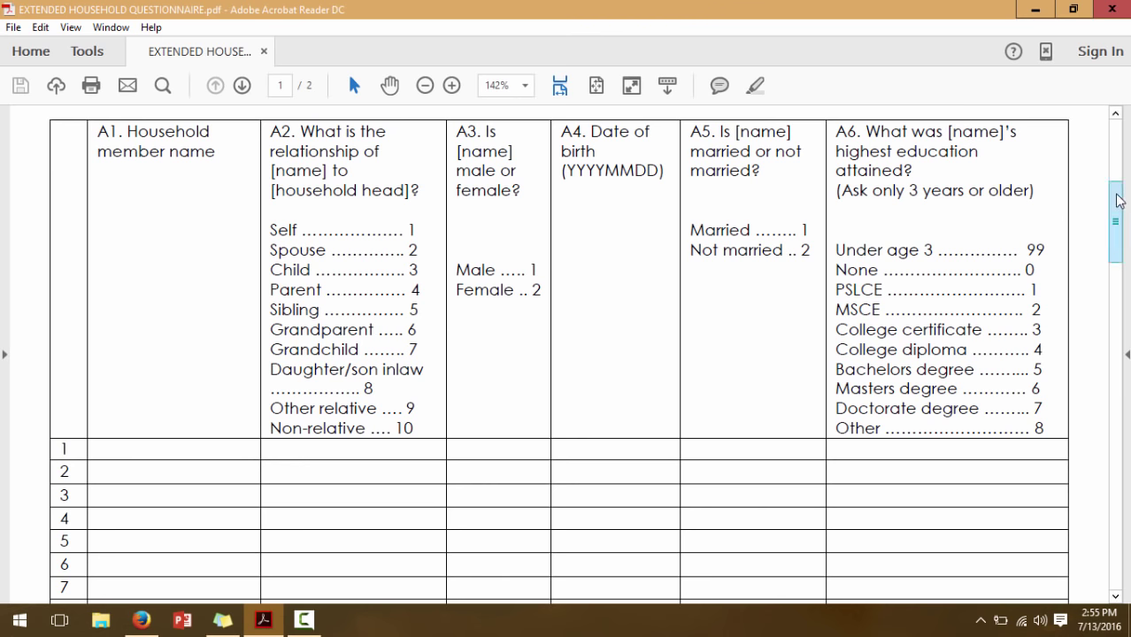
Review page 2 of the questionnaire in Acrobat, then switch to the KoBoToolbox site in Firefox
scroll(1117, 192, "up", 2)
left_click_drag(1117, 192, 1119, 226)
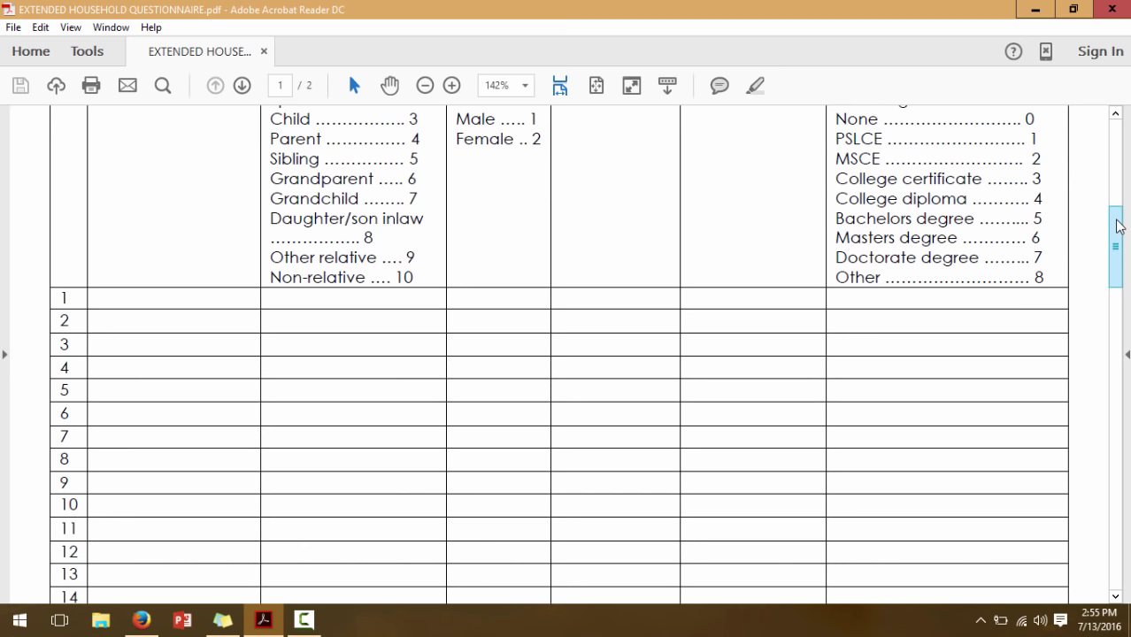
left_click_drag(1120, 225, 1120, 197)
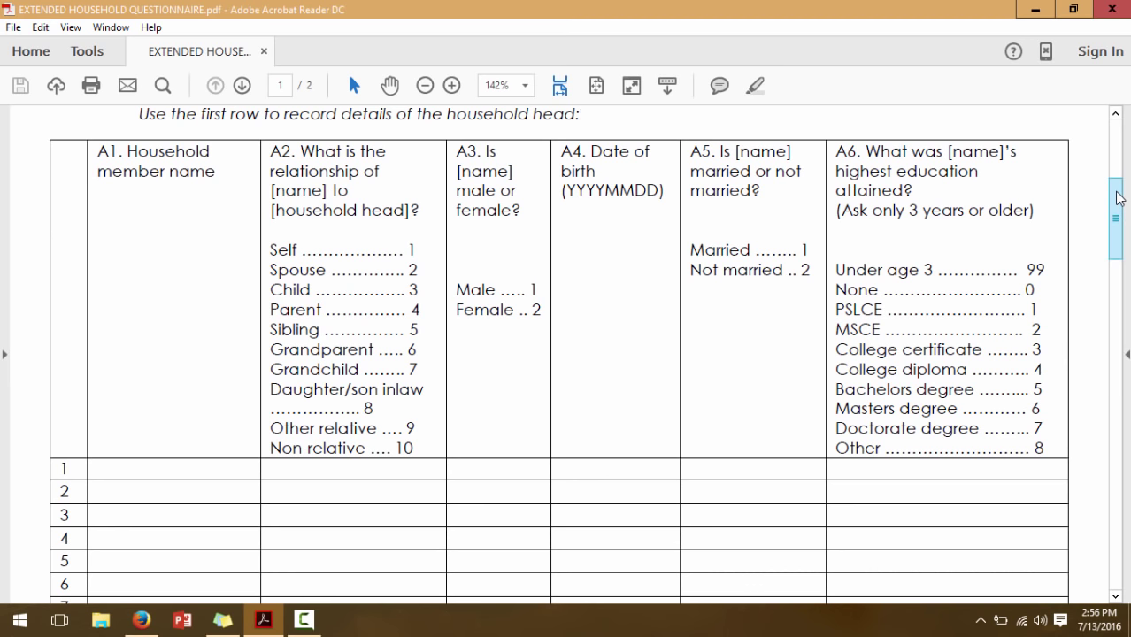
left_click_drag(1120, 198, 1120, 246)
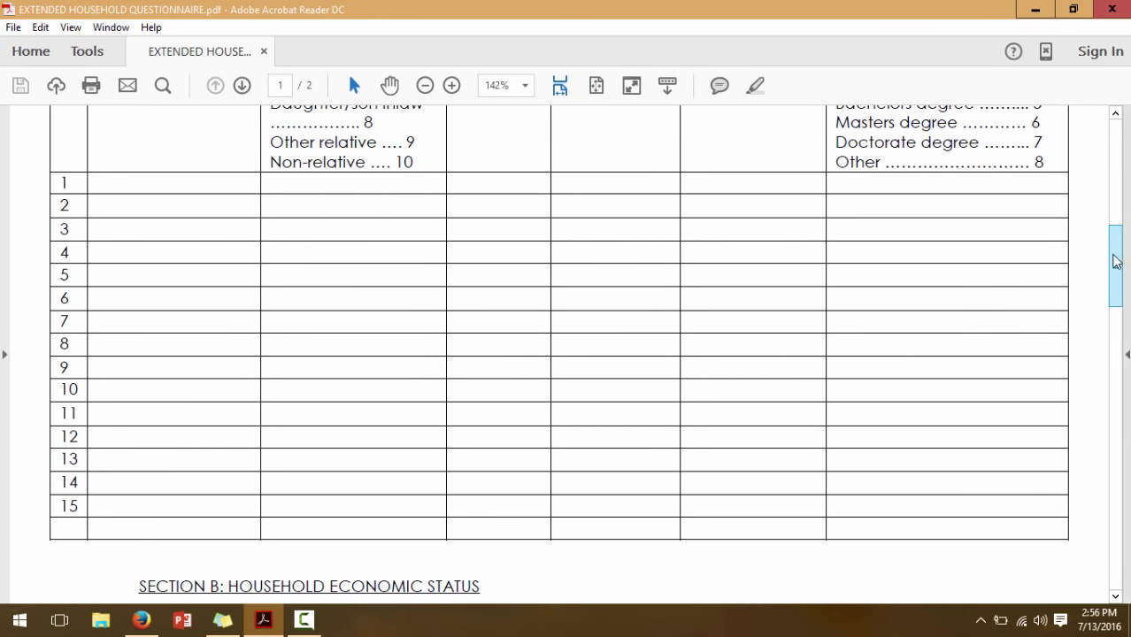
left_click_drag(1117, 261, 1120, 326)
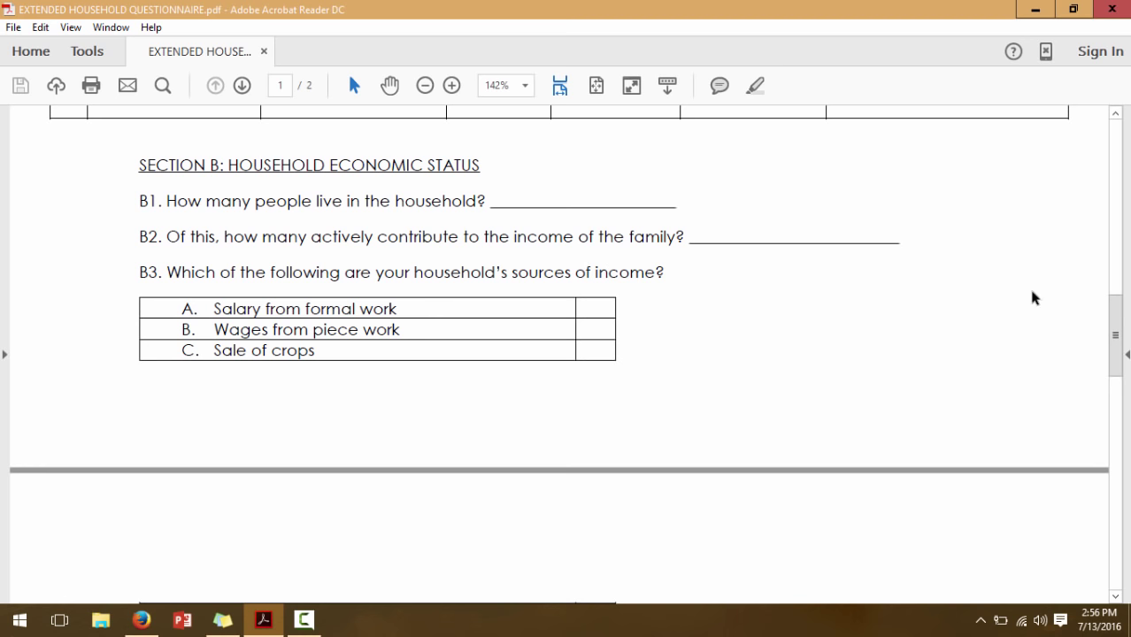
left_click_drag(1122, 316, 1116, 430)
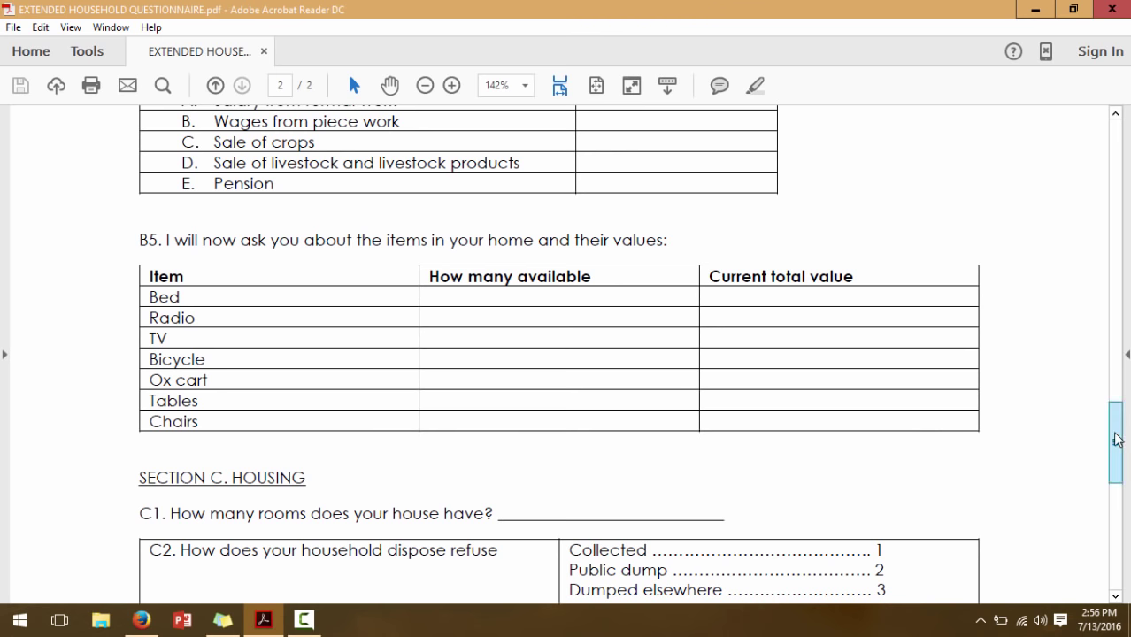
left_click_drag(1114, 437, 1117, 496)
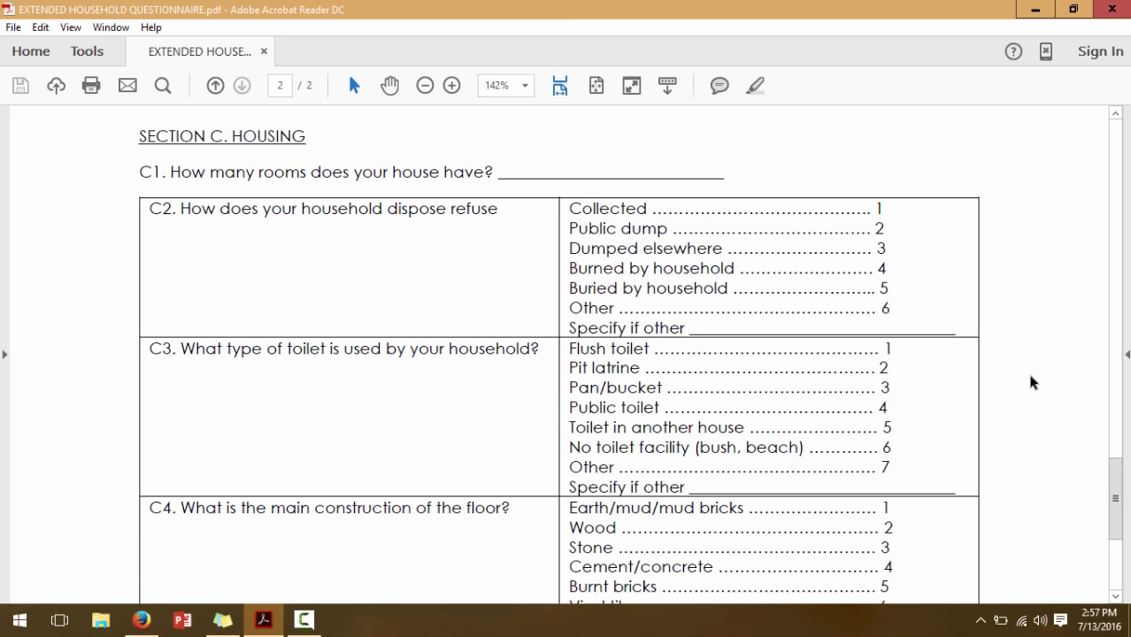
left_click_drag(1115, 493, 1127, 531)
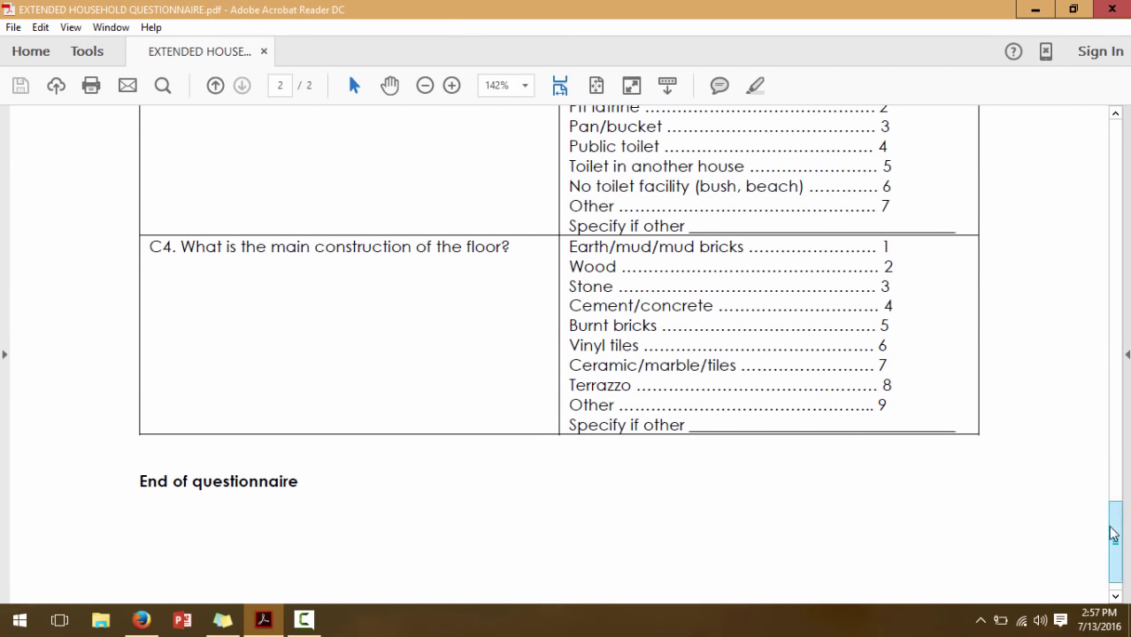
left_click_drag(1119, 534, 1111, 169)
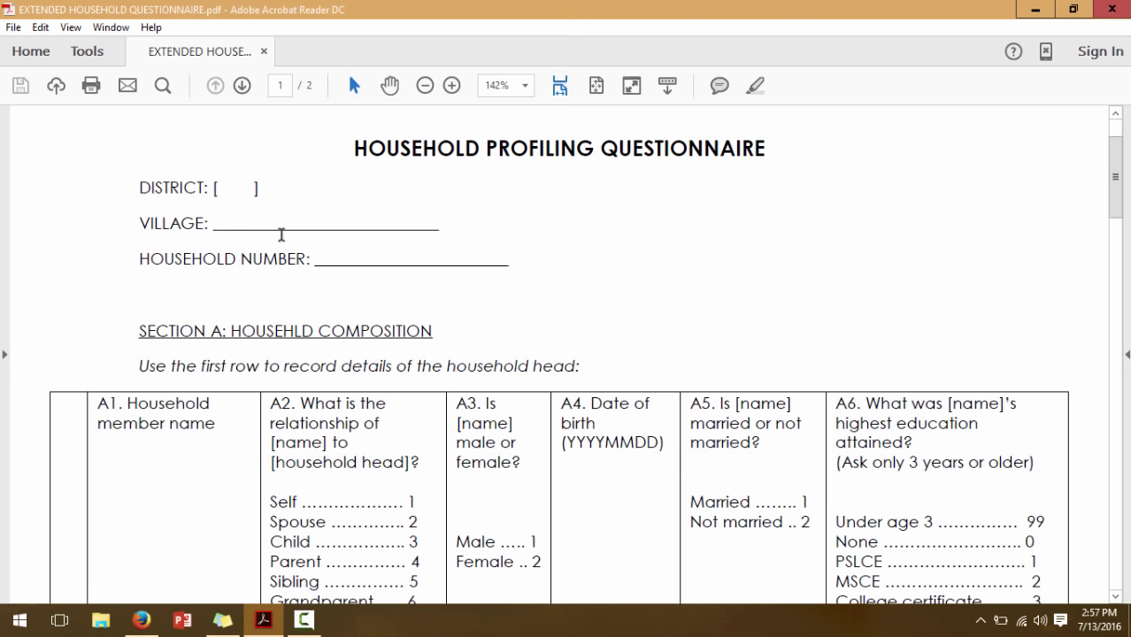
left_click(142, 622)
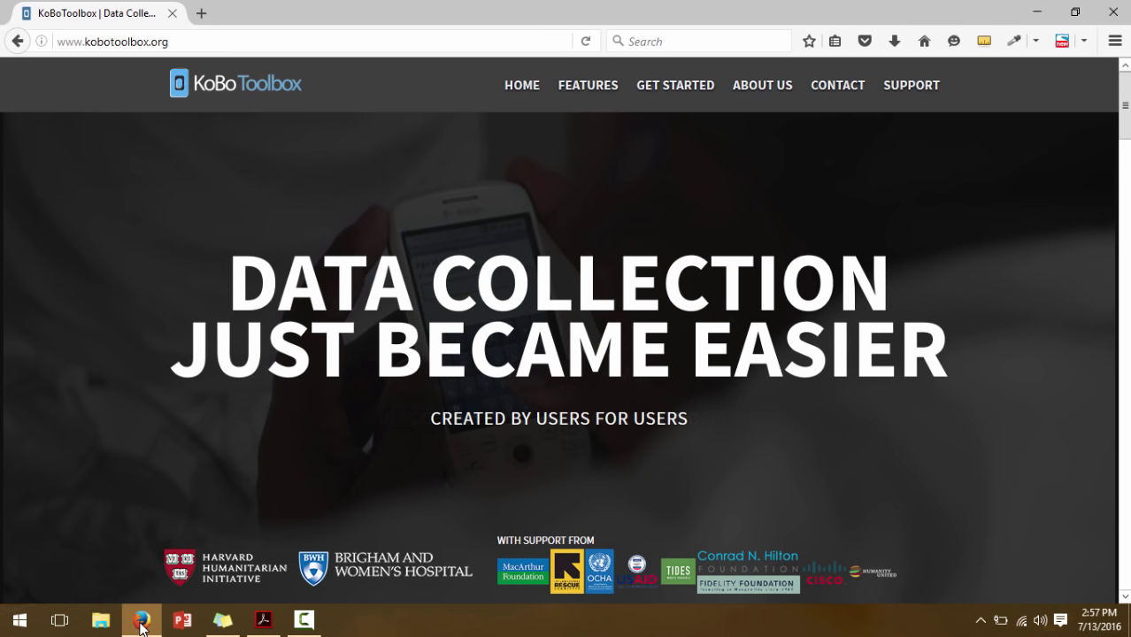
Go from Get Started to the researchers' 'Sign Up or Log in' page
left_click(670, 90)
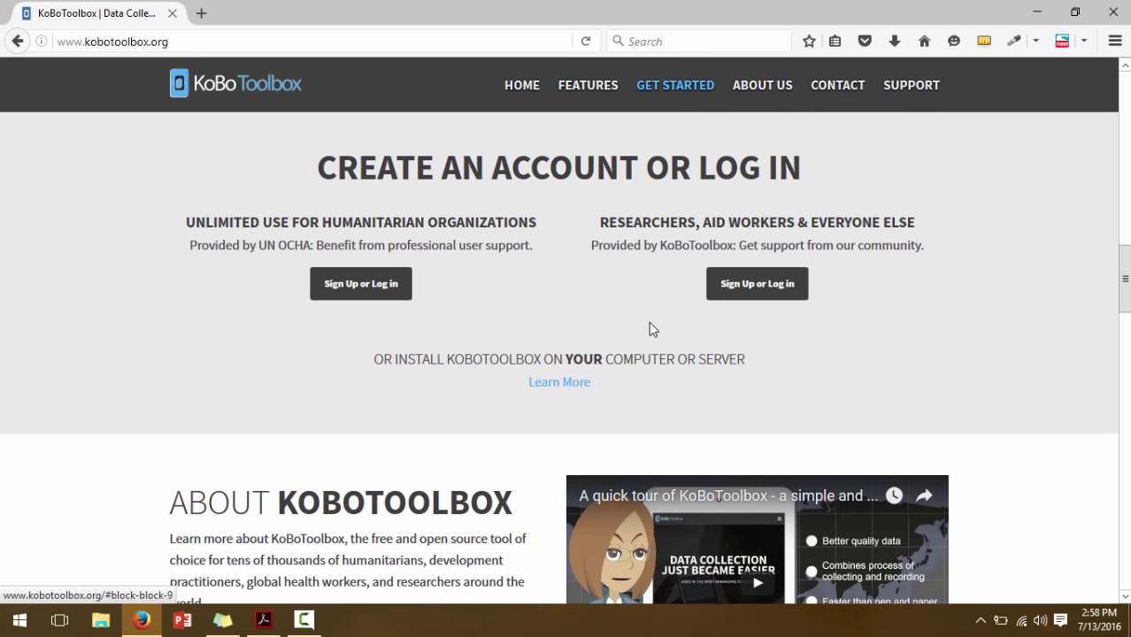
left_click(733, 290)
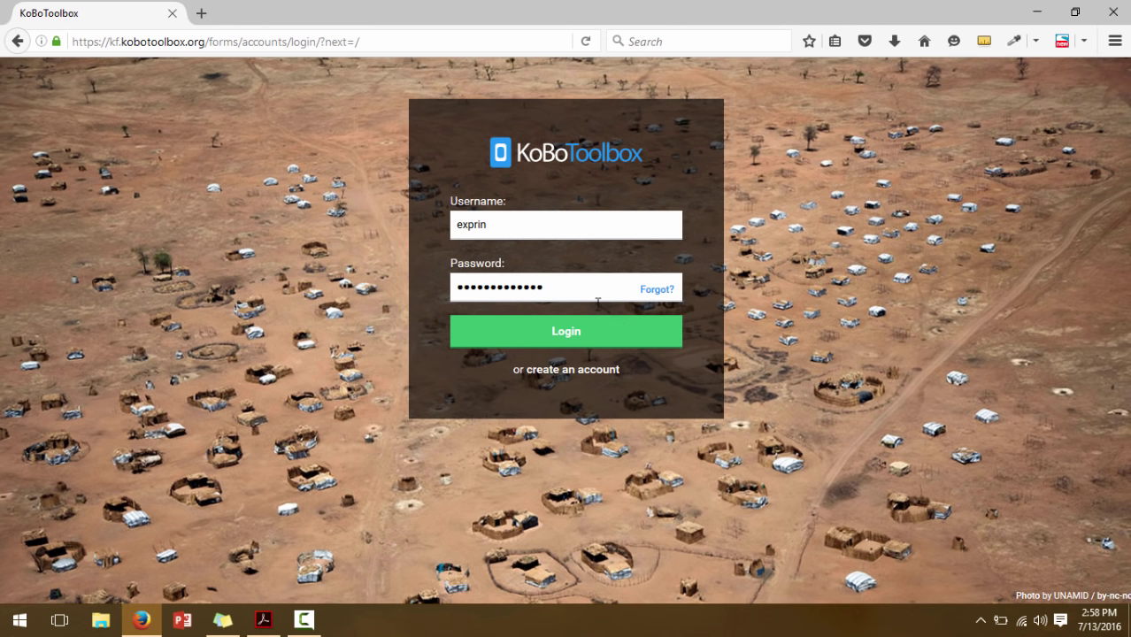
Log in to the KoBoToolbox account to reach the Projects page
left_click(598, 344)
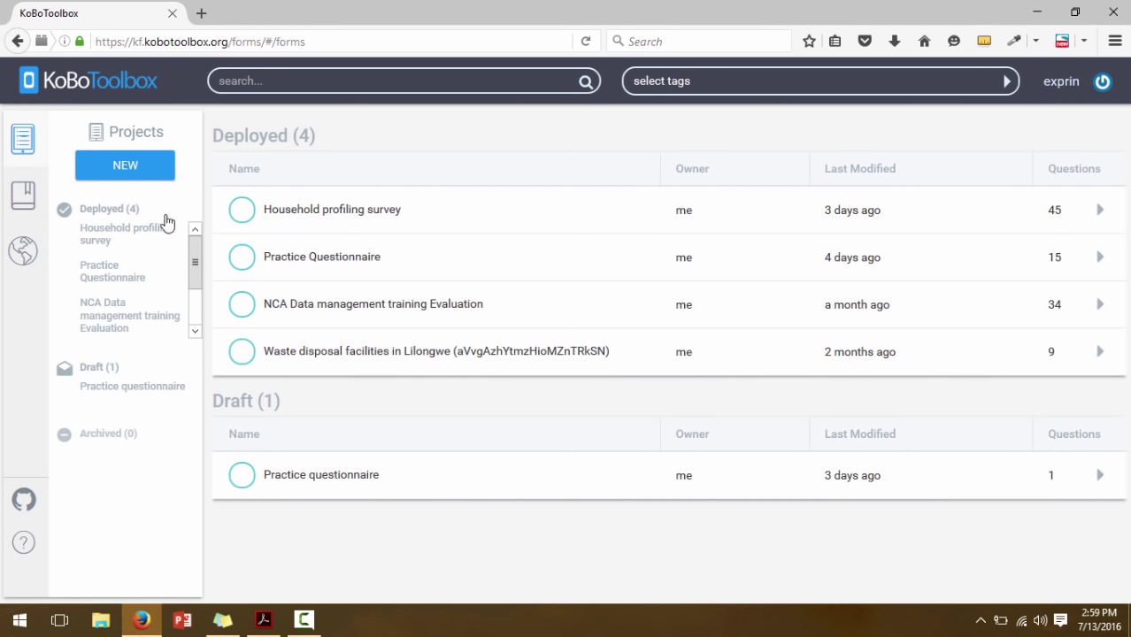
Create a new blank form named 'Household survey'
left_click(136, 180)
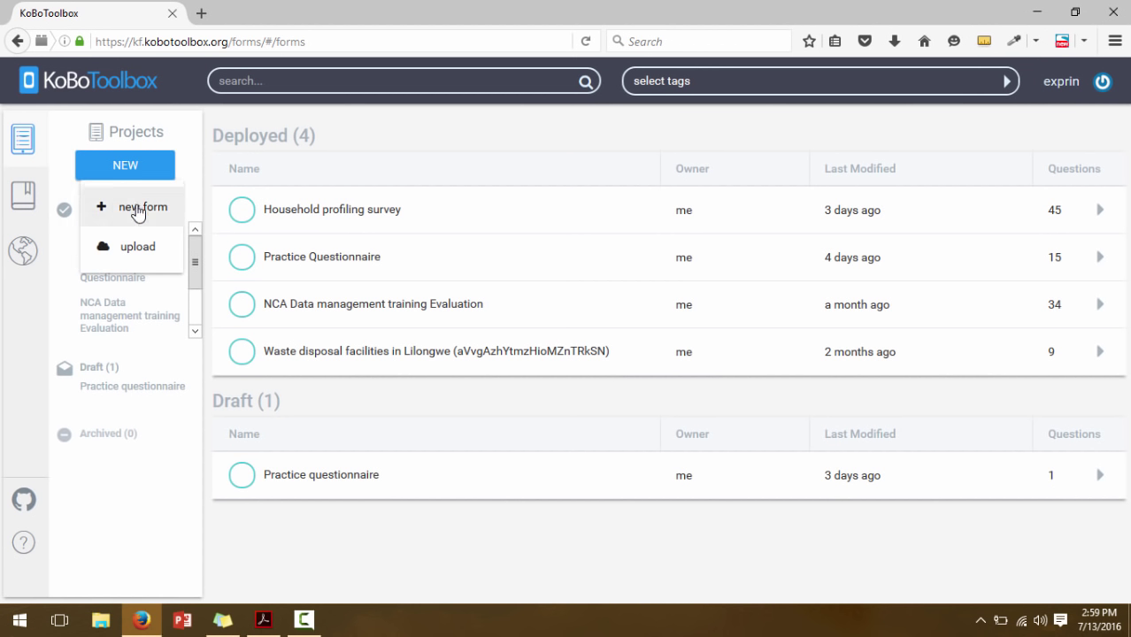
left_click(138, 212)
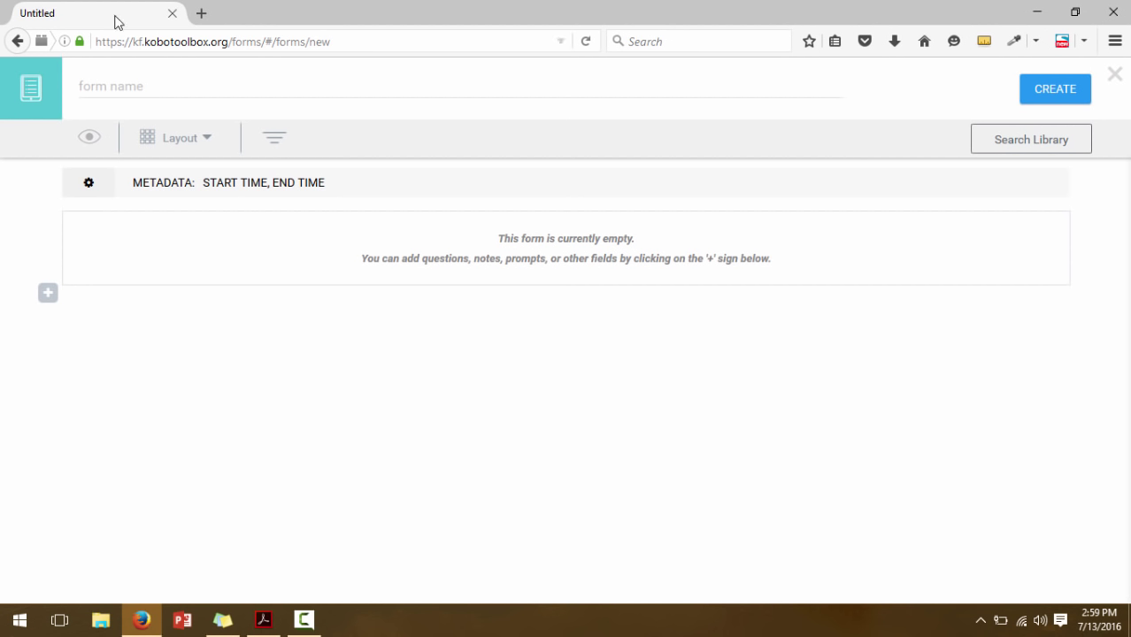
left_click(131, 82)
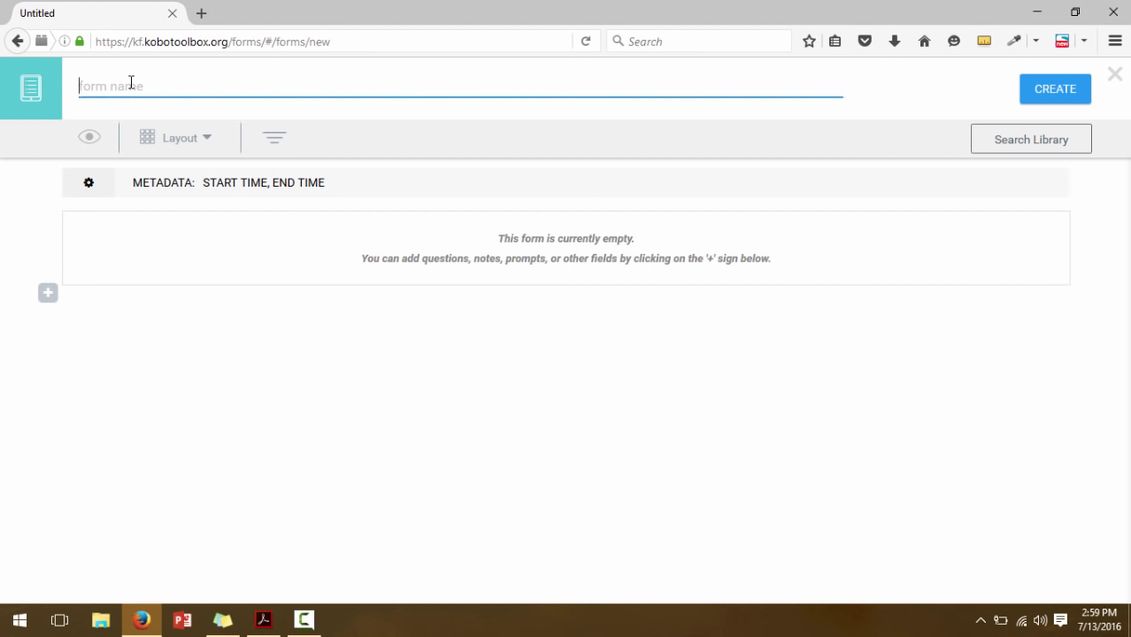
type("Househo")
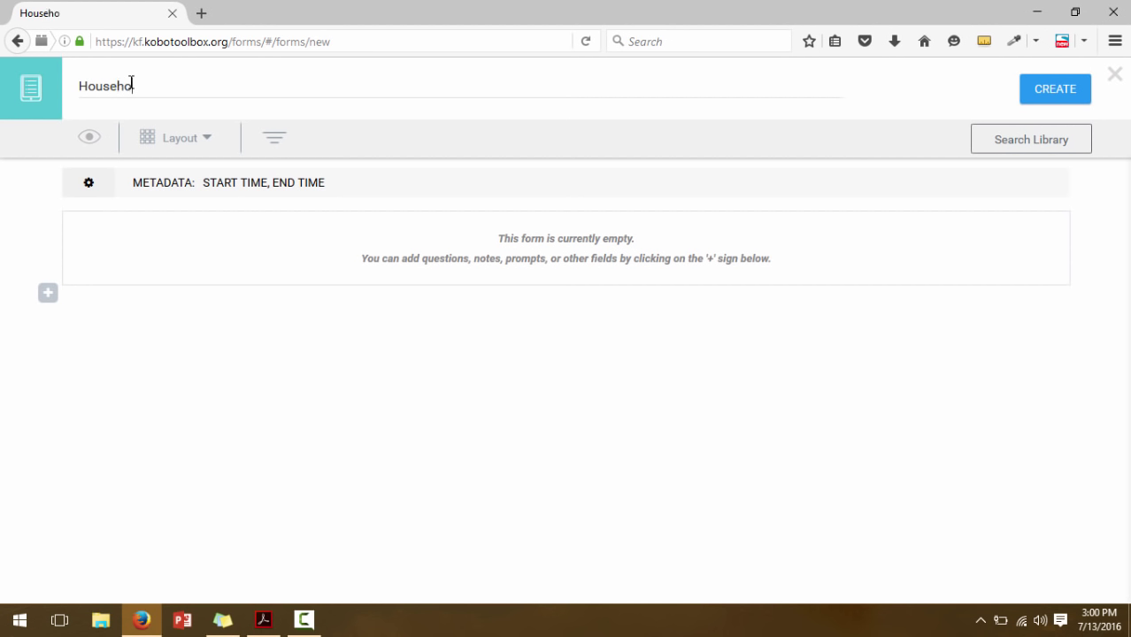
type("ld survey")
left_click(1063, 96)
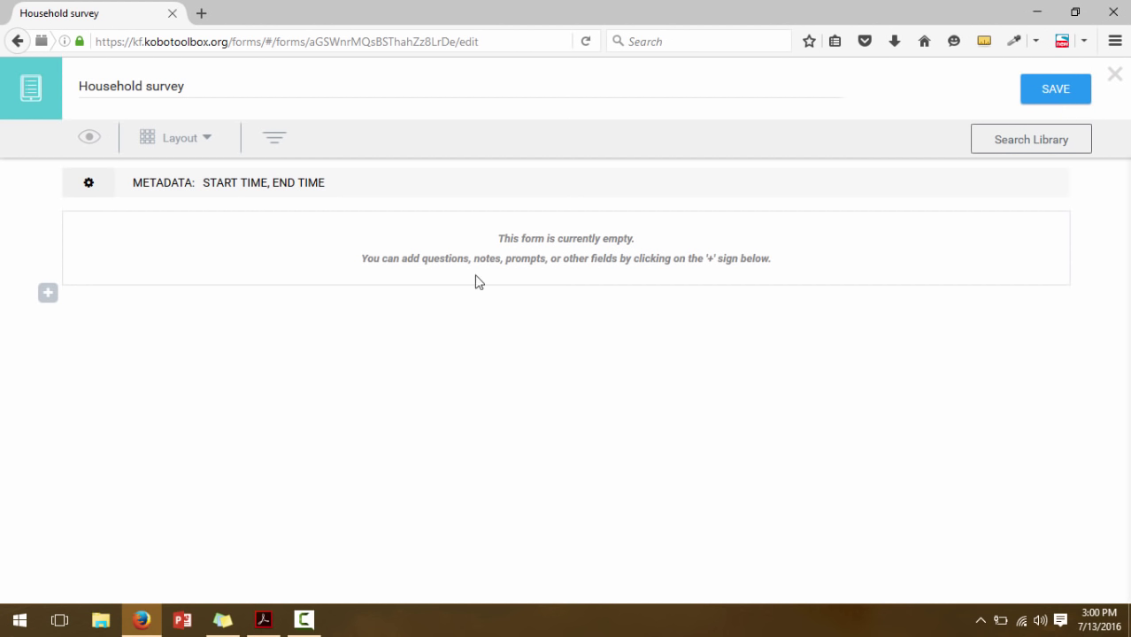
Add a first question labelled 'District' and bring up its question type choices
left_click(49, 303)
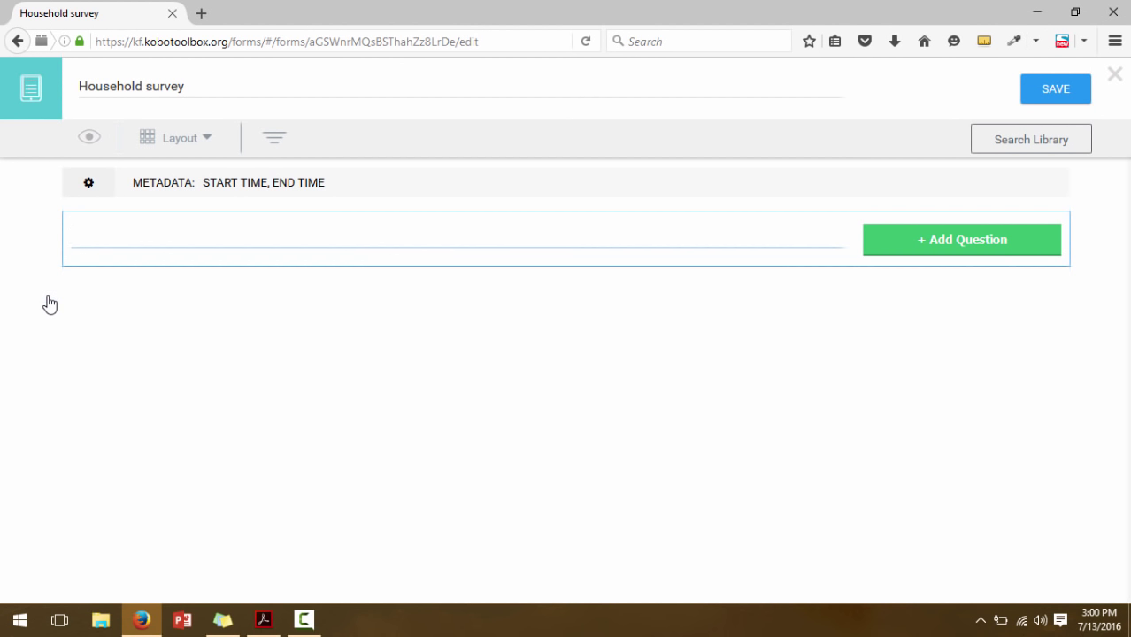
type("District")
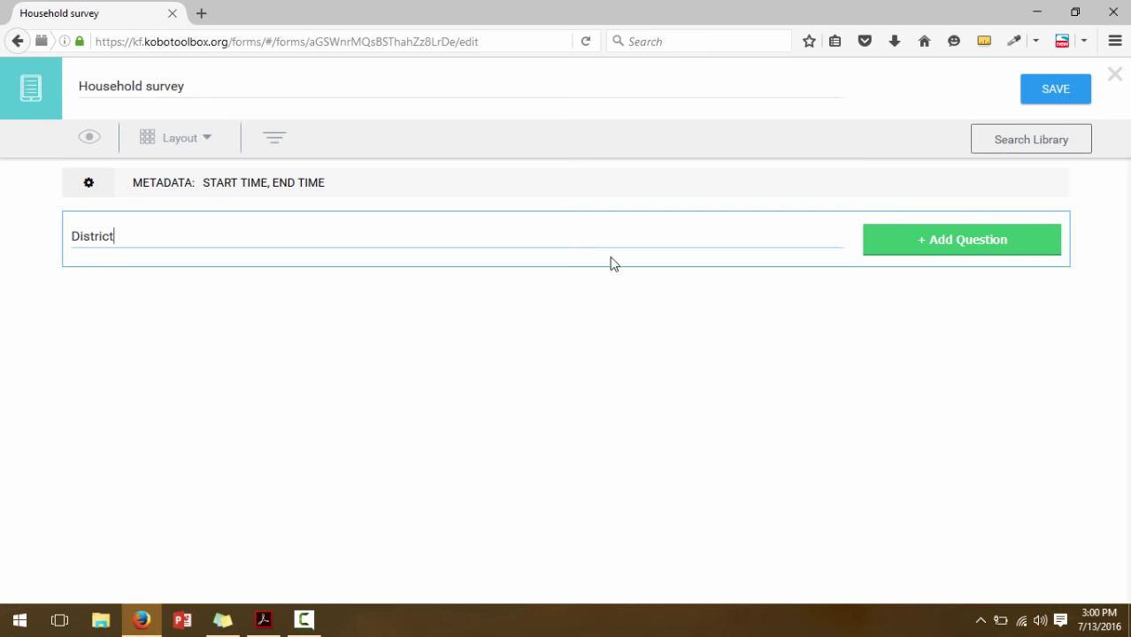
left_click(905, 246)
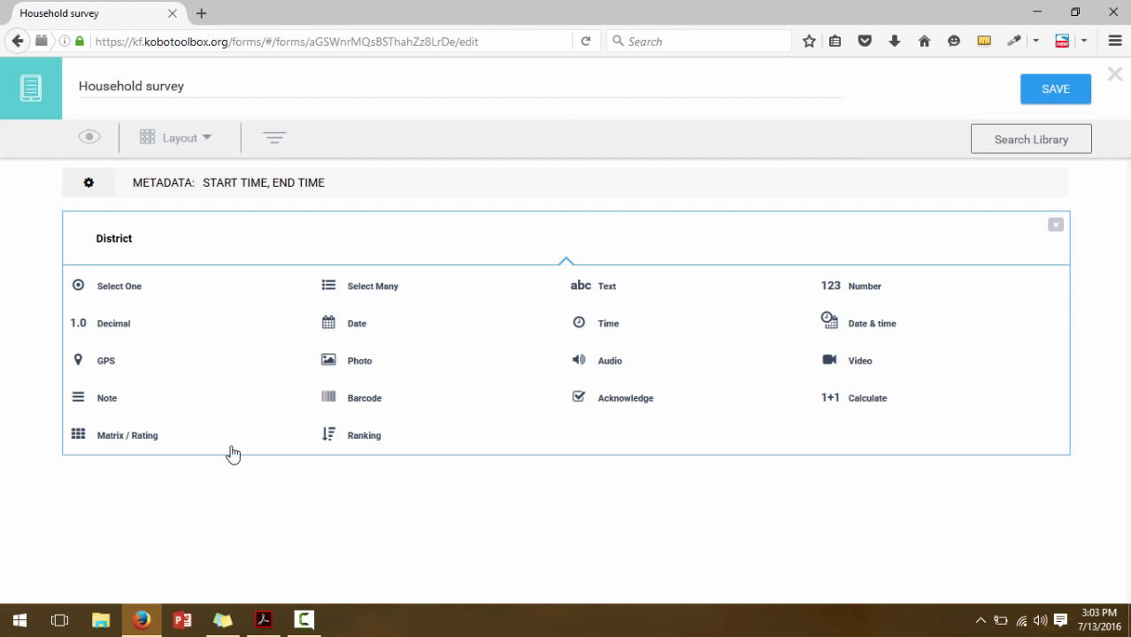
double_click(104, 239)
left_click(159, 236)
Make District a Select One question with options Chikwawa, Nsanje and Mwanza
left_click(117, 295)
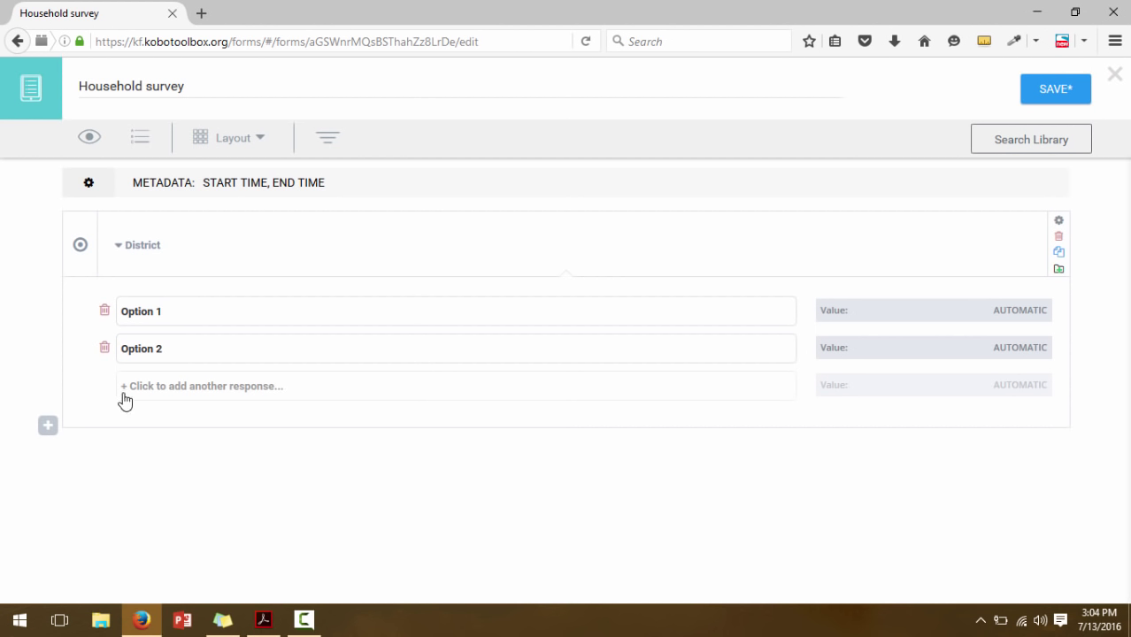
left_click(162, 347)
left_click(169, 313)
left_click(166, 313)
key("BackSpace")
key("BackSpace")
key("BackSpace")
key("BackSpace")
key("BackSpace")
key("BackSpace")
key("BackSpace")
key("BackSpace")
type("Chikwawa")
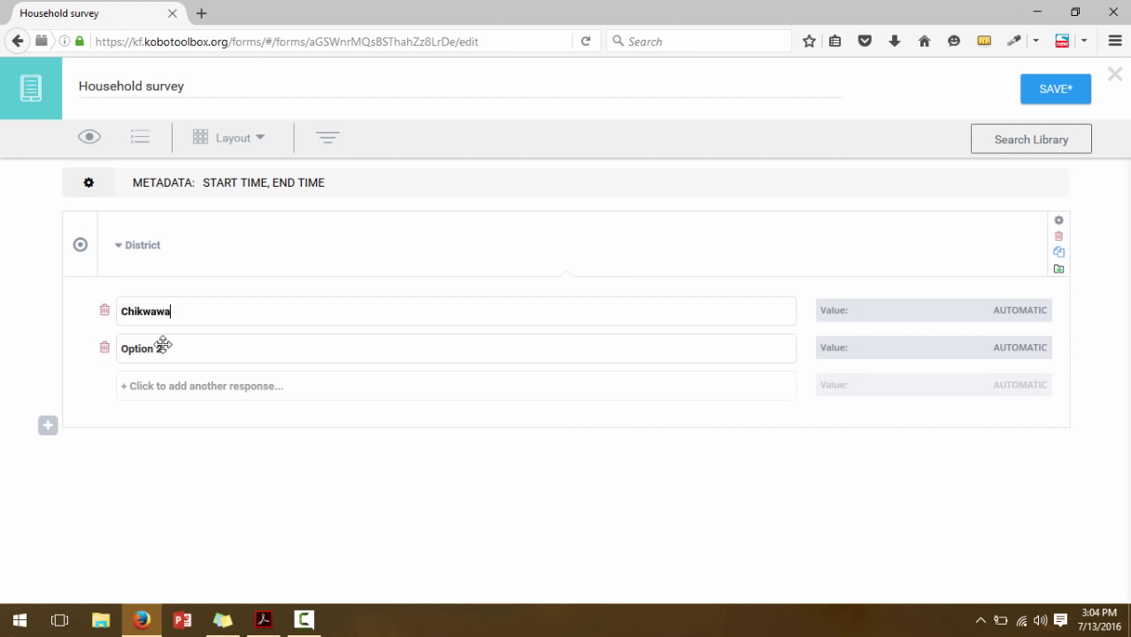
left_click(173, 350)
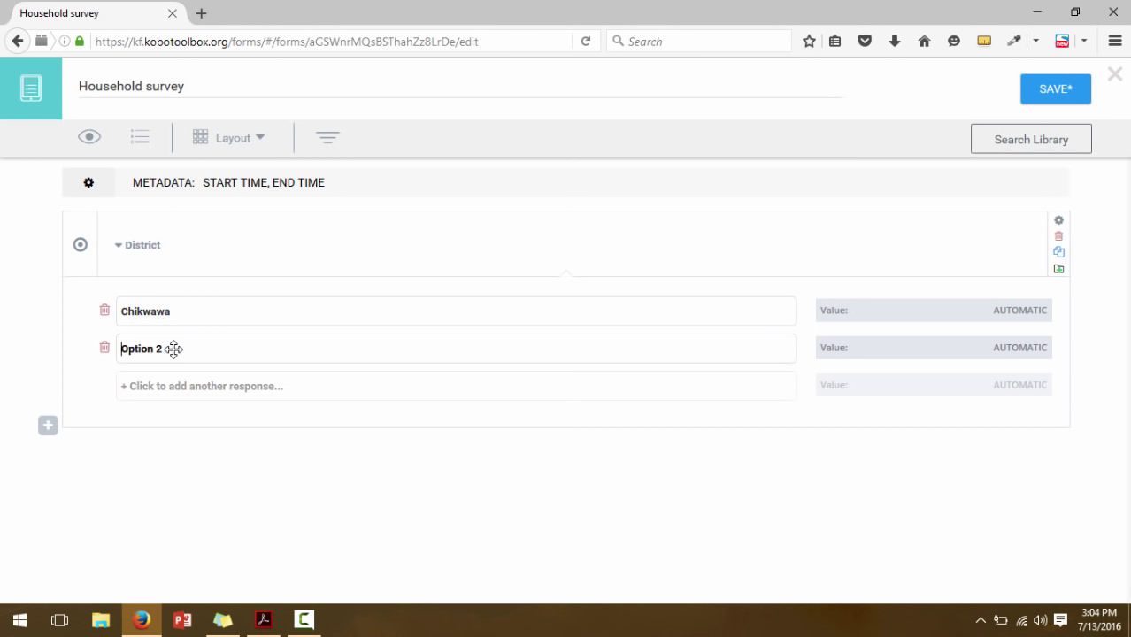
key("Delete")
key("Delete")
key("Delete")
key("Delete")
key("Delete")
key("Delete")
key("Delete")
key("Delete")
type("Nsanje")
left_click(145, 394)
left_click(178, 380)
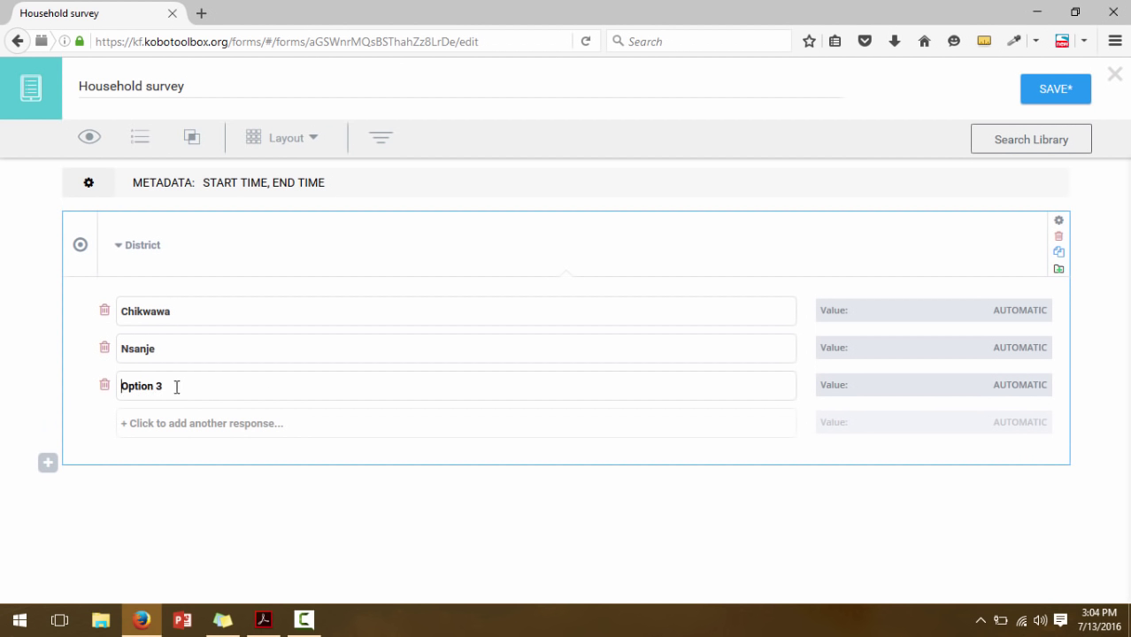
key("Delete")
key("Delete")
key("Delete")
key("Delete")
key("Delete")
key("Delete")
key("Delete")
key("Delete")
type("Mwanza")
Add District options Blantyre and Thyolo
left_click(168, 431)
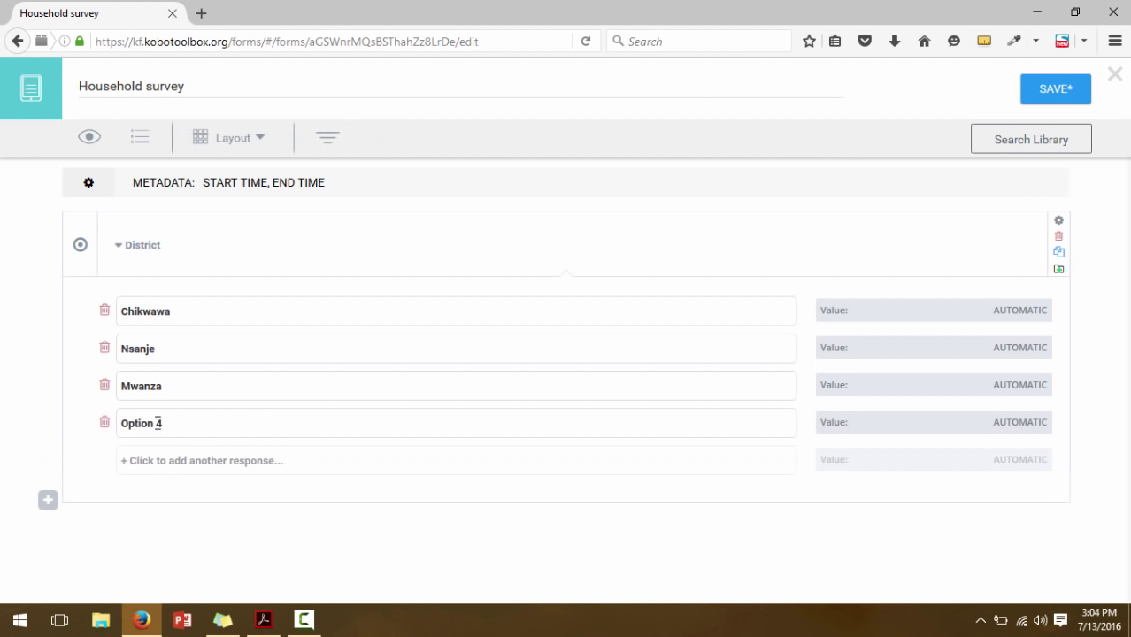
left_click(157, 423)
type("Blanyu")
key("BackSpace")
type("t")
key("BackSpace")
key("BackSpace")
type("tyre")
left_click(158, 468)
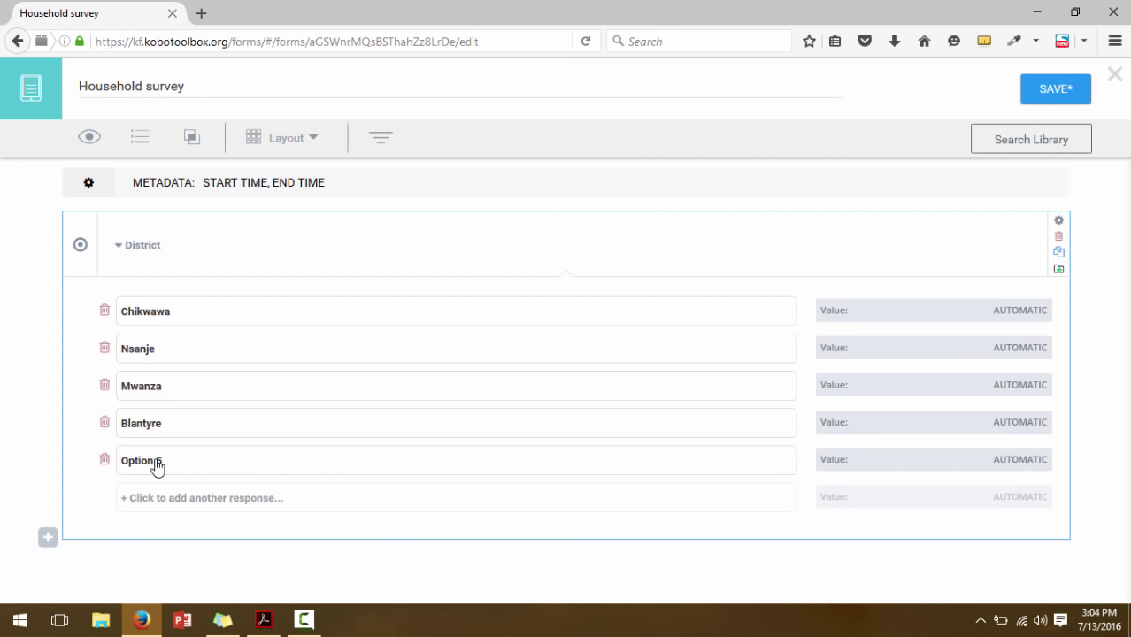
left_click(139, 462)
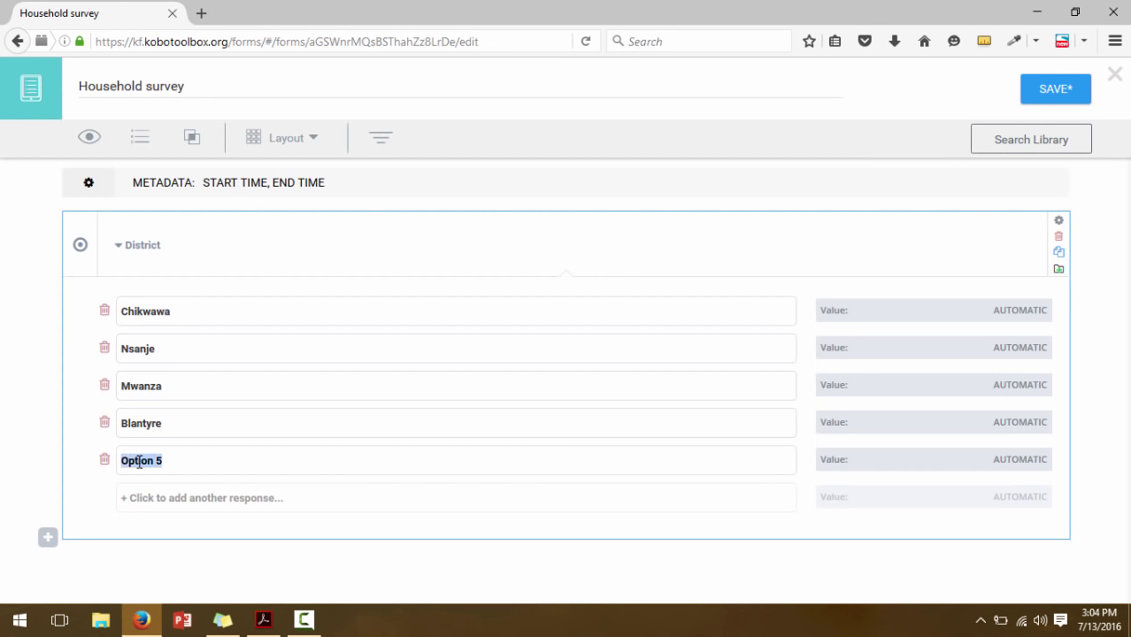
type("Thyolo")
Add District options Chiradzulu and Mulanje
left_click(139, 497)
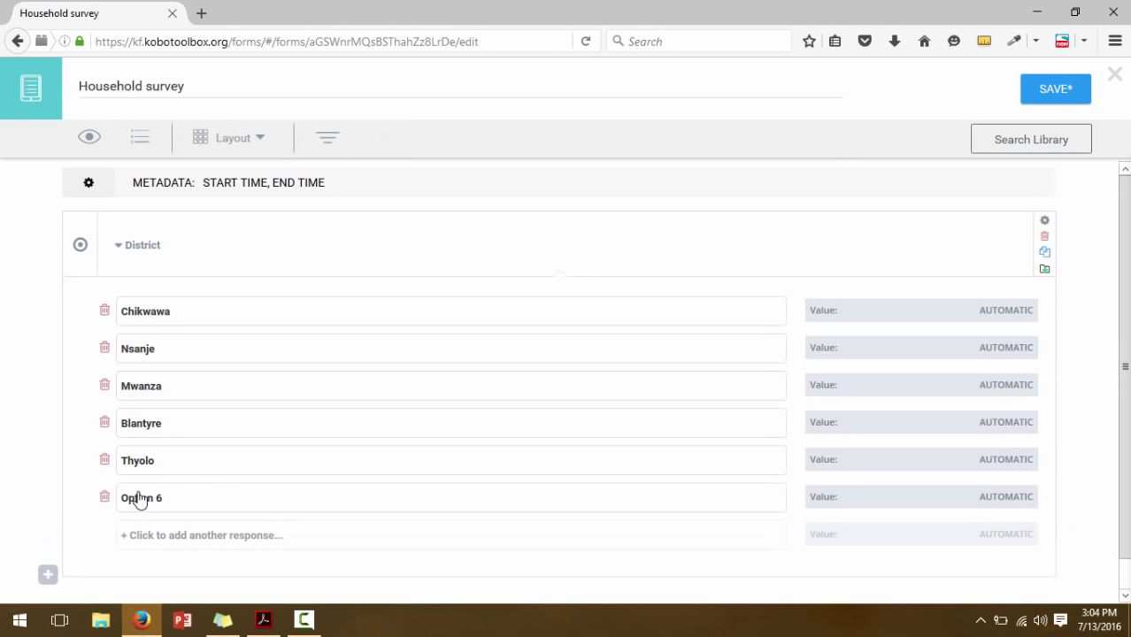
left_click(135, 497)
type("Chirad")
type("zuku")
key("BackSpace")
key("BackSpace")
type("lu")
left_click(147, 544)
left_click(132, 536)
type("Mulanje")
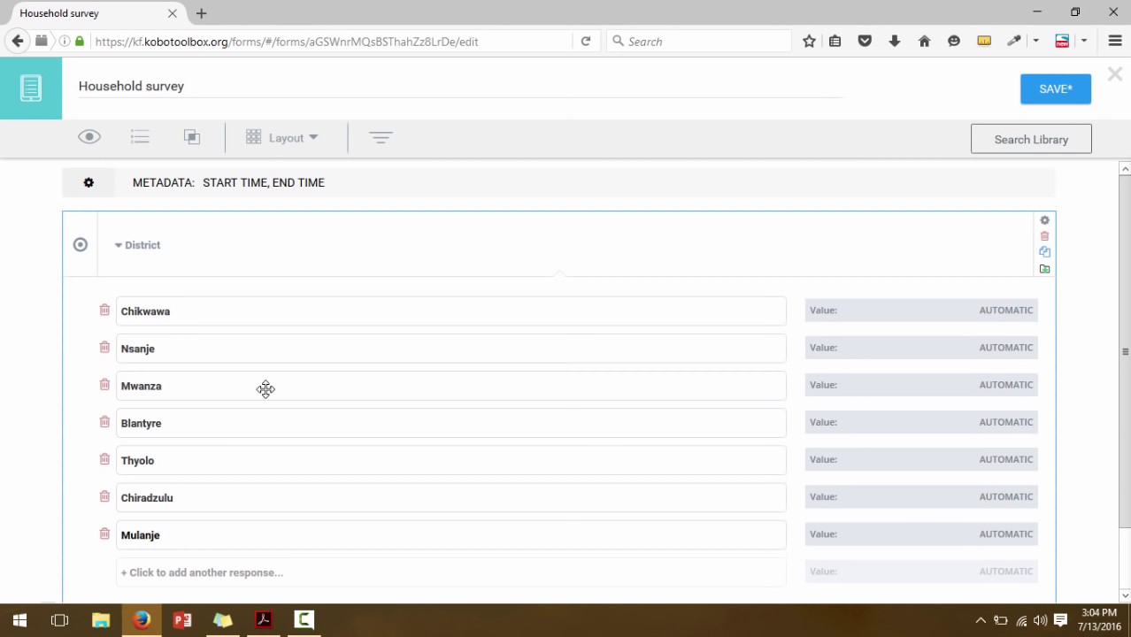
scroll(567, 376, "down", 2)
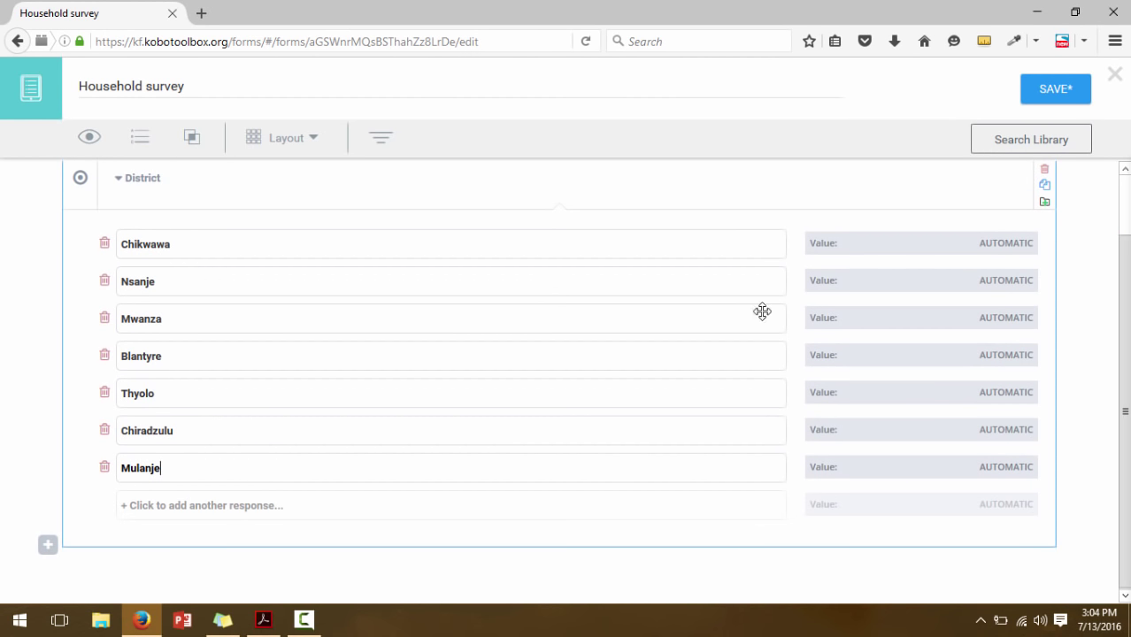
Code Chikwawa, Nsanje and Mwanza with values 1, 2 and 3
double_click(998, 242)
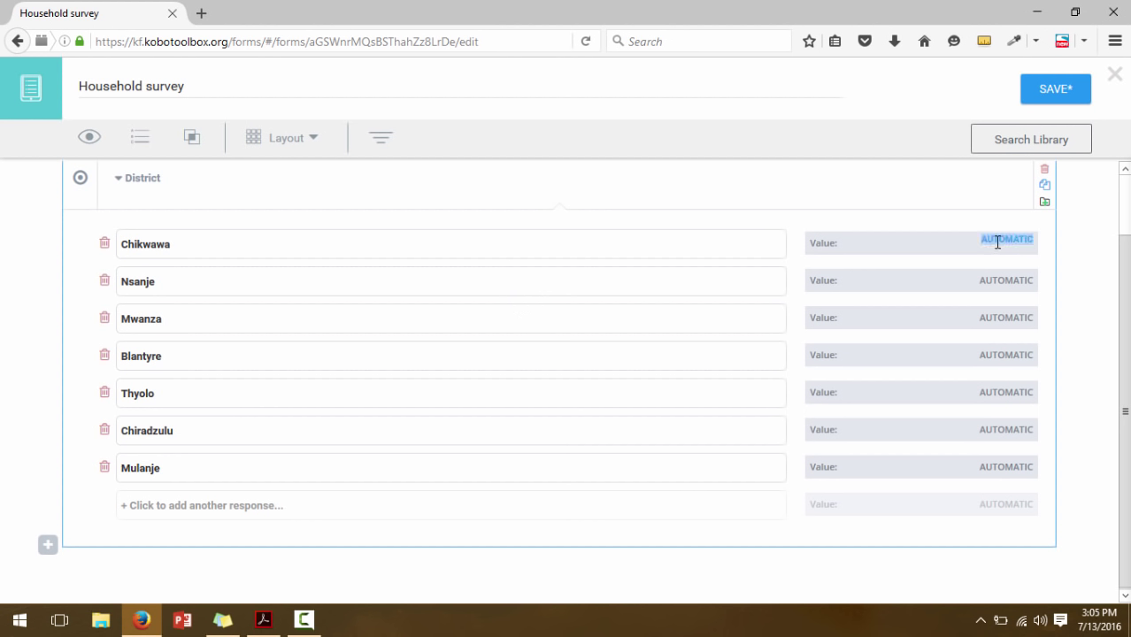
type("1")
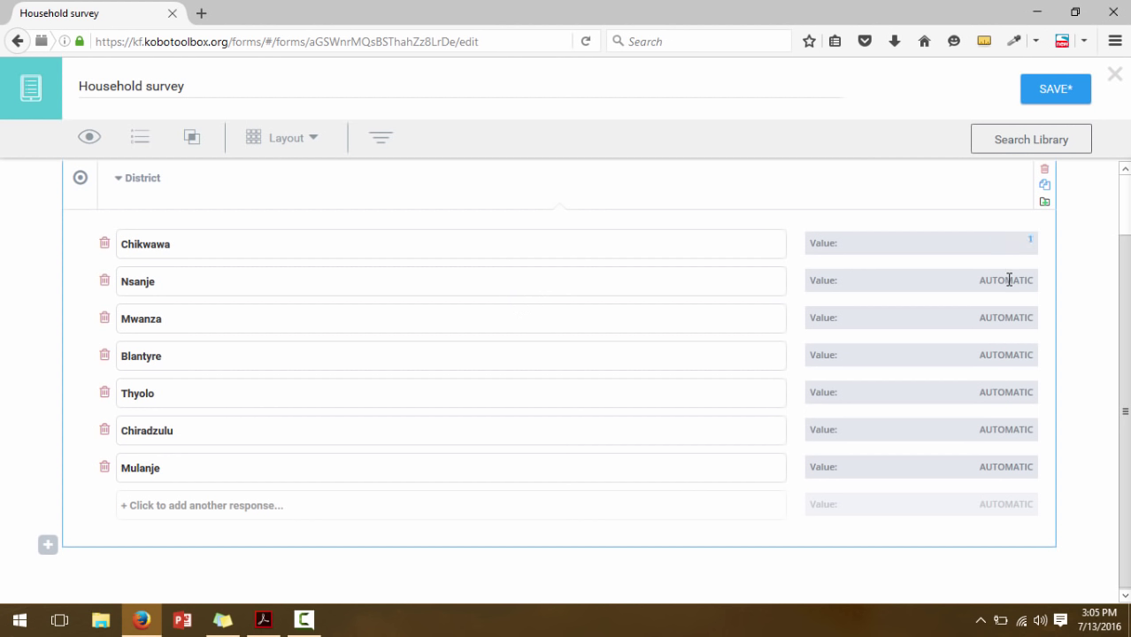
double_click(1009, 280)
type("2")
left_click(1012, 326)
double_click(1009, 316)
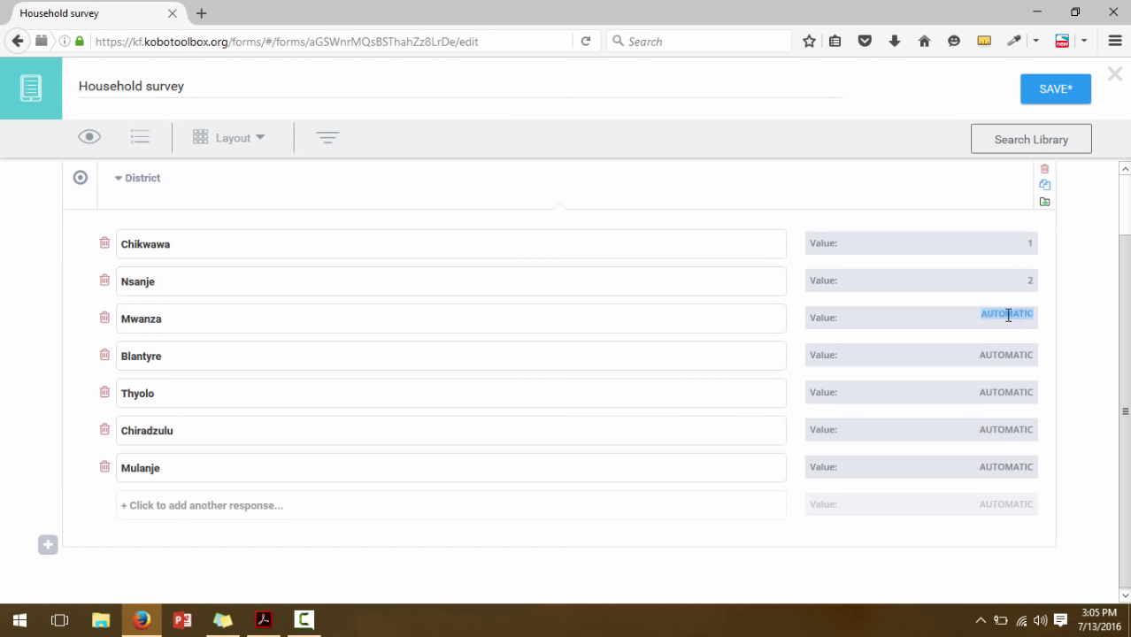
type("3")
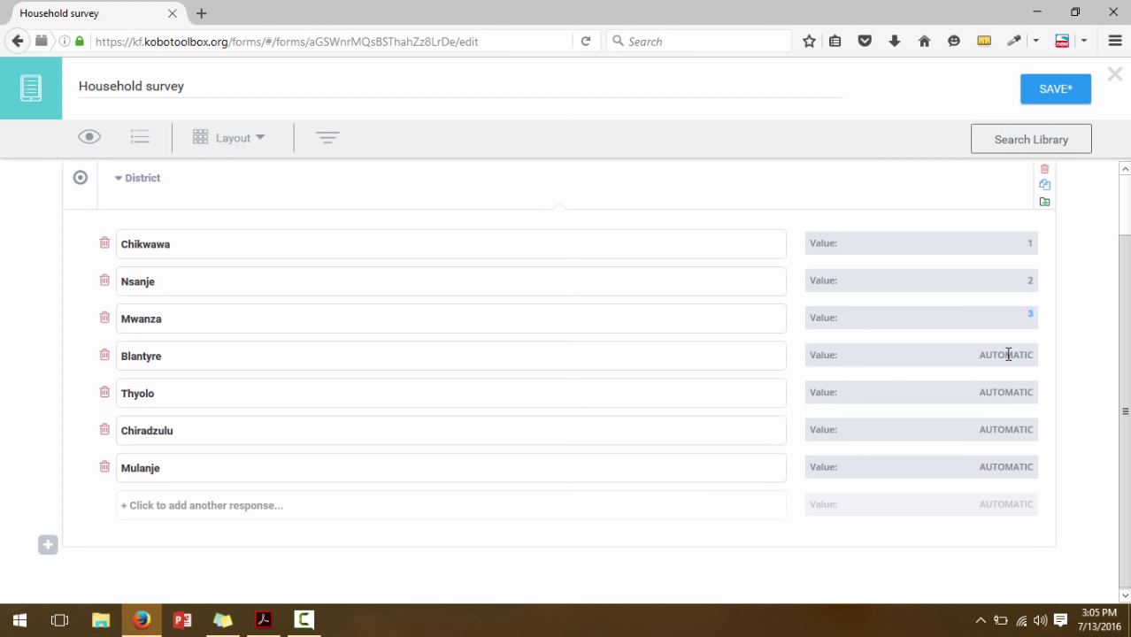
Code Blantyre, Thyolo, Chiradzulu and Mulanje with values 4 to 7
double_click(1009, 355)
type("4")
double_click(1012, 388)
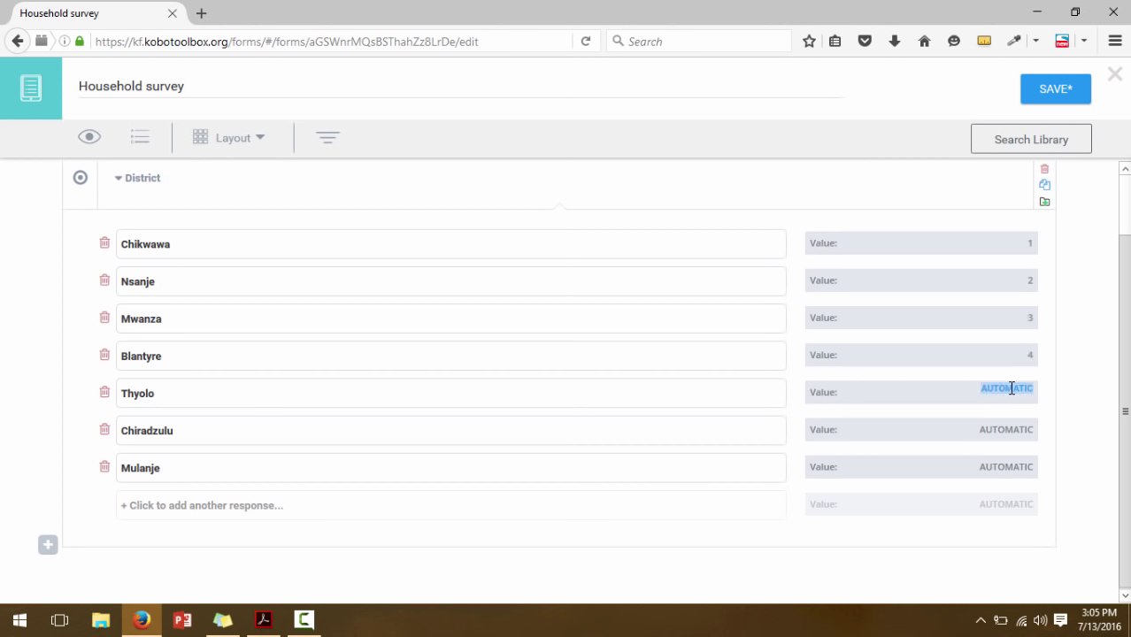
type("5")
double_click(1011, 428)
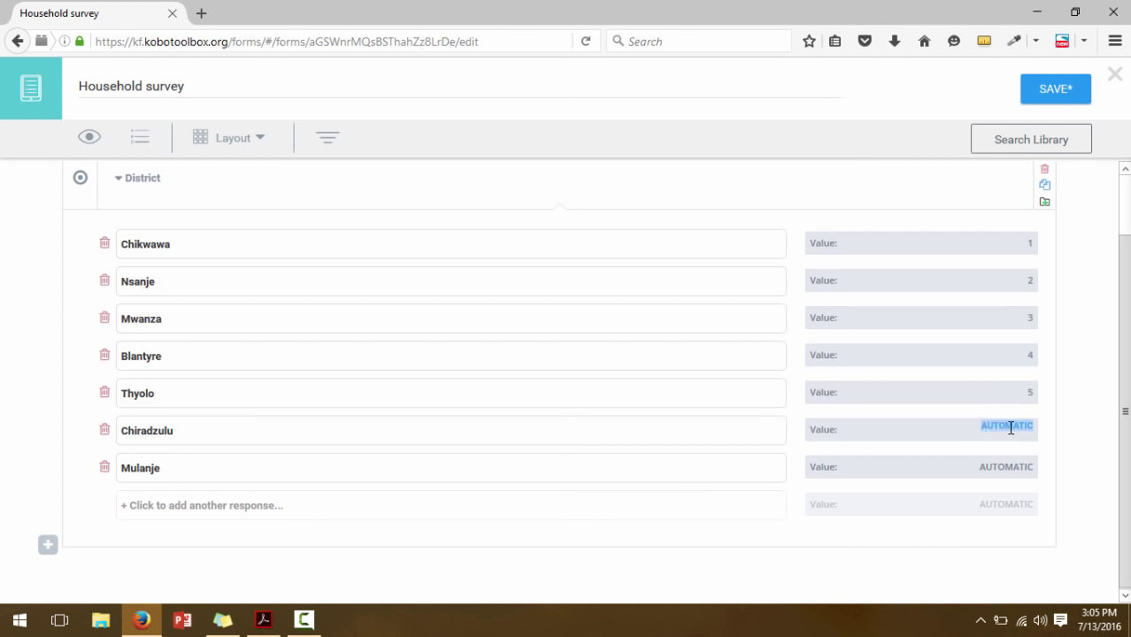
type("6")
double_click(1008, 467)
type("7")
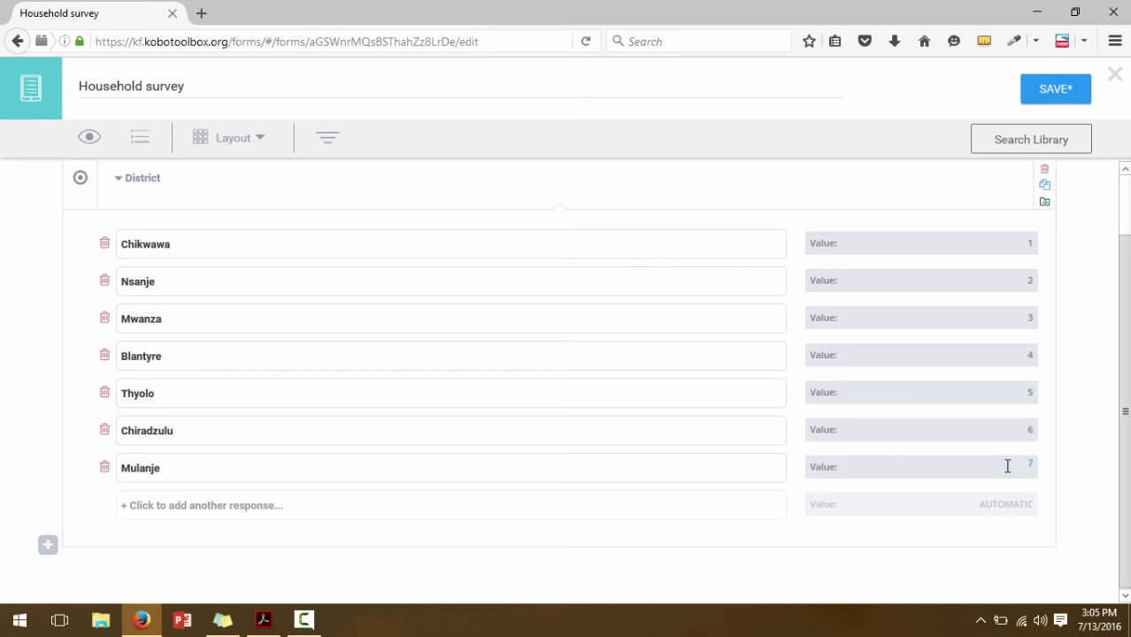
left_click(838, 516)
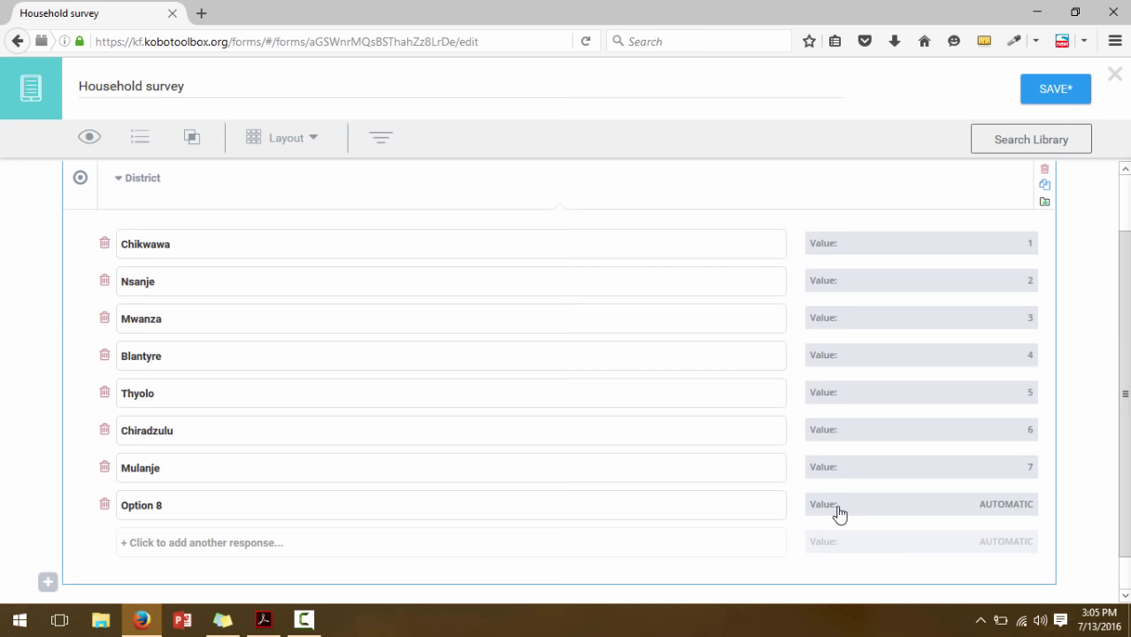
Delete the stray Option 8, collapse District, and save the form
left_click(103, 505)
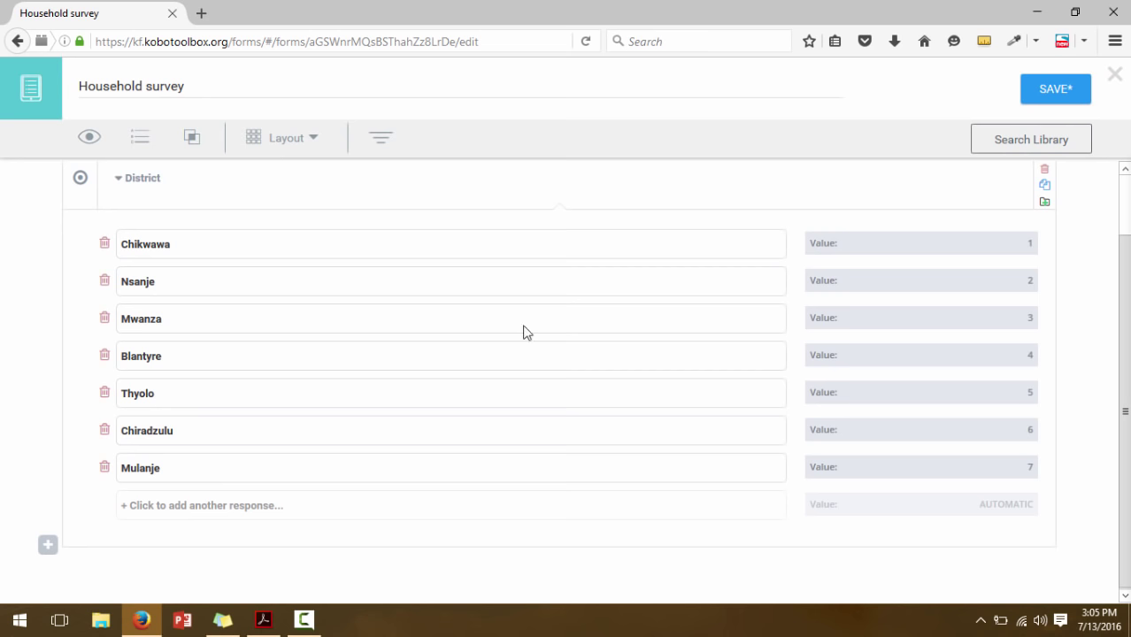
left_click_drag(1129, 346, 1128, 312)
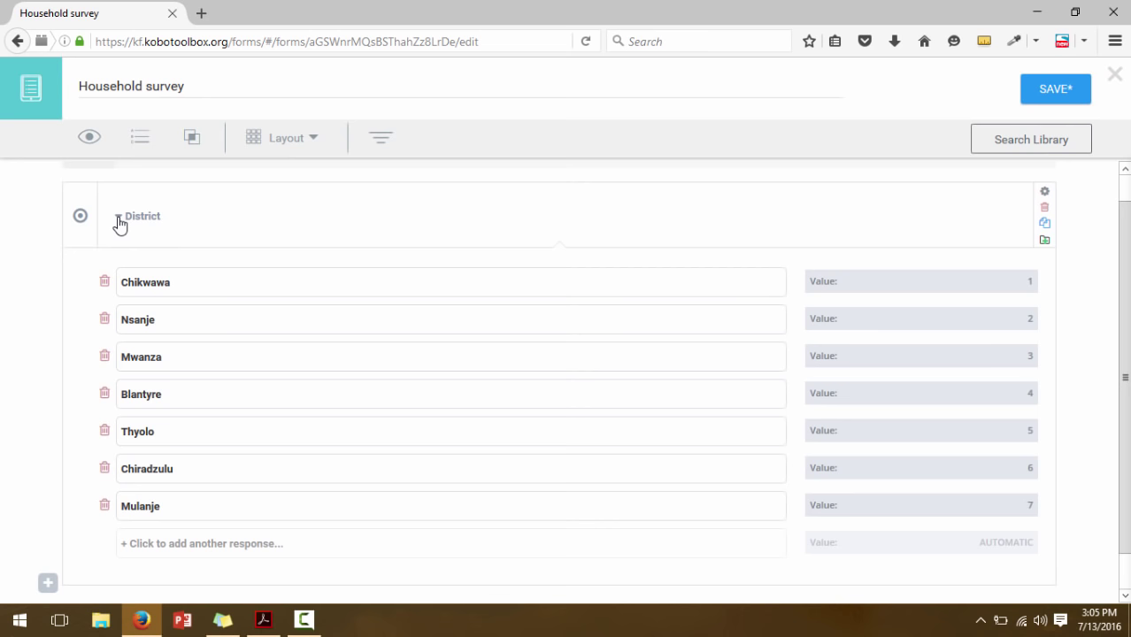
left_click(119, 219)
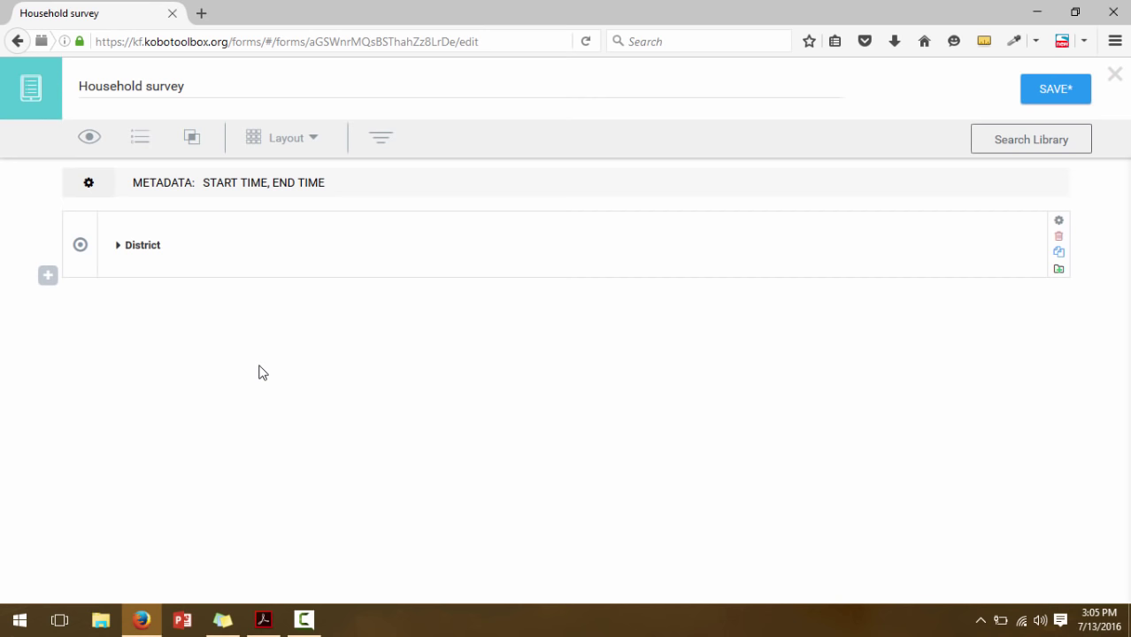
left_click(1059, 90)
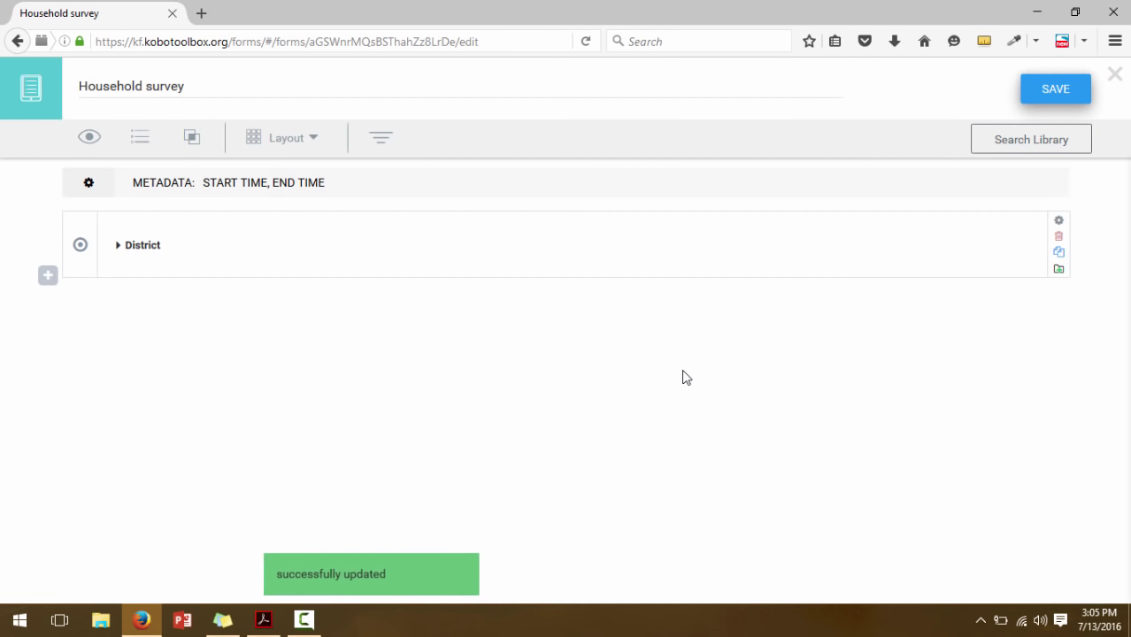
Add a 'Village' text question below District
left_click(48, 277)
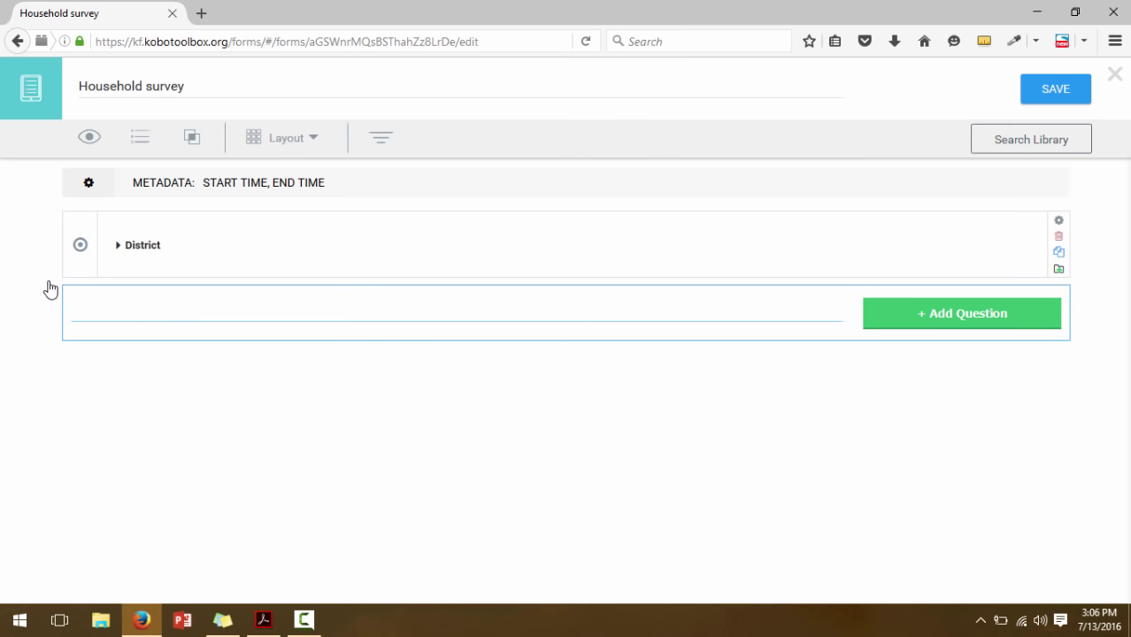
type("Village")
left_click(915, 317)
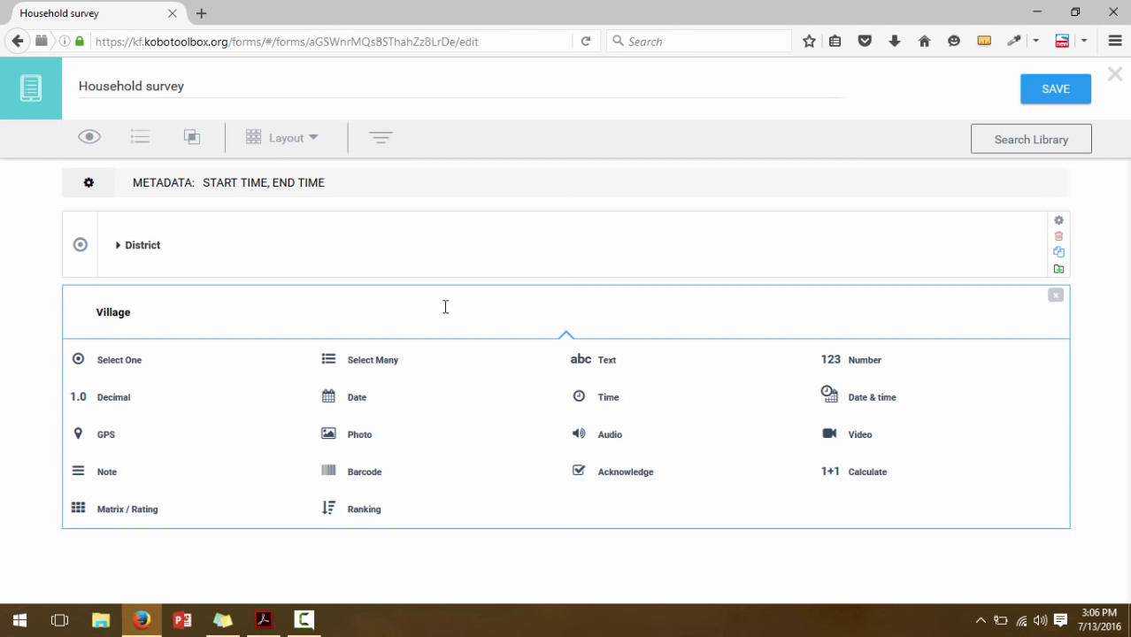
left_click(602, 362)
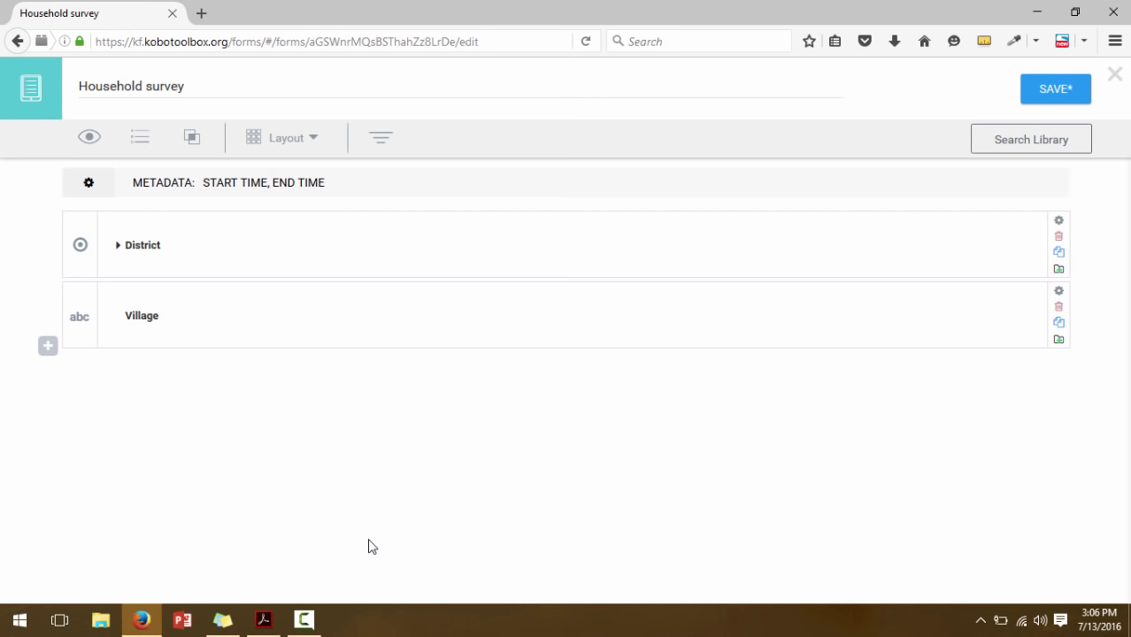
Add a 'Household number' numeric question below Village
left_click(48, 346)
type("Ho")
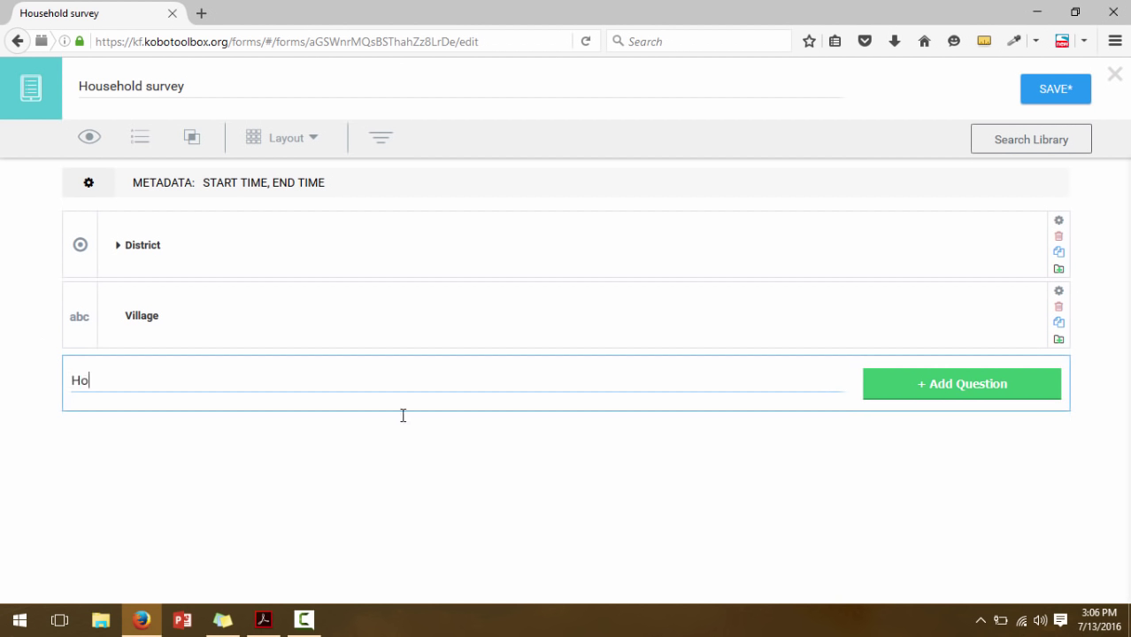
type("usehold number")
left_click(958, 385)
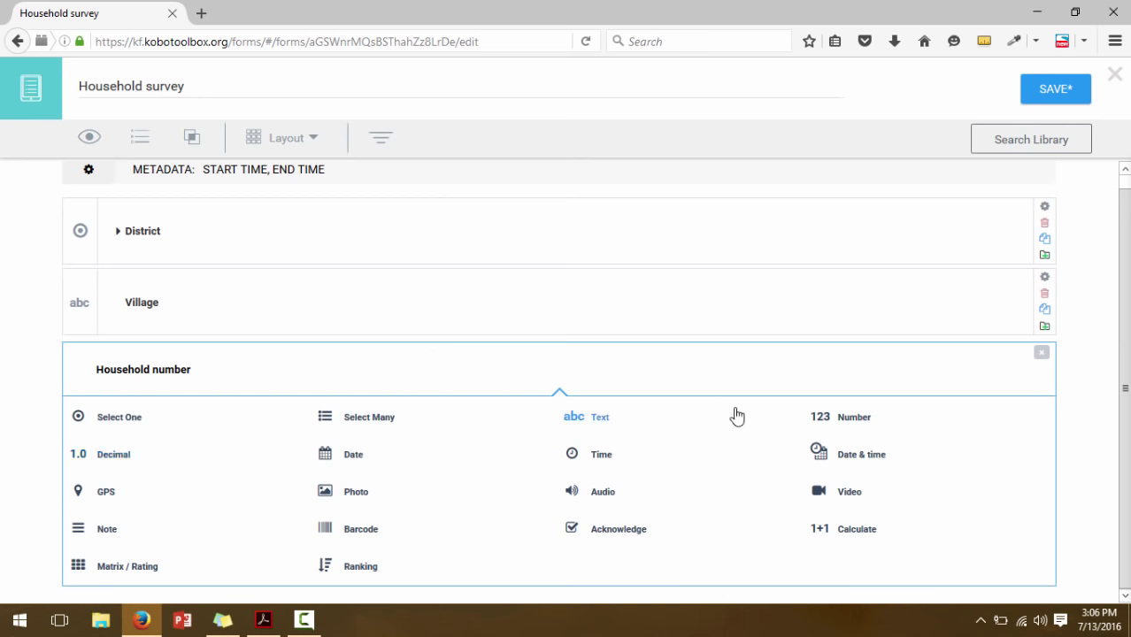
left_click(831, 422)
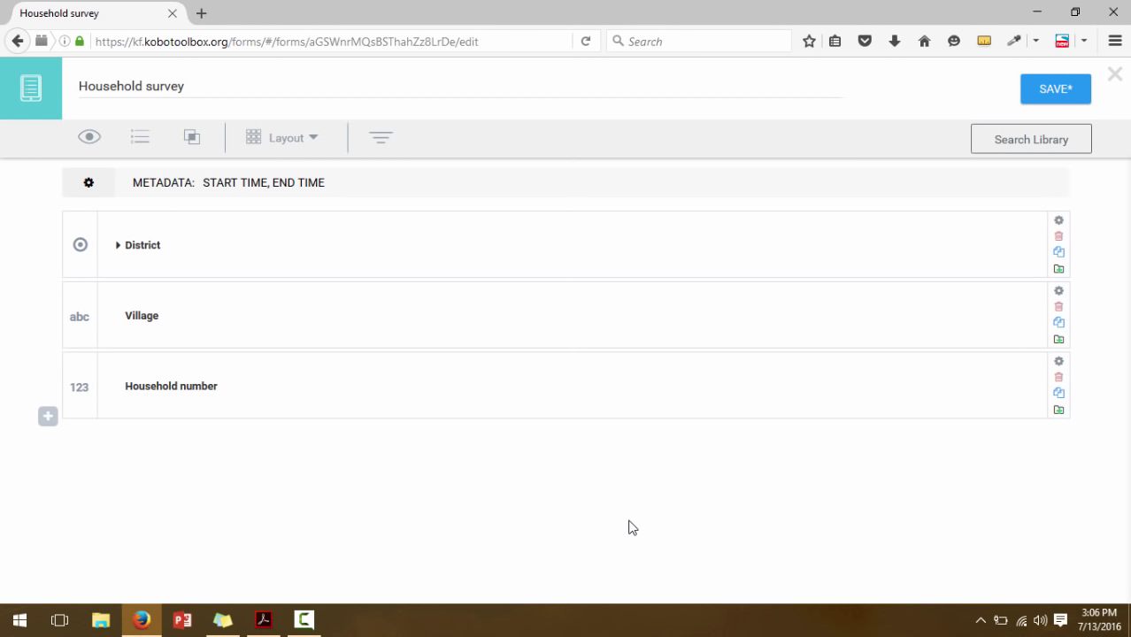
Save, then group District, Village and Household number into a new group
left_click(1068, 96)
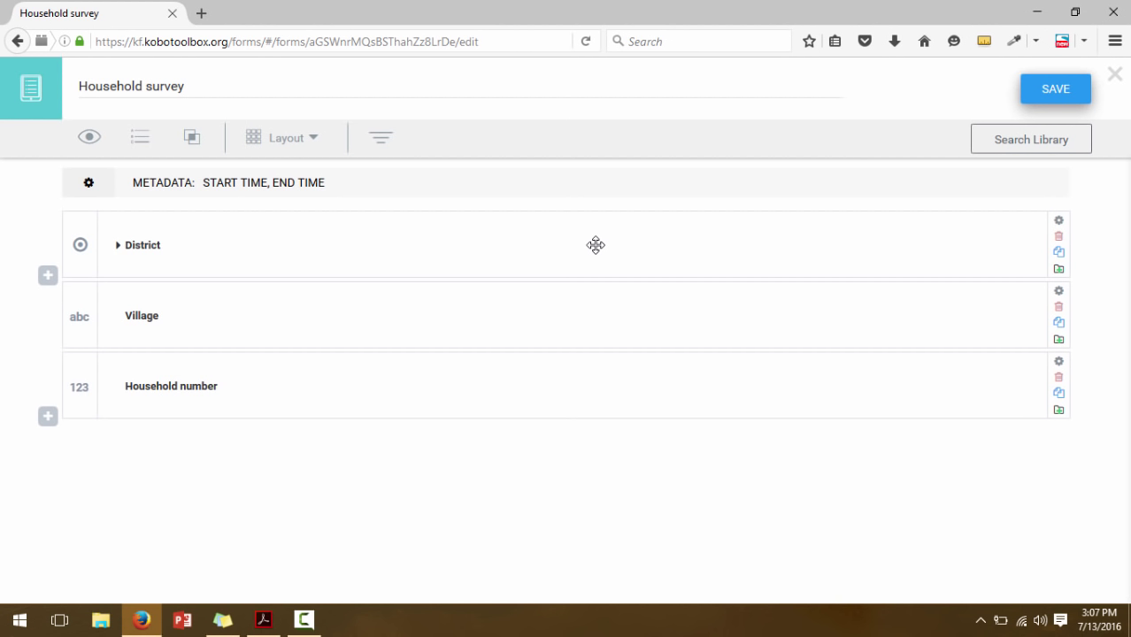
left_click(596, 245)
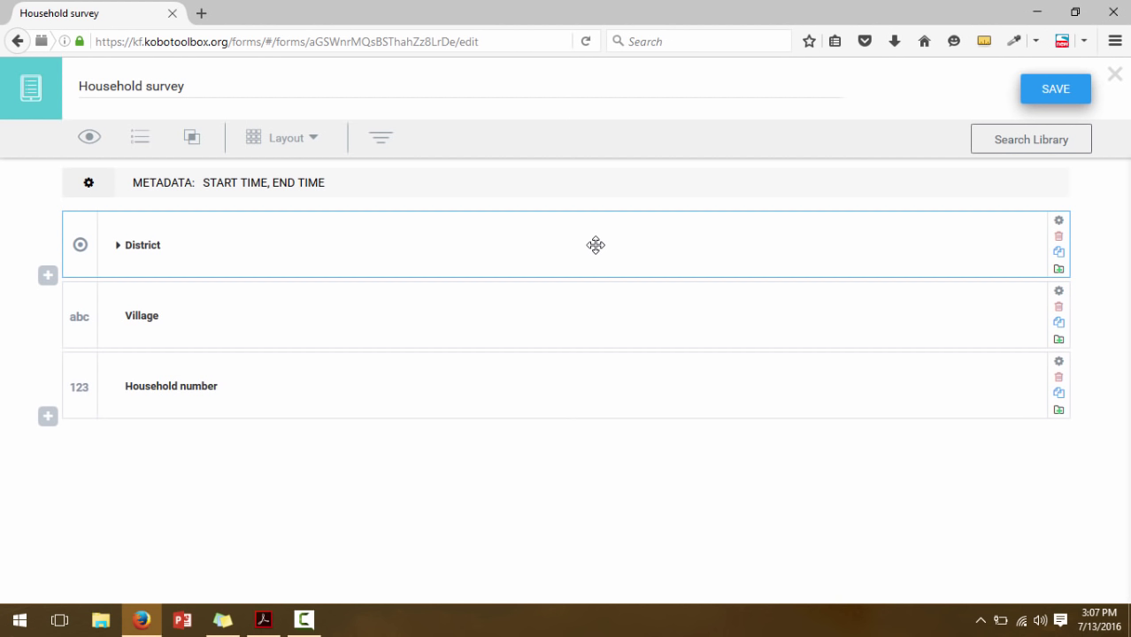
left_click(599, 310)
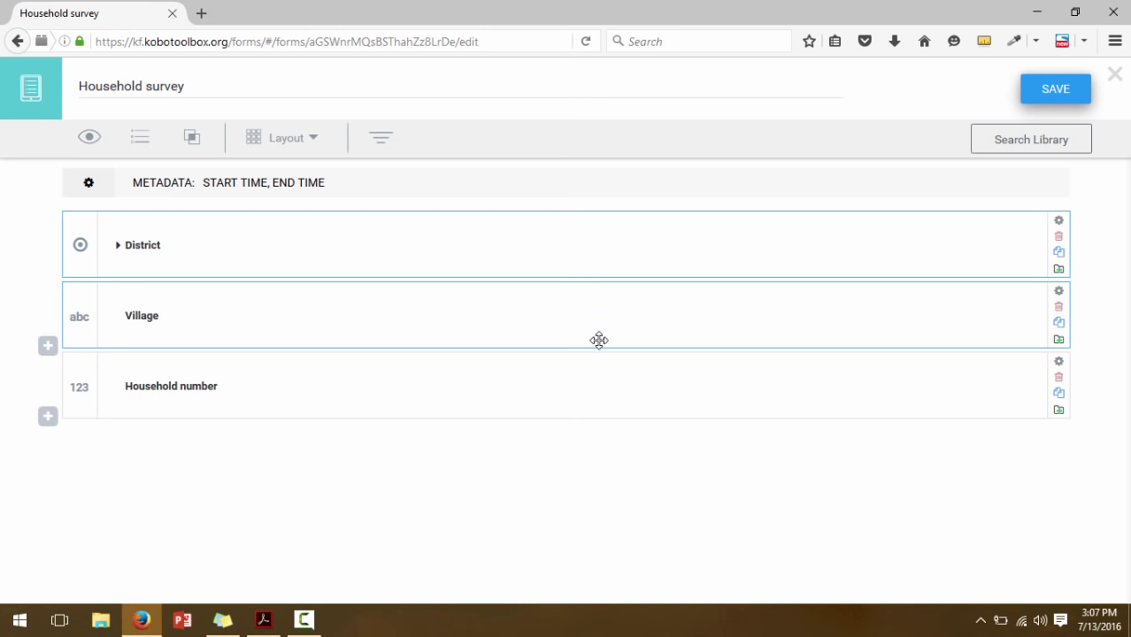
left_click(599, 373)
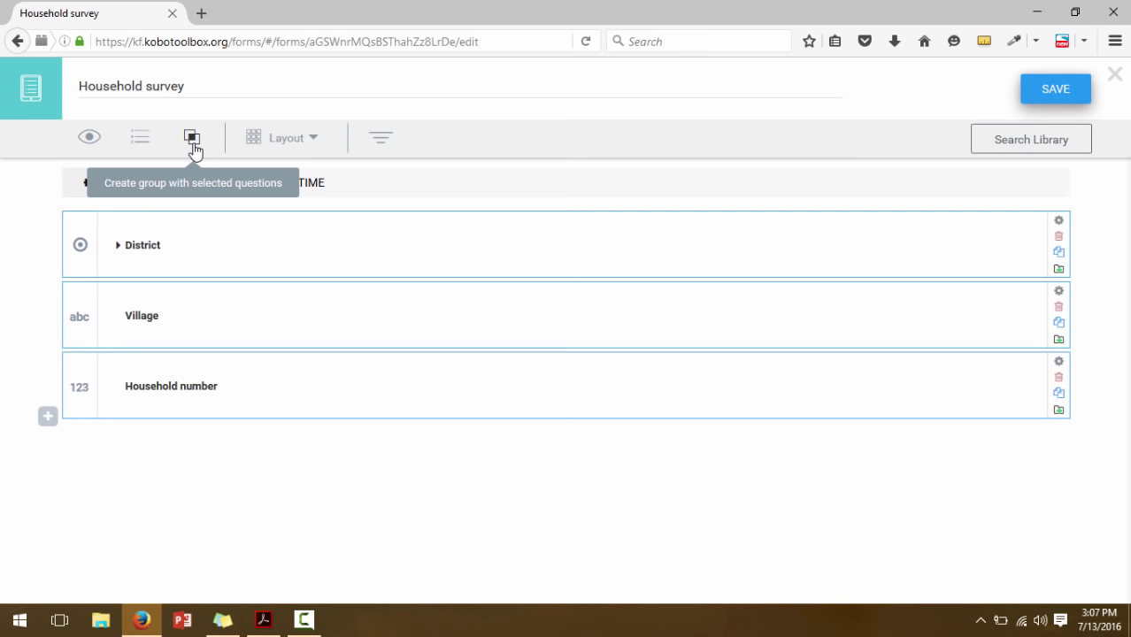
left_click(193, 140)
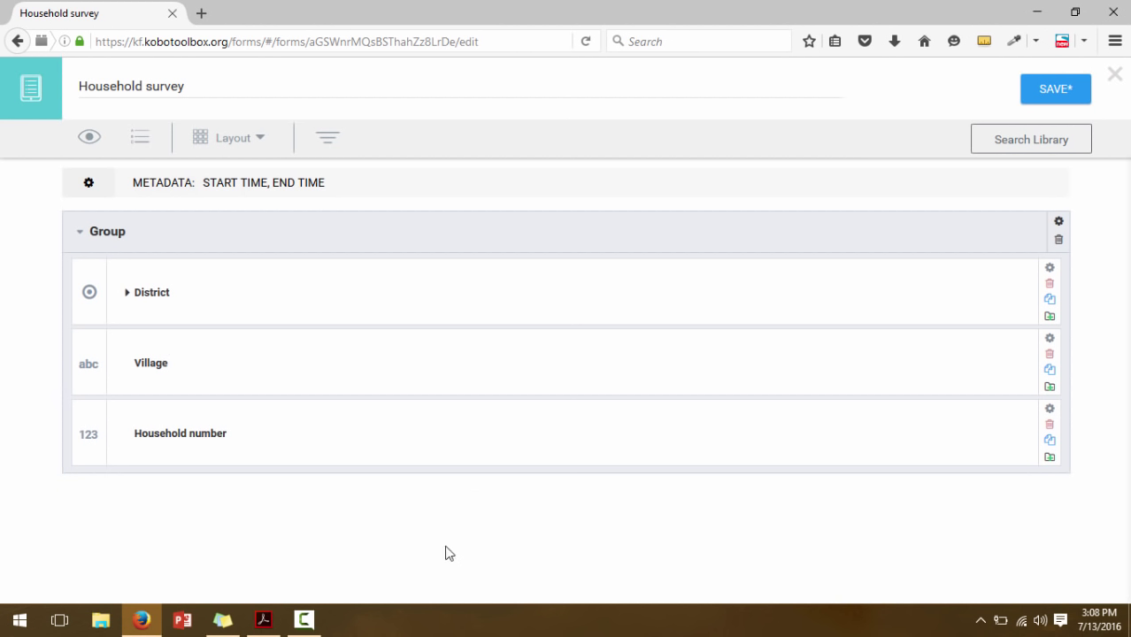
left_click(125, 231)
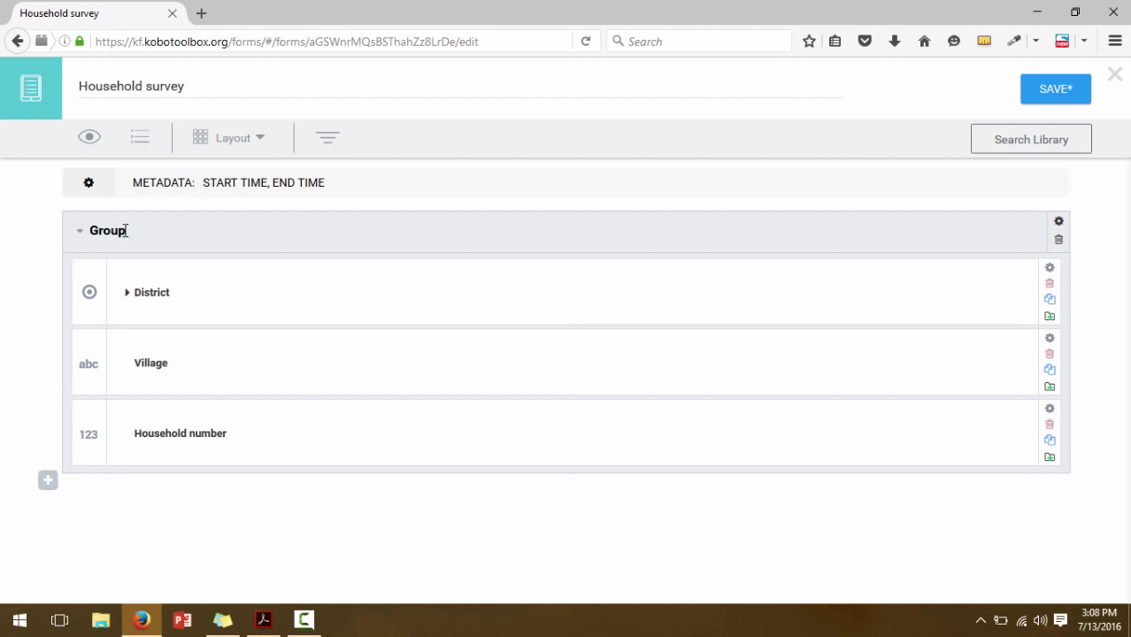
key("ctrl+a")
key("BackSpace")
type("Identification")
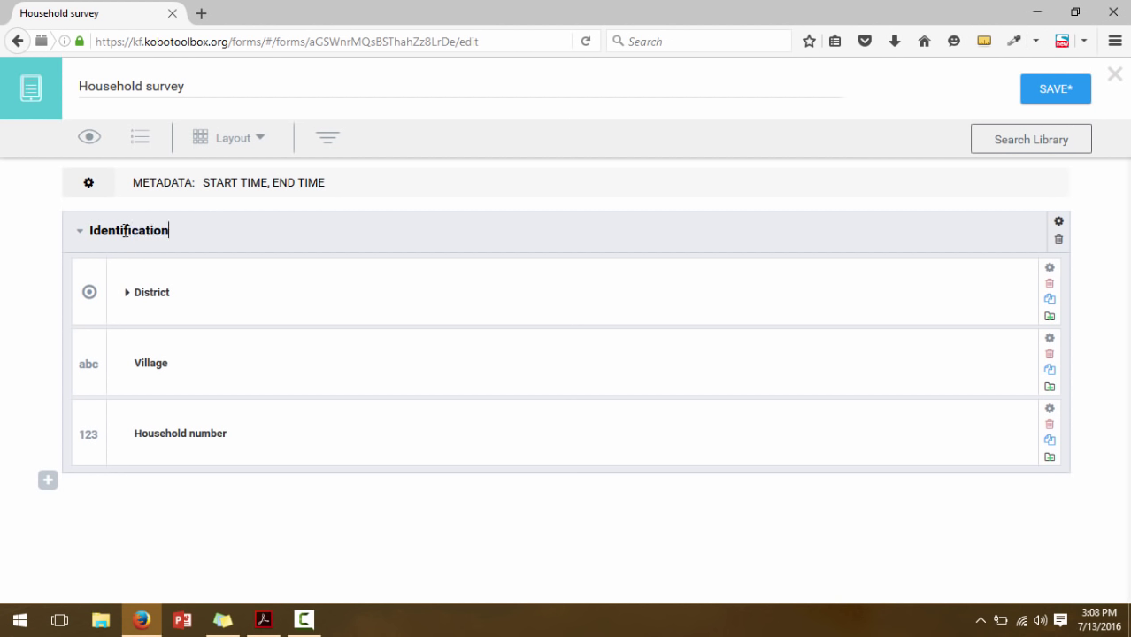
type(" items")
left_click(1071, 94)
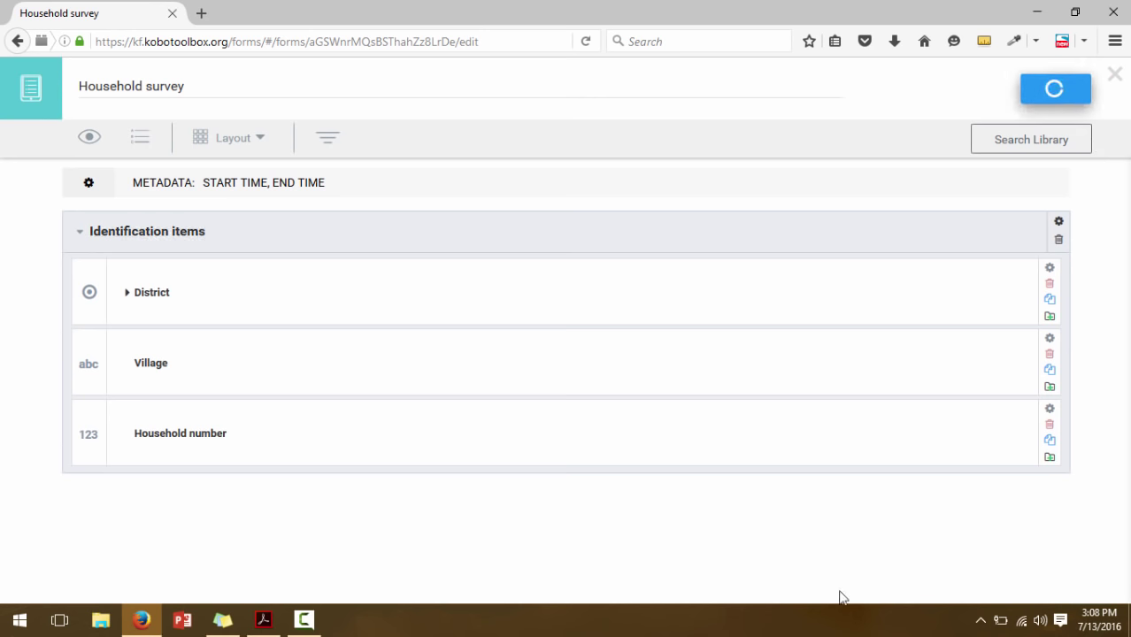
double_click(184, 236)
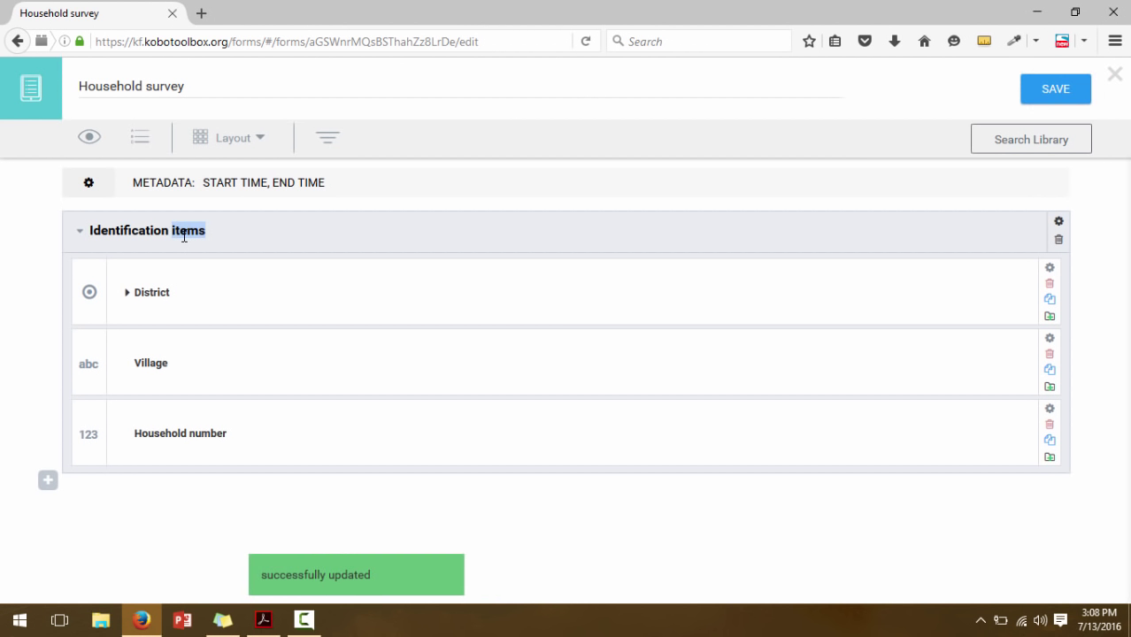
type("section")
left_click(196, 519)
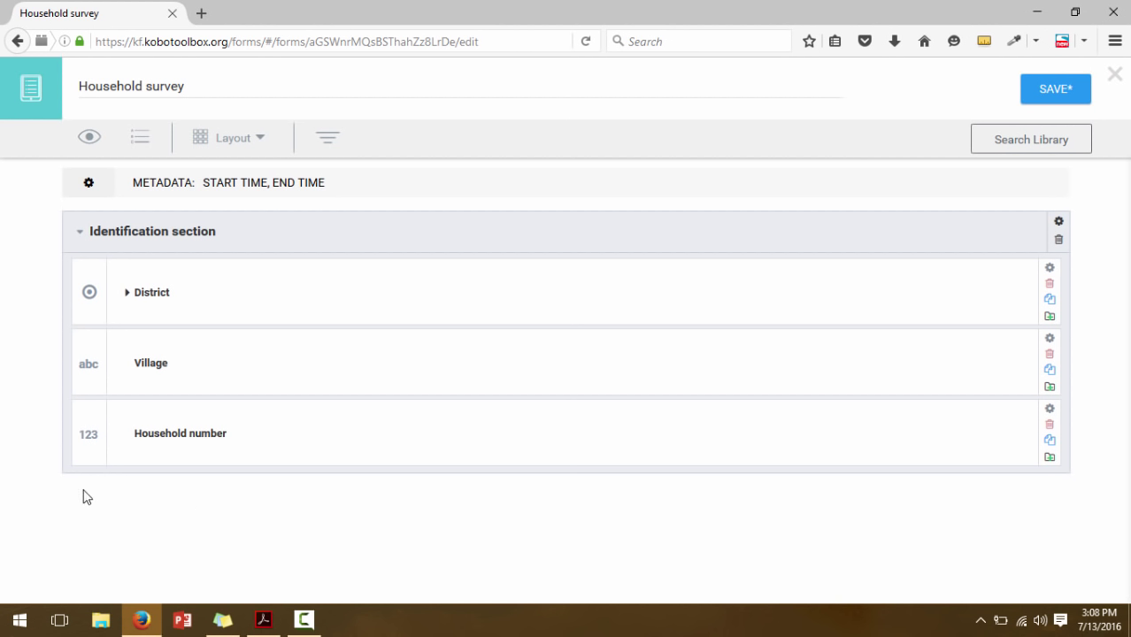
mouse_move(69, 480)
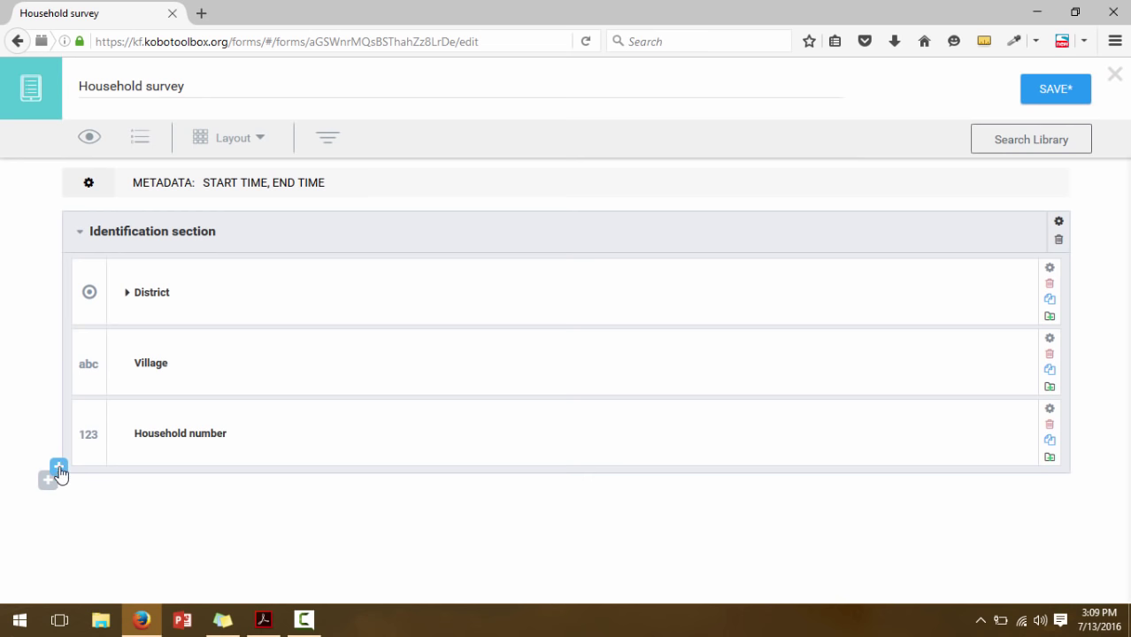
Add a GPS question after Household number, then collapse the Identification section
left_click(59, 471)
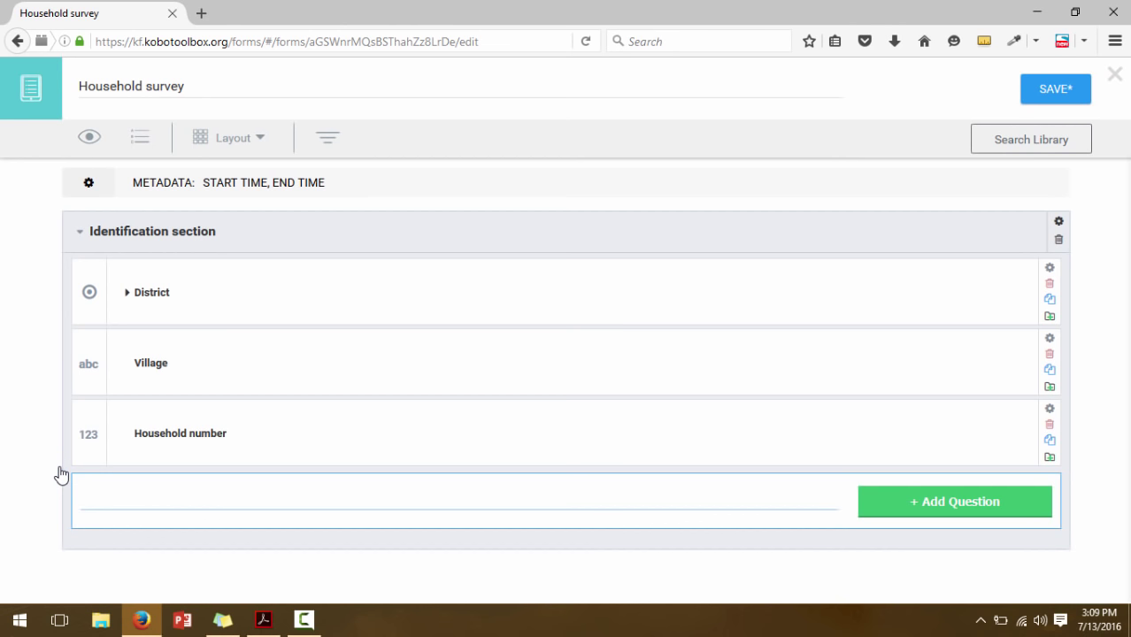
type("GPS")
left_click(877, 507)
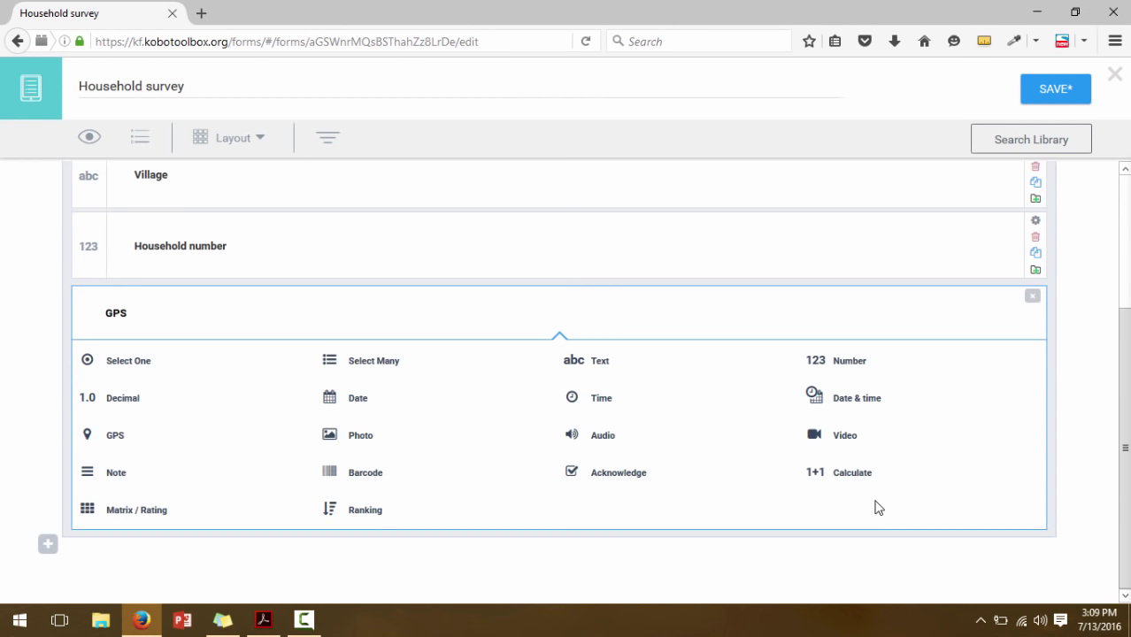
left_click(101, 436)
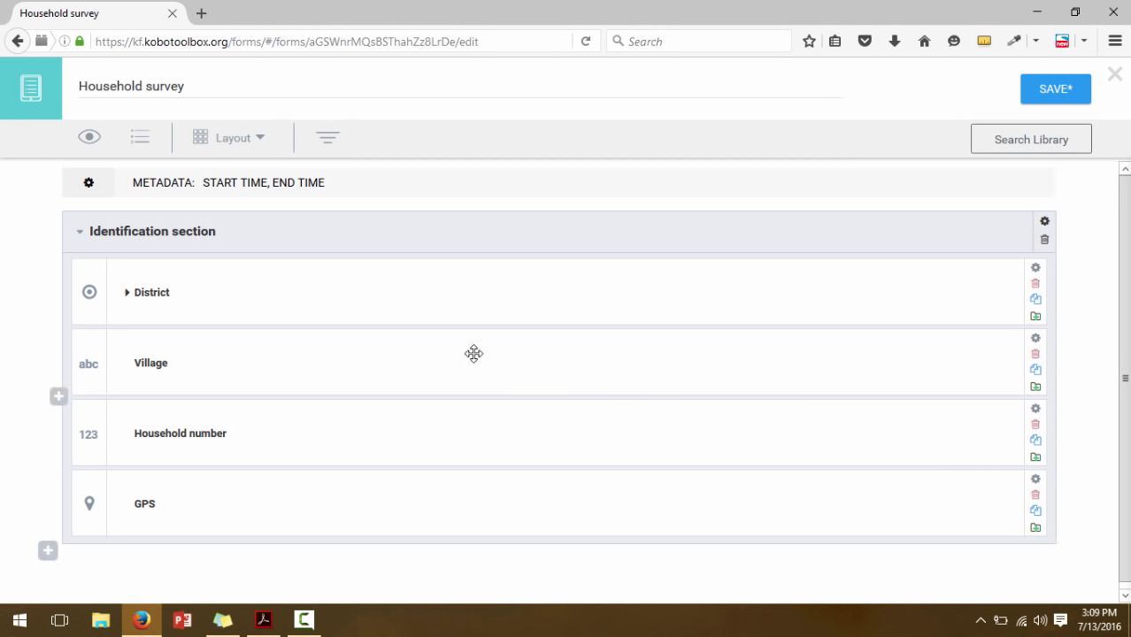
left_click(79, 235)
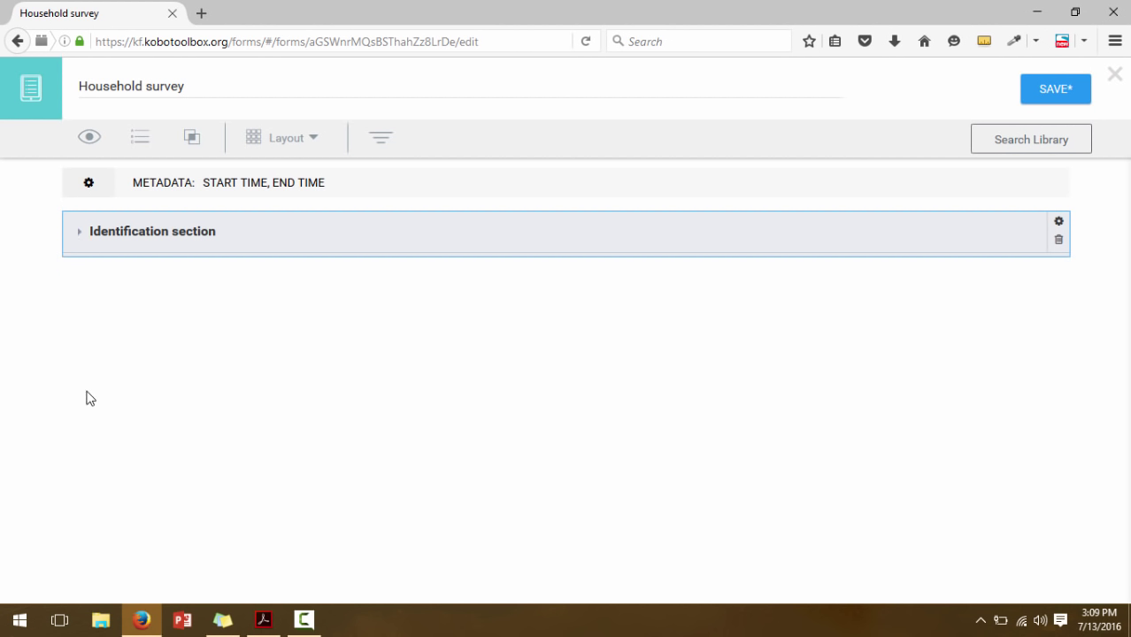
left_click(263, 619)
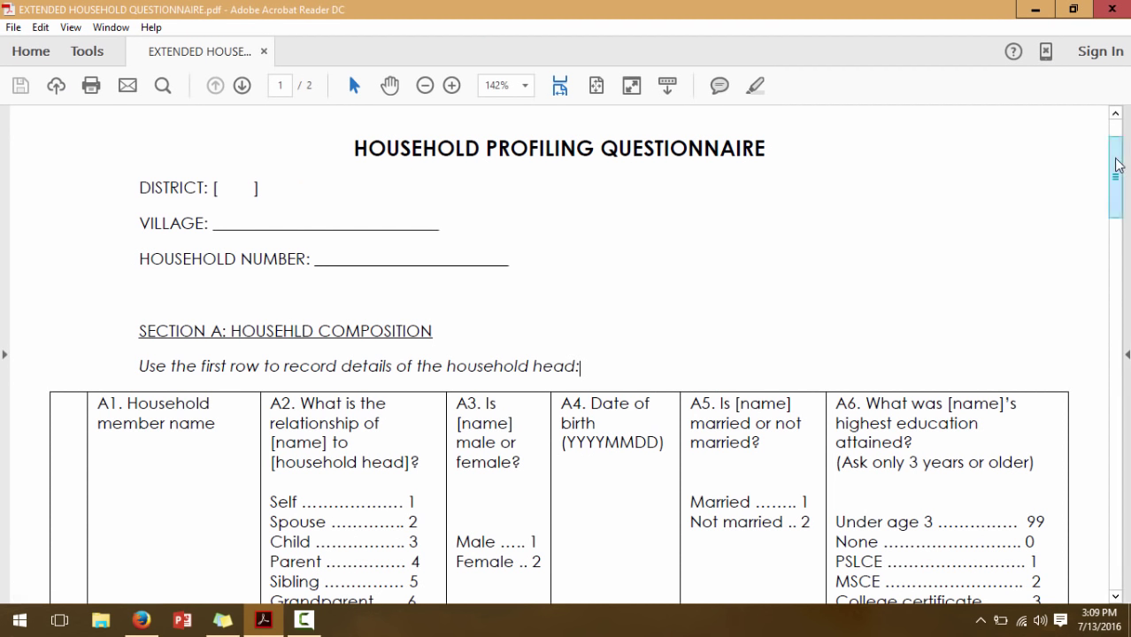
left_click_drag(1117, 159, 1119, 198)
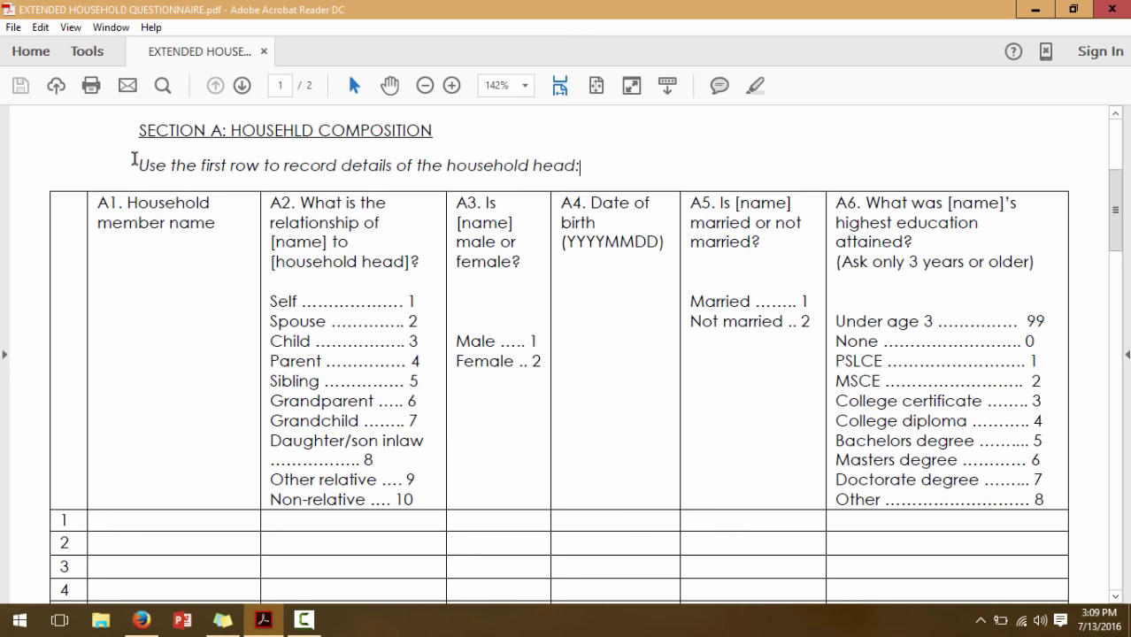
left_click_drag(137, 161, 619, 157)
left_click(536, 170)
left_click_drag(141, 165, 582, 164)
left_click(581, 165)
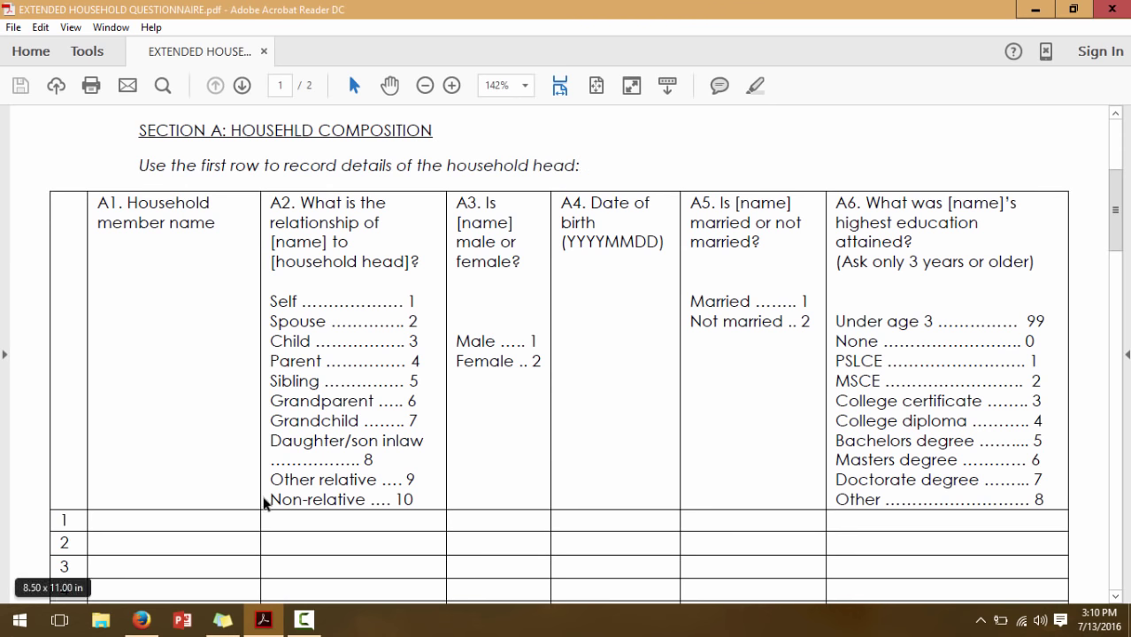
left_click(140, 619)
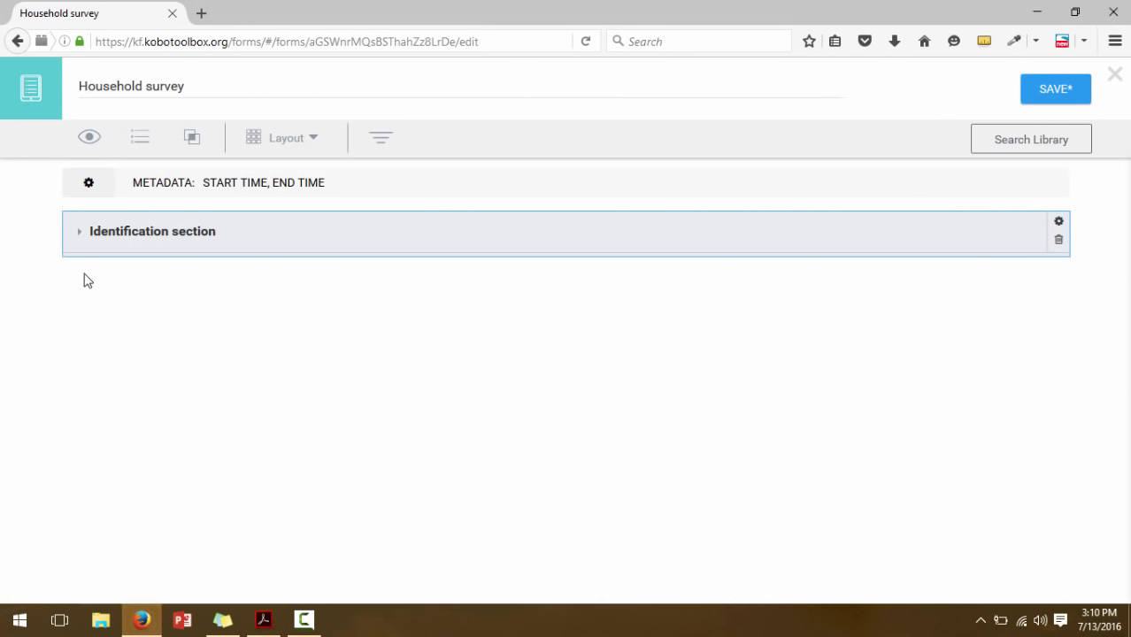
Add a Note reading 'The first occurrence should be the household head.' below the Identification section
left_click(48, 266)
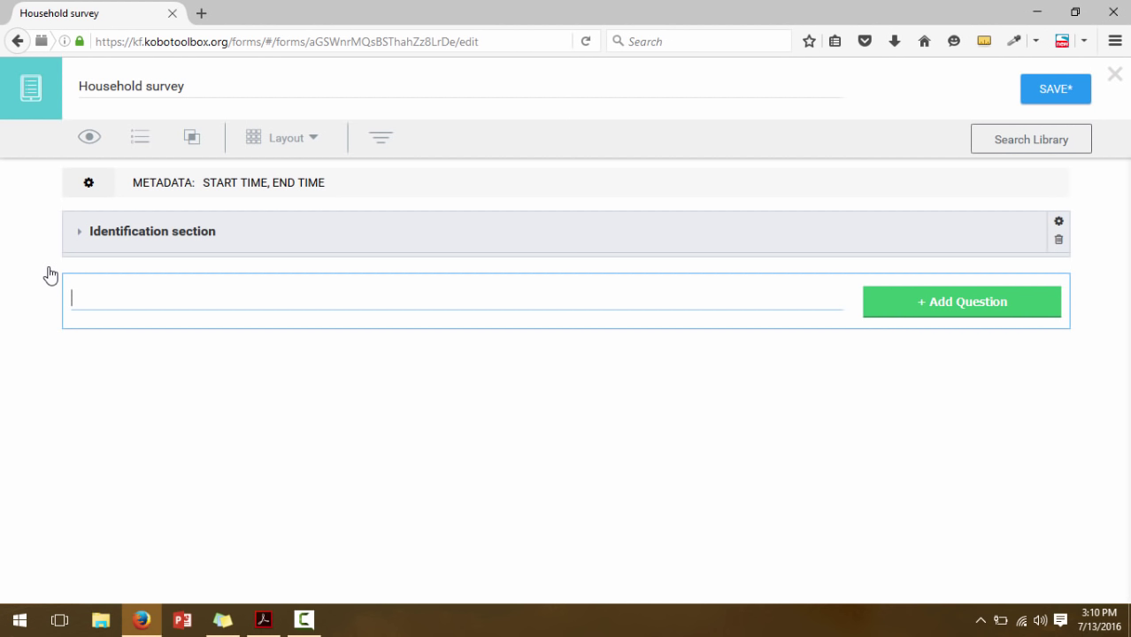
type("The first")
type("occurrence shouuld")
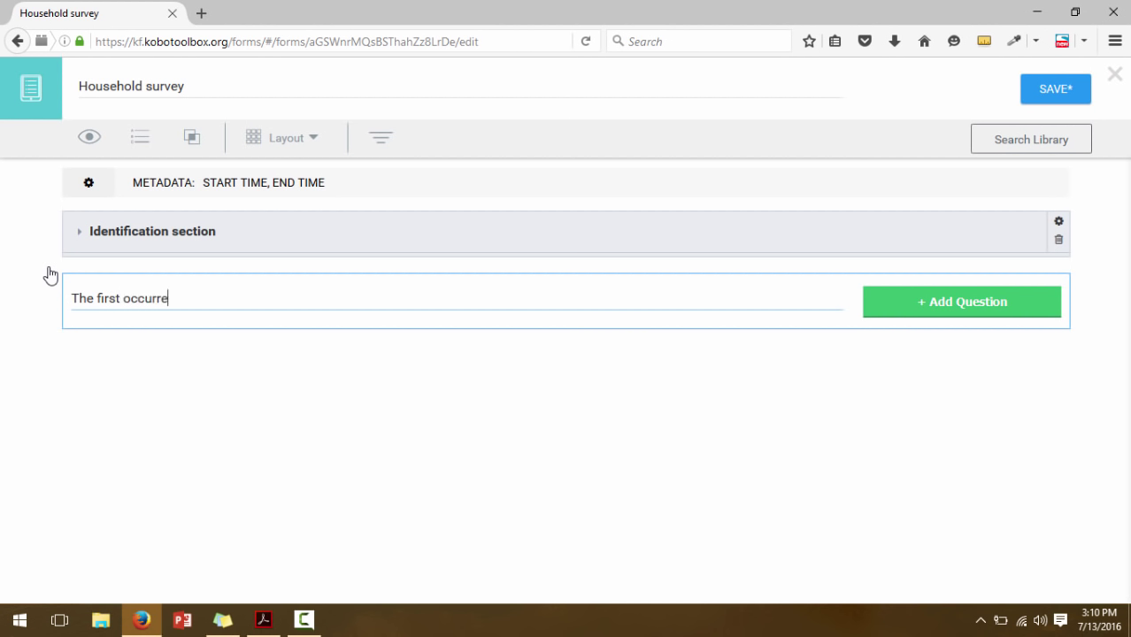
key("BackSpace")
key("BackSpace")
key("BackSpace")
key("BackSpace")
key("BackSpace")
type("uld be the hou")
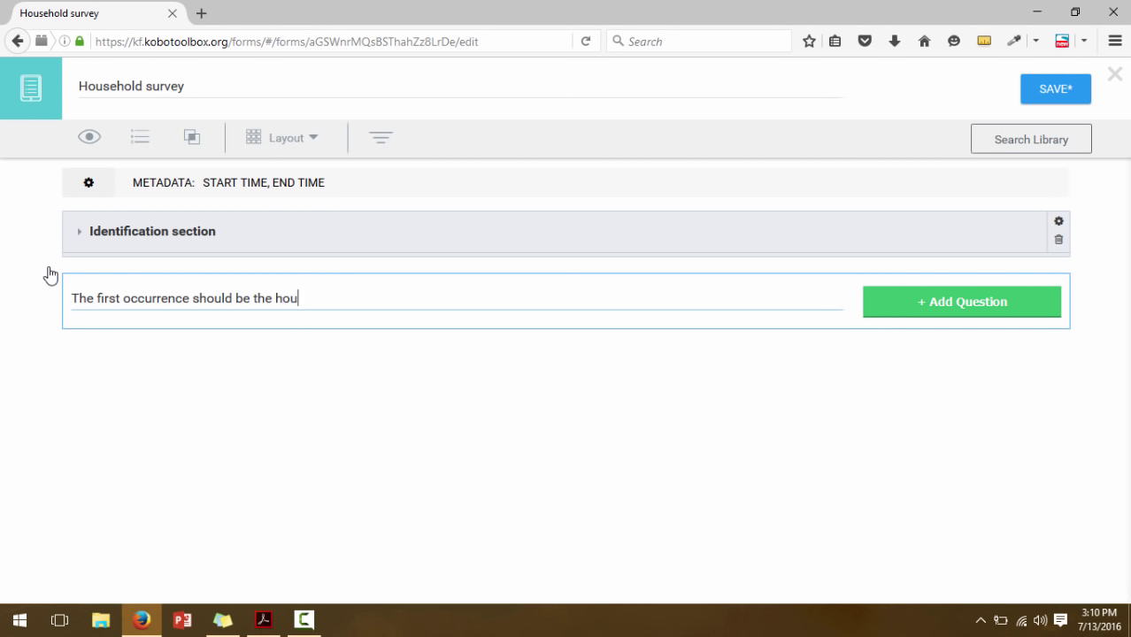
type("sehold head.")
left_click(923, 303)
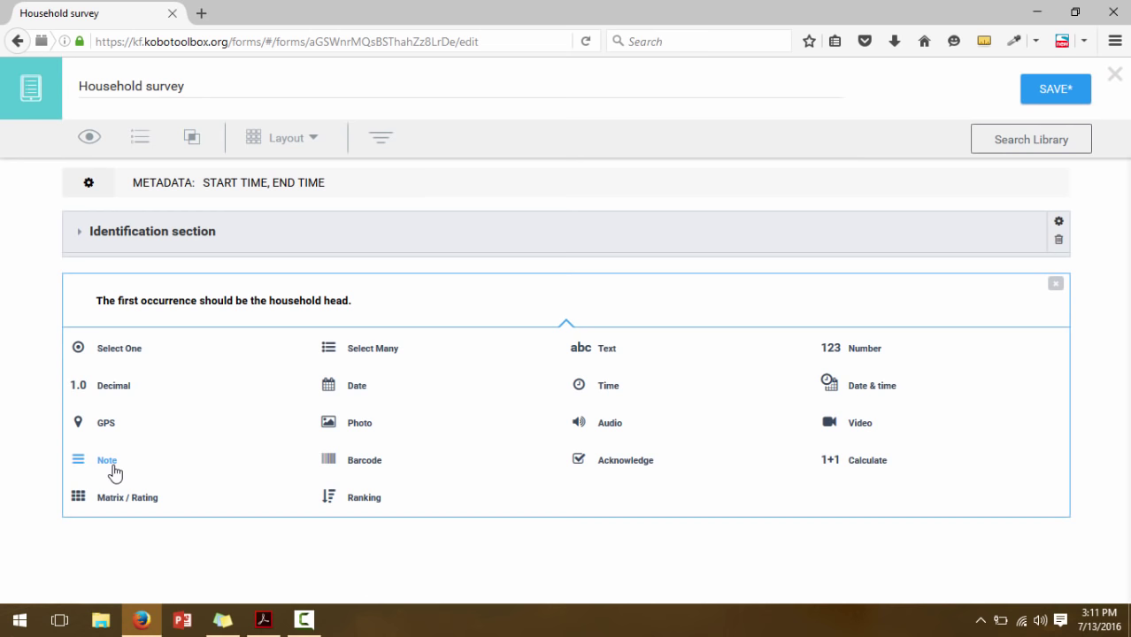
left_click(107, 460)
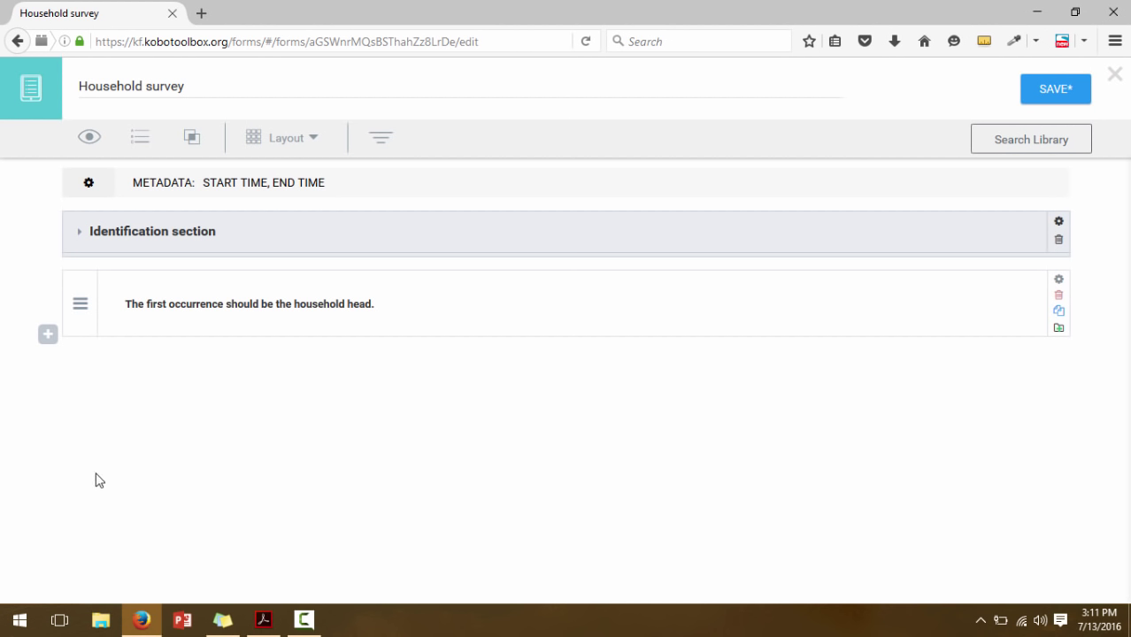
Add a Text question 'What's the name of the next household member?' below the note
left_click(267, 621)
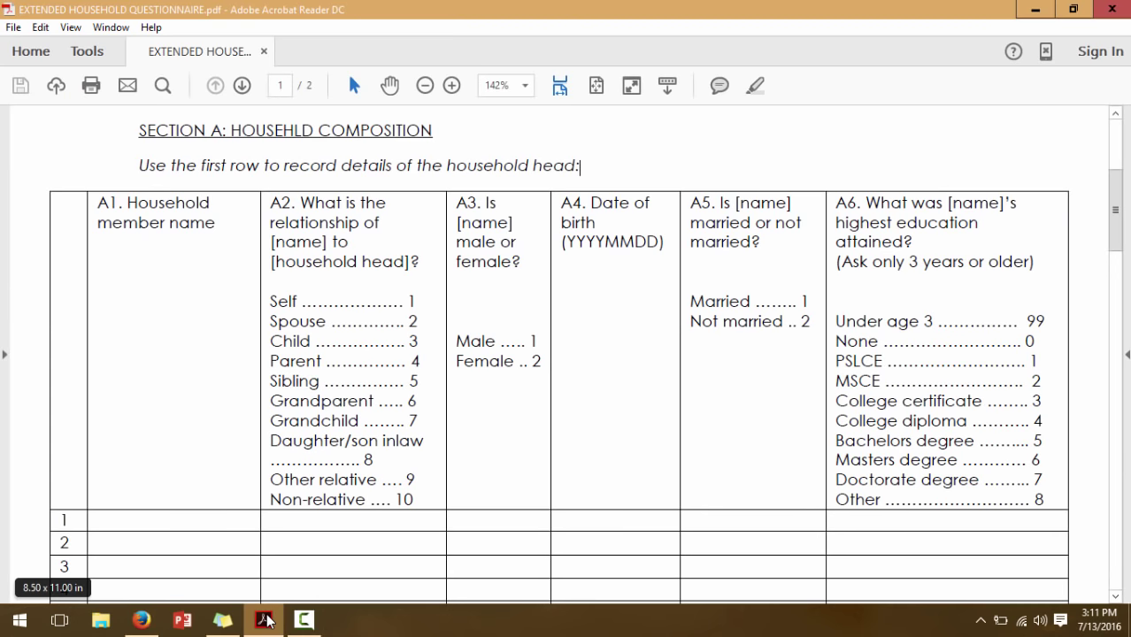
left_click(265, 618)
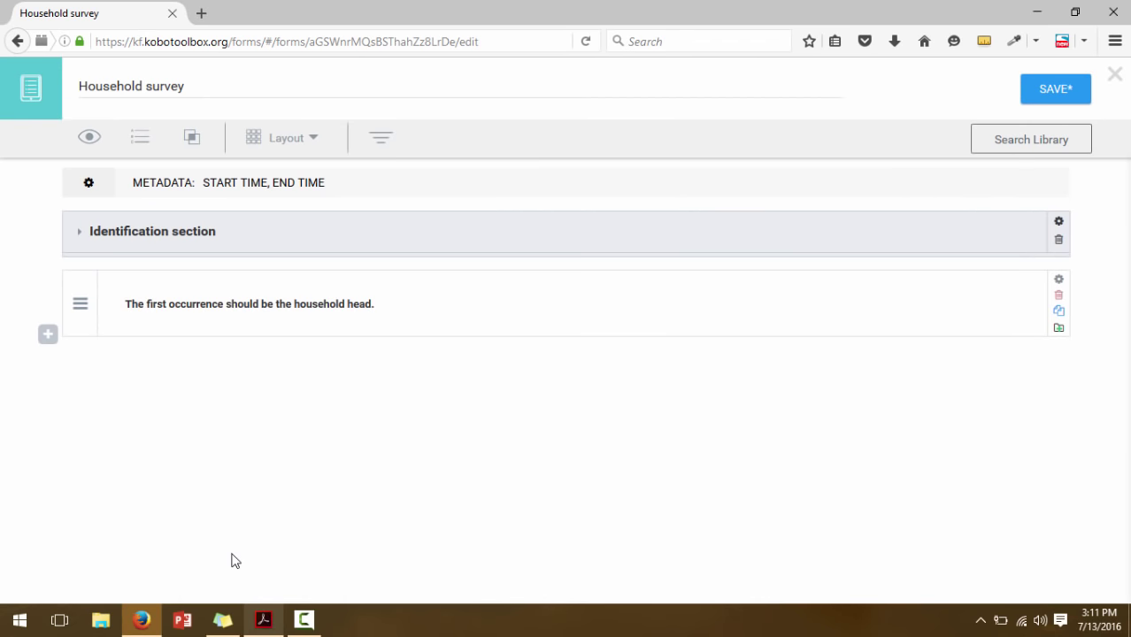
left_click(49, 338)
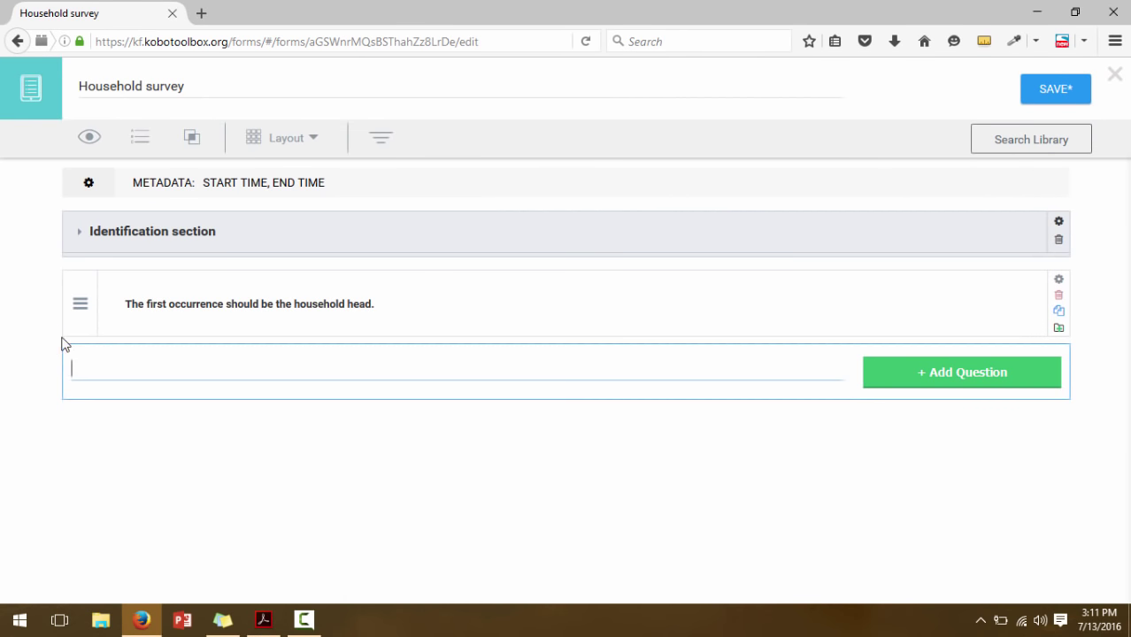
type("What's th")
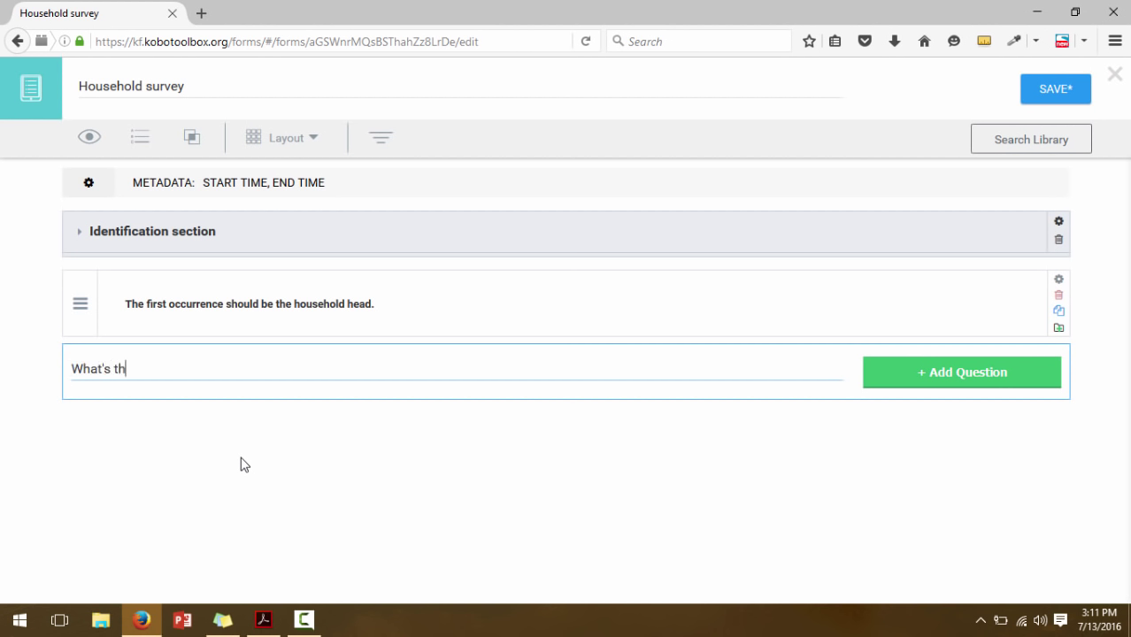
type("e name of the ")
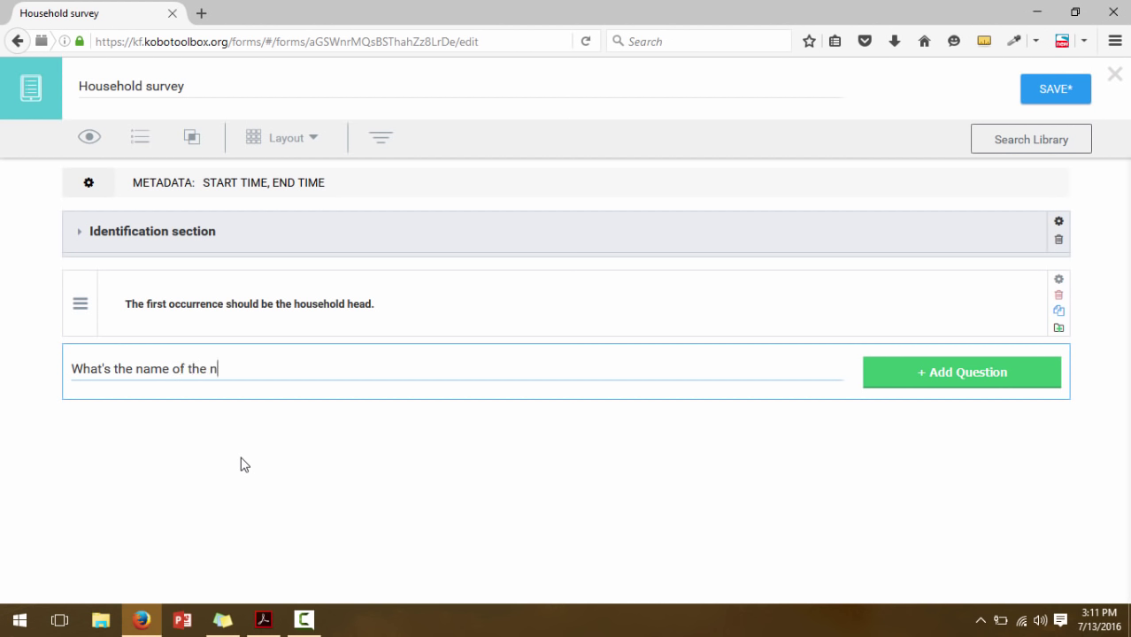
type("next household")
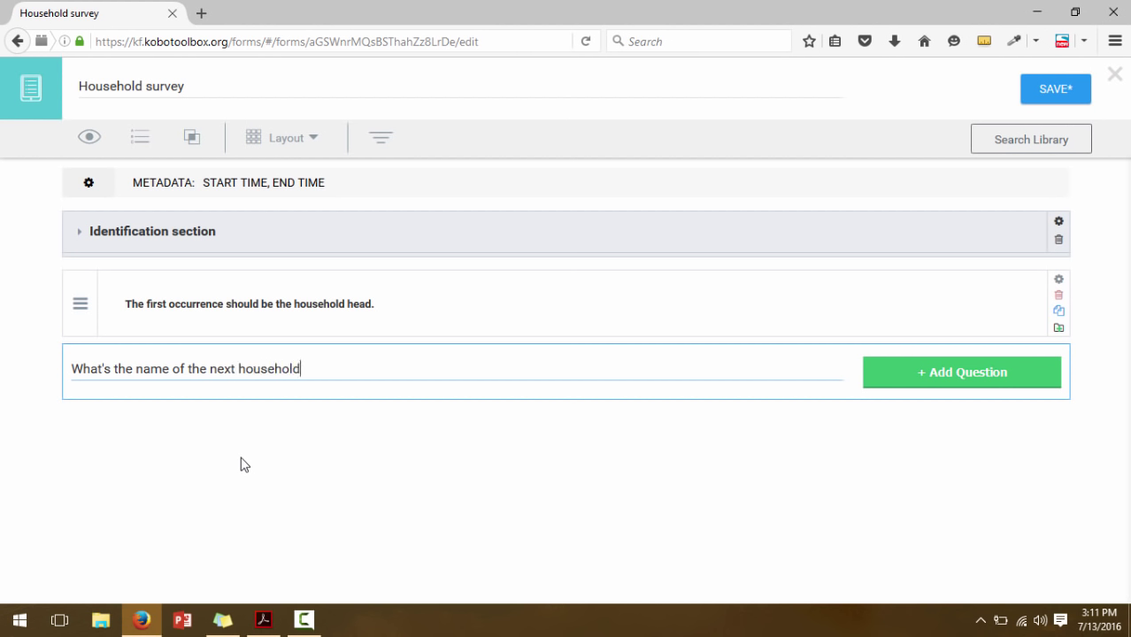
type(" member?")
left_click(888, 387)
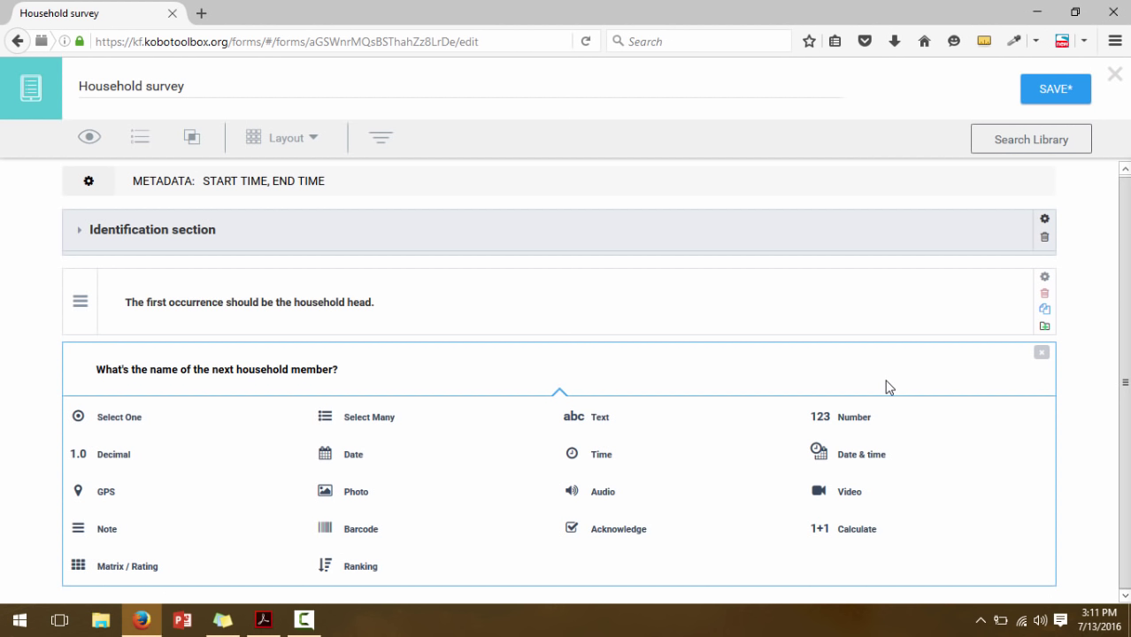
left_click(585, 417)
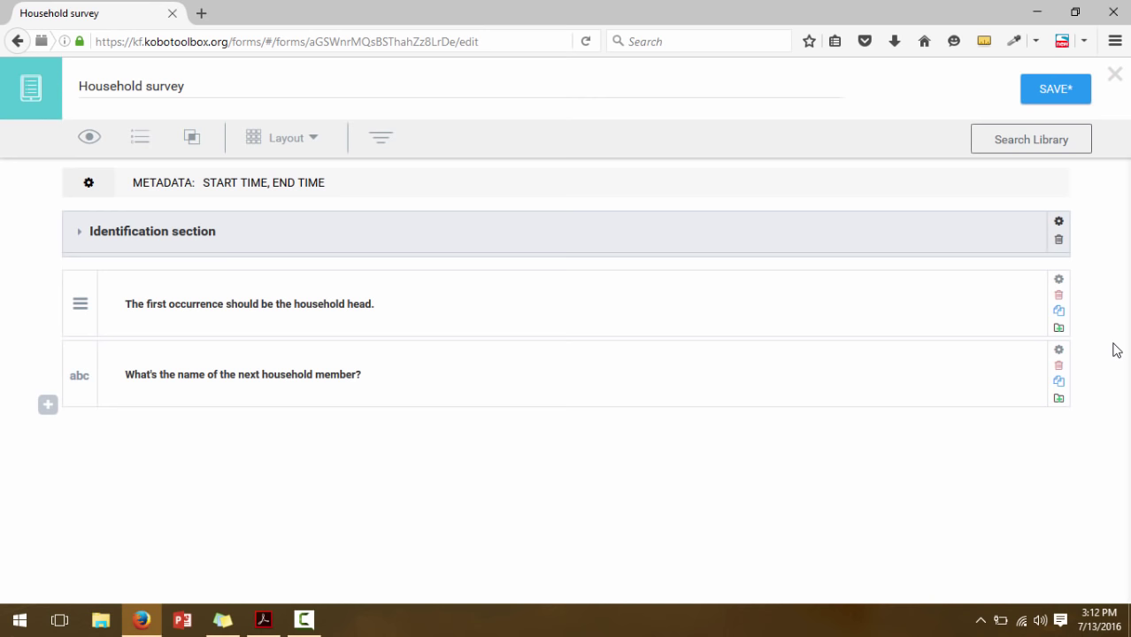
left_click(263, 621)
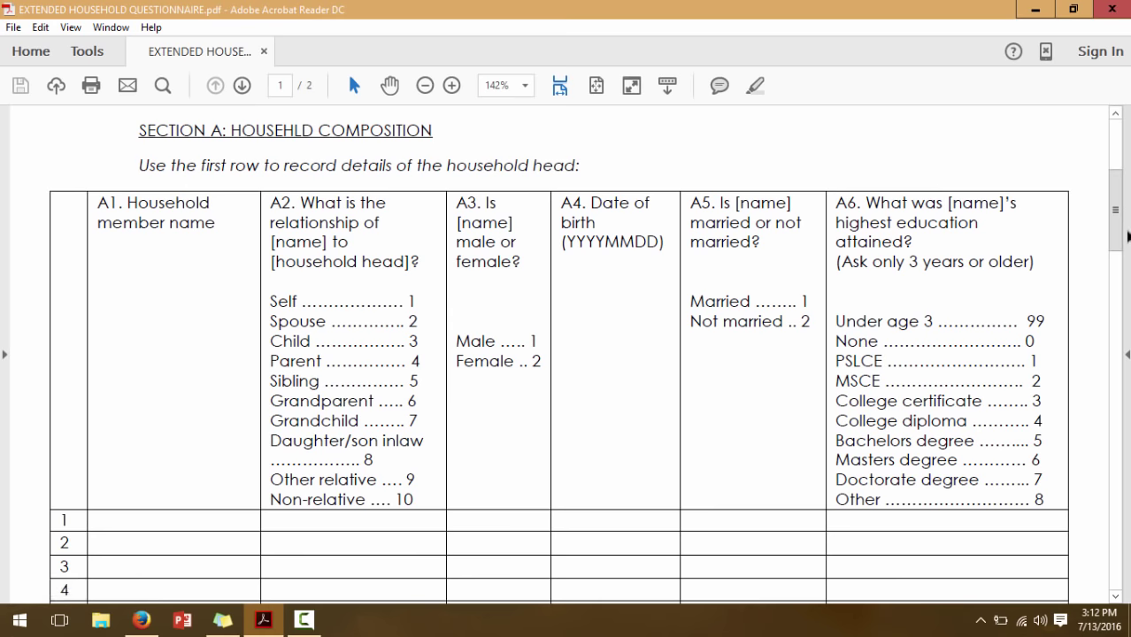
mouse_move(1119, 222)
left_mouse_down()
mouse_move(1122, 259)
mouse_move(1122, 239)
left_mouse_up()
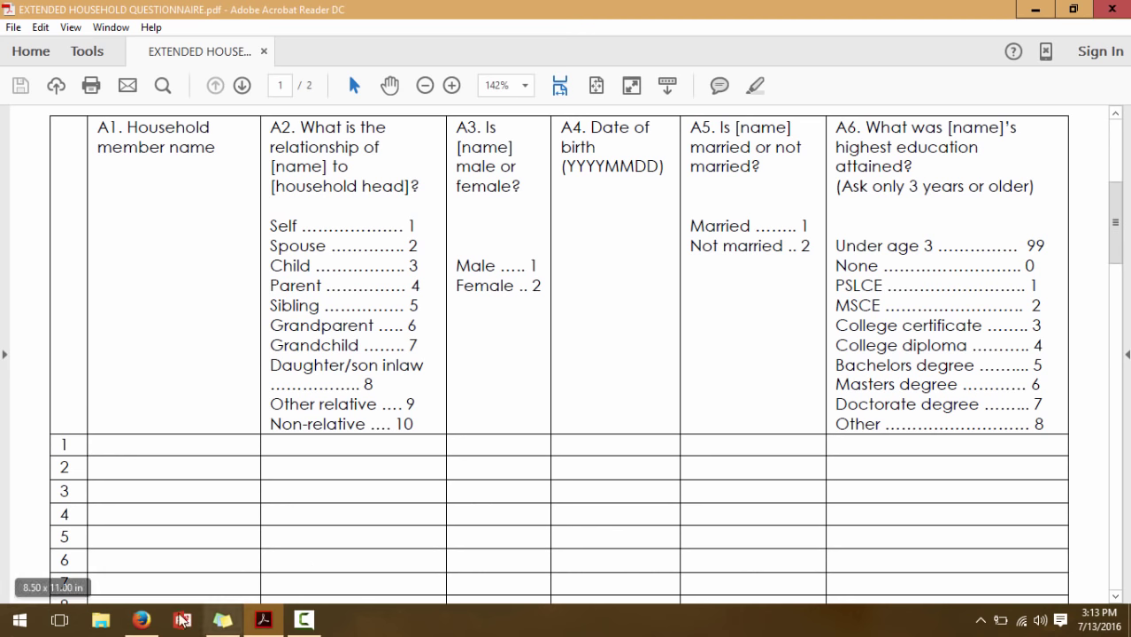
left_click(142, 620)
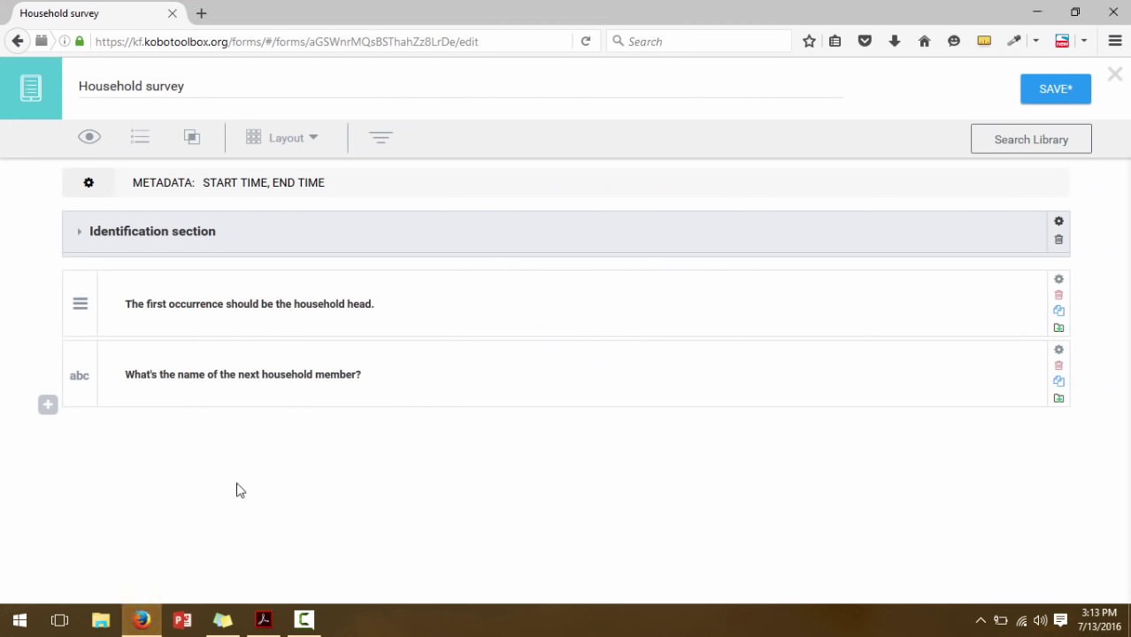
left_click(264, 619)
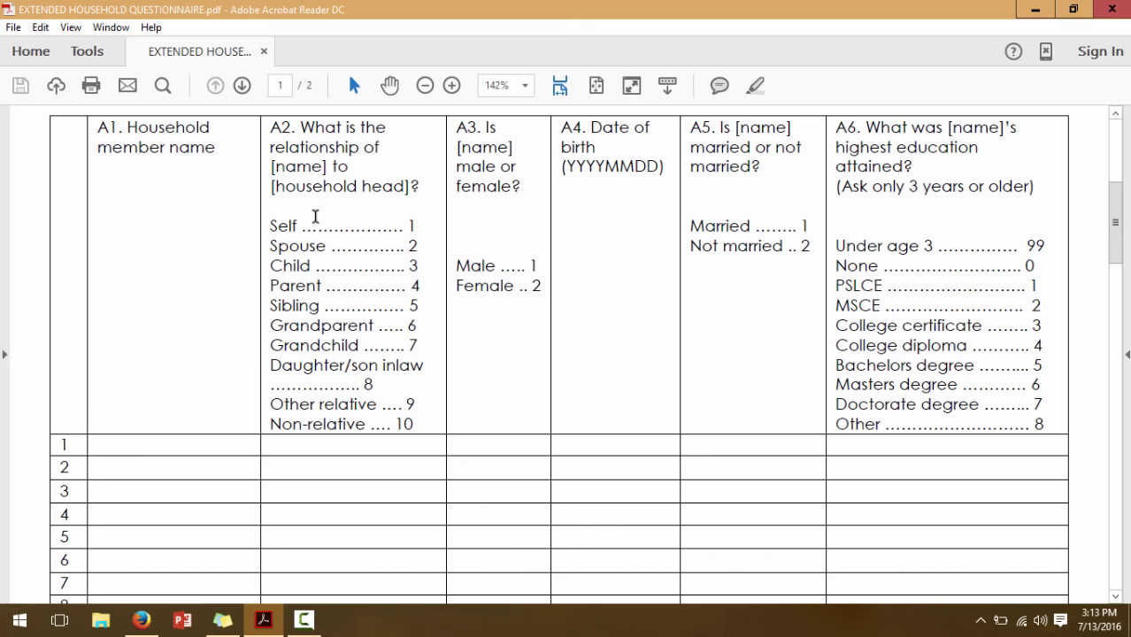
left_click(141, 622)
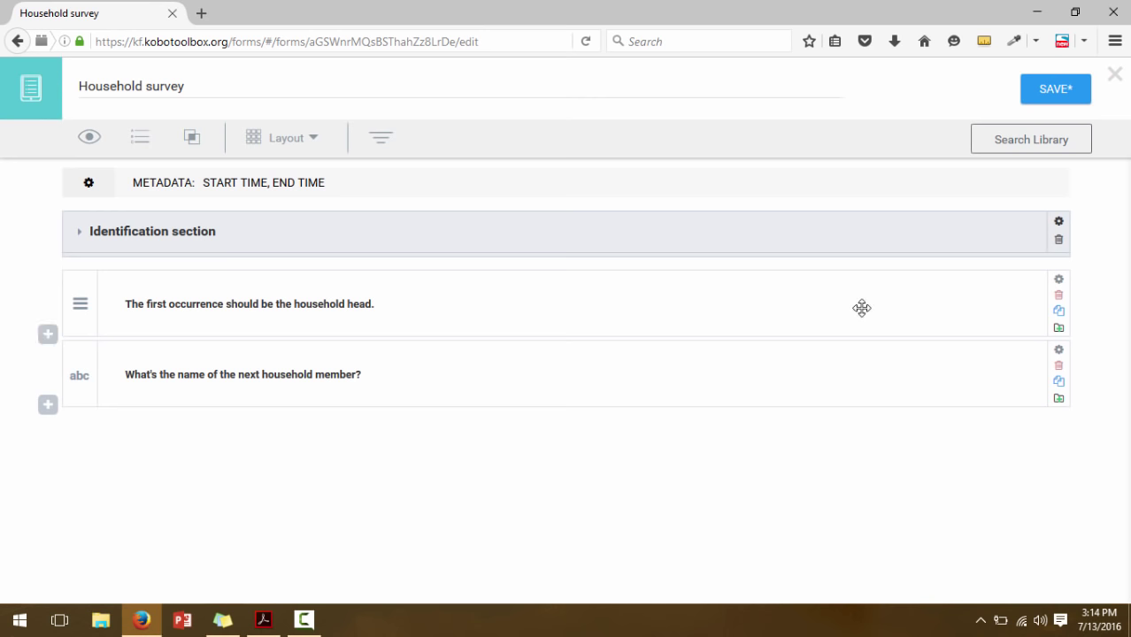
Open the name question's settings and select its Data Column Name value
left_click(661, 367)
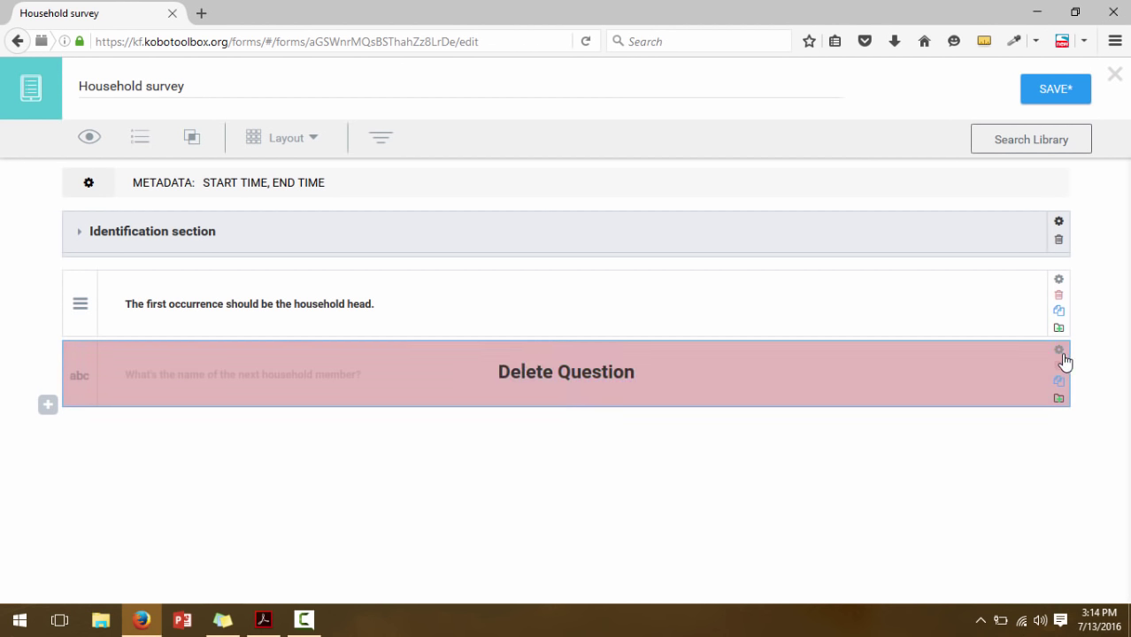
left_click(1059, 352)
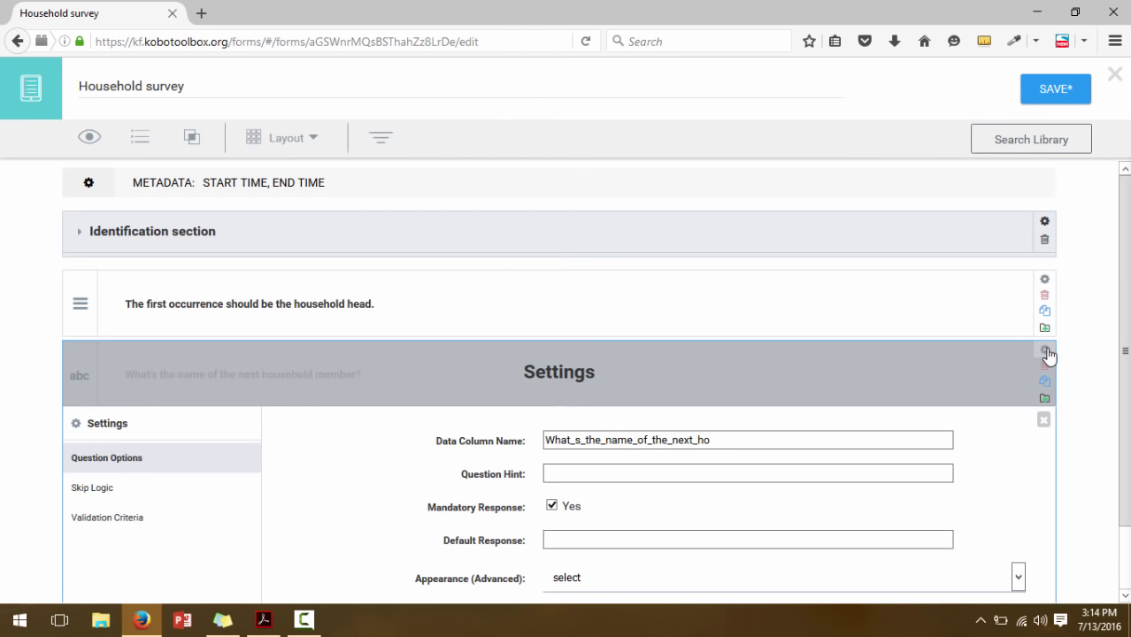
scroll(584, 380, "down", 1)
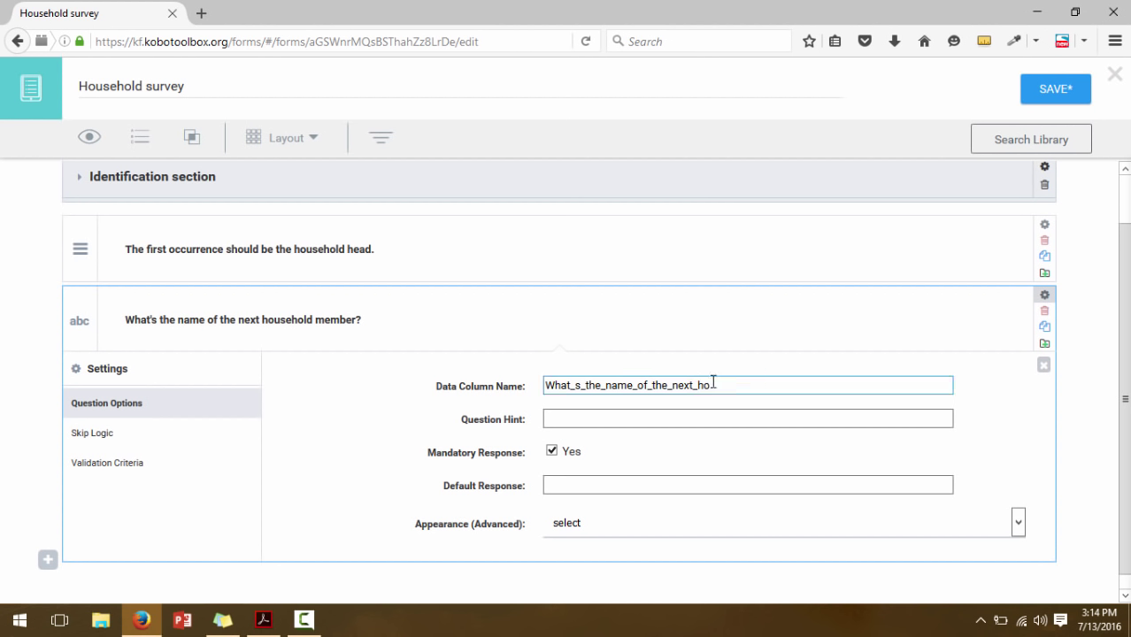
left_click_drag(714, 386, 546, 386)
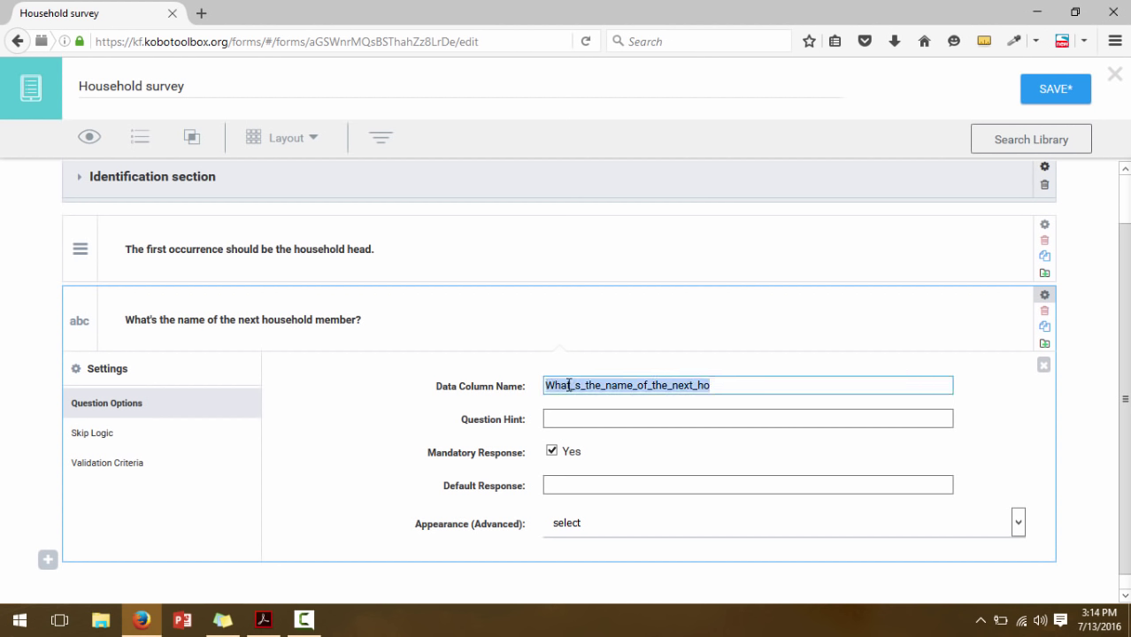
Replace the data column name with A1, taken from the questionnaire PDF, and close settings
left_click(264, 620)
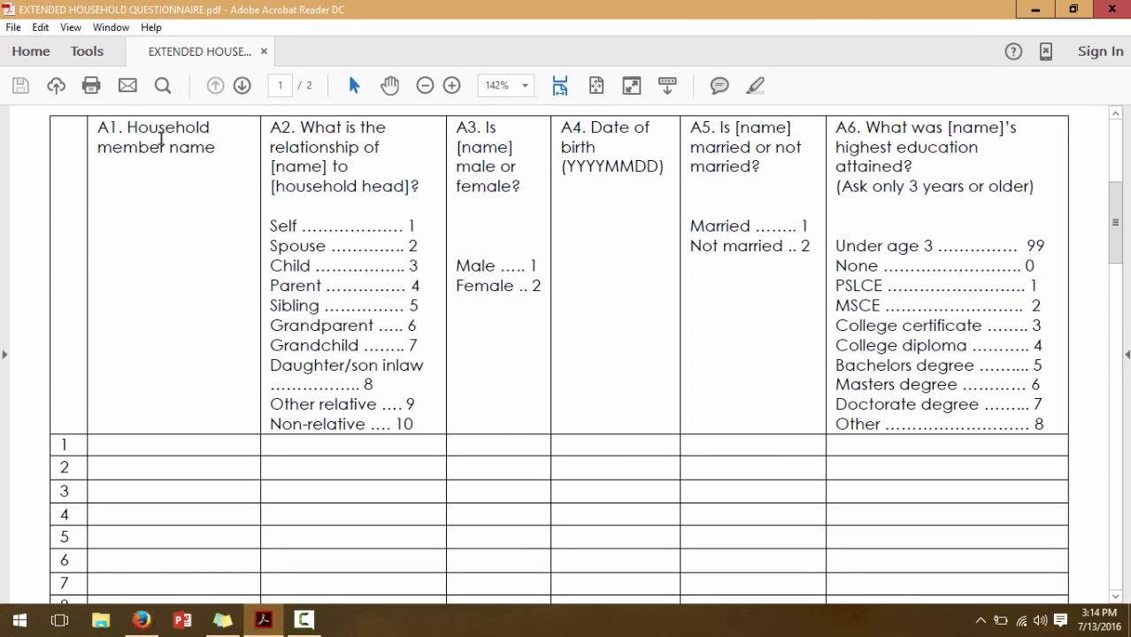
left_click_drag(215, 148, 123, 135)
left_click(126, 131)
left_click(105, 128)
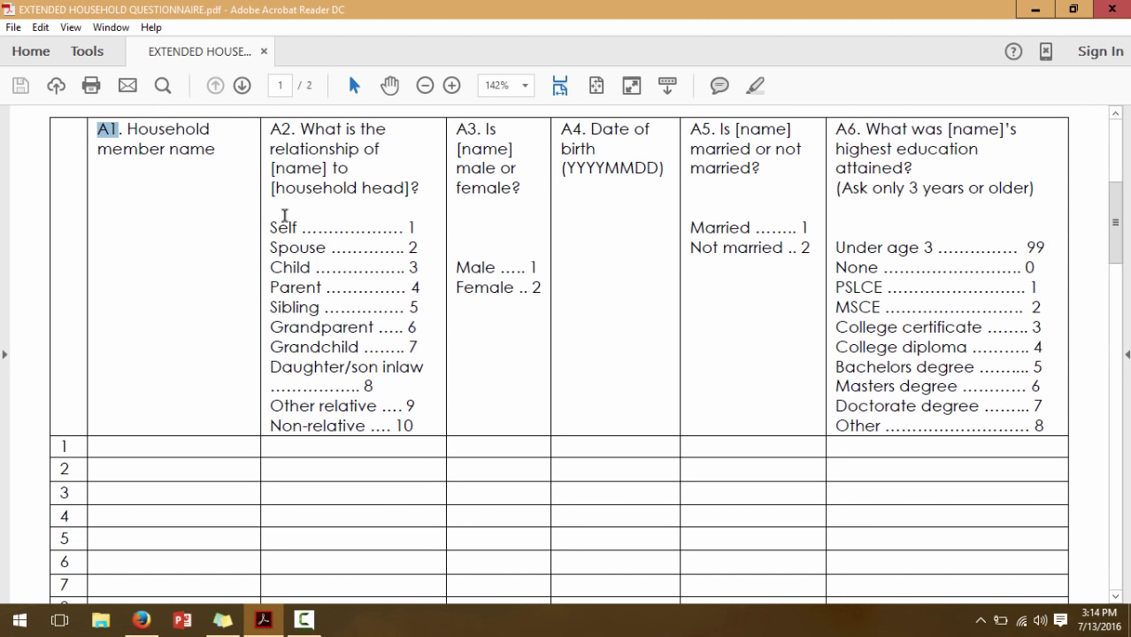
left_click_drag(271, 170, 329, 171)
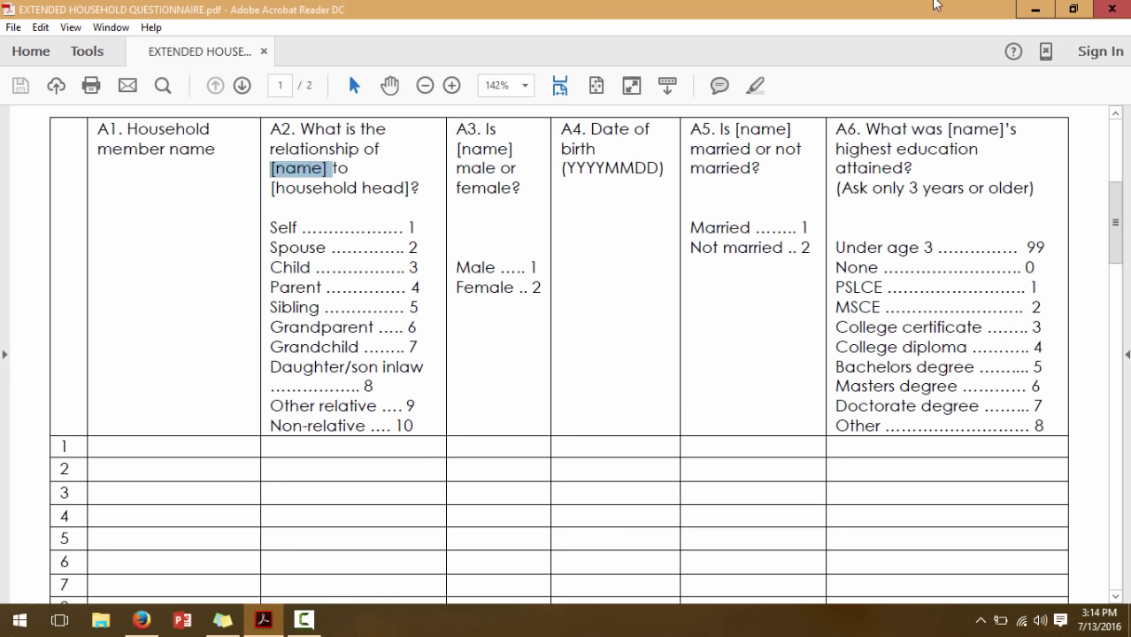
left_click(1035, 9)
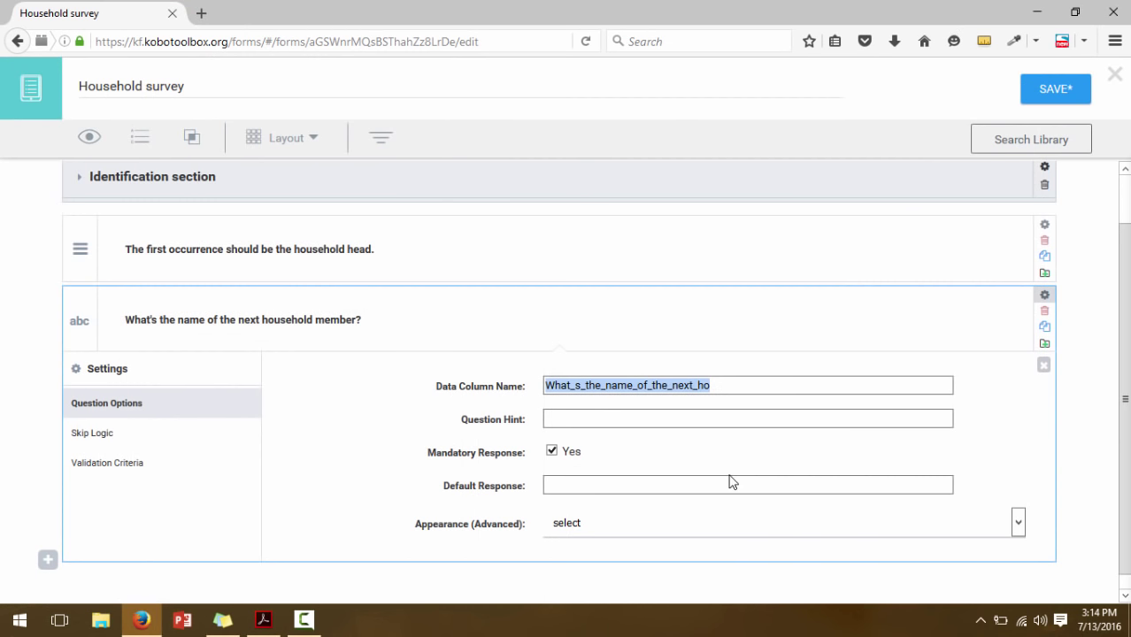
type("A1")
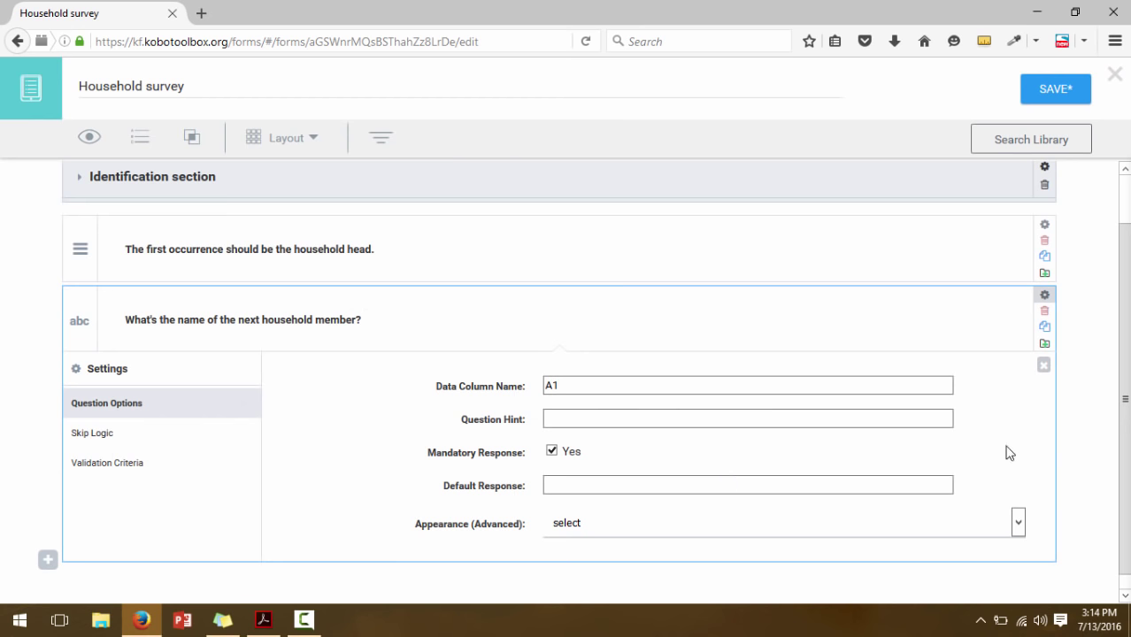
left_click(1044, 366)
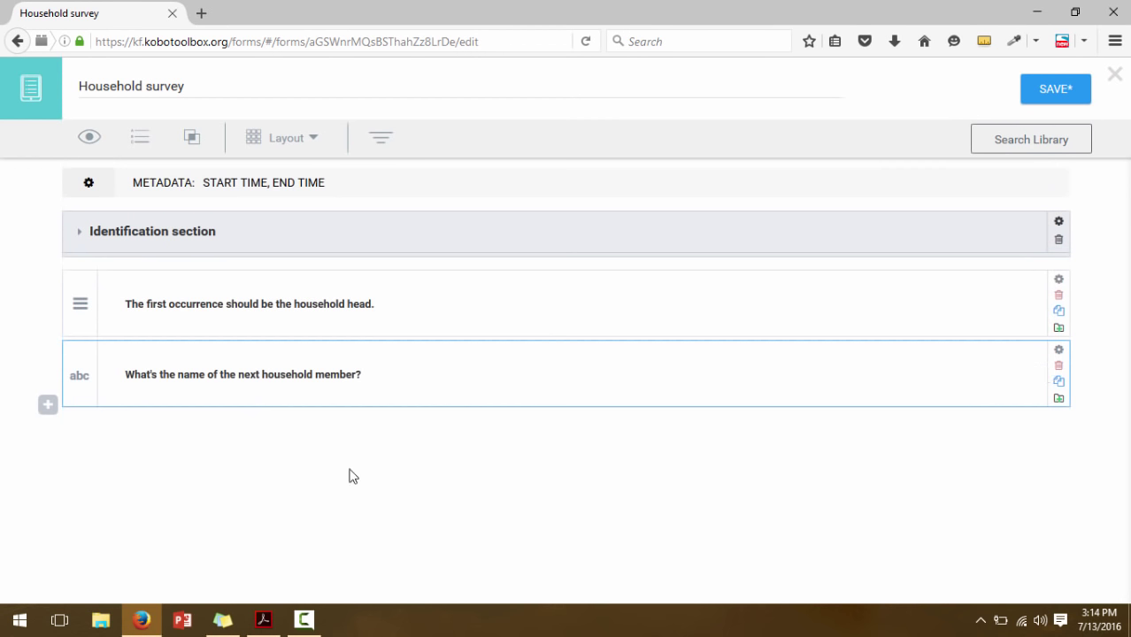
Add the question 'What is the relationship of ${A1} to the household head?'
left_click(265, 620)
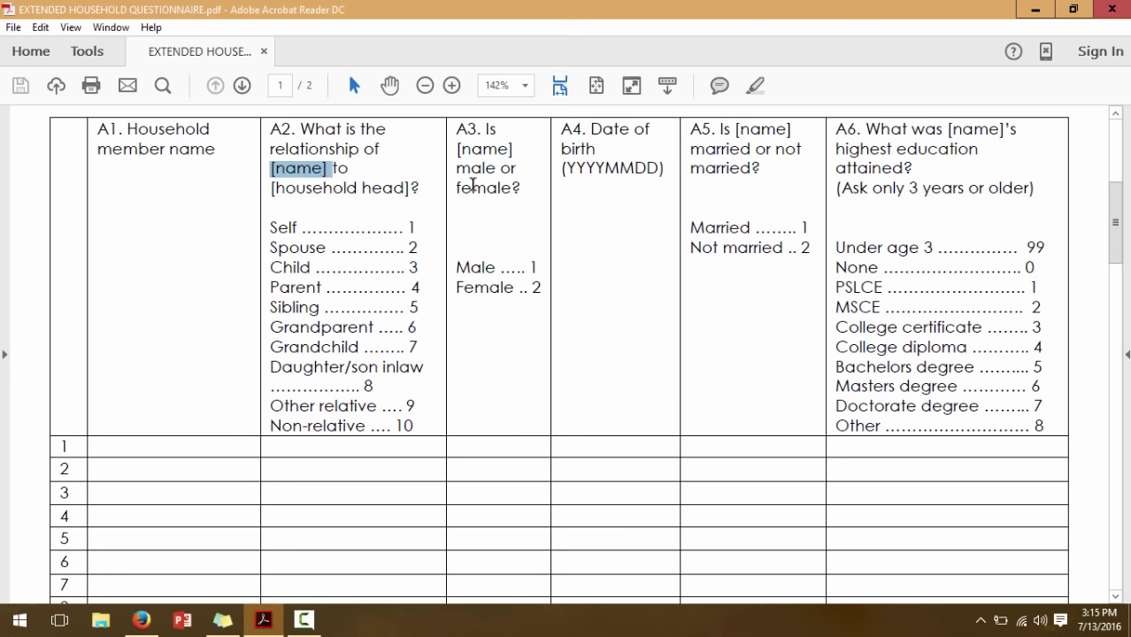
left_click(1036, 9)
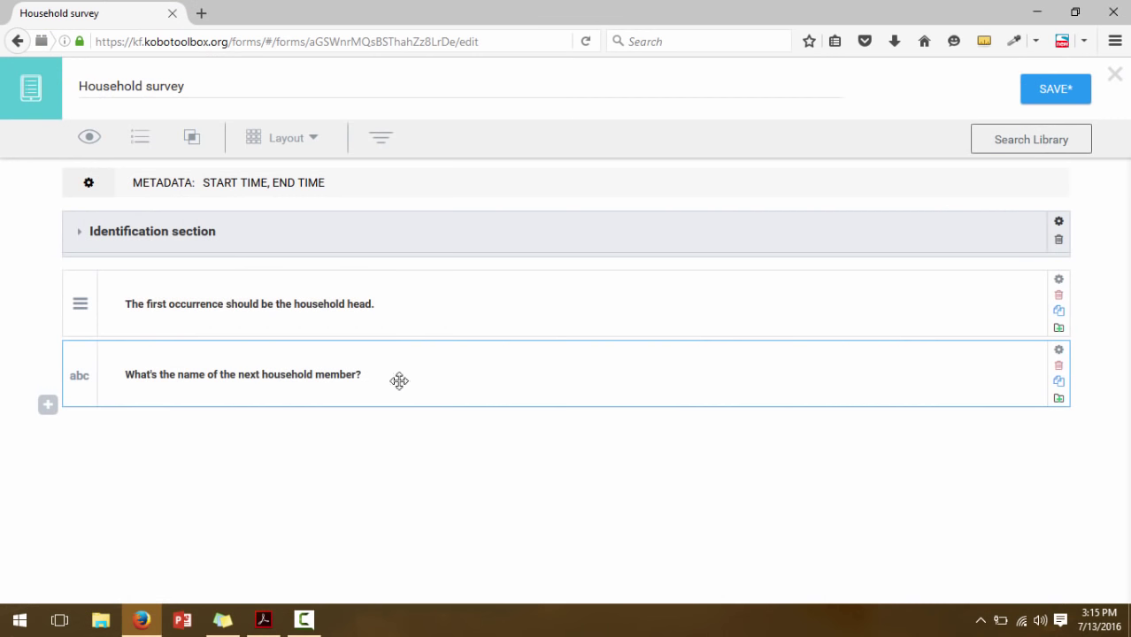
left_click(49, 406)
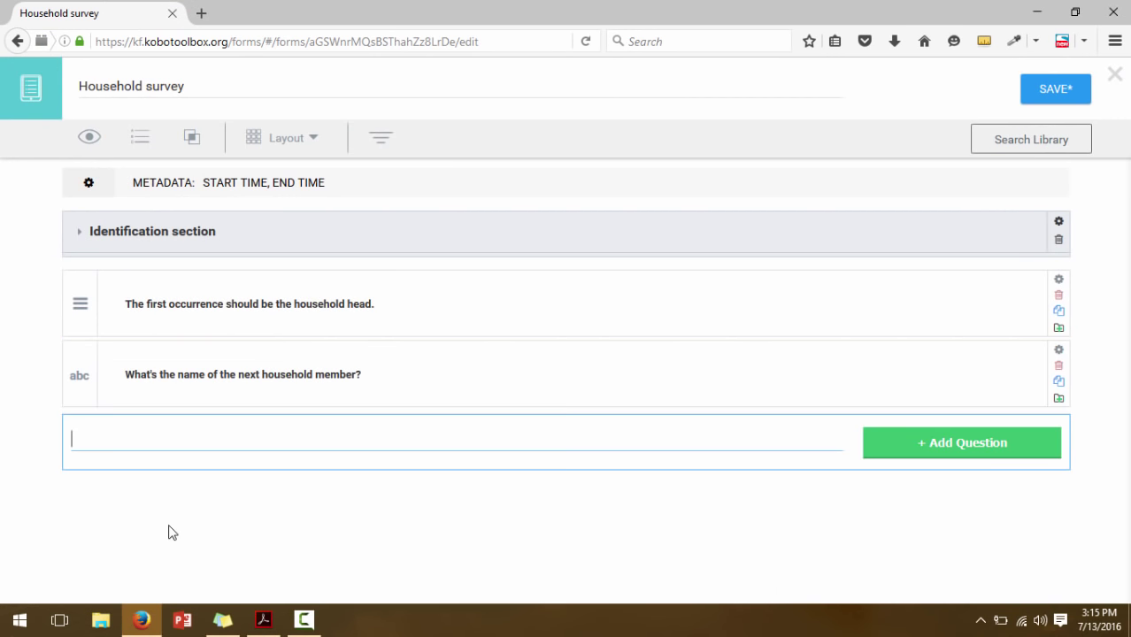
type("What is the relationship ")
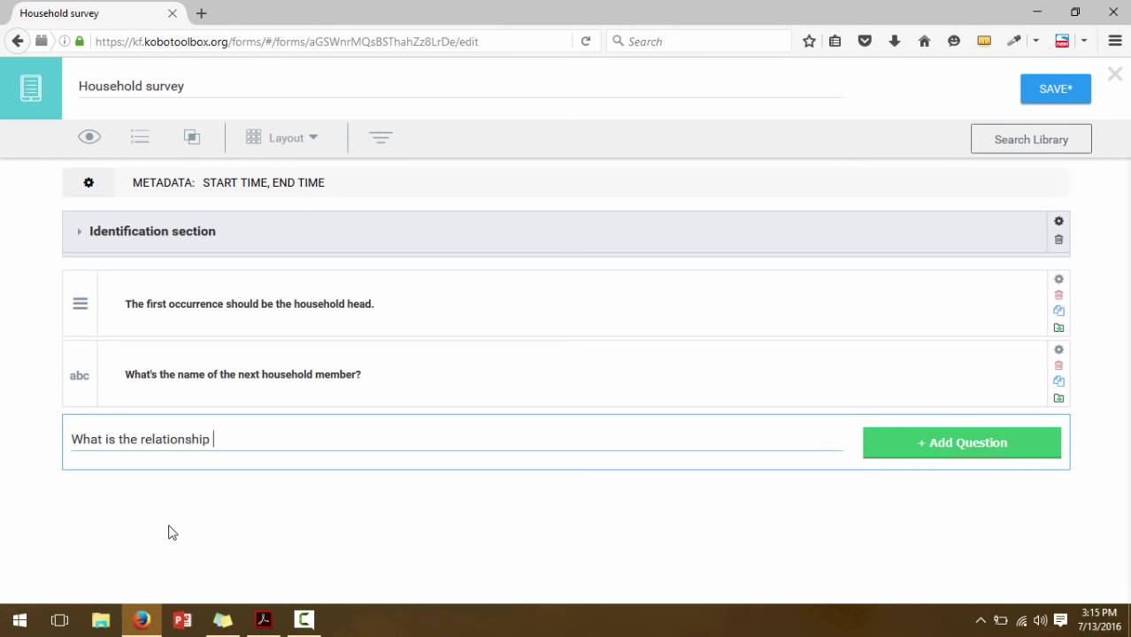
type("of ${A1")
left_click_drag(263, 441, 229, 440)
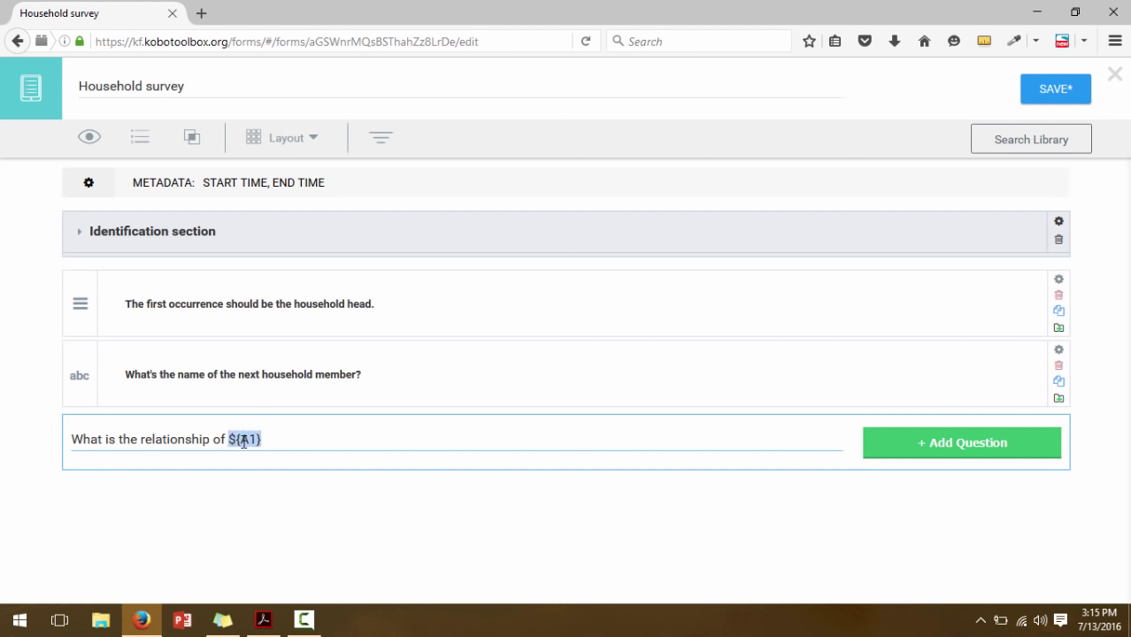
left_click(273, 439)
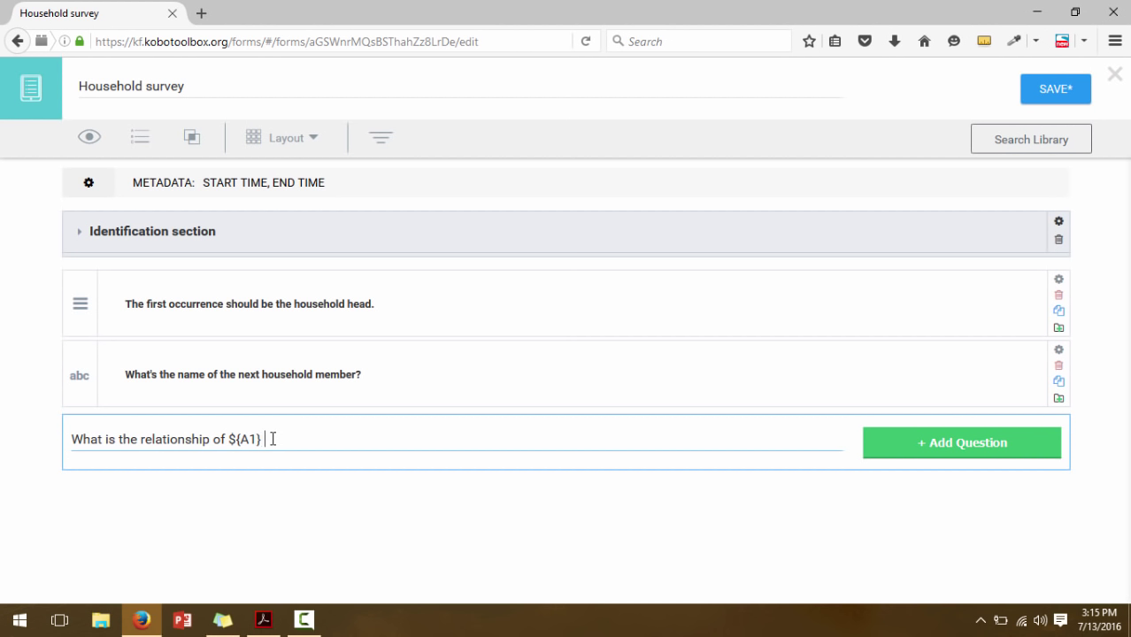
type("to the househ")
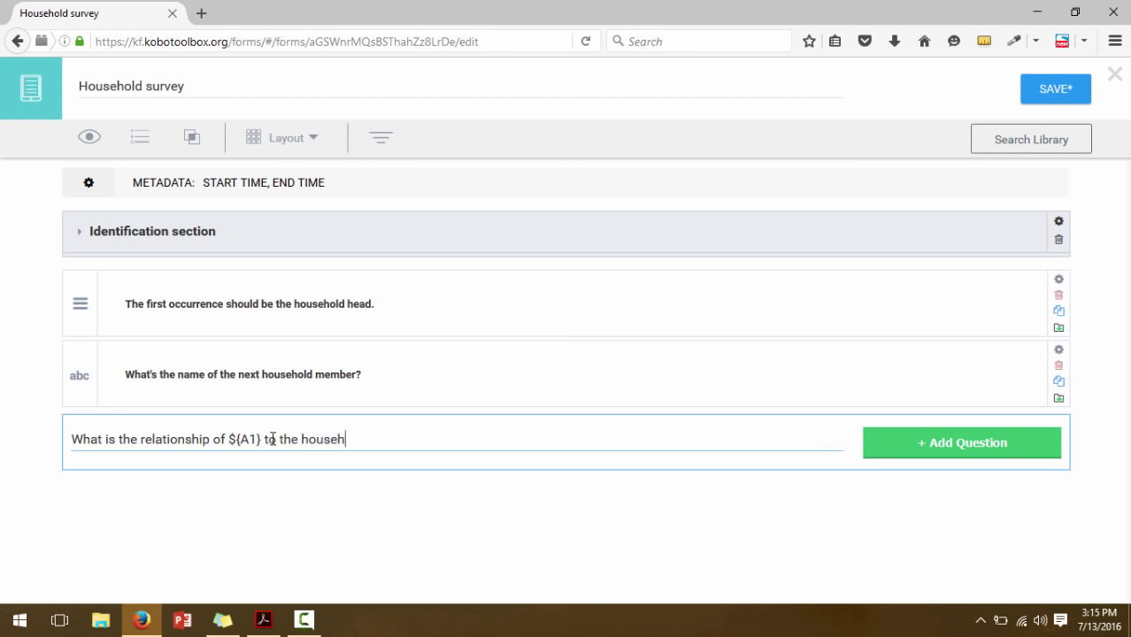
type("old head?")
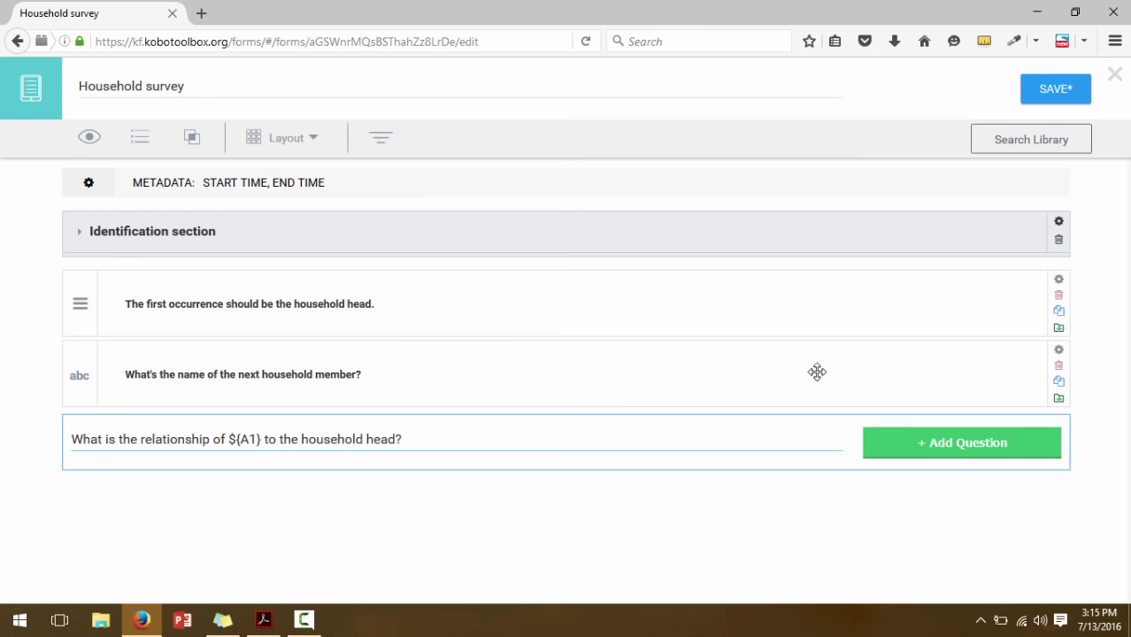
left_click(900, 438)
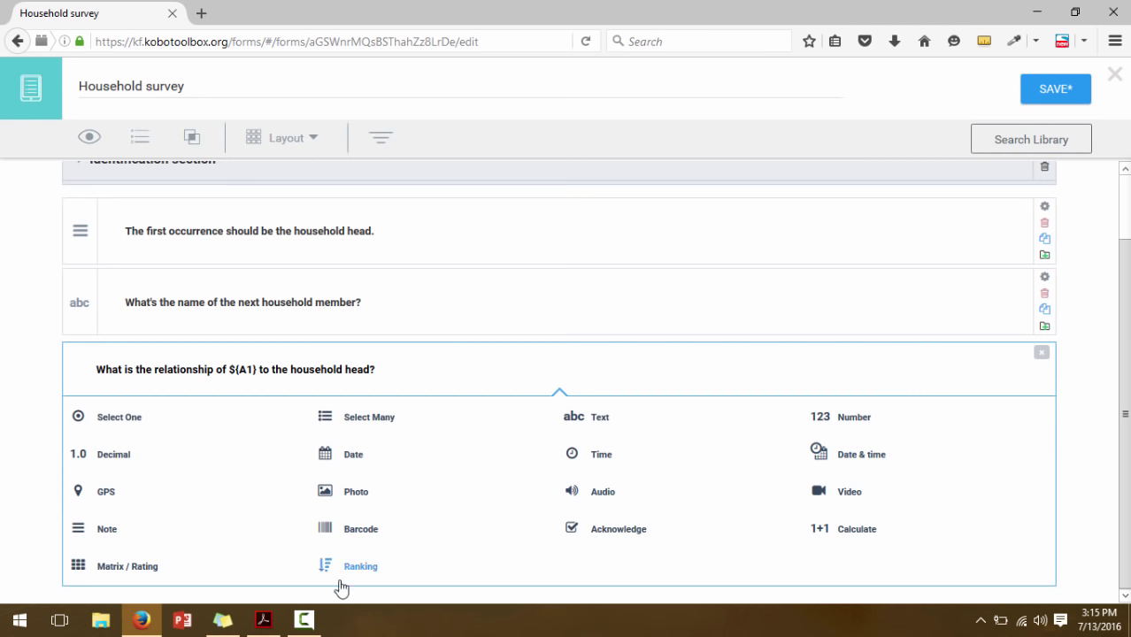
Review the A2 relationship codes, starting with Self and Spouse, in the questionnaire PDF
left_click(263, 624)
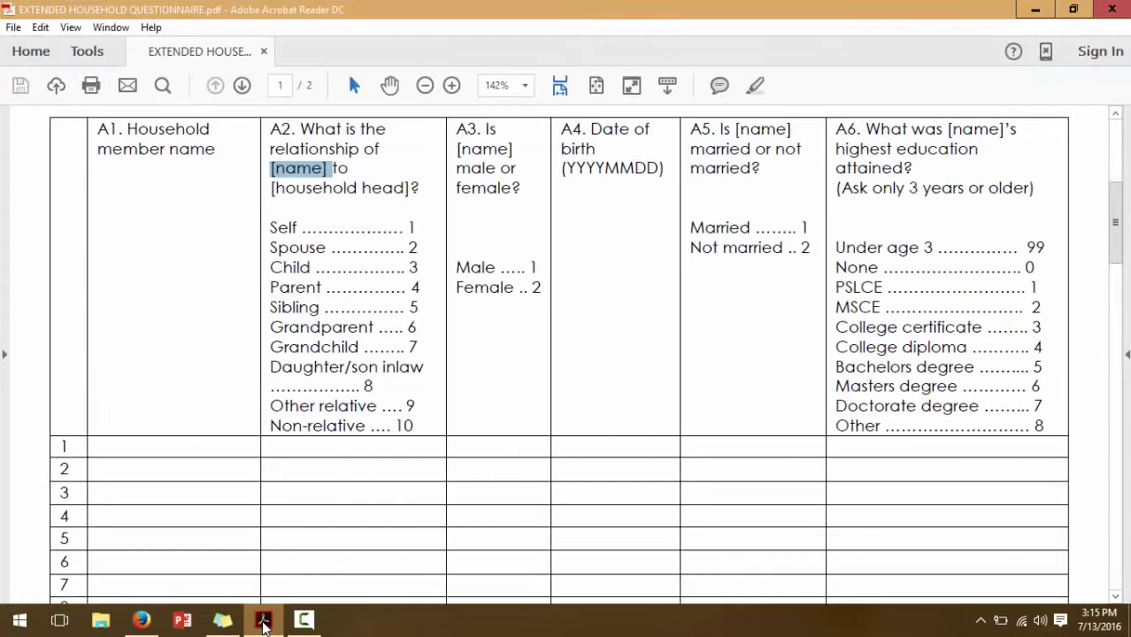
left_click_drag(271, 228, 394, 427)
left_click(365, 275)
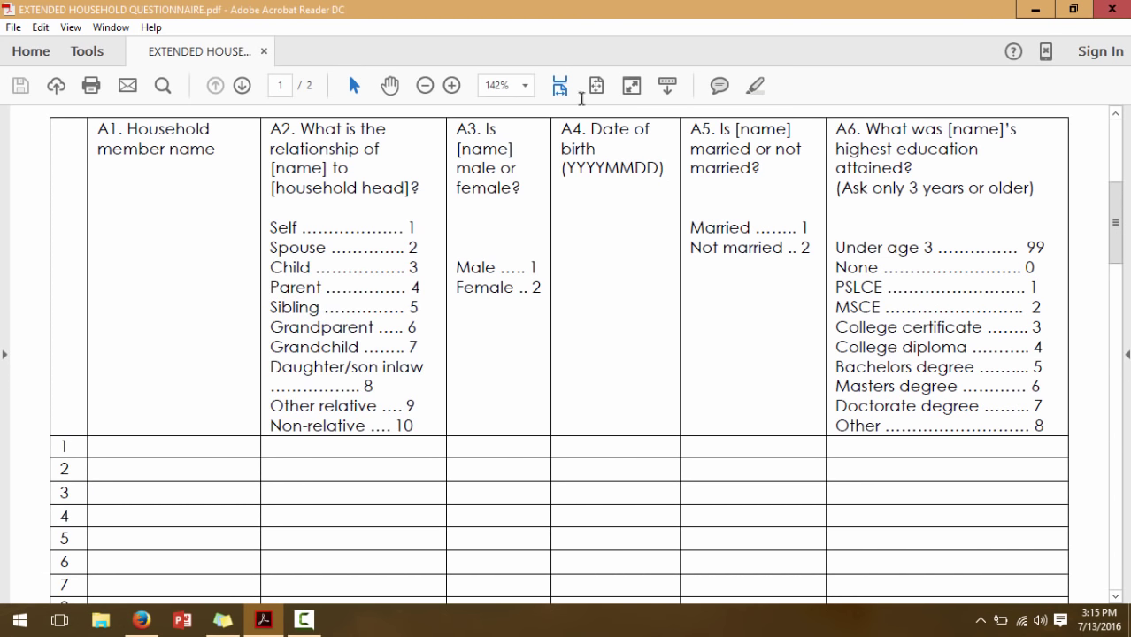
left_click(1035, 9)
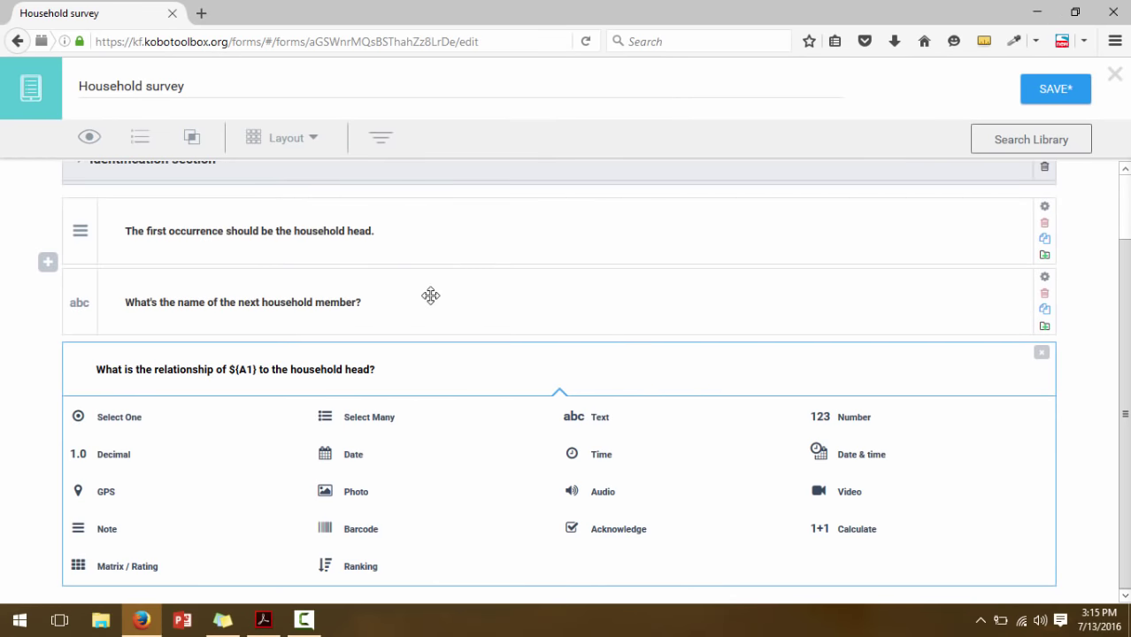
Make the relationship question Select One with first choices Self and Spouse
left_click(120, 419)
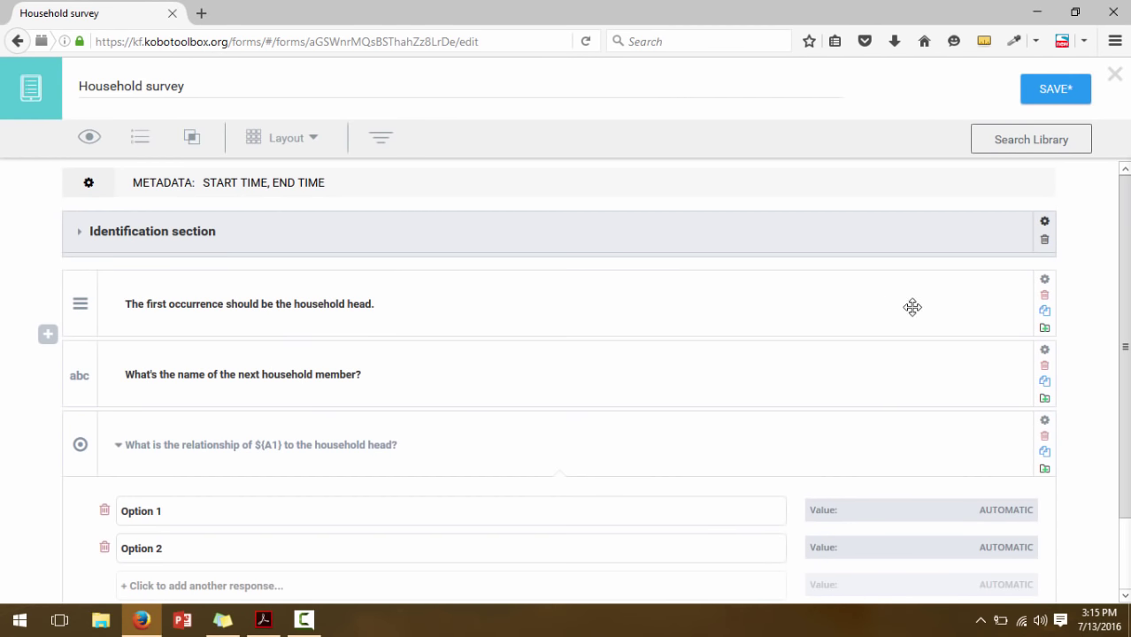
scroll(913, 307, "down", 2)
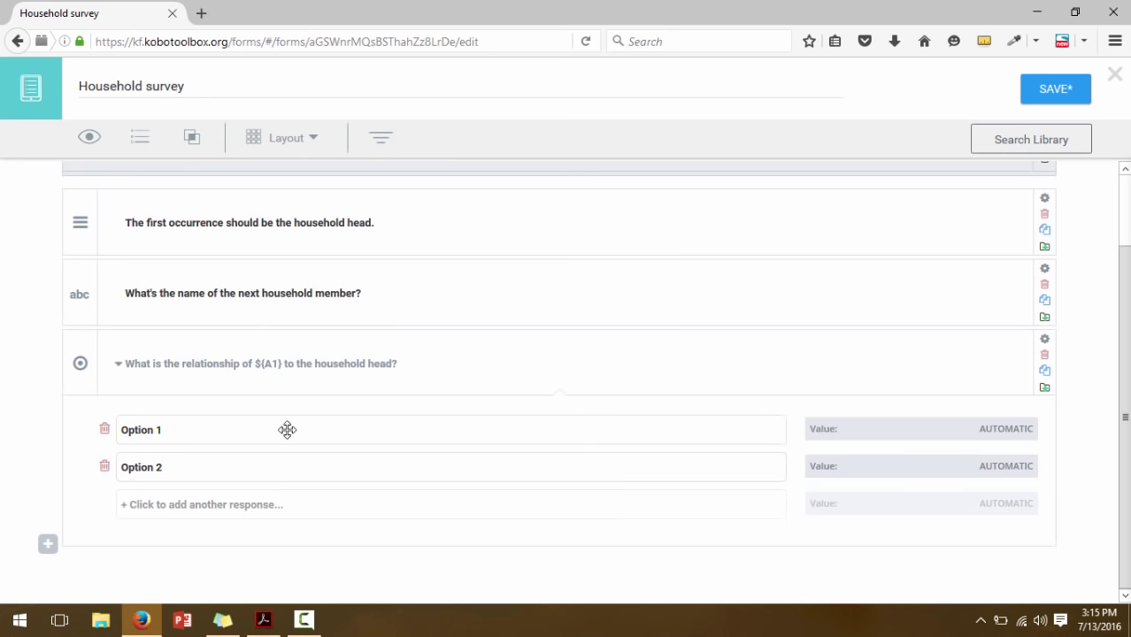
left_click(263, 626)
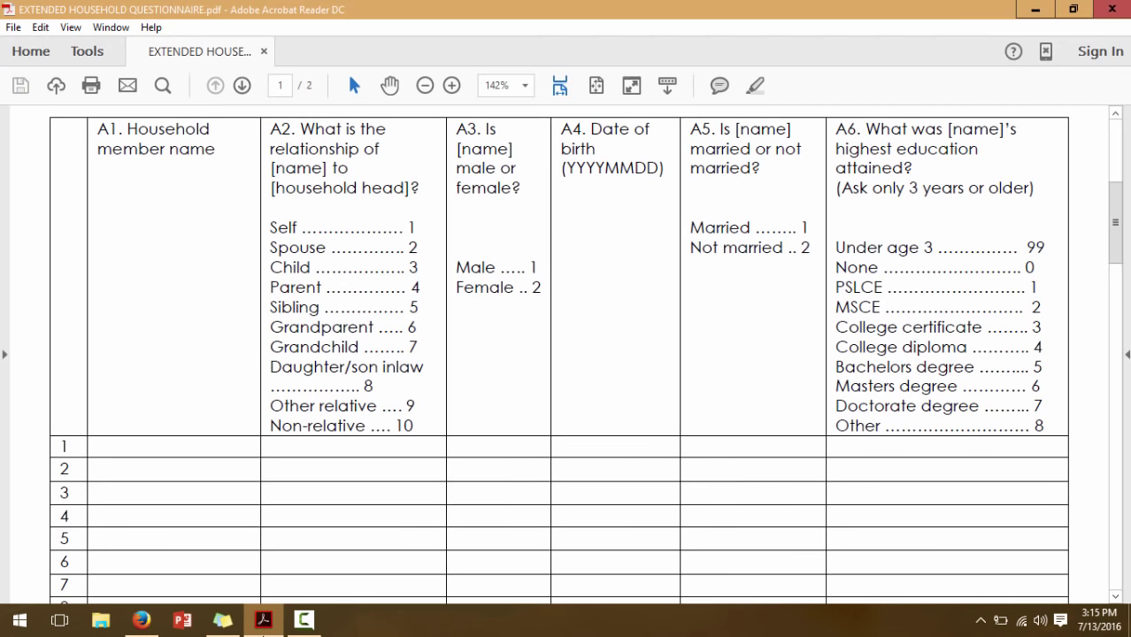
left_click(263, 626)
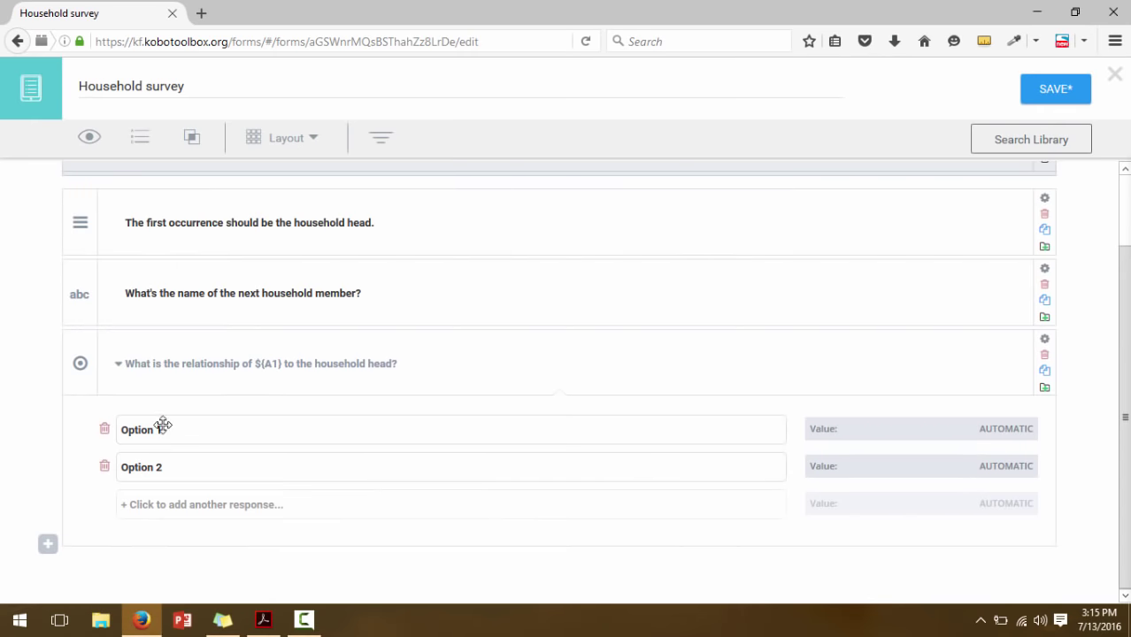
left_click(164, 428)
key("BackSpace")
key("BackSpace")
key("BackSpace")
key("BackSpace")
key("BackSpace")
key("BackSpace")
key("BackSpace")
key("BackSpace")
type("Self")
double_click(154, 467)
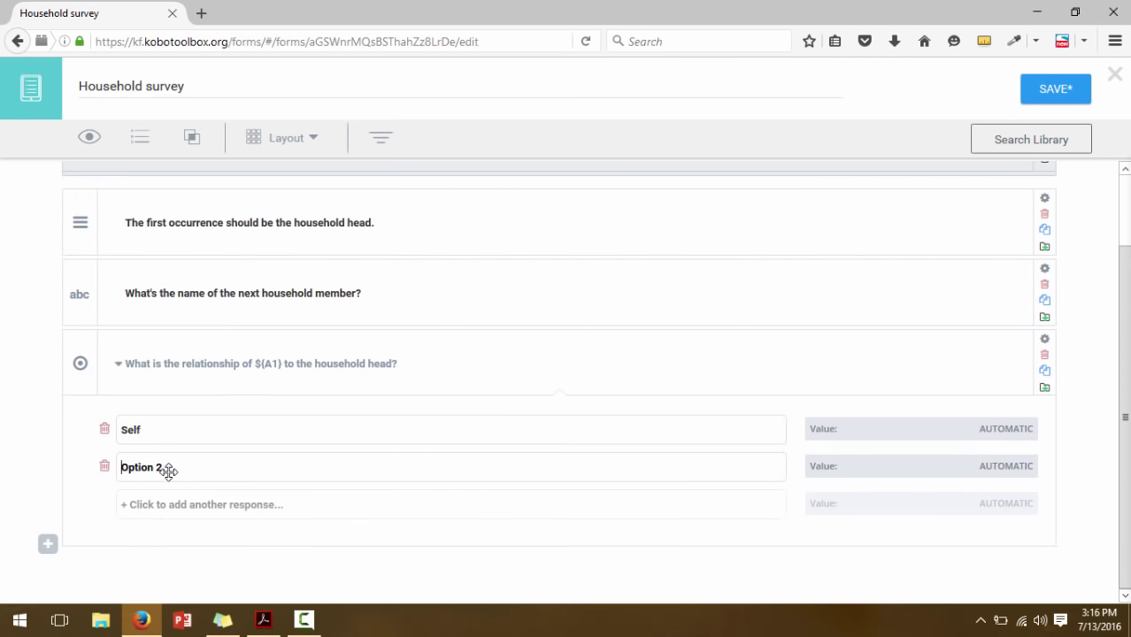
type("Spouse")
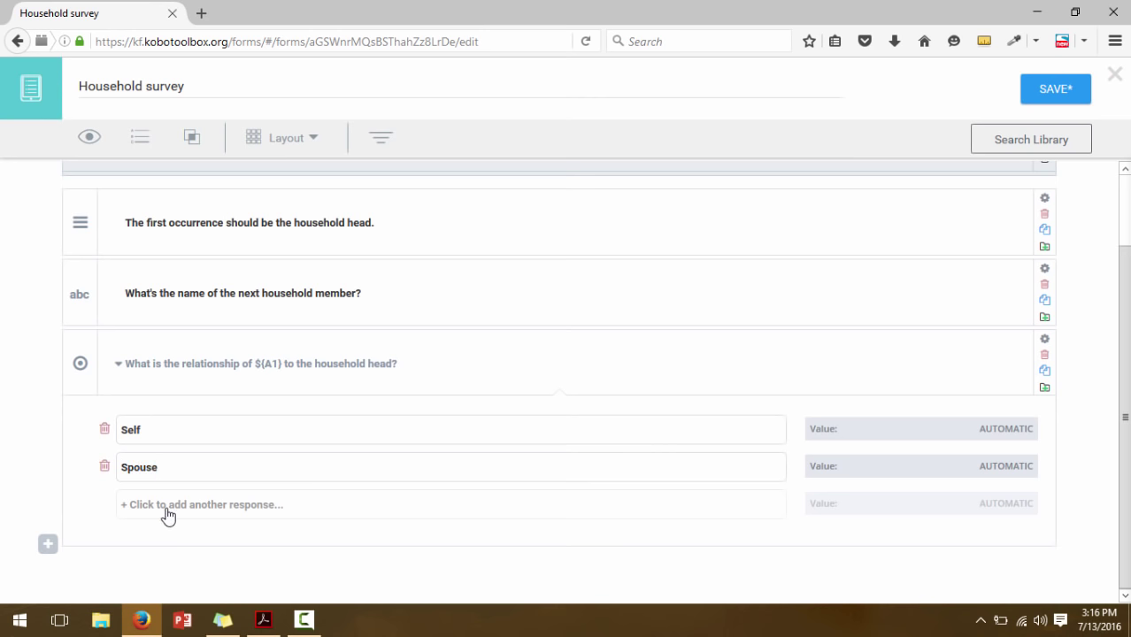
Add Child, Parent and Sibling as the third to fifth choices
left_click(165, 510)
double_click(157, 506)
type("Child")
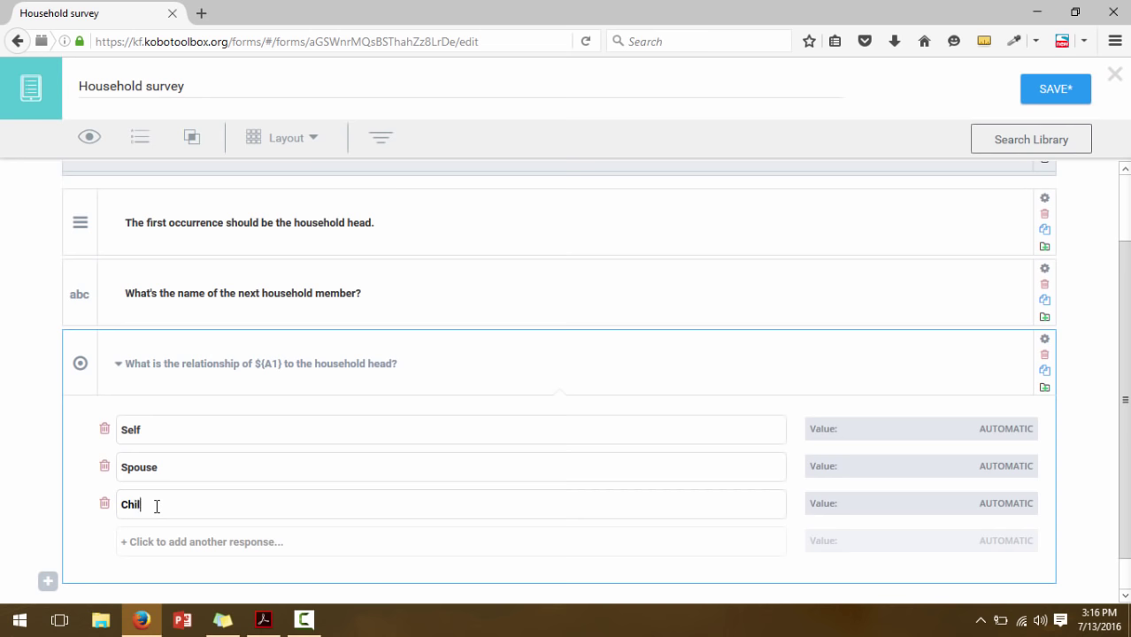
left_click(162, 547)
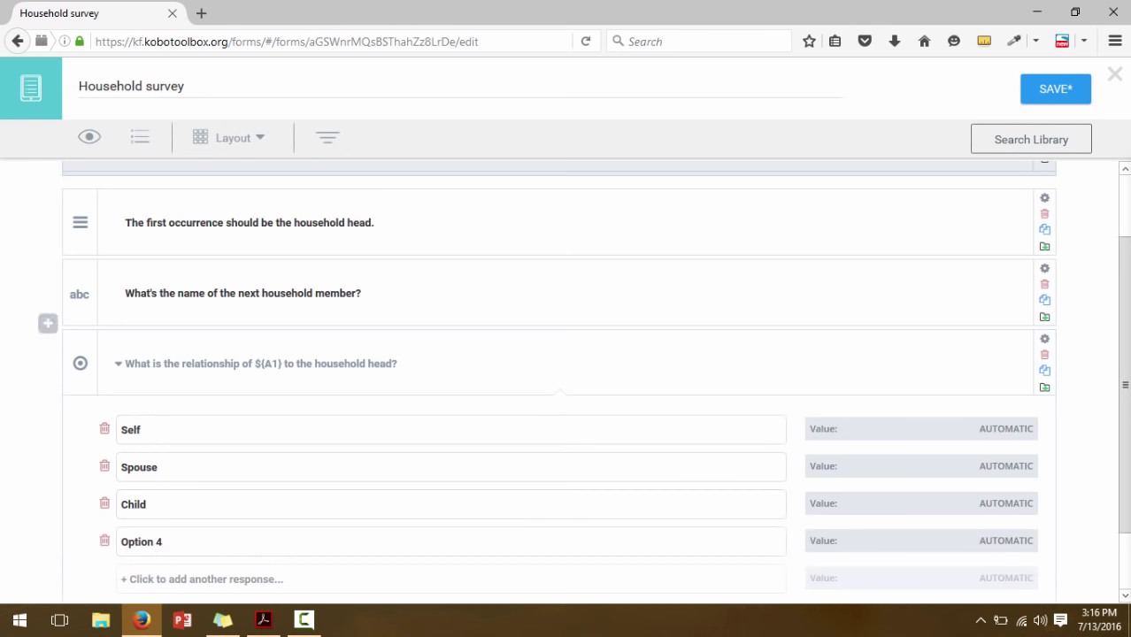
scroll(266, 532, "down", 2)
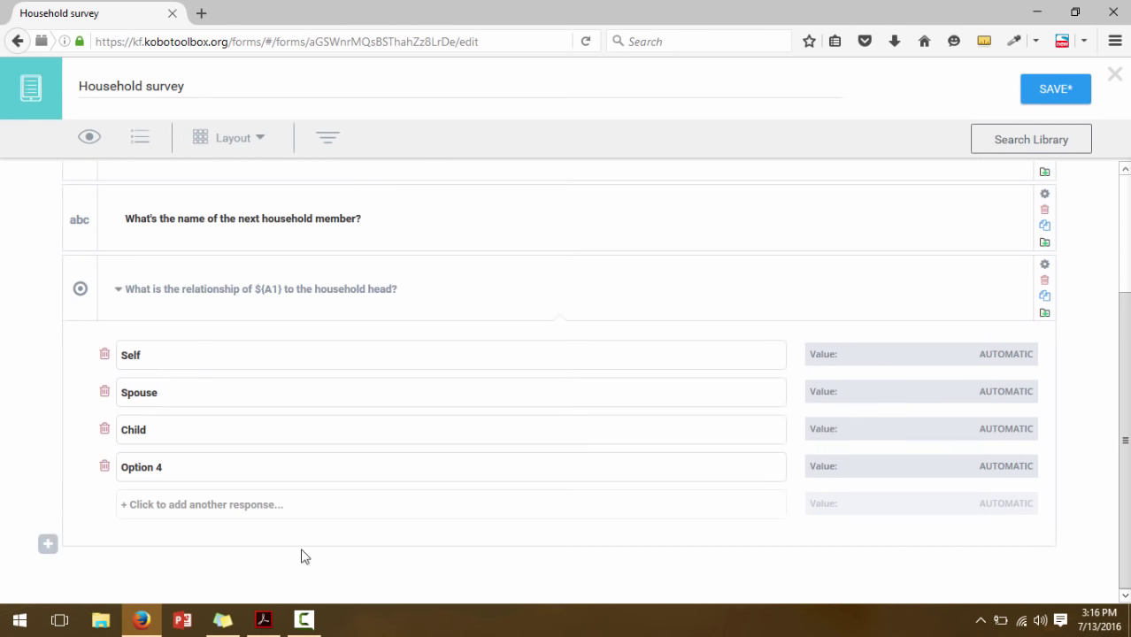
left_click(267, 622)
left_click(142, 620)
left_click(148, 467)
type("arent")
left_click(153, 516)
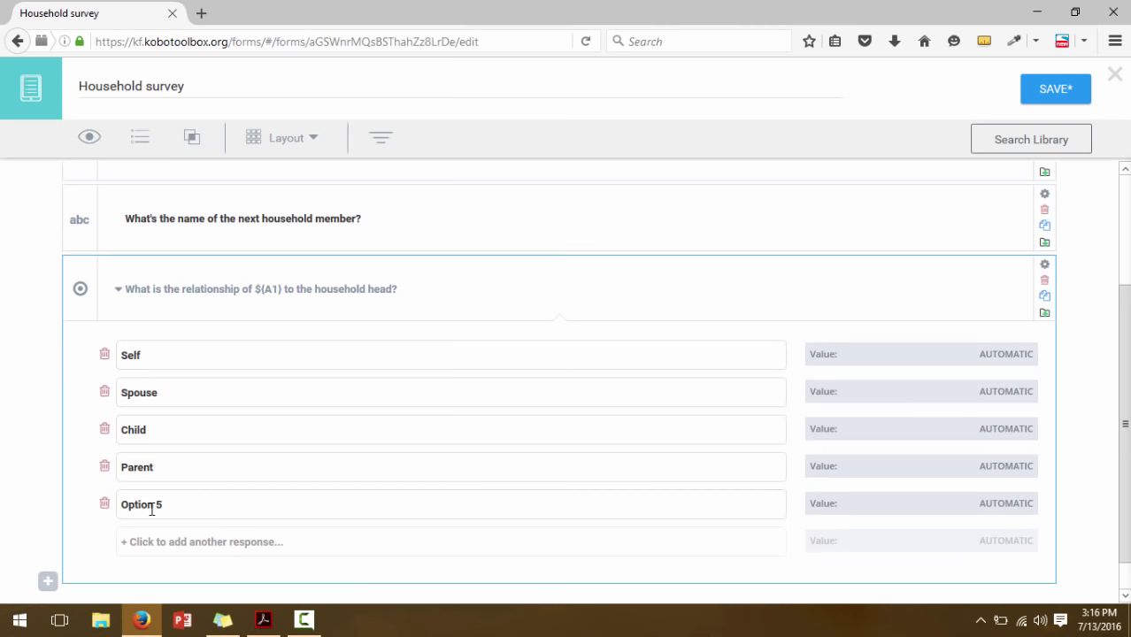
double_click(143, 506)
type("Sibling")
Add Grandparent as the sixth choice, checking the paper questionnaire
left_click(144, 541)
left_click(140, 540)
type("Grandparem")
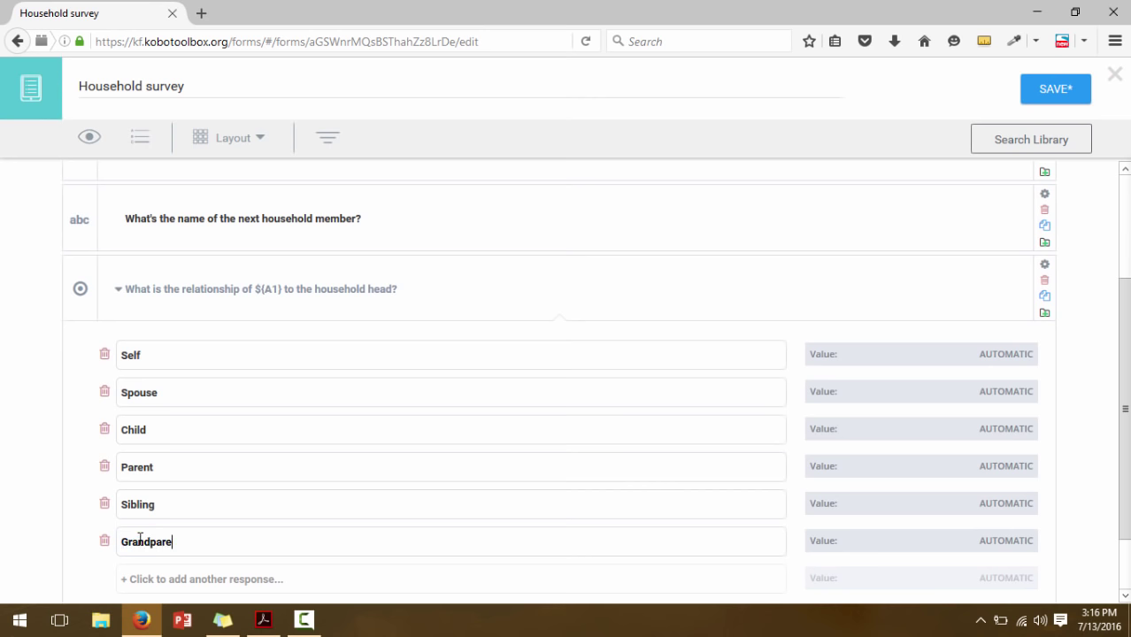
left_click(273, 633)
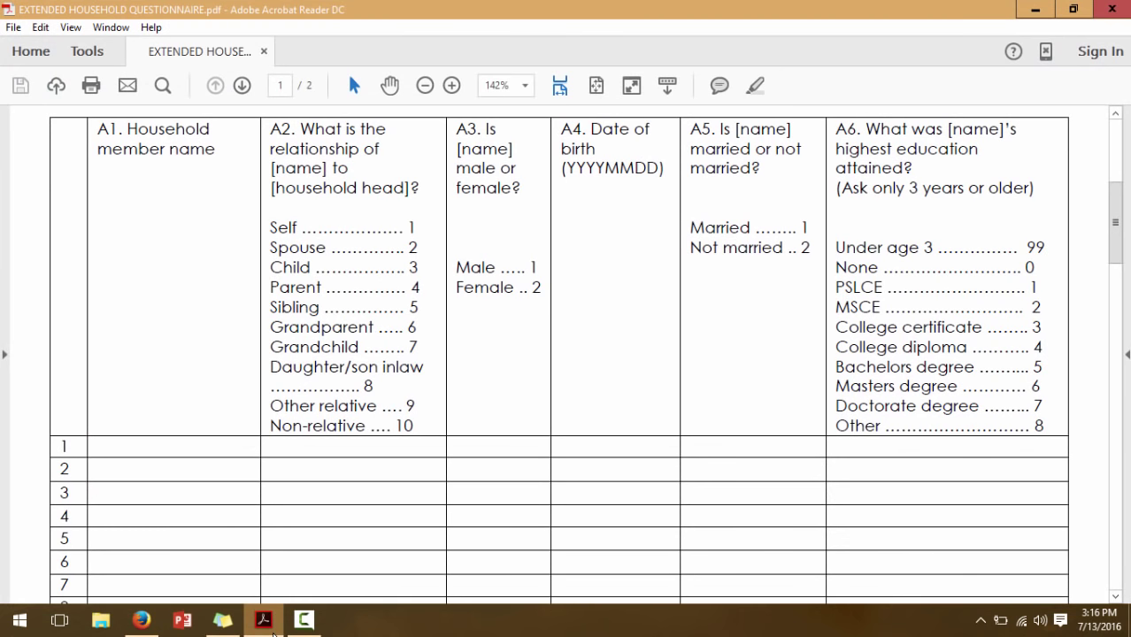
left_click(273, 632)
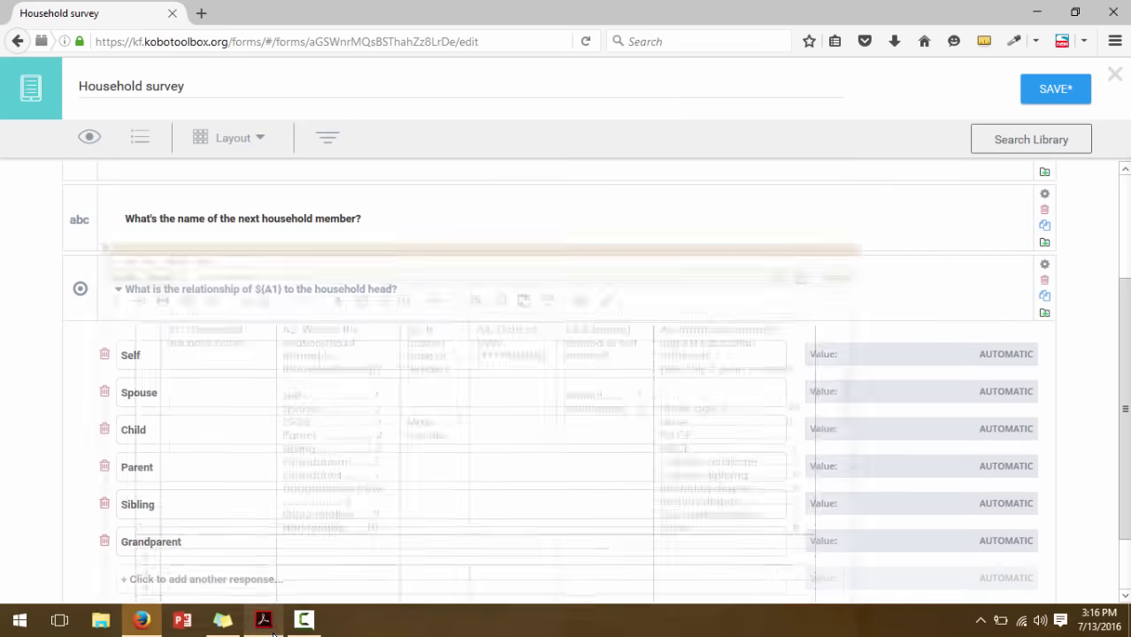
left_click(266, 625)
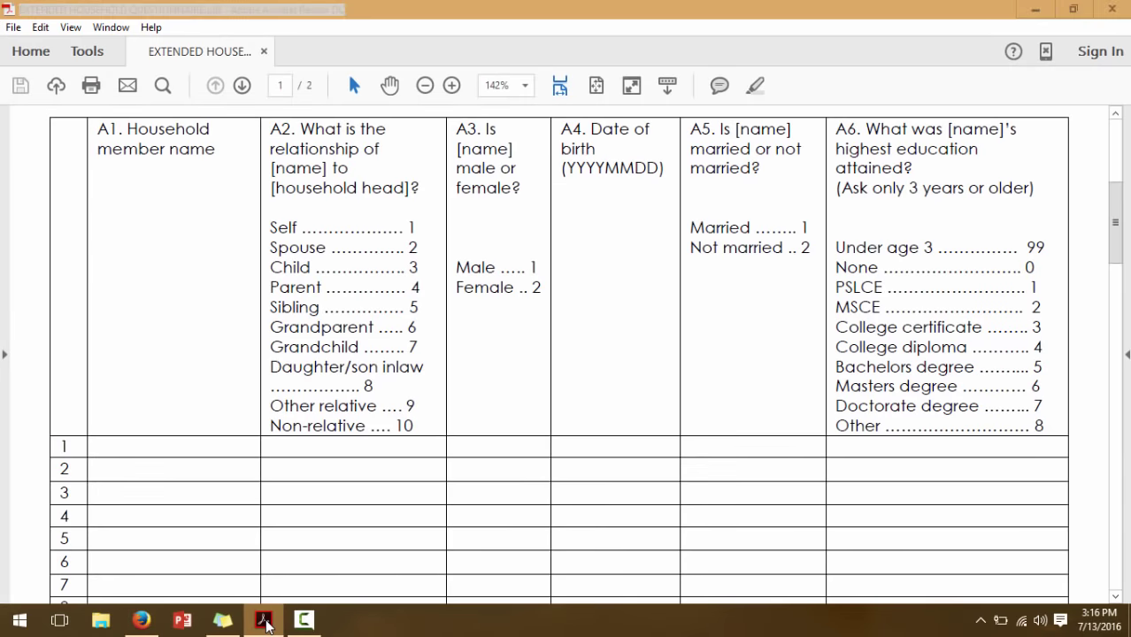
left_click(267, 625)
scroll(207, 419, "down", 1)
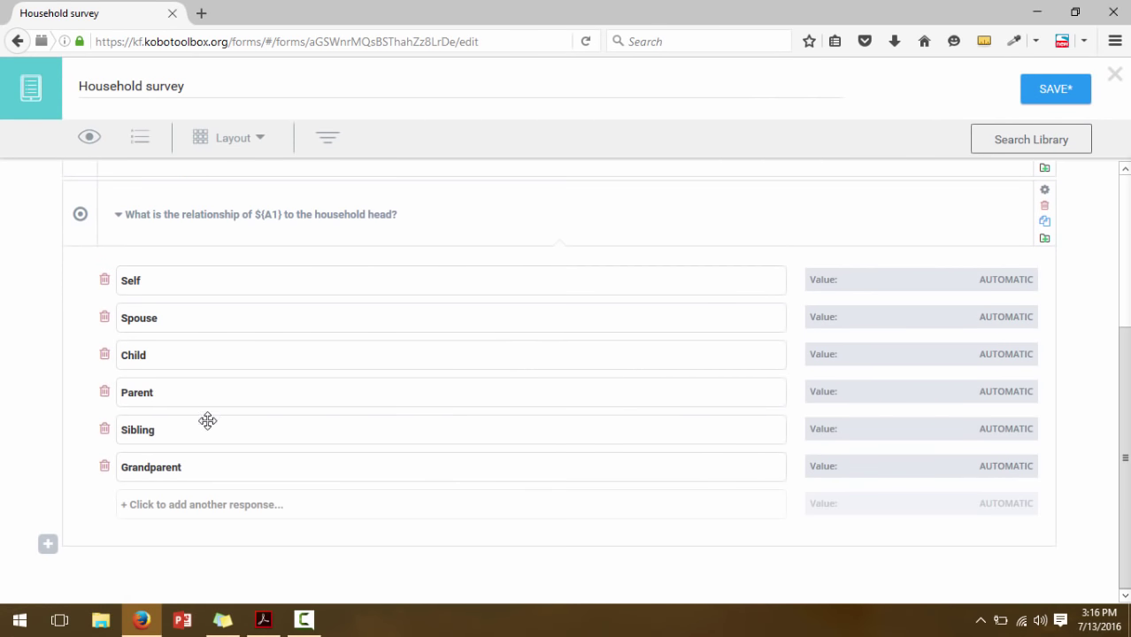
Add Grandchild and Son/daughter inlaw as the seventh and eighth choices
left_click(182, 510)
double_click(151, 505)
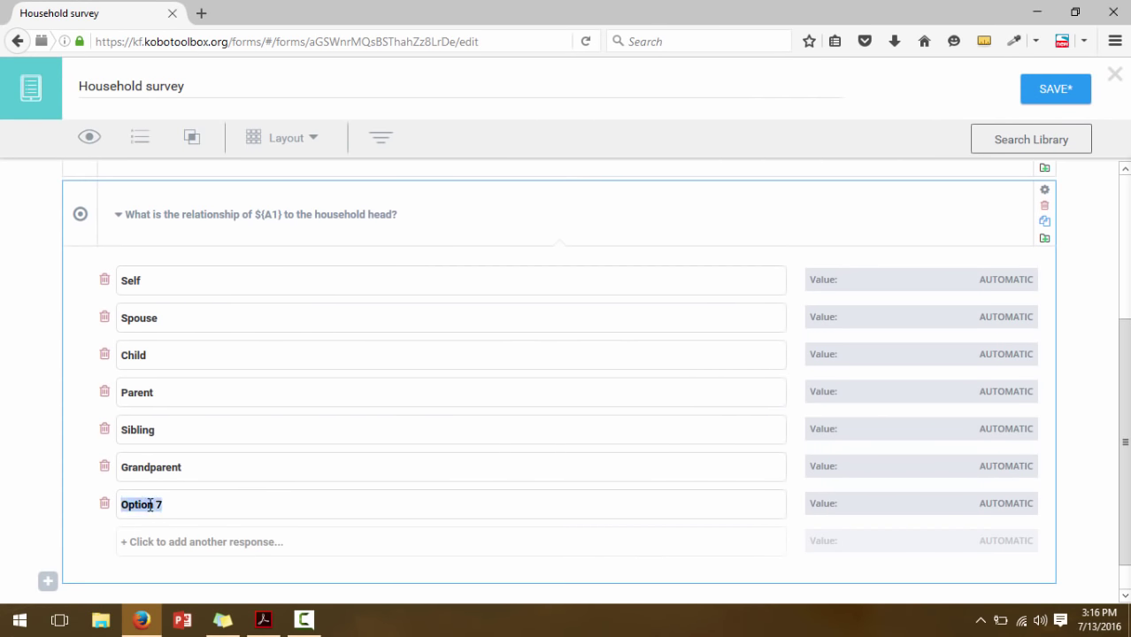
type("Grandchild")
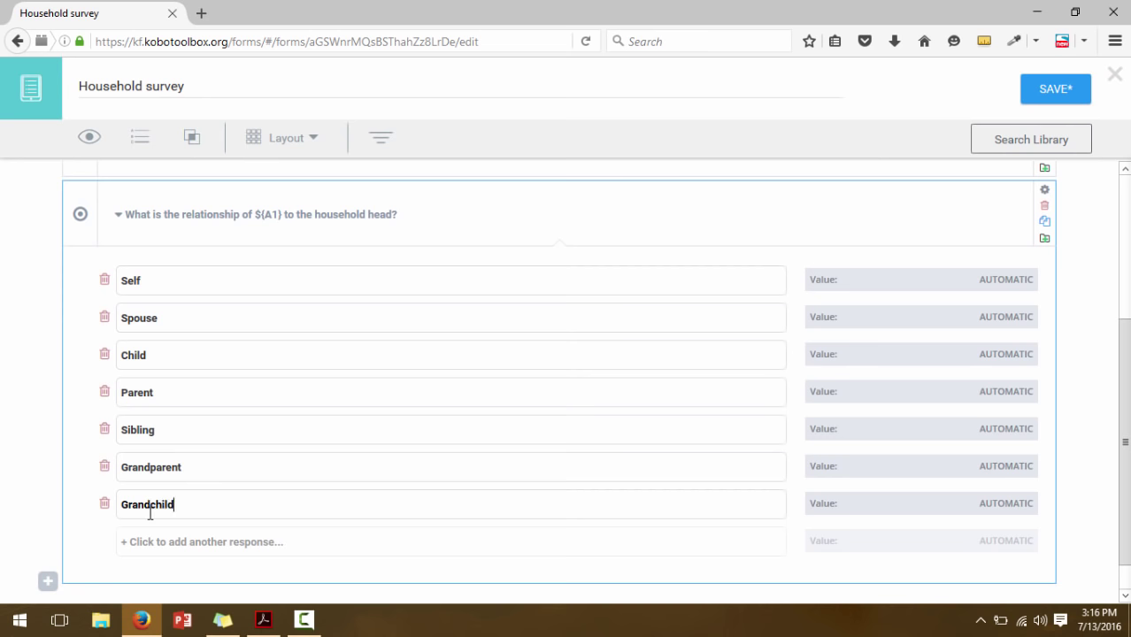
left_click(151, 542)
double_click(142, 542)
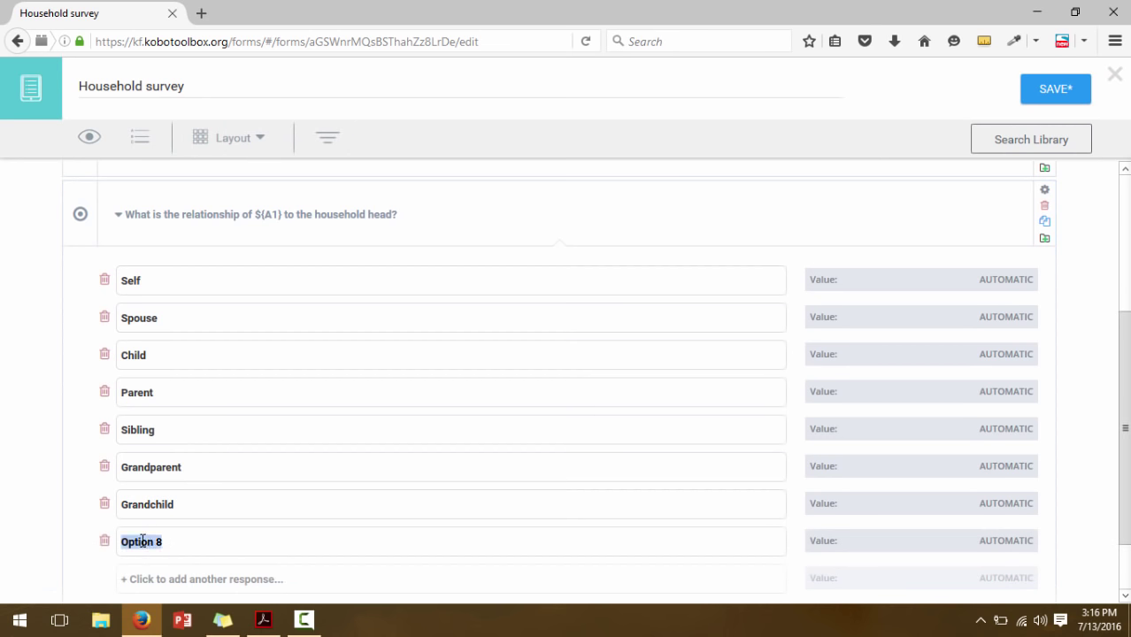
type("Son/daughter in")
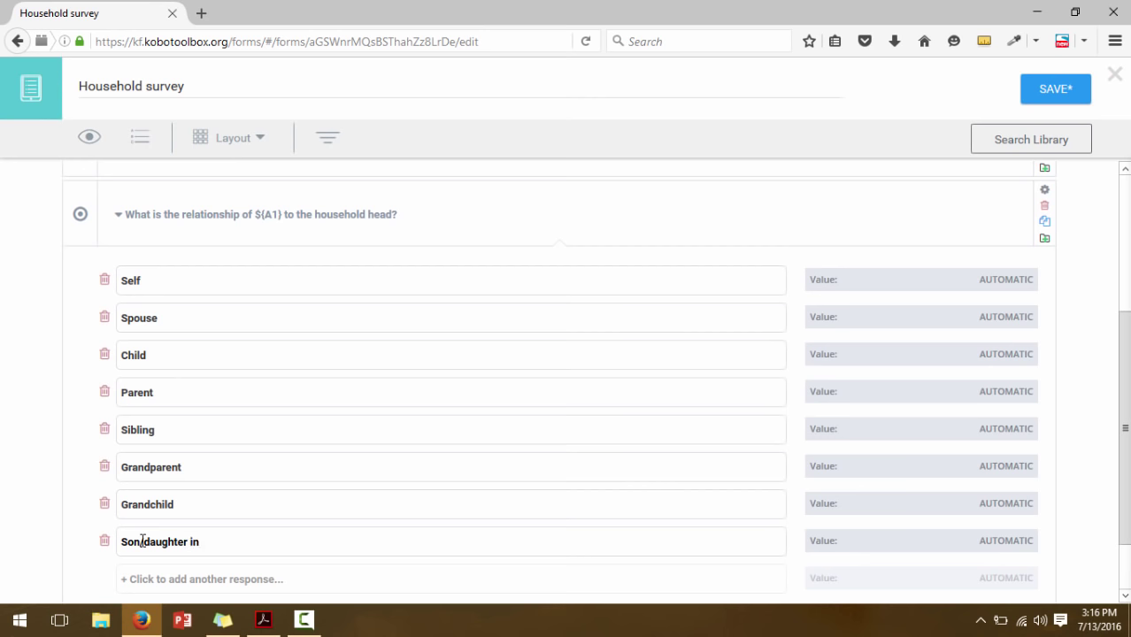
type("law")
Add Other relative and Non relative as the last two choices, comparing against the questionnaire
left_click(154, 586)
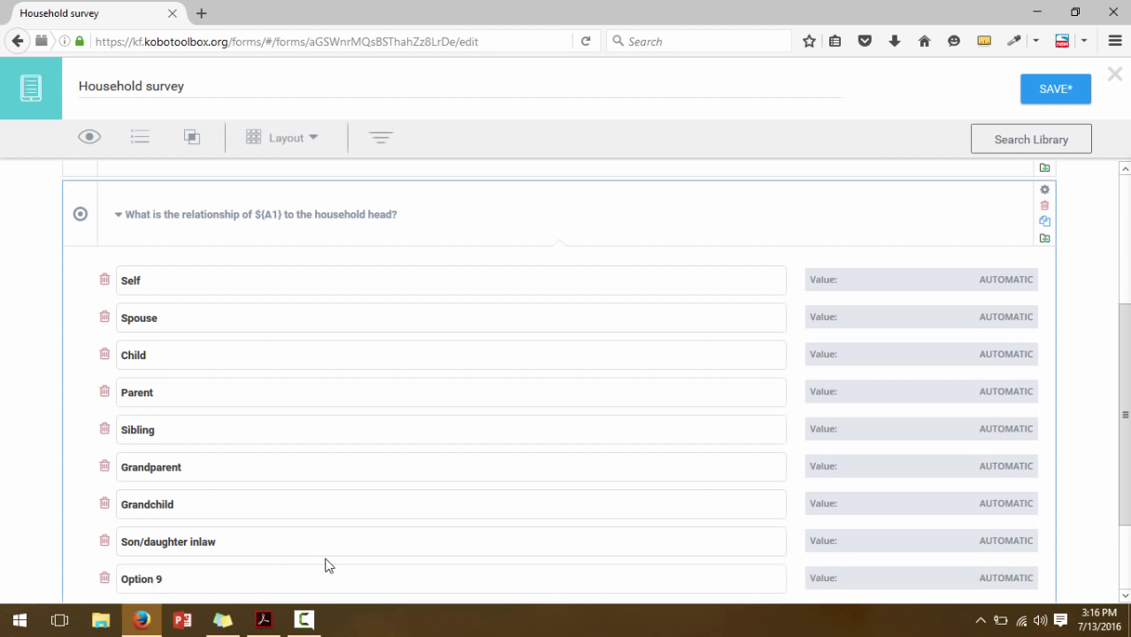
left_click(145, 577)
type("Other relative")
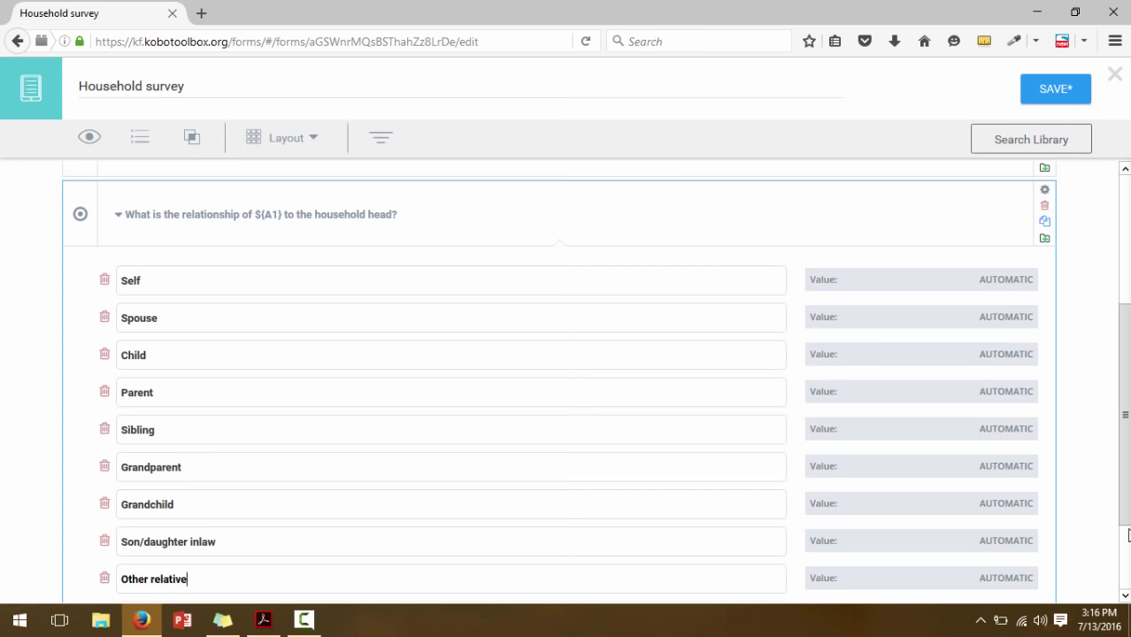
left_click_drag(1125, 416, 1124, 439)
scroll(373, 577, "down", 2)
left_click(197, 525)
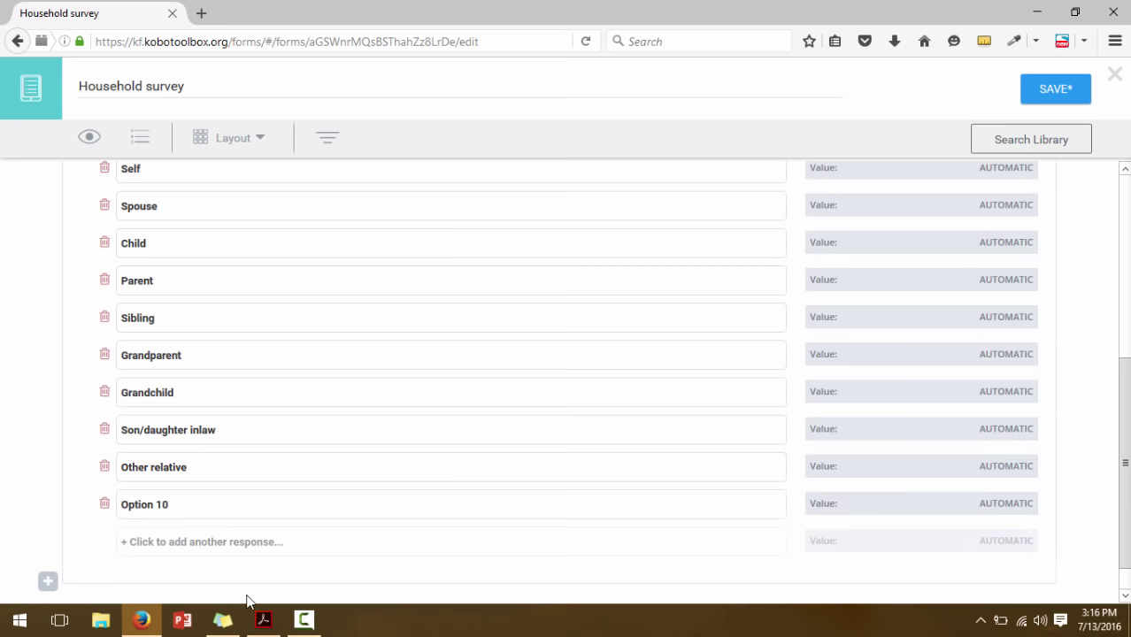
left_click(263, 620)
key("alt+Tab")
left_click(152, 507)
key("ctrl+a")
type("Non relative")
left_click(263, 620)
key("alt+Tab")
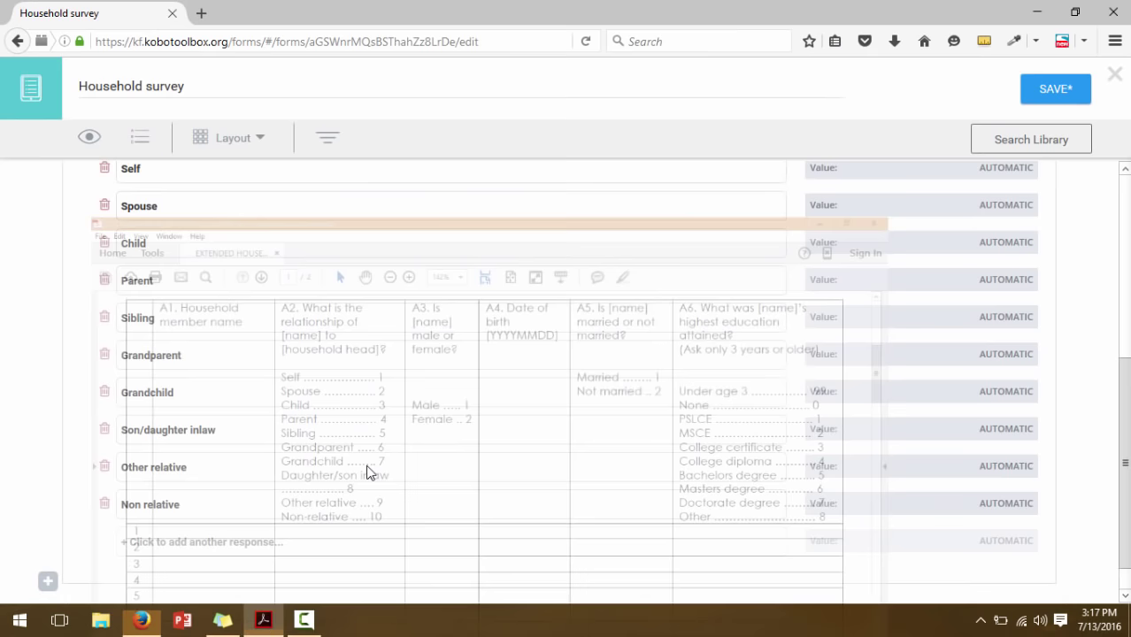
Code the choices Self through Grandparent as 1 to 6
scroll(1045, 212, "up", 1)
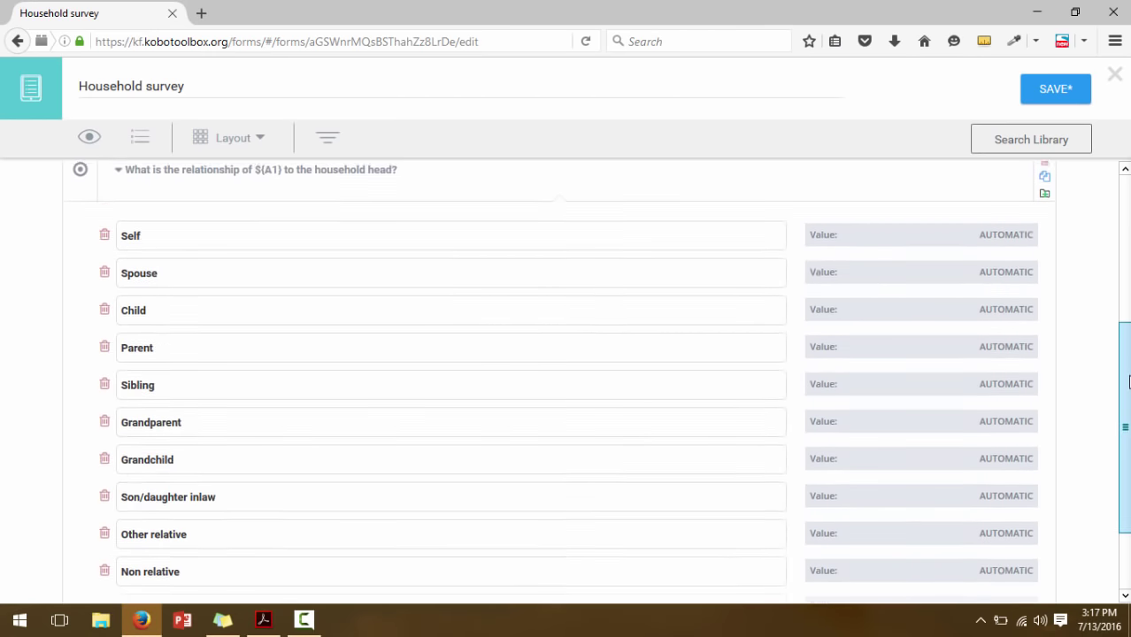
double_click(1006, 232)
type("1")
double_click(1006, 272)
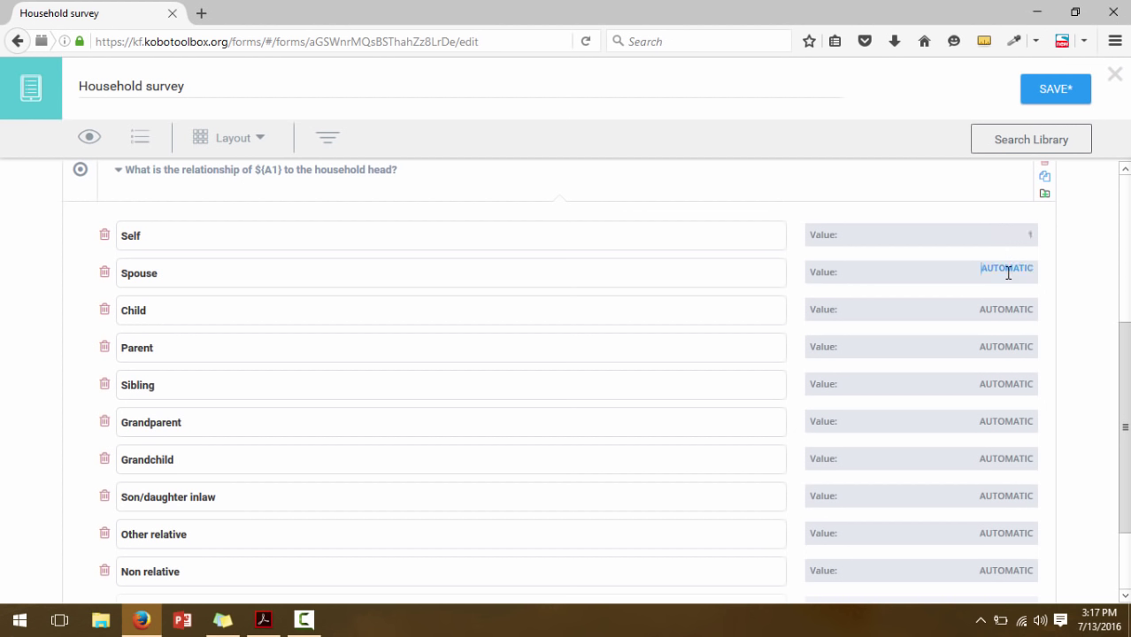
type("2")
double_click(1014, 309)
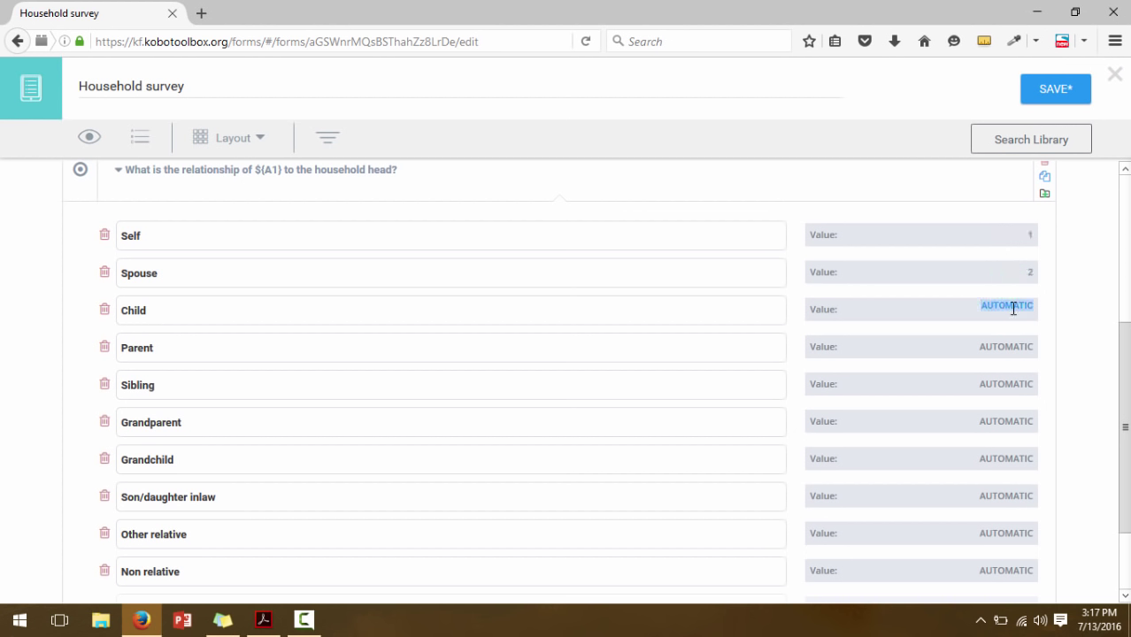
type("3")
double_click(1015, 345)
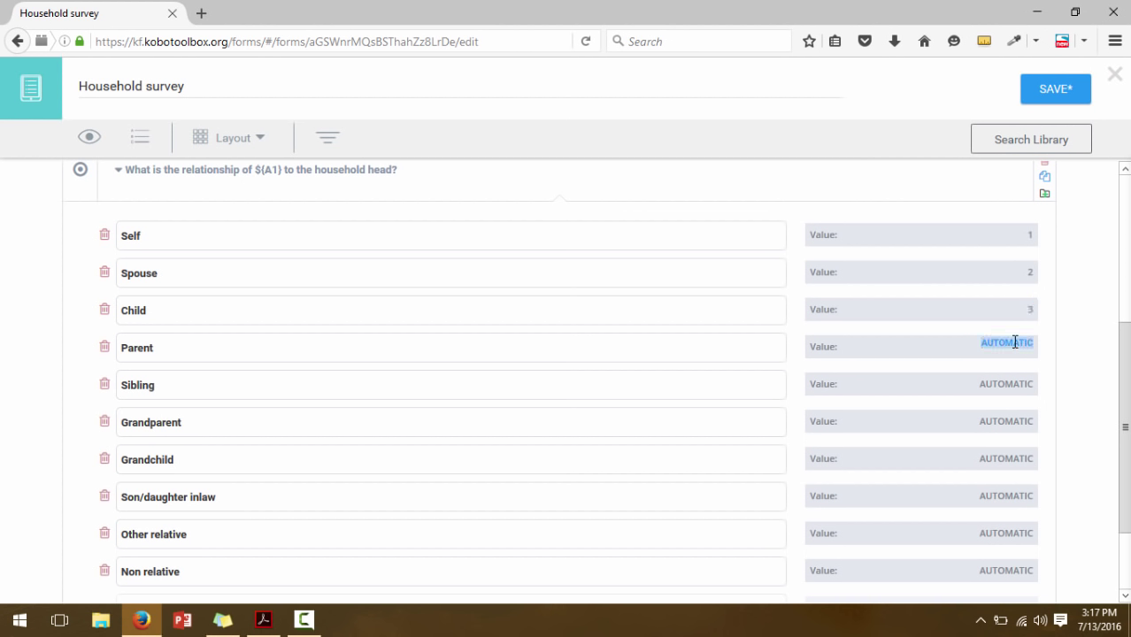
type("4")
double_click(1019, 382)
type("5")
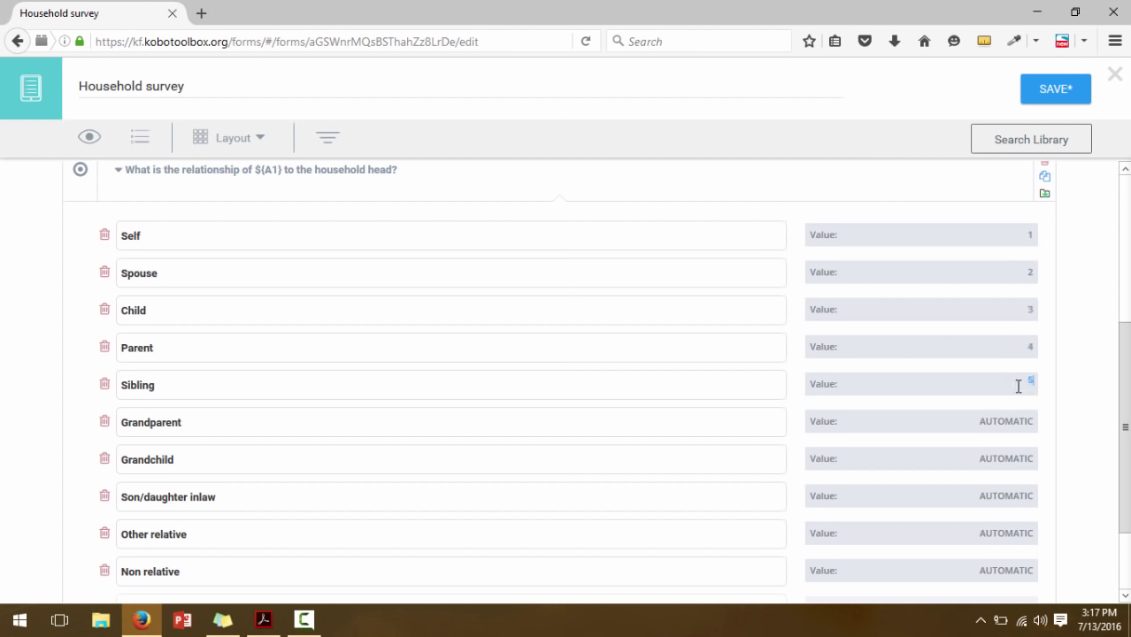
left_click(1022, 419)
double_click(1022, 419)
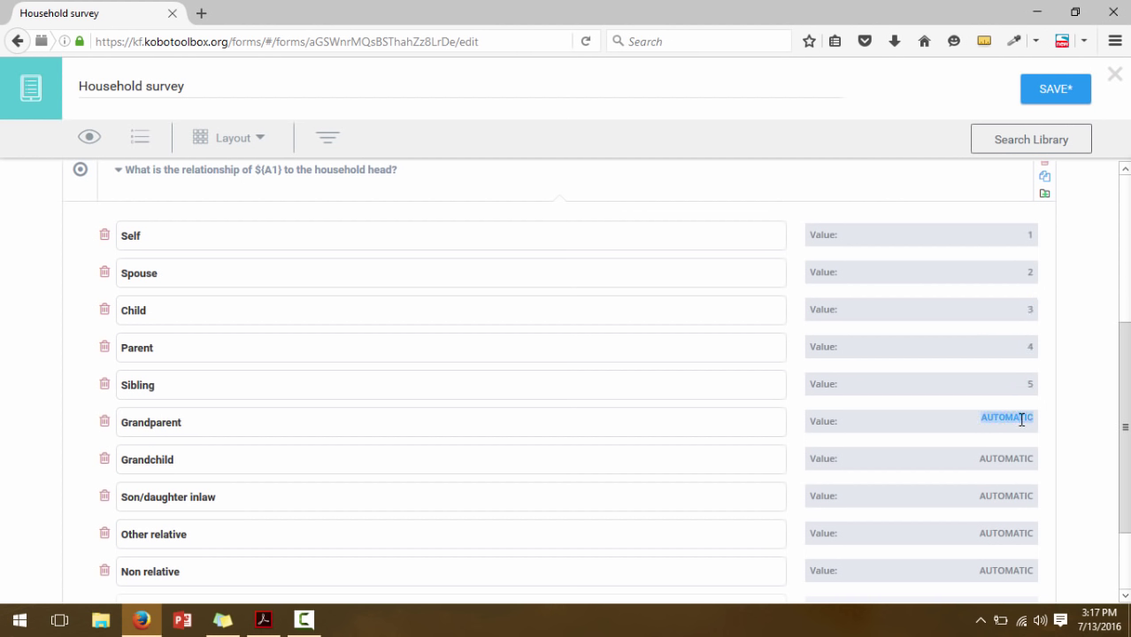
type("6")
Code Grandchild through Non relative as 7 to 10 and collapse the question
double_click(1025, 455)
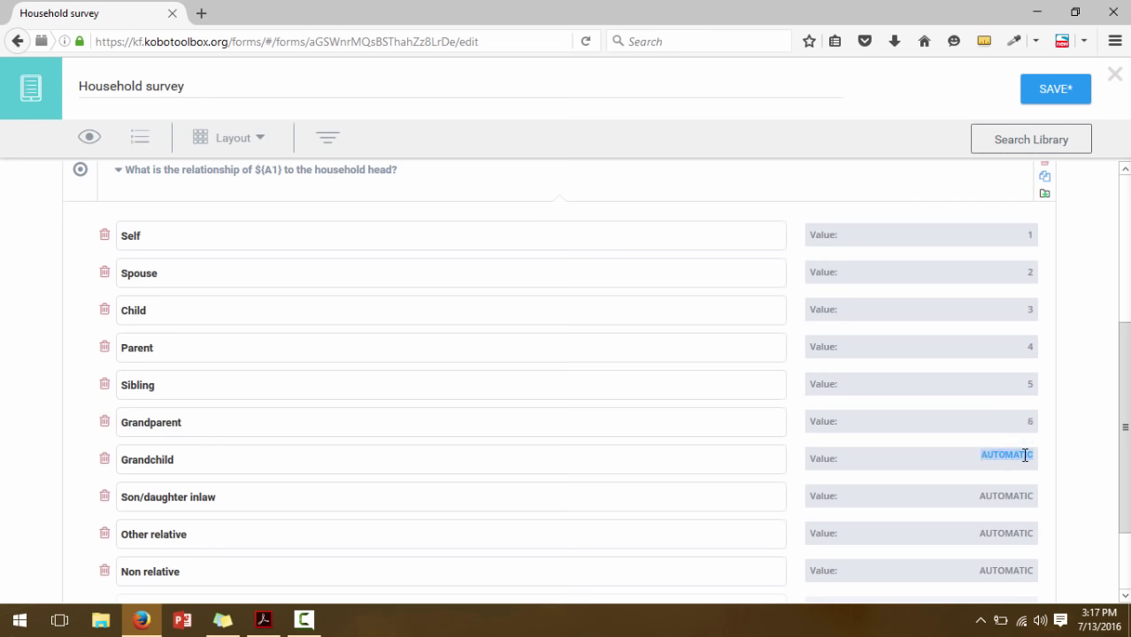
type("7")
double_click(1023, 496)
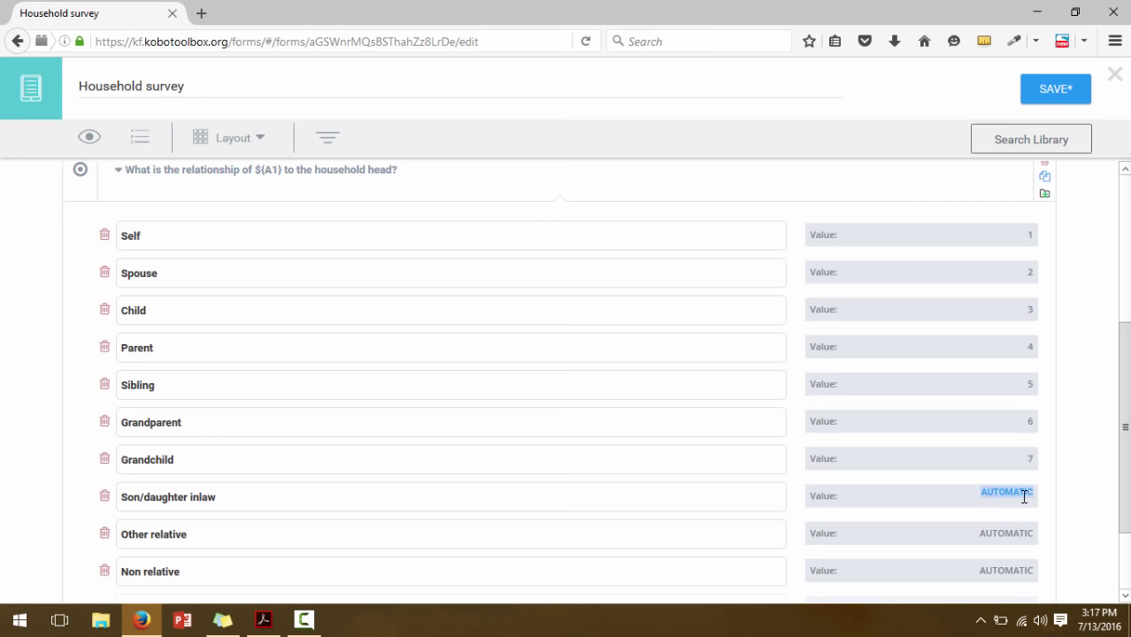
type("8")
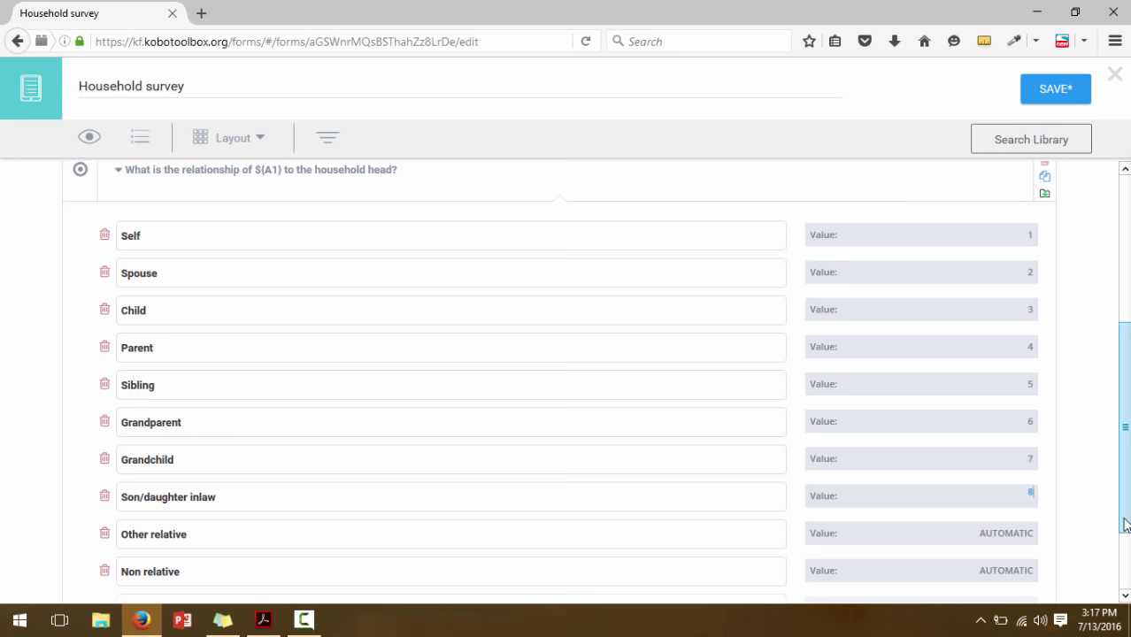
scroll(1125, 527, "down", 2)
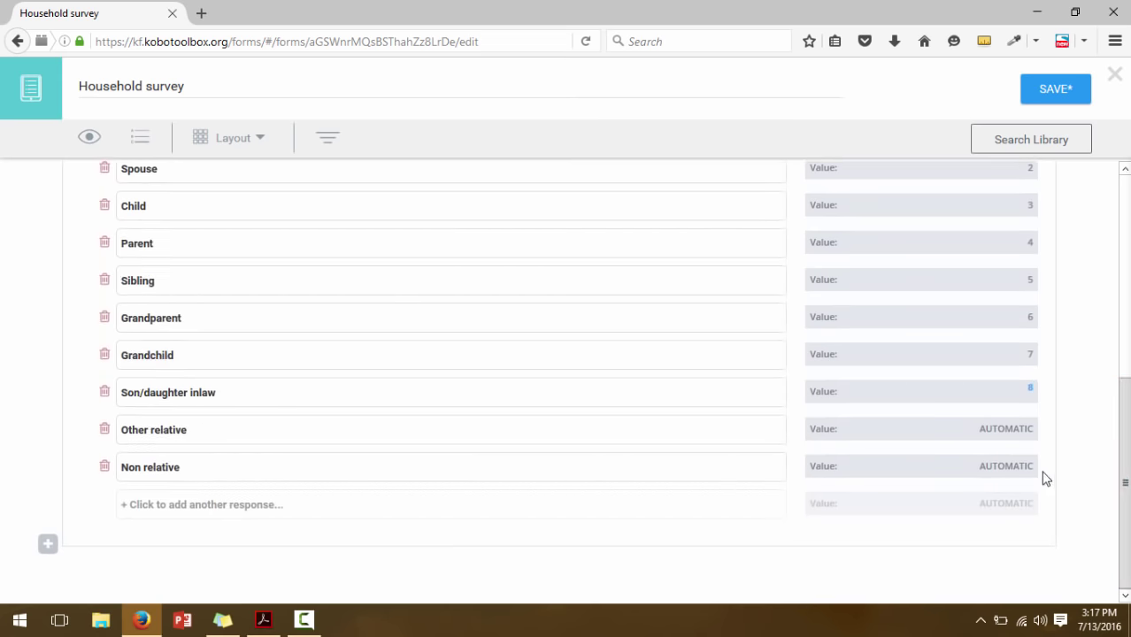
double_click(1011, 426)
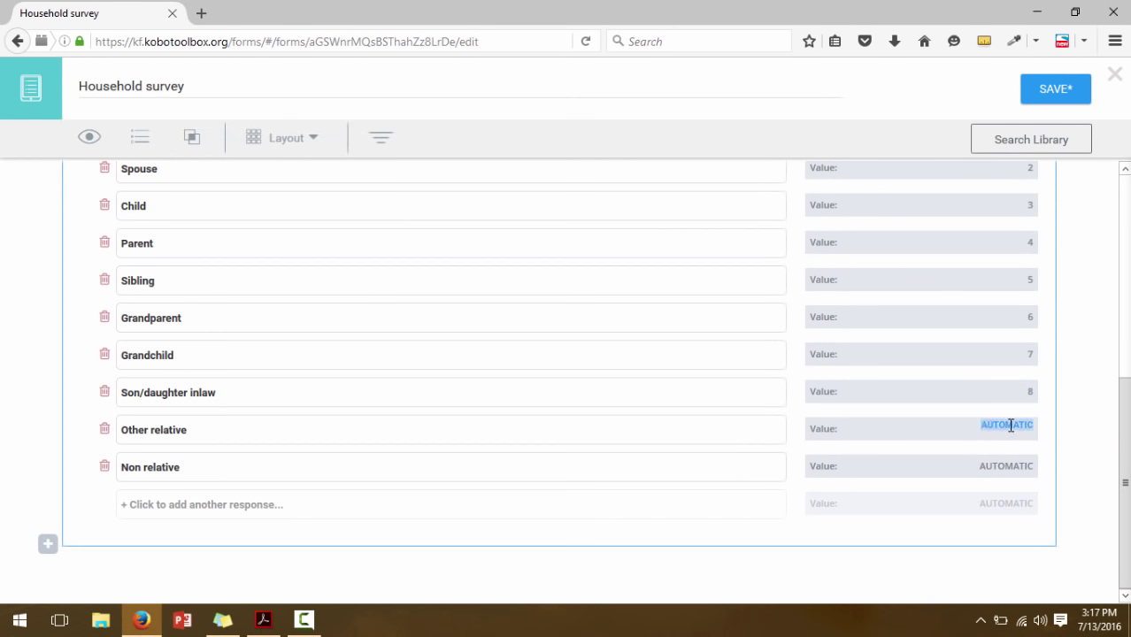
type("9")
double_click(1019, 464)
type("10")
scroll(1115, 350, "up", 3)
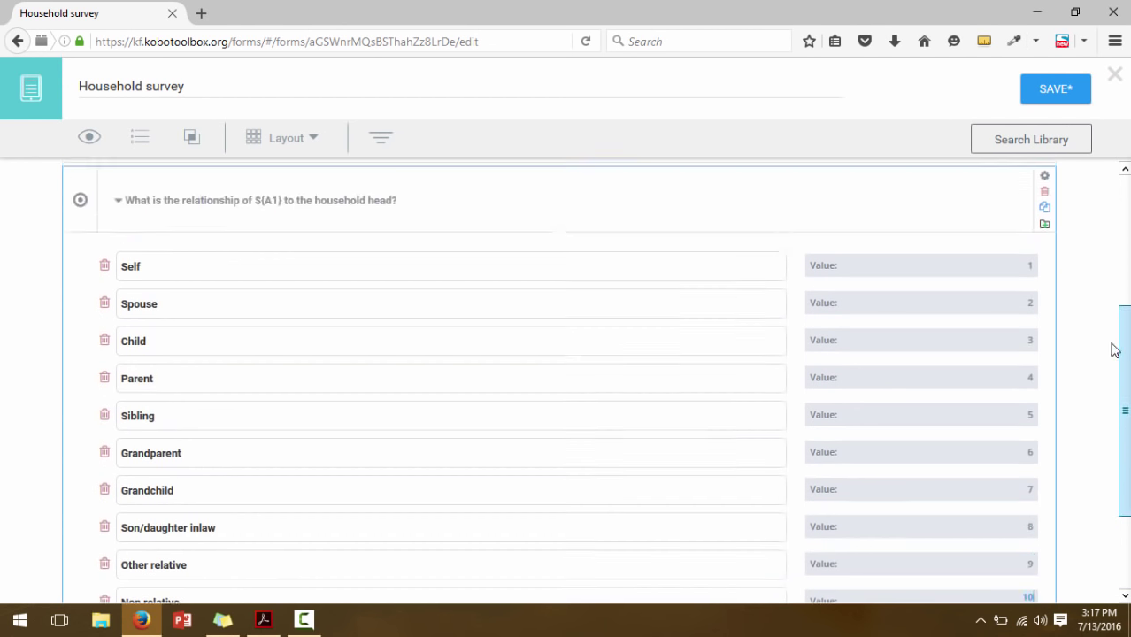
scroll(1115, 349, "up", 2)
scroll(1111, 321, "up", 1)
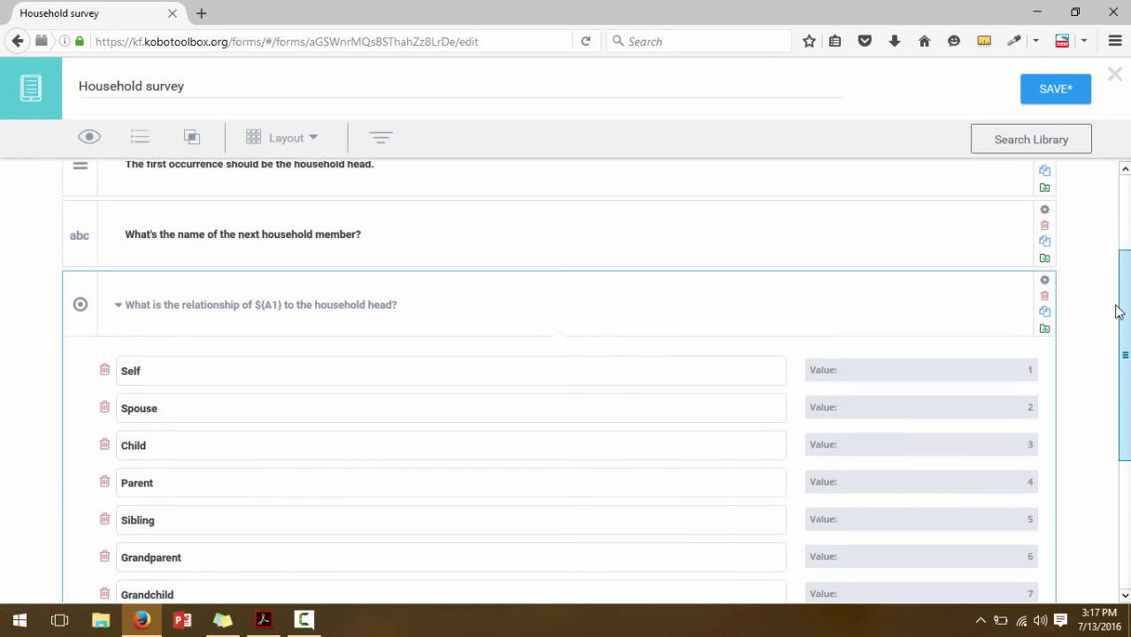
left_click(119, 309)
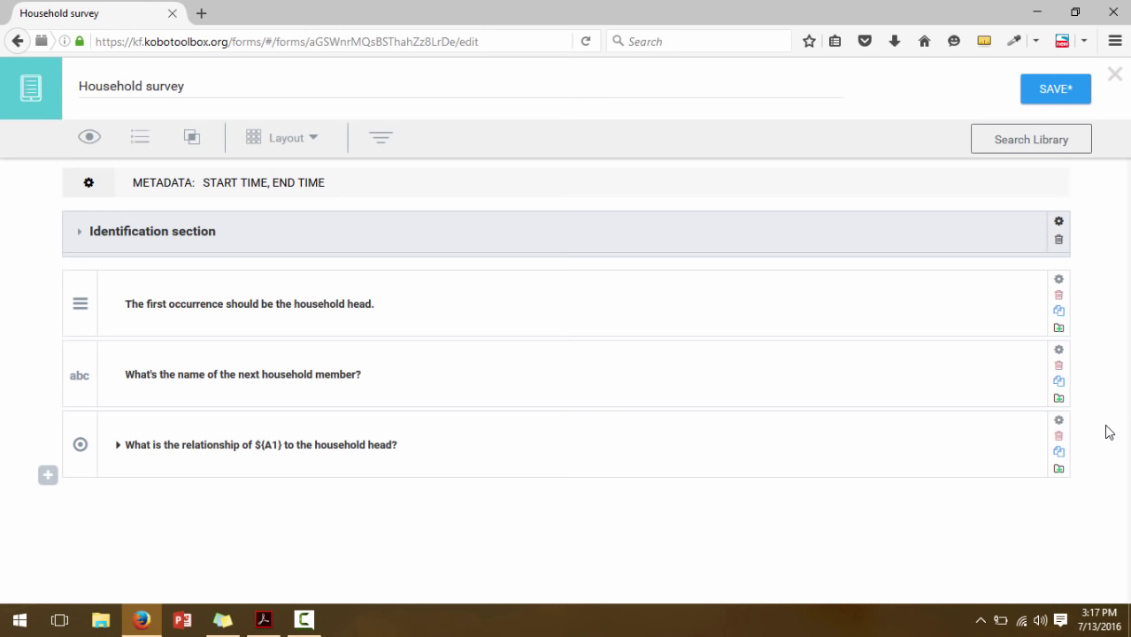
left_click(277, 622)
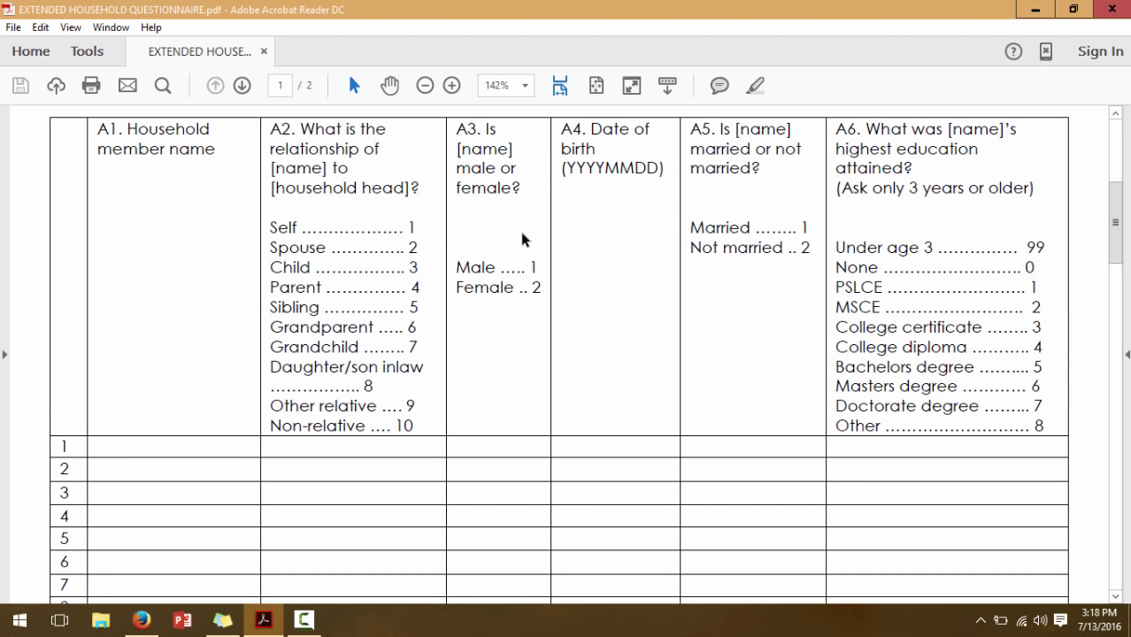
left_click(152, 624)
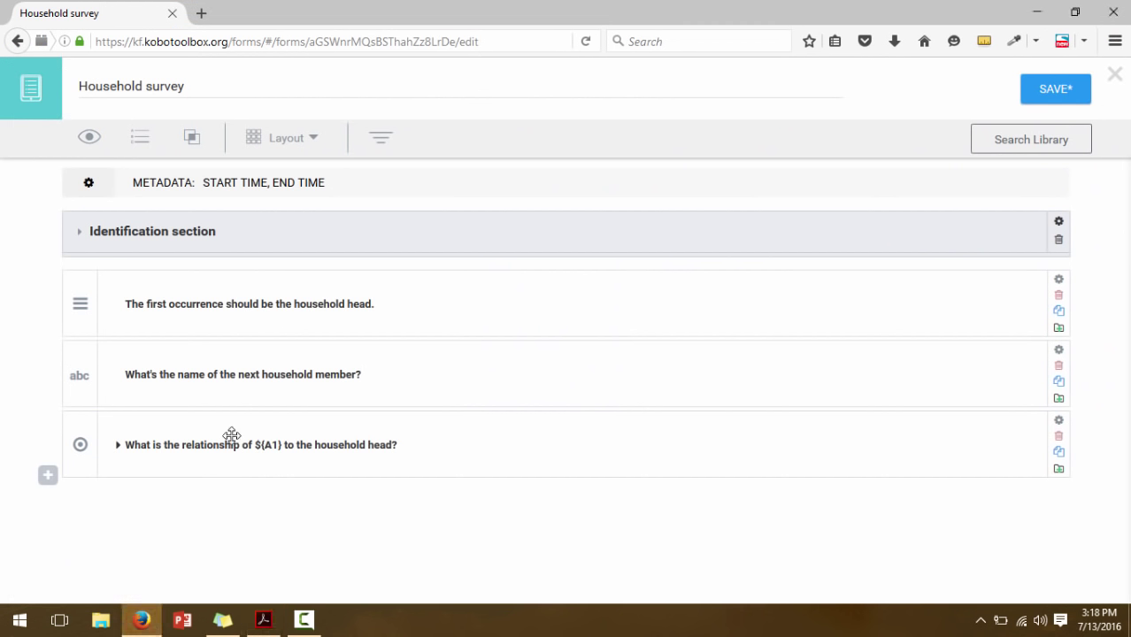
Add the question 'Is ${A1} male or female?' after discarding a mistyped first attempt
left_click(45, 476)
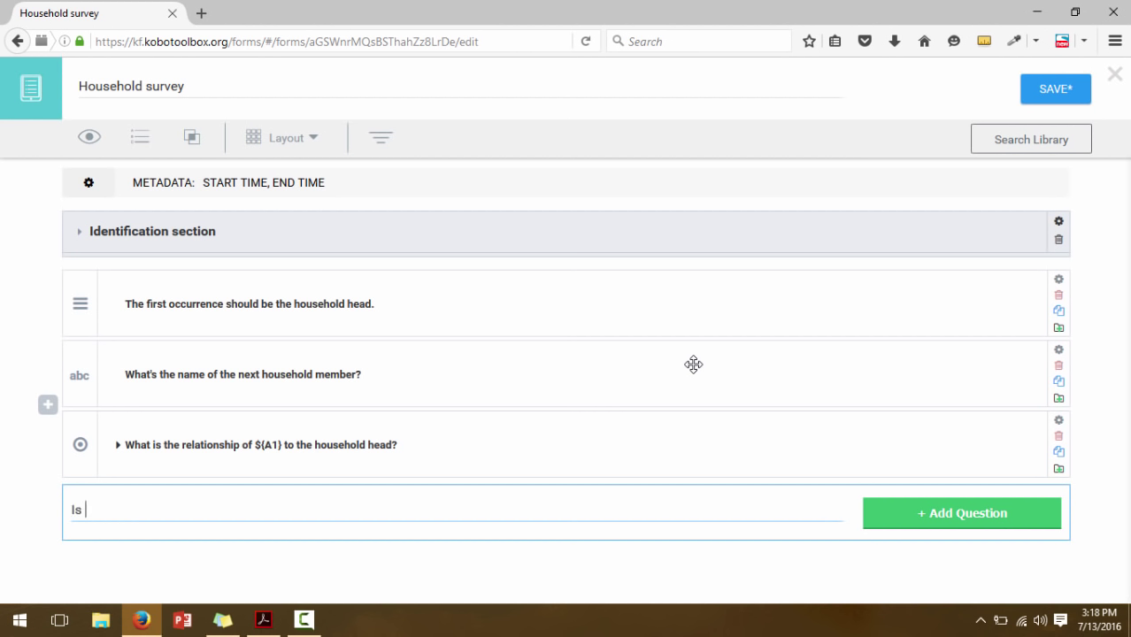
type("${A1} male or female?")
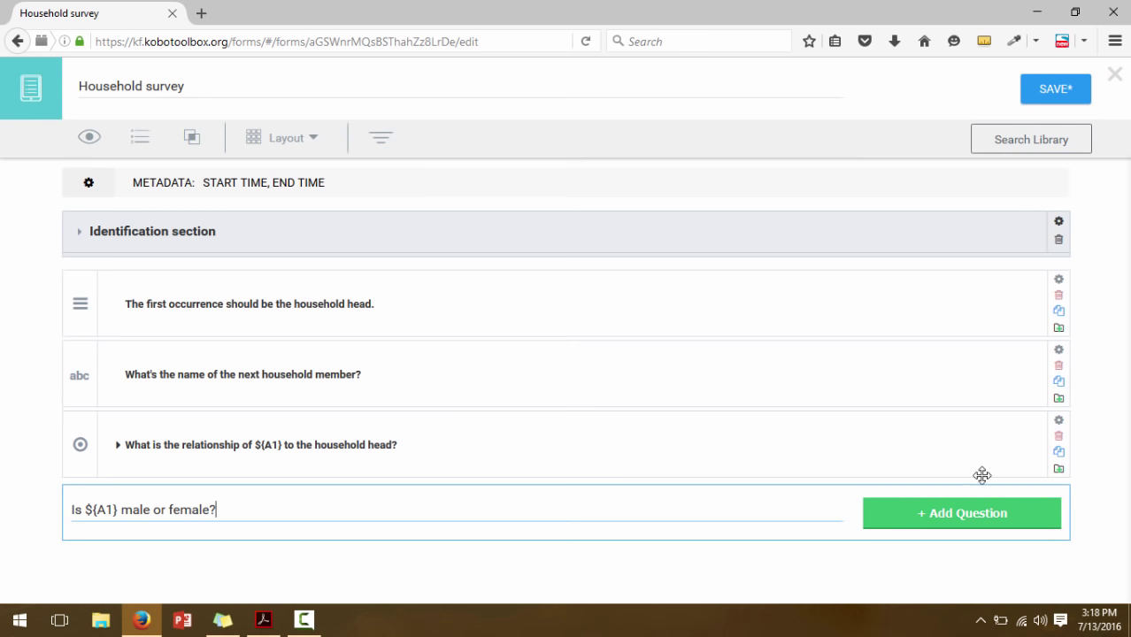
left_click(985, 513)
left_click(1042, 352)
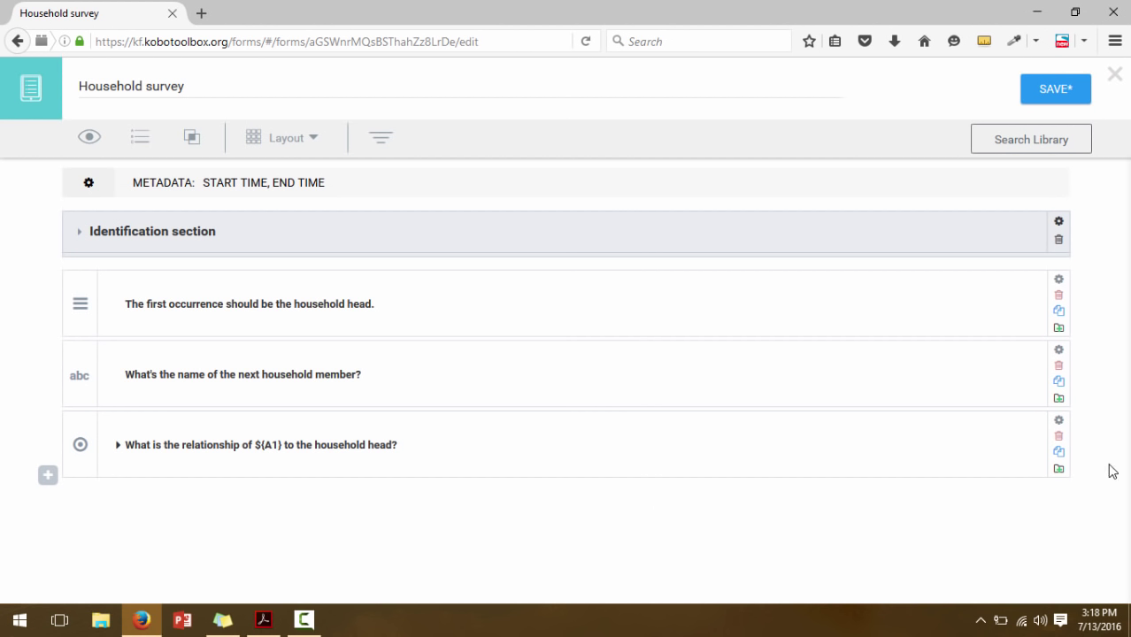
left_click(49, 476)
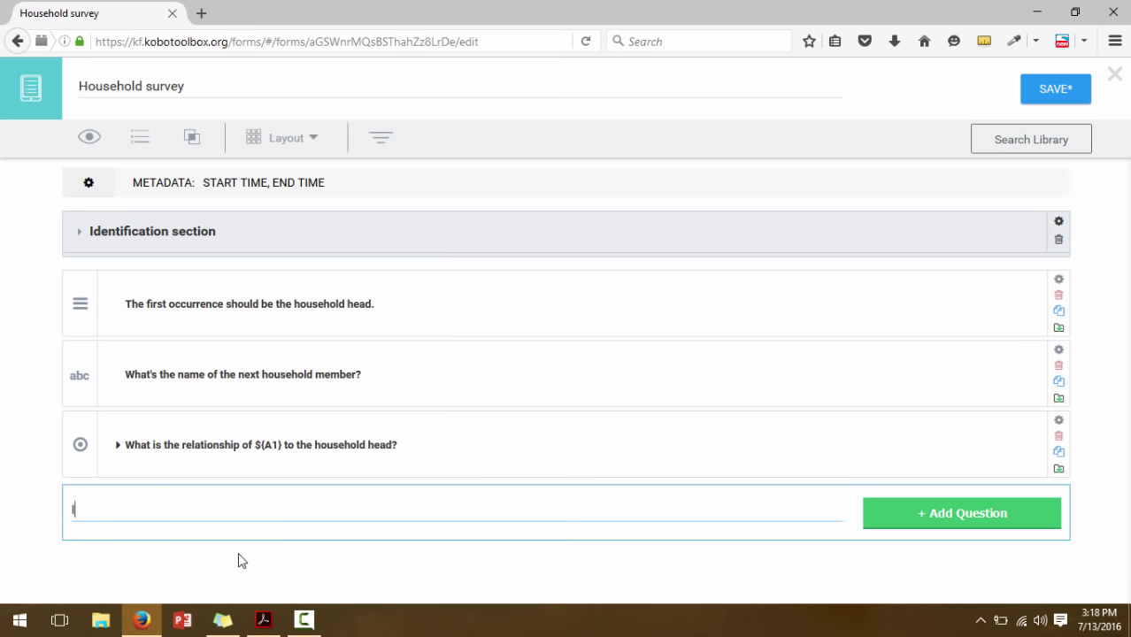
type("Is ${A1} male or female?")
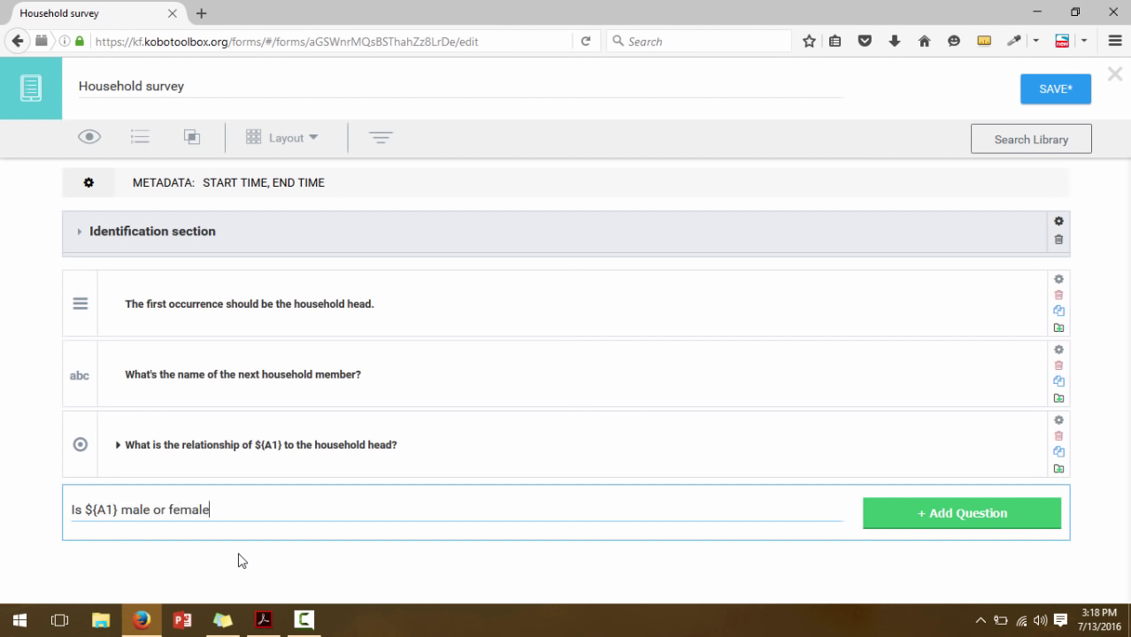
left_click(946, 515)
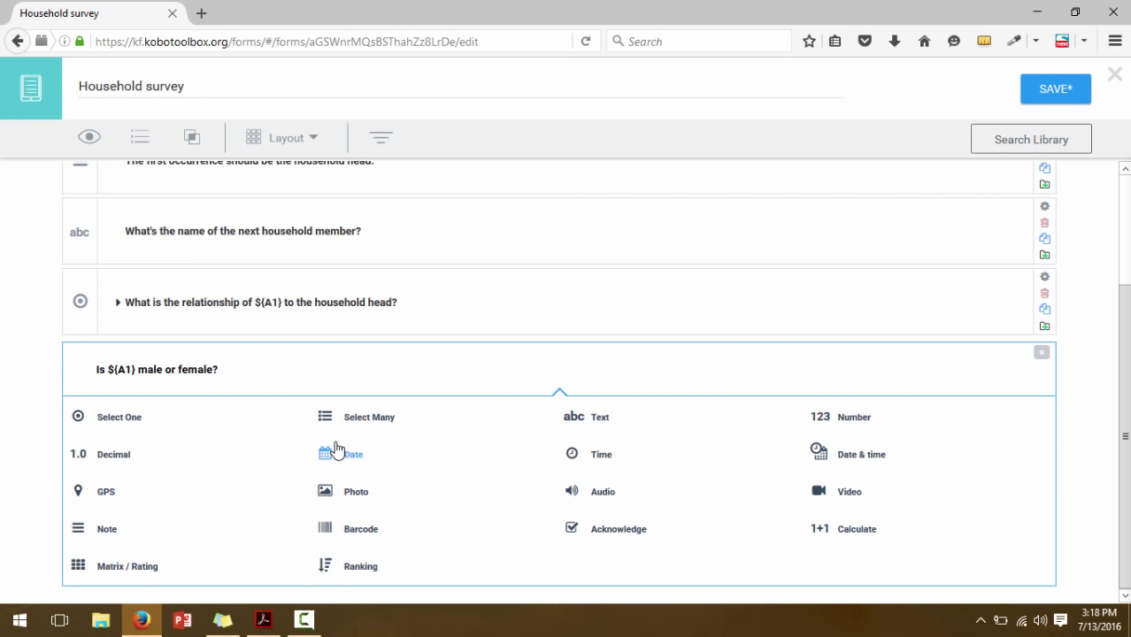
Make the question Select One with choices Male and Female
left_click(128, 419)
scroll(669, 576, "down", 2)
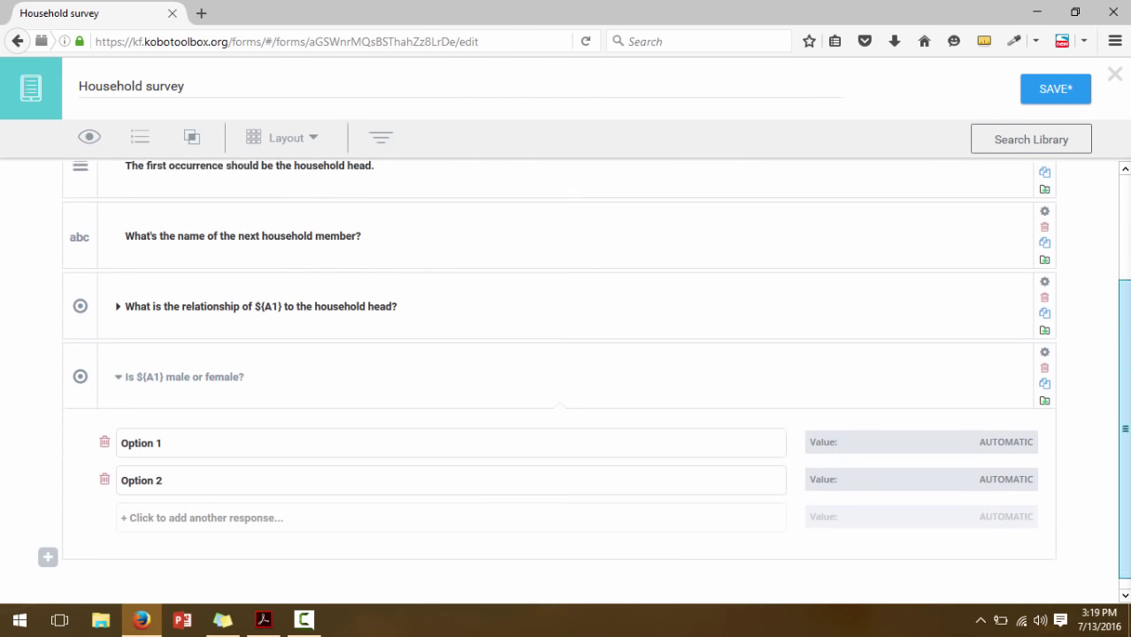
left_click(150, 427)
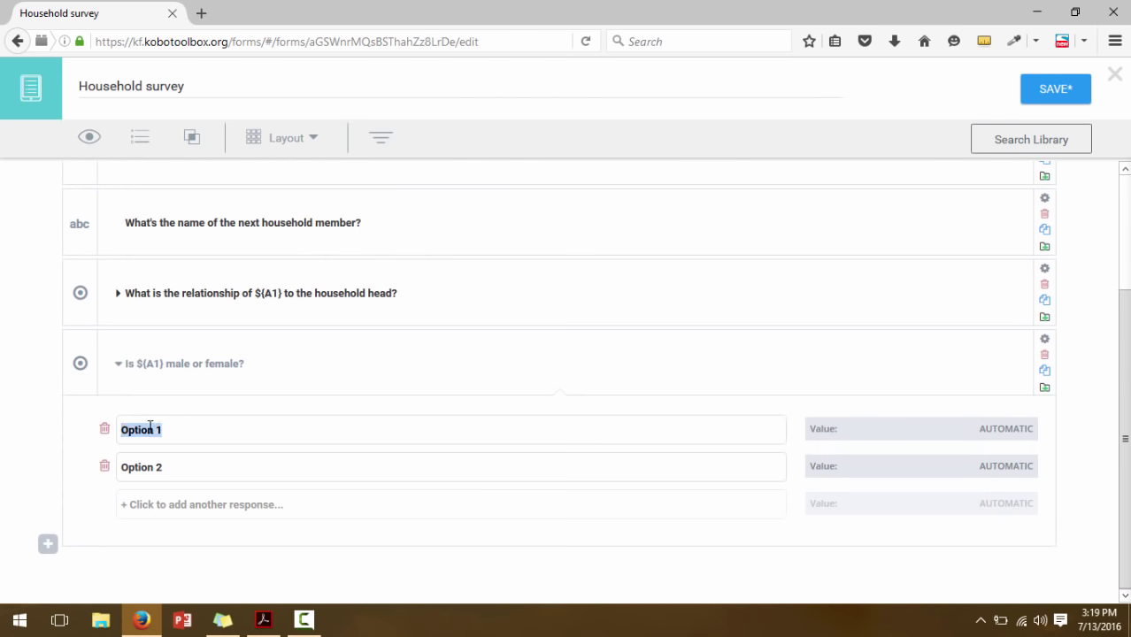
type("Male")
left_click(150, 471)
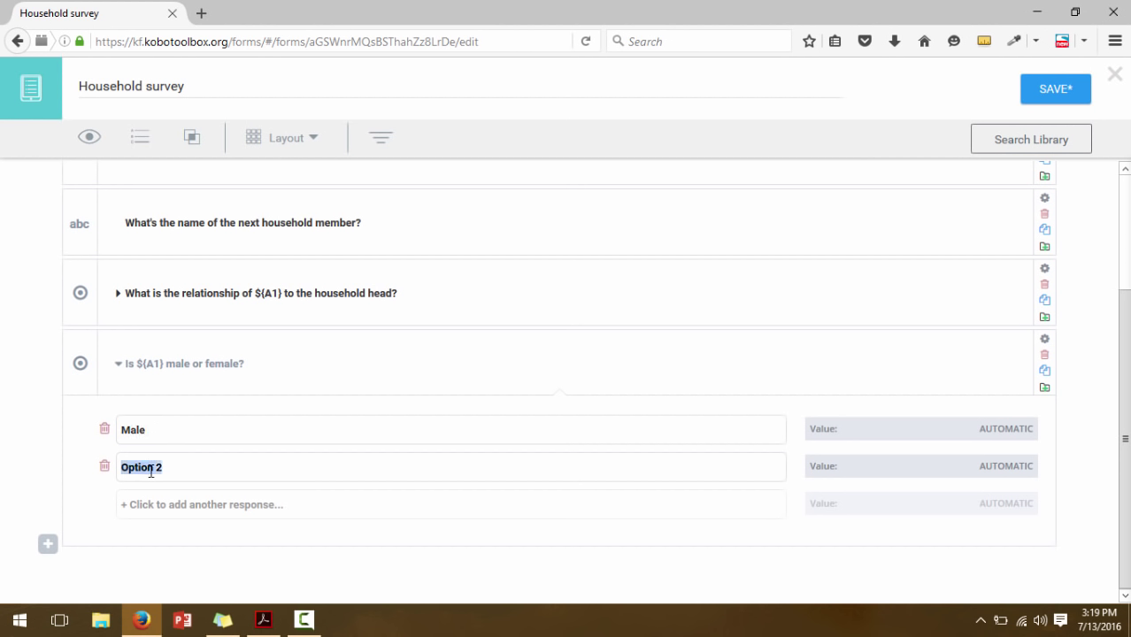
type("Female")
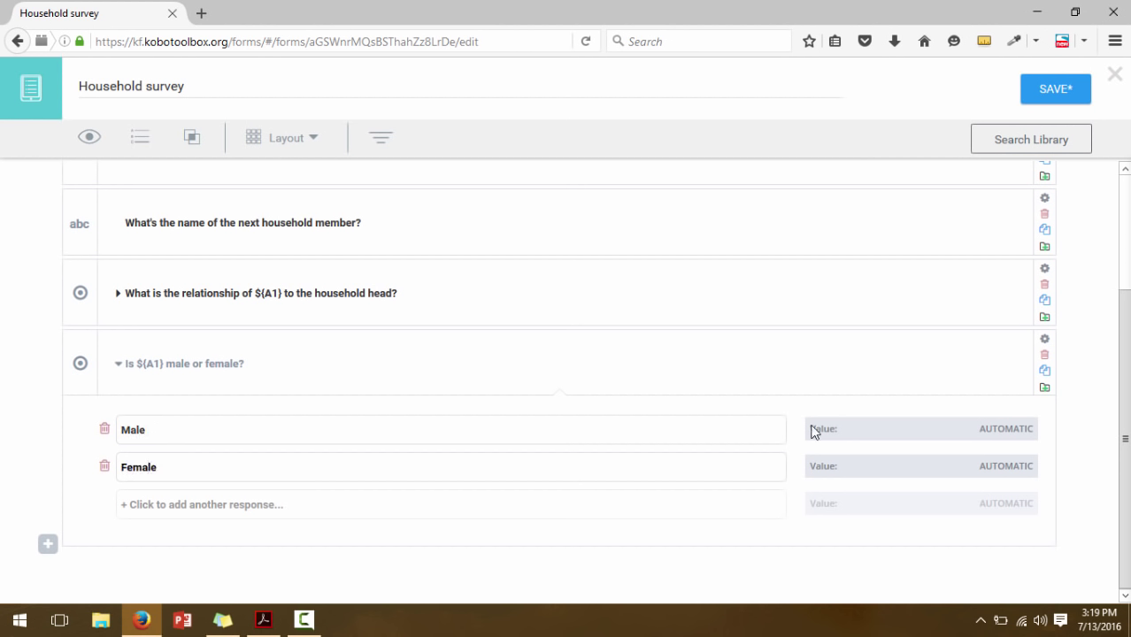
Code Male as 1 and Female as 2, then collapse the question
left_click(1020, 431)
key("BackSpace")
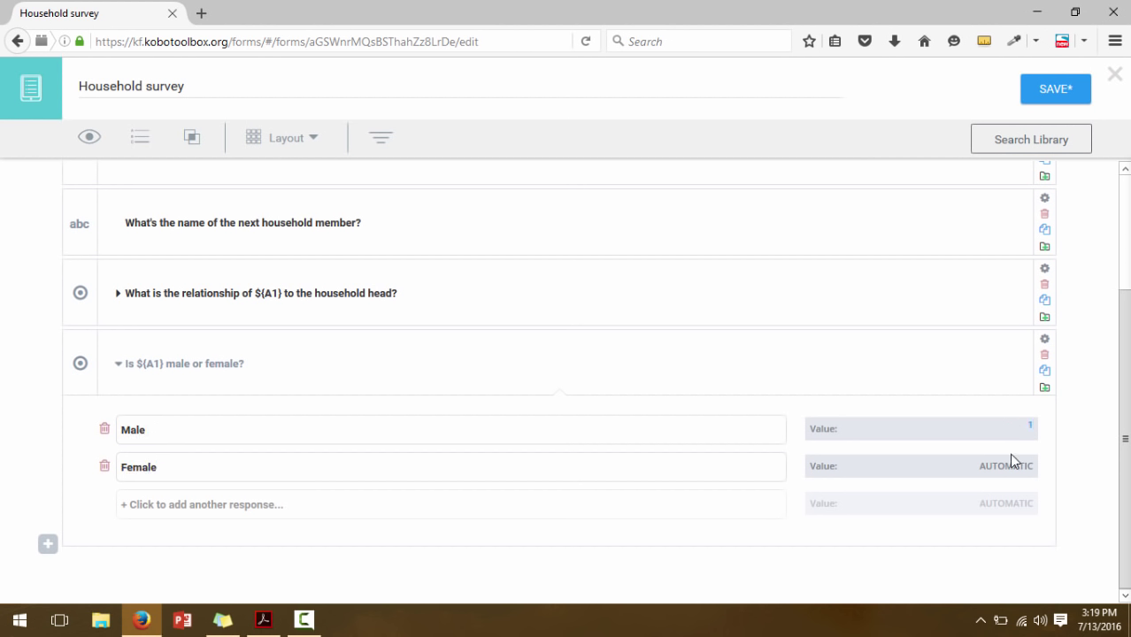
type("1")
left_click(1015, 466)
key("BackSpace")
type("2")
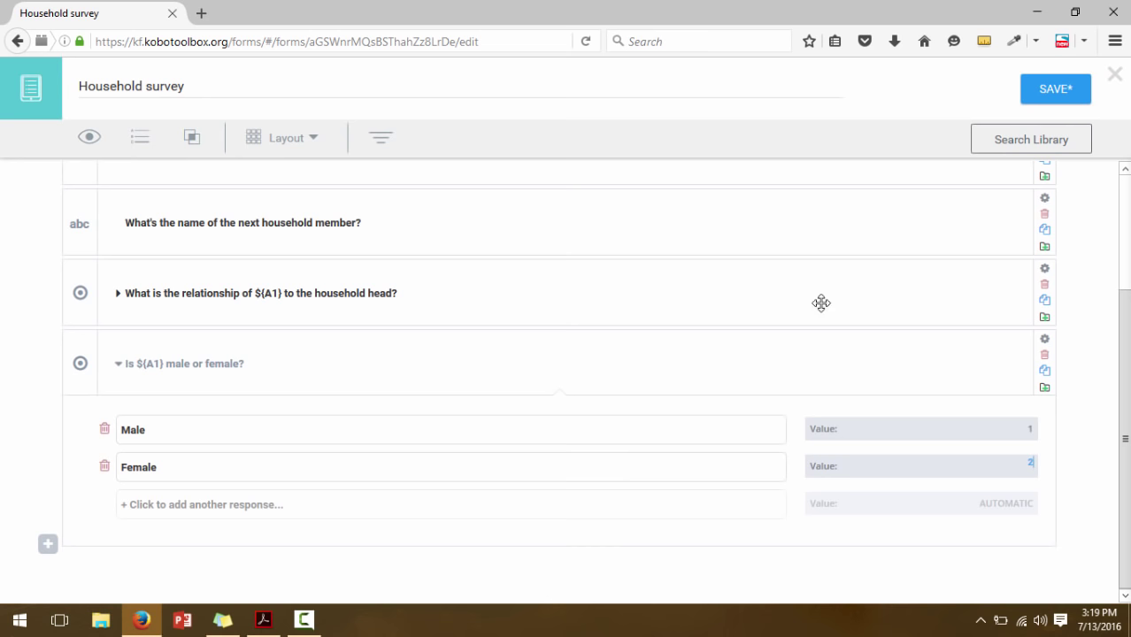
left_click(116, 366)
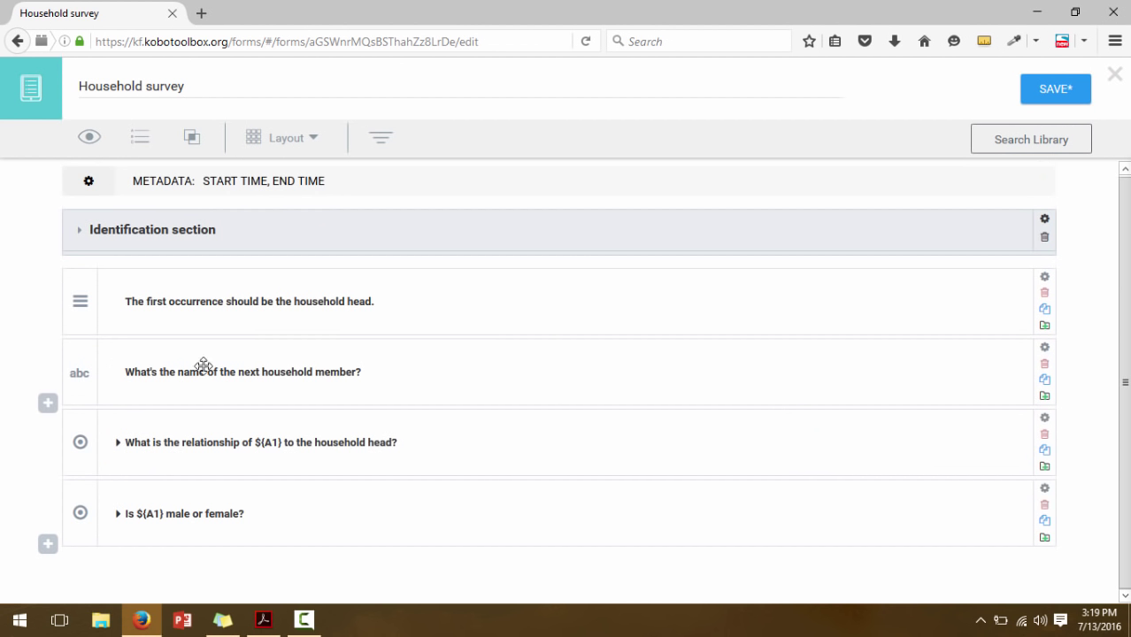
Save the Household survey form, then check its four questions against the questionnaire PDF
left_click(1056, 89)
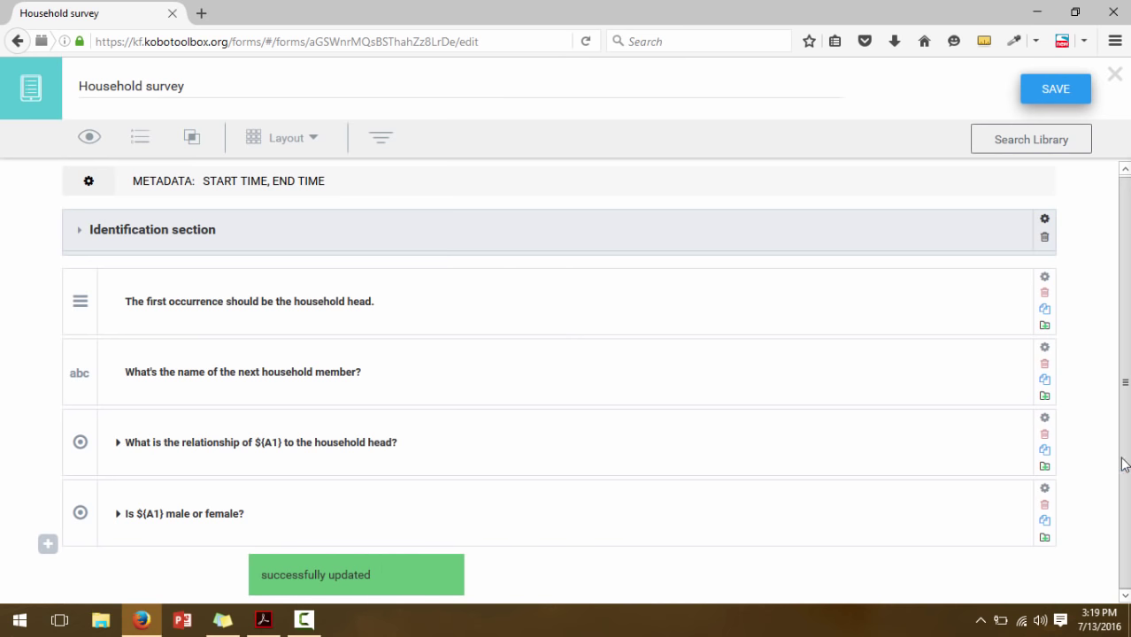
left_click(264, 624)
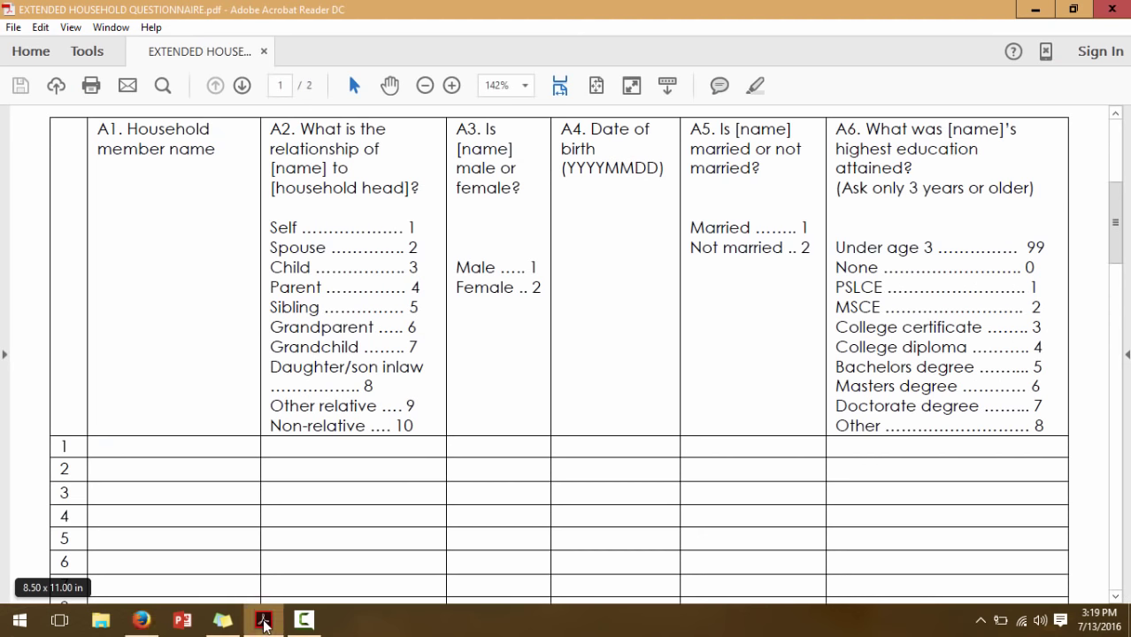
left_click(263, 622)
key("alt+Tab")
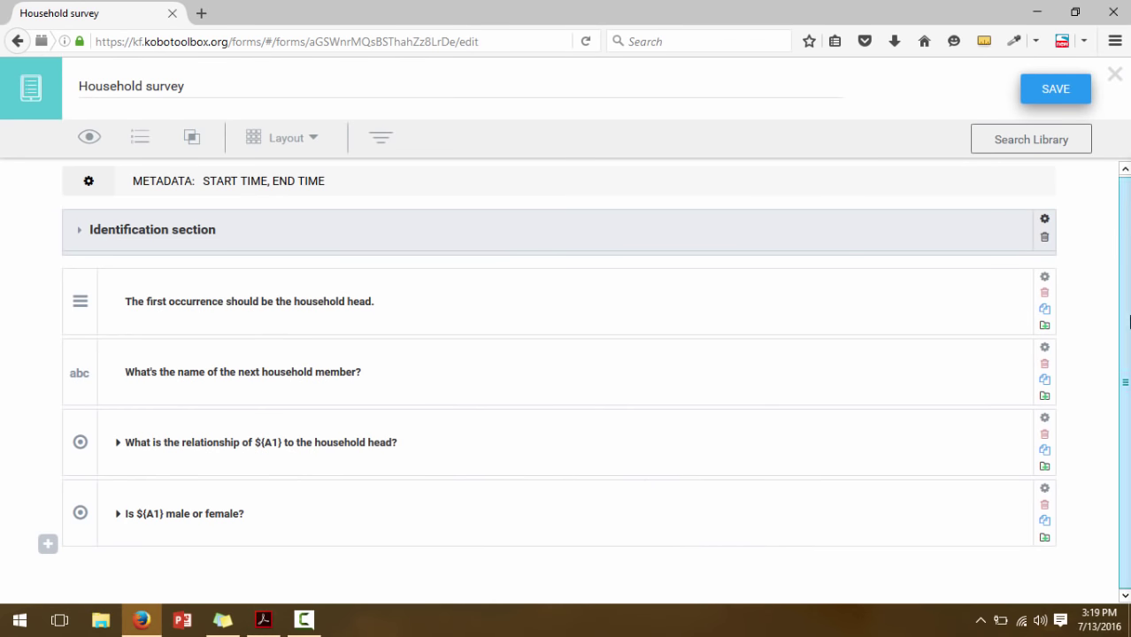
Add a Date-type question 'When was ${A1} born?' below the male-or-female question
left_click(47, 545)
type("Whe")
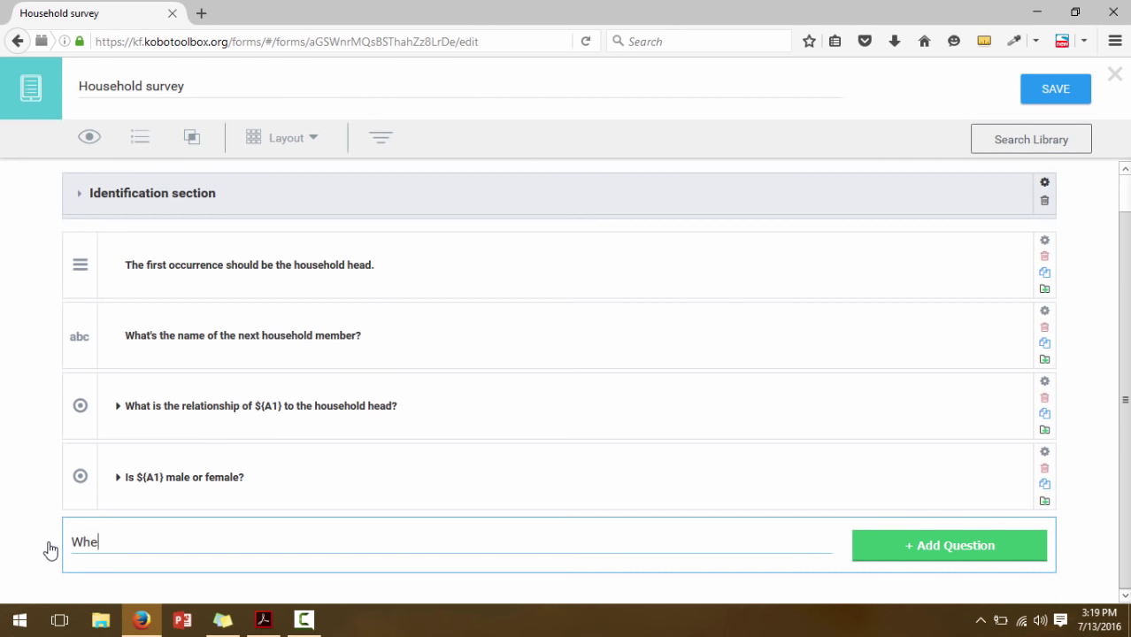
type("n was ${}")
type("1} born?")
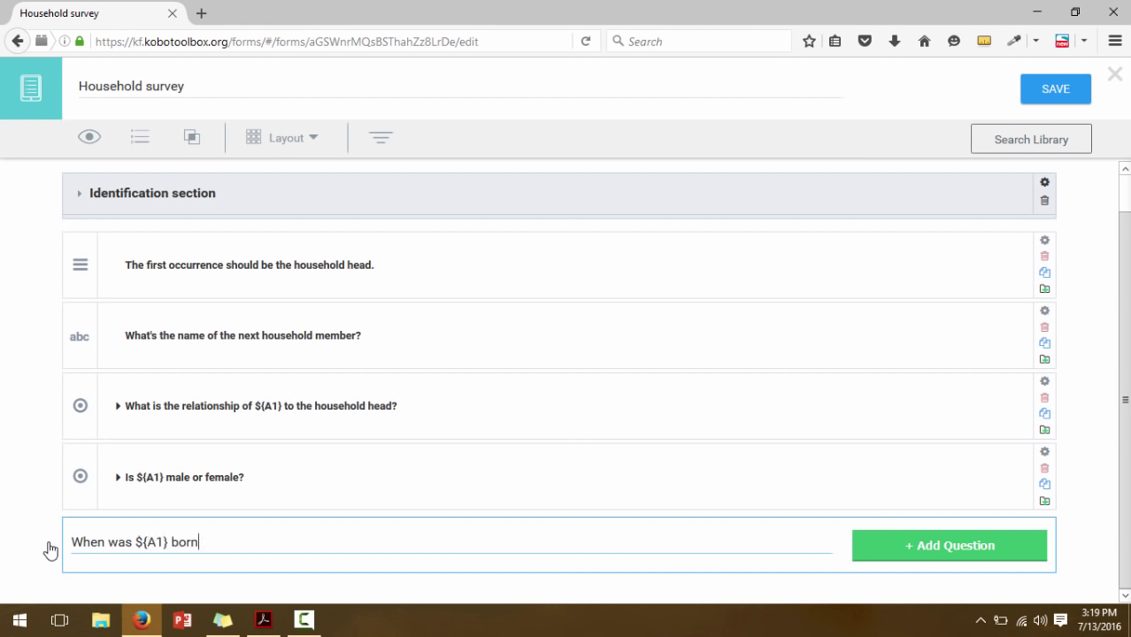
left_click(919, 553)
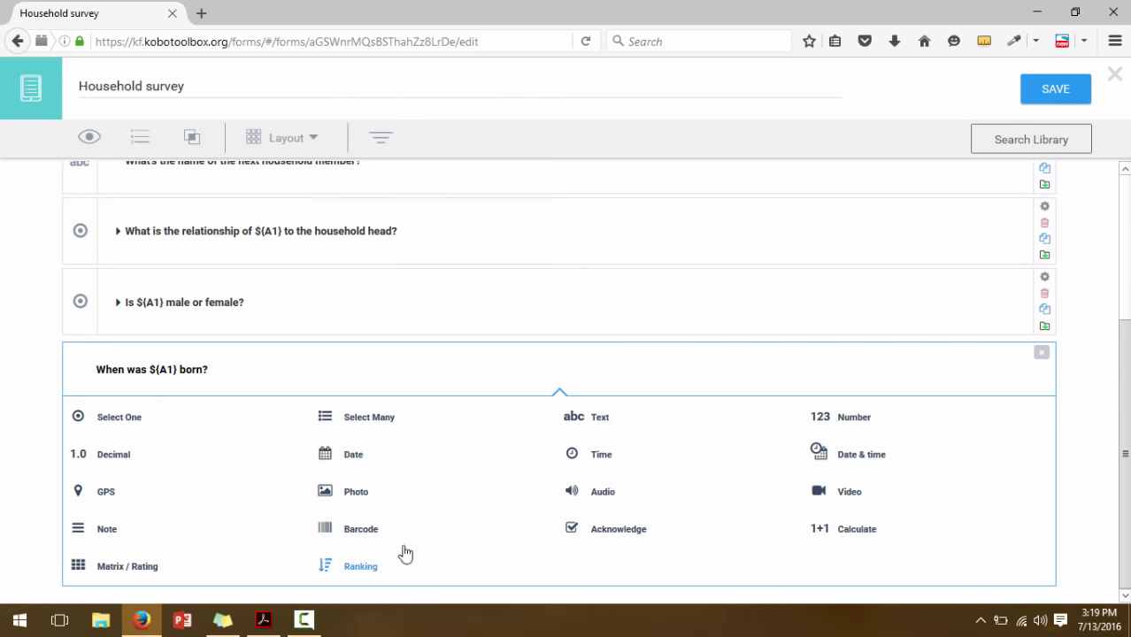
left_click(352, 457)
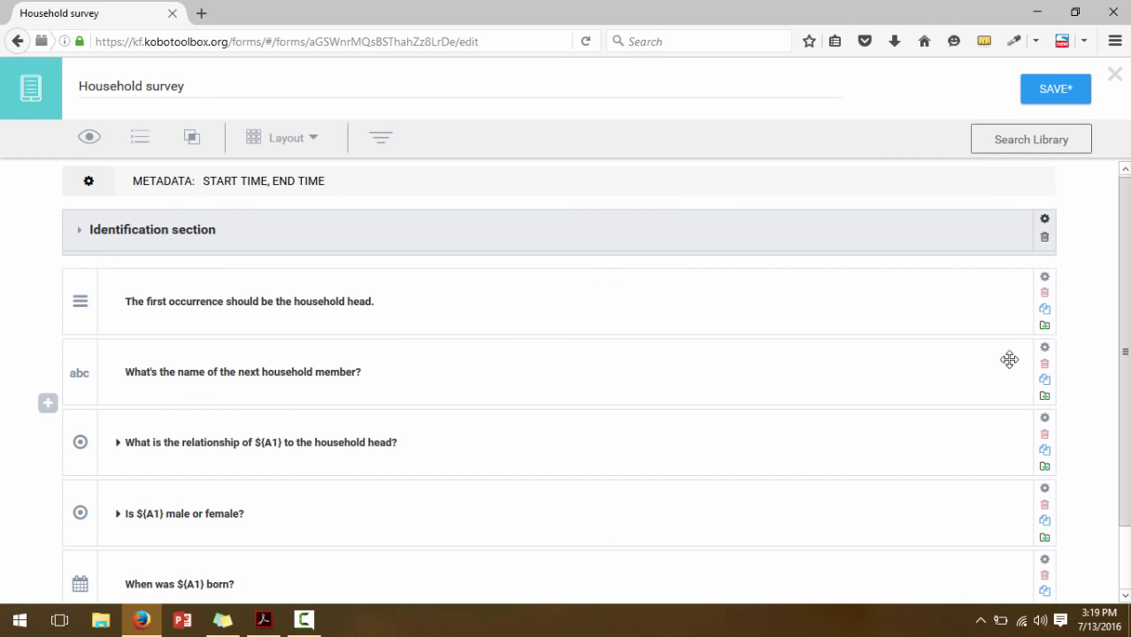
scroll(1124, 354, "down", 2)
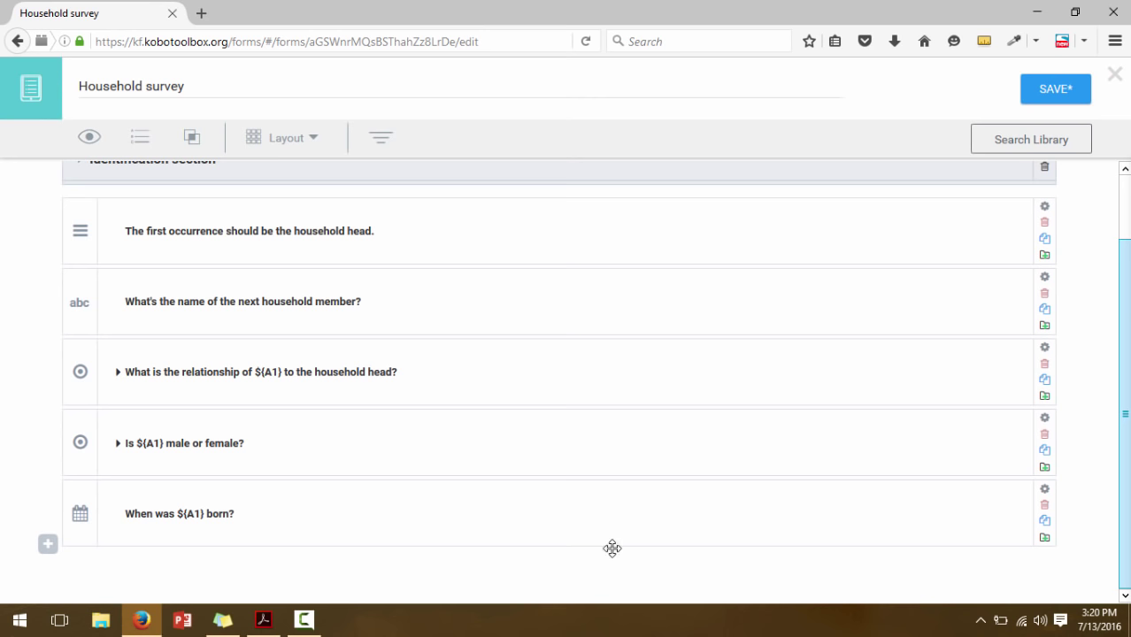
Glance at the questionnaire PDF again, then open a blank question below the birth-date question
left_click(268, 619)
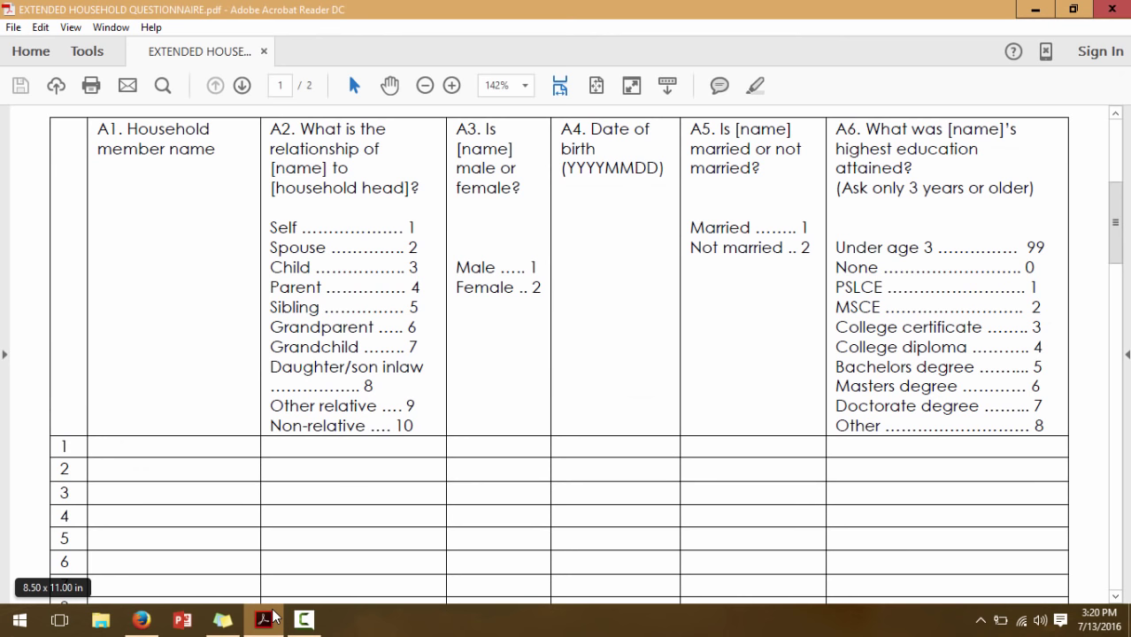
left_click(265, 618)
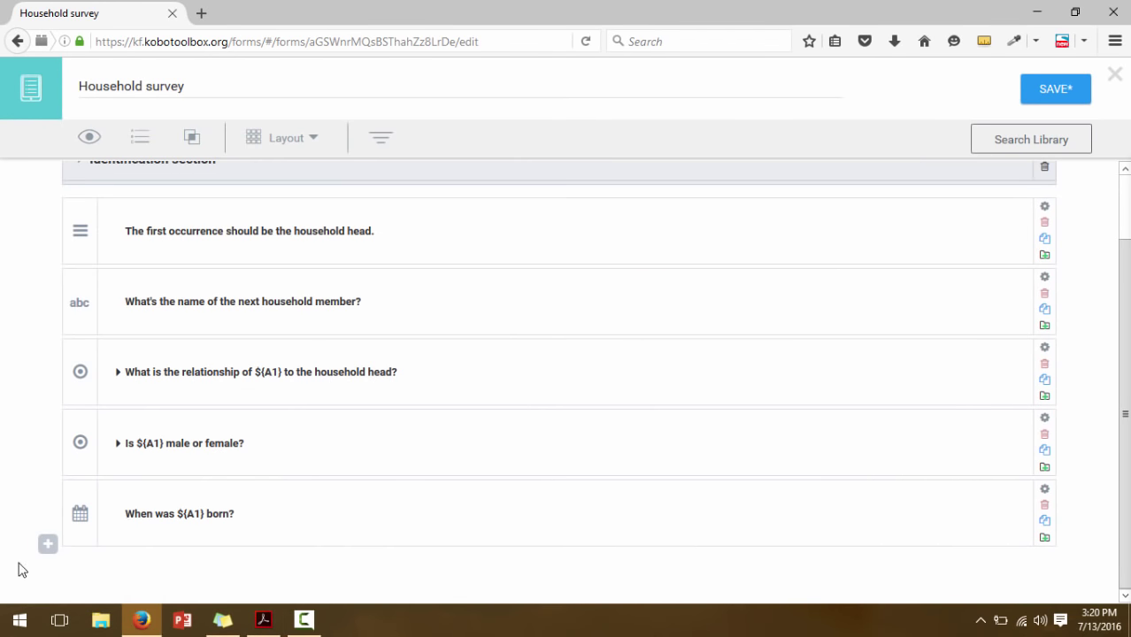
left_click(46, 547)
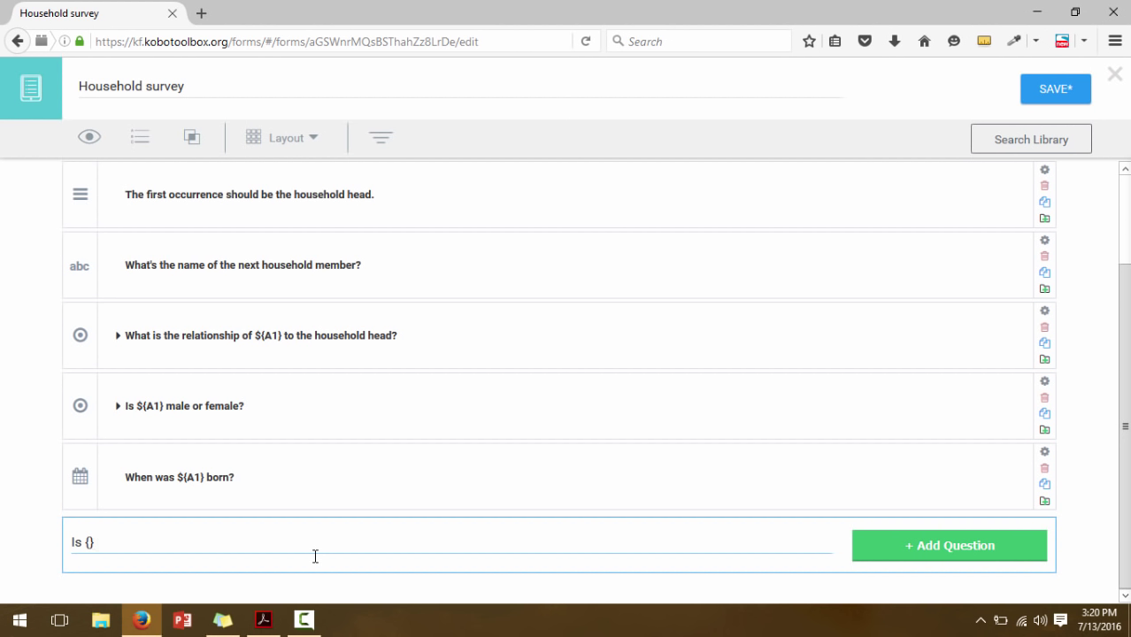
Add the question 'Is ${A1} married or not married?' as a Select One question
type("${A1} married or not married?")
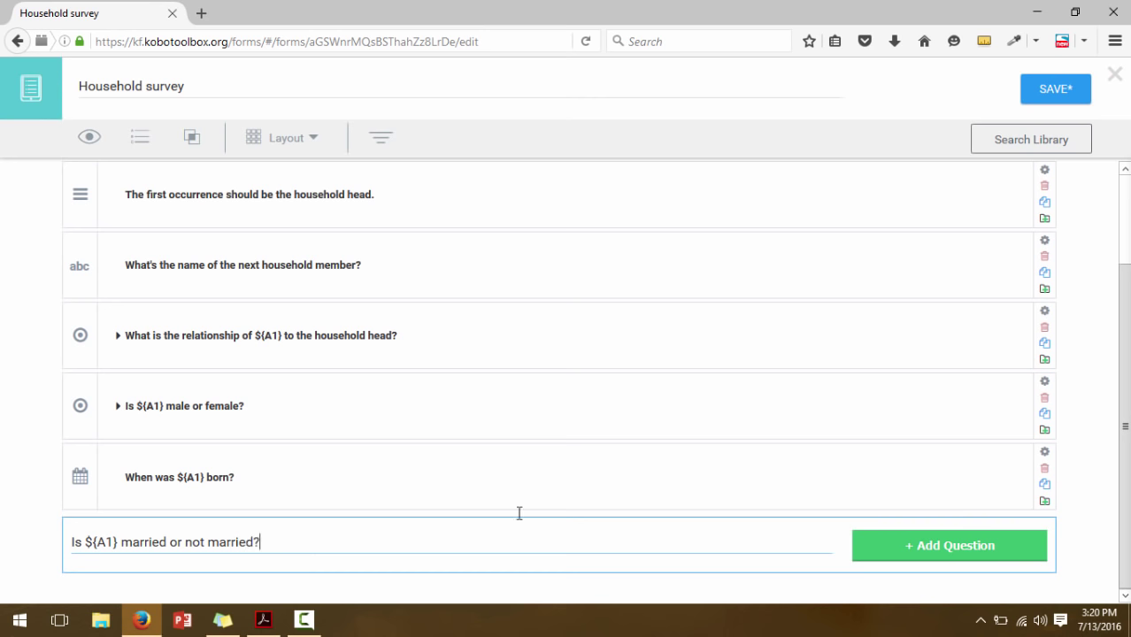
left_click(934, 545)
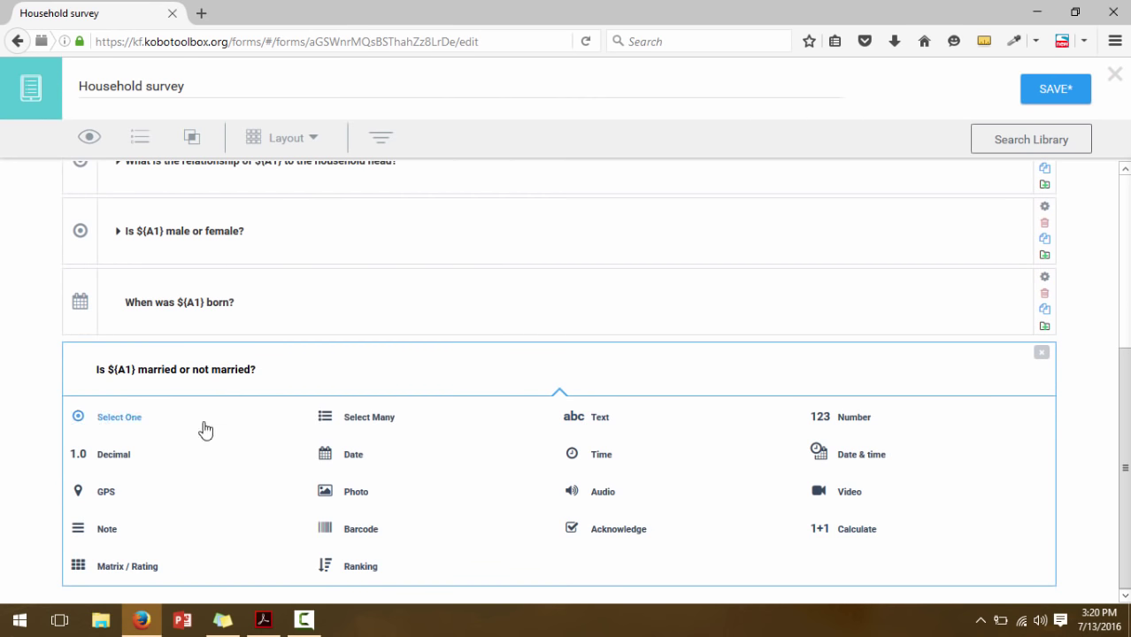
left_click(124, 425)
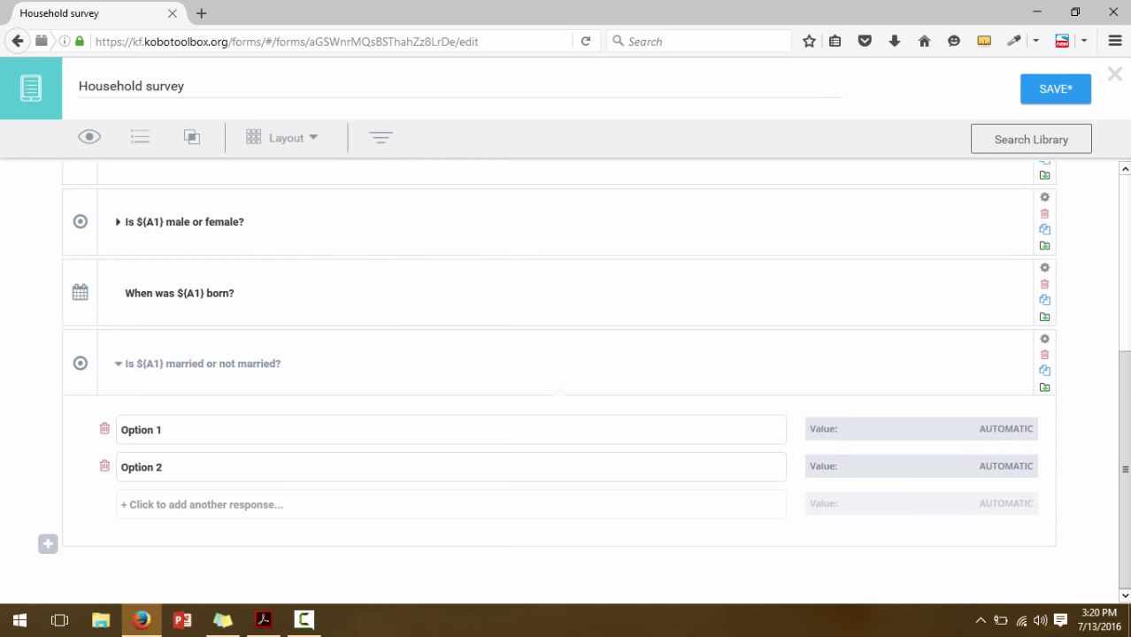
Name the two answer options Married and Not married
triple_click(144, 430)
type("Married")
double_click(147, 469)
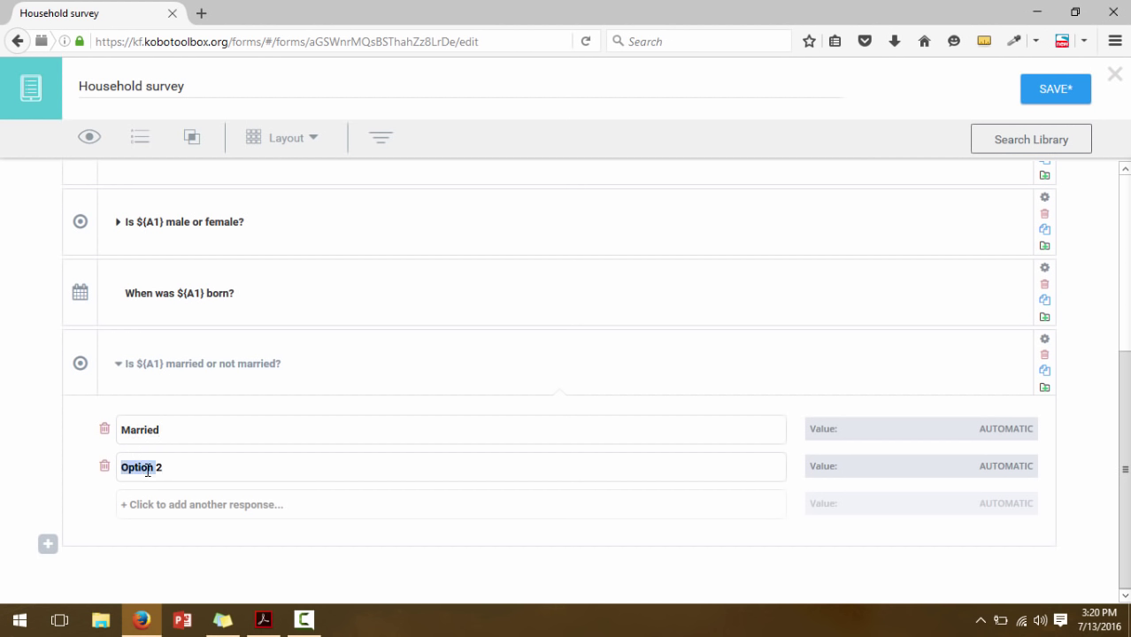
type("nOT")
key("BackSpace")
key("BackSpace")
key("BackSpace")
type("Not married")
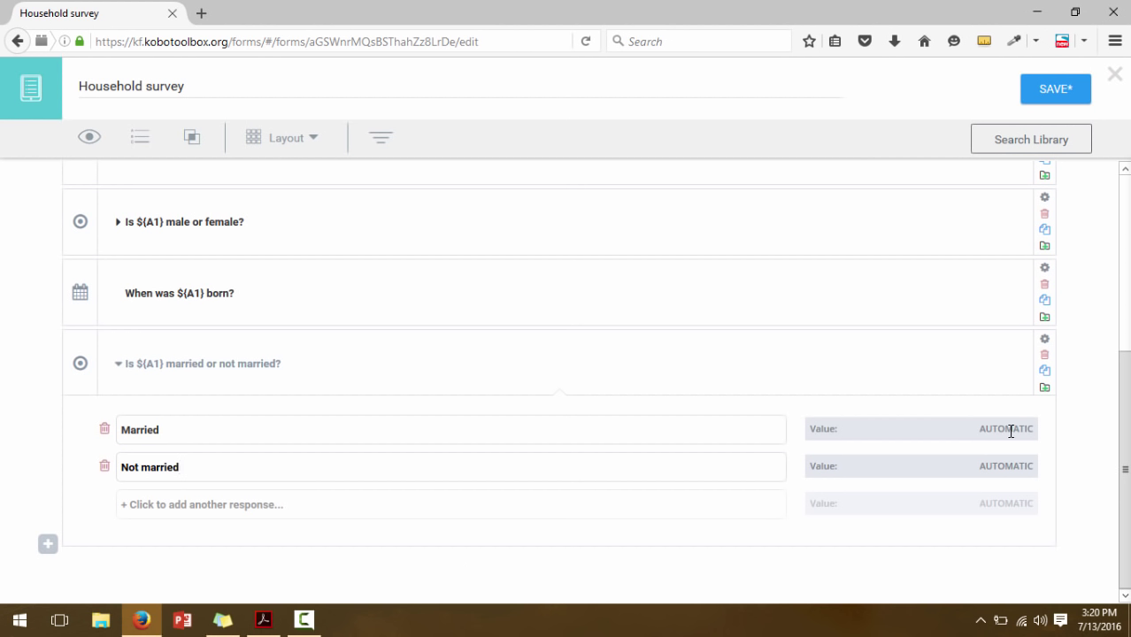
Code Married as 1 and Not married as 2, then collapse the question
left_click(1011, 432)
type("1")
left_click(1014, 466)
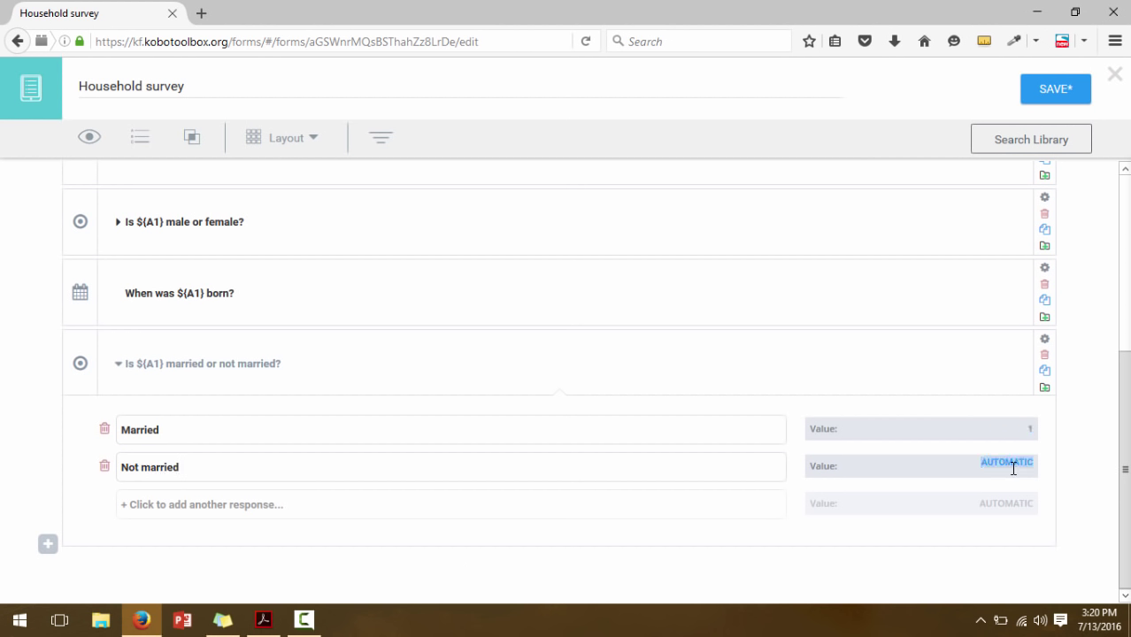
type("2")
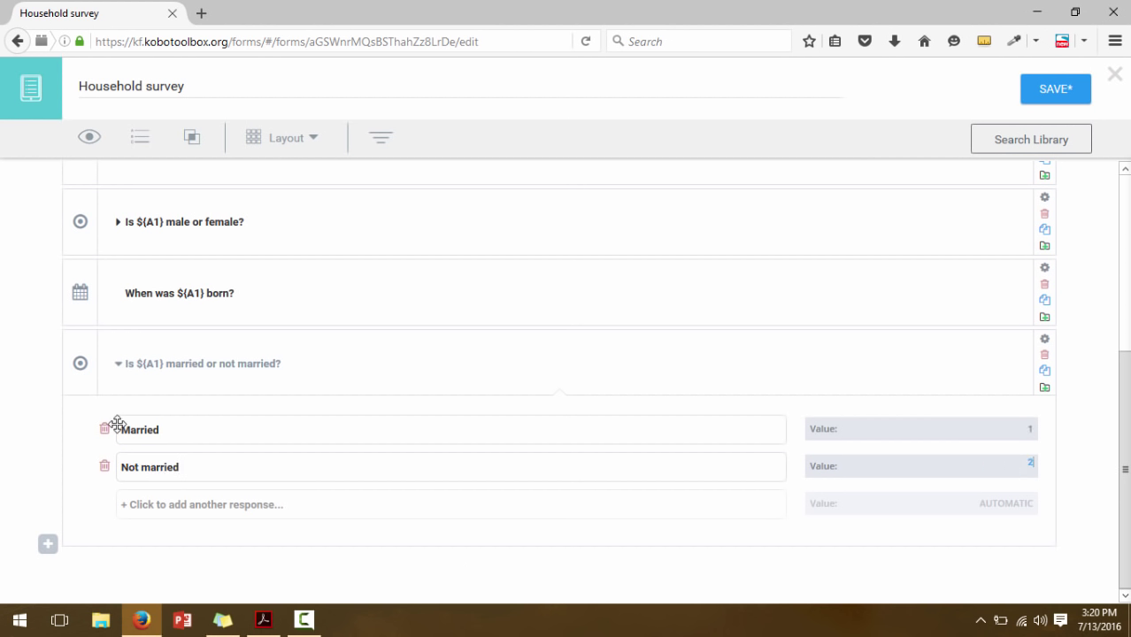
left_click(116, 367)
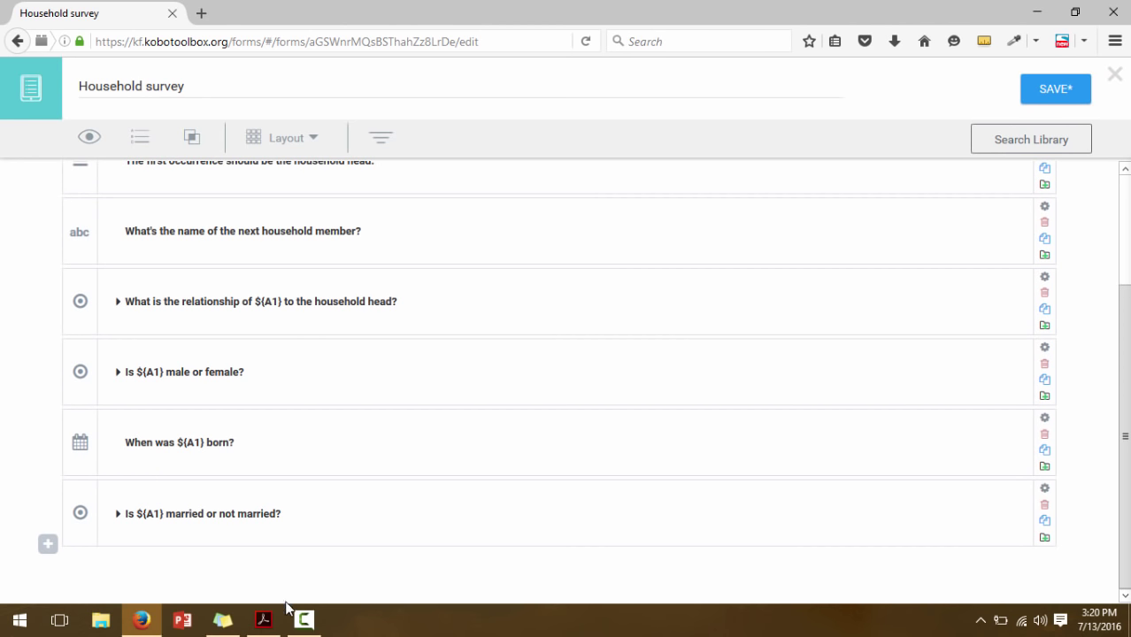
left_click(263, 620)
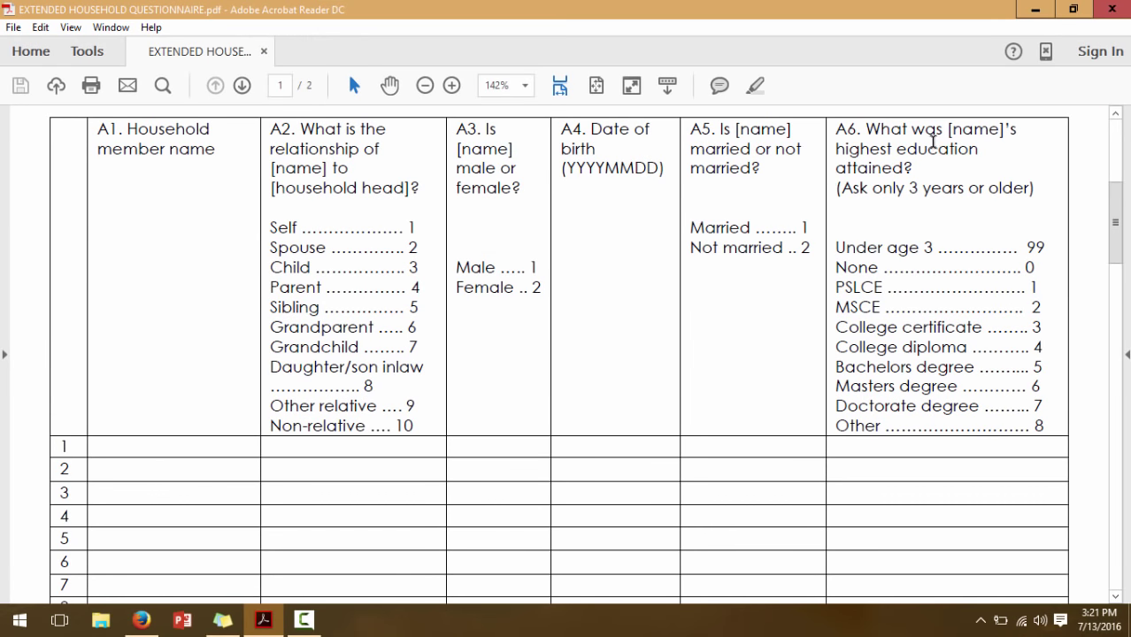
left_click_drag(949, 129, 1023, 128)
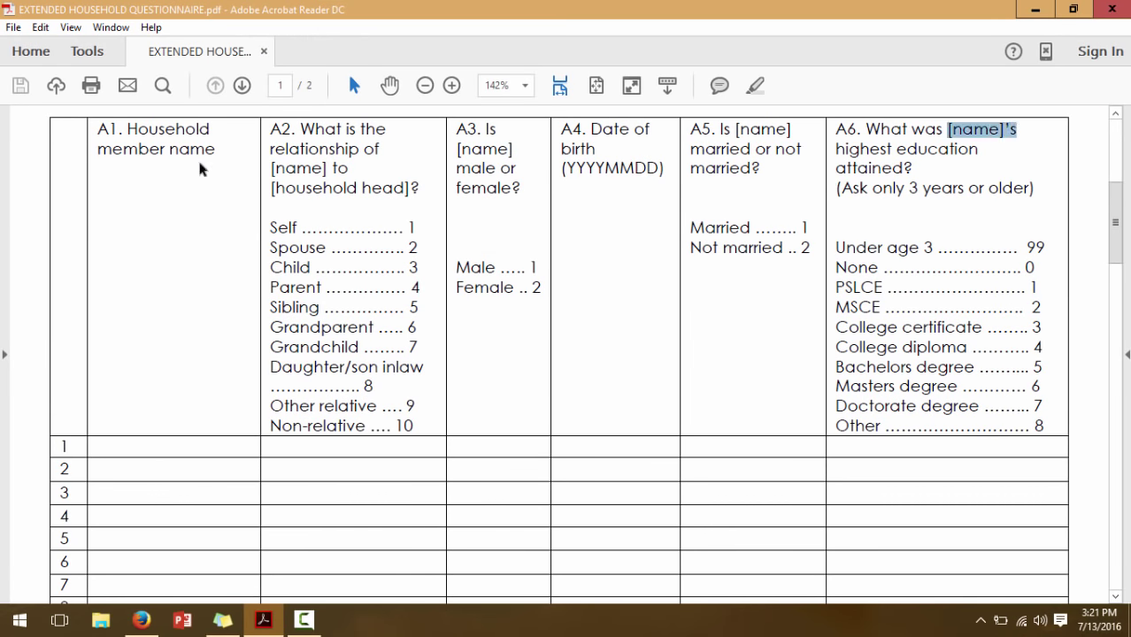
left_click_drag(168, 134, 217, 163)
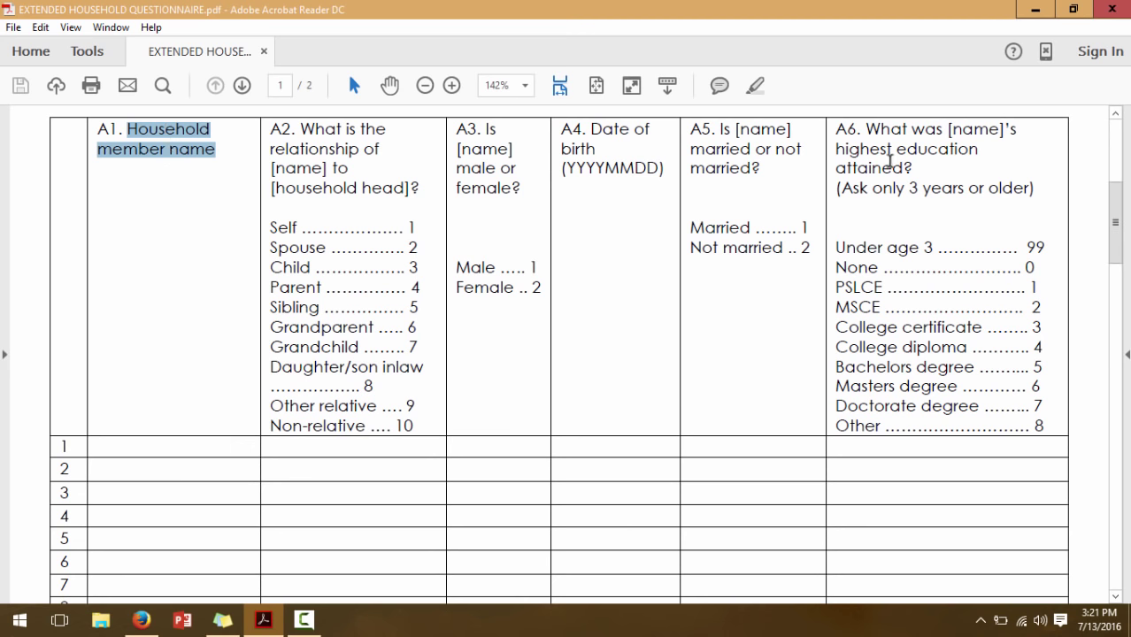
left_click(1036, 9)
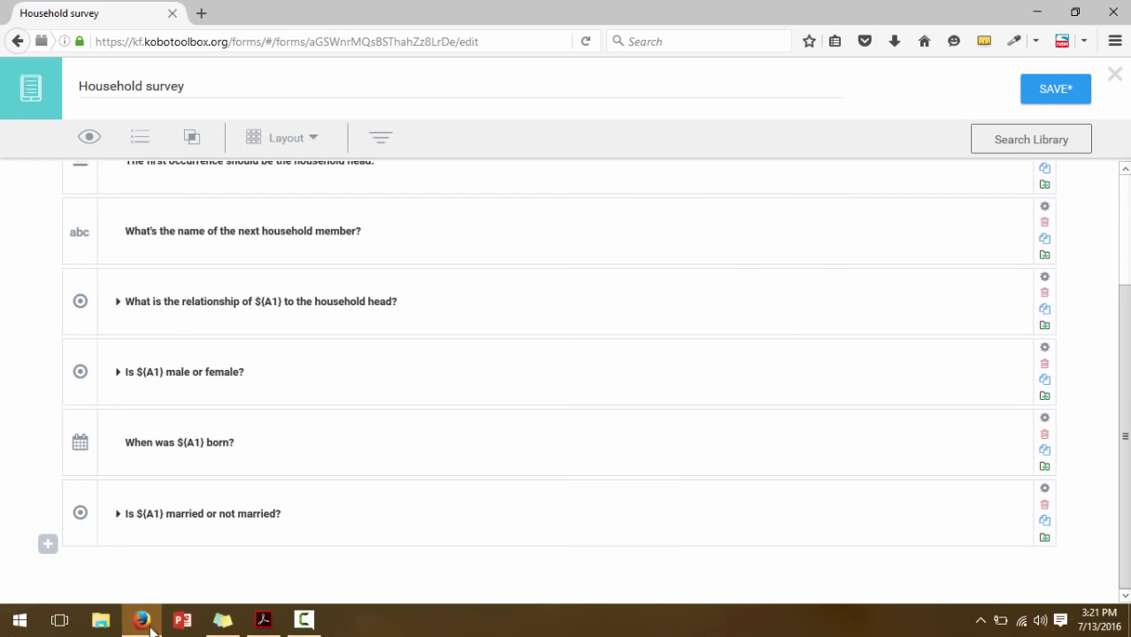
Add a new question worded 'What was ${A1}'s highest education attained?'
left_click(48, 544)
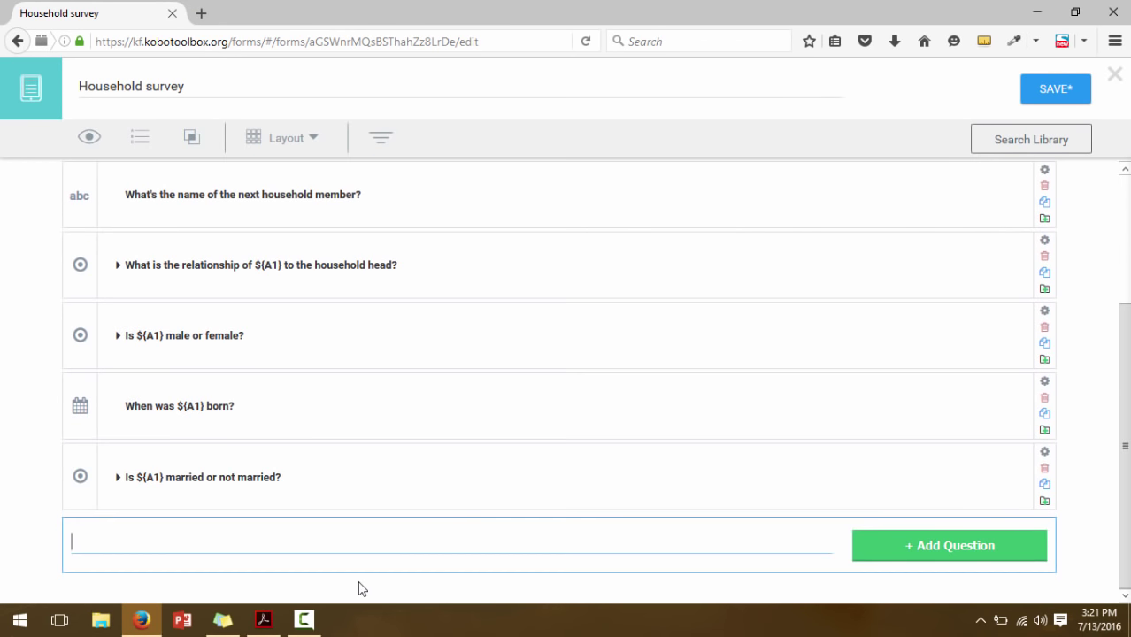
type("What ")
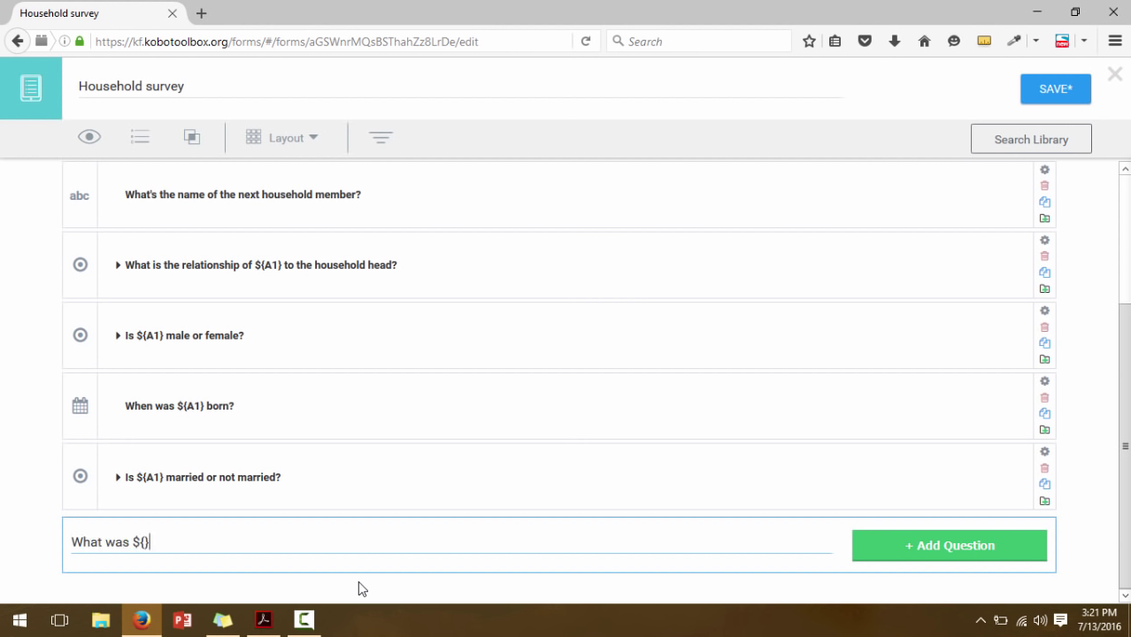
type("was ${A1}'s highest education")
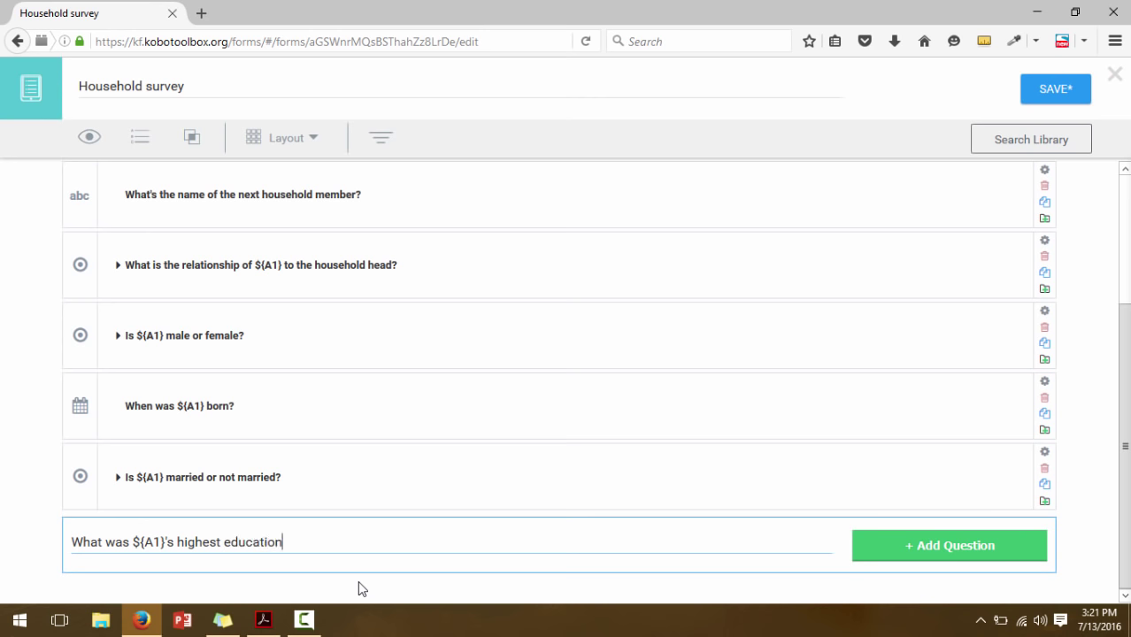
type(" attained?")
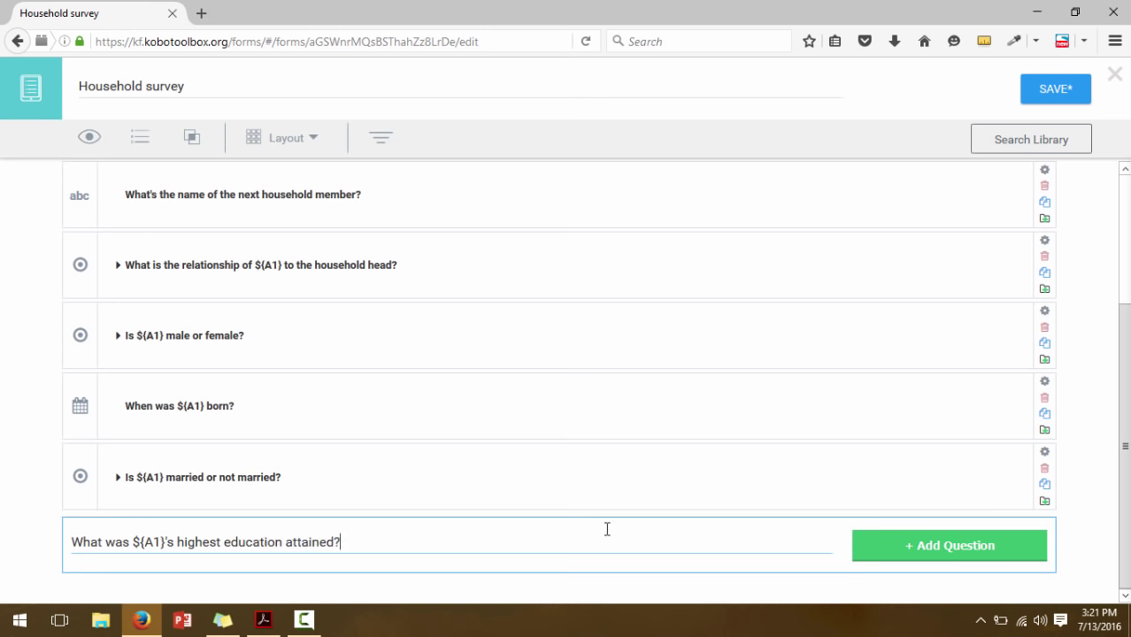
left_click(960, 553)
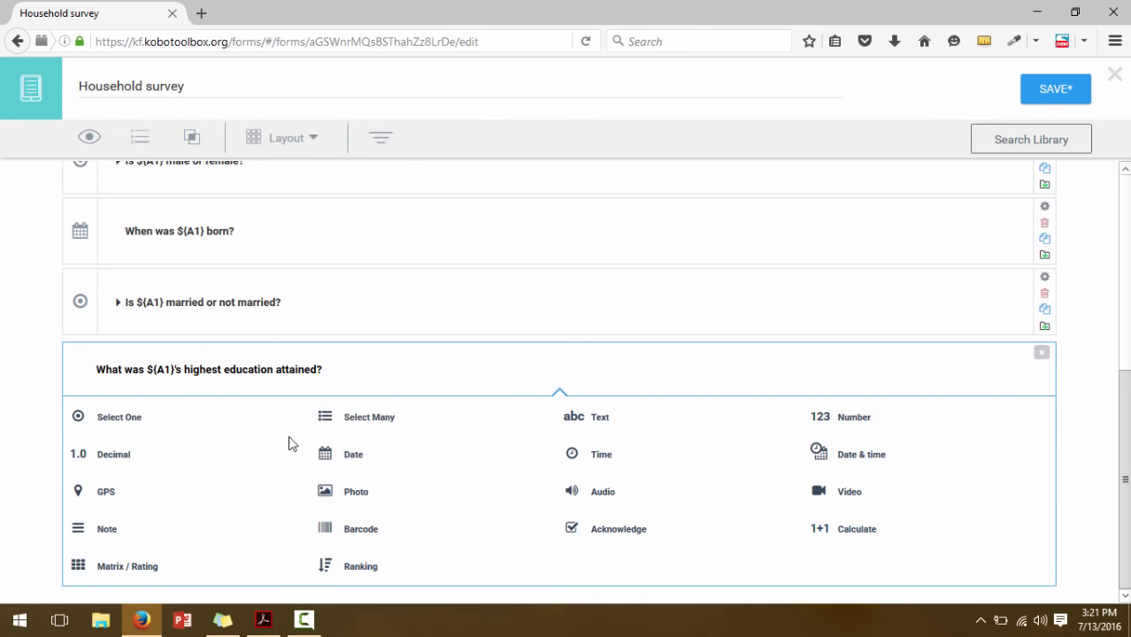
Review the A6 education answer list in the PDF, then make the education question Select One
left_click(263, 620)
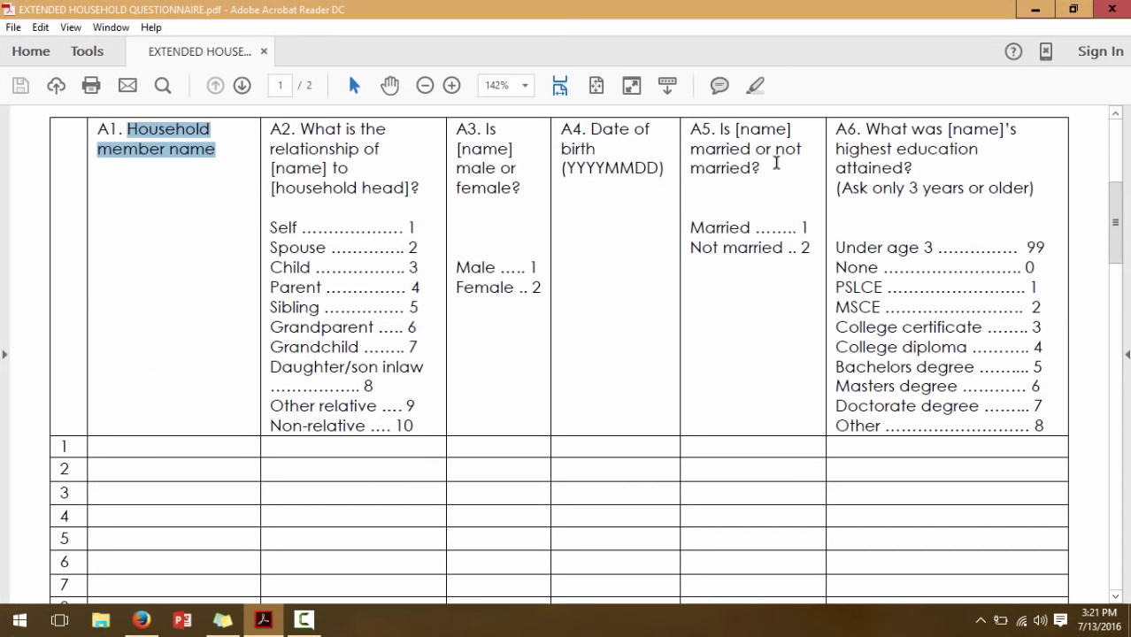
left_click_drag(855, 128, 972, 235)
left_click(977, 227)
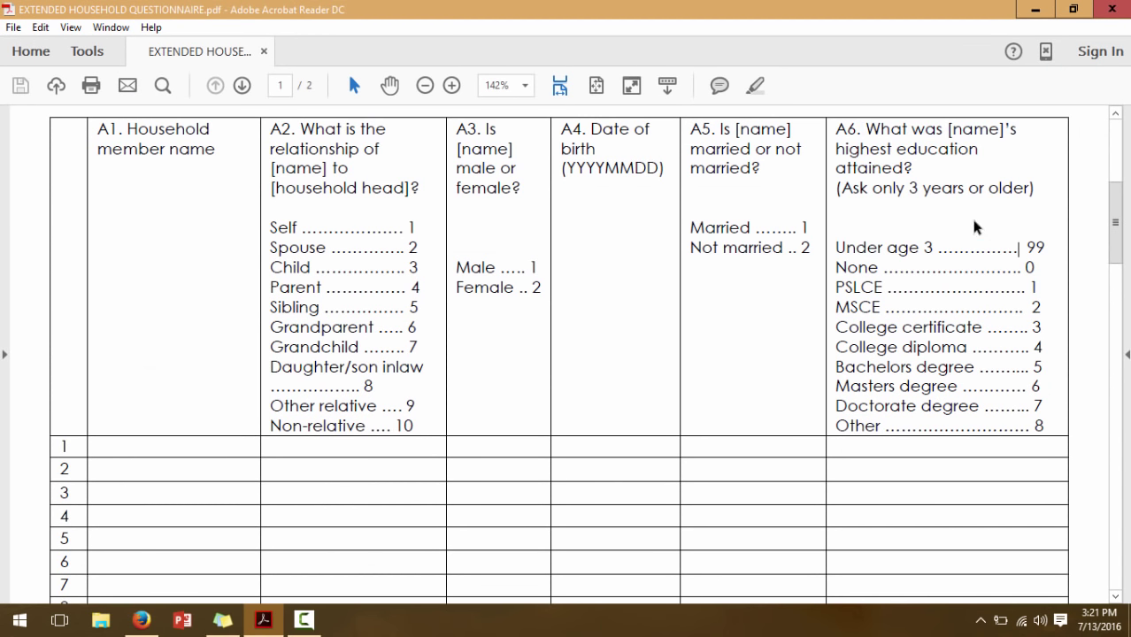
left_click_drag(834, 247, 1053, 431)
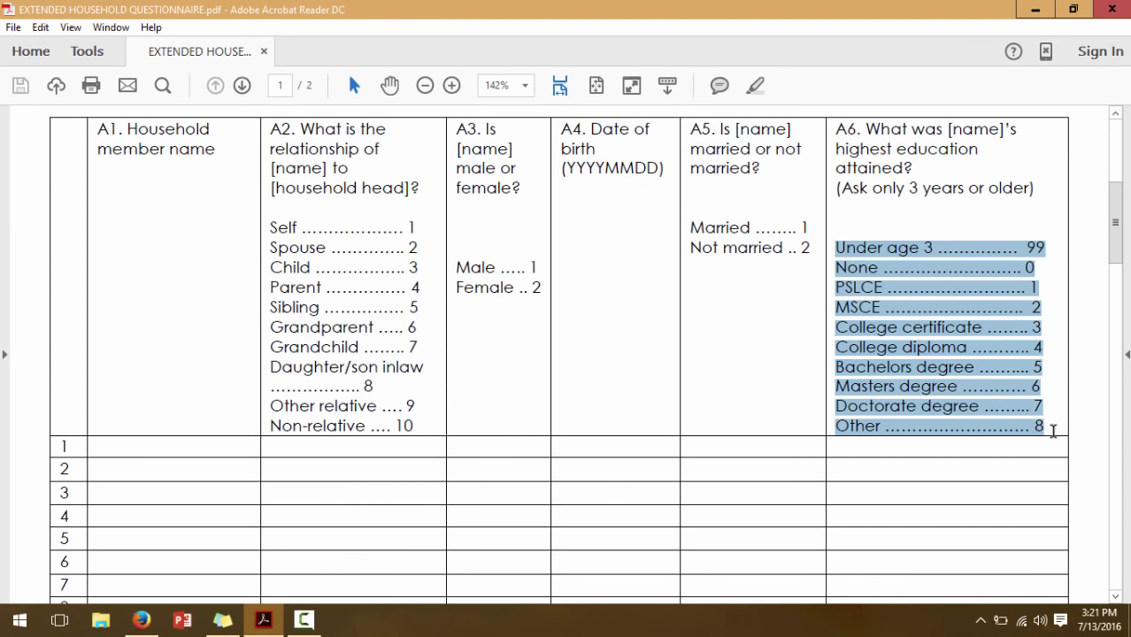
left_click(1042, 328)
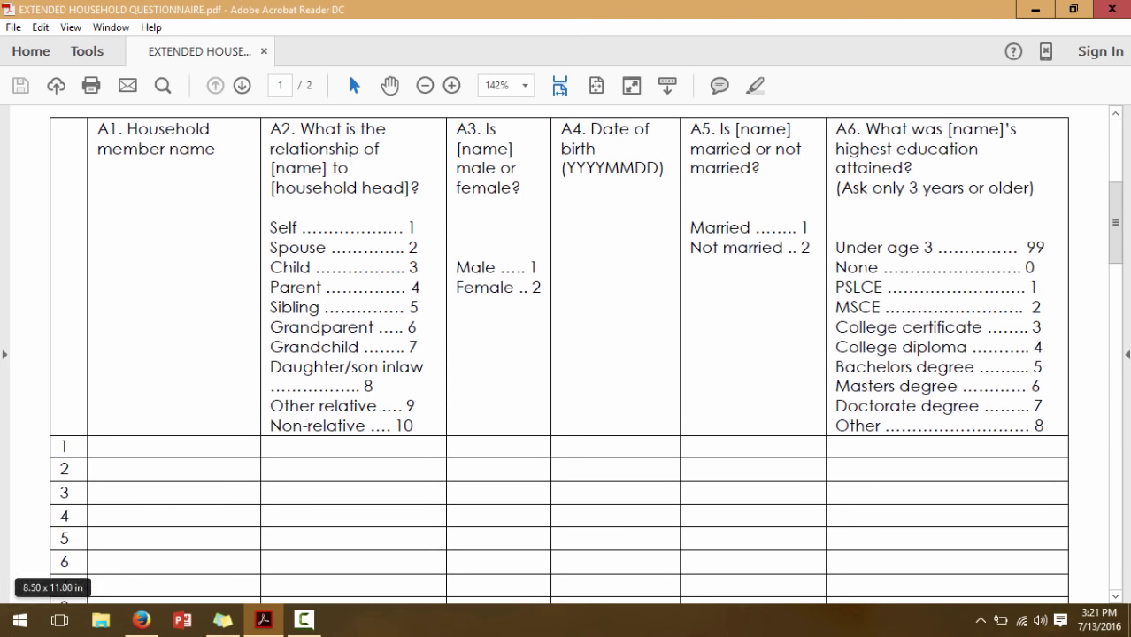
left_click(141, 620)
left_click(114, 414)
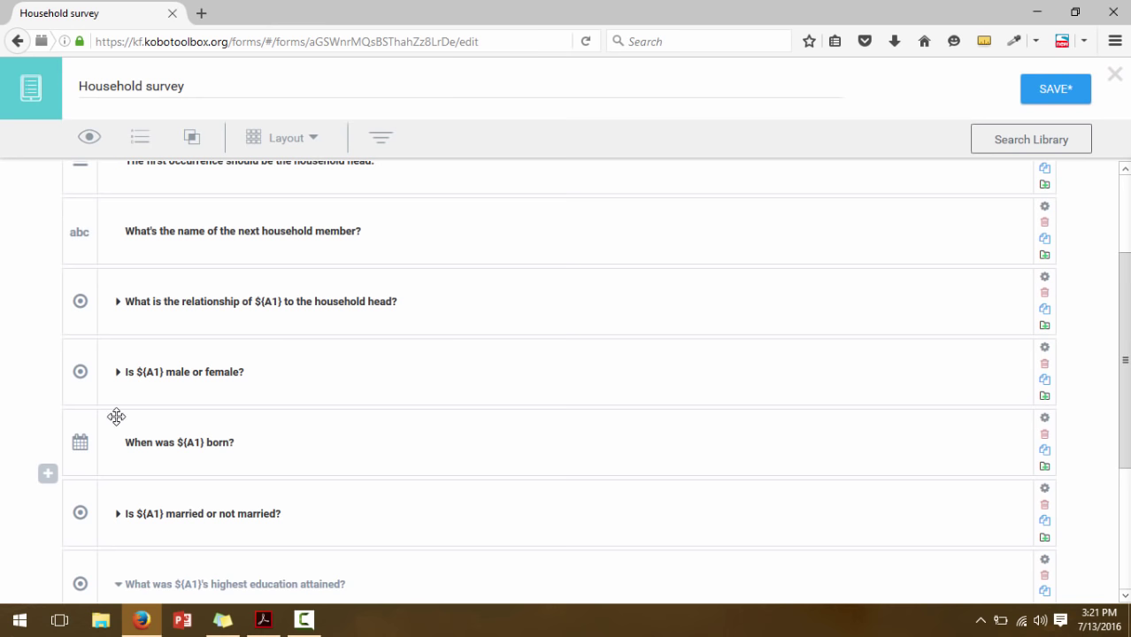
Label the first two education options Under age 3 and None
scroll(376, 546, "down", 3)
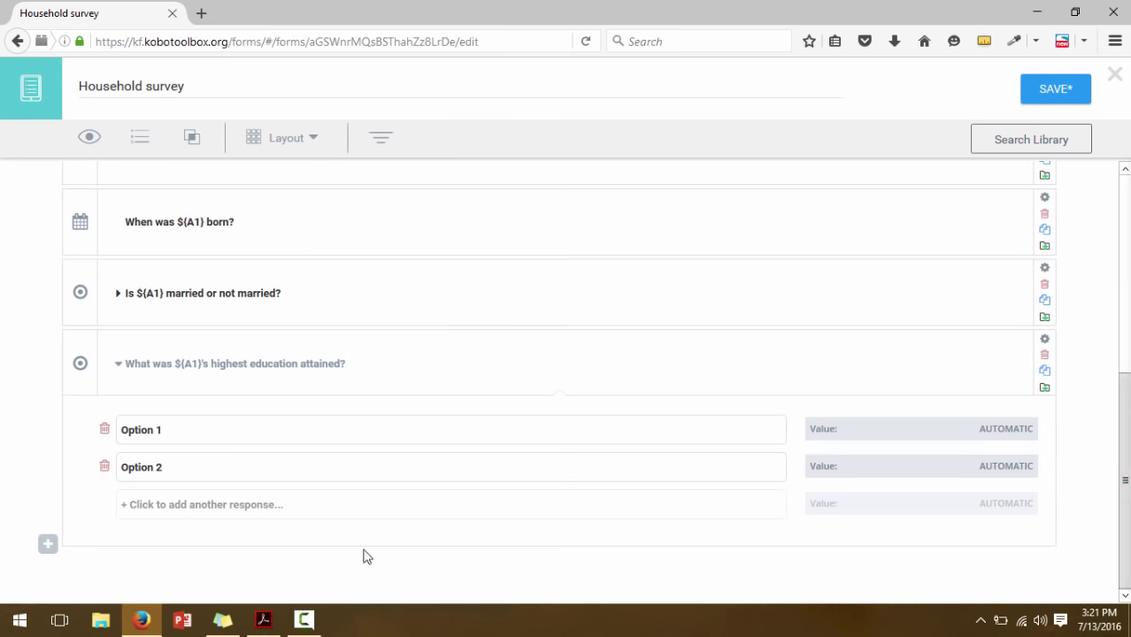
left_click(275, 625)
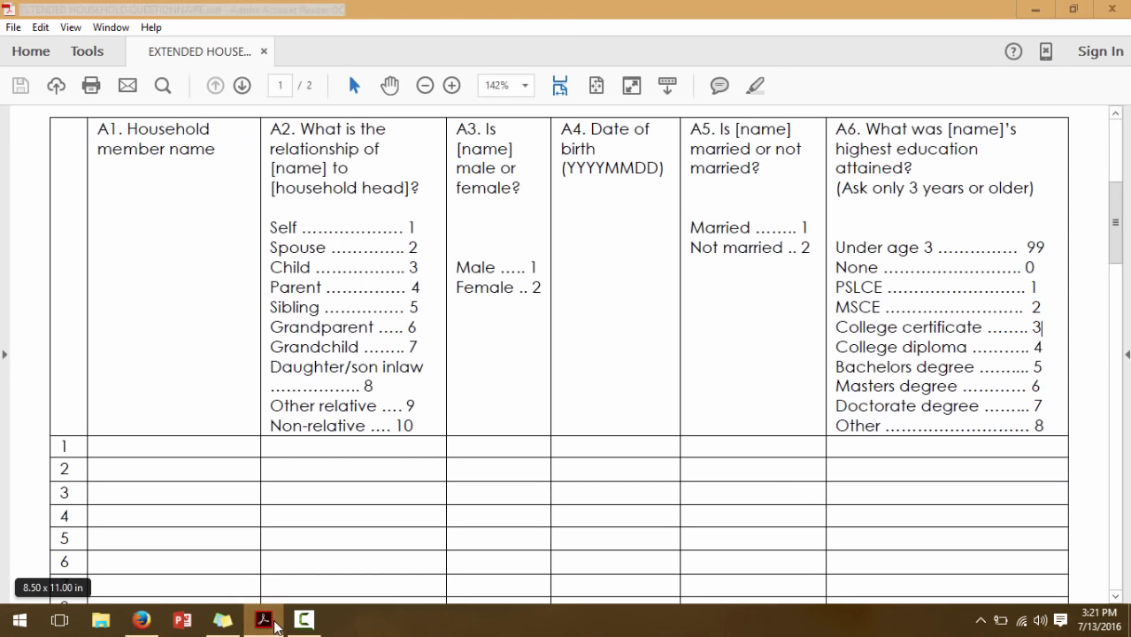
left_click(141, 620)
left_click(160, 431)
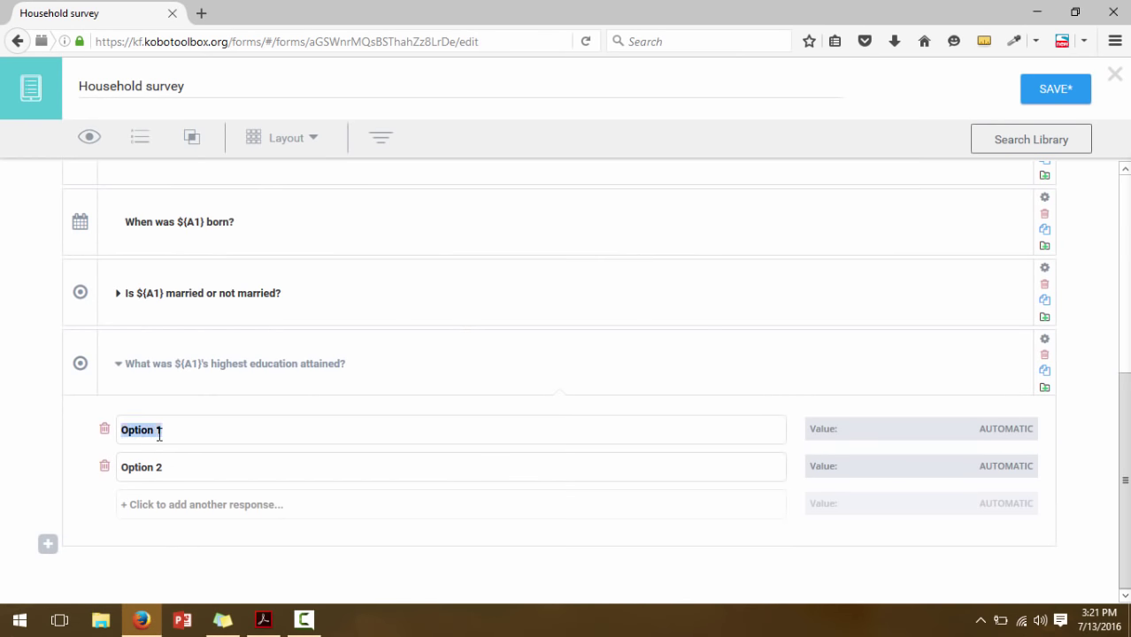
type("Under age 3")
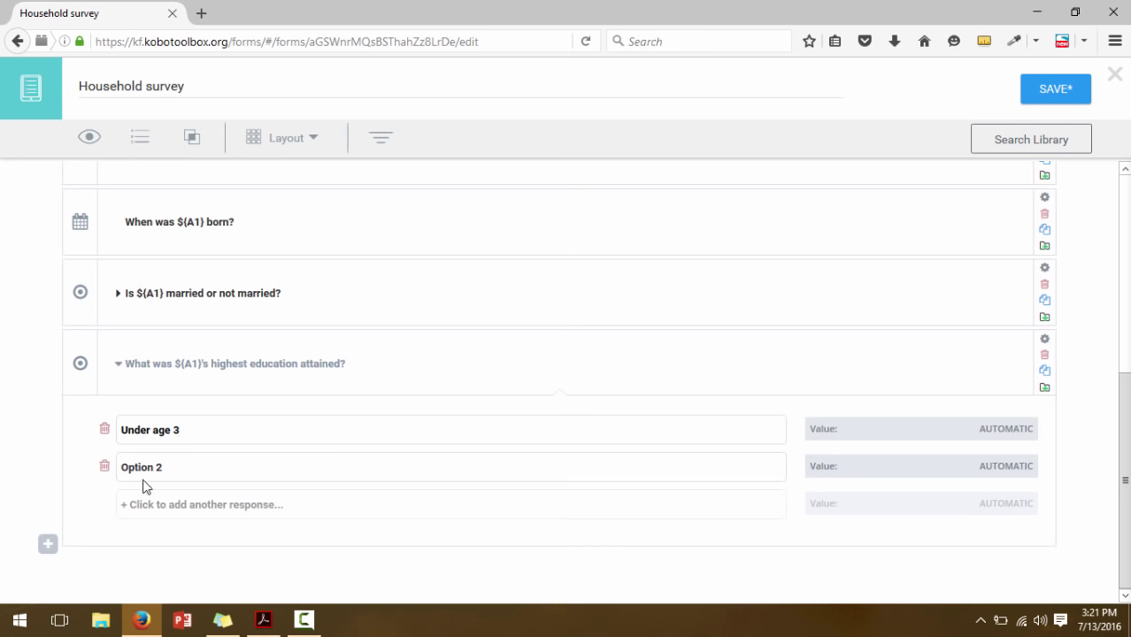
left_click(140, 467)
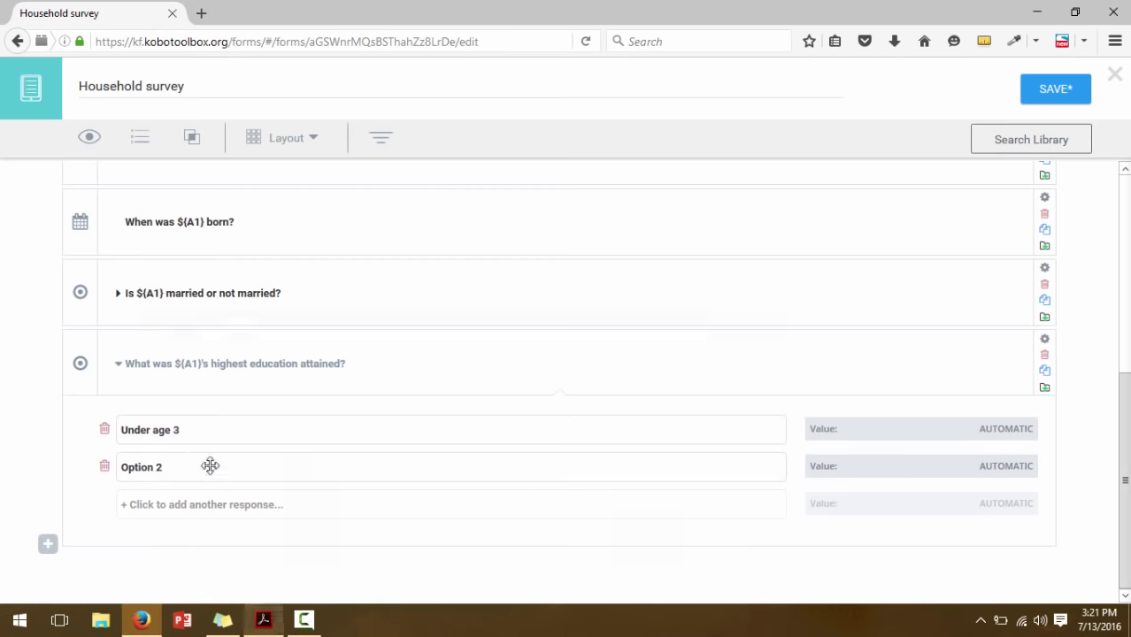
left_click(158, 466)
left_click(158, 466)
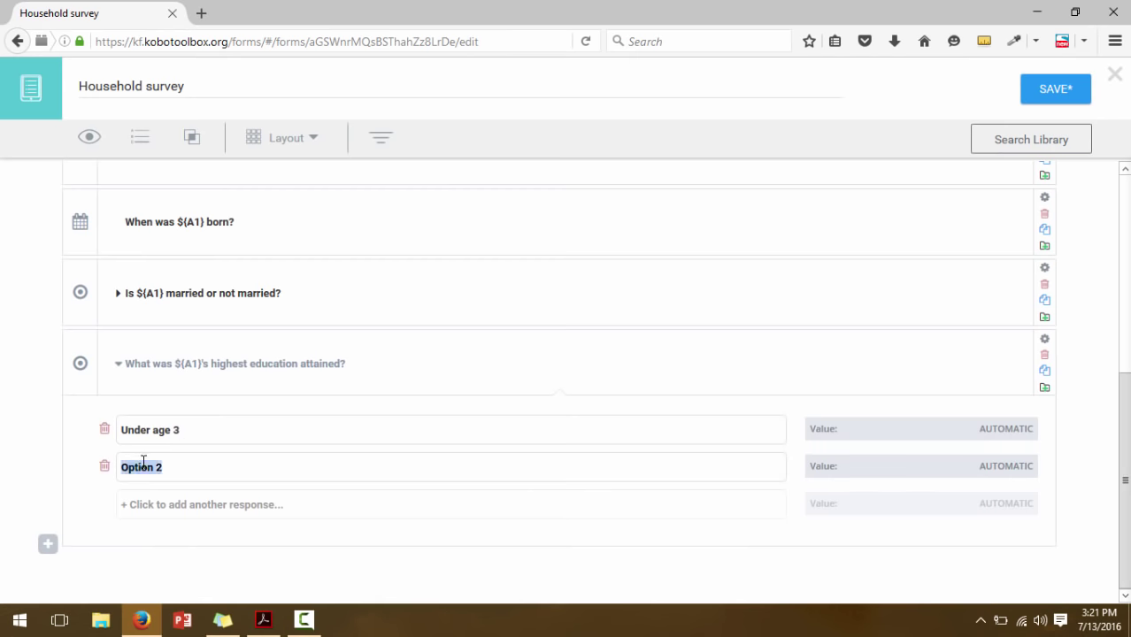
type("None")
Add education options PSLCE, MSCE and College certificate
left_click(153, 505)
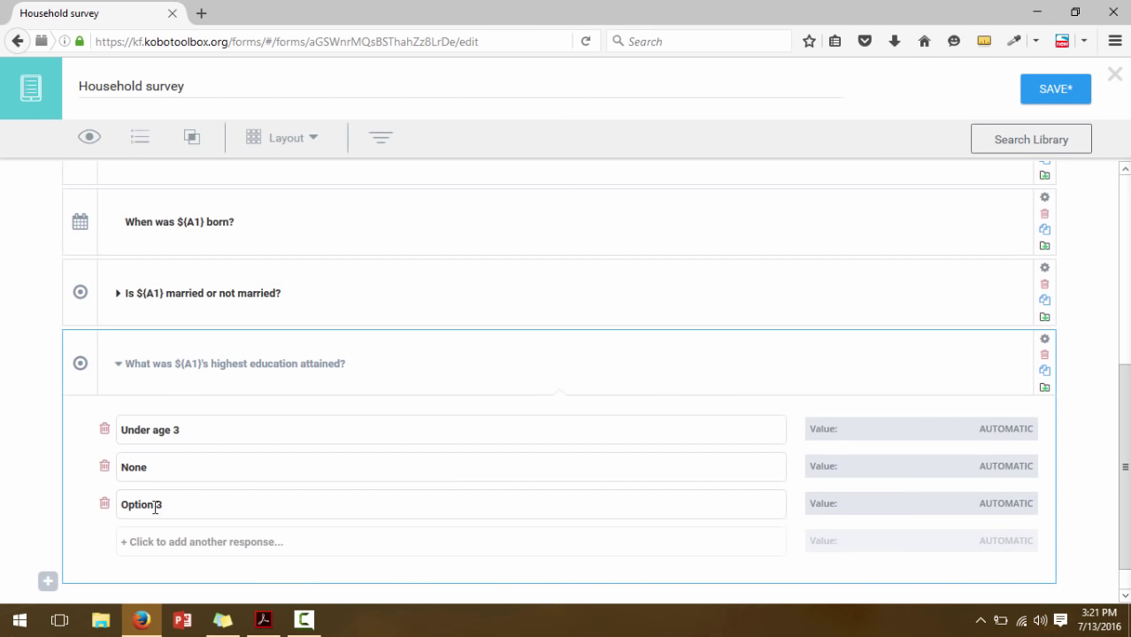
left_click(262, 621)
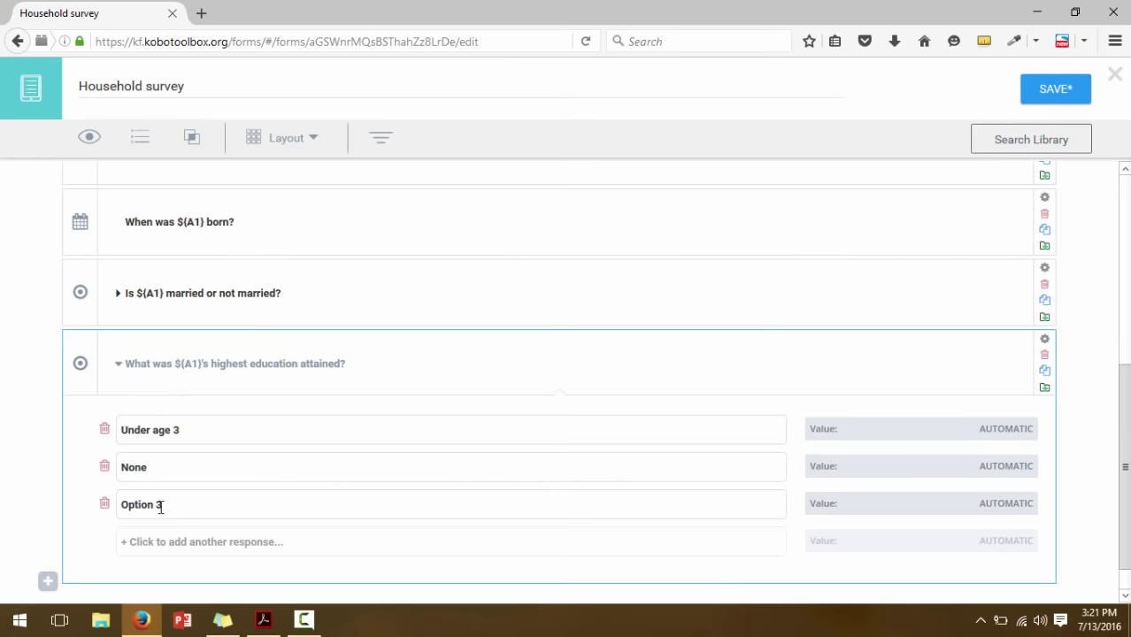
double_click(149, 505)
triple_click(149, 504)
type("PSLCE")
left_click(153, 550)
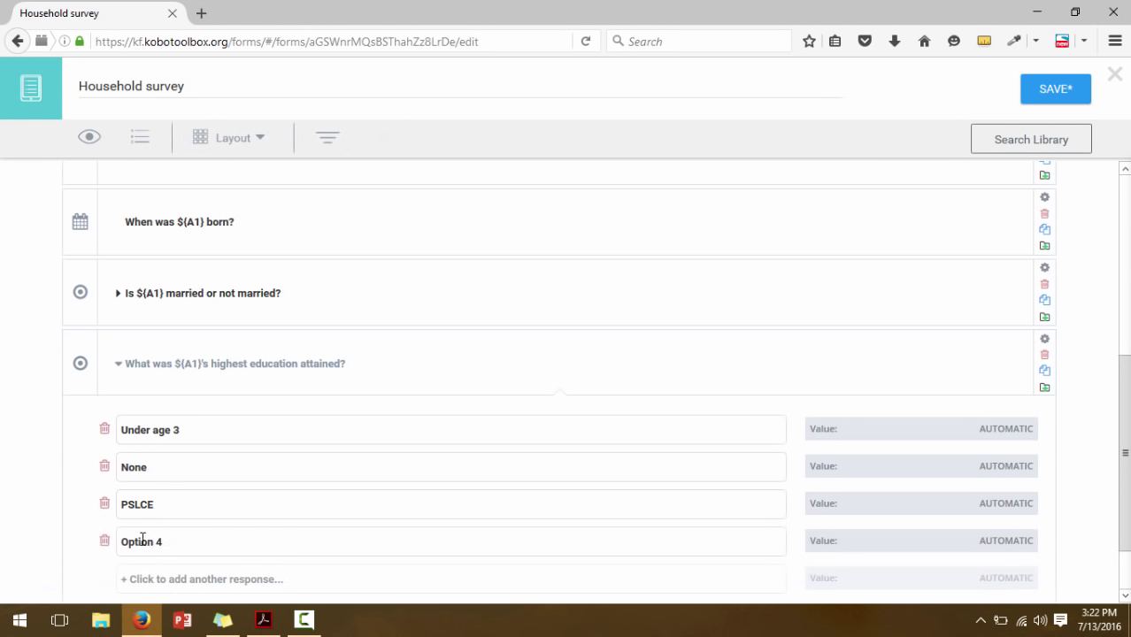
triple_click(140, 539)
type("MSCE")
scroll(1071, 512, "down", 1)
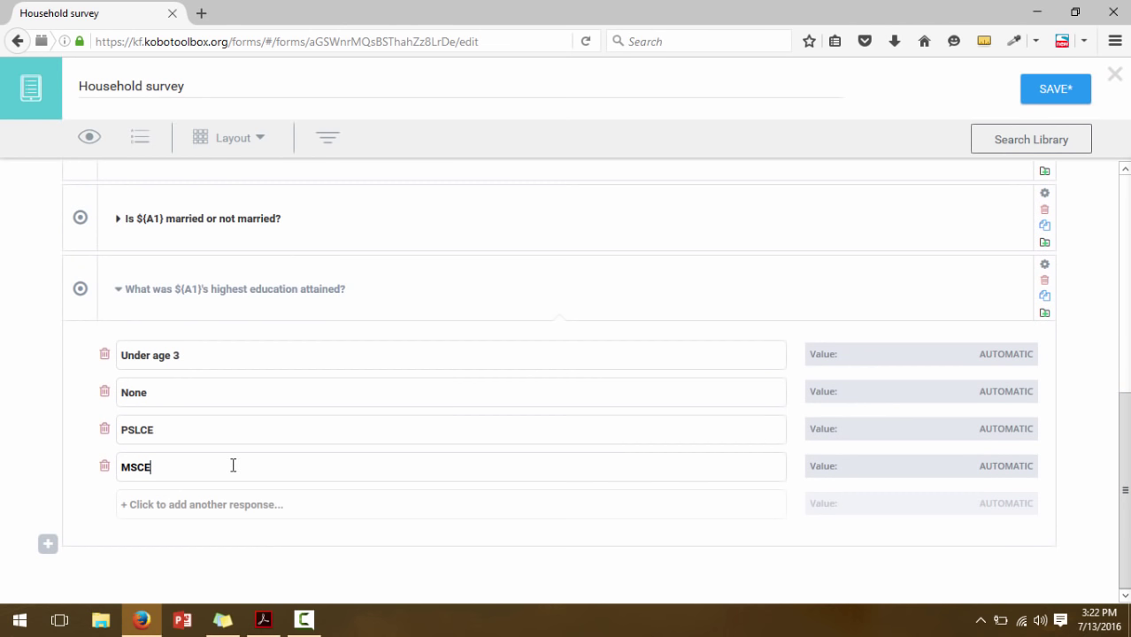
left_click(210, 505)
double_click(148, 502)
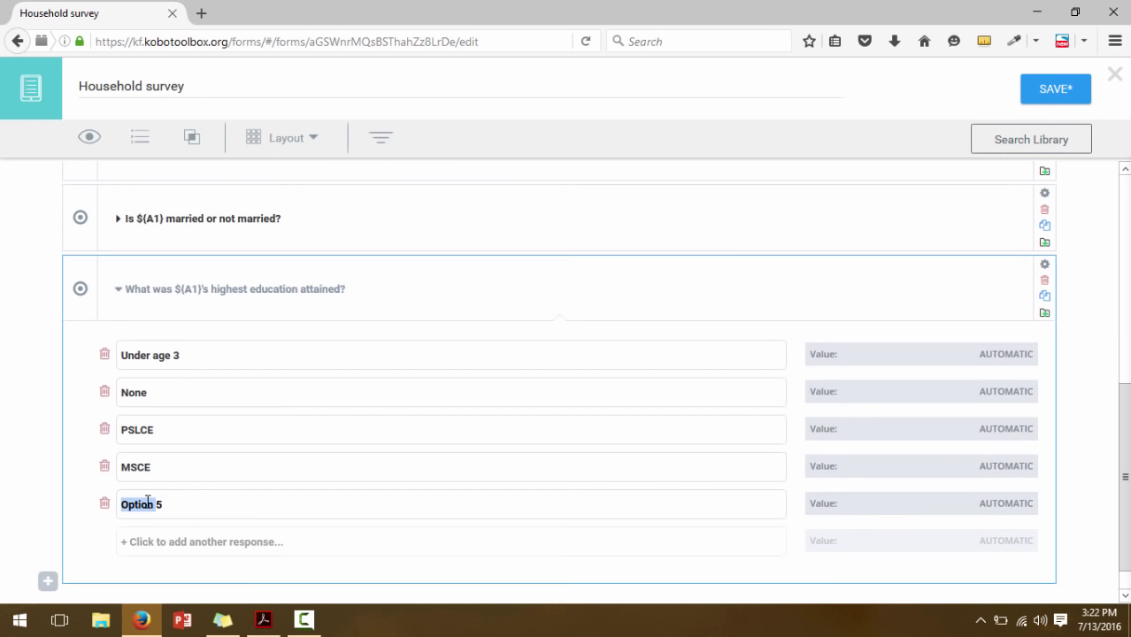
triple_click(148, 501)
type("College certificate")
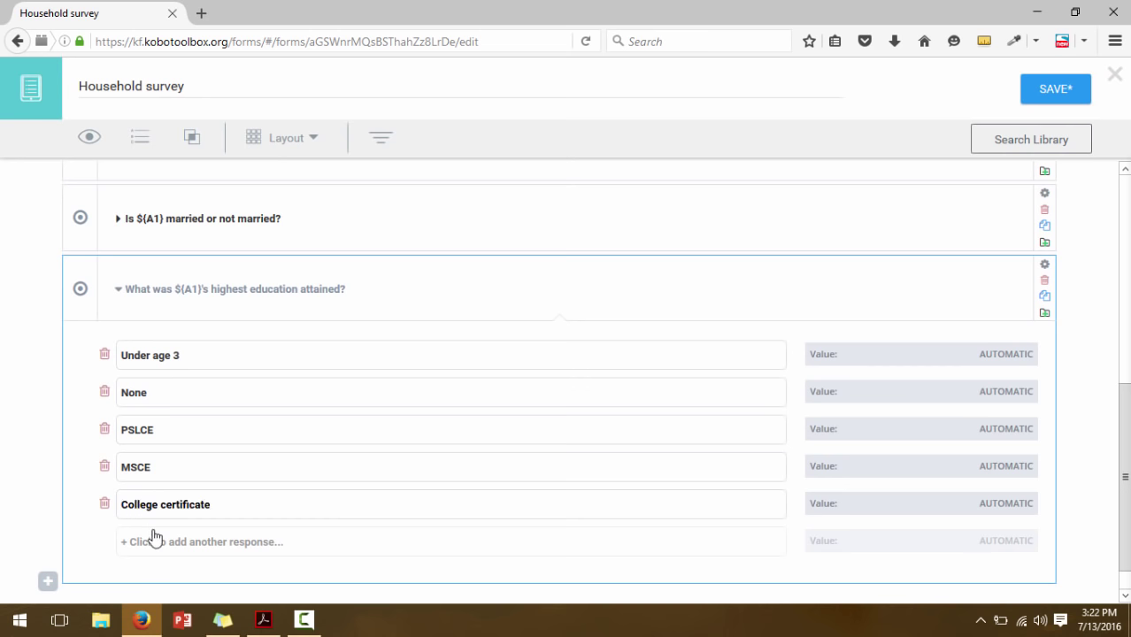
Add education options College diploma, Bachelors degree and Masters degree
left_click(152, 542)
triple_click(139, 544)
type("C")
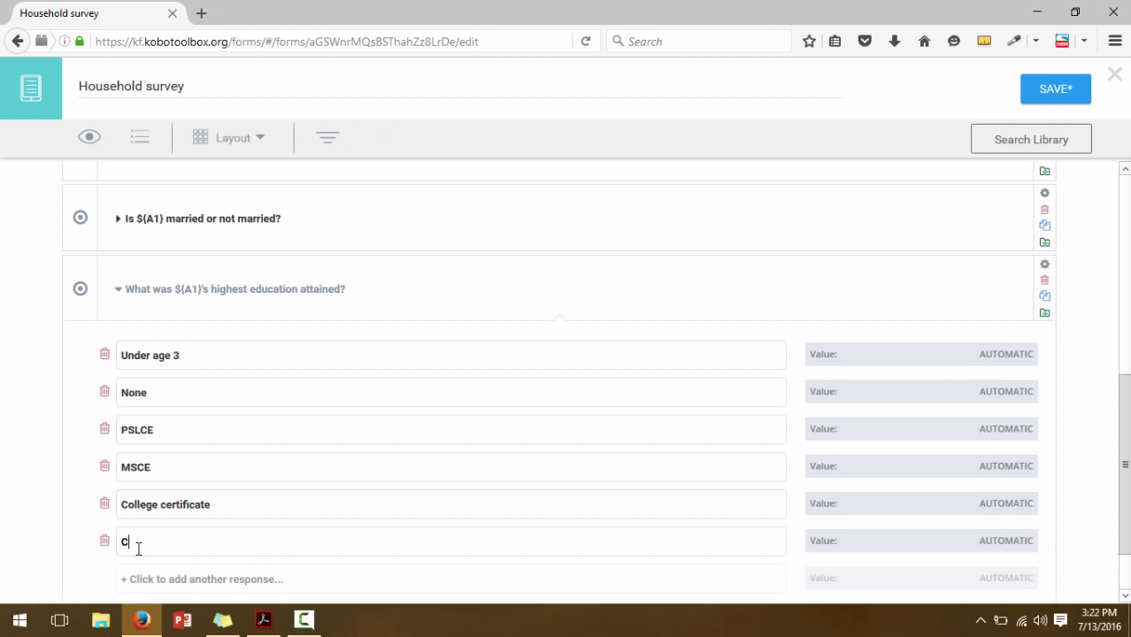
type("ollege diploma")
left_click(144, 581)
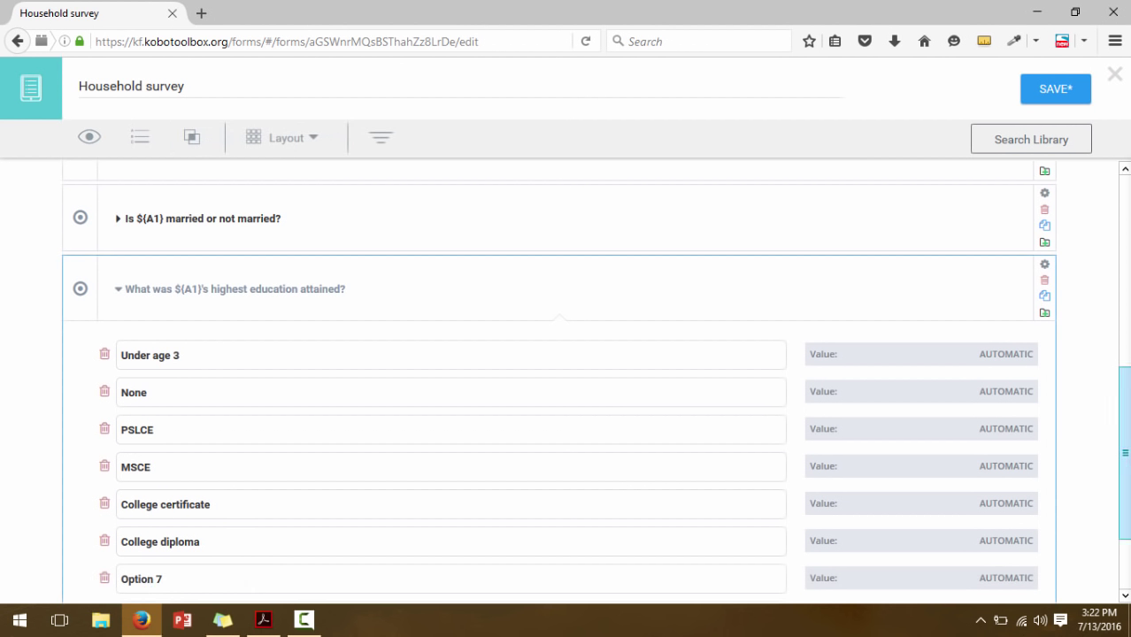
scroll(278, 353, "down", 2)
left_click(151, 467)
triple_click(151, 462)
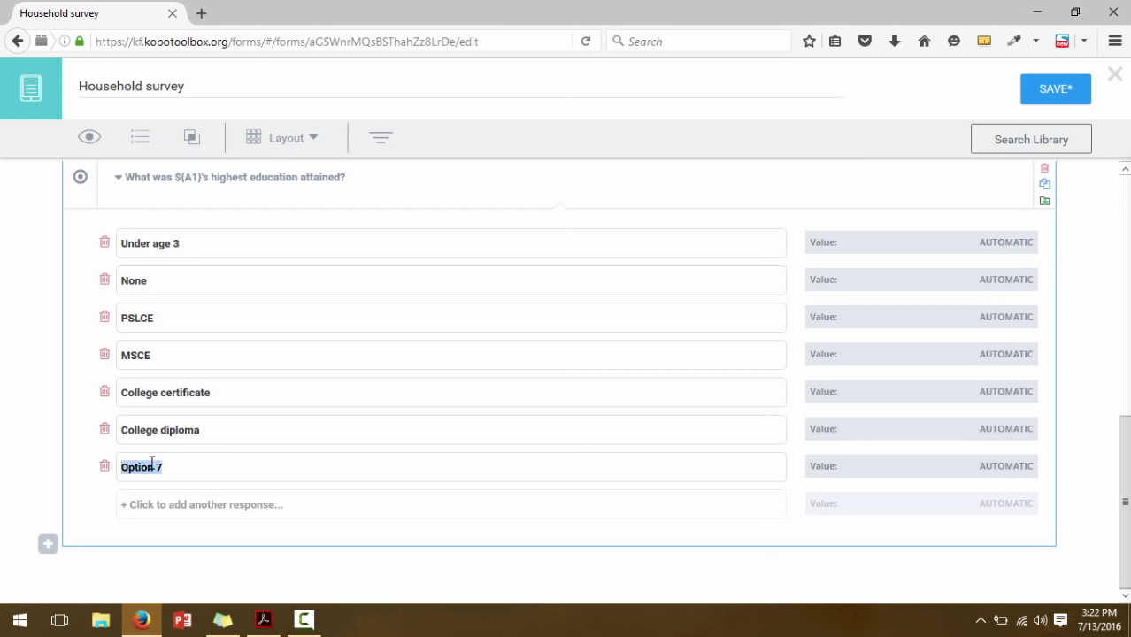
type("Bachelors degree")
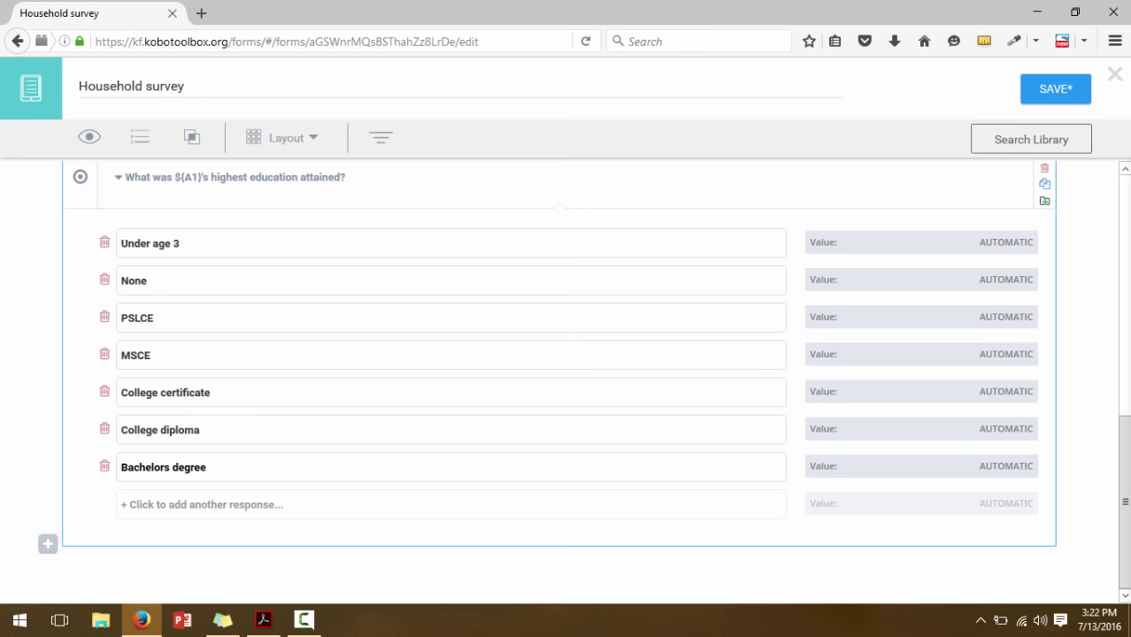
left_click(262, 622)
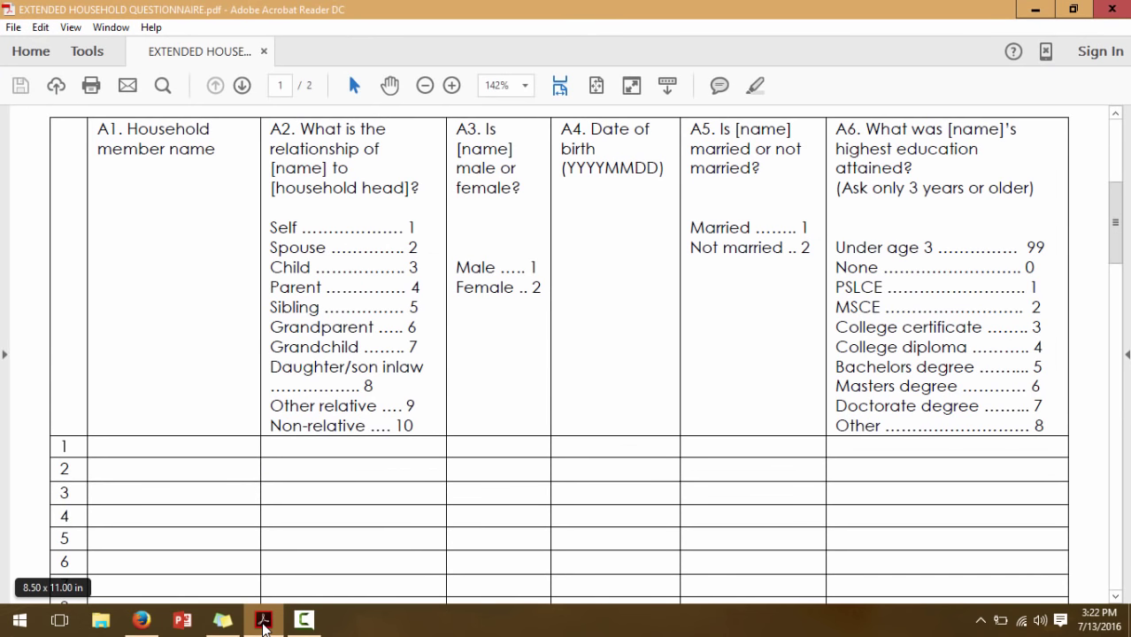
left_click(141, 620)
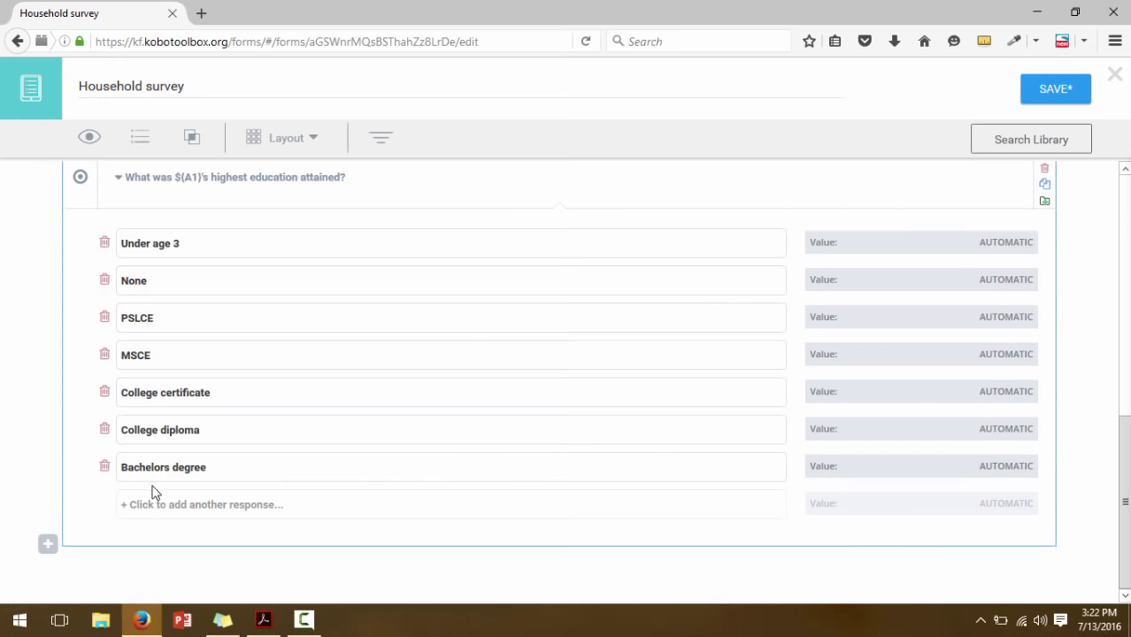
left_click(155, 505)
double_click(143, 505)
type("Mas")
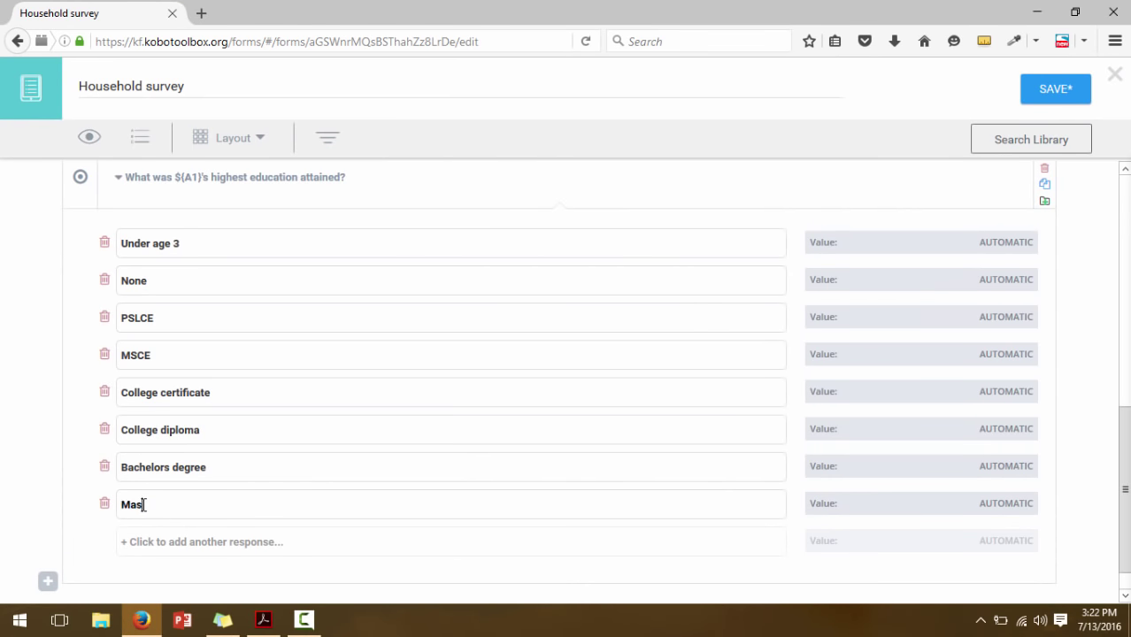
type("ters degree")
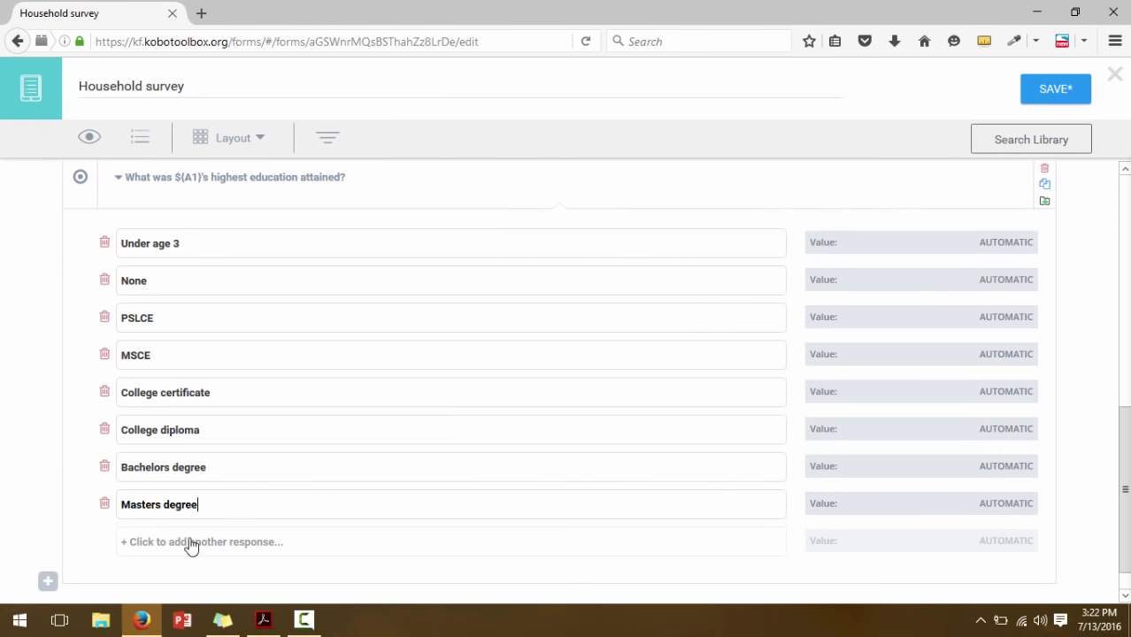
Add the final education options Doctorate degree and Other
left_click(264, 624)
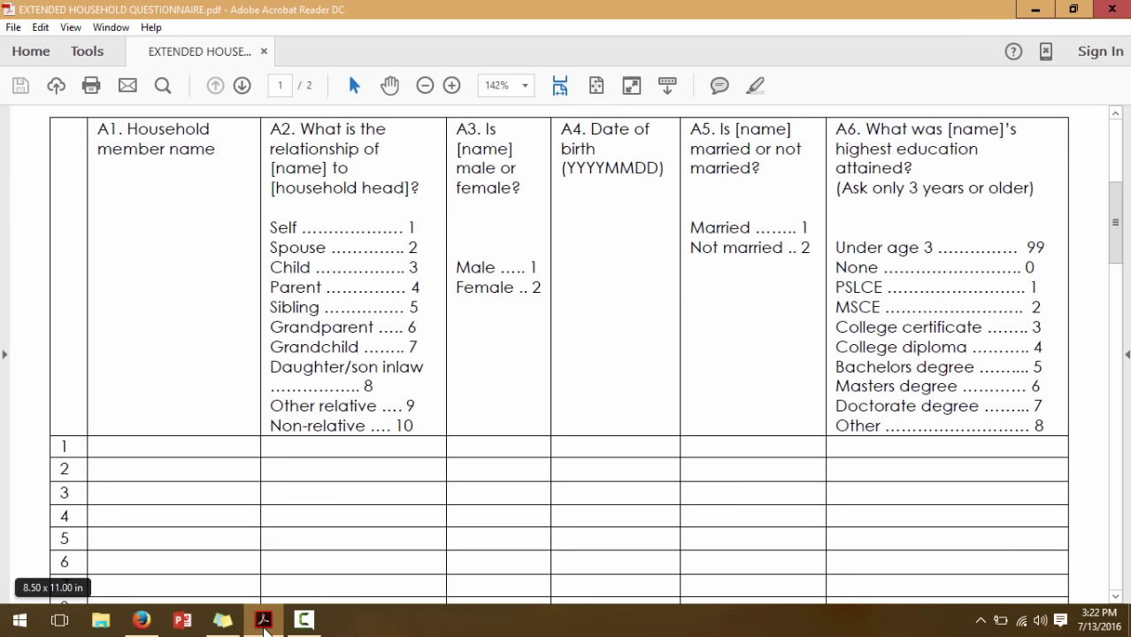
left_click(264, 625)
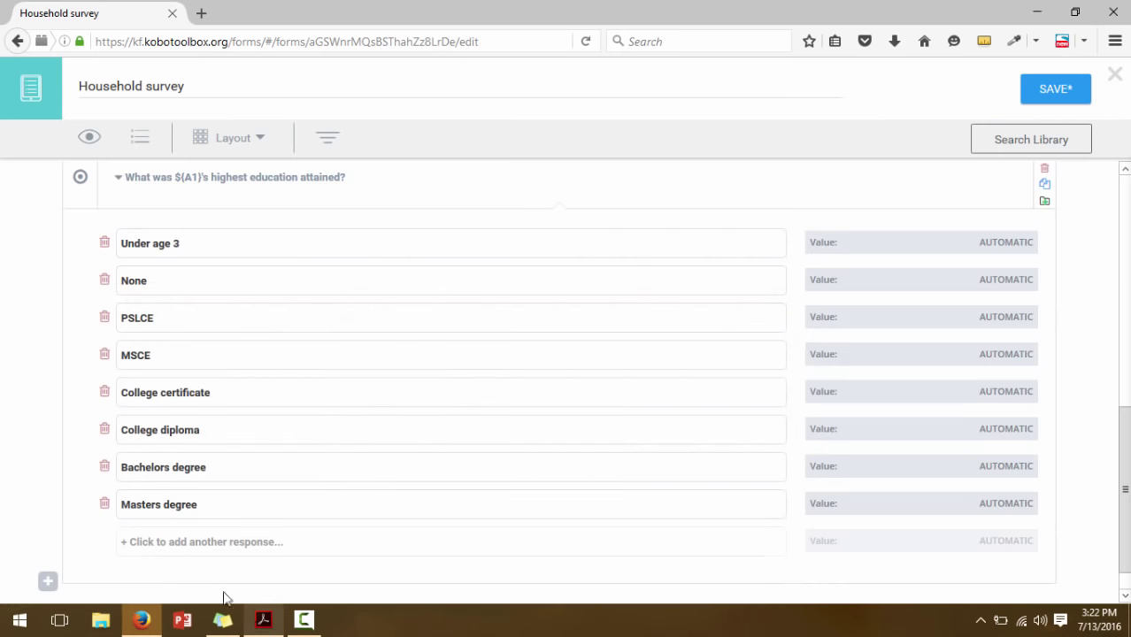
left_click(150, 543)
left_click(134, 541)
type("Do")
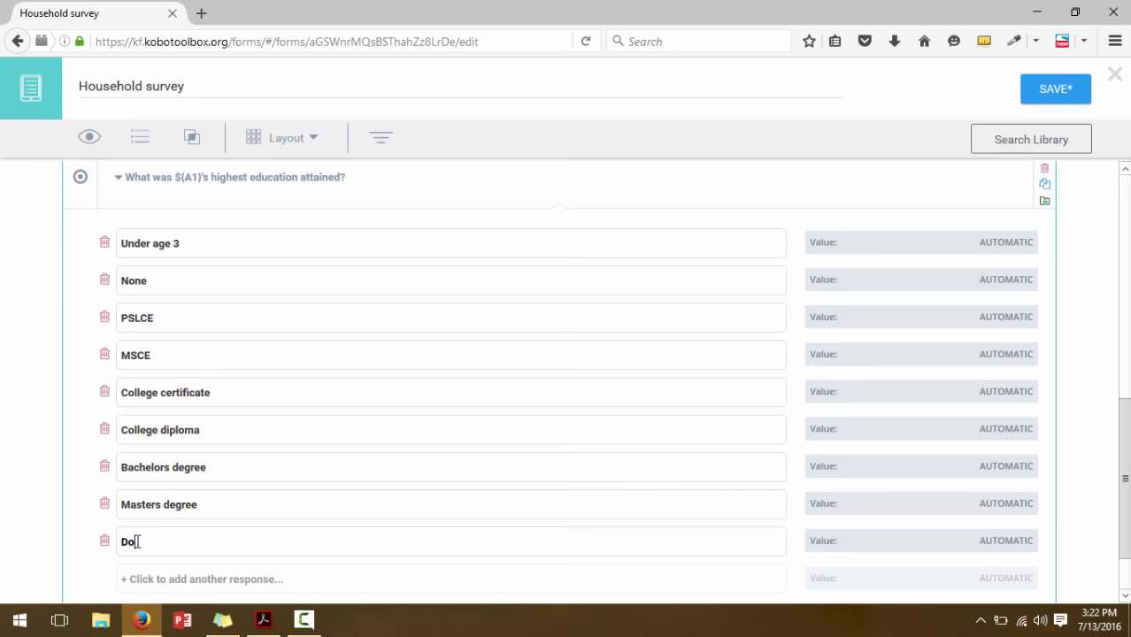
type("ctorate degree")
left_click(145, 582)
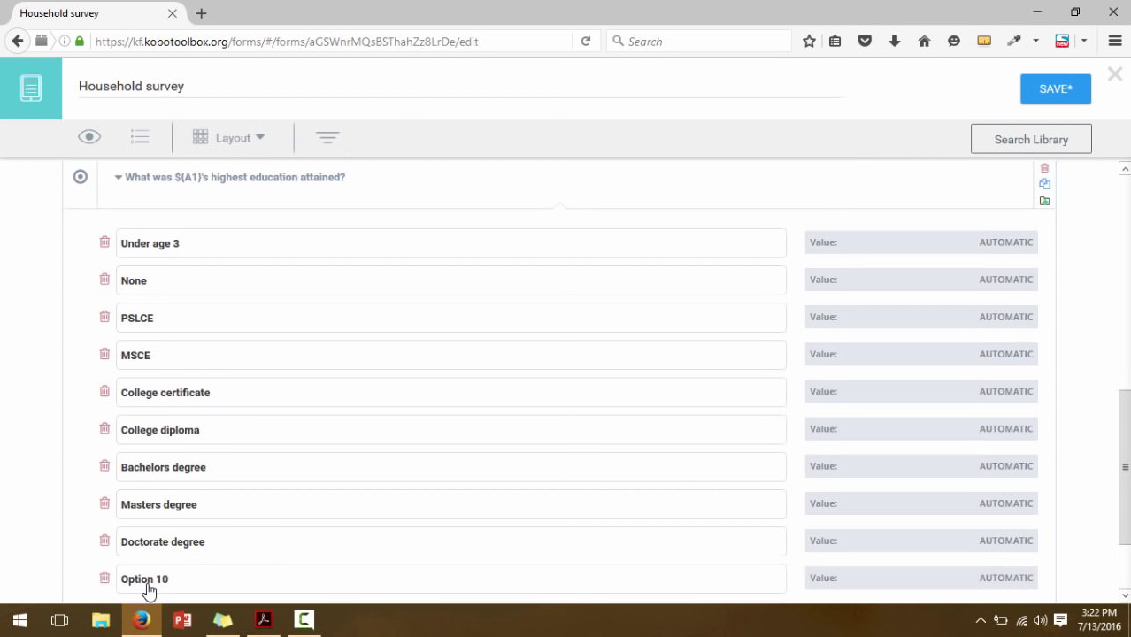
left_click(143, 577)
type("Other")
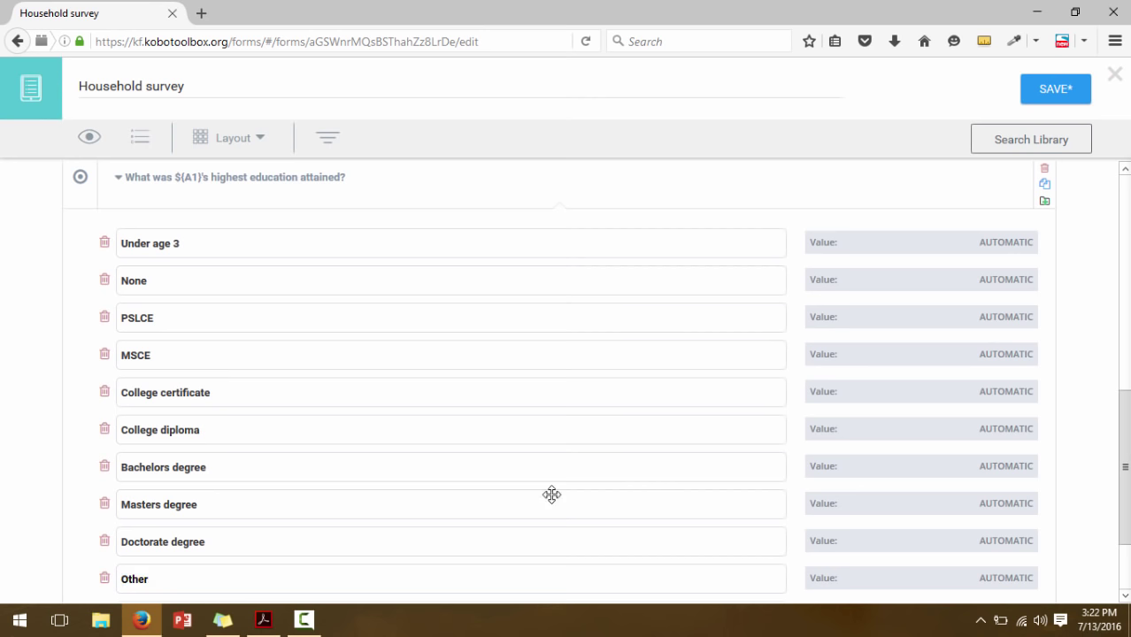
left_click(1010, 244)
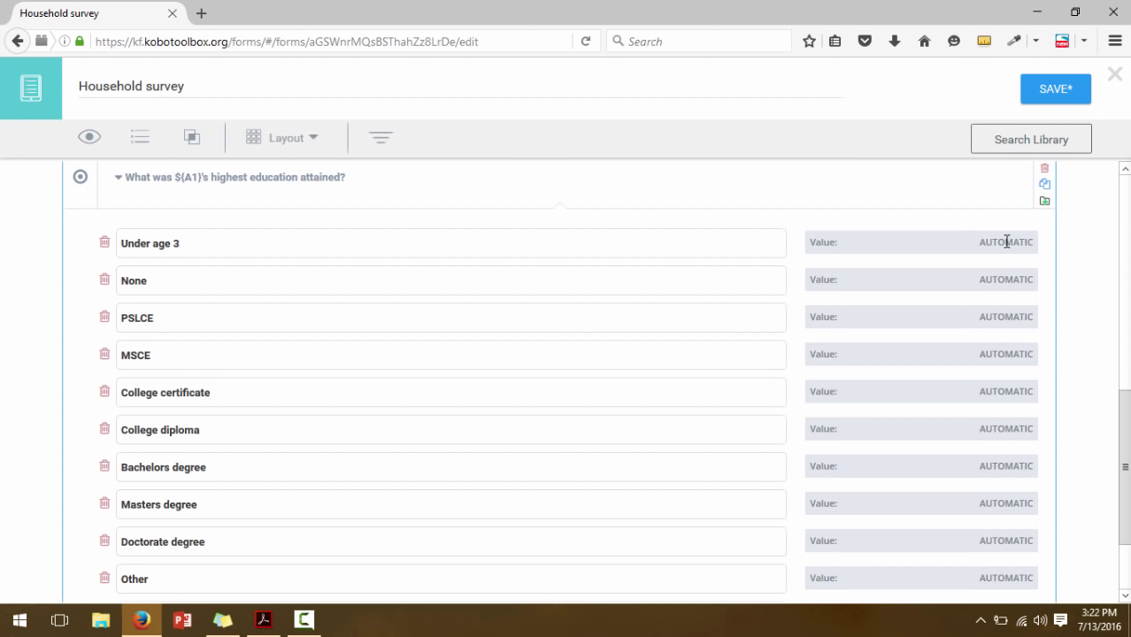
Enter provisional codes 2 through 7 for the None through Bachelors degree choices
left_click(1007, 242)
left_click(1011, 278)
type("2")
left_click(1018, 315)
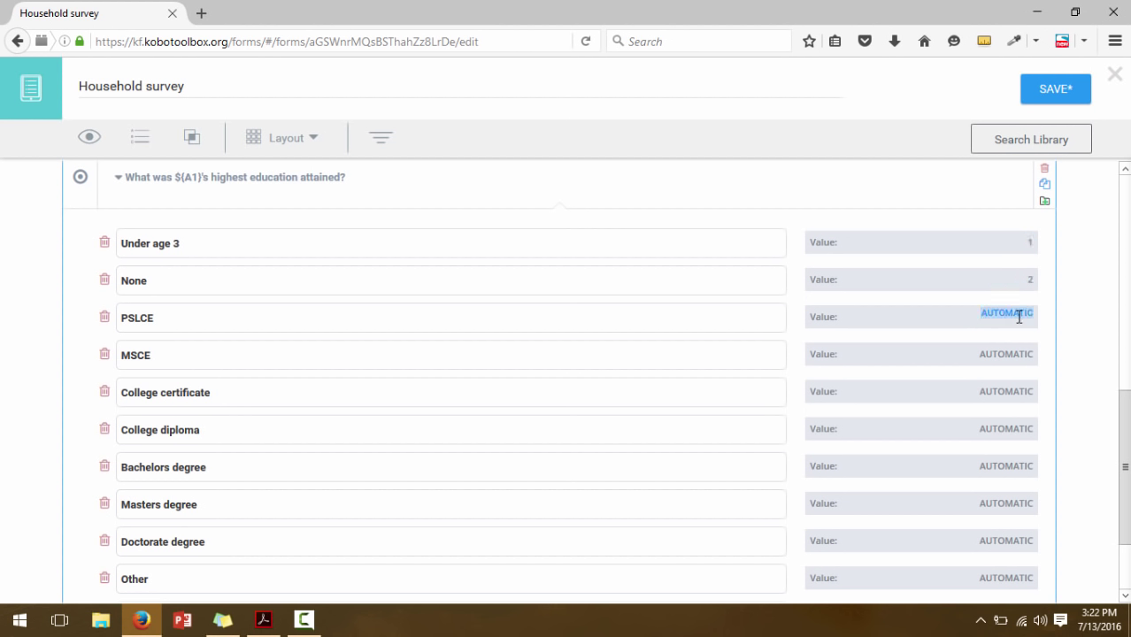
type("3")
left_click(1018, 353)
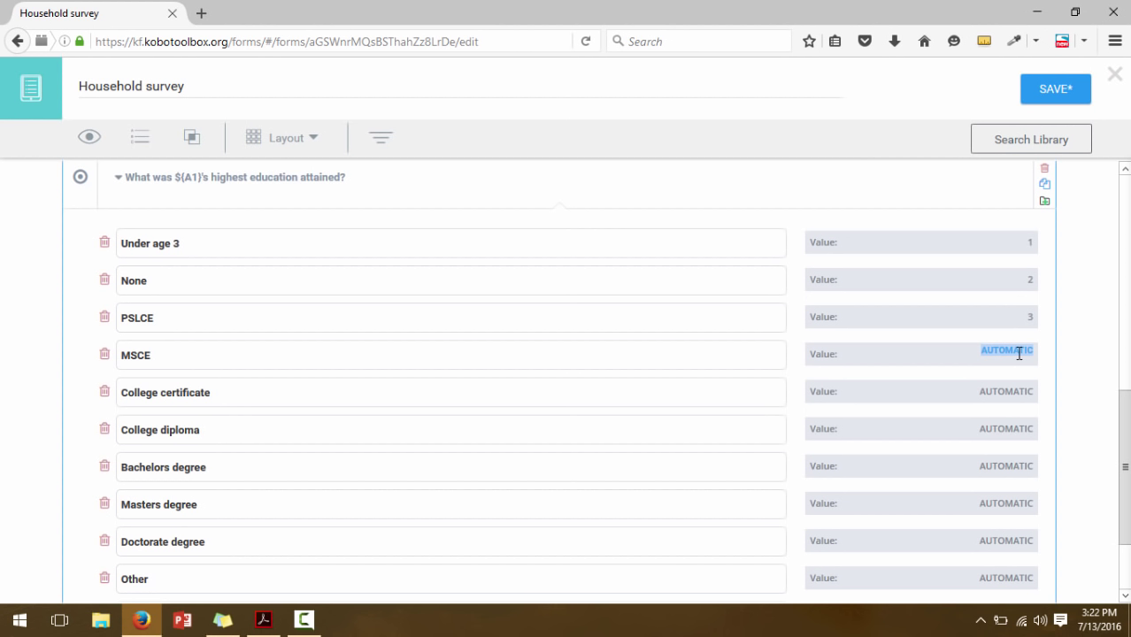
type("4")
left_click(1018, 391)
type("5")
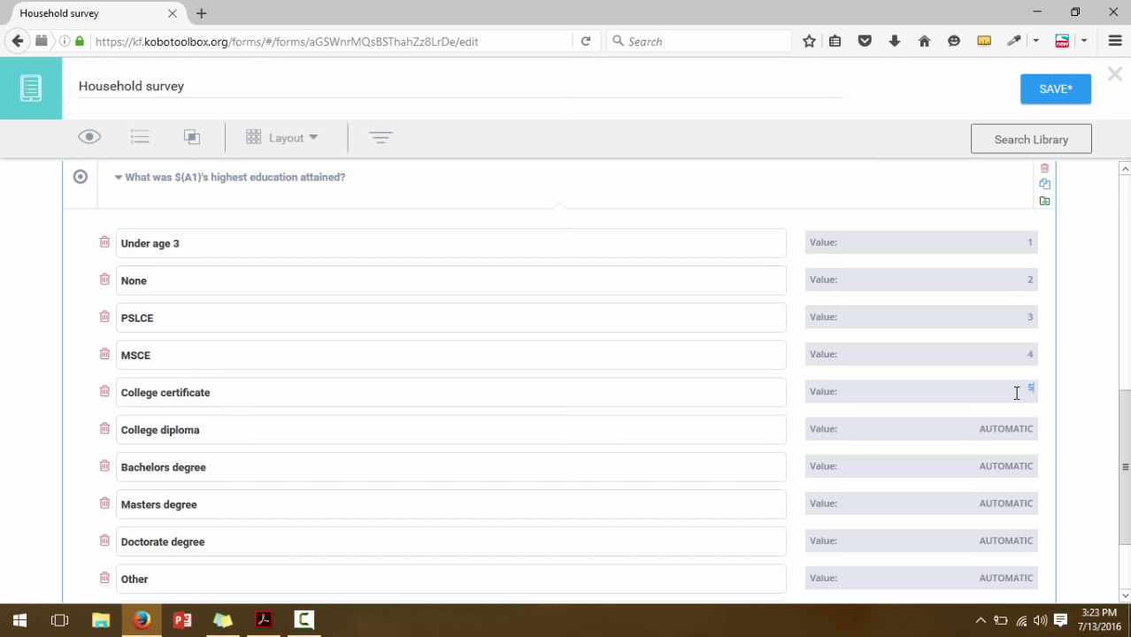
left_click(1017, 429)
type("6")
left_click(1015, 466)
type("7")
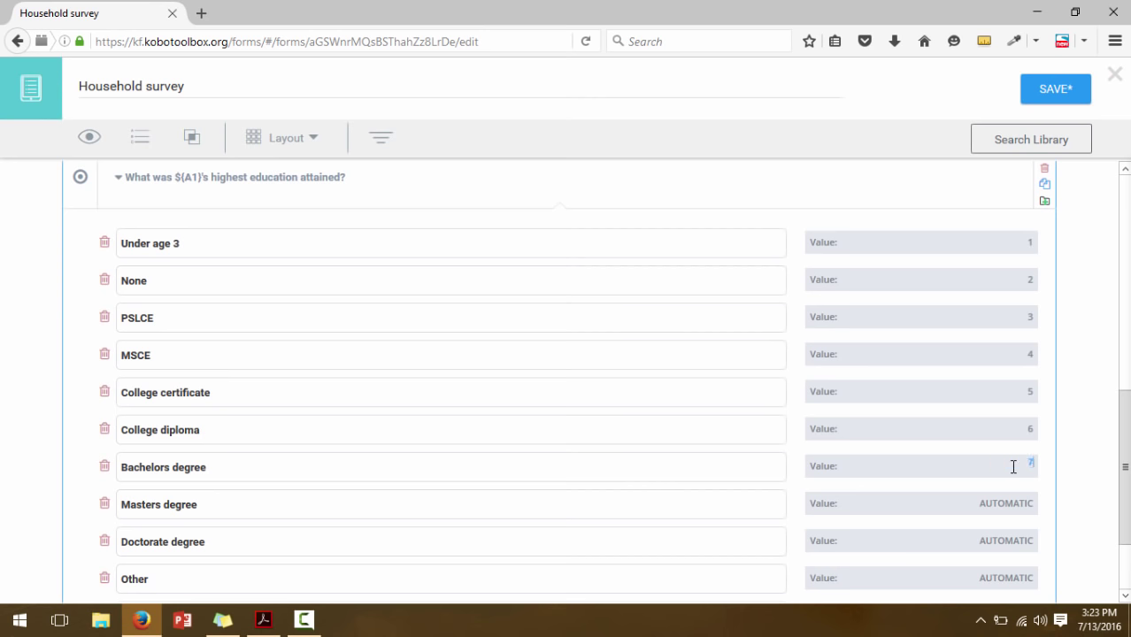
Check the PDF codes and recode PSLCE to 1 and College diploma to 4
left_click(258, 623)
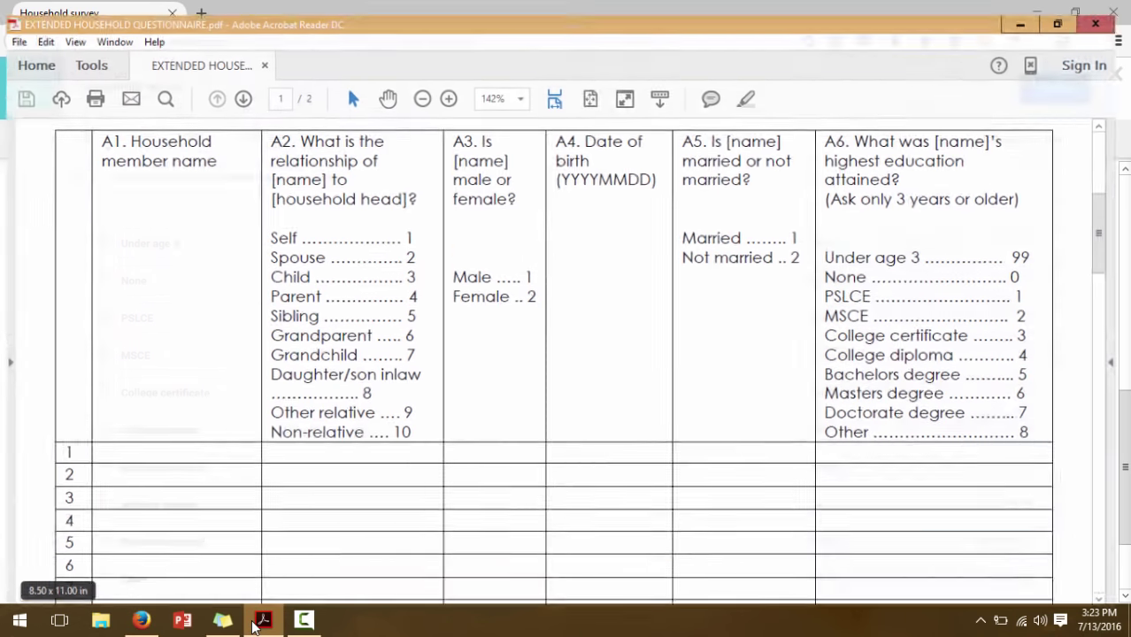
left_click(258, 623)
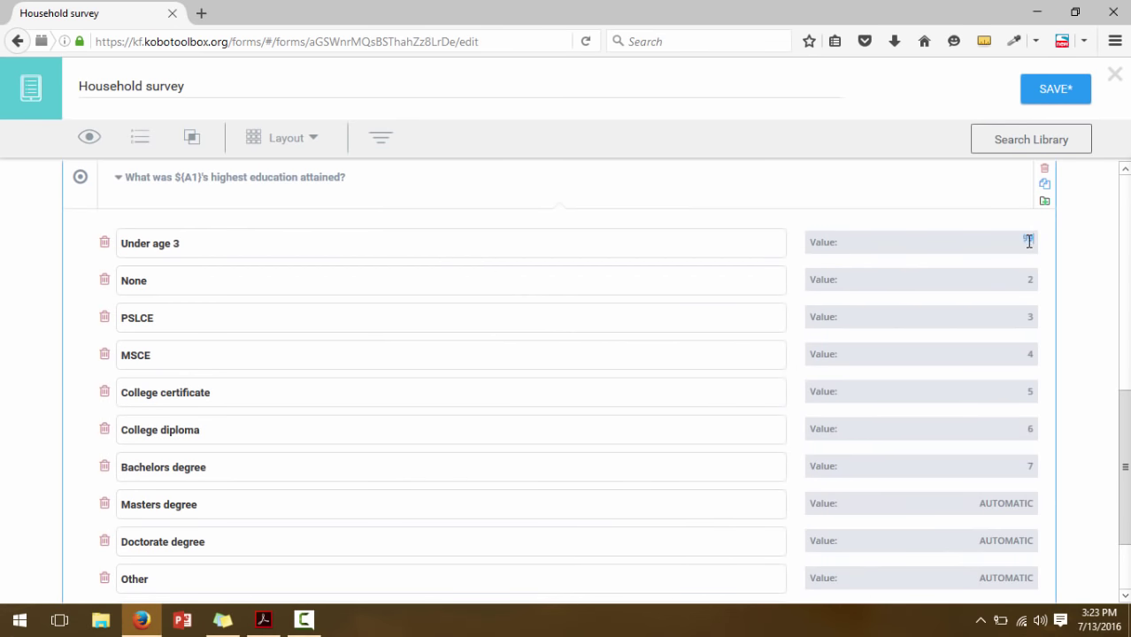
left_click(1031, 272)
left_click(1031, 318)
type("1")
type("2")
type("3")
left_click(1031, 428)
type("4")
Code Masters degree 6, Doctorate degree 7 and Other 8
left_click(1031, 462)
left_click(1017, 503)
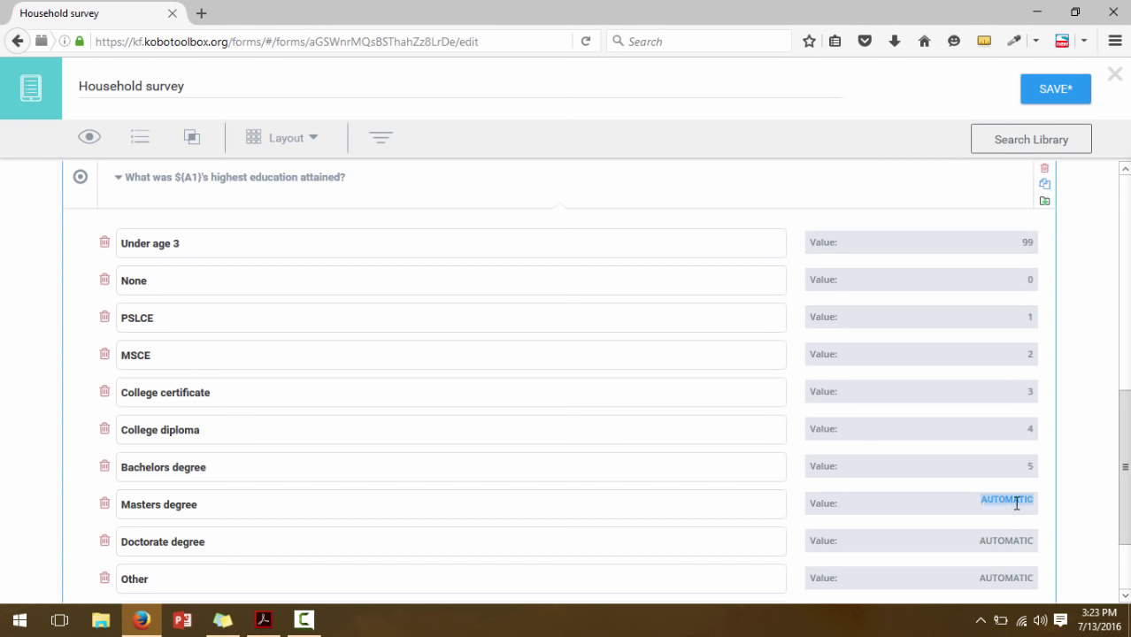
type("6")
left_click(1019, 538)
type("7")
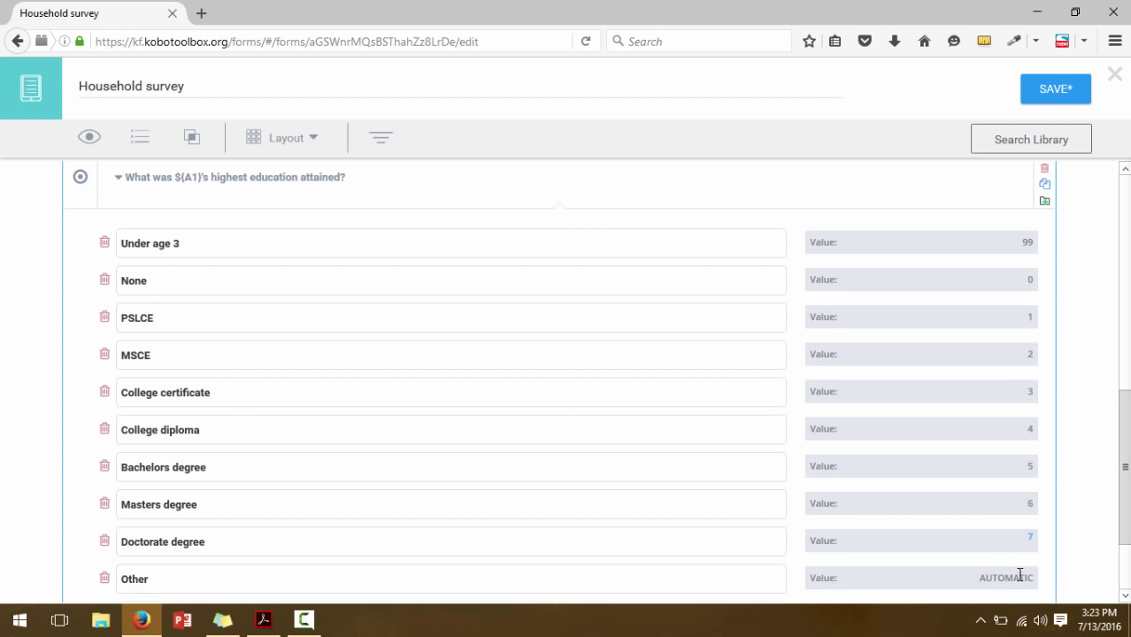
left_click(1020, 576)
type("8")
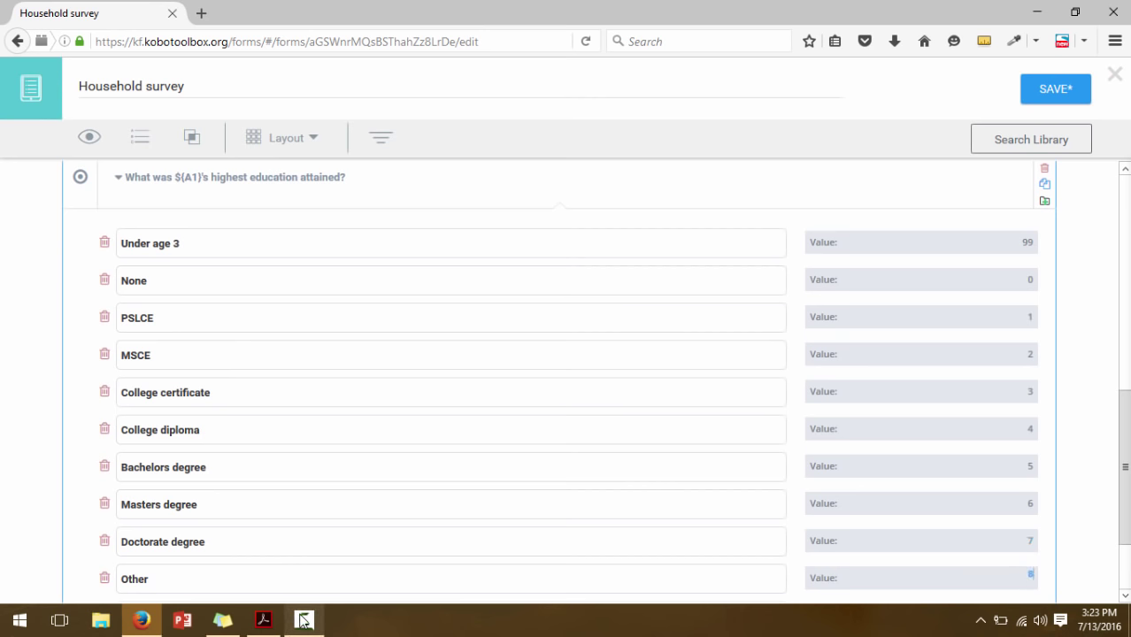
left_click(264, 620)
left_click(264, 621)
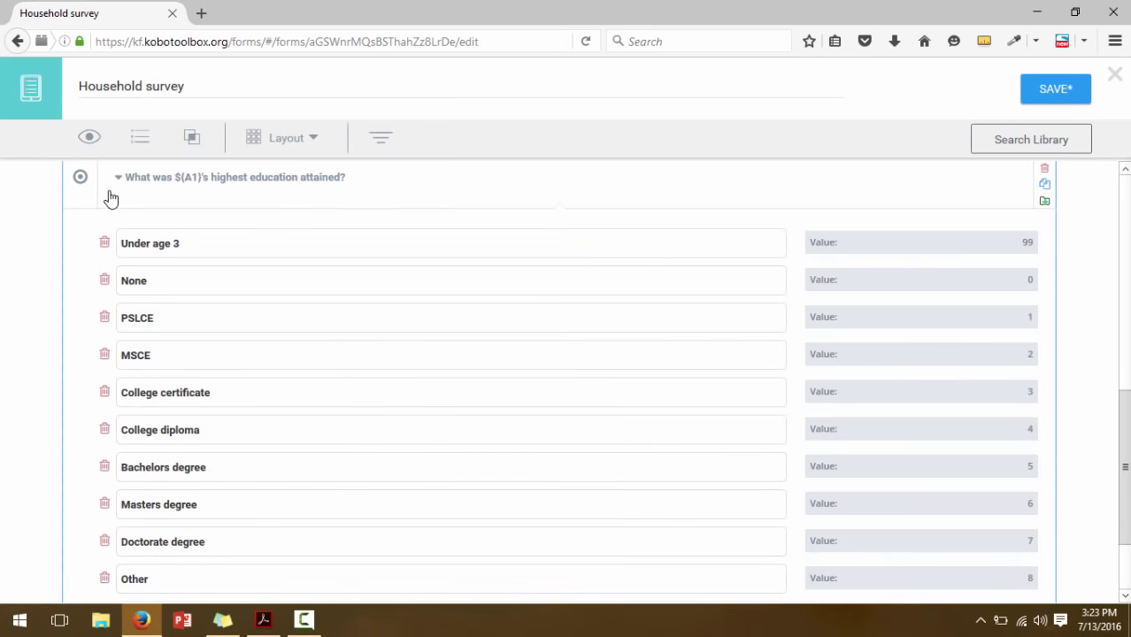
Collapse the education question's choices and save the form
left_click(118, 181)
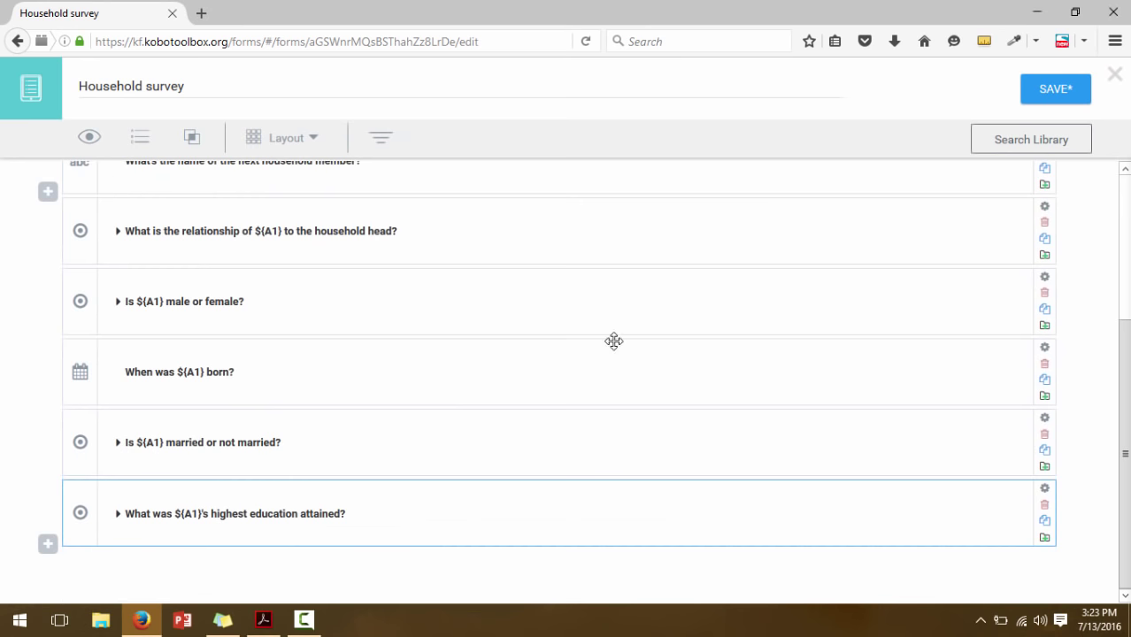
scroll(1125, 398, "up", 3)
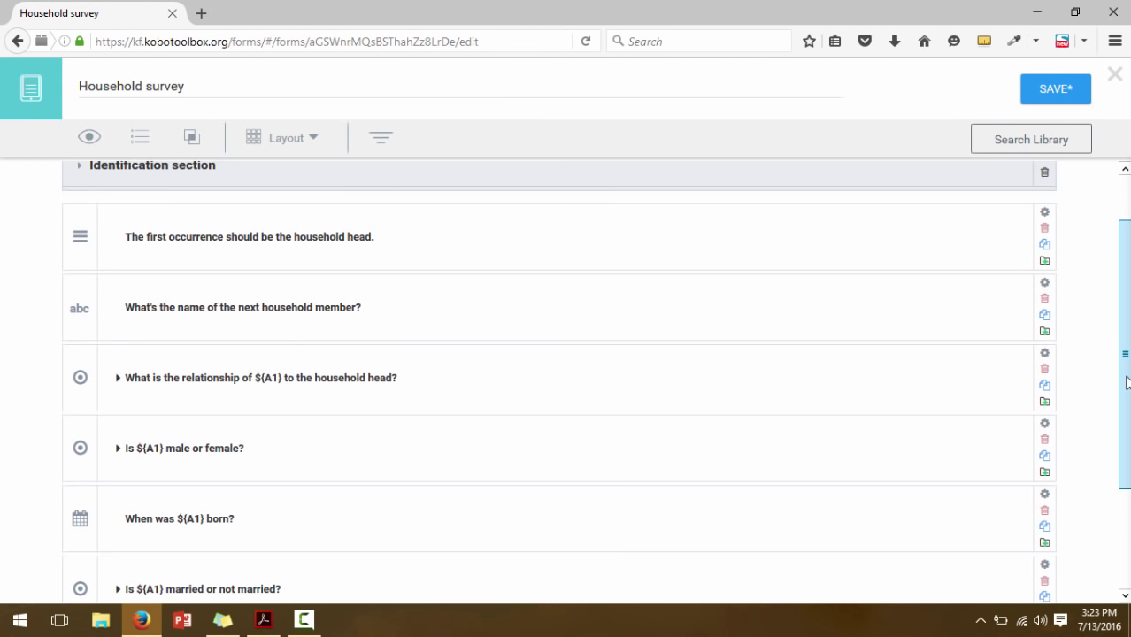
scroll(1124, 398, "down", 1)
left_click(1073, 89)
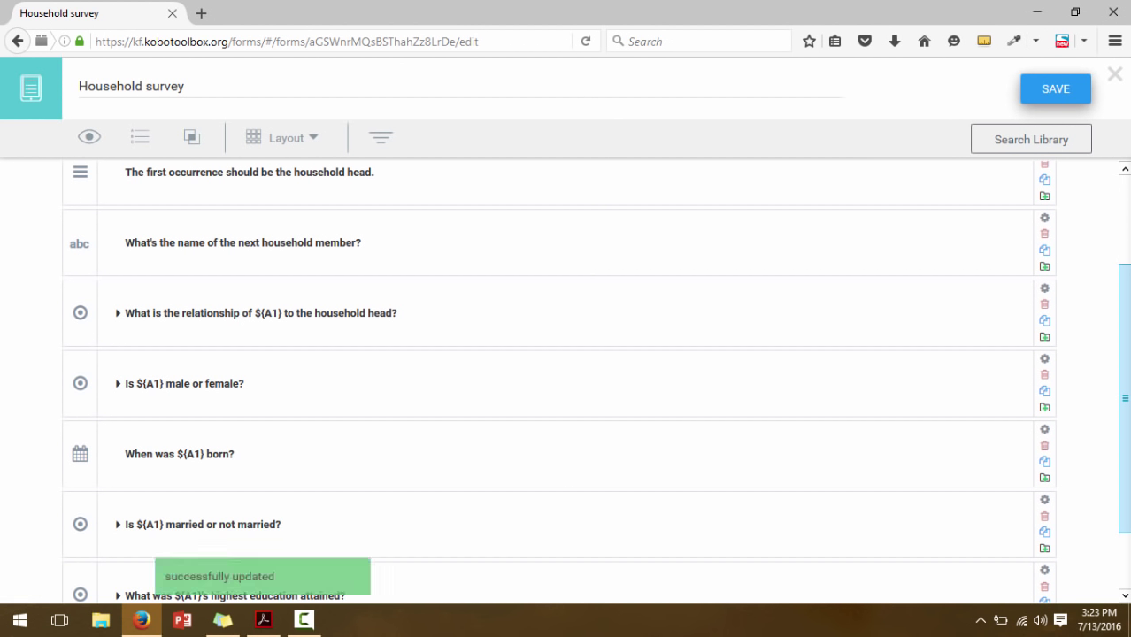
Scroll up to the Identification section's household-head note
scroll(1122, 274, "up", 1)
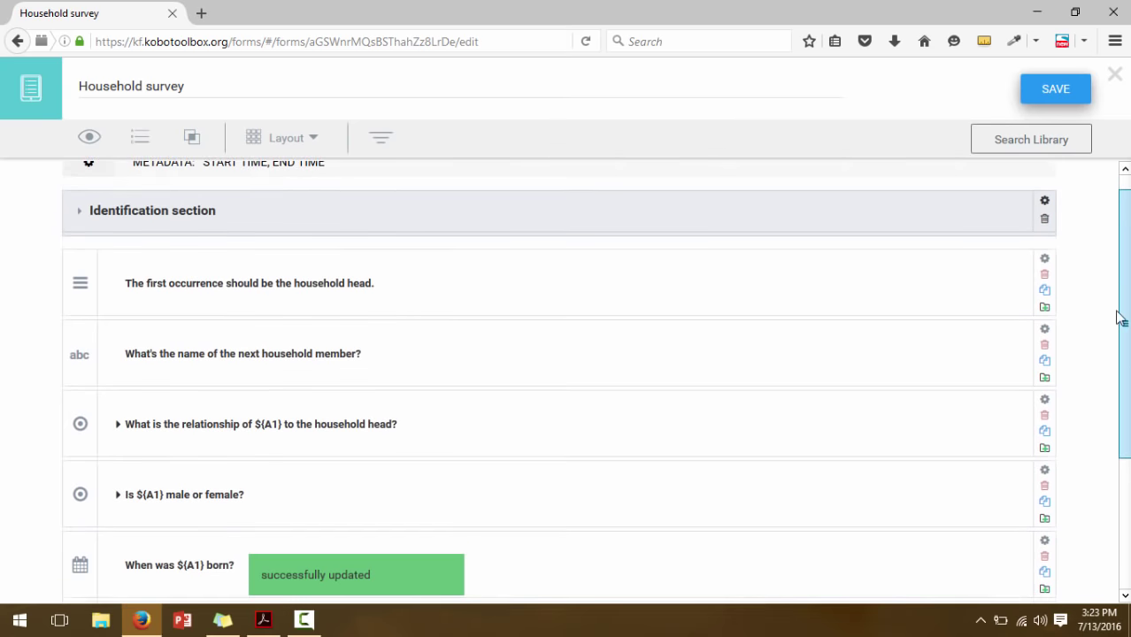
scroll(1120, 292, "down", 4)
scroll(1111, 283, "up", 4)
mouse_move(1111, 257)
left_mouse_down()
mouse_move(1121, 455)
mouse_move(1106, 242)
mouse_move(1120, 352)
mouse_move(1115, 275)
left_mouse_up()
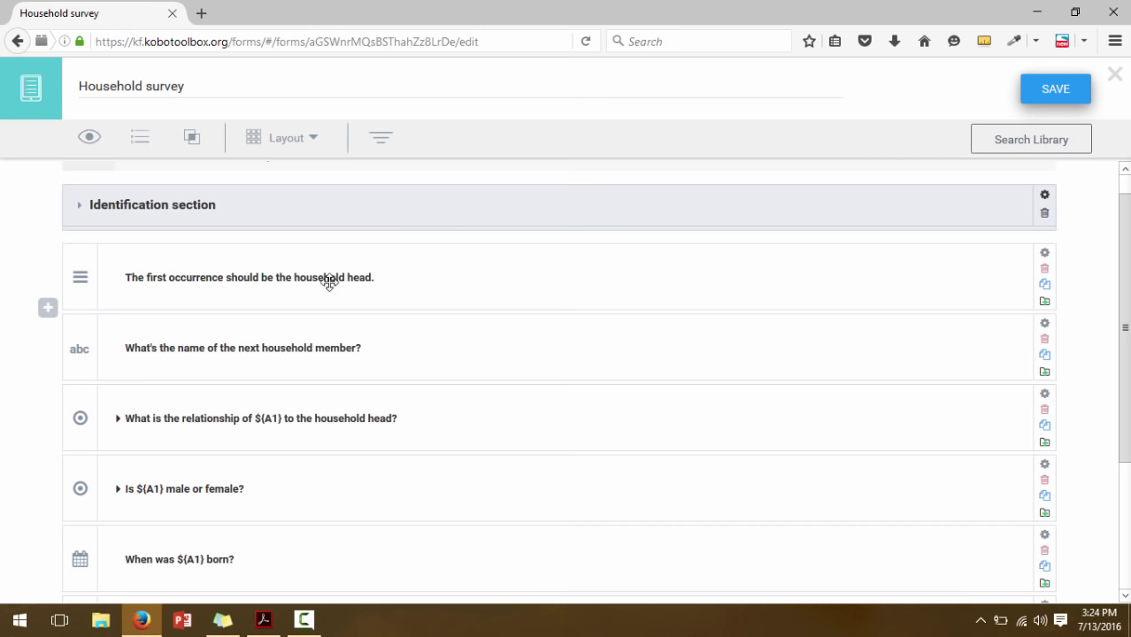
Prefix the first note with 'In the next section, I am going to ask you about you, and those that live with you in the household. NOTE:'
left_click(130, 277)
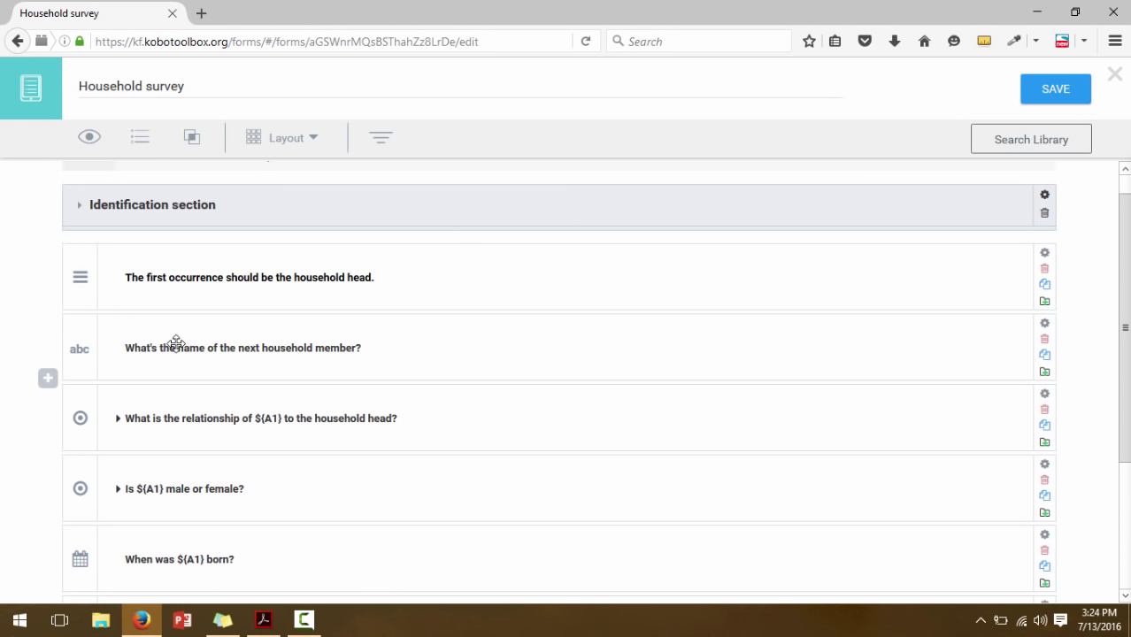
type("In the n")
type("ext section")
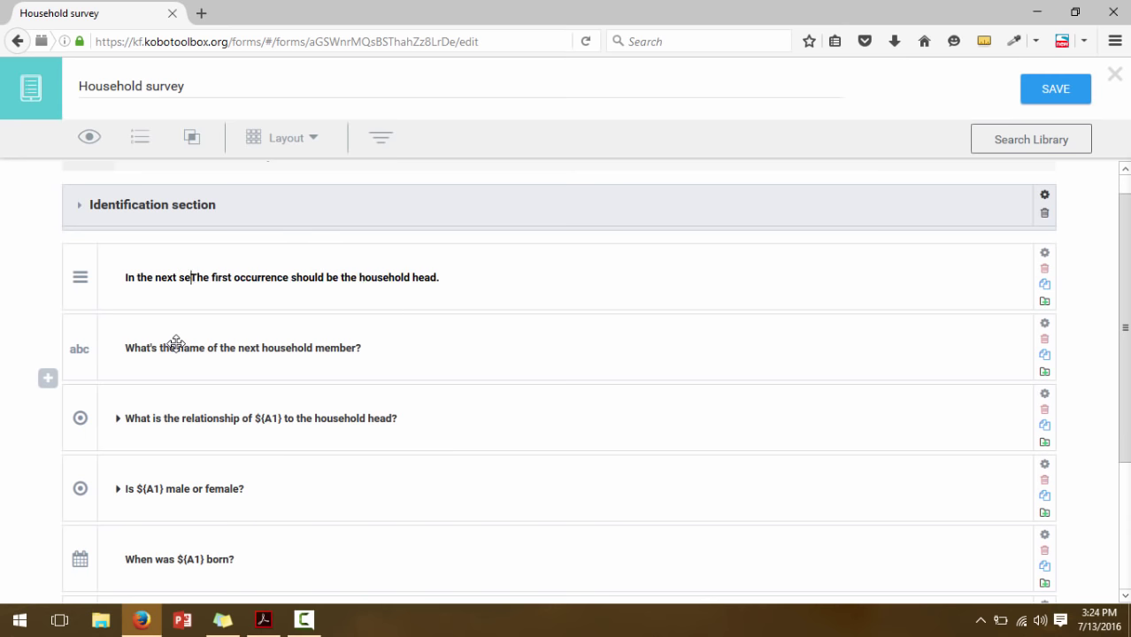
type(", I am goi")
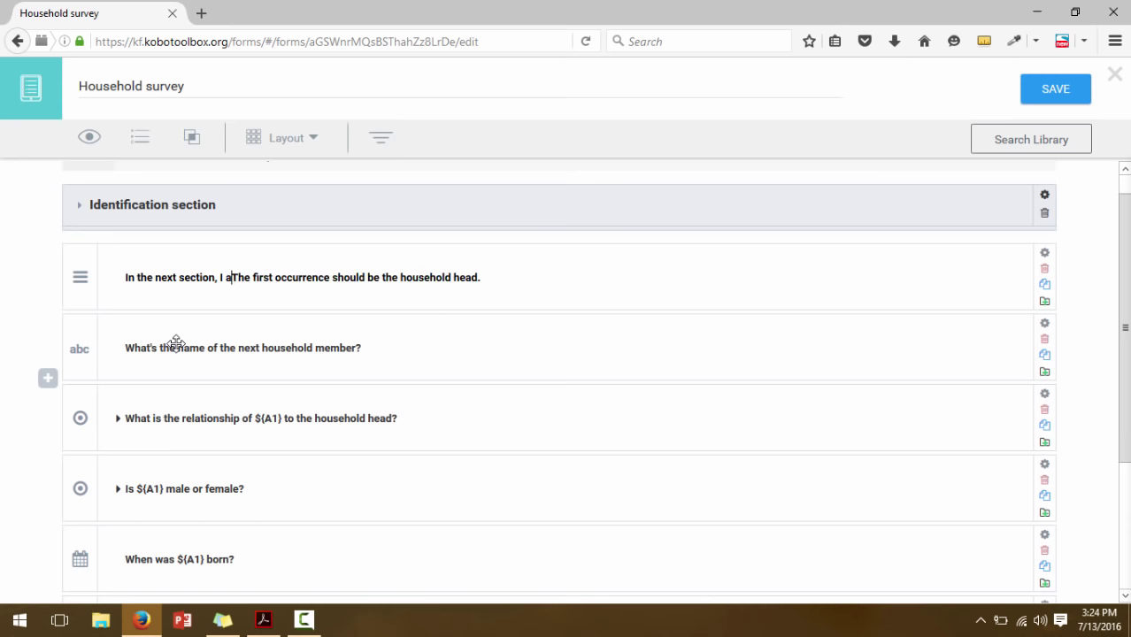
type("ng to ask you ")
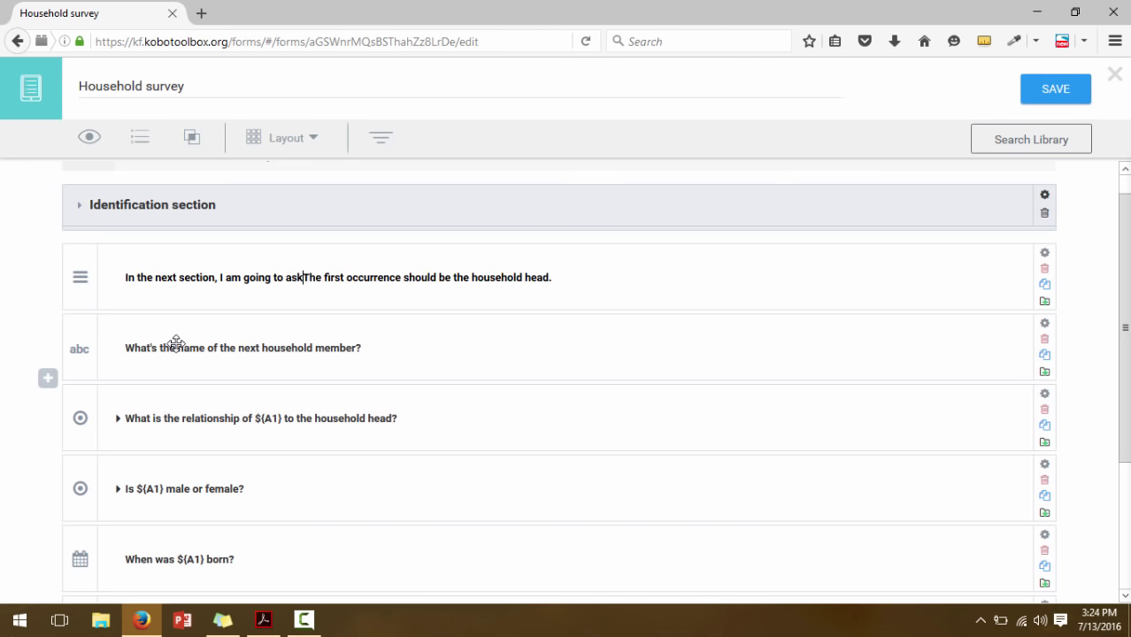
type("about t")
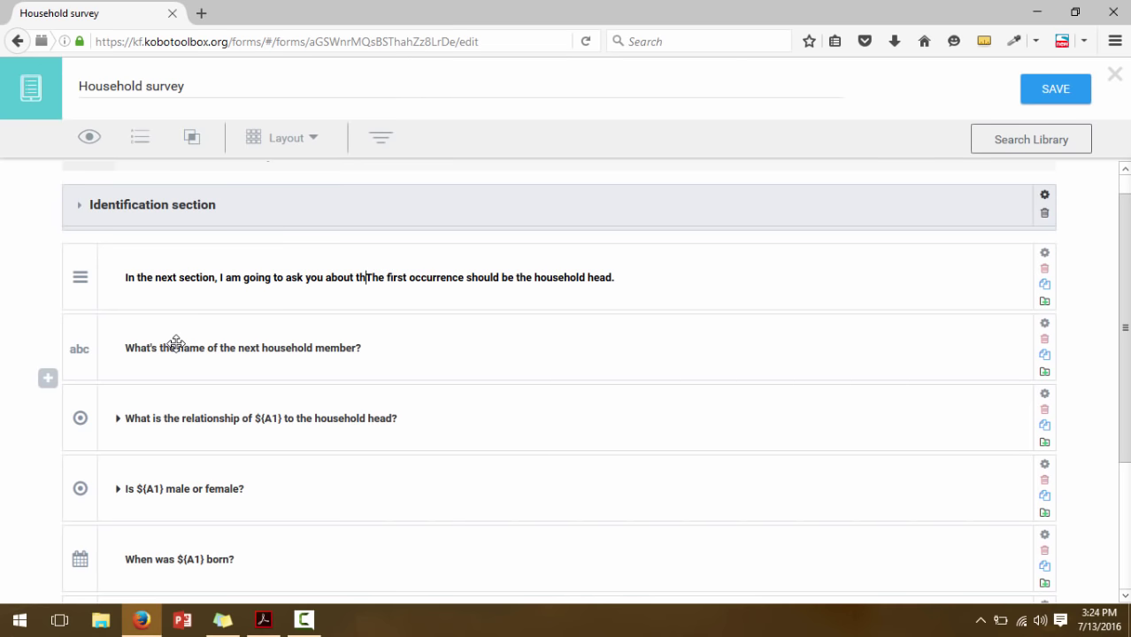
key("BackSpace")
type("you, and ")
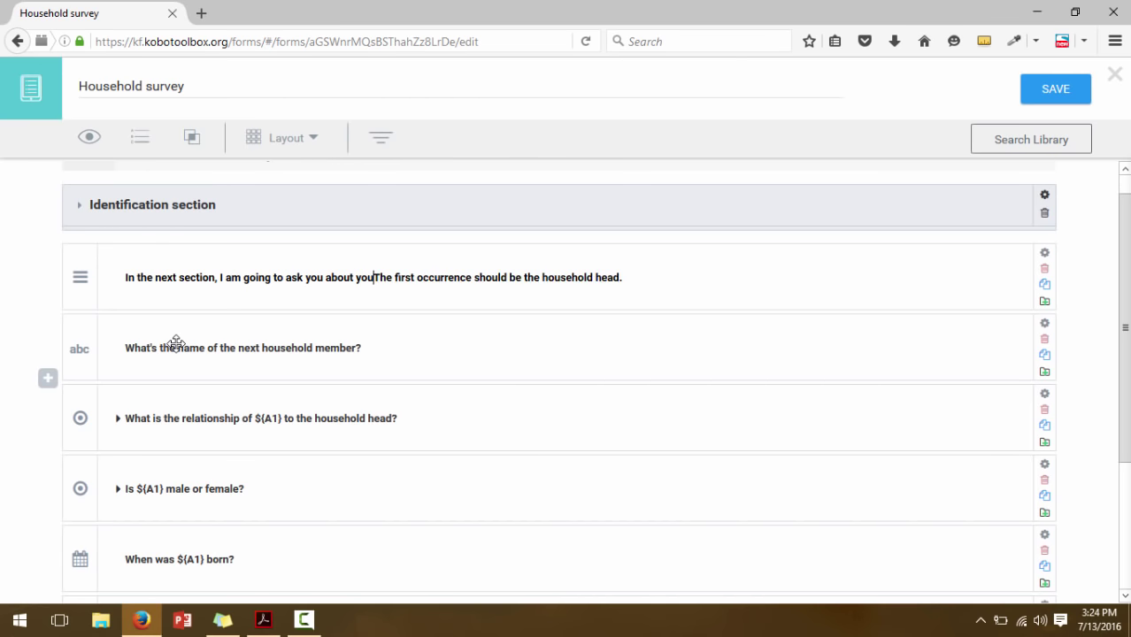
type("those ")
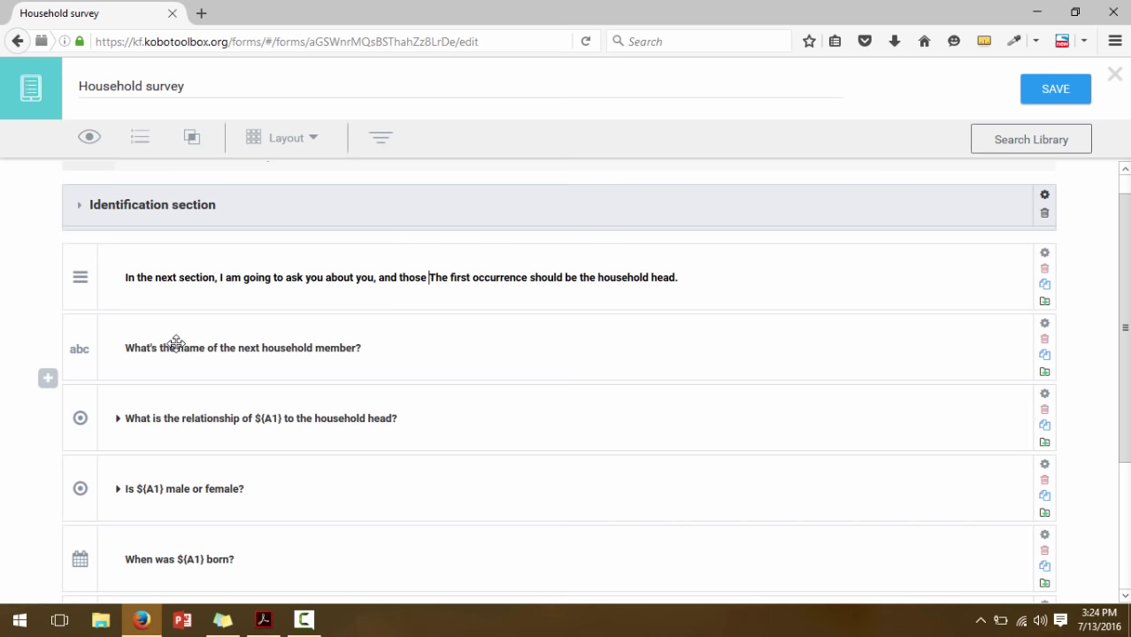
type("that live ")
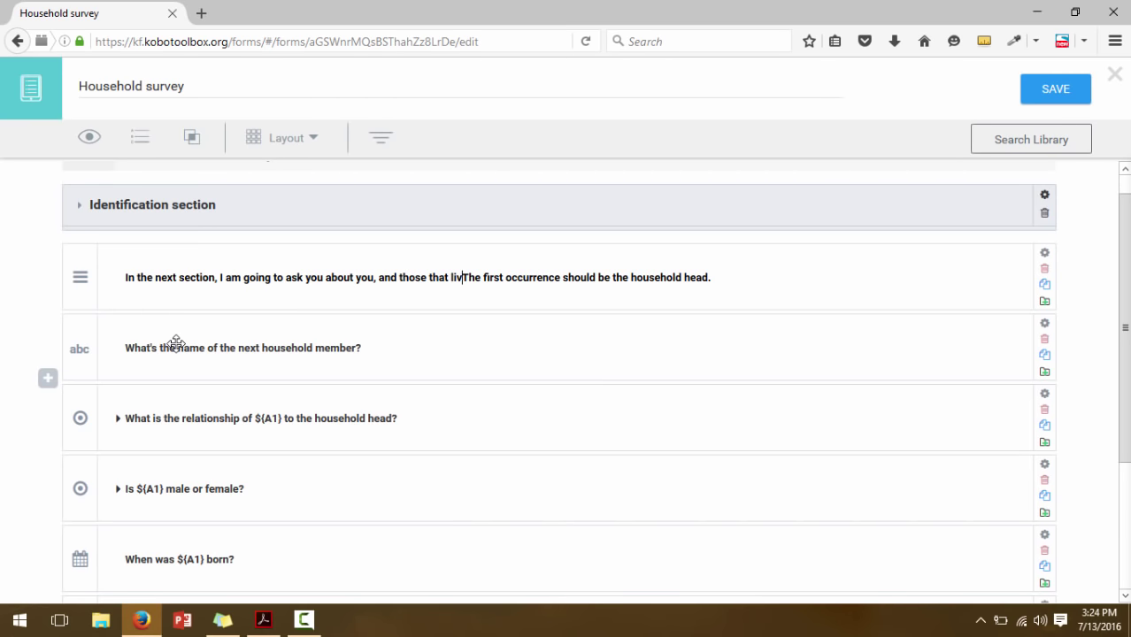
type("with you in t")
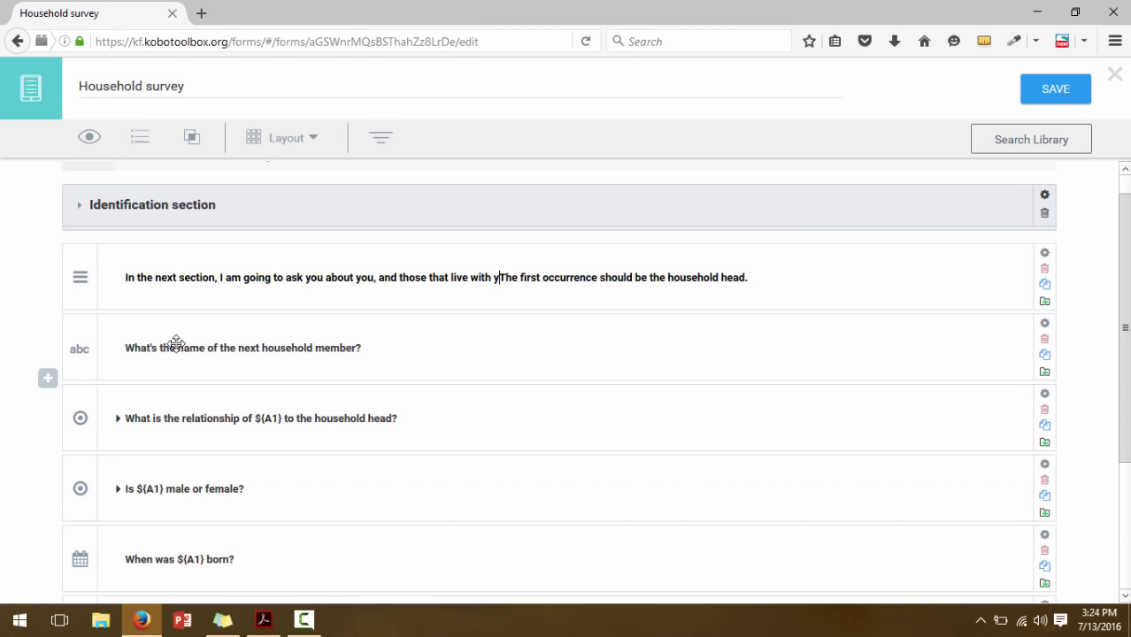
type("he housld")
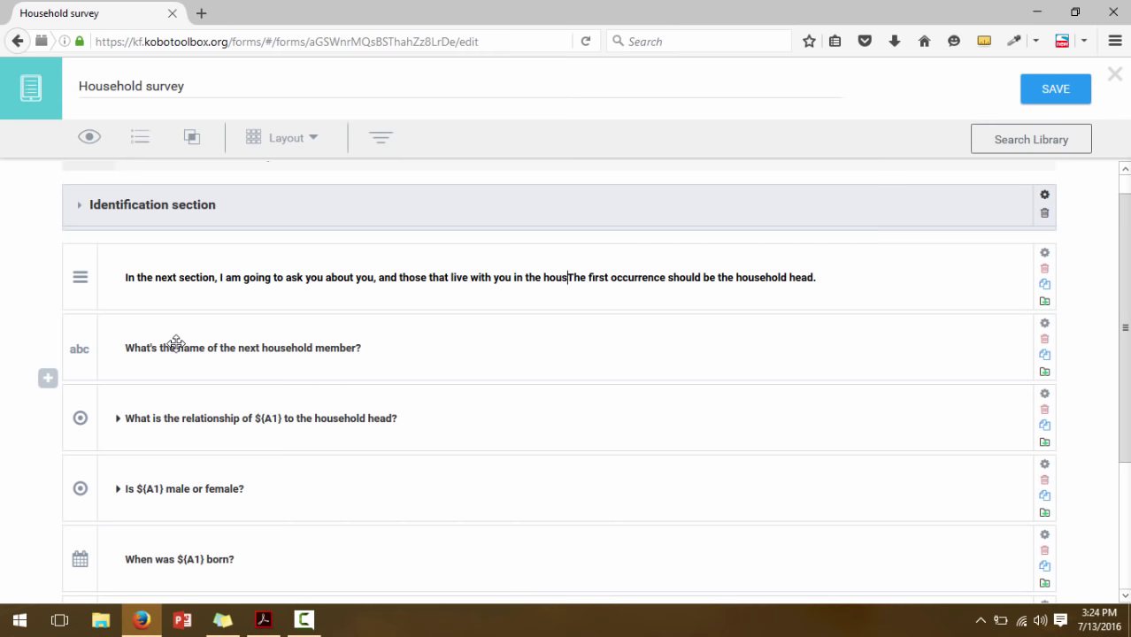
key("BackSpace")
key("BackSpace")
type("ehold. ")
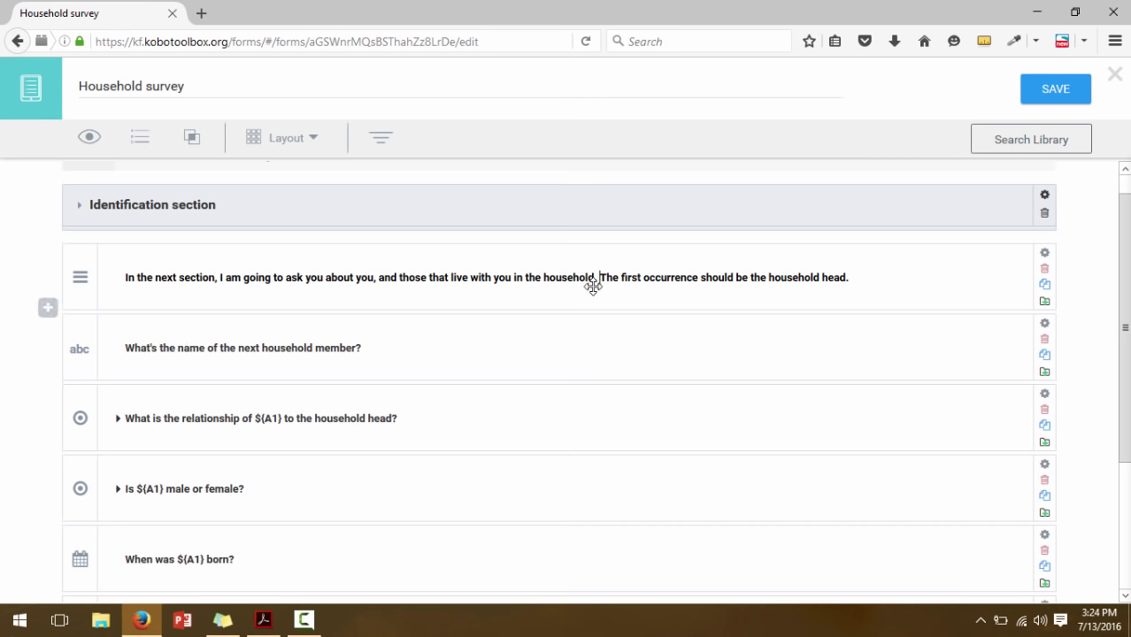
type("NOTE")
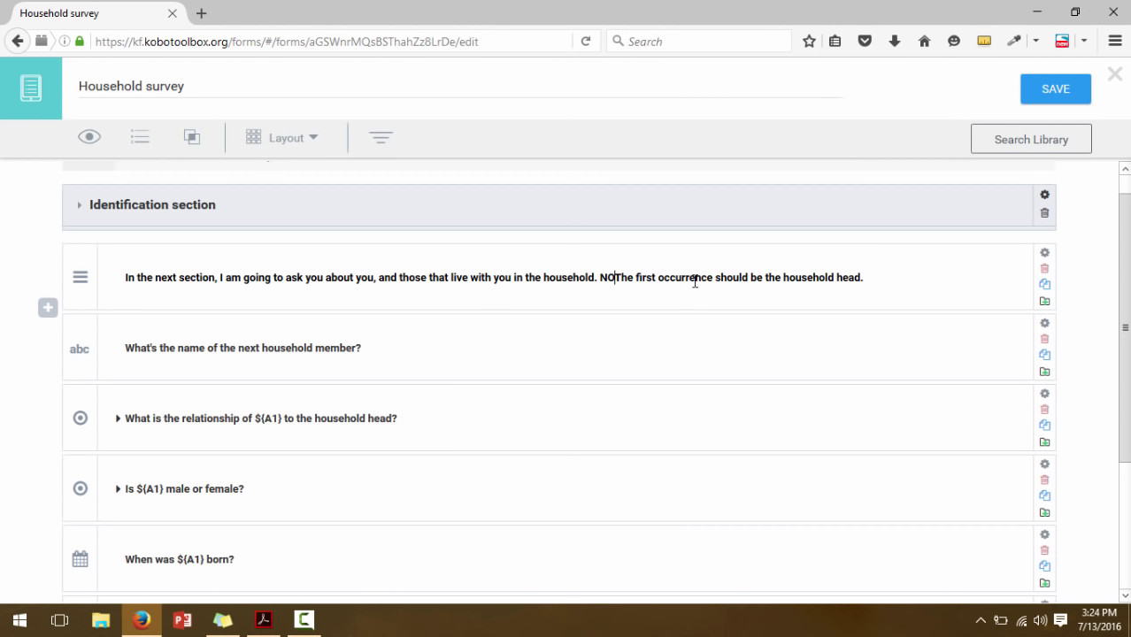
type(": T")
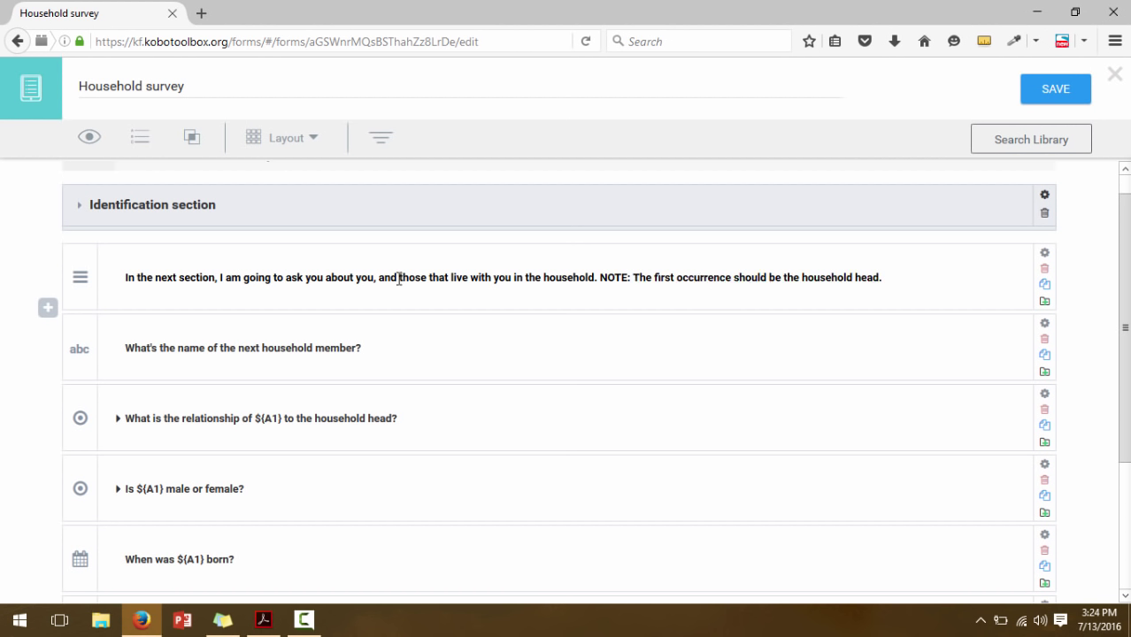
left_click(1098, 298)
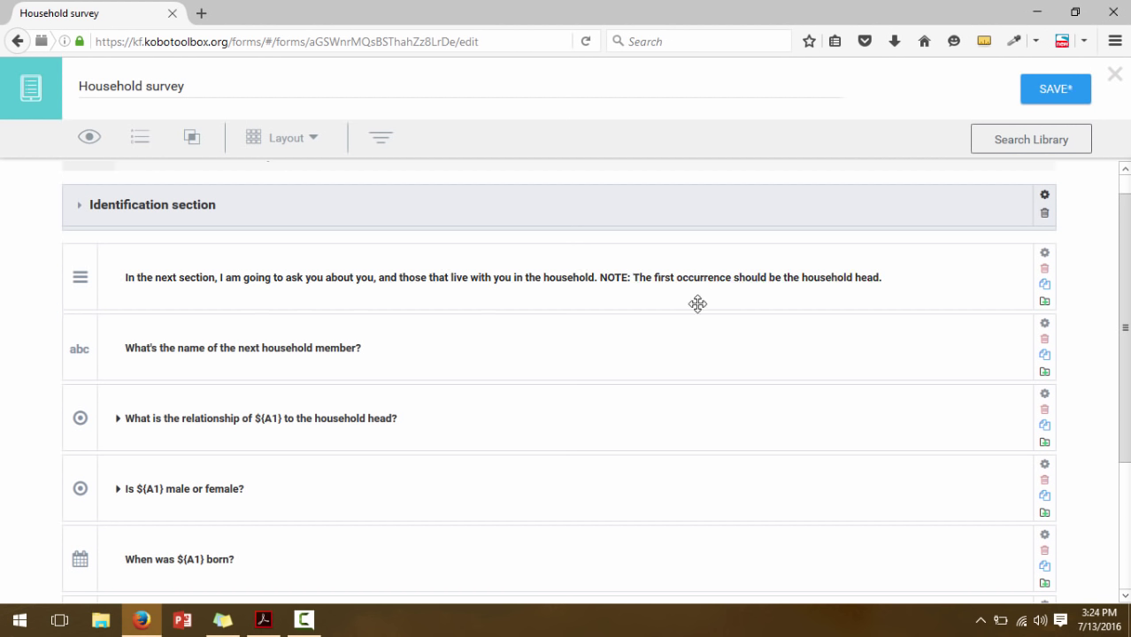
Select the intro note row, then the household member name question
left_click(909, 281)
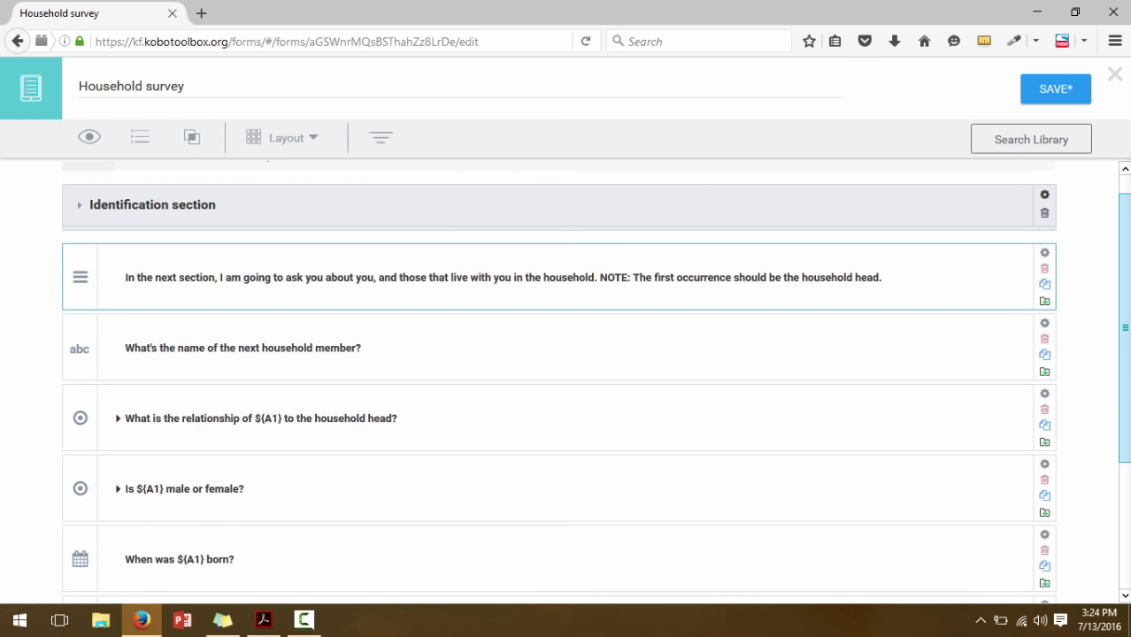
scroll(593, 381, "down", 1)
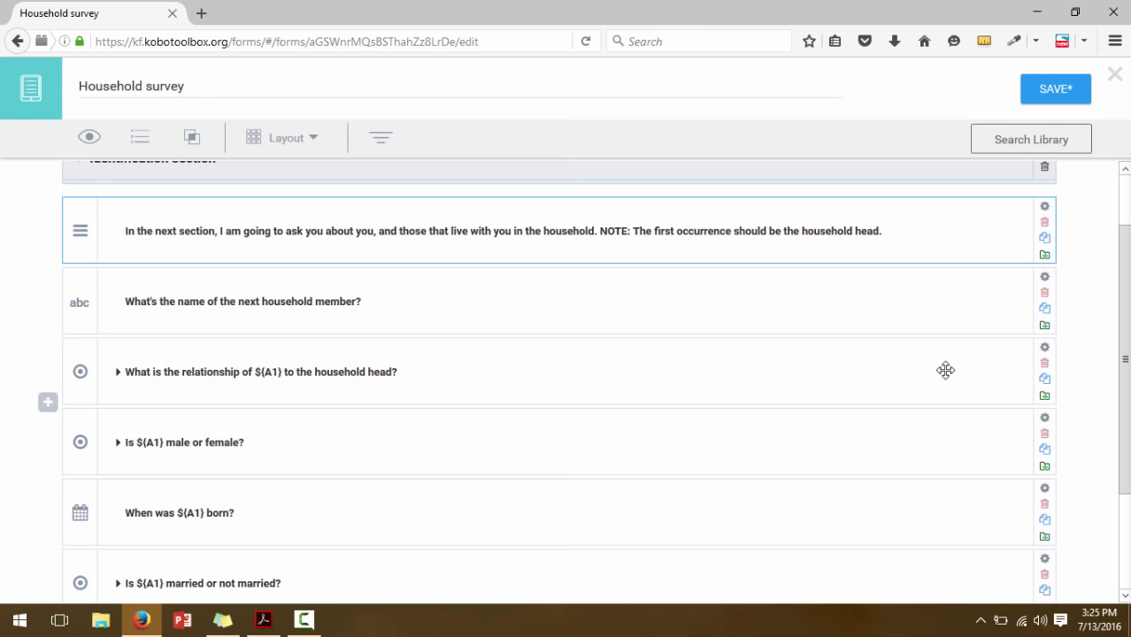
left_click(912, 287)
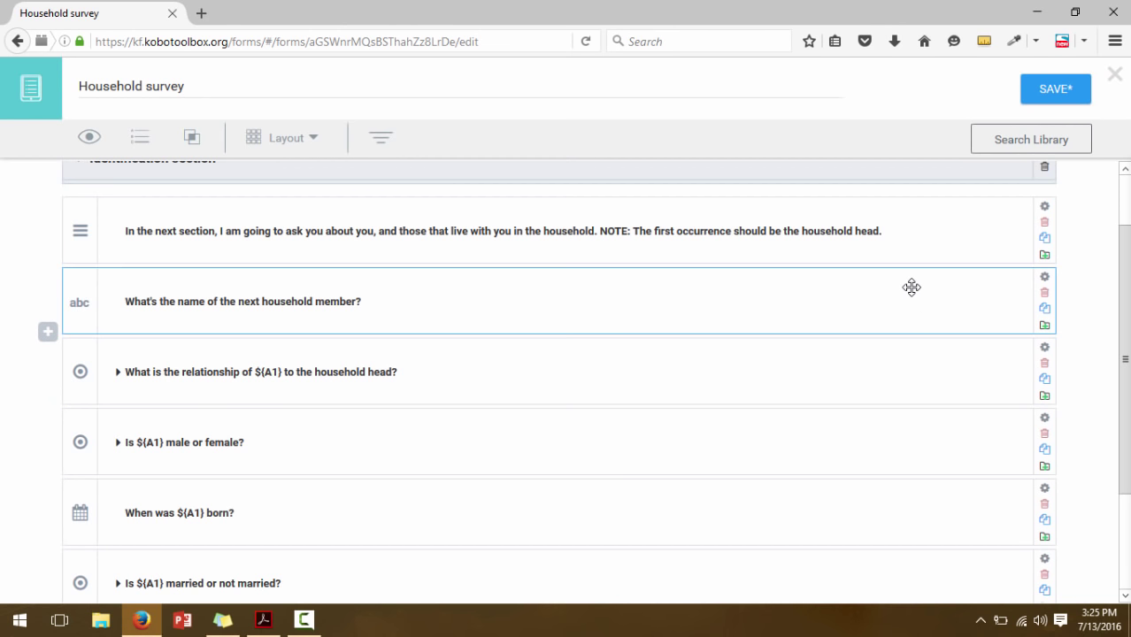
scroll(912, 287, "down", 2)
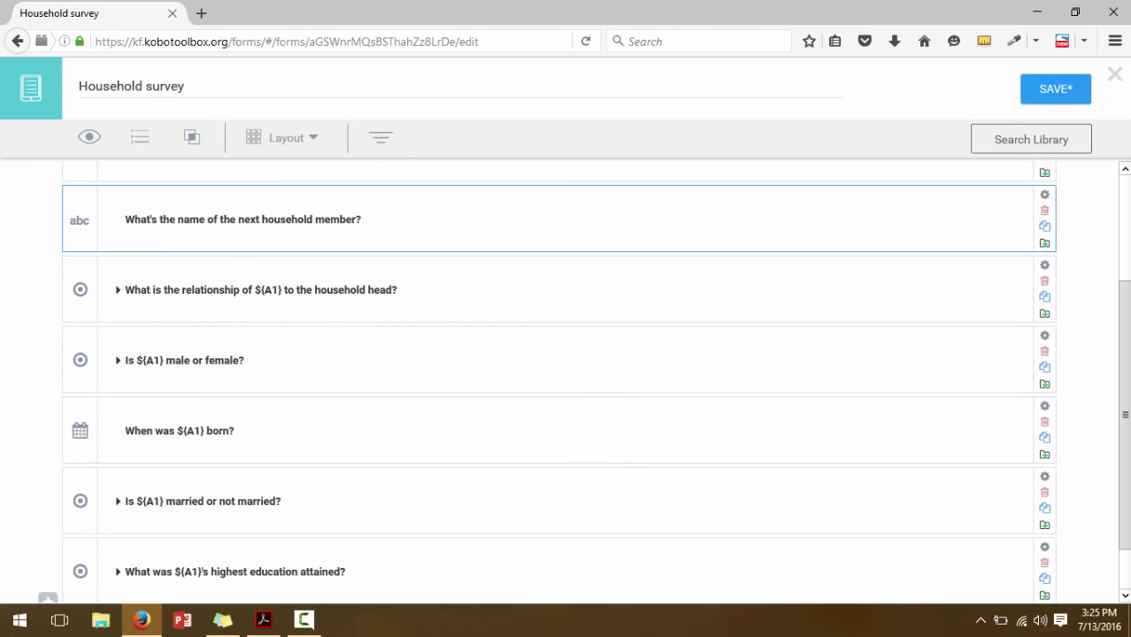
Add the relationship, sex, birth date, marital status and education questions to the selection
left_click(957, 305)
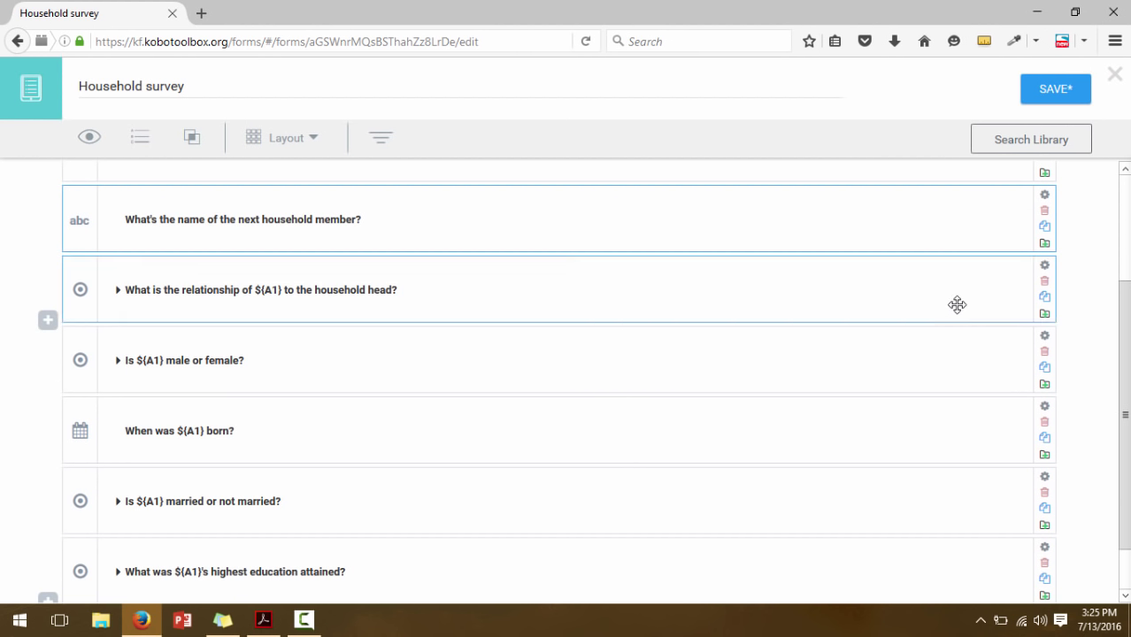
left_click(952, 361)
left_click(950, 435)
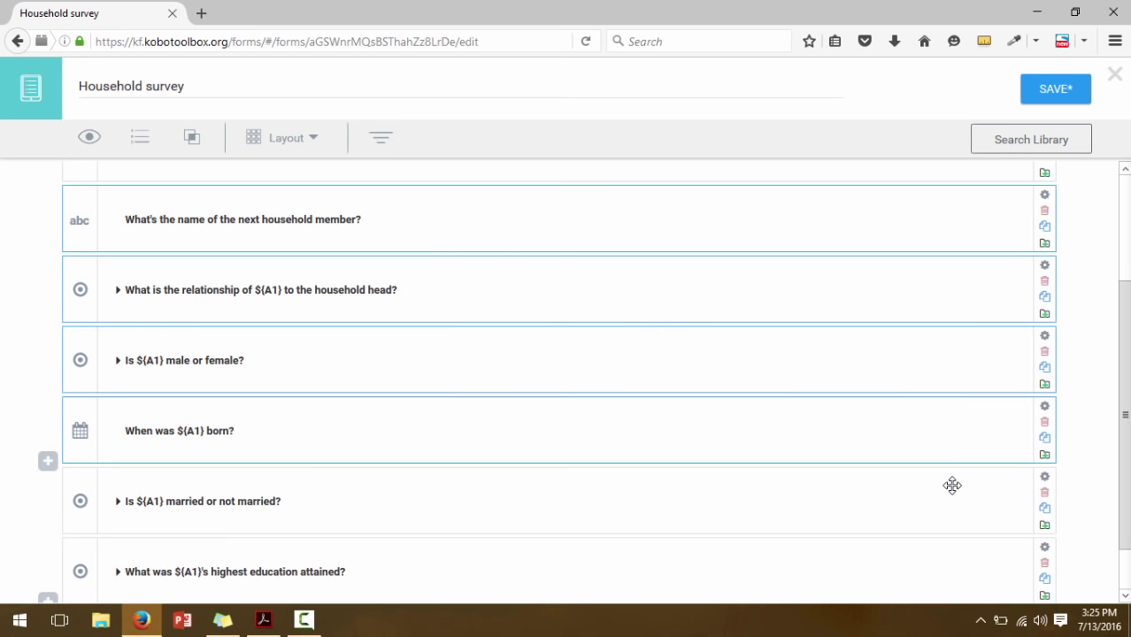
left_click(952, 486)
left_click(955, 566)
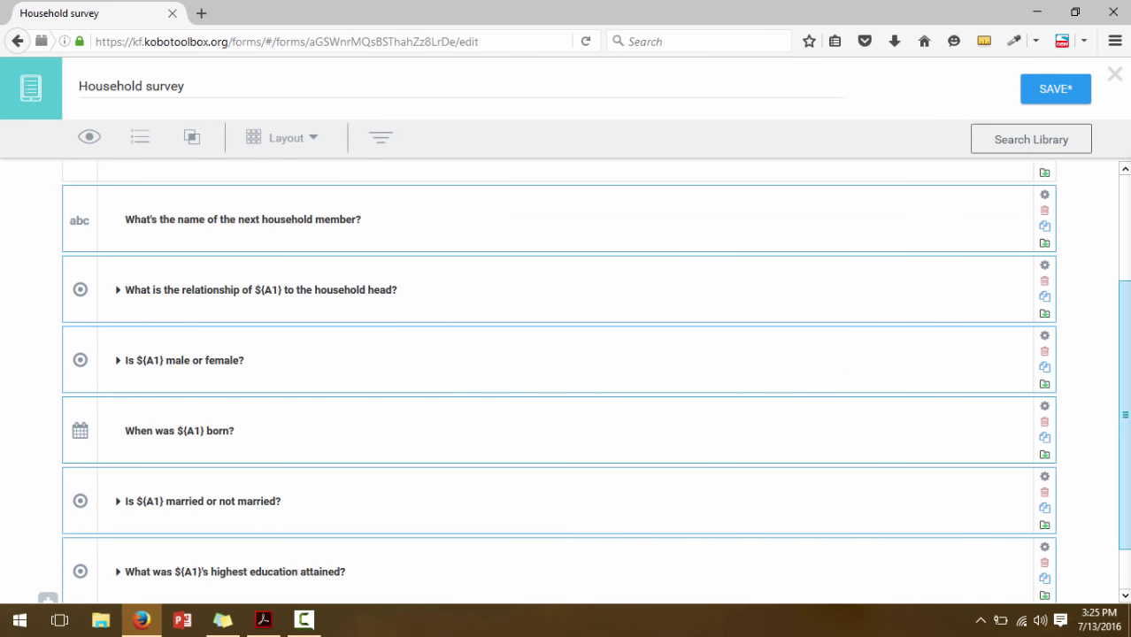
scroll(957, 566, "down", 2)
left_click_drag(1126, 453, 1125, 336)
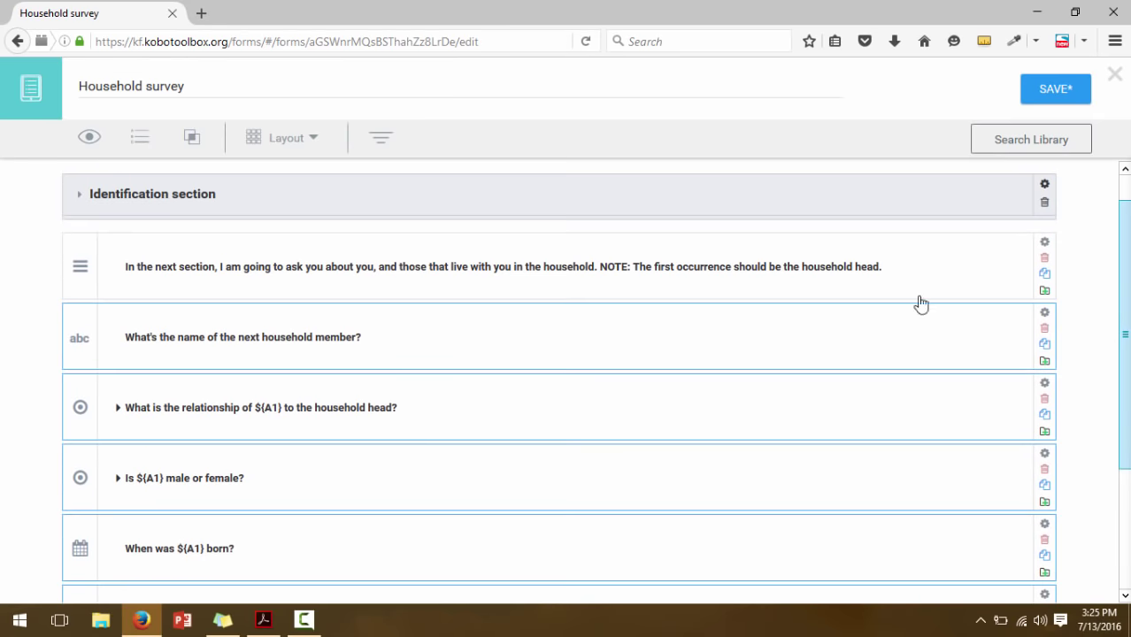
Group the selected member questions and name the group 'Household composition'
left_click(191, 138)
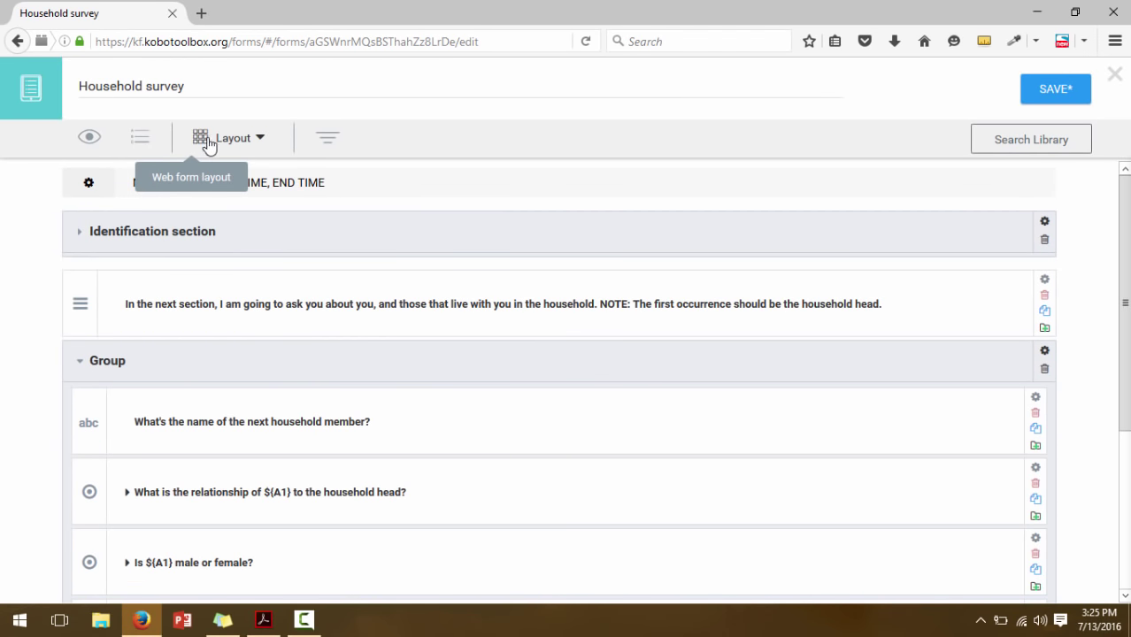
double_click(113, 358)
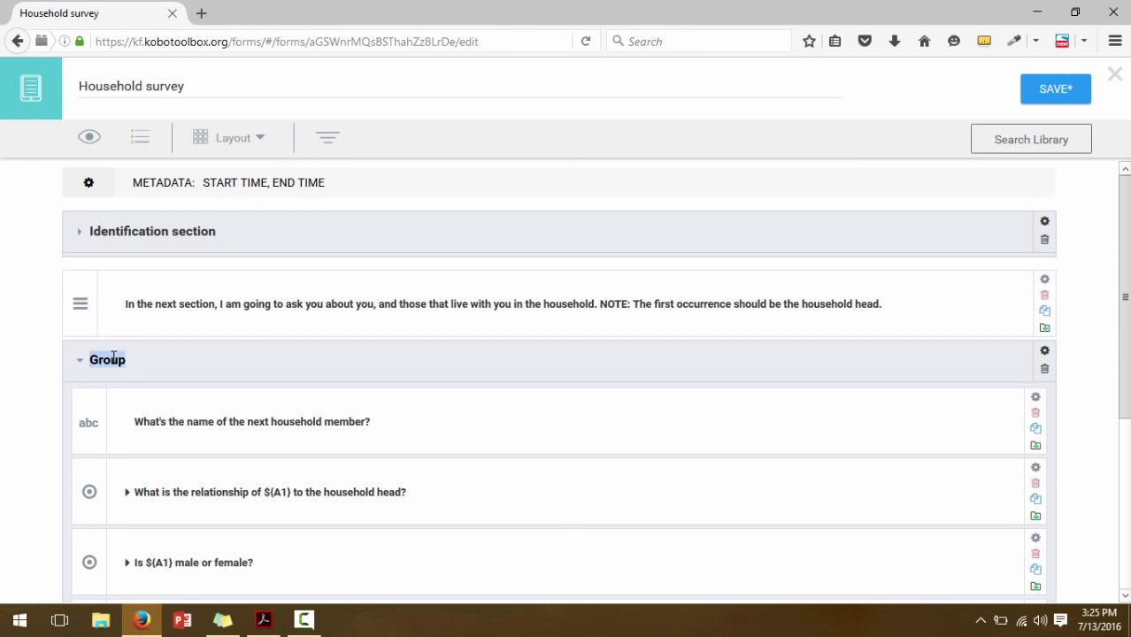
type("househol")
key("BackSpace")
key("BackSpace")
key("BackSpace")
key("BackSpace")
key("BackSpace")
key("BackSpace")
key("BackSpace")
type("Househol")
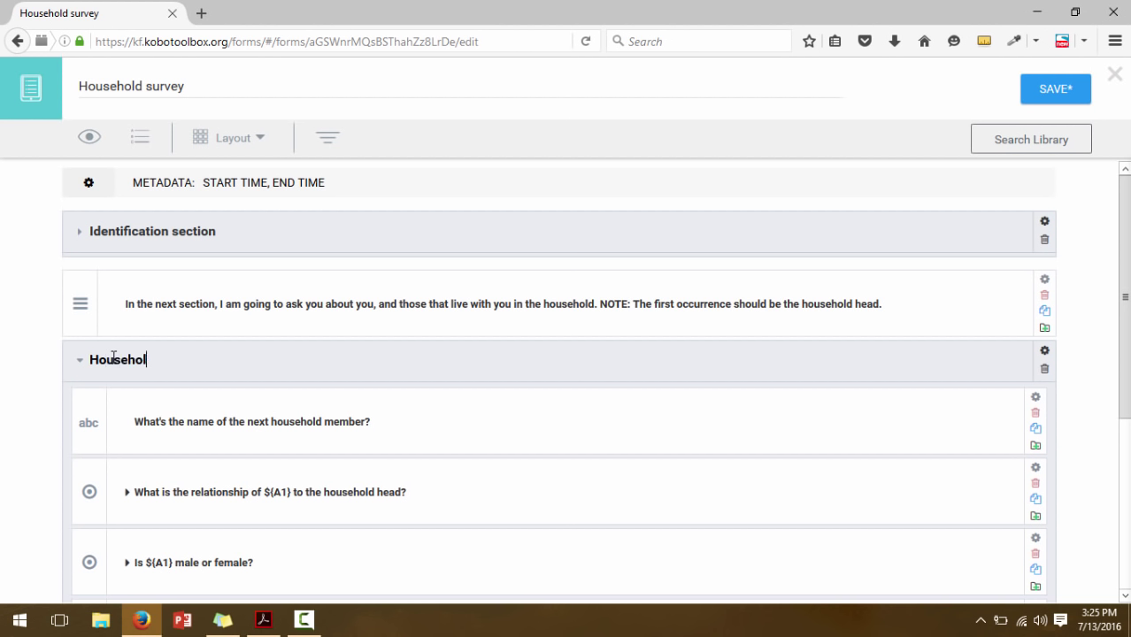
type("d composition")
left_click(1098, 379)
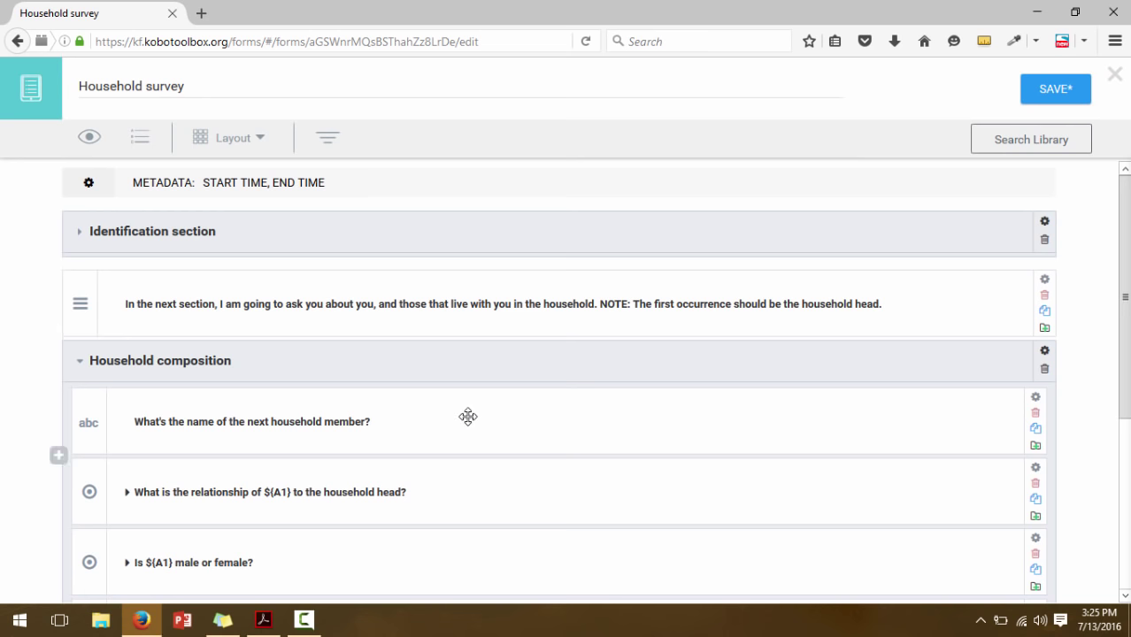
left_click_drag(1125, 354, 1126, 472)
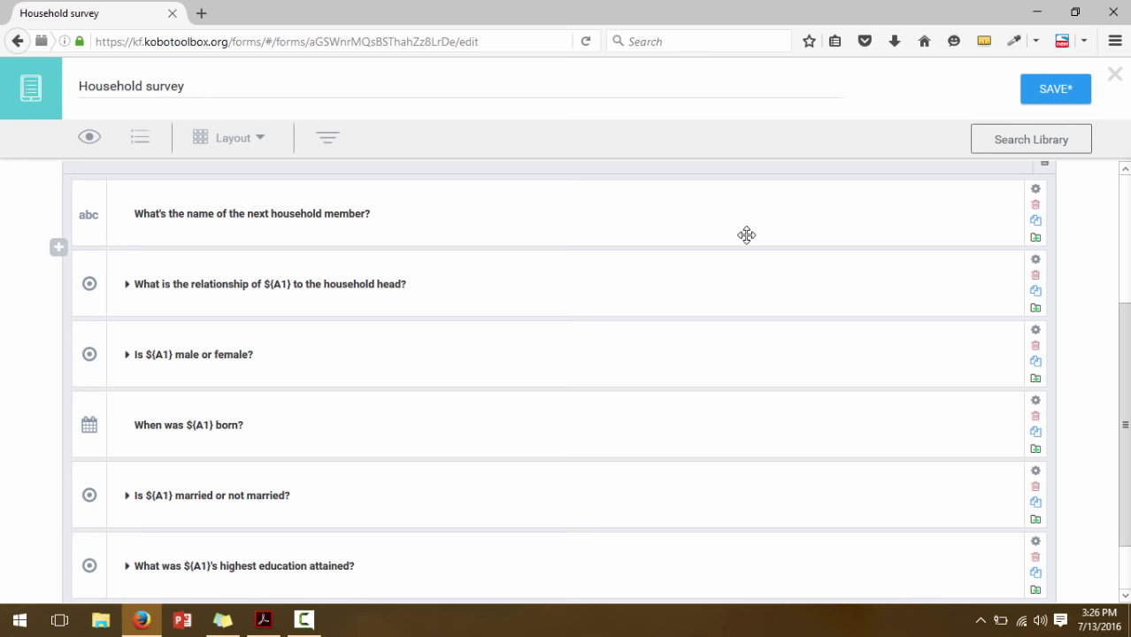
left_click_drag(1124, 367, 1123, 279)
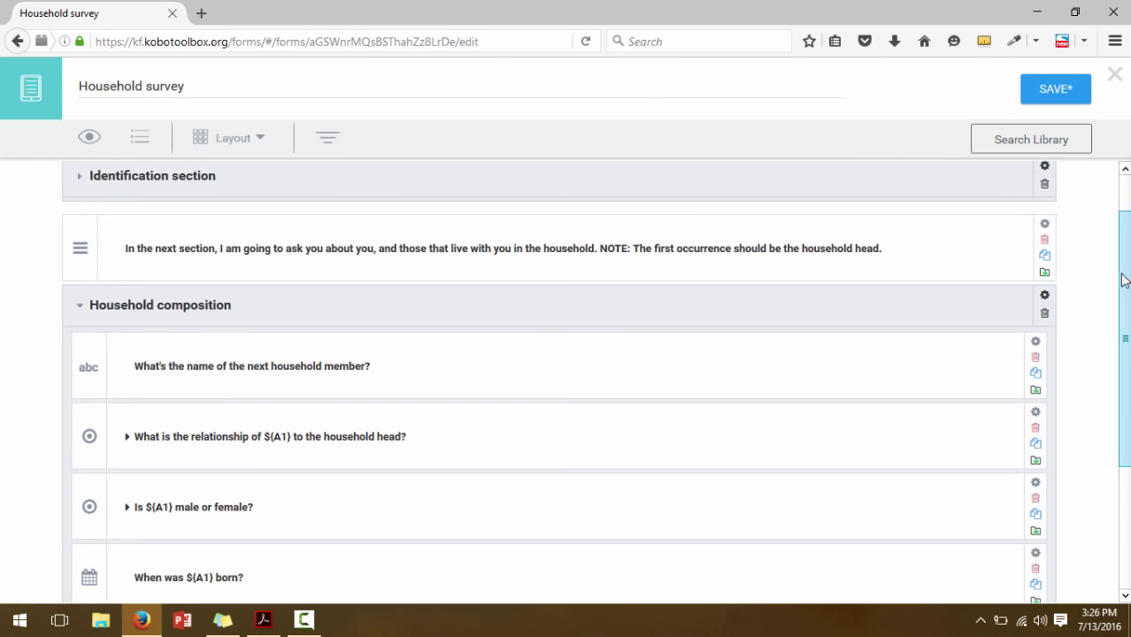
Confirm the group repeats if necessary against the PDF, then collapse Household composition
left_click(1044, 299)
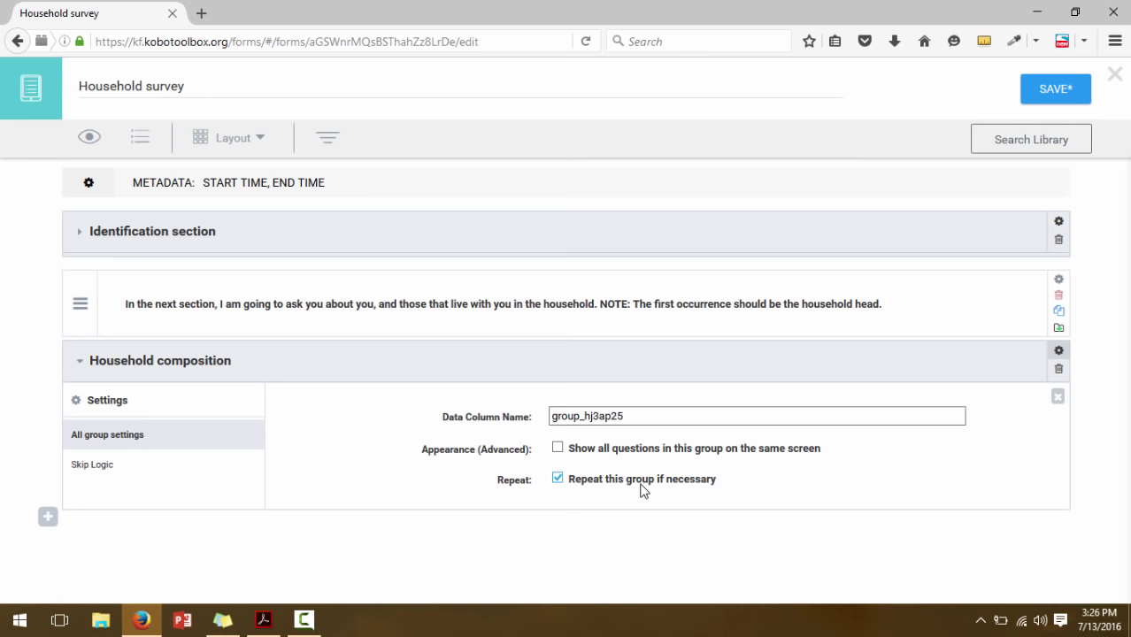
left_click(263, 621)
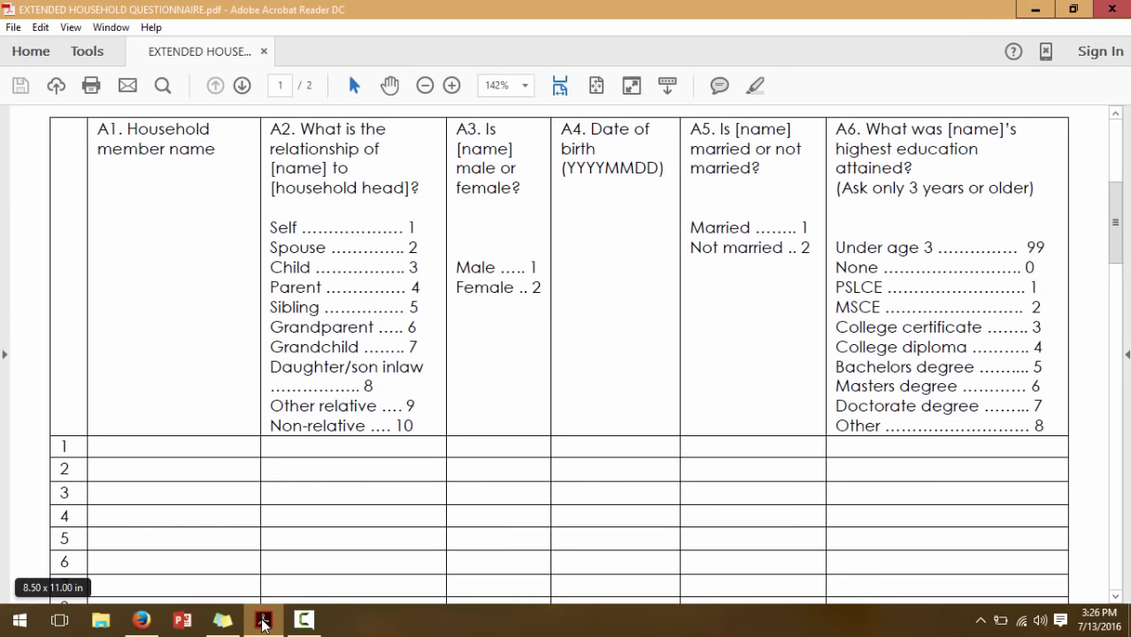
left_click_drag(1123, 227, 1121, 277)
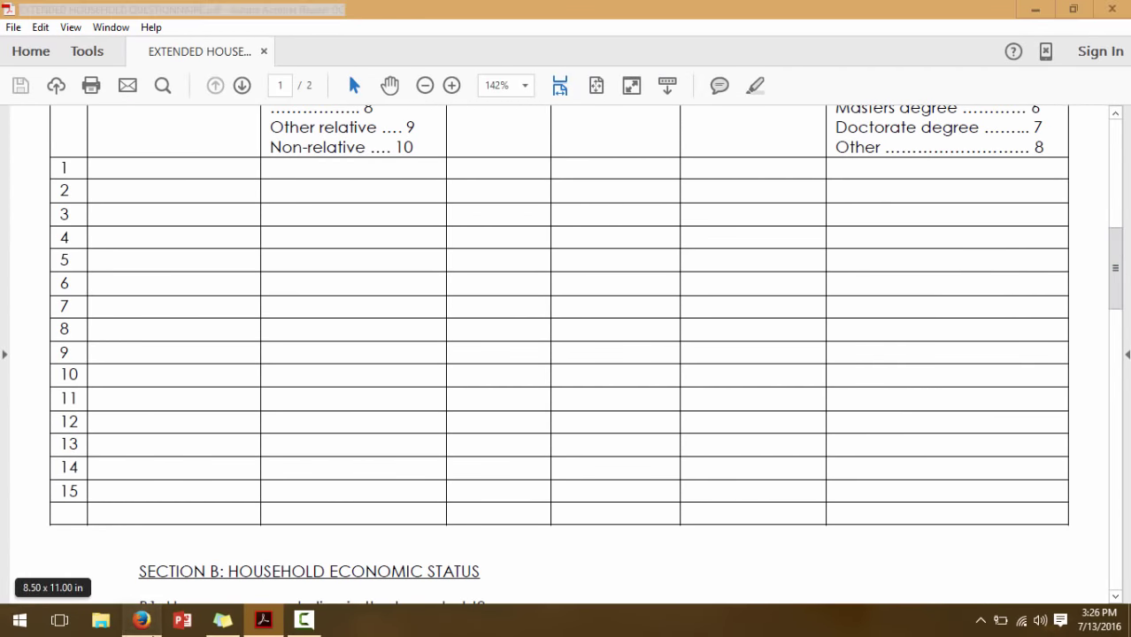
left_click(144, 621)
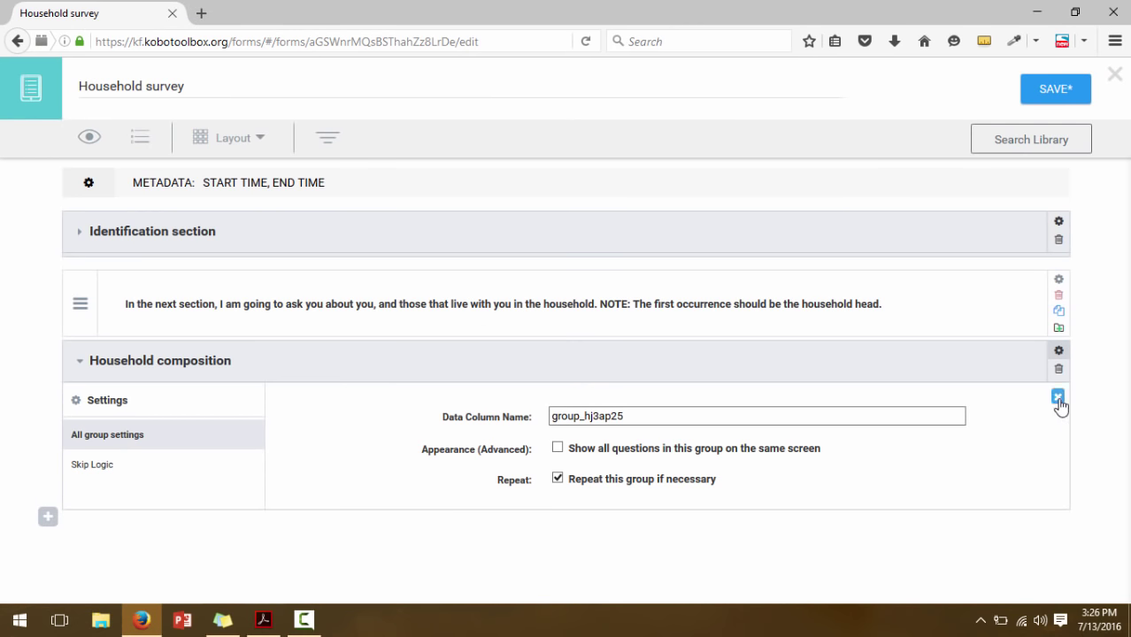
left_click(1058, 398)
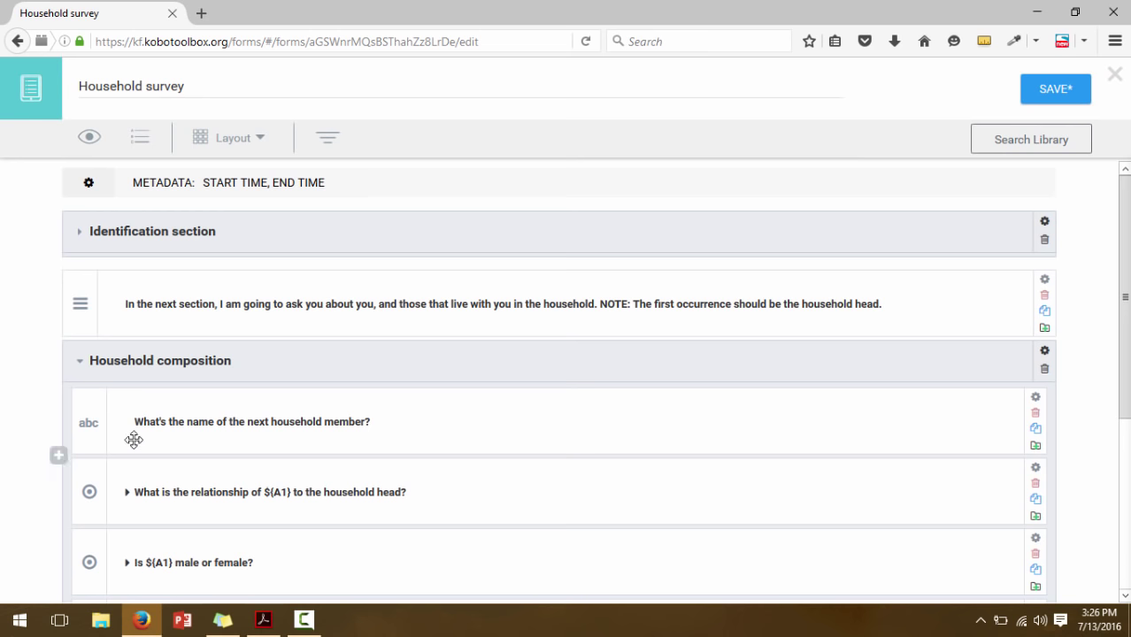
left_click(78, 363)
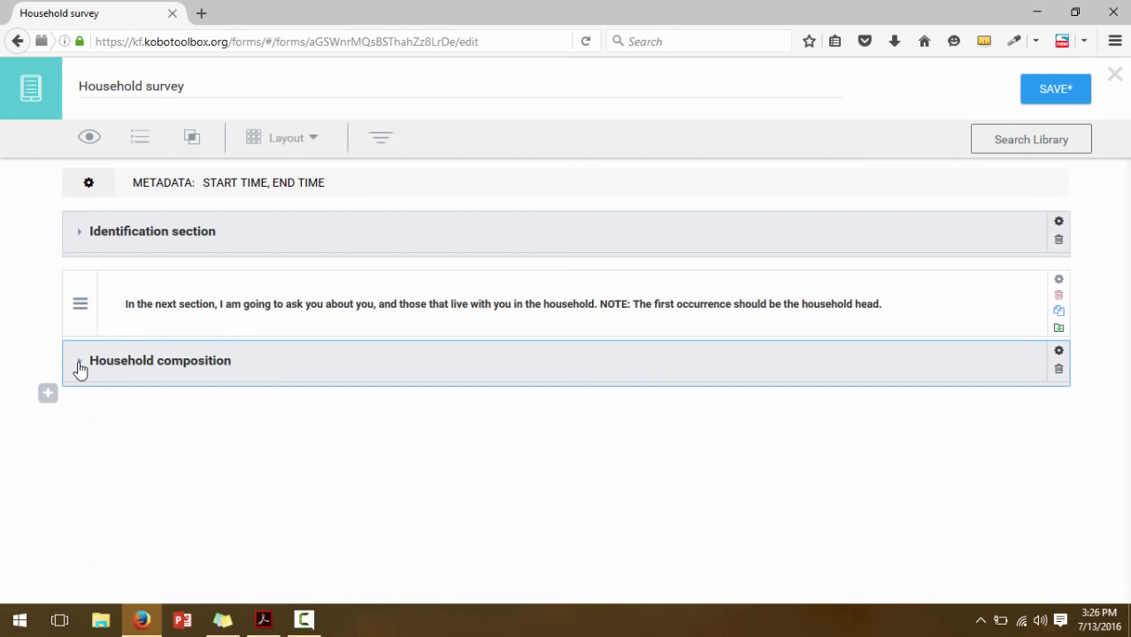
Save the Household survey form, then scroll the questionnaire PDF to Section B
left_click(1057, 85)
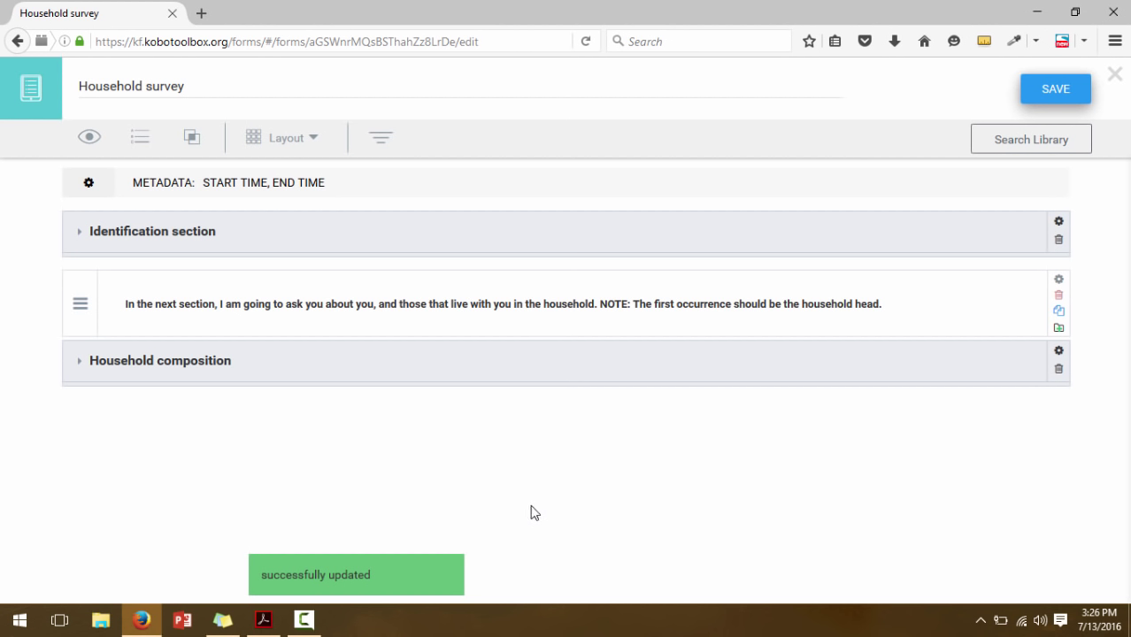
left_click(264, 620)
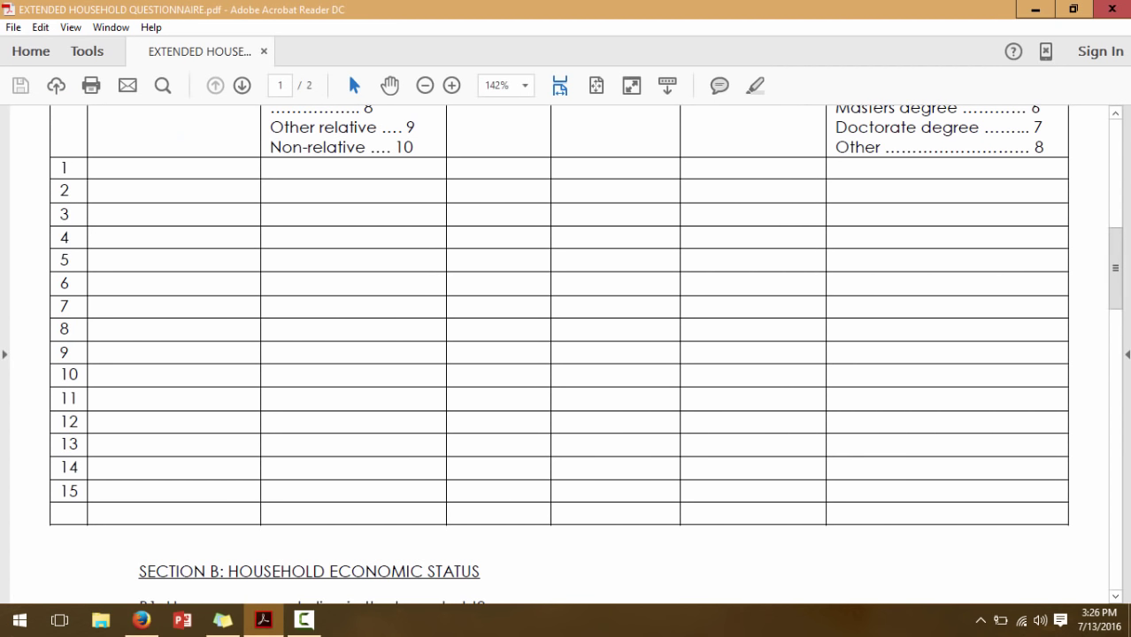
left_click_drag(1115, 268, 1120, 340)
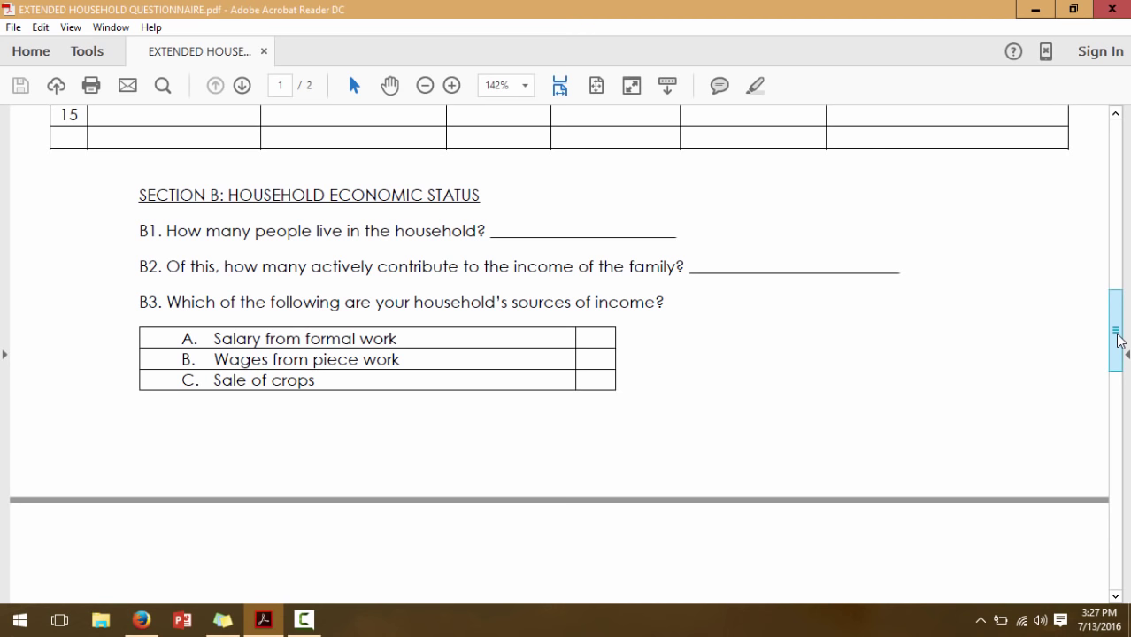
left_click(131, 634)
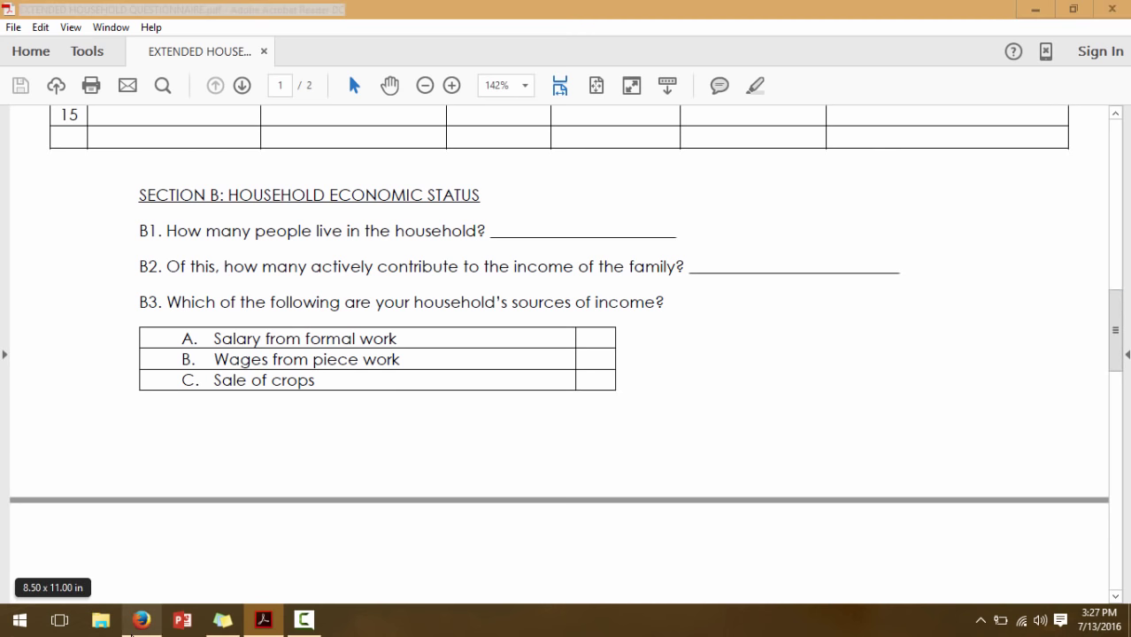
mouse_move(76, 405)
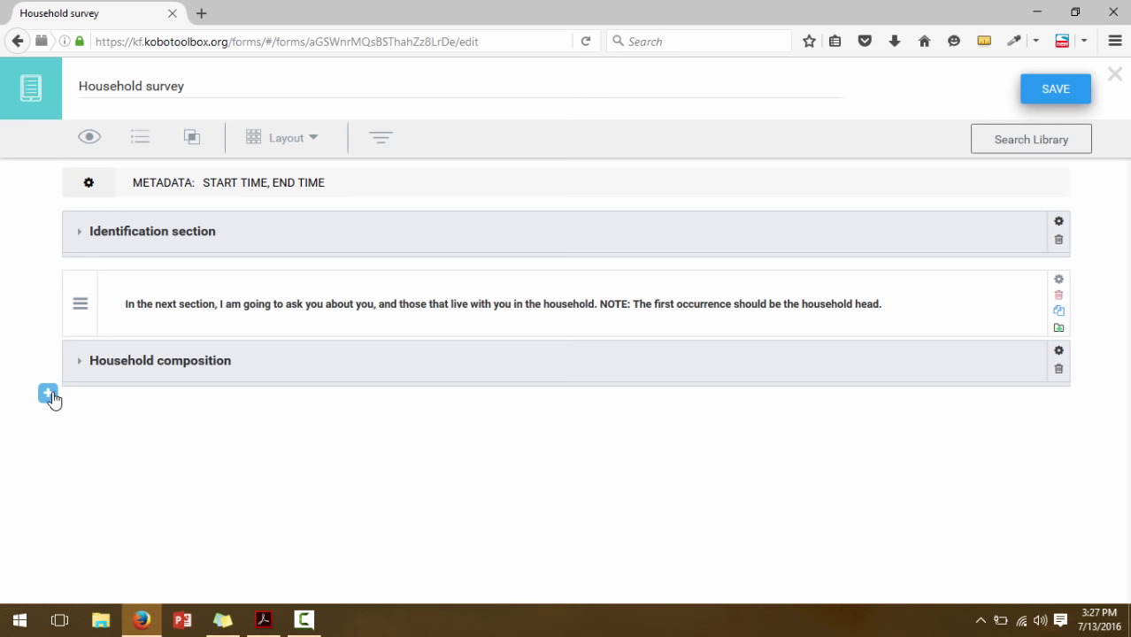
Add a Number question 'How many people live in this household?' after the Household composition group
left_click(48, 395)
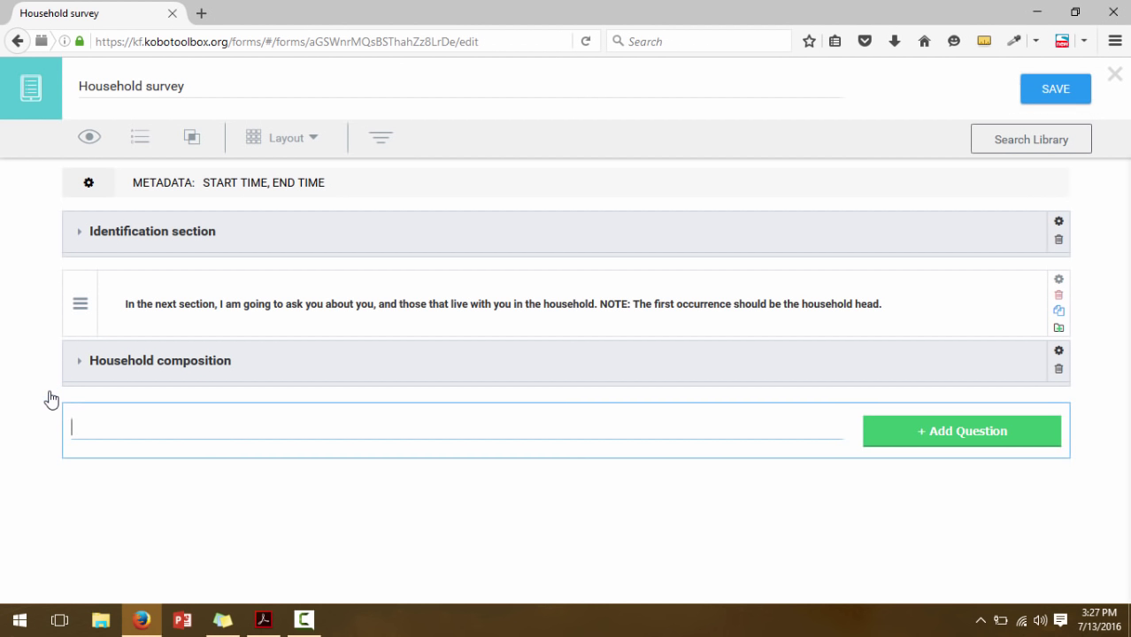
type("Hou")
key("BackSpace")
type("w many people l")
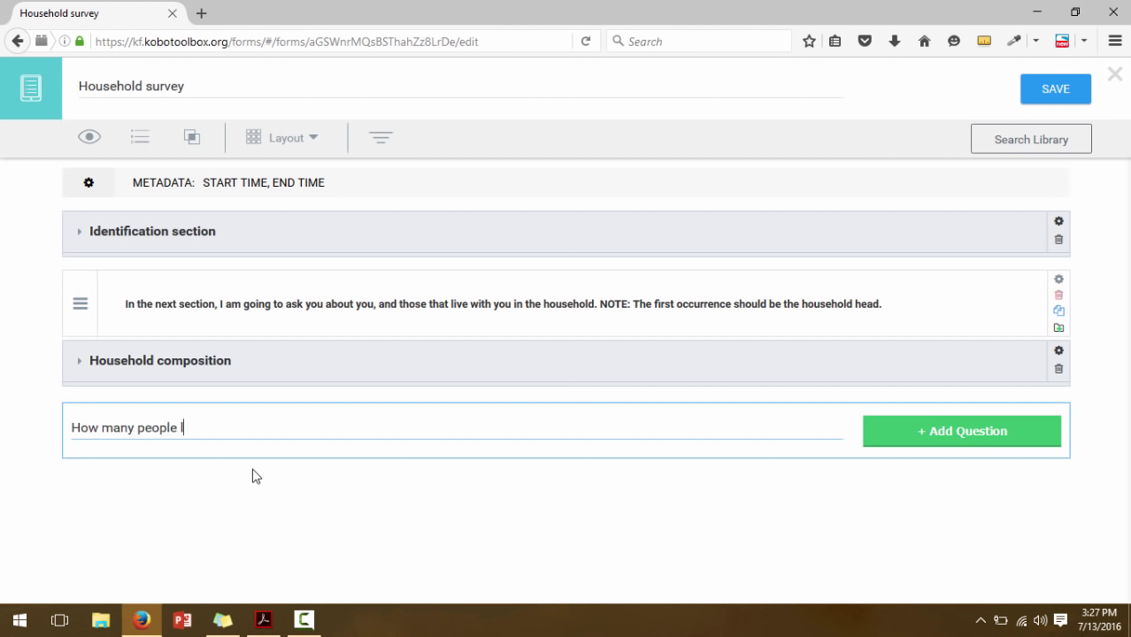
type("ive in the ")
type("s hous")
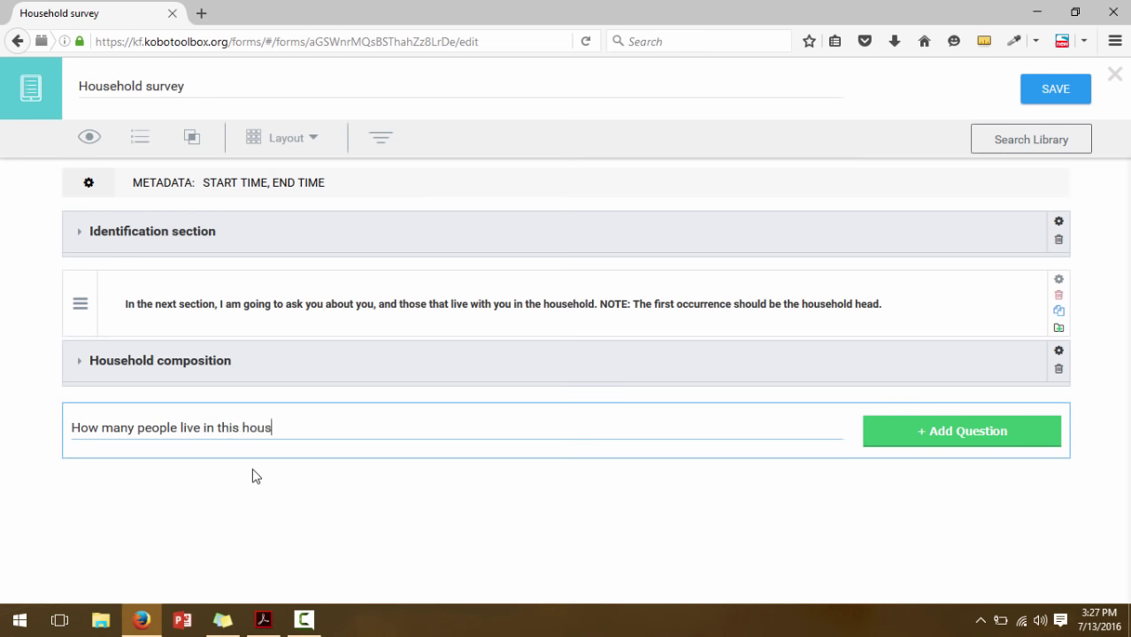
type("ehold?")
left_click(930, 433)
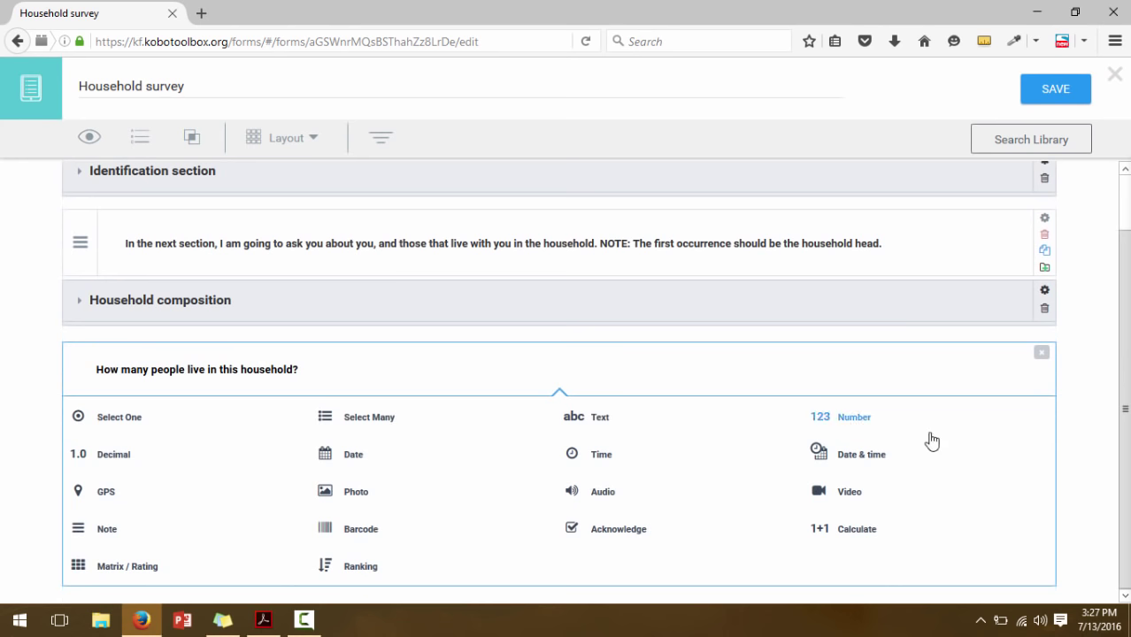
left_click(854, 425)
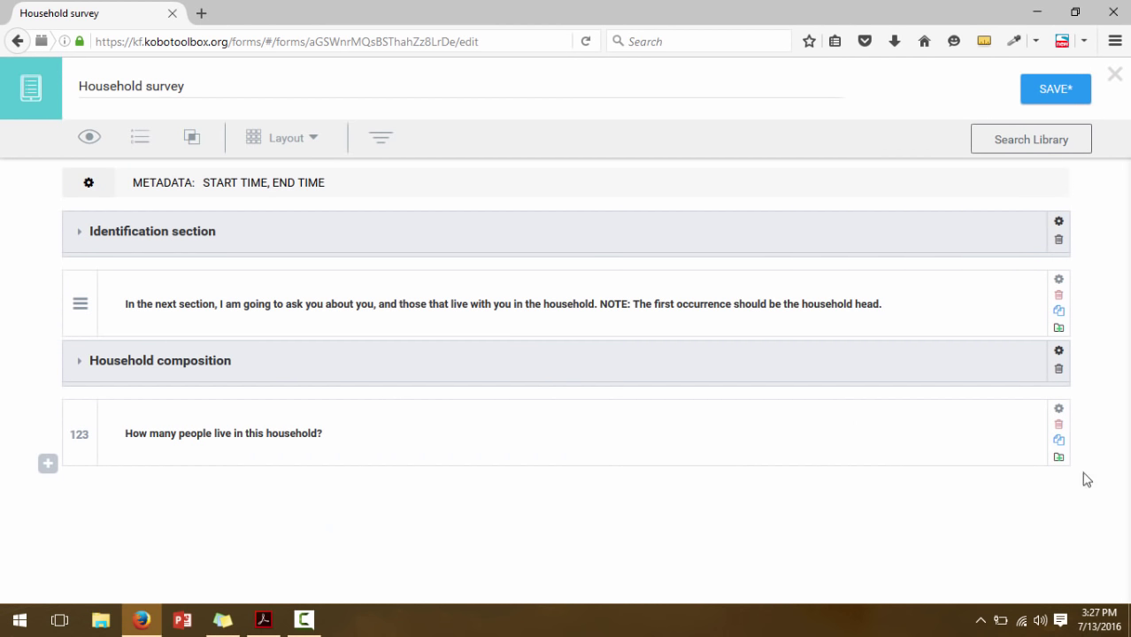
left_click(262, 622)
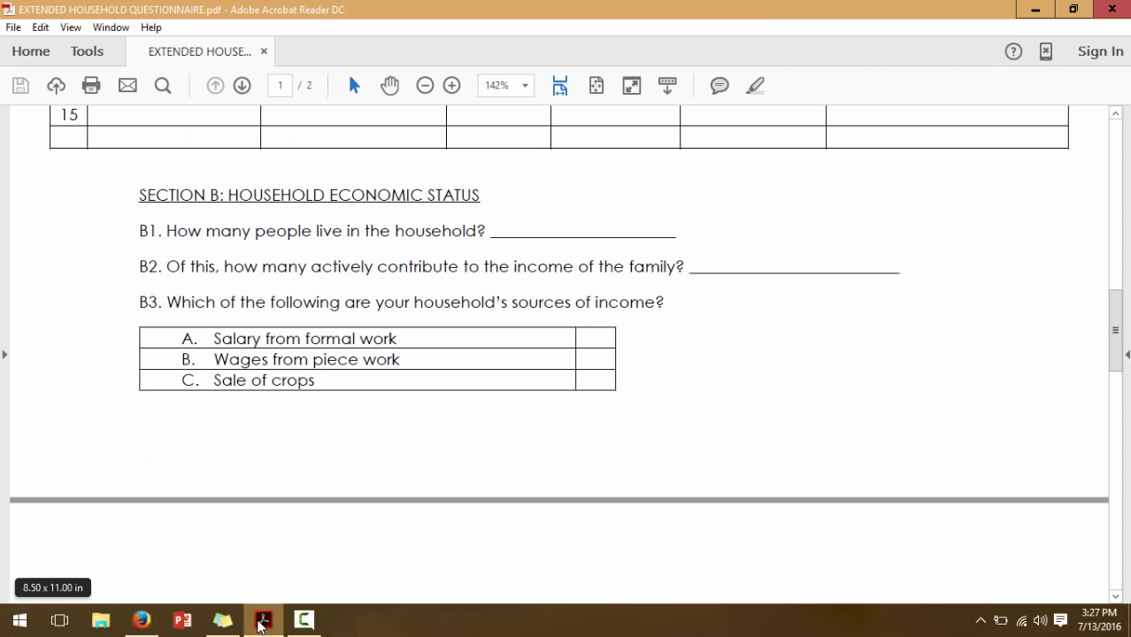
Copy B2 from the PDF into a Number question 'Of this, how many actively contribute to the income of the family?'
left_click_drag(686, 268, 169, 256)
key("ctrl+c")
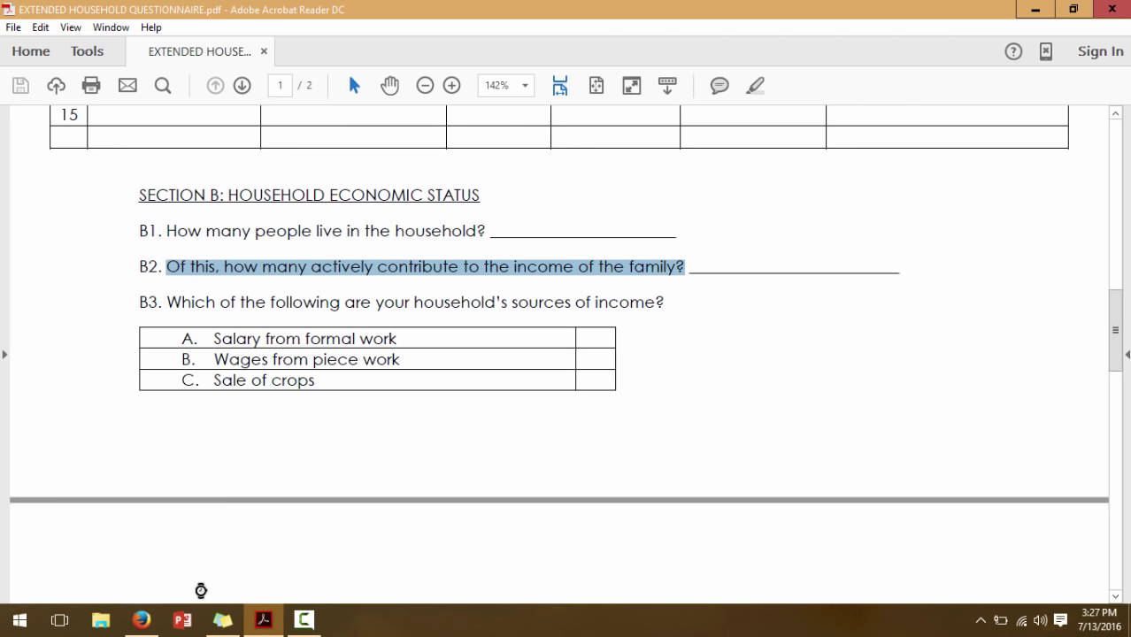
left_click(147, 619)
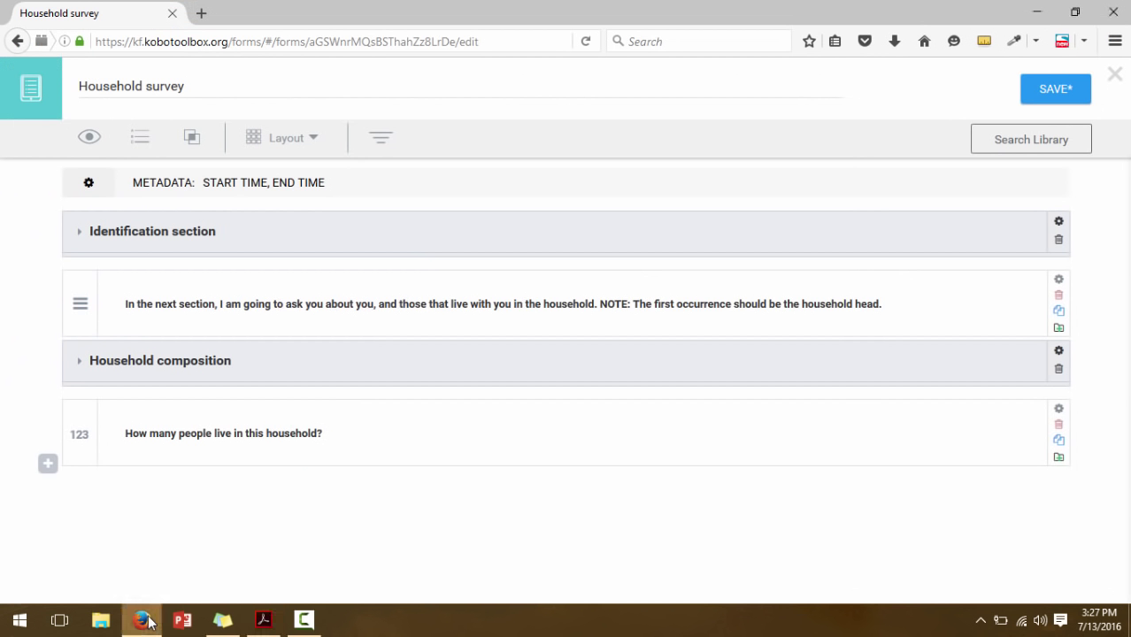
left_click(47, 466)
key("ctrl+v")
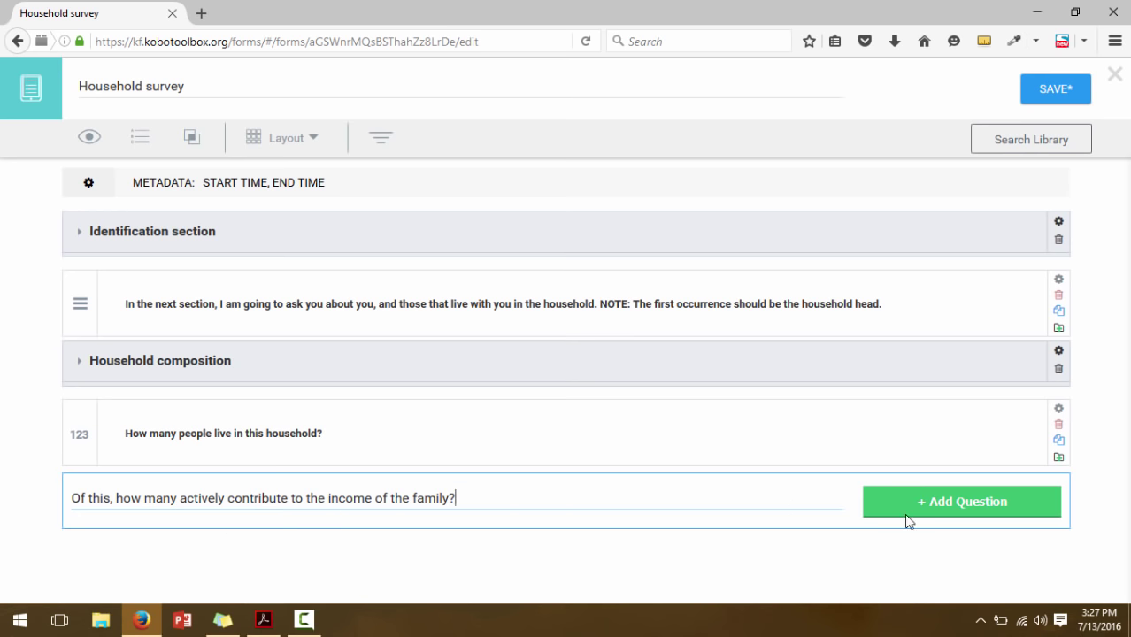
left_click(937, 499)
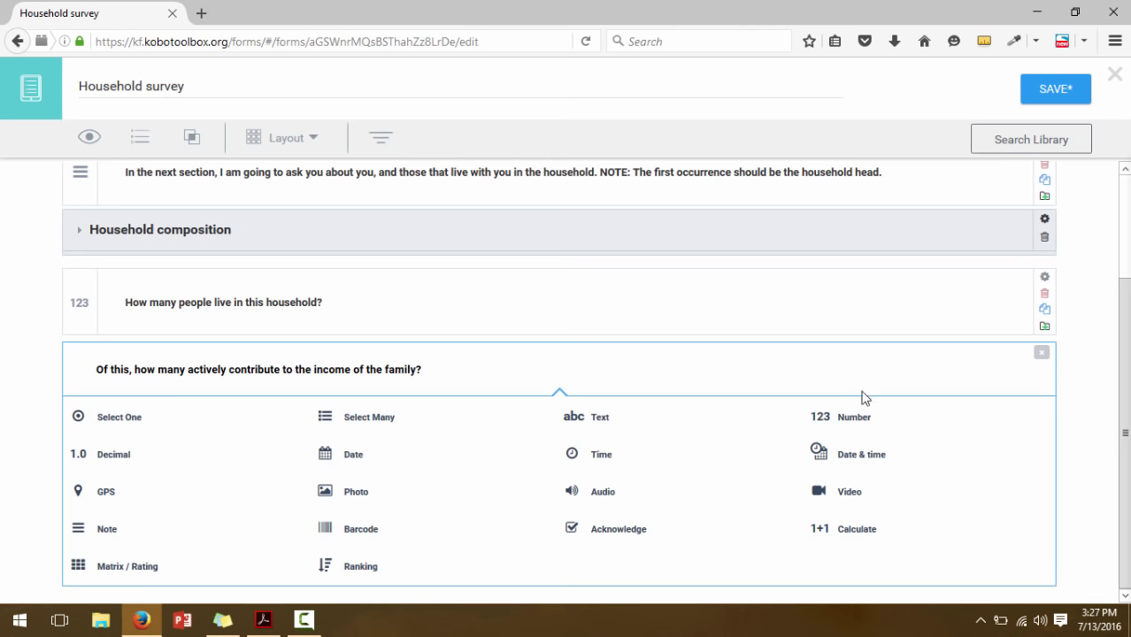
left_click(846, 418)
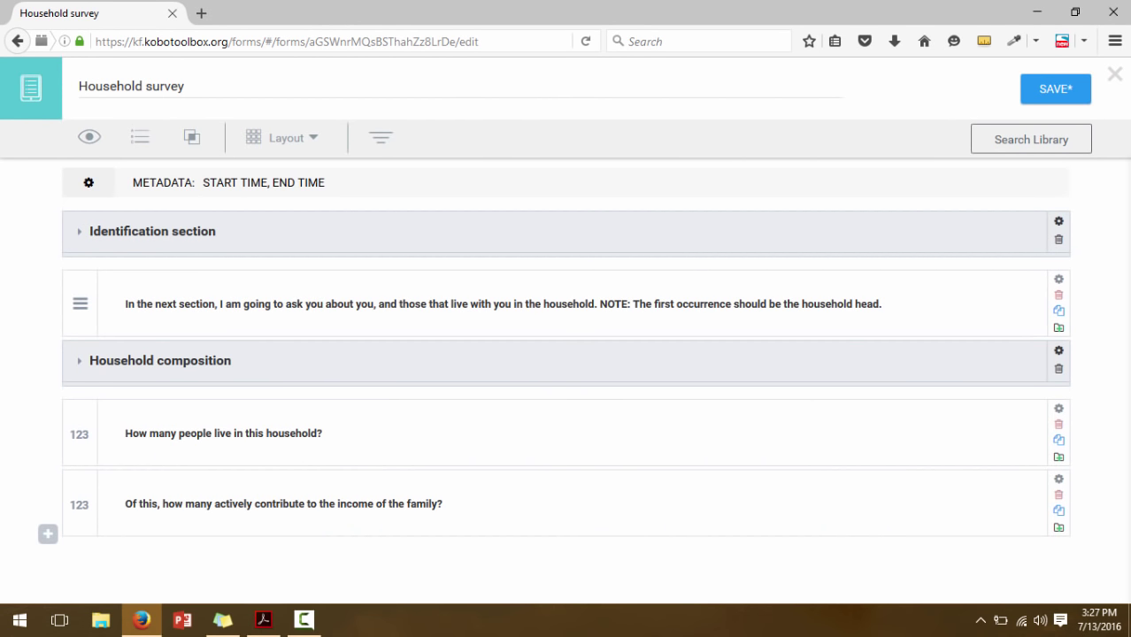
left_click(263, 620)
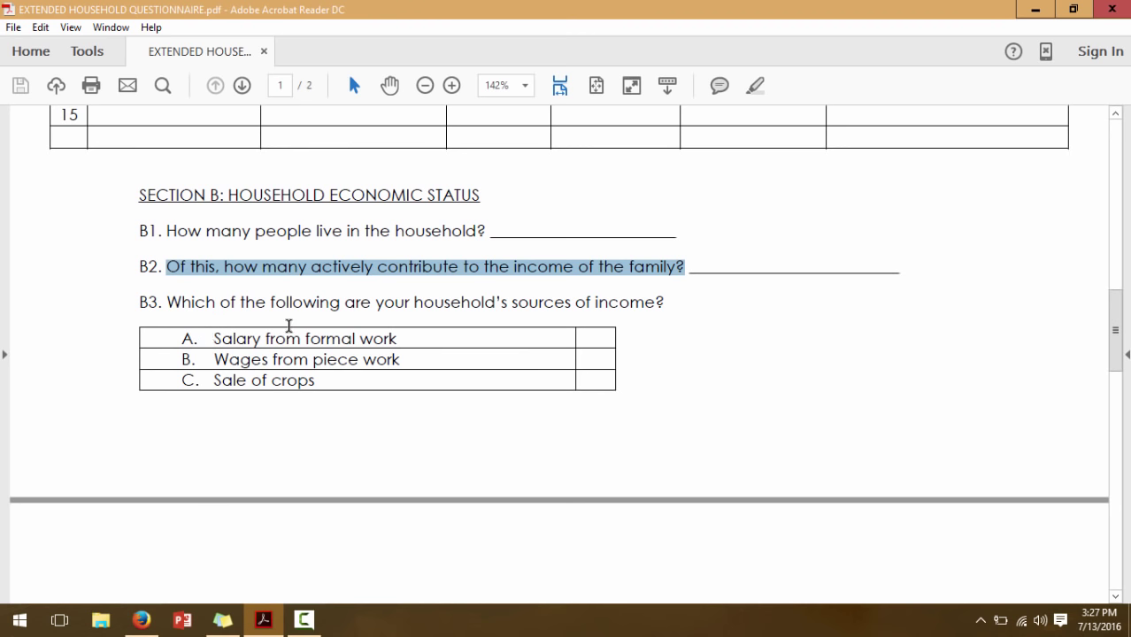
left_click_drag(169, 301, 670, 302)
key("ctrl+c")
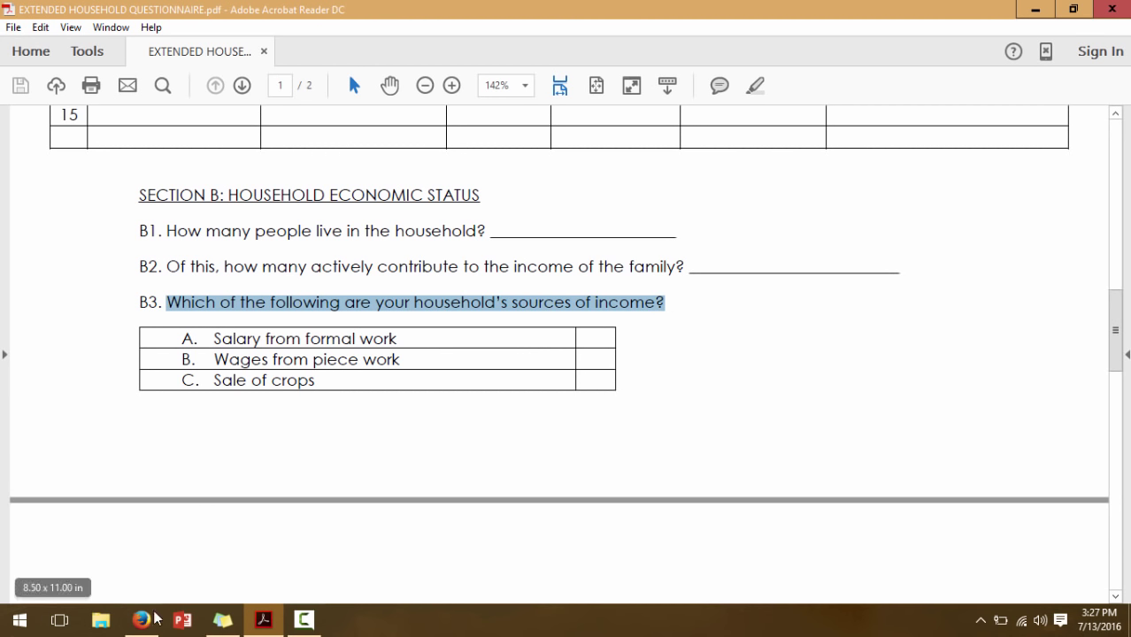
Paste B3 as a new question 'Which of the following are your household's sources of income?'
left_click(154, 619)
left_click(48, 534)
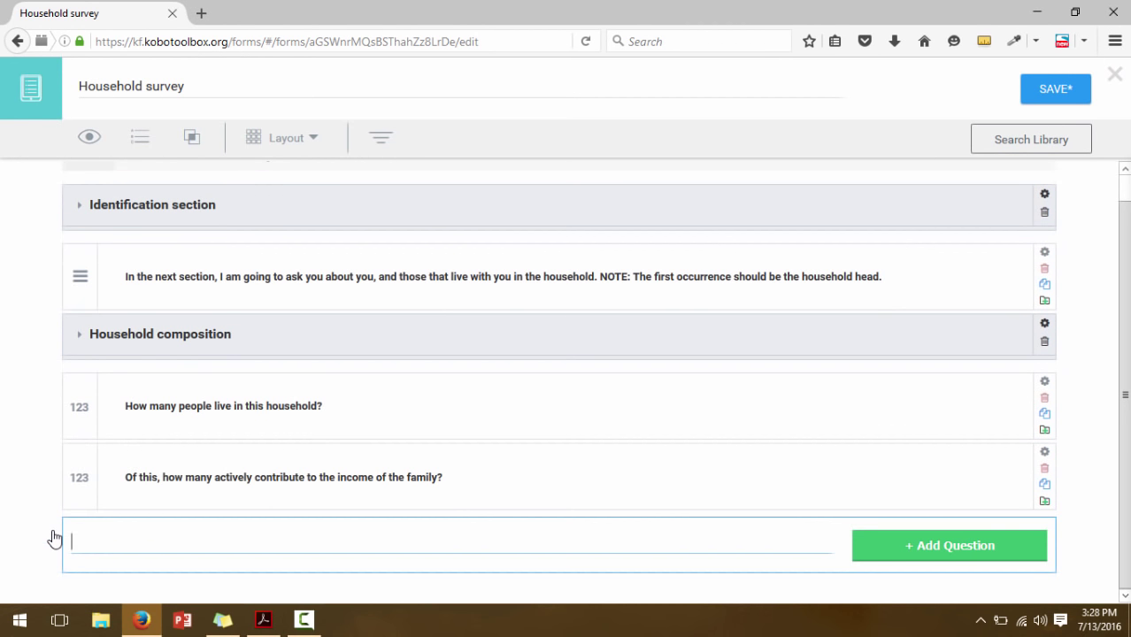
key("ctrl+v")
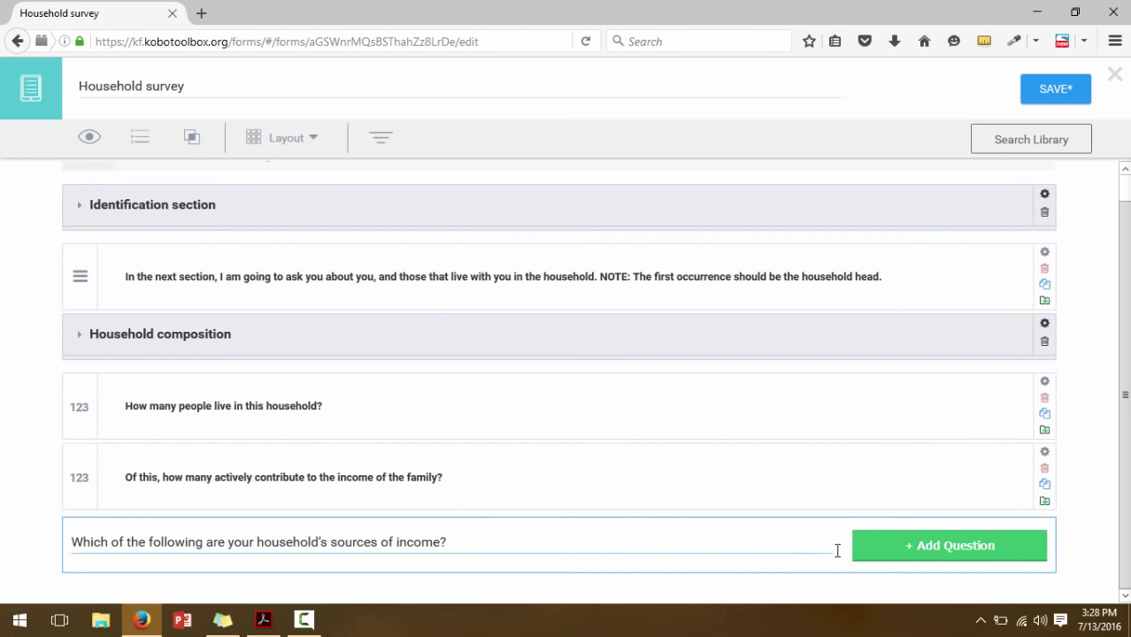
left_click(898, 556)
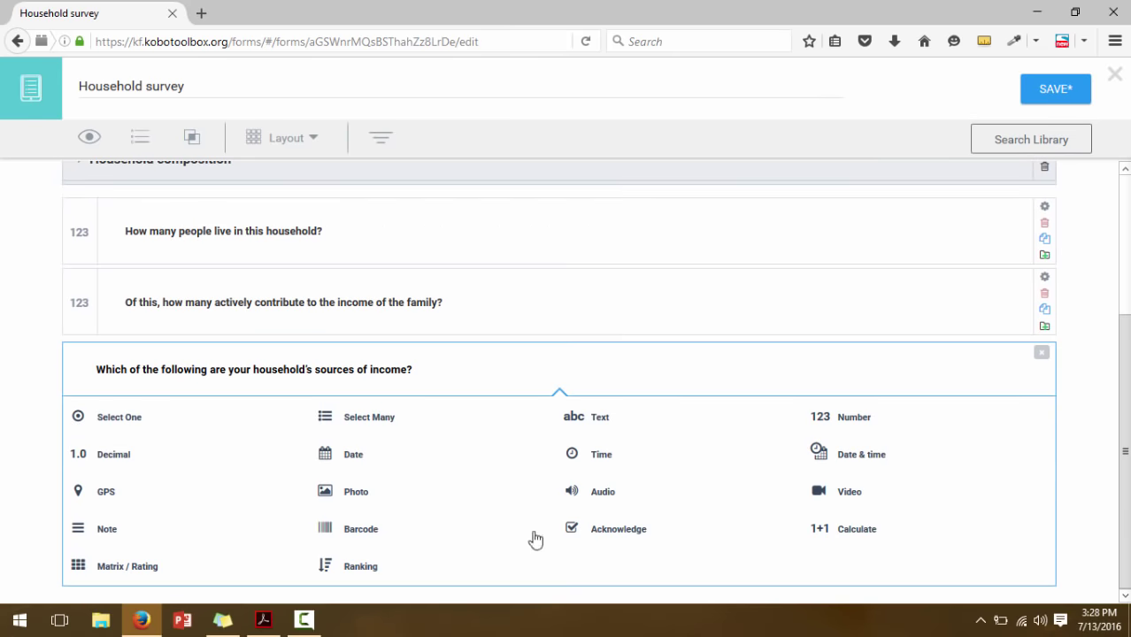
left_click(263, 620)
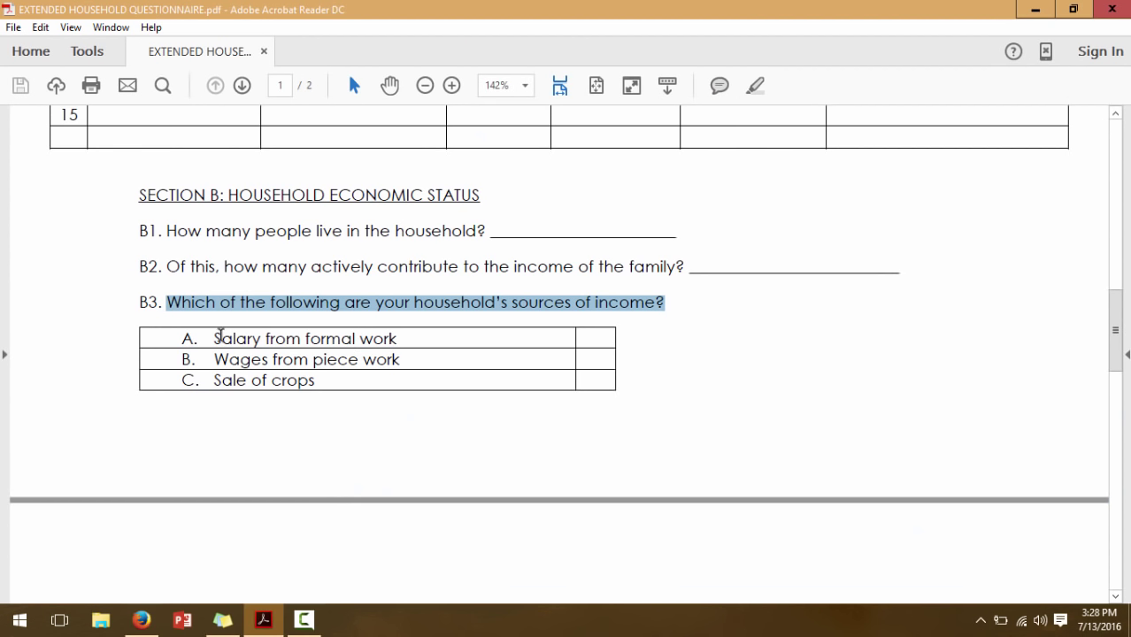
left_click_drag(1118, 319, 1118, 343)
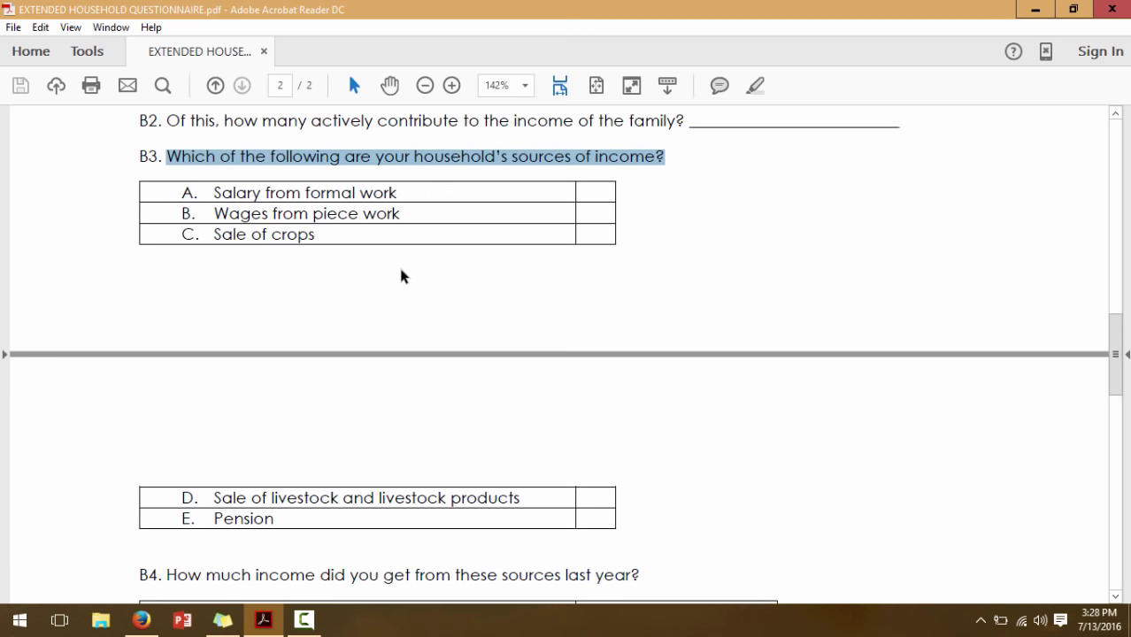
left_click(142, 619)
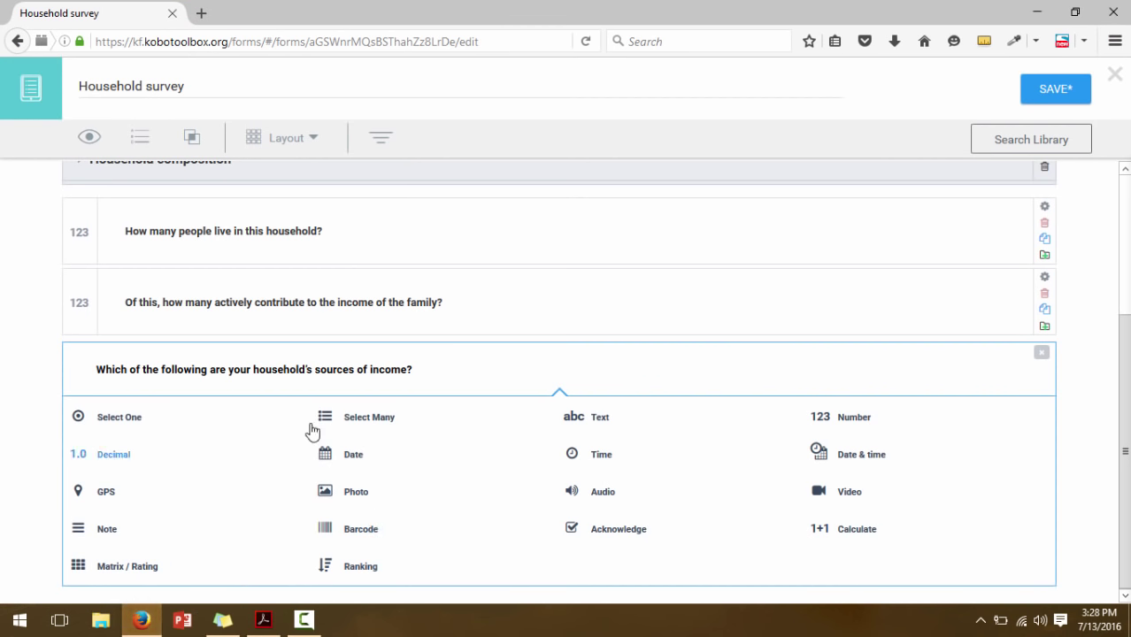
Make the income question select-many and enter its first choice, 'Salary from formal work'
left_click(352, 420)
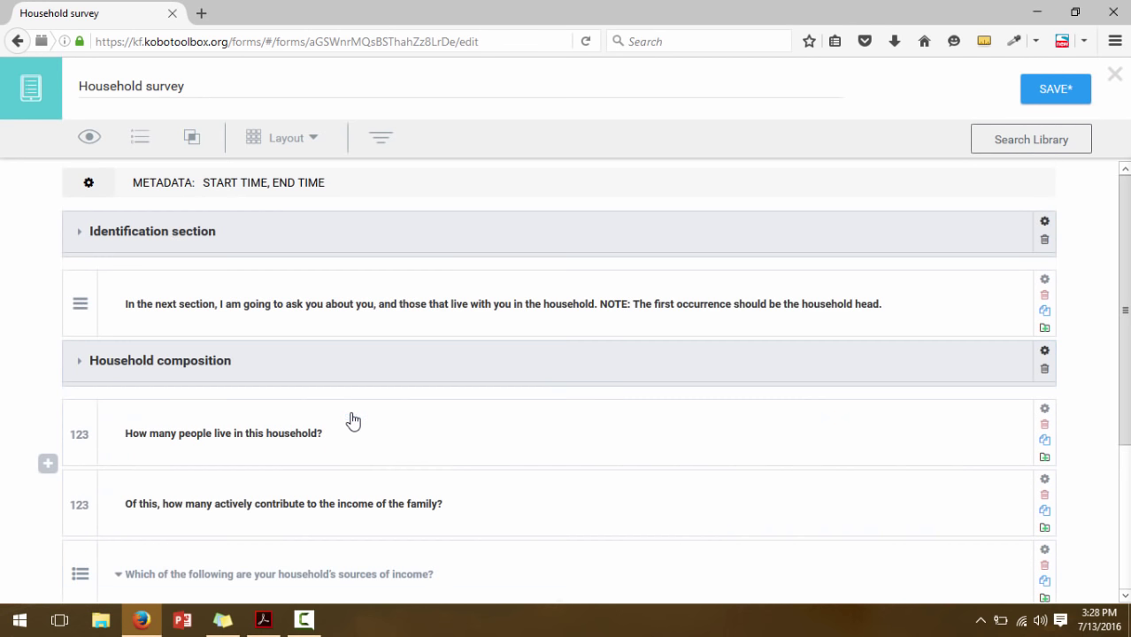
left_click_drag(1126, 341, 1129, 481)
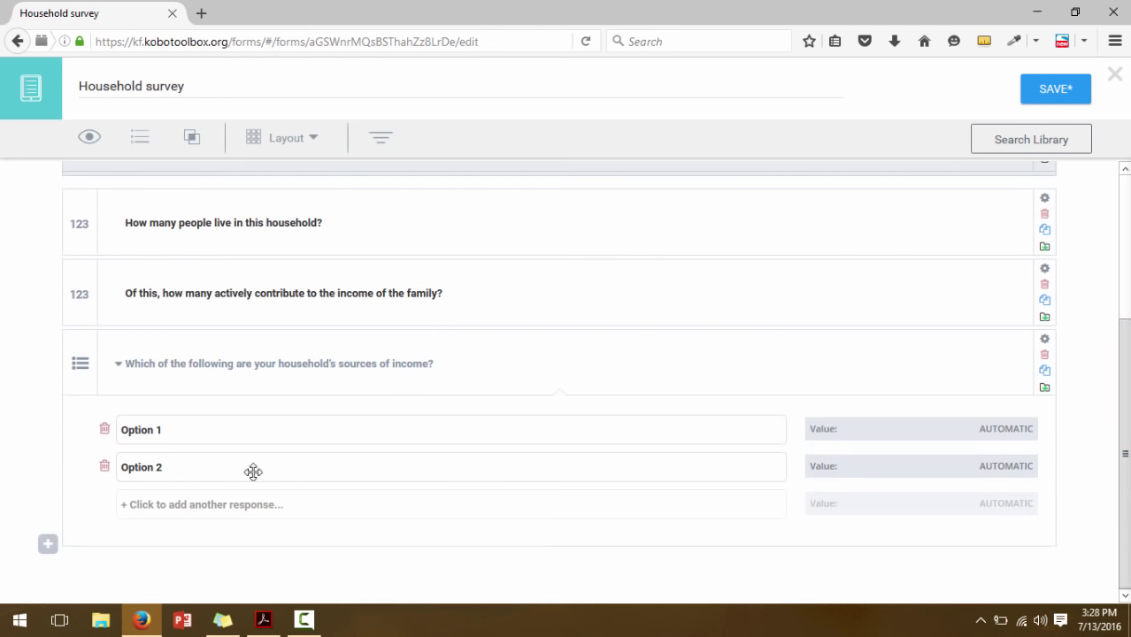
left_click(263, 619)
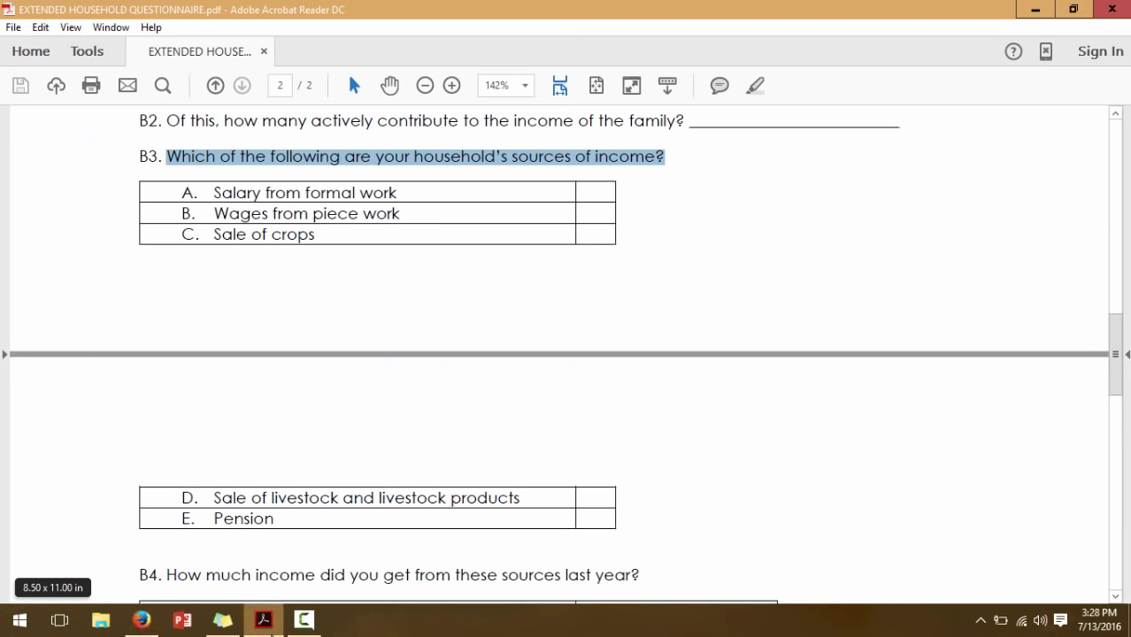
left_click(142, 620)
left_click(147, 431)
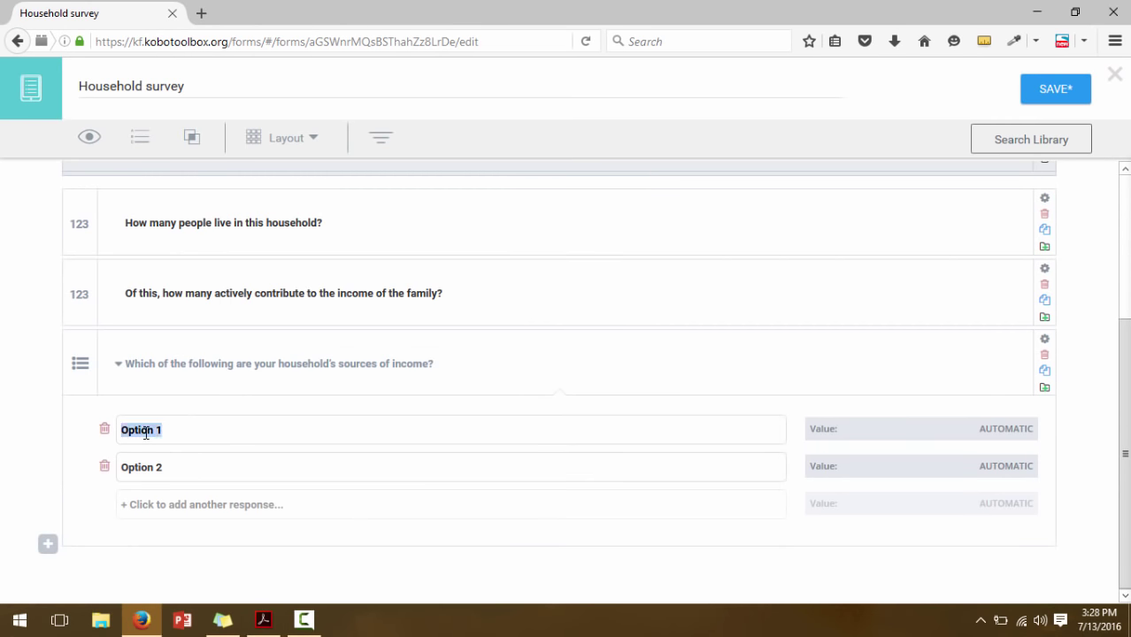
type("salary from formal wor")
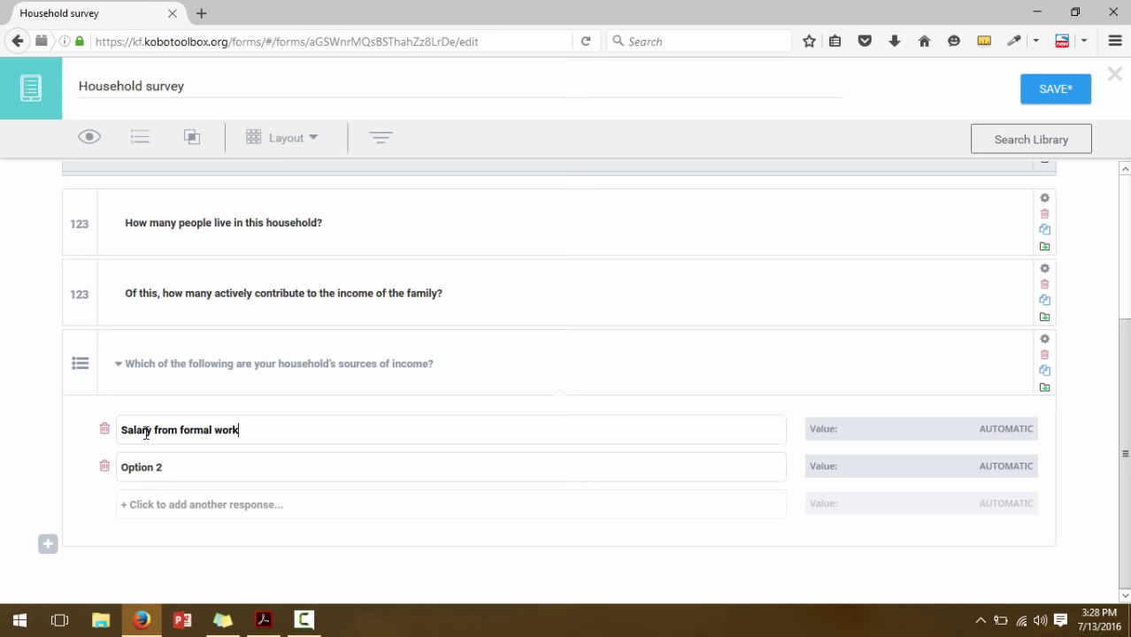
type("k")
left_click(222, 620)
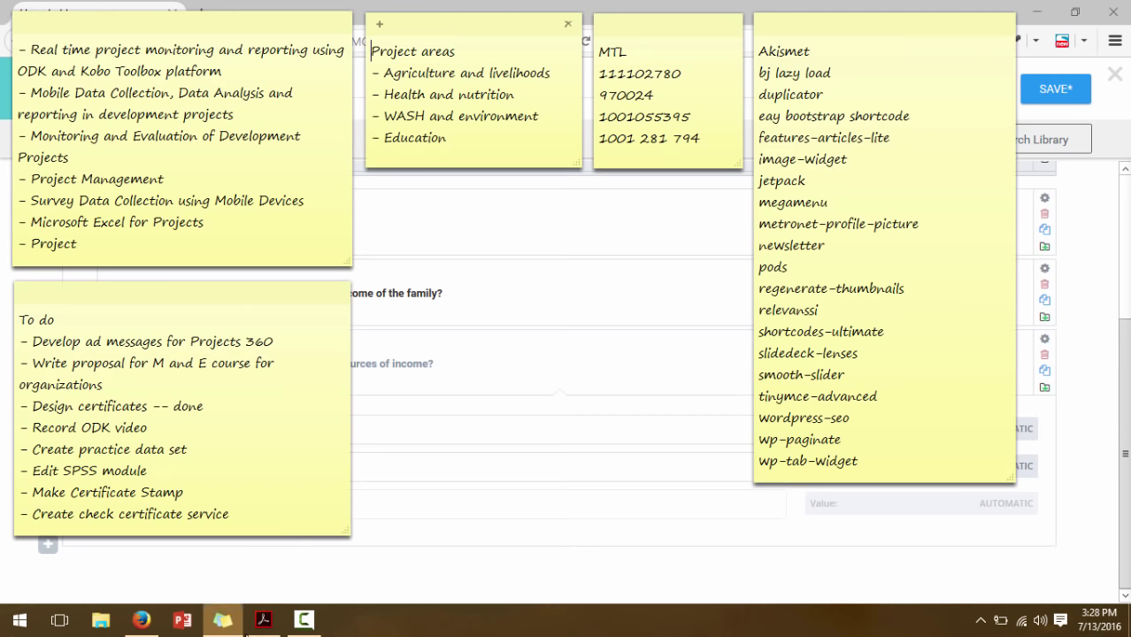
left_click(262, 620)
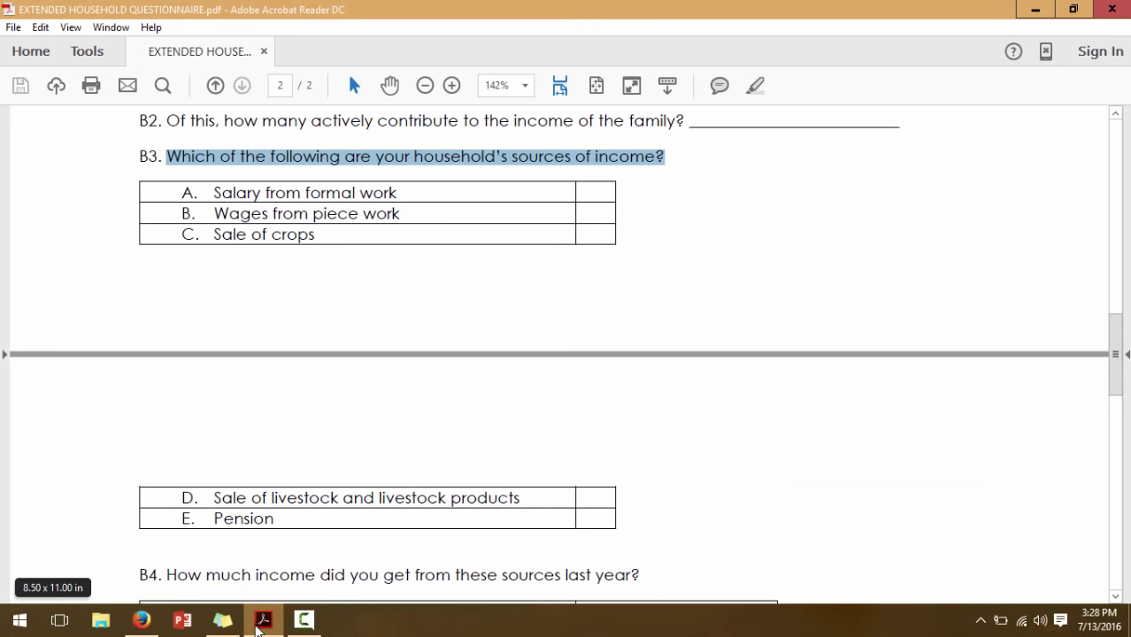
mouse_move(259, 628)
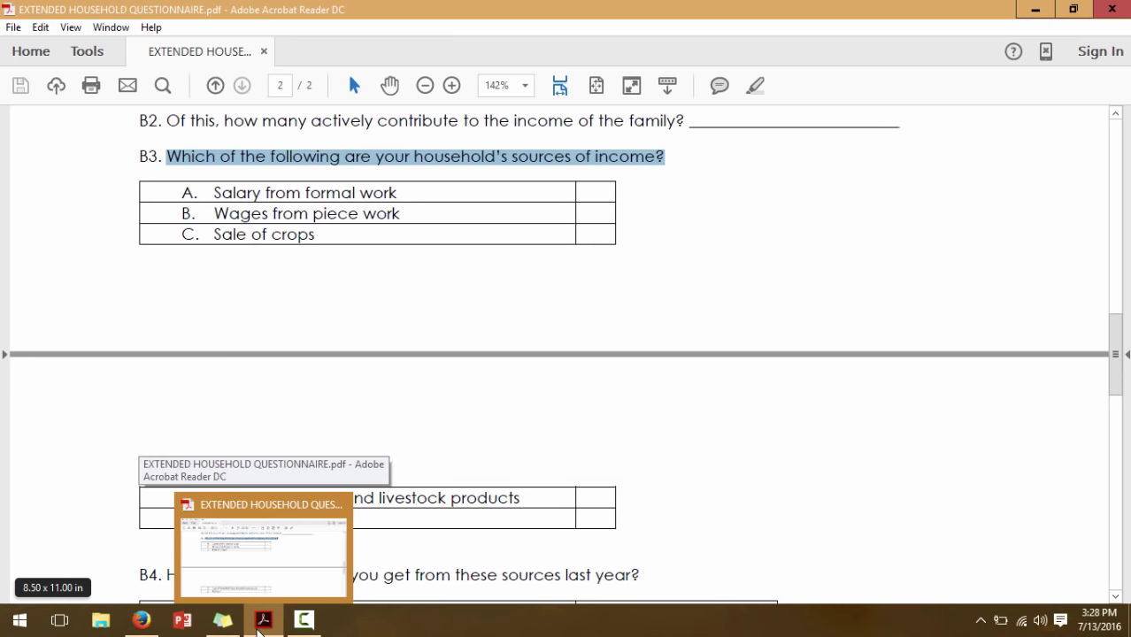
left_click(142, 619)
Add the choices 'Wages from piece work' and 'Sale of crops'
double_click(144, 468)
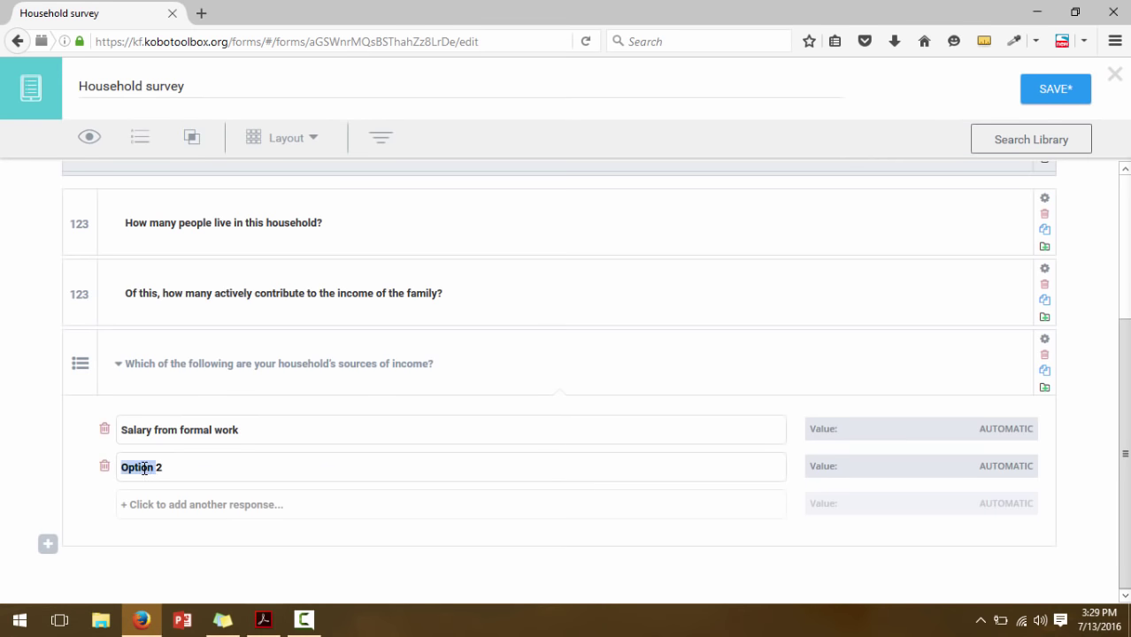
type("Wages from")
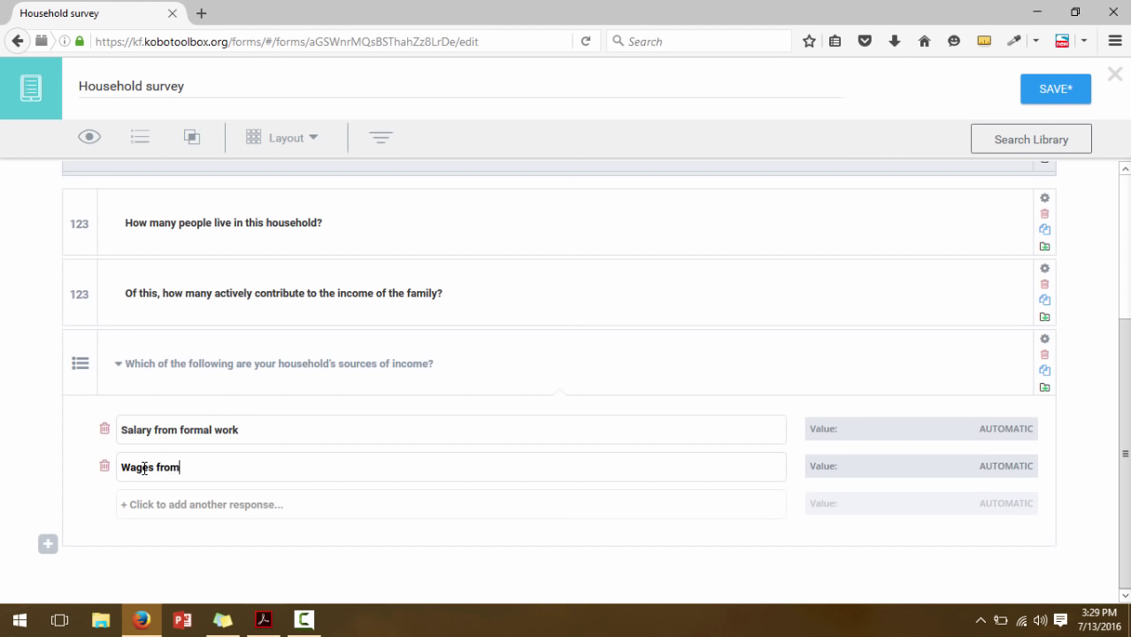
type(" piece work")
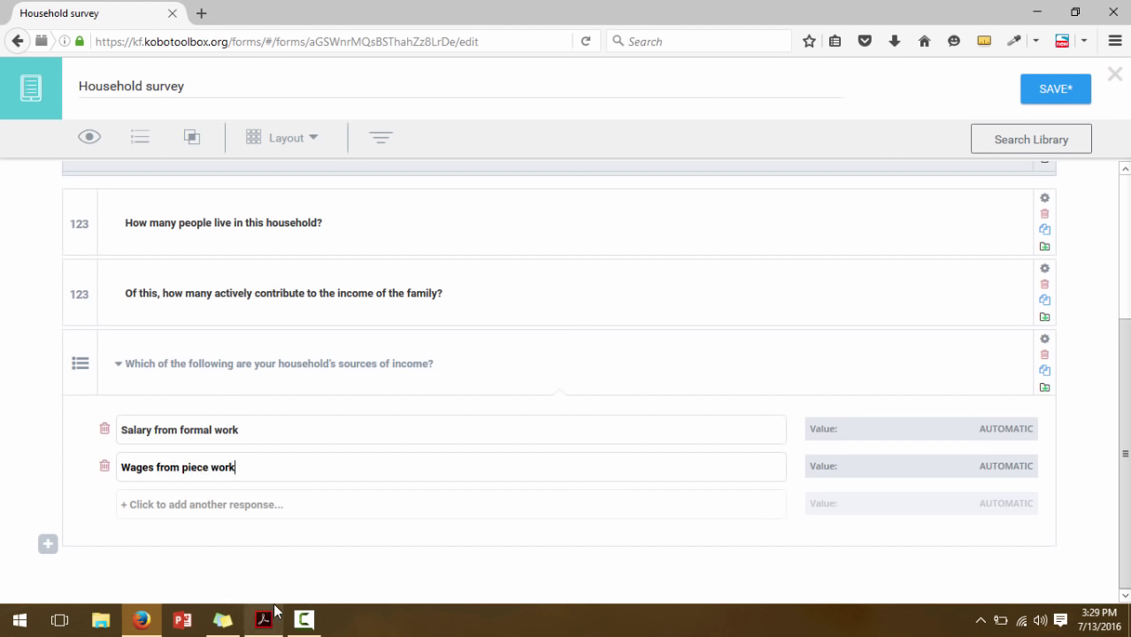
left_click(270, 621)
left_click(270, 622)
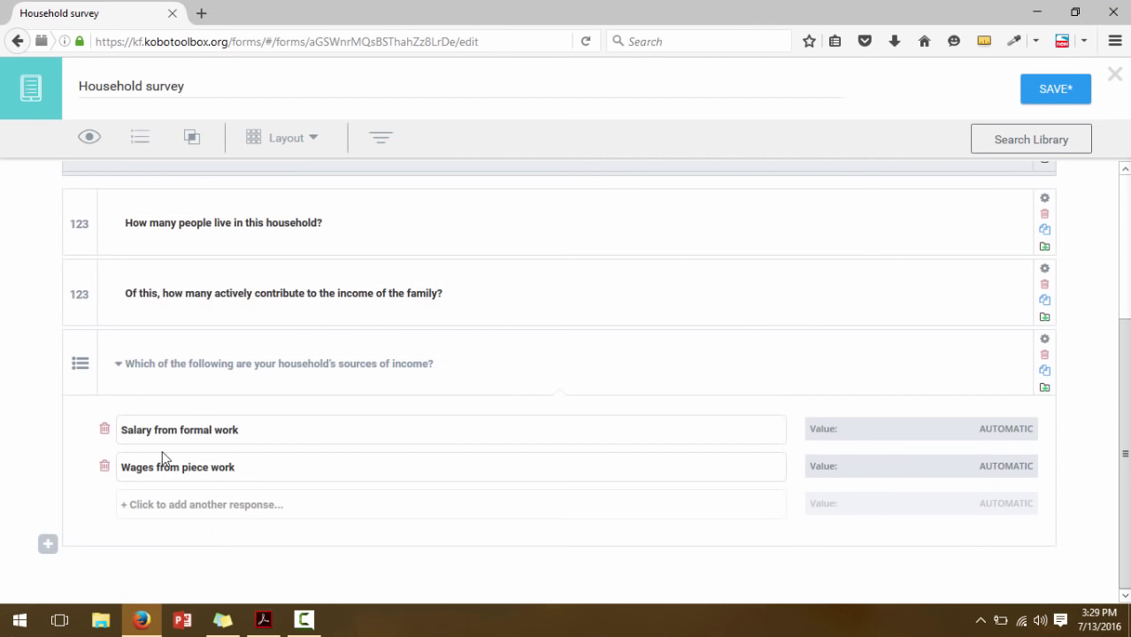
left_click(159, 507)
left_click(138, 502)
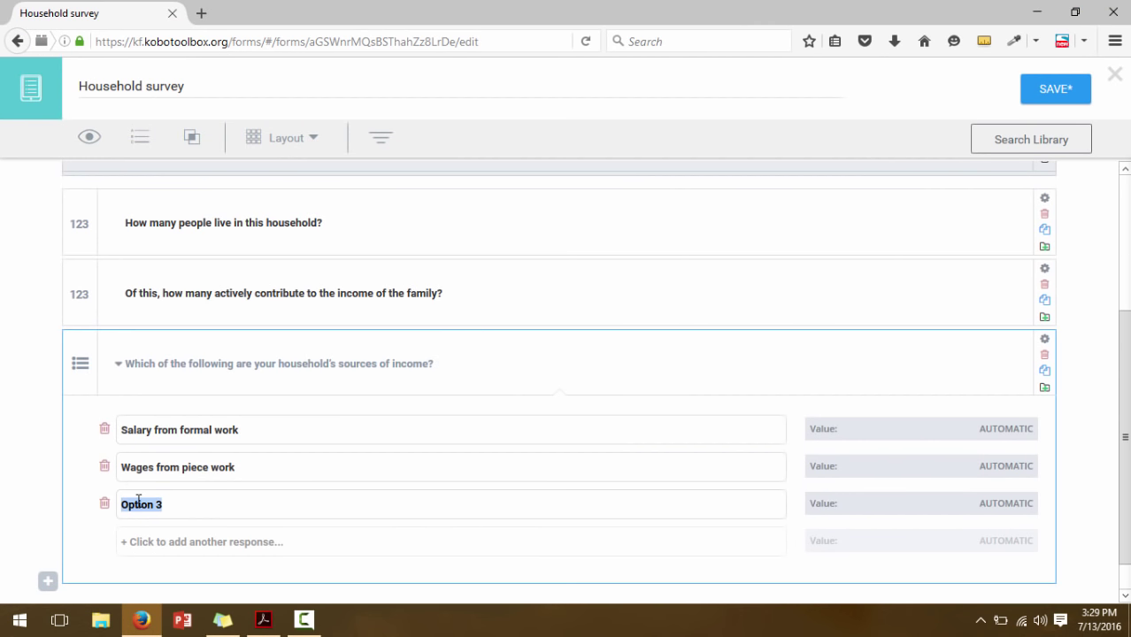
type("Sale of crops")
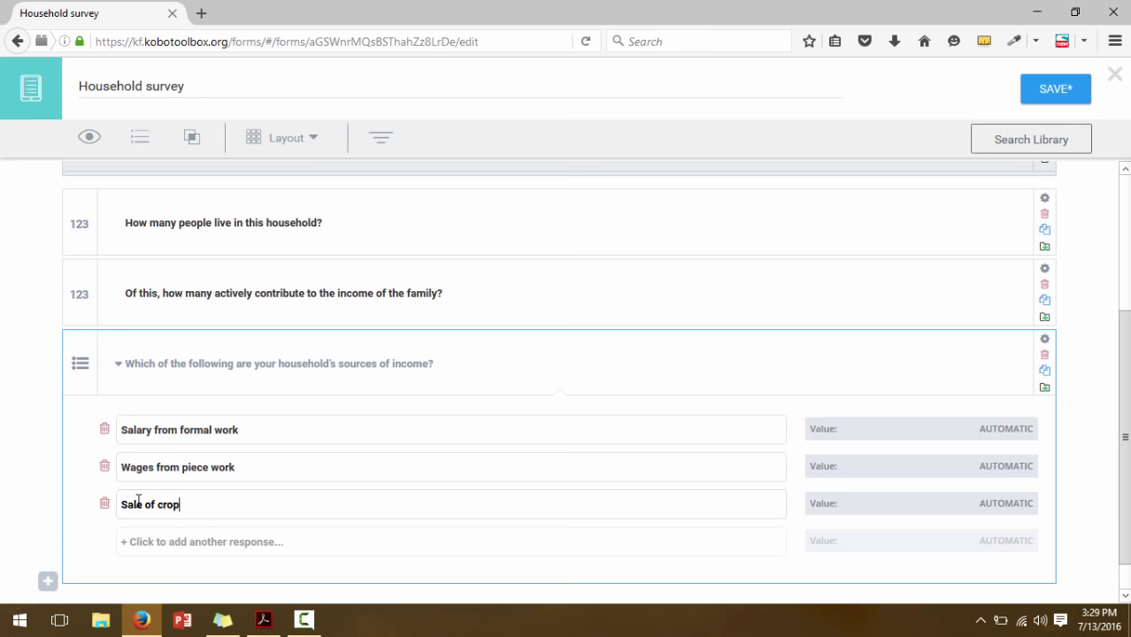
left_click(263, 619)
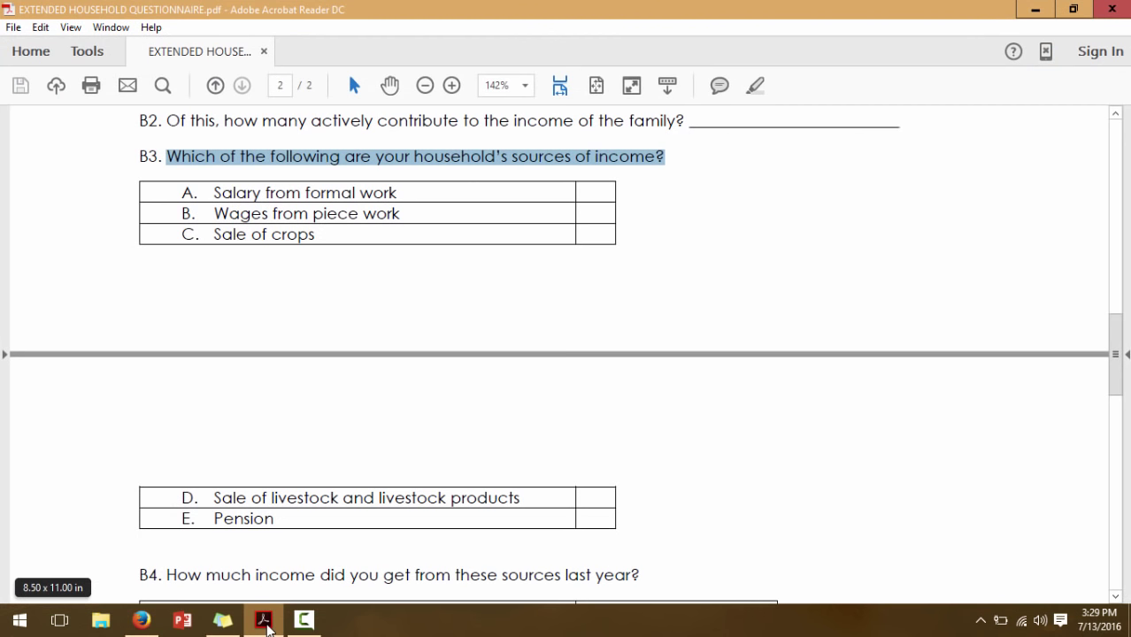
left_click(264, 621)
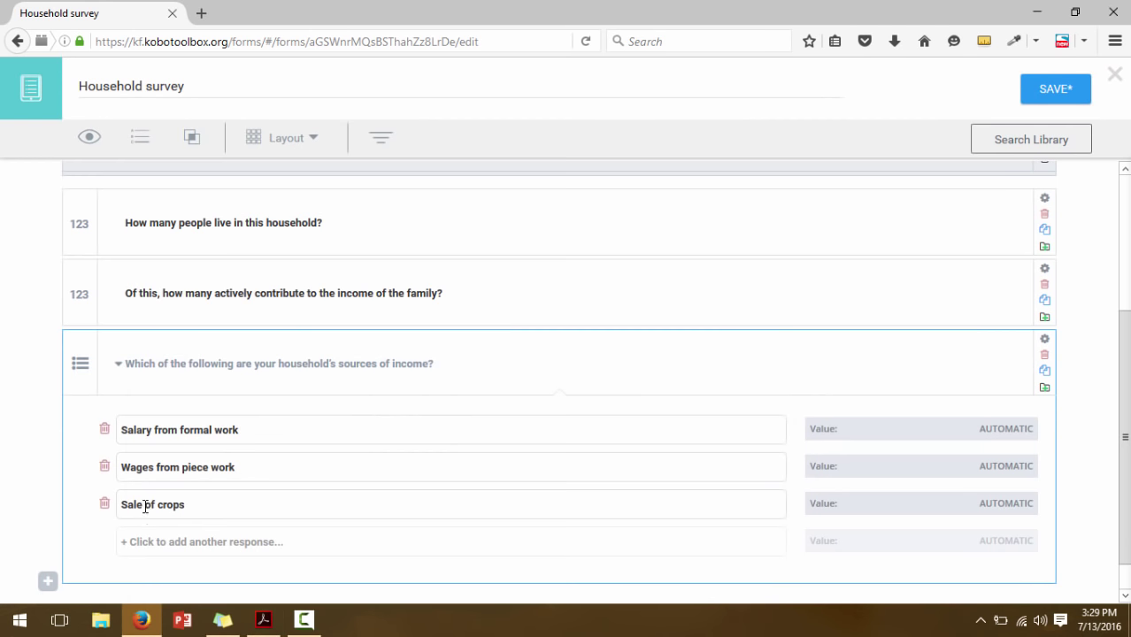
Add the choices 'Sale of livestock and livestock products' and 'Pension'
left_click(144, 543)
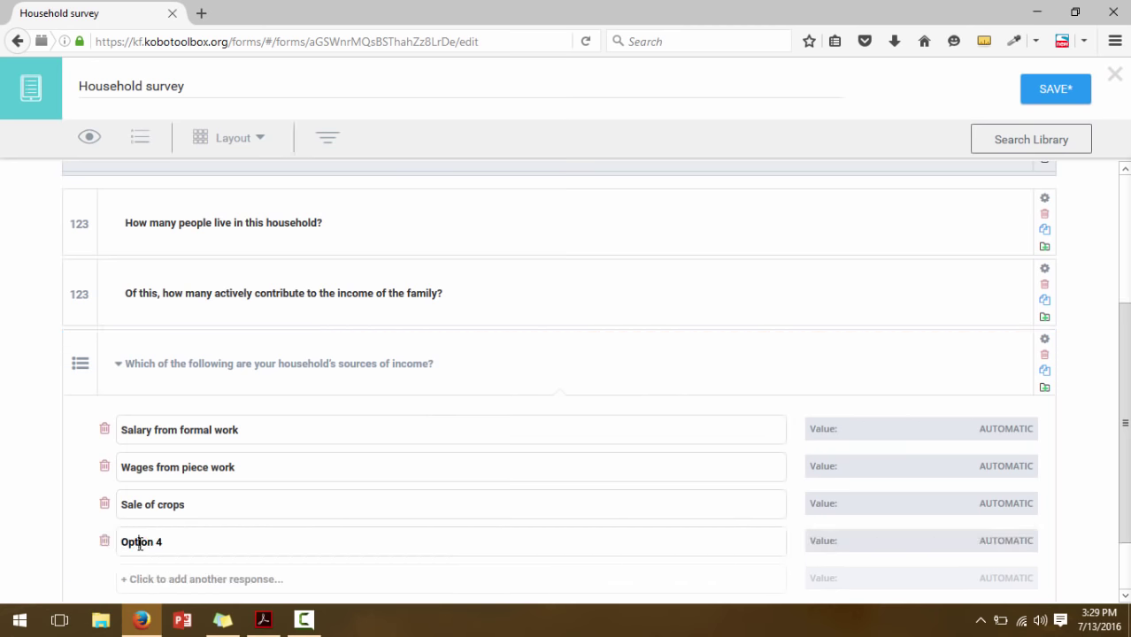
left_click(139, 540)
type("sale of livestock and ")
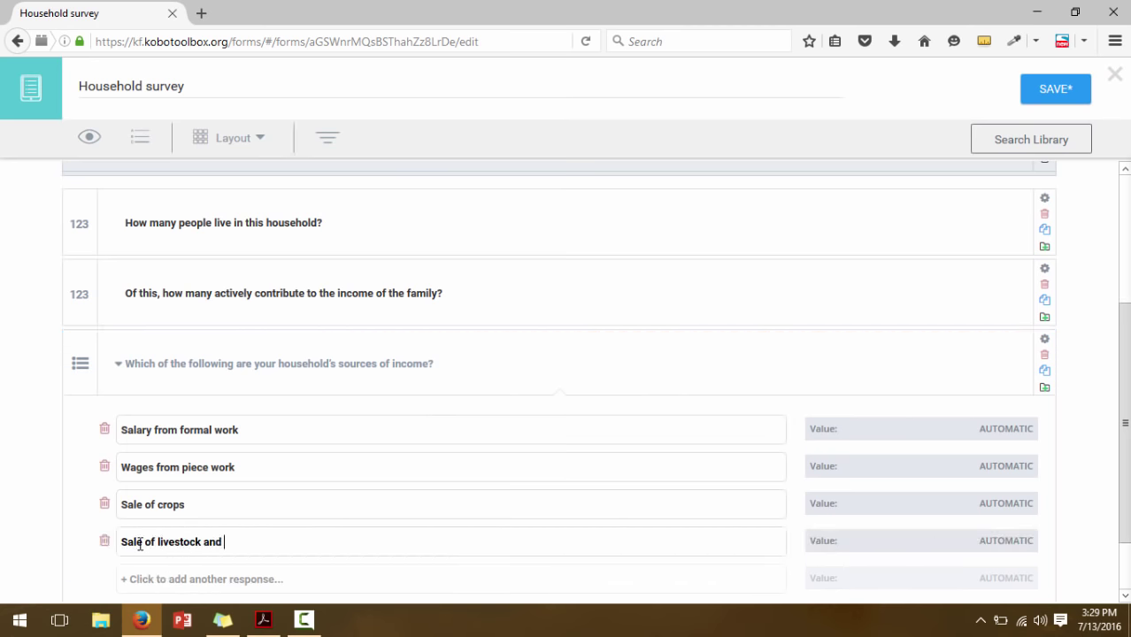
type("livestock products")
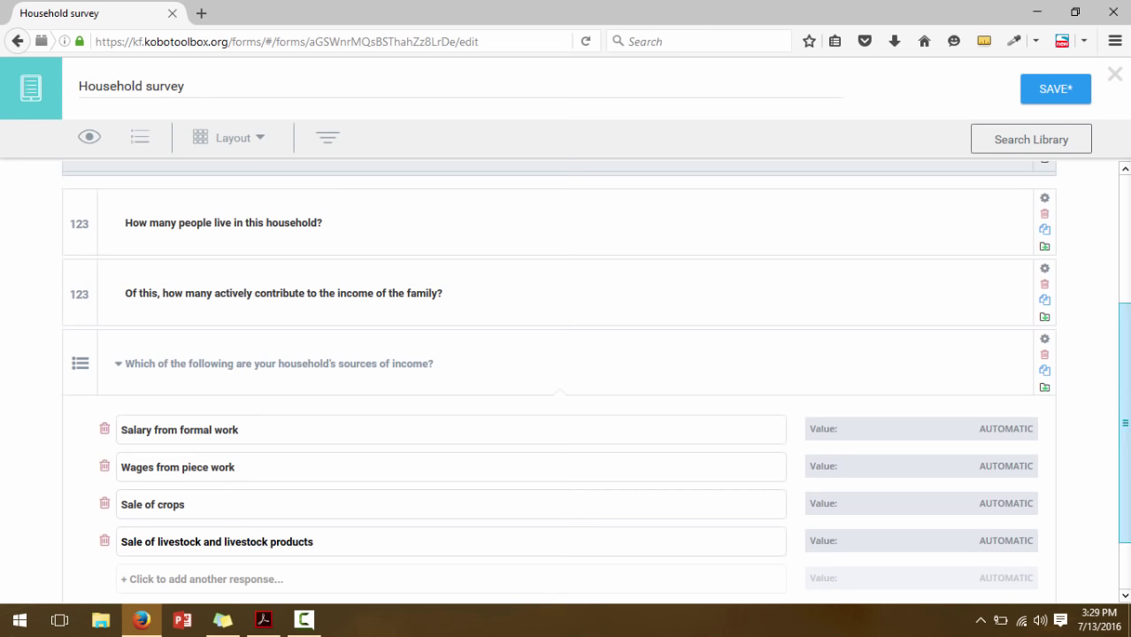
scroll(1123, 425, "down", 1)
left_click(189, 506)
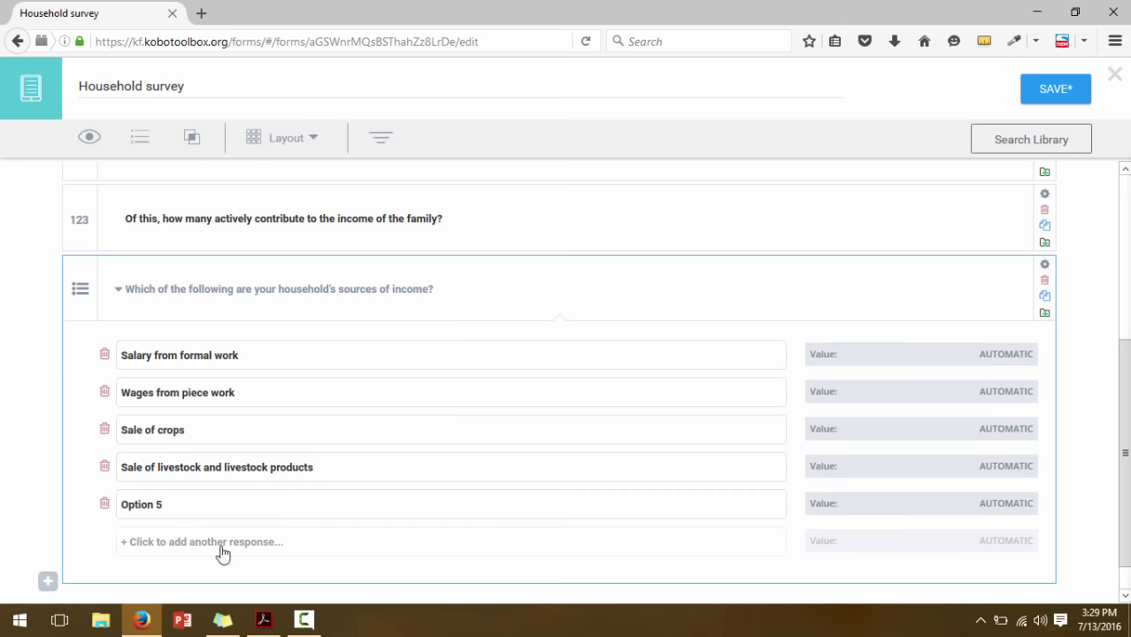
left_click(264, 625)
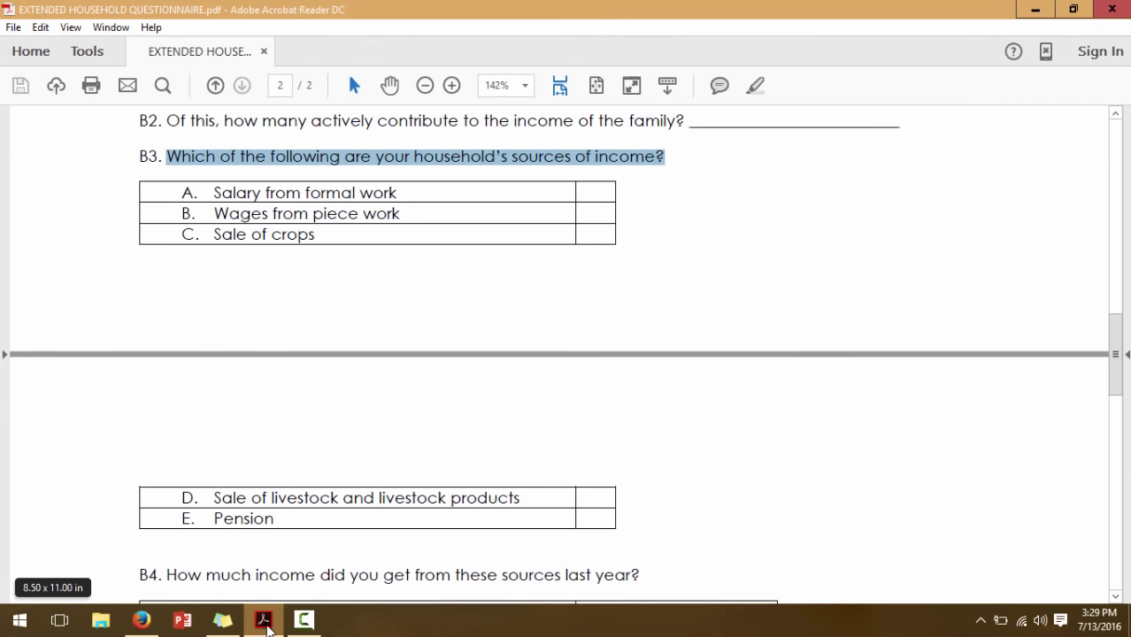
left_click(142, 620)
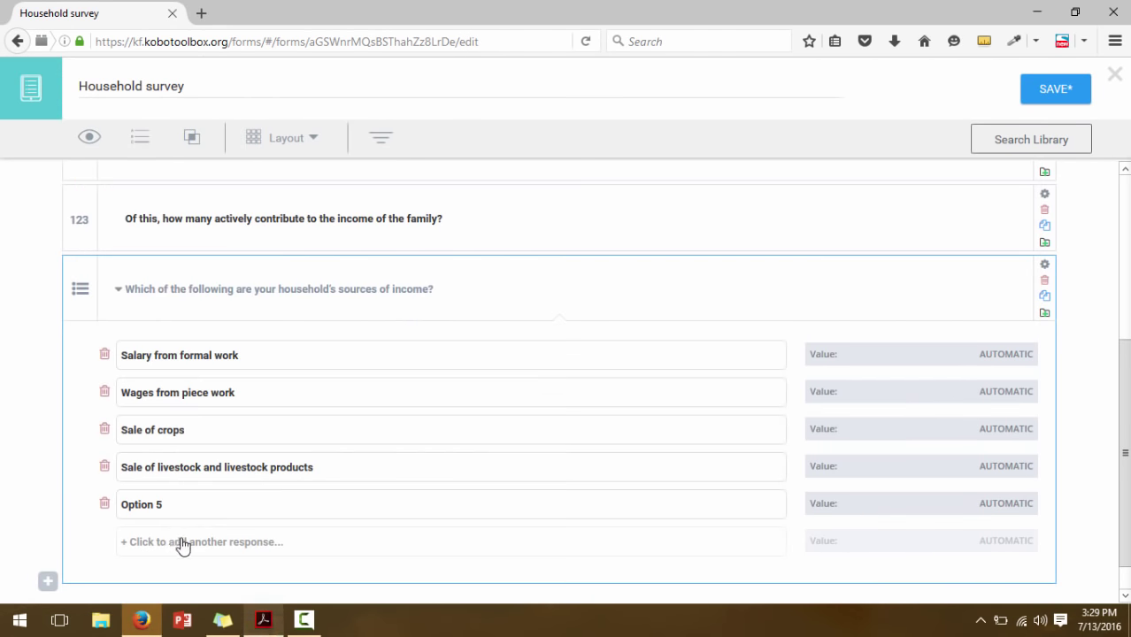
left_click(148, 503)
type("Pension")
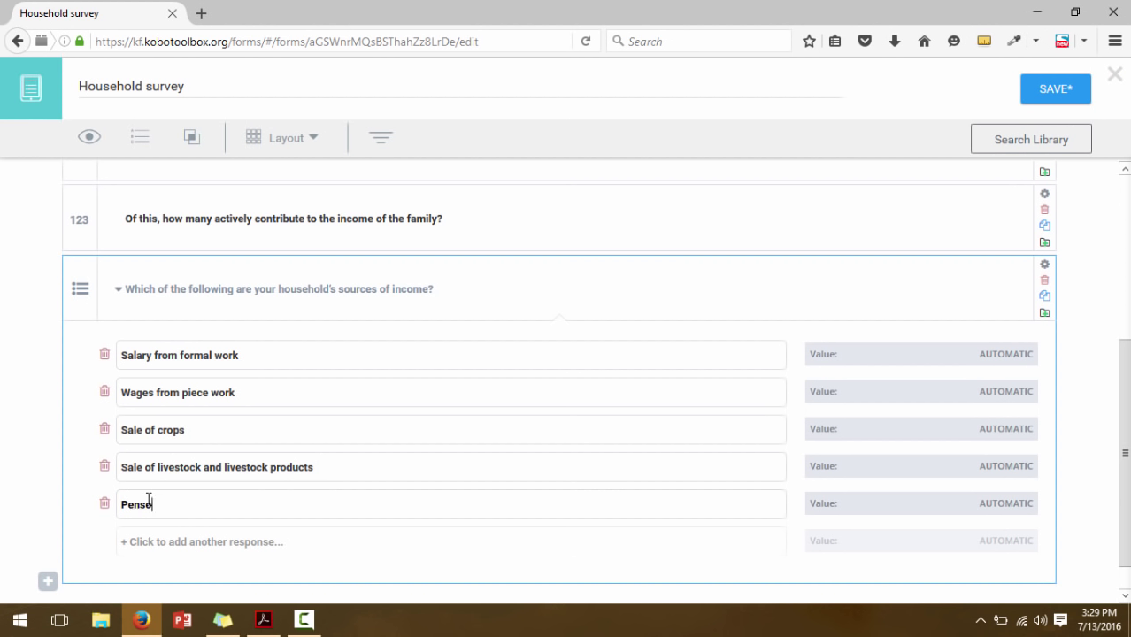
Code the five choices with values 1 to 5 and collapse the question
left_click(1020, 355)
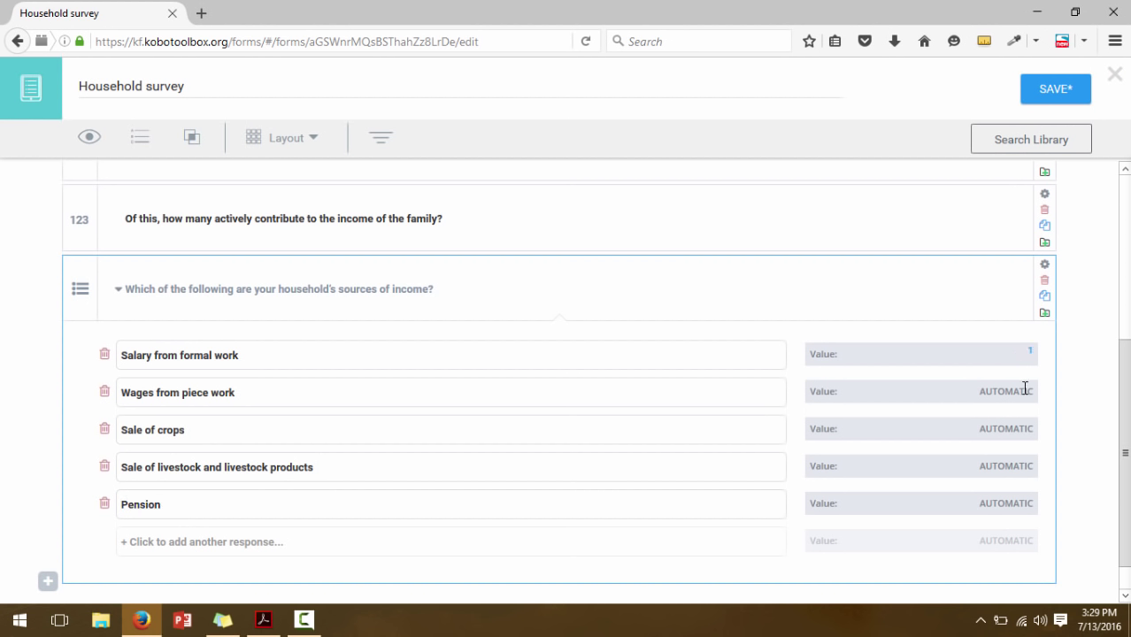
left_click(1025, 390)
left_click(1020, 428)
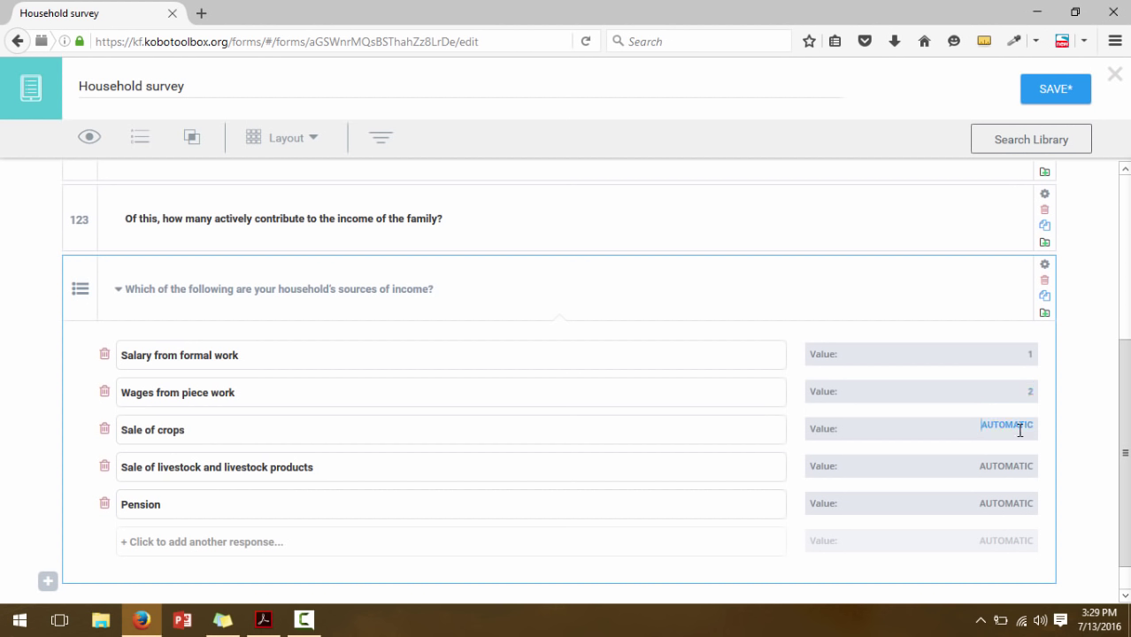
type("3")
left_click(1007, 461)
type("4")
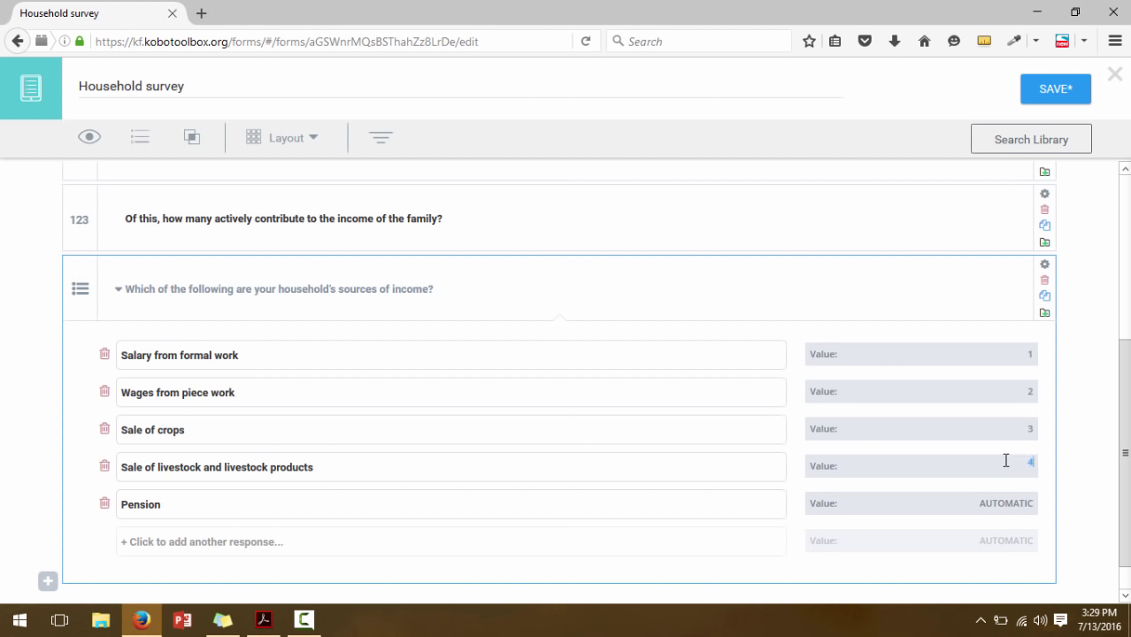
left_click(1016, 499)
type("5")
left_click(119, 292)
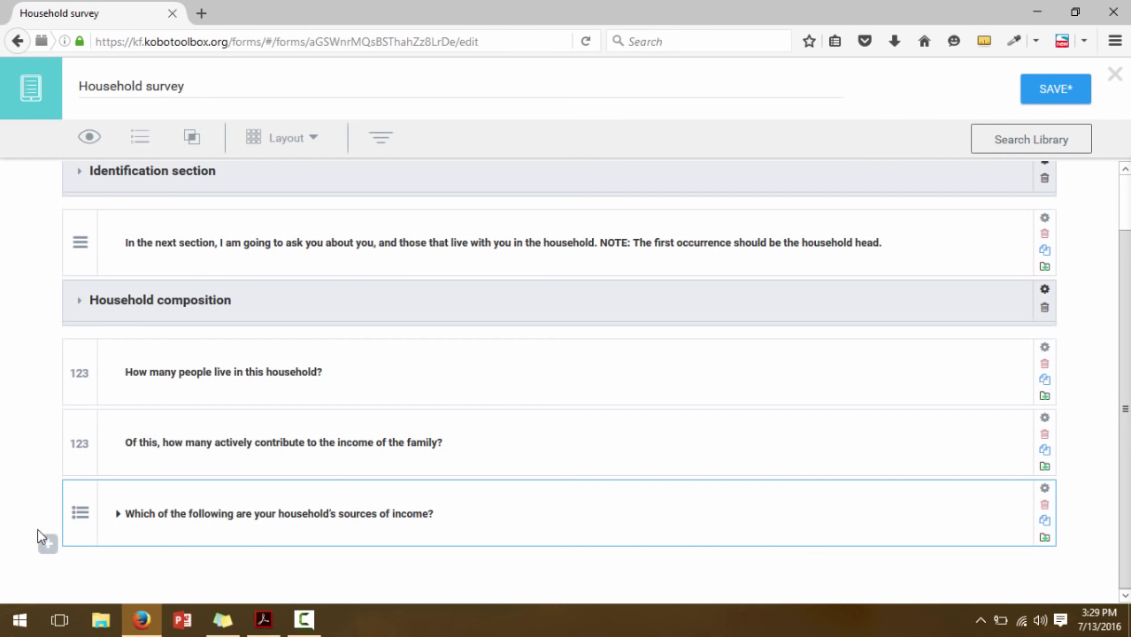
left_click(263, 620)
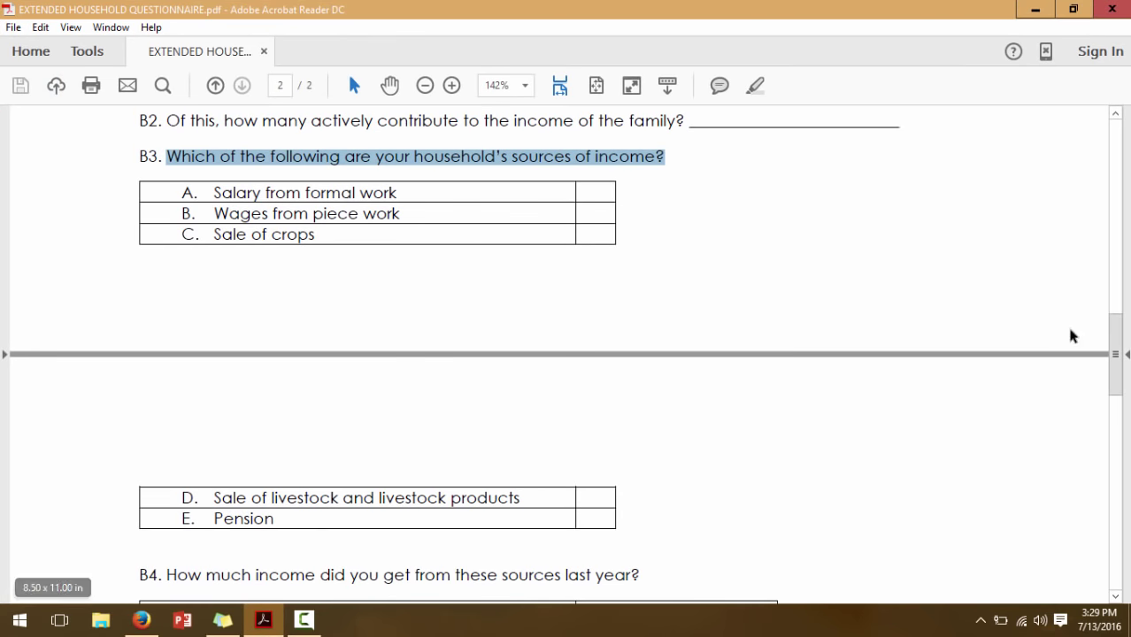
left_click_drag(1116, 351, 1120, 398)
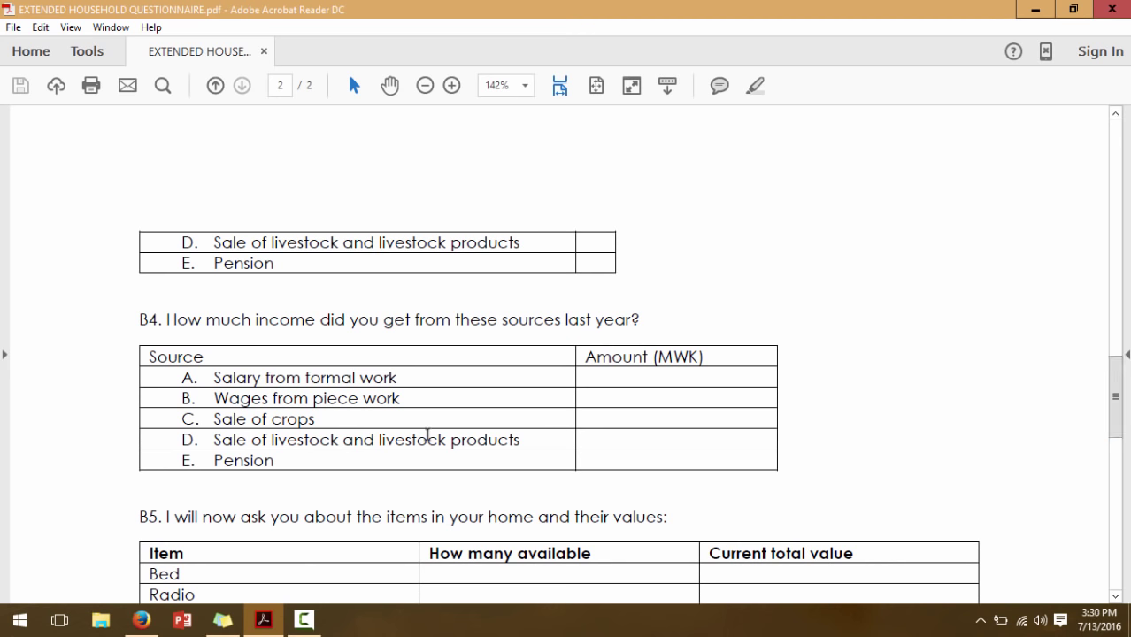
left_click_drag(142, 319, 712, 308)
left_click(676, 311)
left_click_drag(396, 374, 248, 383)
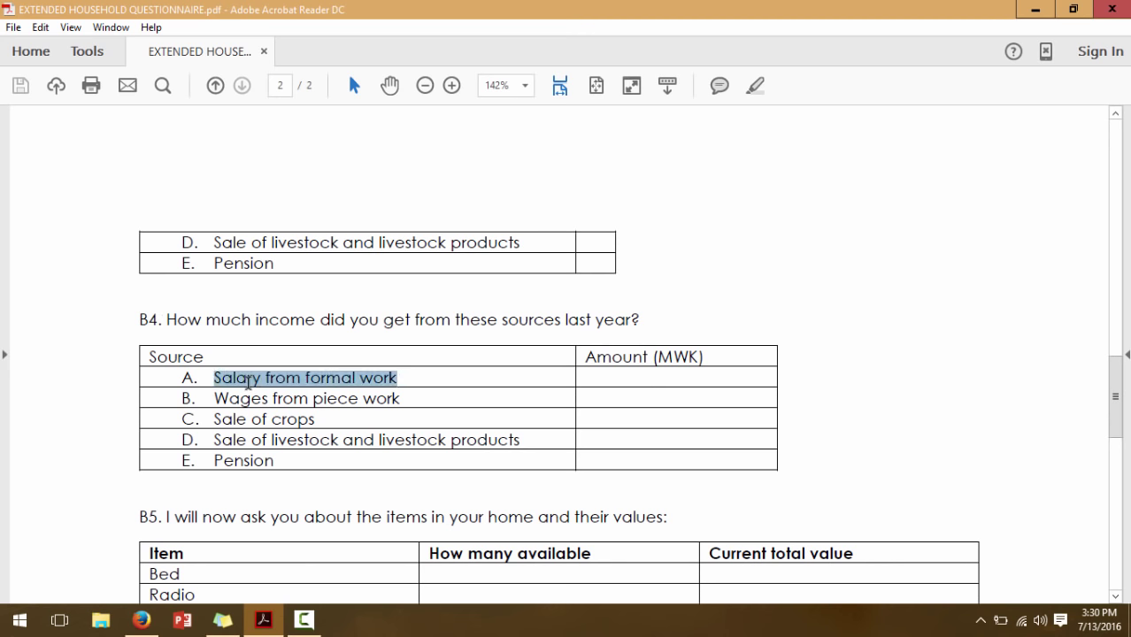
left_click(291, 401)
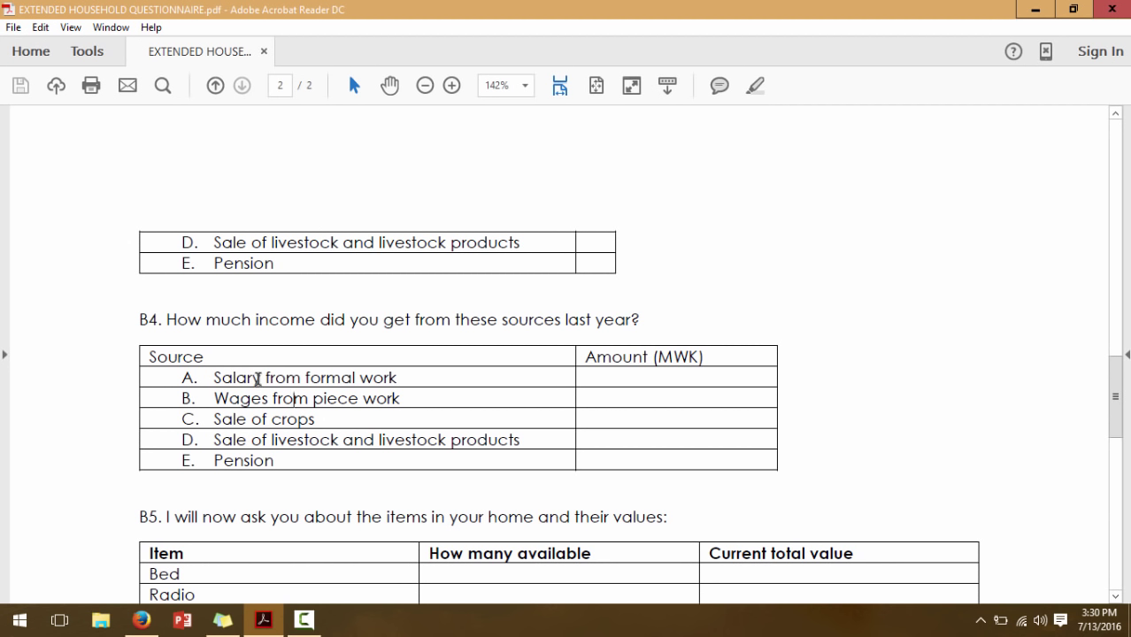
left_click_drag(429, 320, 168, 314)
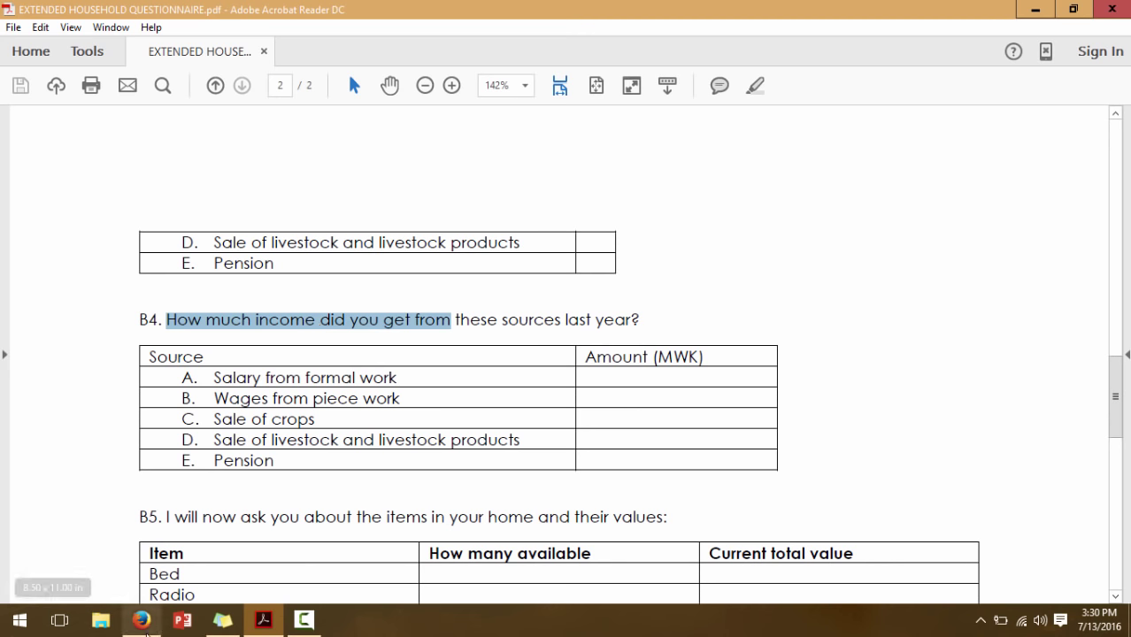
left_click(142, 619)
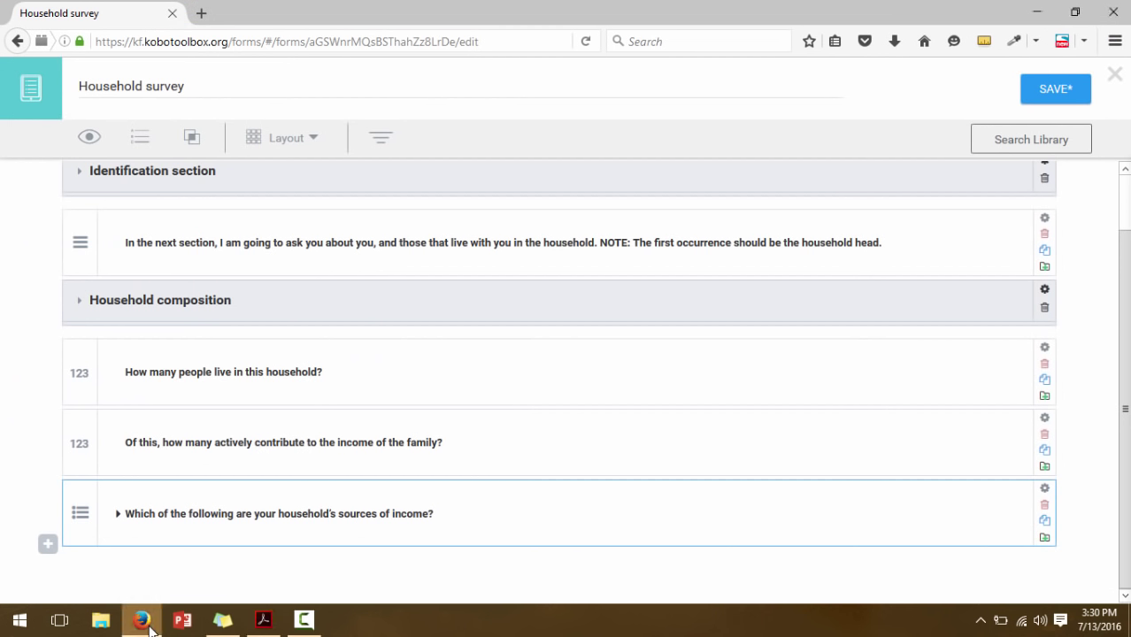
Add a Decimal question 'How much income did you get from salary from formal work last year?'
left_click(47, 545)
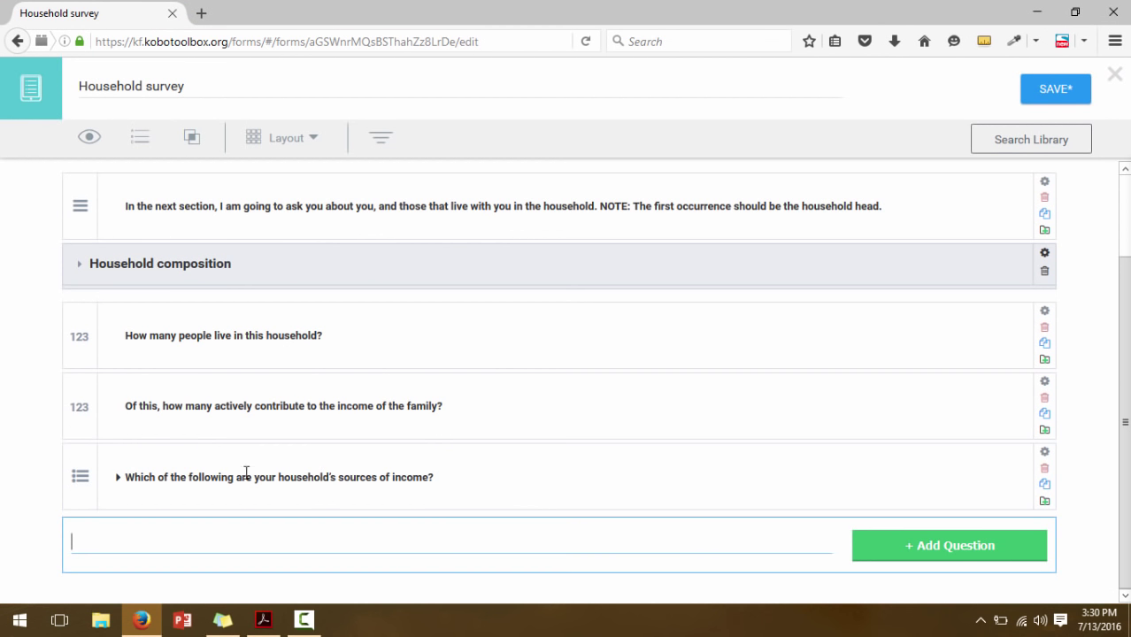
type("How much income did you get from")
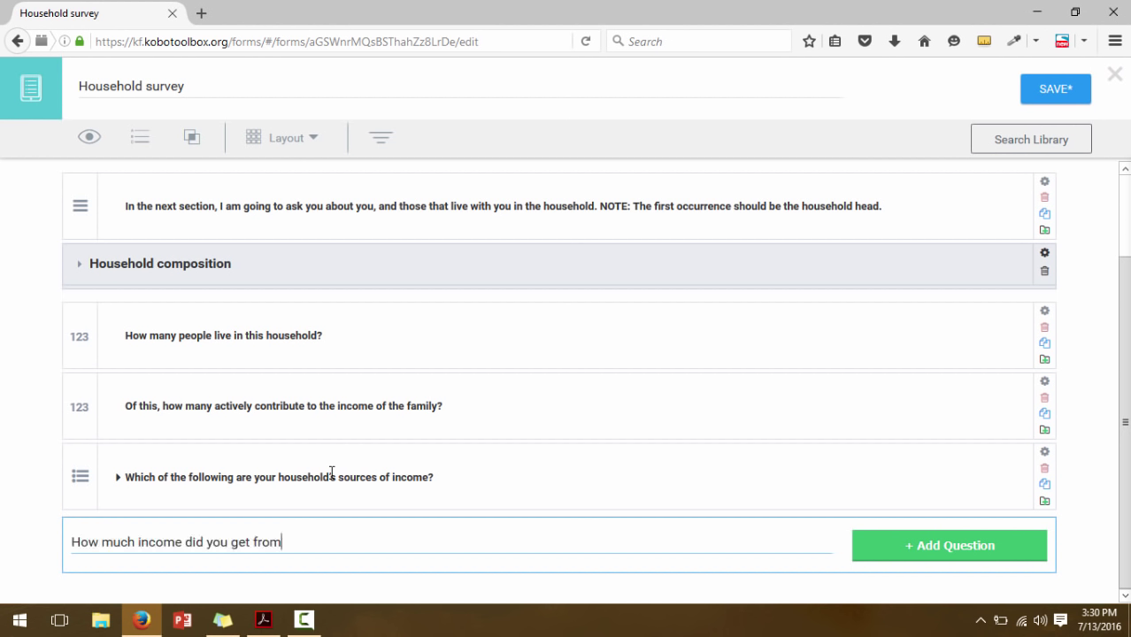
type(" salary from formal work last year?")
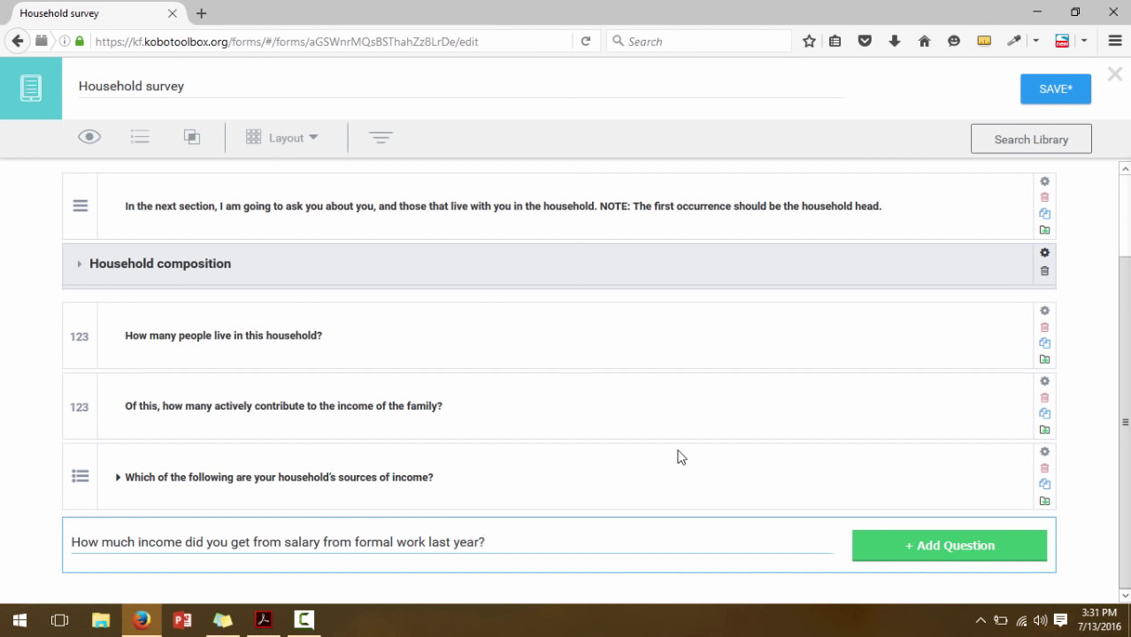
left_click(884, 545)
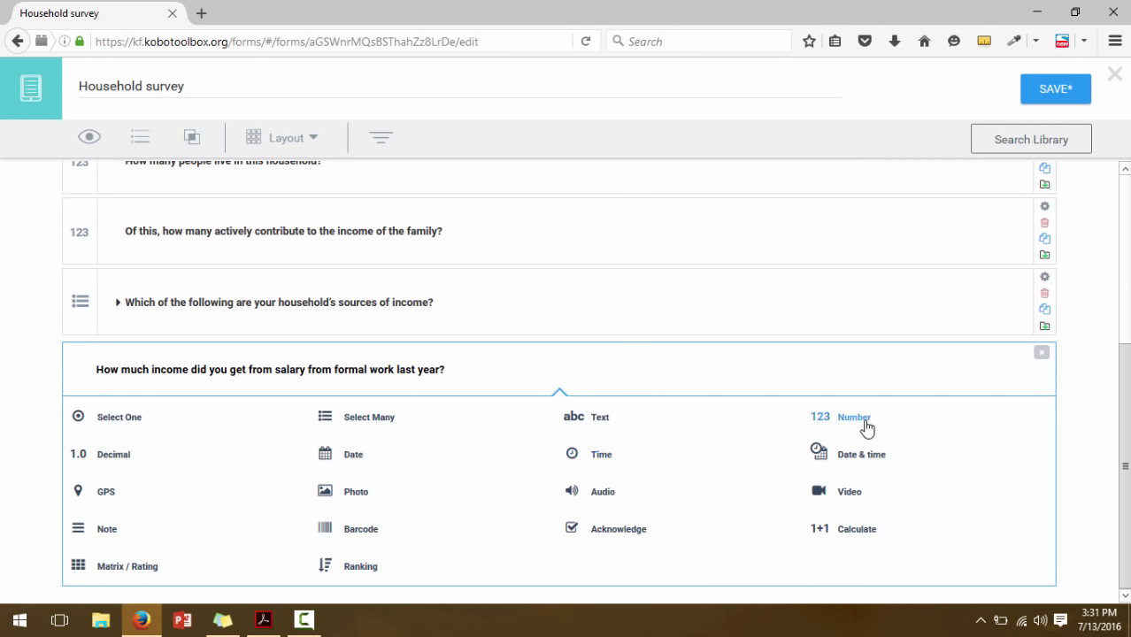
left_click(103, 455)
scroll(496, 496, "down", 2)
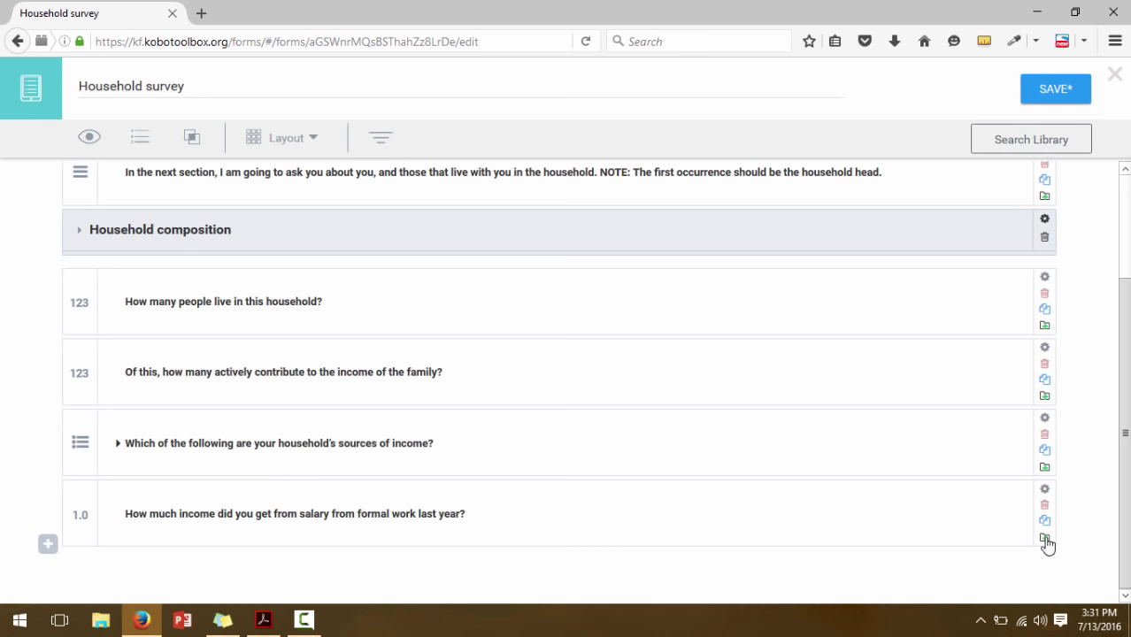
left_click(263, 621)
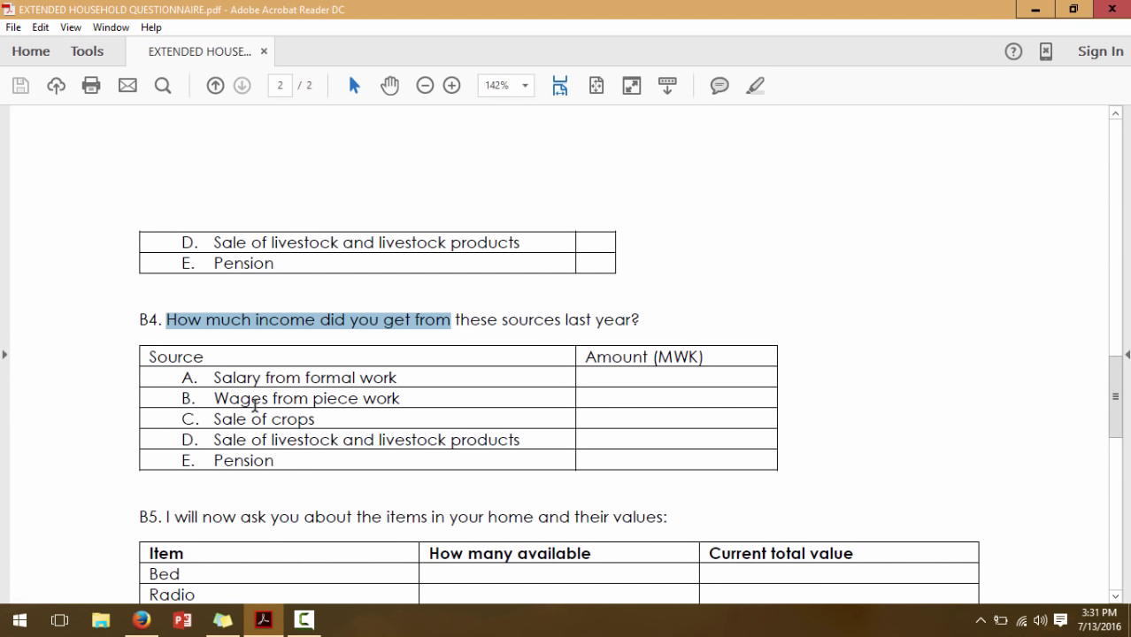
Copy 'Wages from piece work' from the PDF and duplicate the salary income question
left_click_drag(401, 399, 220, 399)
key("ctrl+c")
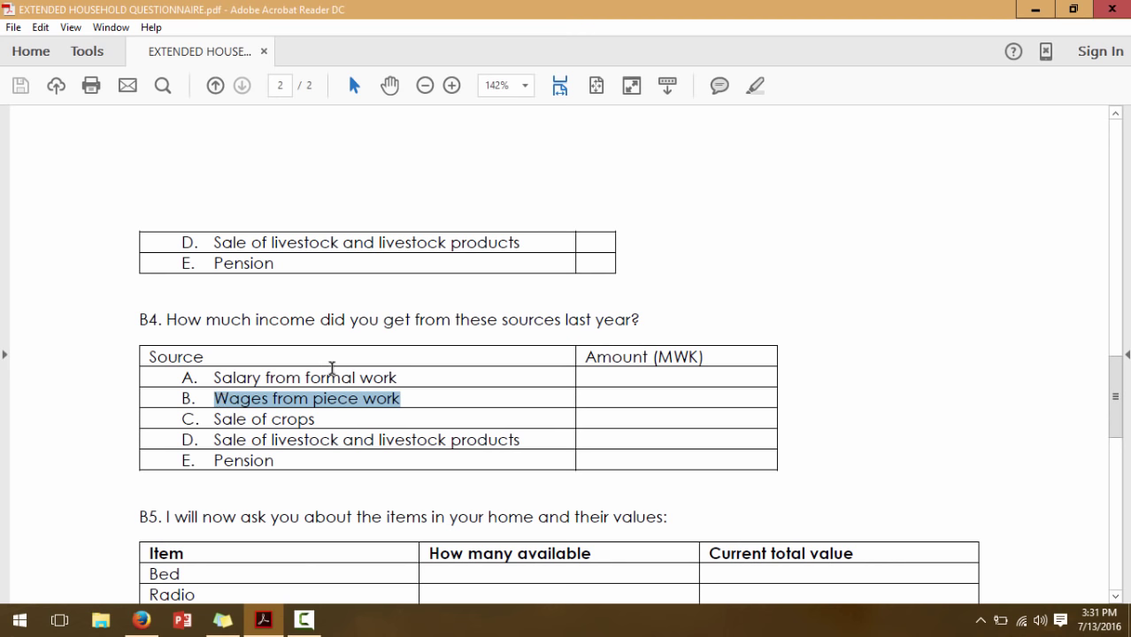
left_click(142, 620)
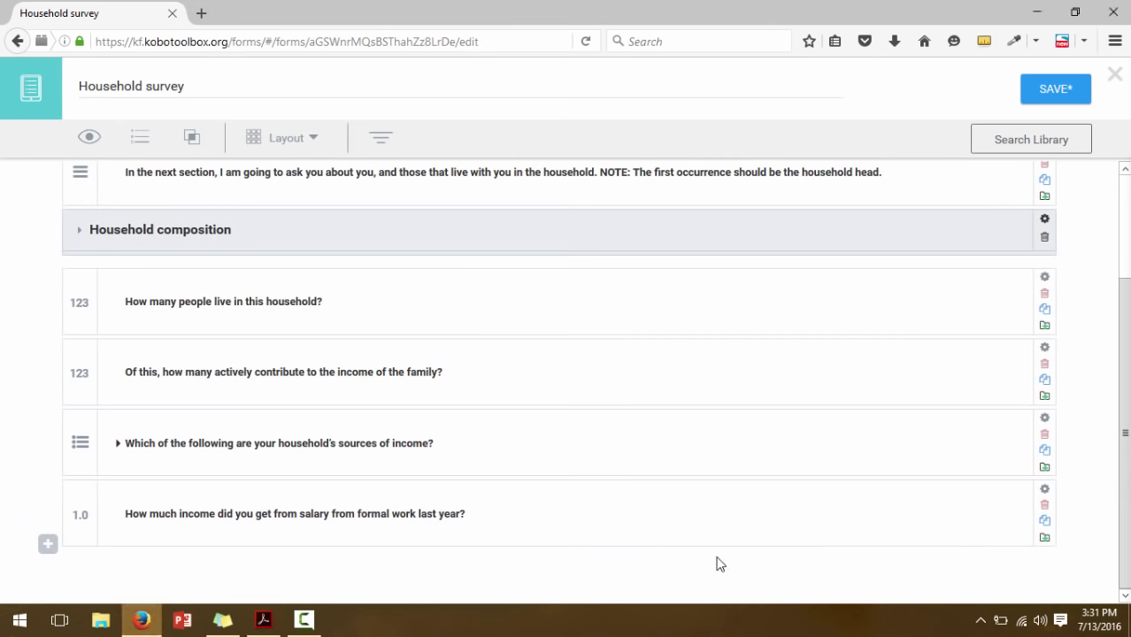
left_click(1045, 521)
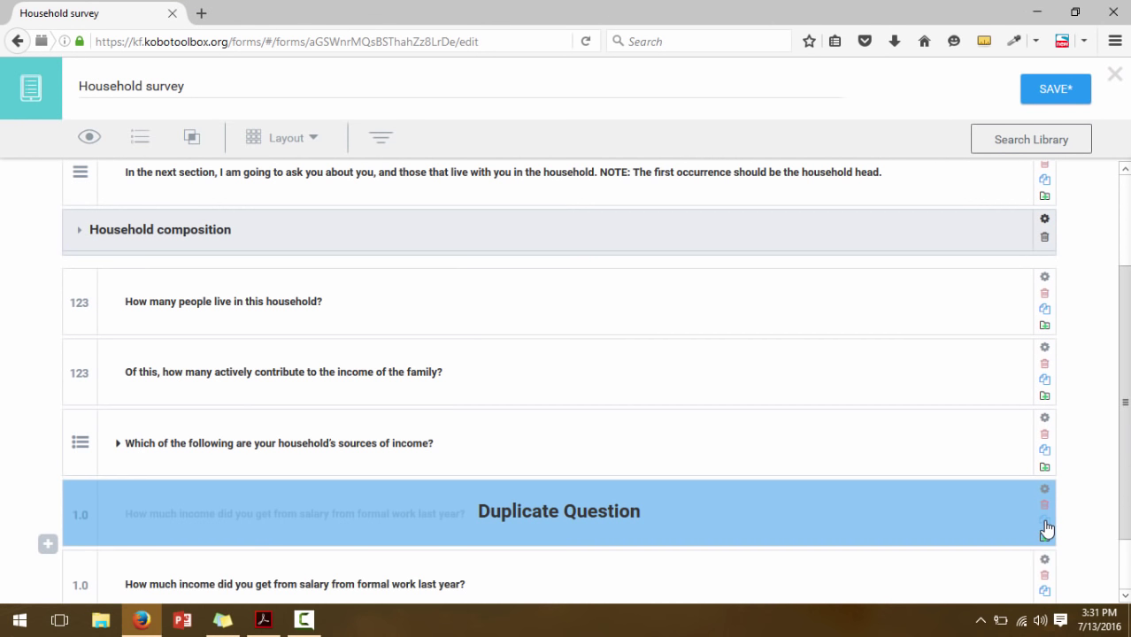
scroll(1062, 509, "down", 2)
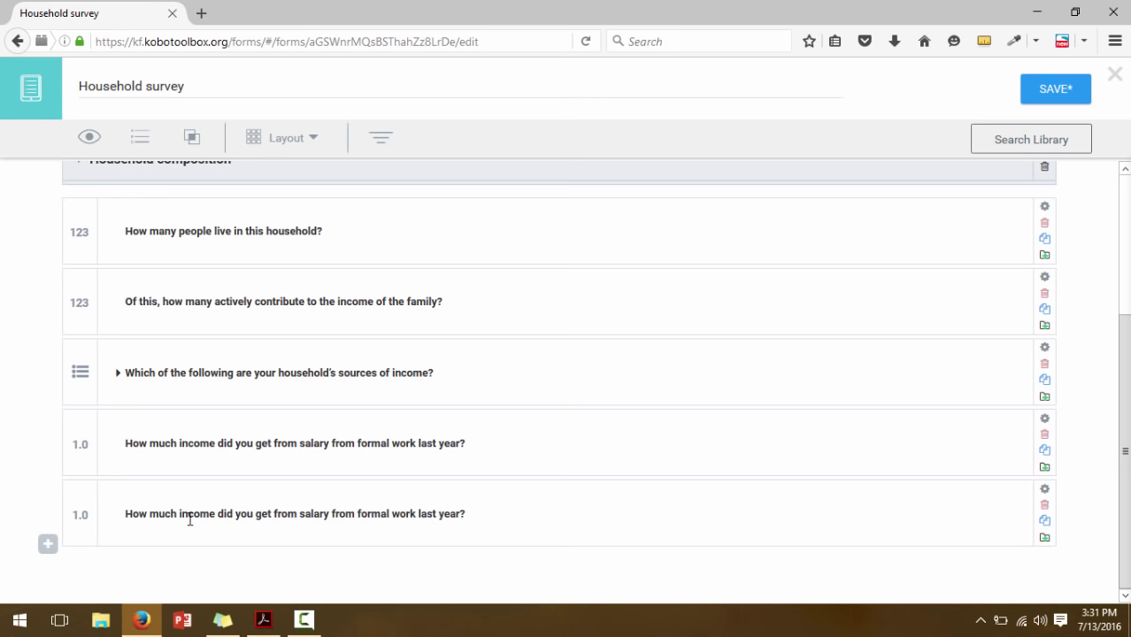
left_click_drag(301, 510, 415, 511)
key("Home")
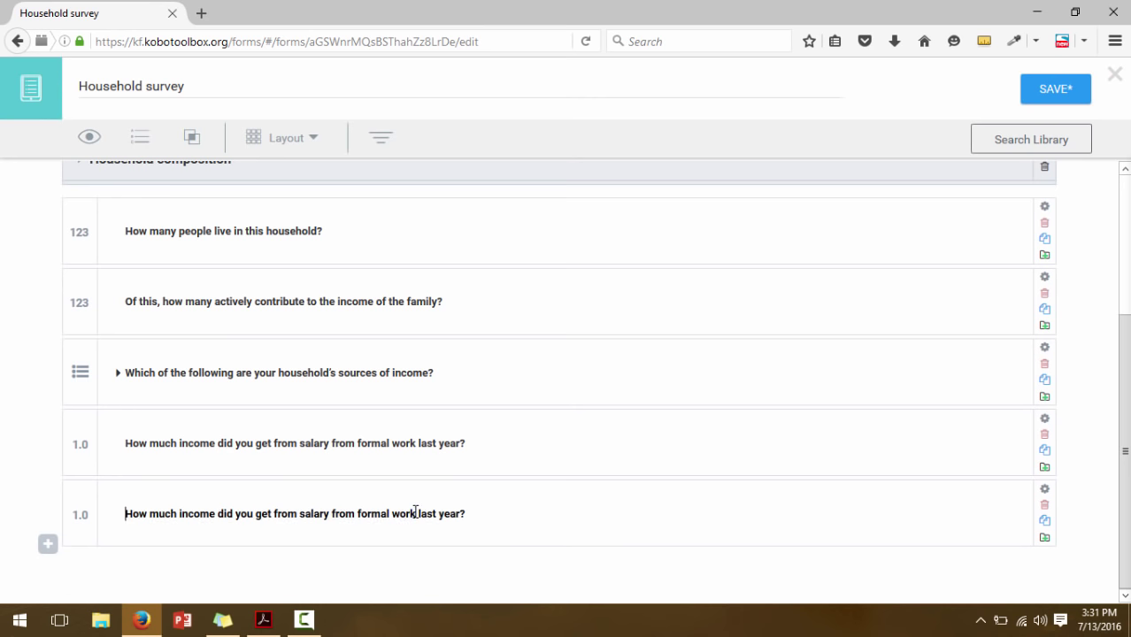
type("Wages from piece work")
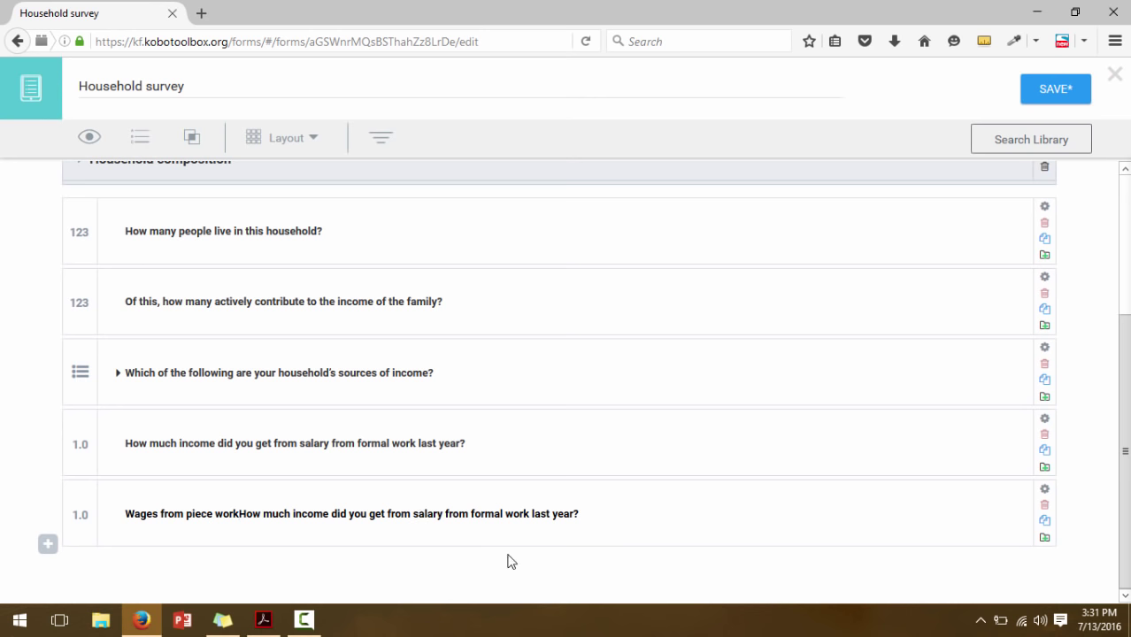
key("BackSpace")
key("BackSpace")
key("BackSpace")
key("BackSpace")
key("BackSpace")
key("BackSpace")
key("BackSpace")
key("BackSpace")
key("BackSpace")
key("BackSpace")
key("BackSpace")
key("BackSpace")
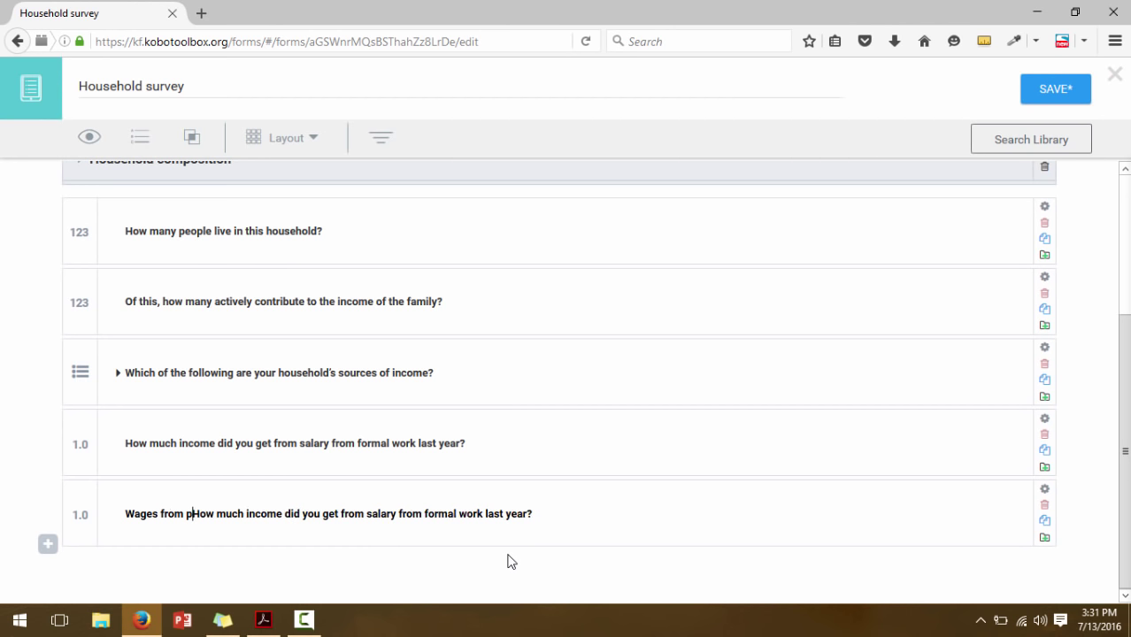
key("BackSpace")
key("BackSpace")
key("BackSpace")
key("BackSpace")
key("BackSpace")
key("BackSpace")
key("BackSpace")
key("BackSpace")
key("BackSpace")
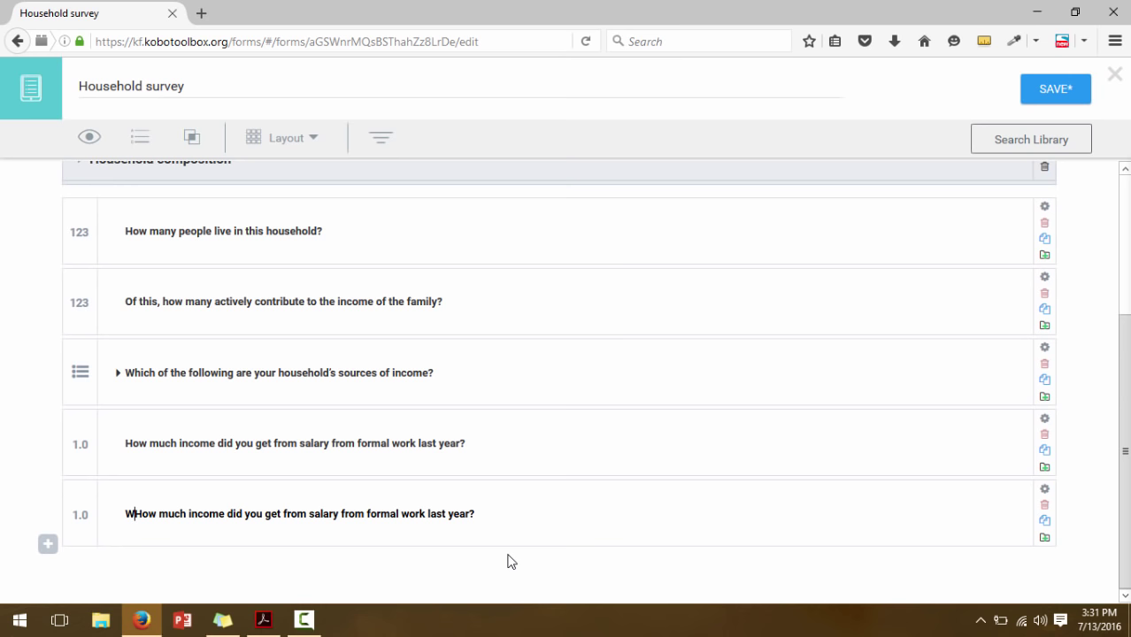
Relabel the copy 'How much income did you get from wages from piece work last year?'
left_click(355, 514)
key("BackSpace")
key("BackSpace")
key("BackSpace")
key("BackSpace")
key("BackSpace")
key("BackSpace")
key("BackSpace")
key("BackSpace")
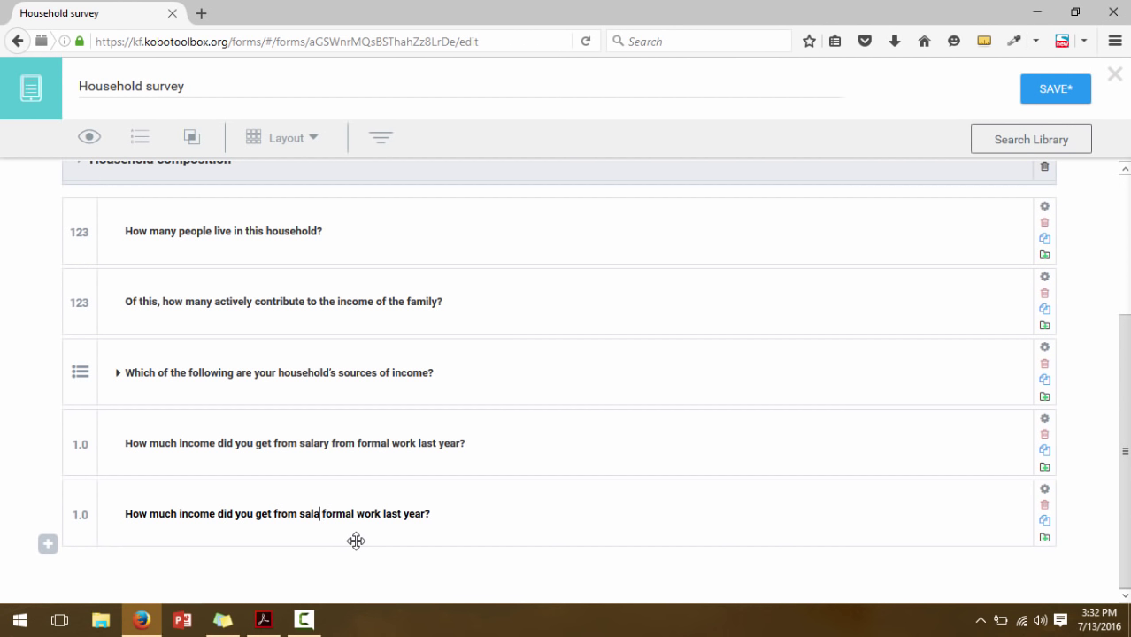
key("BackSpace")
key("BackSpace")
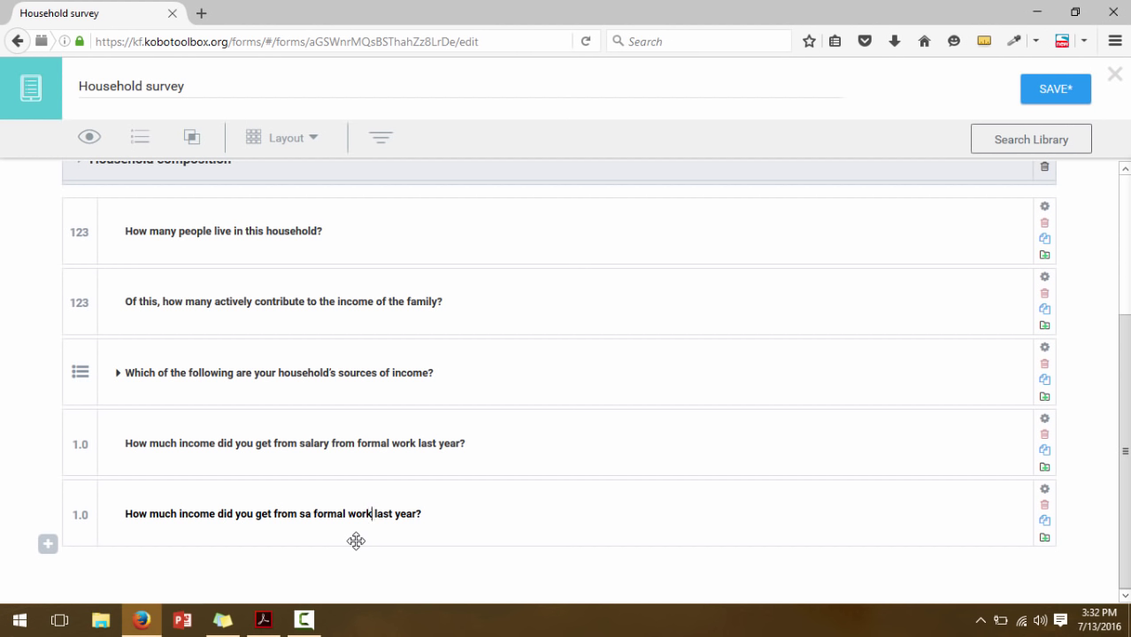
key("BackSpace")
key("BackSpace")
key("BackSpace")
key("BackSpace")
key("BackSpace")
key("BackSpace")
key("BackSpace")
key("BackSpace")
key("BackSpace")
key("BackSpace")
key("BackSpace")
key("BackSpace")
key("BackSpace")
key("BackSpace")
key("BackSpace")
key("BackSpace")
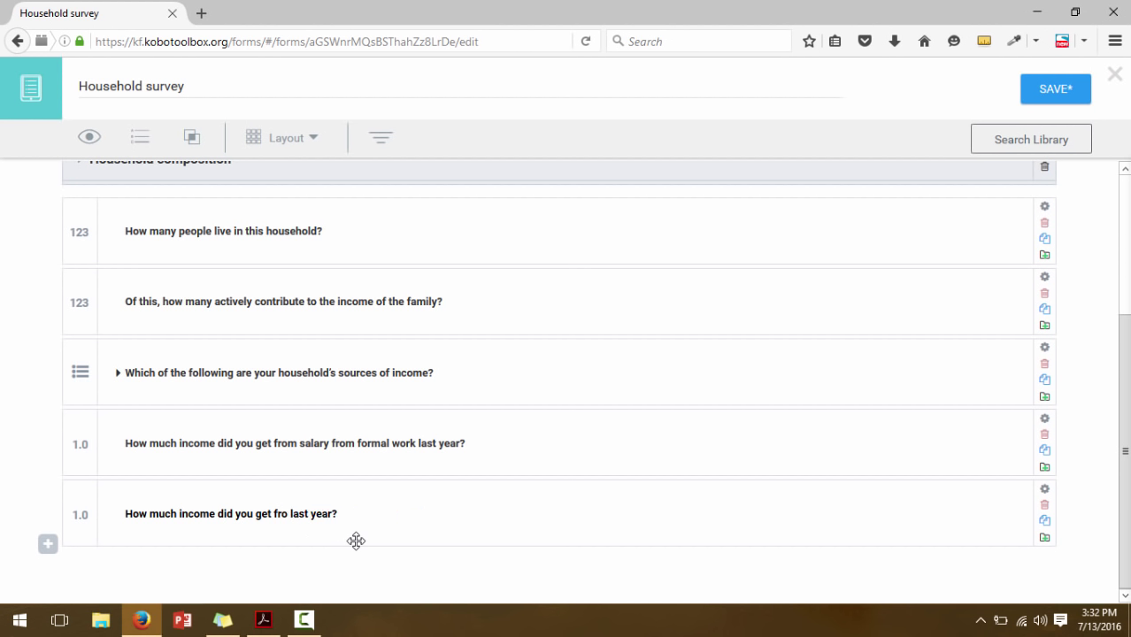
type("m")
key("ctrl+v")
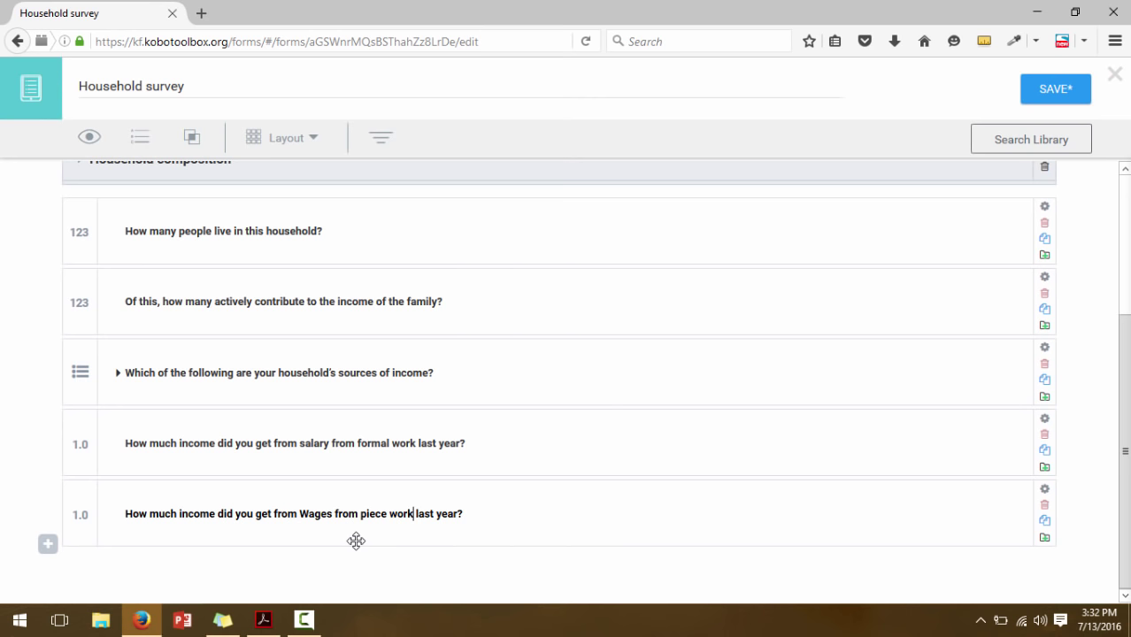
left_click(310, 514)
key("BackSpace")
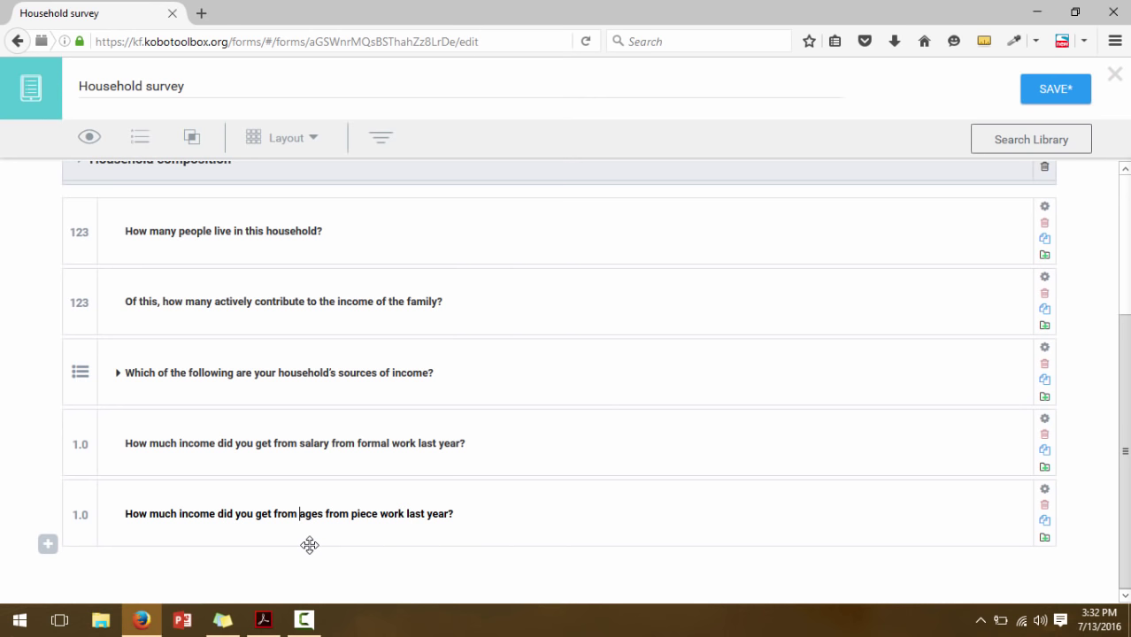
type("w")
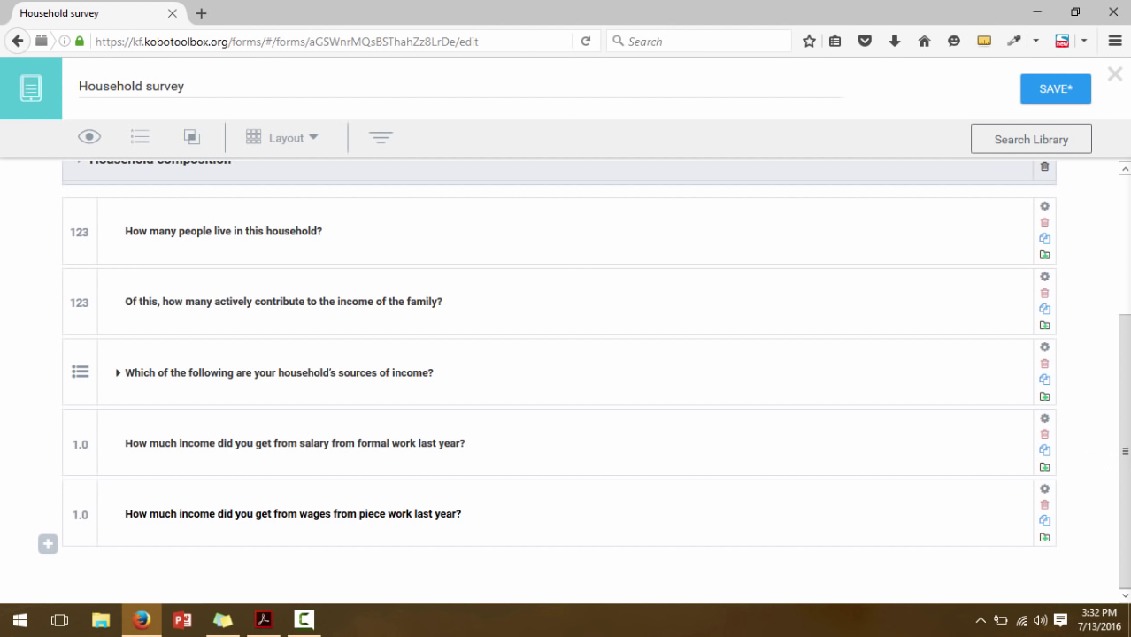
Copy 'Sale of crops' from the PDF and duplicate the piece-work income question
left_click(263, 620)
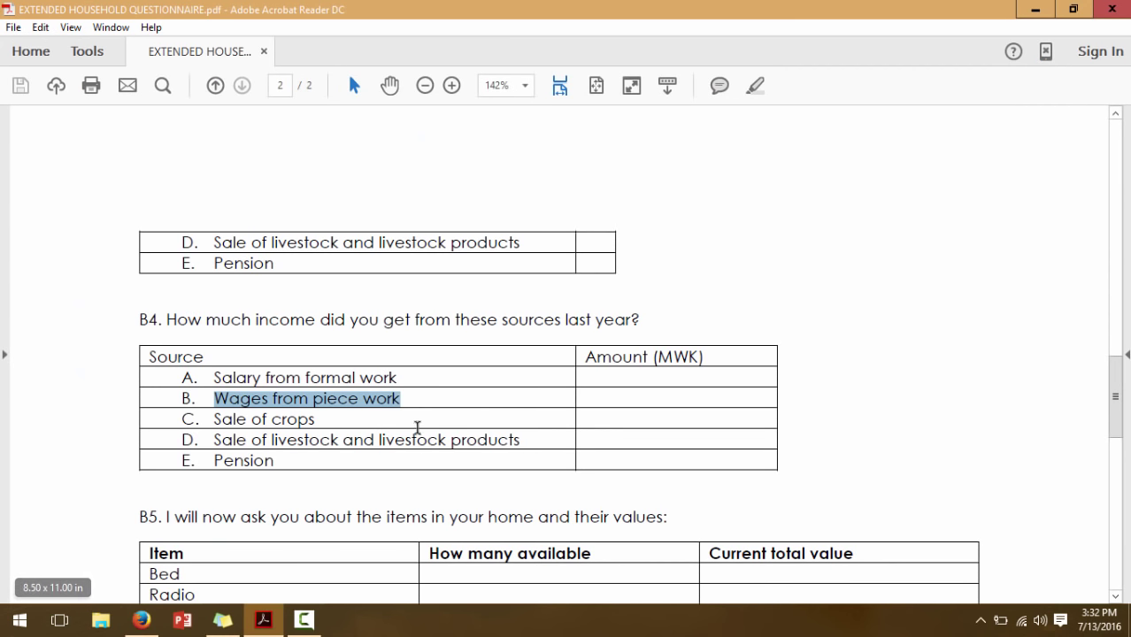
left_click(306, 420)
left_click_drag(307, 420, 241, 420)
key("ctrl+c")
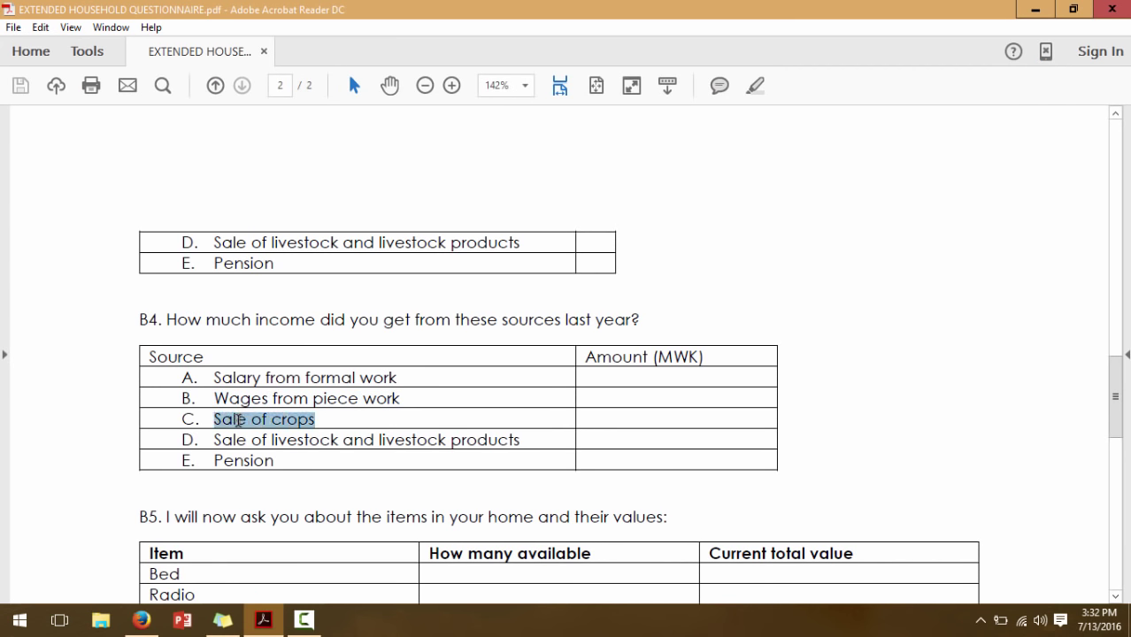
left_click(142, 620)
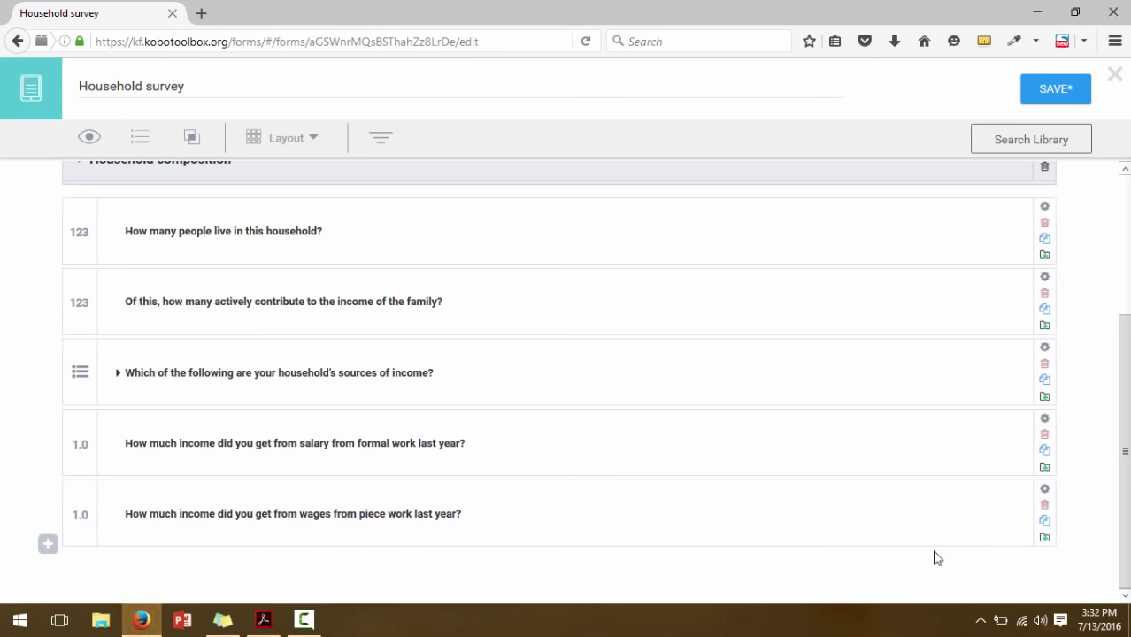
left_click(1045, 524)
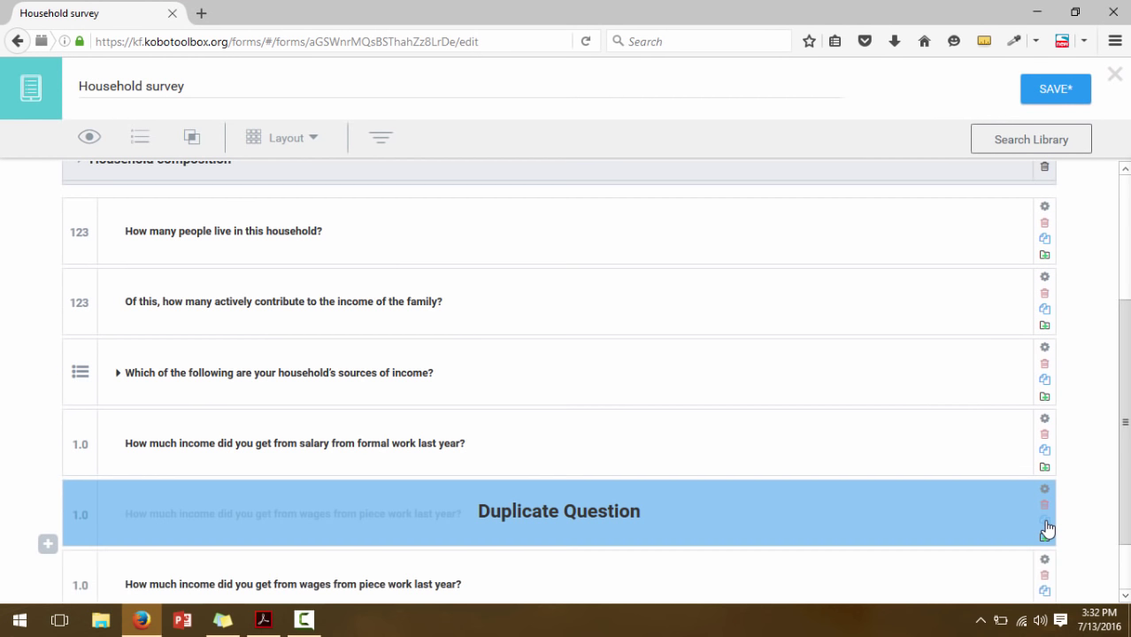
scroll(1095, 497, "down", 1)
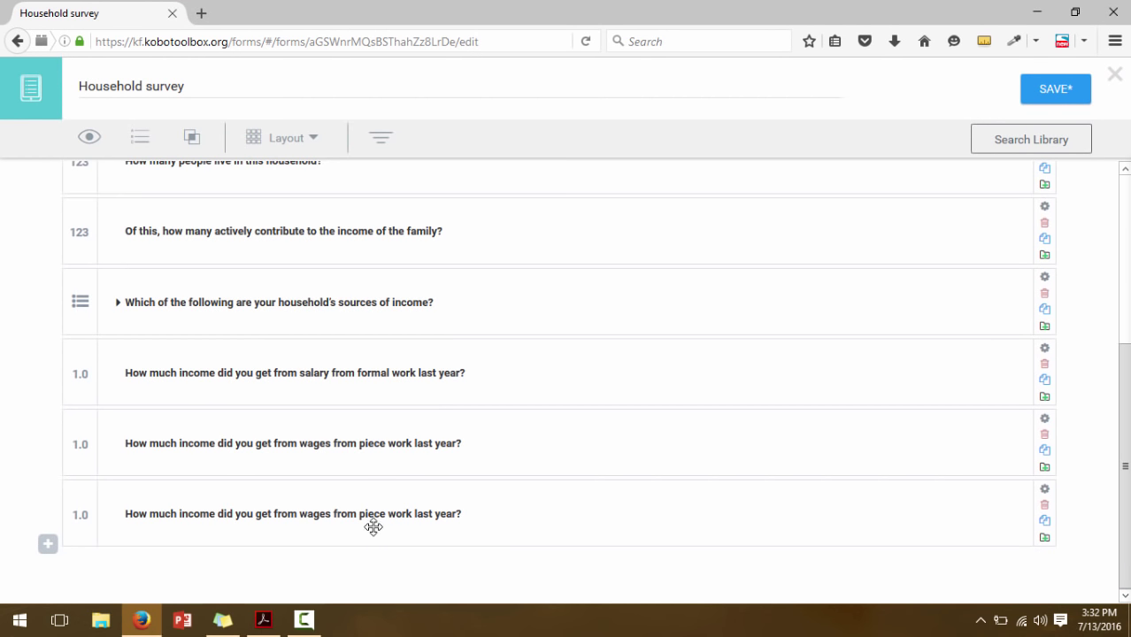
Relabel the copy 'How much income did you get from sale of crops last year?'
left_click(414, 513)
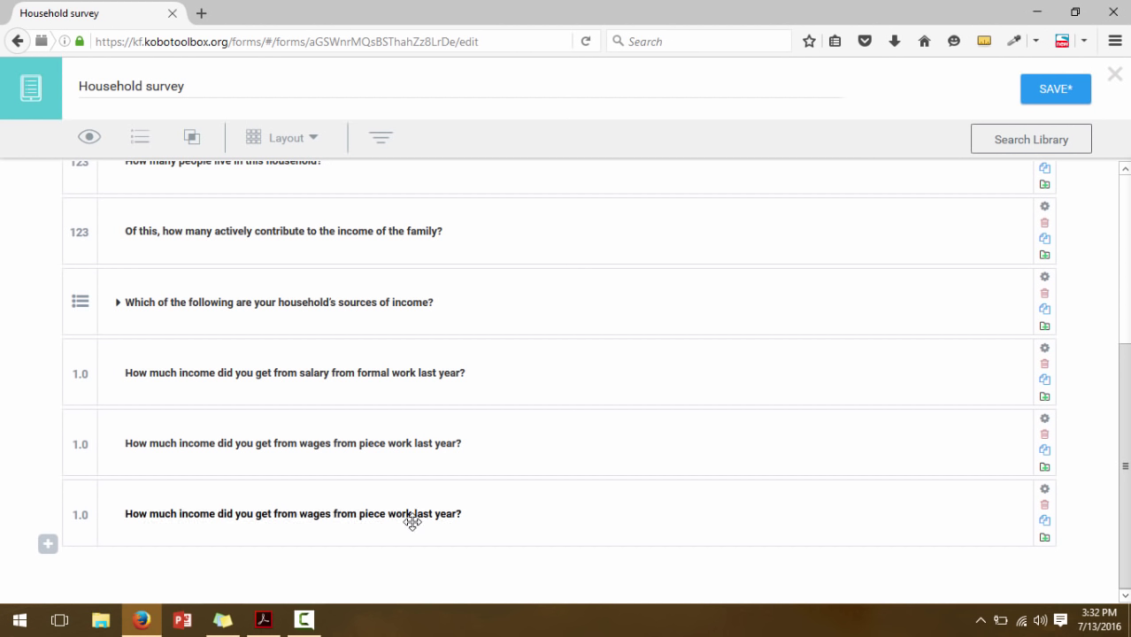
key("BackSpace")
key("BackSpace")
key("BackSpace")
key("BackSpace")
key("BackSpace")
key("BackSpace")
key("BackSpace")
key("BackSpace")
key("BackSpace")
key("BackSpace")
key("BackSpace")
key("BackSpace")
key("BackSpace")
key("BackSpace")
key("BackSpace")
key("BackSpace")
key("BackSpace")
key("BackSpace")
key("BackSpace")
key("BackSpace")
key("BackSpace")
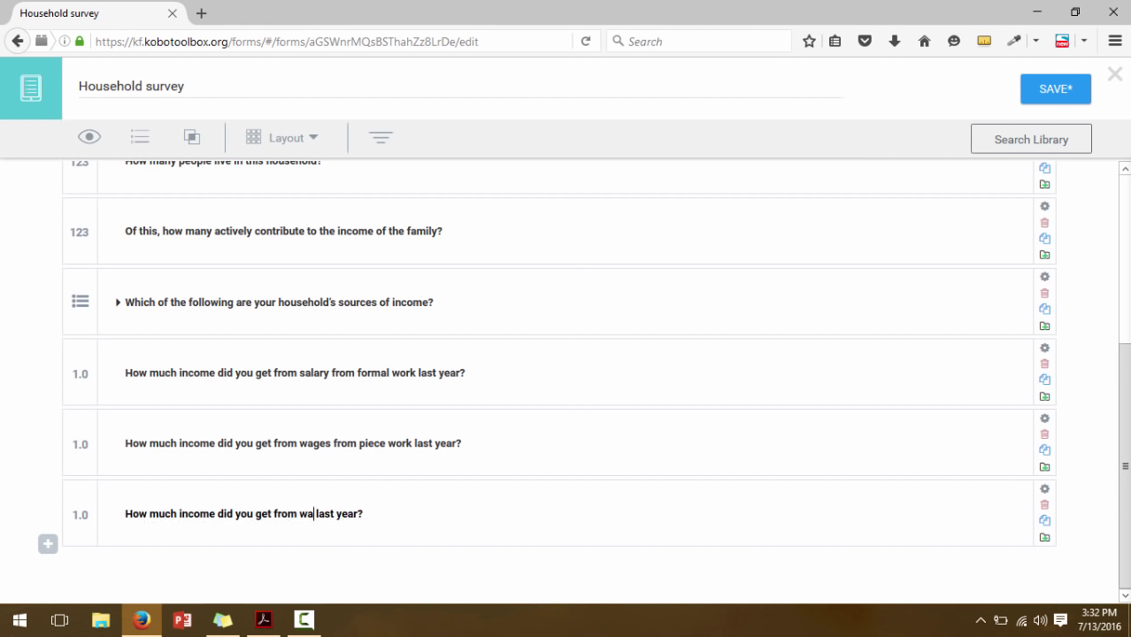
key("ctrl+v")
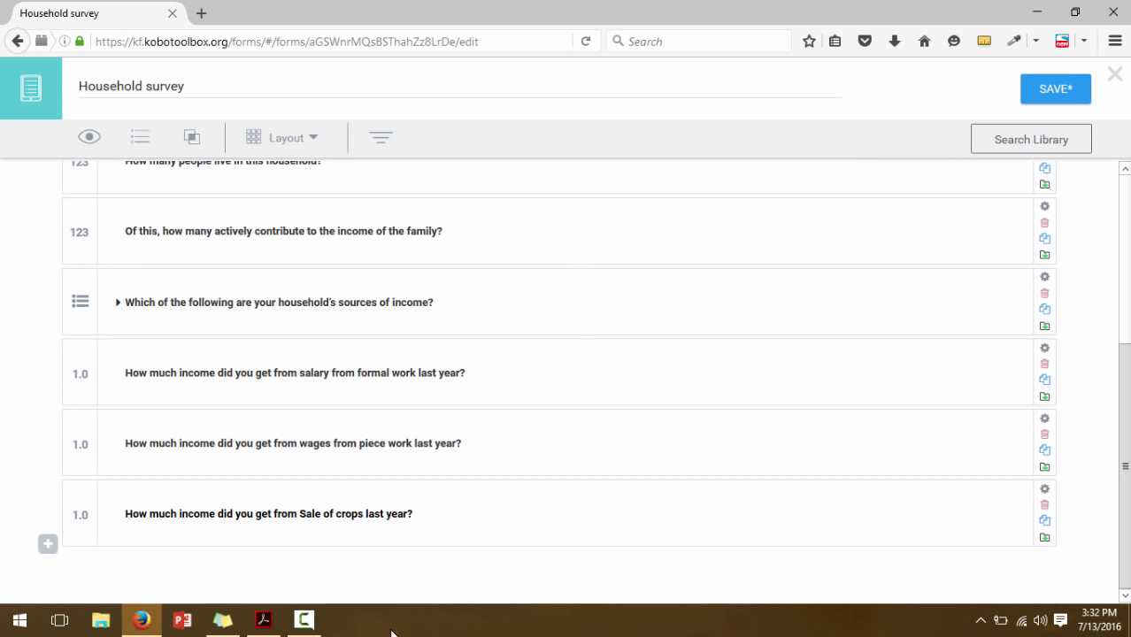
left_click(306, 514)
key("BackSpace")
type("s")
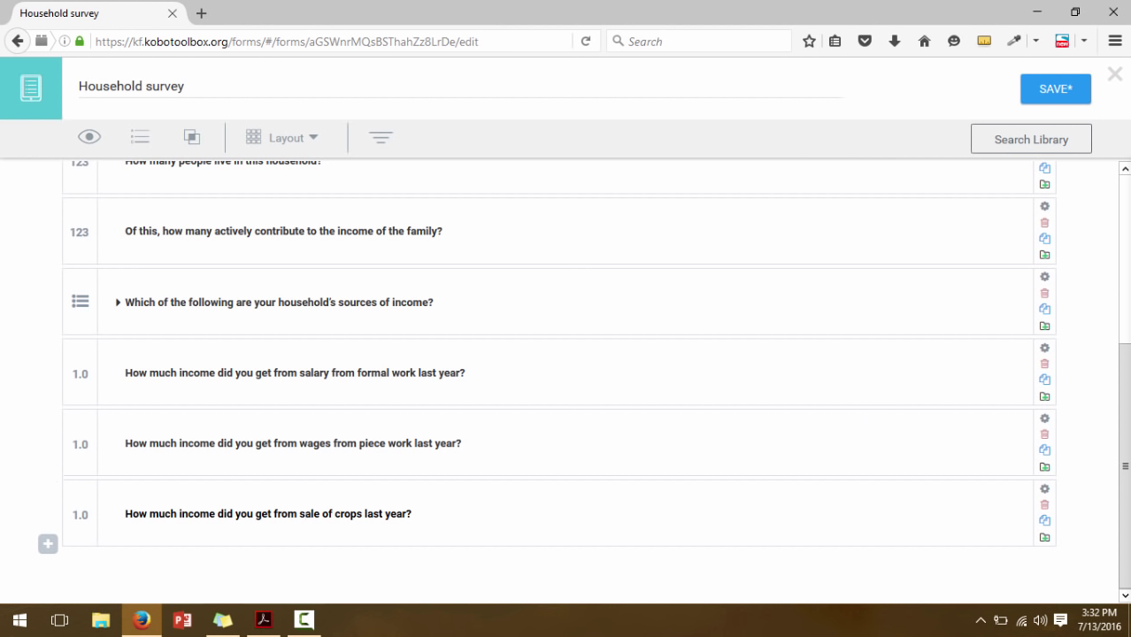
left_click(263, 619)
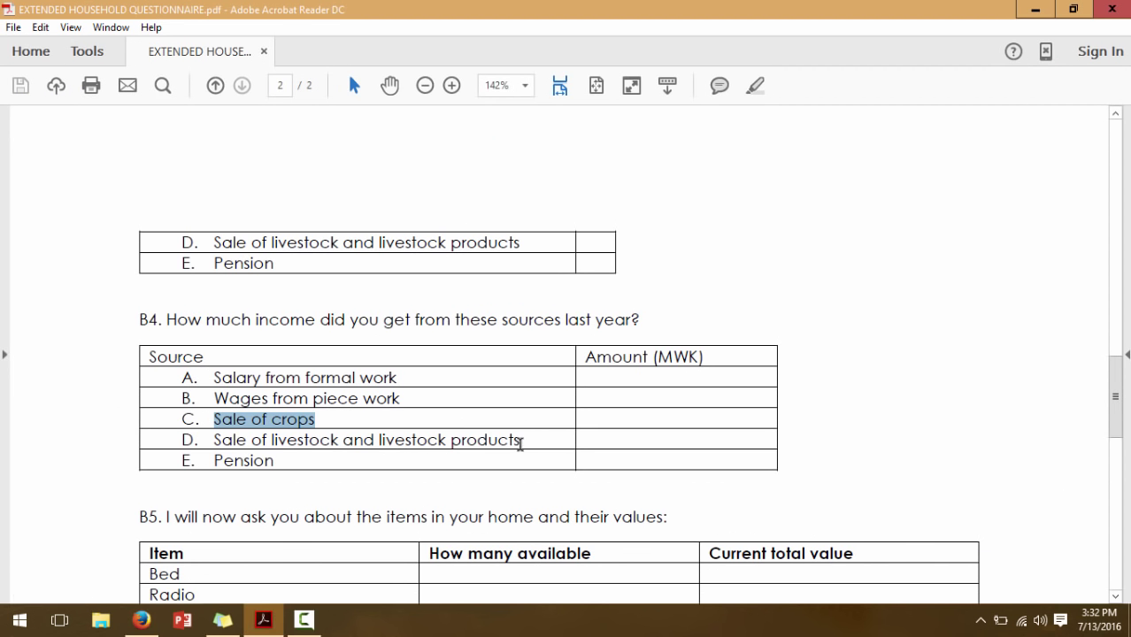
Duplicate the crops question and relabel it for sale of livestock and livestock products
left_click_drag(521, 440, 213, 431)
key("ctrl+c")
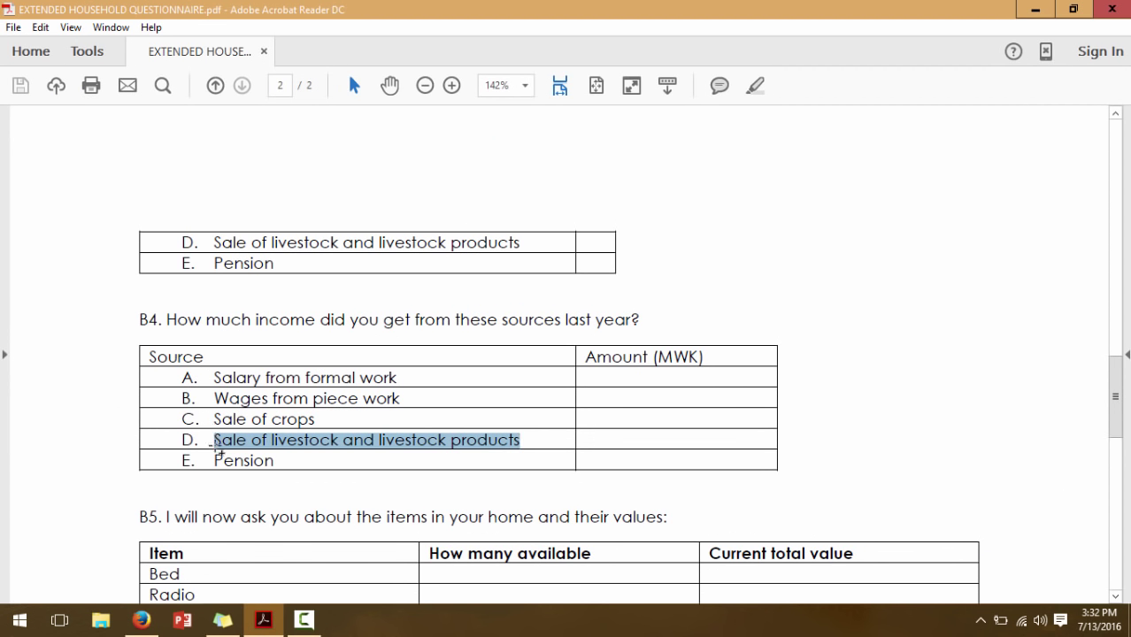
left_click(141, 619)
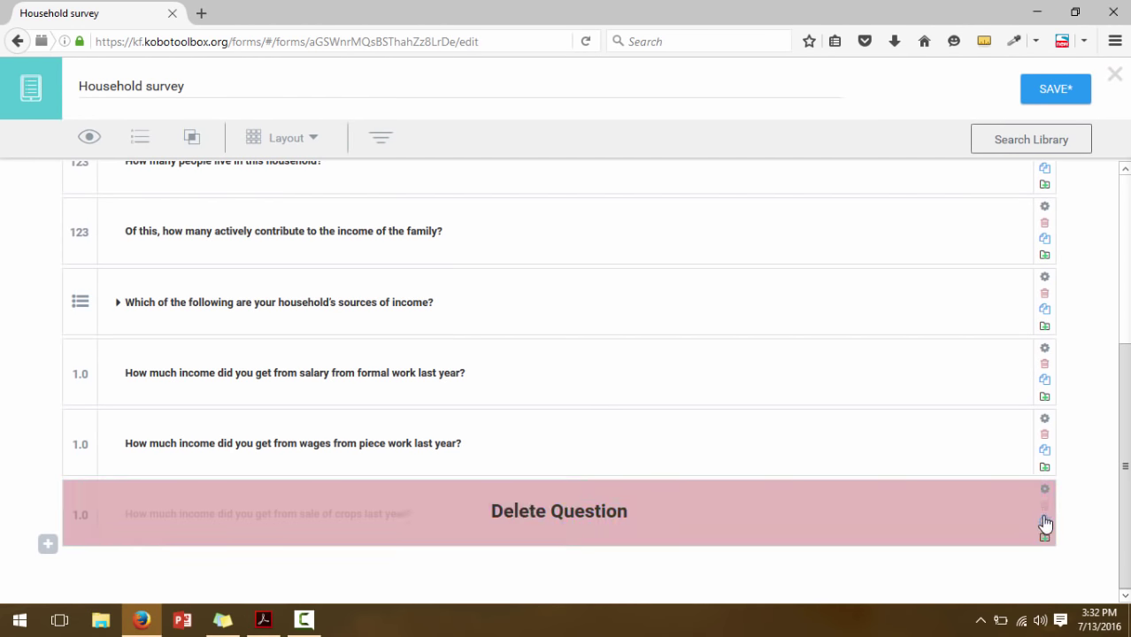
left_click(1045, 522)
scroll(540, 522, "down", 2)
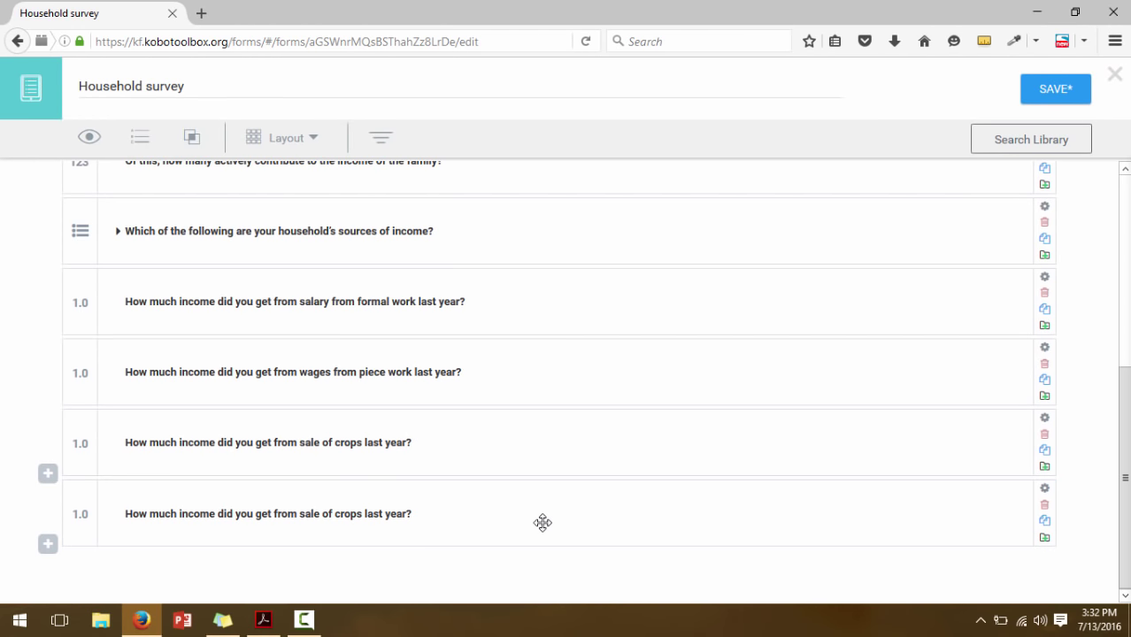
left_click(359, 514)
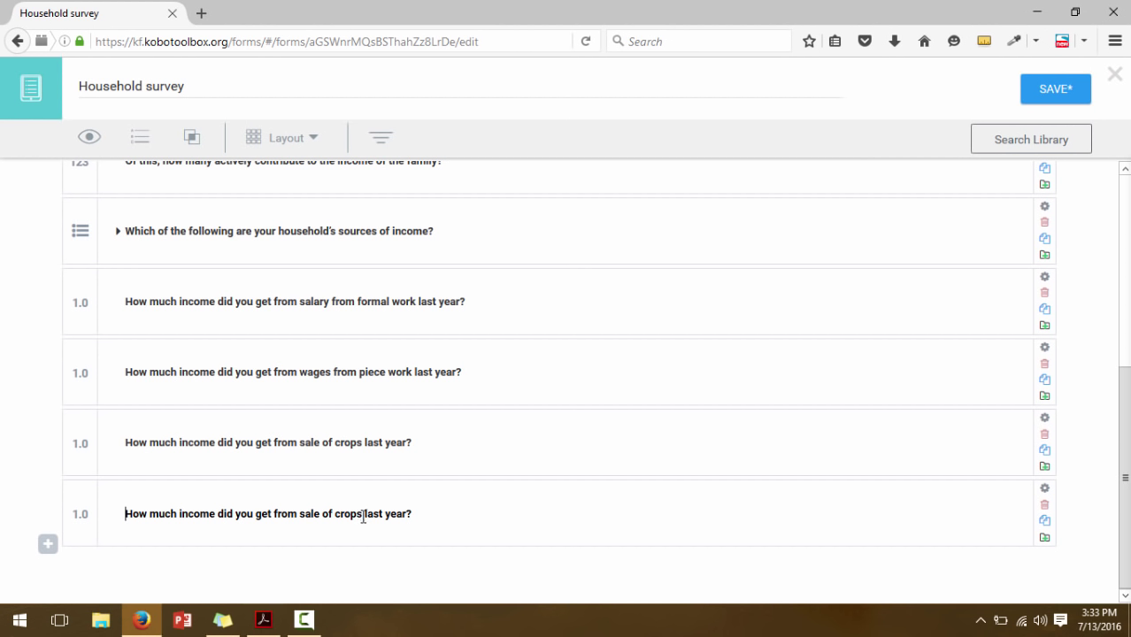
key("BackSpace")
key("BackSpace")
key("BackSpace")
key("BackSpace")
key("BackSpace")
key("BackSpace")
key("BackSpace")
key("BackSpace")
key("BackSpace")
key("BackSpace")
key("BackSpace")
key("BackSpace")
key("BackSpace")
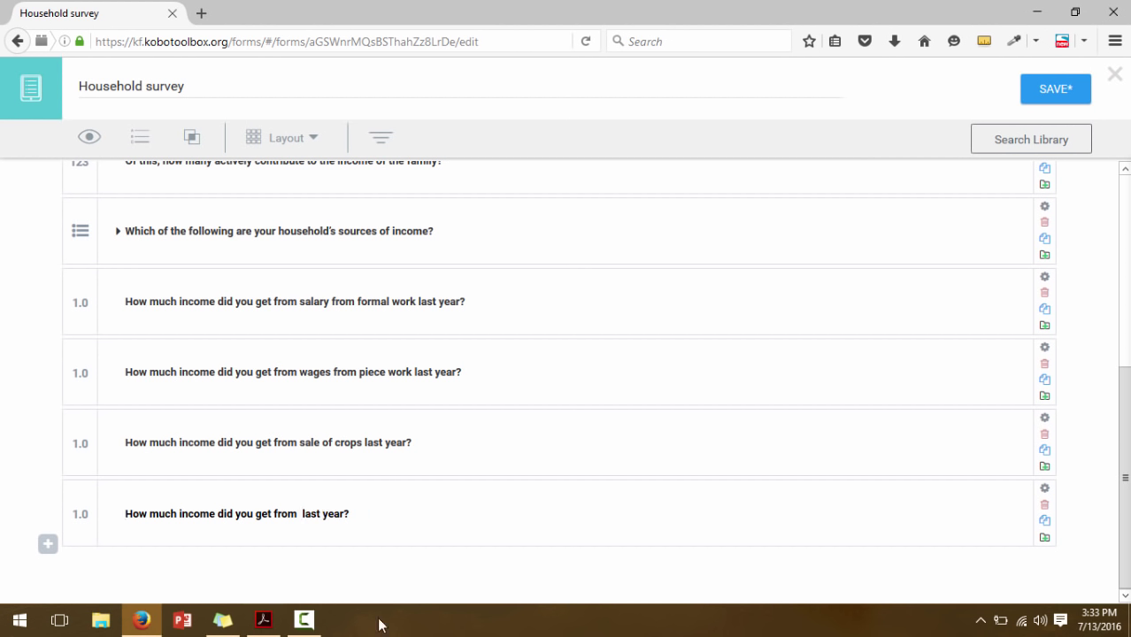
key("ctrl+v")
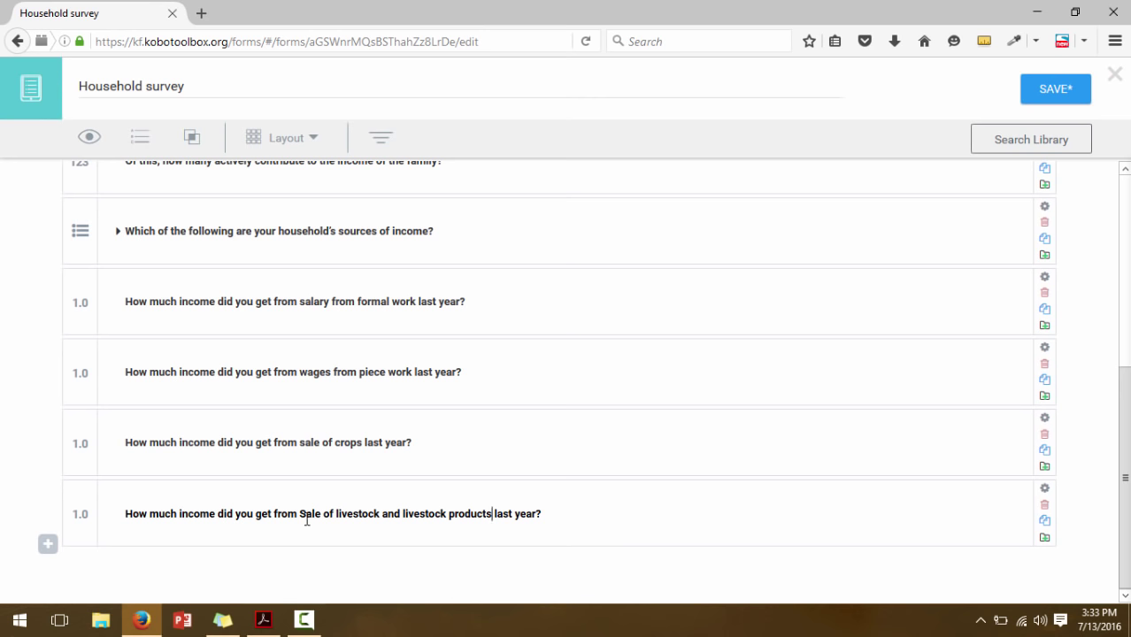
left_click(307, 513)
key("BackSpace")
type("s")
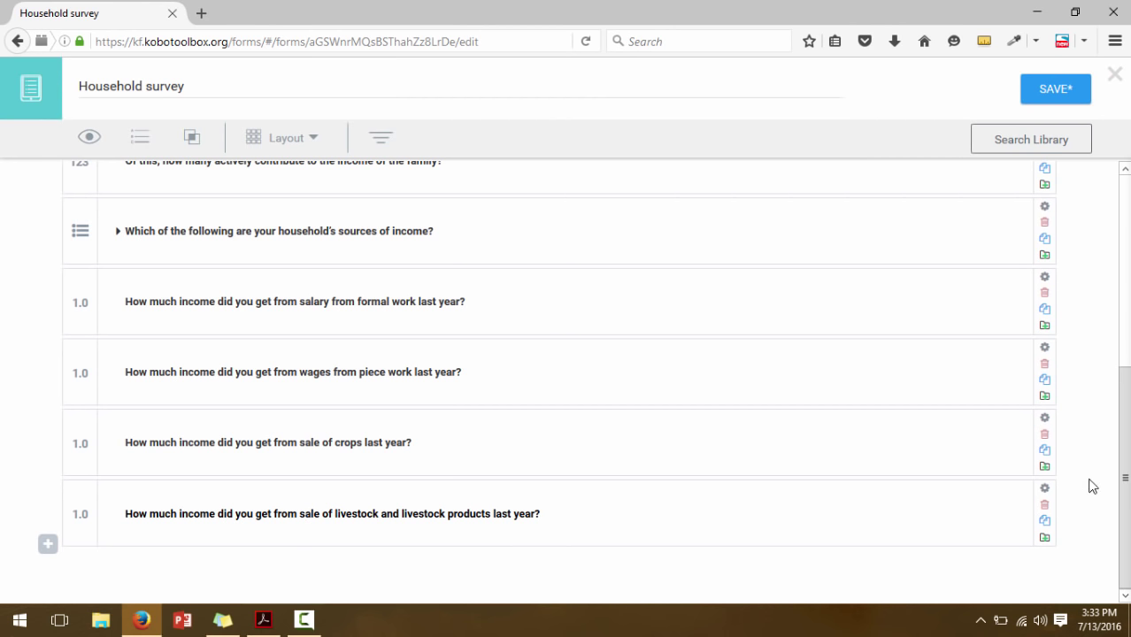
Duplicate again and relabel it 'How much income did you get from pension last year?'
left_click(1044, 521)
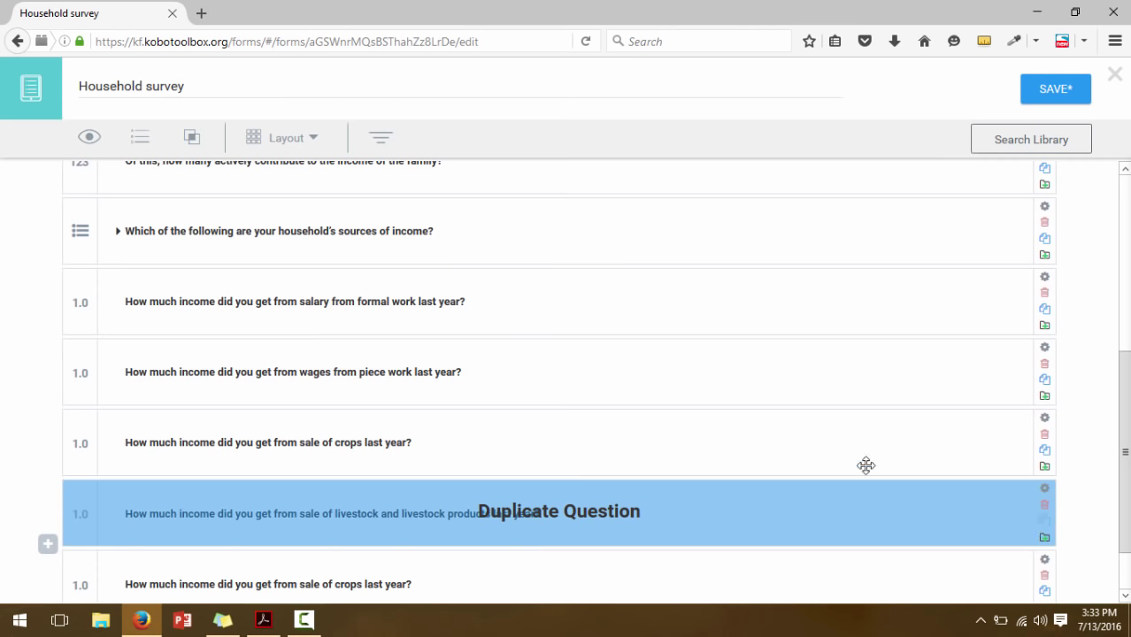
left_click(263, 620)
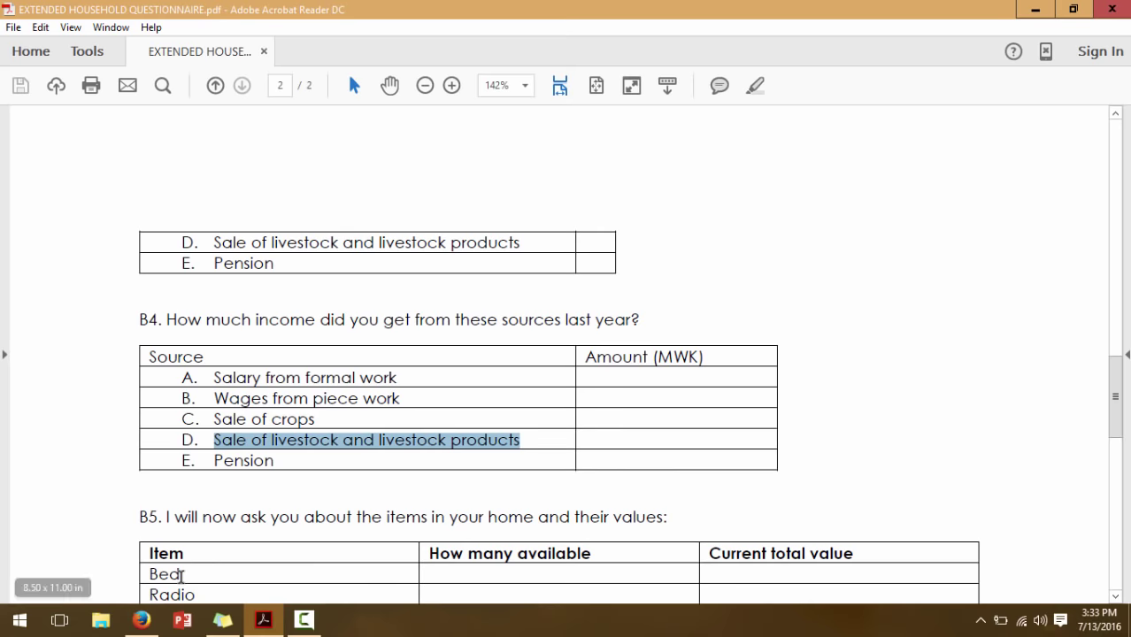
left_click(142, 620)
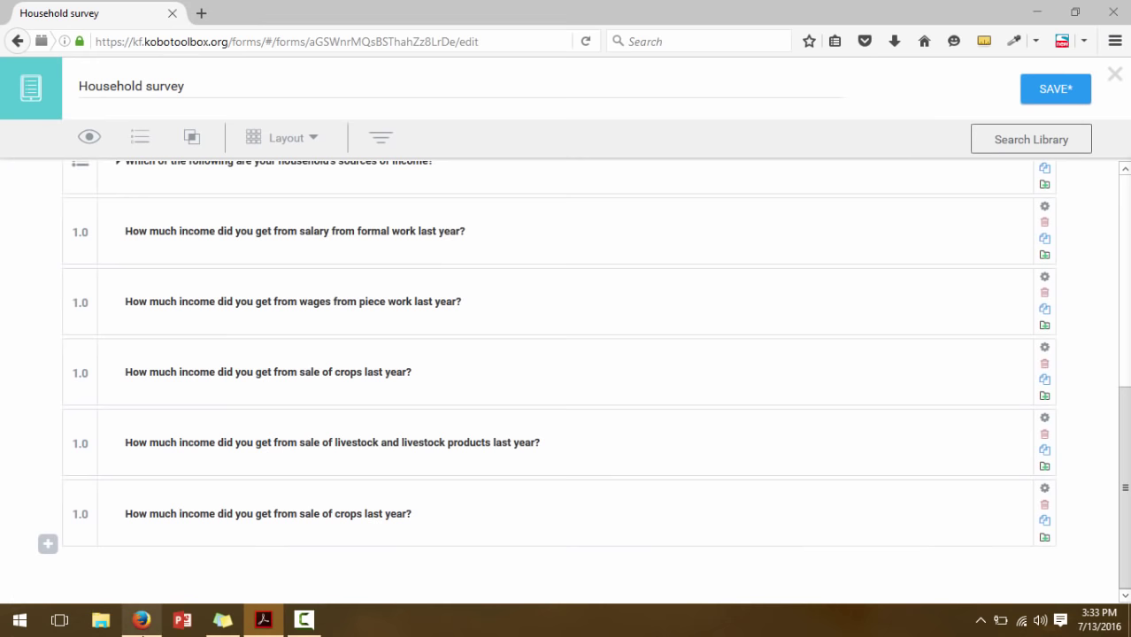
left_click(371, 514)
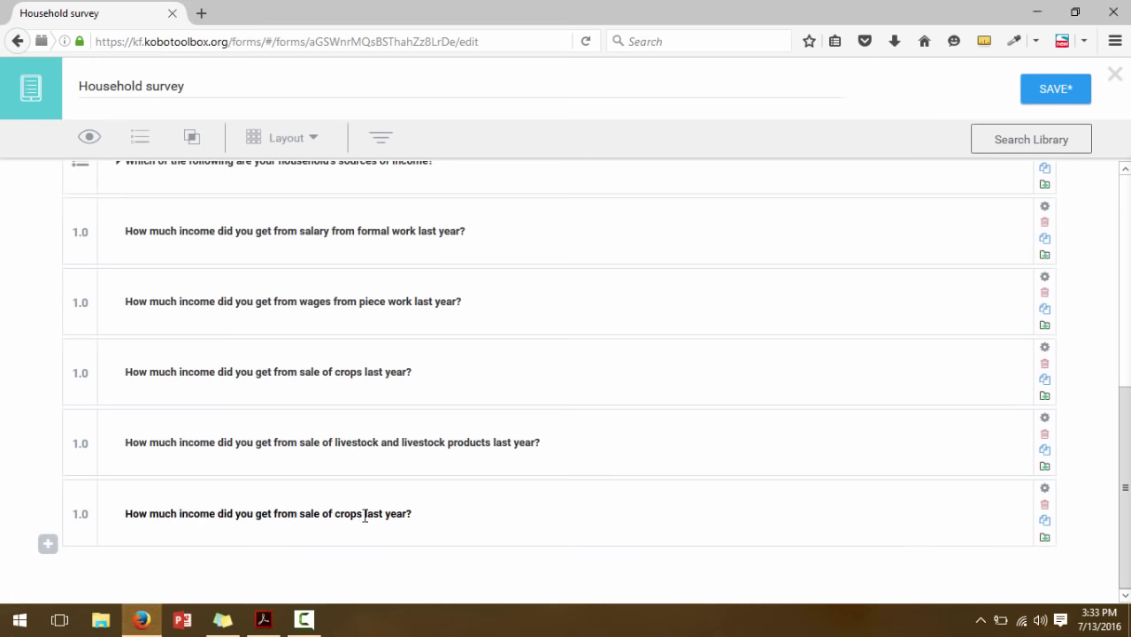
key("BackSpace")
key("BackSpace")
key("BackSpace")
key("BackSpace")
key("BackSpace")
key("BackSpace")
key("BackSpace")
key("BackSpace")
key("BackSpace")
key("BackSpace")
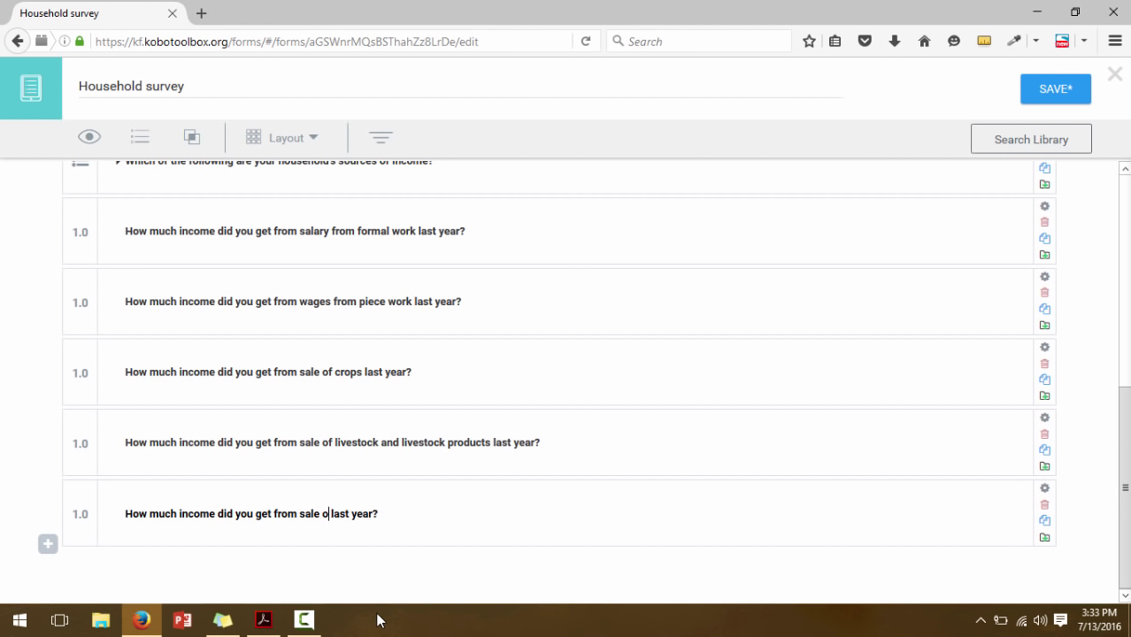
key("BackSpace")
key("BackSpace")
key("BackSpace")
type("pension")
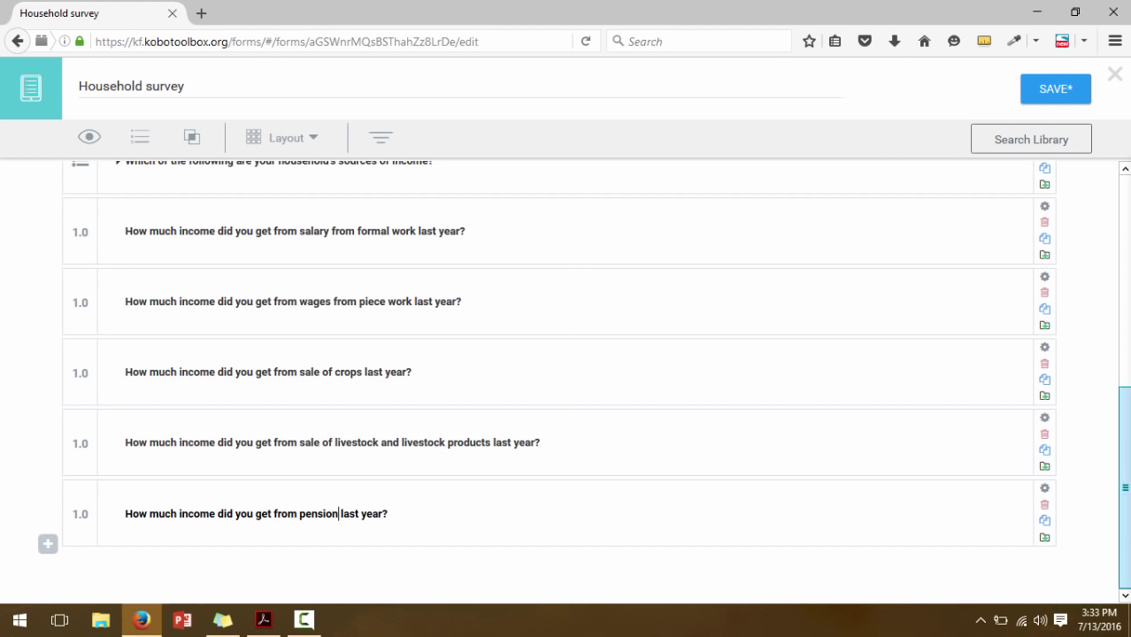
Scroll the questionnaire PDF down to the B5 household items table and Section C. Housing
left_click(264, 620)
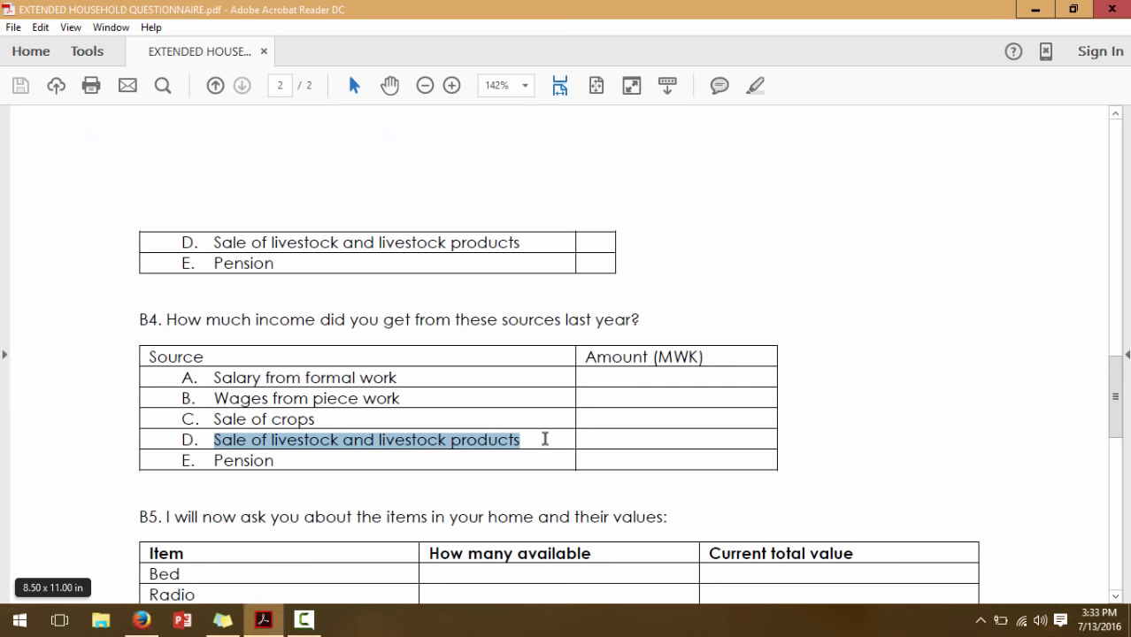
left_click_drag(1119, 387, 1121, 429)
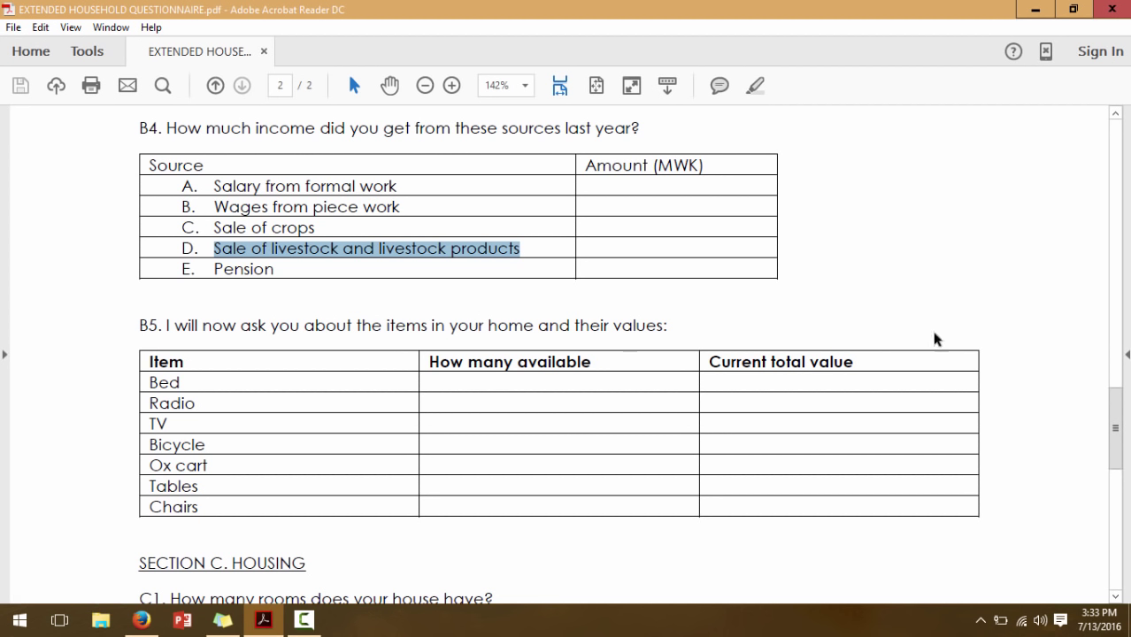
left_click(905, 331)
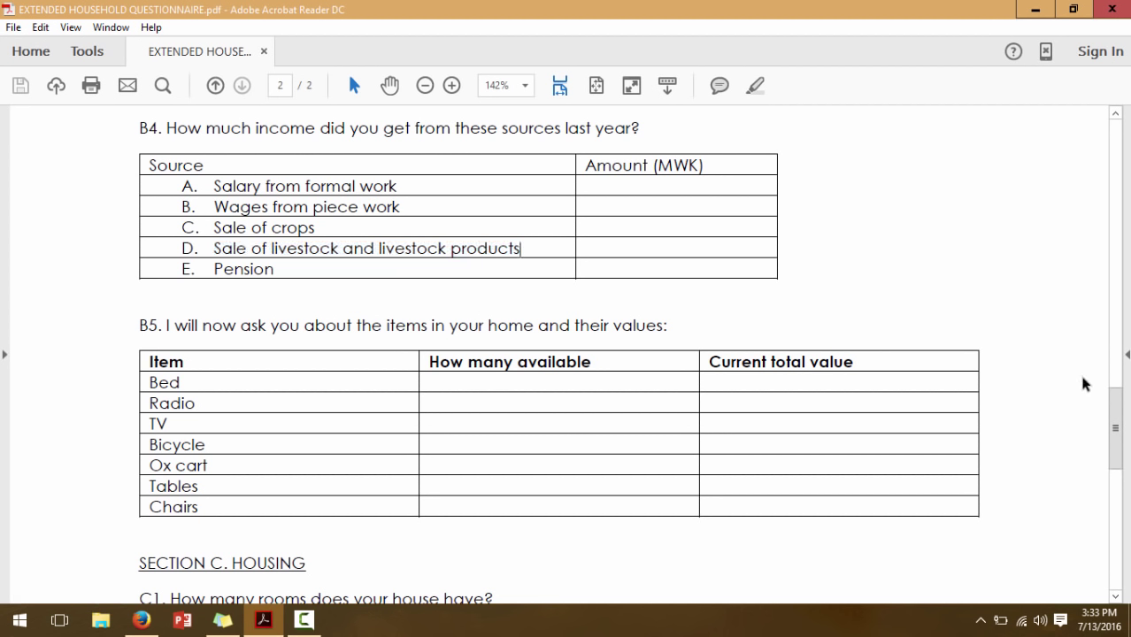
left_click_drag(1119, 410, 1123, 423)
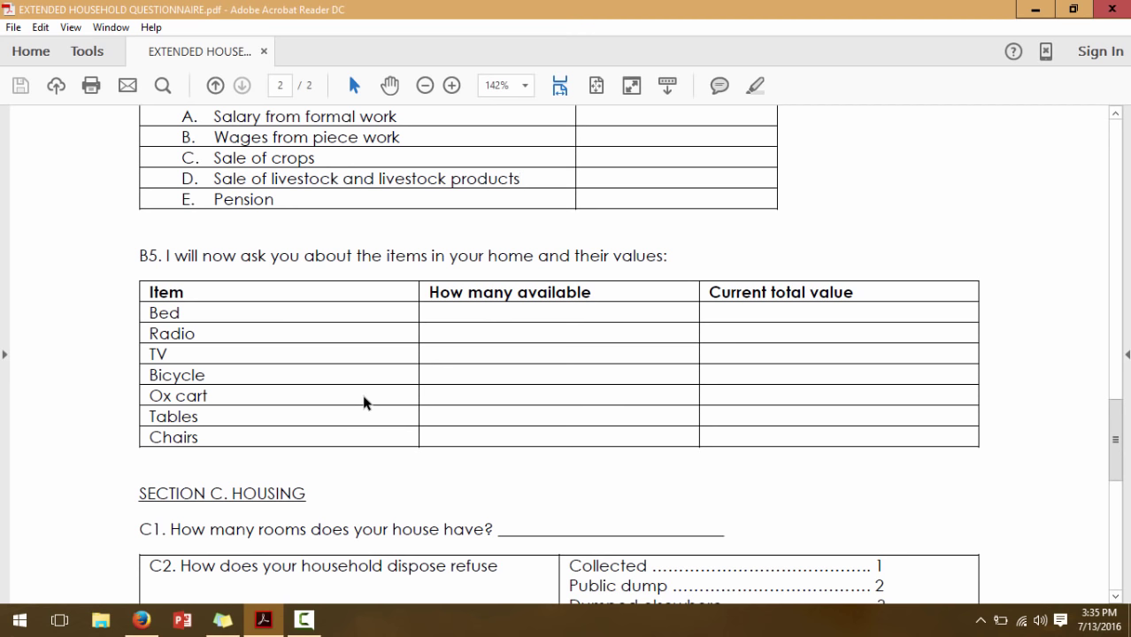
Copy the B5 introductory sentence from the questionnaire PDF into a new question at the form's end
left_click(141, 619)
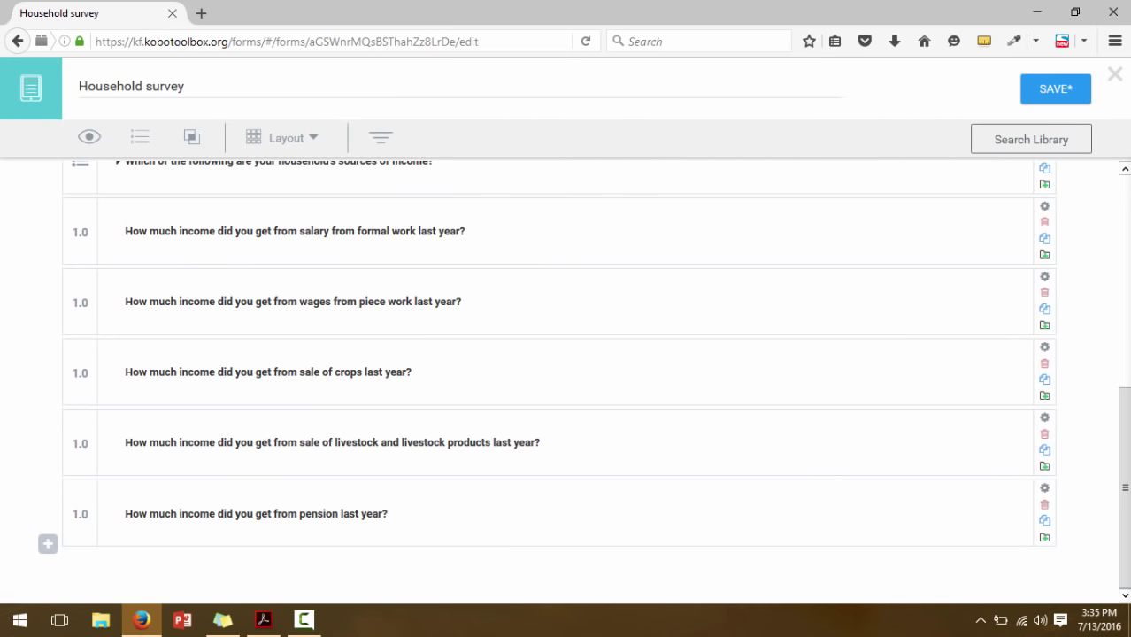
left_click(47, 544)
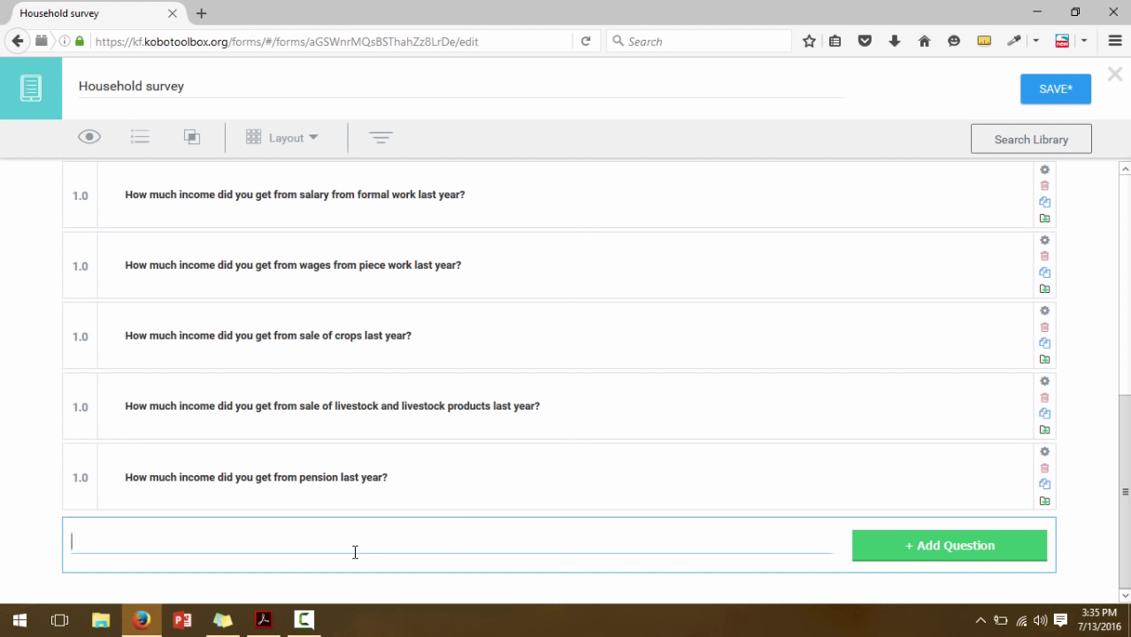
key("alt+Tab")
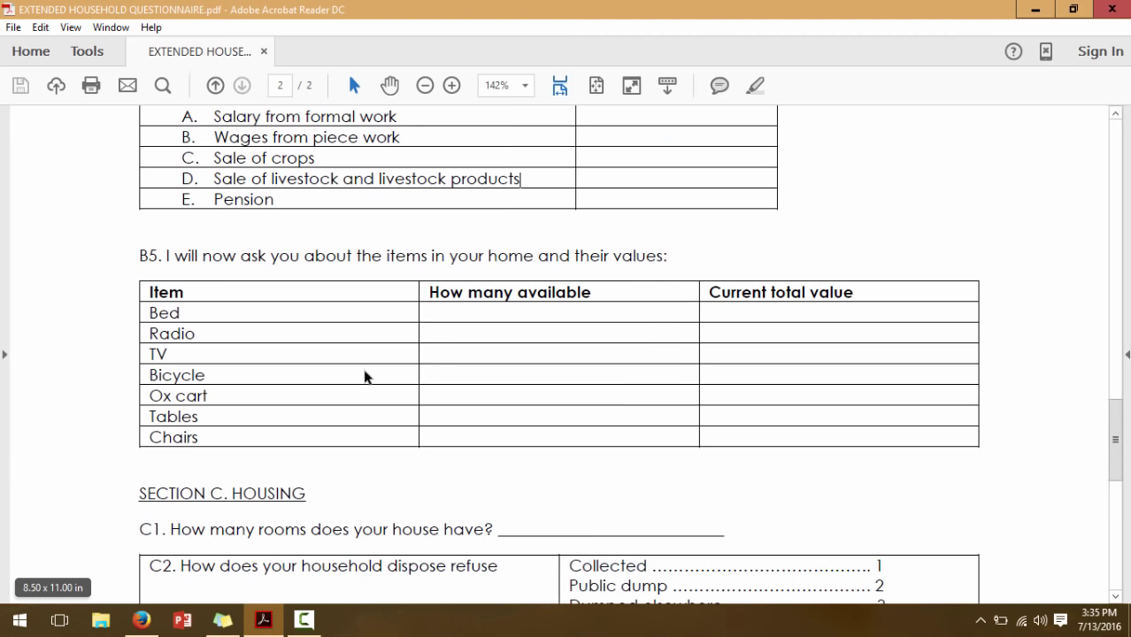
left_click_drag(669, 254, 167, 260)
key("ctrl+c")
left_click_drag(576, 260, 596, 270)
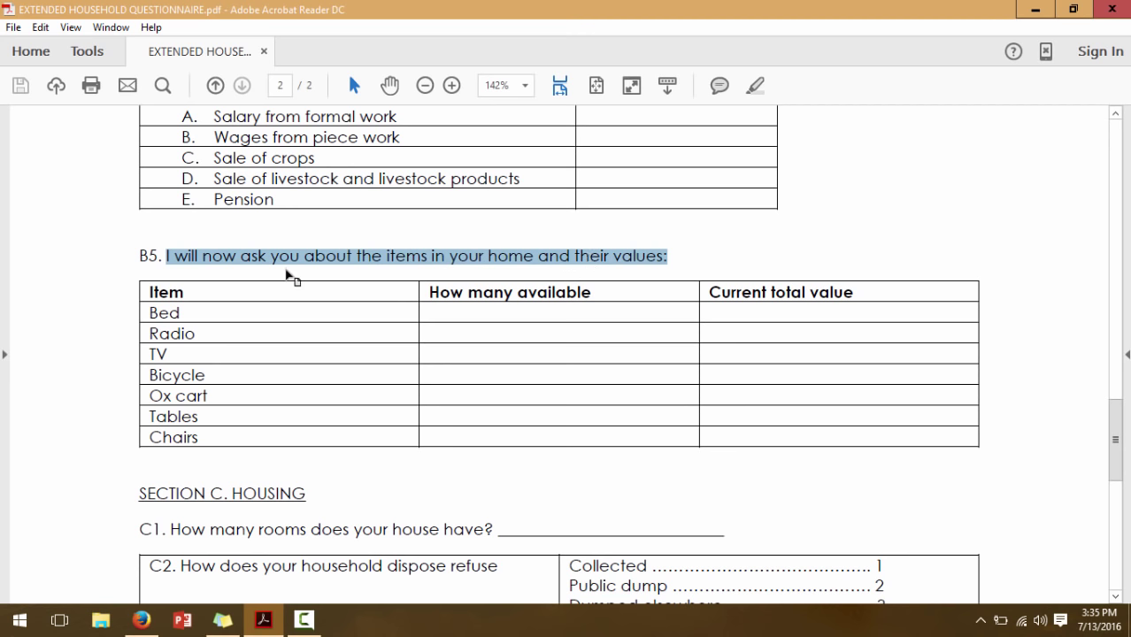
left_click(142, 620)
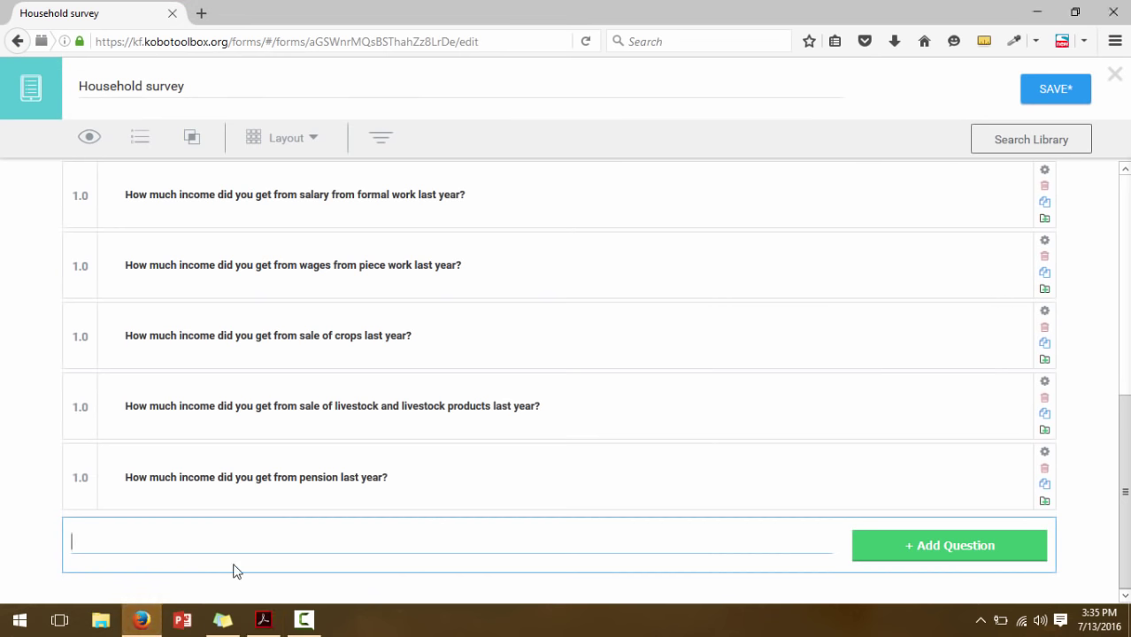
key("ctrl+v")
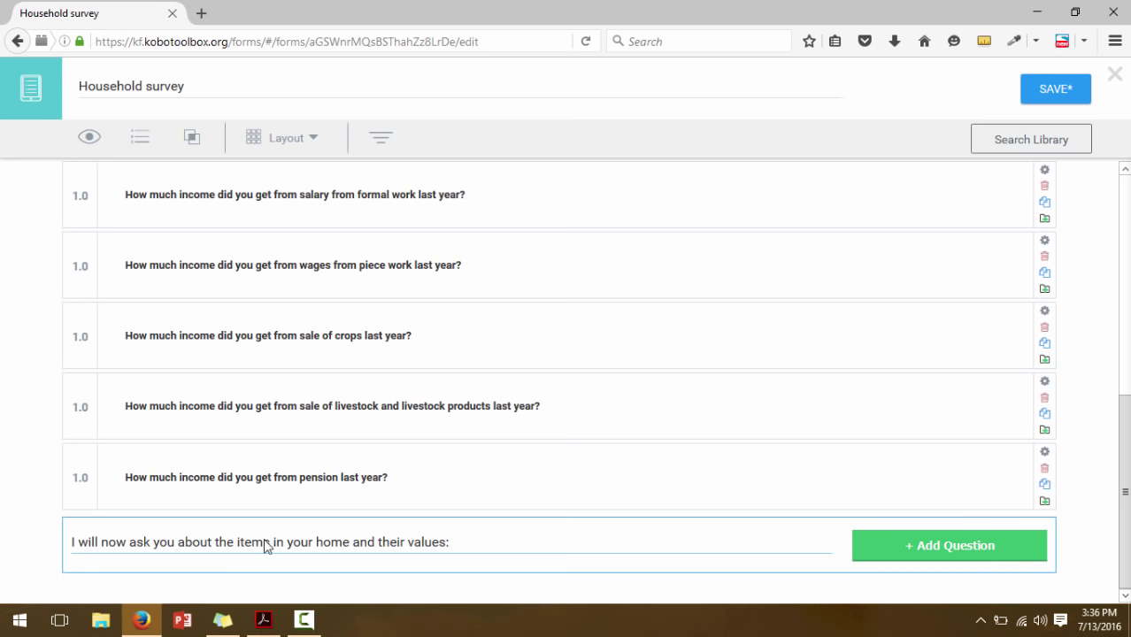
Add it as a Note reading 'I will now ask you about the items in your home and their values:'
left_click(889, 550)
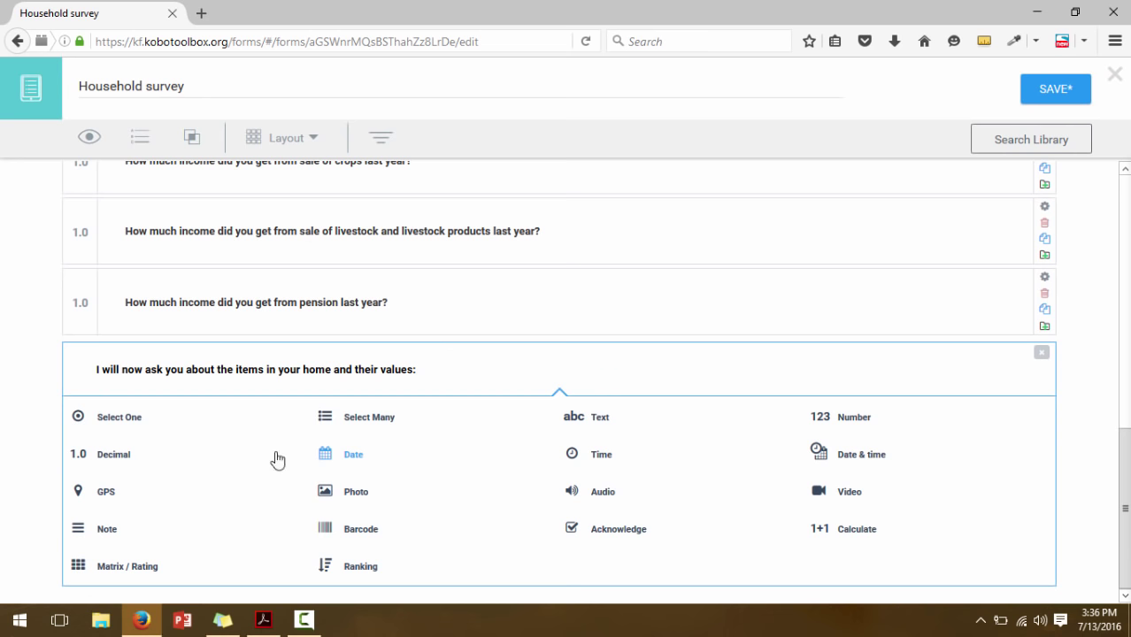
left_click(113, 531)
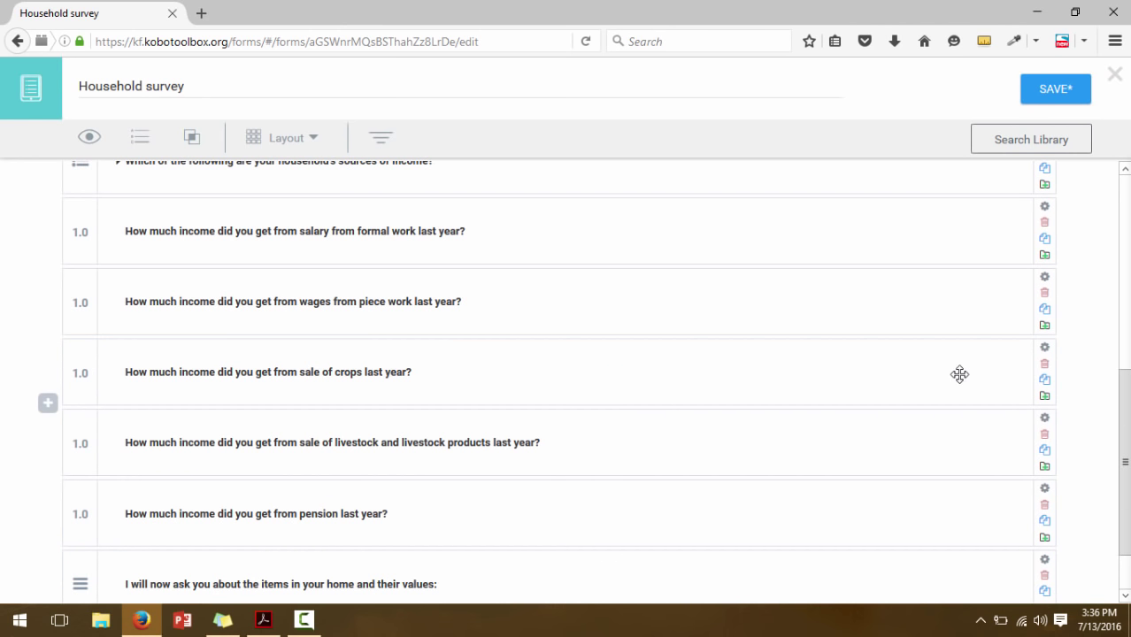
scroll(584, 382, "down", 2)
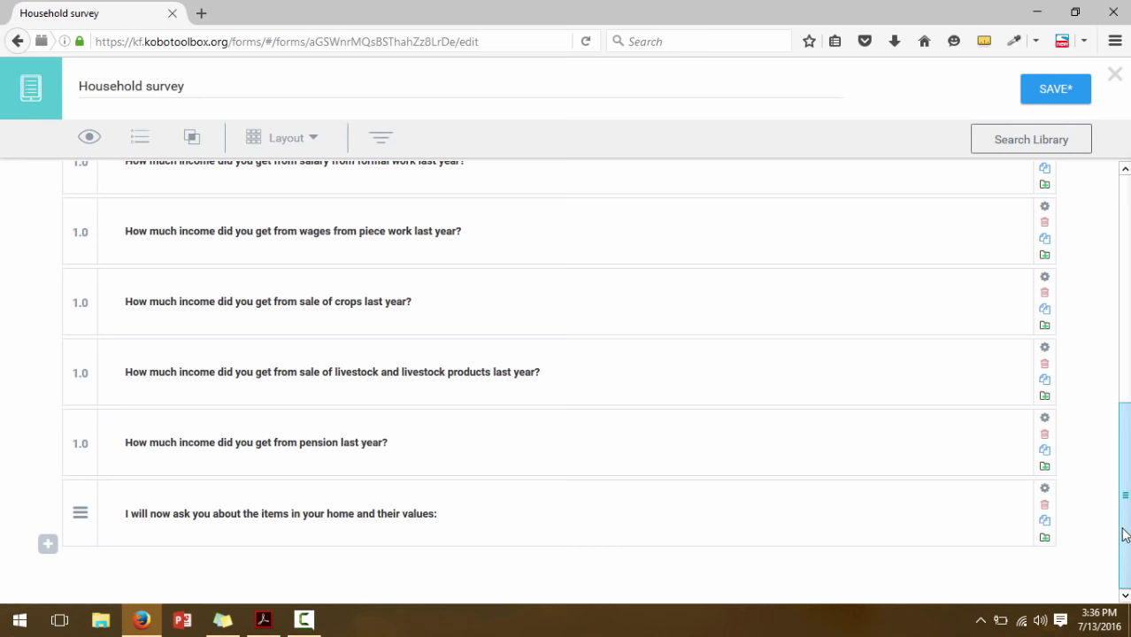
left_click_drag(1125, 531, 1126, 570)
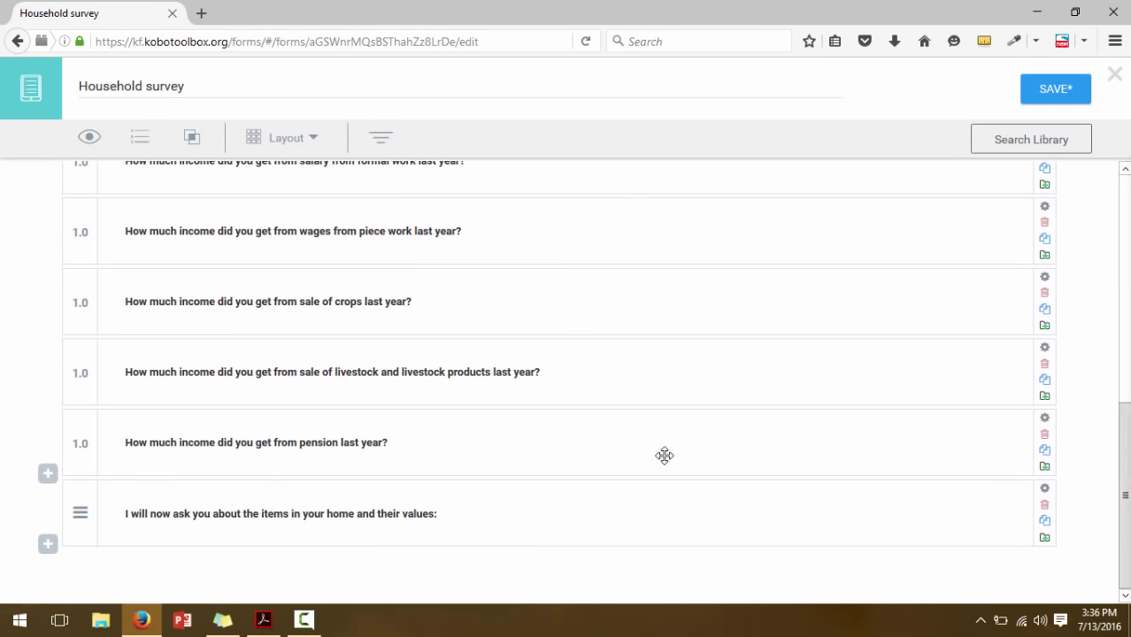
left_click(264, 620)
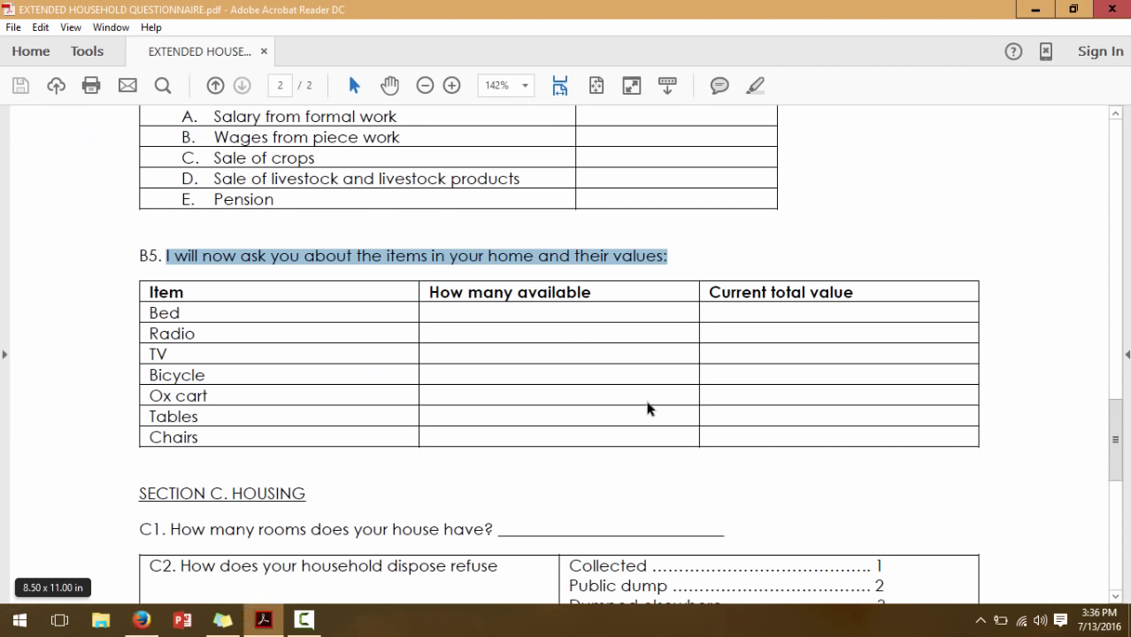
left_click(363, 498)
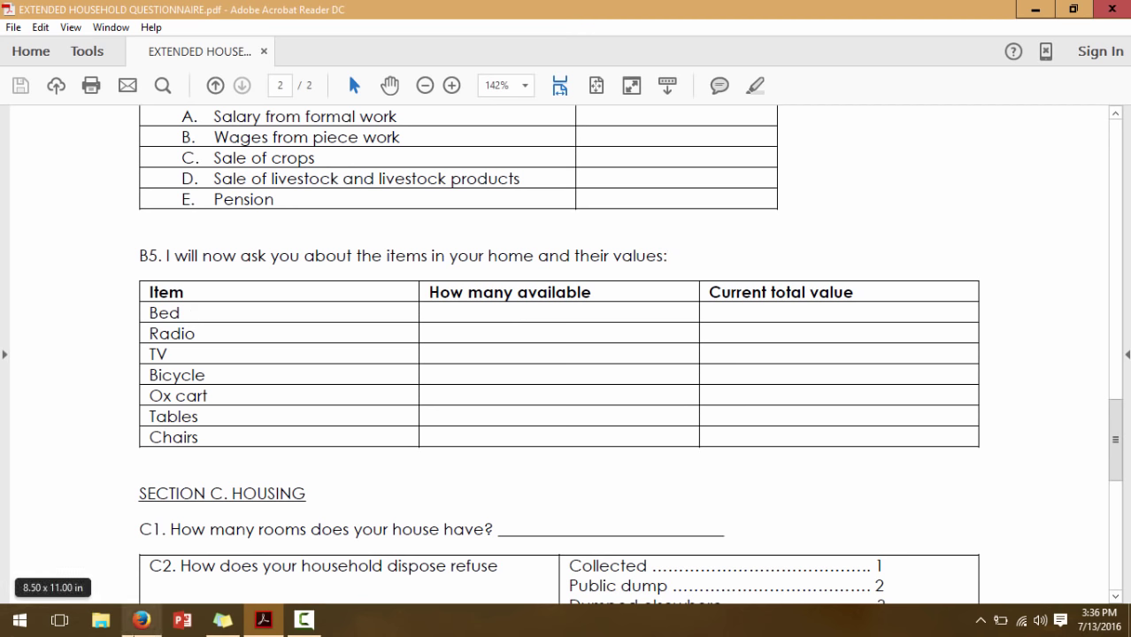
Add the Number question 'How many beds do you have'
left_click(142, 620)
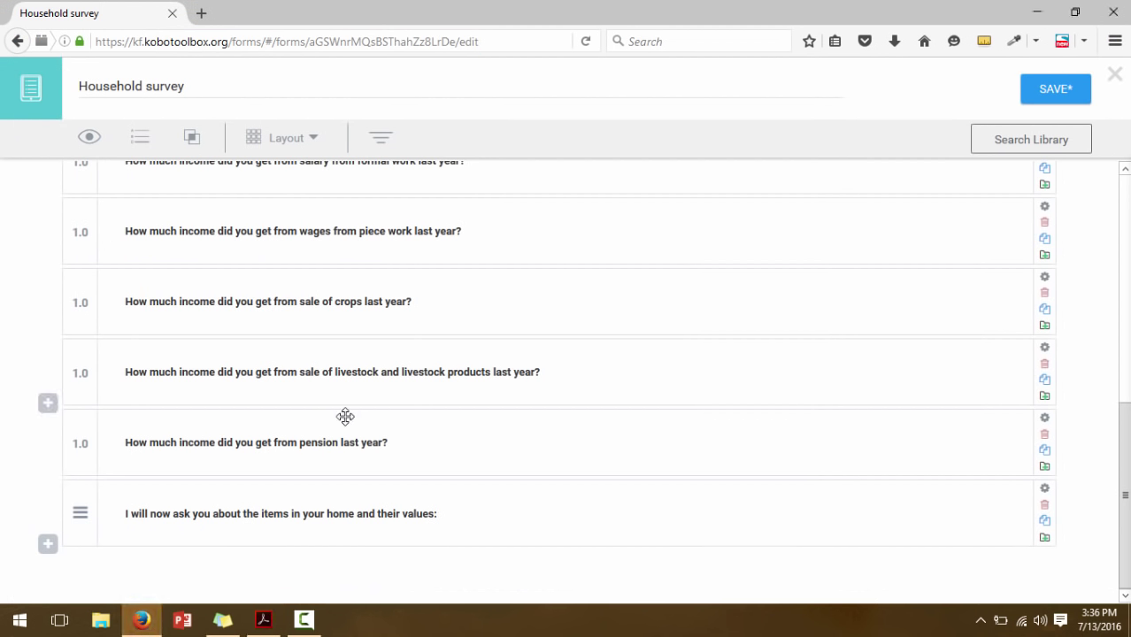
left_click(50, 546)
type("How")
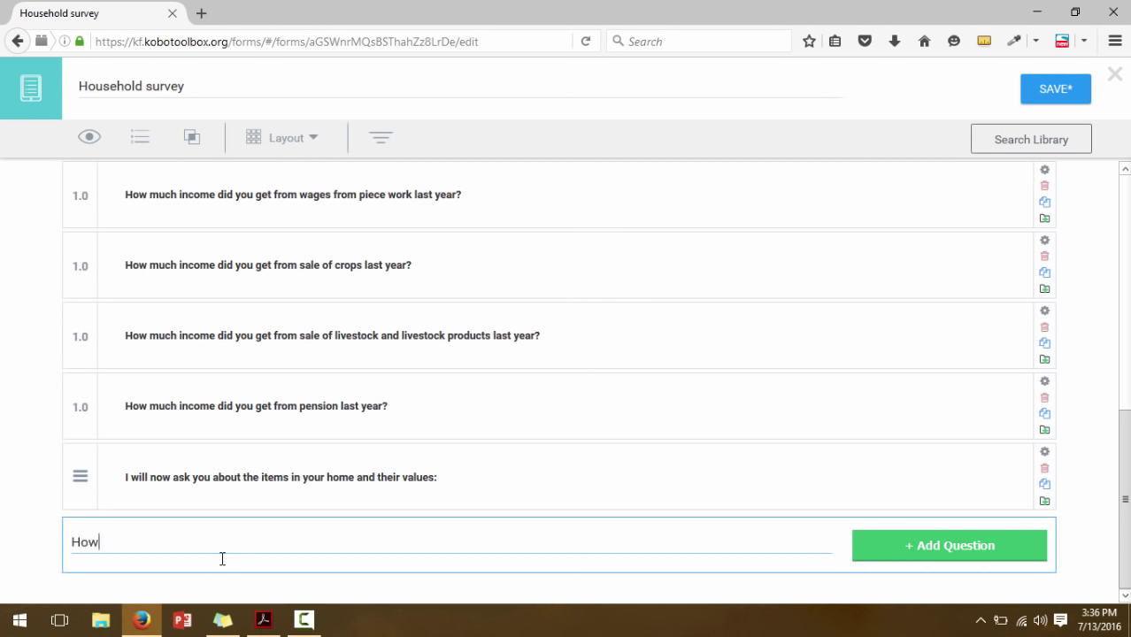
type(" many beds do you have?")
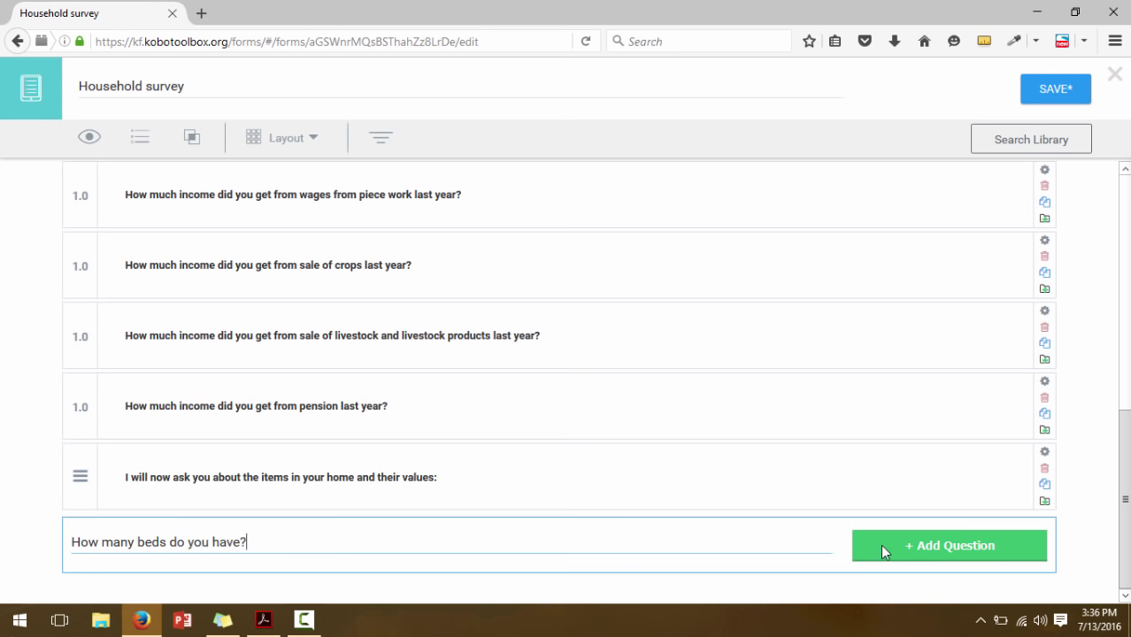
left_click(880, 544)
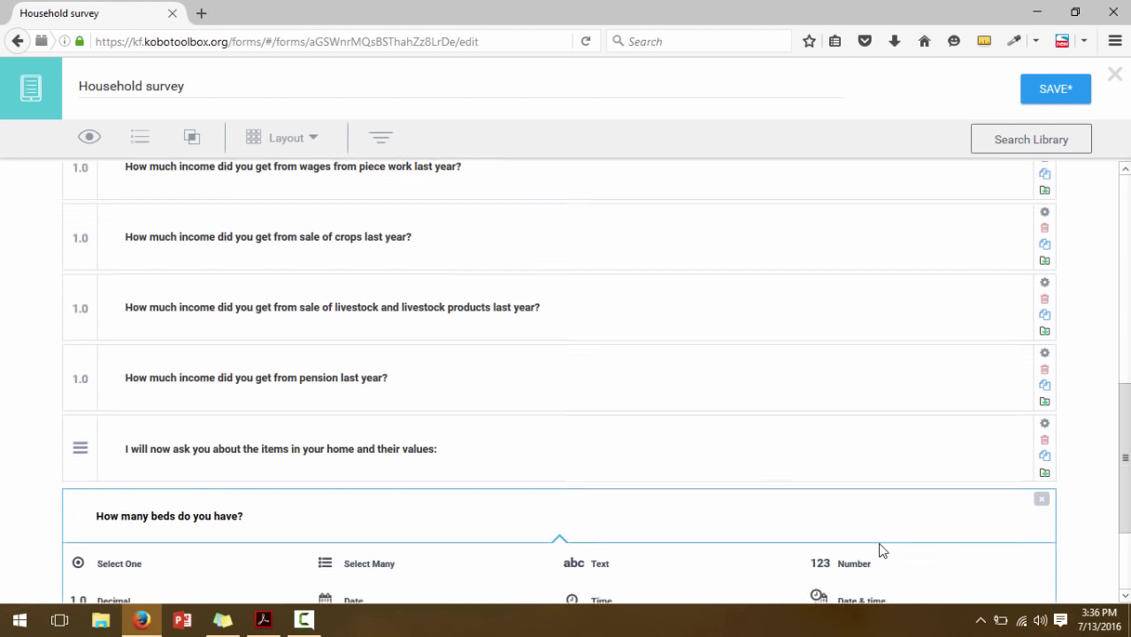
left_click(845, 419)
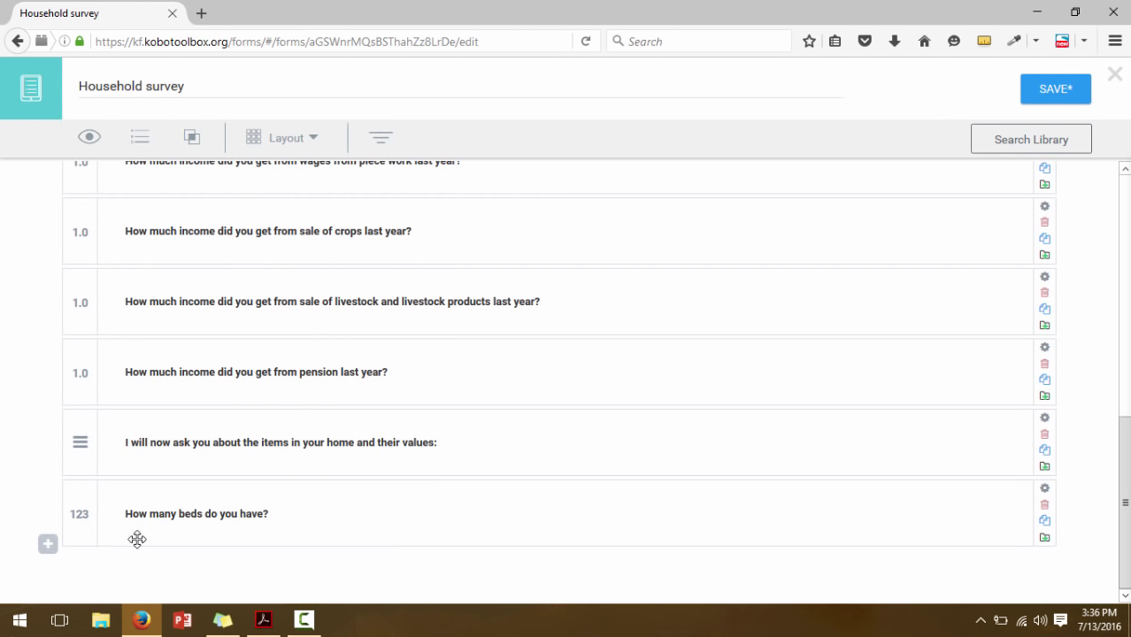
Add the Decimal question 'What is the current total value of the beds?'
left_click(47, 545)
type("W")
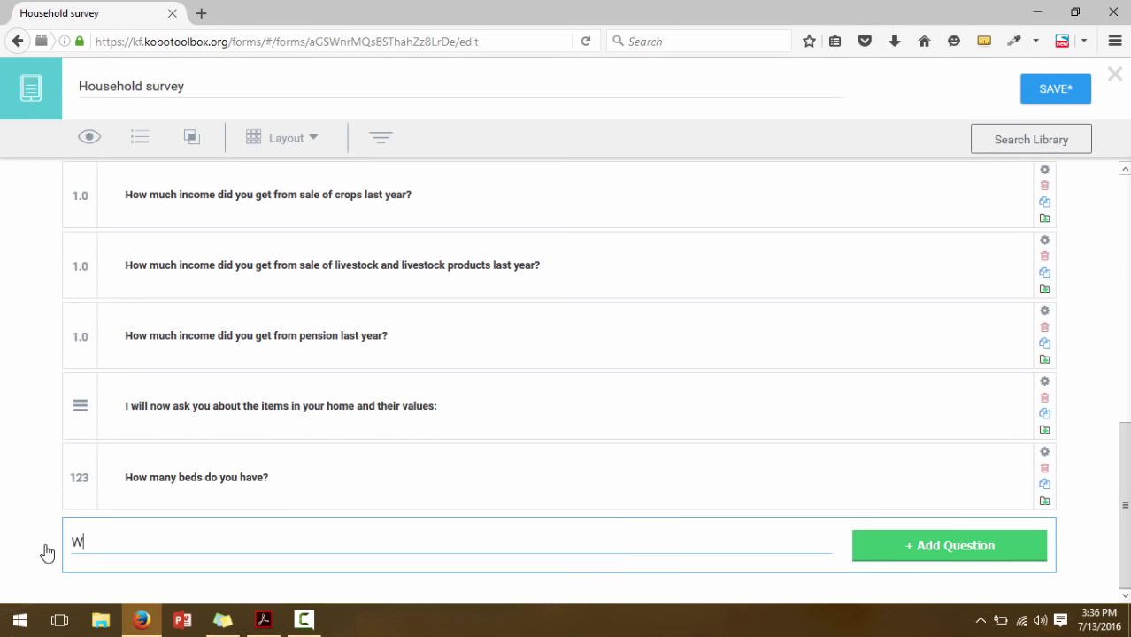
type("hat is the current total ")
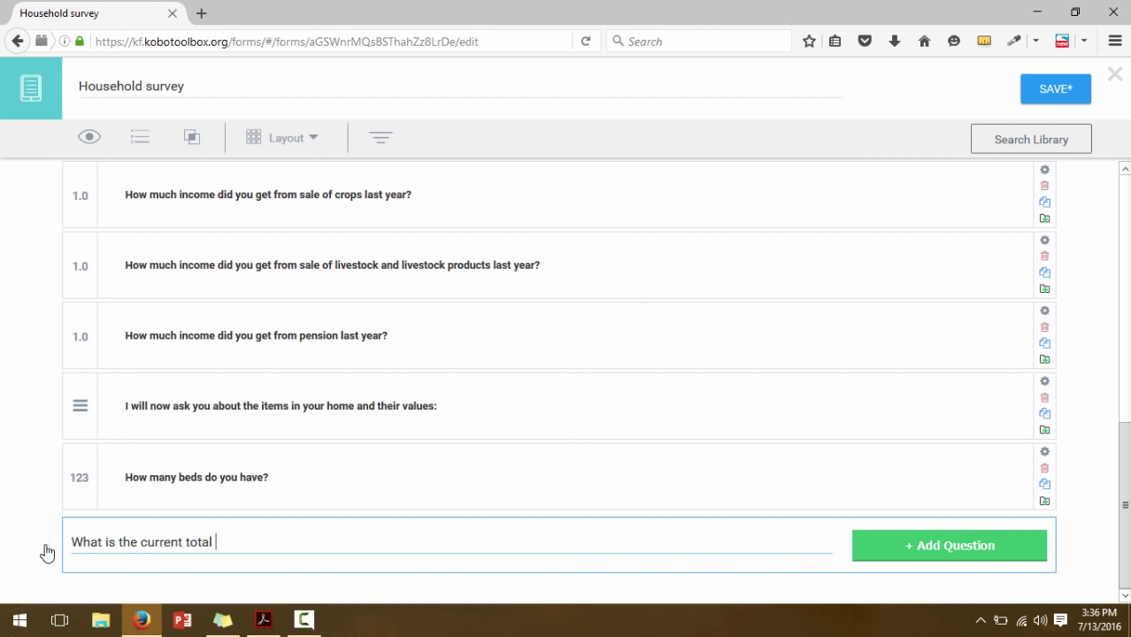
type("value of the beds?")
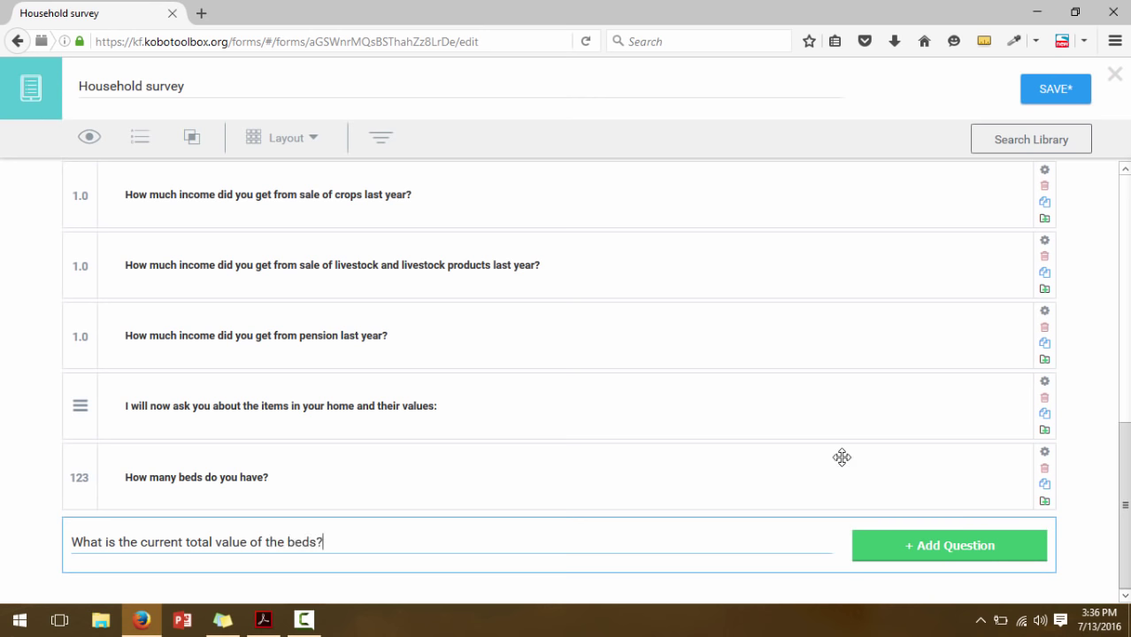
left_click(891, 544)
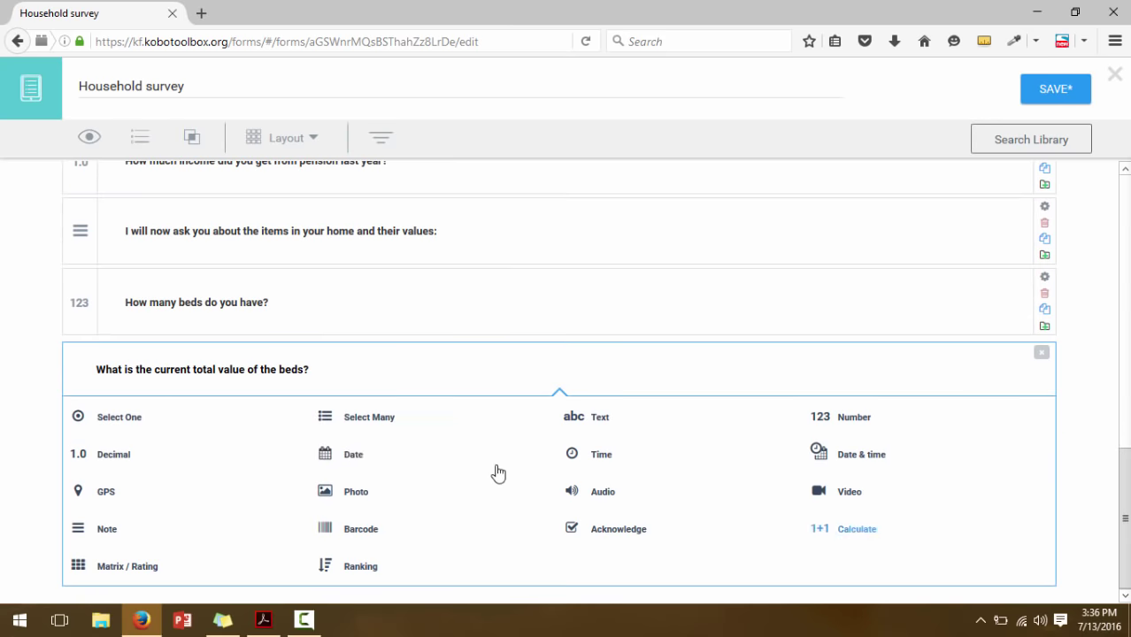
left_click(113, 456)
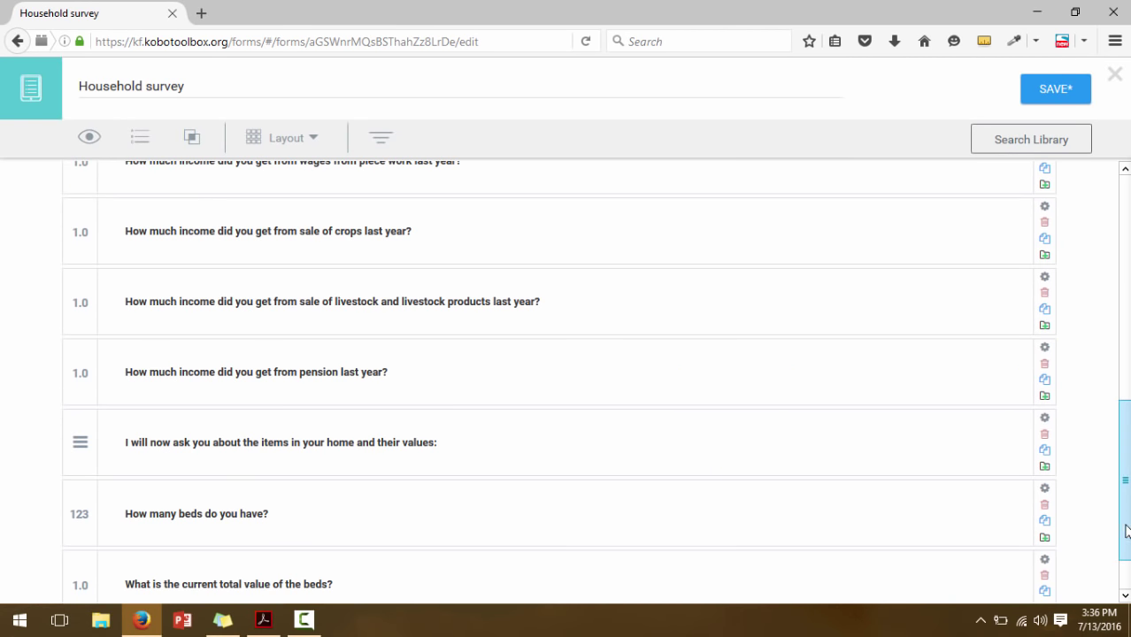
scroll(1124, 532, "down", 1)
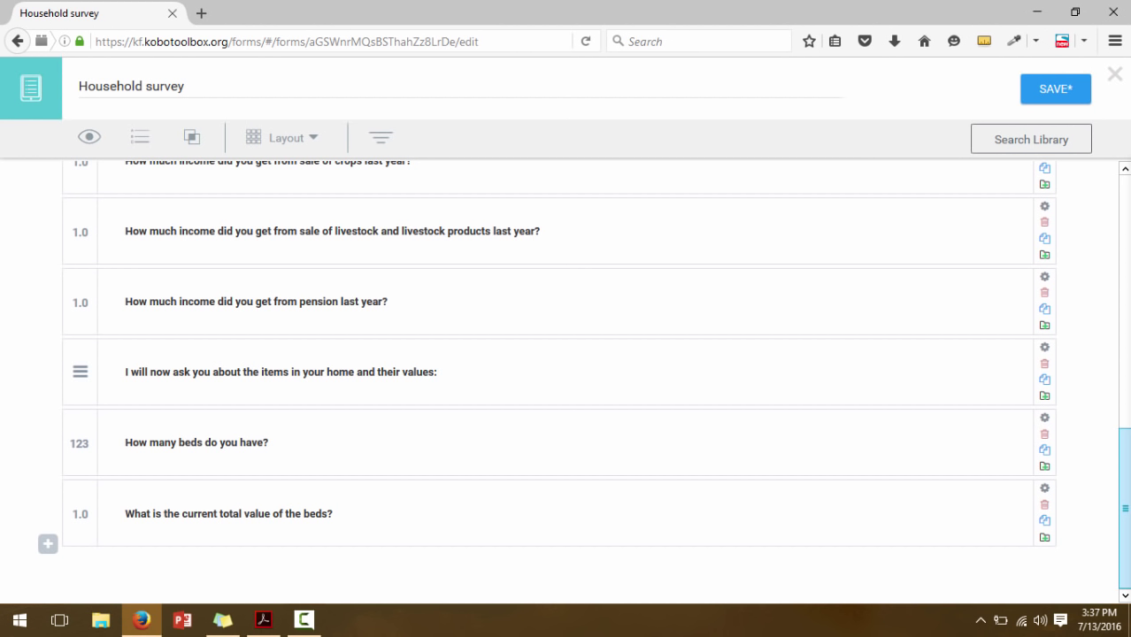
left_click(265, 621)
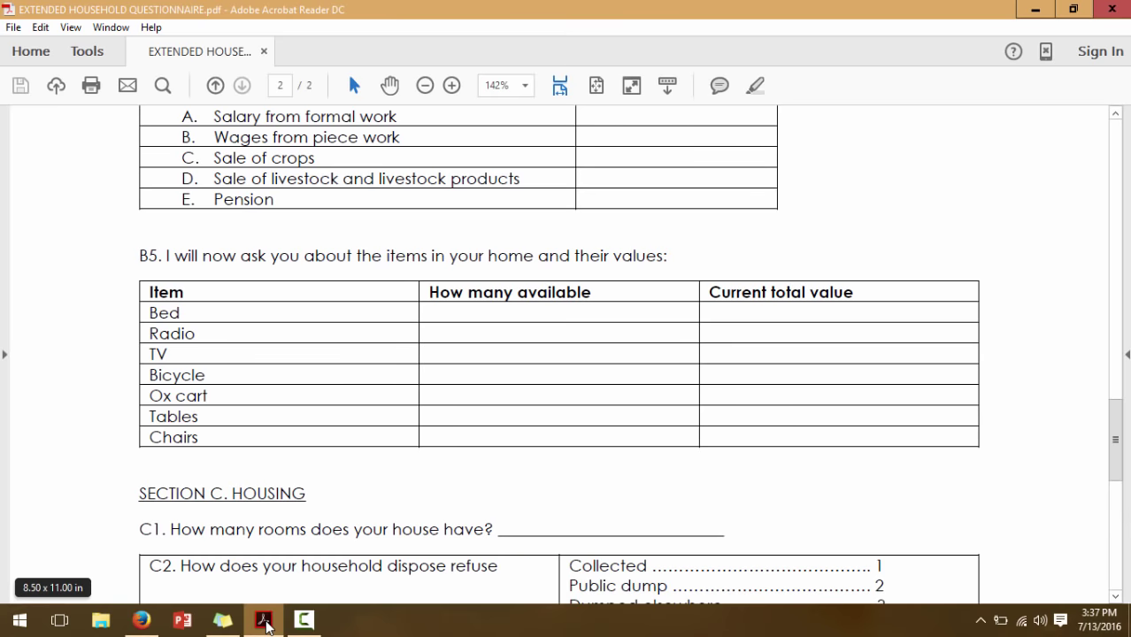
Add the Number question 'How many radios do you have?'
left_click(264, 621)
left_click(47, 544)
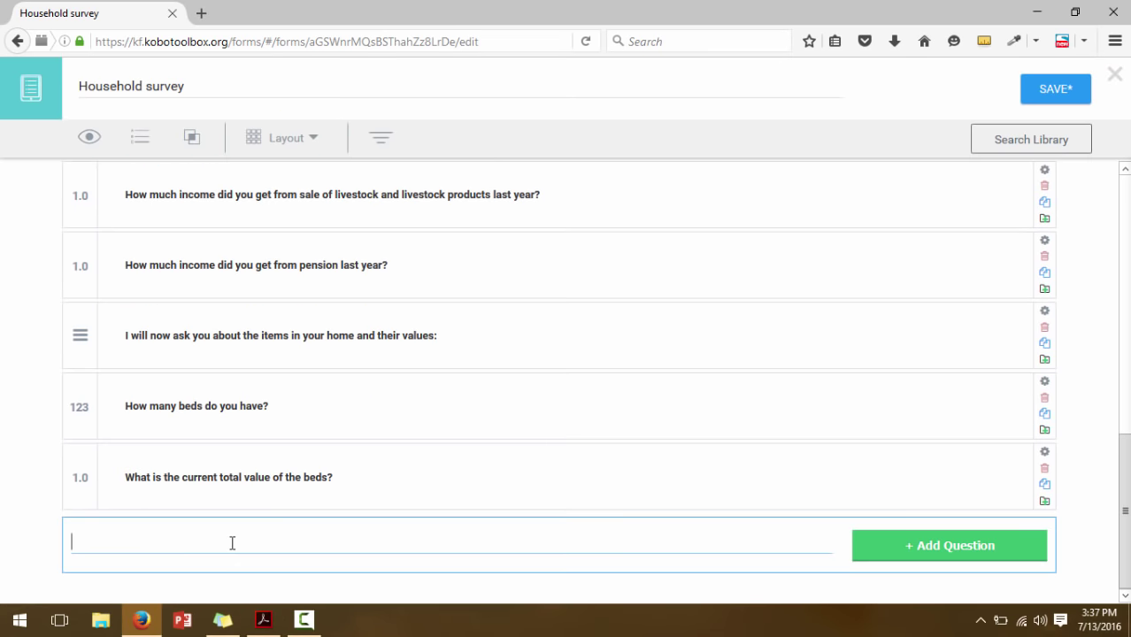
type("How many r")
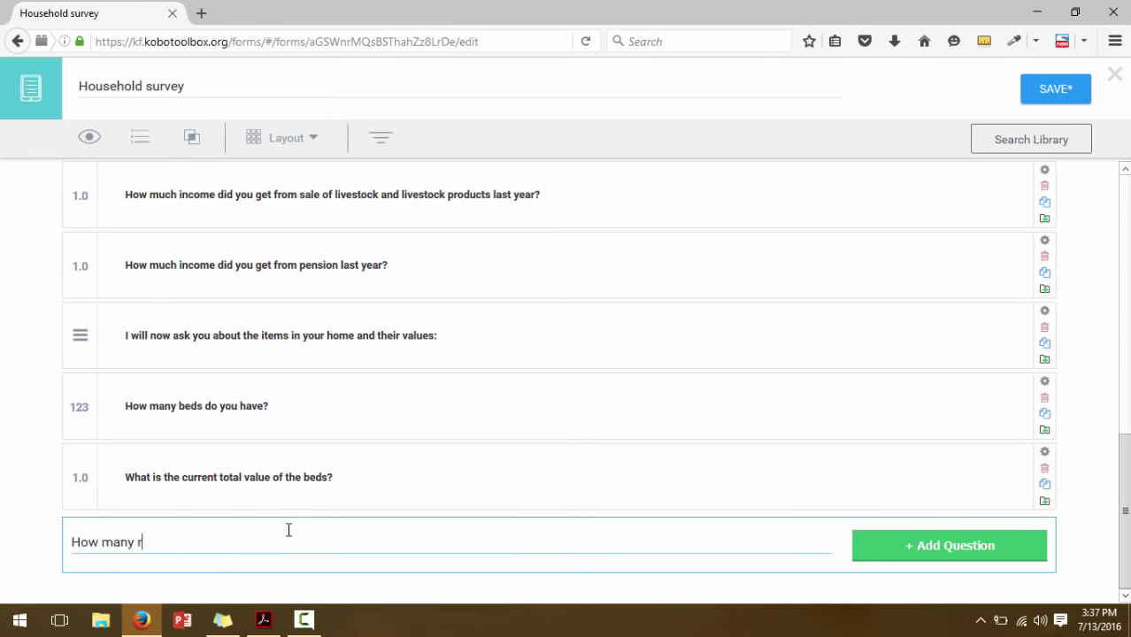
type("adios do you h")
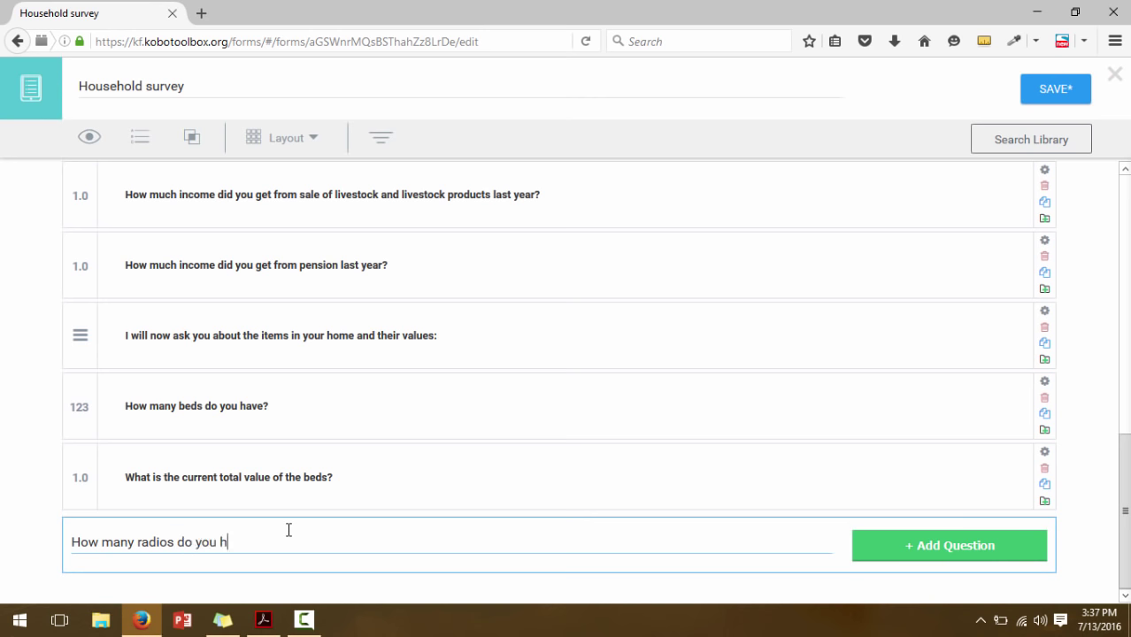
type("ave?")
left_click(911, 542)
left_click(851, 421)
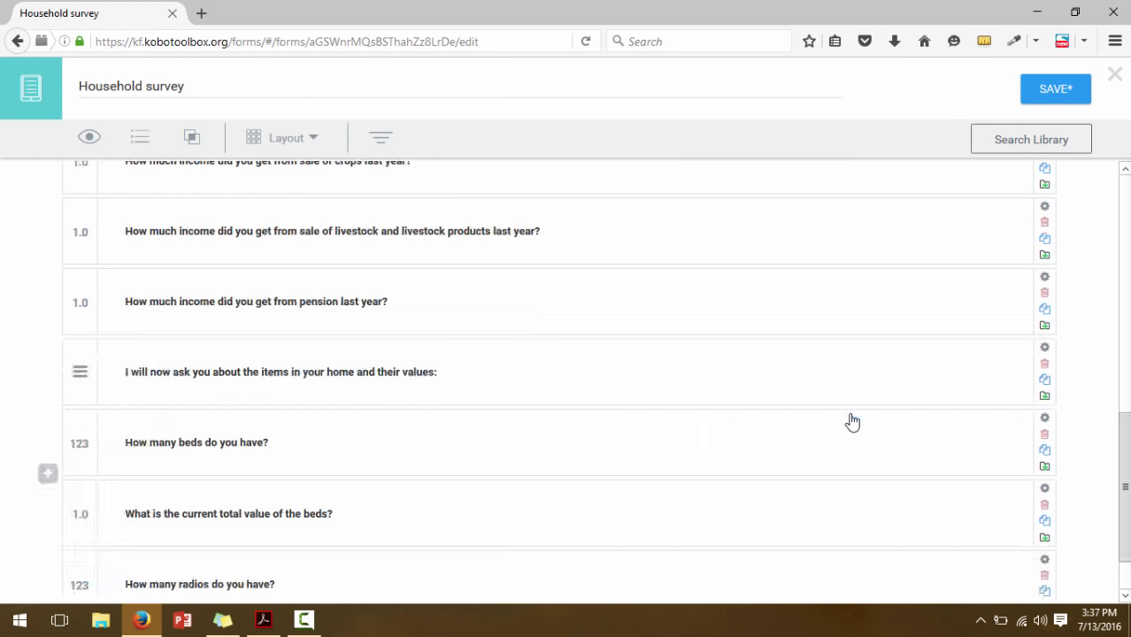
scroll(1107, 532, "down", 2)
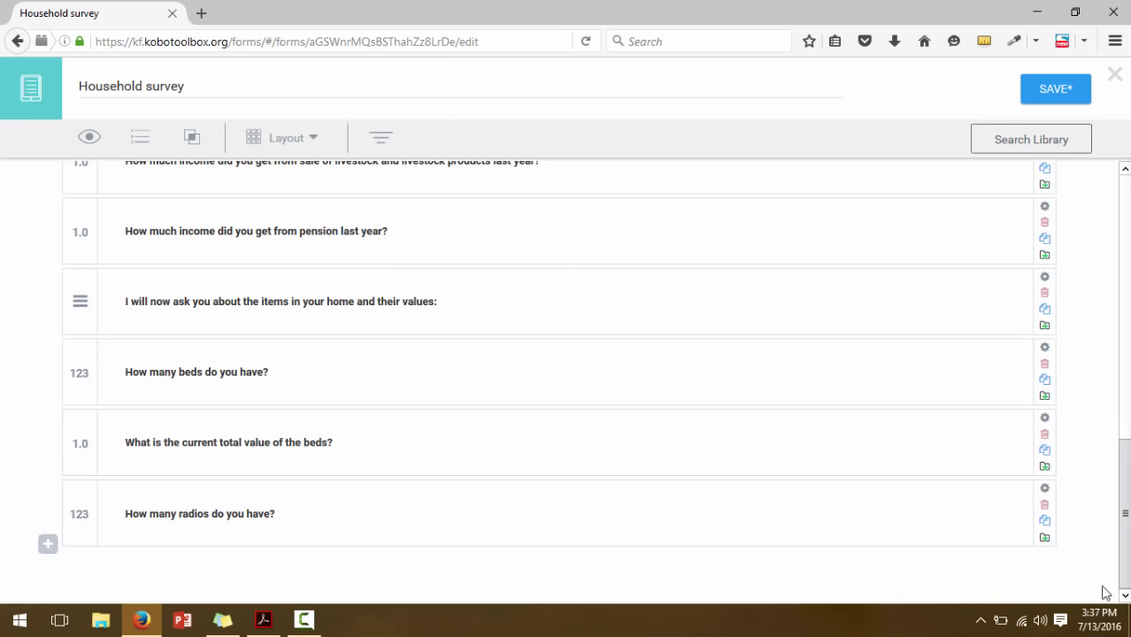
Add the Decimal question 'What is the current total value of the radios?'
left_click(48, 545)
type("W")
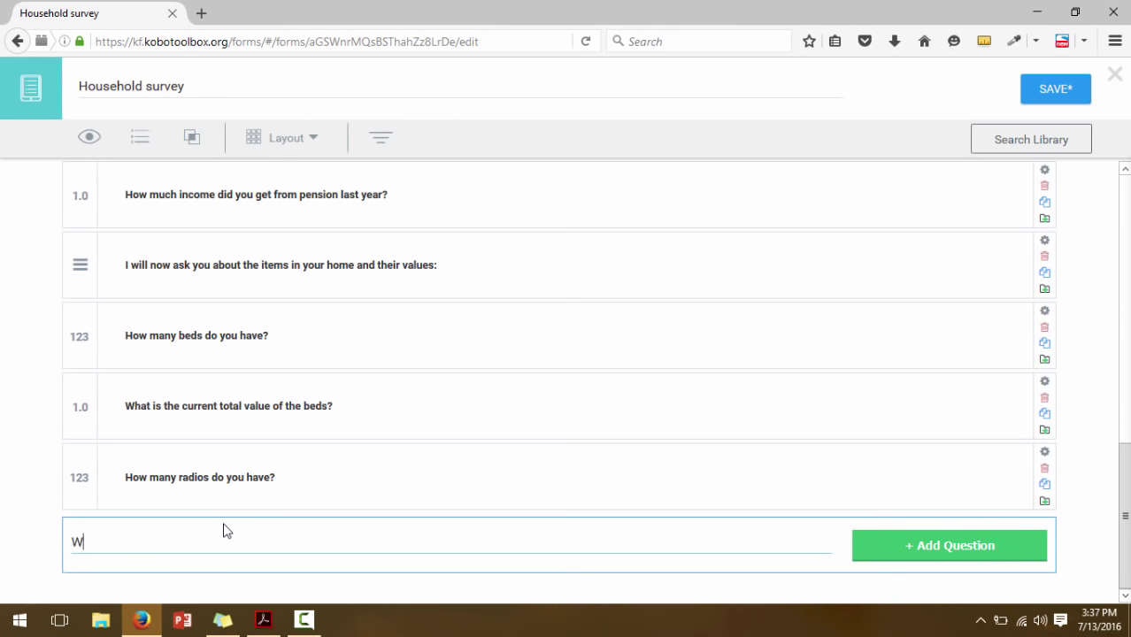
type("hat is the curre")
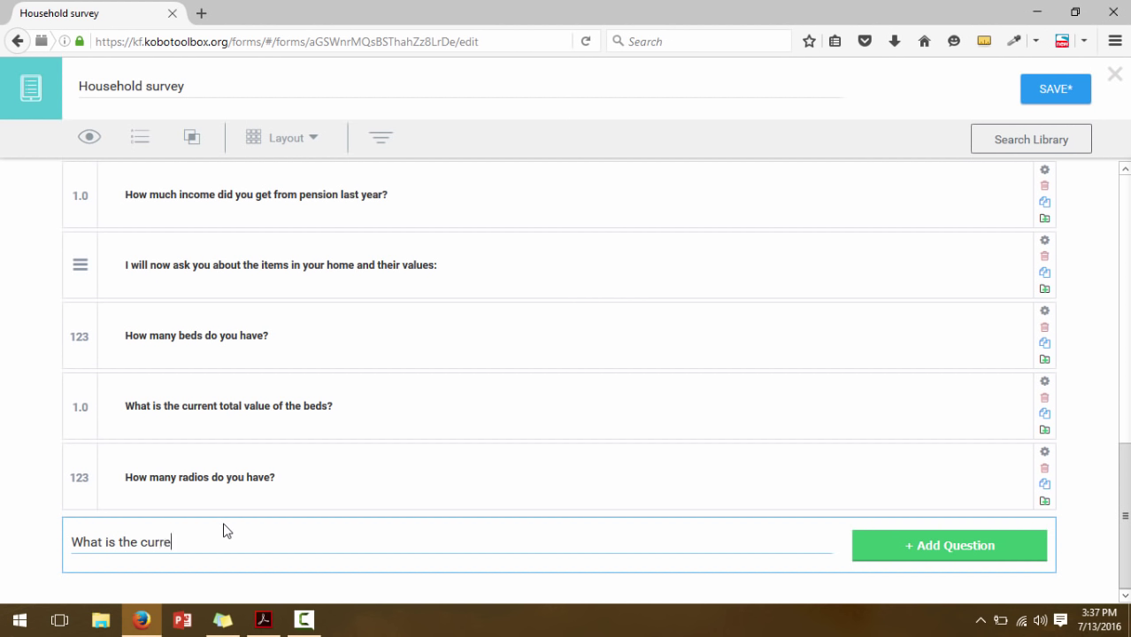
type("nt total value of tghe")
key("BackSpace")
key("BackSpace")
key("BackSpace")
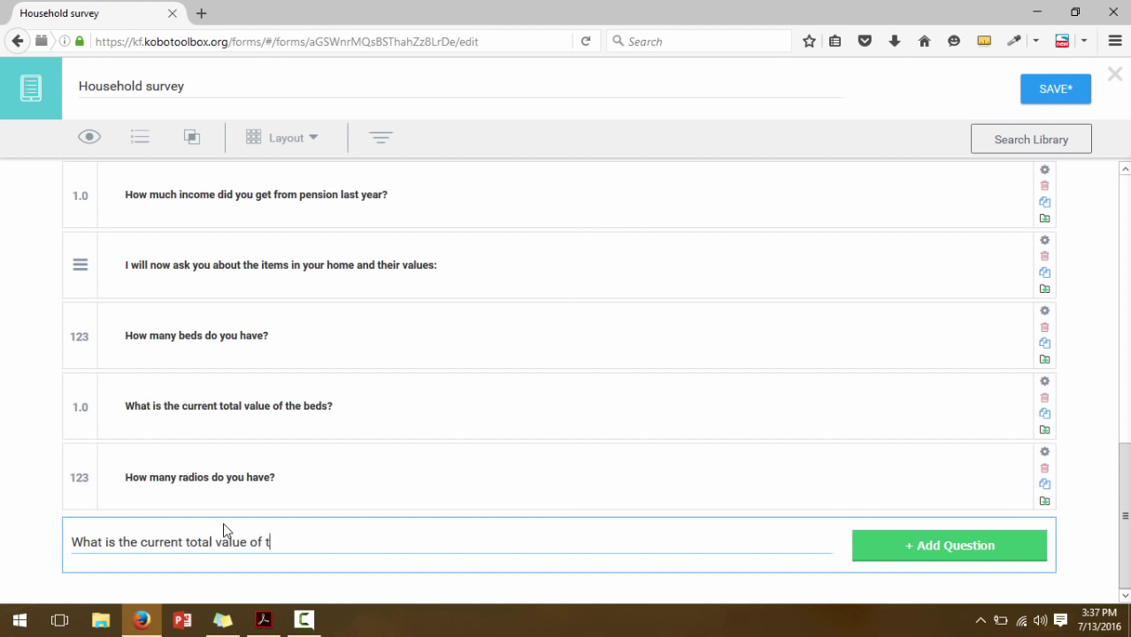
type("he radios?")
left_click(913, 544)
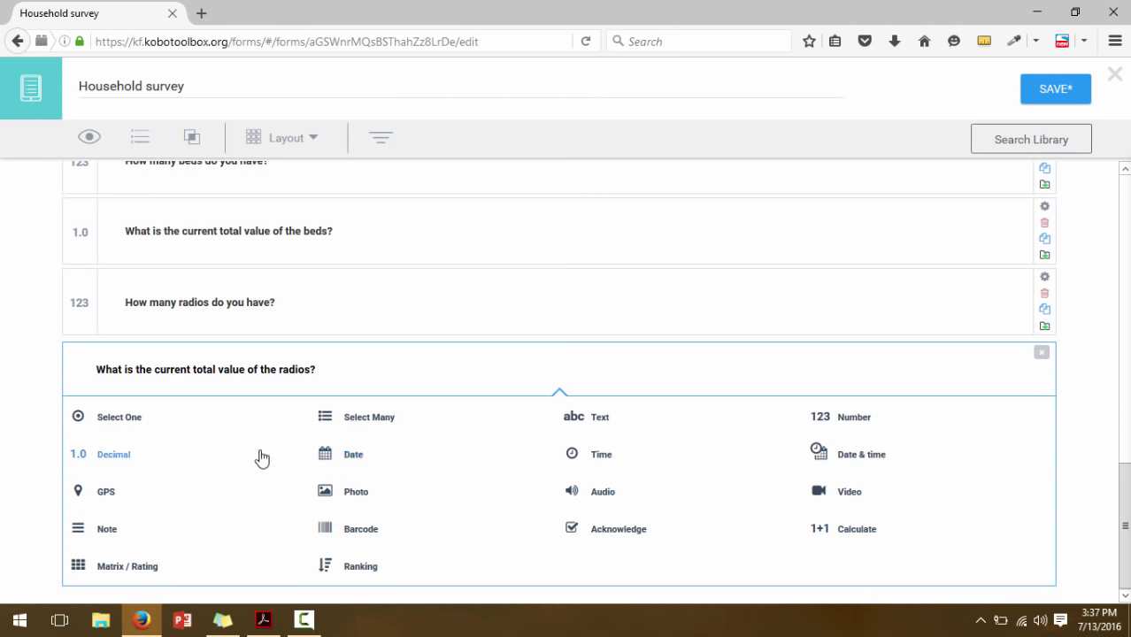
left_click(132, 455)
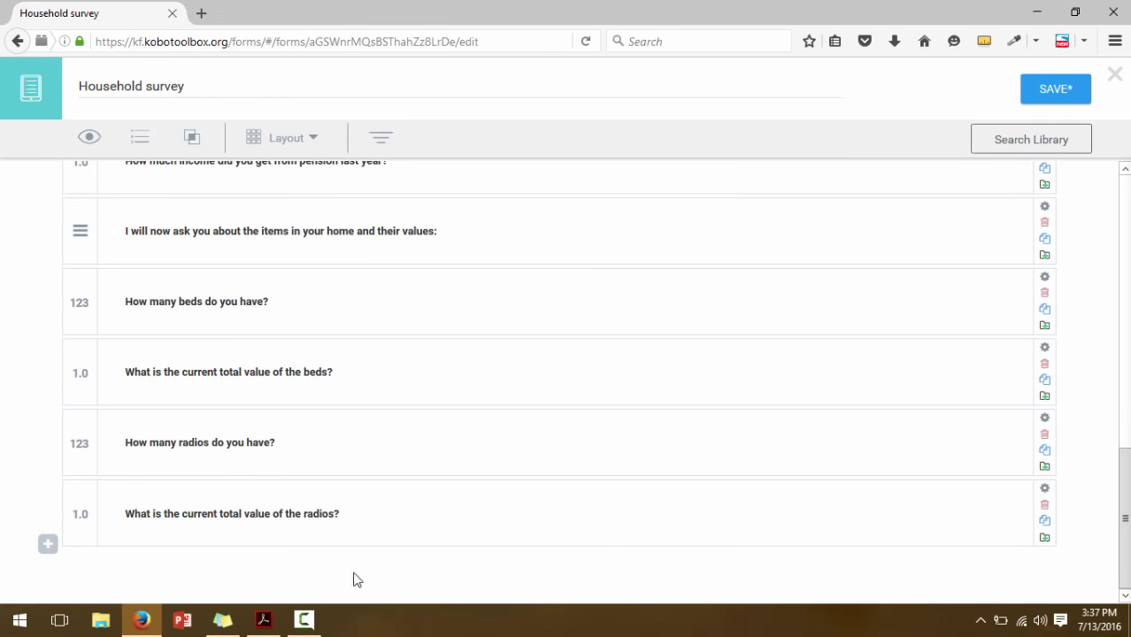
left_click(271, 626)
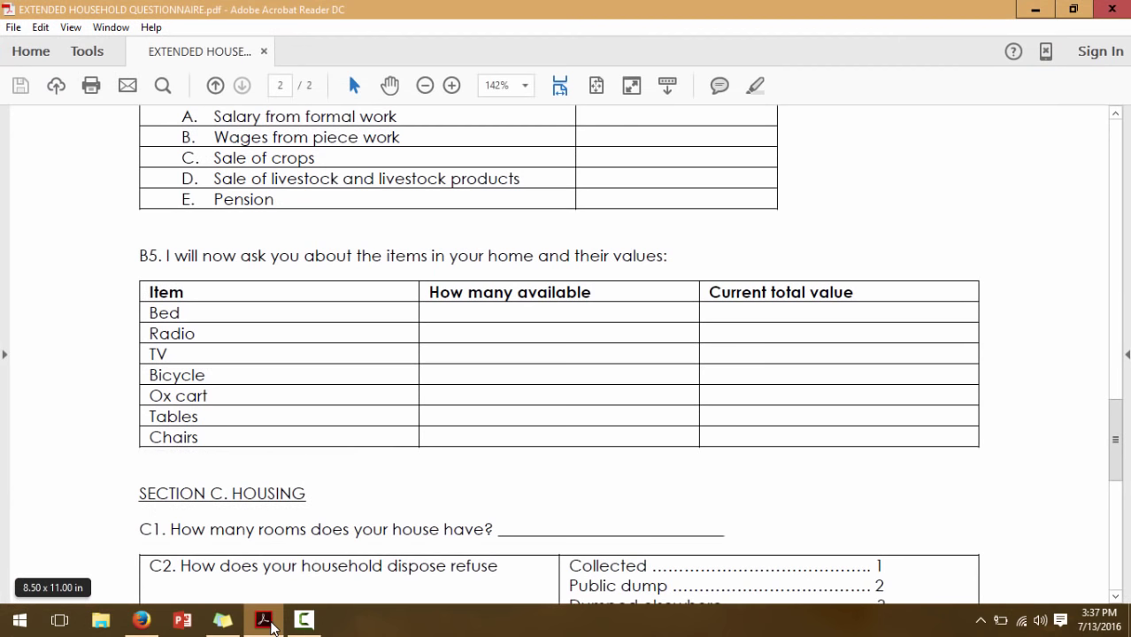
Add the Number question 'How many TVs do you own'
left_click(141, 620)
left_click(49, 546)
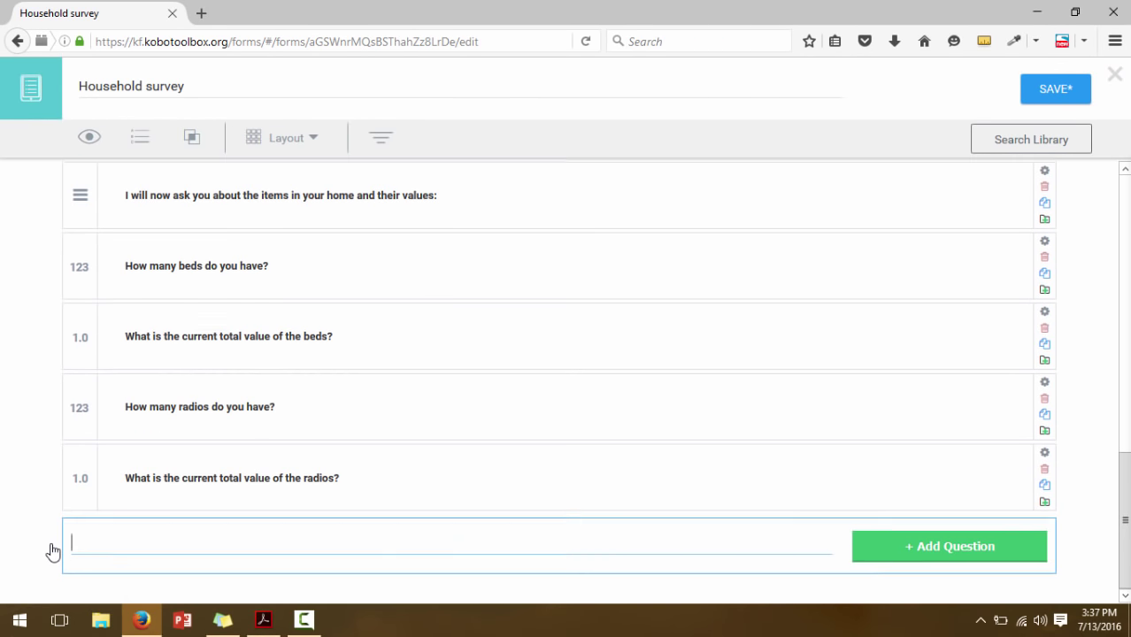
type("How many ")
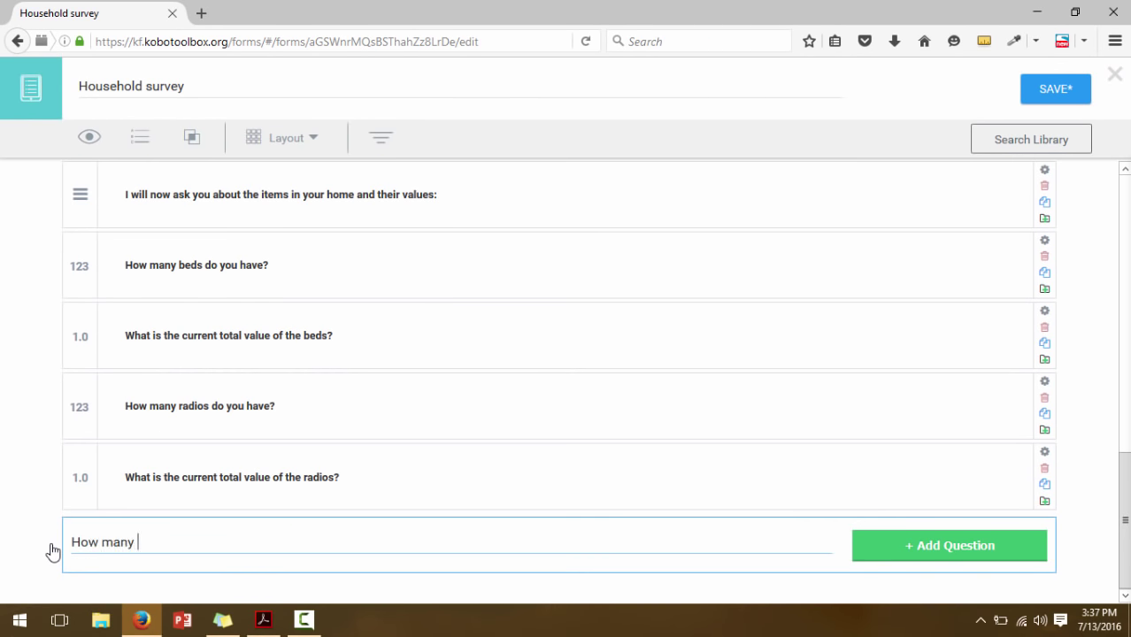
type("TVs do you own?")
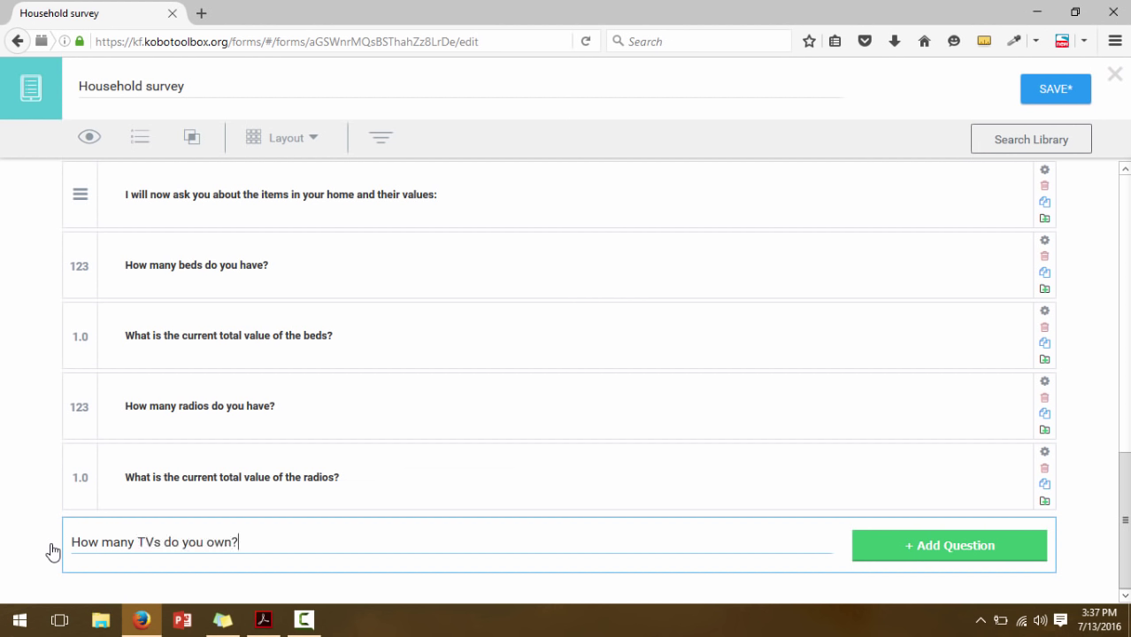
left_click(924, 555)
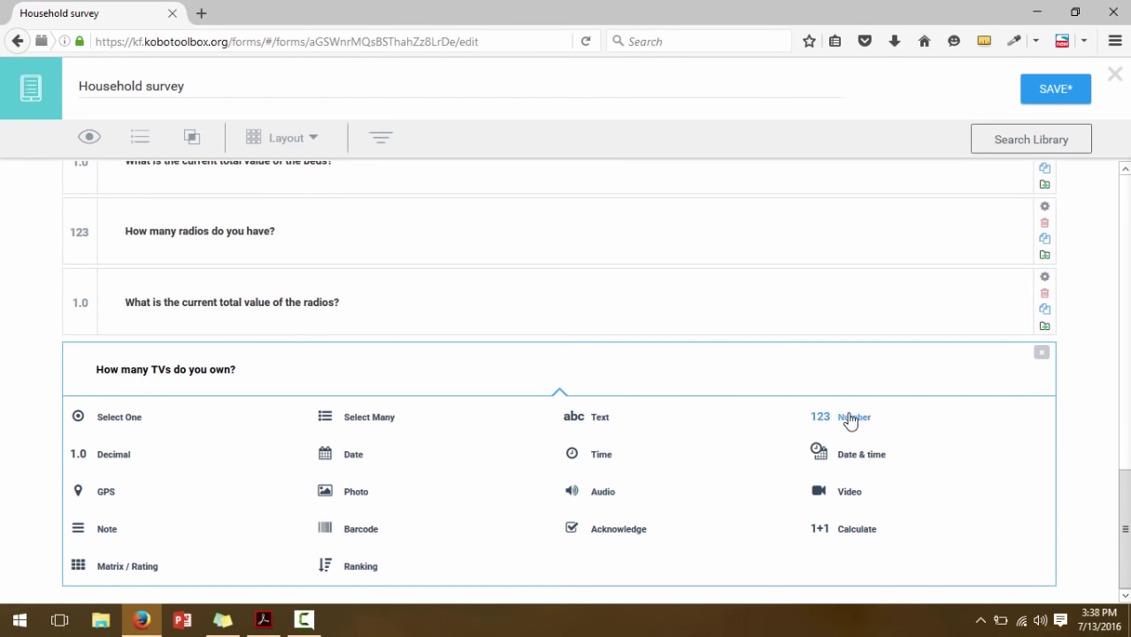
left_click(849, 420)
scroll(584, 375, "down", 2)
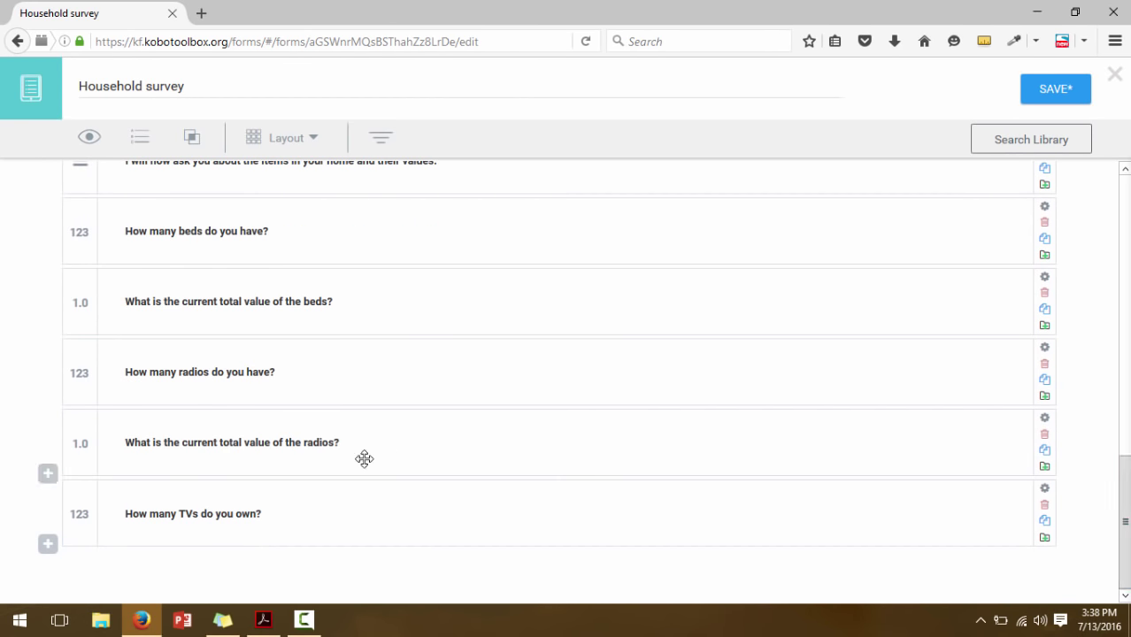
Add the Decimal question 'What is the current total value of the TVs'
left_click(42, 545)
type("Wh")
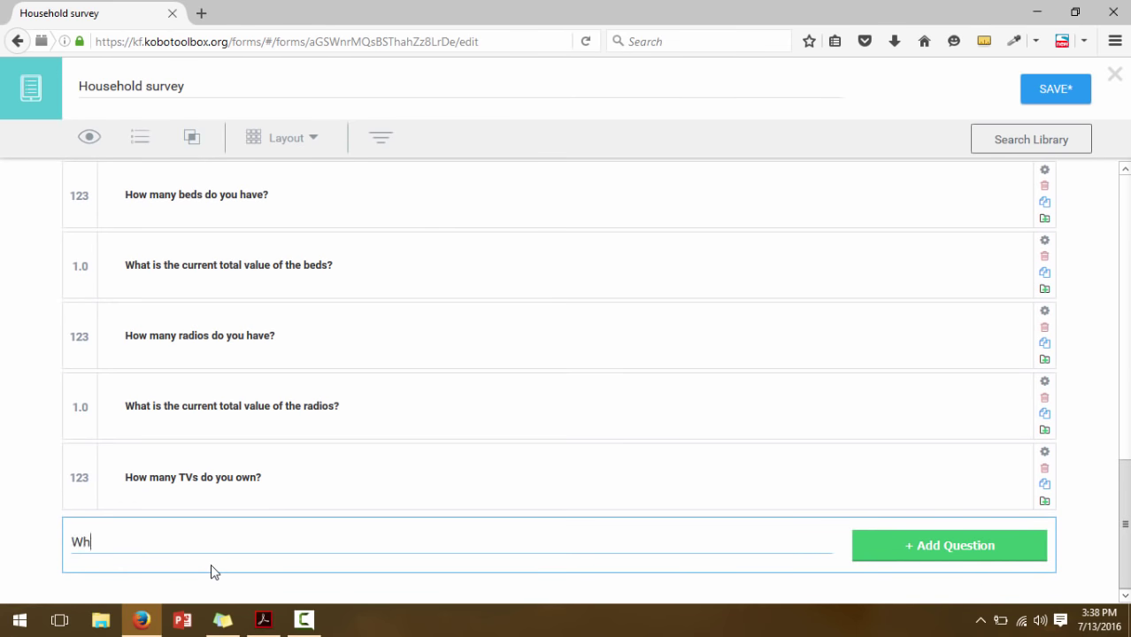
type("at is the current total")
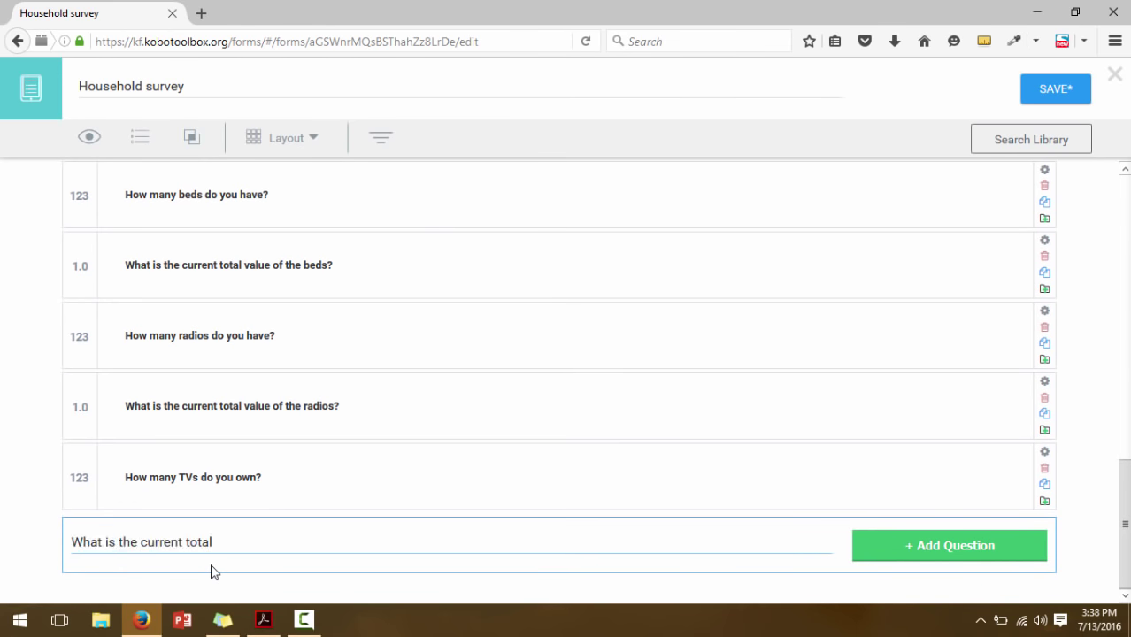
type(" value of the TVs?")
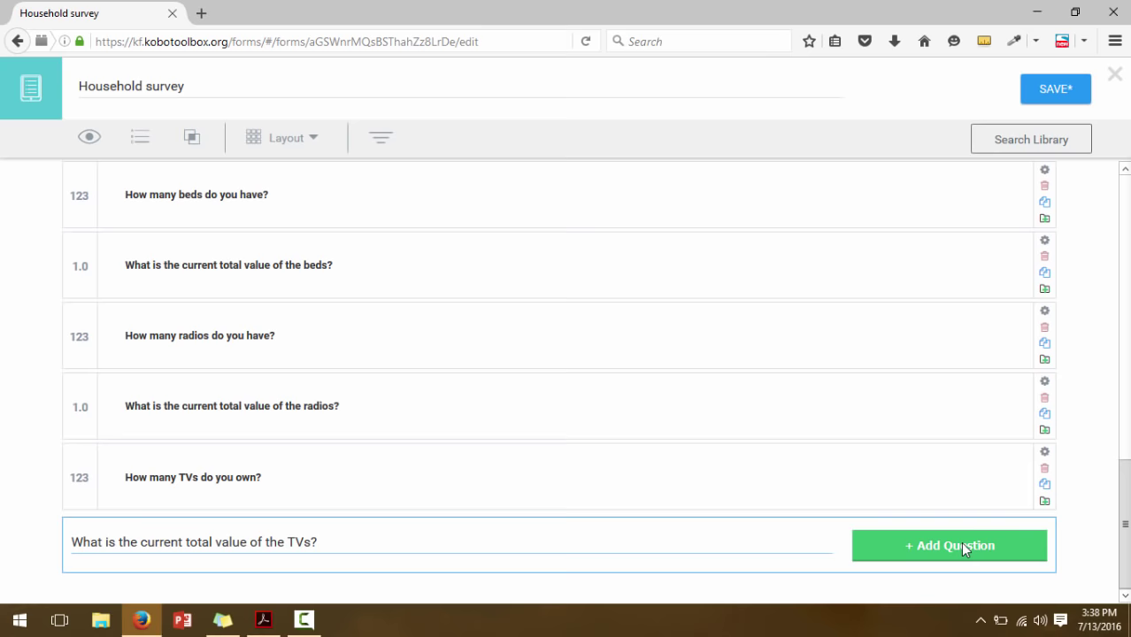
left_click(960, 542)
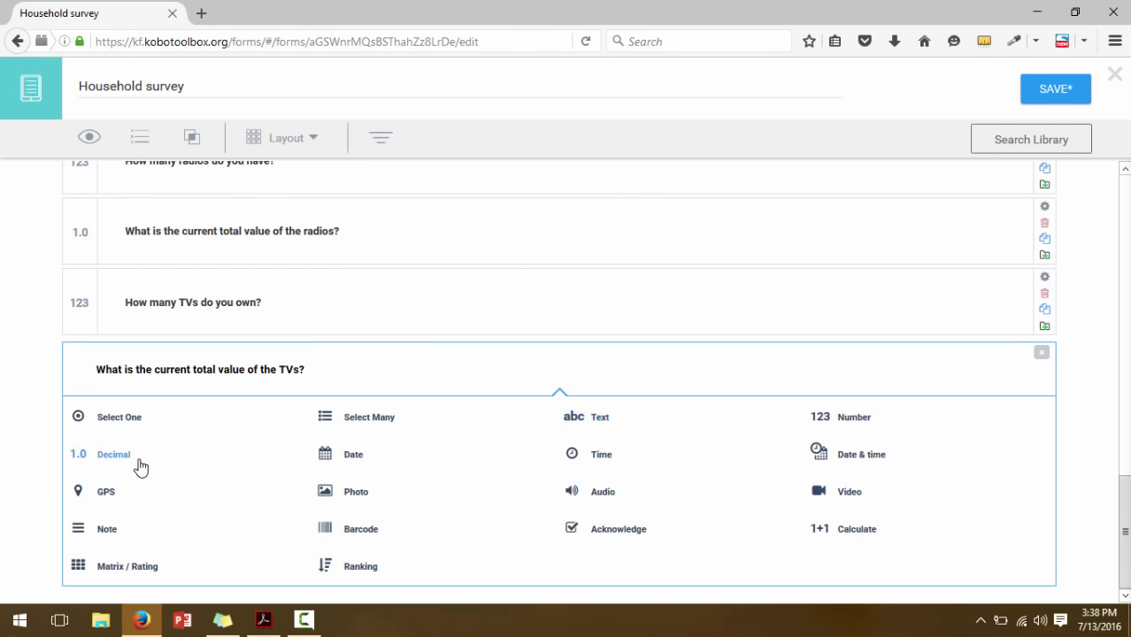
left_click(98, 455)
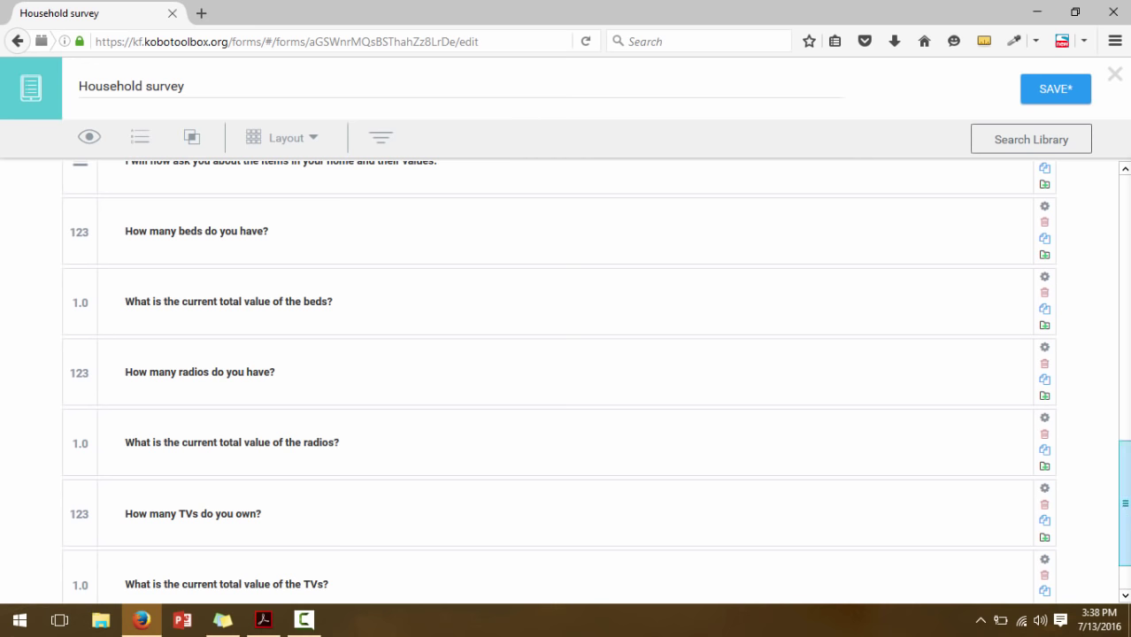
scroll(548, 528, "down", 2)
left_click(262, 619)
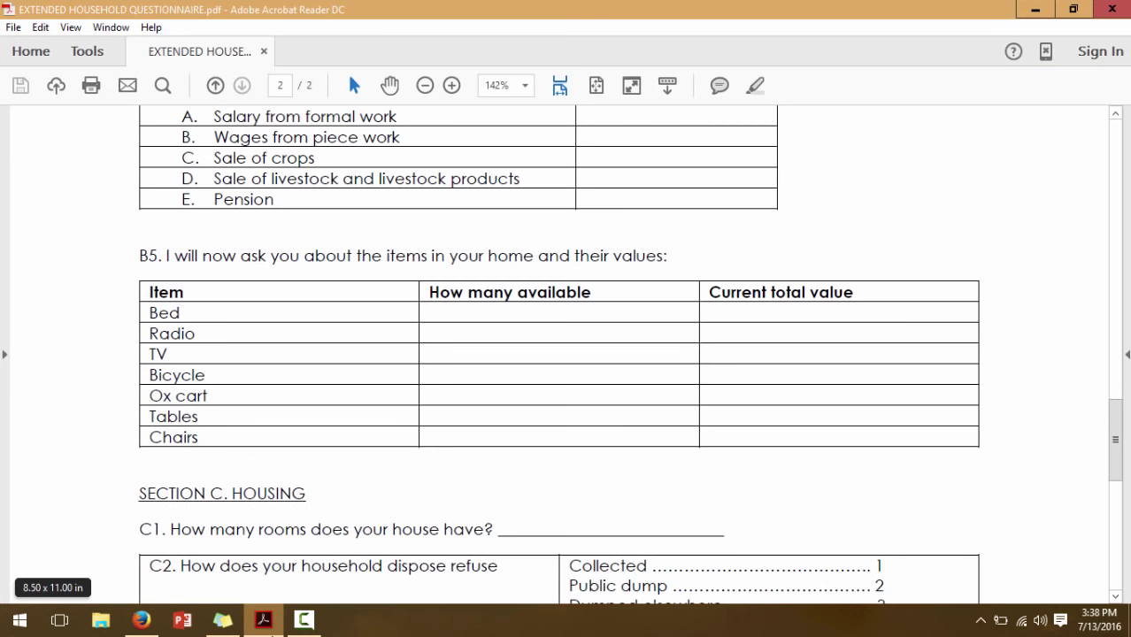
key("alt+Tab")
Add the Number question 'How many bicycles do you own?'
left_click(55, 542)
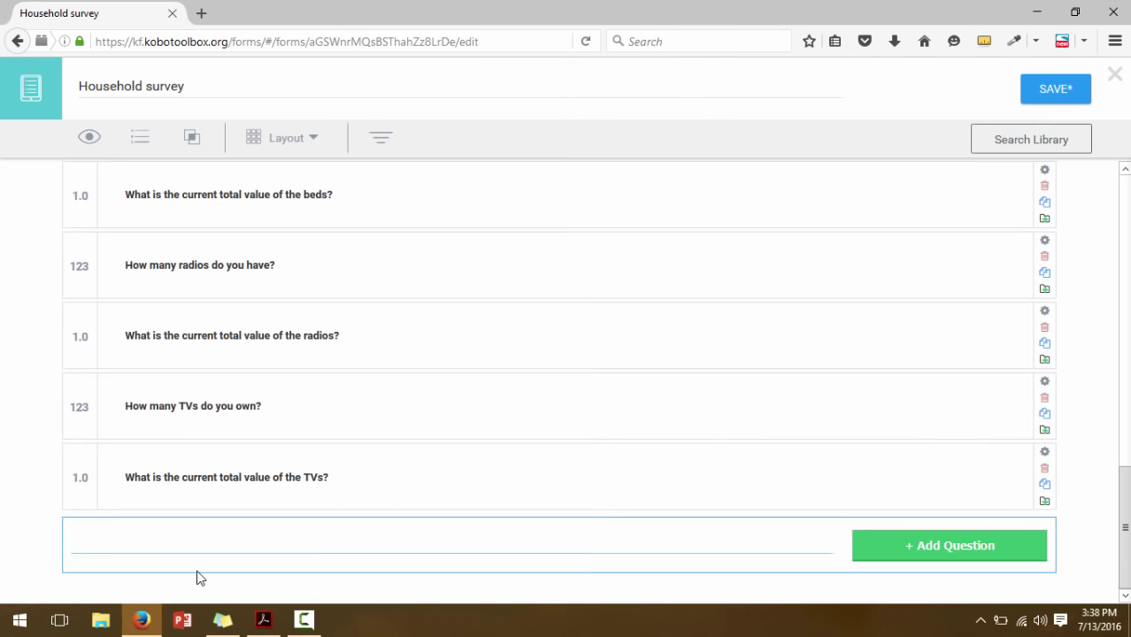
type("How many bicycles ")
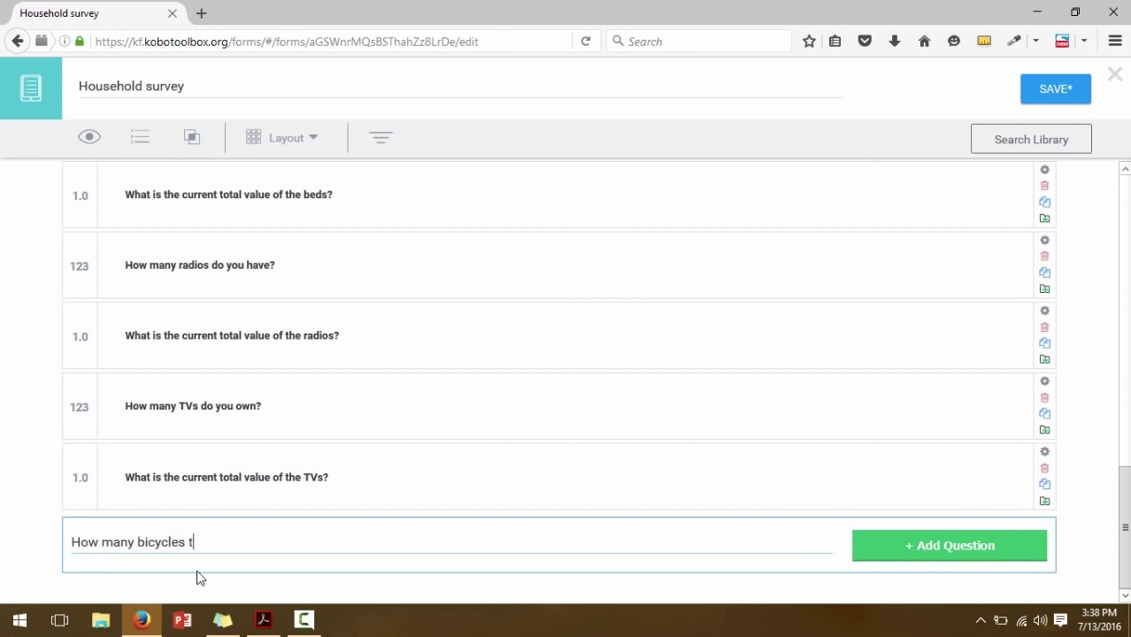
type("do you own?")
left_click(860, 546)
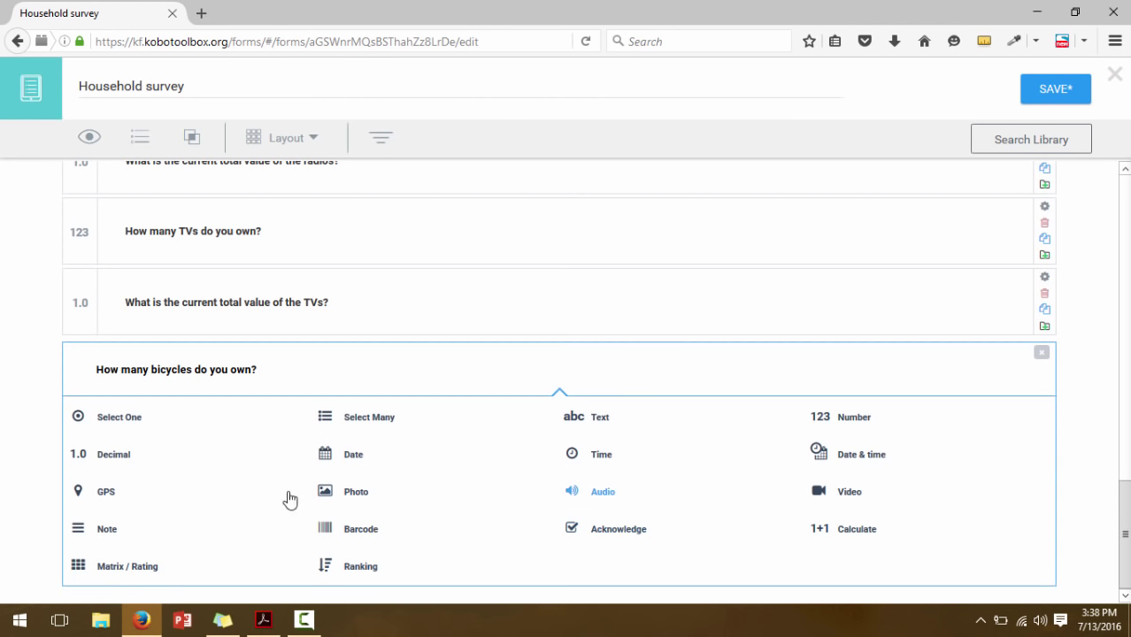
left_click(835, 418)
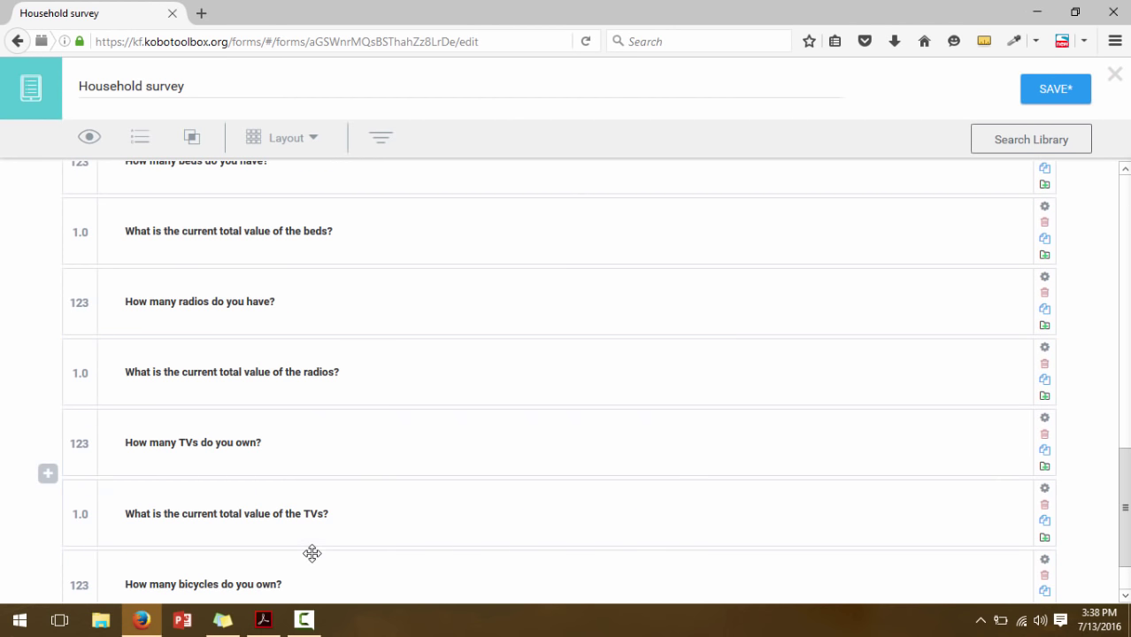
scroll(121, 567, "down", 2)
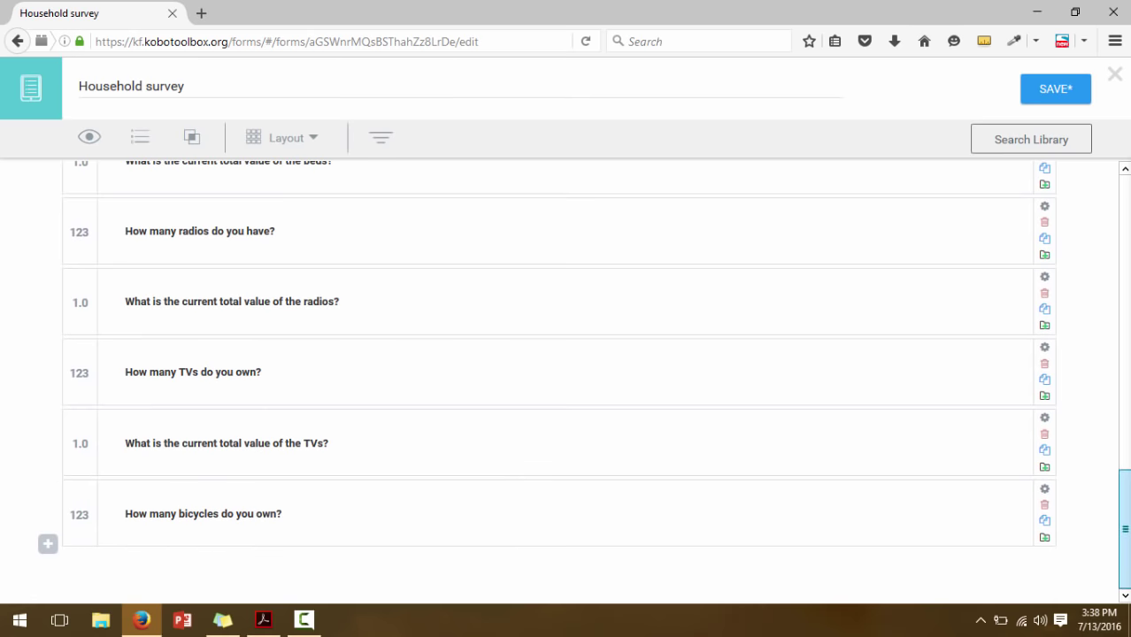
Add the Decimal question 'What is the current total value of all the bicycles'
left_click(49, 545)
type("What is the cur")
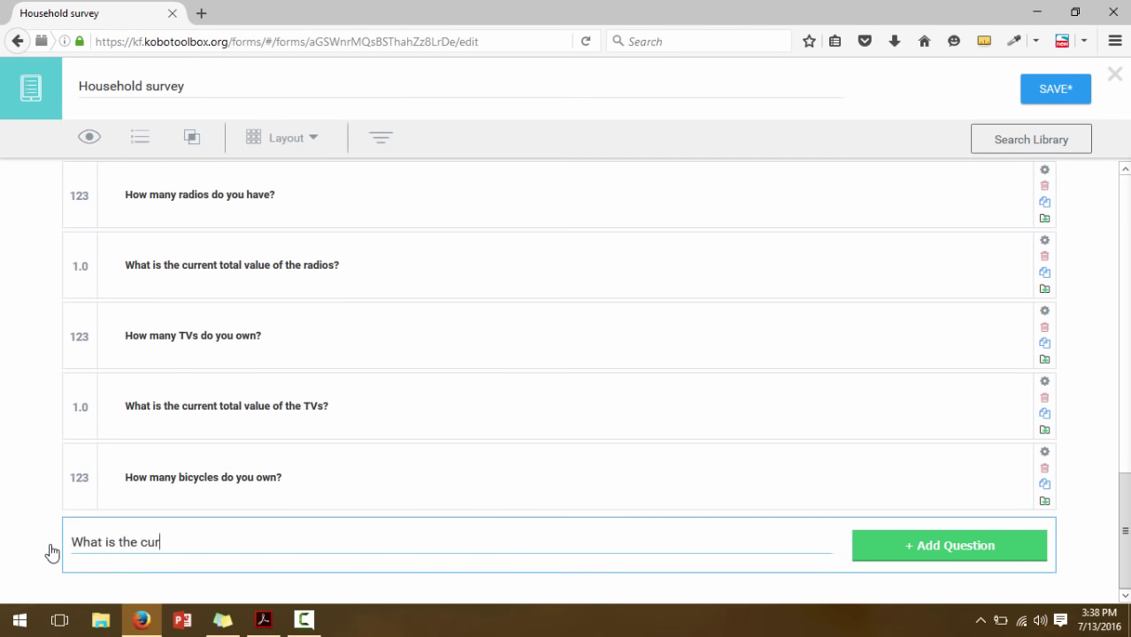
type("rent total value of all the")
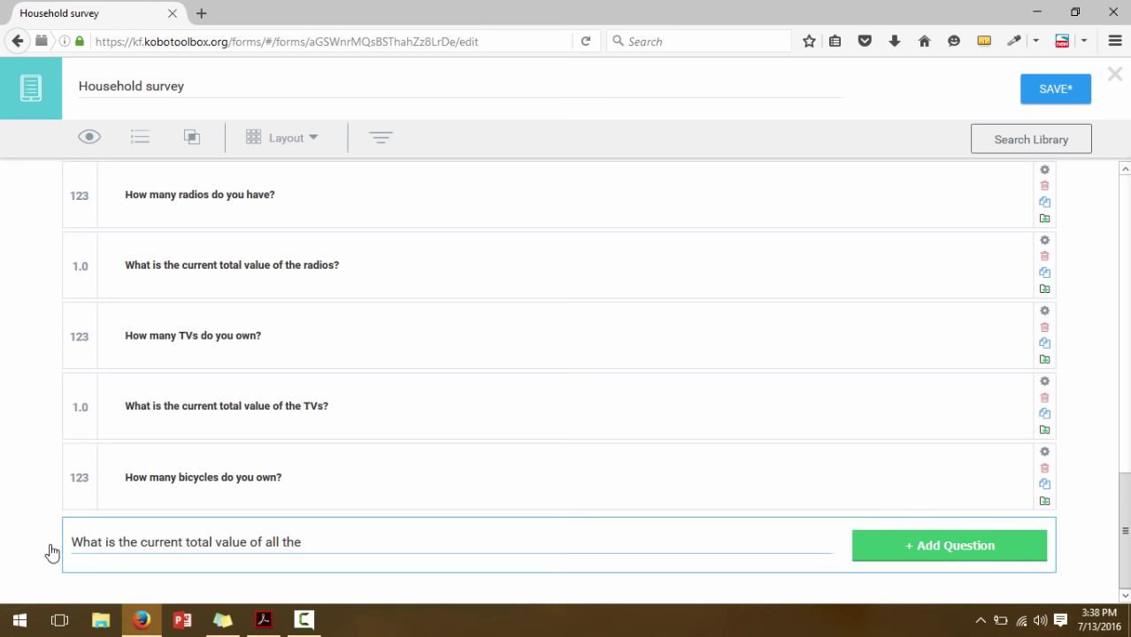
type(" bicycles?")
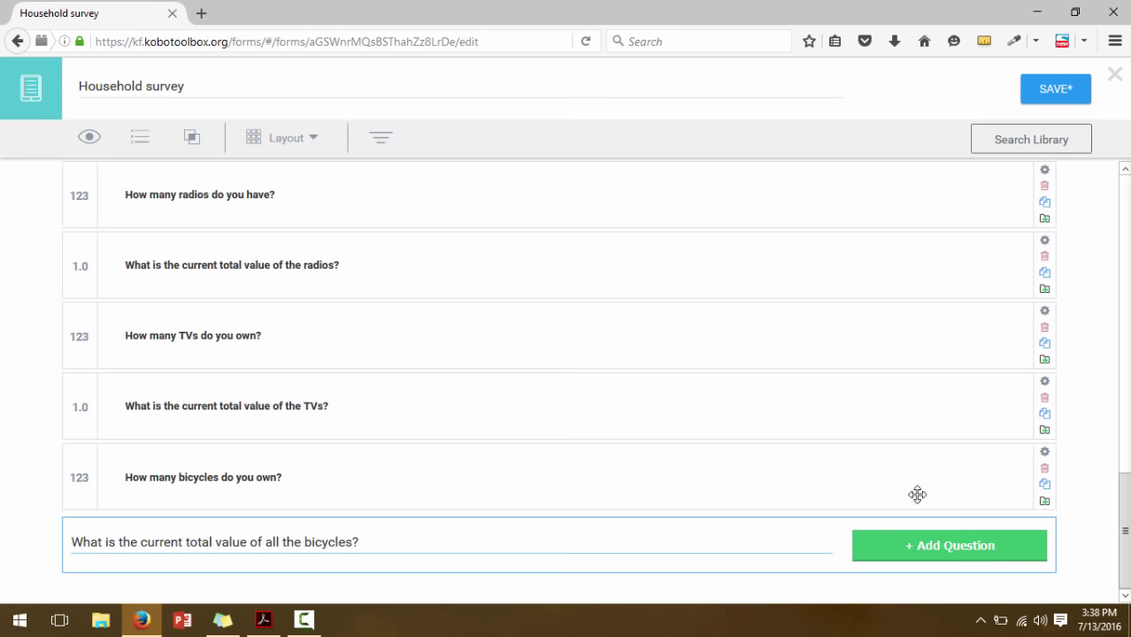
left_click(926, 540)
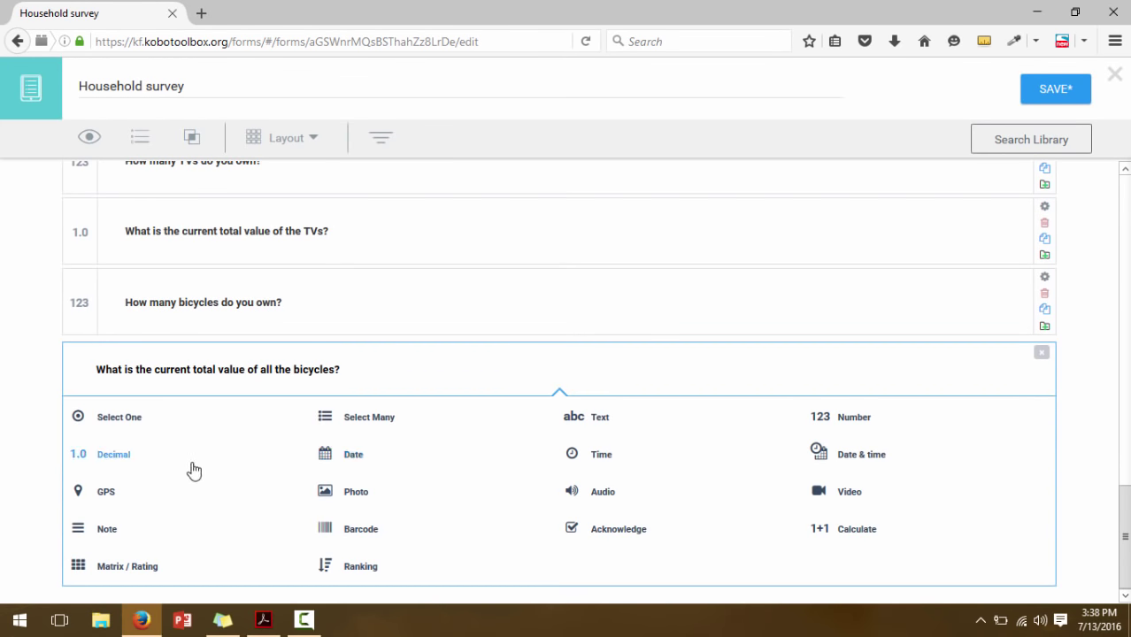
left_click(115, 462)
scroll(1127, 588, "down", 2)
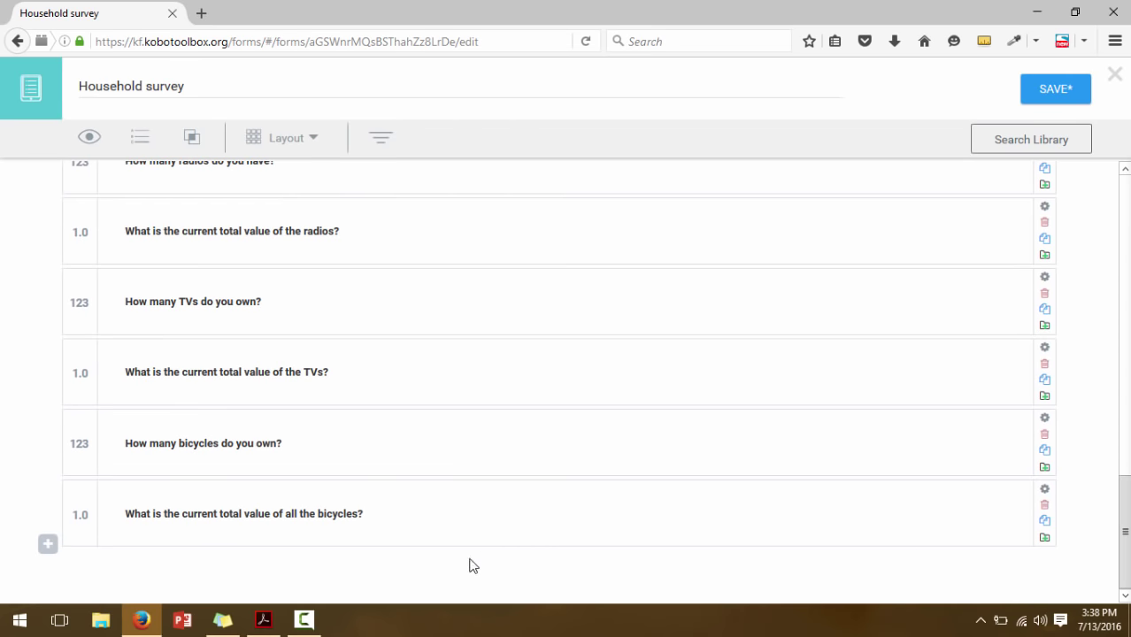
left_click(263, 620)
left_click(263, 619)
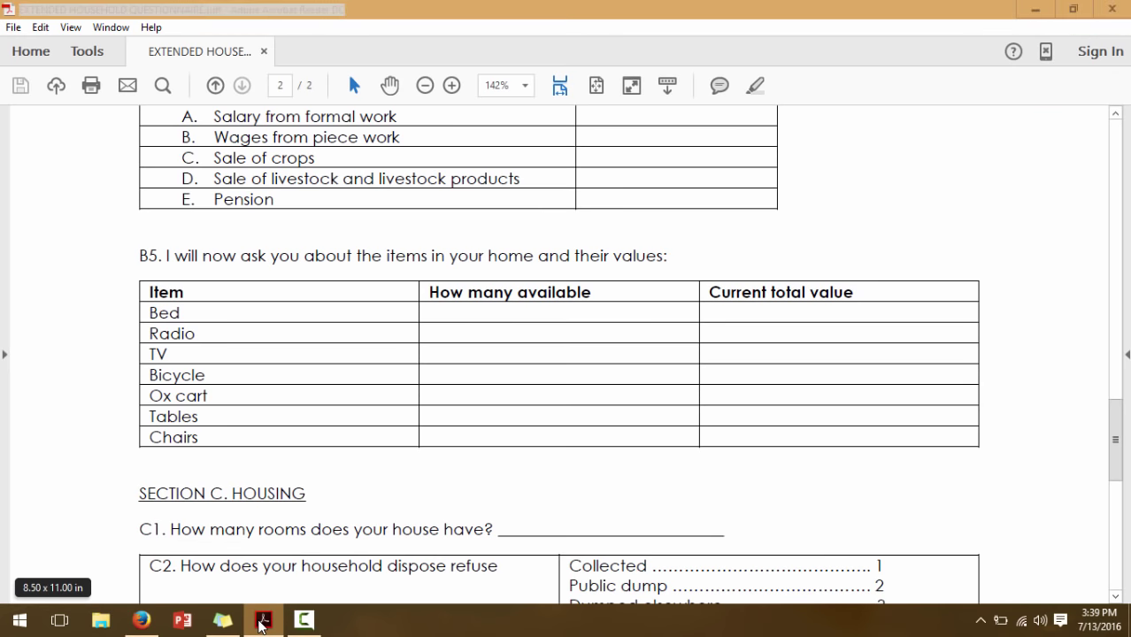
Add the Number question 'How many ox carts do you own'
left_click(47, 542)
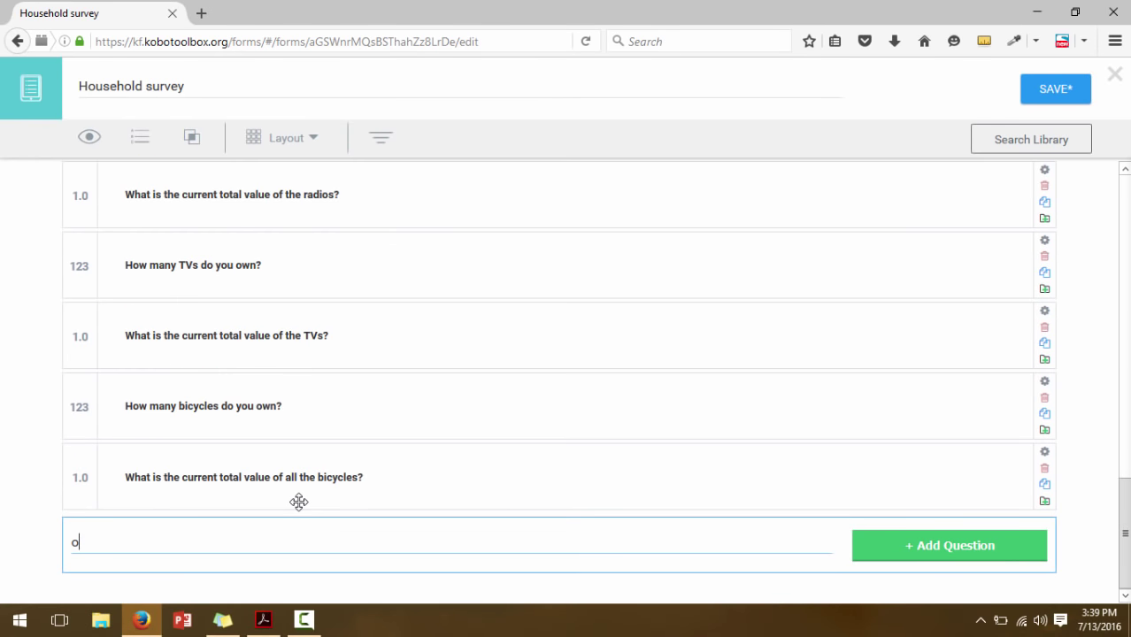
type("How many ox carts do you own?")
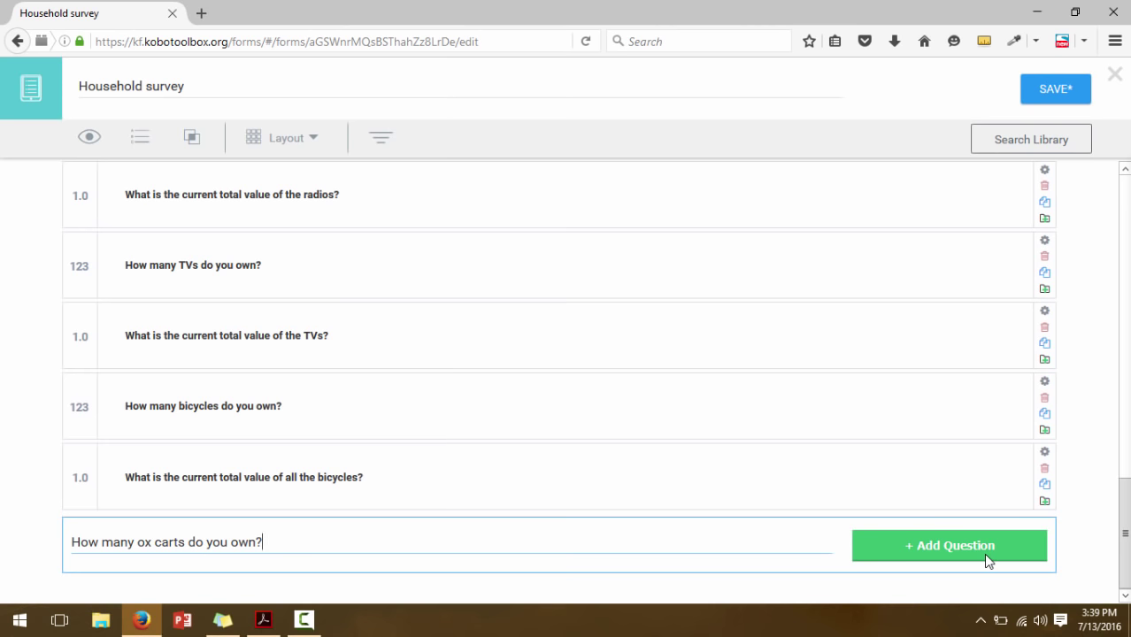
left_click(985, 556)
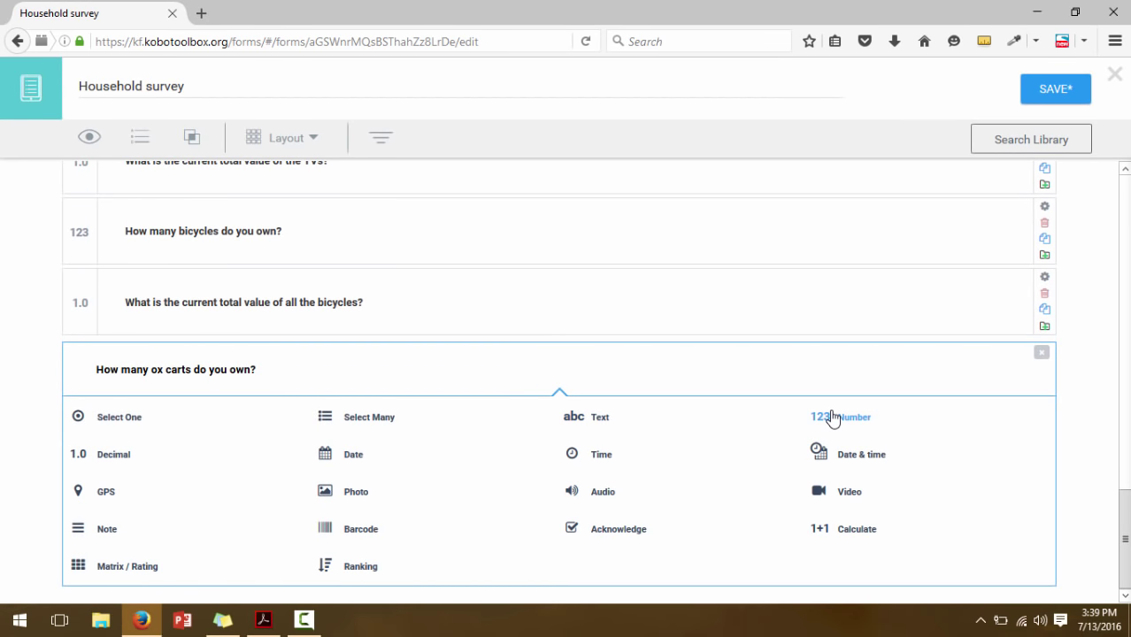
left_click(832, 417)
scroll(335, 399, "down", 2)
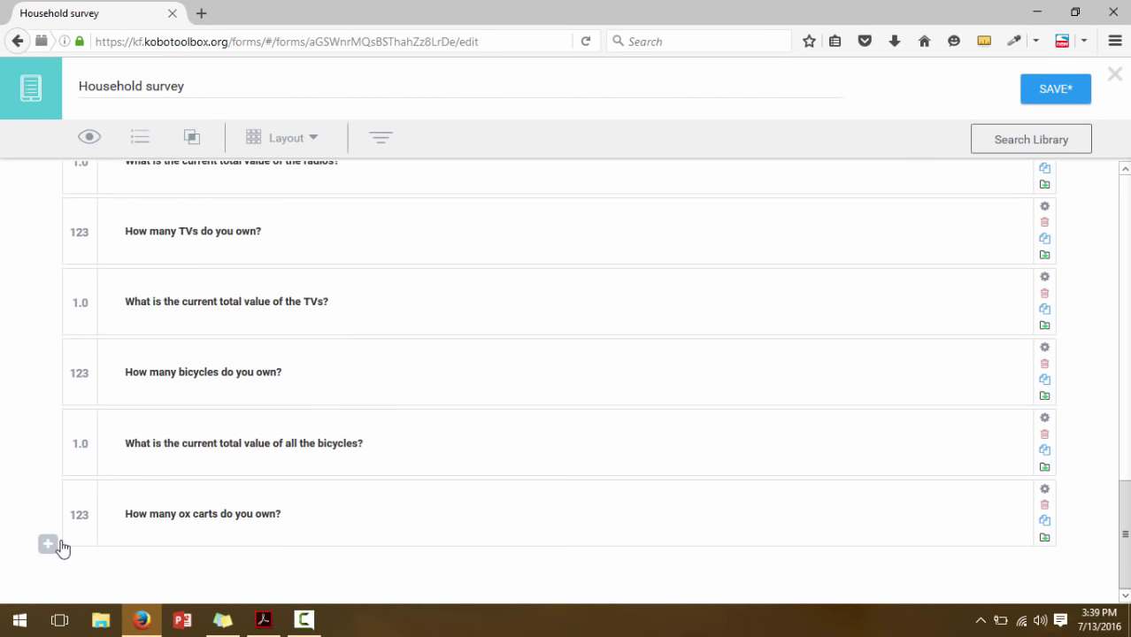
Add the Decimal question 'What is the current total value of the ox carts'
left_click(58, 543)
type("What ")
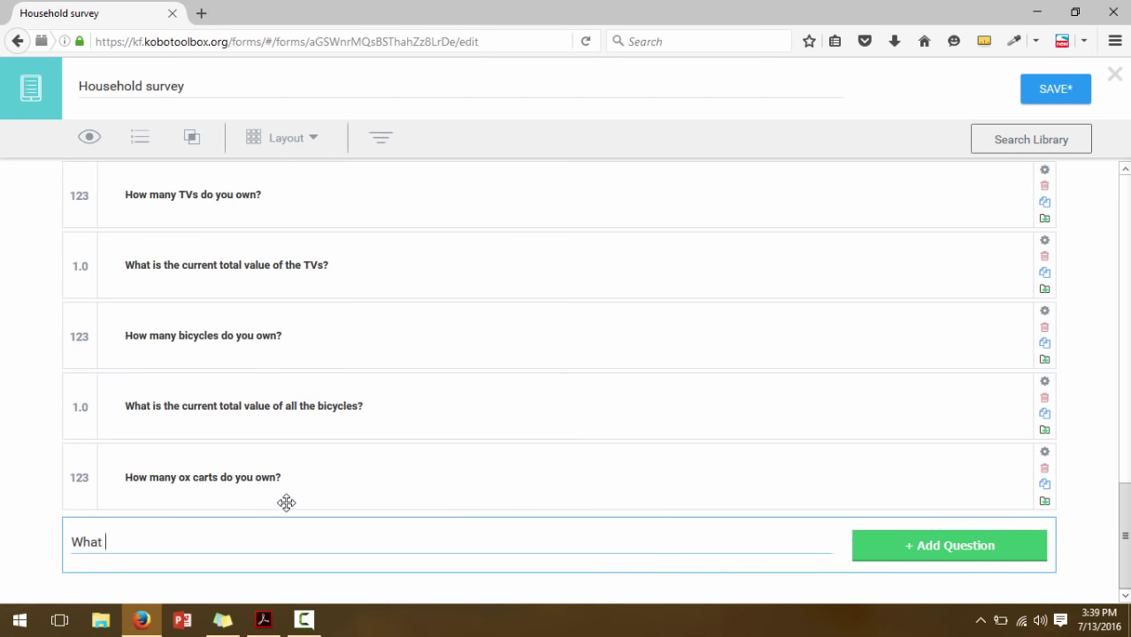
type("is the current total val")
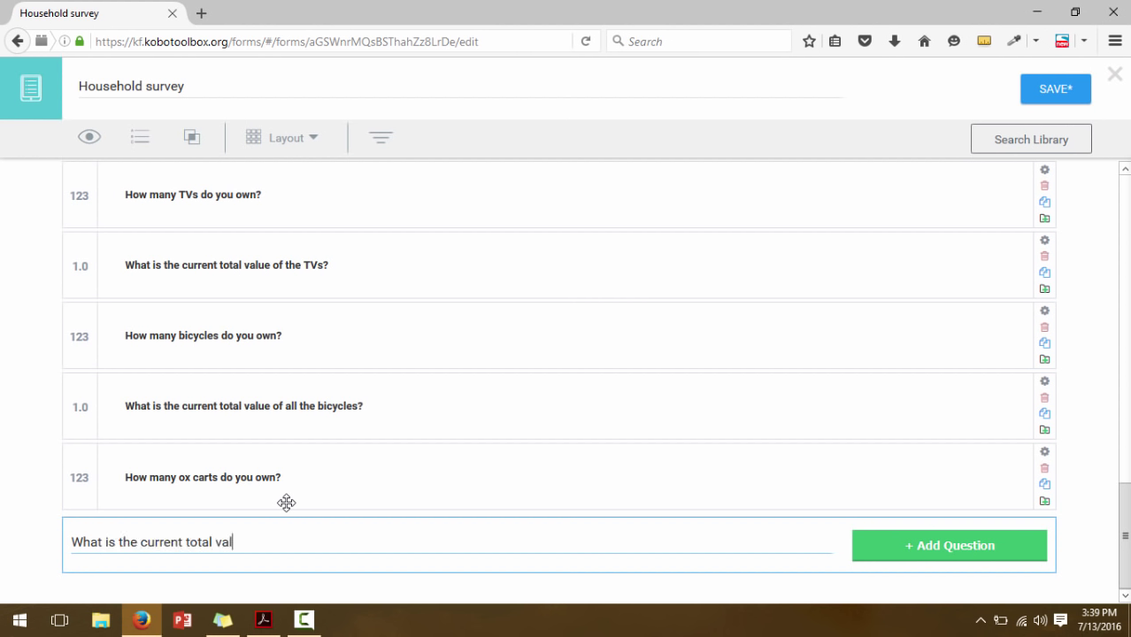
type("ue of the ox carts?")
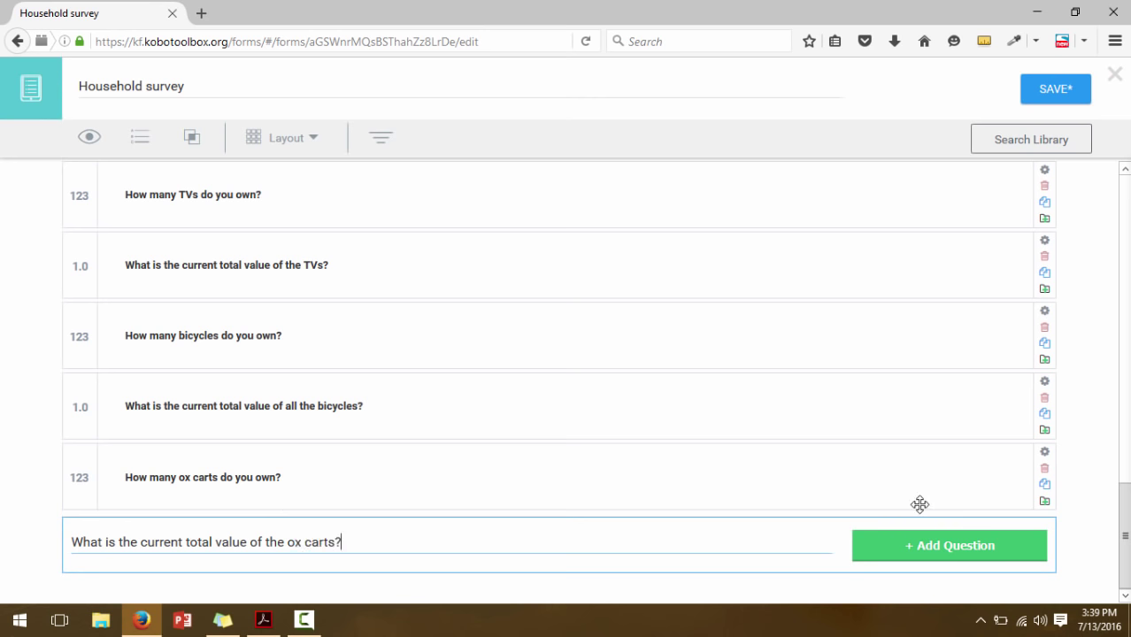
left_click(920, 547)
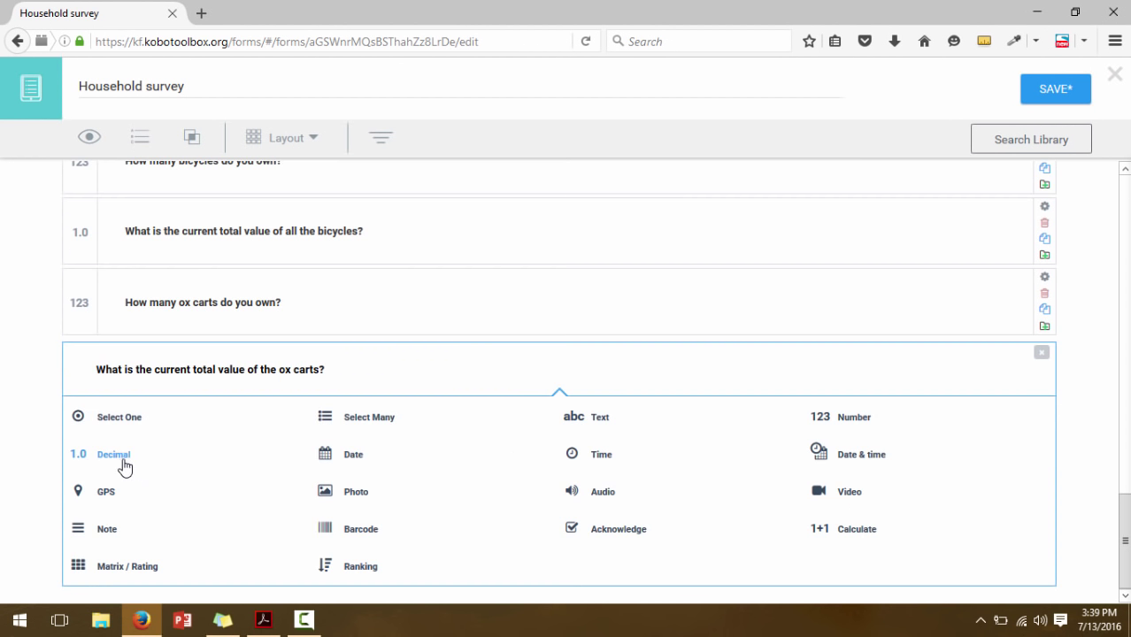
left_click(124, 465)
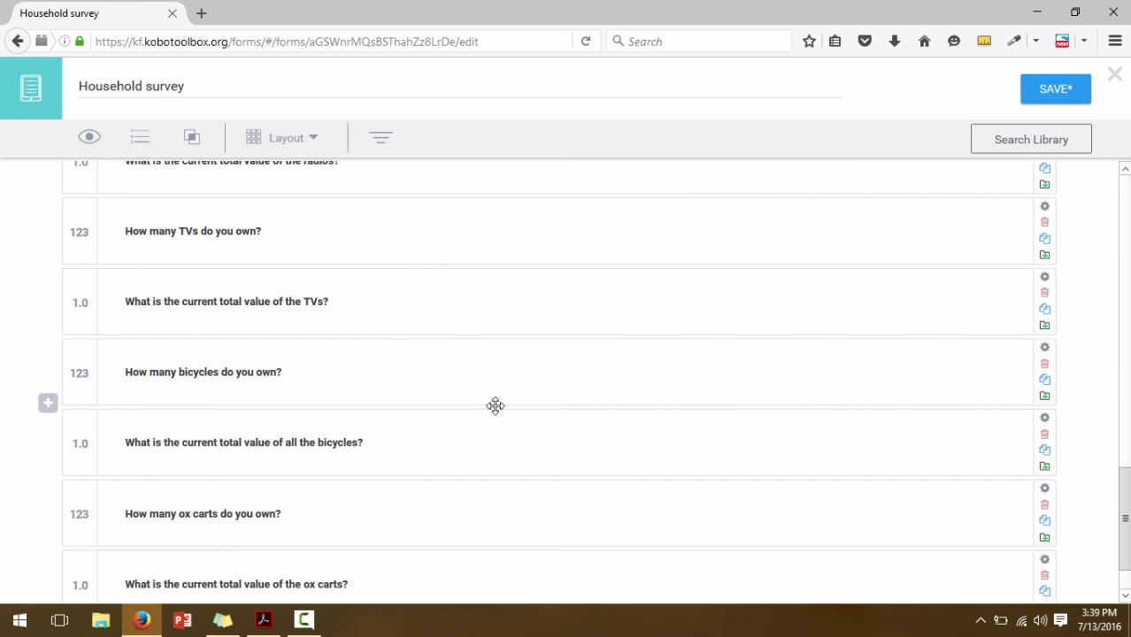
left_click(273, 625)
left_click(274, 624)
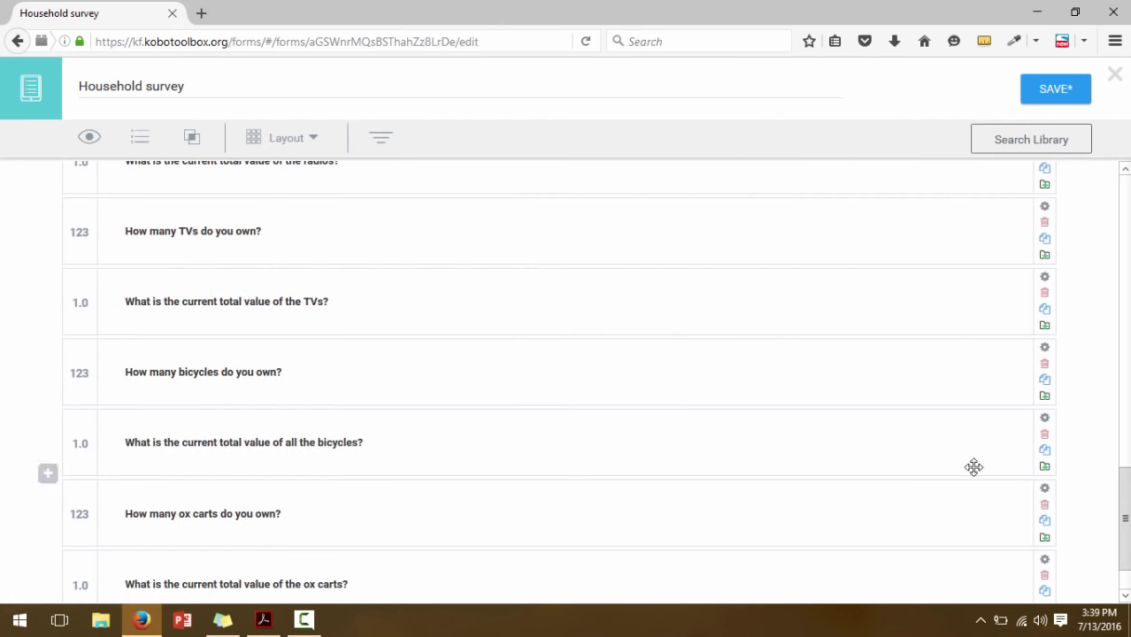
Add the Number question asking how many tables the household owns
scroll(435, 480, "down", 2)
left_click(50, 545)
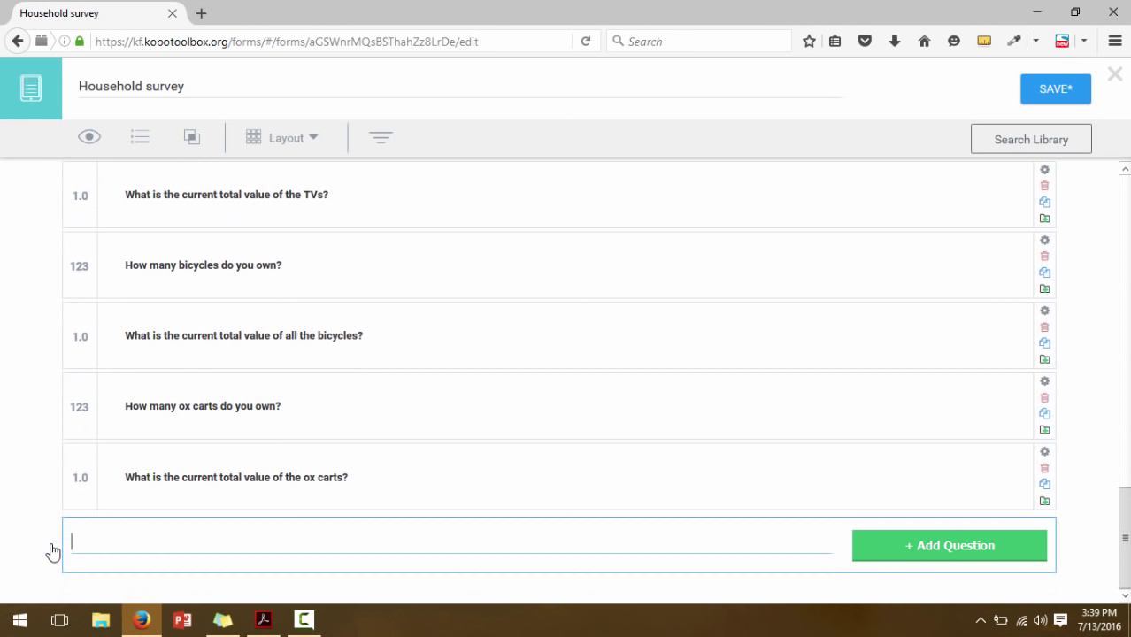
type("How many t")
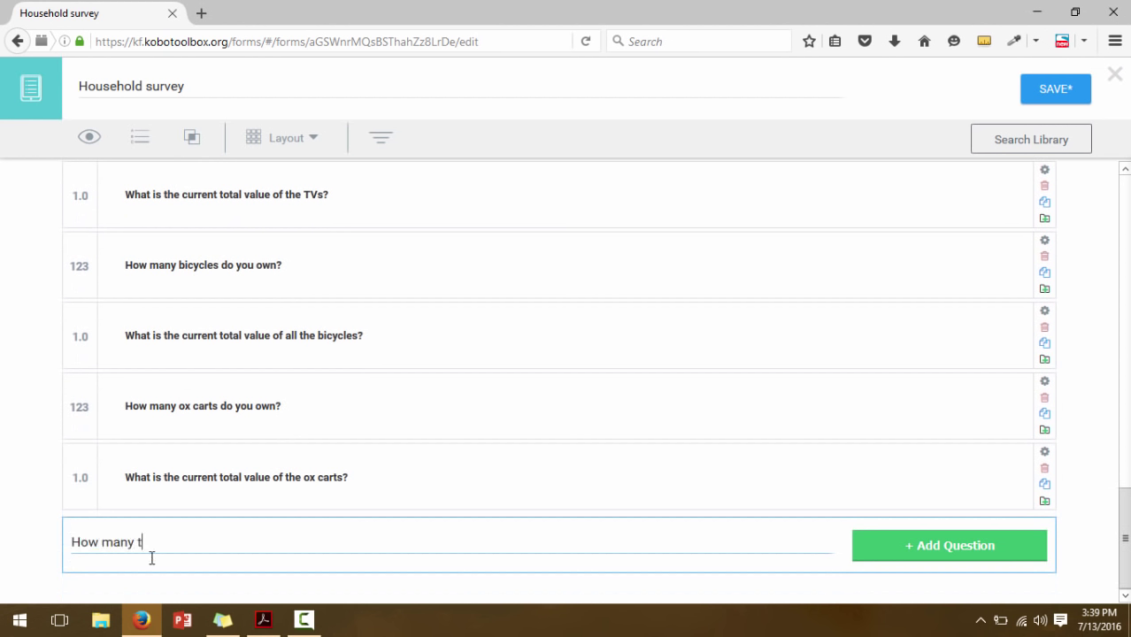
type("ables do yo own?")
left_click(904, 559)
left_click(832, 440)
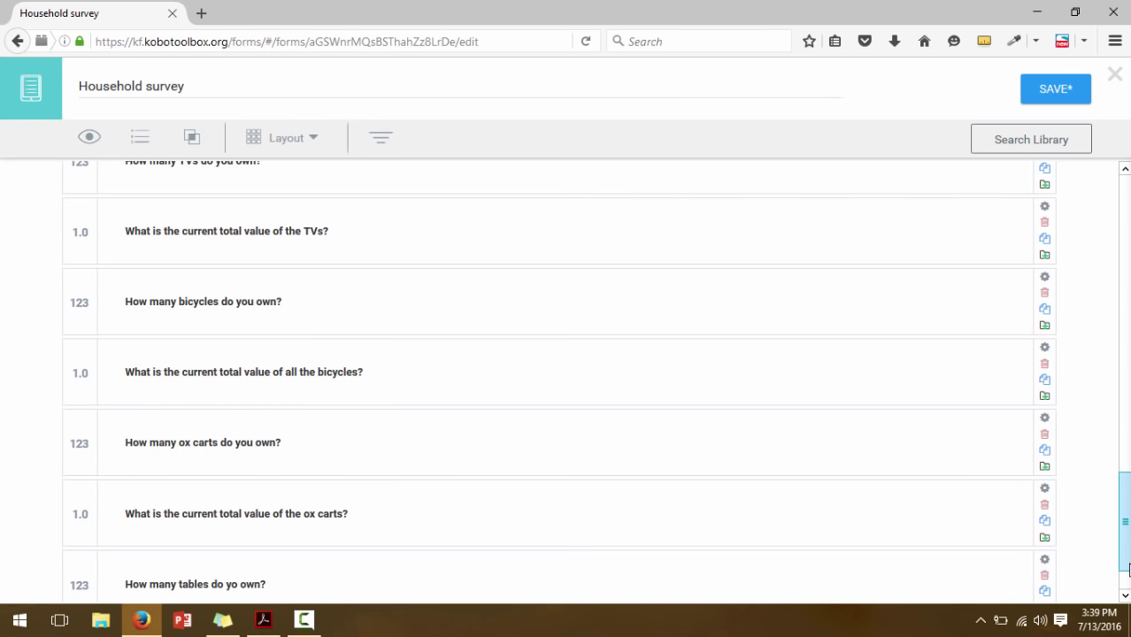
scroll(512, 460, "down", 1)
Add the Decimal question 'What is the current total value of all the tables'
left_click(49, 547)
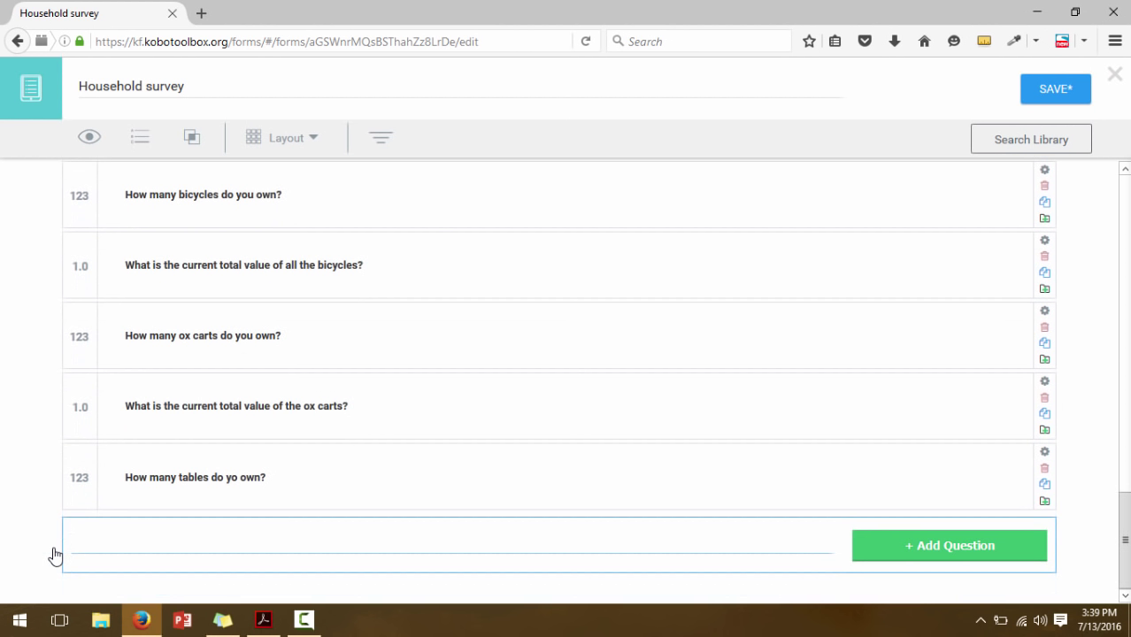
type("What is the current total va")
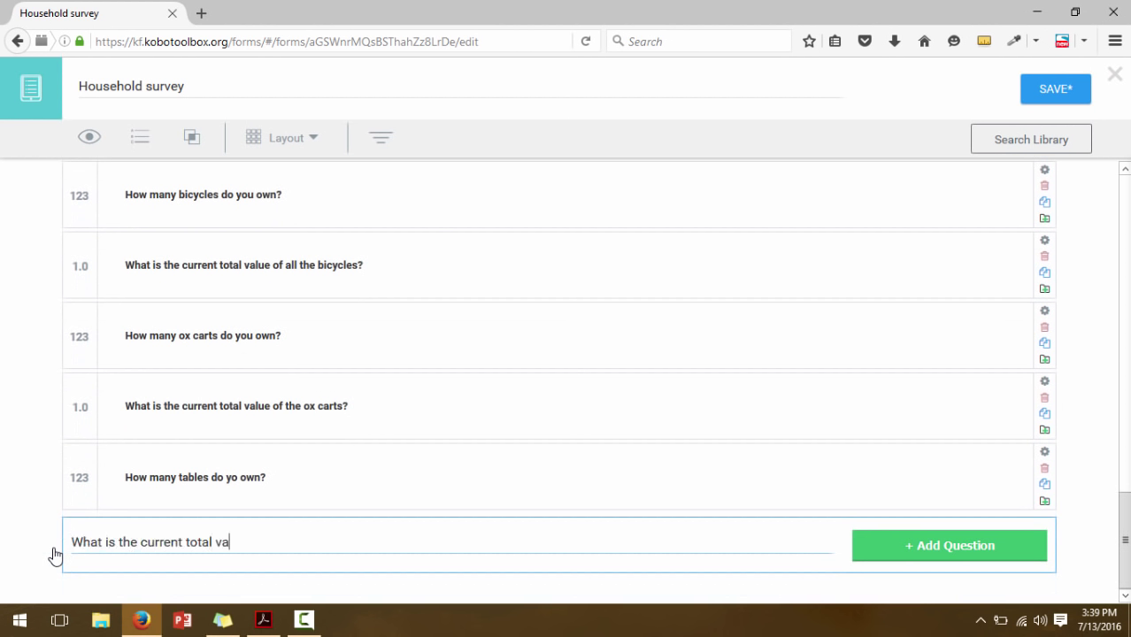
type("lue of all the ")
type("tables")
key("BackSpace")
key("BackSpace")
key("BackSpace")
type("k")
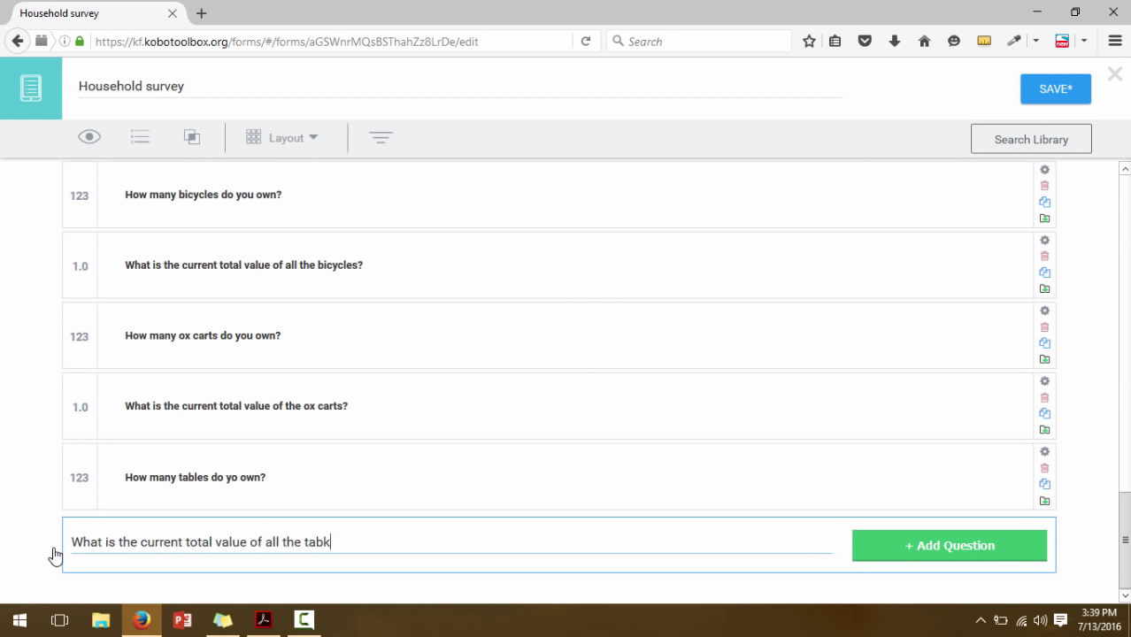
type("es")
left_click(885, 546)
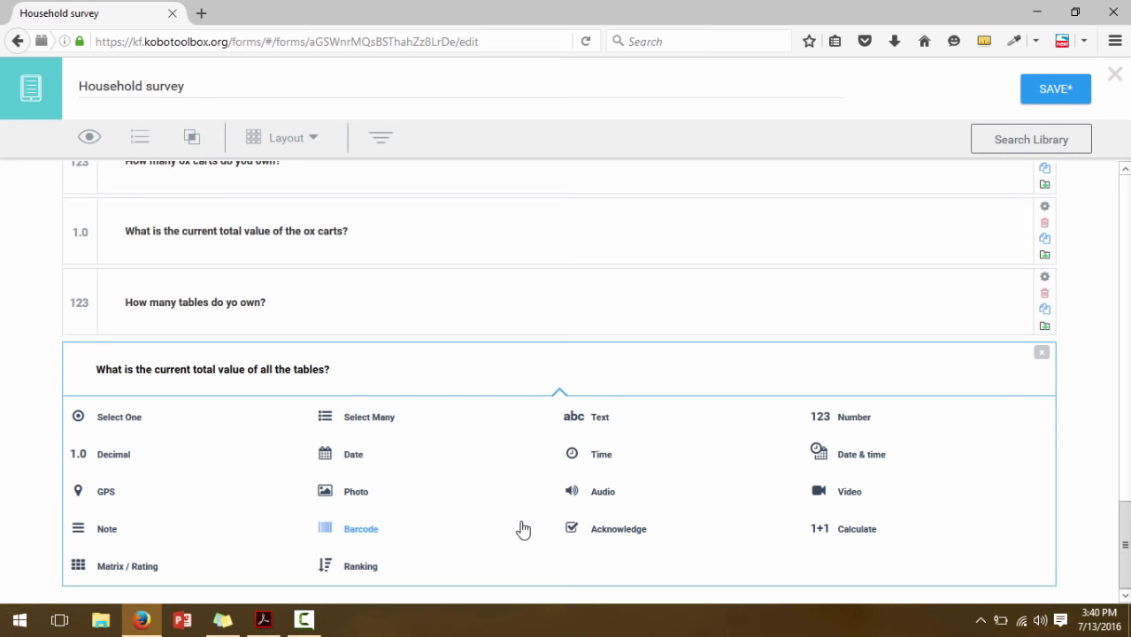
left_click(116, 455)
scroll(646, 460, "down", 1)
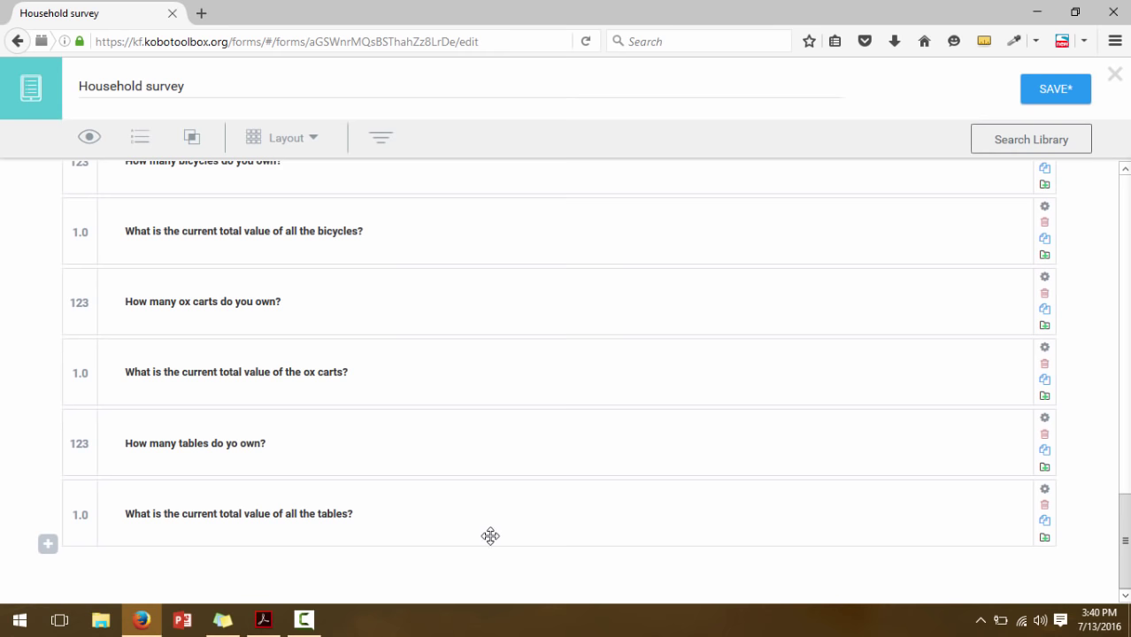
left_click(264, 621)
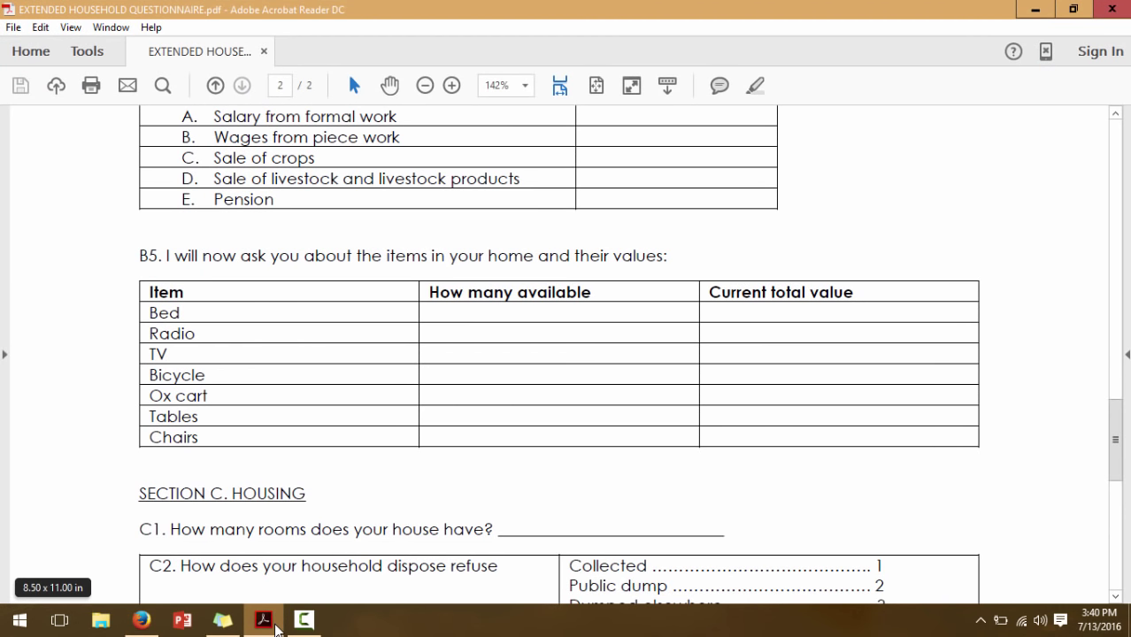
Add the Number question 'How many chairs do you own?'
left_click(270, 622)
left_click(48, 543)
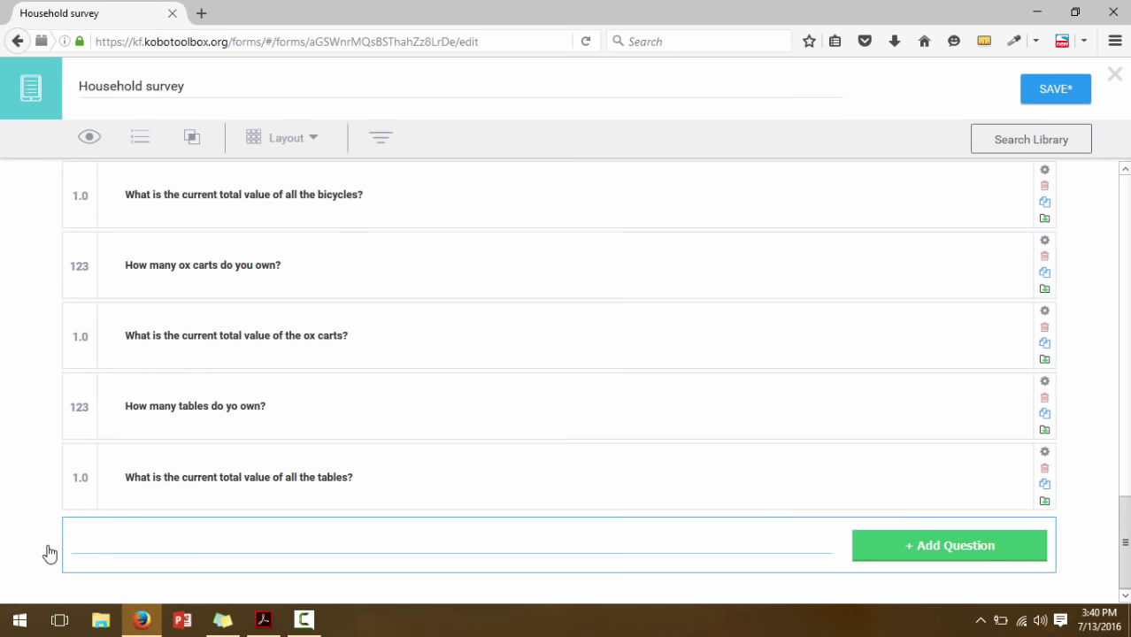
type("How many chairs")
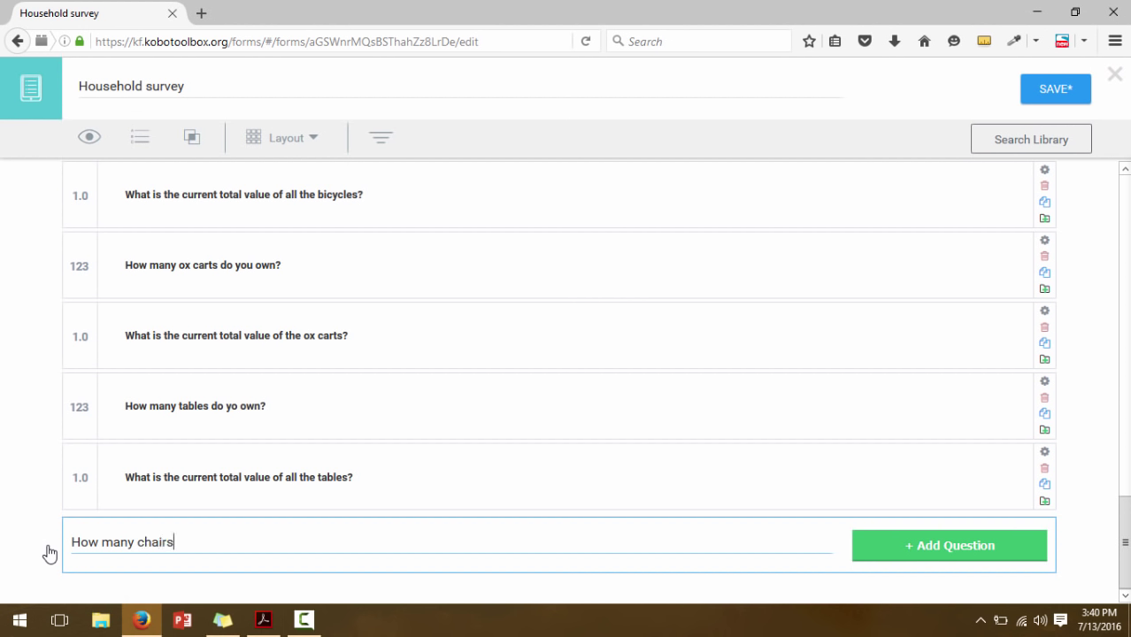
type(" do you ")
type("own:")
type("?")
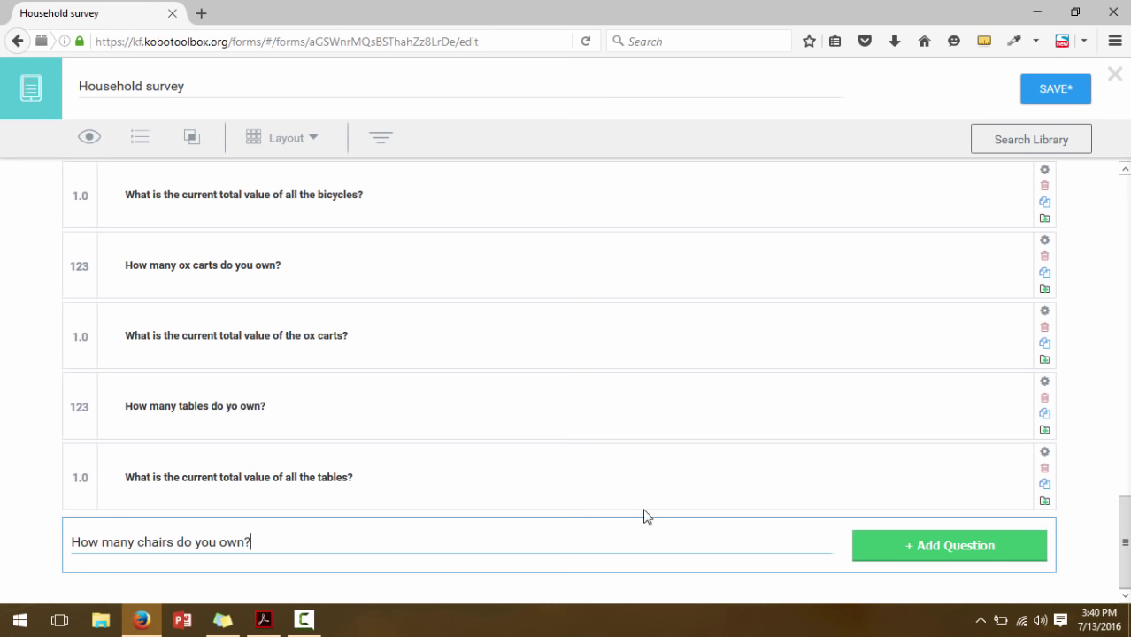
left_click(974, 542)
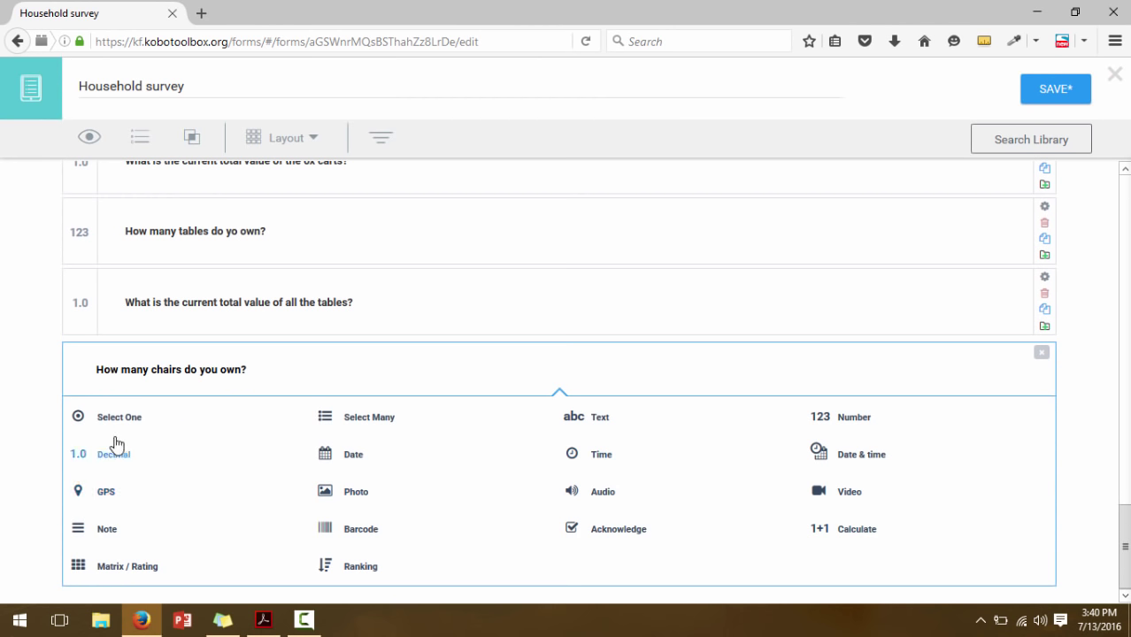
left_click(851, 429)
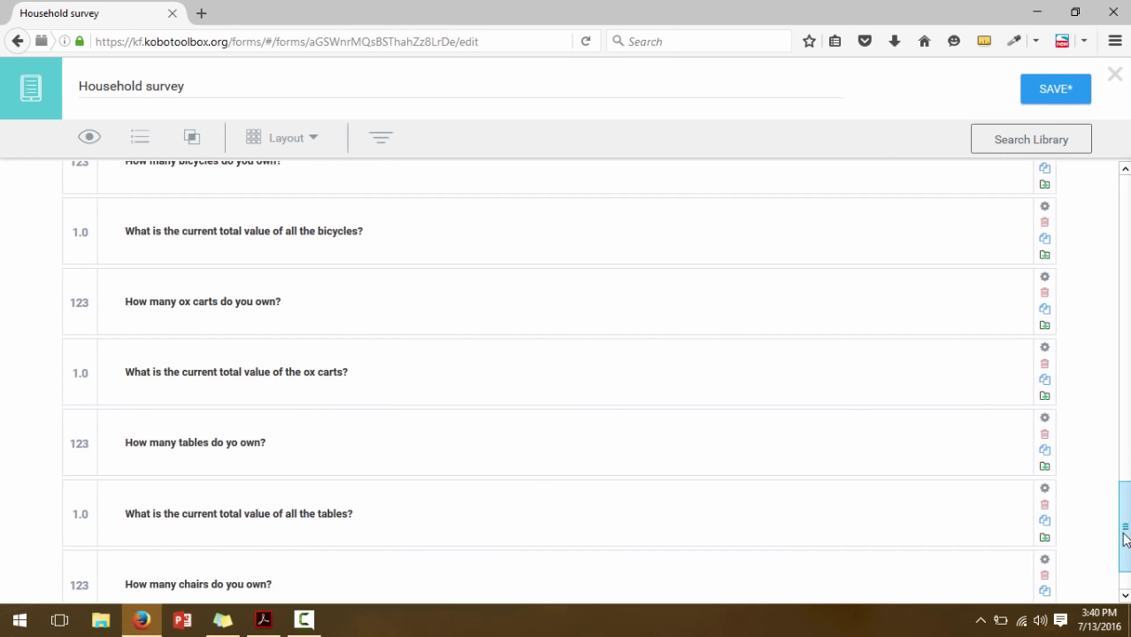
scroll(1124, 531, "down", 1)
Add the Decimal question on the current total value of the chairs
left_click(50, 556)
type("Wh")
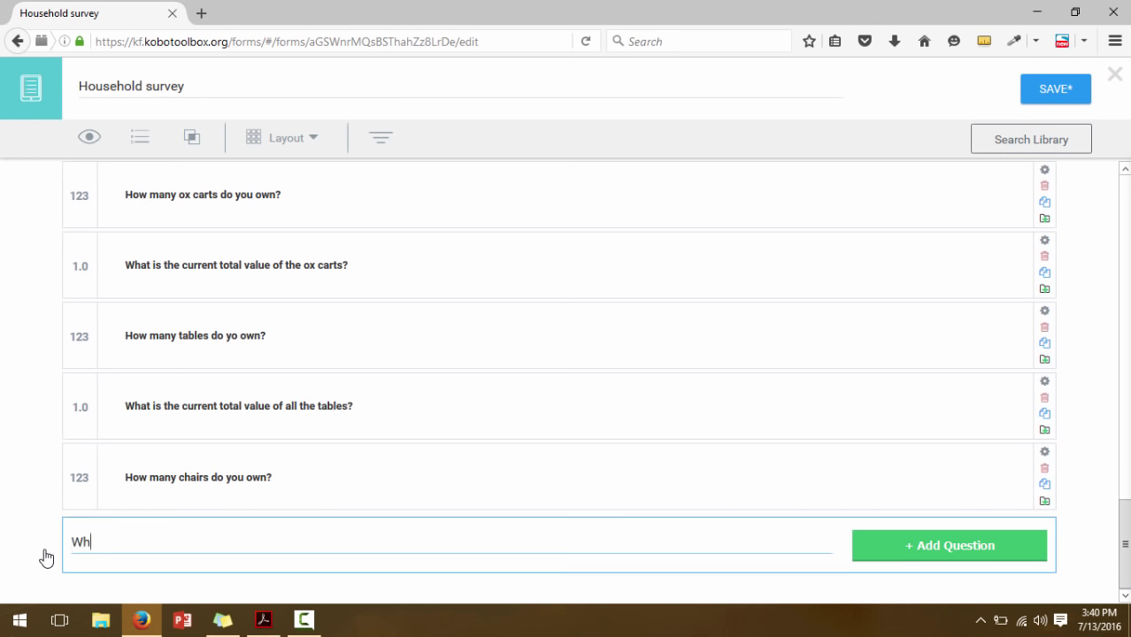
type("at is the current total value of all the chairs?")
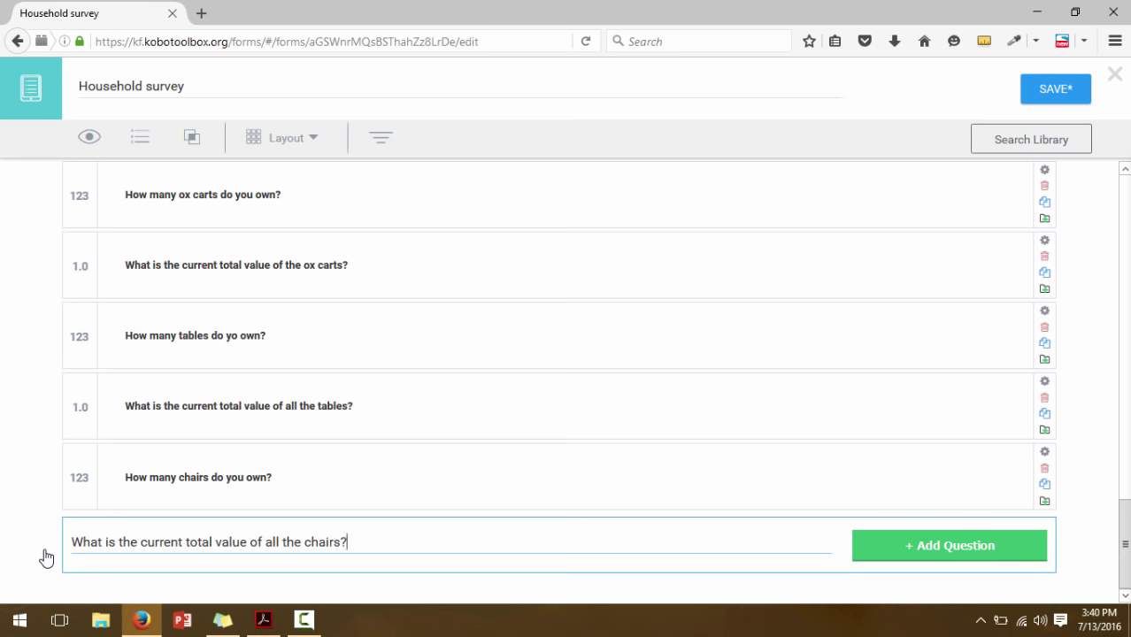
left_click(894, 547)
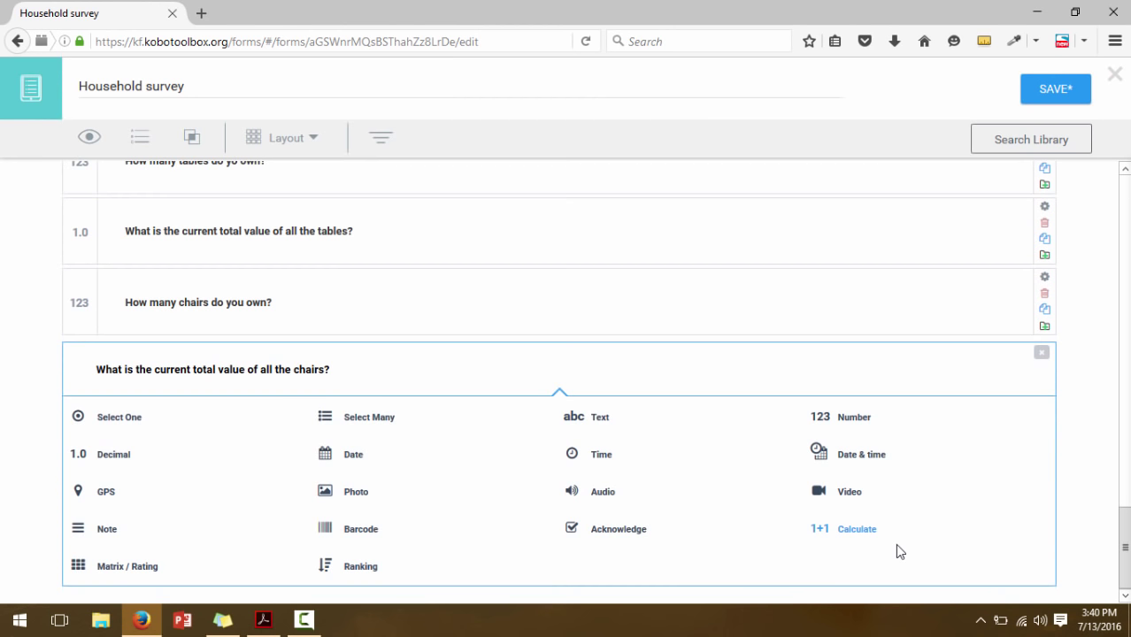
left_click(104, 456)
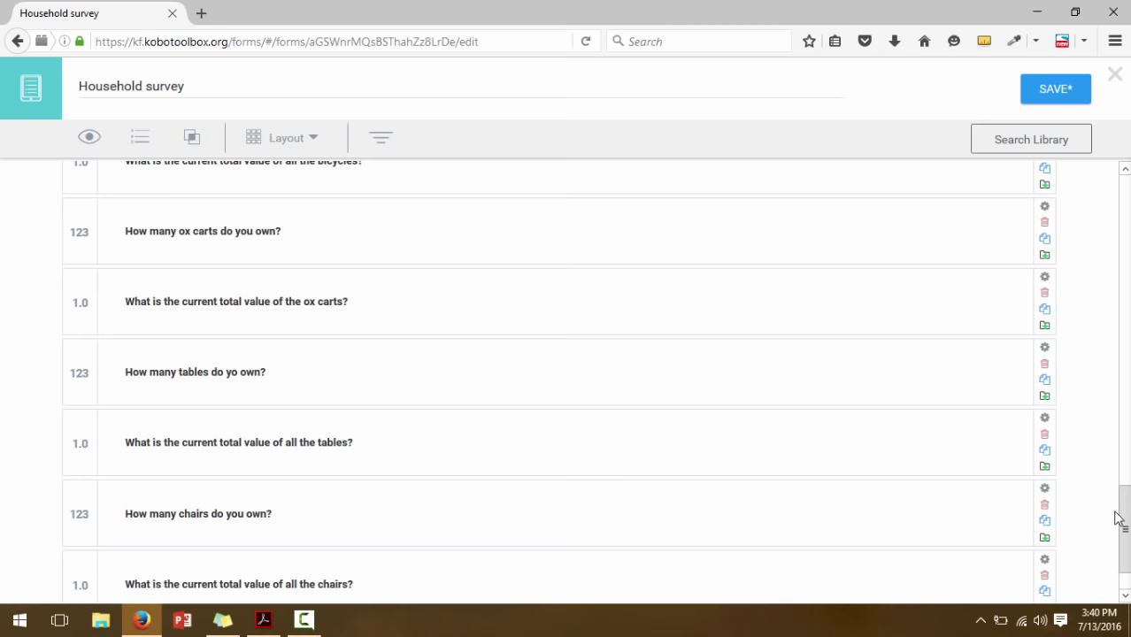
left_click(264, 620)
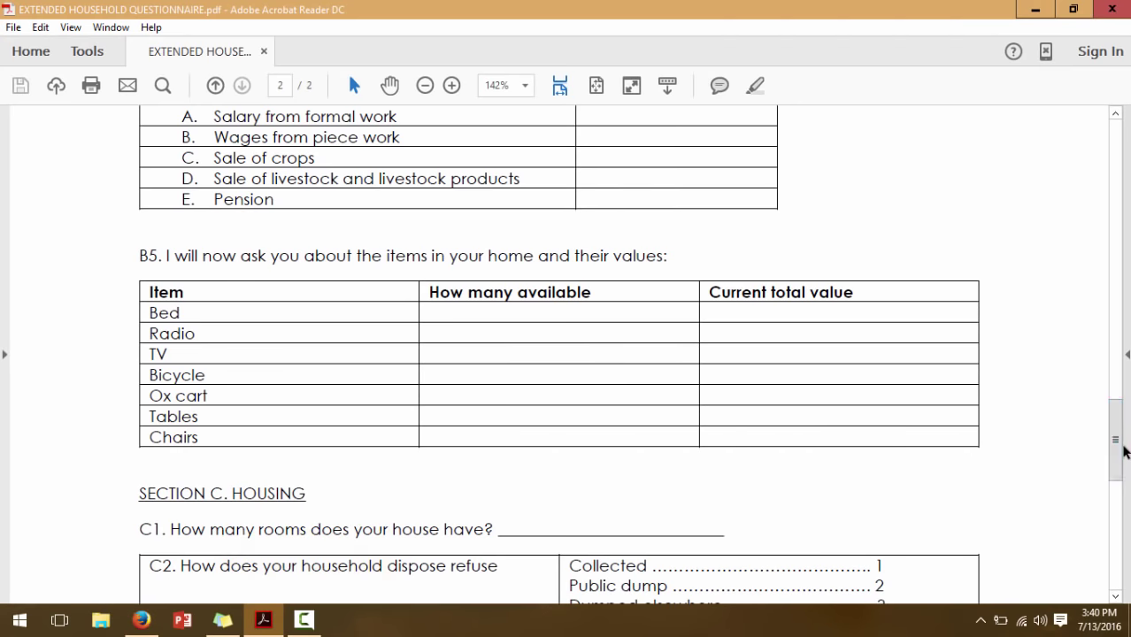
left_click_drag(1112, 443, 1111, 405)
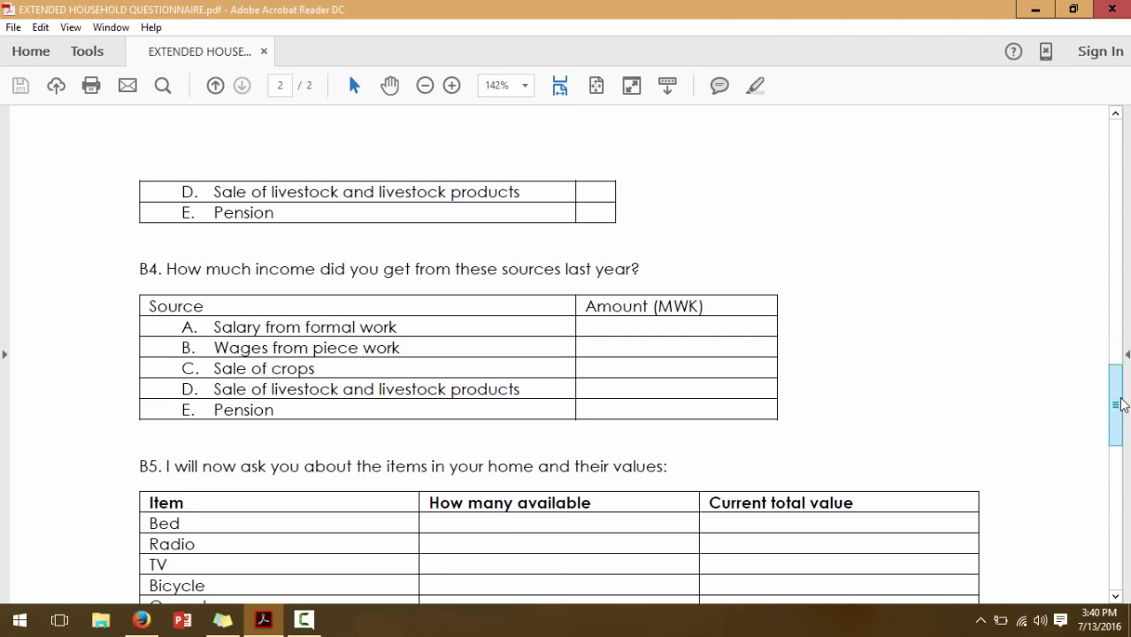
Save the Household survey form with all its household-item questions
left_click(151, 630)
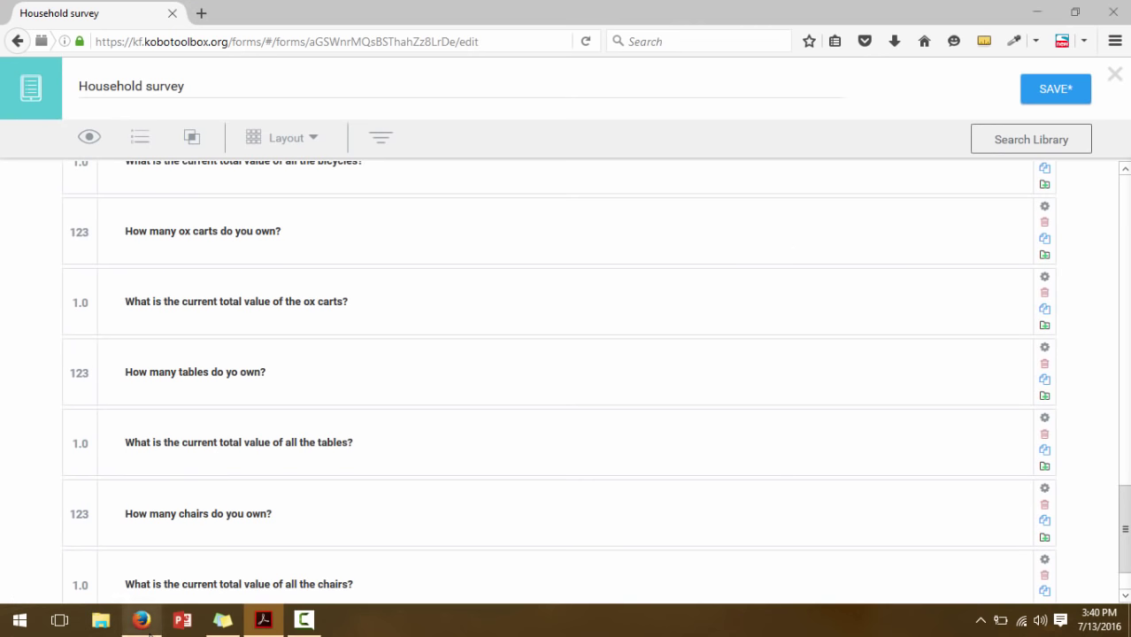
left_click(1050, 97)
left_click_drag(1123, 556, 1121, 290)
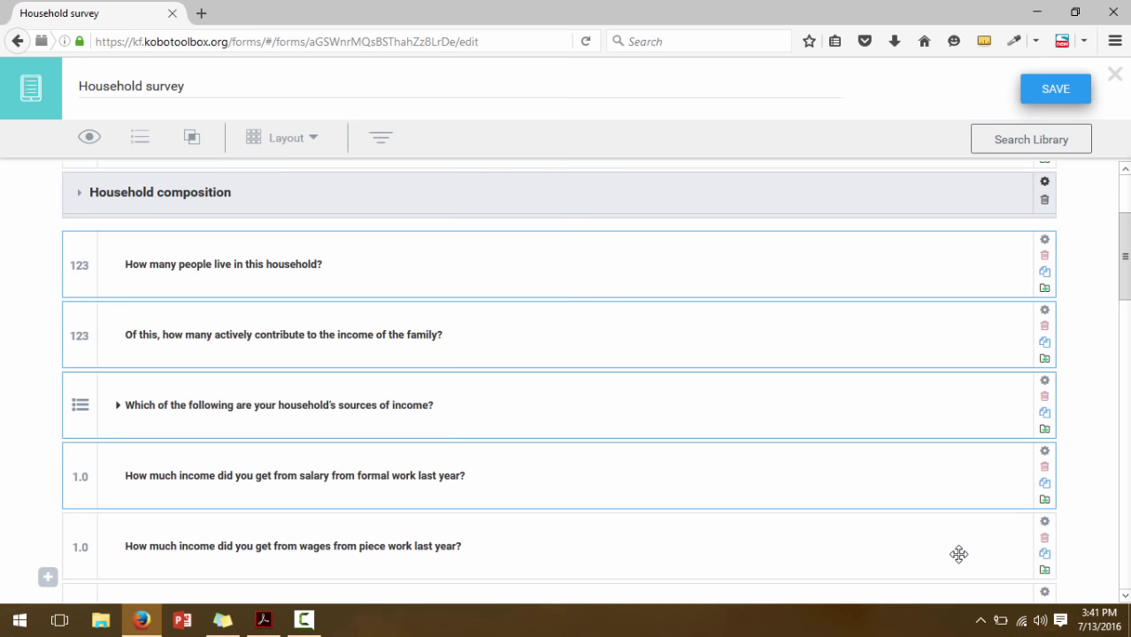
left_click_drag(1126, 300, 1127, 377)
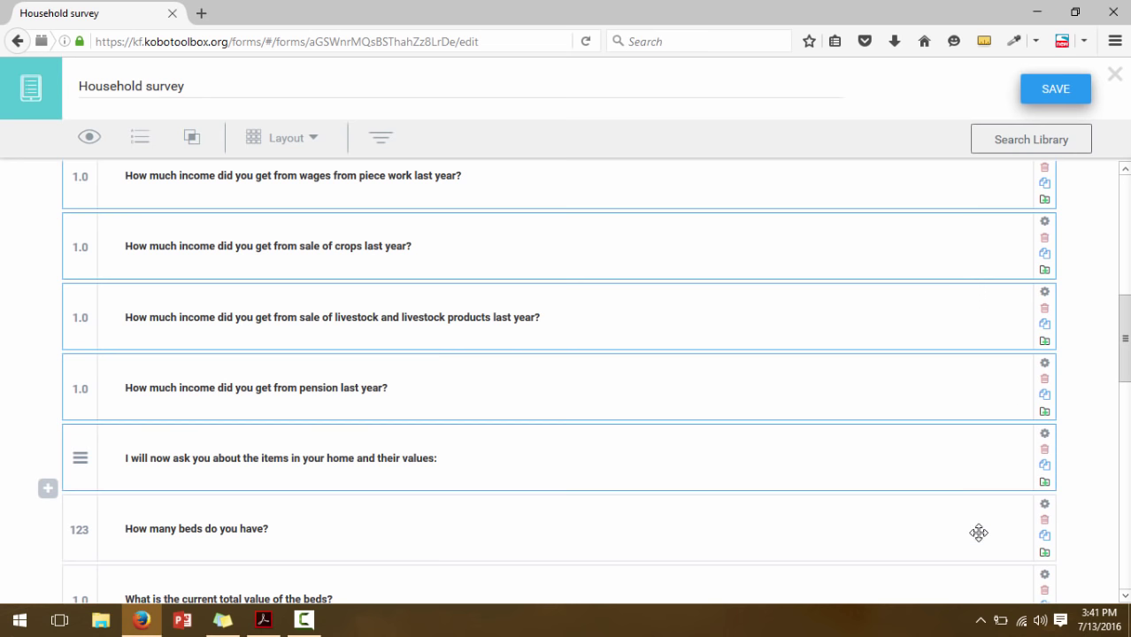
left_click_drag(1126, 361, 1126, 436)
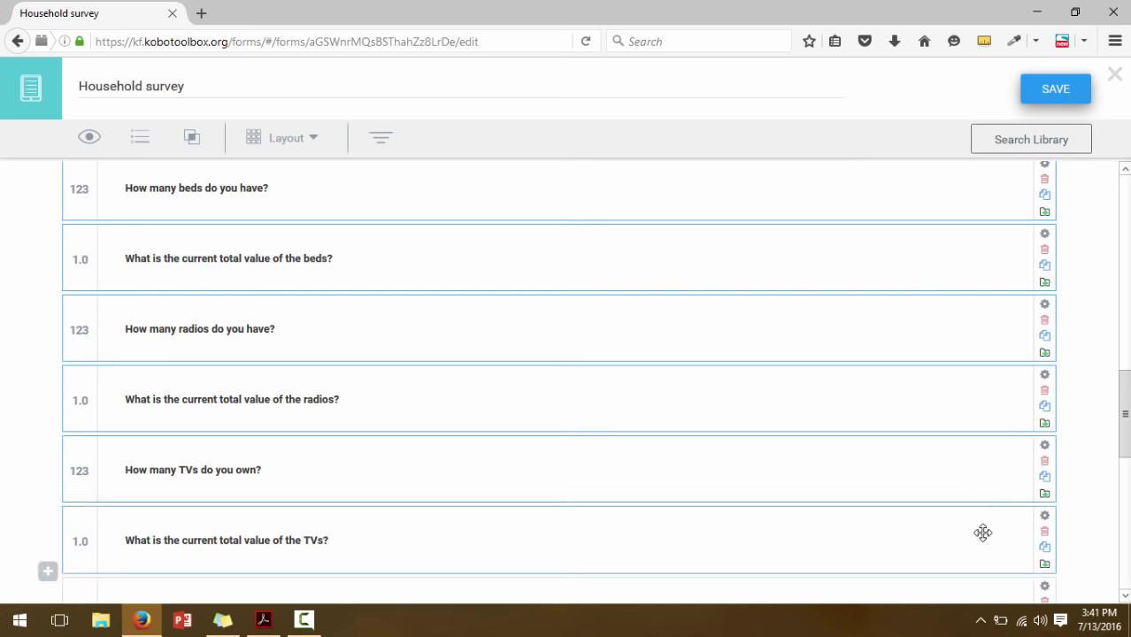
scroll(1091, 450, "down", 5)
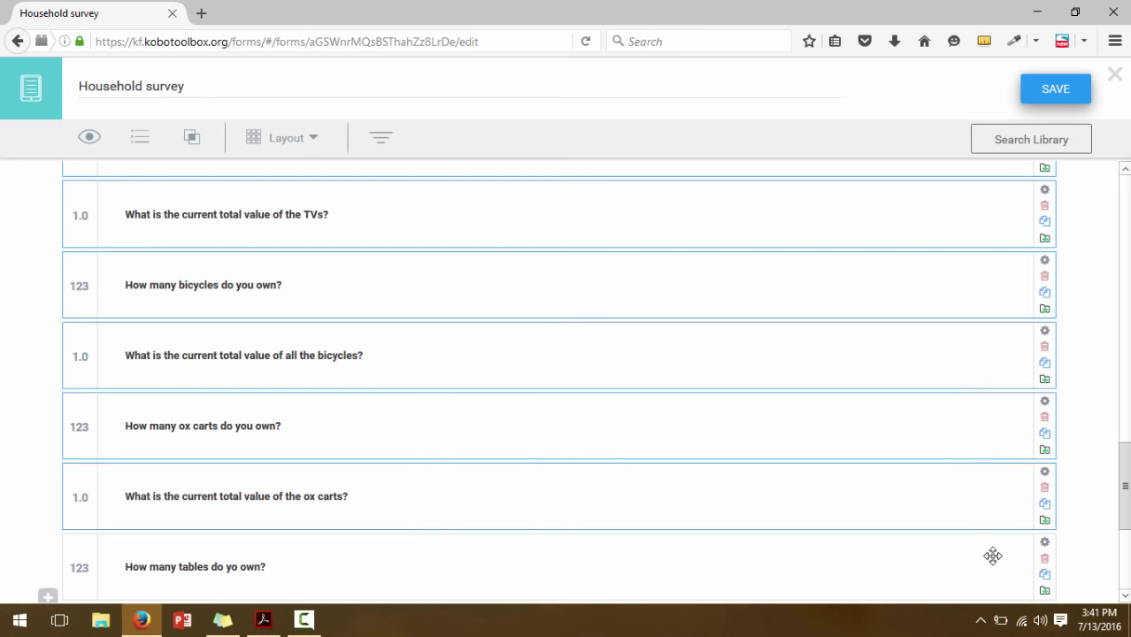
scroll(1126, 525, "down", 4)
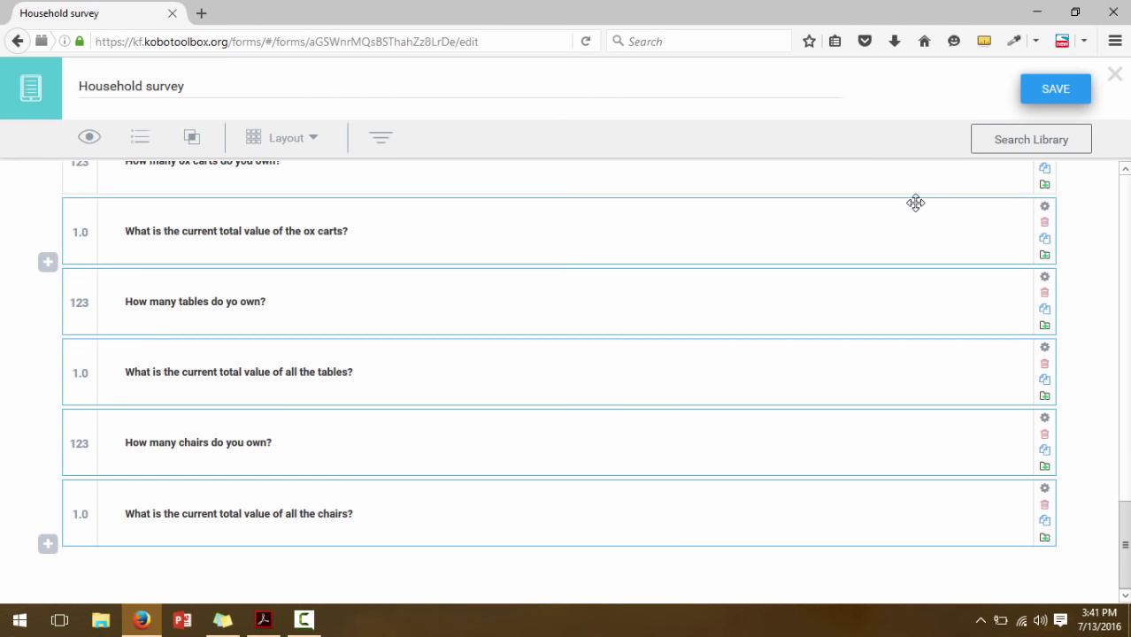
left_click(1117, 475)
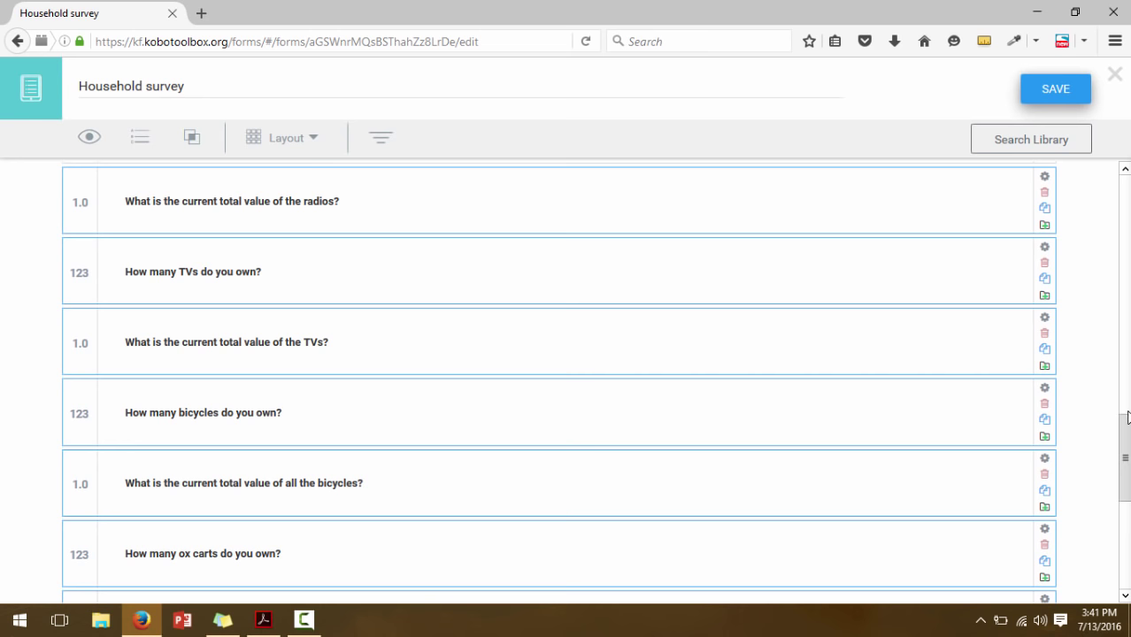
left_click_drag(1127, 416, 1119, 365)
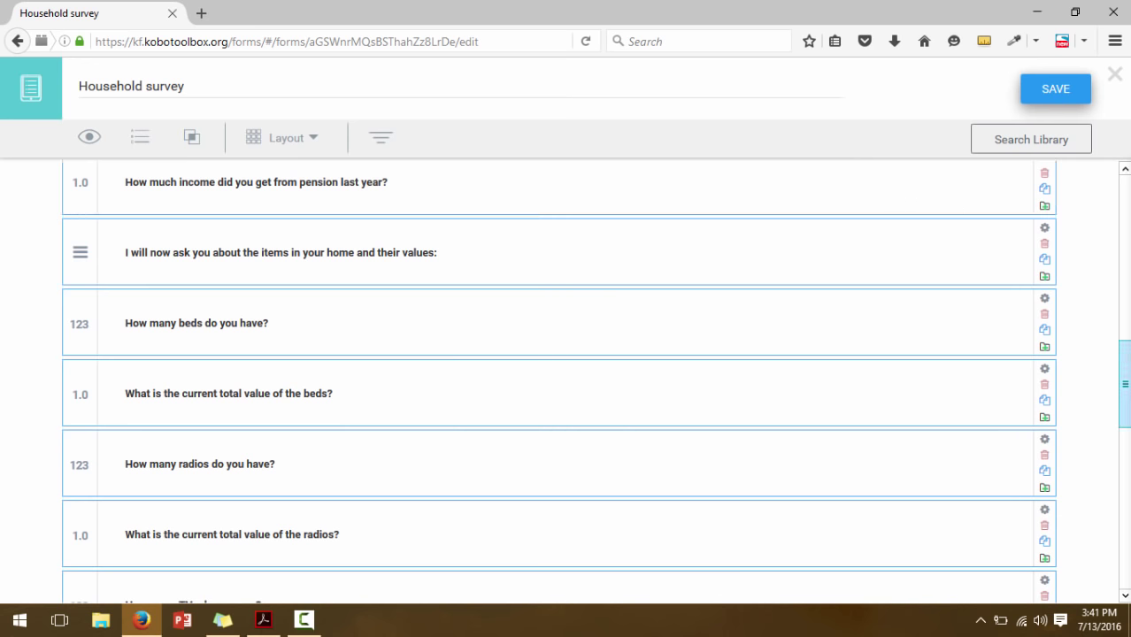
left_click_drag(1125, 385, 1125, 298)
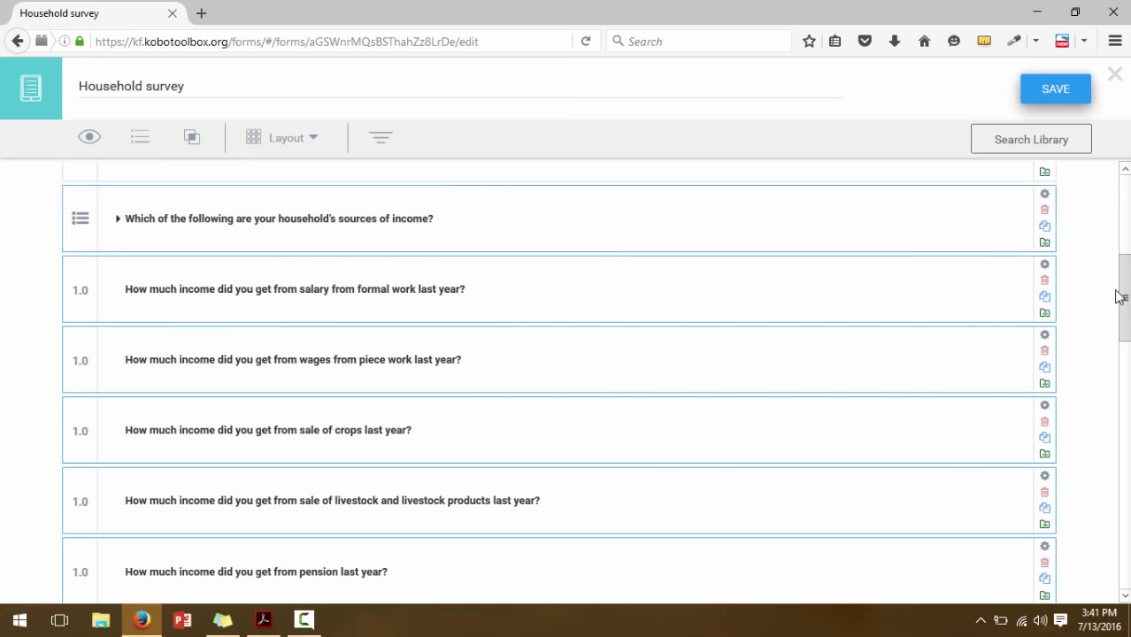
left_click_drag(1120, 297, 1122, 237)
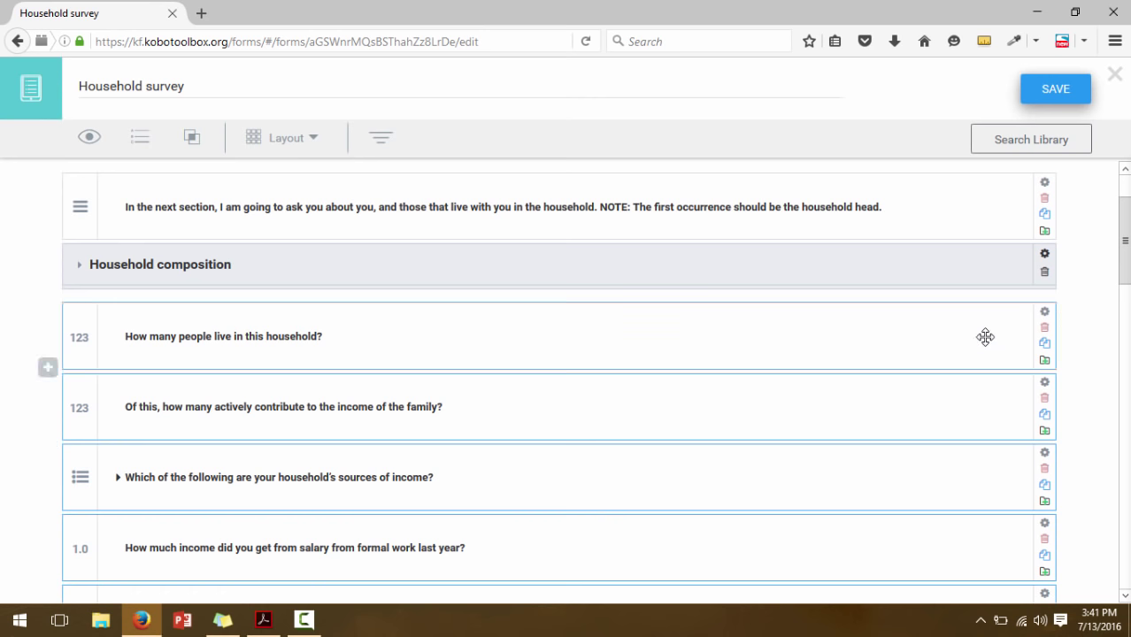
Group the selected household size and income questions together
left_click(197, 149)
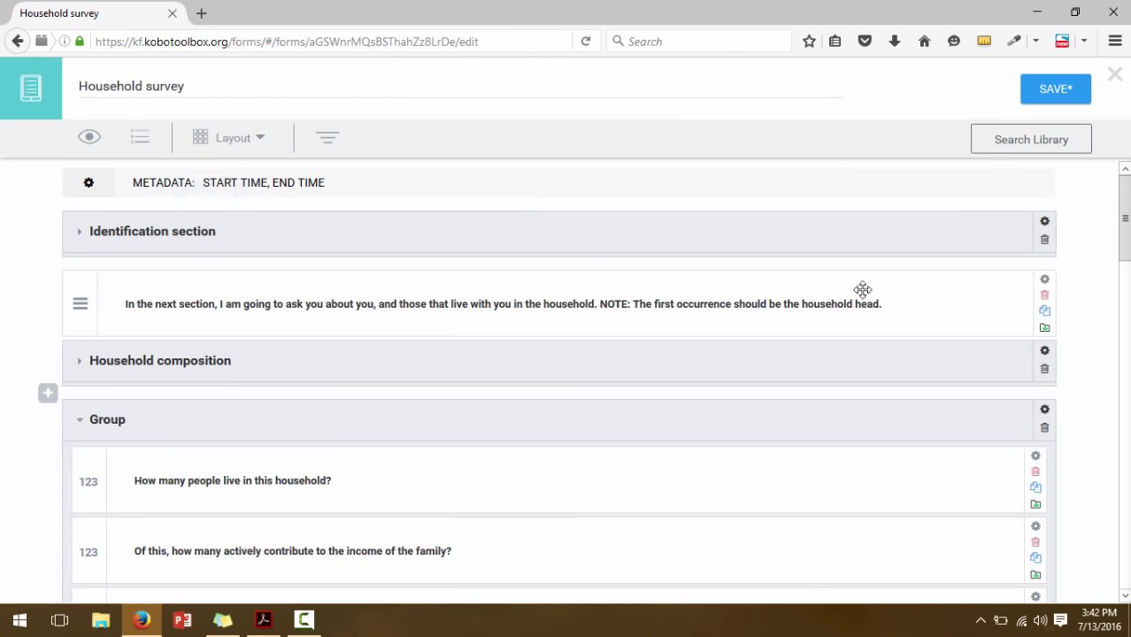
scroll(1127, 252, "down", 5)
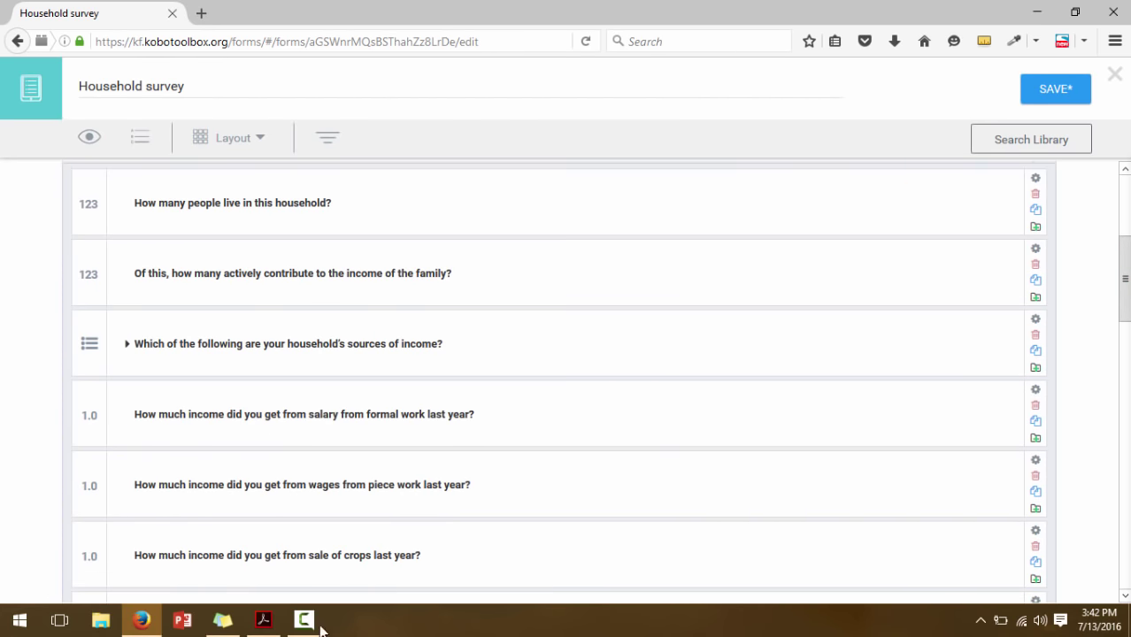
left_click(263, 619)
left_click_drag(1114, 392, 1114, 313)
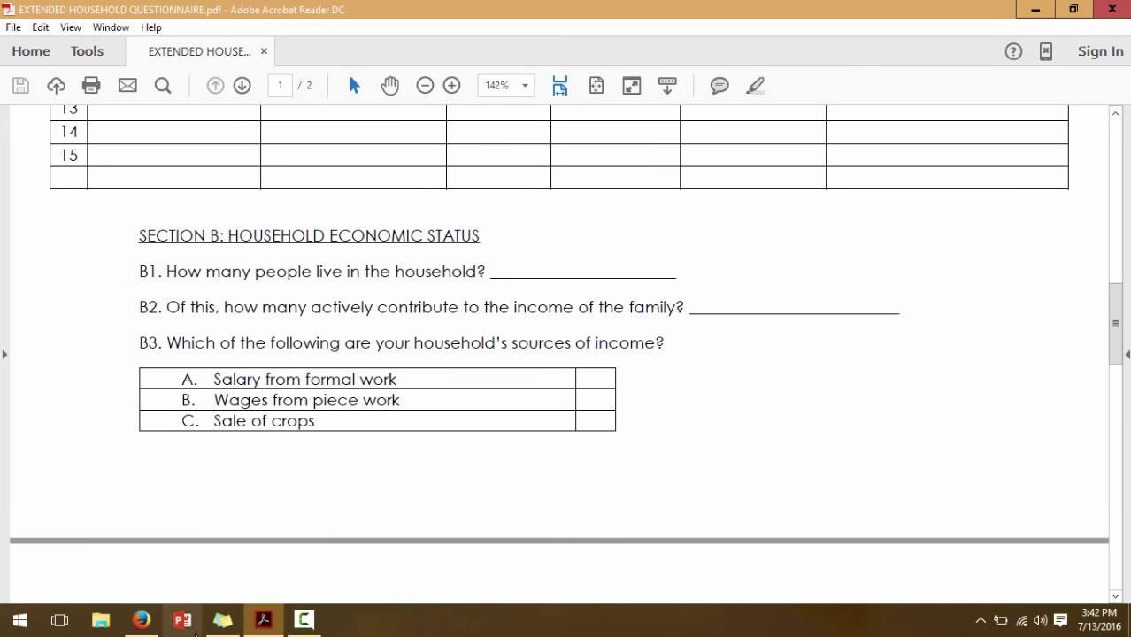
left_click(142, 619)
left_click_drag(1125, 320, 1126, 260)
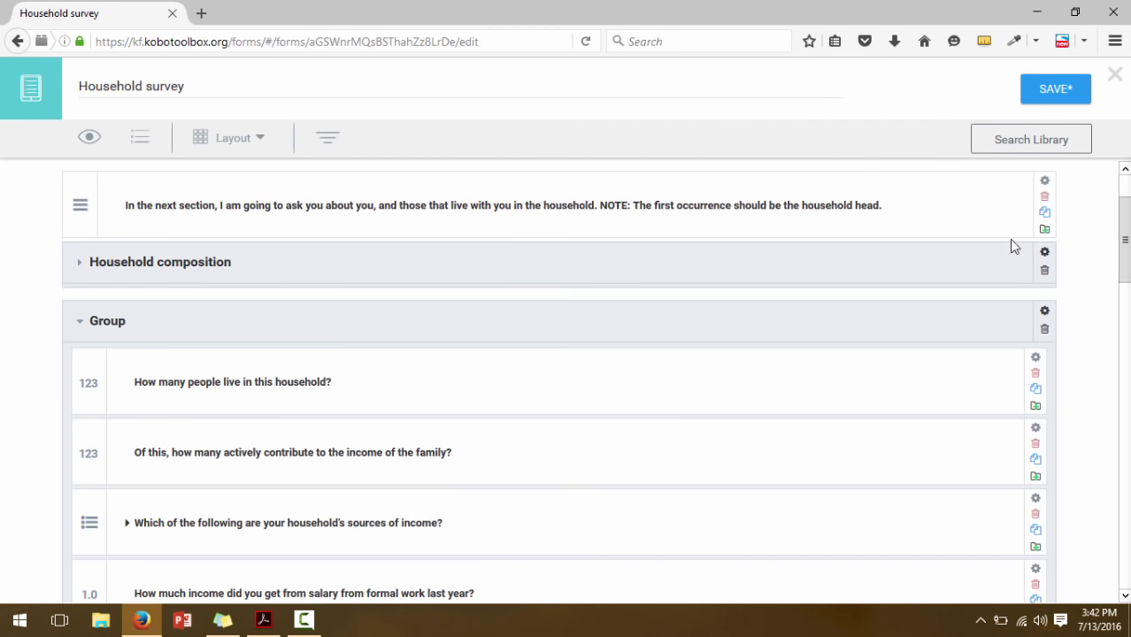
Rename the group 'Household economic status' and collapse it
double_click(115, 321)
type("Household economic status")
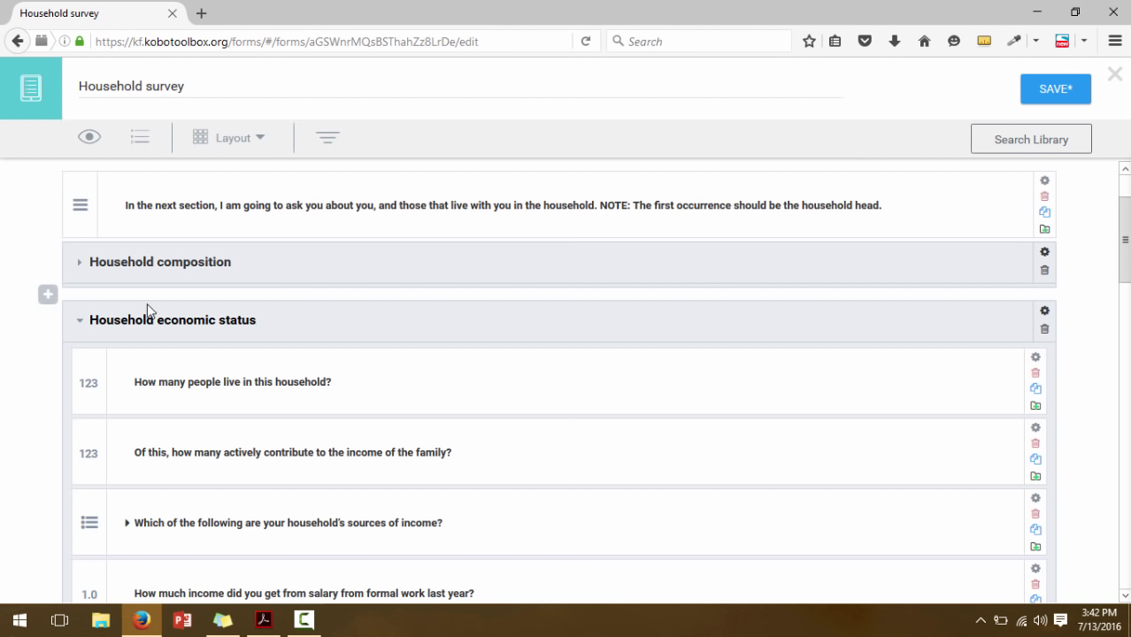
left_click(80, 322)
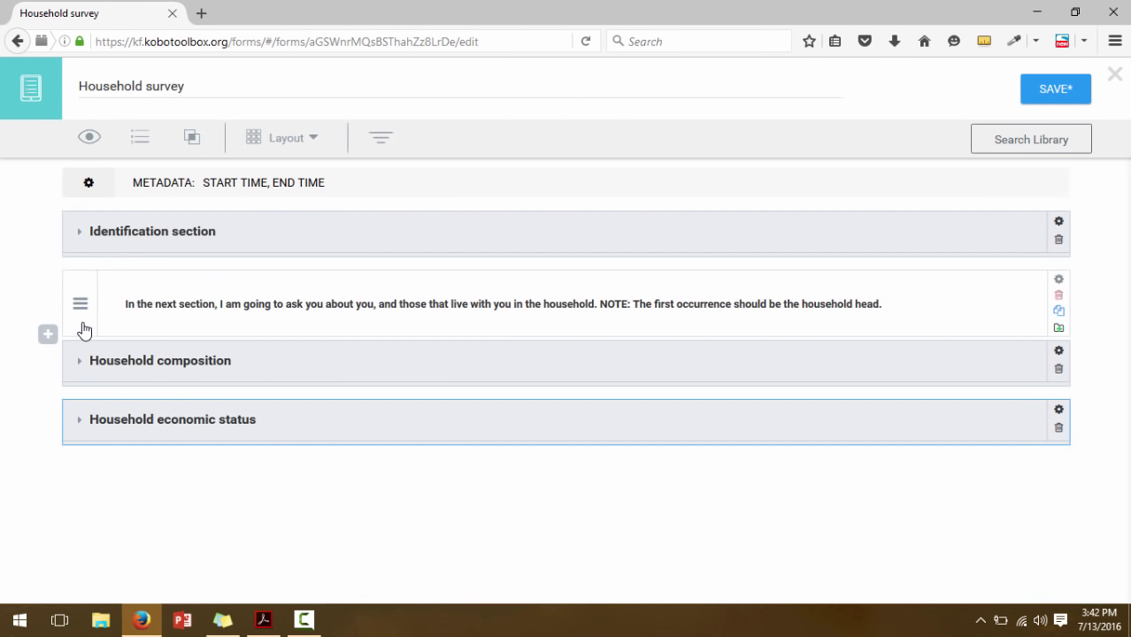
left_click(139, 524)
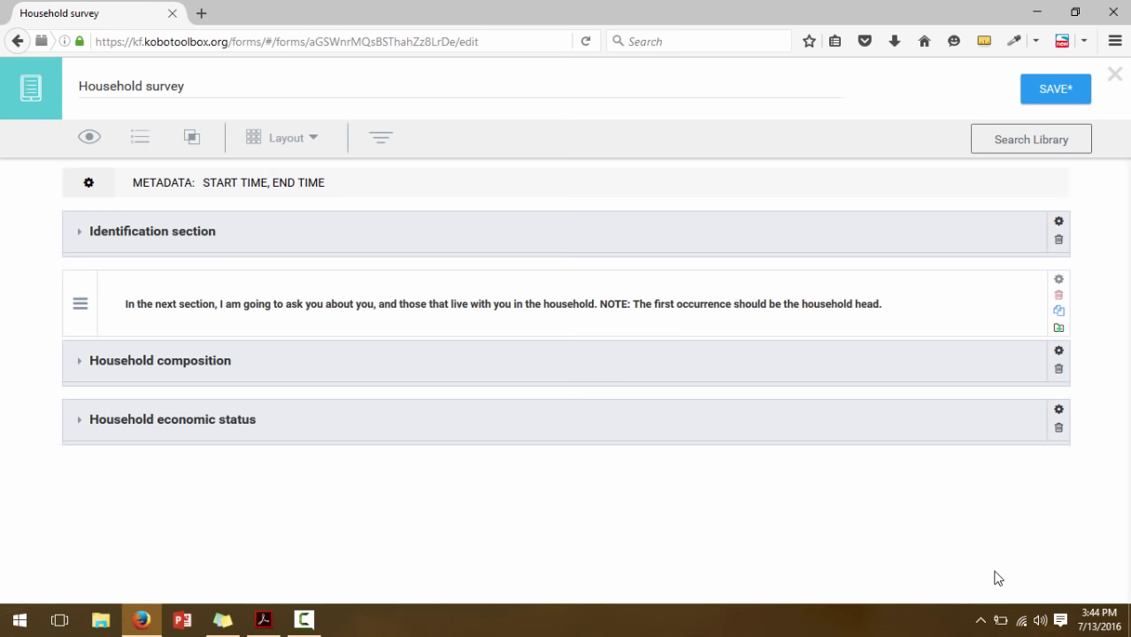
left_click(262, 621)
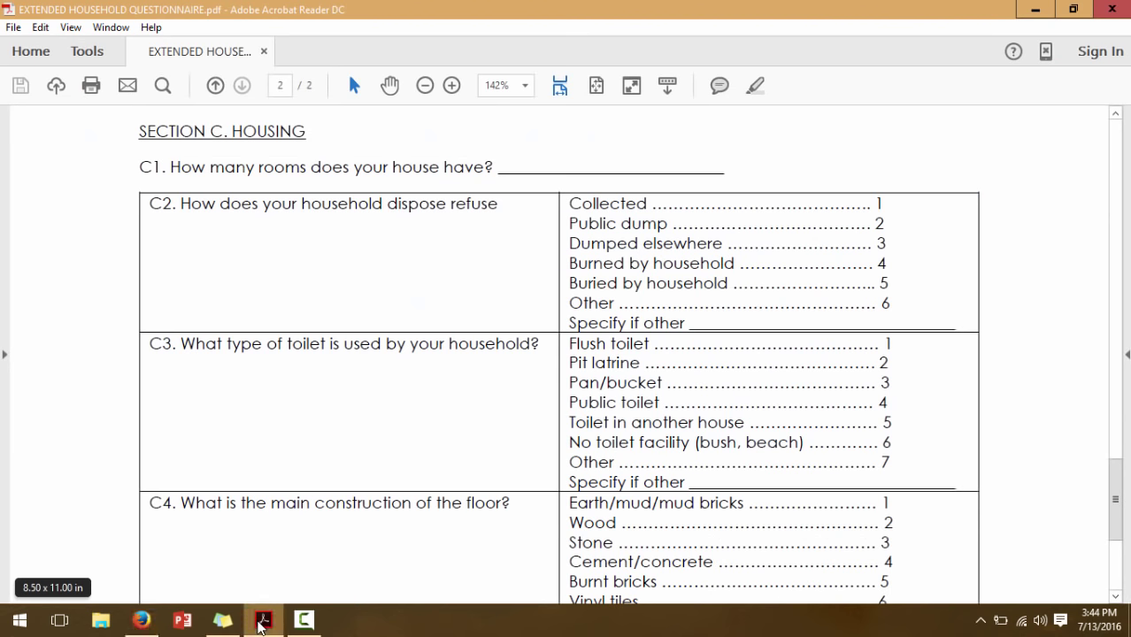
left_click(262, 621)
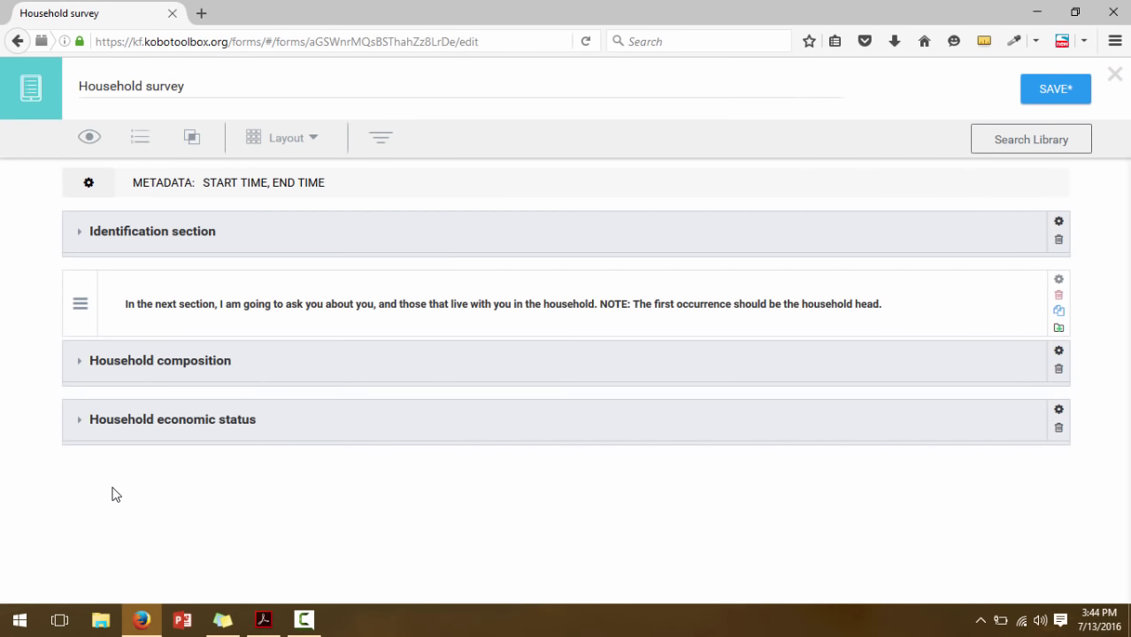
mouse_move(376, 457)
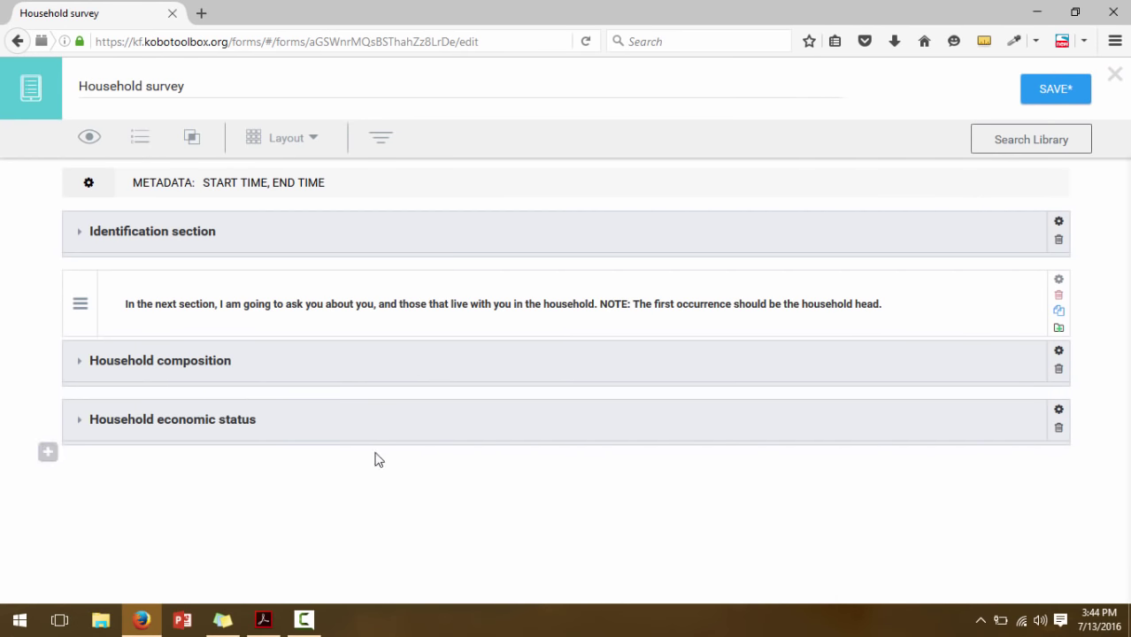
Add a Note introducing the housing-unit questions ('In the next set of questions…') after the economic status group
left_click(48, 456)
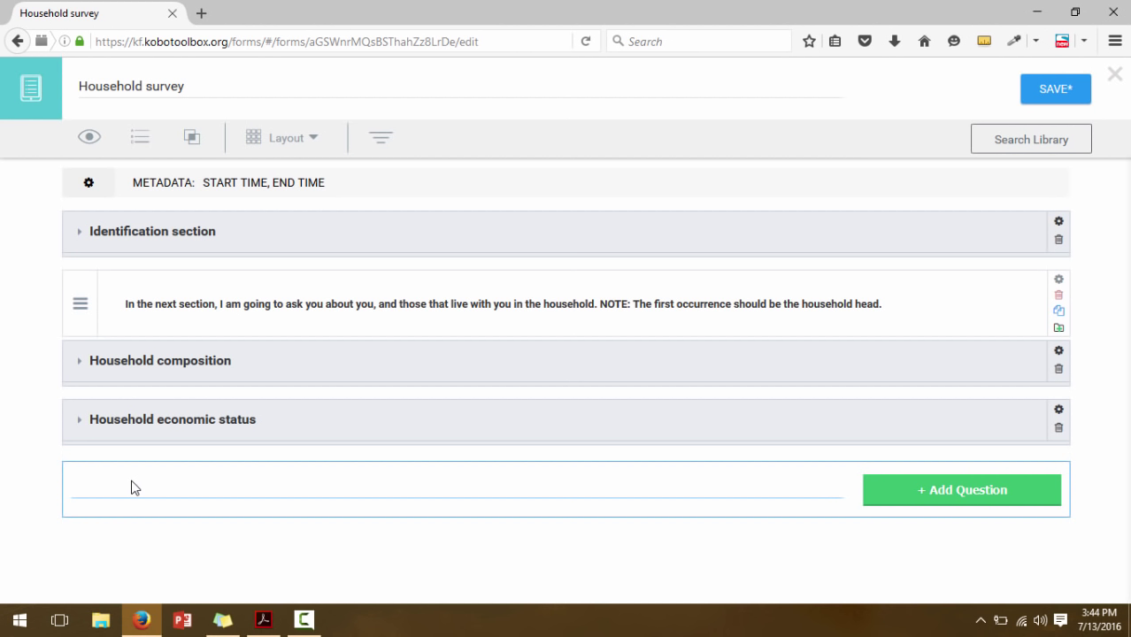
type("In the next set of qu")
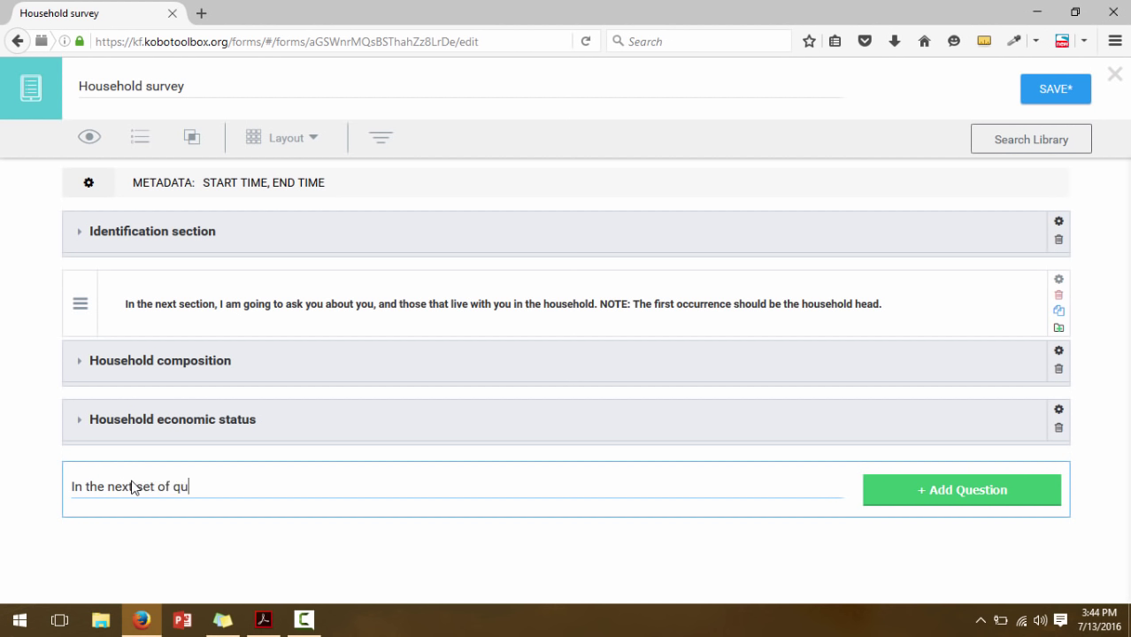
type("estions, I would li")
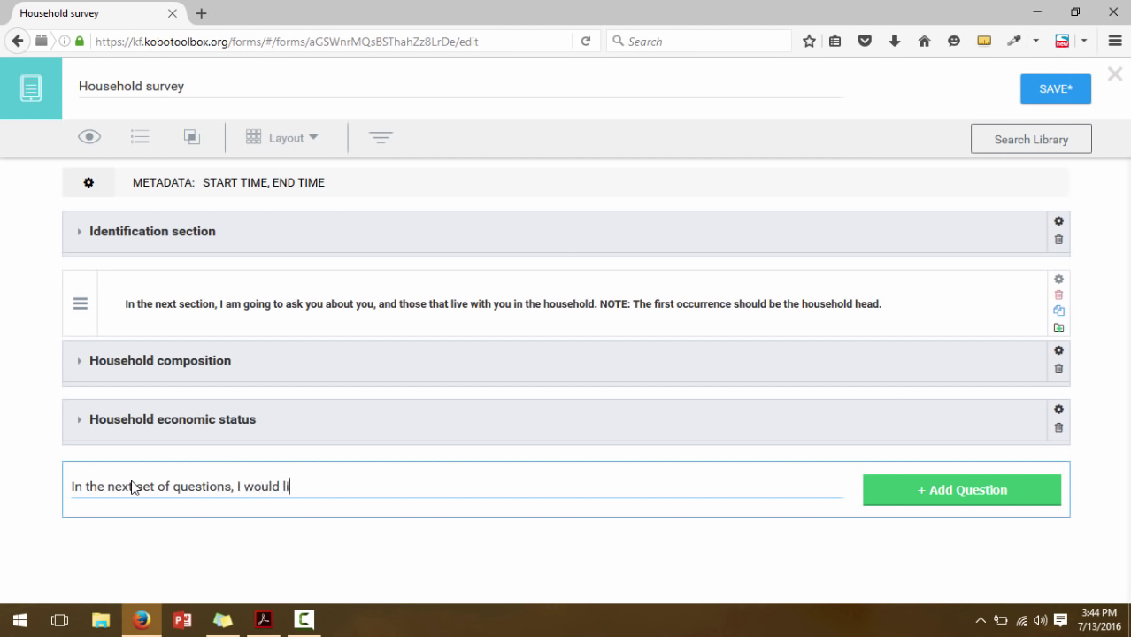
type("ke to find out informa")
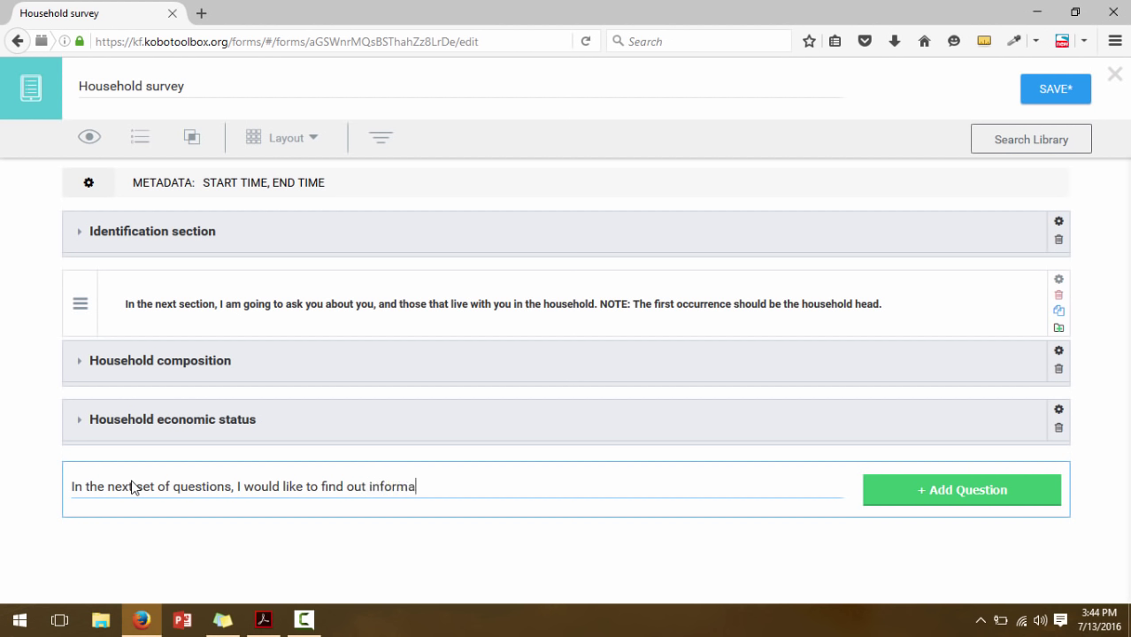
type("tion concerning this house")
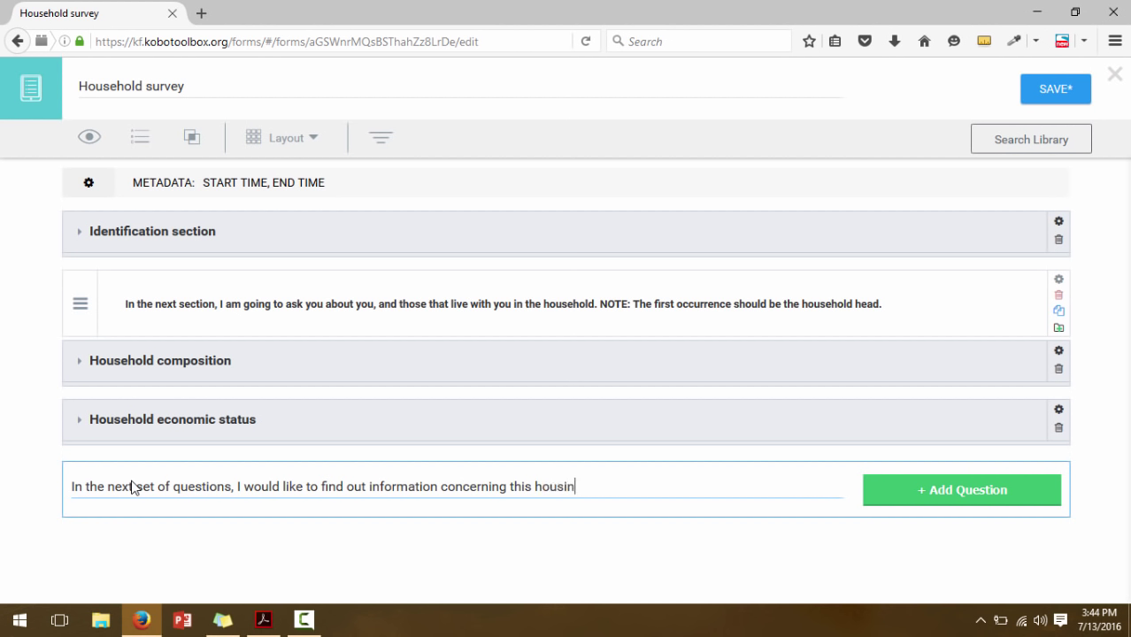
type("ng unit of yours?")
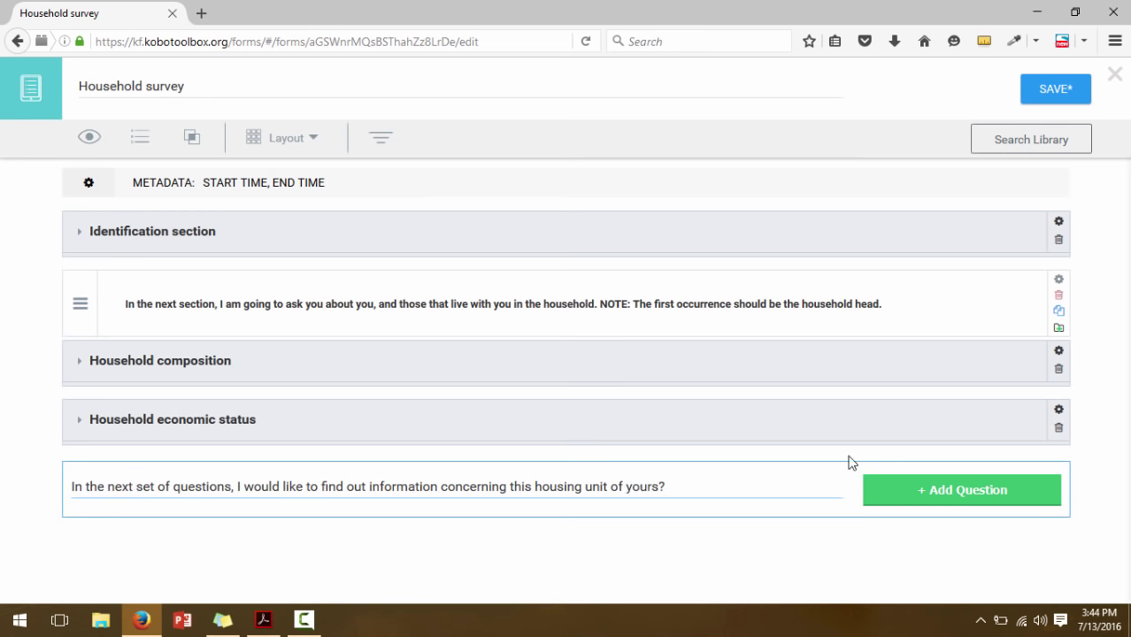
left_click(900, 479)
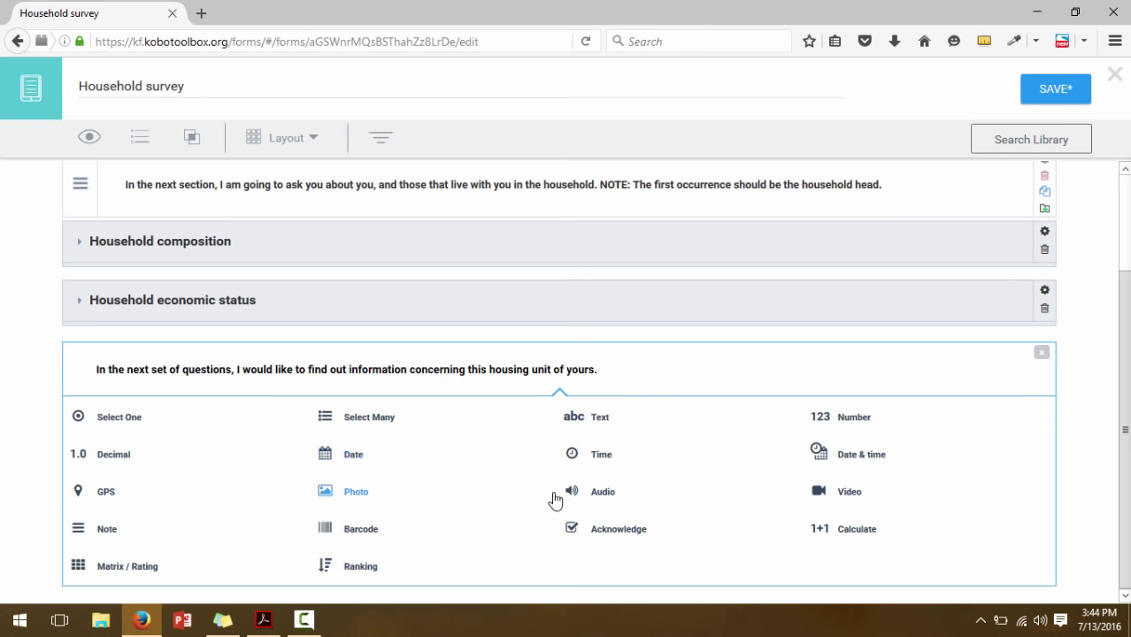
left_click(142, 528)
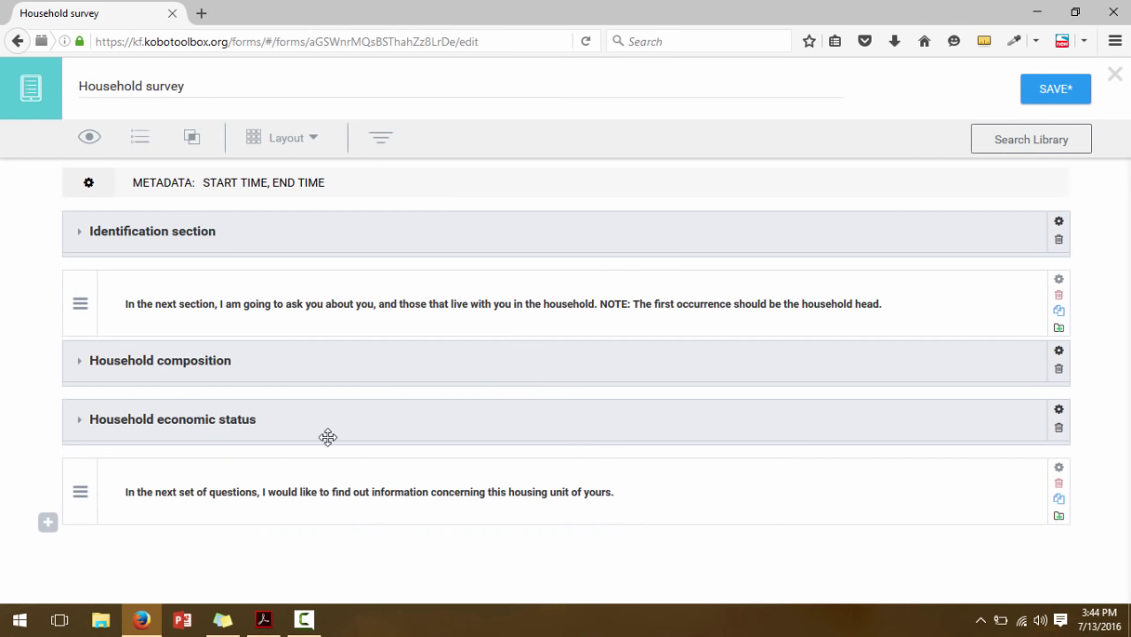
Add a Number question 'How many rooms does your house have?' below the housing note
left_click(256, 623)
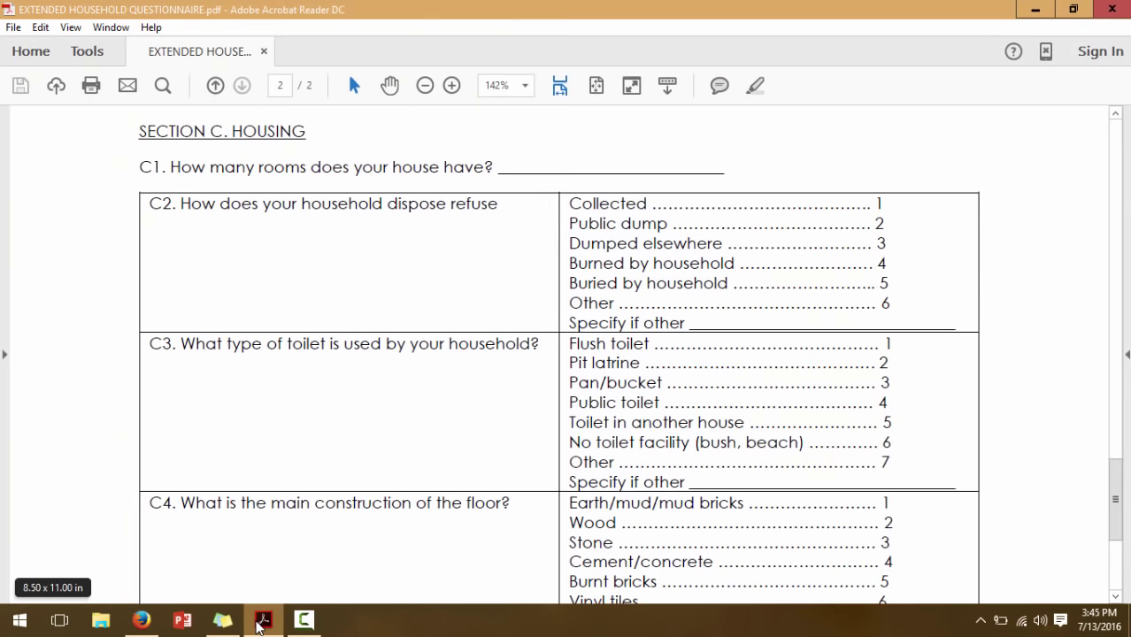
left_click(141, 619)
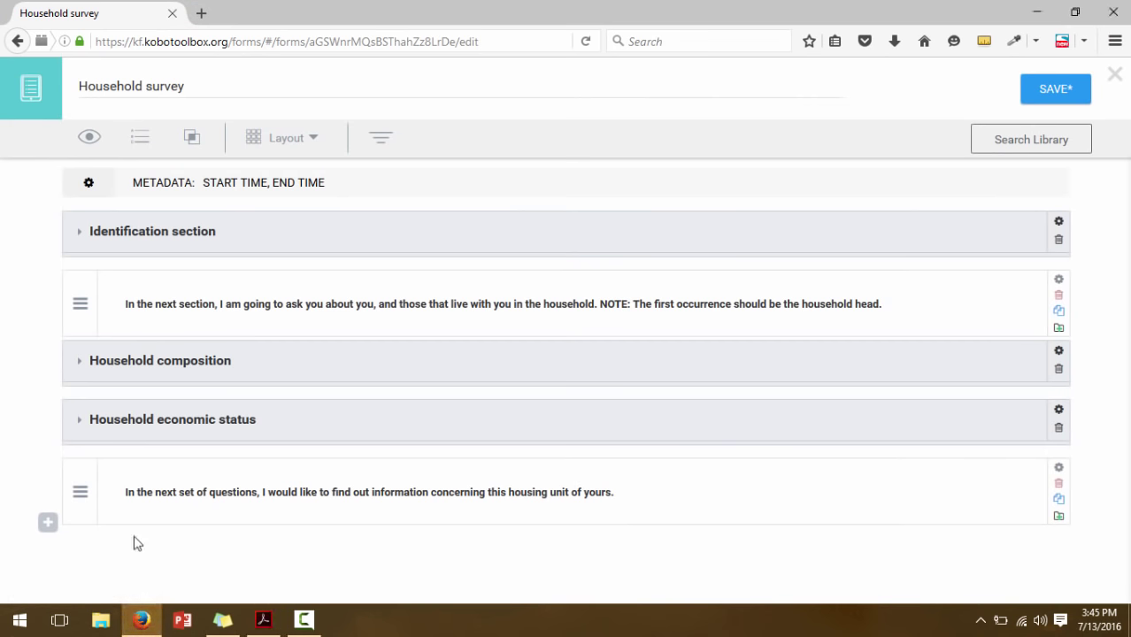
left_click(49, 526)
type("How")
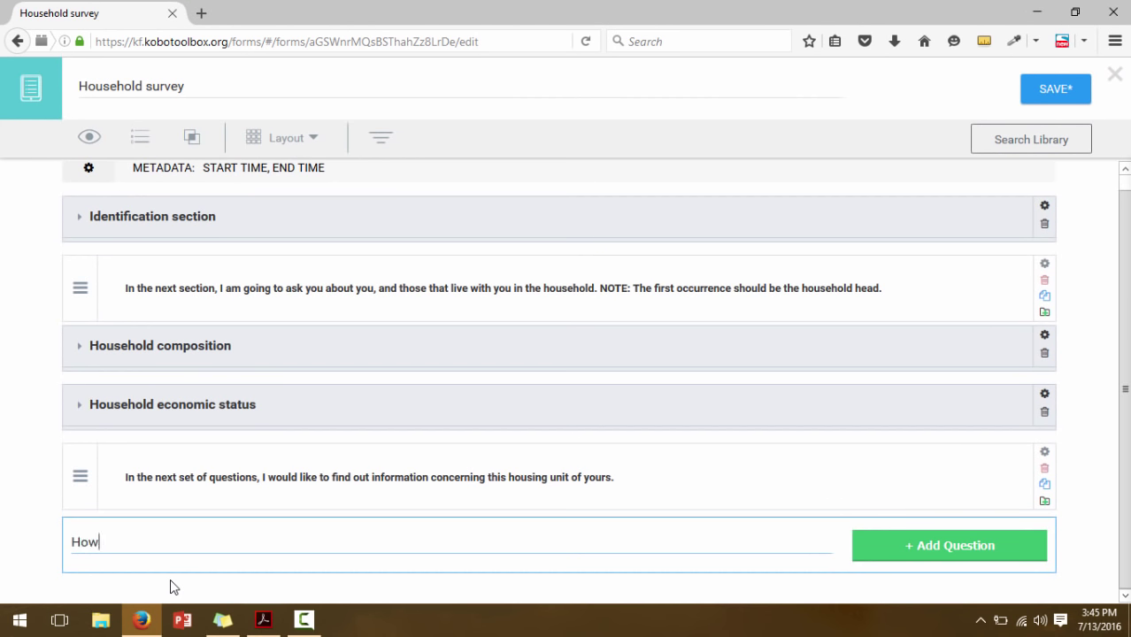
type(" many rooms ")
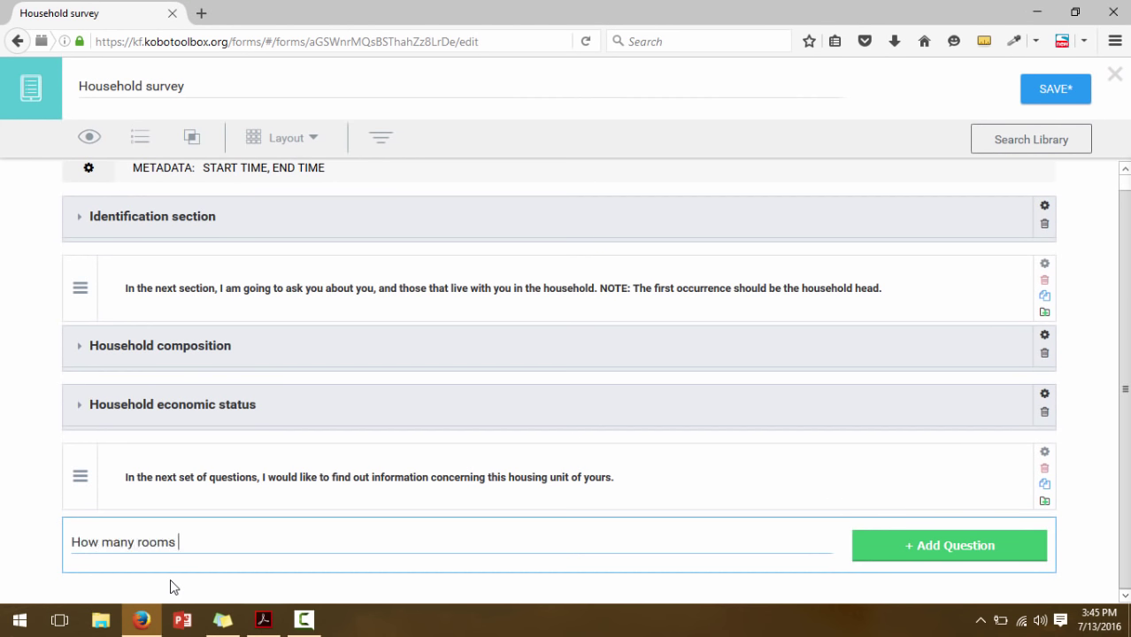
type("does your house")
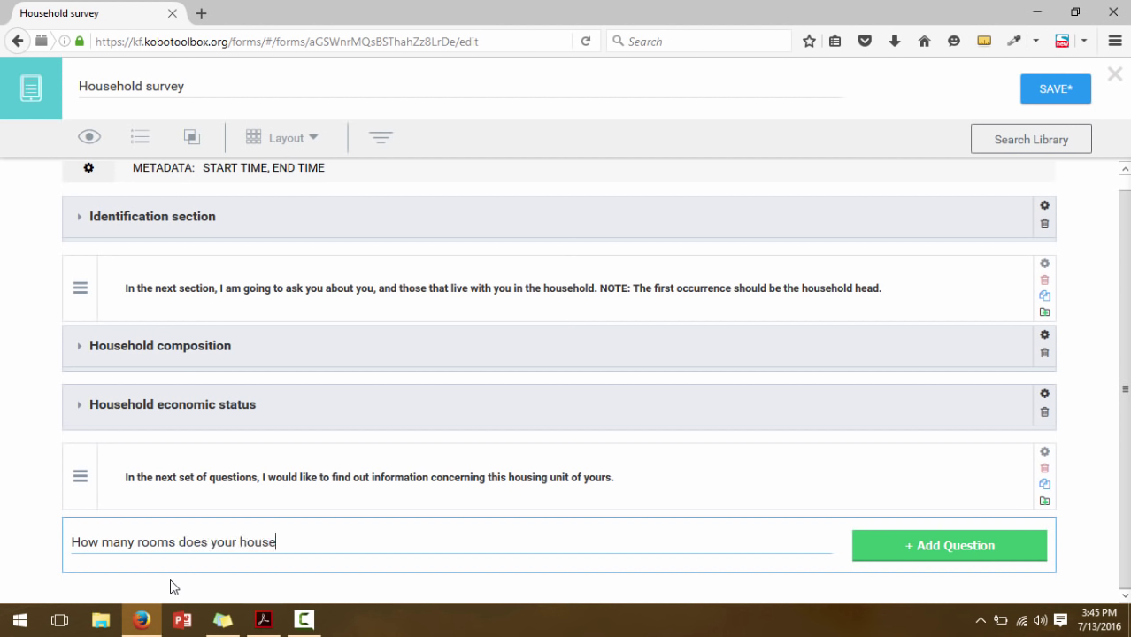
type(" have?")
left_click(1015, 544)
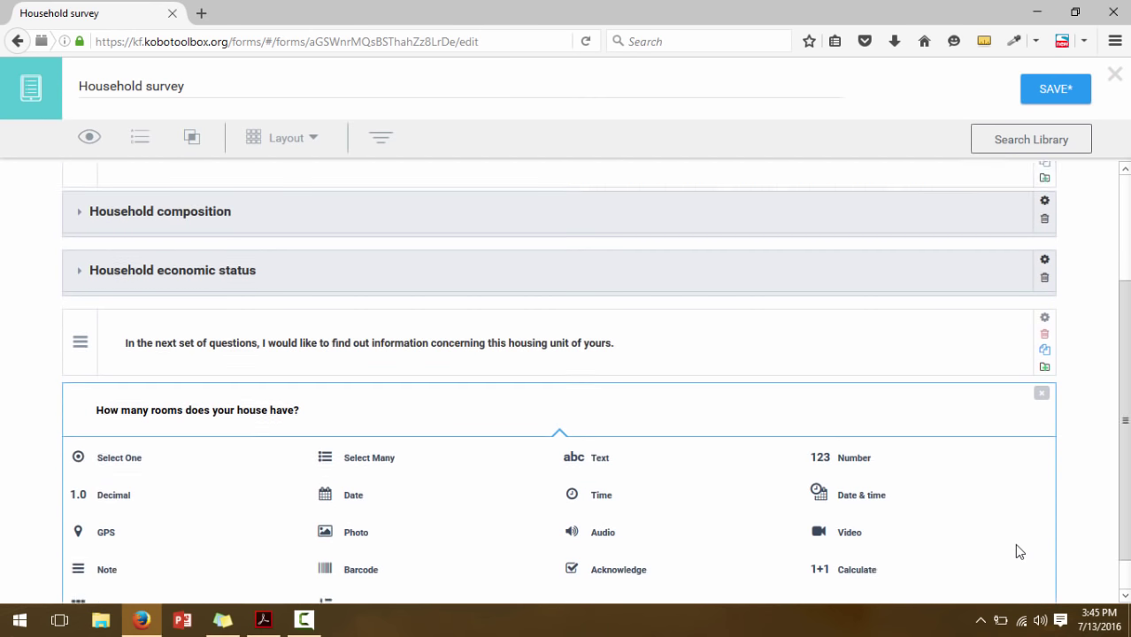
left_click(837, 418)
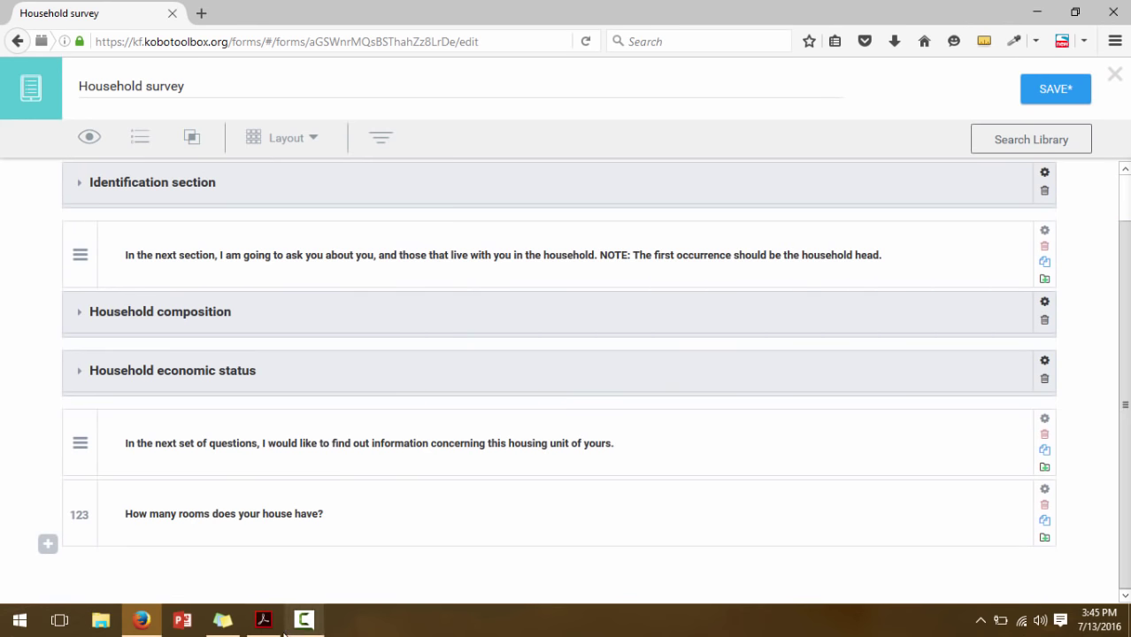
left_click(263, 620)
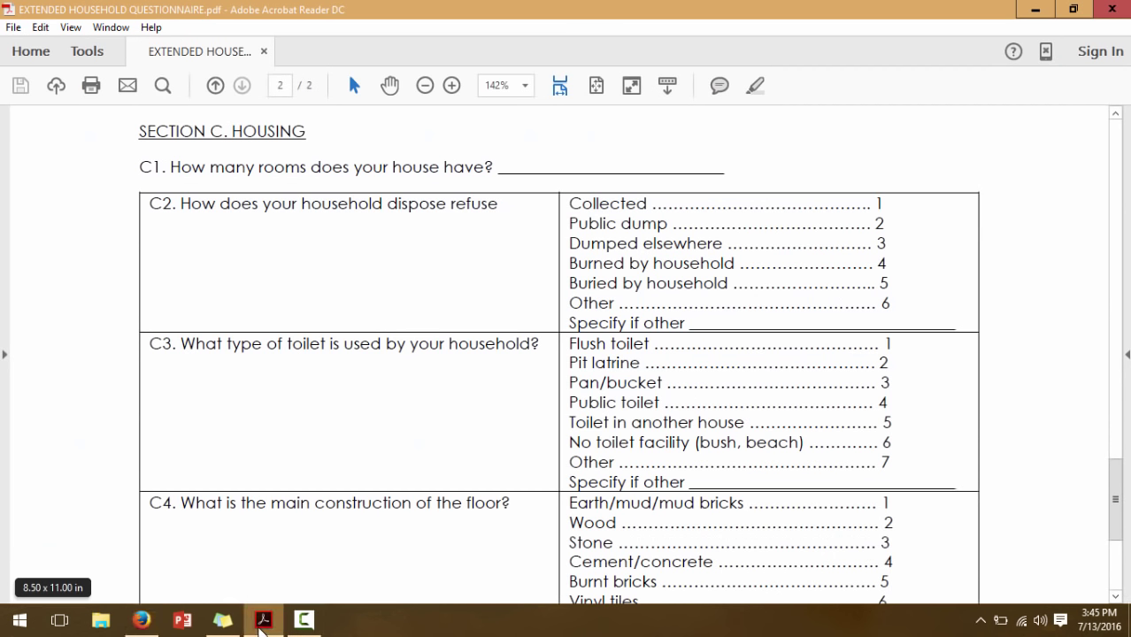
Add the question 'How does your household dispose refuse?' below the rooms question
left_click(263, 622)
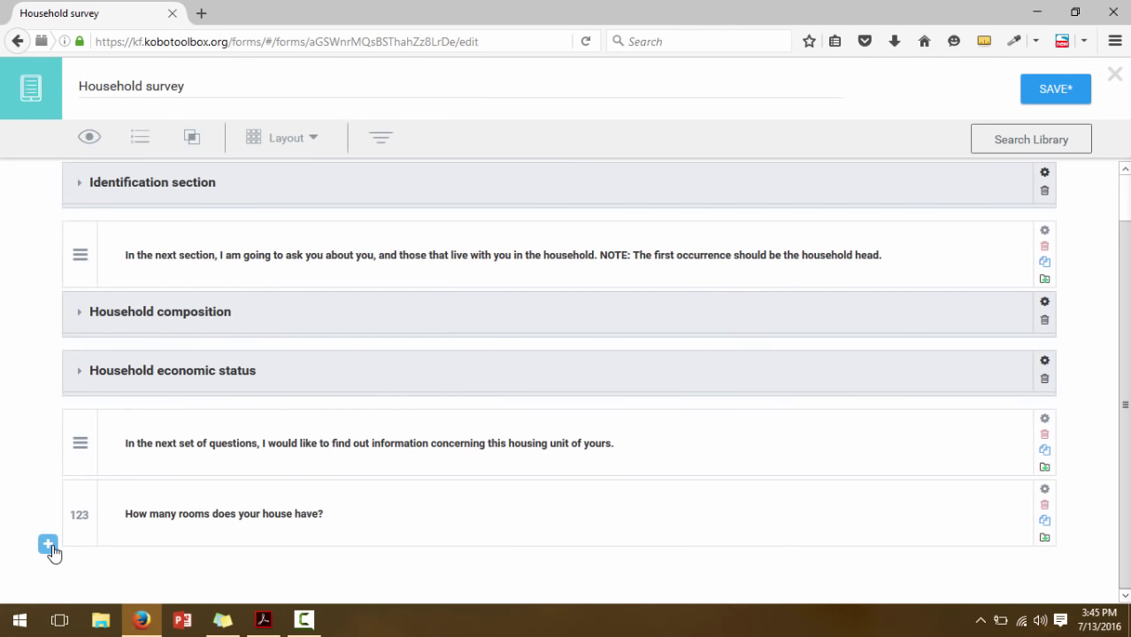
left_click(49, 545)
type("How ")
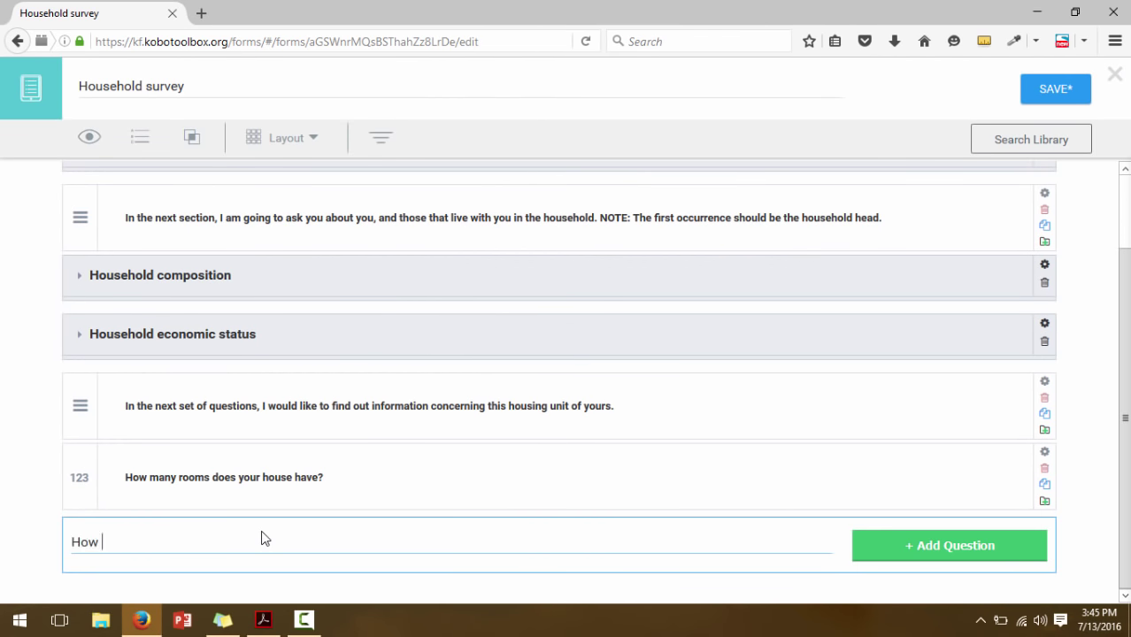
type("does your household dispose")
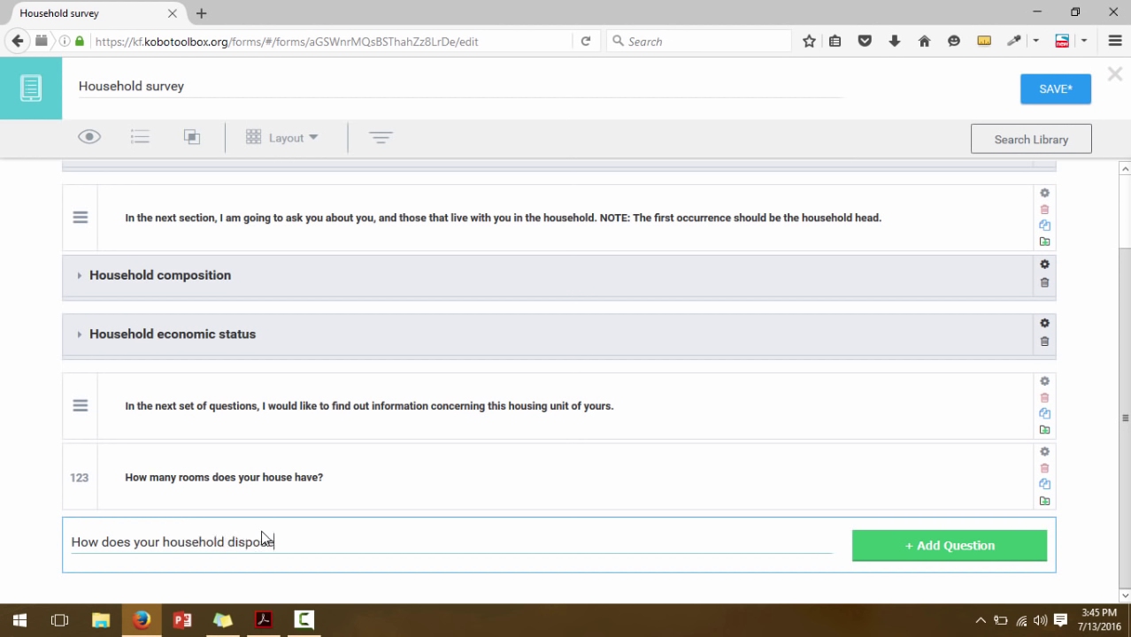
type(" refuse?")
left_click(925, 546)
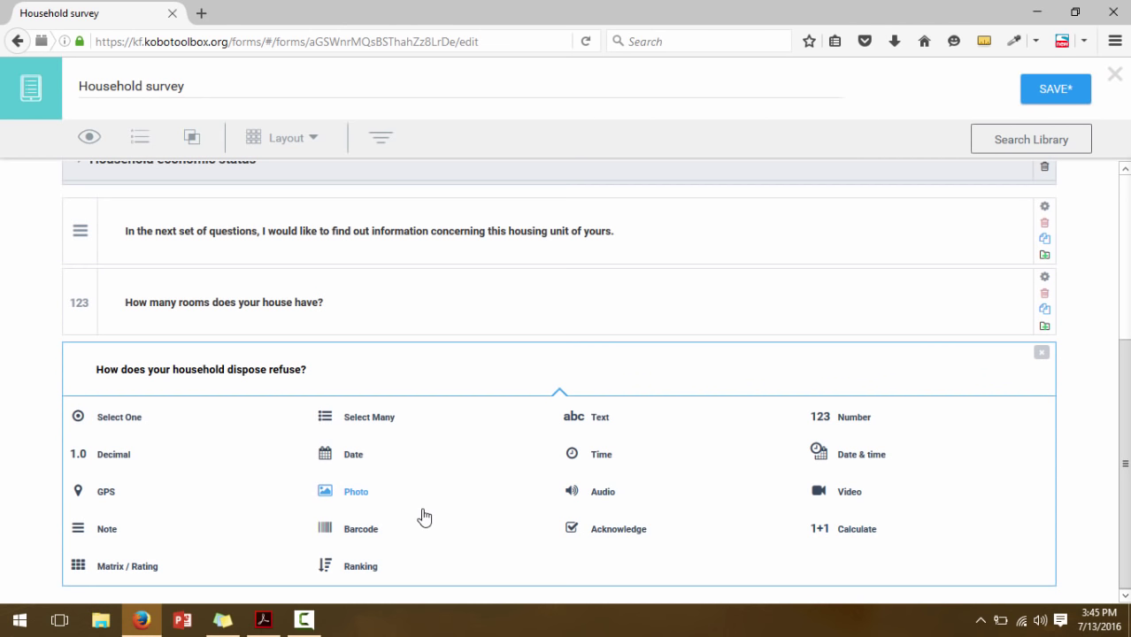
Review the six C2 refuse answer options, including Other and Specify if other, in the questionnaire PDF
left_click(277, 615)
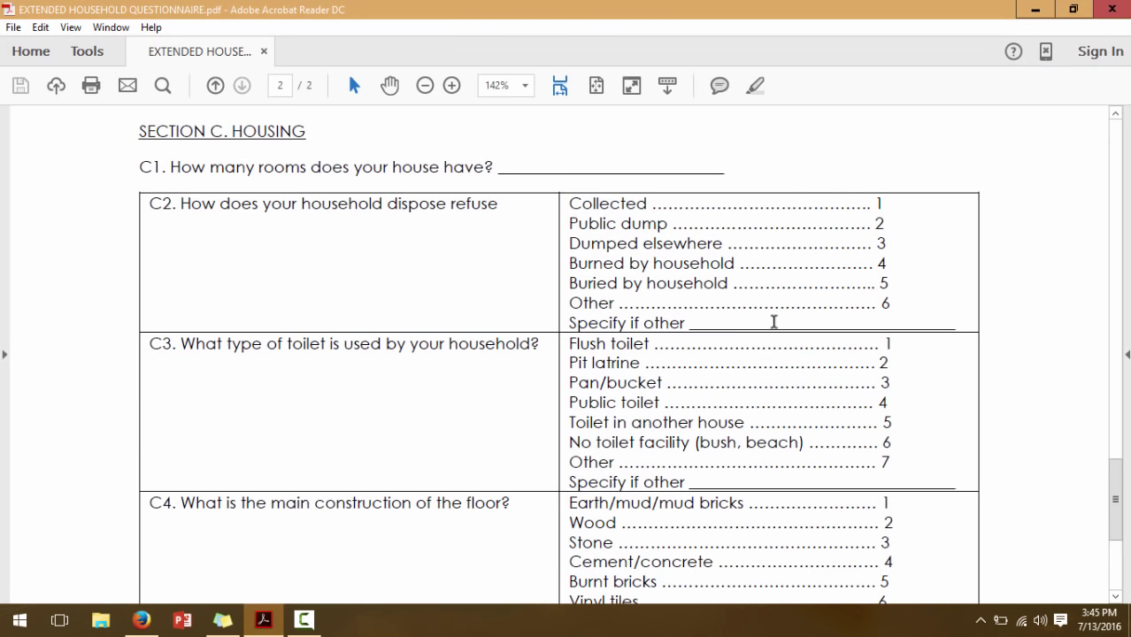
left_click_drag(892, 303, 552, 198)
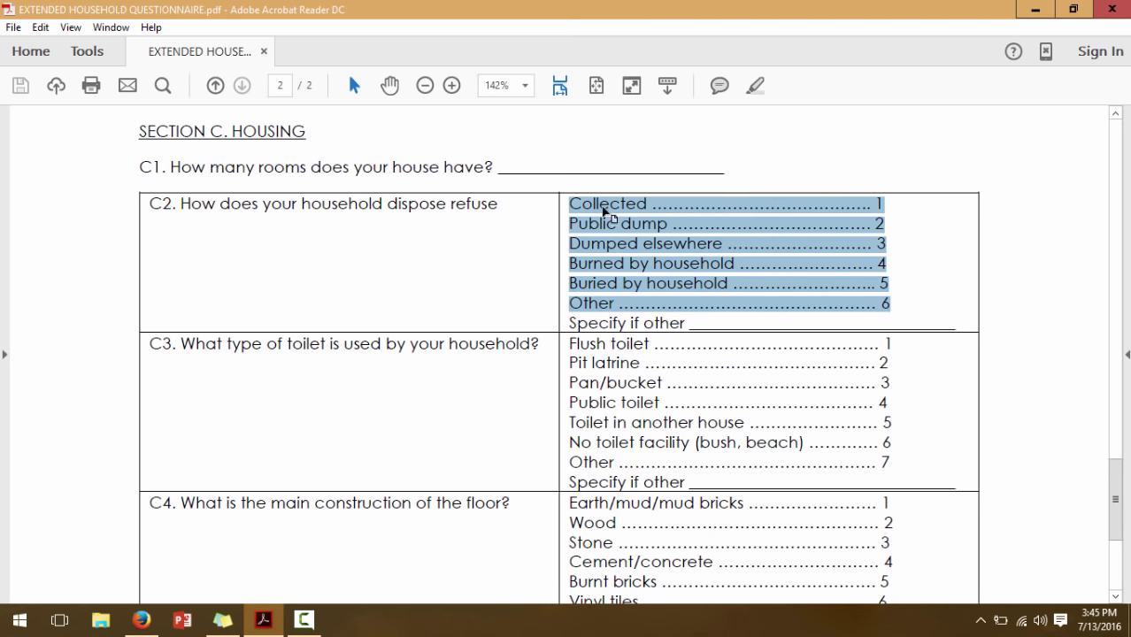
left_click(591, 304)
left_click_drag(590, 304, 925, 301)
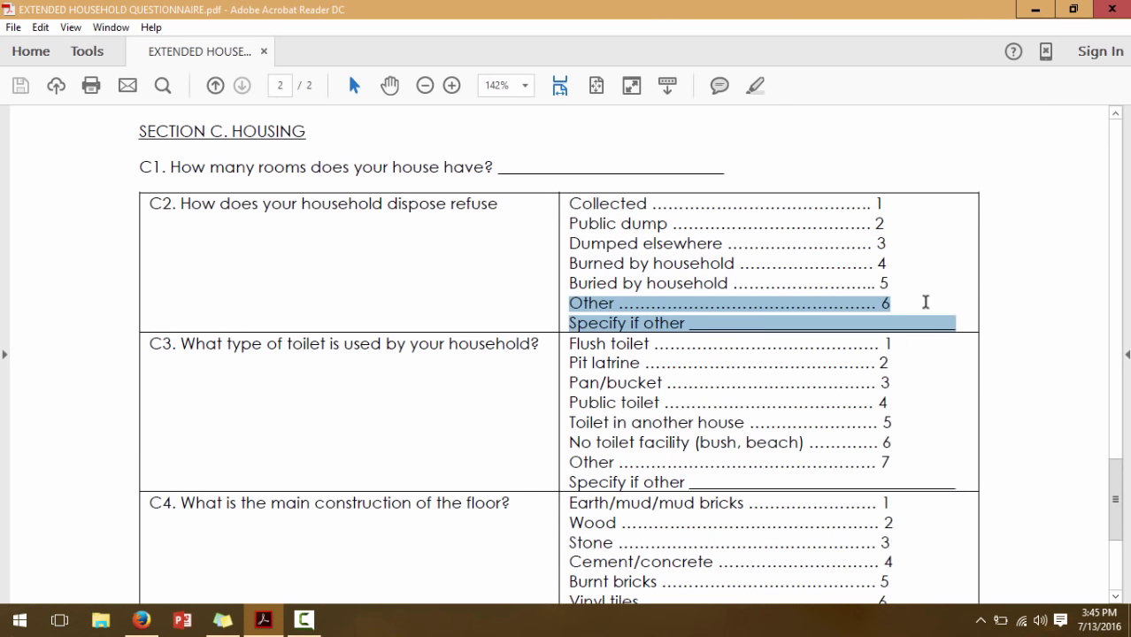
left_click(630, 317)
left_click_drag(570, 304, 896, 302)
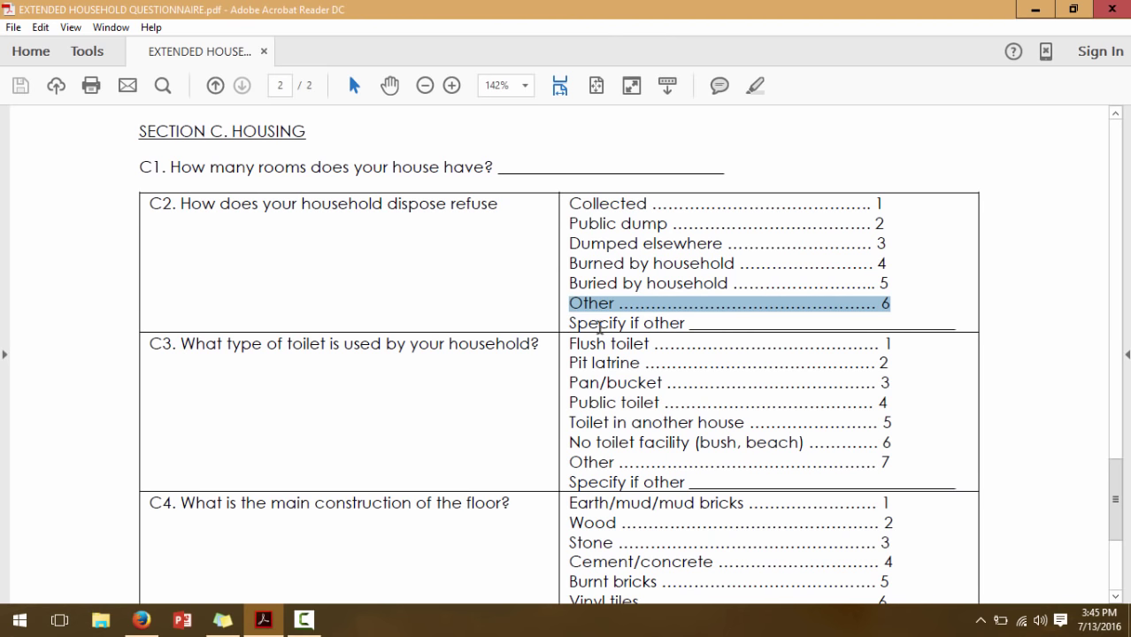
left_click_drag(569, 323, 868, 332)
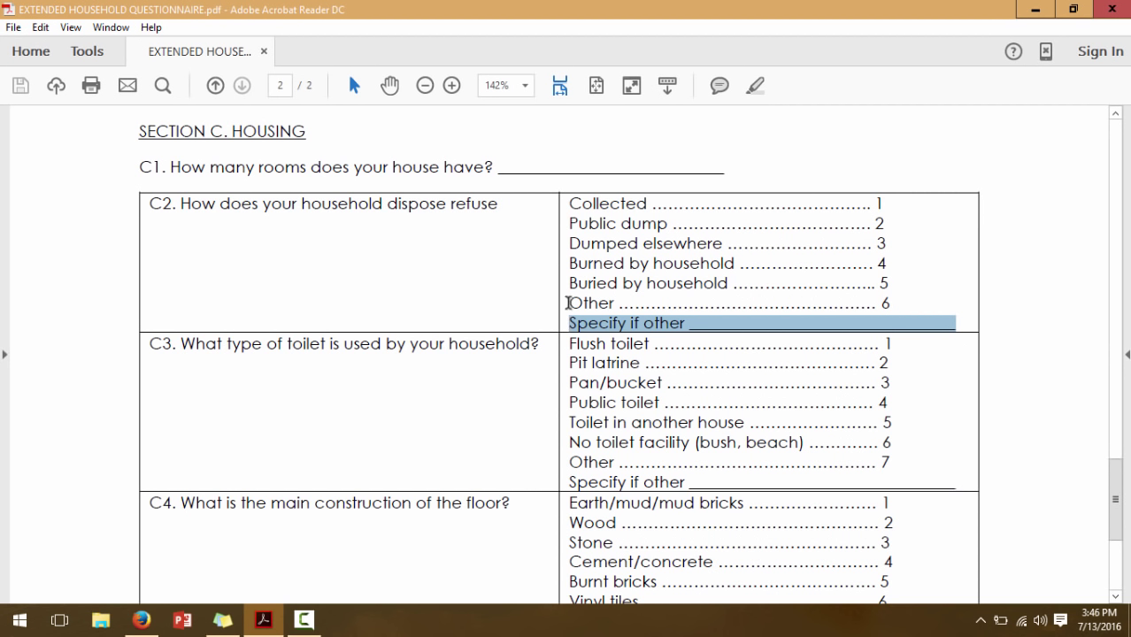
left_click(599, 303)
left_click_drag(598, 303, 901, 299)
left_click_drag(572, 325, 963, 326)
left_click_drag(891, 302, 921, 323)
left_click(919, 325)
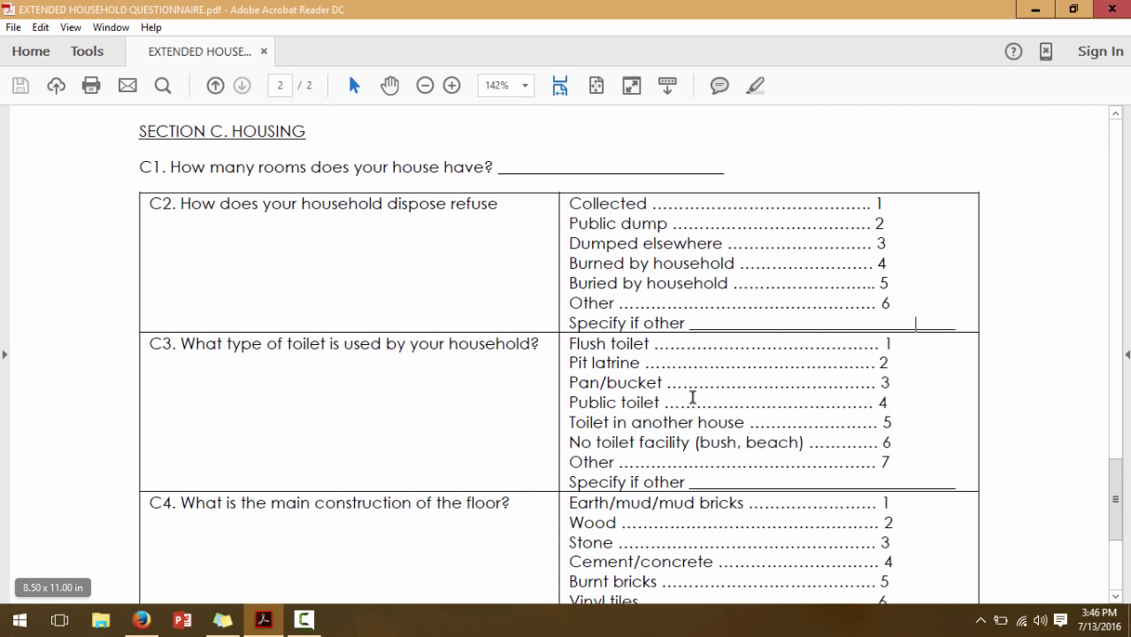
left_click_drag(892, 305, 580, 197)
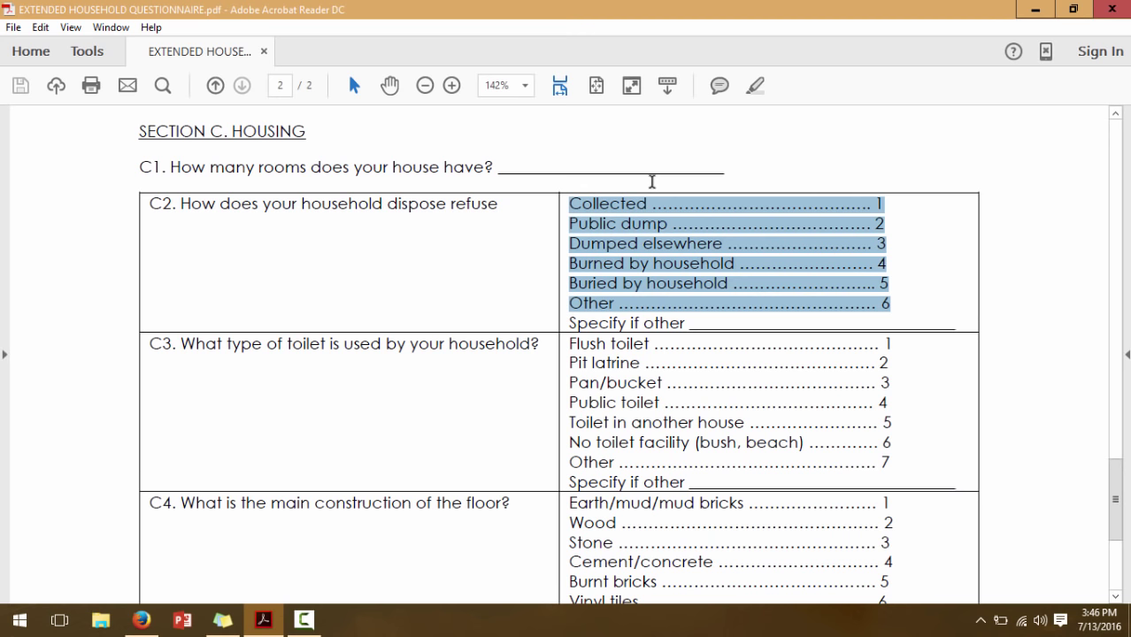
left_click(744, 244)
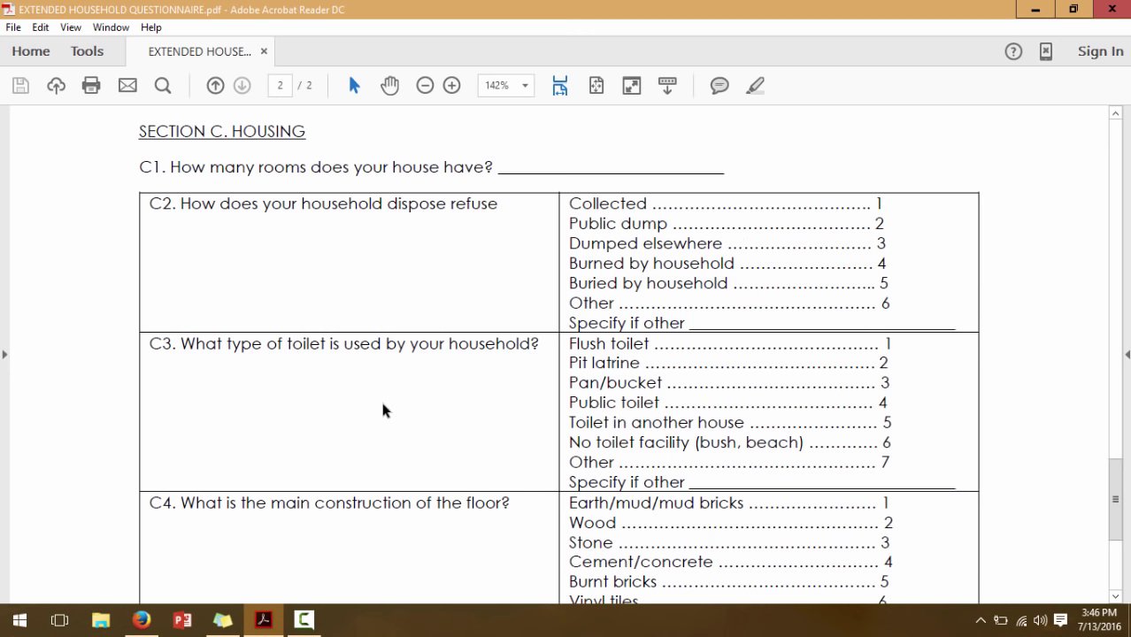
left_click(142, 620)
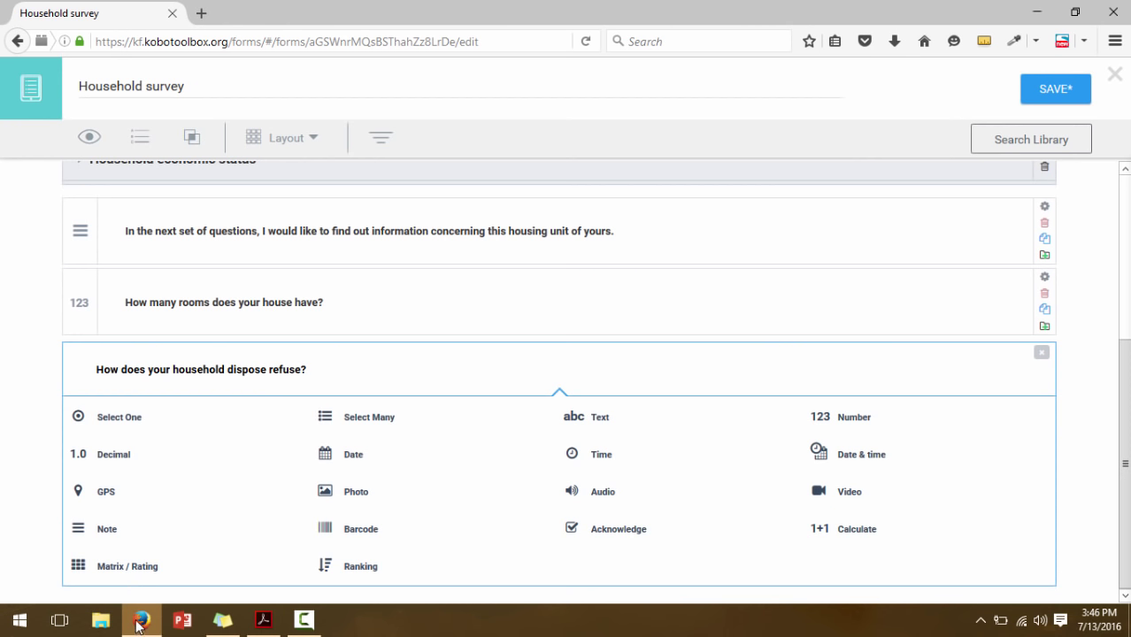
Make the refuse question Select One with first choices Collected and Public dump
left_click(104, 422)
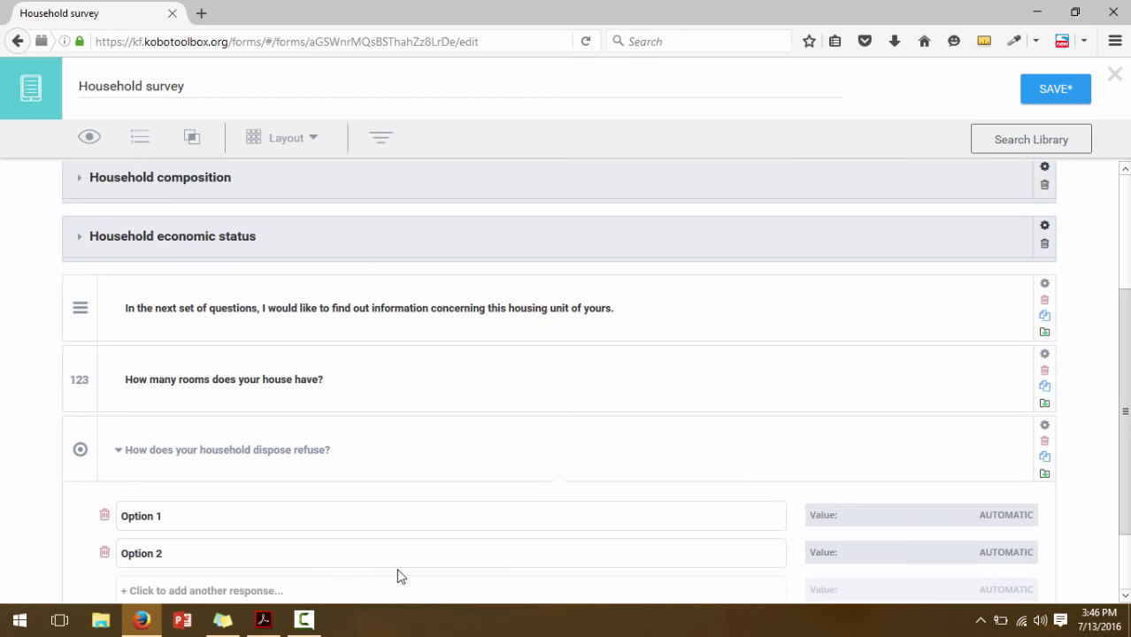
left_click(266, 622)
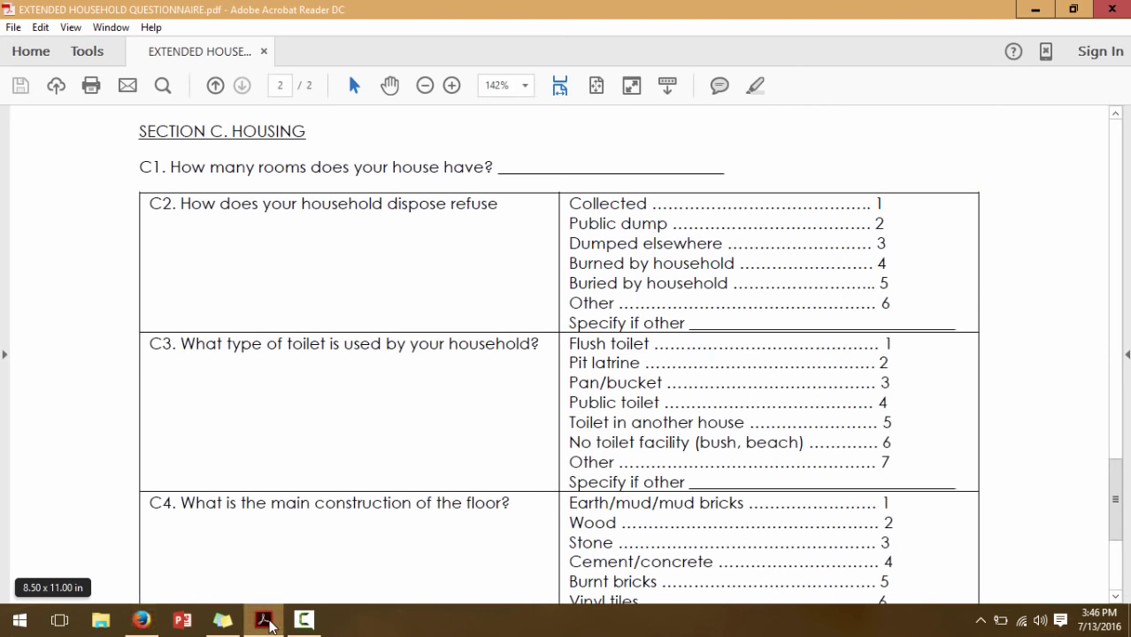
left_click(266, 621)
left_click(138, 516)
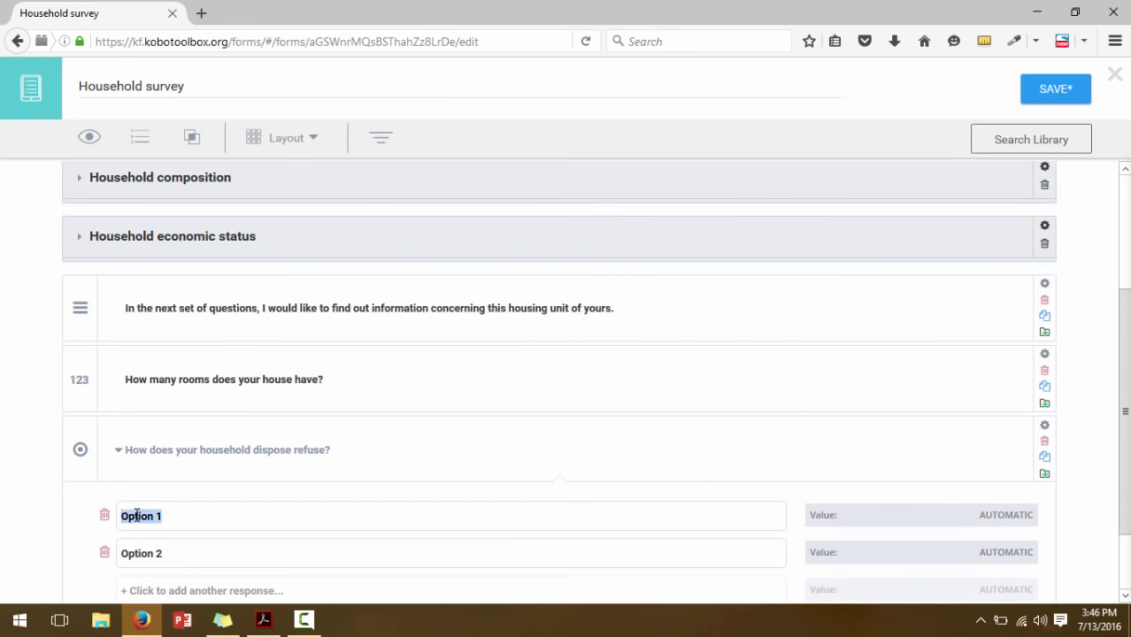
type("Col")
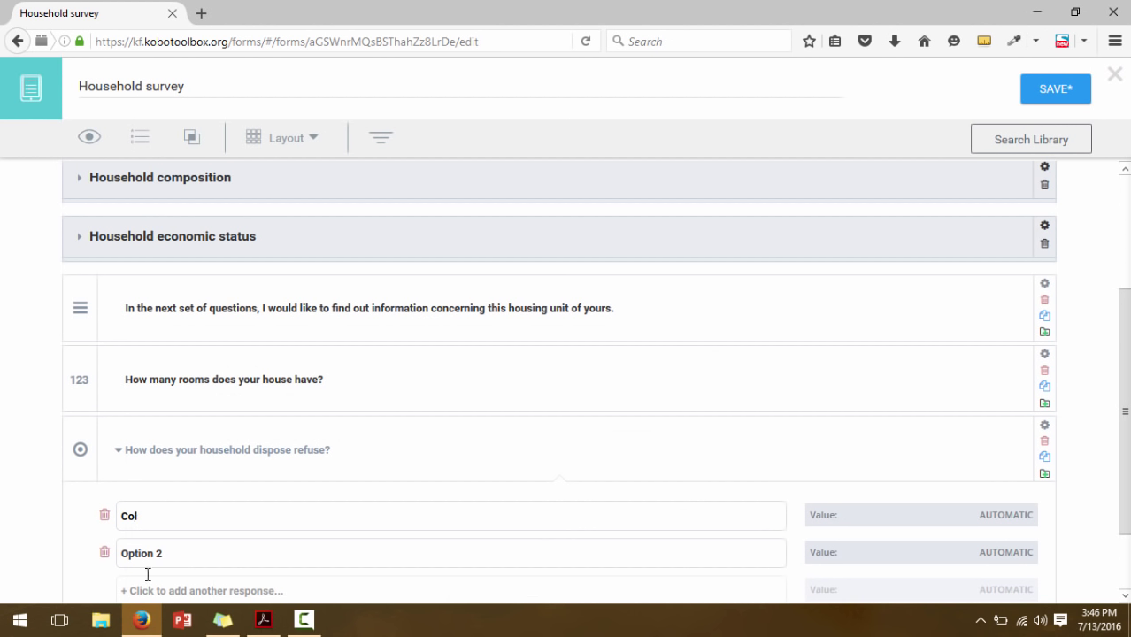
type("lected")
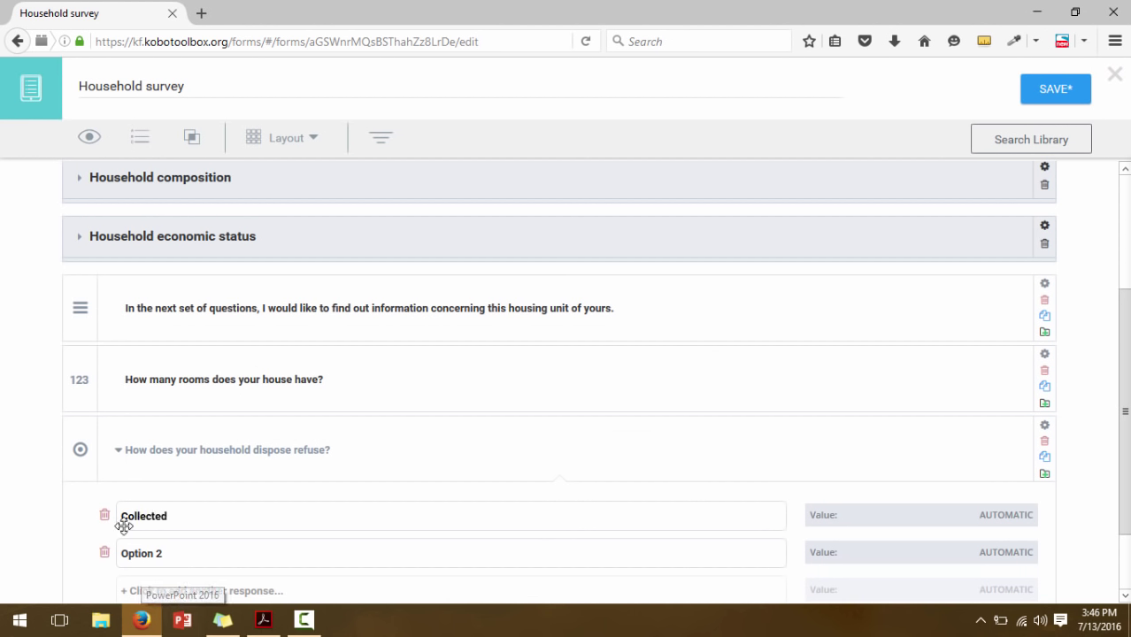
left_click(138, 554)
type("Pu")
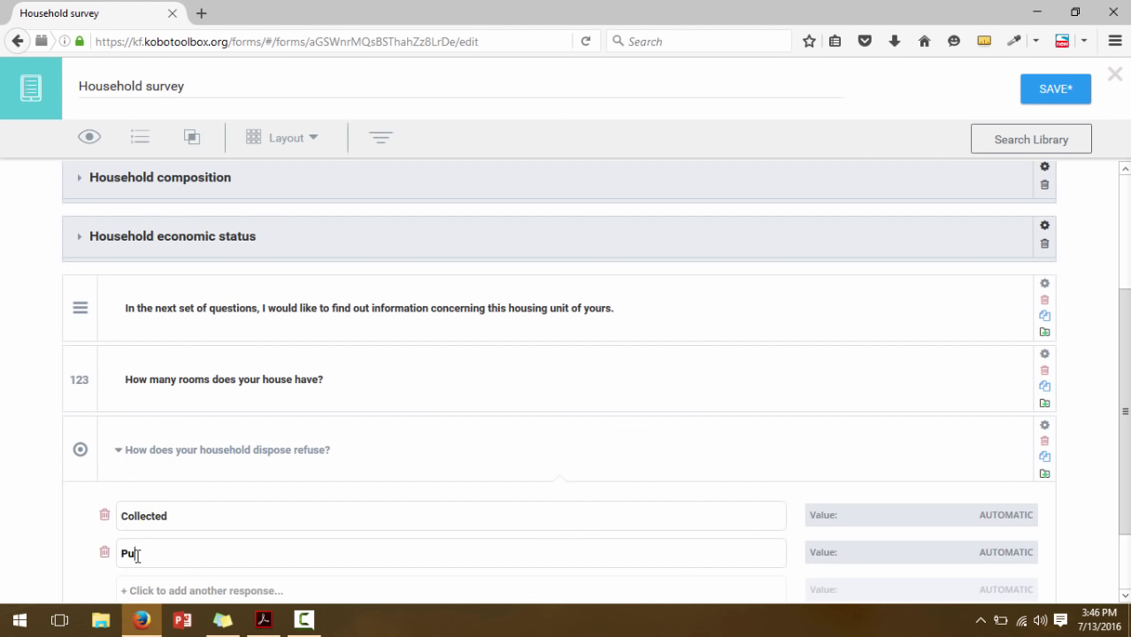
type("blic dump")
Add the third and fourth choices, Dumped elsewhere and Burned by household
scroll(662, 382, "down", 2)
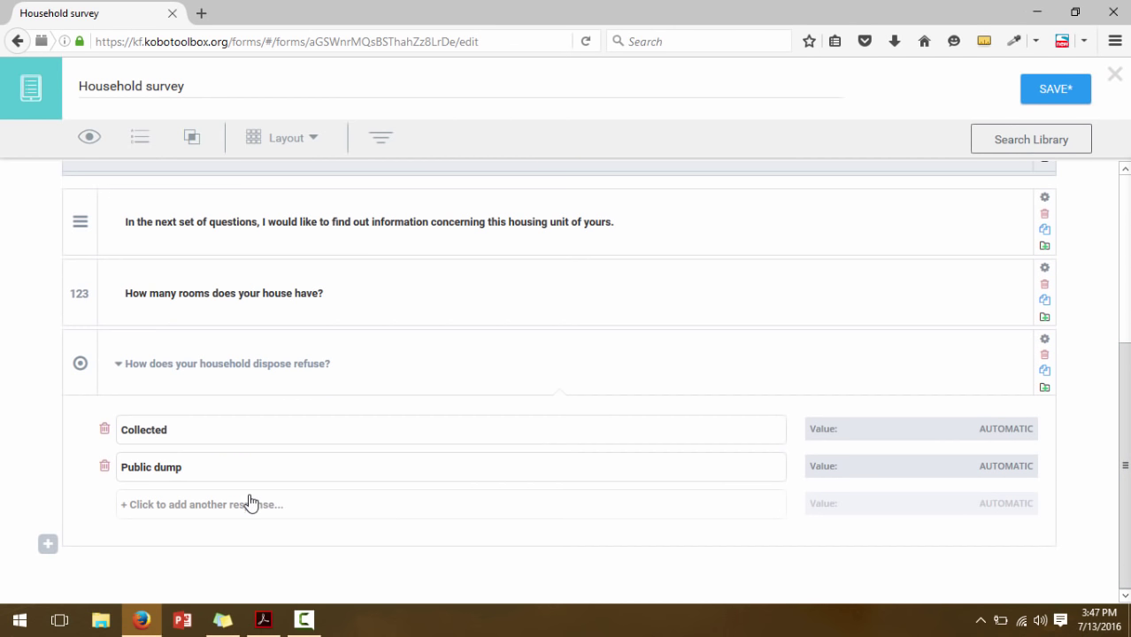
left_click(250, 502)
left_click(263, 621)
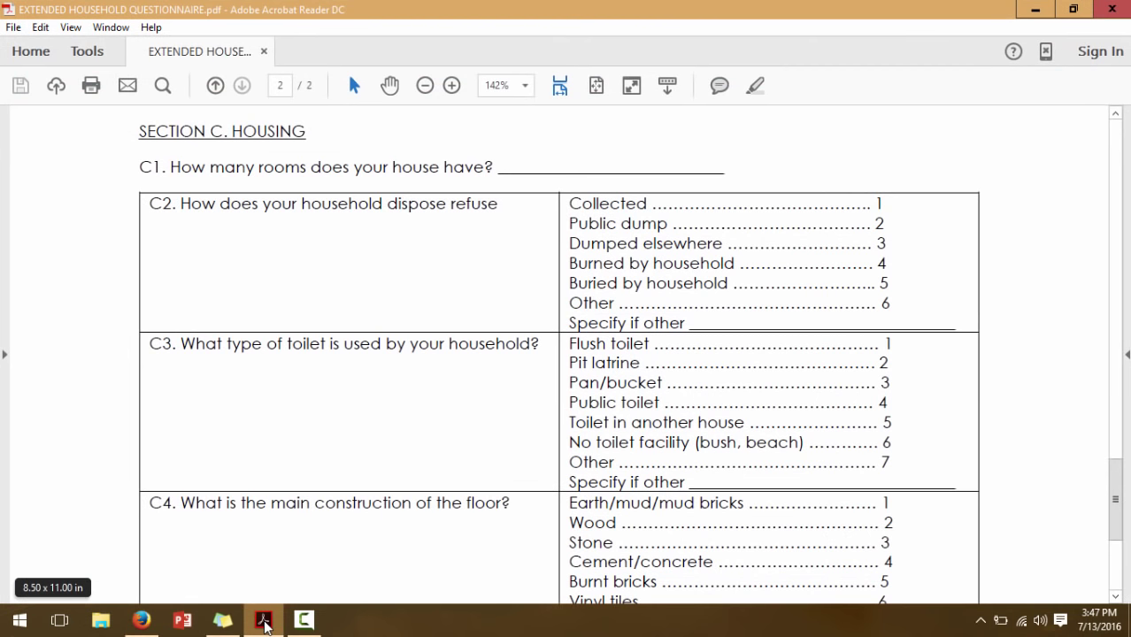
left_click(264, 621)
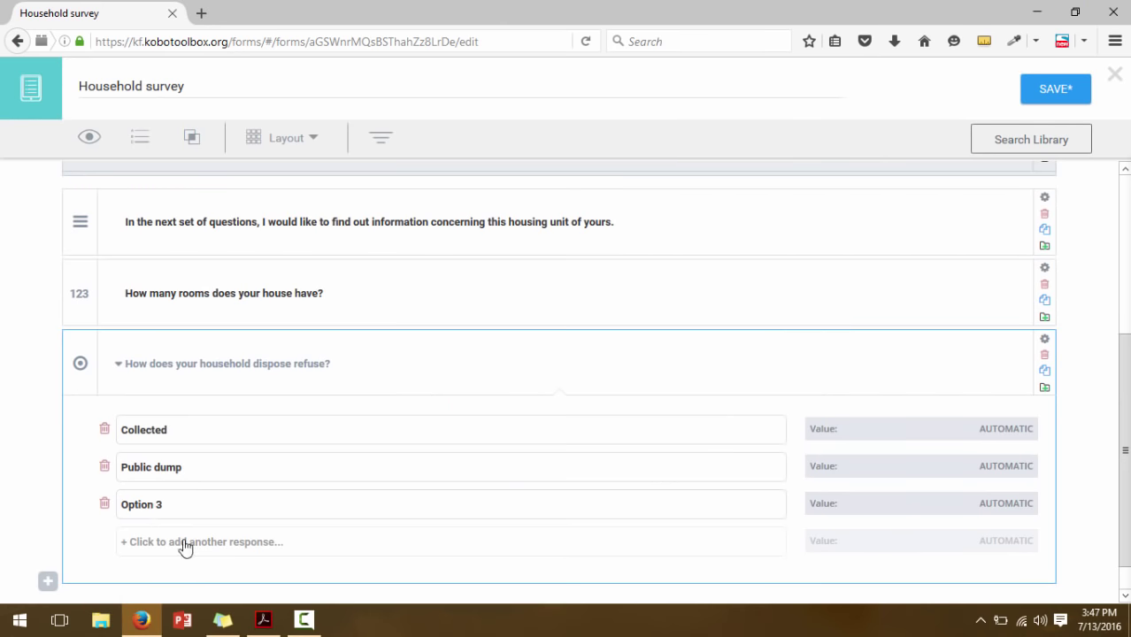
left_click(146, 508)
type("Dumped else")
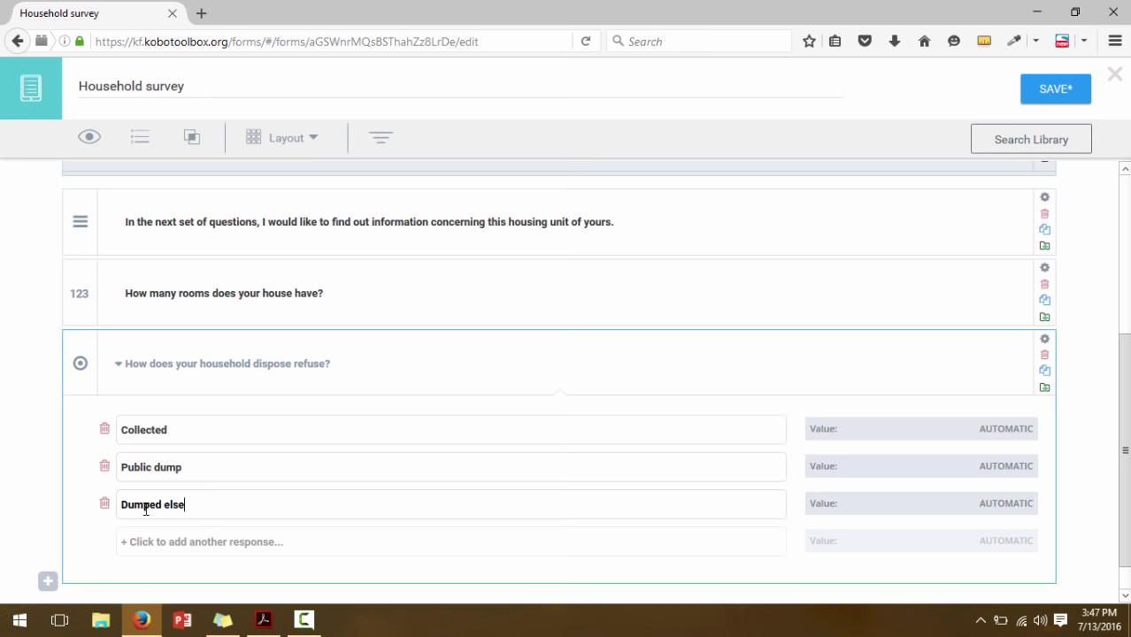
type("where")
left_click(167, 537)
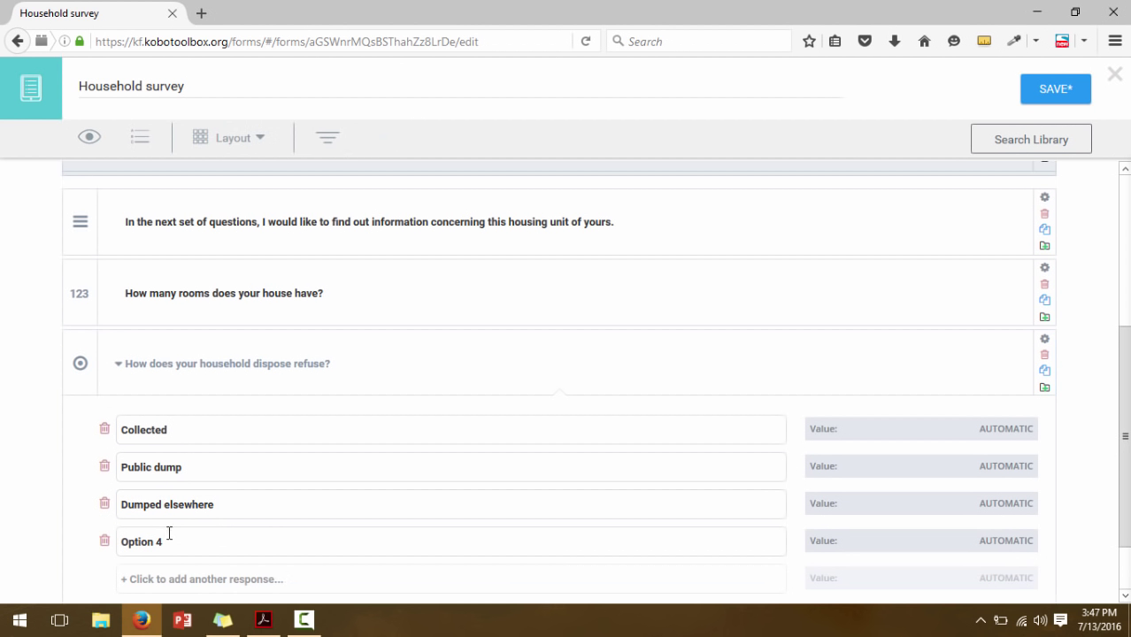
scroll(1069, 413, "down", 2)
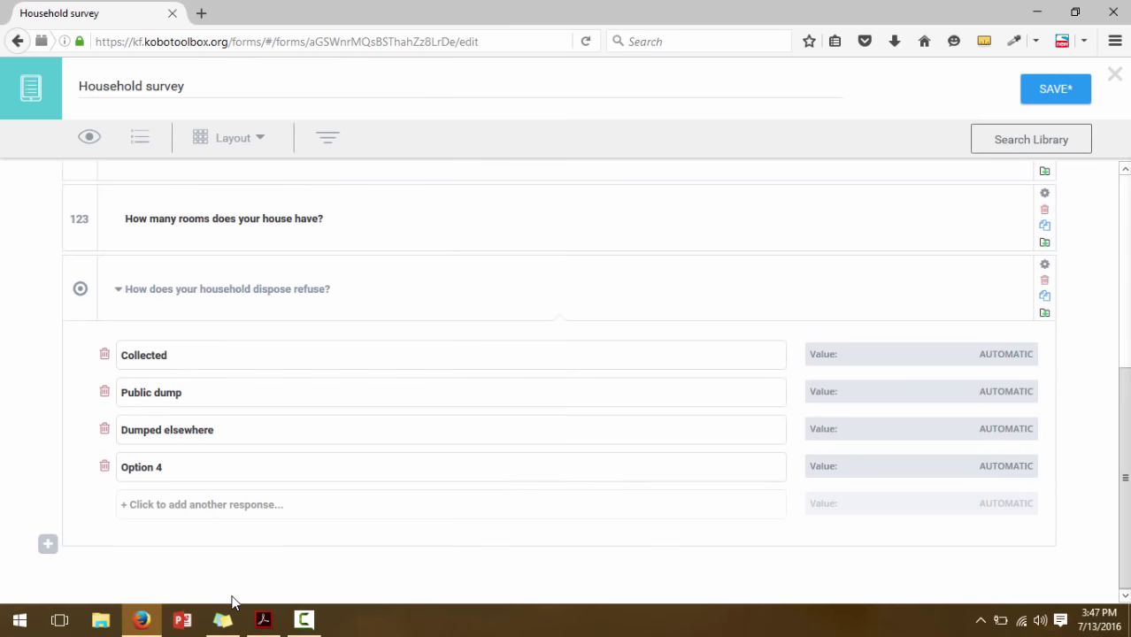
left_click(262, 620)
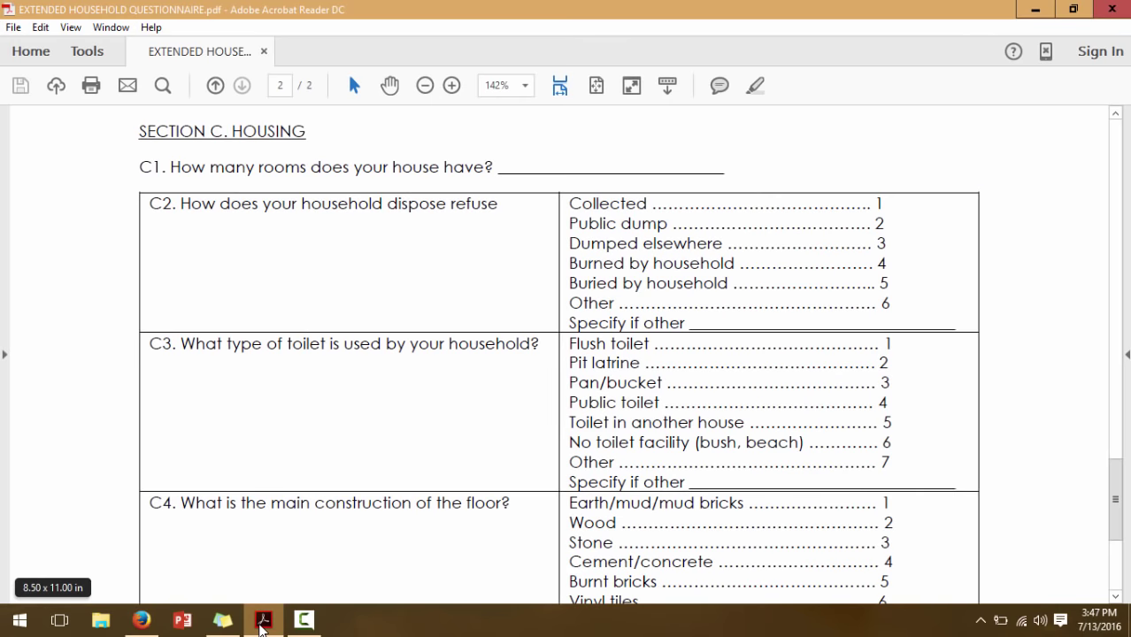
left_click(262, 622)
triple_click(144, 471)
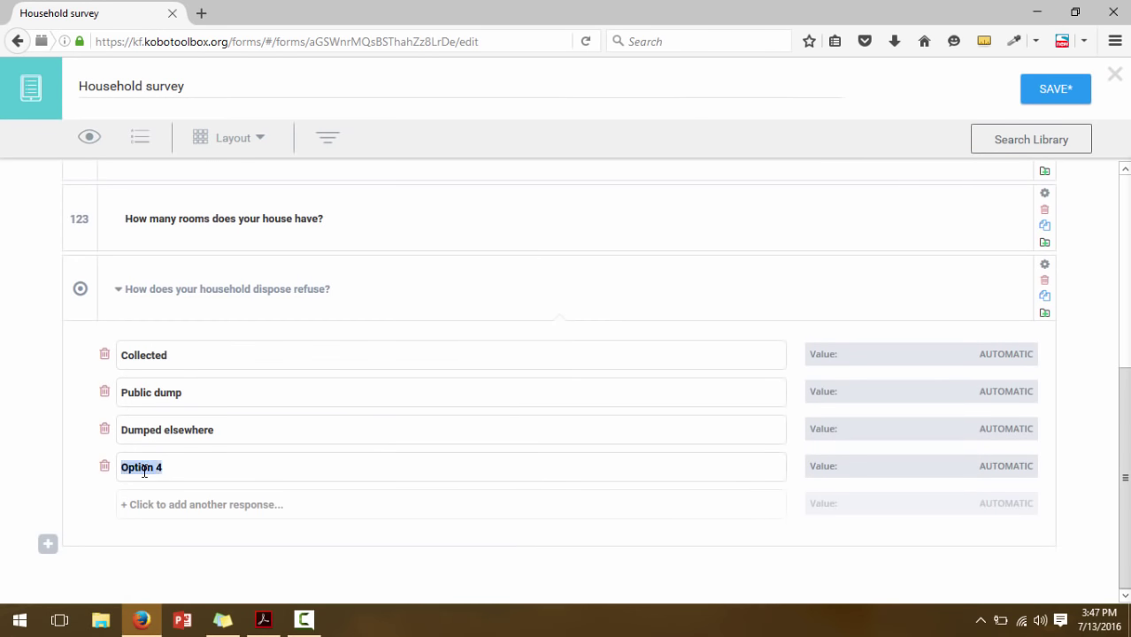
type("Burned by househ")
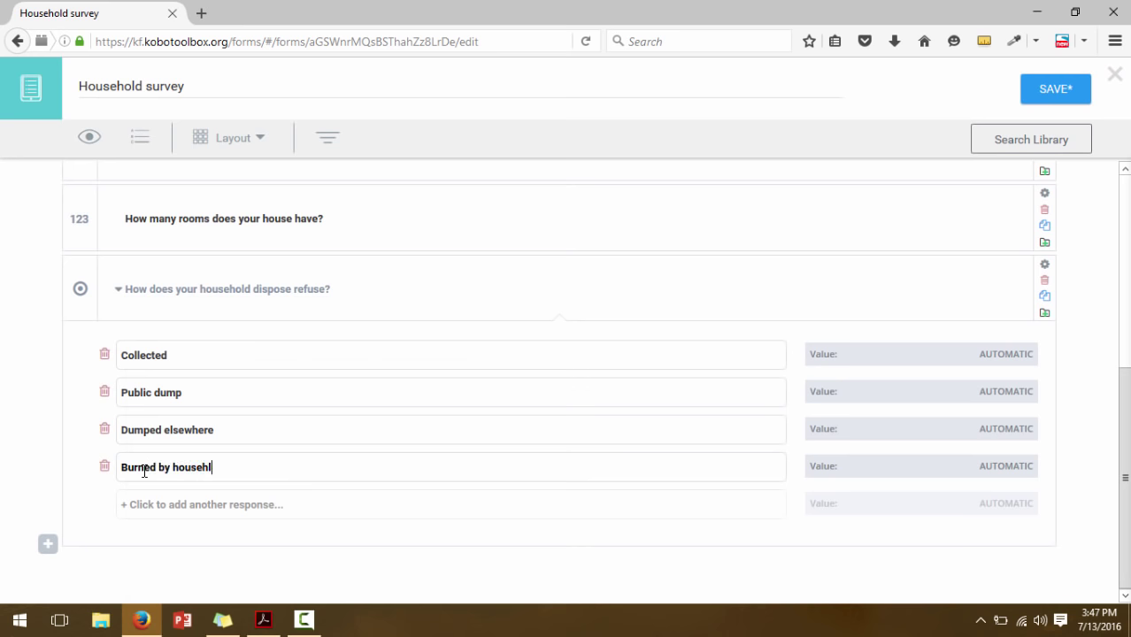
type("old")
Add the last two choices, Buried by household (copied from the PDF) and Other
left_click(188, 506)
left_click(262, 620)
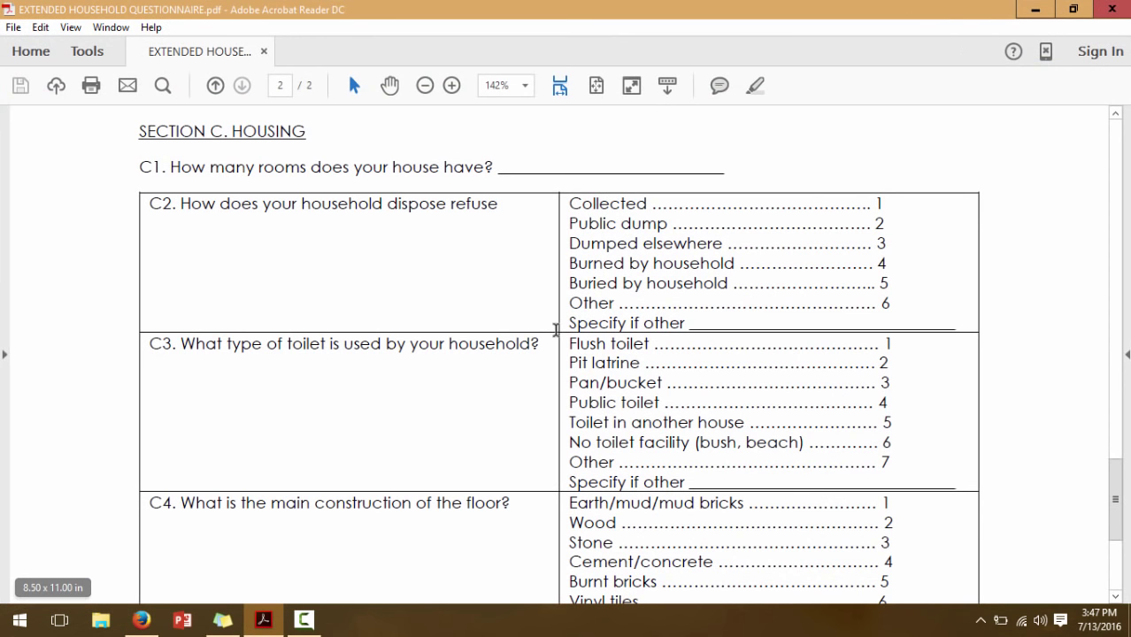
mouse_move(573, 282)
left_mouse_down()
mouse_move(768, 265)
mouse_move(714, 283)
mouse_move(732, 283)
mouse_move(569, 283)
left_mouse_up()
key("ctrl+c")
left_click(730, 284)
left_click(142, 620)
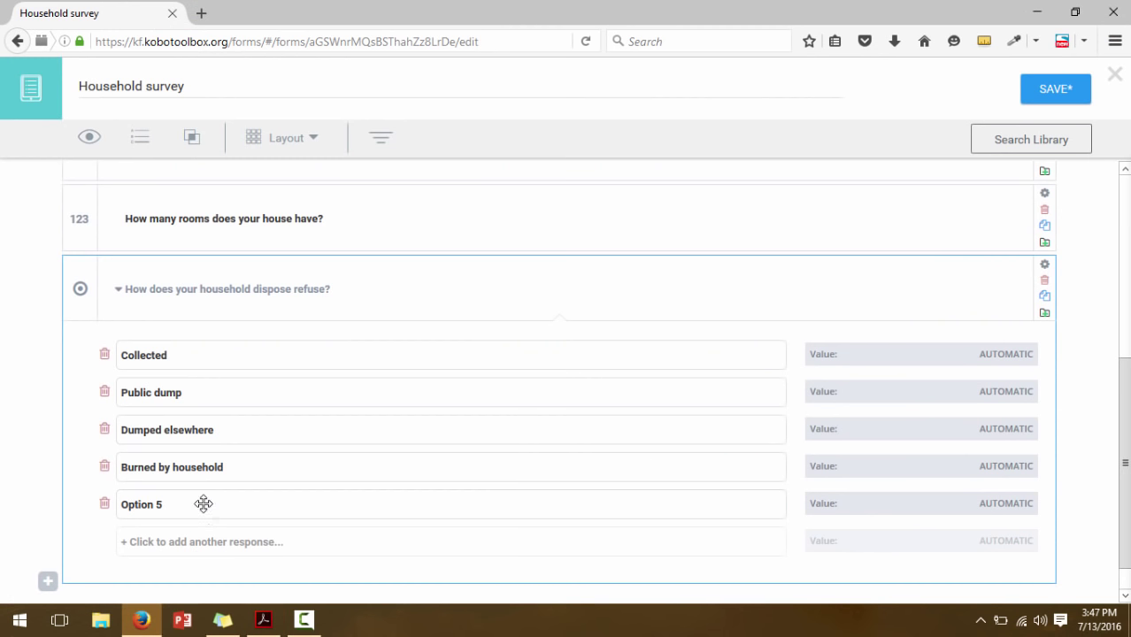
double_click(156, 504)
key("ctrl+v")
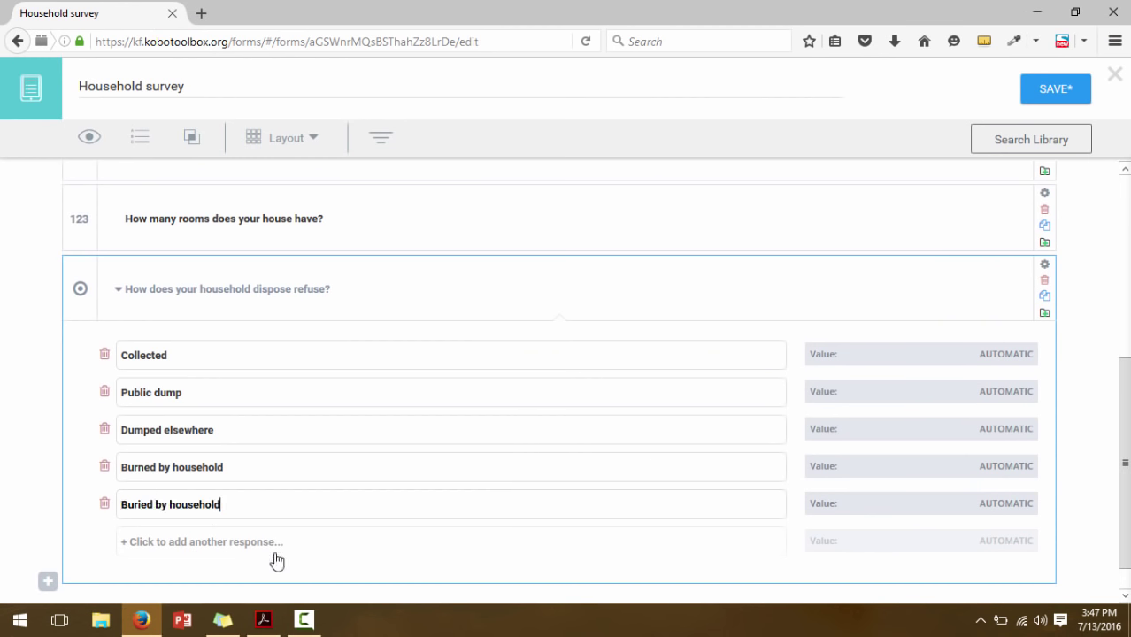
left_click(263, 619)
left_click(263, 632)
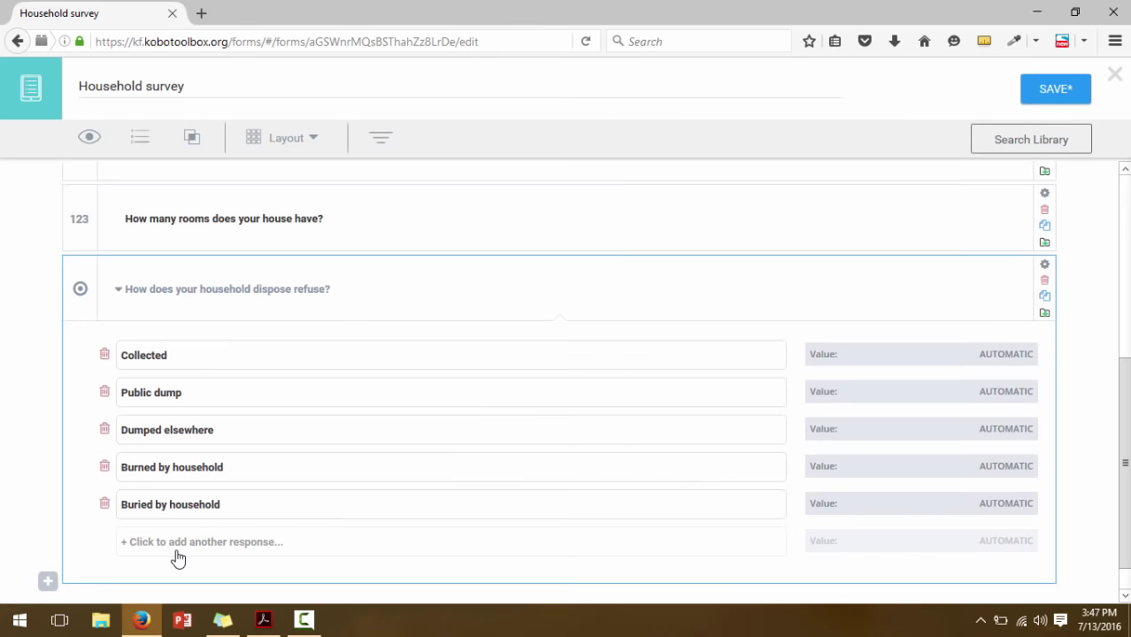
left_click(178, 555)
double_click(155, 542)
type("Ot")
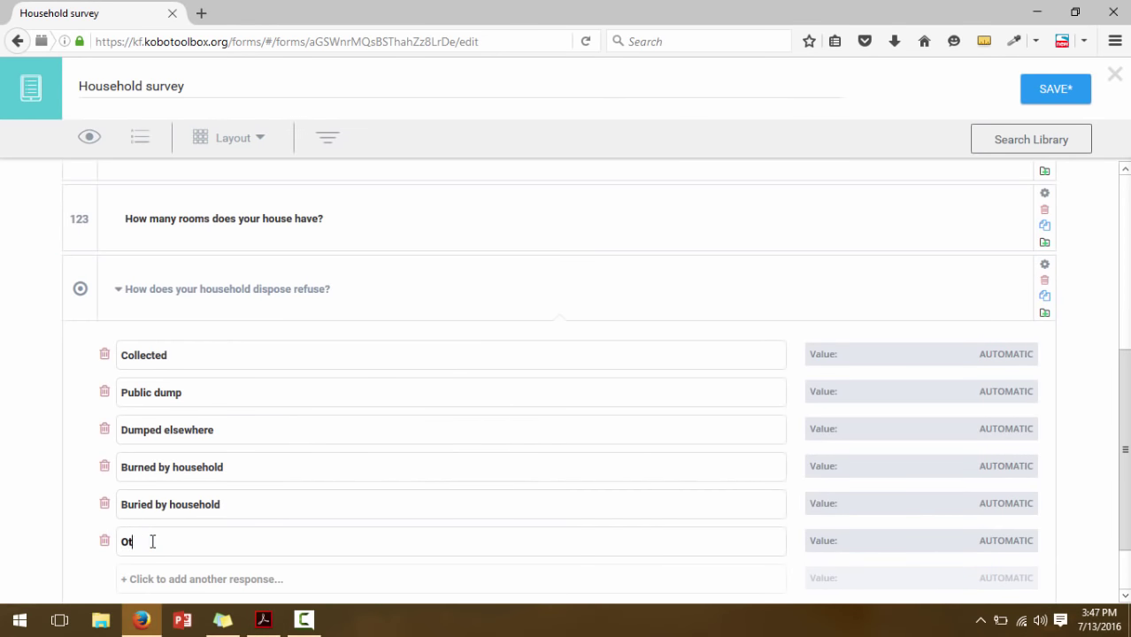
type("her")
scroll(1128, 468, "down", 2)
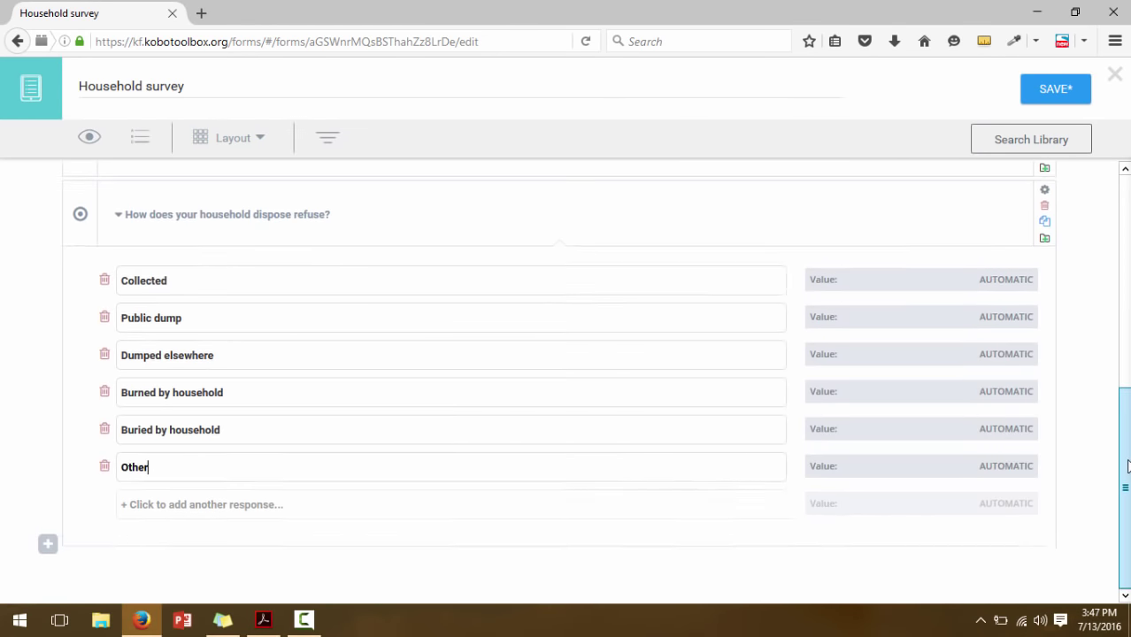
Code the six refuse responses 1 to 6, from Collected = 1 through Other = 6
left_click(1005, 282)
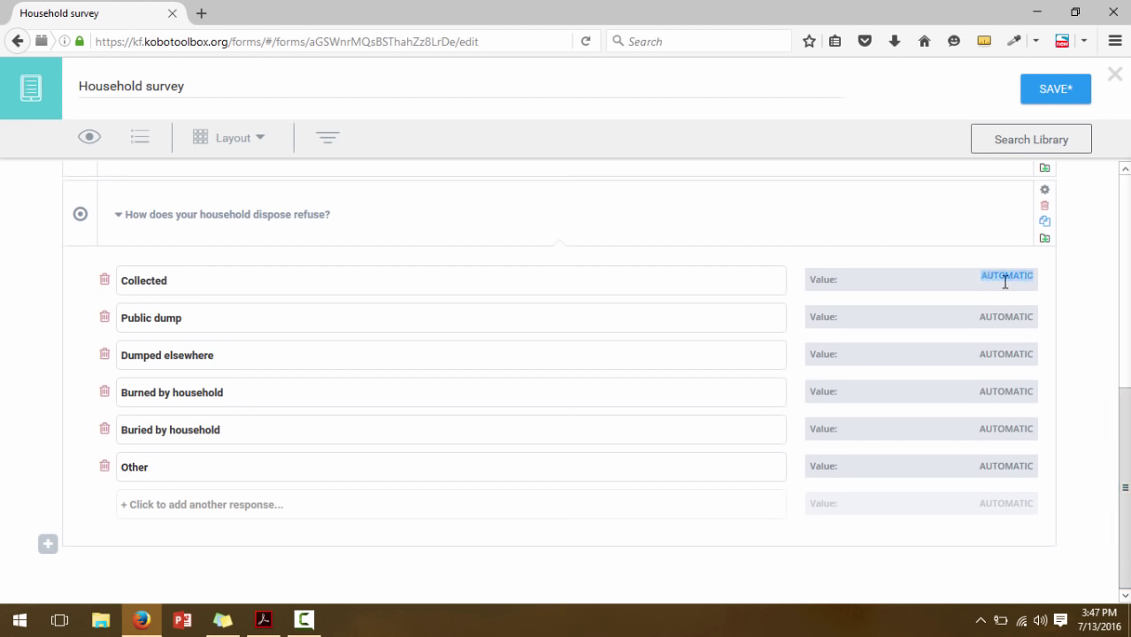
left_click(1015, 316)
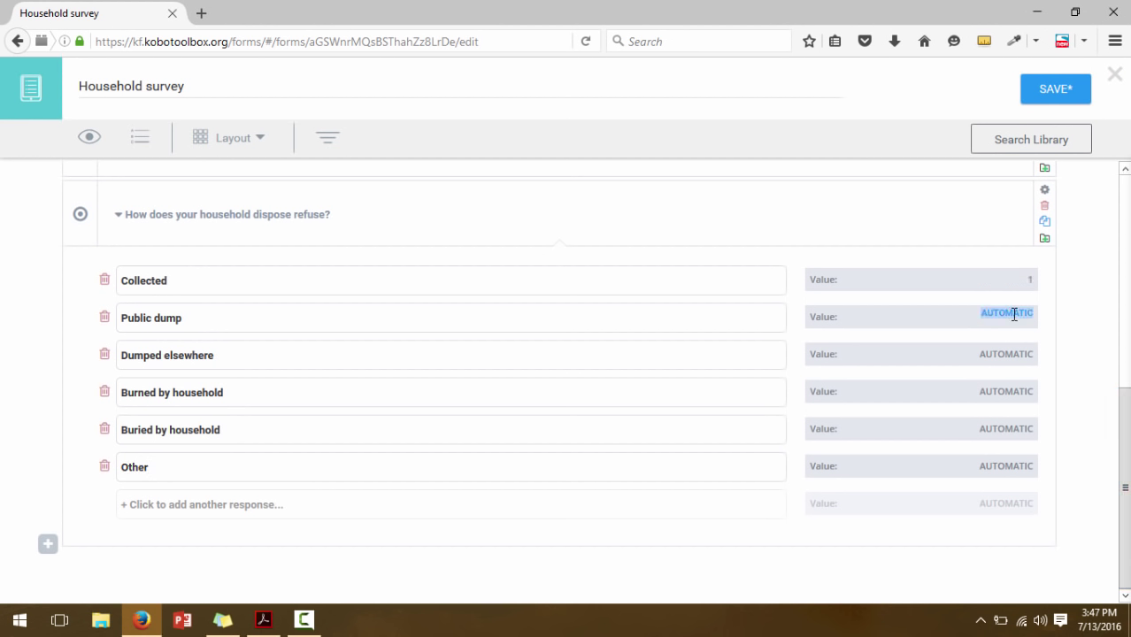
type("2")
left_click(1016, 353)
type("3")
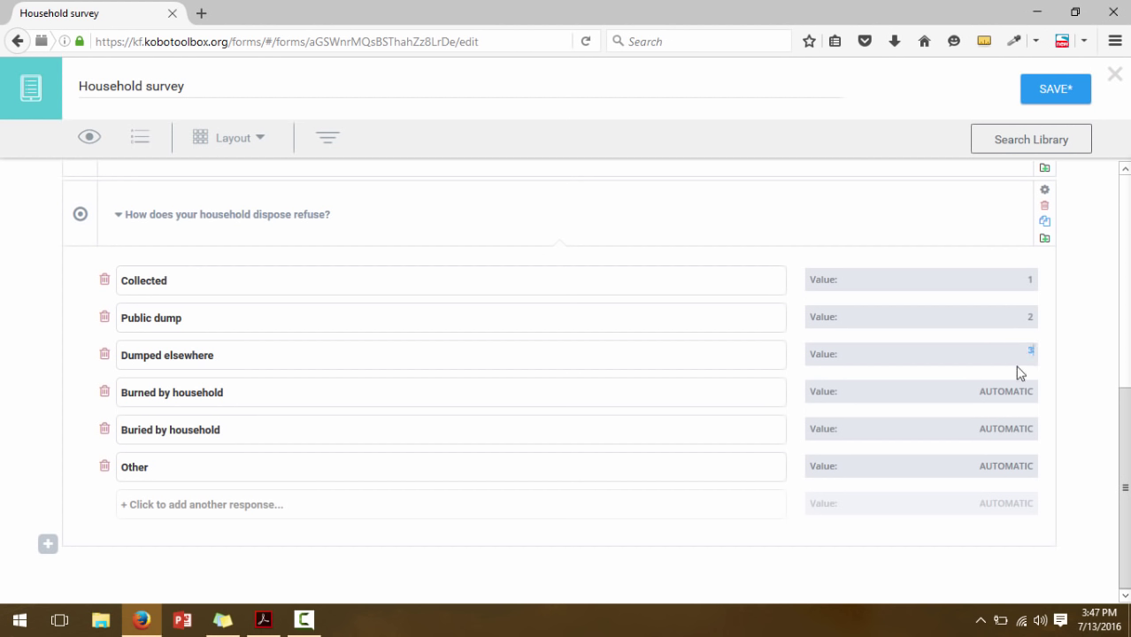
left_click(1018, 391)
type("4")
left_click(1019, 423)
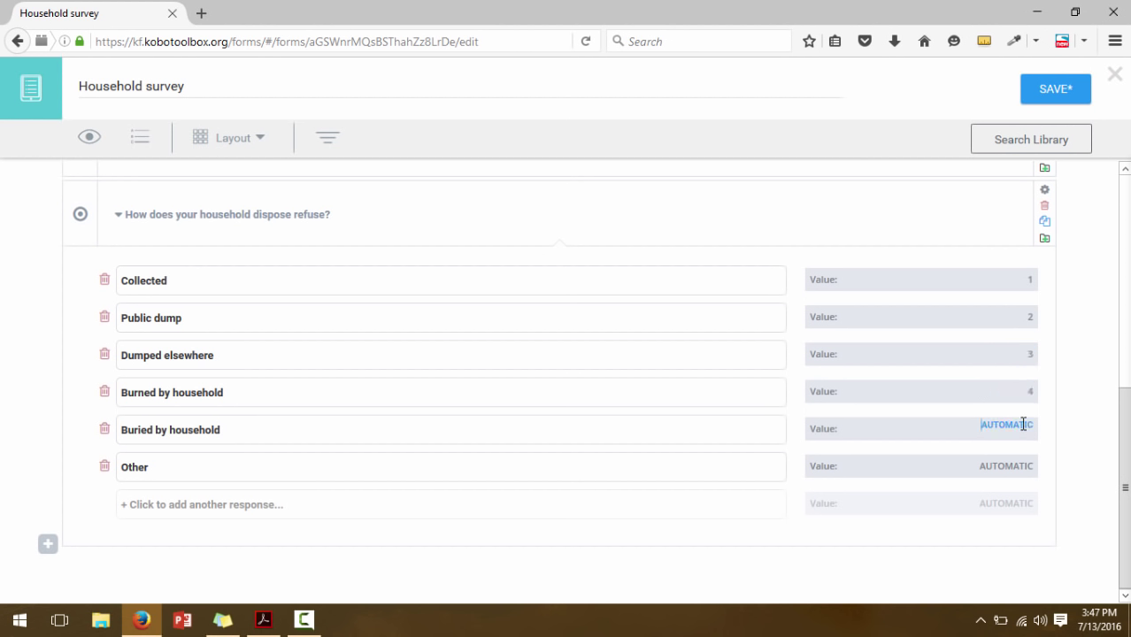
type("5")
left_click(1023, 461)
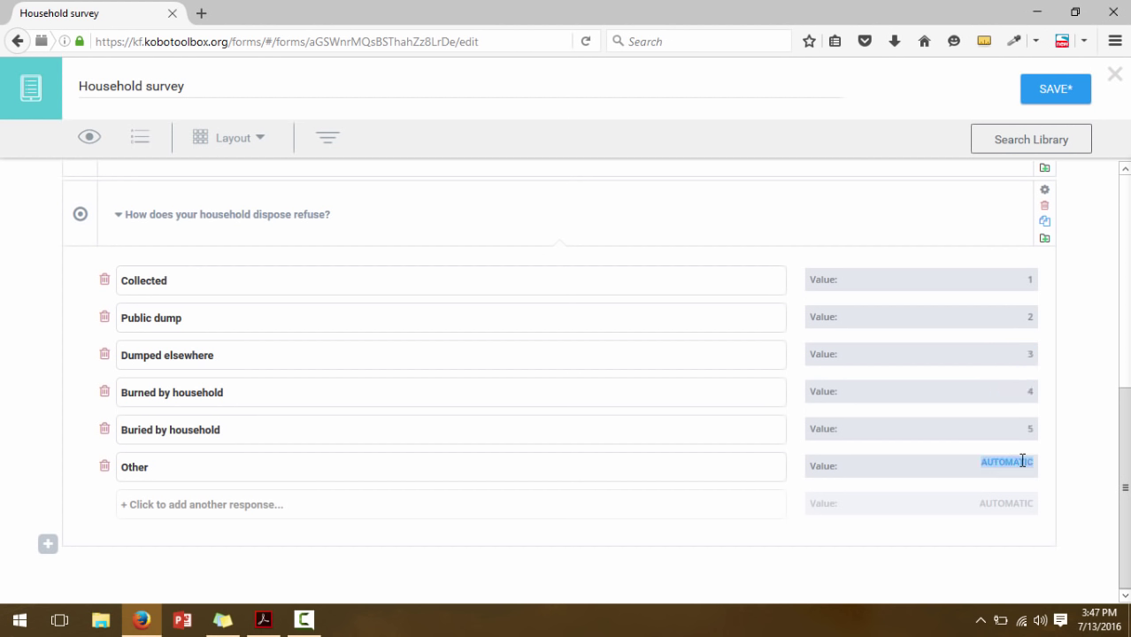
type("6")
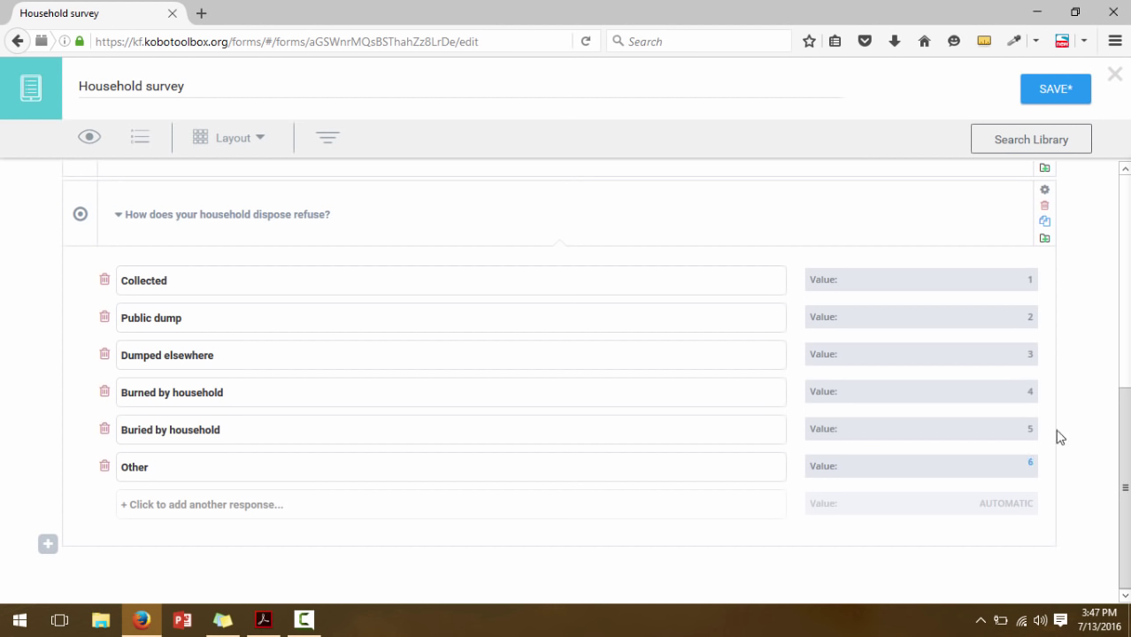
Collapse the refuse question's response list
left_click(49, 545)
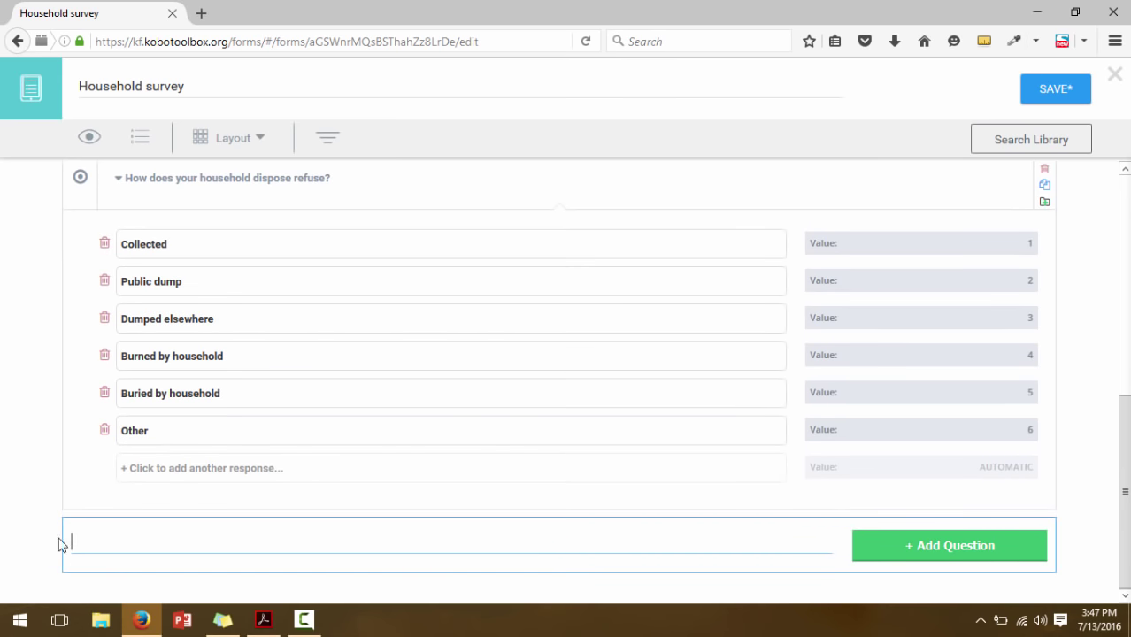
left_click(118, 185)
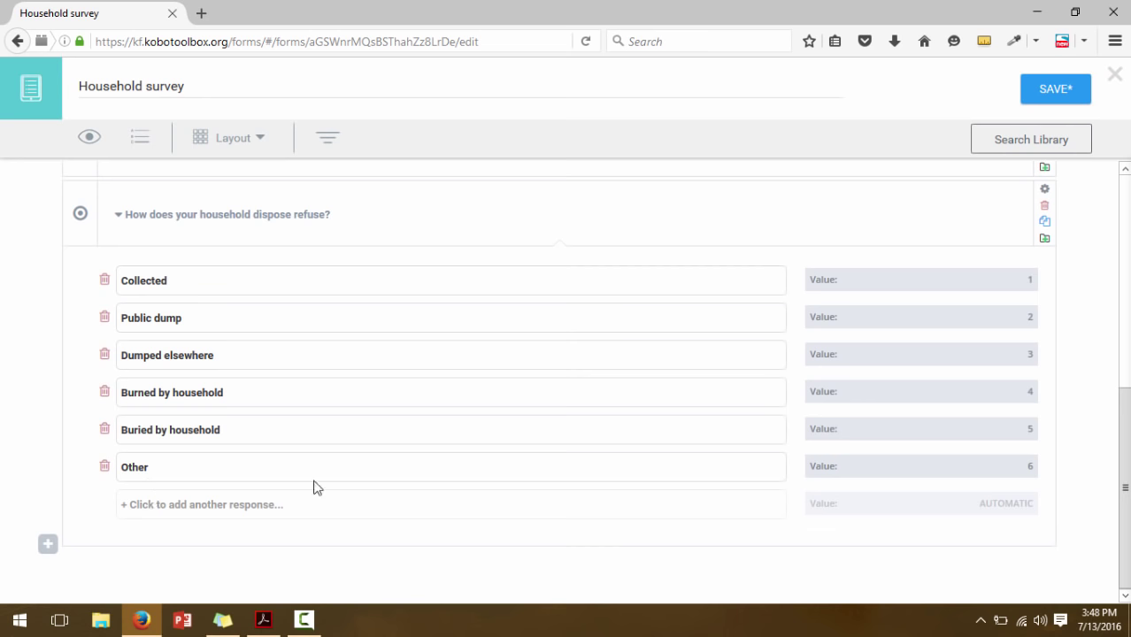
left_click(119, 216)
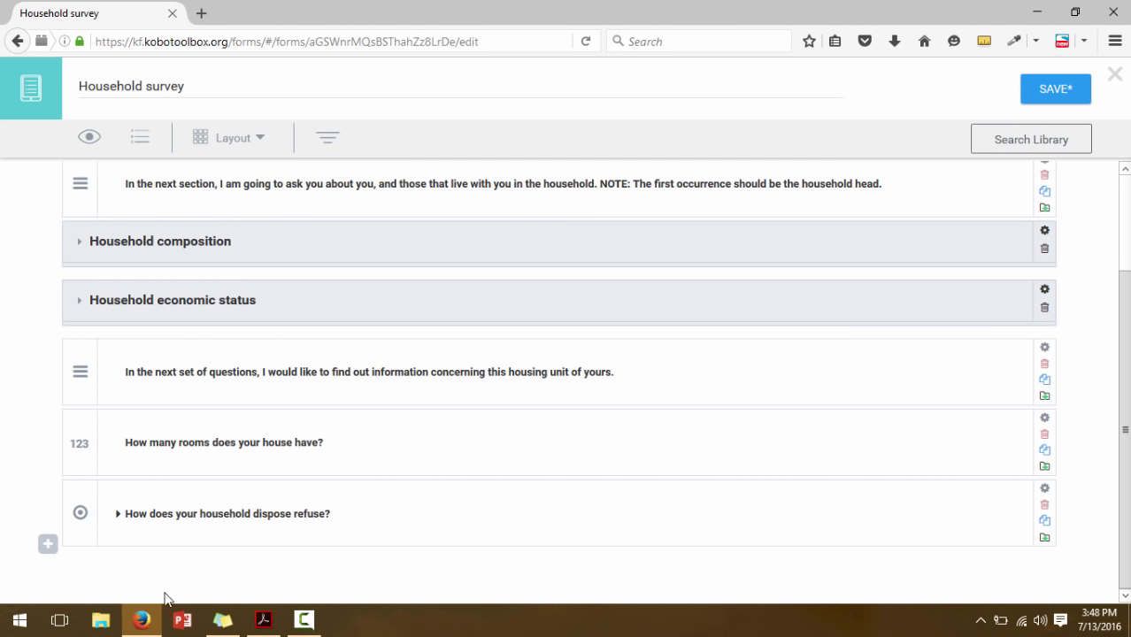
Add a Text question '(Specify Other) refuse disposal' below the refuse question
left_click(48, 547)
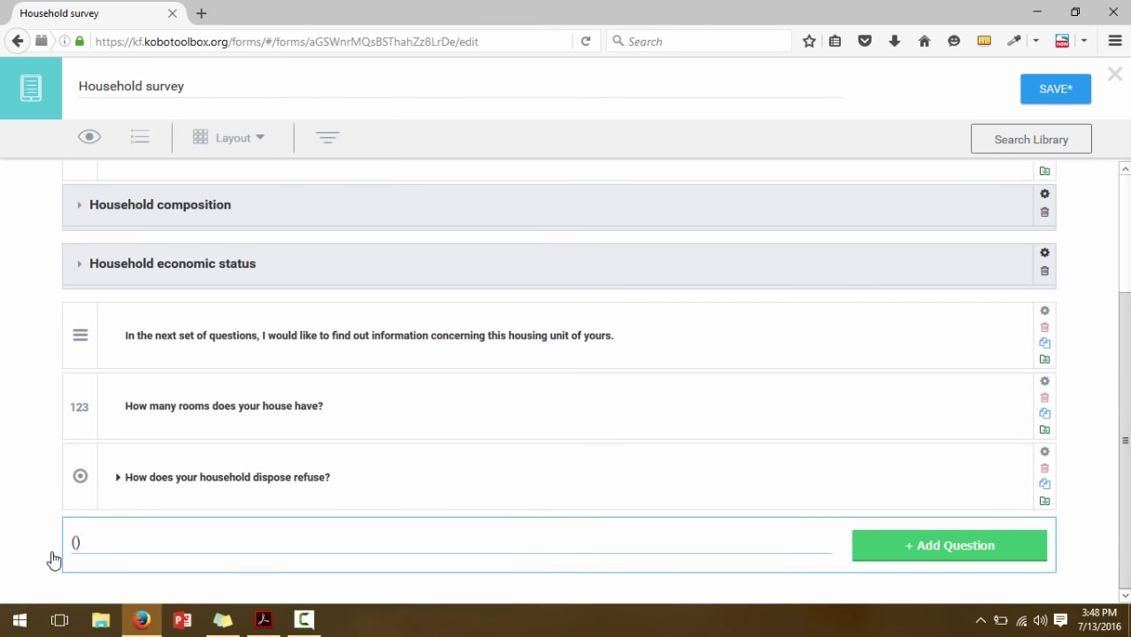
type("(Othe")
type("r) refue")
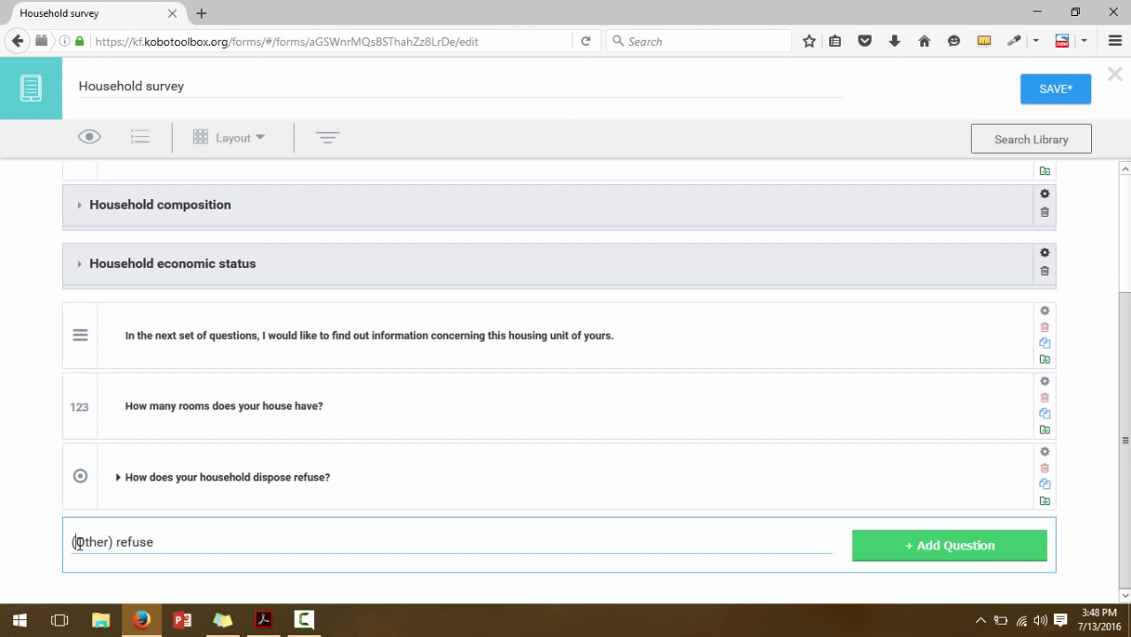
left_click(76, 541)
type("Specify ")
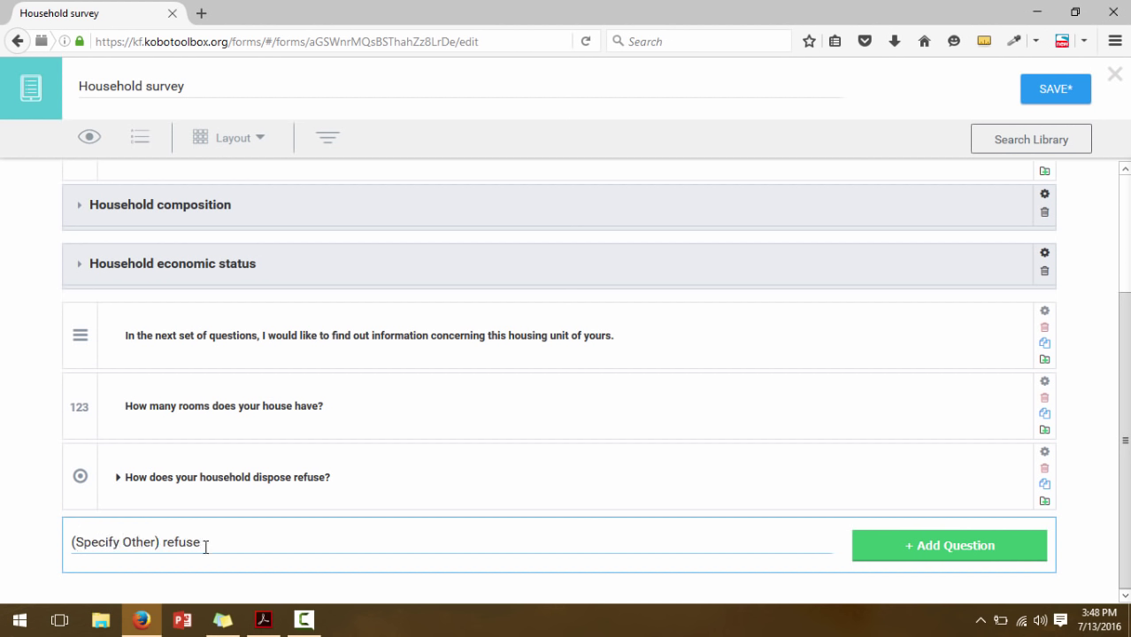
type(" disposal")
left_click(951, 546)
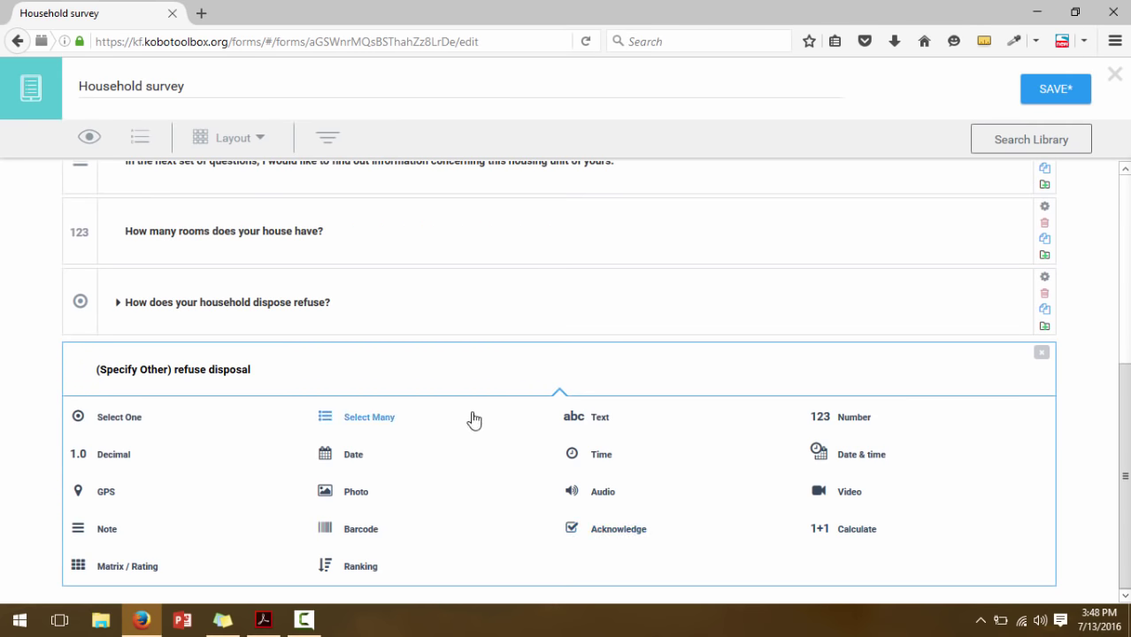
left_click(589, 426)
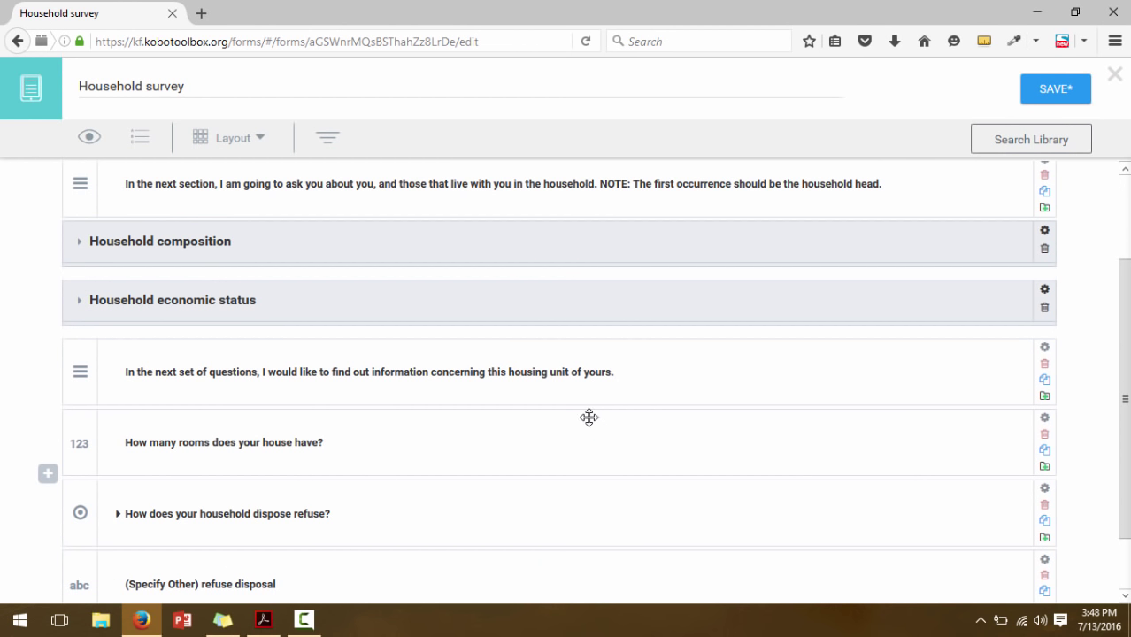
scroll(504, 552, "down", 1)
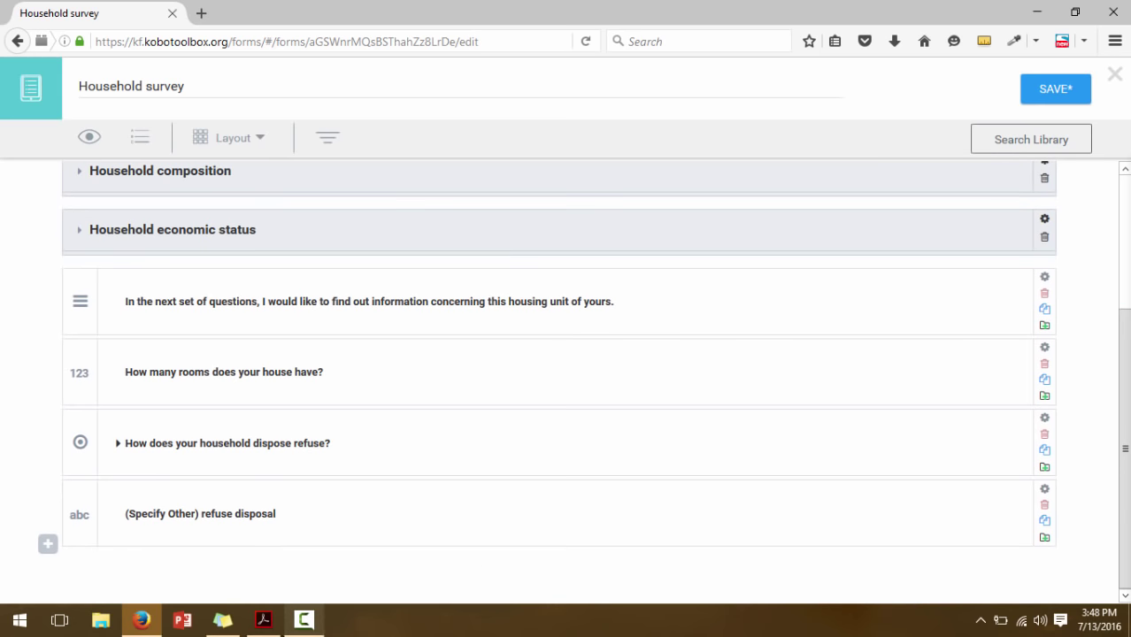
left_click(266, 632)
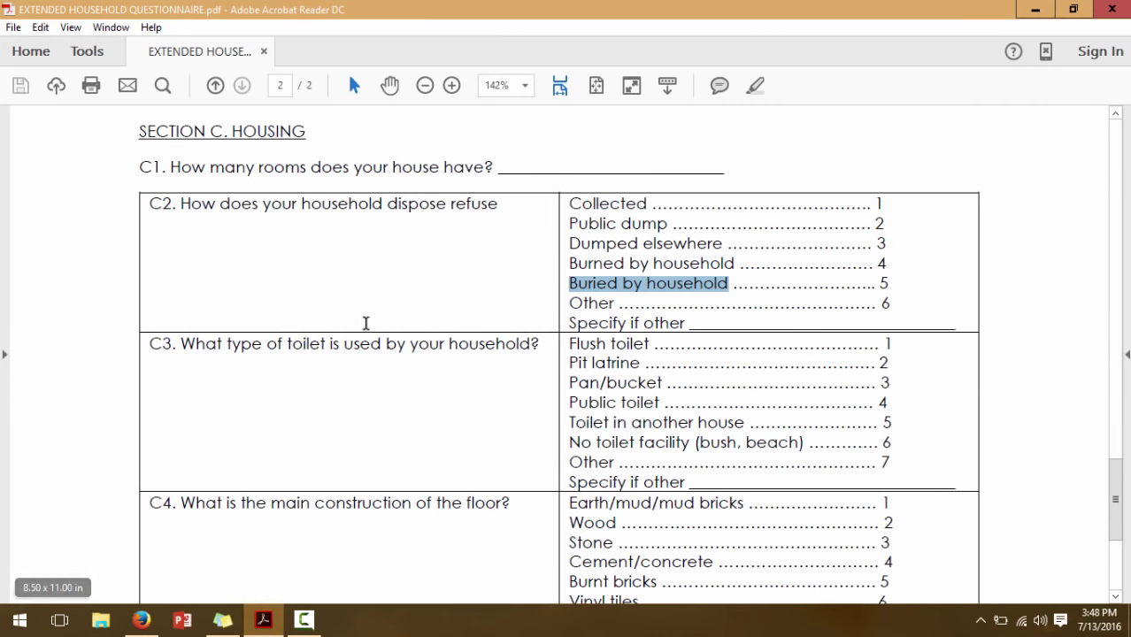
Copy C3 from the PDF and add it as Select One question 'What type of toilet is used by your household?'
left_click_drag(534, 344, 194, 340)
key("ctrl+c")
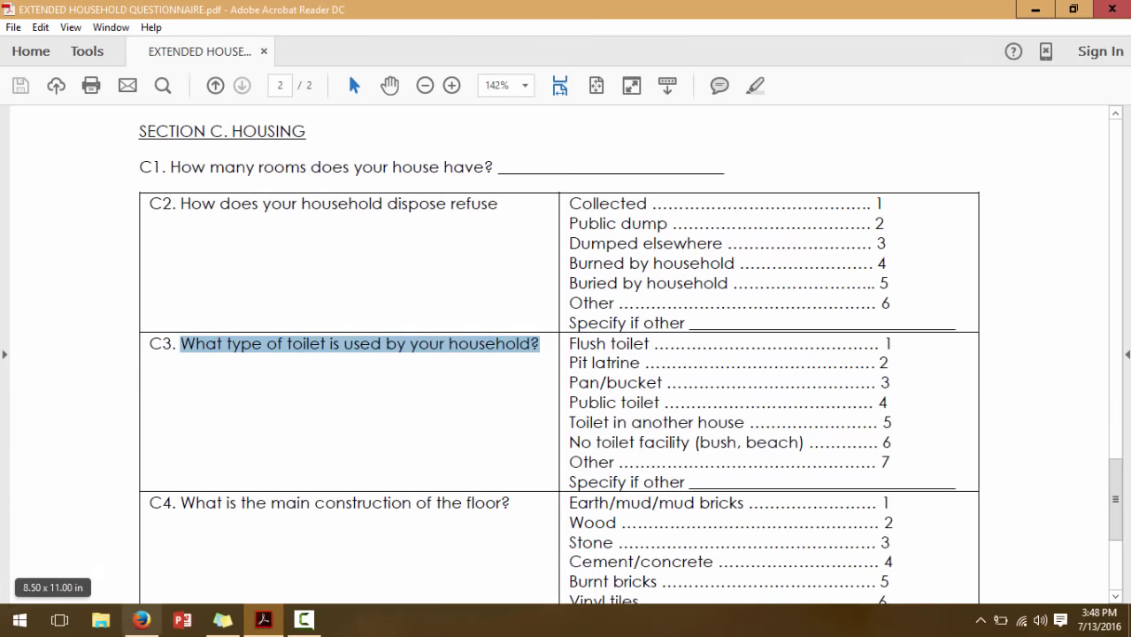
left_click(142, 619)
left_click(53, 545)
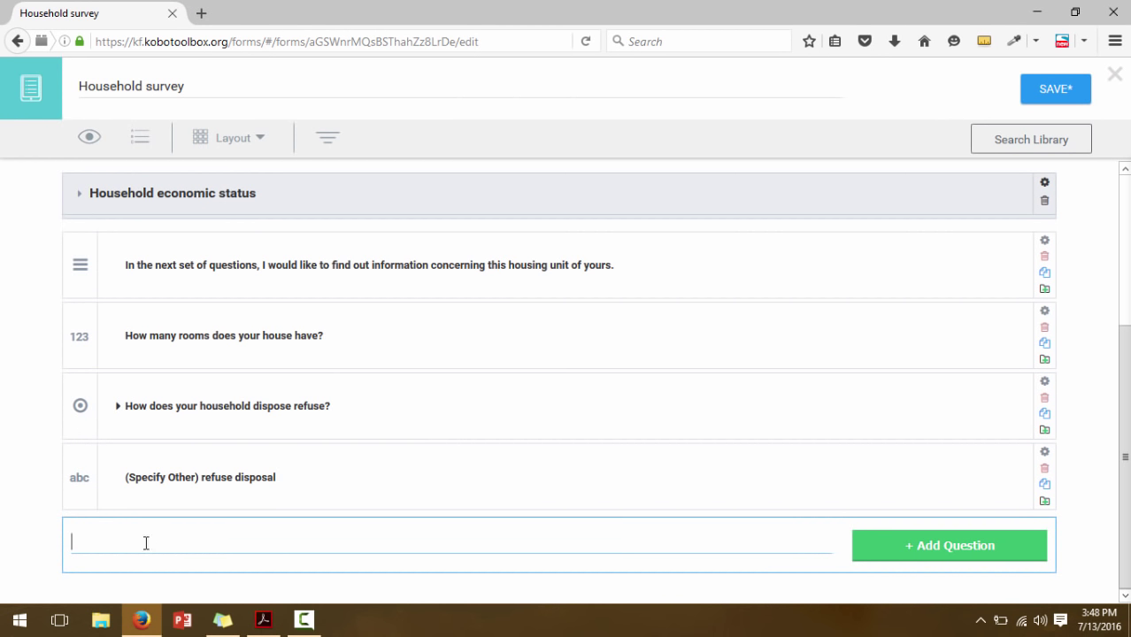
key("ctrl+v")
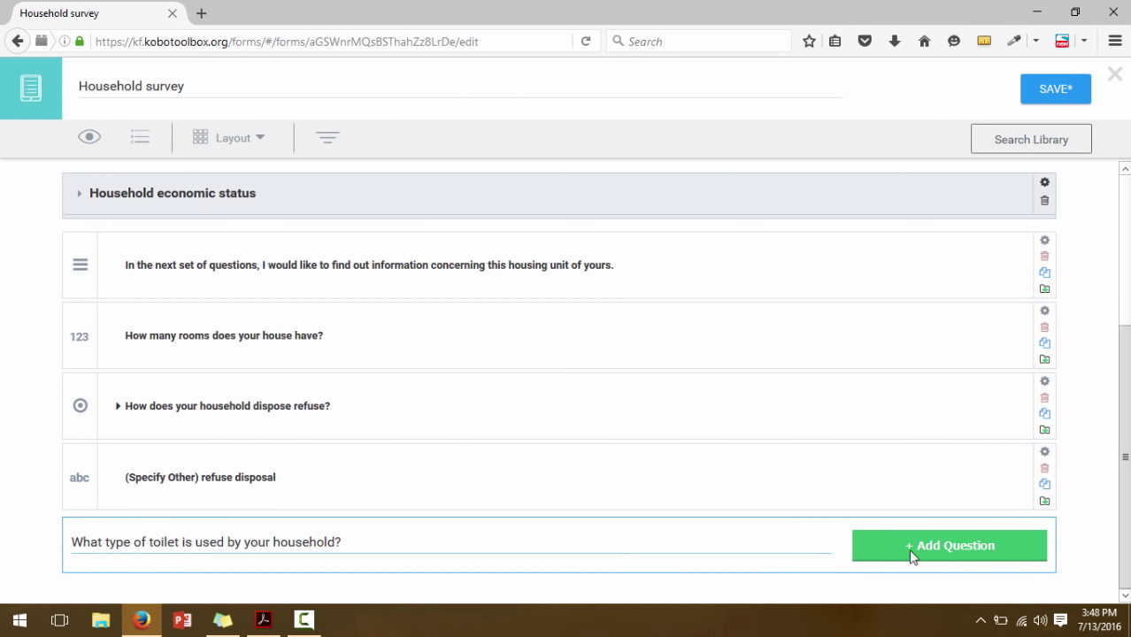
left_click(912, 548)
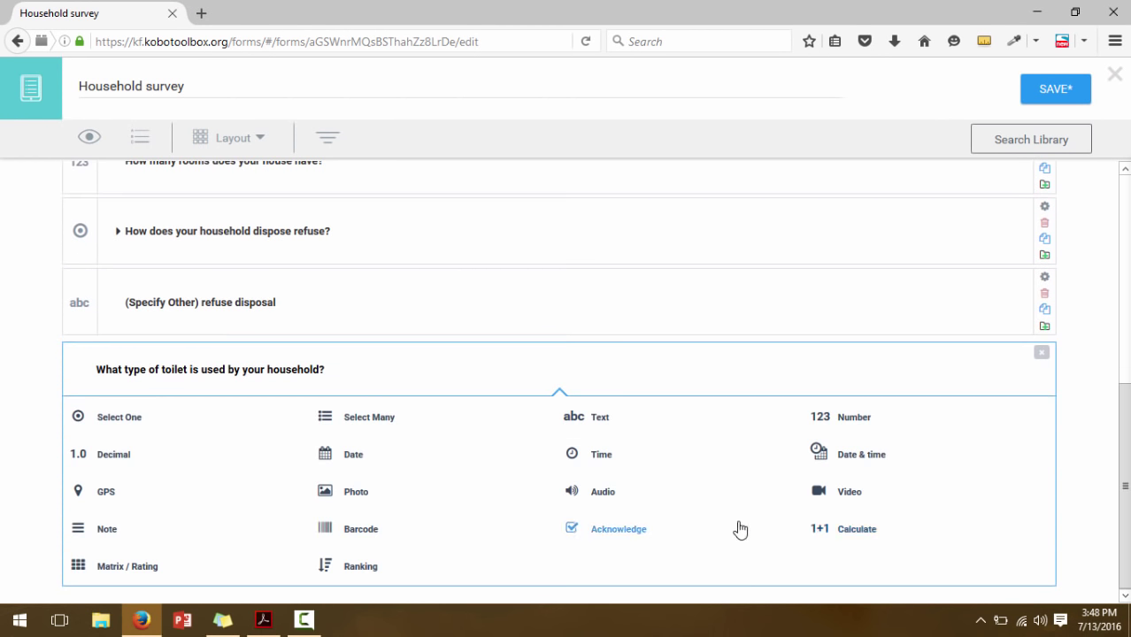
left_click(136, 419)
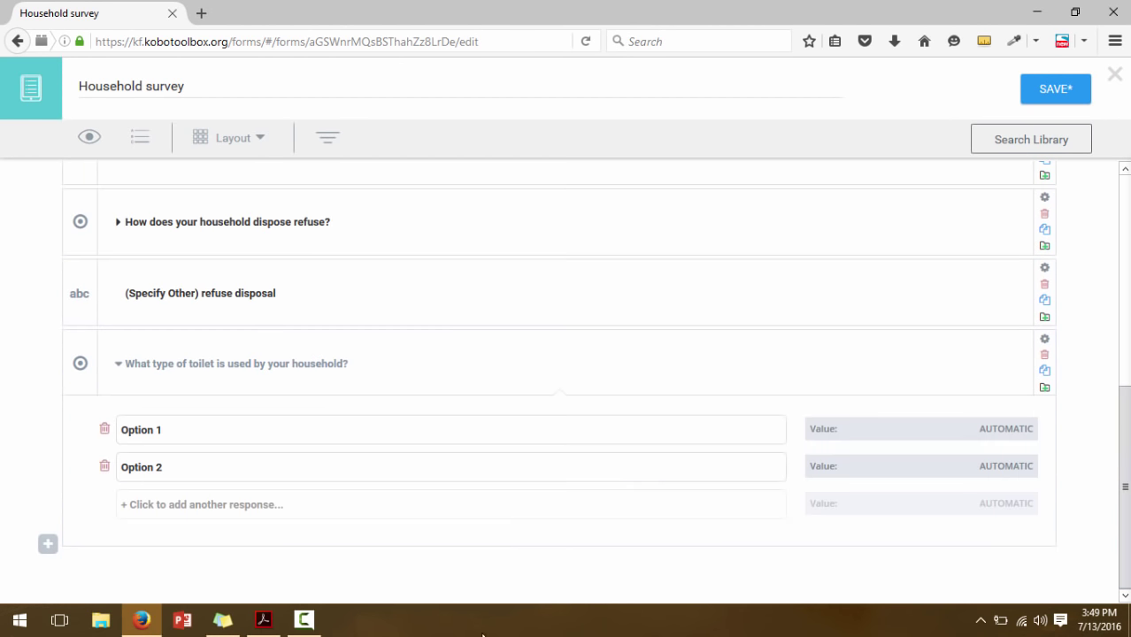
Fill in the first three toilet options, starting with Flash toilet and including Pit/bucket
left_click(263, 619)
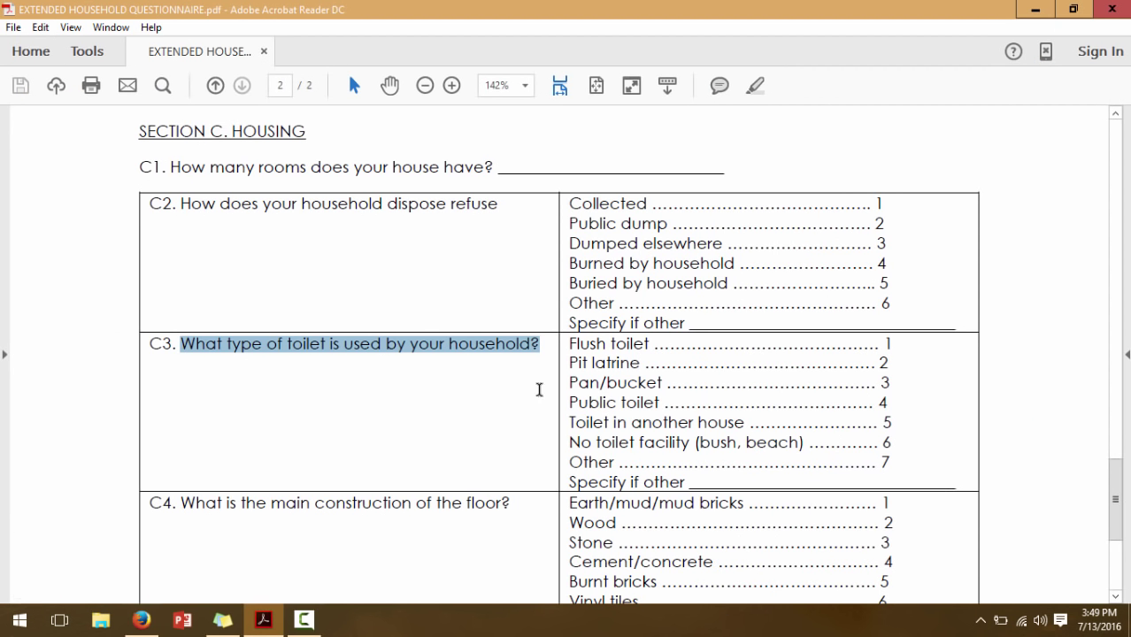
left_click(142, 619)
left_click(152, 430)
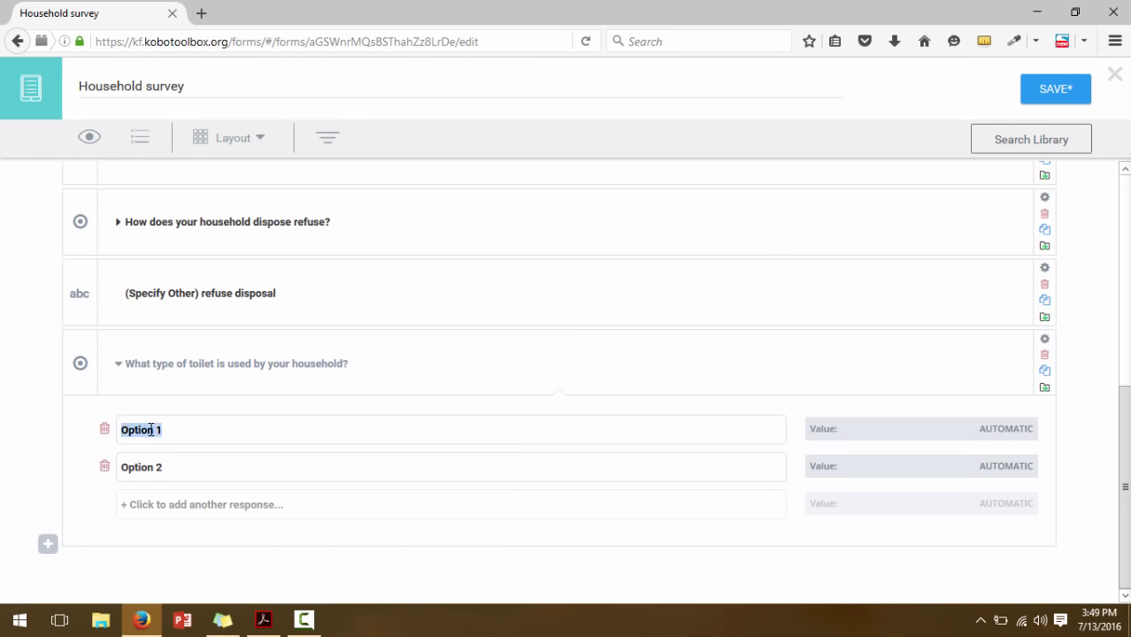
type("Flash toilet")
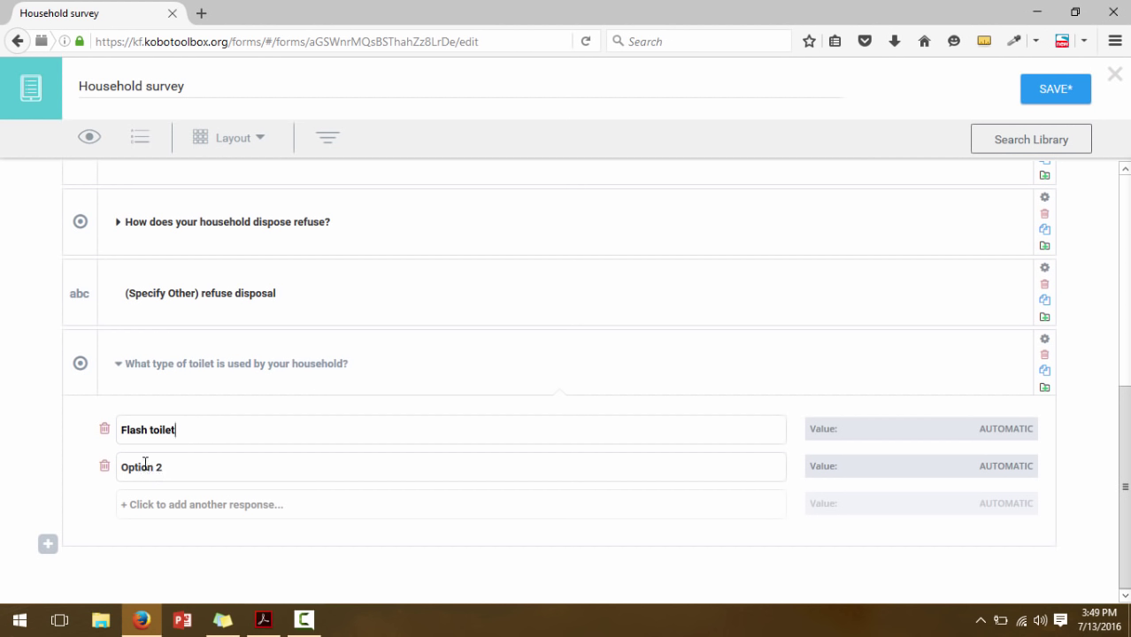
left_click(145, 466)
type("Pit latrine")
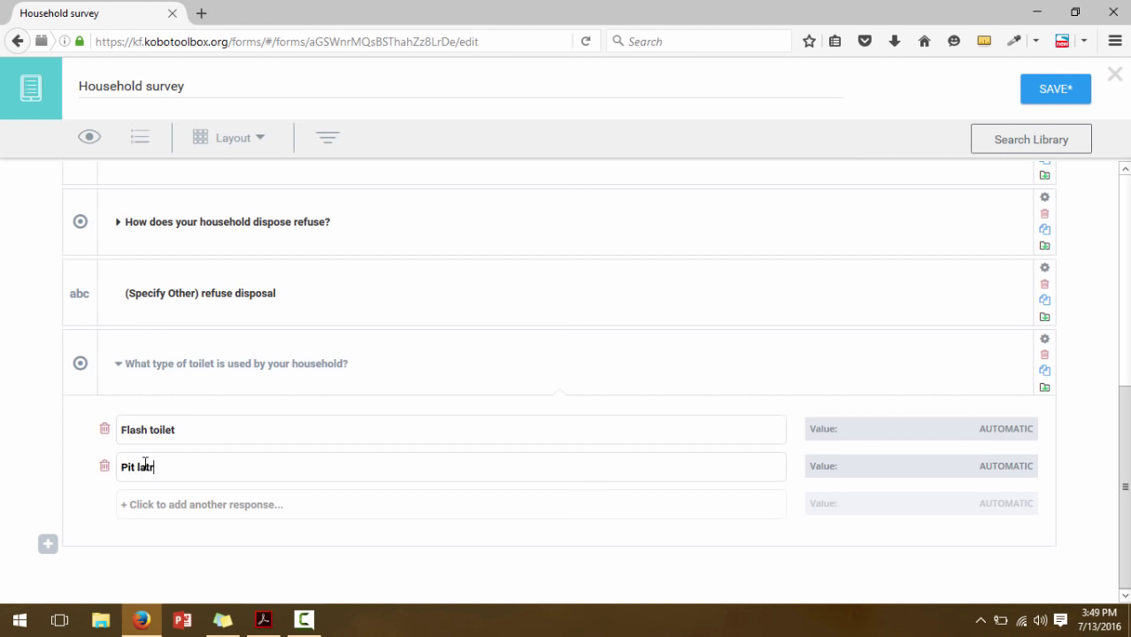
left_click(265, 620)
left_click(265, 622)
left_click(141, 507)
left_click(139, 505)
type("Pit/bucke")
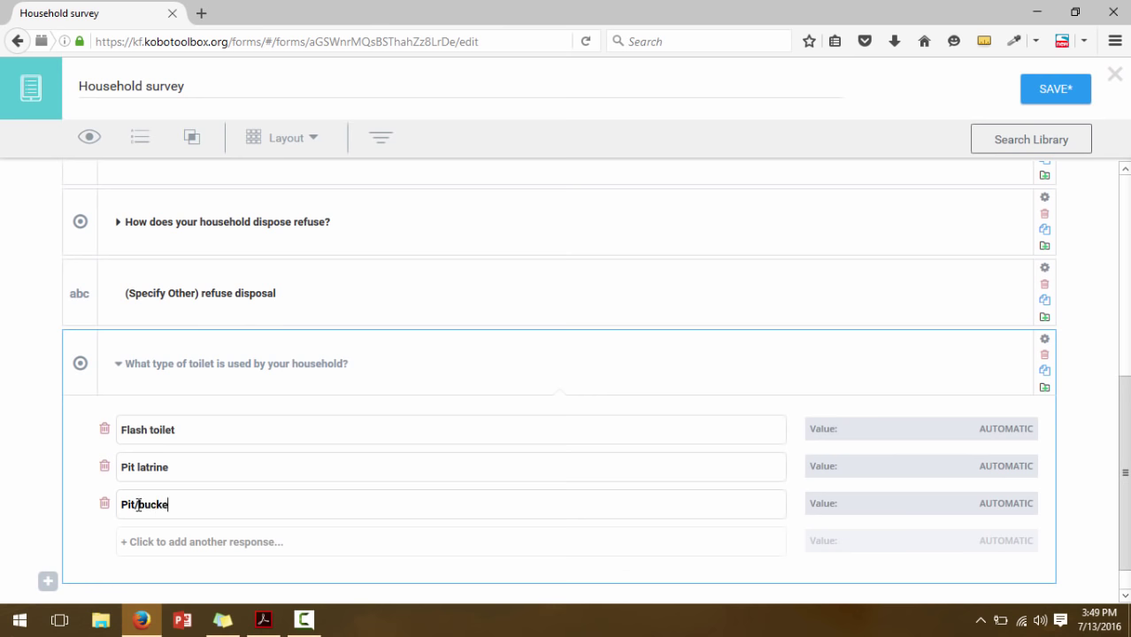
type("t")
Add the fourth and fifth options, Public toilet and Toilet in another house
left_click(144, 542)
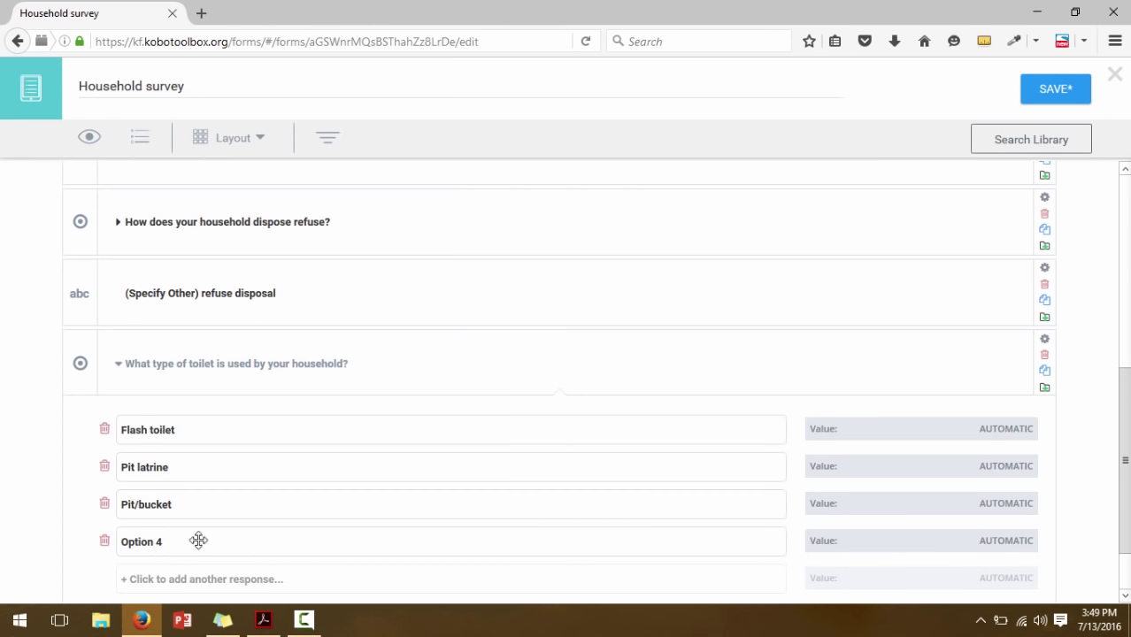
left_click(265, 622)
left_click(265, 622)
left_click(136, 542)
type("Public toilet")
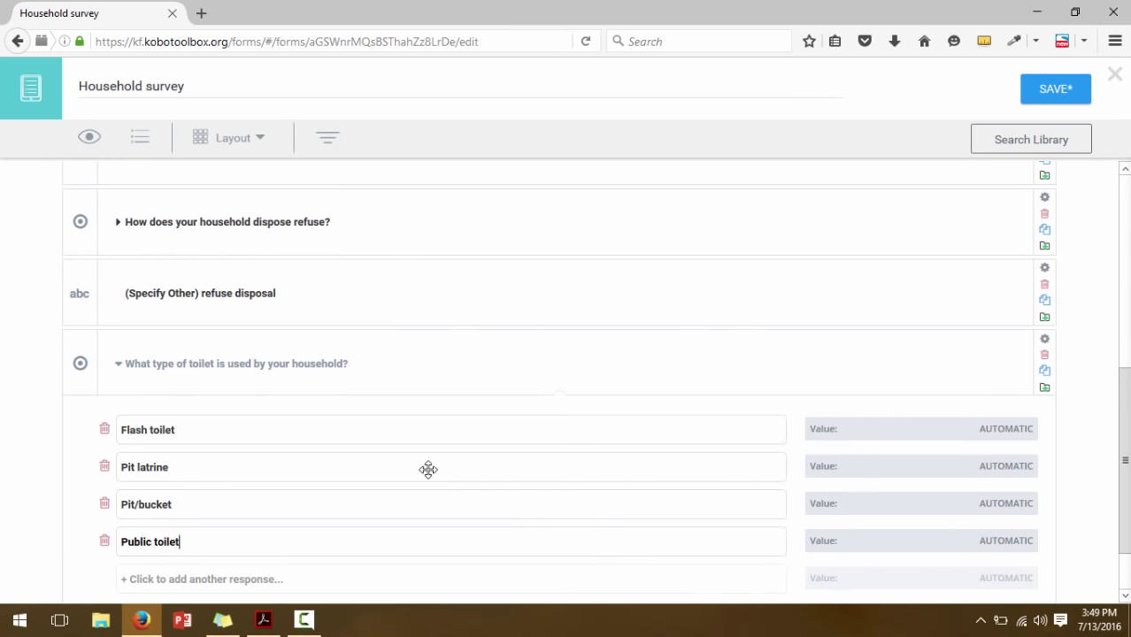
scroll(1121, 471, "down", 2)
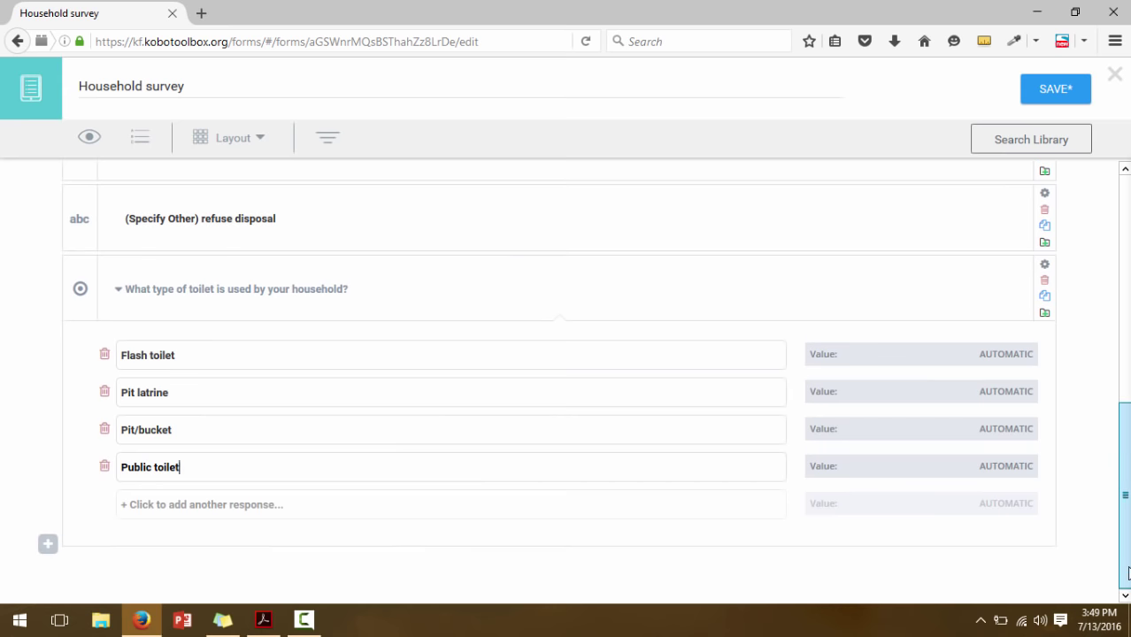
left_click(174, 504)
left_click(263, 620)
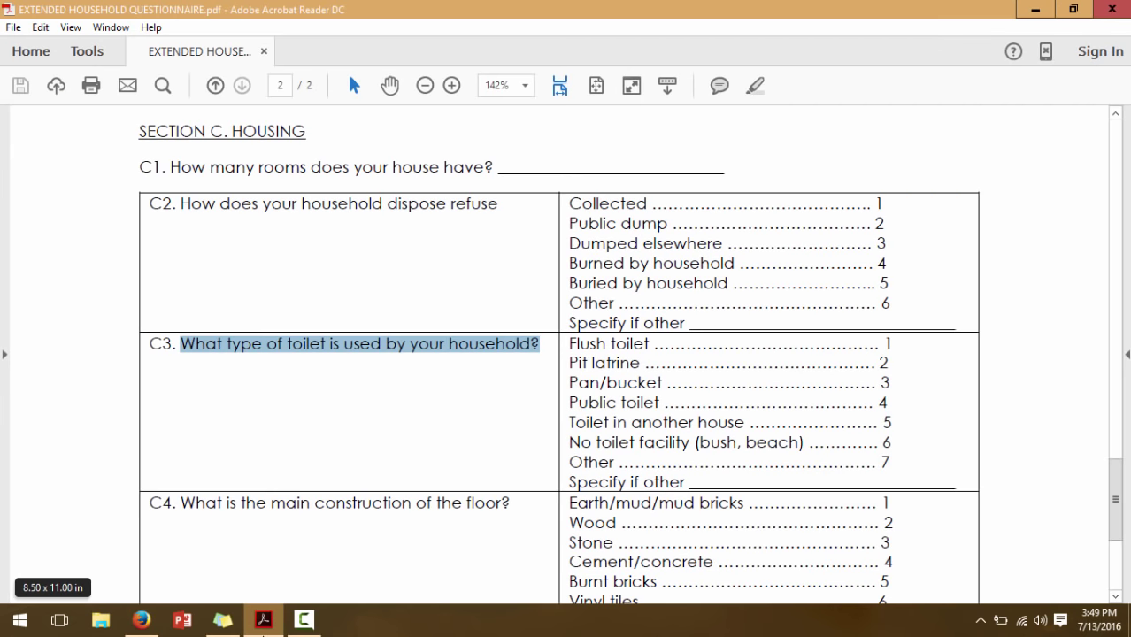
left_click(141, 620)
left_click(146, 505)
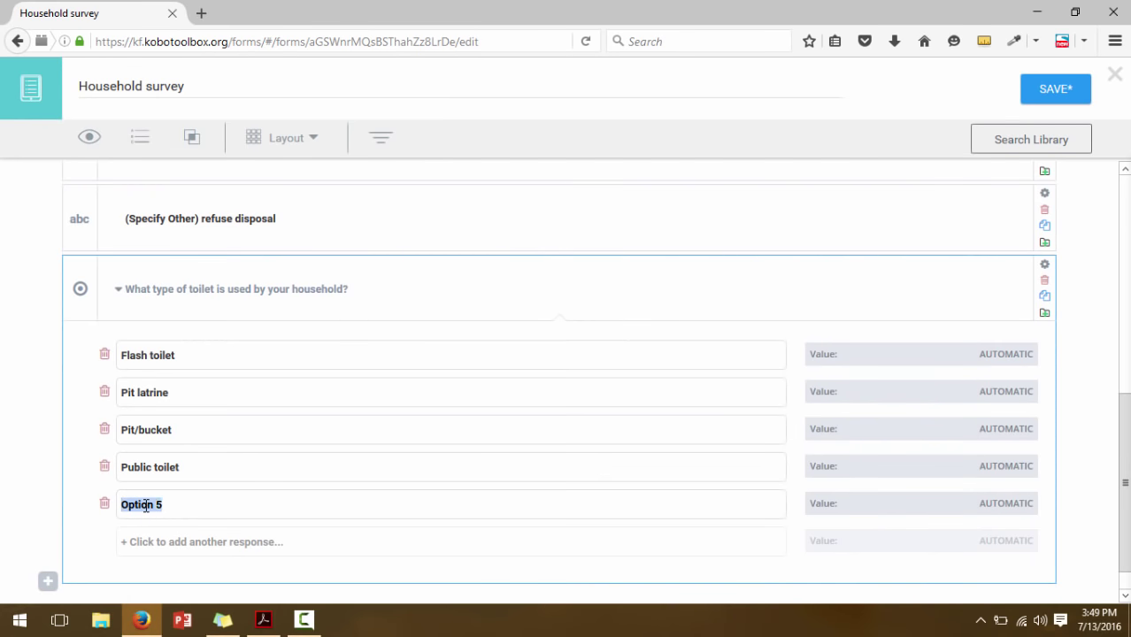
type("Toilet in anot")
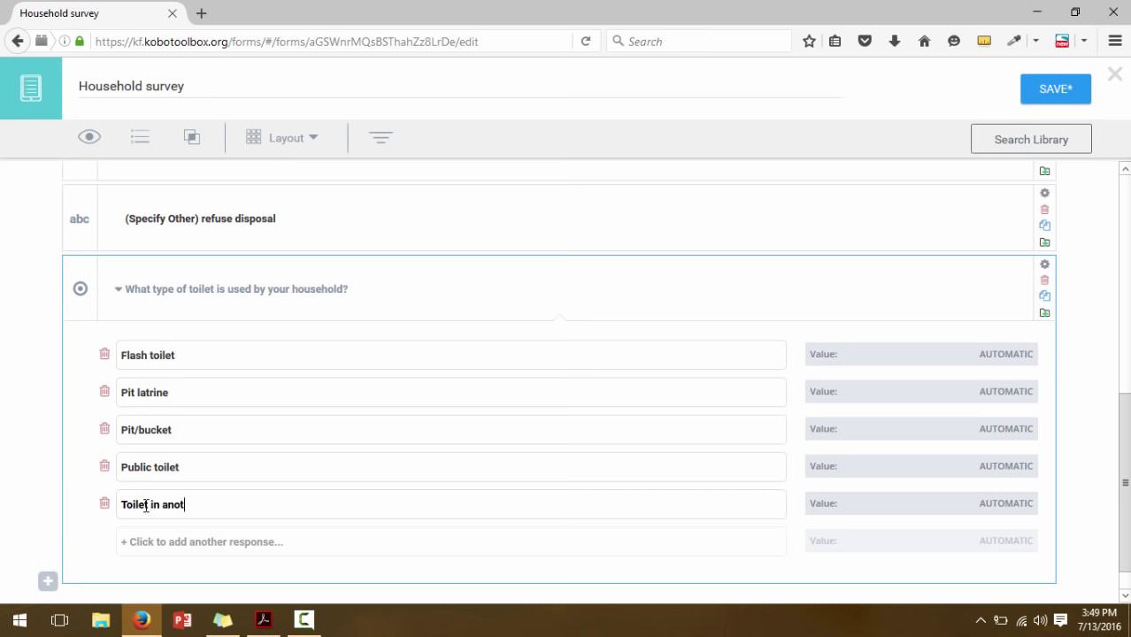
type("her house")
Add a sixth option, No toilet facility (bush, beach), copied from the PDF, and a seventh response
left_click(145, 541)
left_click(264, 620)
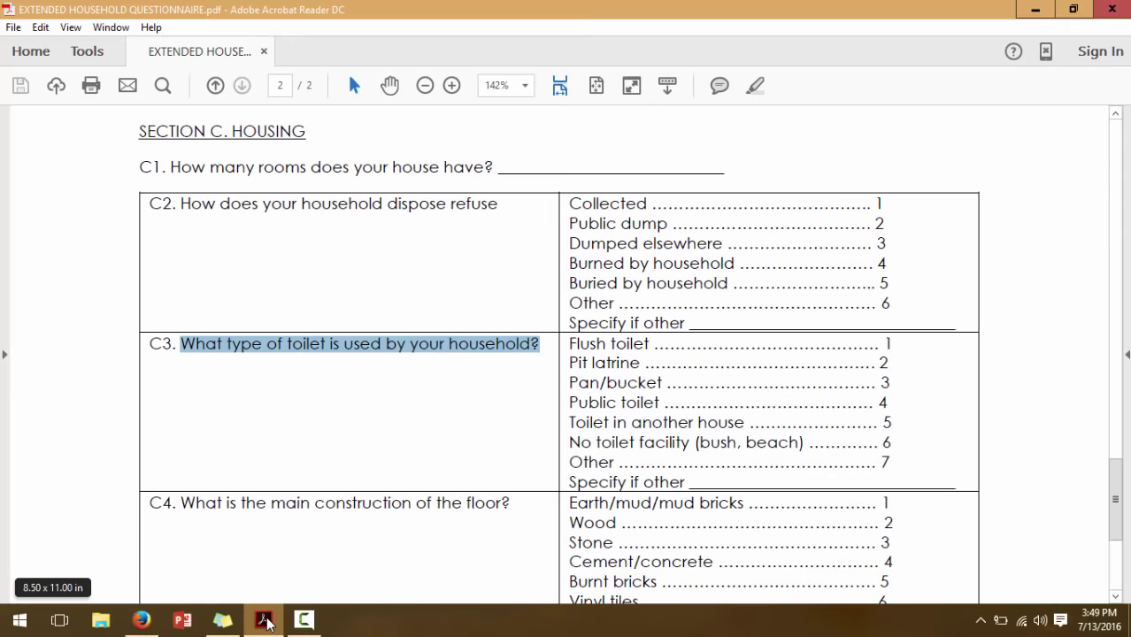
left_click(265, 621)
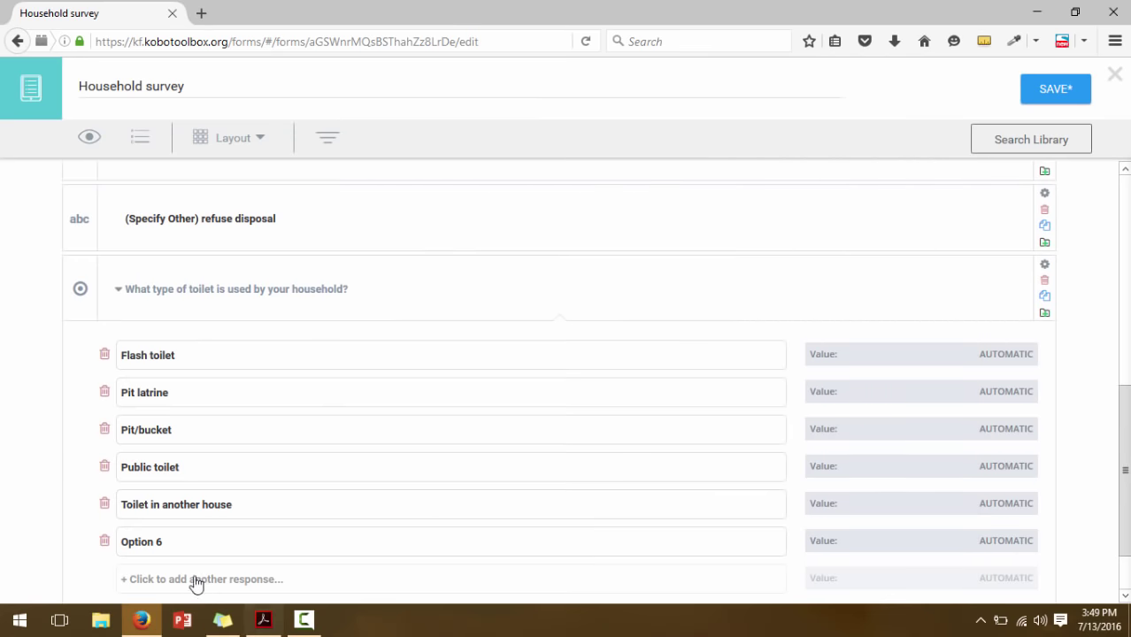
triple_click(151, 542)
left_click(264, 620)
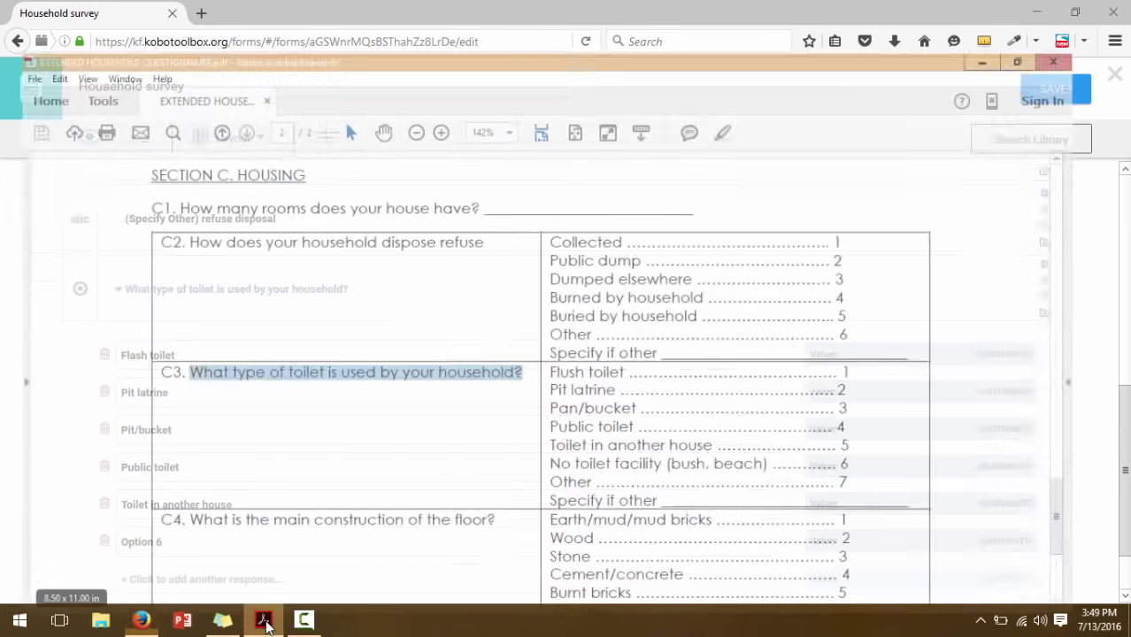
left_click_drag(803, 443, 571, 441)
key("ctrl+c")
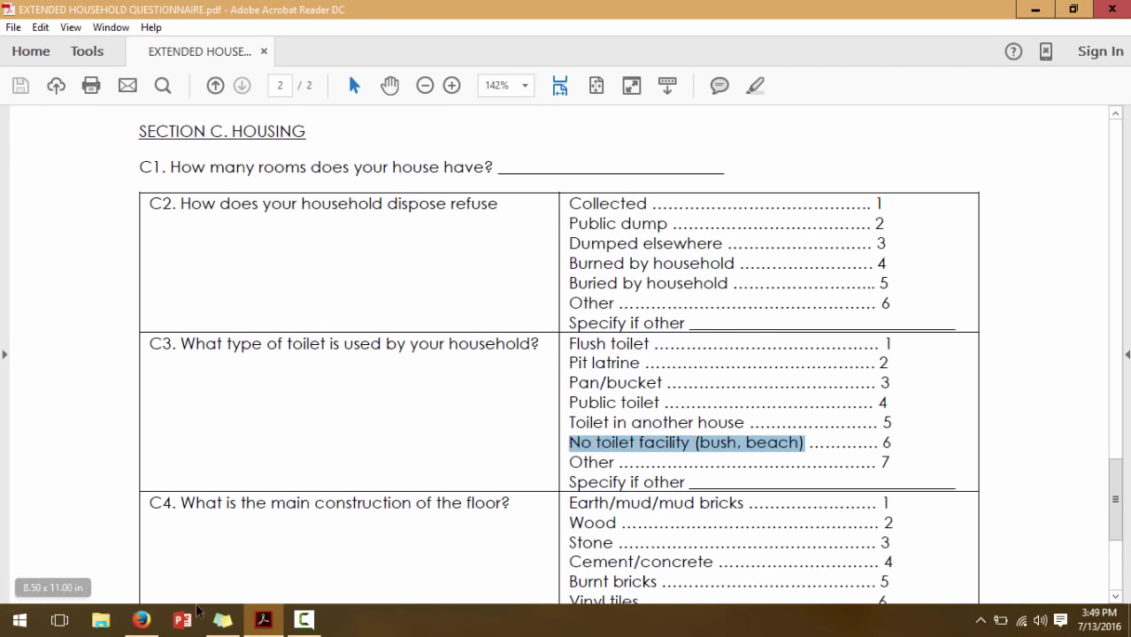
left_click(142, 620)
left_click(142, 544)
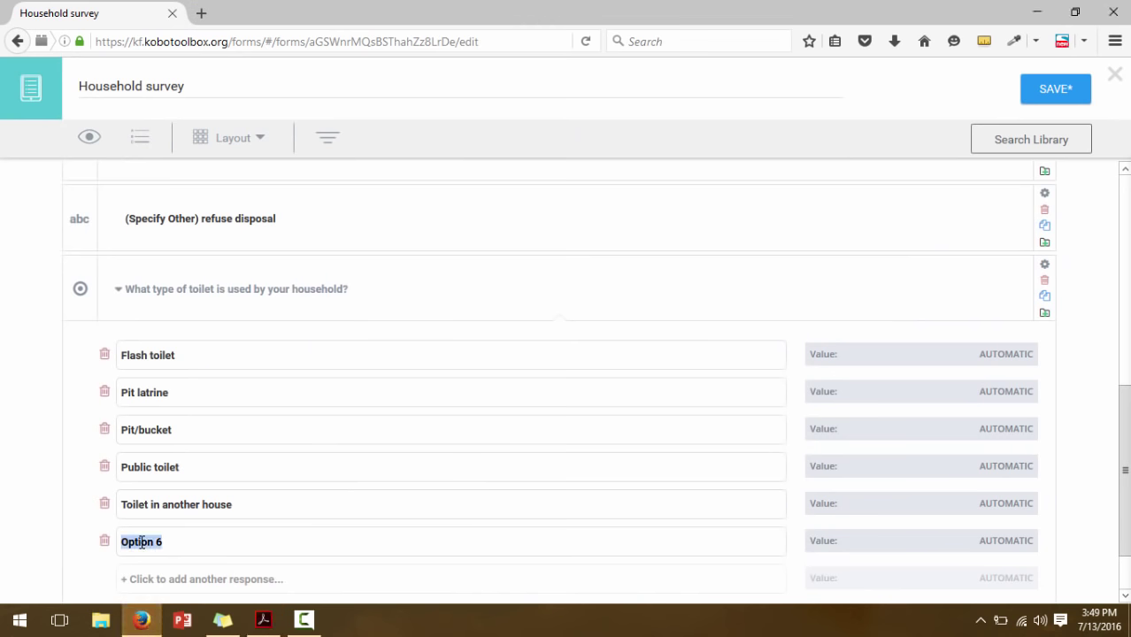
key("ctrl+v")
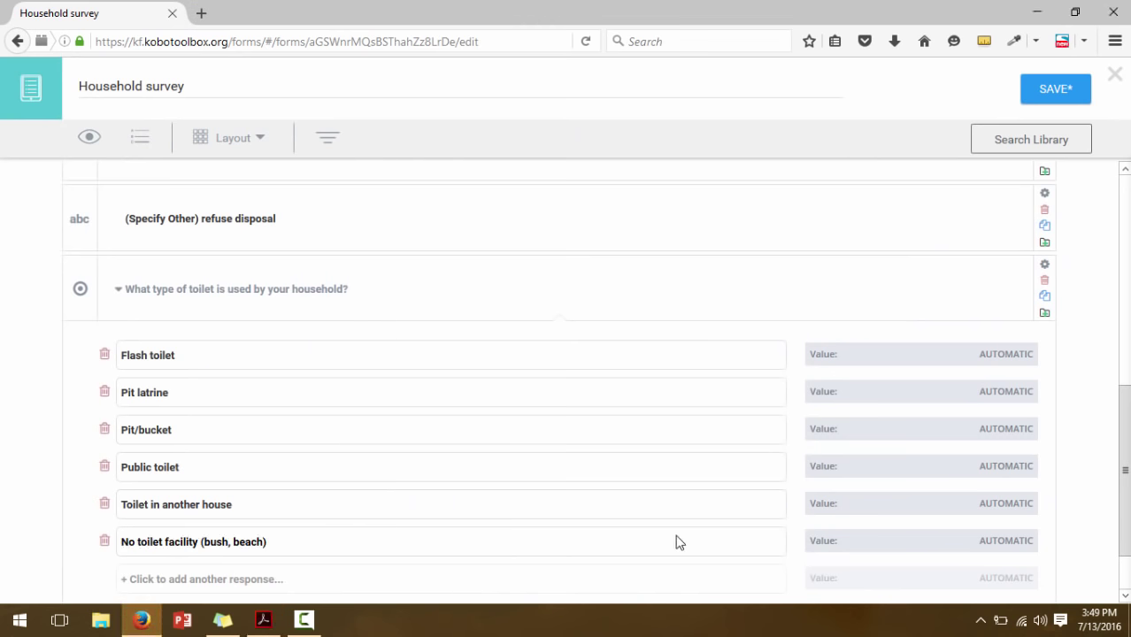
scroll(1123, 469, "down", 2)
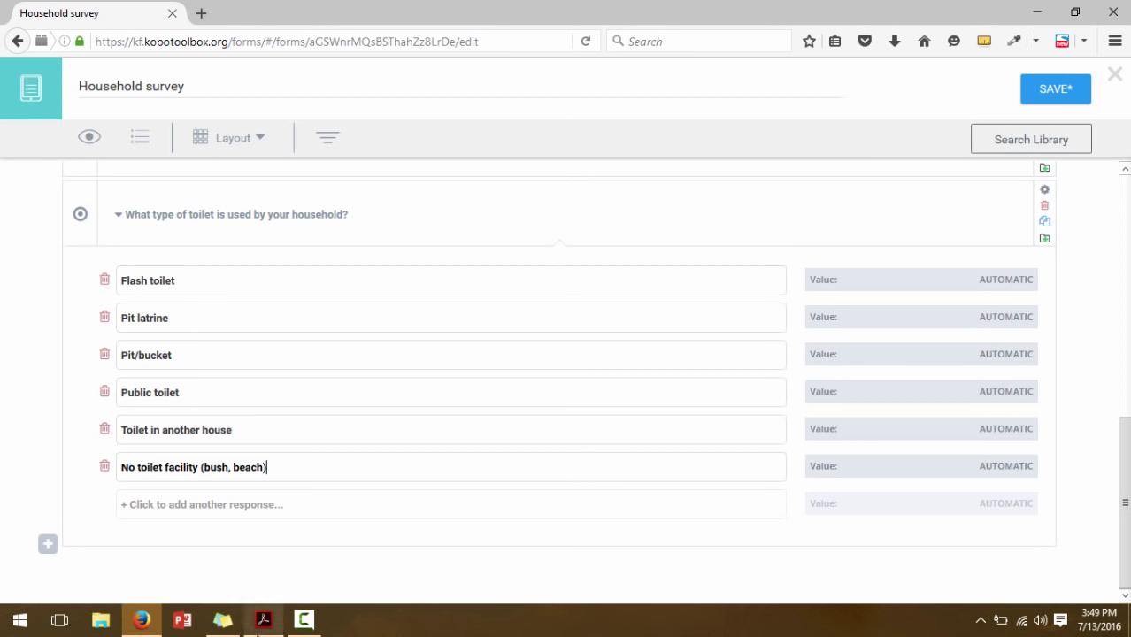
left_click(263, 619)
key("alt+Tab")
left_click(197, 512)
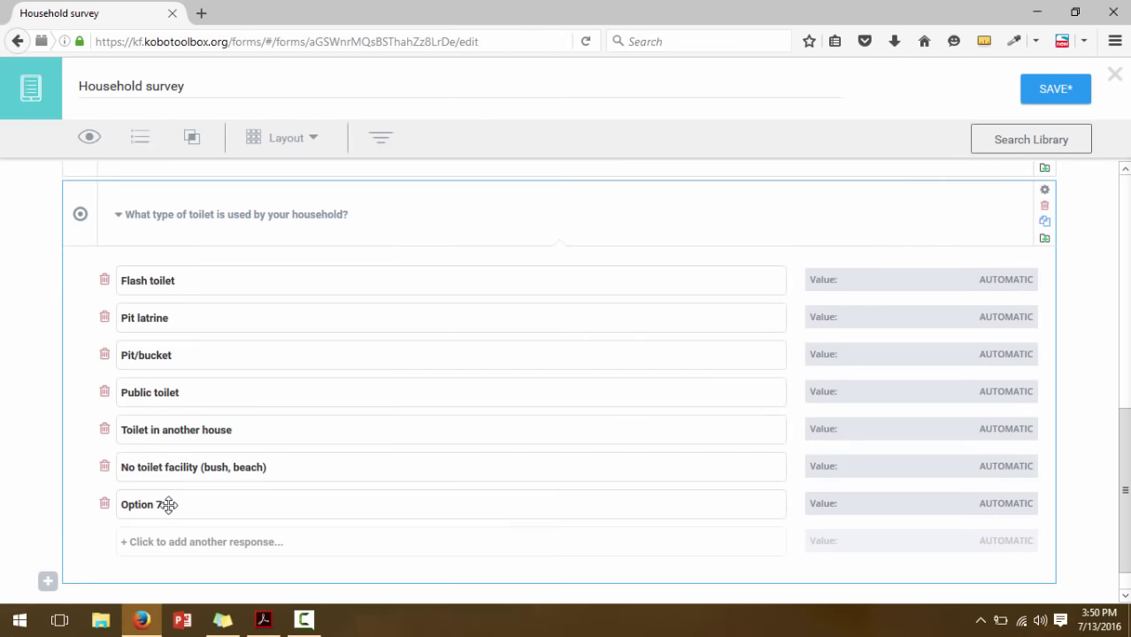
double_click(150, 505)
Finish the 'Other' response and code Flash toilet, Pit latrine, Pit/bucket, Public toilet as 1–4
type("Other")
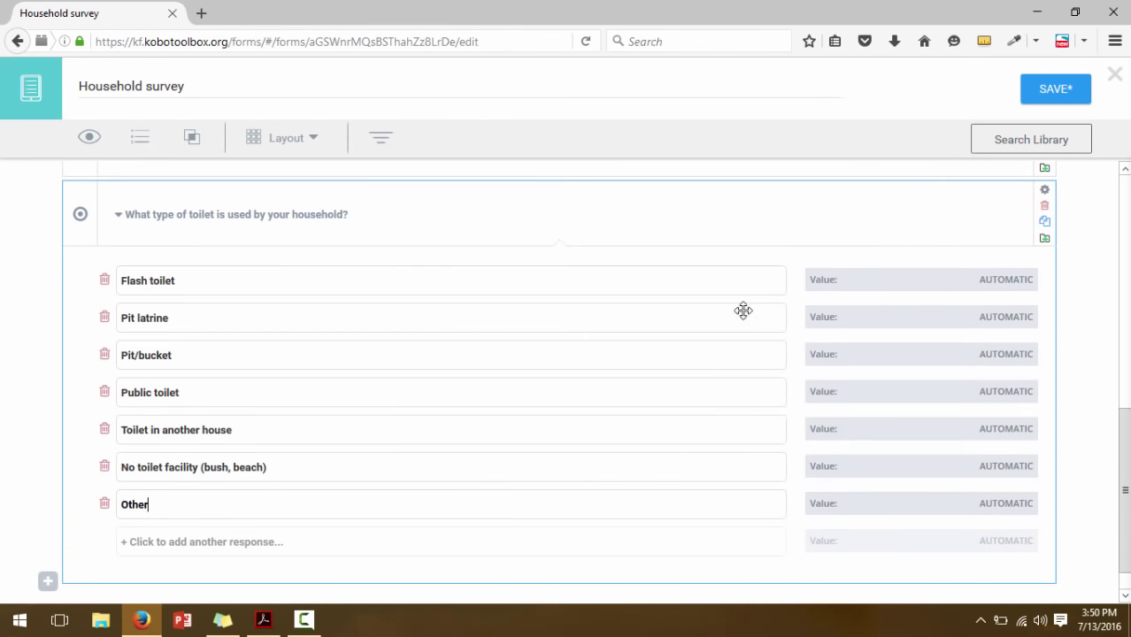
left_click(1005, 285)
type("1")
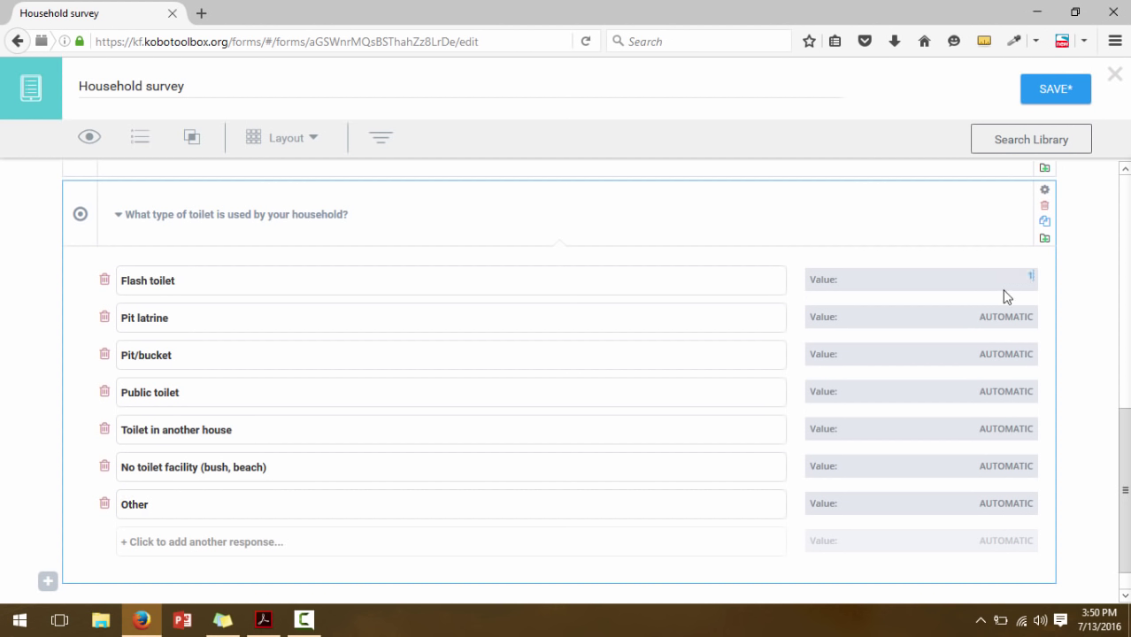
left_click(1015, 315)
type("2")
left_click(1011, 353)
type("3")
left_click(1010, 390)
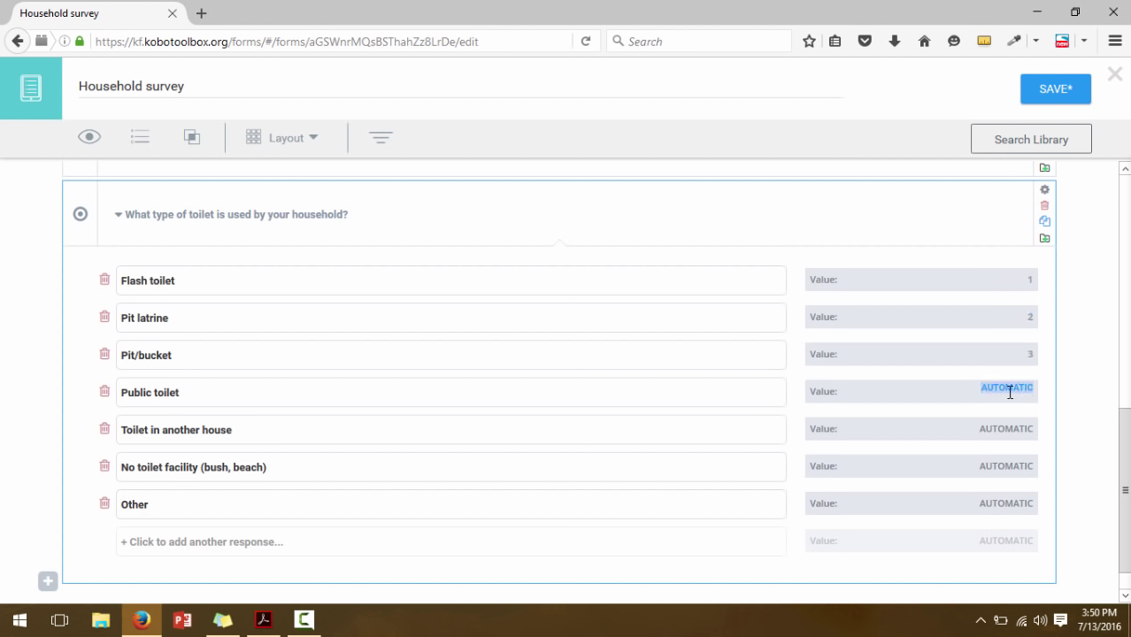
type("4")
Code Toilet in another house, No toilet facility and Other as 5, 6 and 7
left_click(1010, 428)
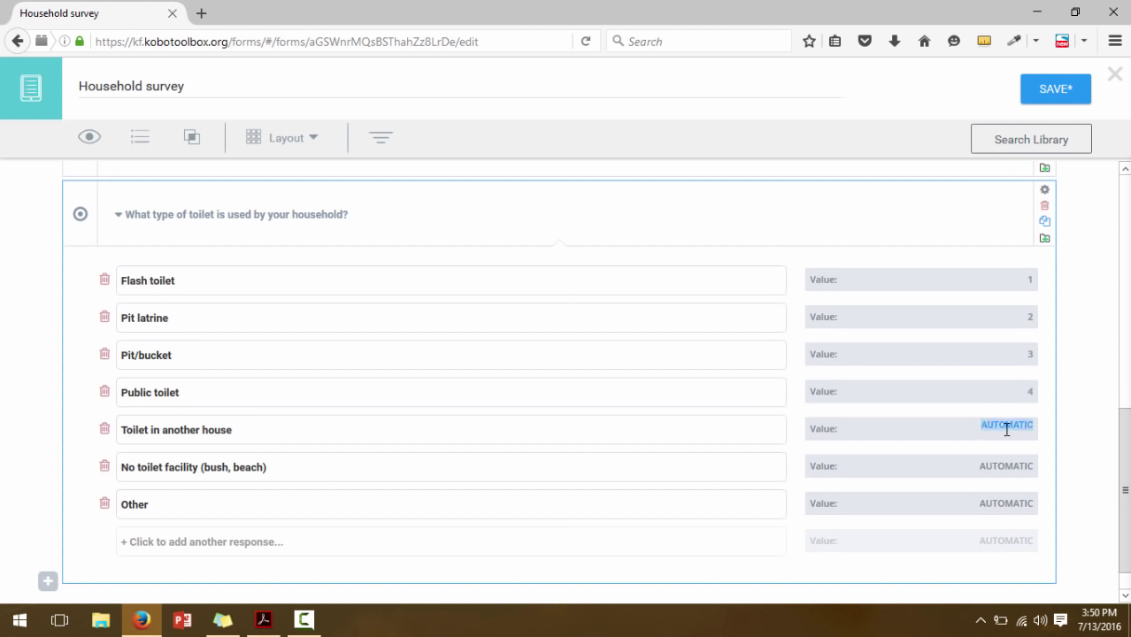
type("5")
left_click(1006, 464)
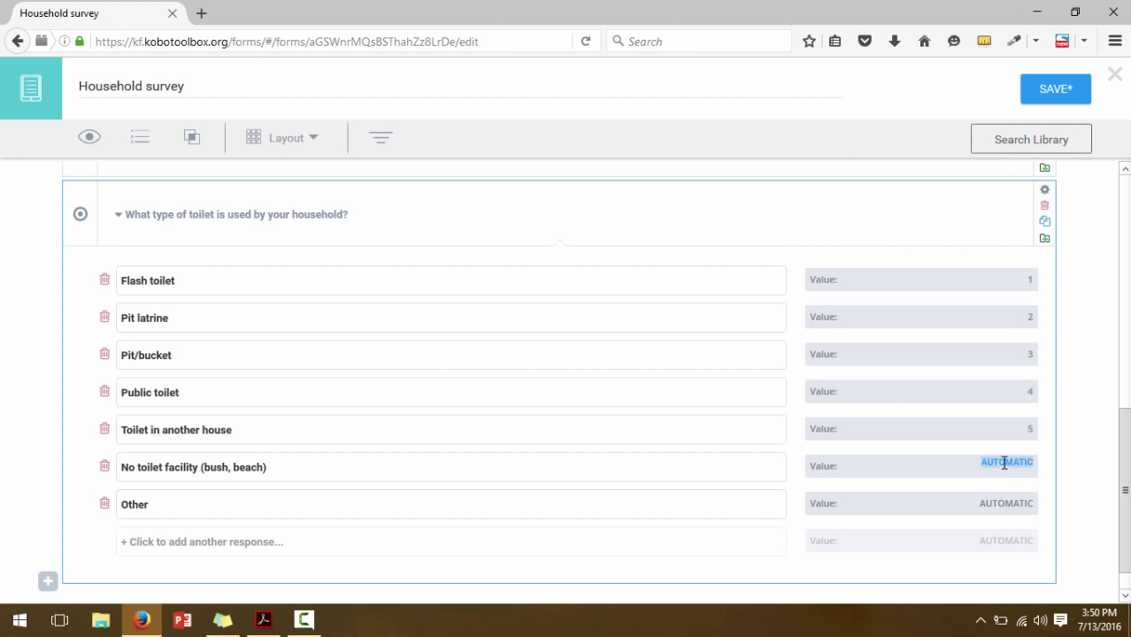
type("6")
left_click(1011, 502)
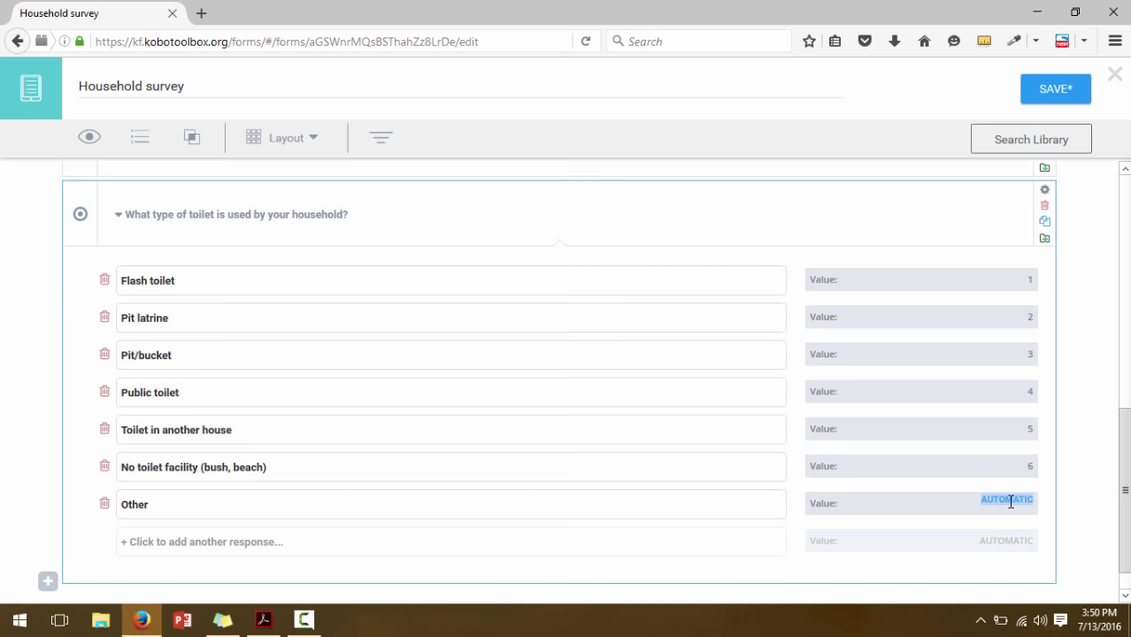
type("7")
scroll(1128, 520, "down", 1)
scroll(1128, 521, "up", 1)
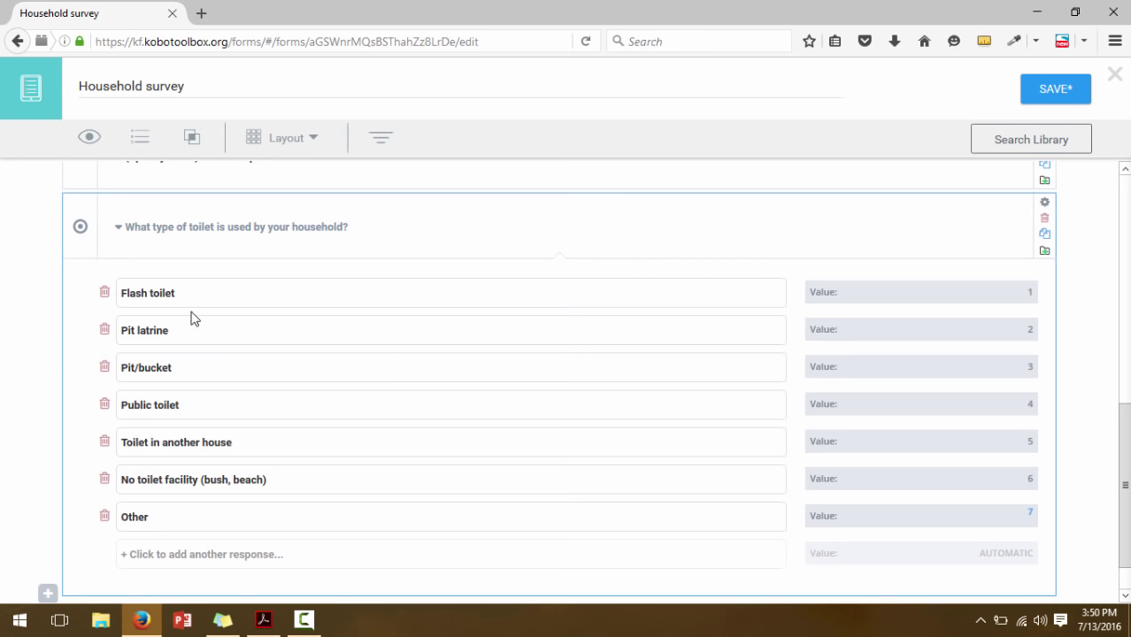
Collapse the toilet question and duplicate the (Specify Other) refuse disposal question
left_click(113, 231)
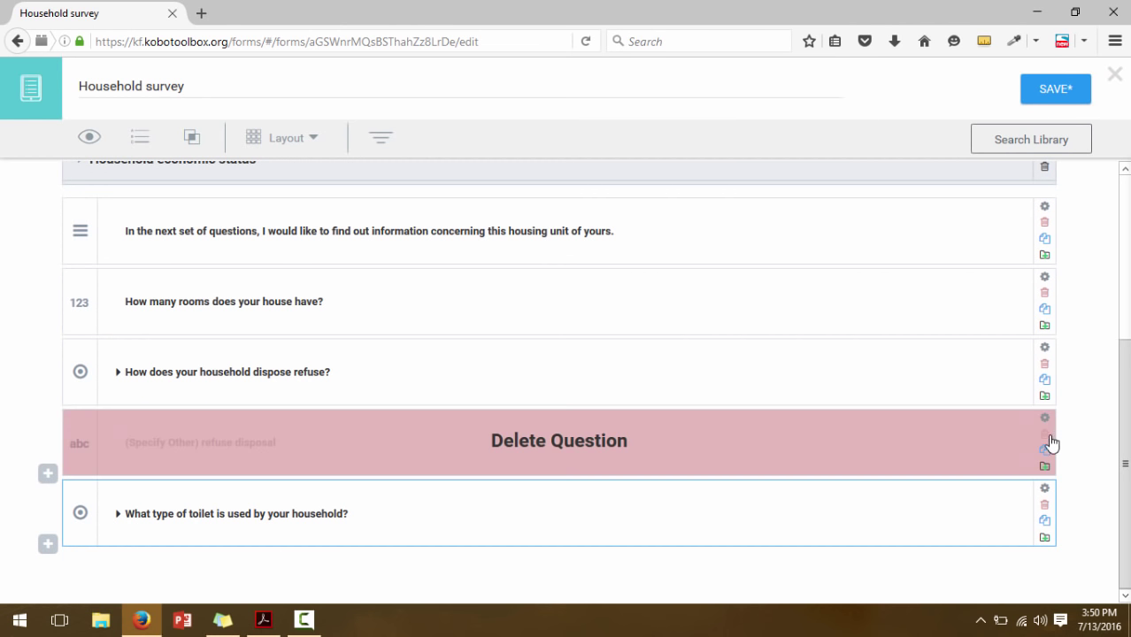
left_click(1045, 451)
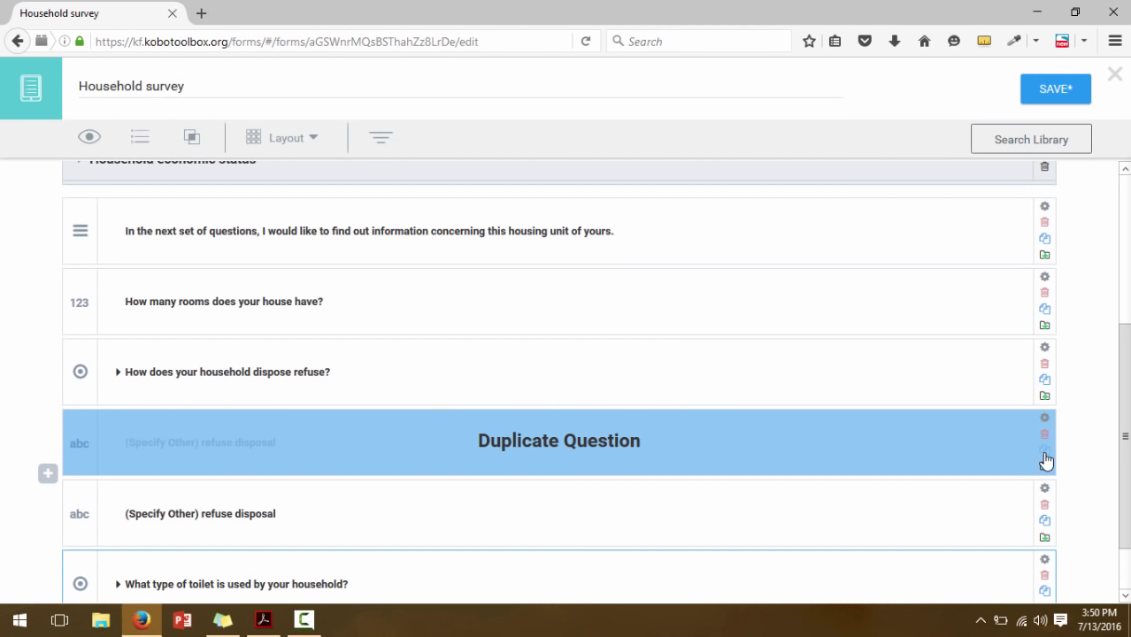
scroll(779, 531, "down", 1)
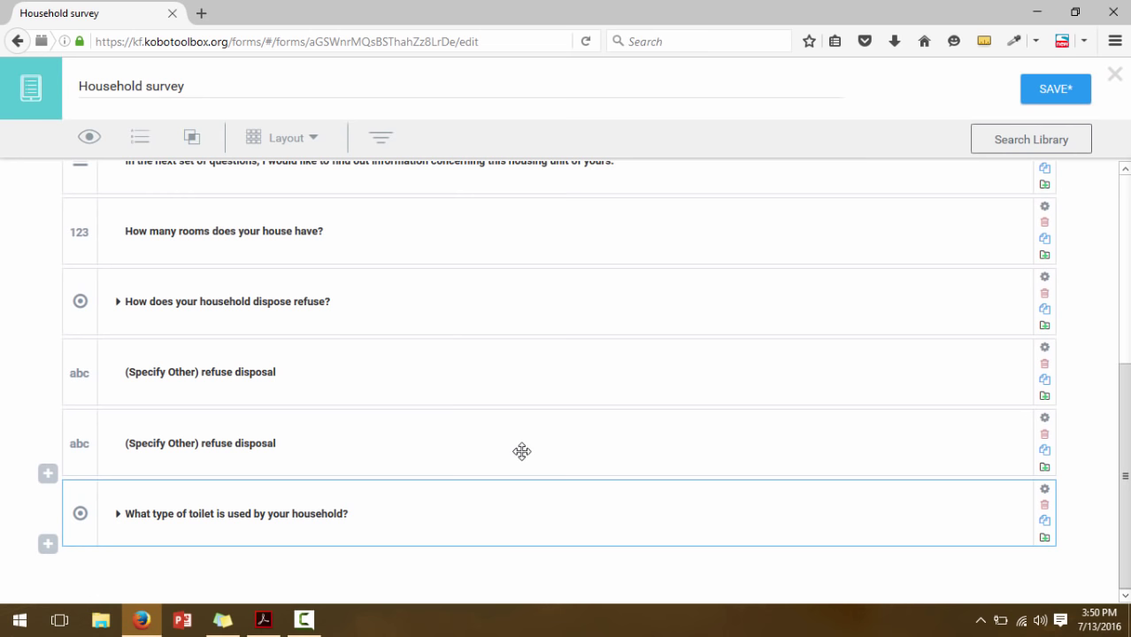
Reorder the questions so the copied specify-other question follows the toilet question
left_click_drag(523, 449, 559, 593)
left_click_drag(569, 398, 683, 571)
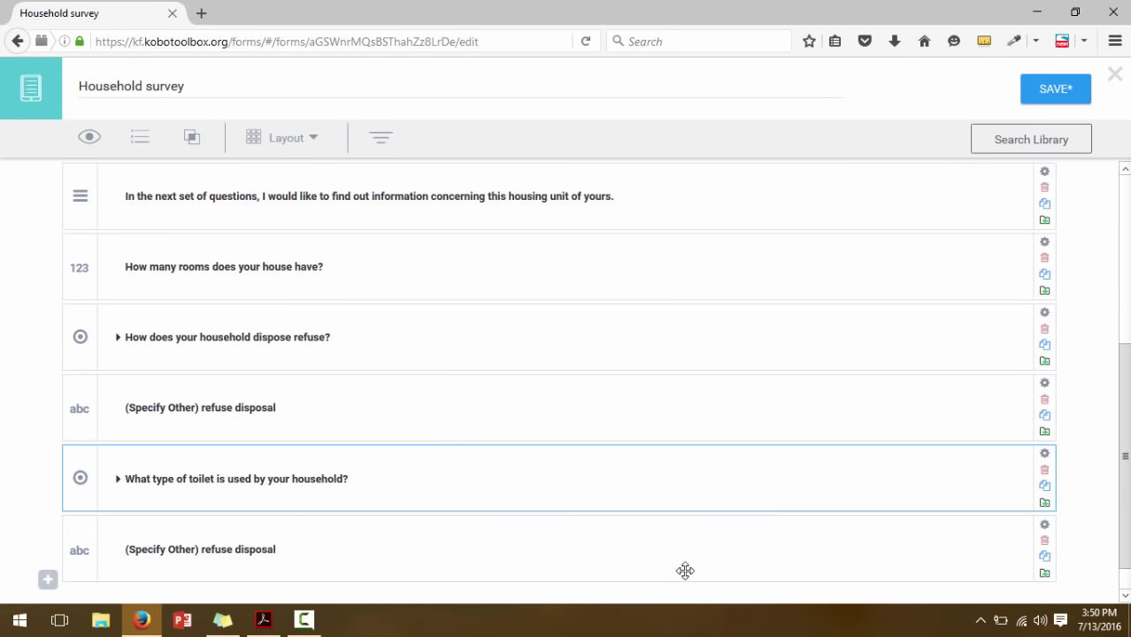
scroll(797, 567, "down", 1)
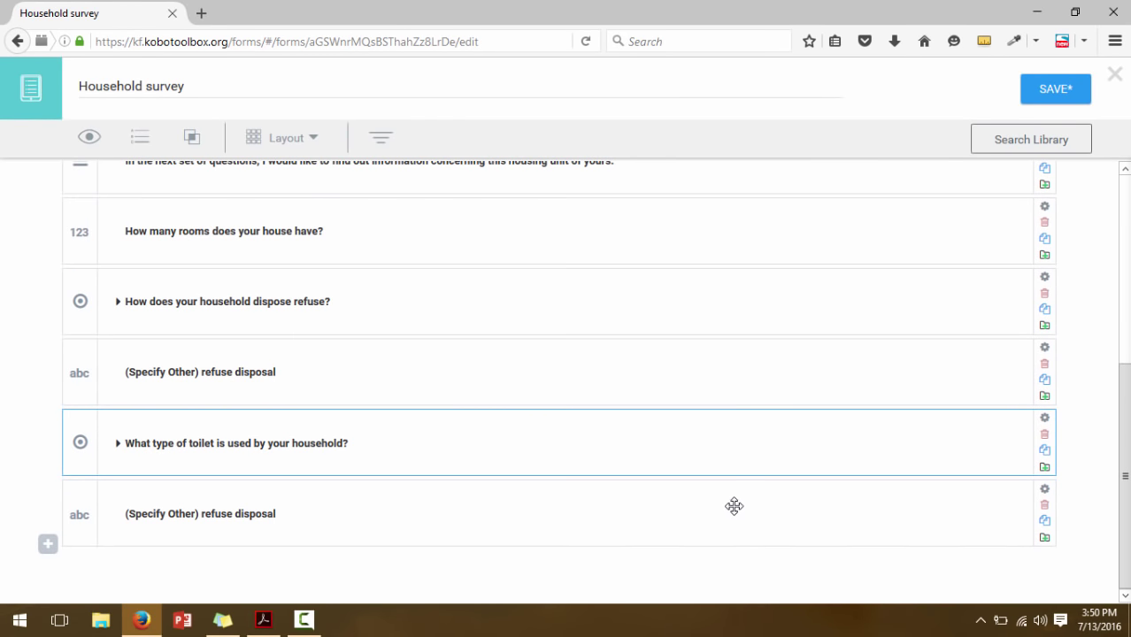
left_click_drag(732, 506, 730, 436)
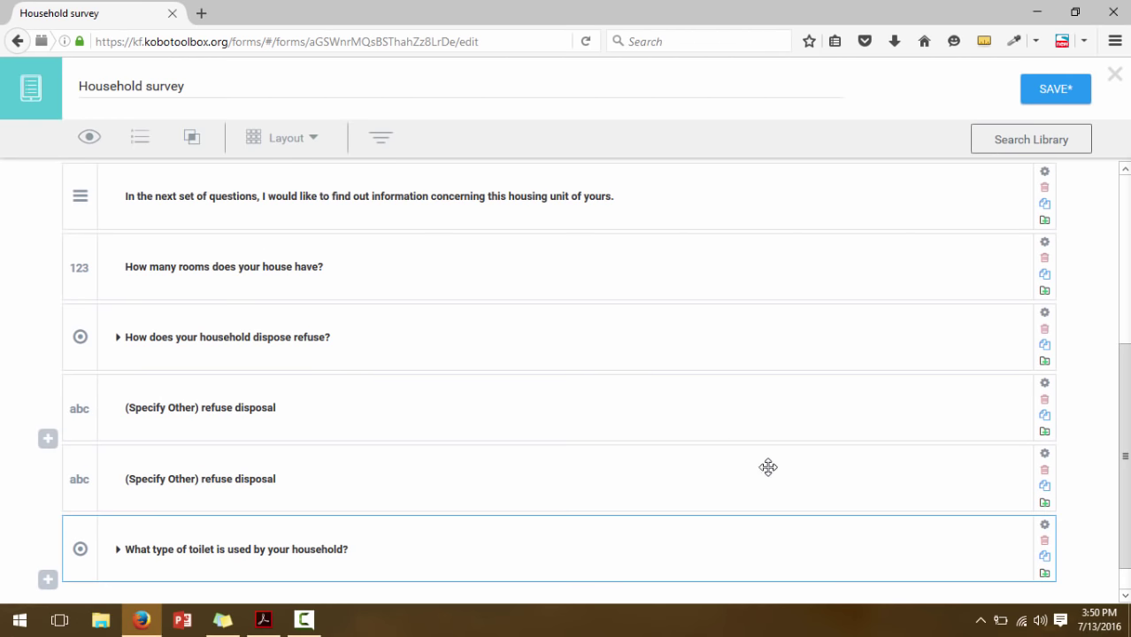
scroll(1112, 494, "down", 1)
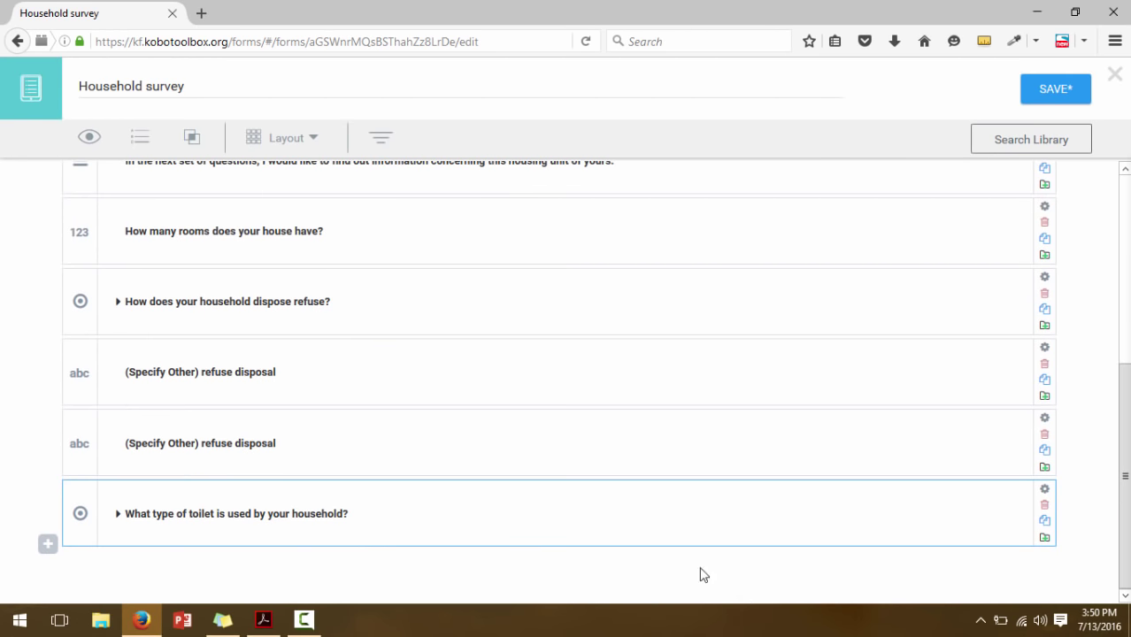
left_click_drag(685, 539, 687, 478)
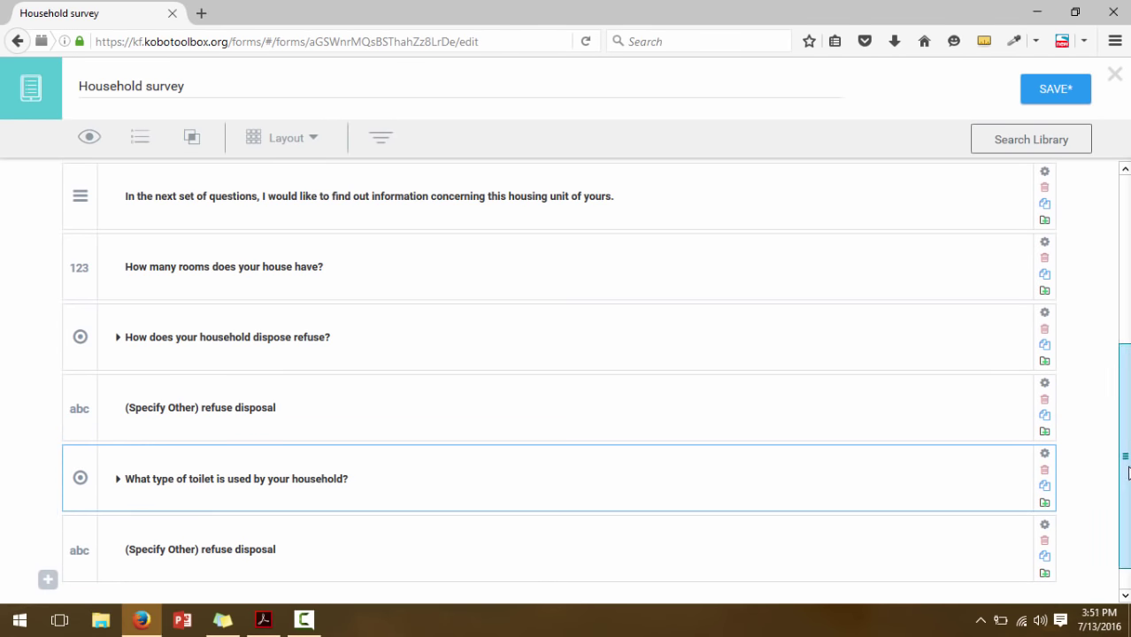
scroll(738, 478, "down", 1)
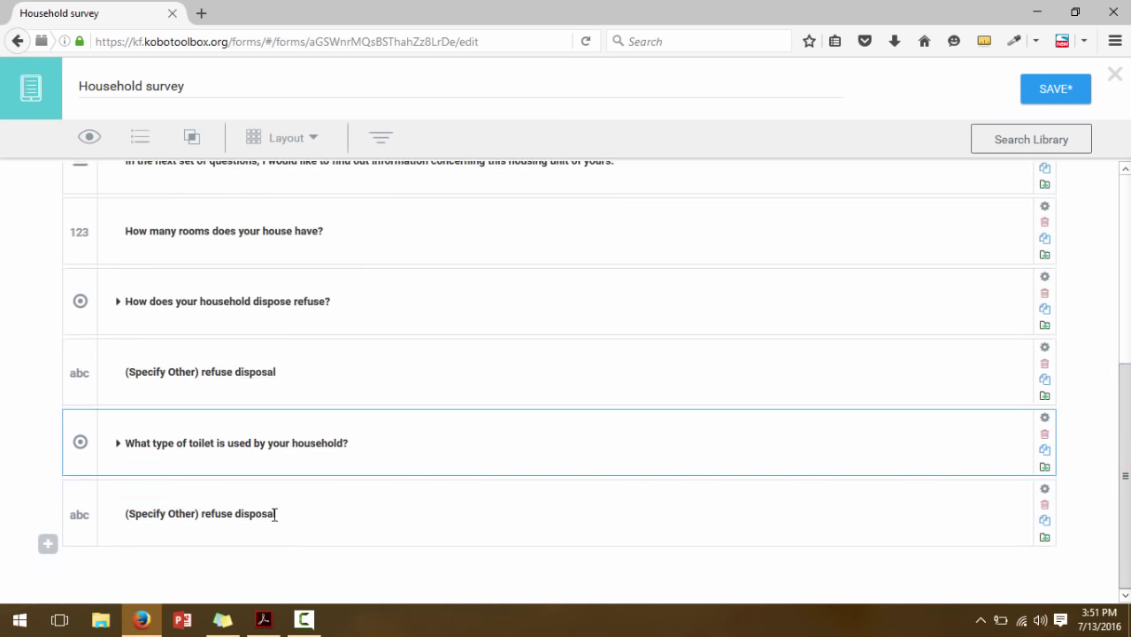
Delete the 'refuse disposal' wording from the copied question's label
left_click_drag(222, 514, 280, 517)
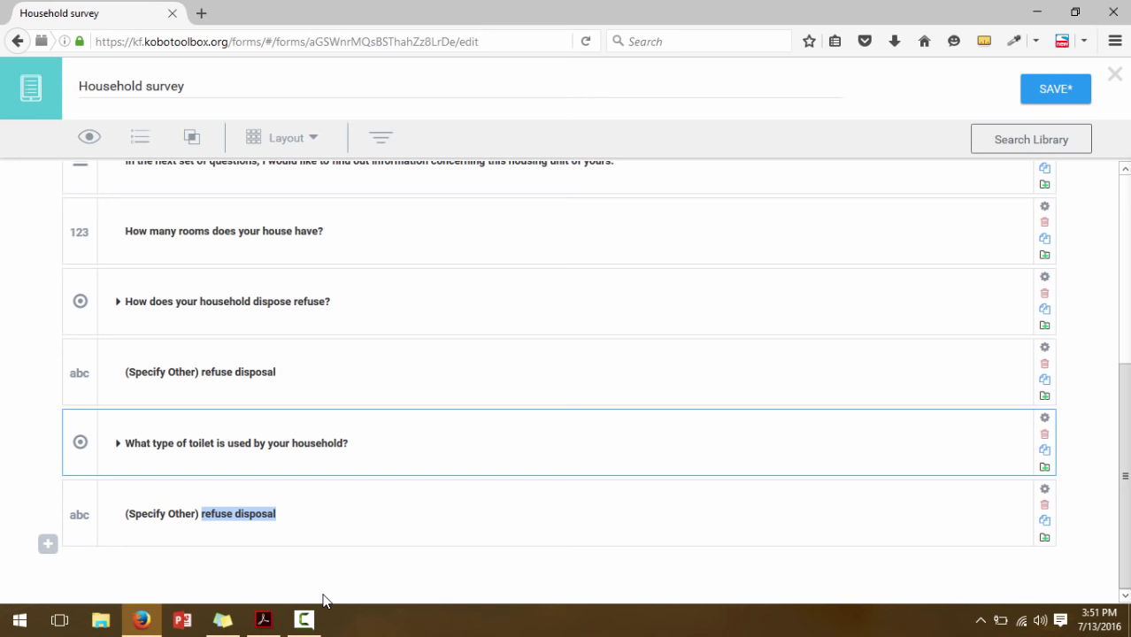
left_click(277, 514)
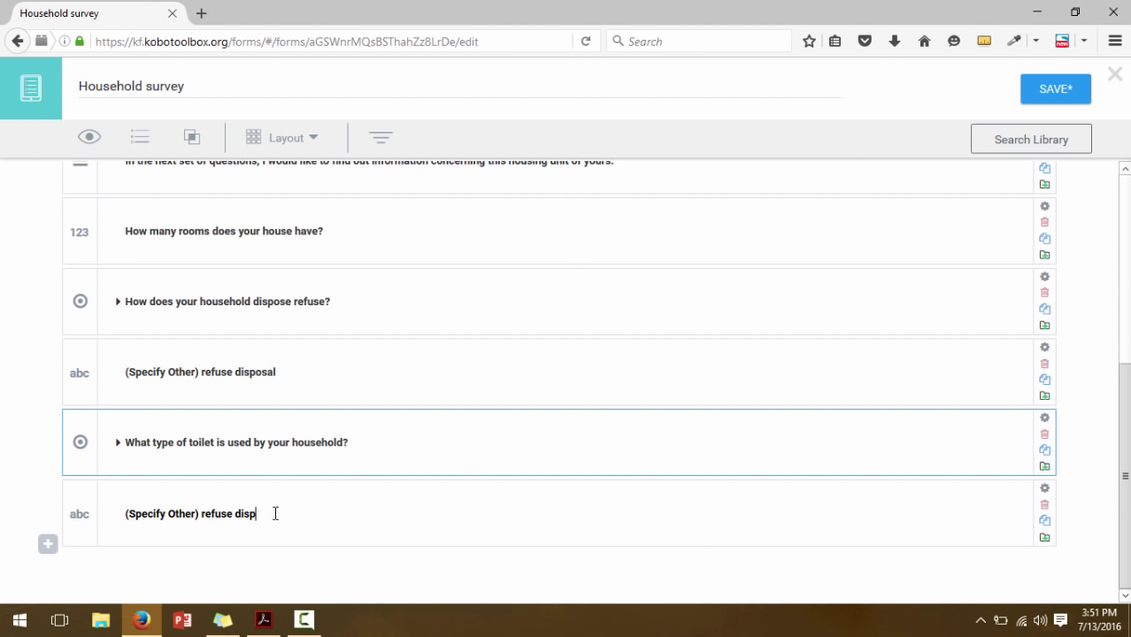
key("BackSpace")
key("BackSpace")
key("BackSpace")
key("BackSpace")
key("BackSpace")
key("BackSpace")
key("BackSpace")
key("BackSpace")
key("BackSpace")
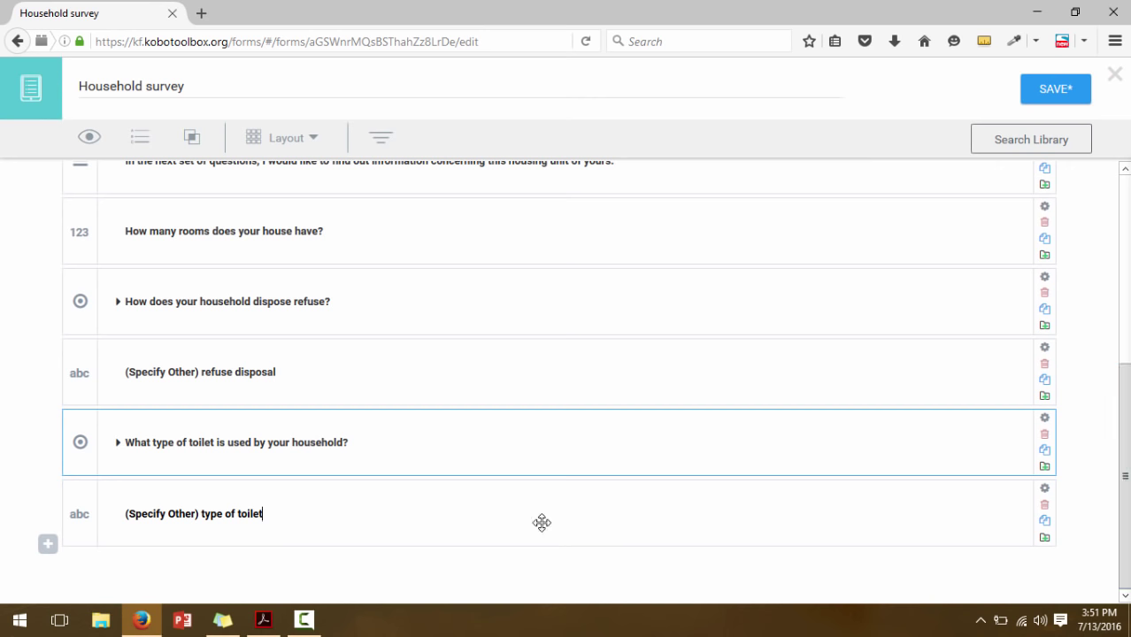
Add the PDF's C4 question 'What is the main construction of the floor?' as a final Select One question
left_click(263, 619)
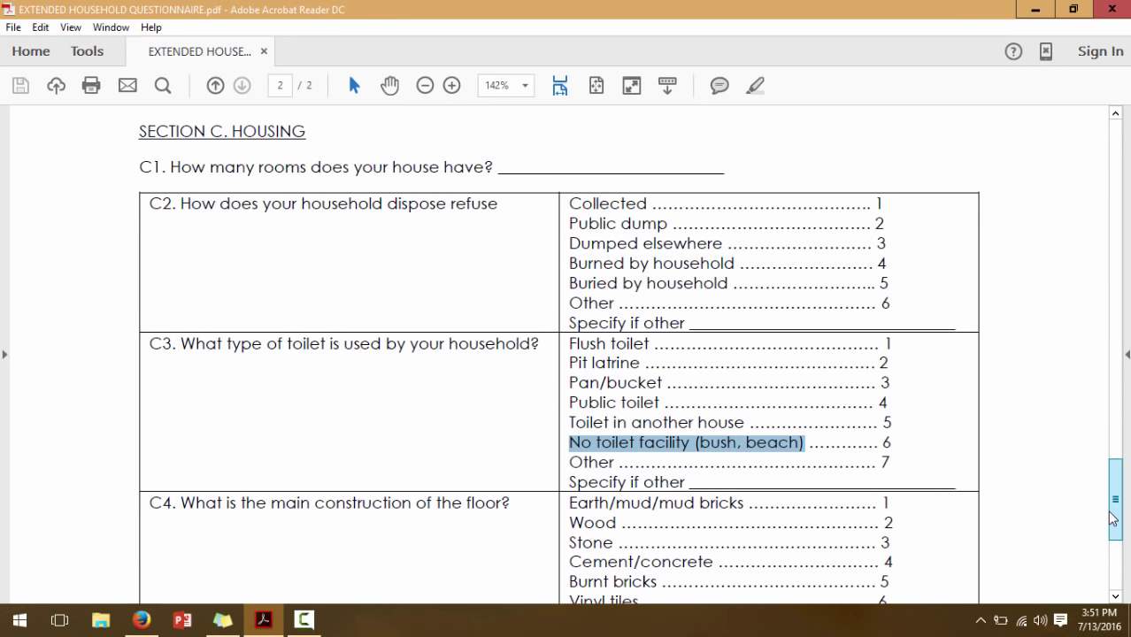
mouse_move(1115, 518)
left_mouse_down()
mouse_move(1114, 554)
mouse_move(1114, 540)
left_mouse_up()
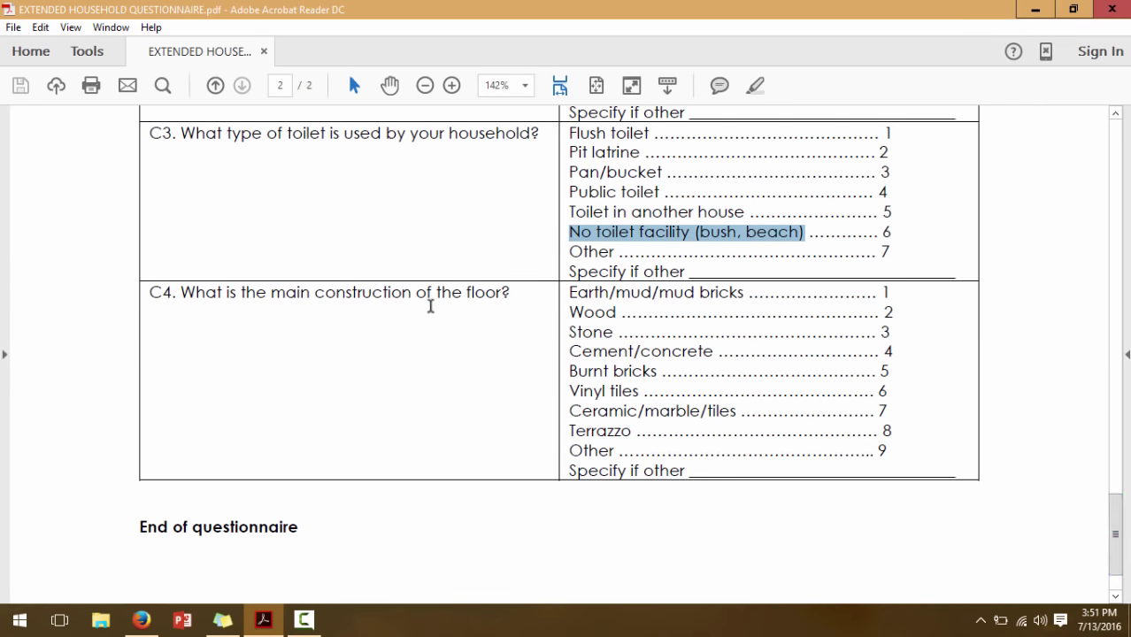
left_click_drag(181, 292, 533, 296)
key("ctrl+c")
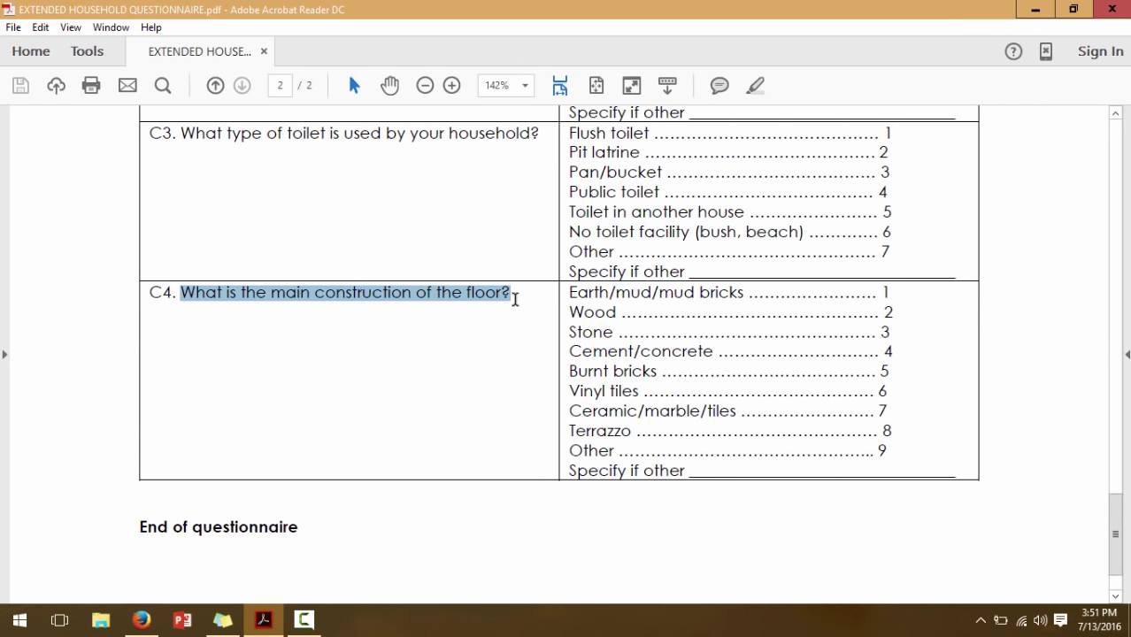
left_click(142, 620)
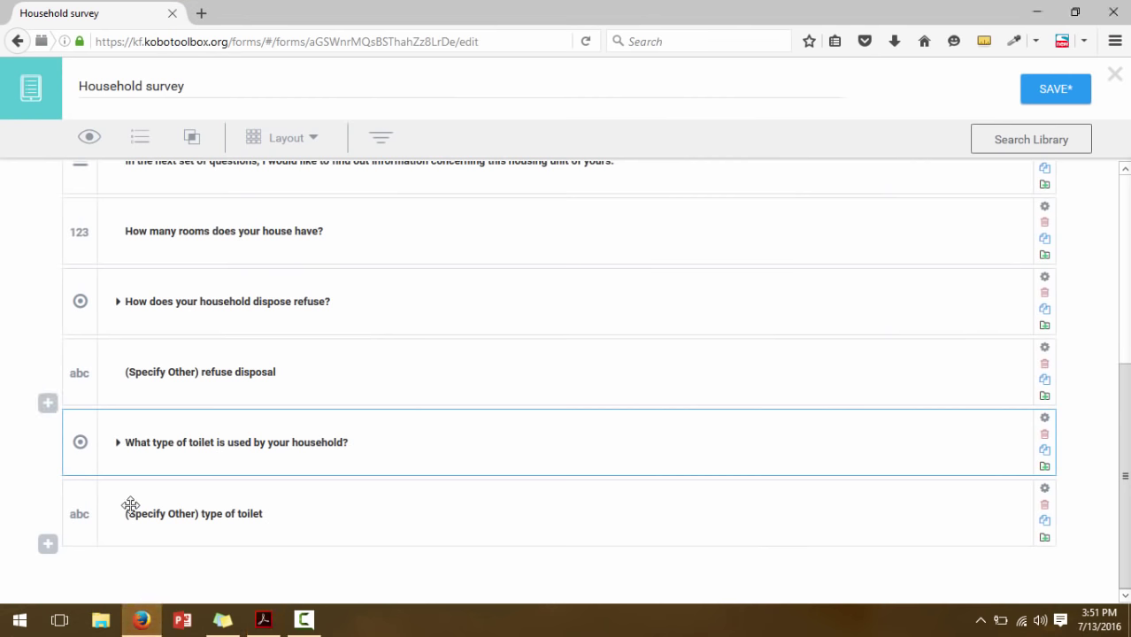
left_click(47, 544)
key("ctrl+v")
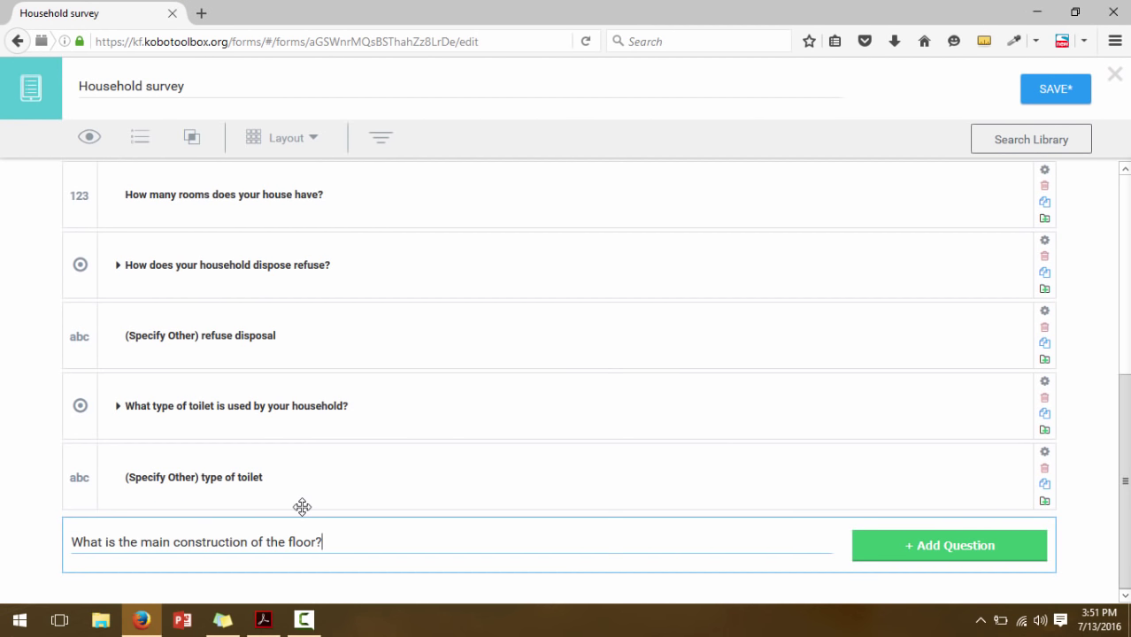
left_click(882, 543)
scroll(280, 430, "down", 2)
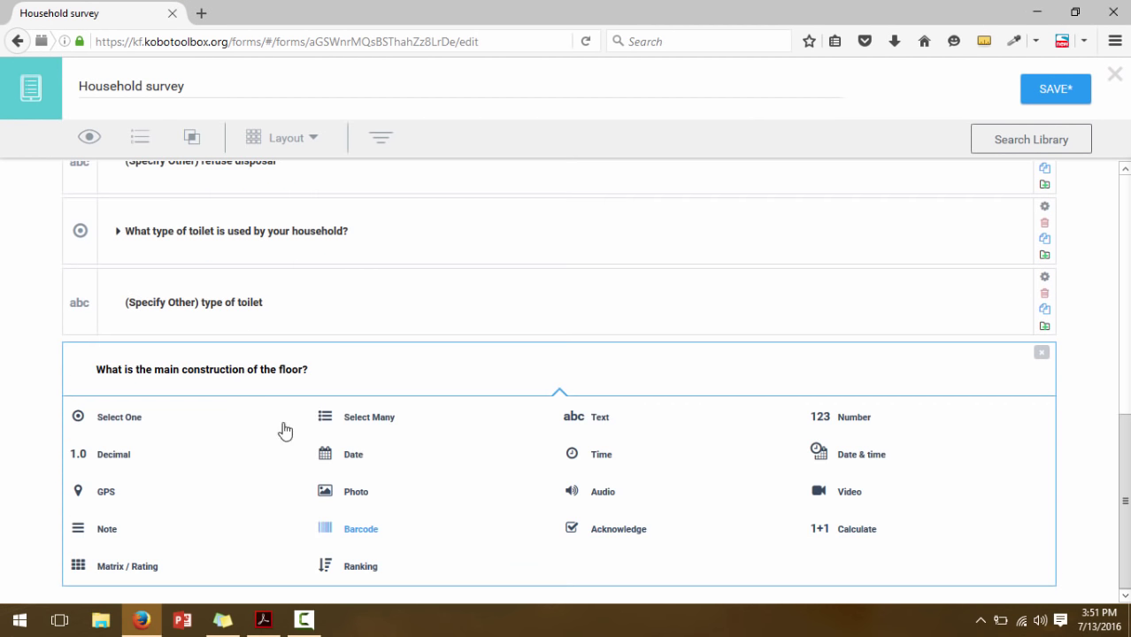
left_click(124, 427)
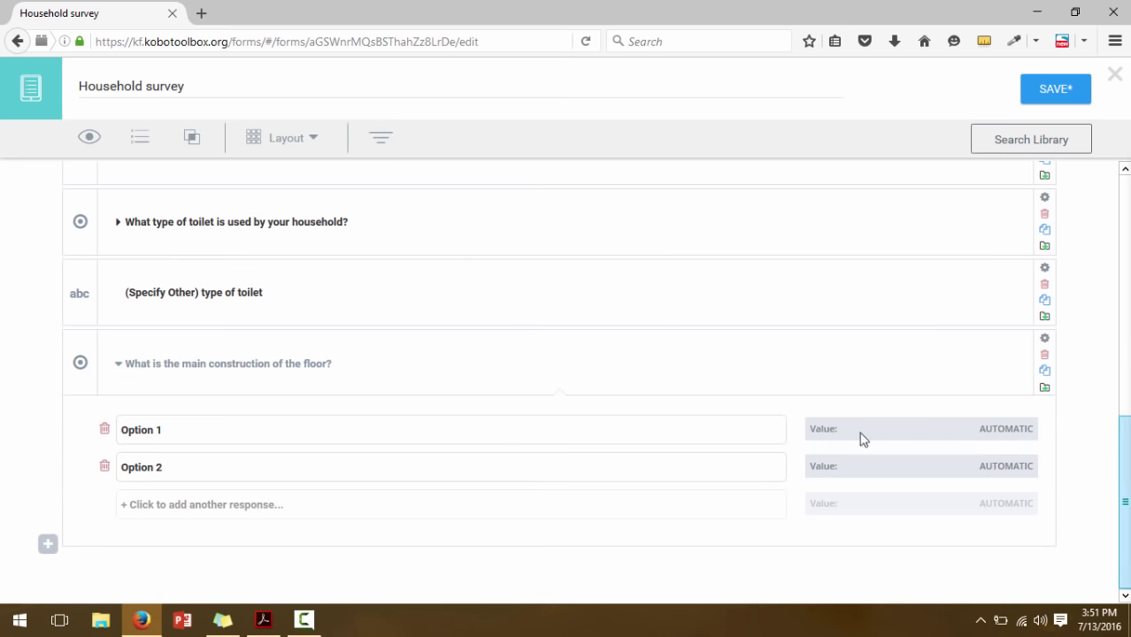
Set the first two floor choices to Earth/mud/mud bricks and Wood
left_click(264, 621)
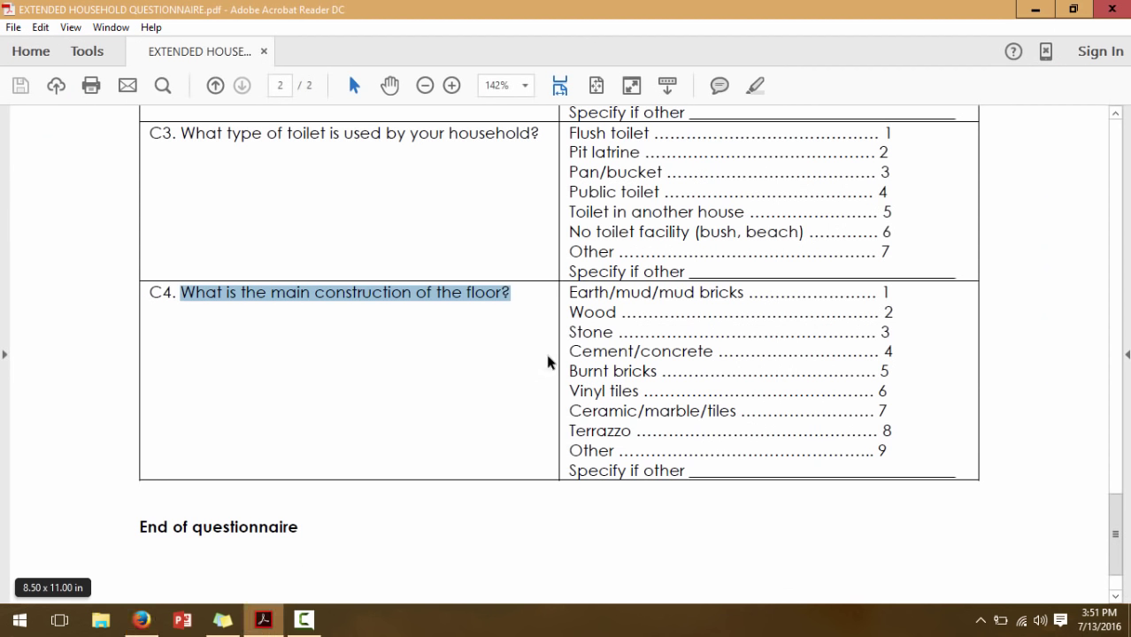
left_click_drag(572, 293, 754, 301)
key("ctrl+c")
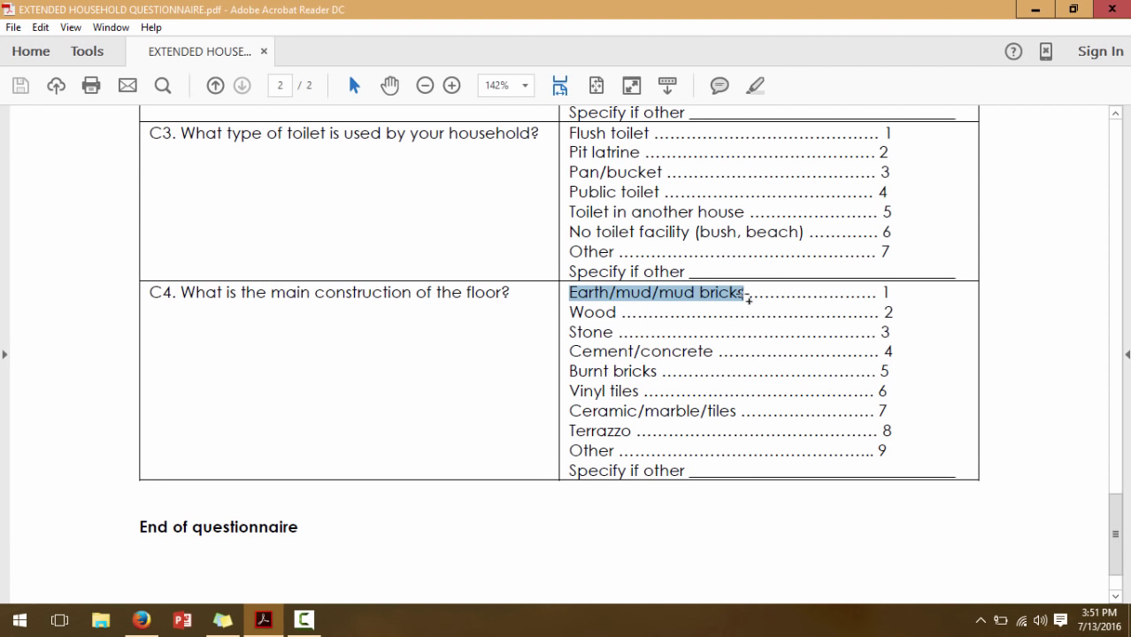
left_click(143, 622)
triple_click(142, 432)
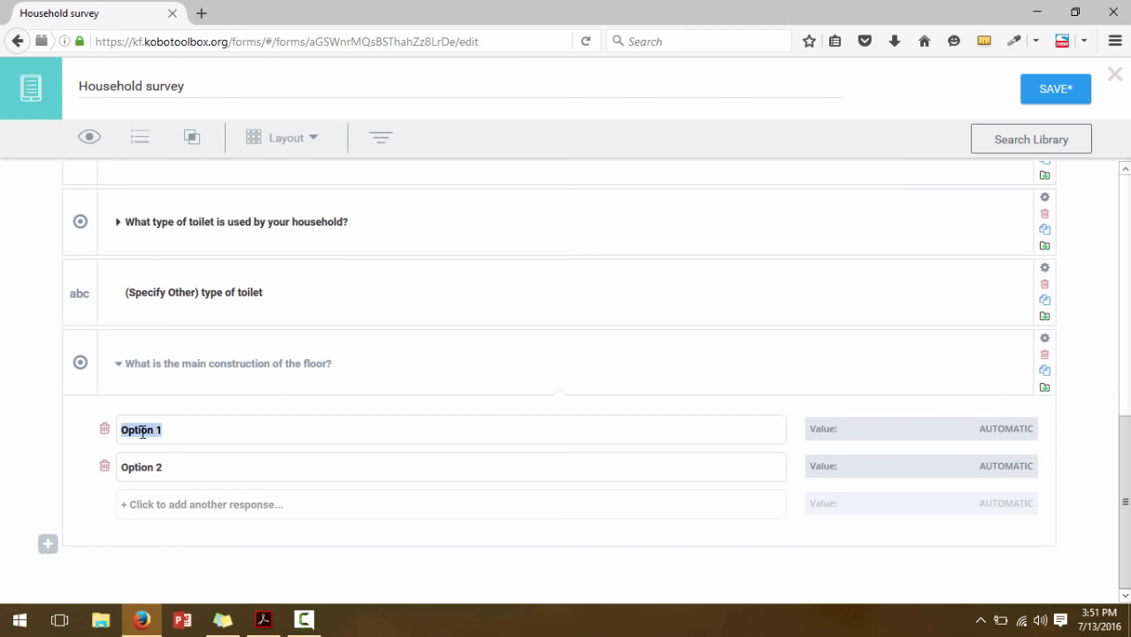
key("ctrl+v")
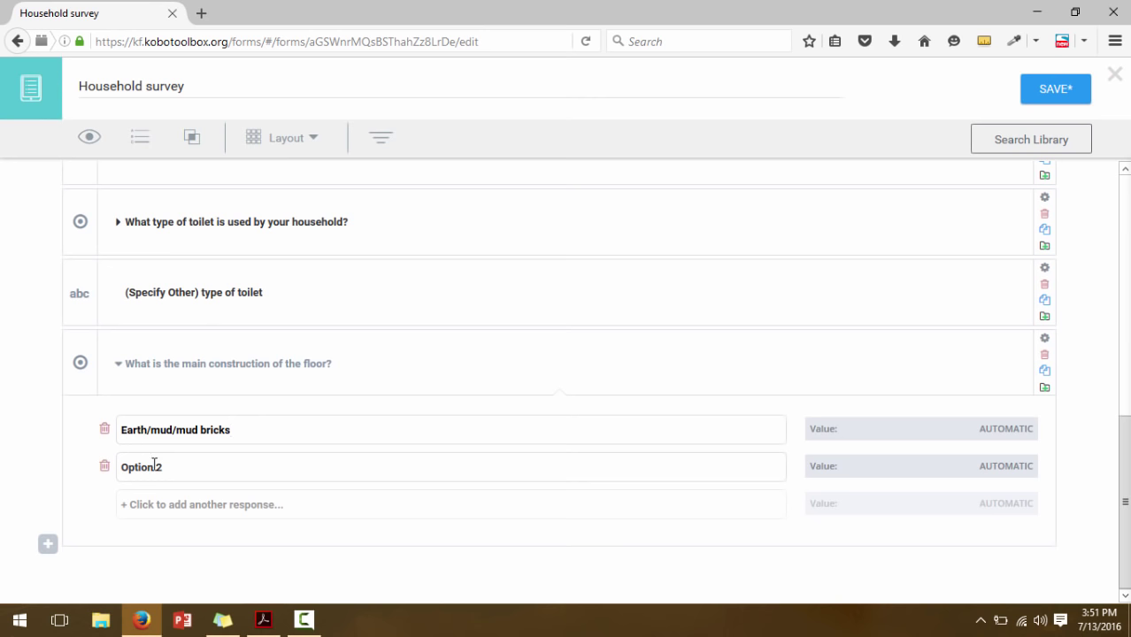
triple_click(152, 468)
type("w")
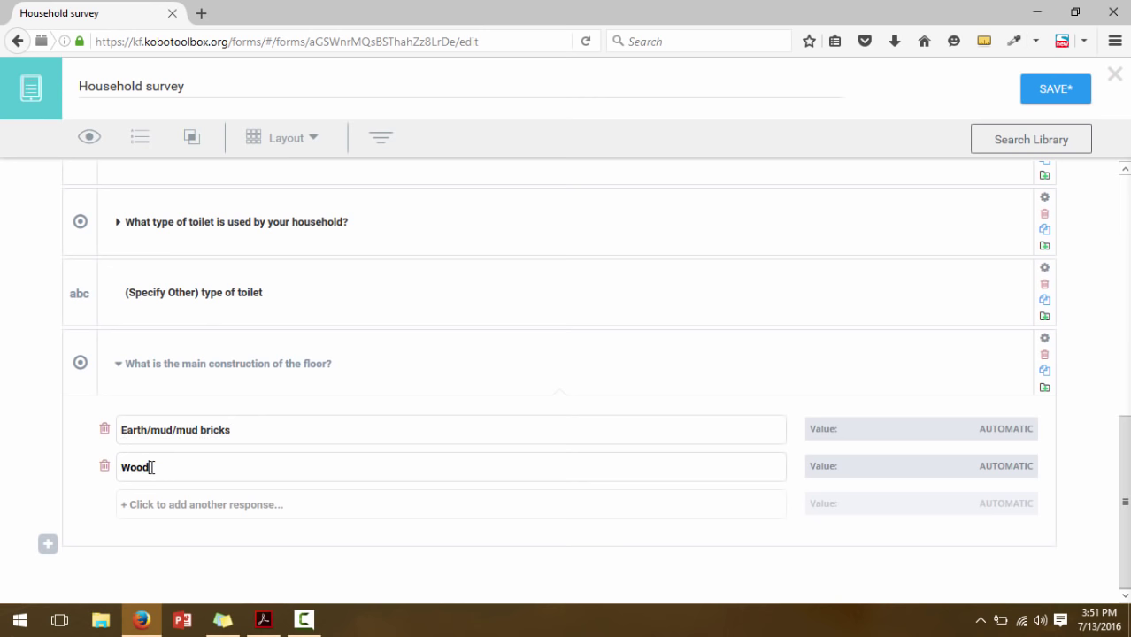
Add Stone and Cement/concrete as the third and fourth floor choices
left_click(163, 506)
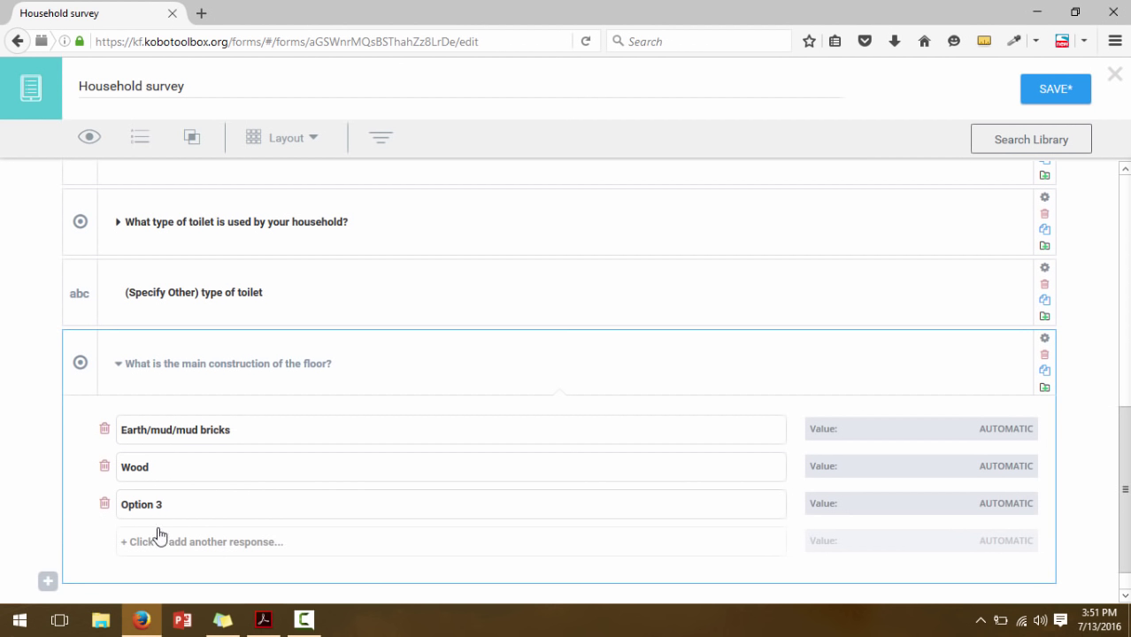
left_click(263, 619)
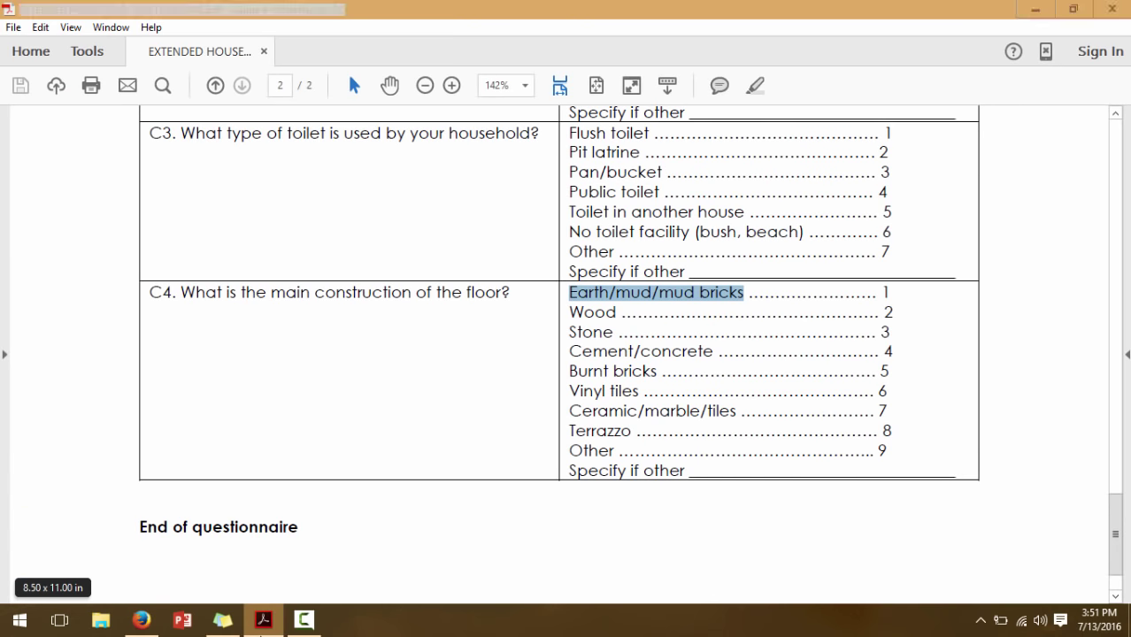
left_click(263, 620)
double_click(146, 504)
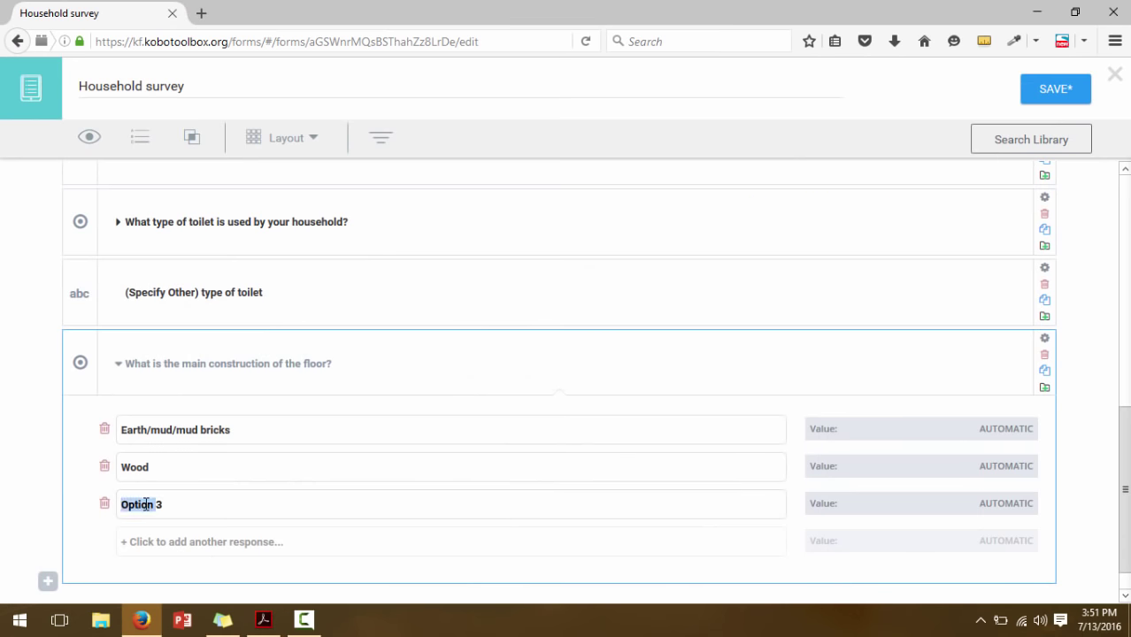
left_click(164, 504)
left_click(254, 621)
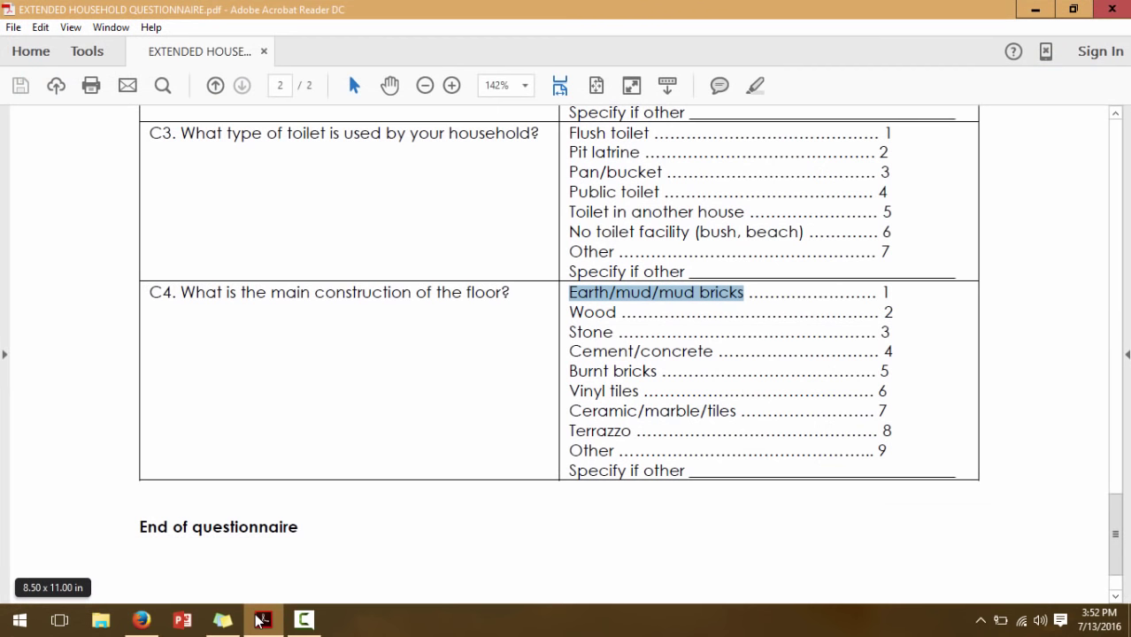
left_click(257, 622)
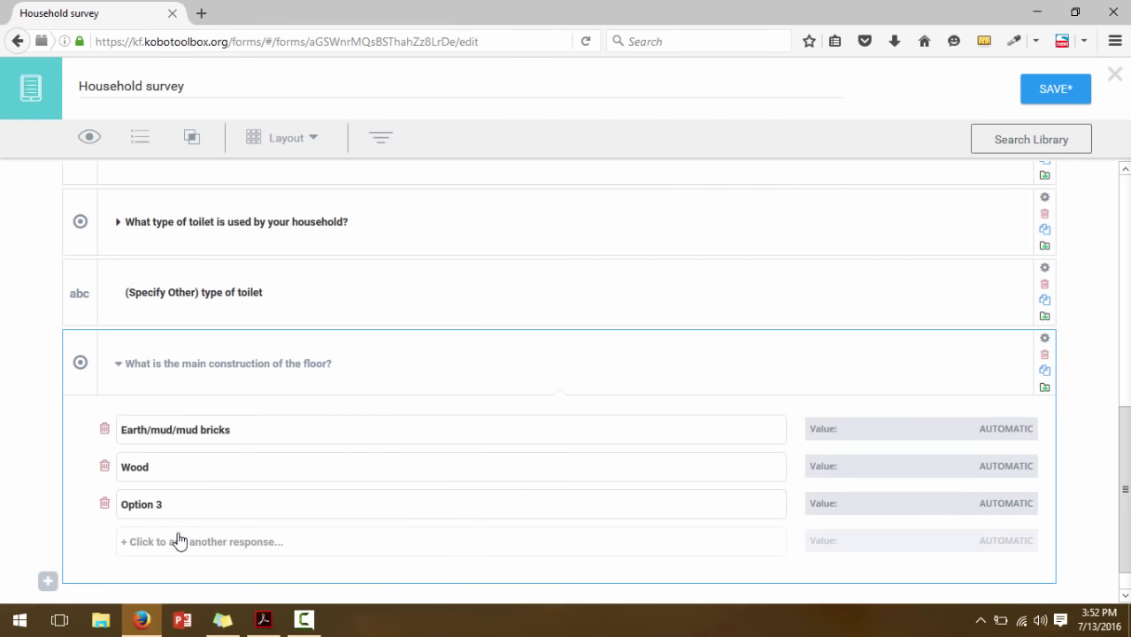
double_click(137, 510)
type("Stone")
left_click(137, 542)
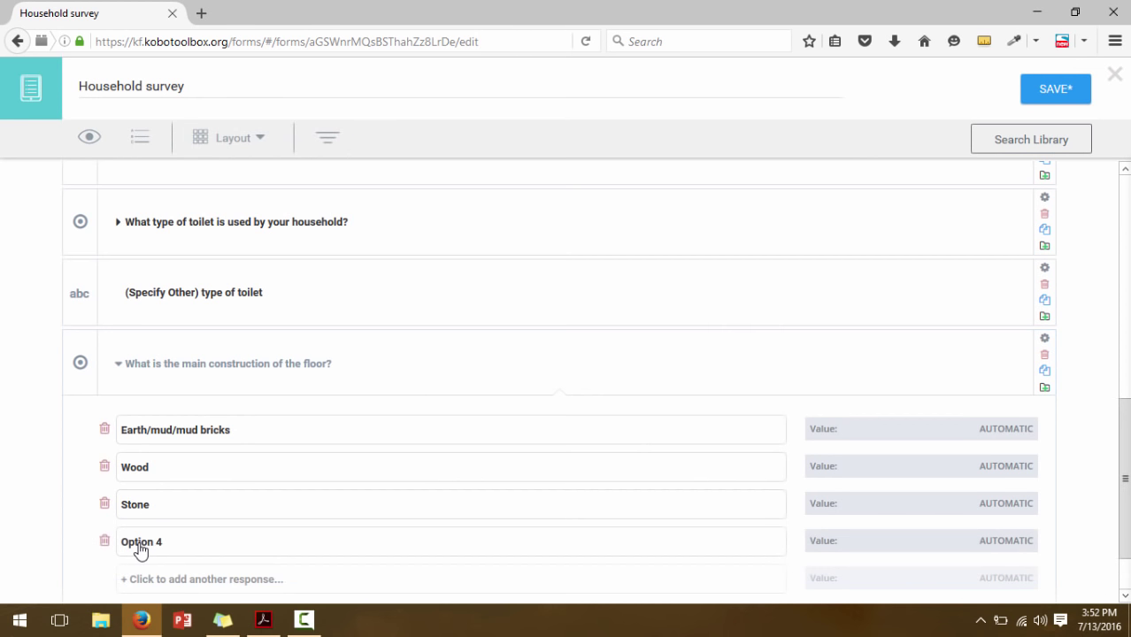
double_click(133, 543)
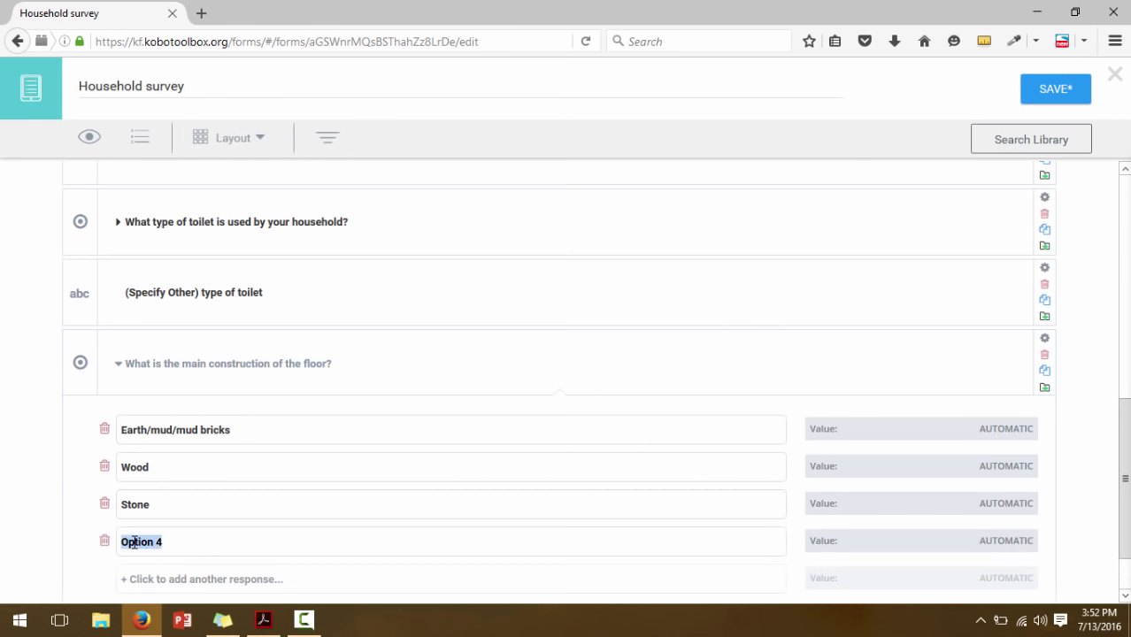
type("Cement/concrete")
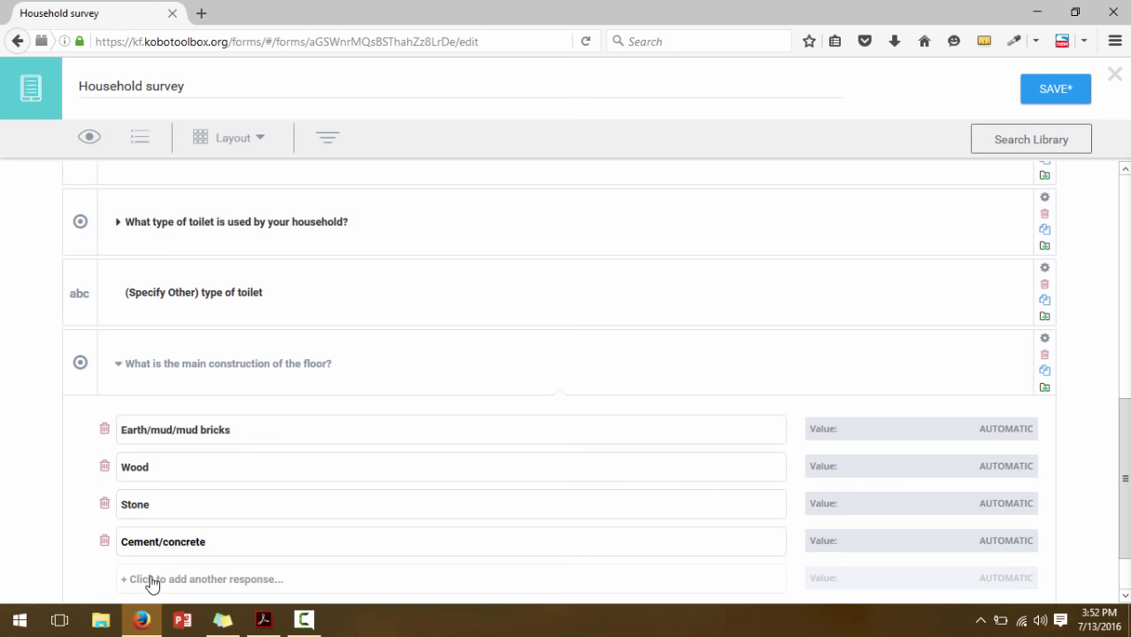
Add Burnt bricks and Vinyl tiles as the fifth and sixth floor choices
left_click(159, 579)
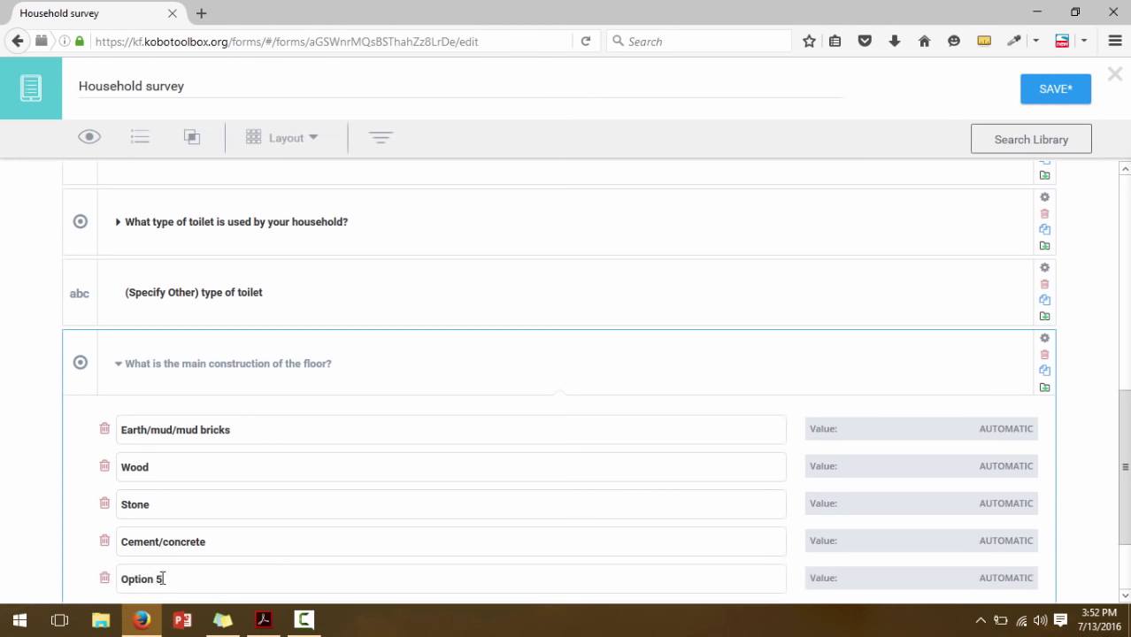
scroll(1117, 554, "down", 3)
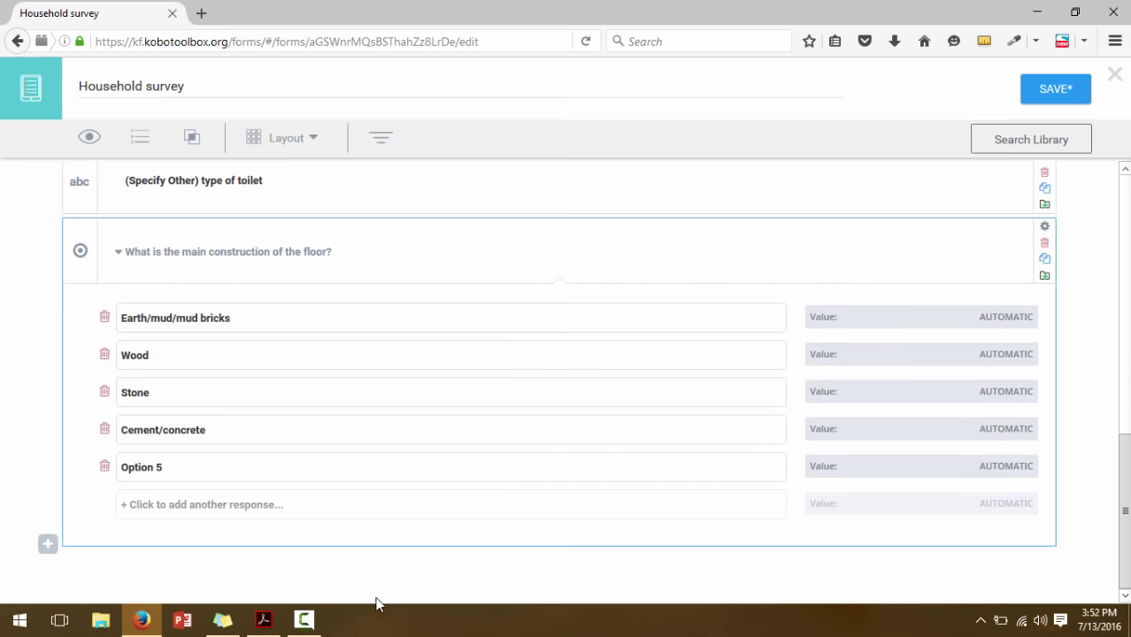
left_click(266, 621)
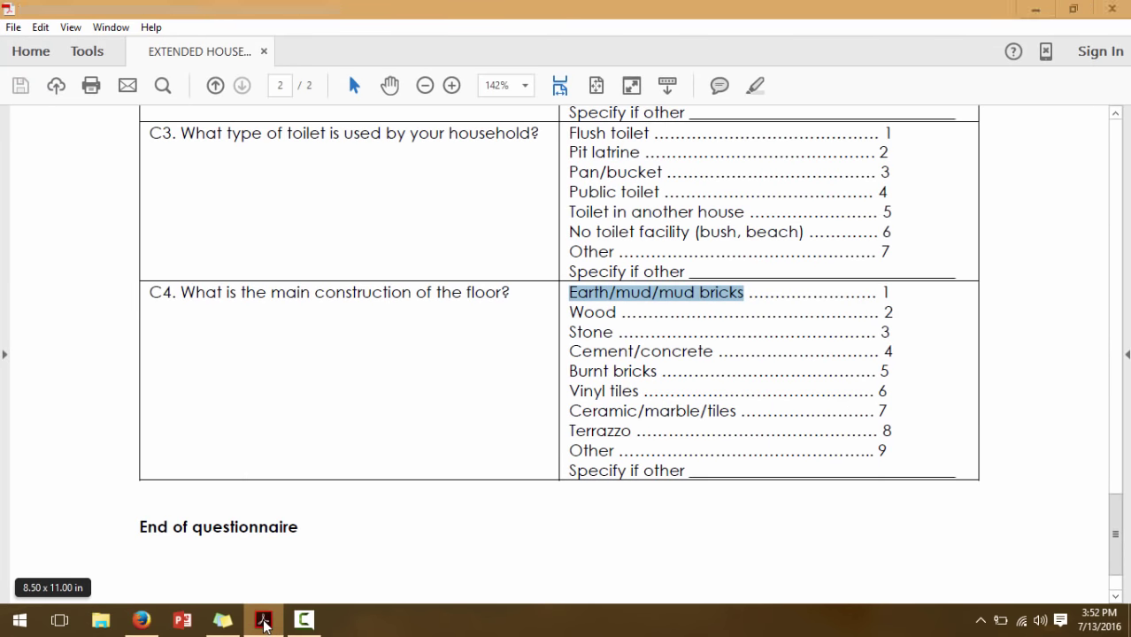
left_click(140, 619)
left_click(143, 466)
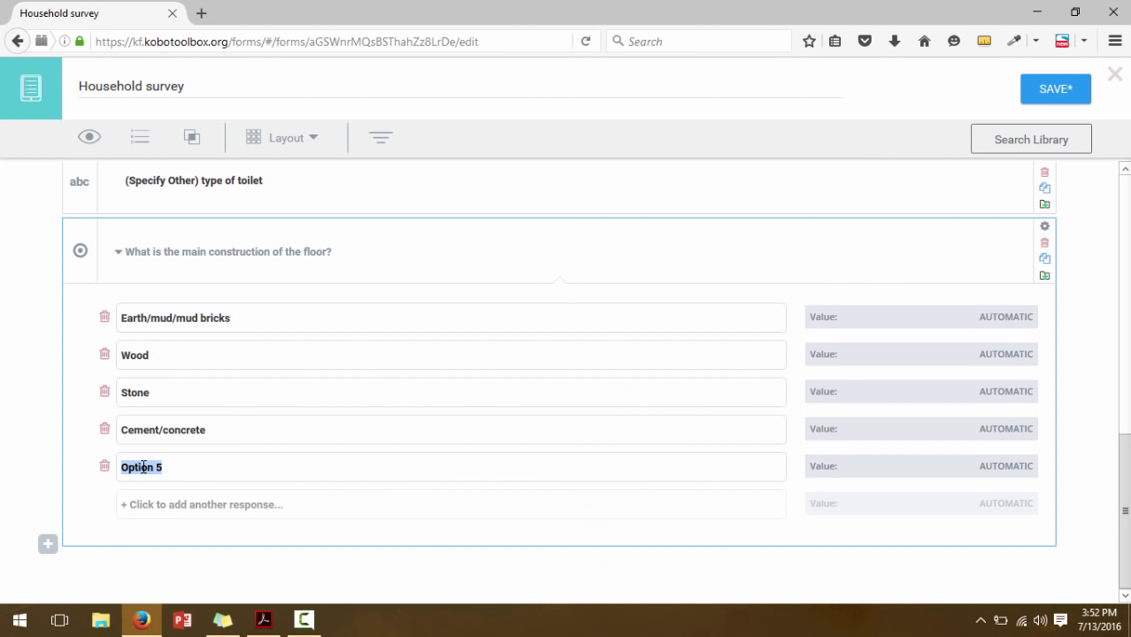
type("Burnt bricks")
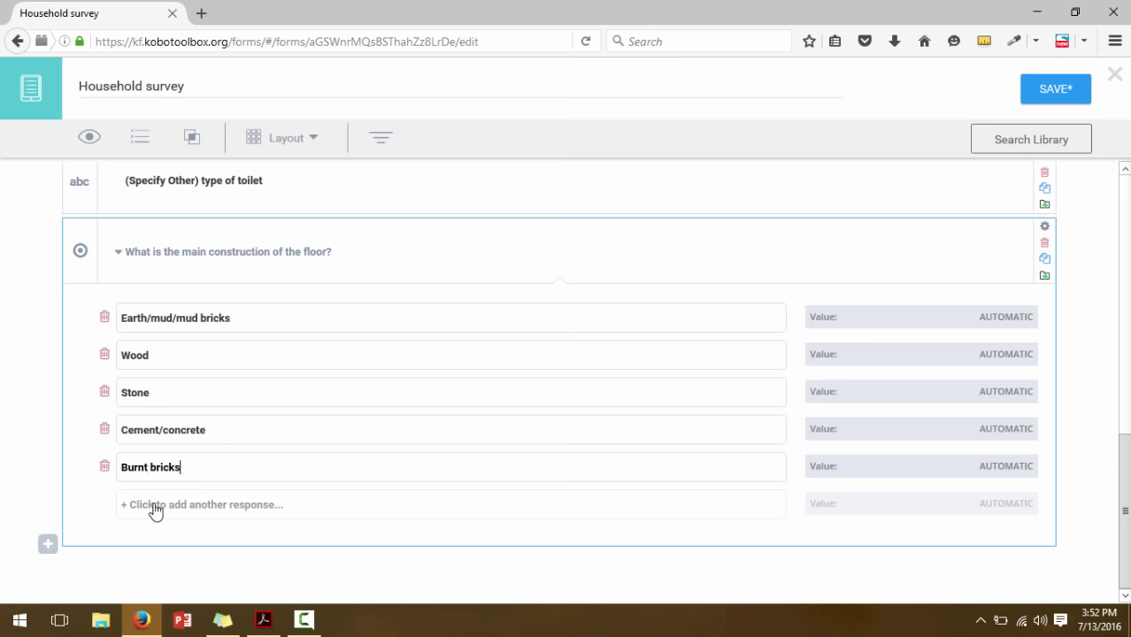
left_click(150, 505)
left_click(147, 505)
type("Vin")
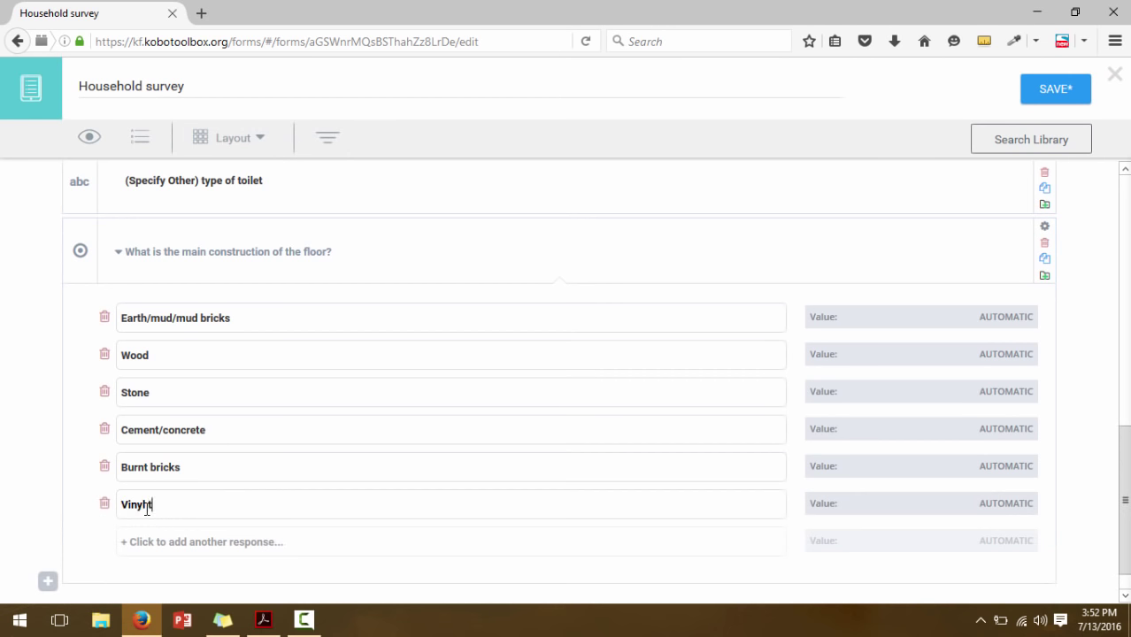
type("yl tiles")
Paste Ceramic/marble/tiles from the PDF as the seventh floor choice
left_click(174, 541)
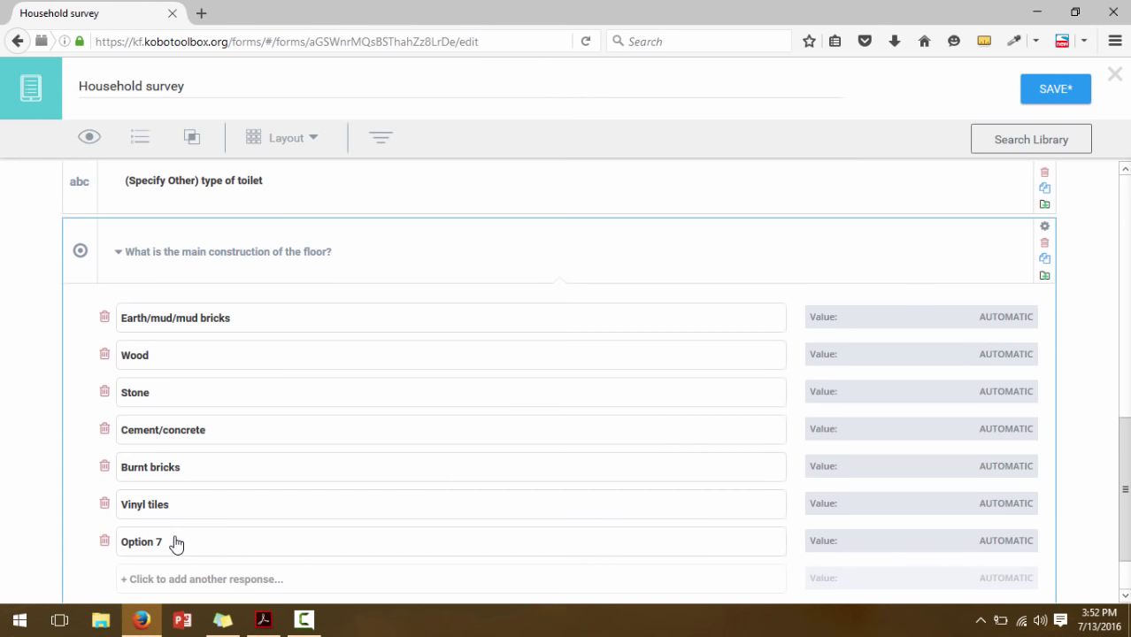
left_click(263, 621)
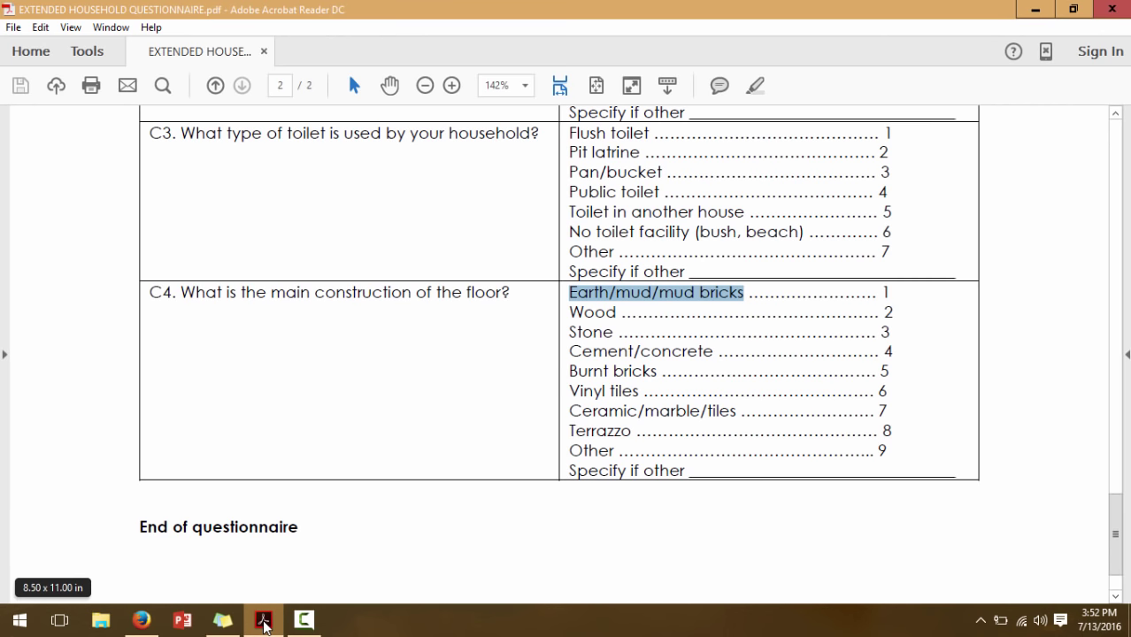
left_click_drag(571, 411, 739, 411)
key("ctrl+c")
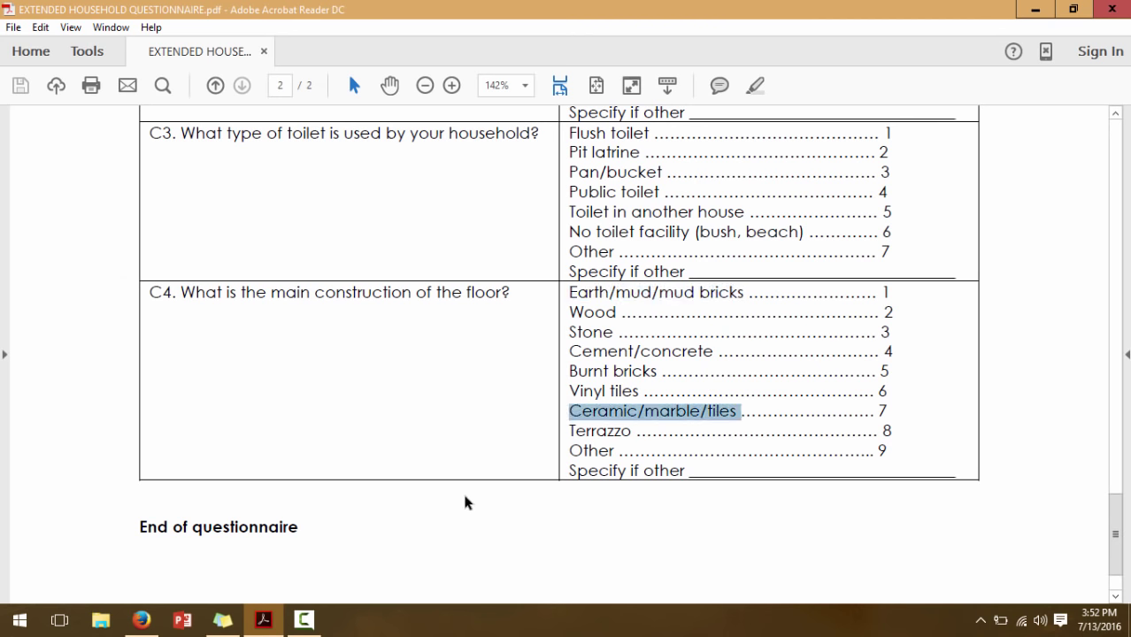
left_click(142, 620)
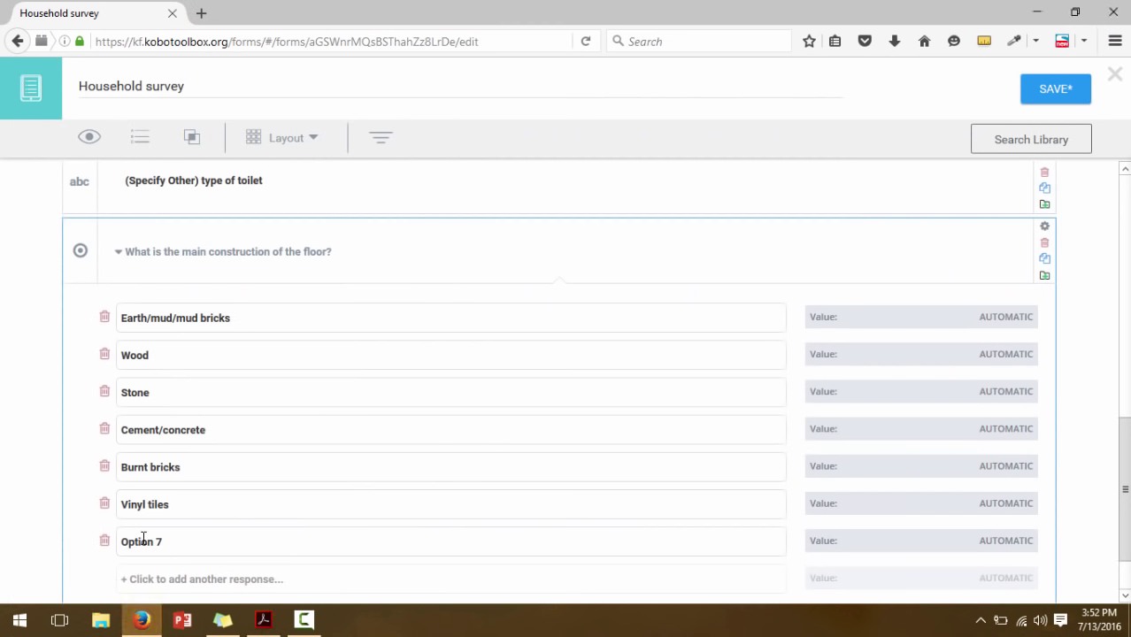
triple_click(139, 542)
key("ctrl+v")
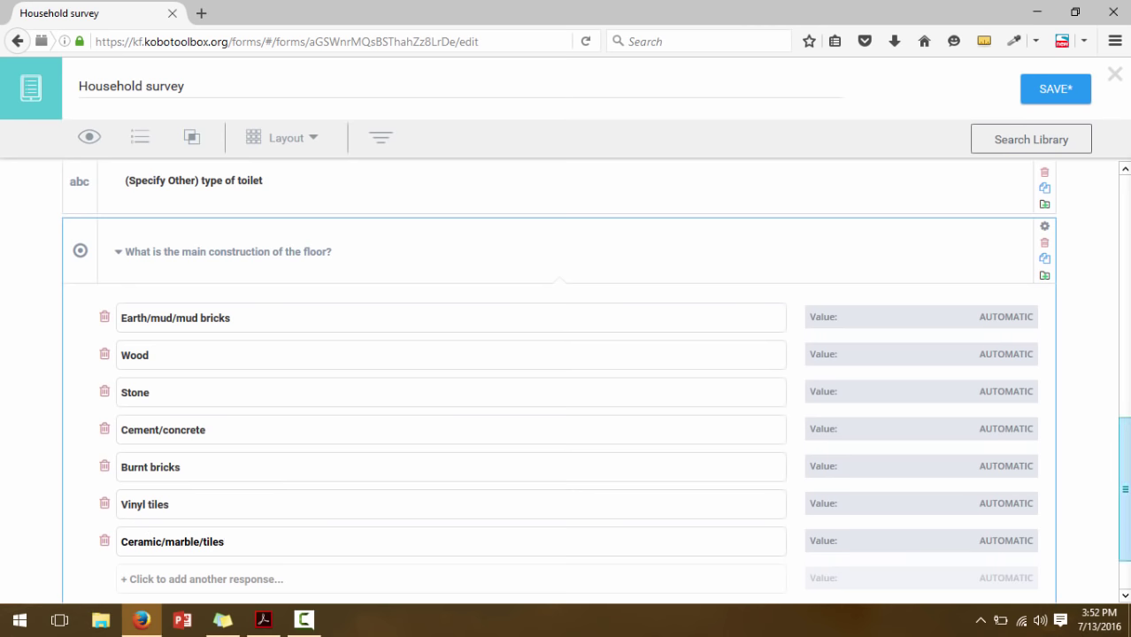
Add Terrazzo and Other as the eighth and ninth floor choices
scroll(536, 455, "down", 2)
left_click(183, 502)
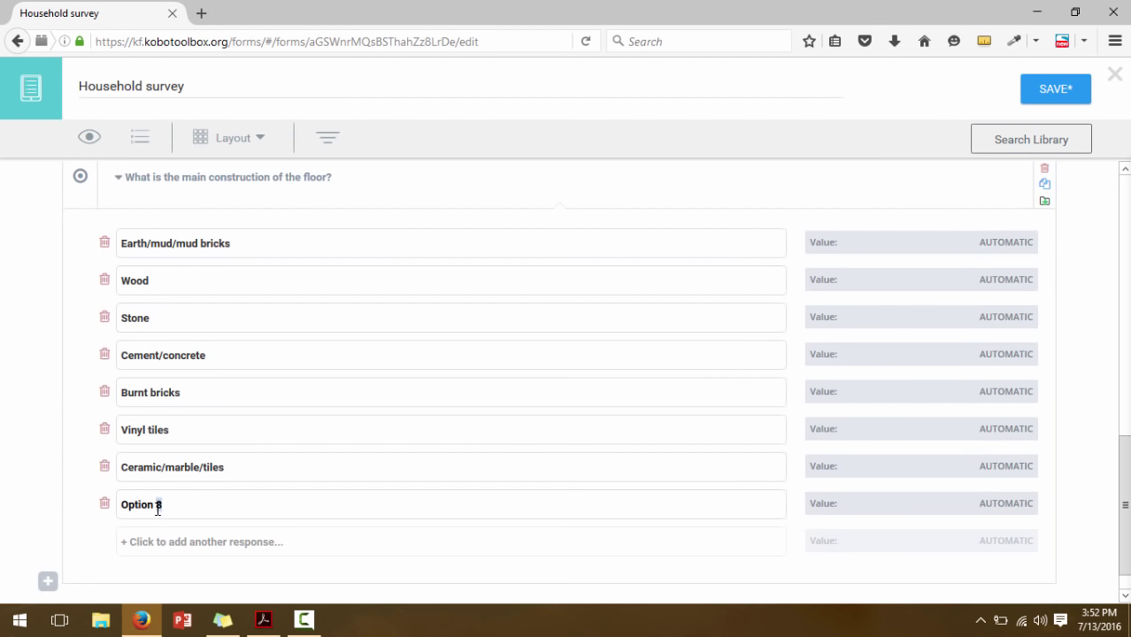
triple_click(157, 509)
type("Terrazzp")
key("BackSpace")
type("o")
left_click(152, 543)
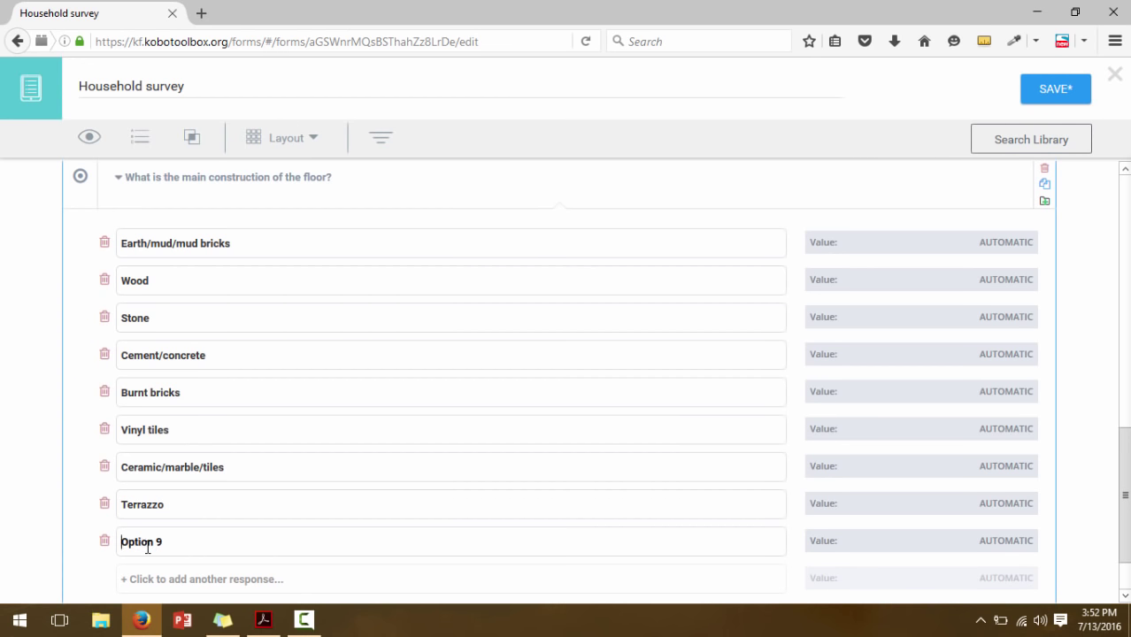
triple_click(148, 547)
type("P")
type("ther")
scroll(1121, 494, "down", 1)
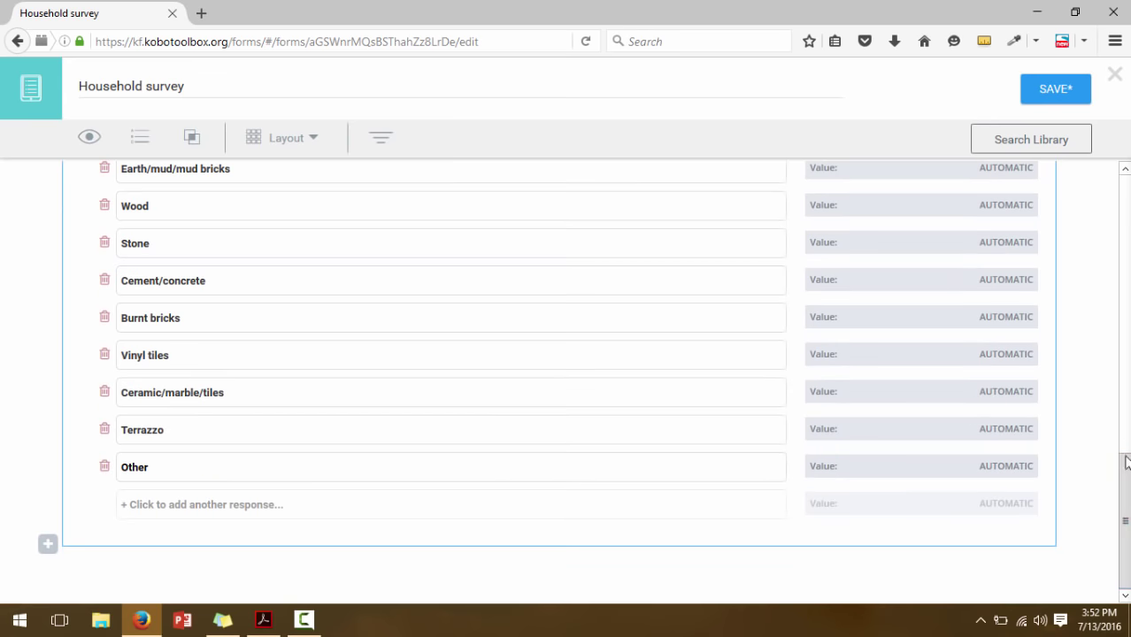
scroll(1121, 478, "up", 2)
Replace AUTOMATIC with values 1 to 5 for Earth/mud/mud bricks through Burnt bricks
left_click(1002, 278)
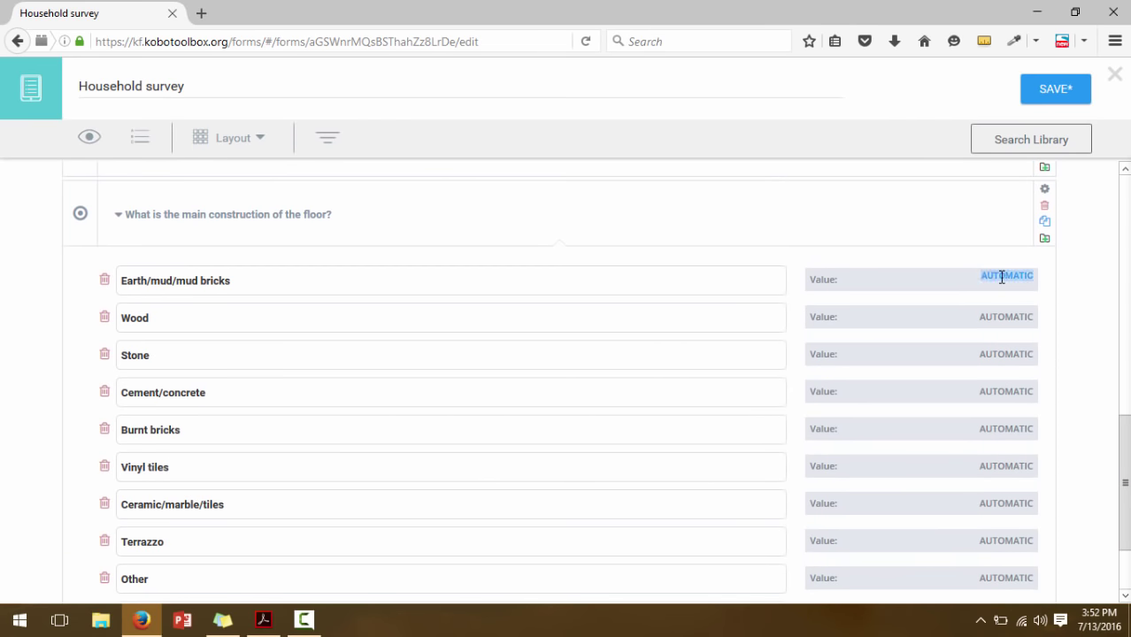
key("BackSpace")
left_click(1004, 312)
key("BackSpace")
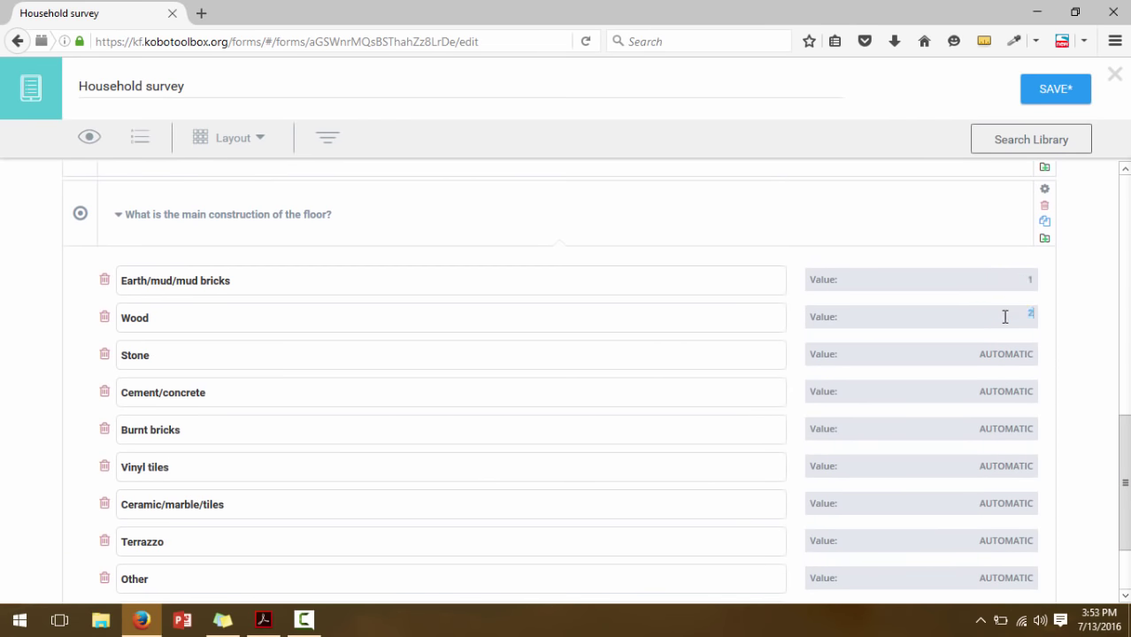
type("2")
left_click(1014, 351)
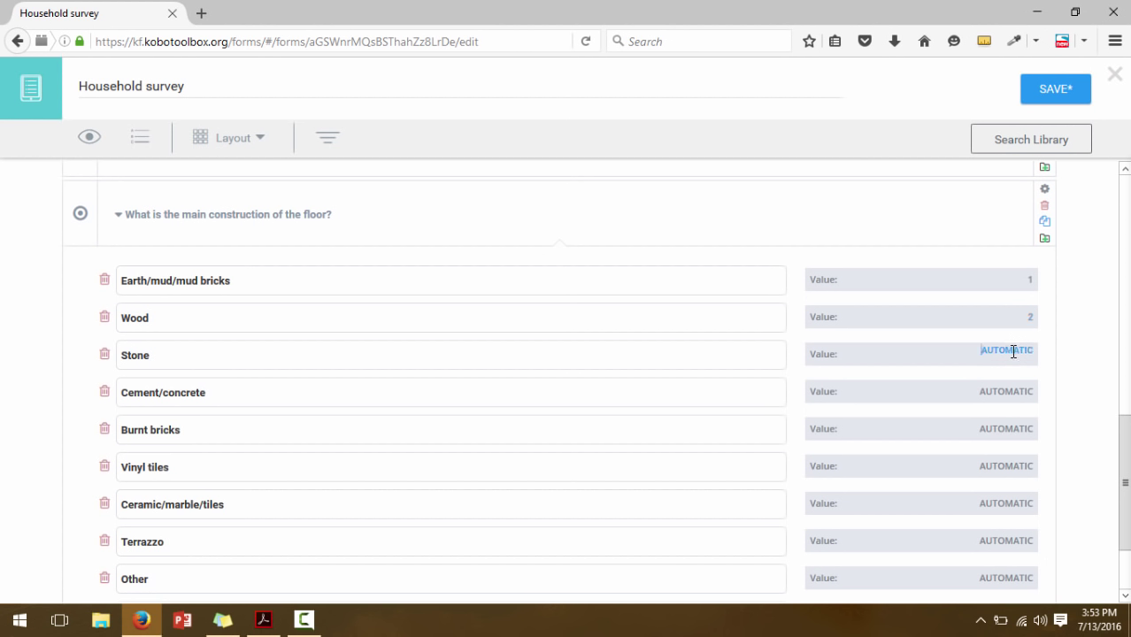
key("BackSpace")
type("3")
left_click(1018, 391)
key("BackSpace")
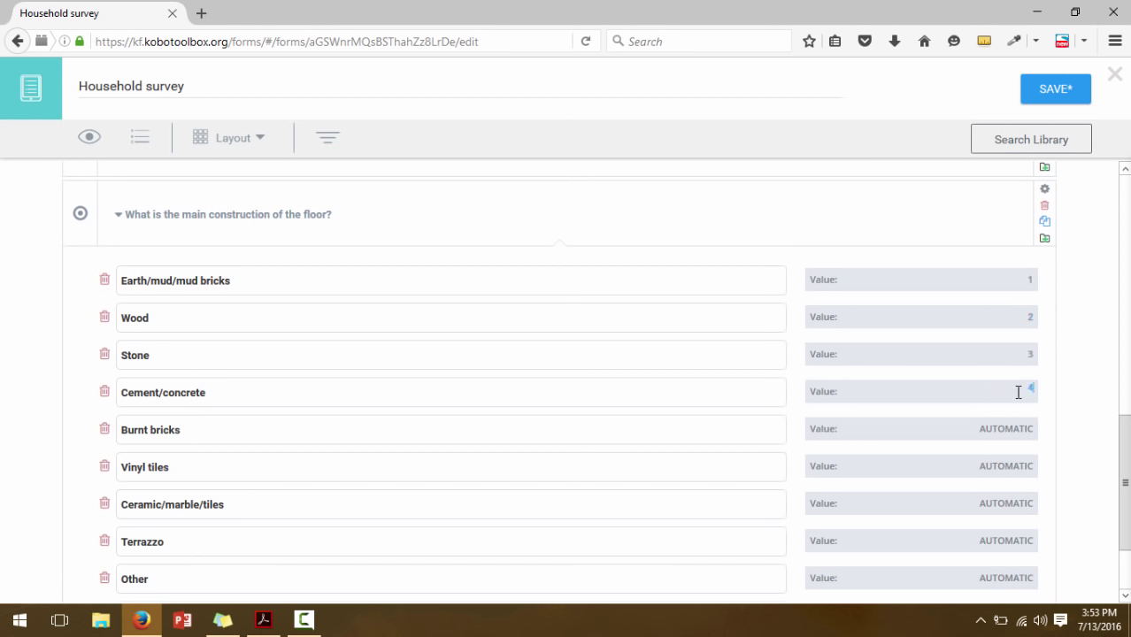
type("4")
left_click(1023, 429)
key("BackSpace")
type("5")
Give Vinyl tiles, Ceramic/marble/tiles, Terrazzo and Other the values 6, 7, 8 and 9
left_click(1023, 462)
key("BackSpace")
type("6")
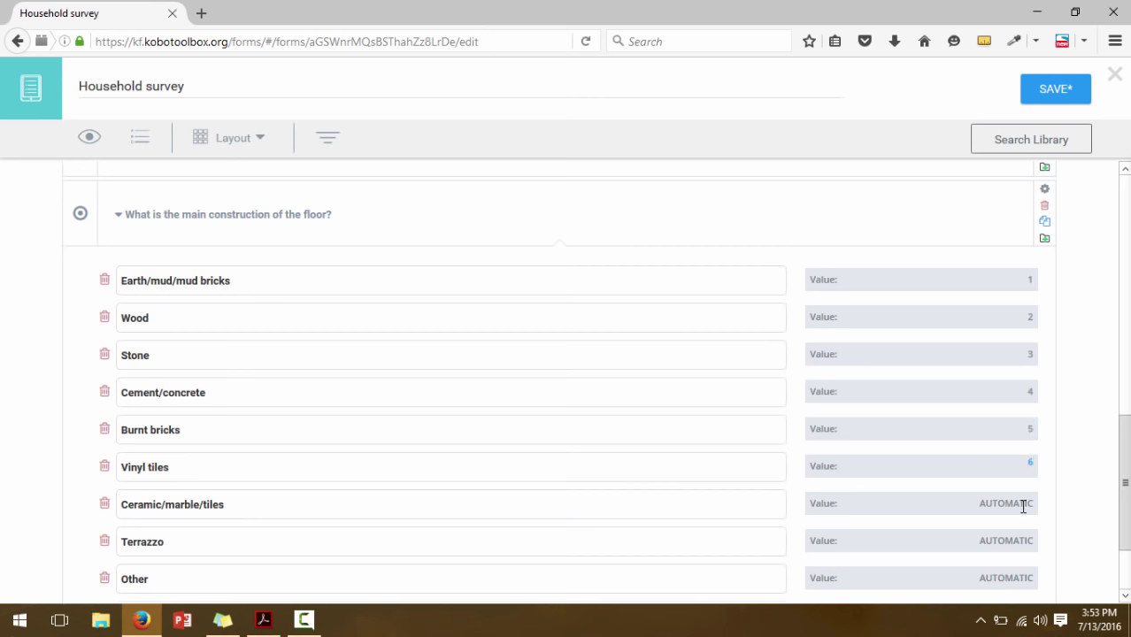
left_click(1023, 508)
left_click(1020, 503)
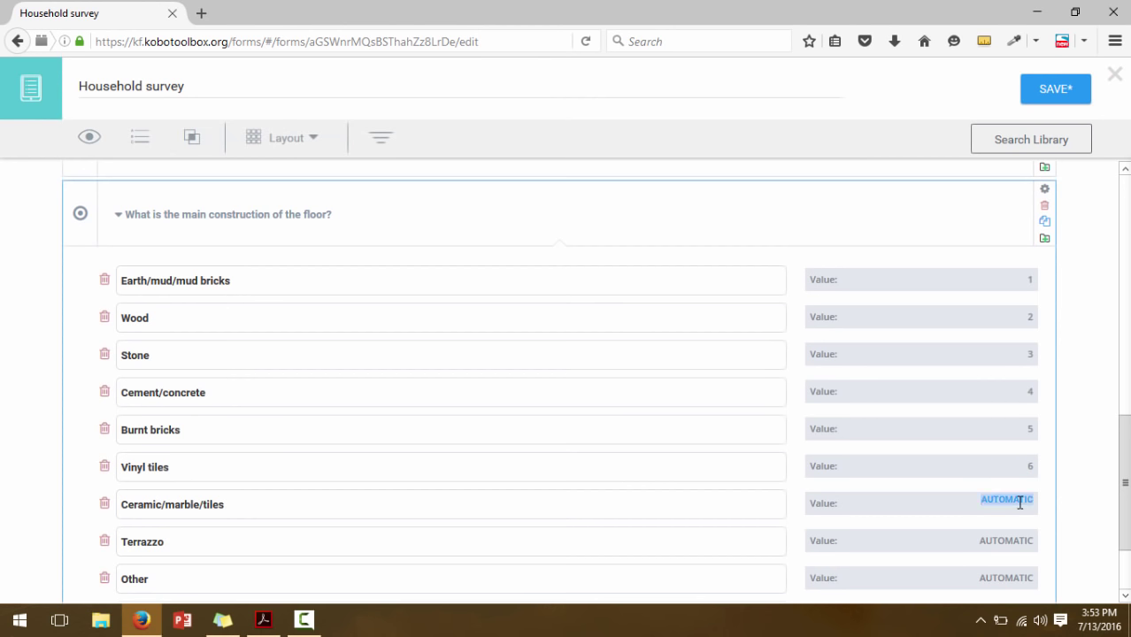
type("7")
left_click(1018, 540)
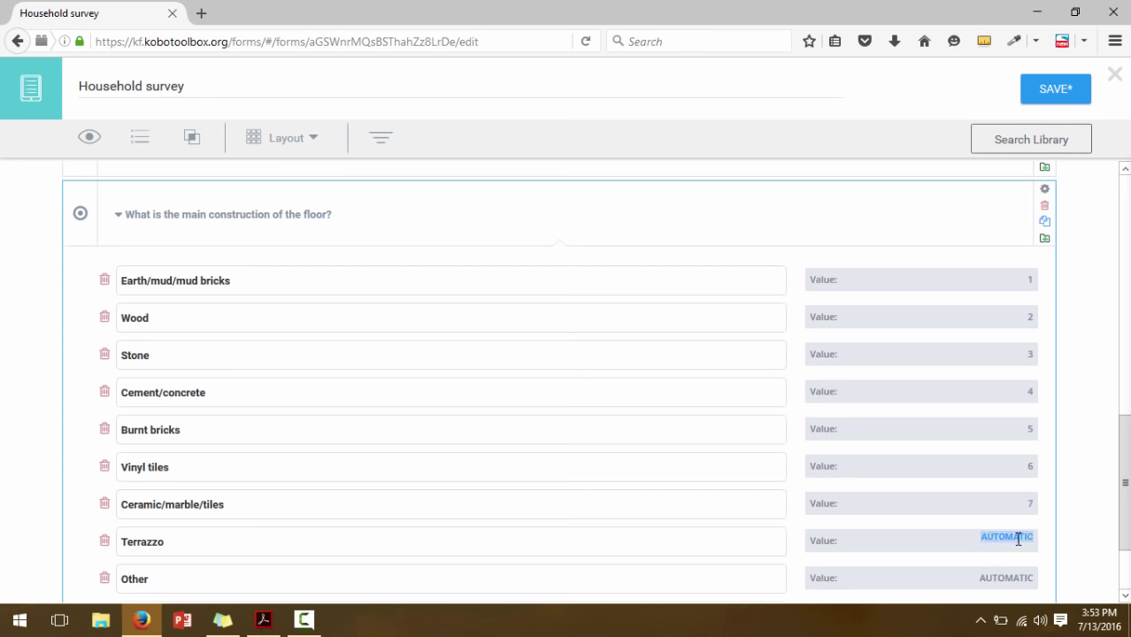
type("8")
left_click(1019, 577)
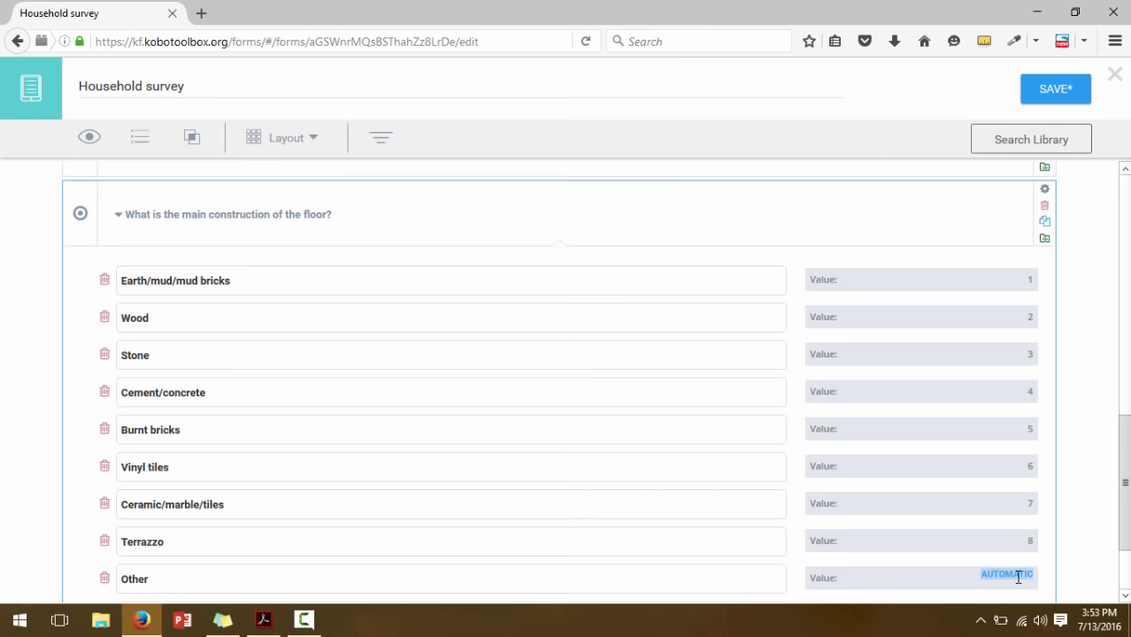
type("9")
scroll(1076, 531, "down", 2)
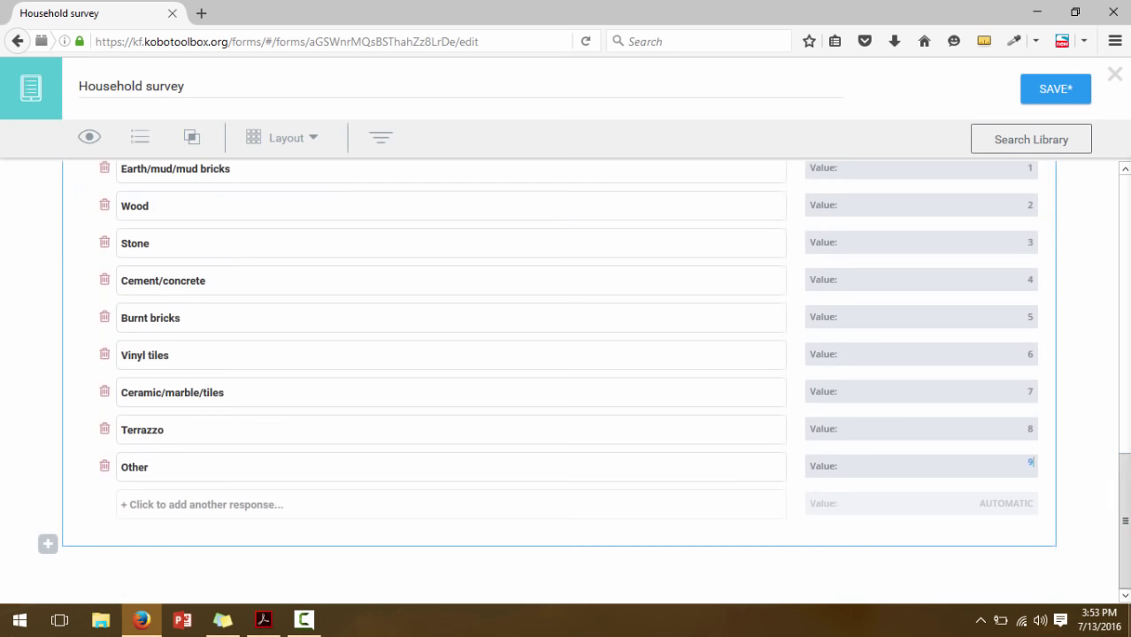
scroll(1124, 485, "up", 4)
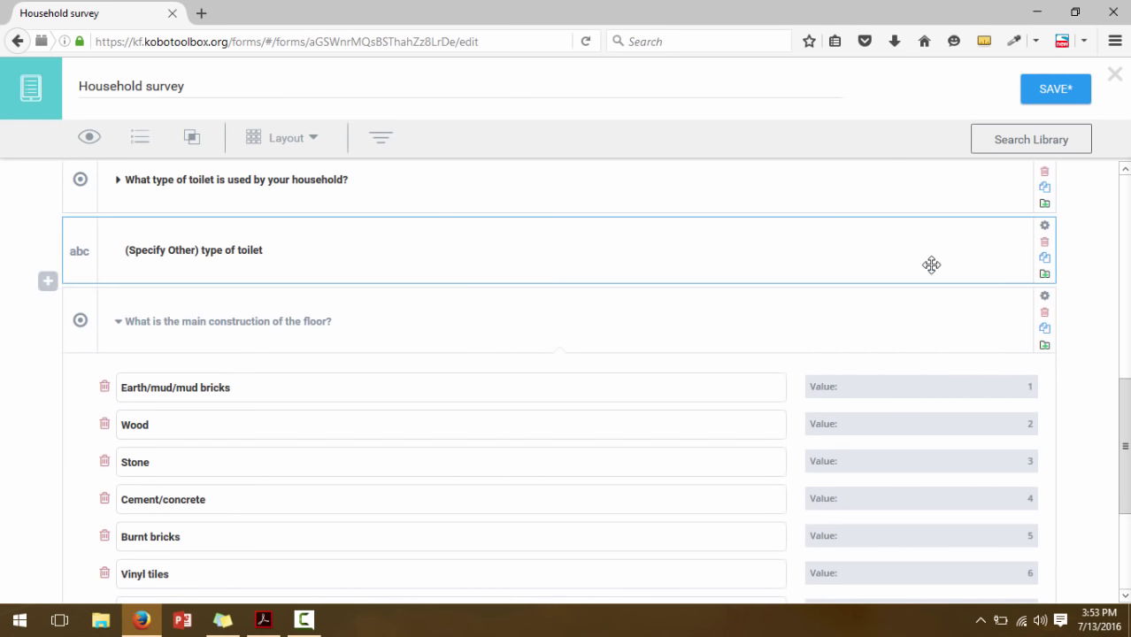
Duplicate '(Specify Other) type of toilet', place it after the floor question, and relabel it for floor material
left_click(117, 328)
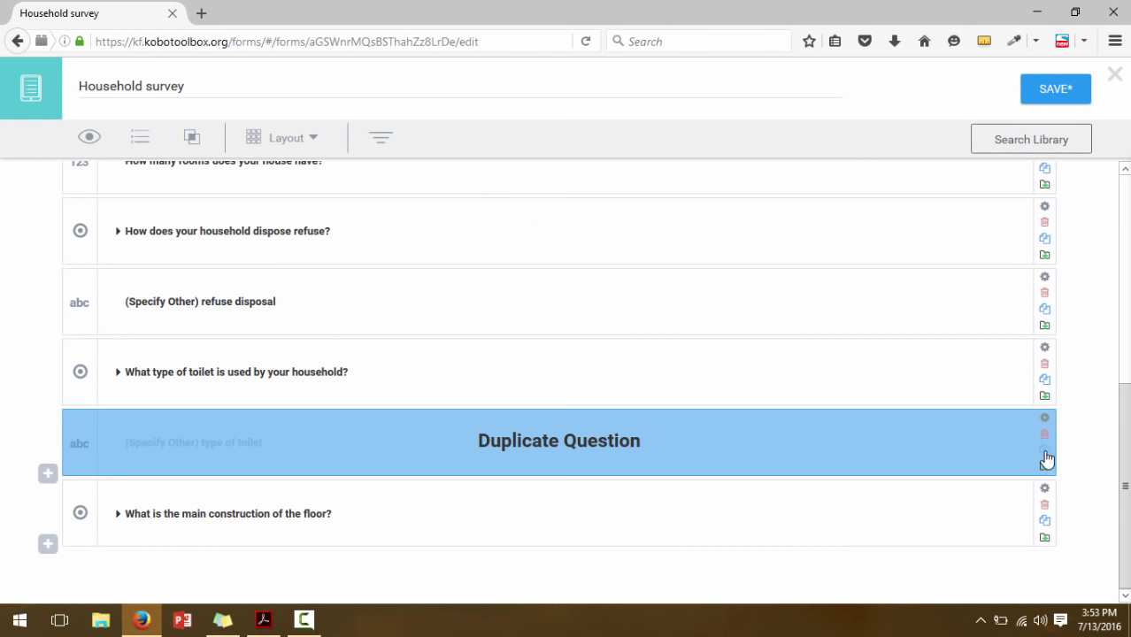
left_click(1047, 453)
scroll(1051, 456, "down", 2)
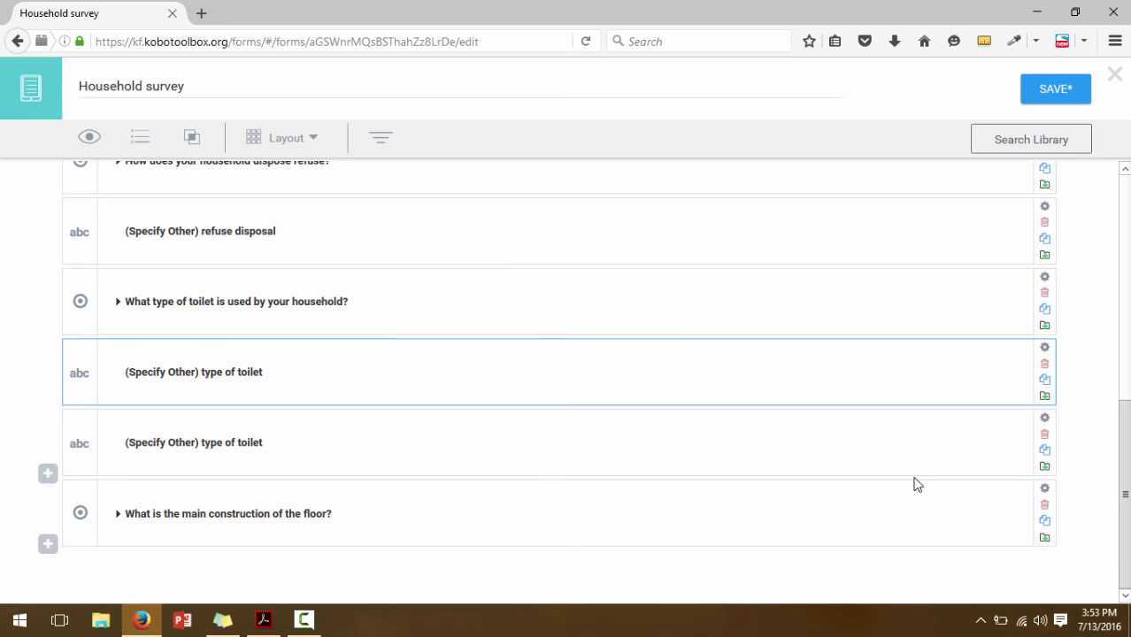
left_click_drag(939, 516, 939, 452)
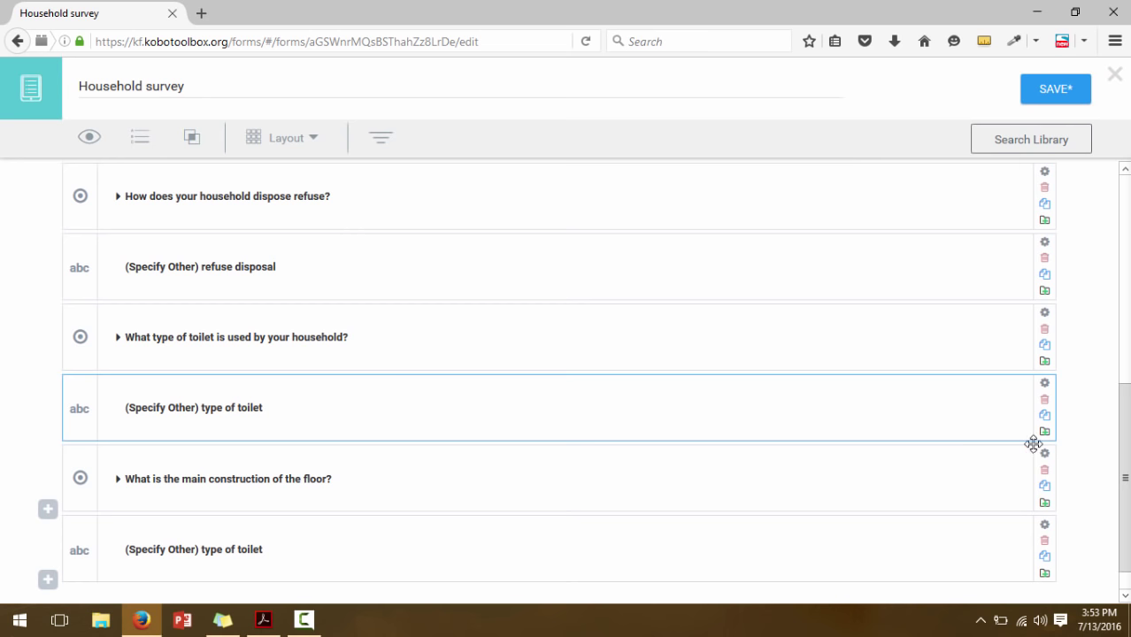
scroll(557, 371, "down", 1)
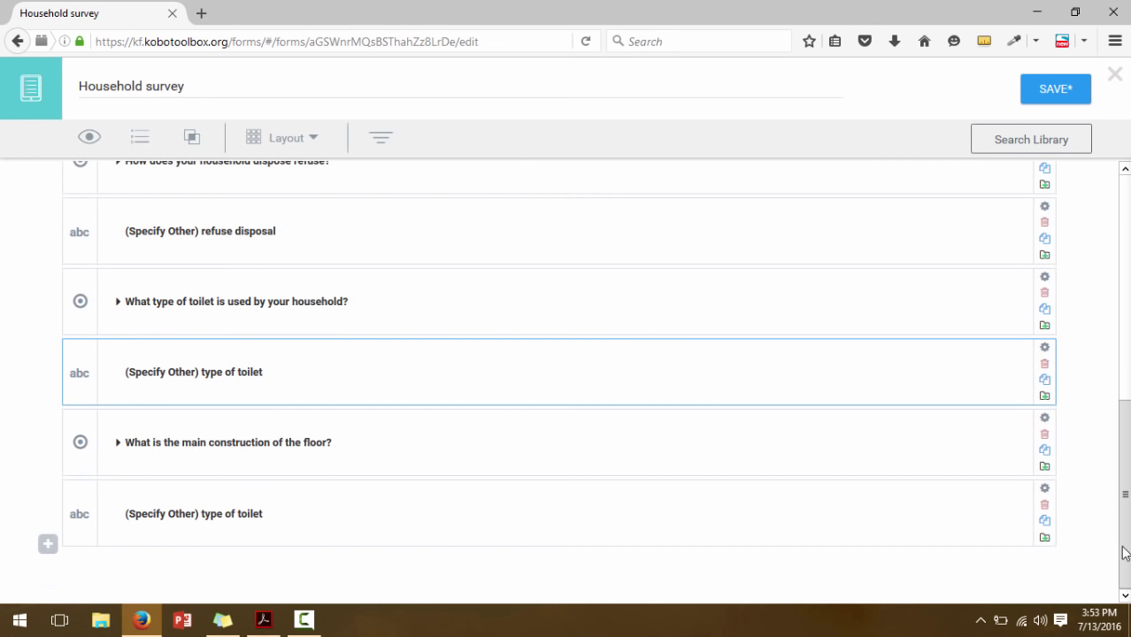
left_click(245, 514)
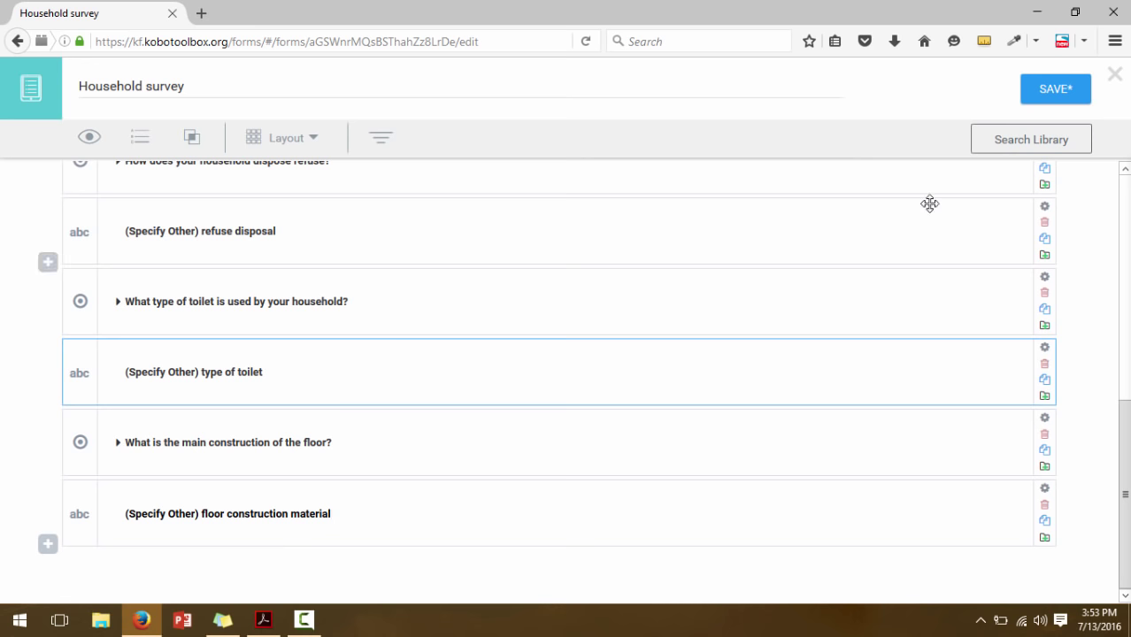
Save the Household survey form
left_click(1041, 89)
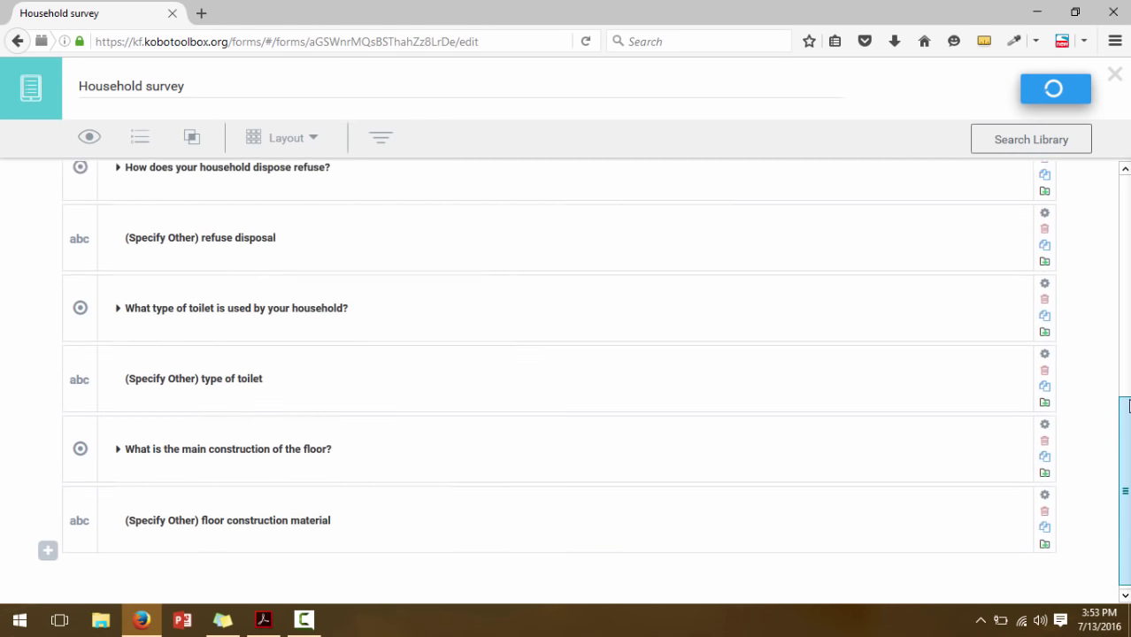
scroll(1120, 266, "up", 4)
left_click_drag(1121, 272, 1126, 322)
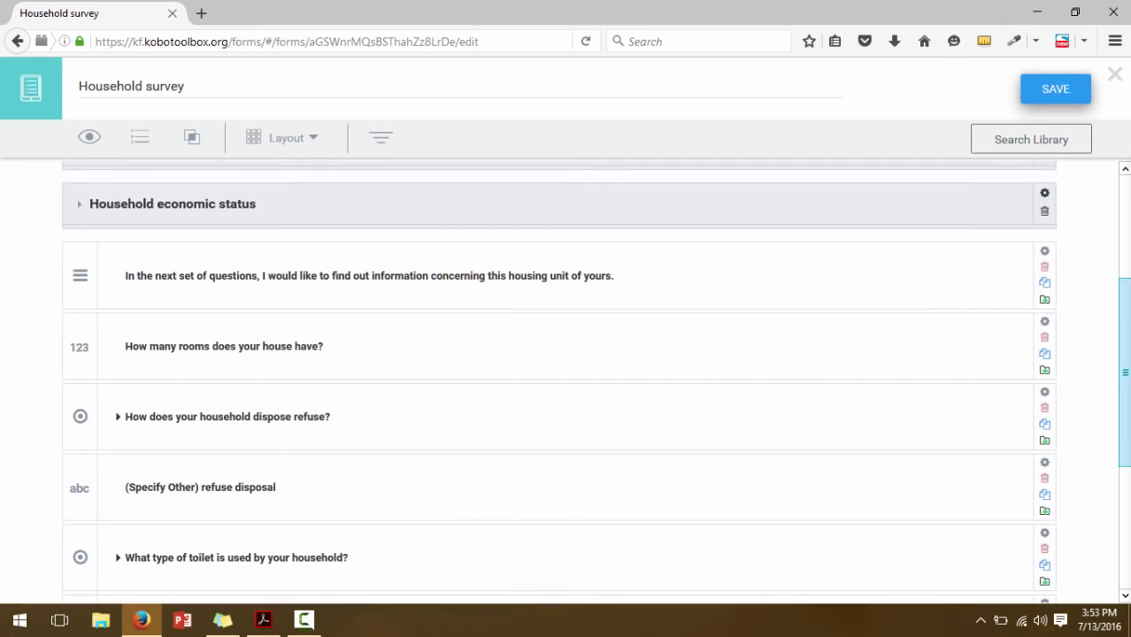
Group the refuse, refuse-other, toilet, floor and floor-material questions together
left_click(965, 446)
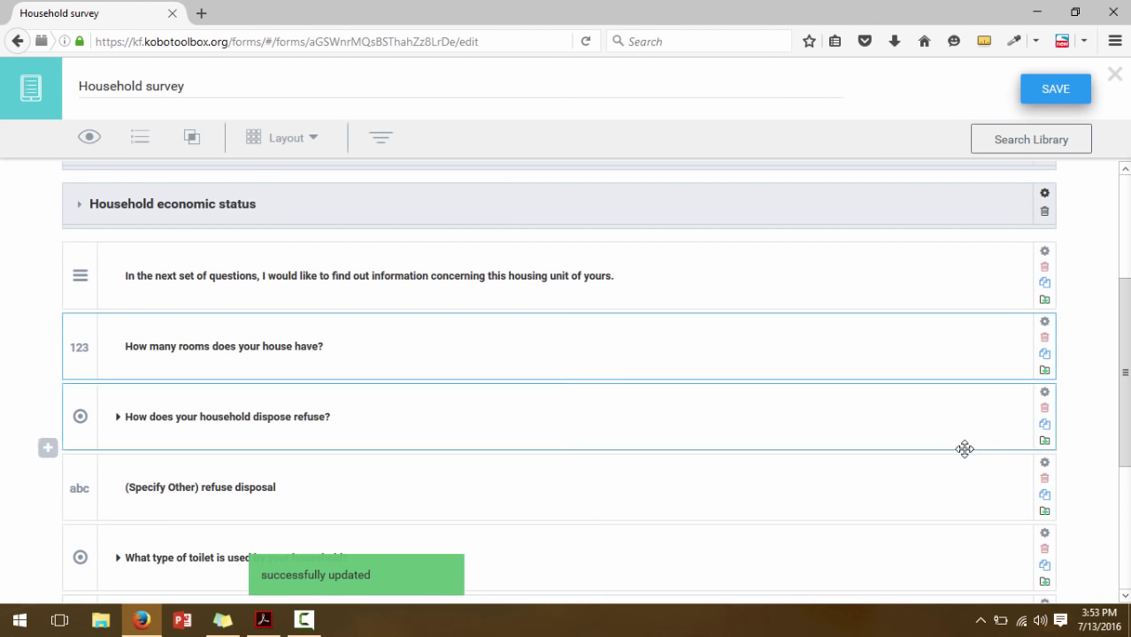
left_click(965, 489)
left_click(975, 551)
left_click_drag(1123, 460, 1123, 581)
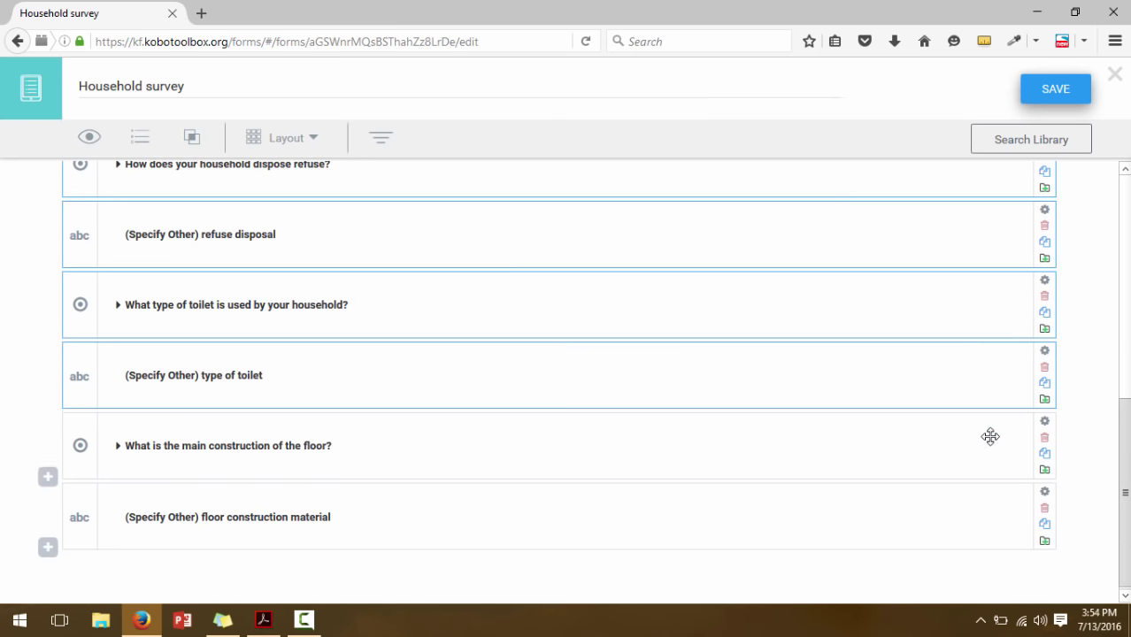
left_click(993, 447)
left_click(994, 509)
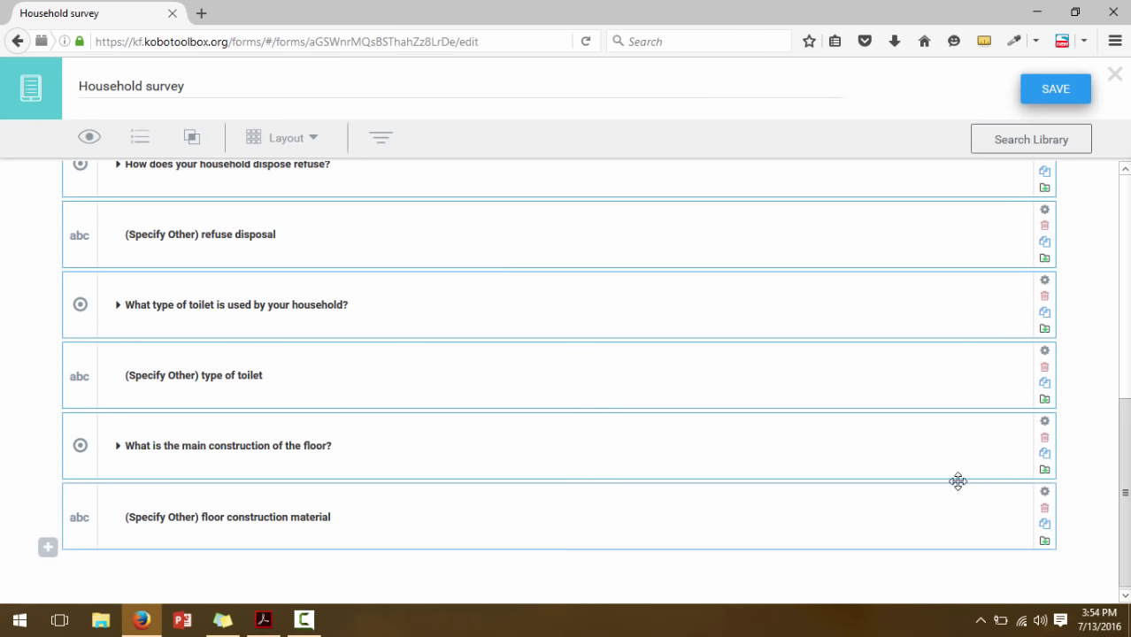
left_click(190, 139)
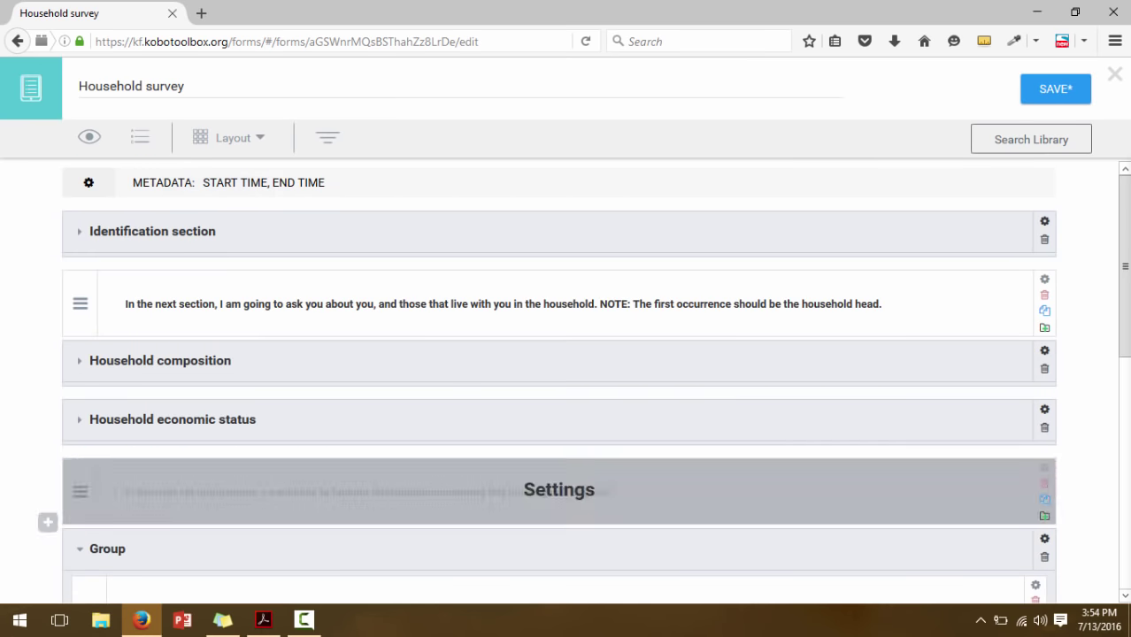
Scroll through the new Group, then bring up the questionnaire PDF
scroll(496, 474, "down", 2)
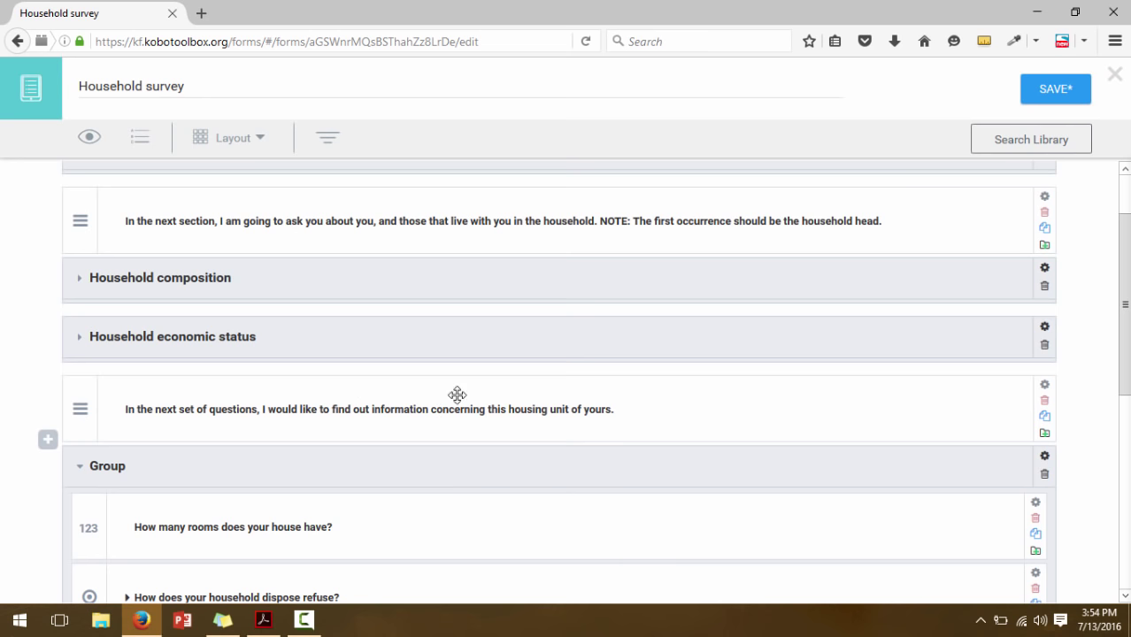
scroll(1006, 358, "down", 4)
scroll(411, 538, "down", 2)
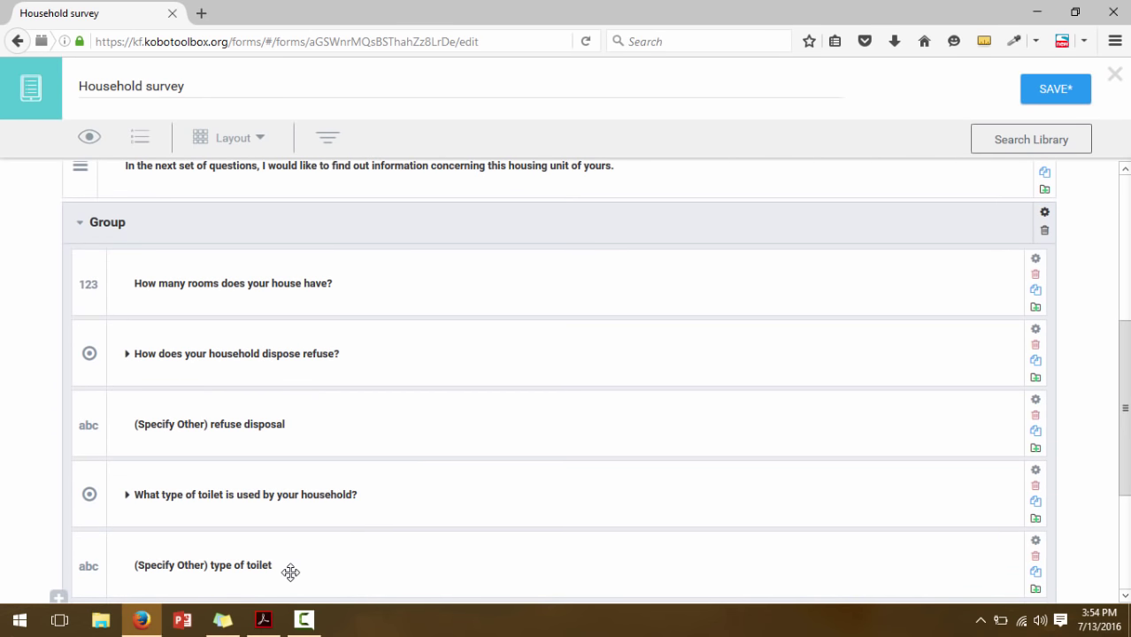
left_click_drag(1125, 427, 1127, 432)
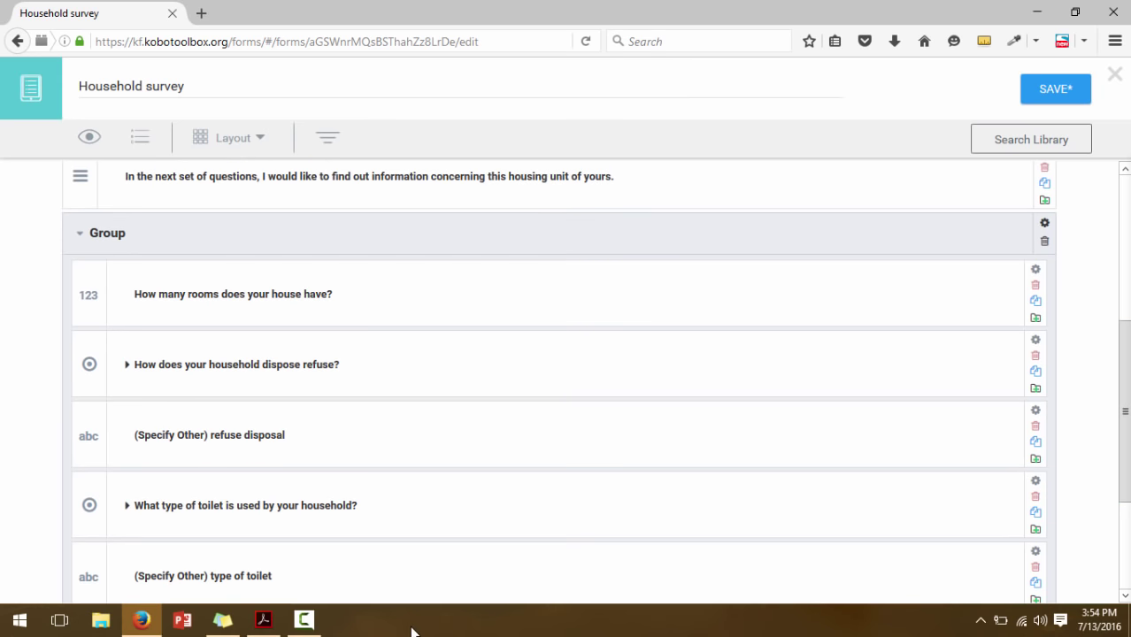
left_click(263, 620)
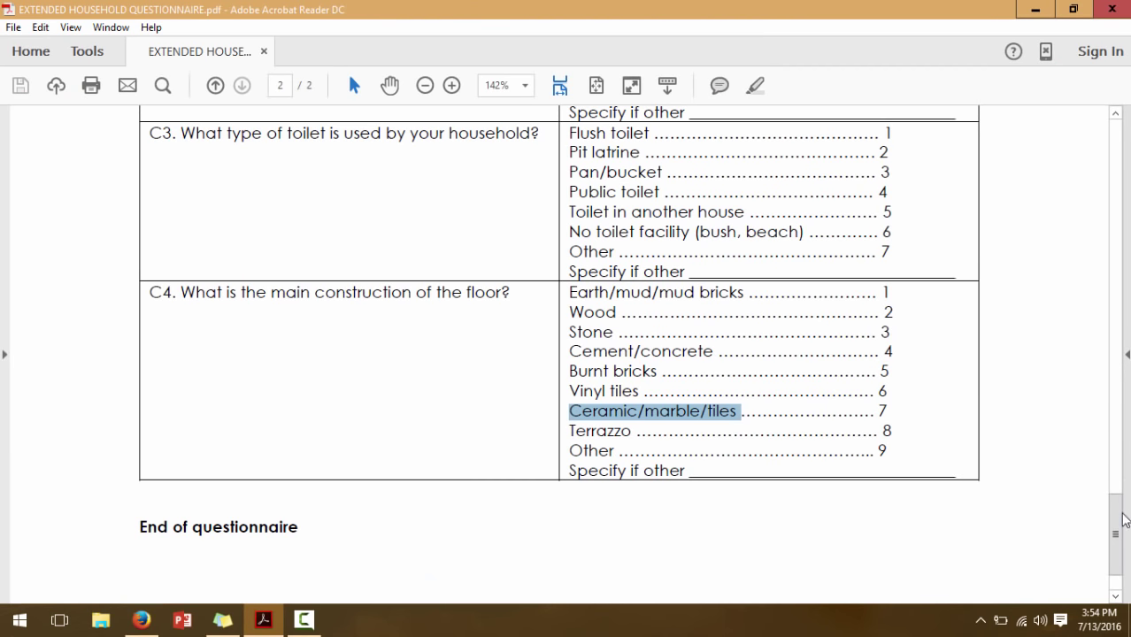
Check Section C. Housing in the PDF, then return to the KoboToolbox form
left_click_drag(1119, 523, 1117, 490)
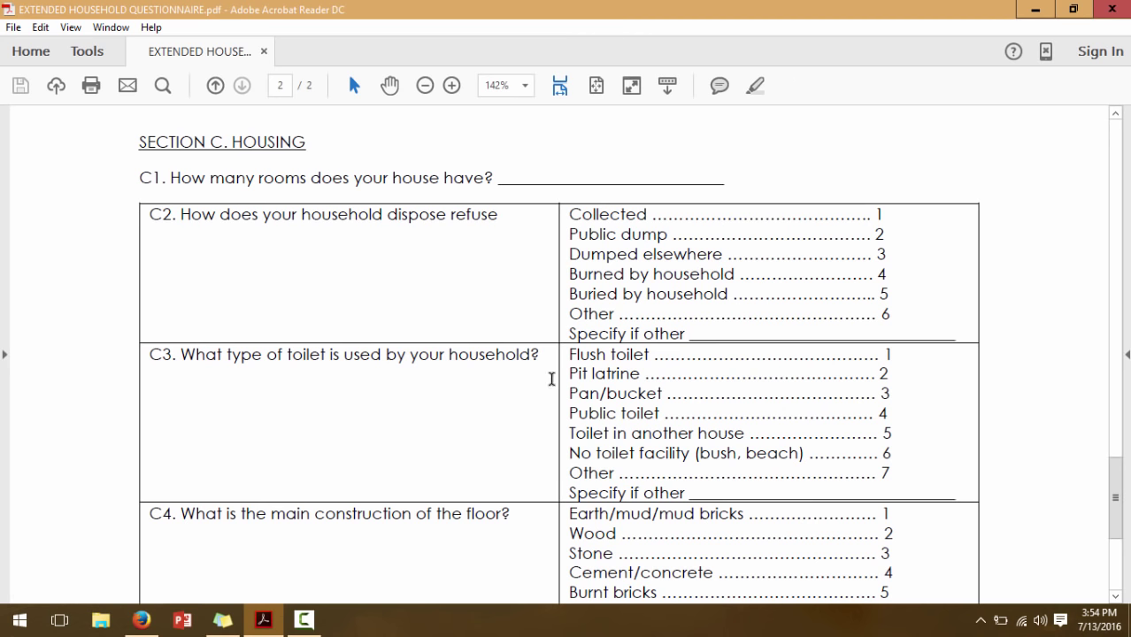
left_click(144, 622)
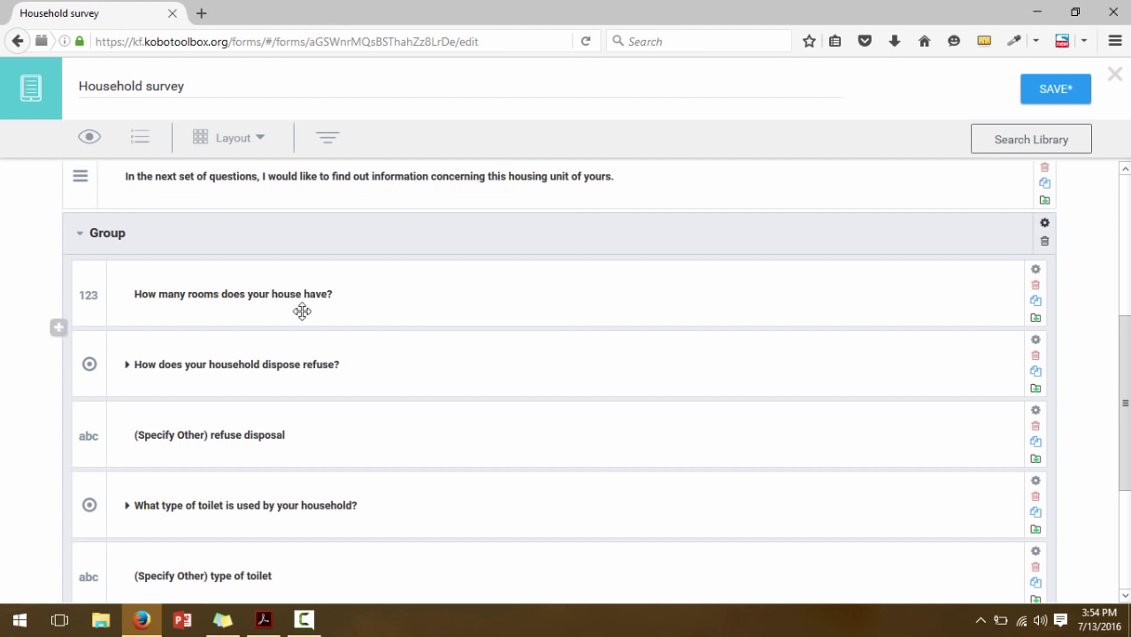
Rename the group from 'Group' to 'Housing' and save the form
double_click(109, 236)
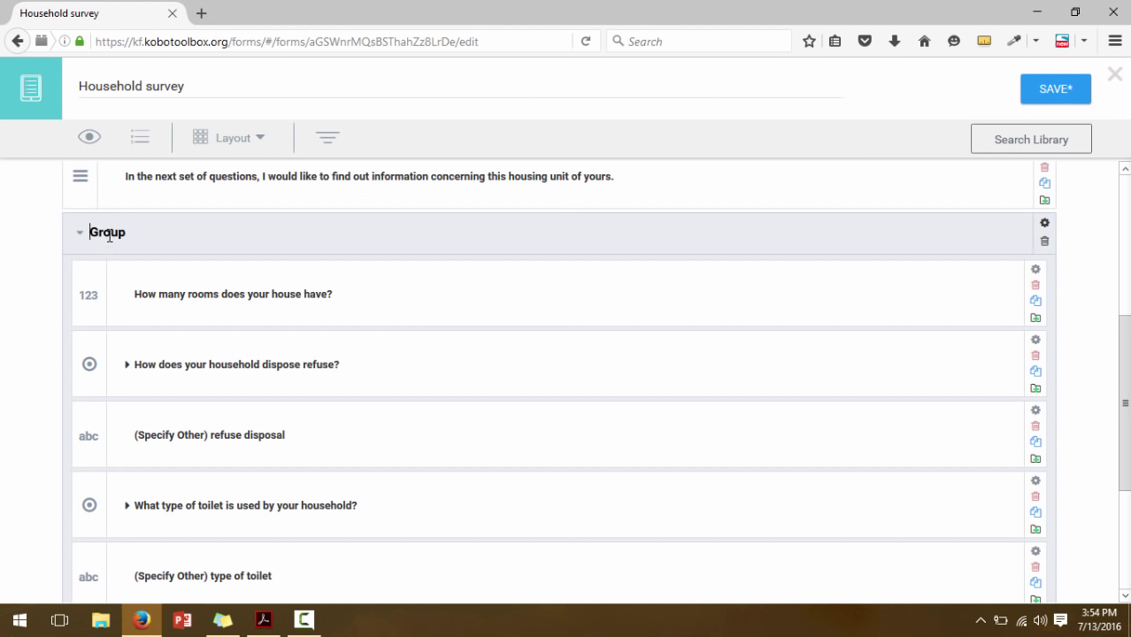
left_click(263, 620)
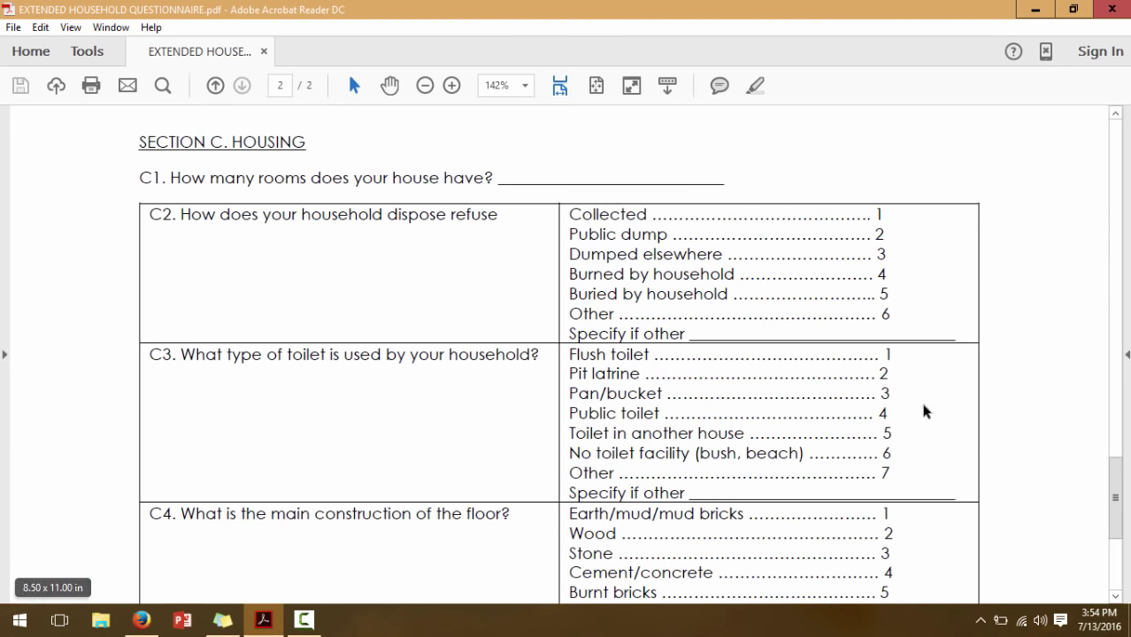
left_click(142, 620)
double_click(110, 235)
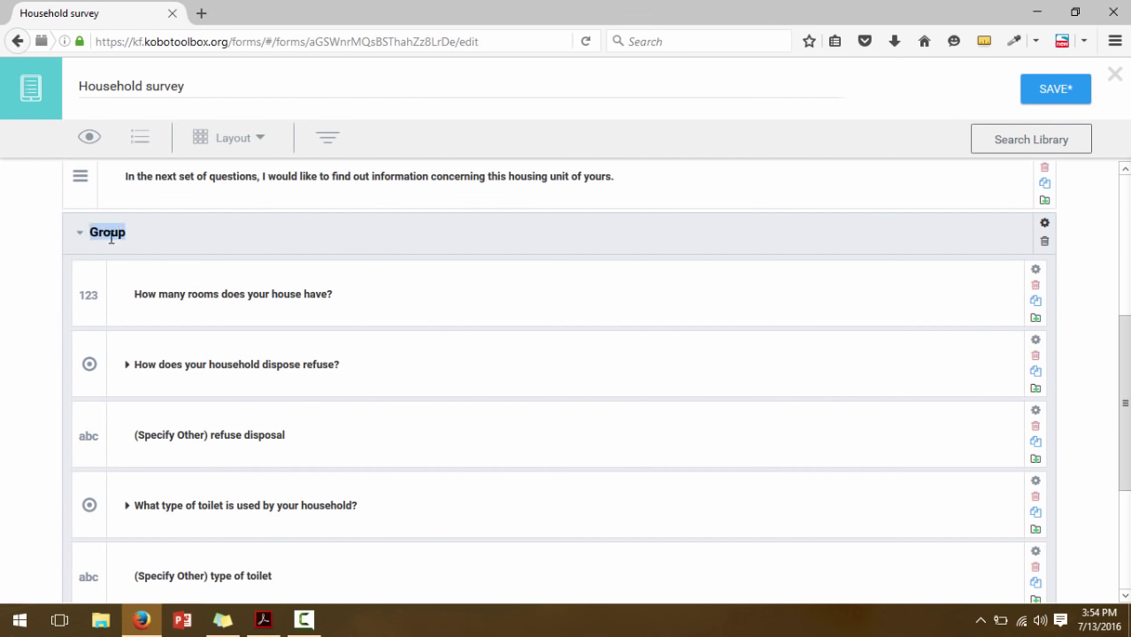
type("Housing")
left_click(1053, 94)
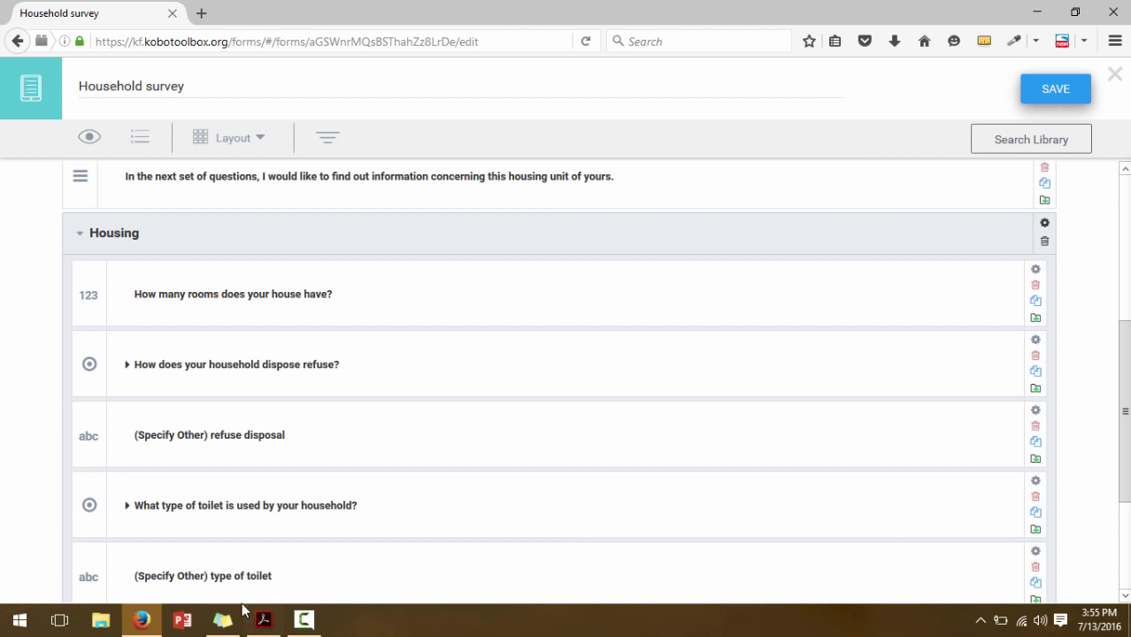
left_click(264, 629)
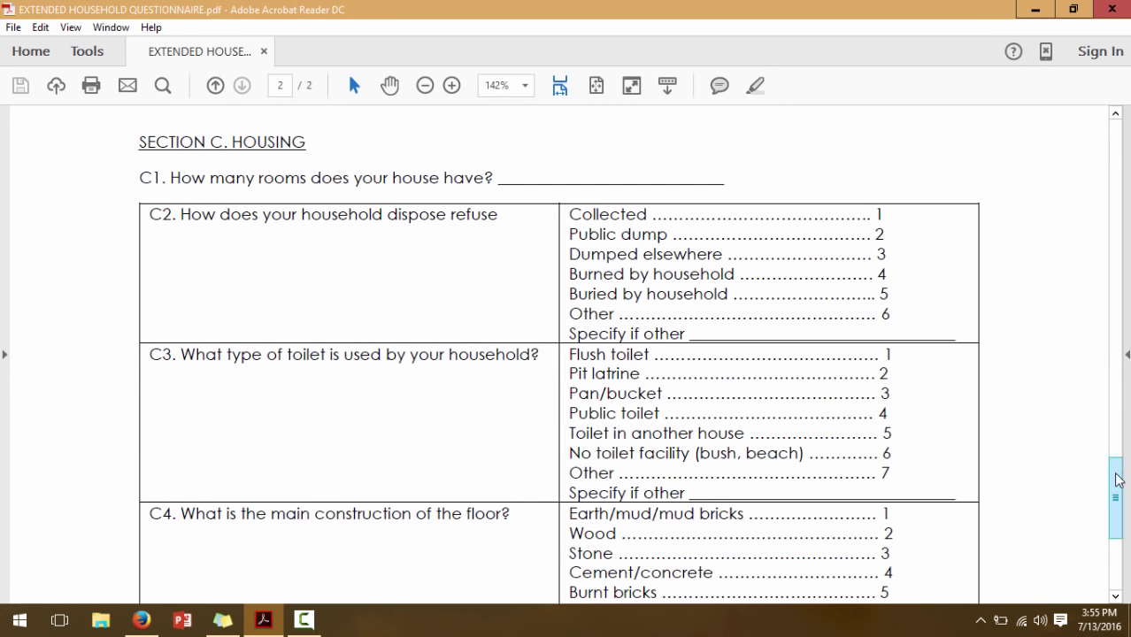
left_click_drag(1117, 480, 1099, 165)
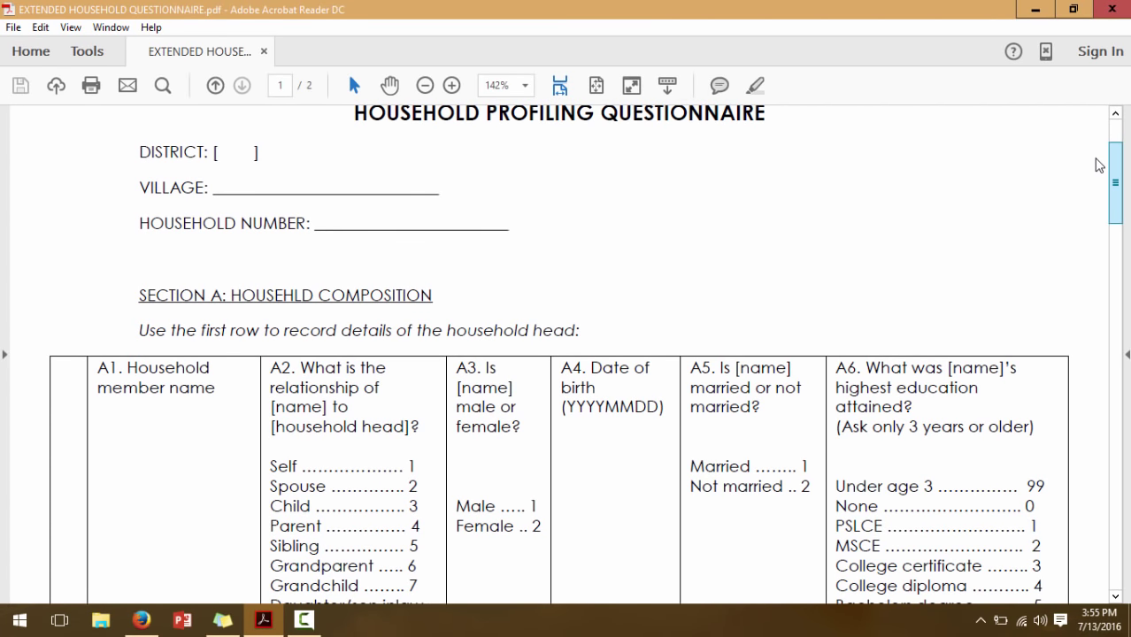
left_click_drag(1099, 165, 1118, 205)
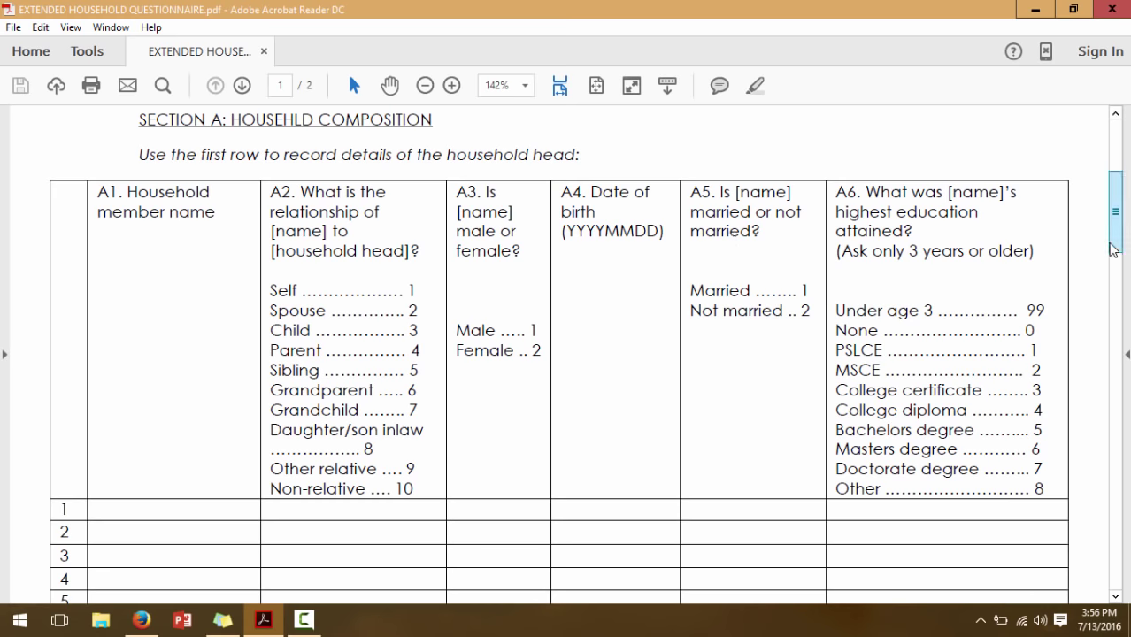
mouse_move(1112, 246)
left_mouse_down()
mouse_move(1115, 319)
mouse_move(1116, 249)
left_mouse_up()
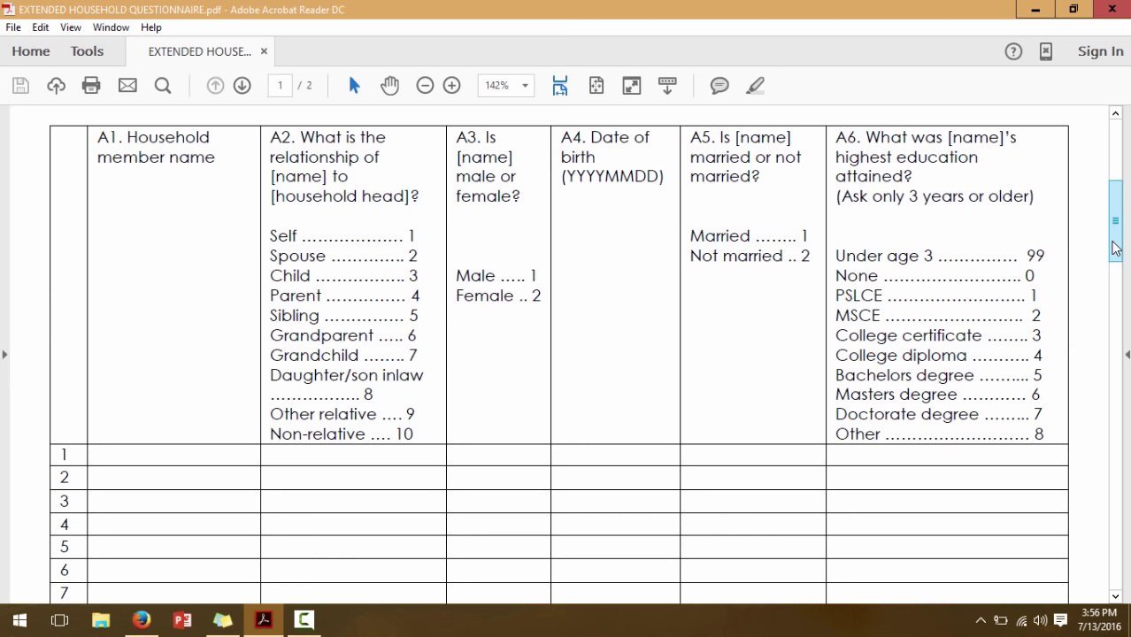
left_click_drag(1114, 228, 1115, 218)
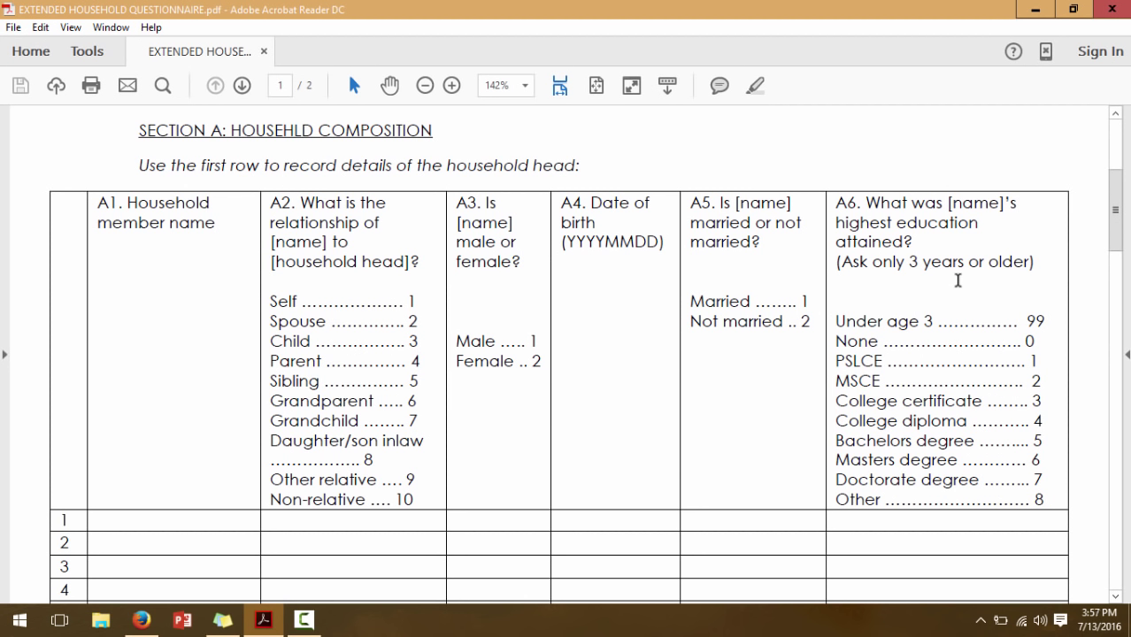
double_click(866, 362)
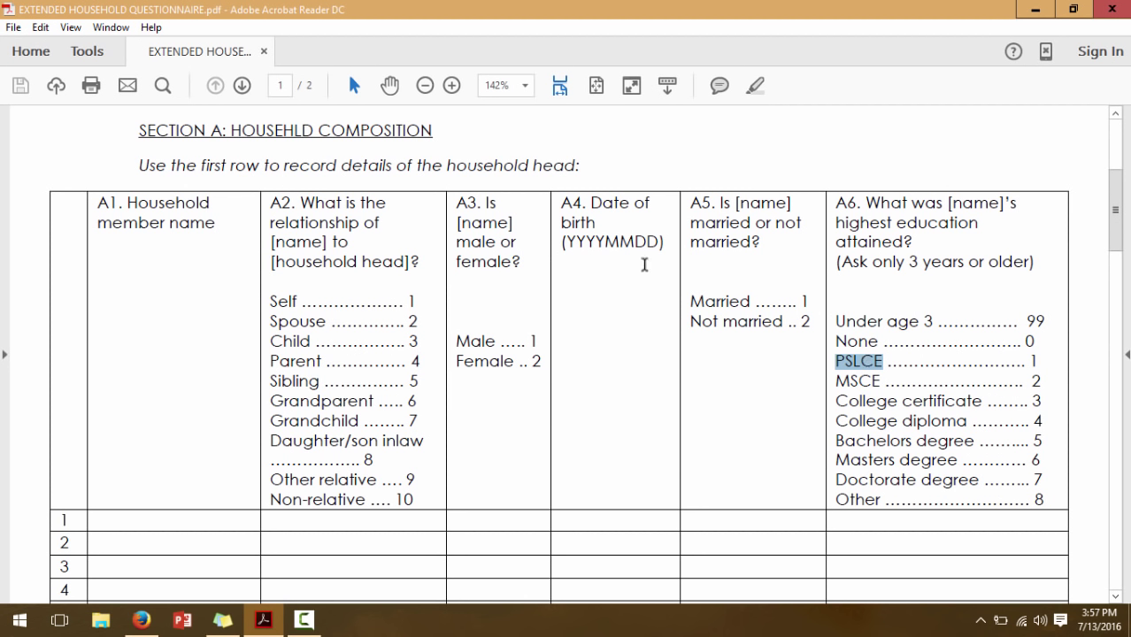
left_click(144, 624)
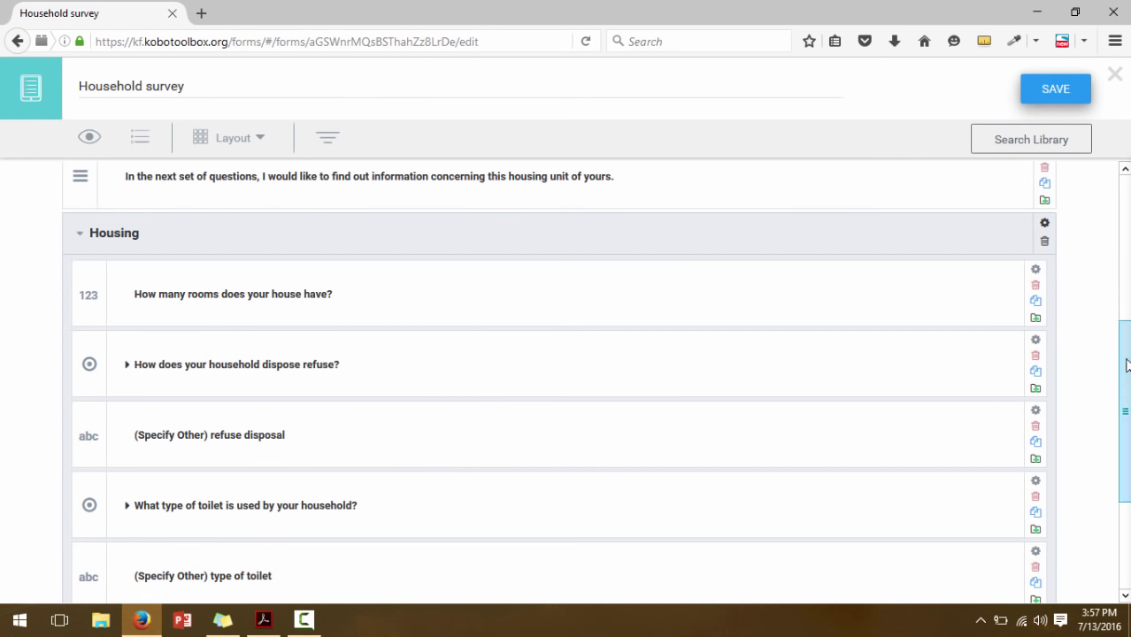
Insert a Number question 'How old is ${A1}?' after 'When was ${A1} born?'
left_click_drag(1124, 335, 1116, 188)
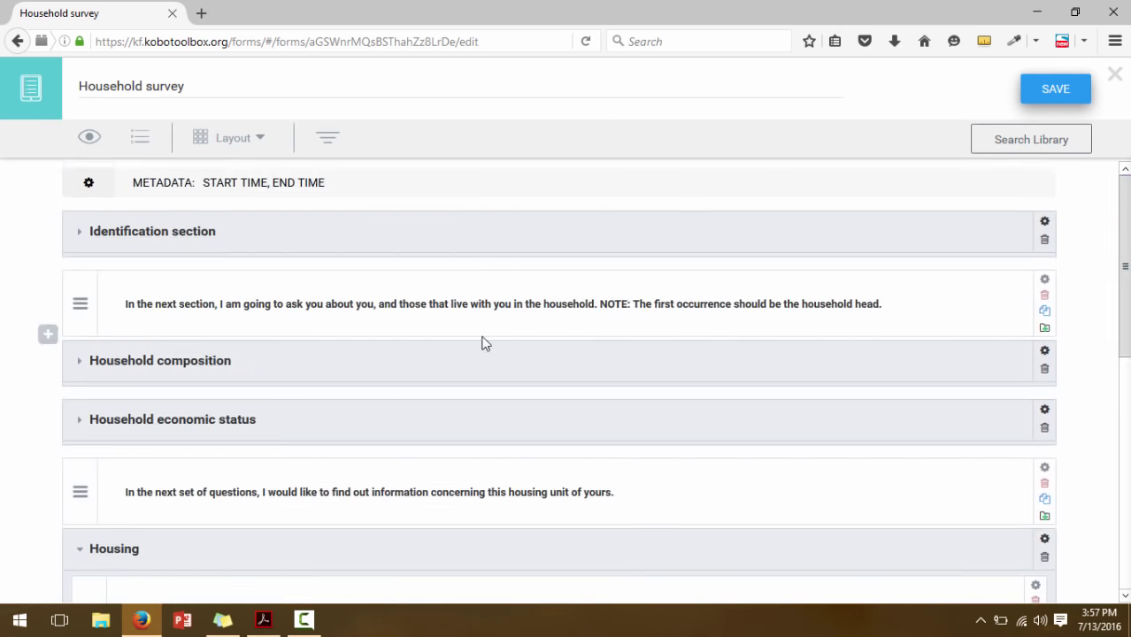
left_click(80, 364)
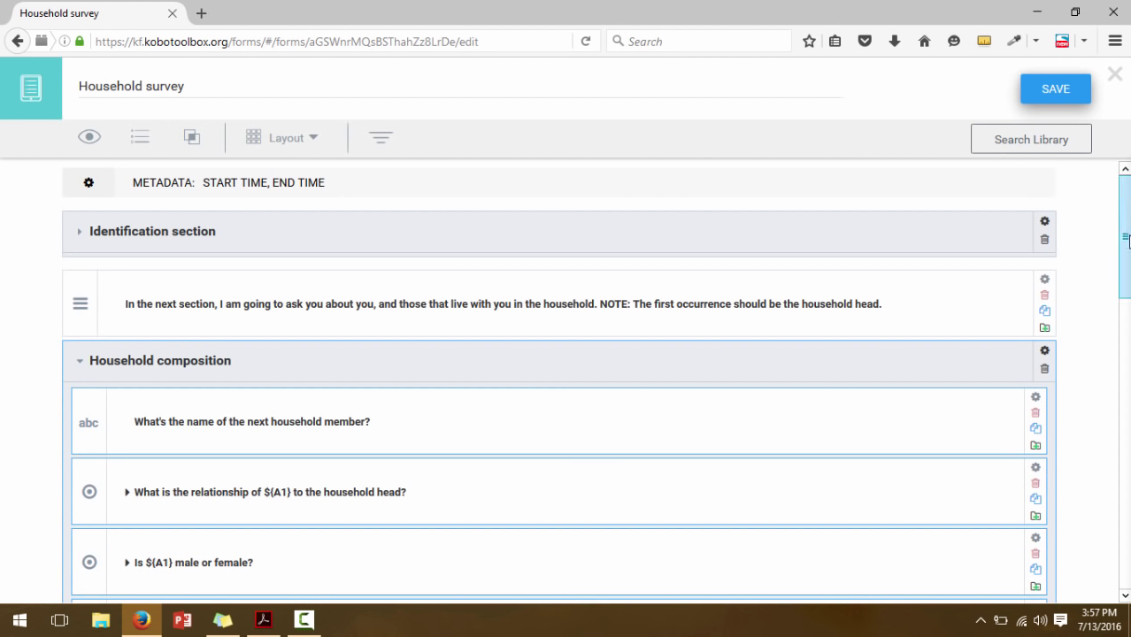
left_click_drag(1124, 237, 1124, 326)
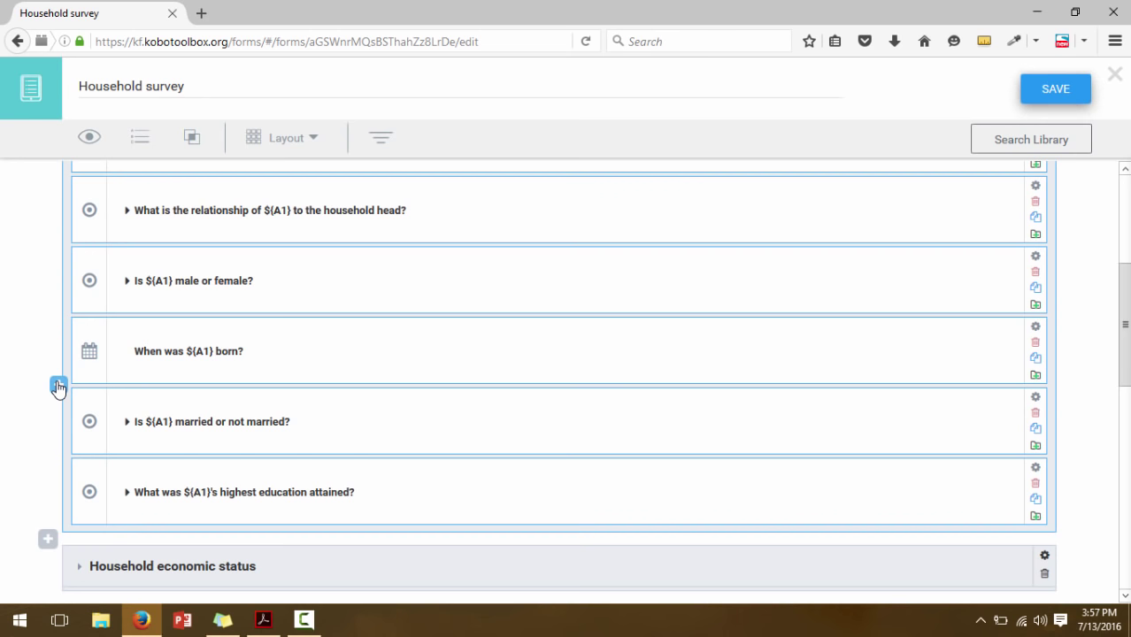
left_click(58, 387)
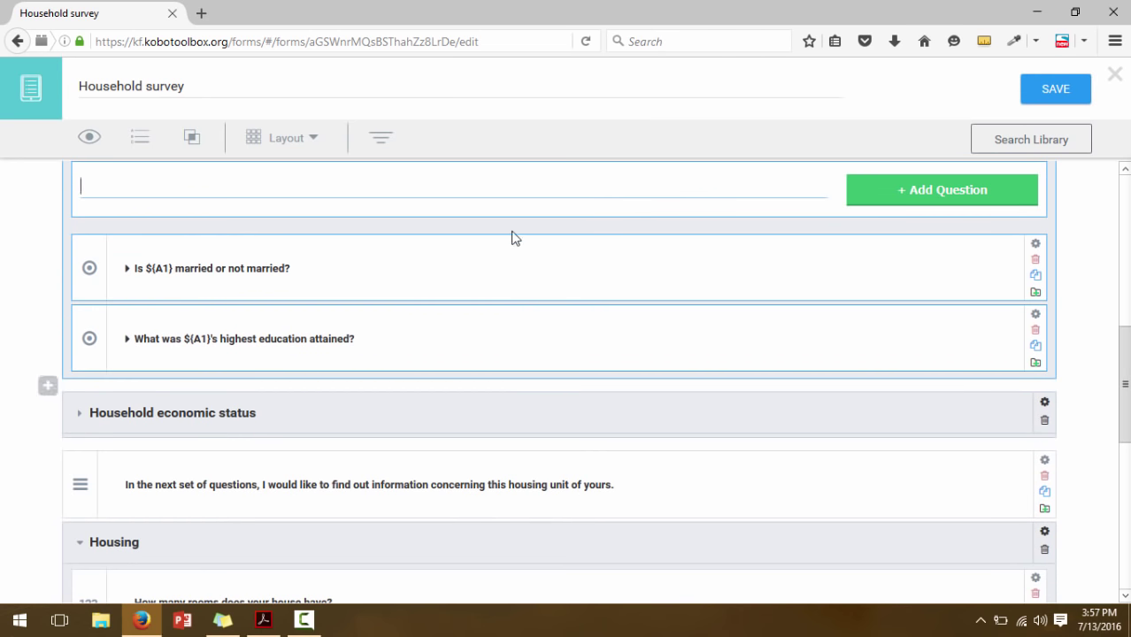
type("How old is ${}A1")
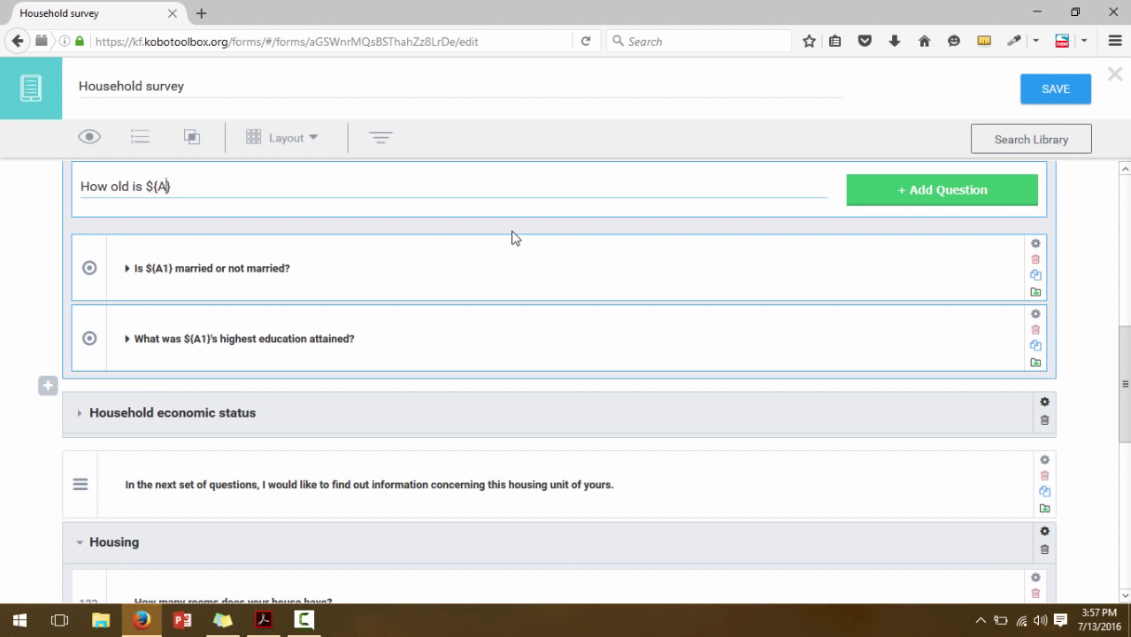
key("Right")
type("?")
left_click(892, 207)
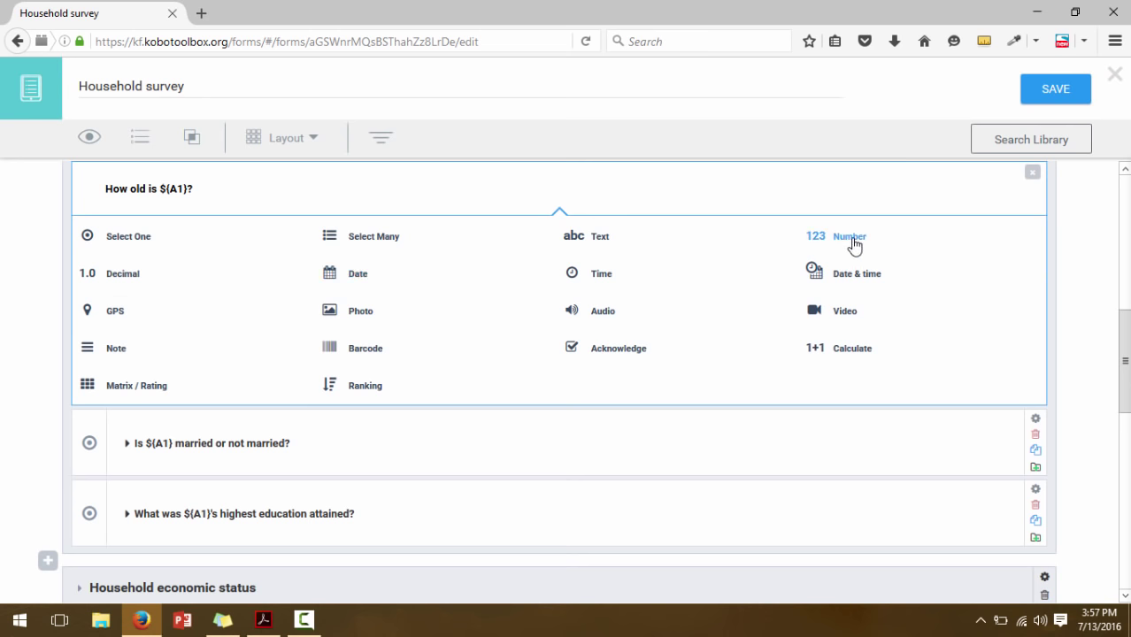
left_click(853, 241)
scroll(1126, 321, "up", 2)
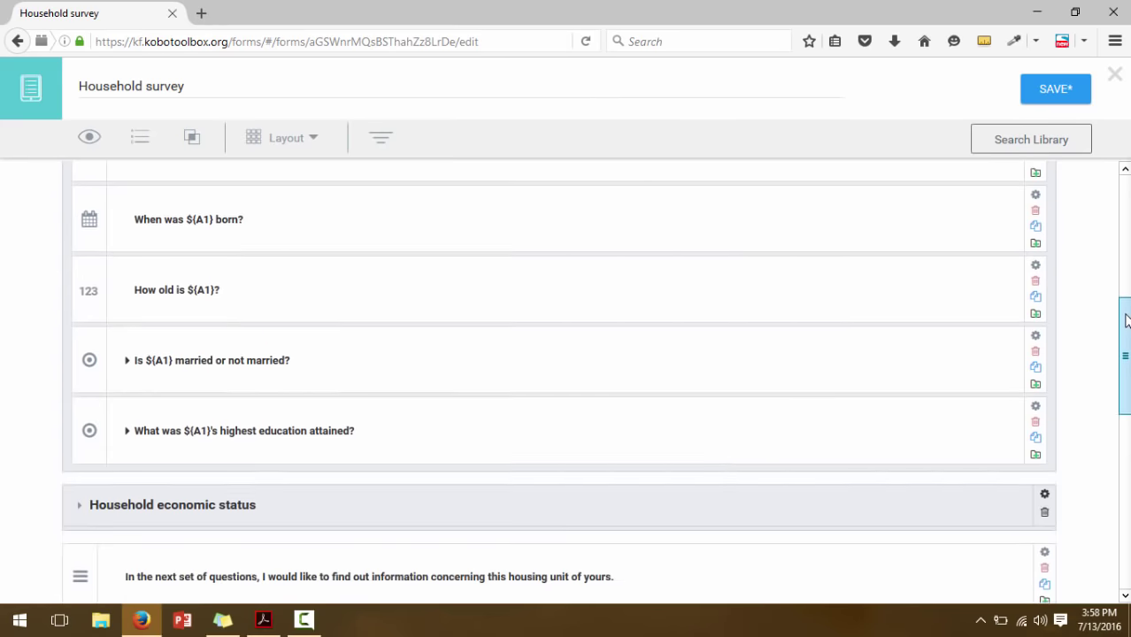
mouse_move(1126, 321)
left_mouse_down()
mouse_move(1126, 283)
mouse_move(1126, 310)
left_mouse_up()
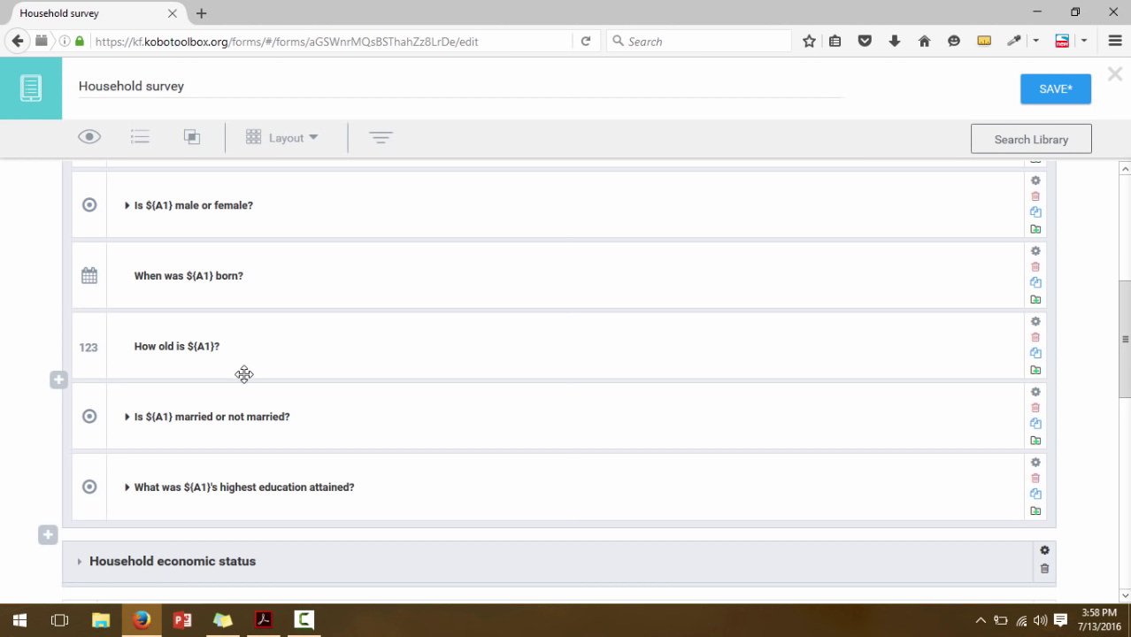
left_click(358, 411)
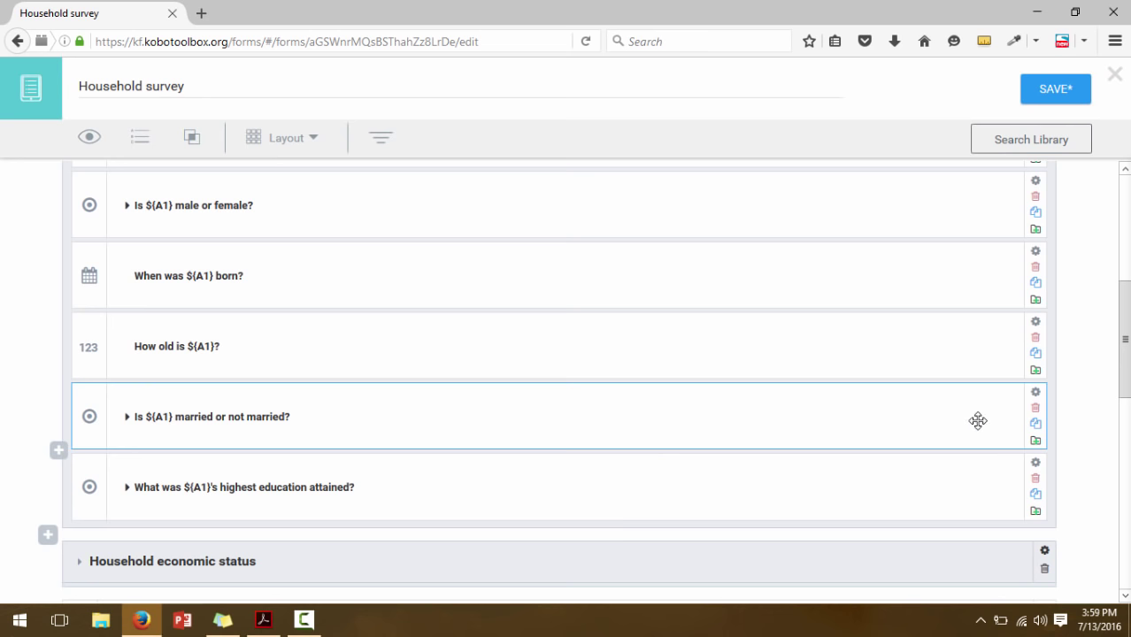
Give the married-or-not question skip logic: How old is ${A1}? > 12
left_click(1036, 392)
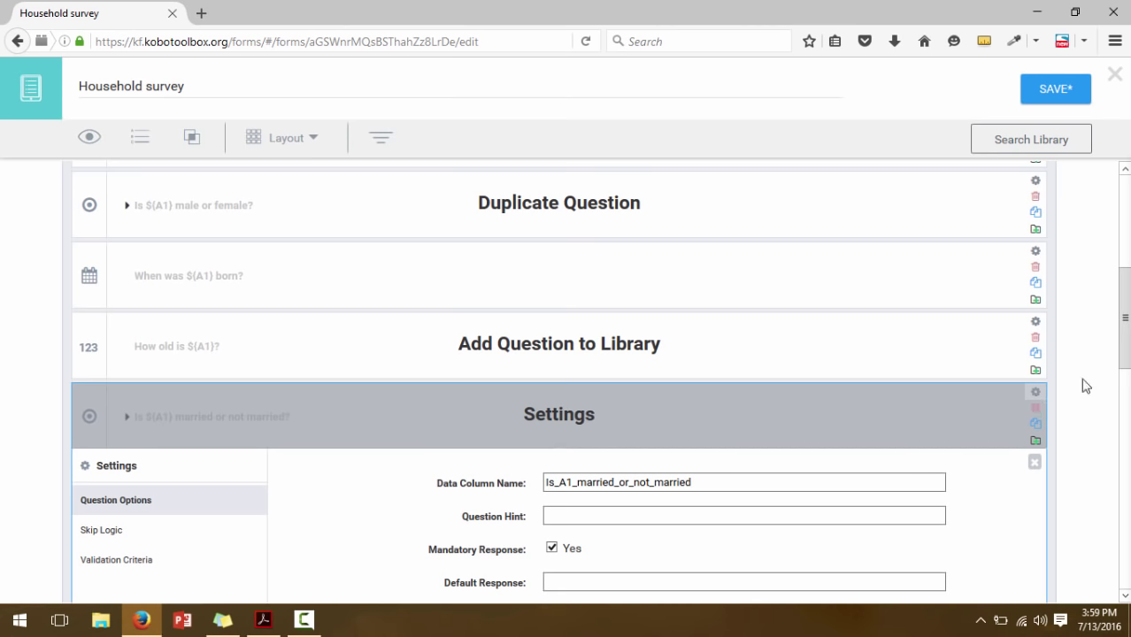
scroll(480, 331, "down", 2)
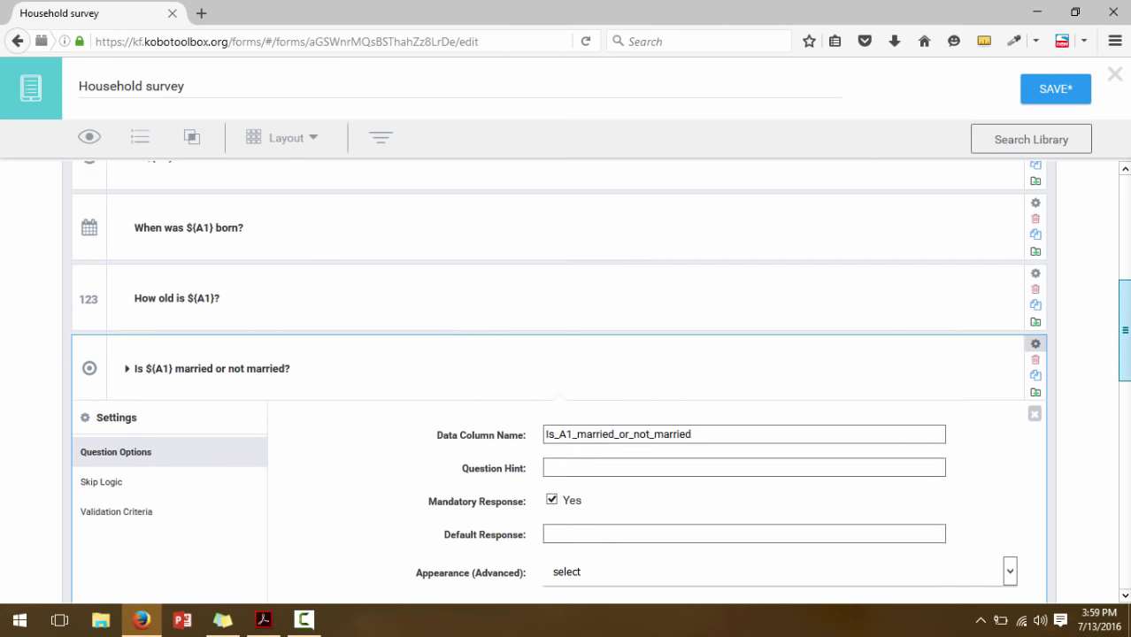
left_click(98, 468)
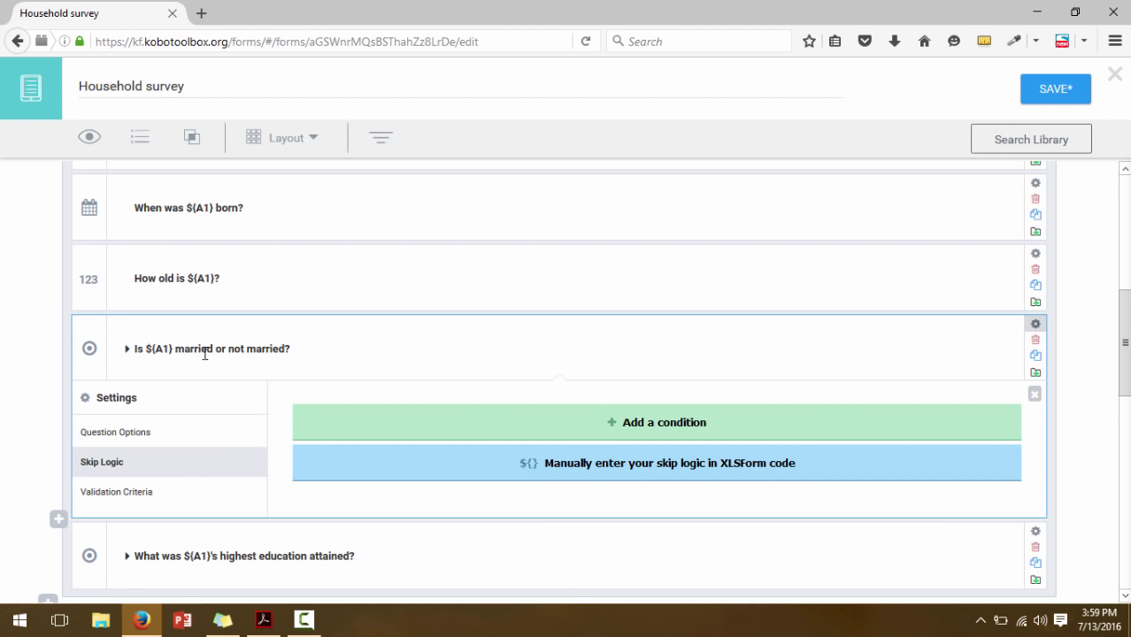
left_click(392, 429)
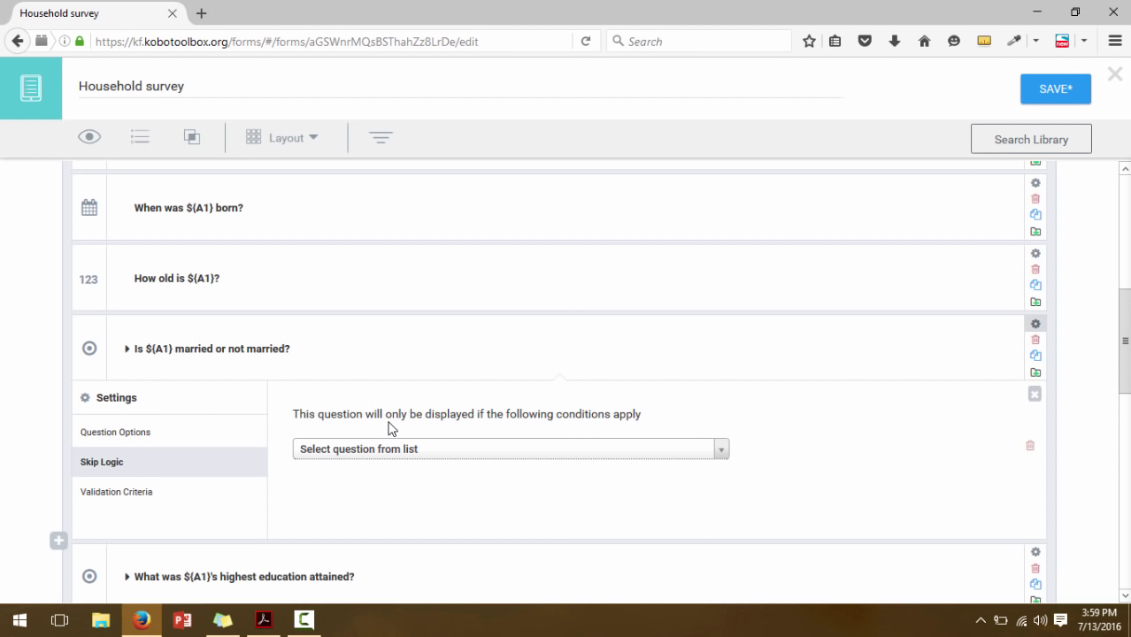
left_click(392, 449)
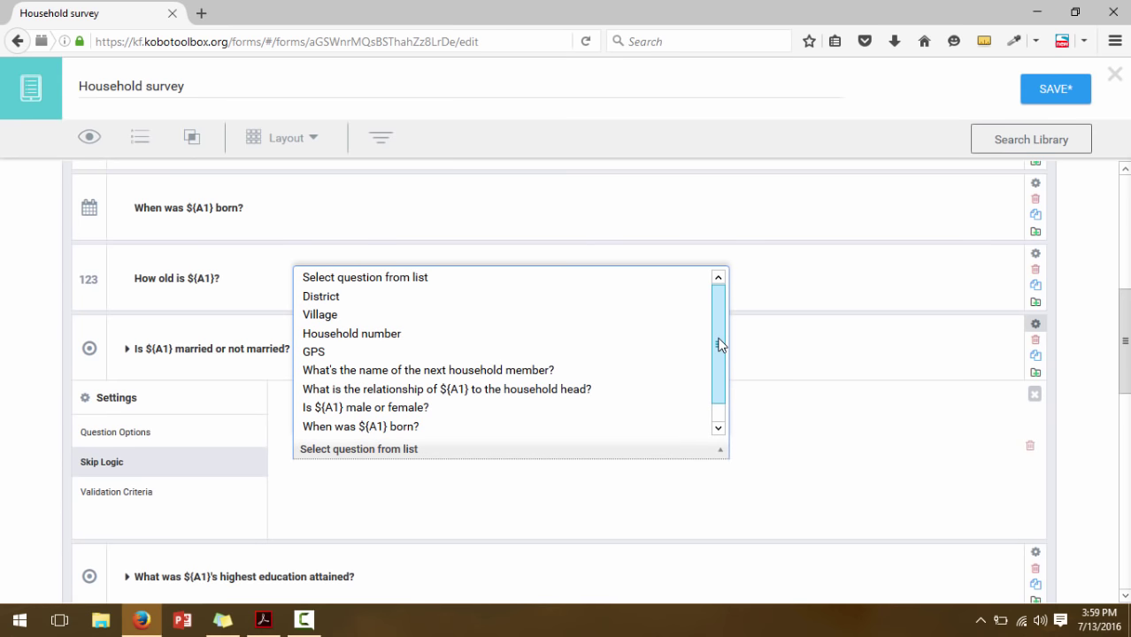
left_click_drag(720, 347, 723, 421)
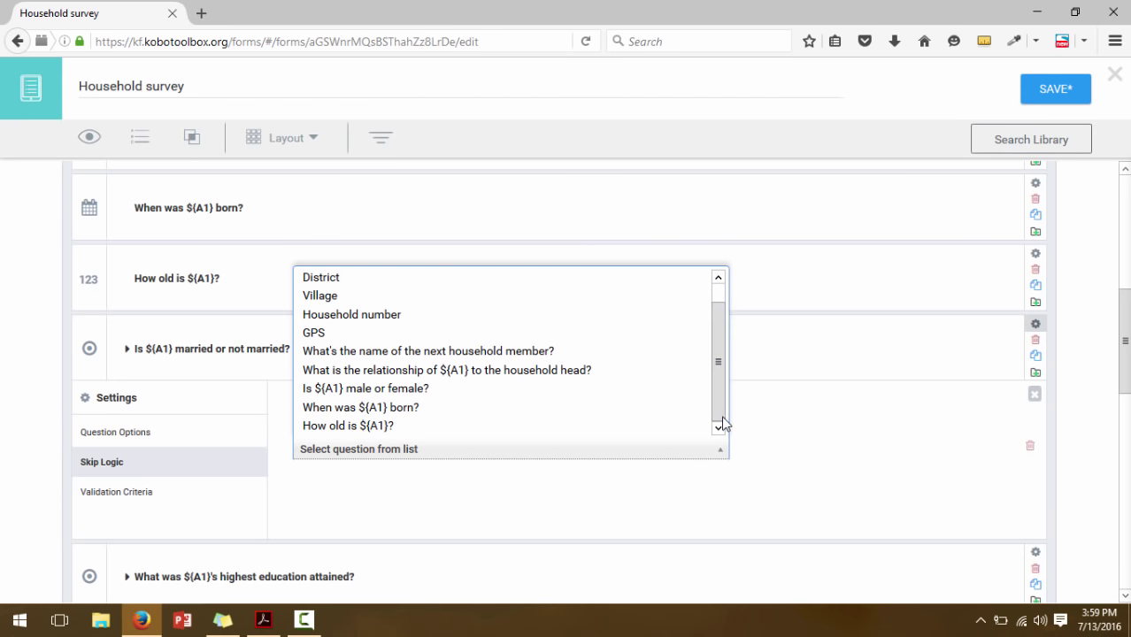
left_click(357, 425)
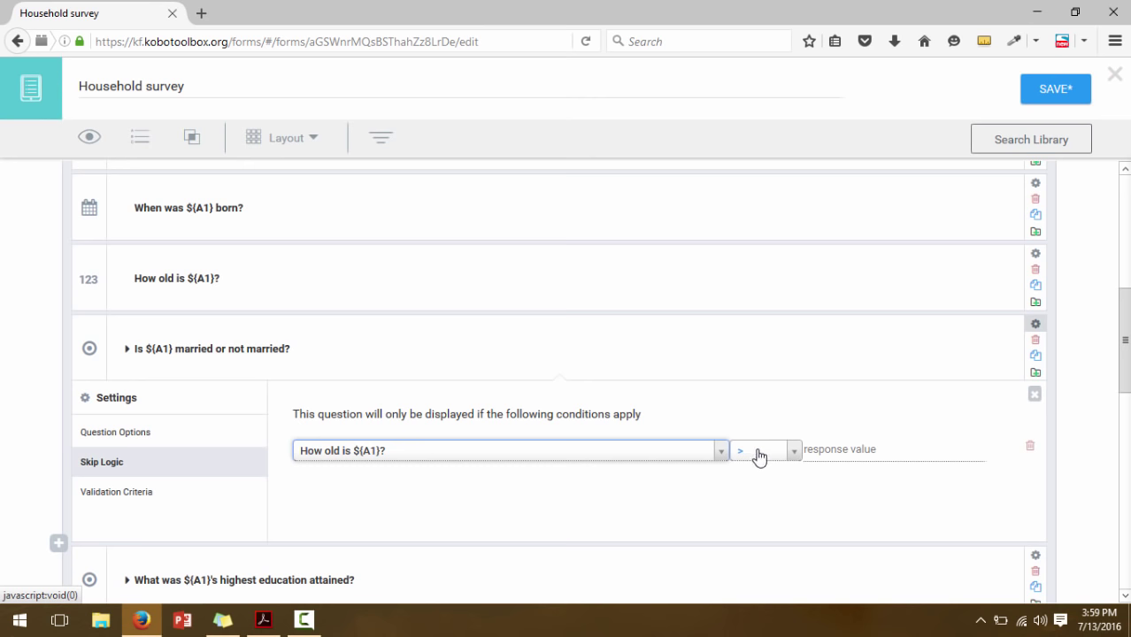
left_click(821, 452)
type("12")
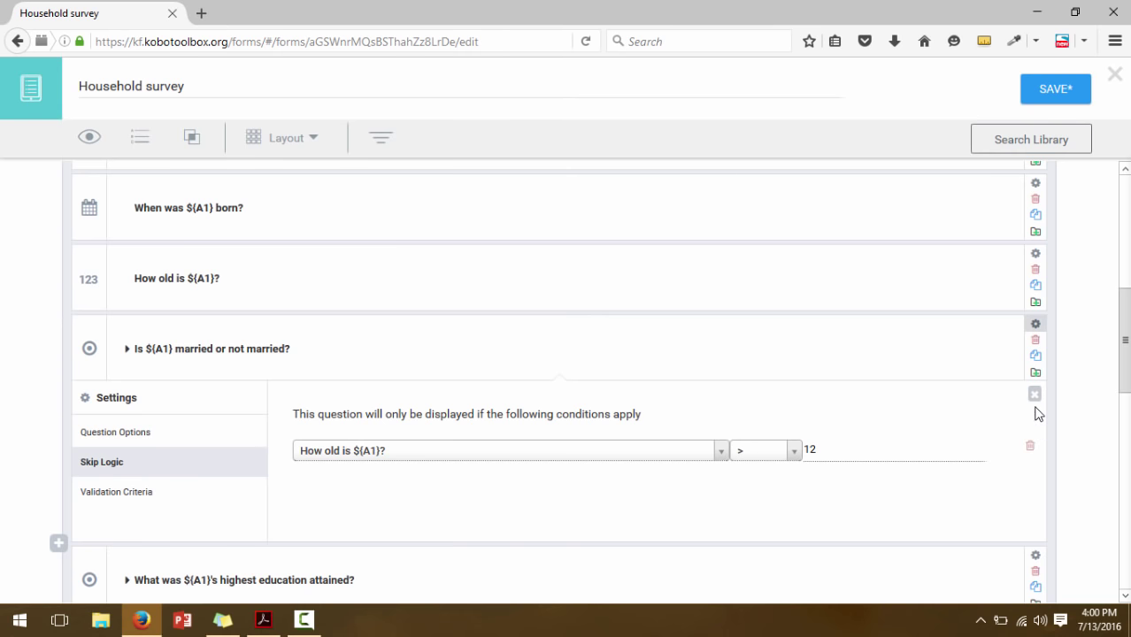
Move on to the highest-education question and start a new skip-logic condition there
left_click(1035, 394)
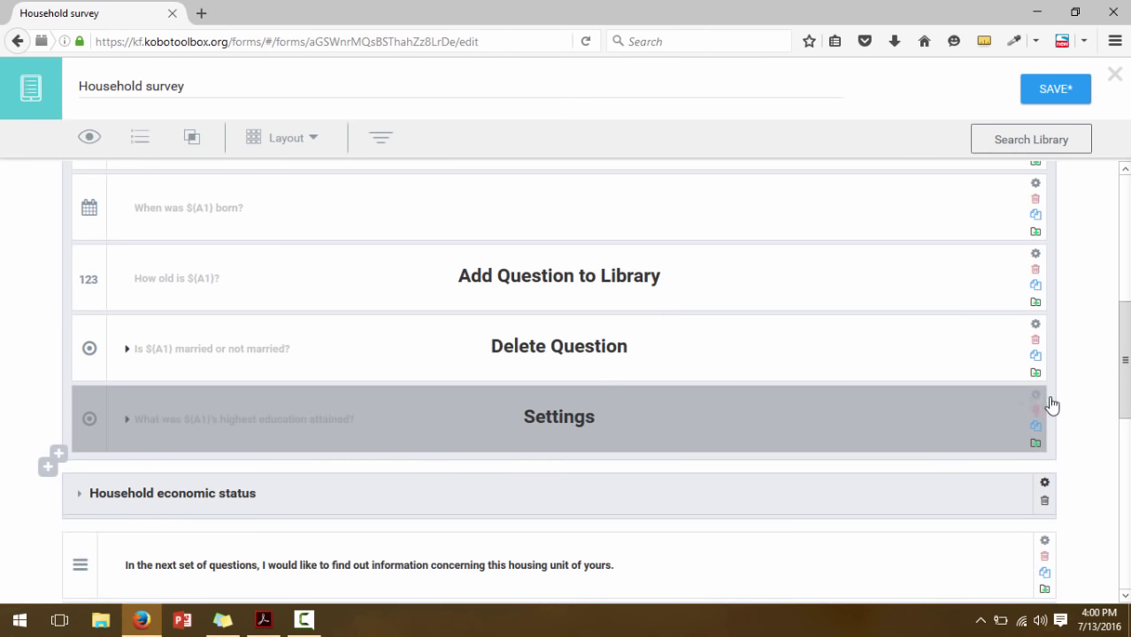
scroll(557, 380, "down", 3)
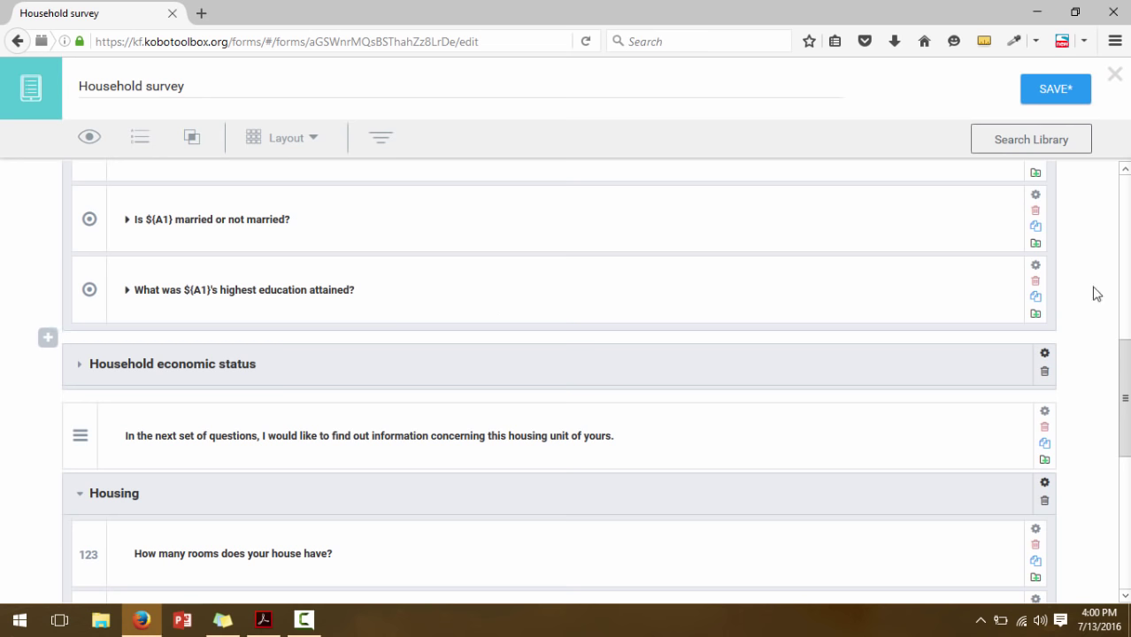
left_click(1037, 267)
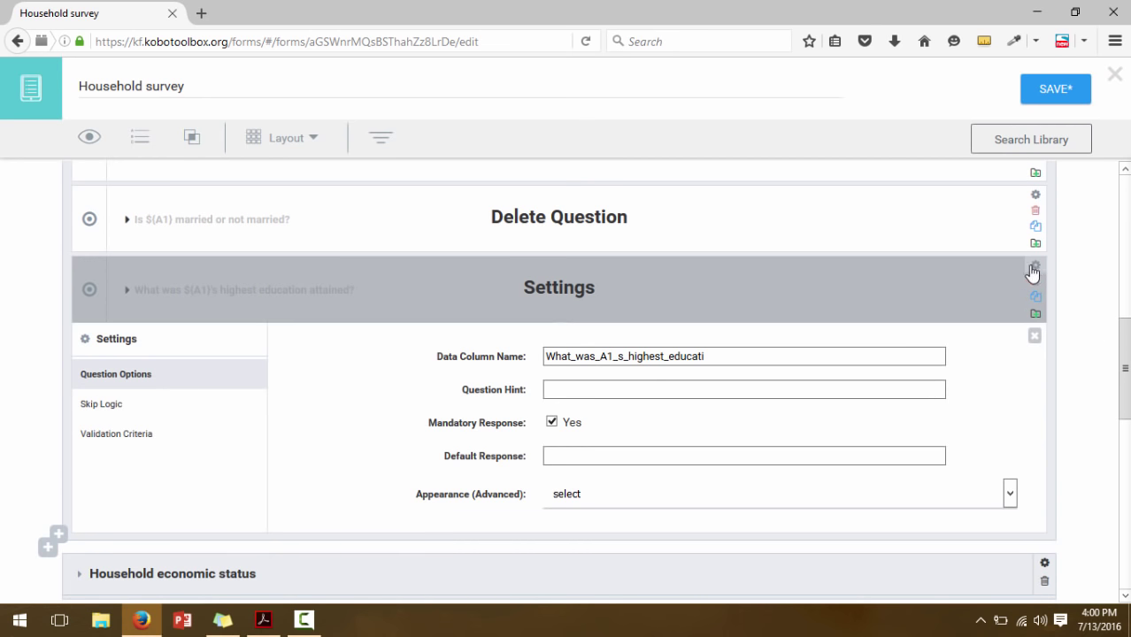
left_click(86, 409)
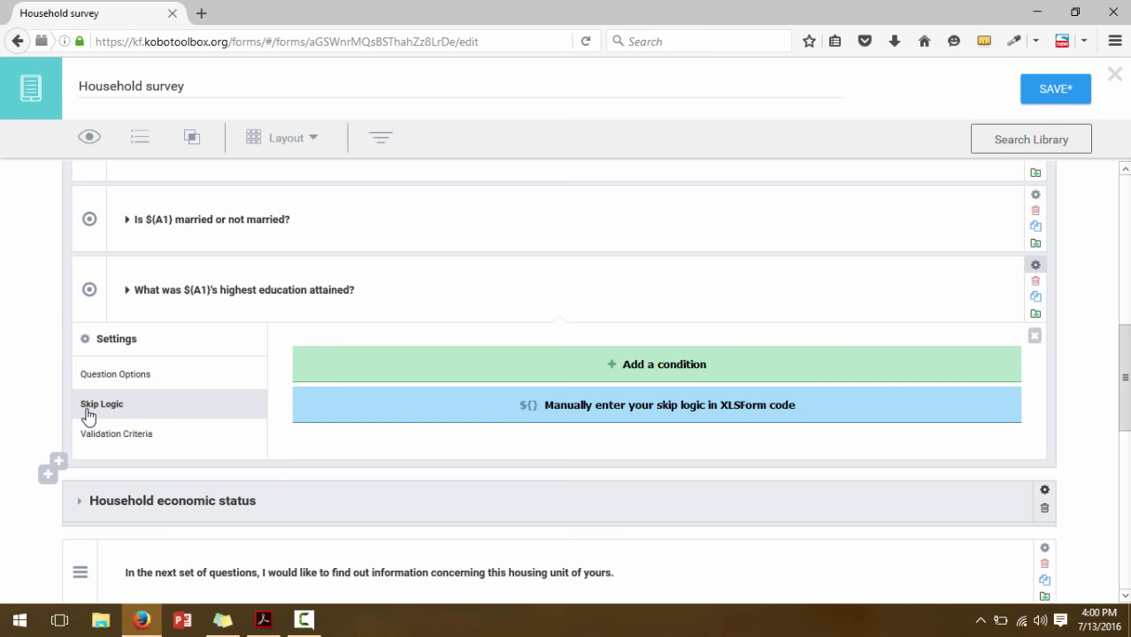
left_click(634, 364)
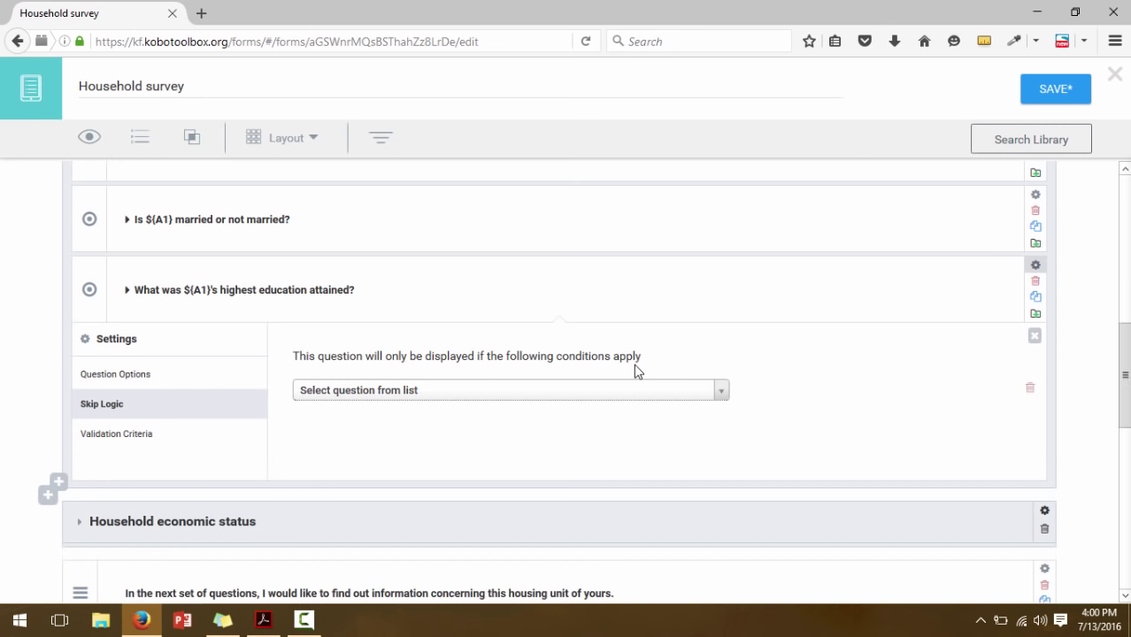
left_click(635, 391)
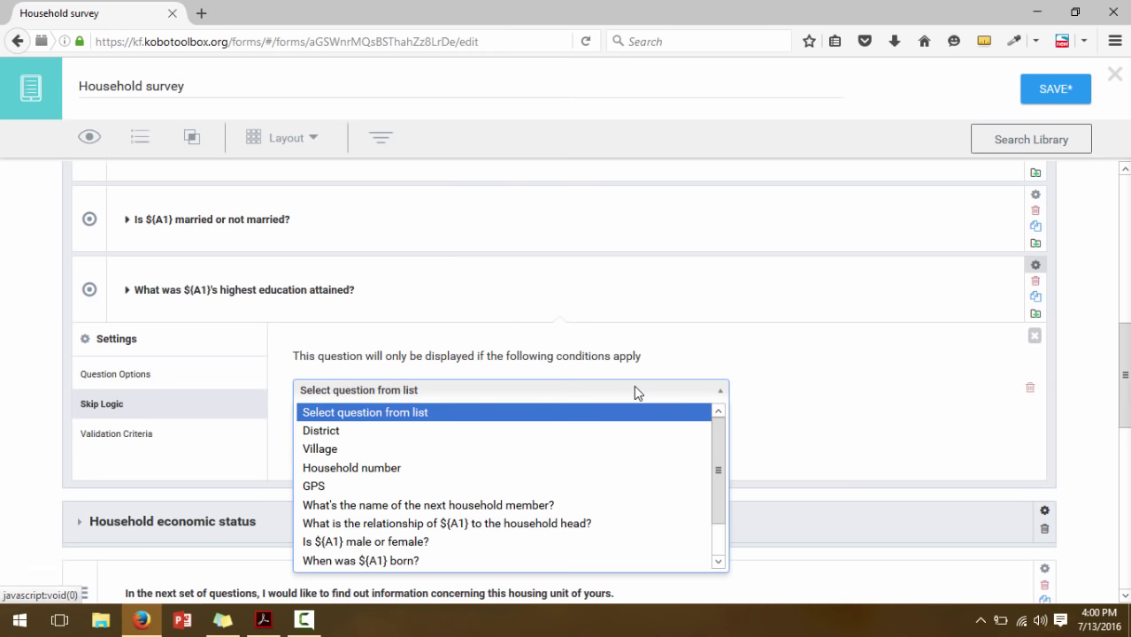
Base the condition on 'How old is ${A1}?' being greater than 10
left_click_drag(718, 445, 723, 500)
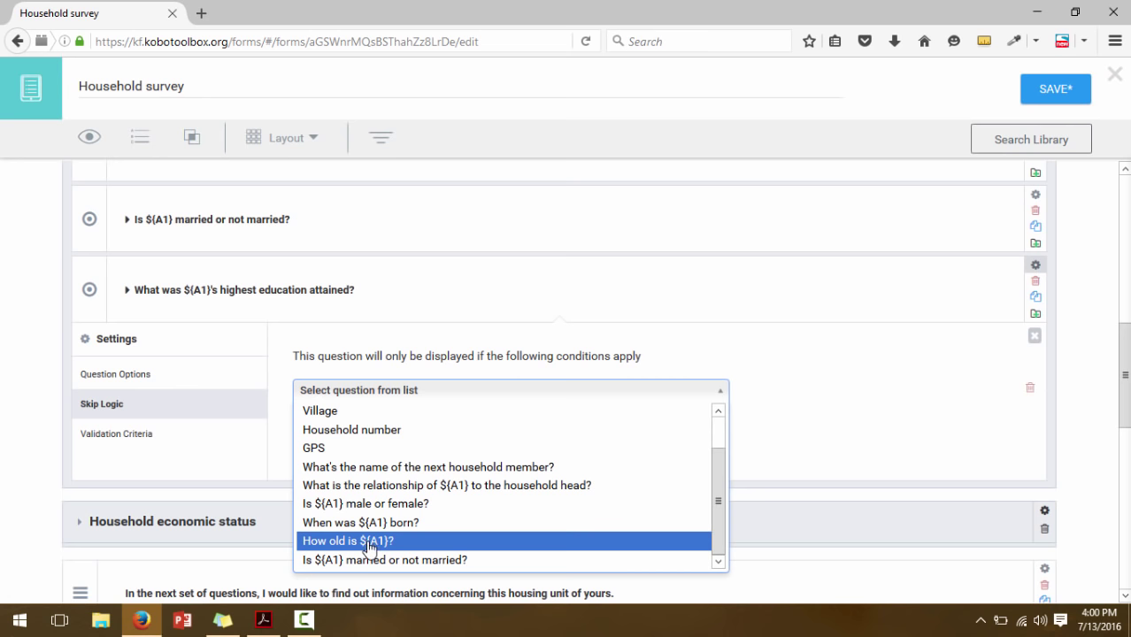
left_click(367, 543)
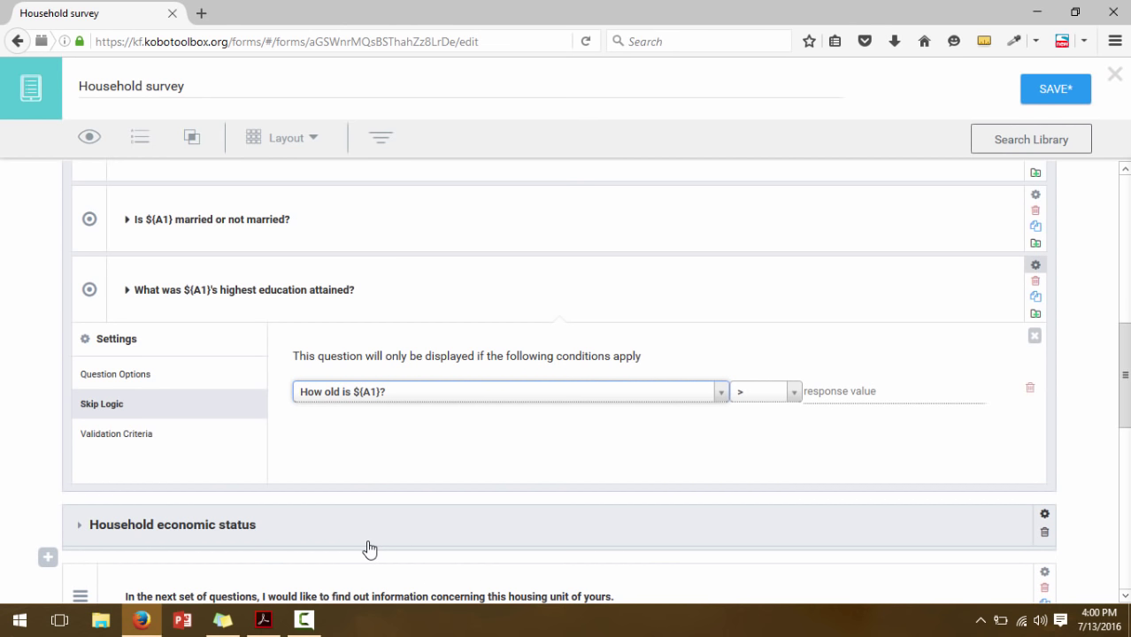
left_click(820, 399)
type("1")
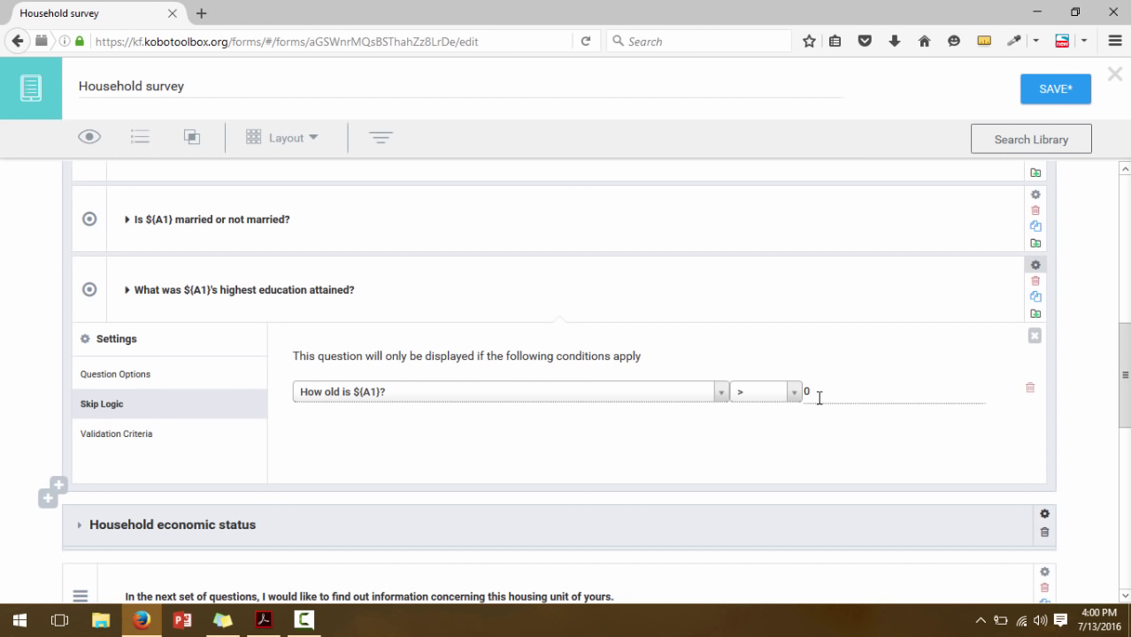
key("BackSpace")
type("10")
left_click(1035, 266)
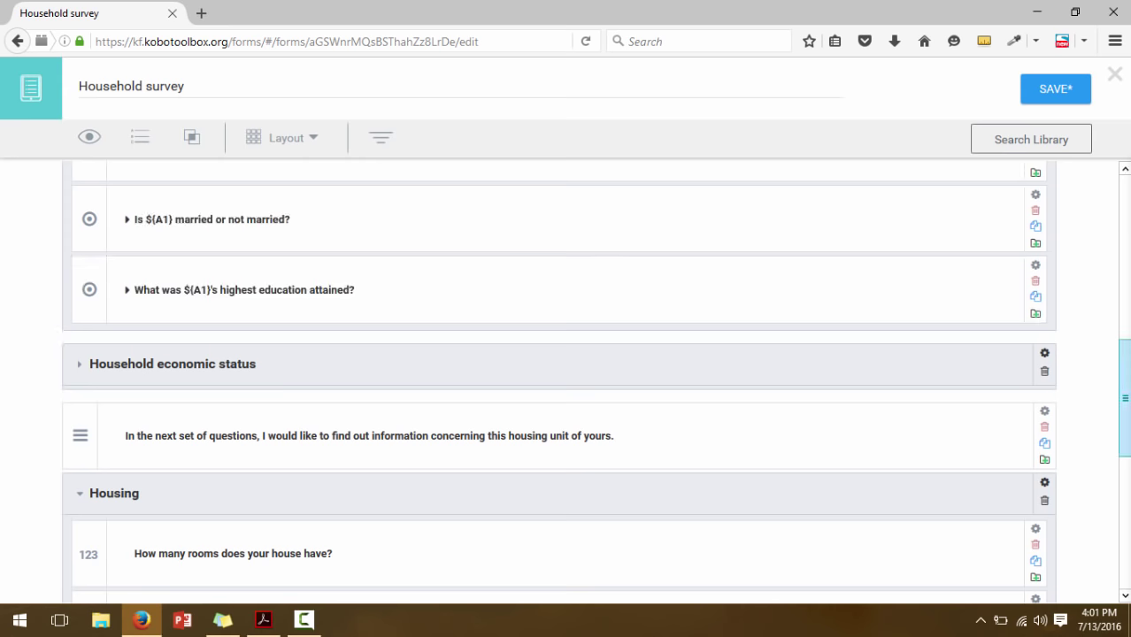
scroll(998, 402, "down", 2)
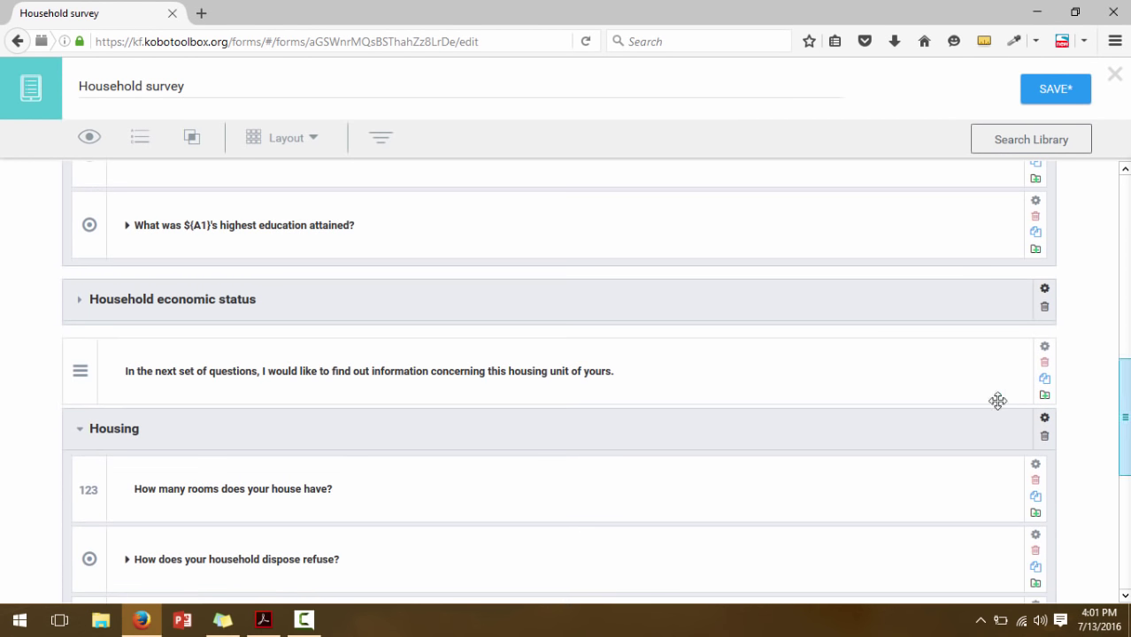
key("alt+Tab")
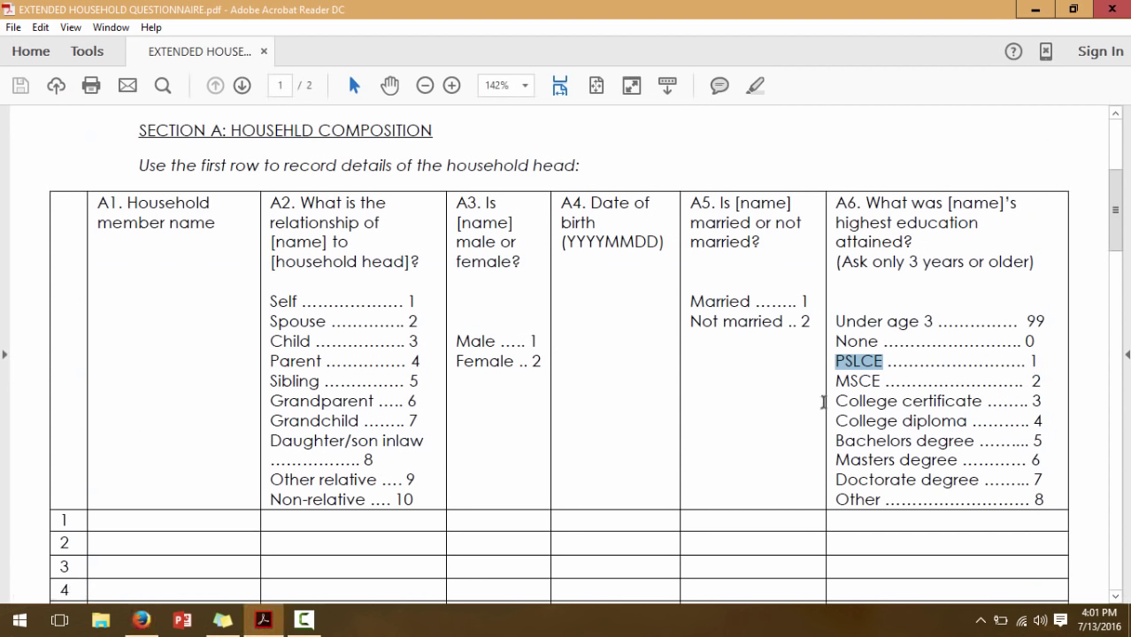
left_click_drag(1119, 232, 1125, 422)
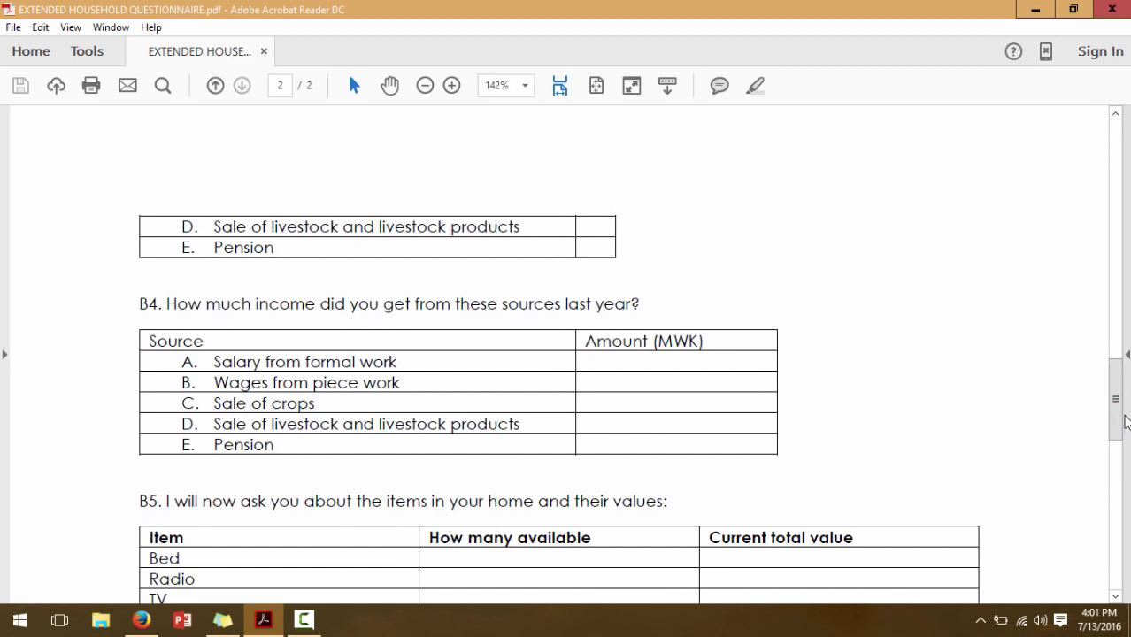
left_click_drag(1125, 423, 1119, 363)
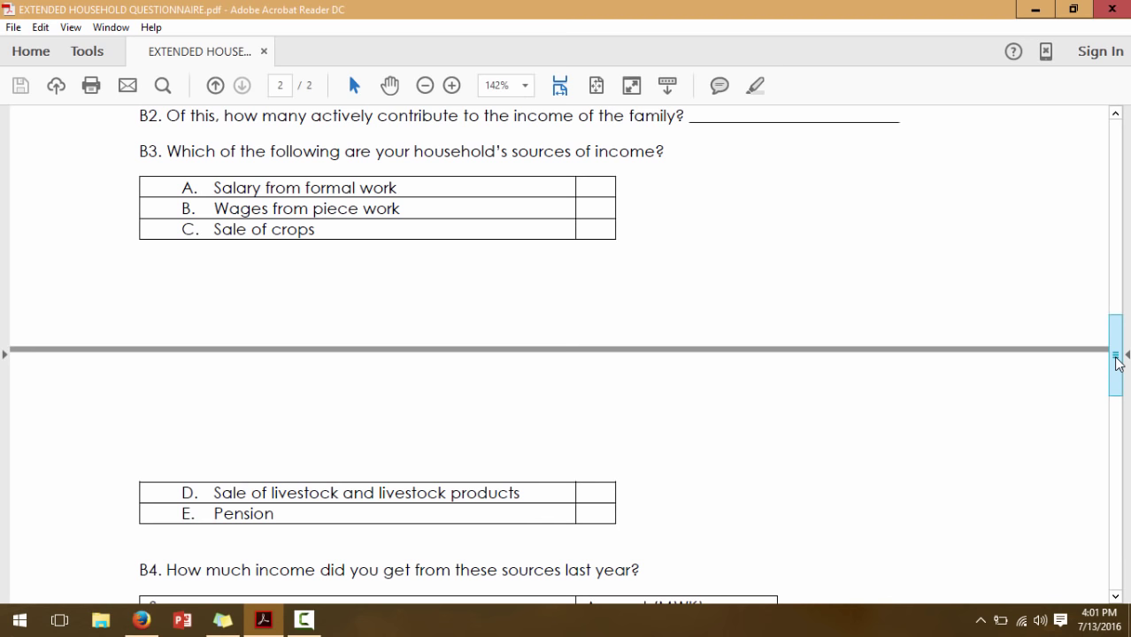
left_click_drag(1117, 363, 1122, 406)
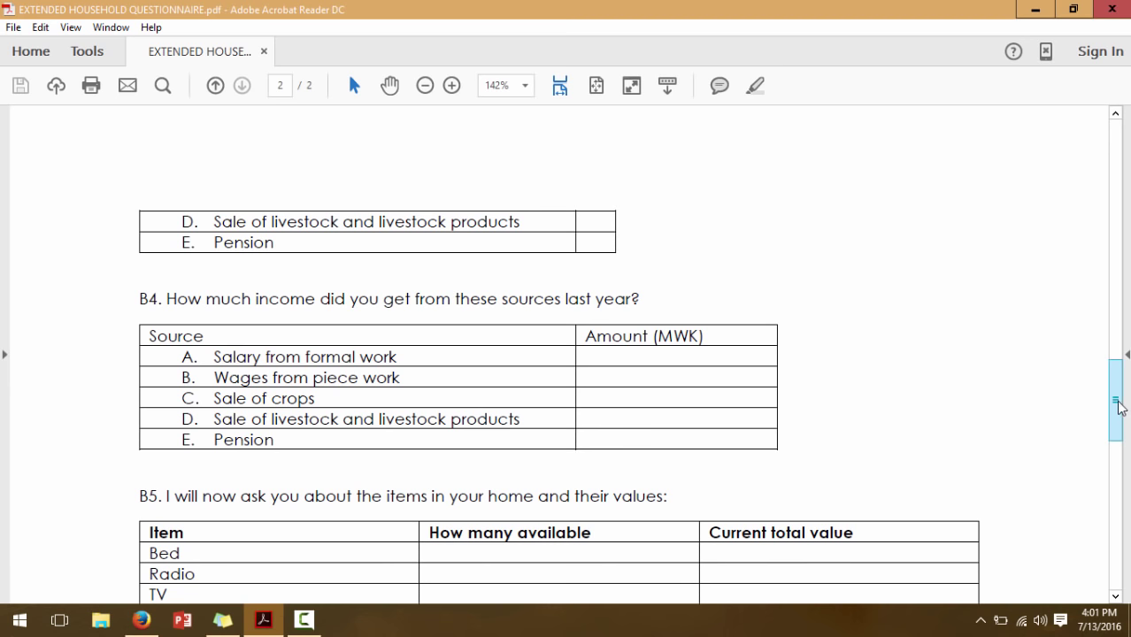
mouse_move(1119, 400)
left_mouse_down()
mouse_move(1117, 358)
mouse_move(1119, 408)
left_mouse_up()
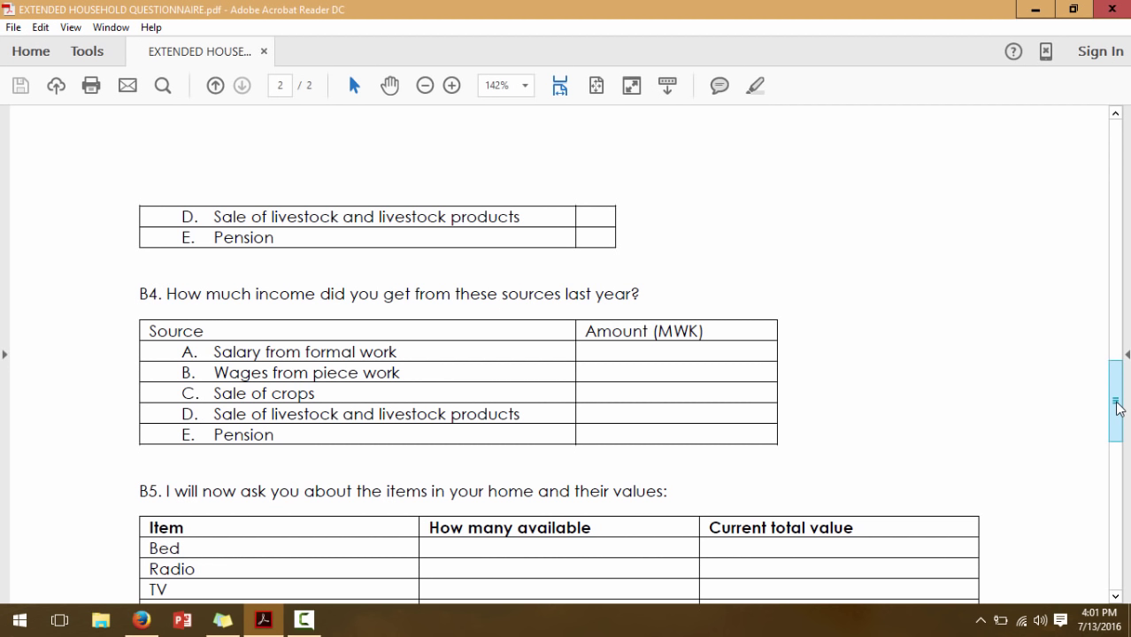
left_click(151, 624)
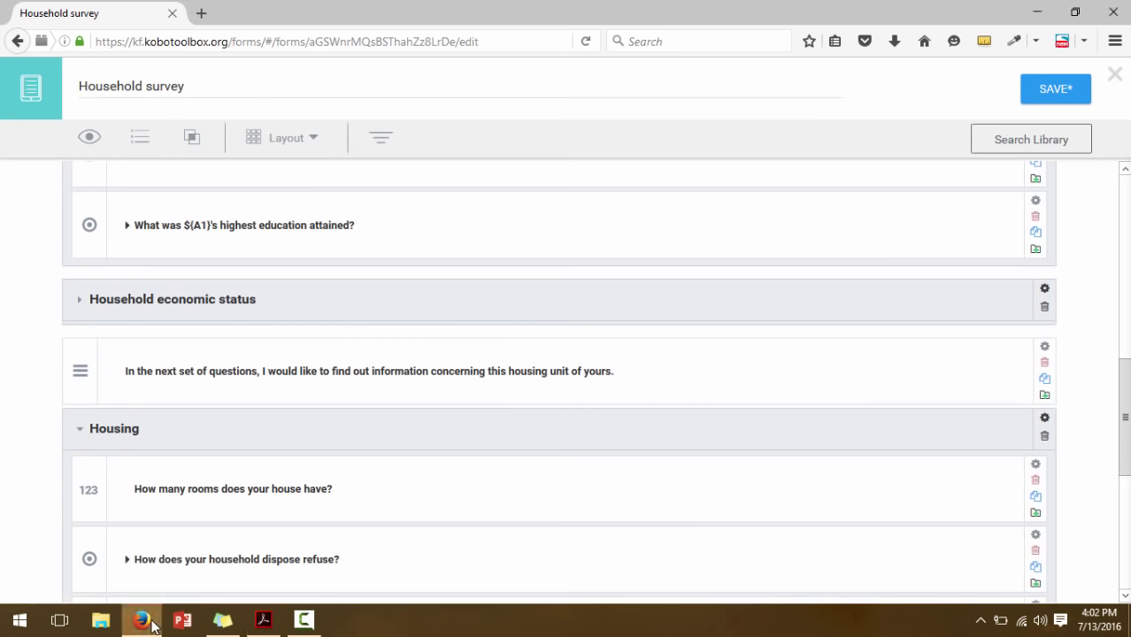
Expand Household economic status to reveal its salary, wages, crops, livestock and pension income questions
left_click_drag(1126, 416, 1126, 412)
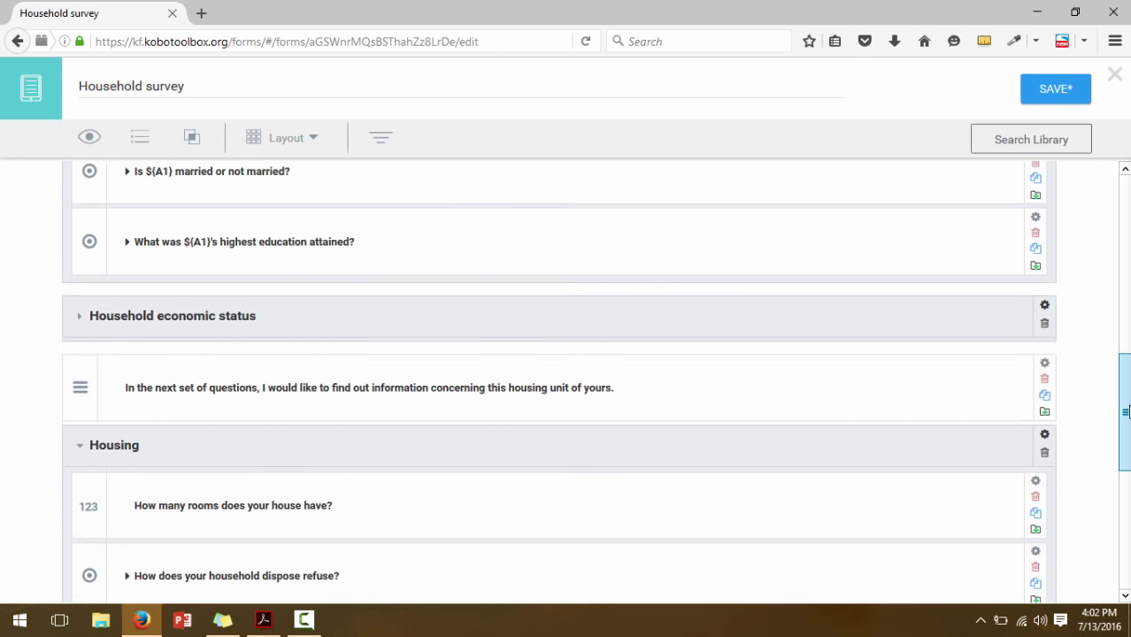
left_click(80, 319)
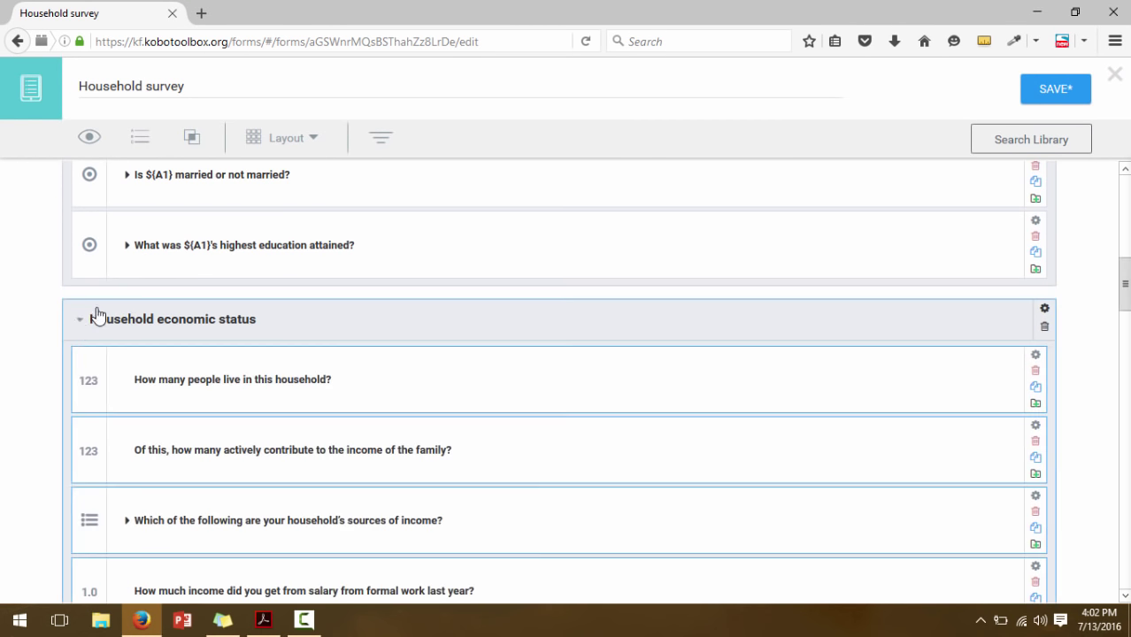
left_click_drag(1127, 287, 1128, 328)
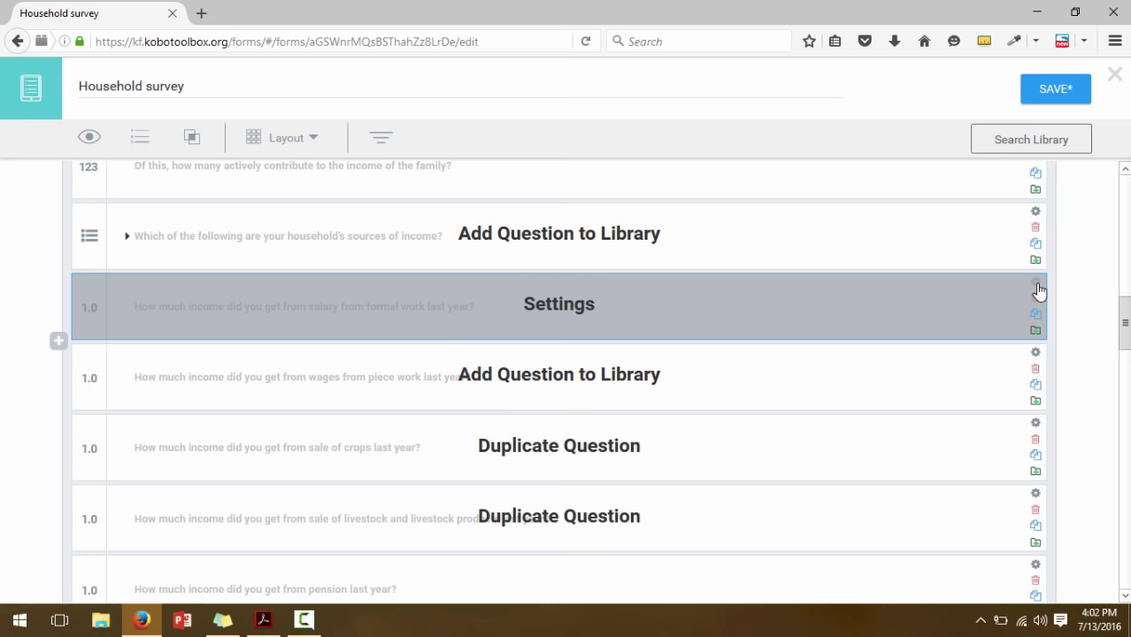
Give the salary income question skip logic: sources of income = Salary from formal work
left_click(1037, 283)
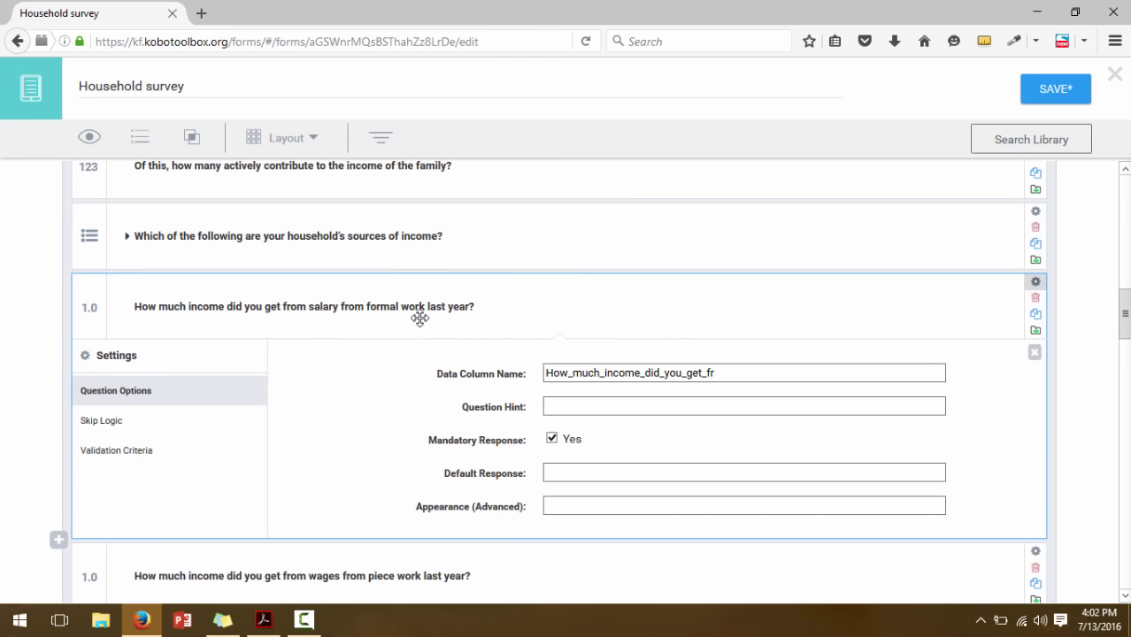
left_click(101, 421)
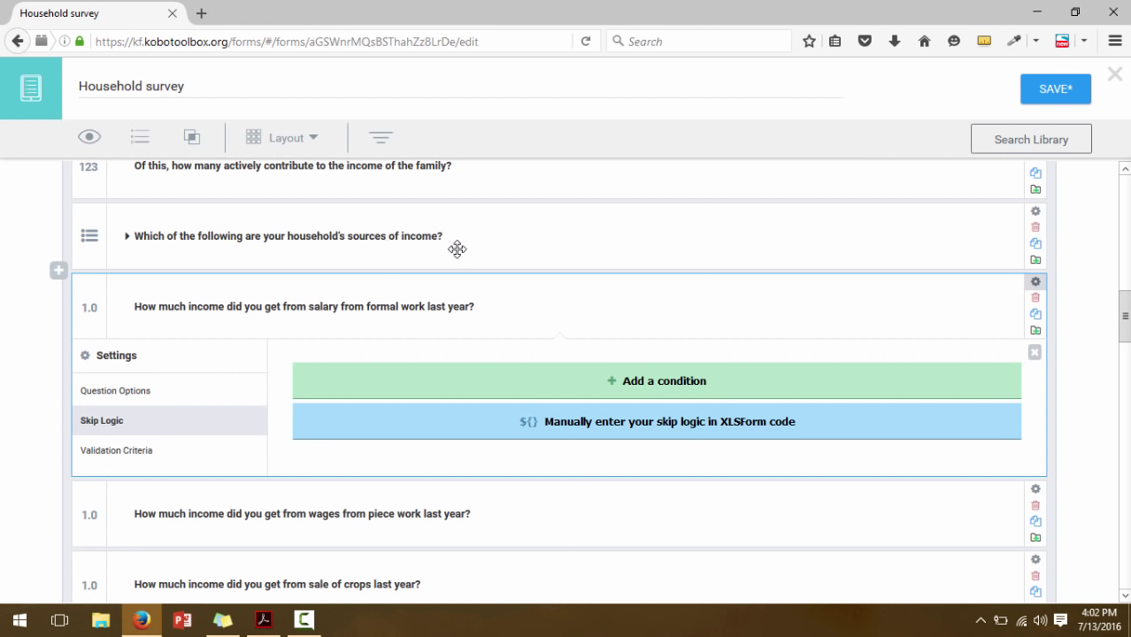
left_click(496, 396)
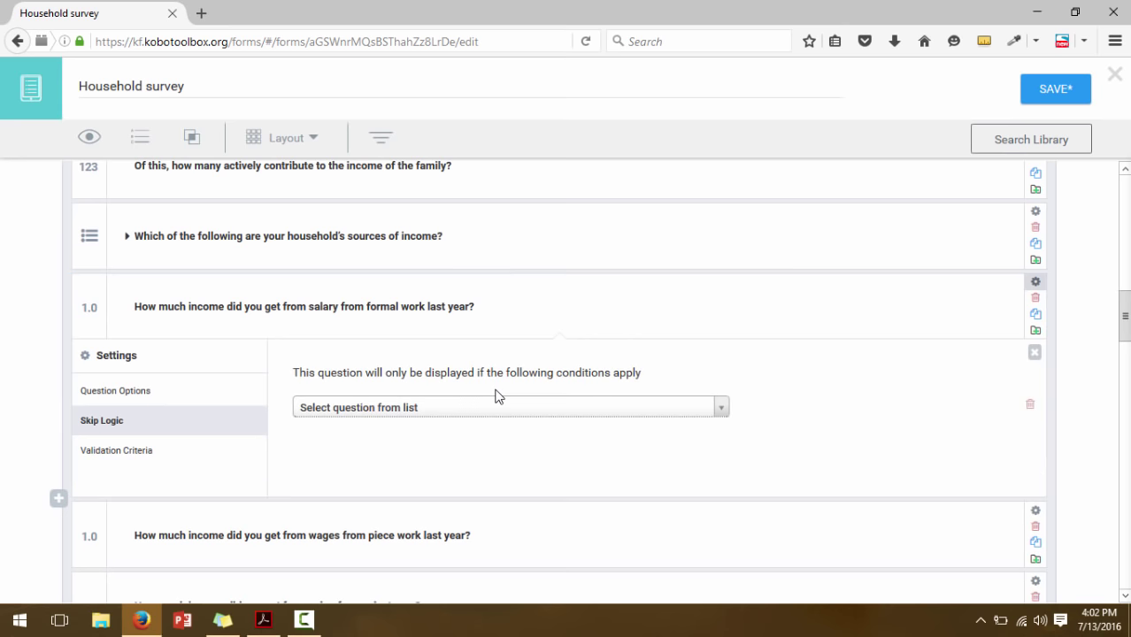
left_click(495, 409)
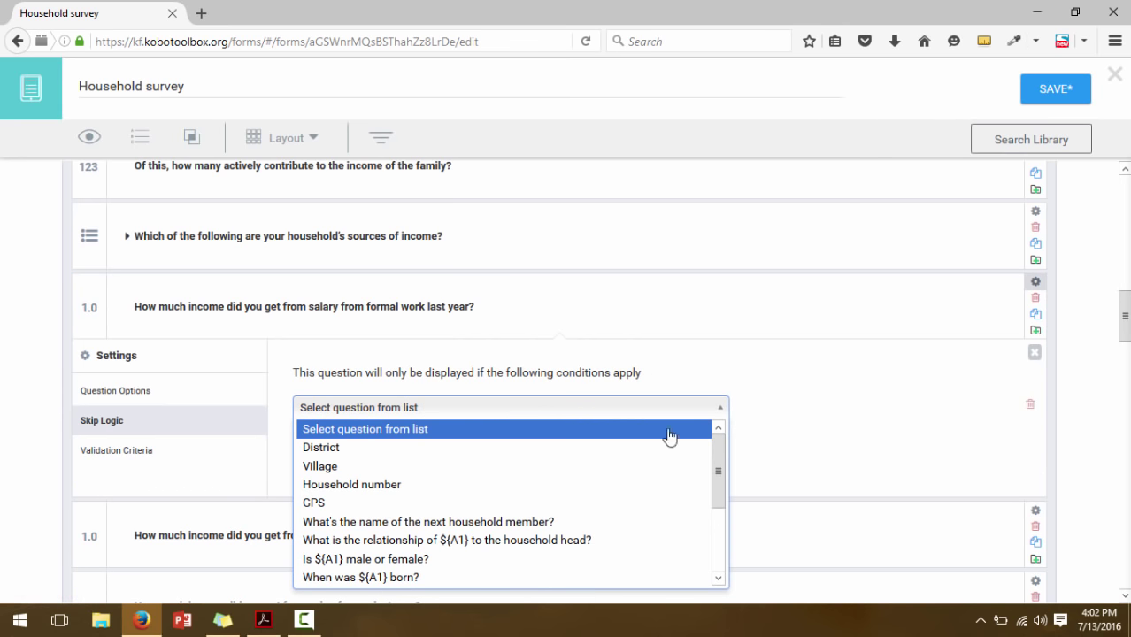
left_click_drag(720, 464, 720, 558)
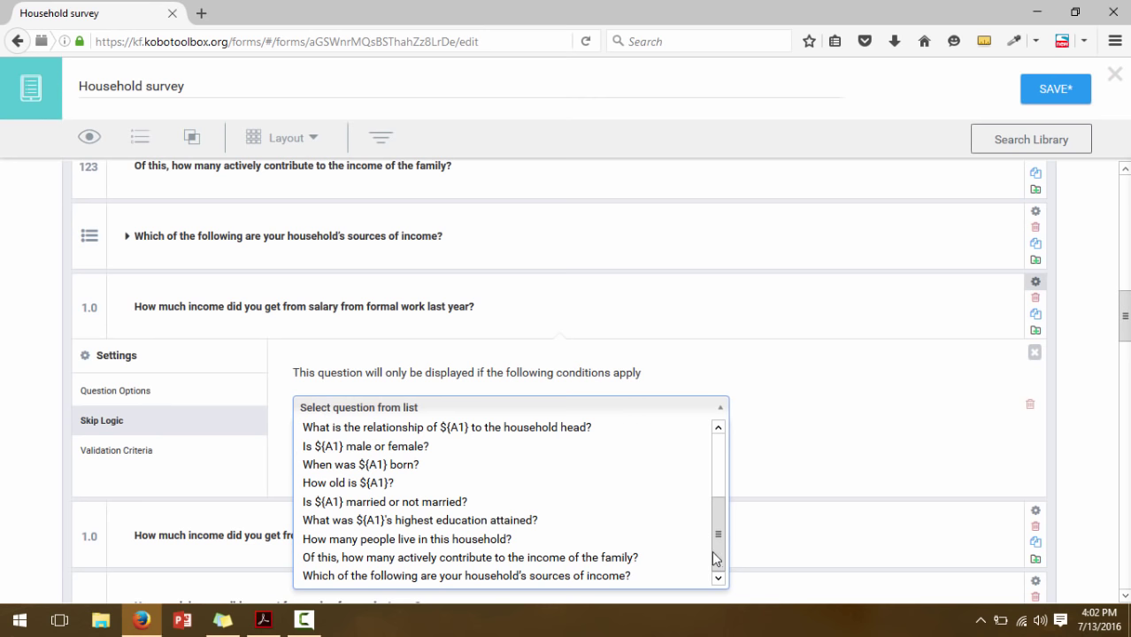
left_click(502, 578)
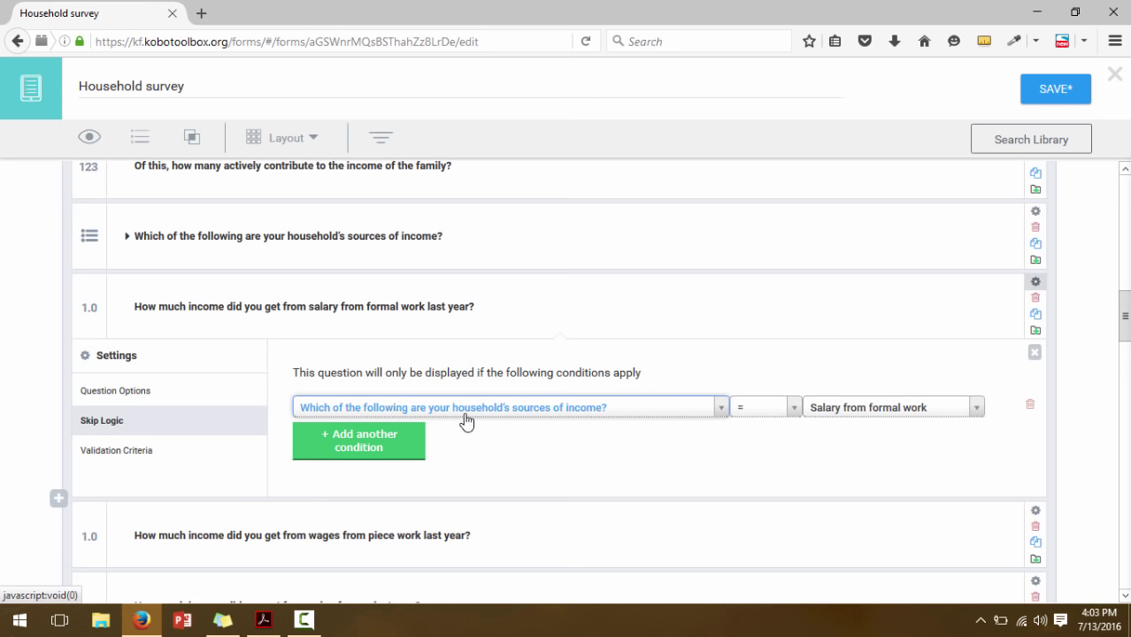
left_click(850, 414)
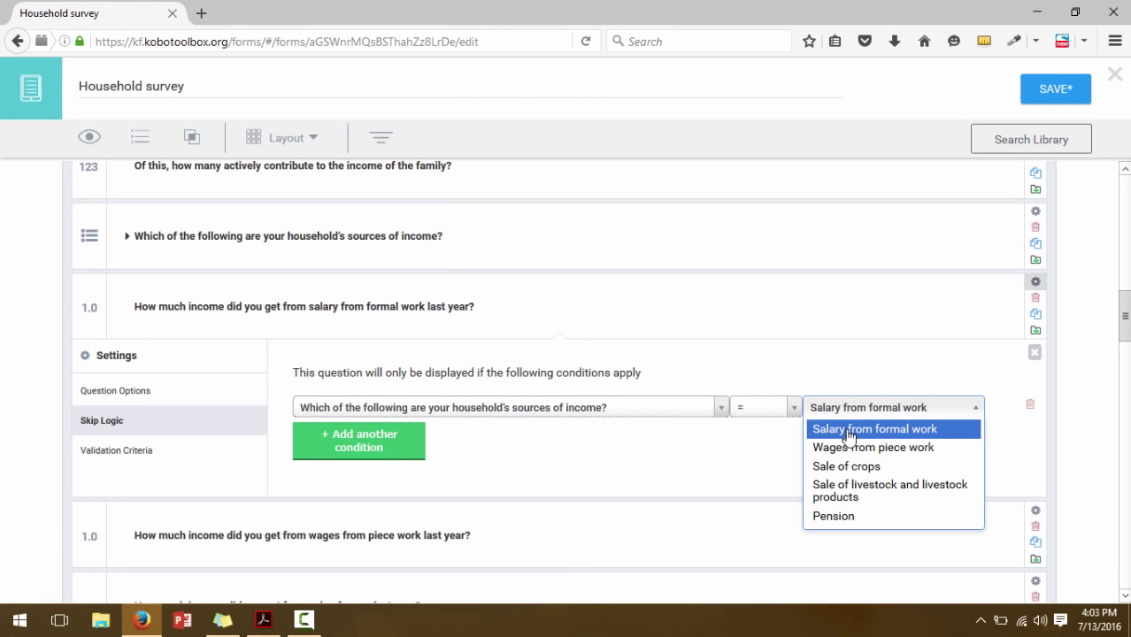
left_click(846, 431)
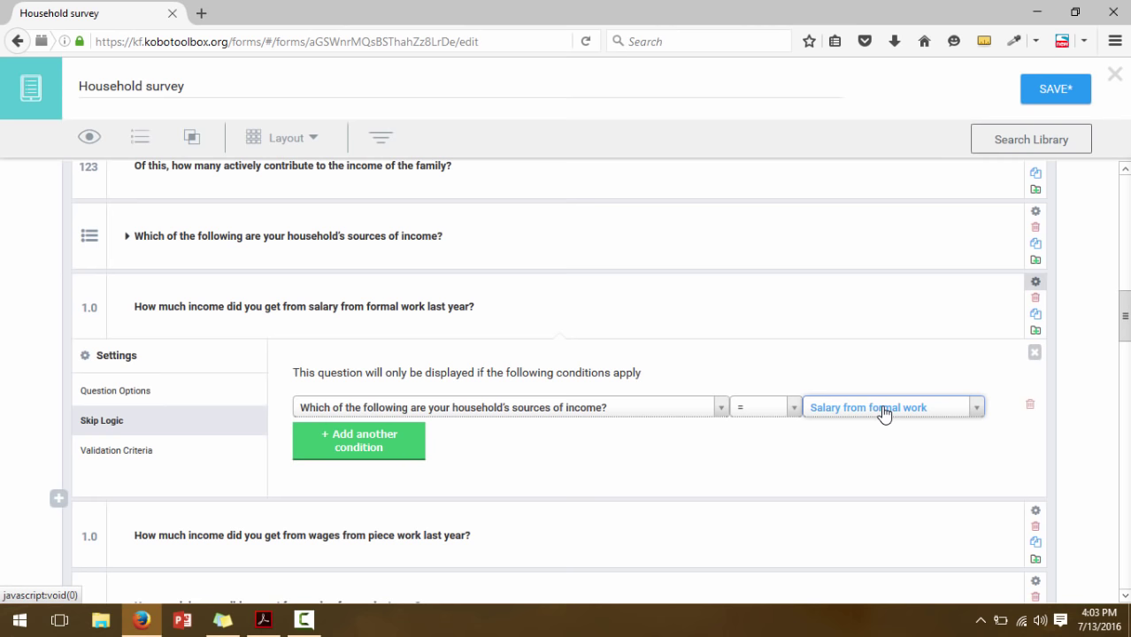
left_click(1036, 286)
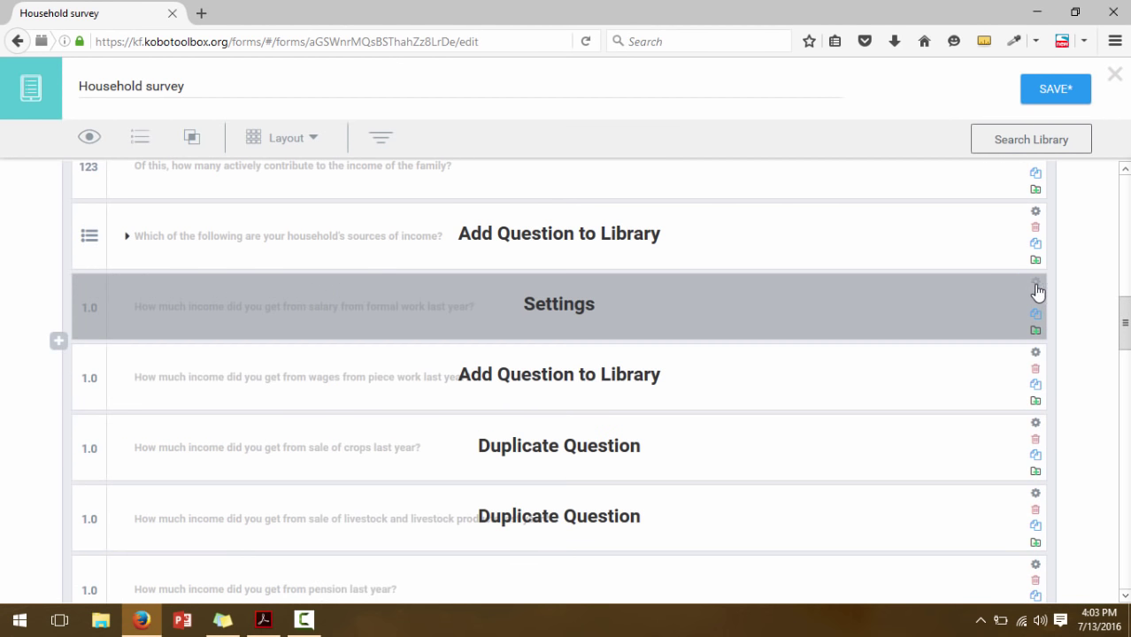
scroll(758, 280, "down", 1)
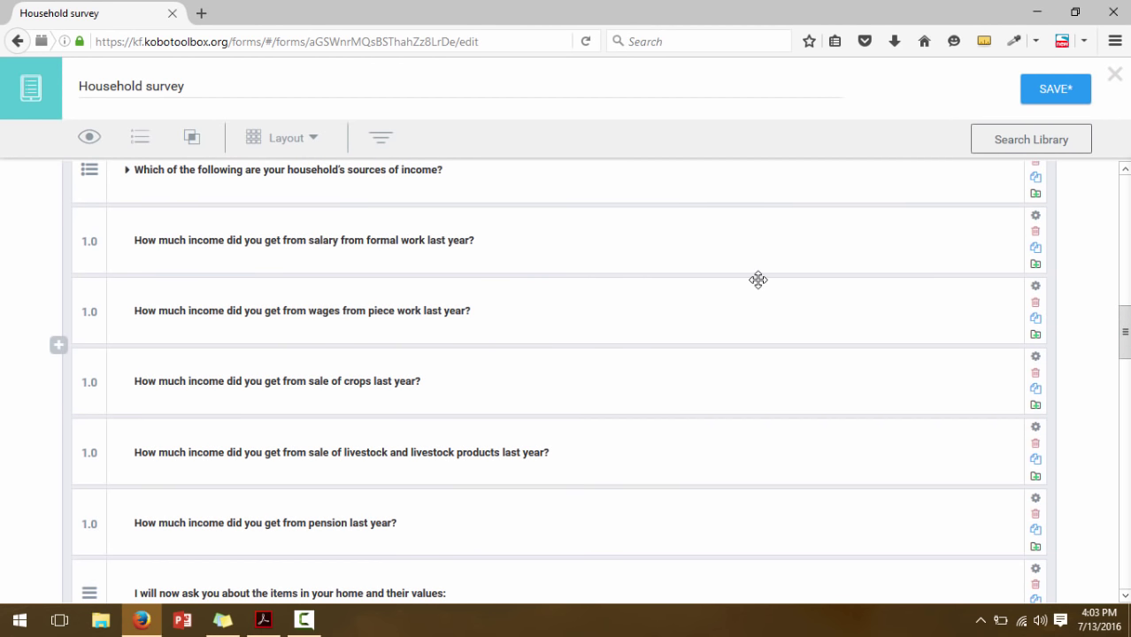
Select the wages-from-piece-work question and bring up its settings
left_click(717, 311)
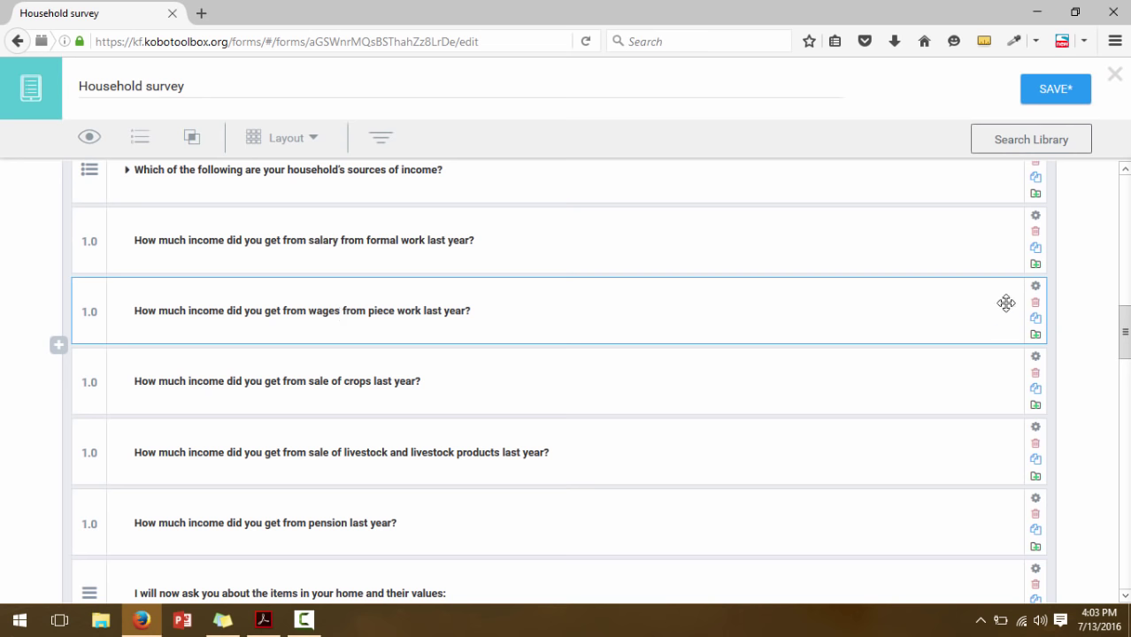
left_click(1037, 290)
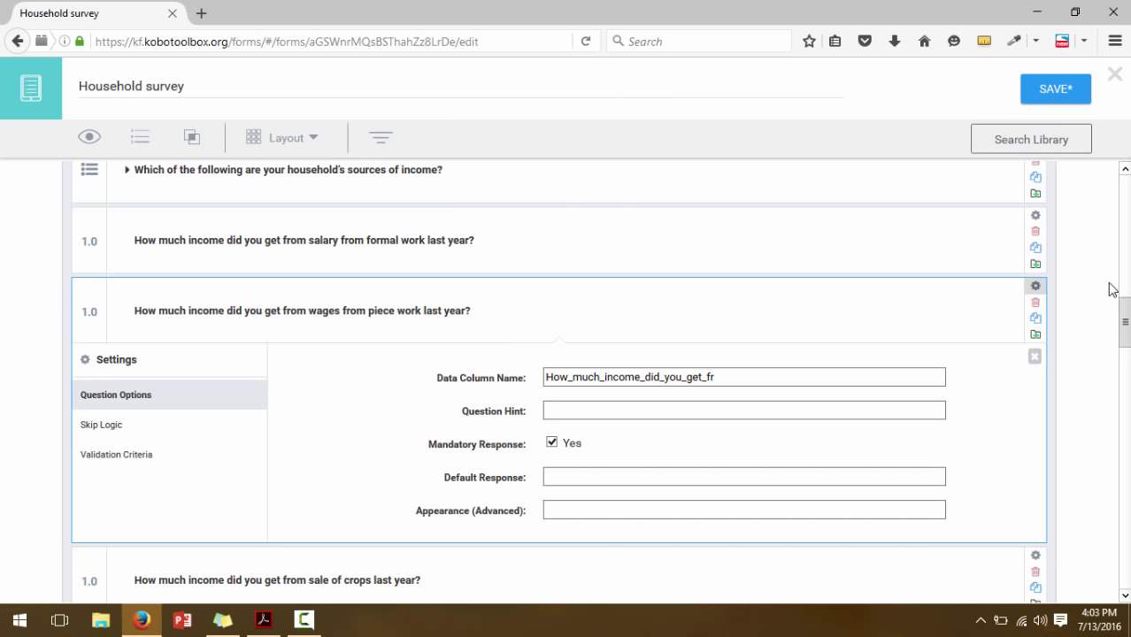
Add a skip-logic condition requiring sources of income = Wages from piece work
left_click(124, 429)
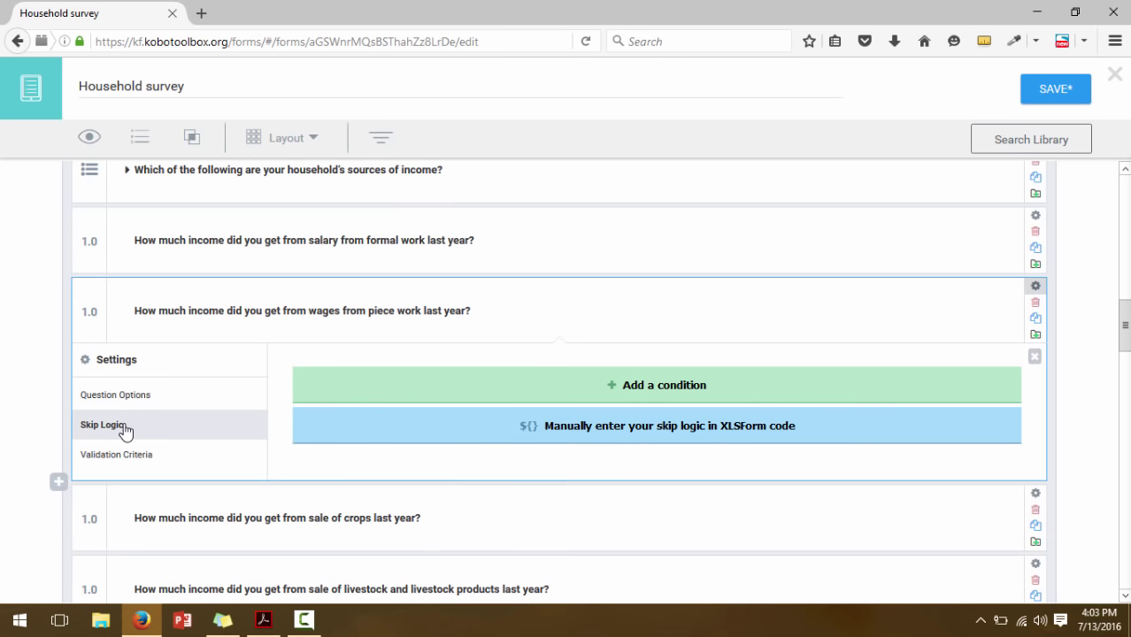
left_click(496, 391)
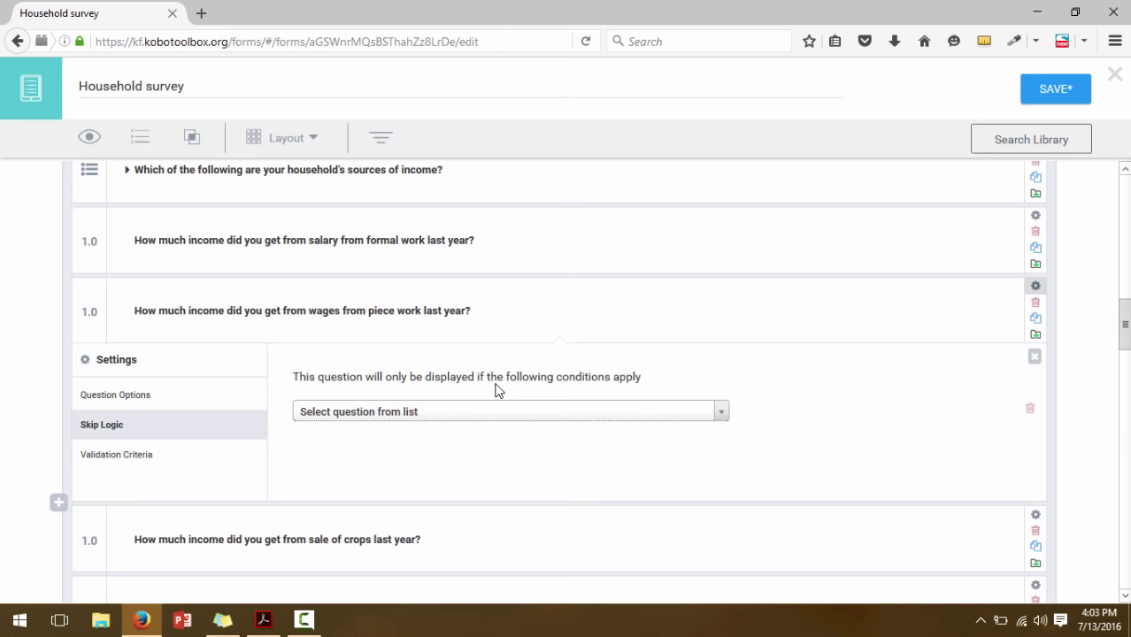
left_click(495, 410)
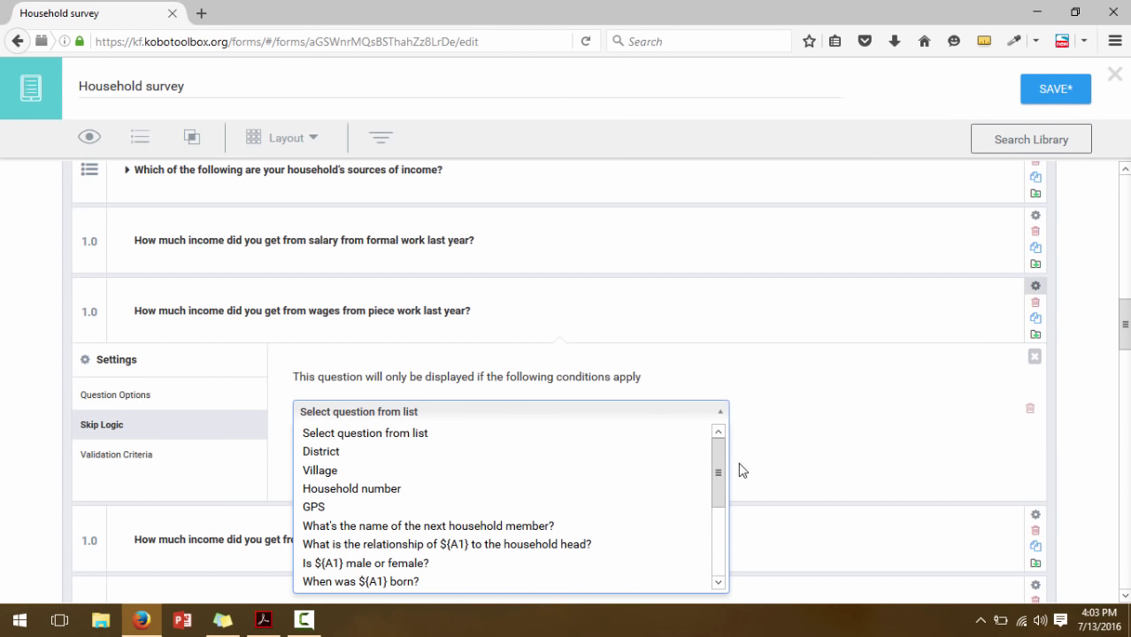
left_click_drag(723, 463, 721, 562)
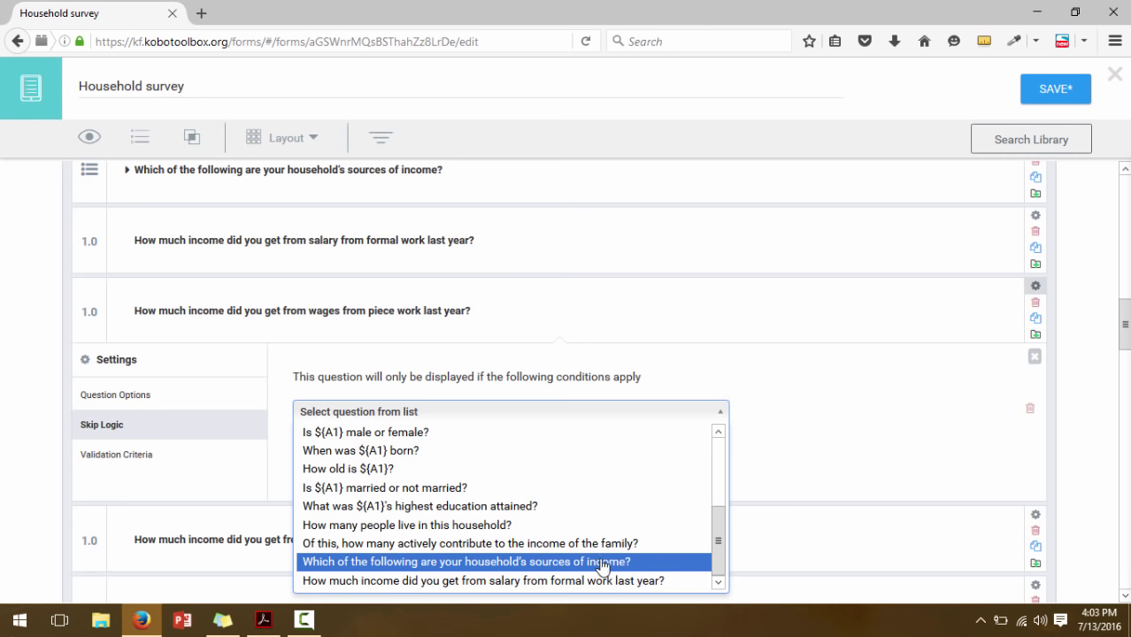
left_click(602, 563)
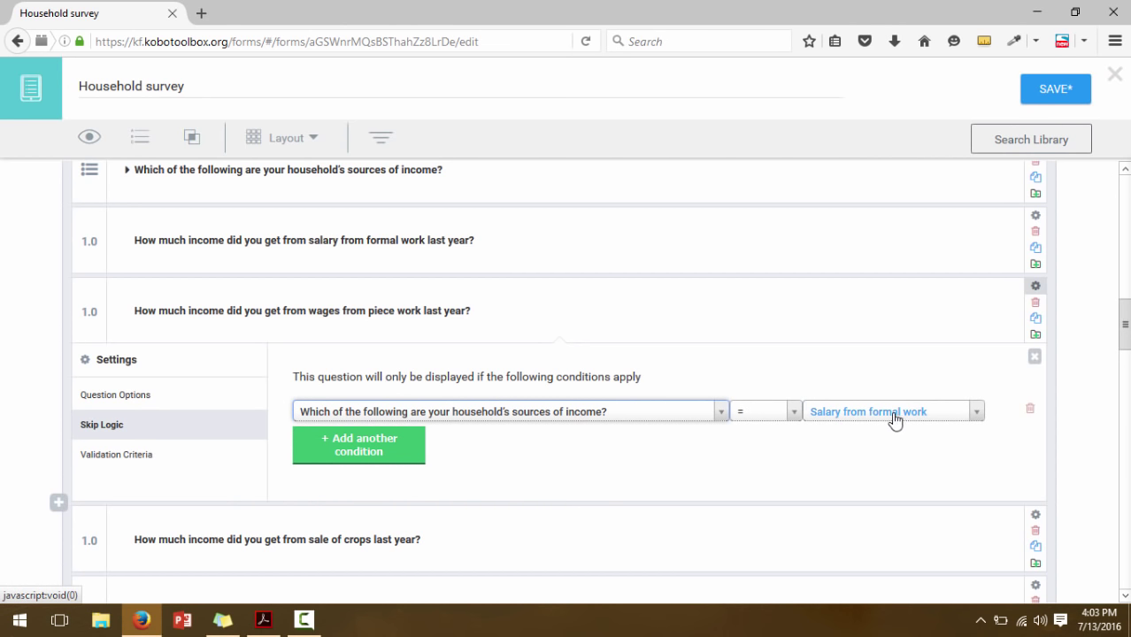
left_click(895, 418)
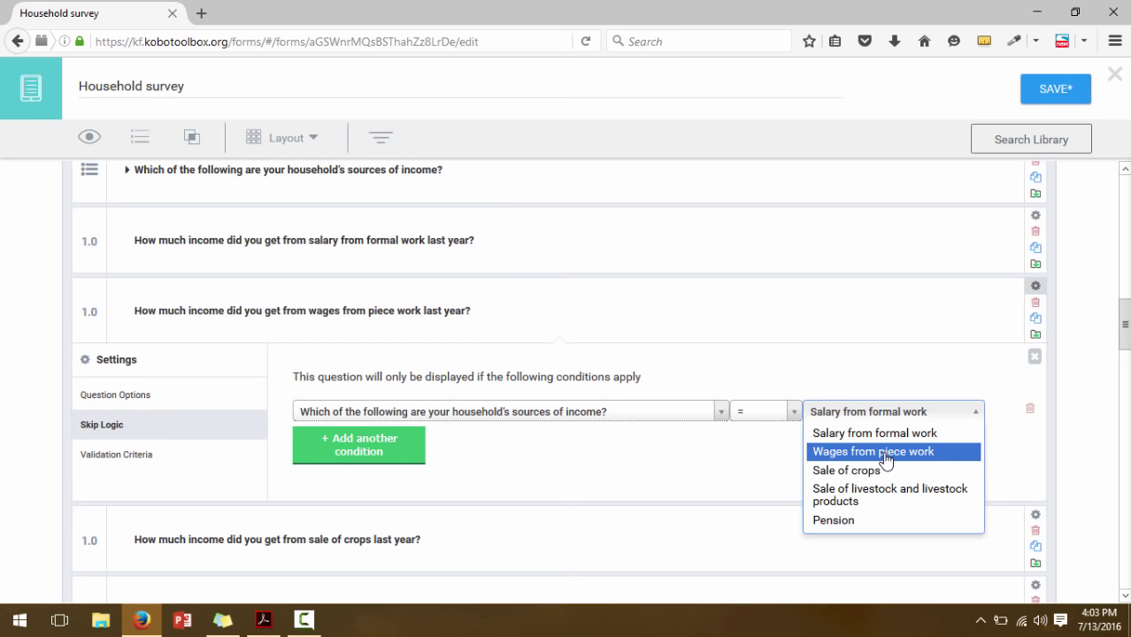
left_click(886, 453)
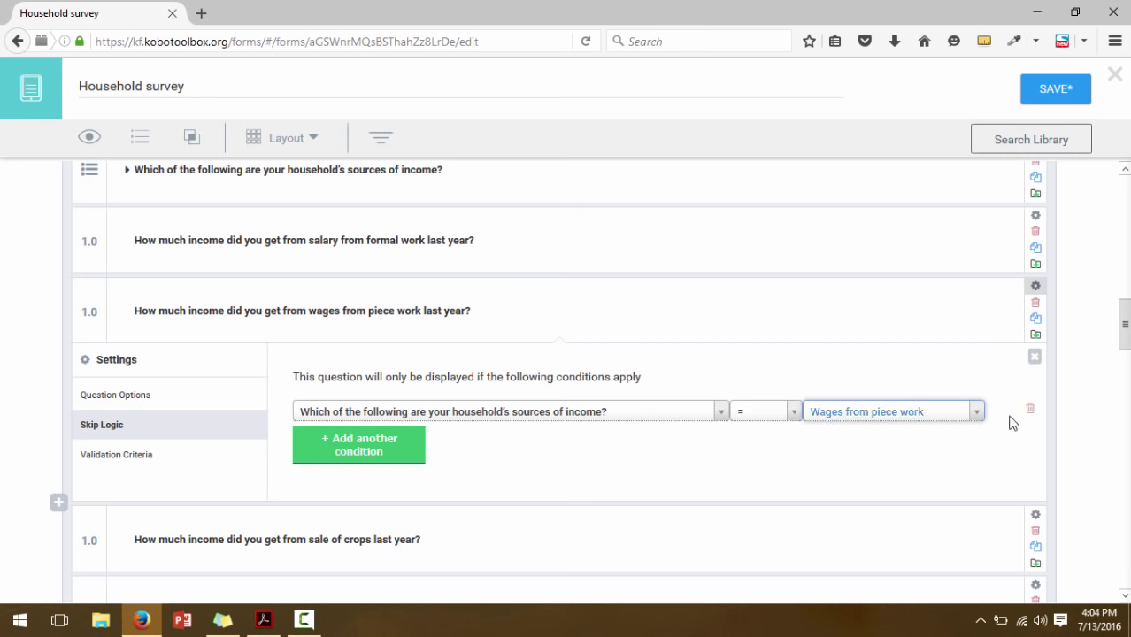
left_click(1035, 357)
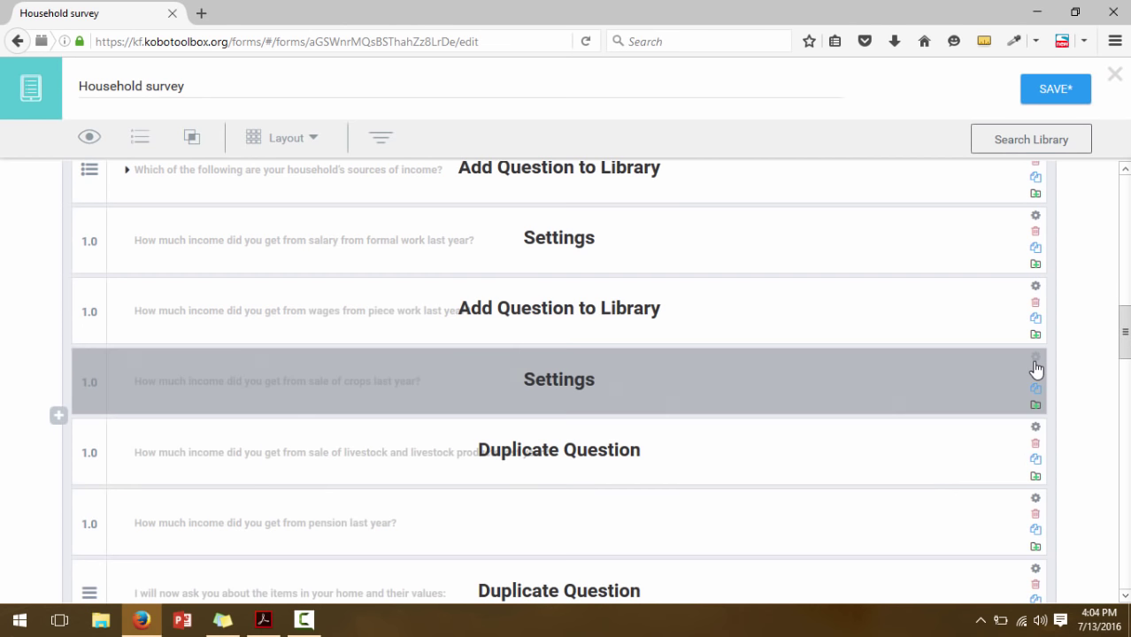
Start a new skip-logic condition on the livestock income question
scroll(1126, 358, "down", 3)
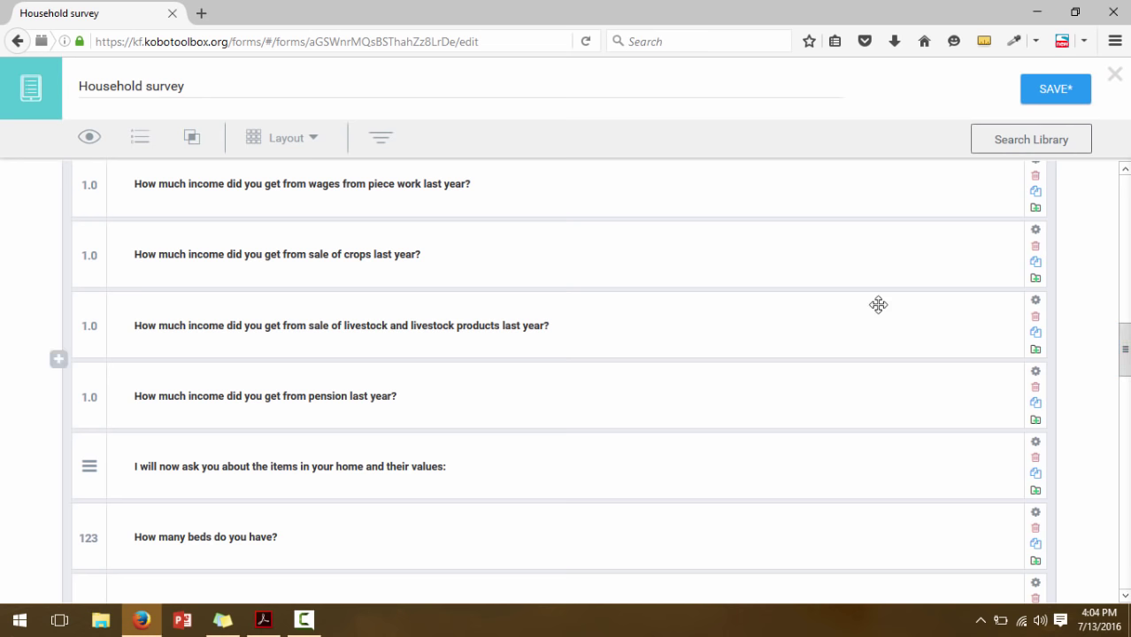
left_click(1036, 302)
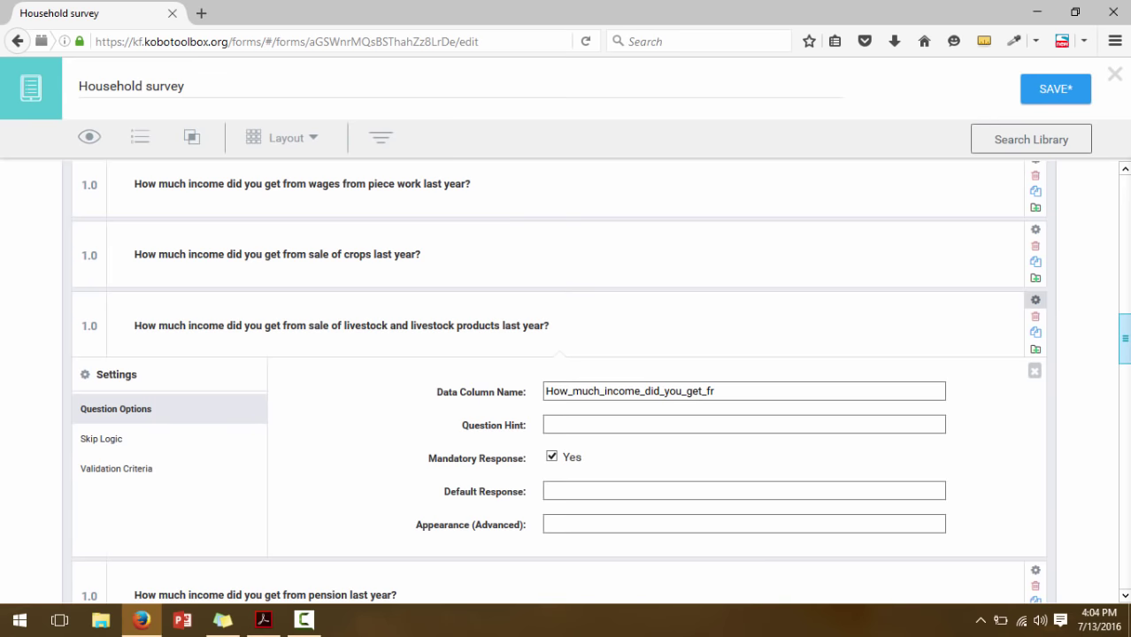
scroll(958, 267, "down", 2)
left_click(140, 345)
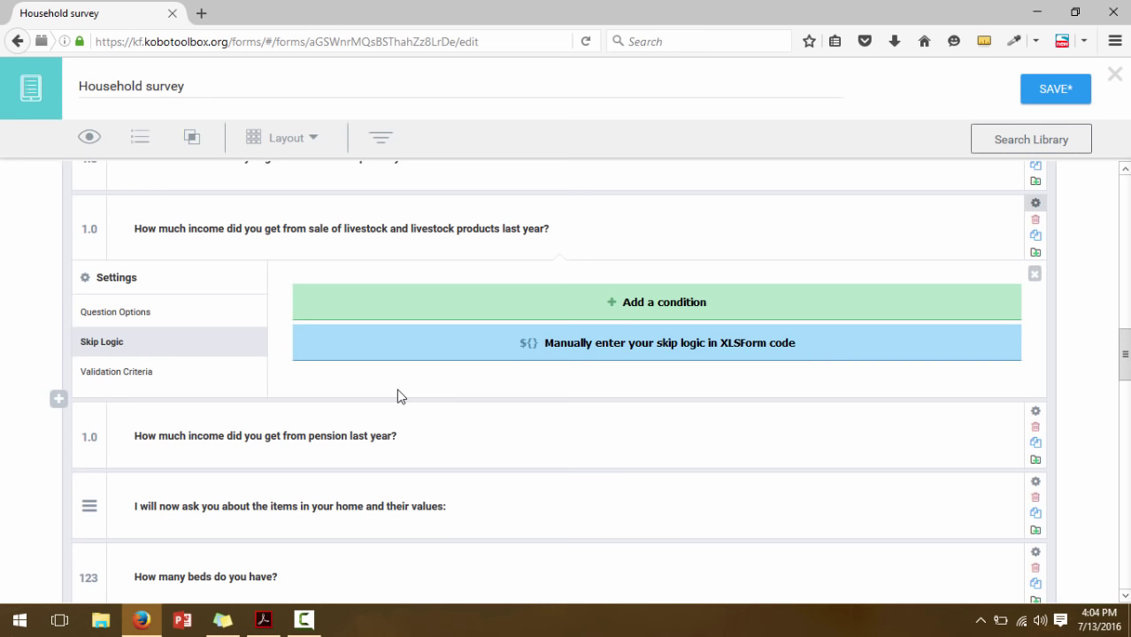
left_click(478, 310)
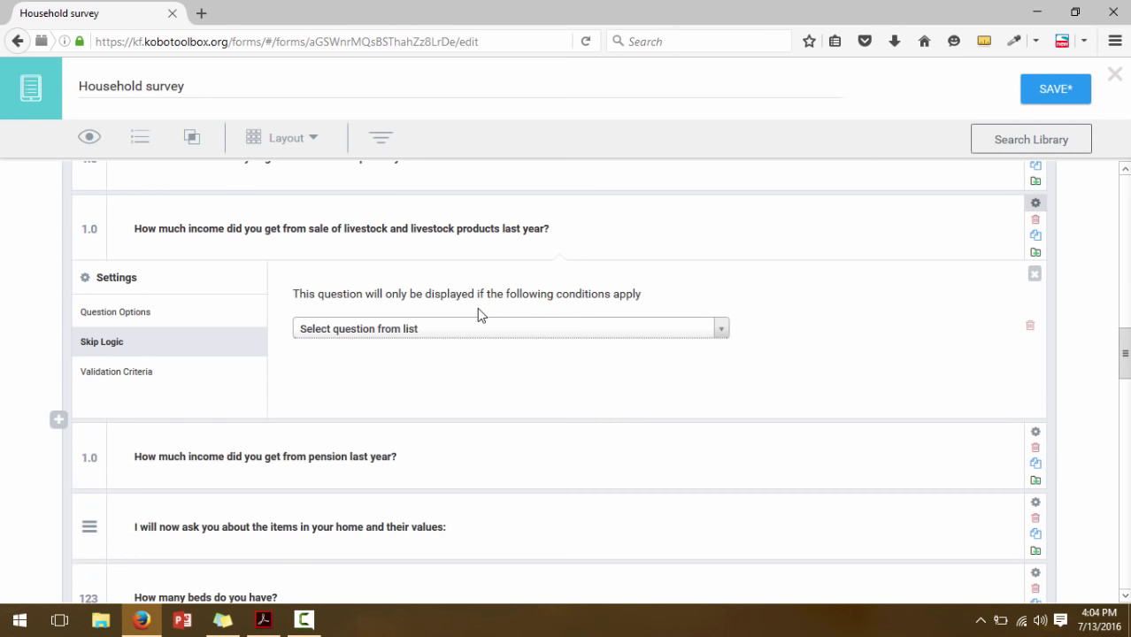
left_click(479, 331)
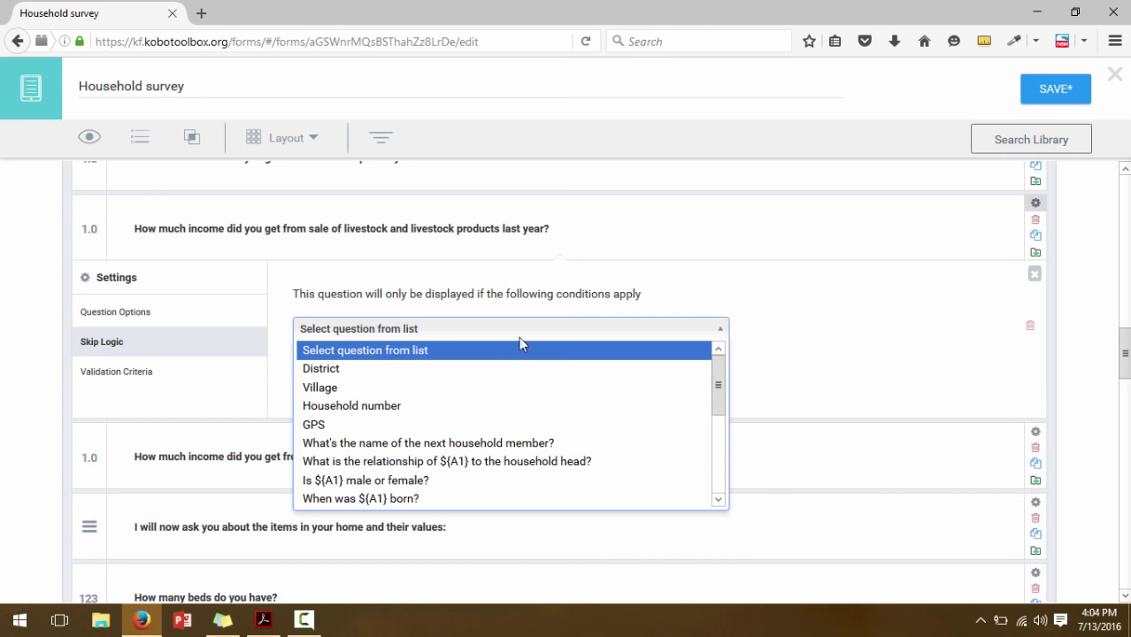
left_click_drag(719, 396, 720, 488)
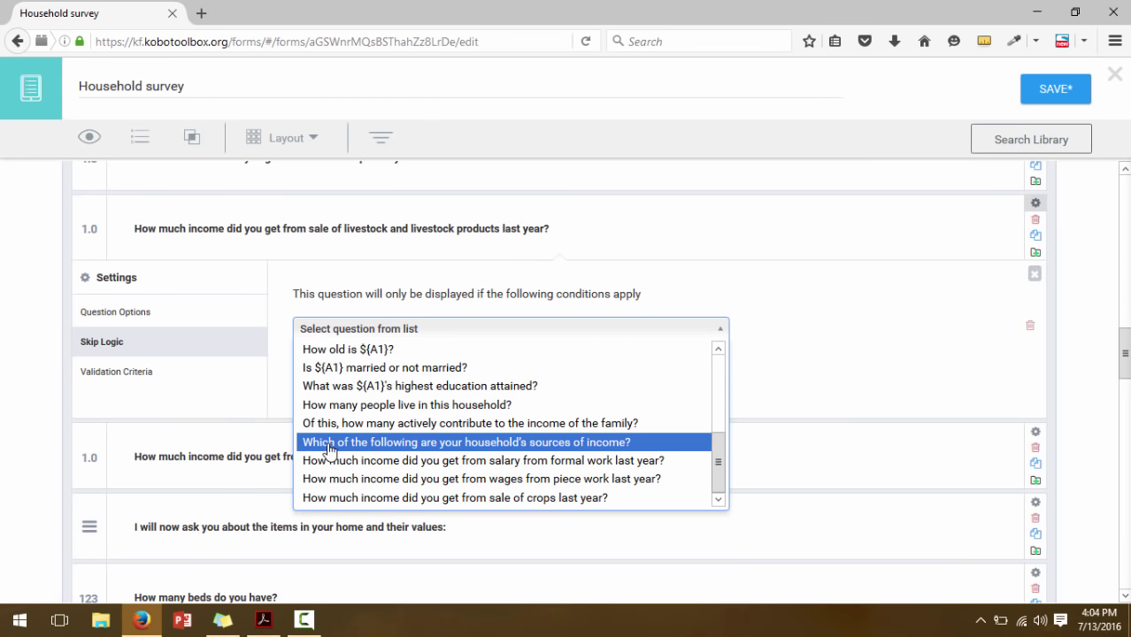
Require sources of income to equal Sale of livestock and livestock products
left_click(433, 445)
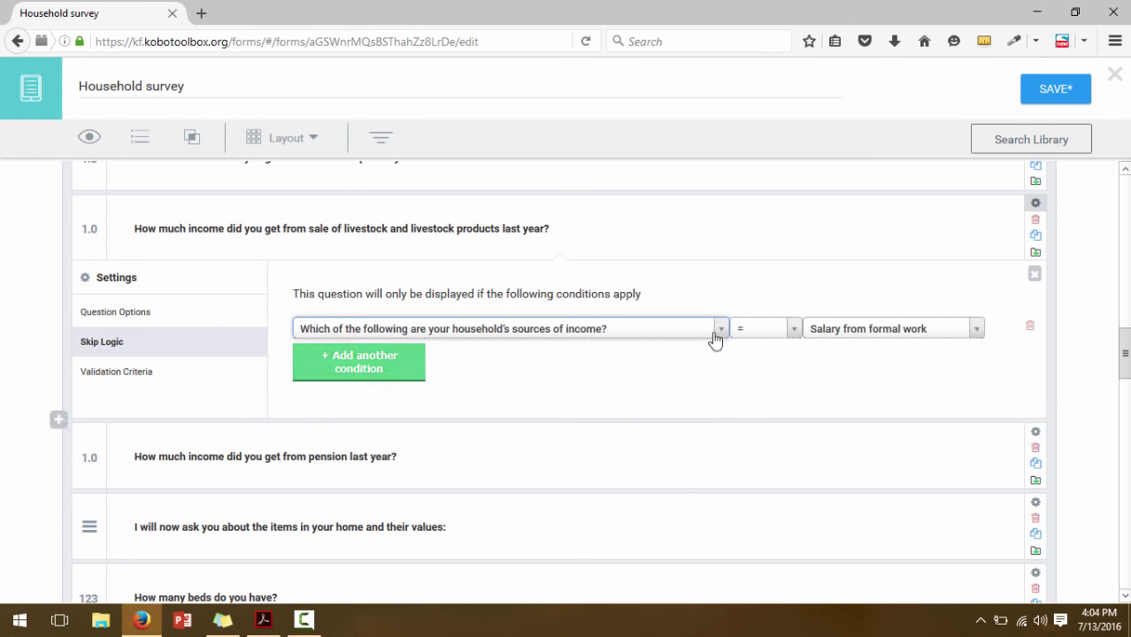
left_click(855, 342)
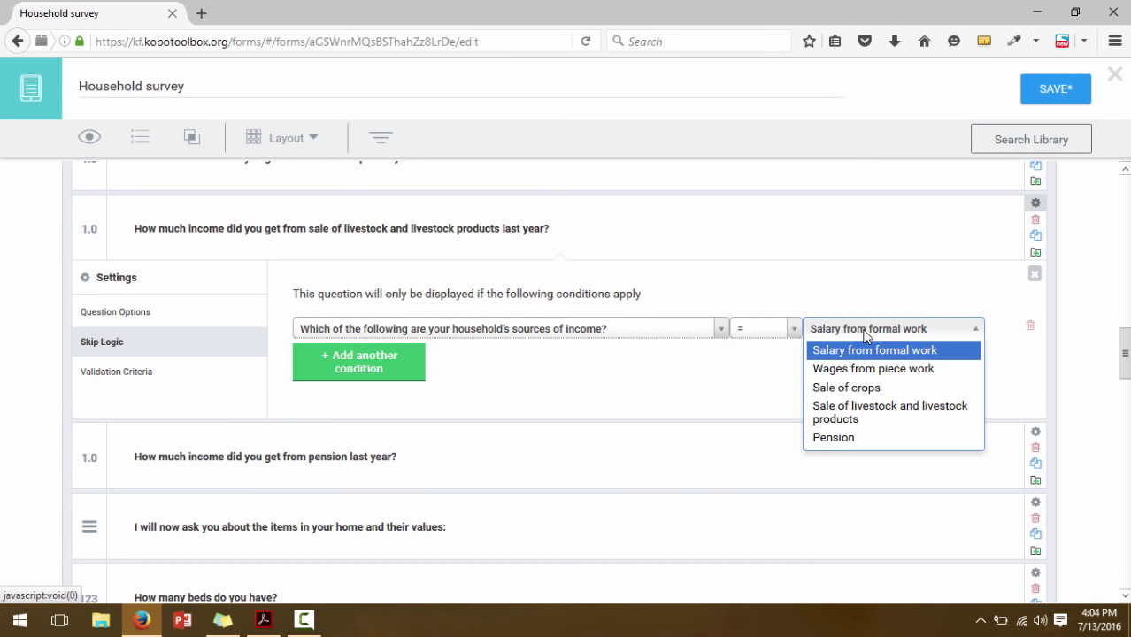
left_click(865, 415)
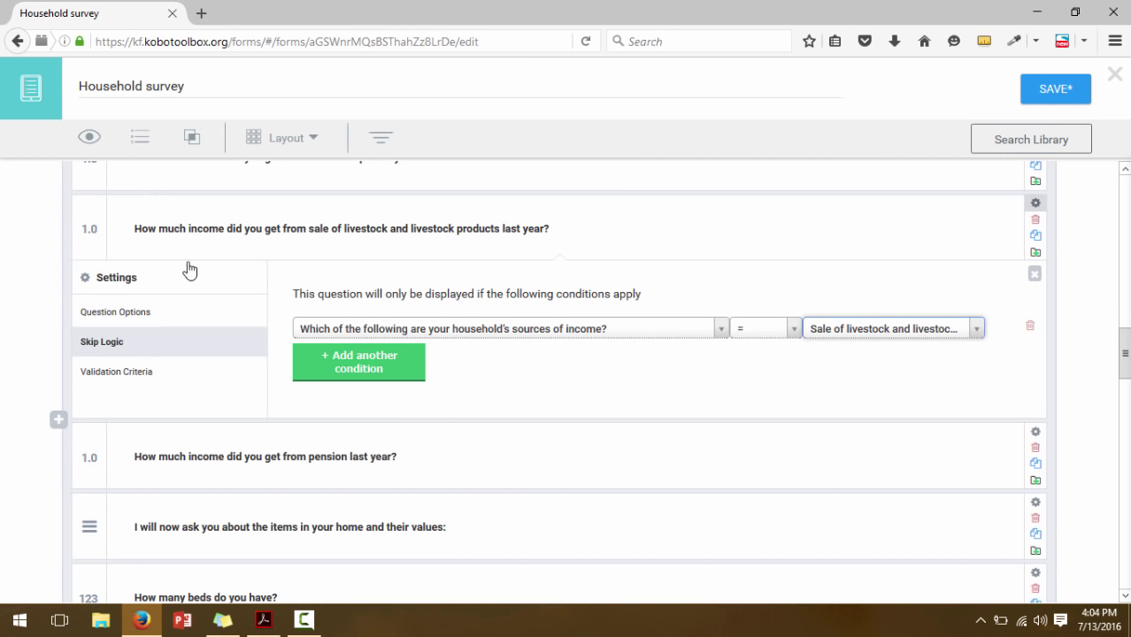
left_click(852, 330)
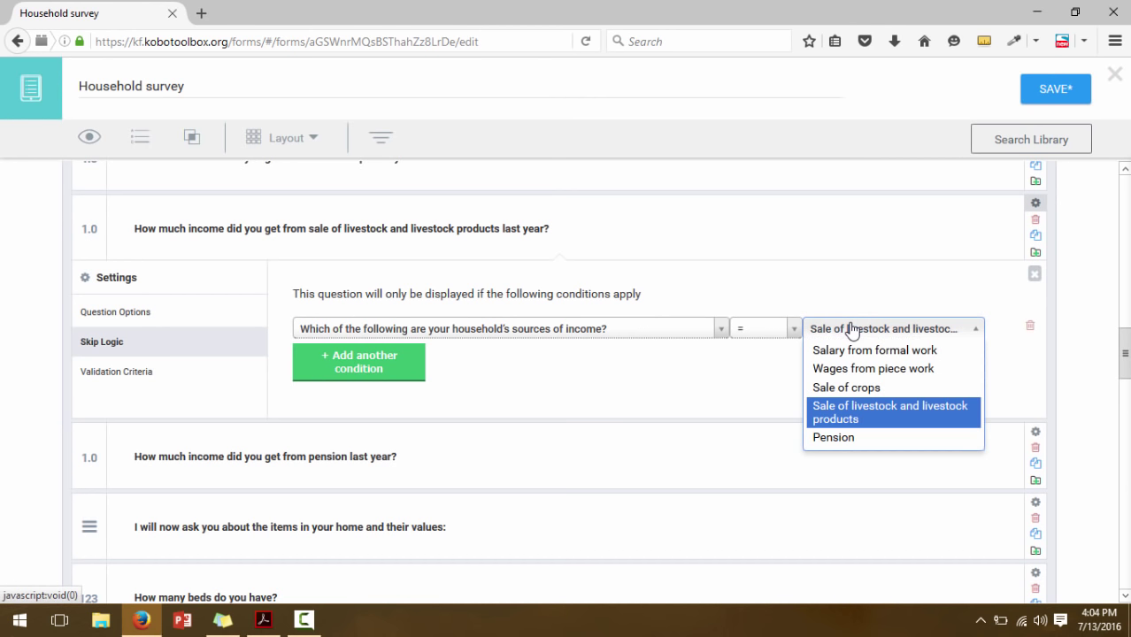
left_click(850, 417)
left_click(1035, 276)
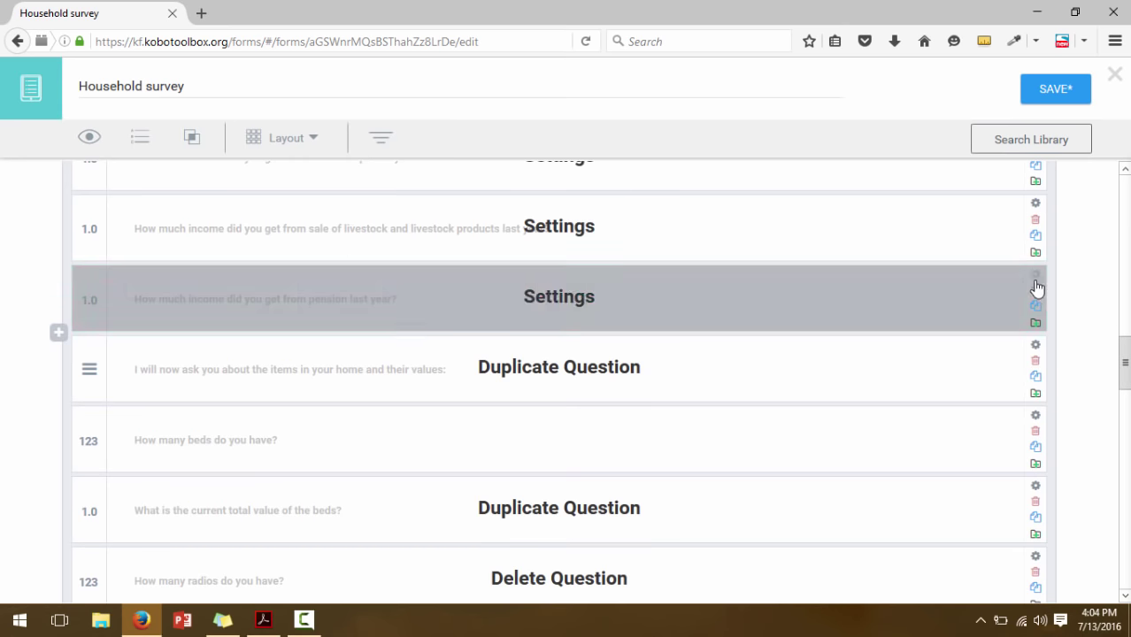
Give the crops income question skip logic: sources of income = Sale of crops
left_click_drag(1127, 358, 1126, 345)
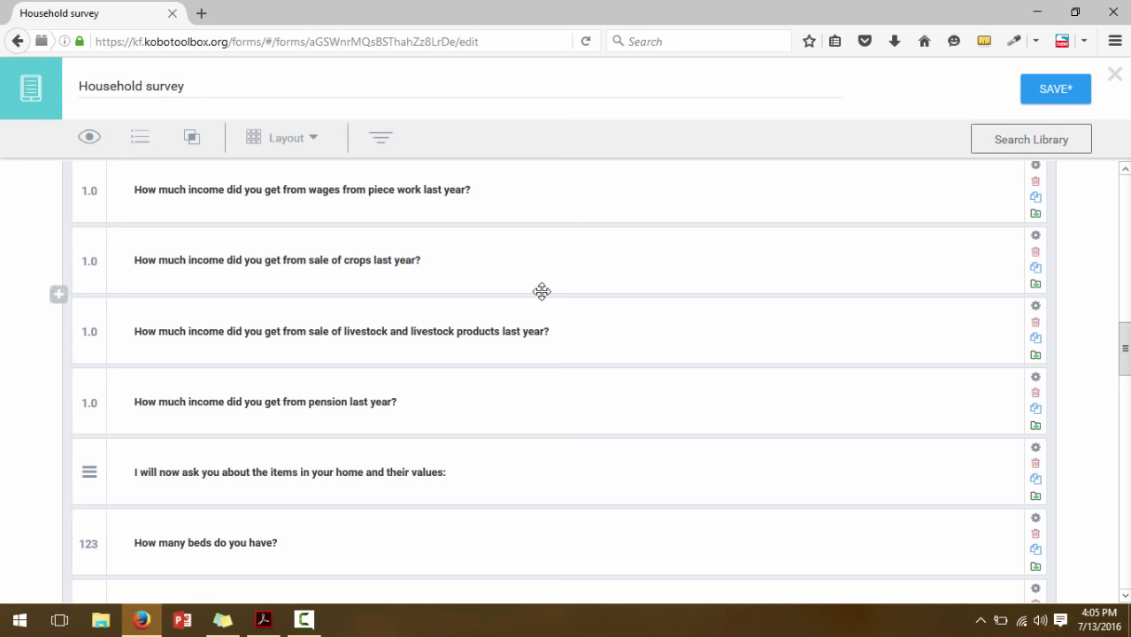
left_click(1036, 237)
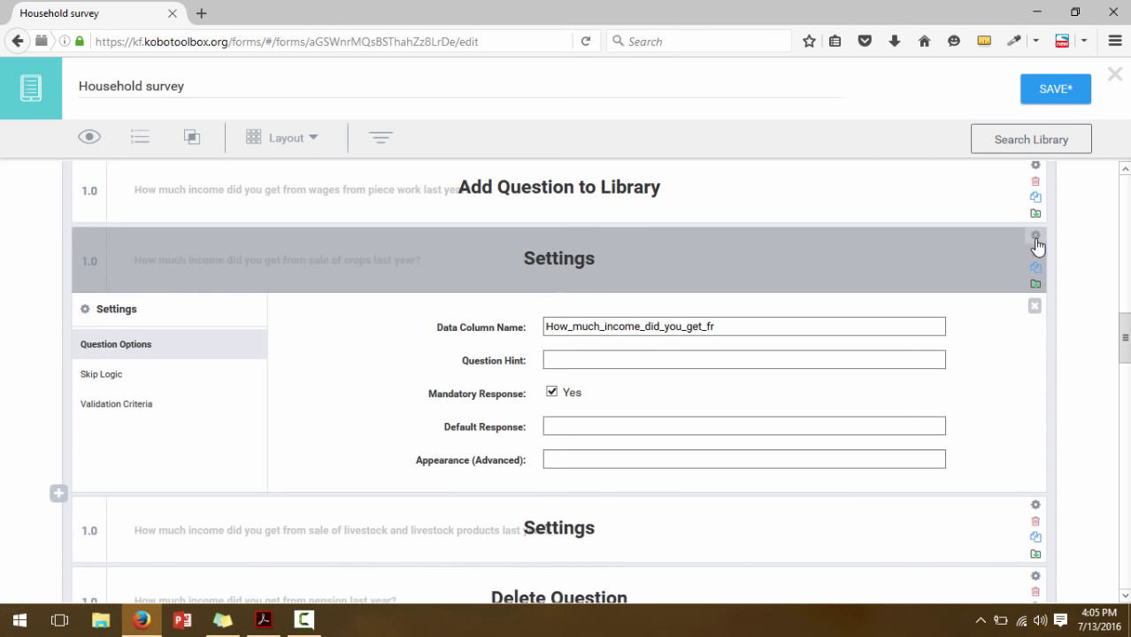
left_click(111, 377)
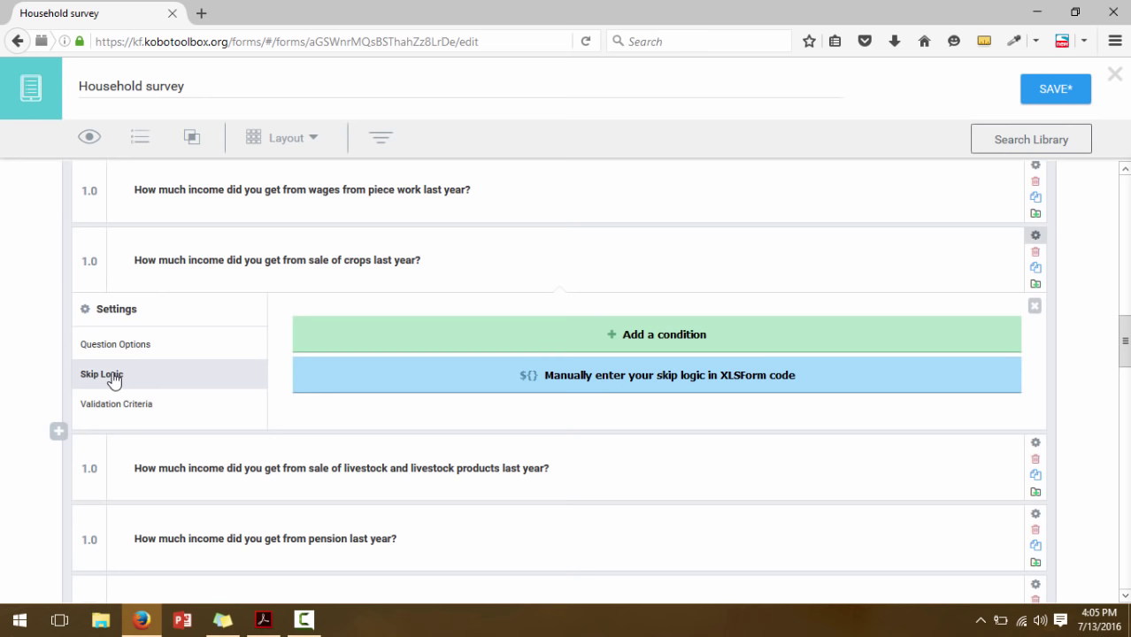
left_click(431, 344)
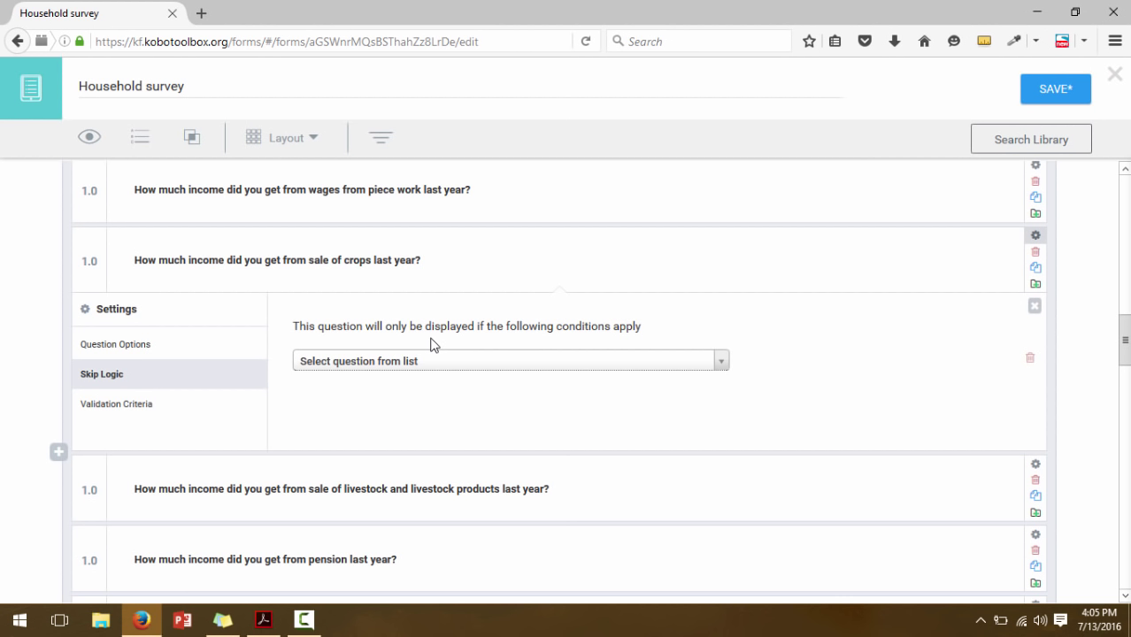
left_click(434, 359)
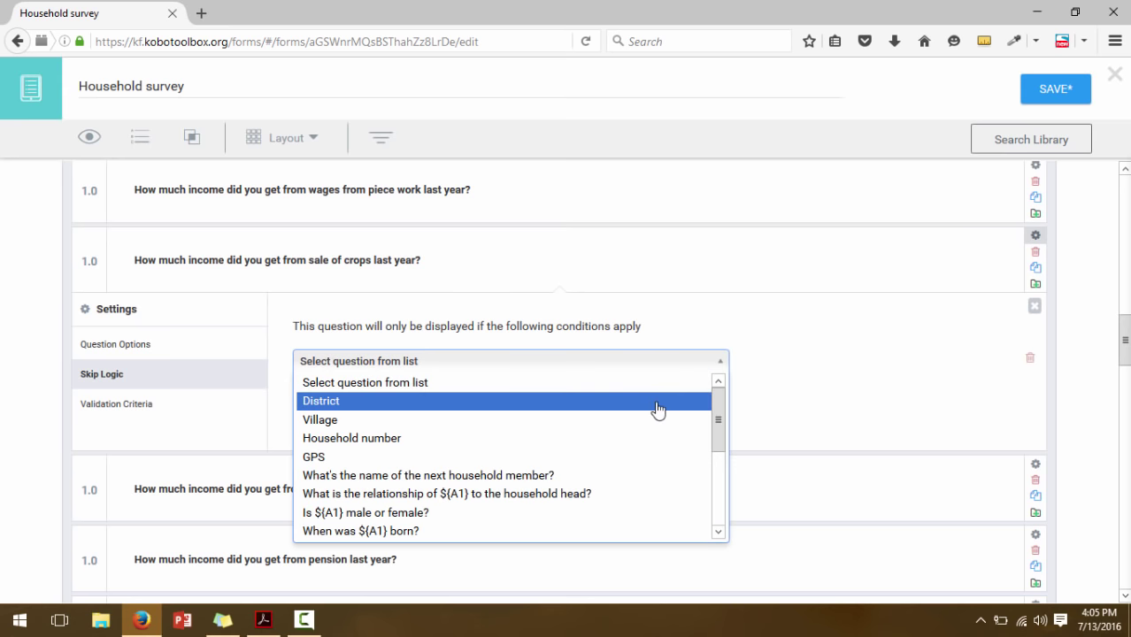
left_click_drag(719, 429, 717, 543)
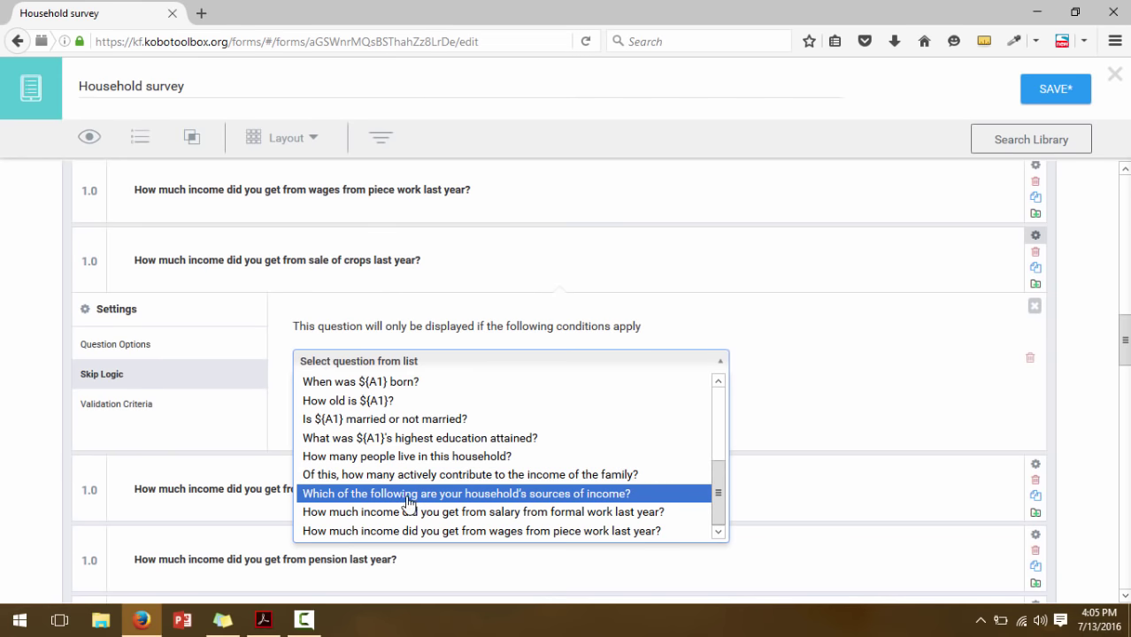
left_click(409, 496)
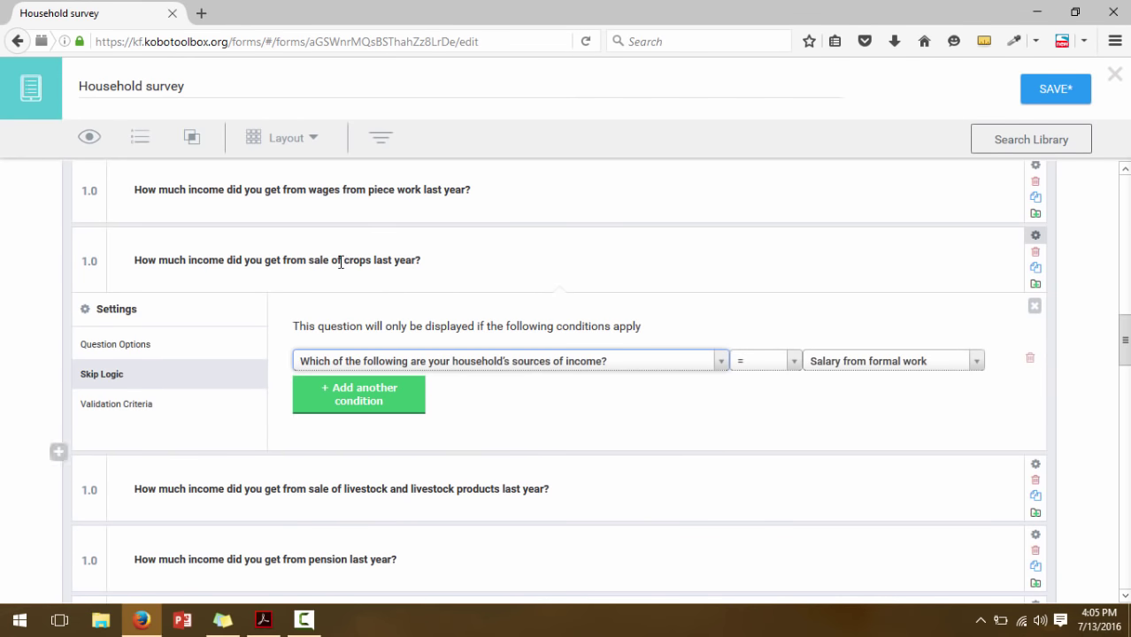
left_click(869, 364)
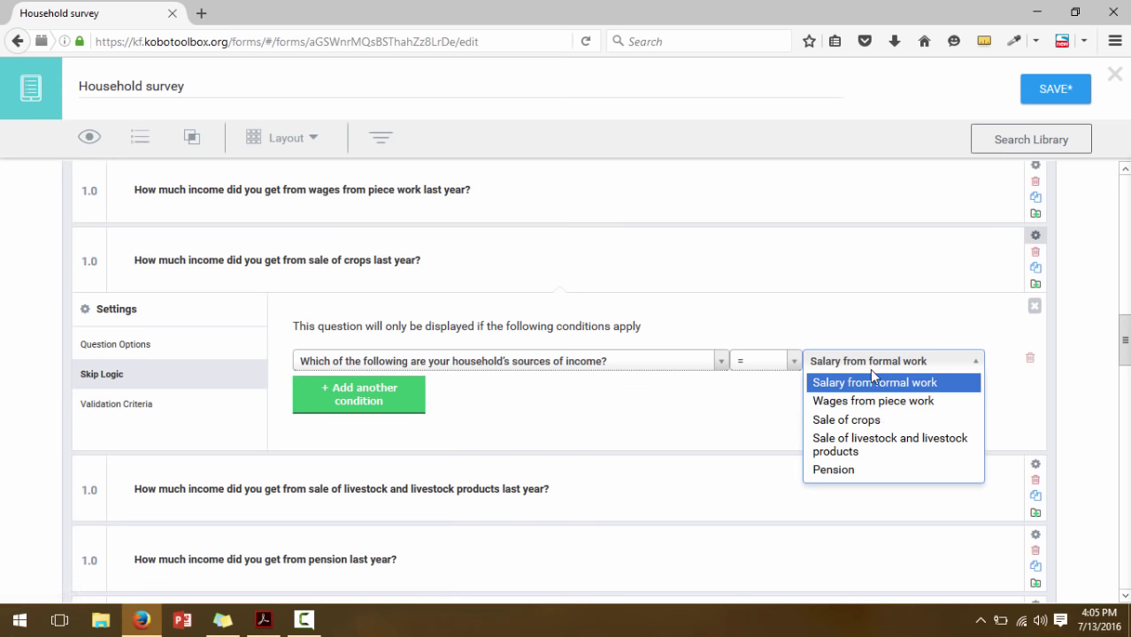
left_click(875, 422)
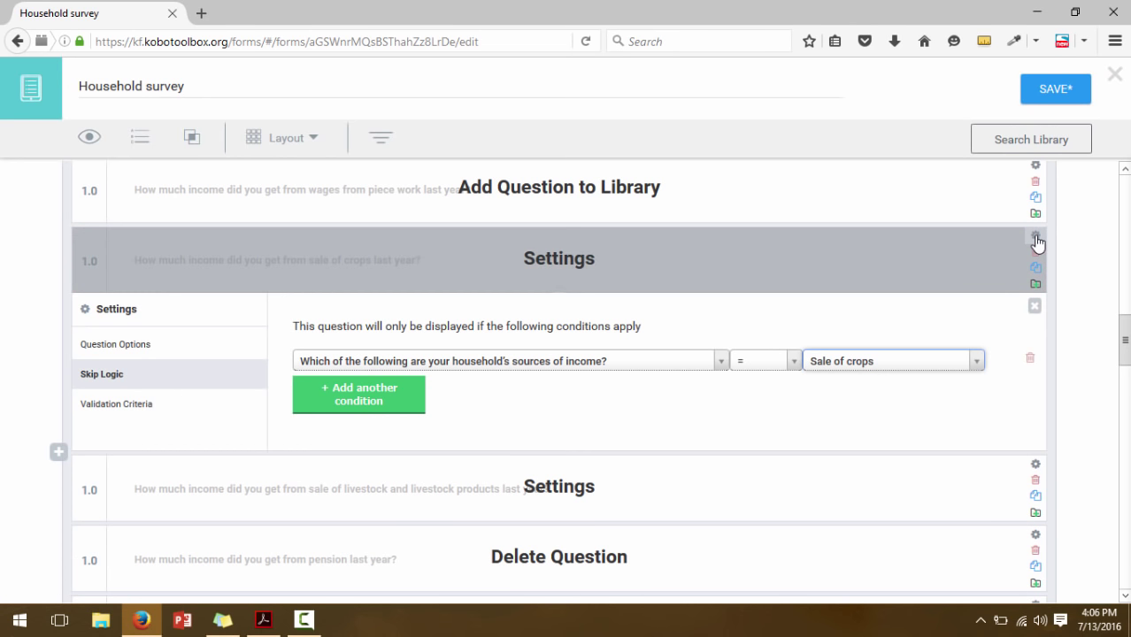
left_click(1035, 305)
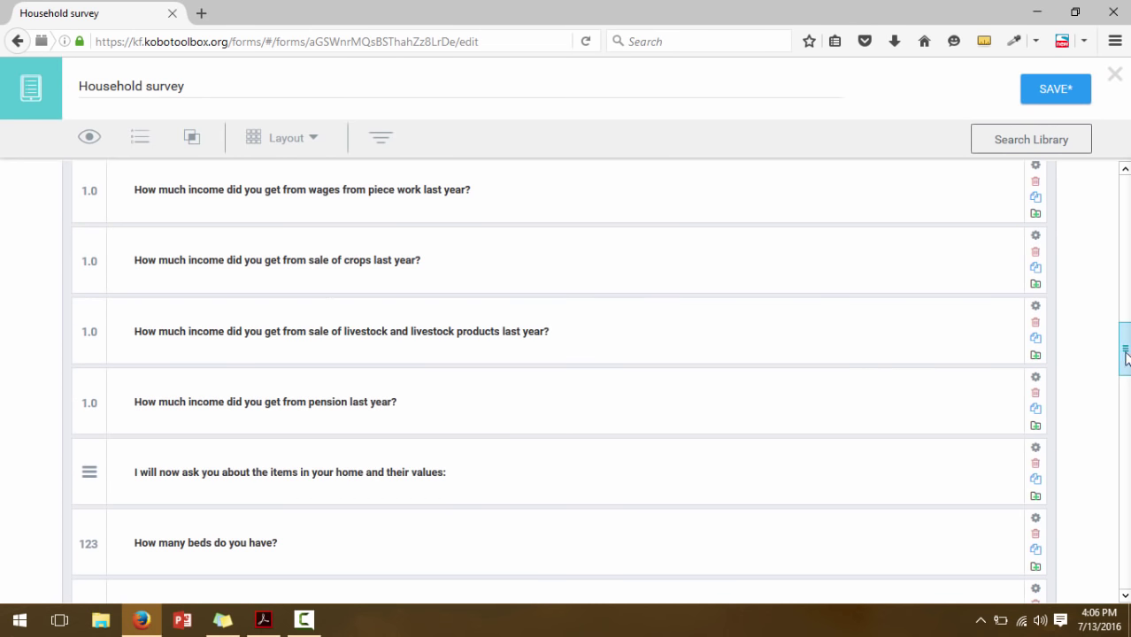
Give the pension income question skip logic: sources of income = Pension
left_click_drag(1126, 356, 1127, 372)
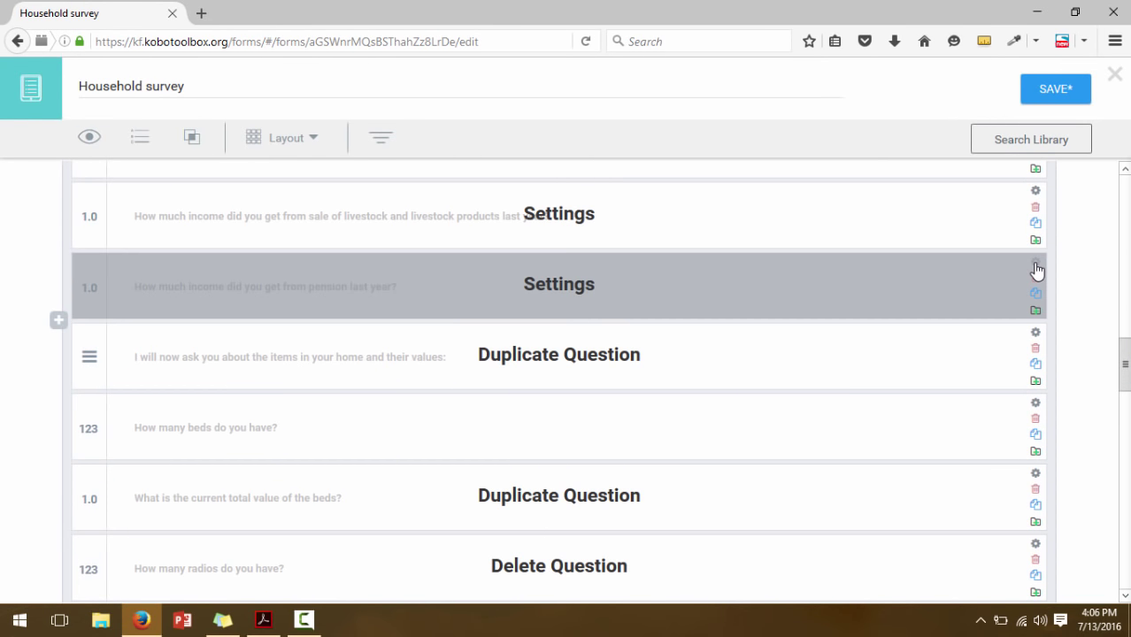
left_click(1036, 263)
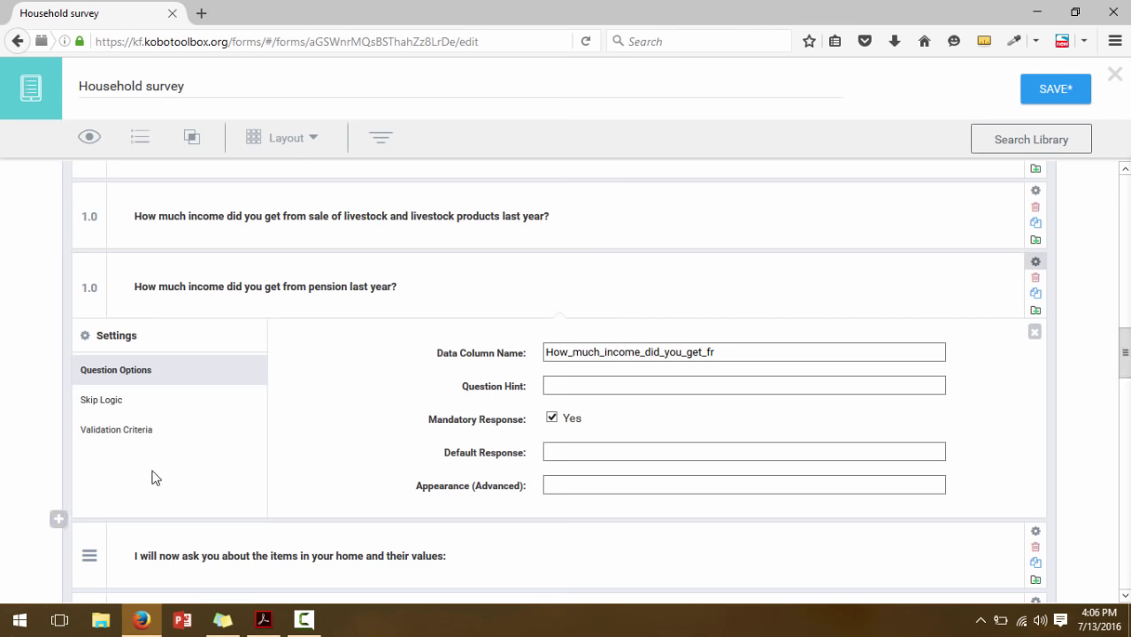
left_click(112, 403)
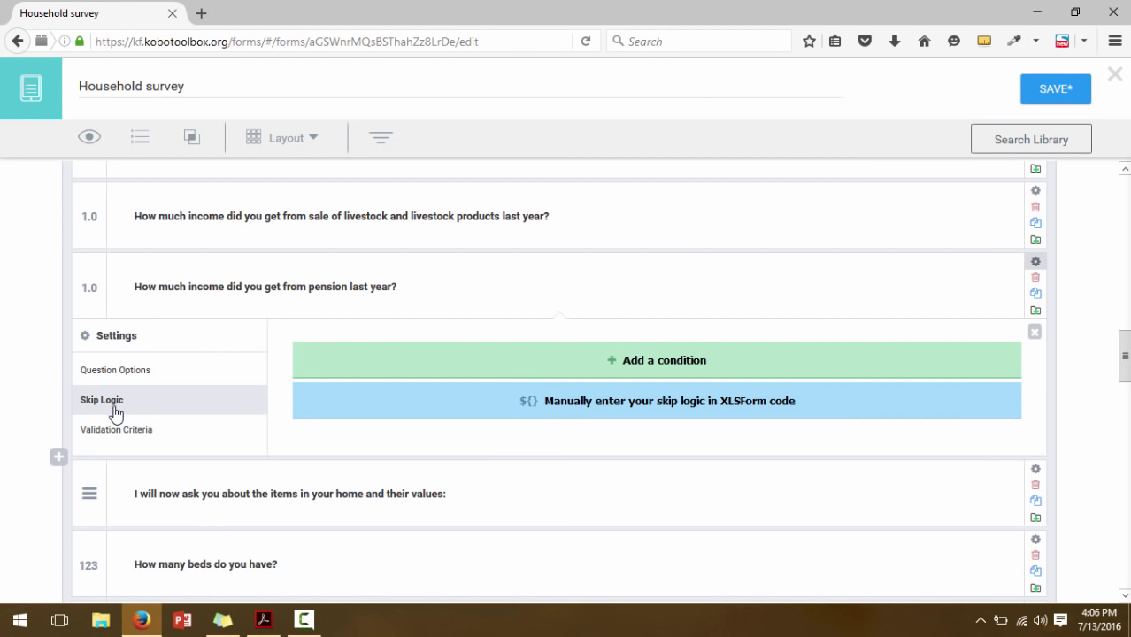
left_click(328, 362)
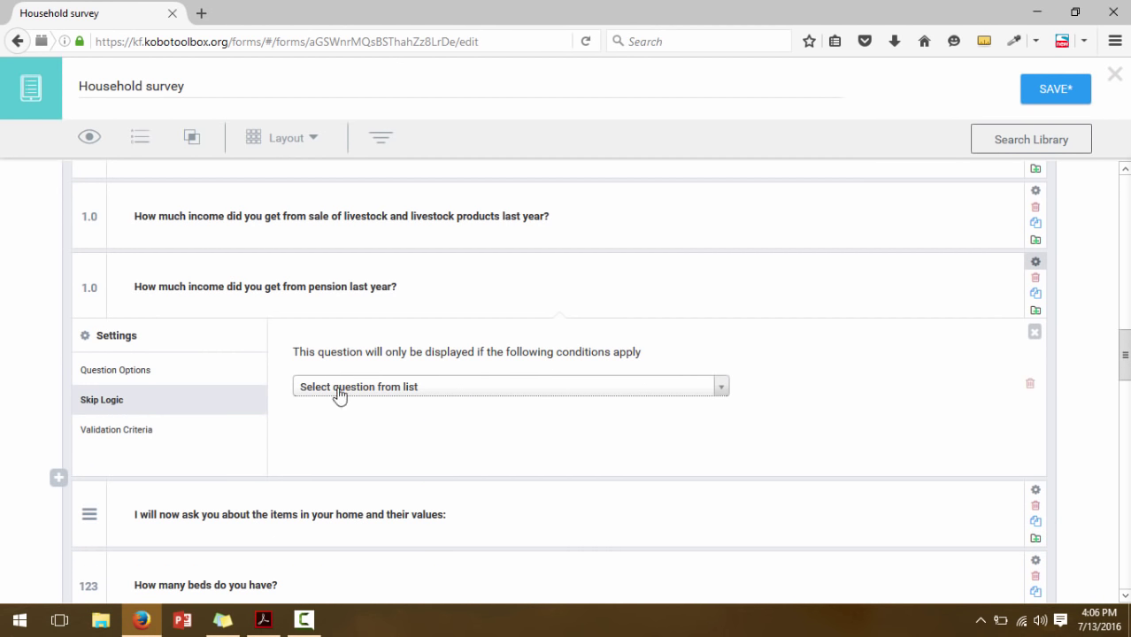
left_click(336, 387)
left_click_drag(722, 448, 720, 525)
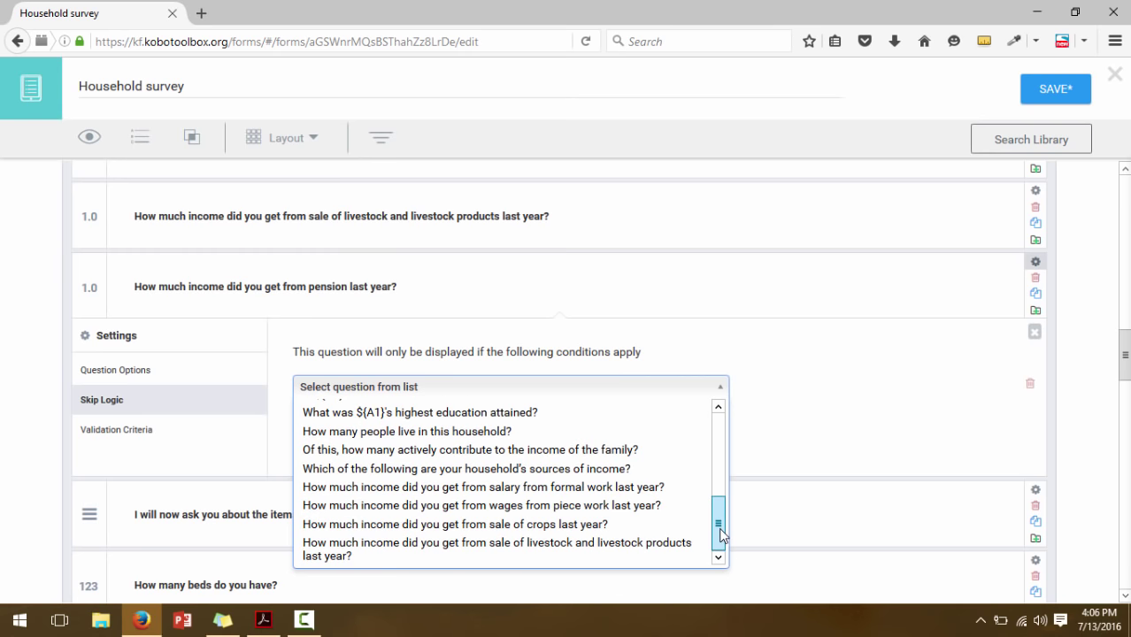
left_click(365, 469)
left_click(814, 387)
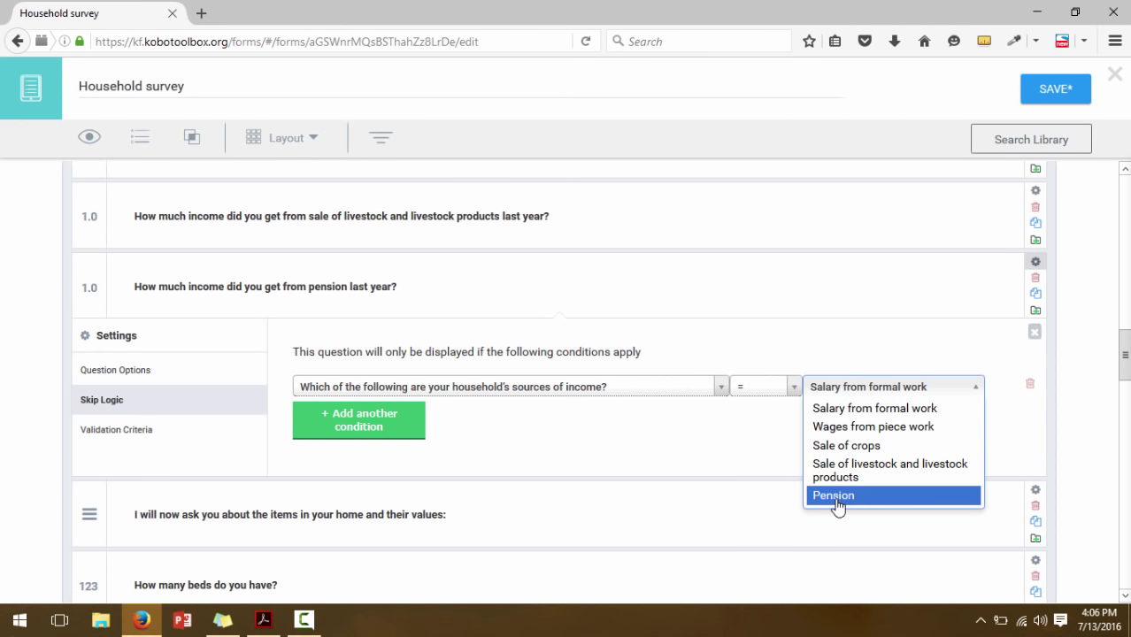
left_click(837, 496)
Save the Household survey form and bring the questionnaire PDF to the front
left_click(1034, 334)
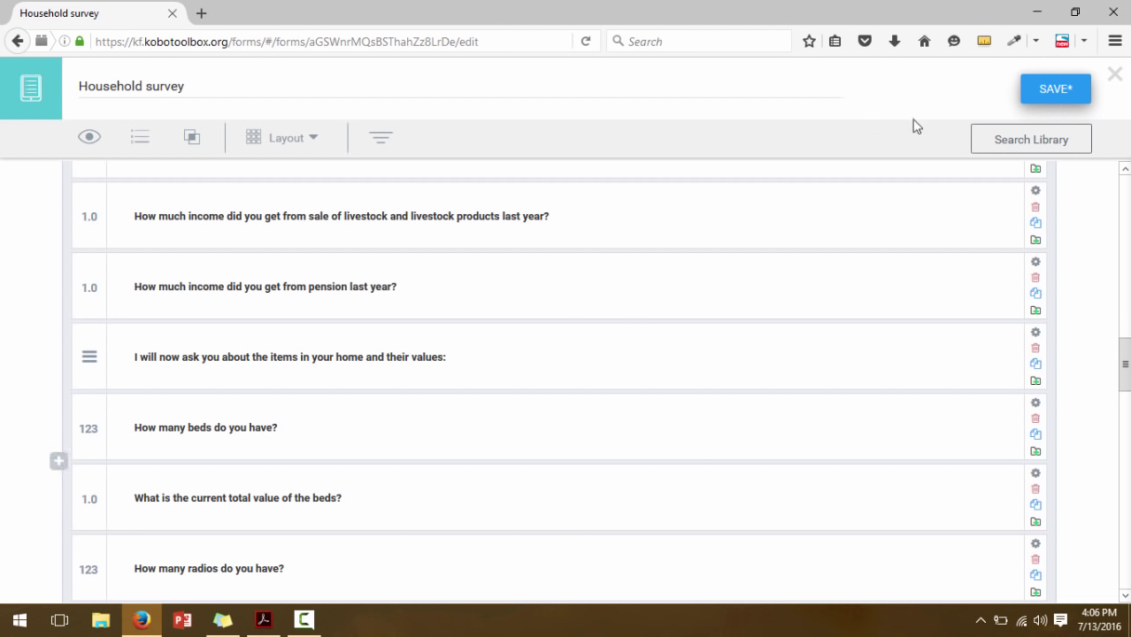
left_click(1065, 99)
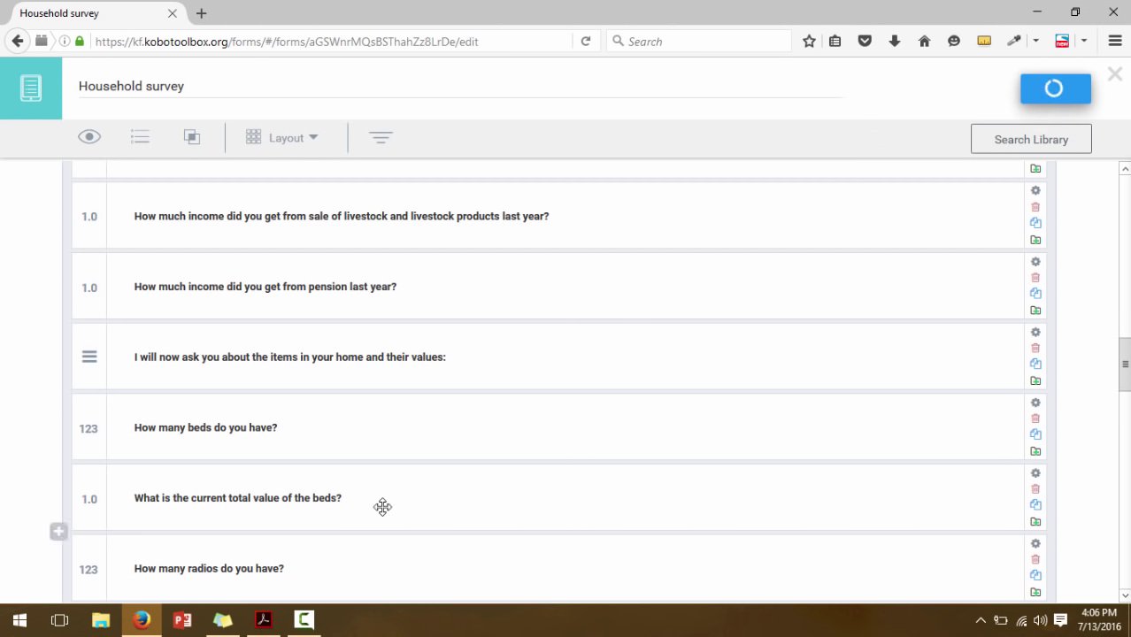
left_click(263, 620)
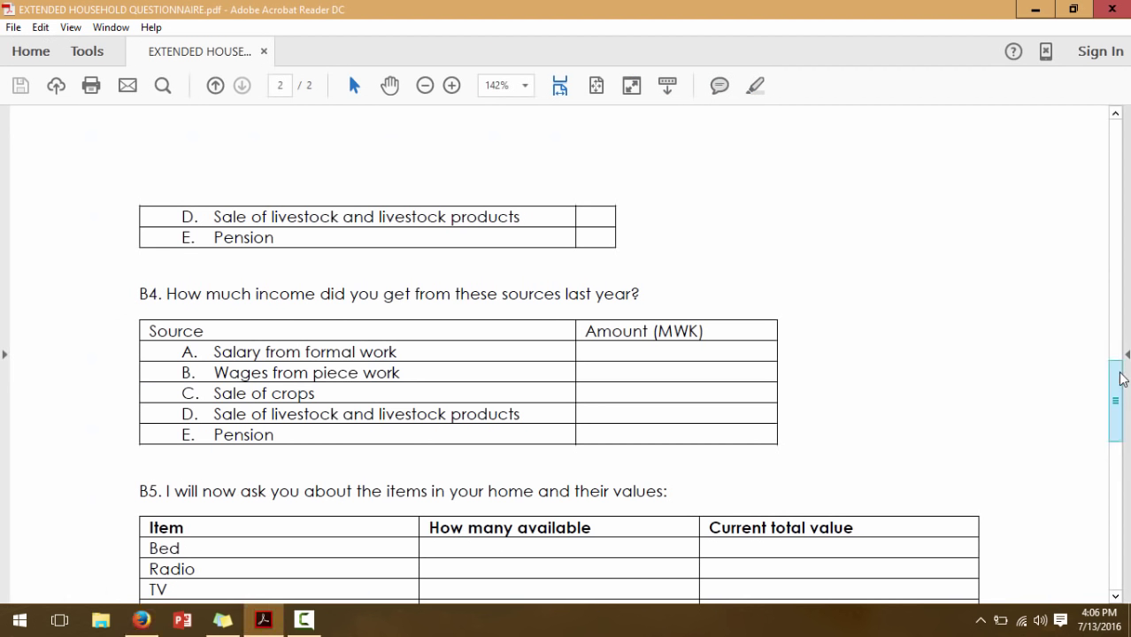
Review the PDF's B5 household items table and Section C, then return to KoboToolbox
scroll(1117, 389, "down", 5)
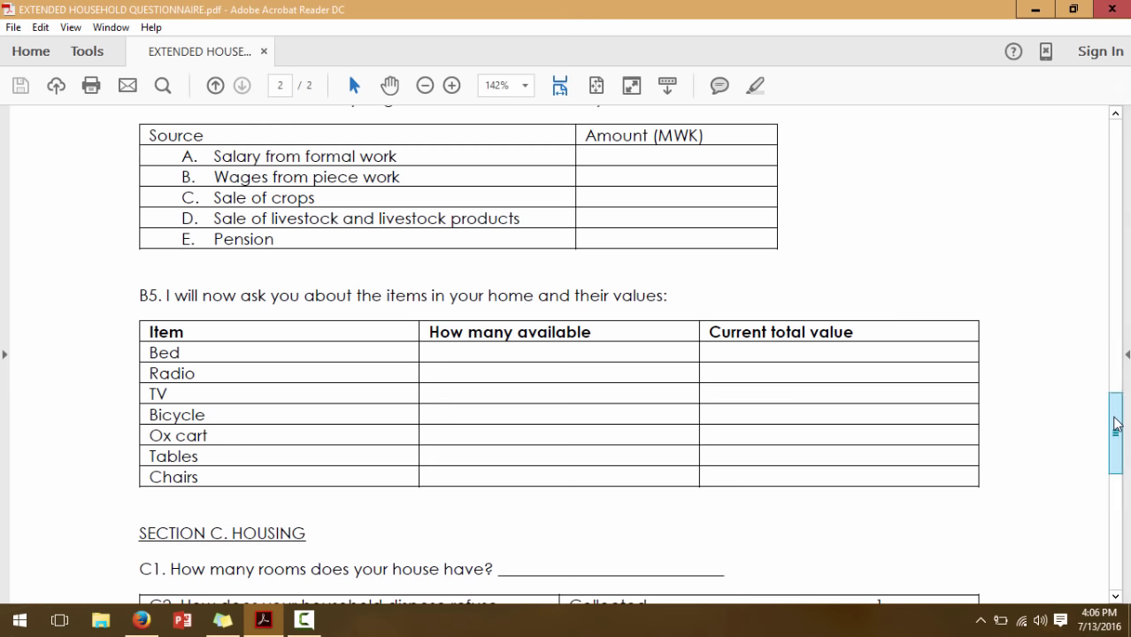
left_click_drag(1119, 425, 1114, 440)
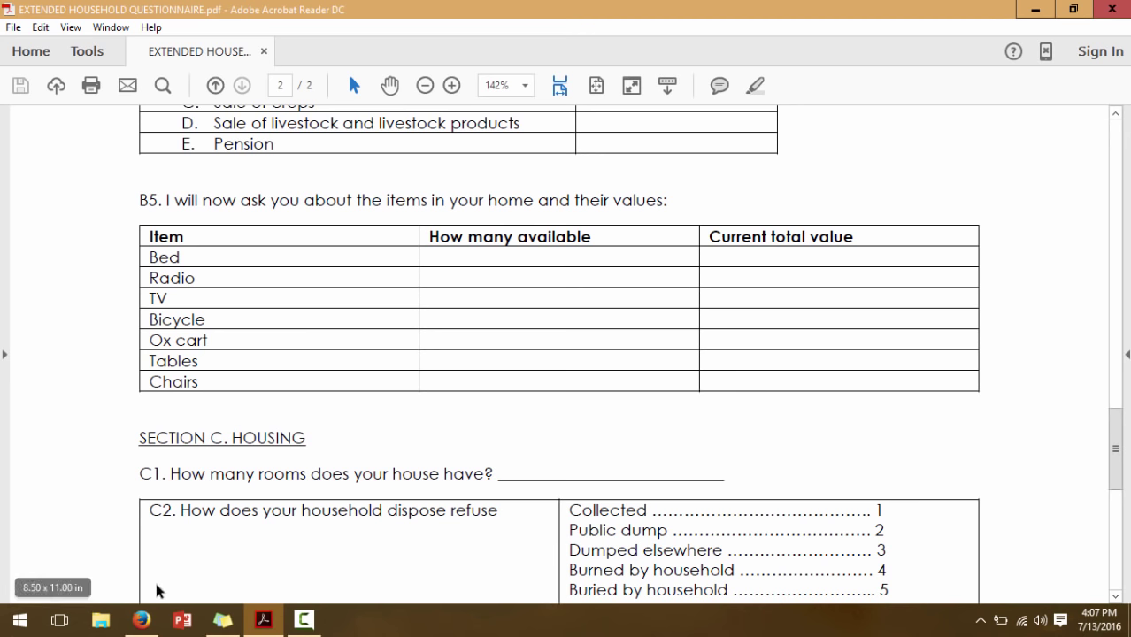
left_click(141, 619)
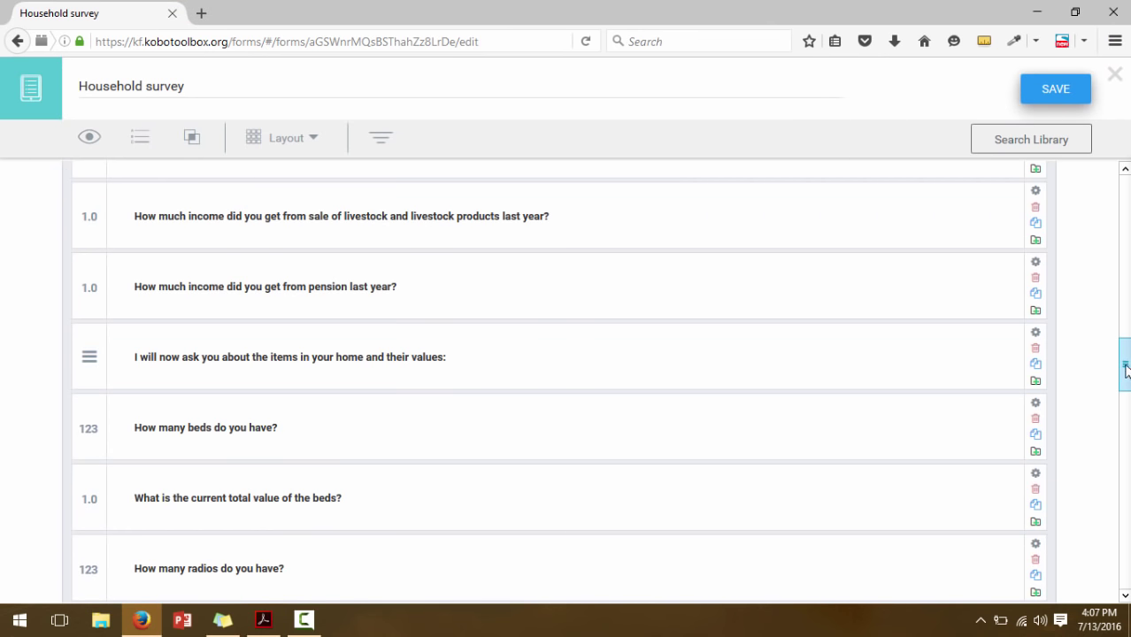
scroll(1126, 394, "down", 3)
scroll(1126, 394, "down", 2)
scroll(1126, 394, "up", 2)
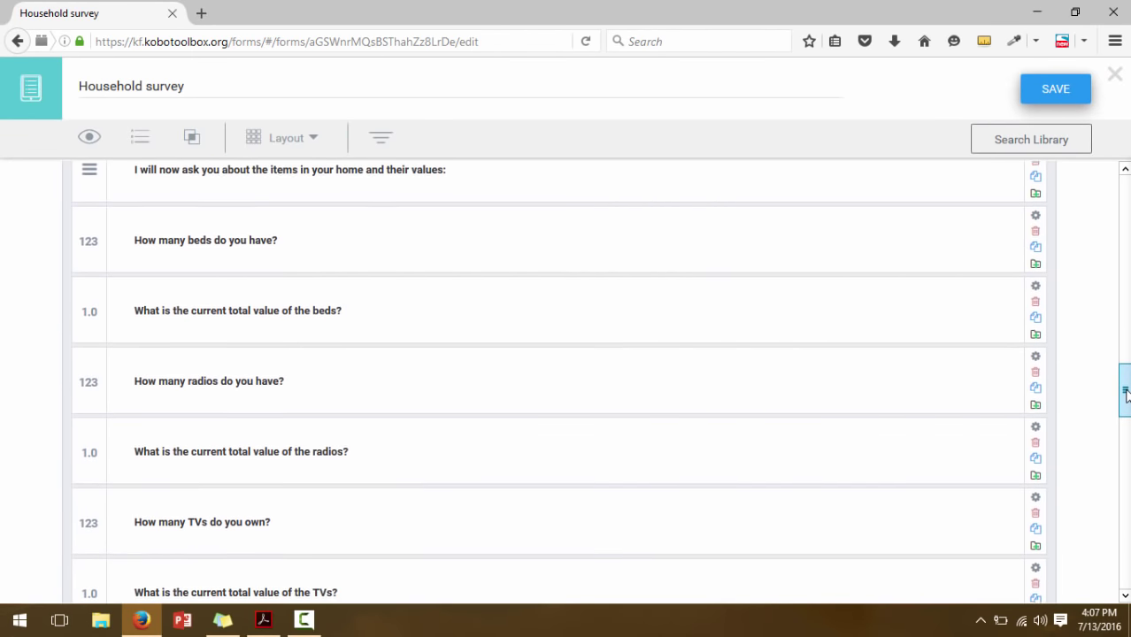
scroll(1126, 390, "down", 1)
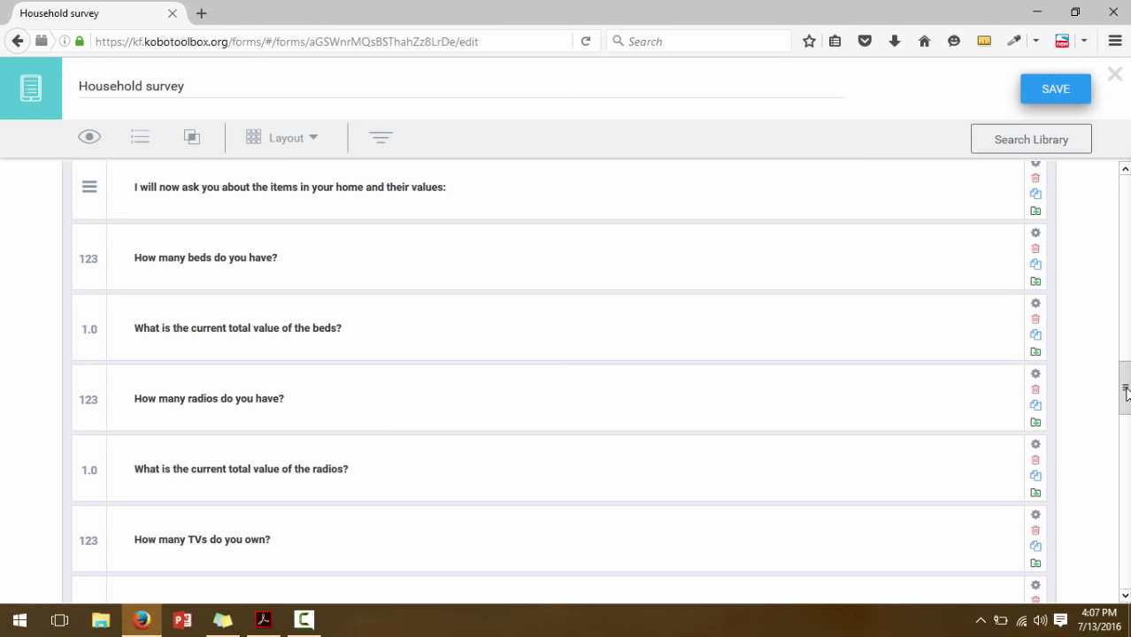
left_click(568, 258)
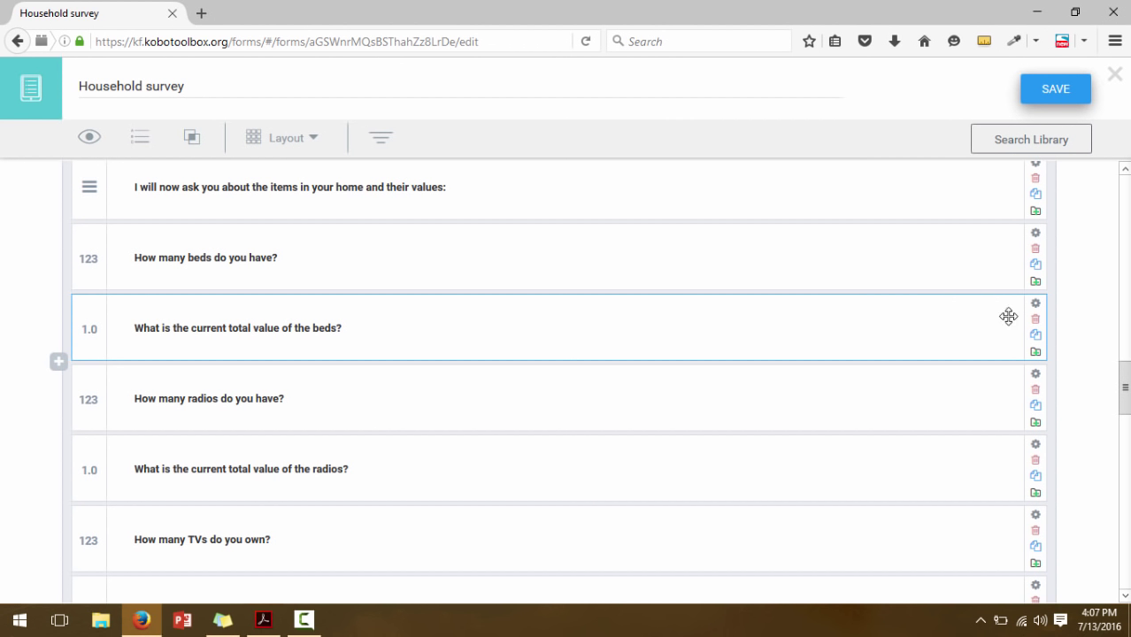
Give the beds-value question skip logic: 'How many beds do you have?' != 0
left_click(1036, 307)
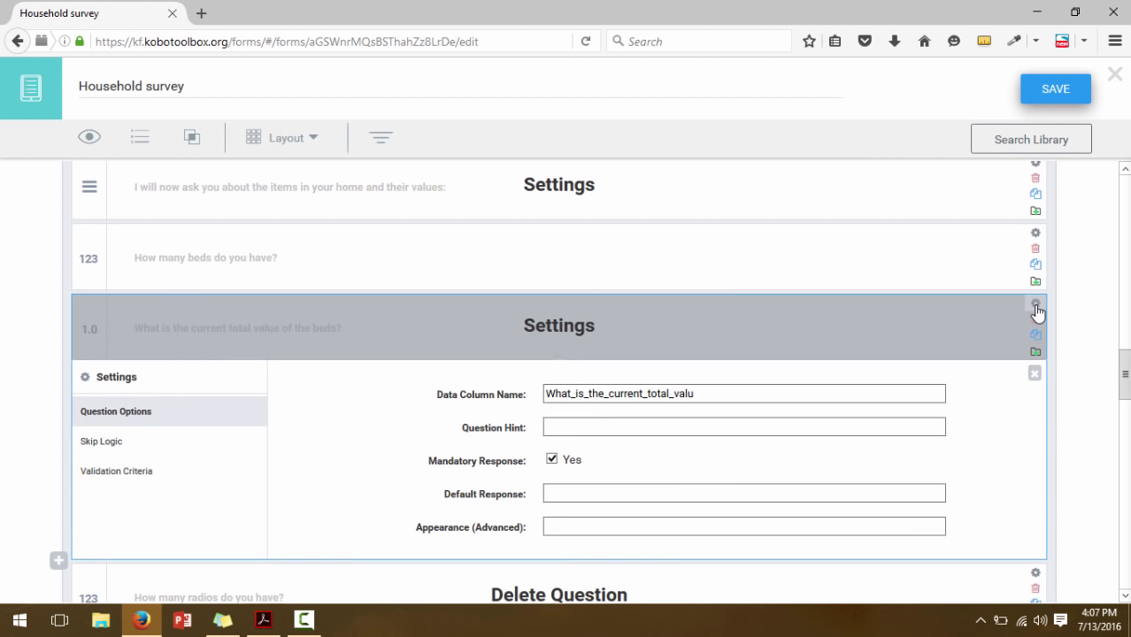
left_click(131, 442)
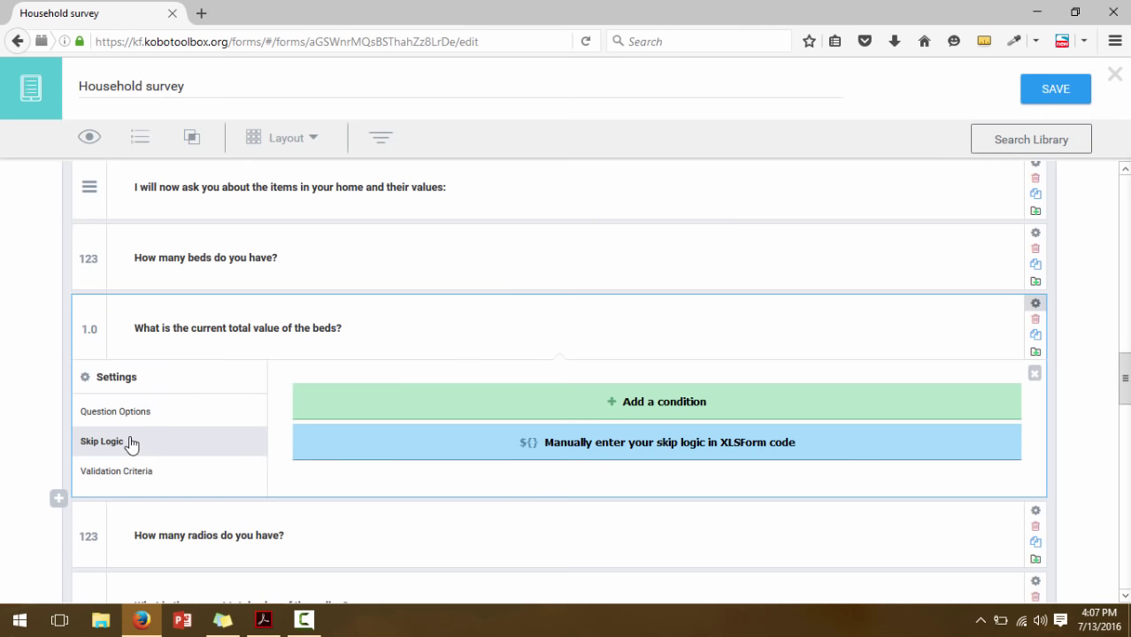
left_click(435, 405)
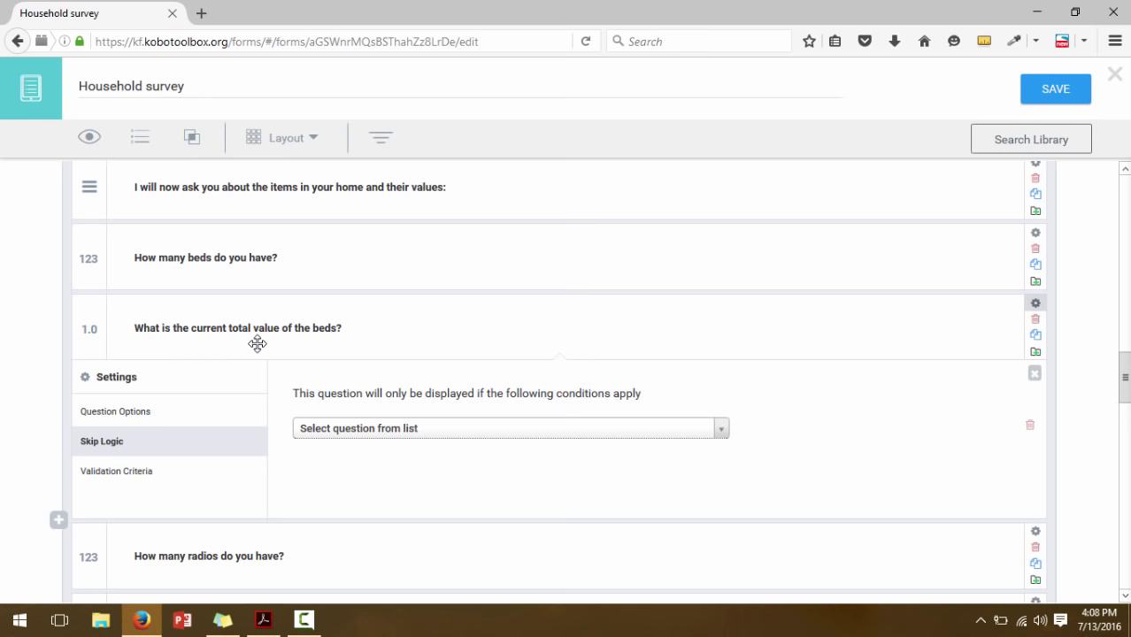
left_click(351, 432)
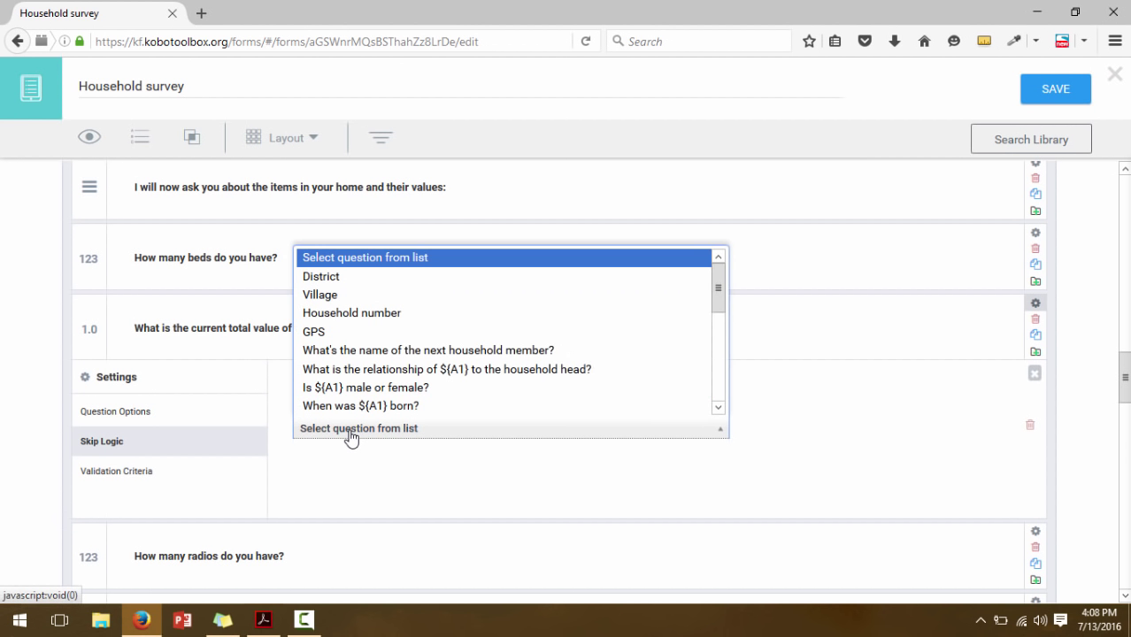
left_click_drag(724, 296, 717, 449)
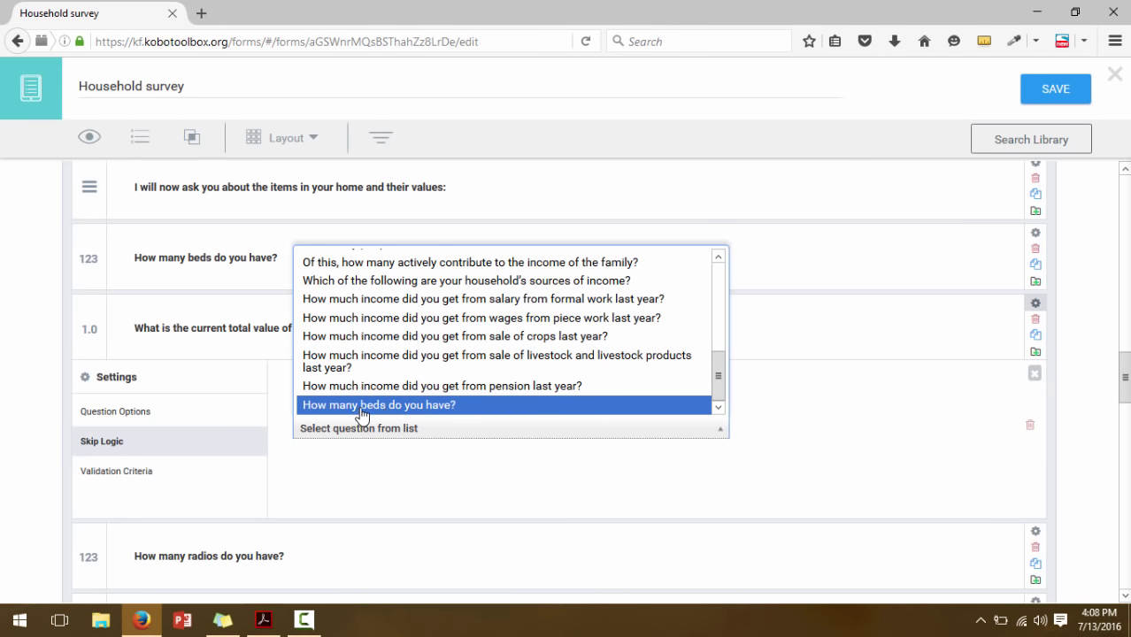
left_click(357, 407)
left_click(754, 434)
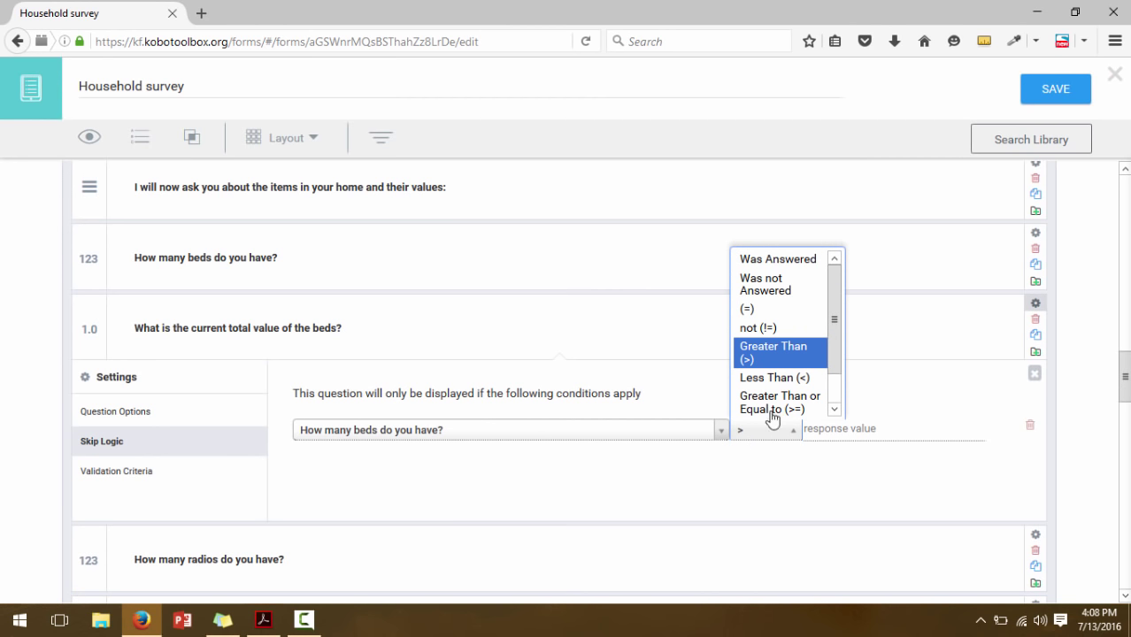
left_click(759, 329)
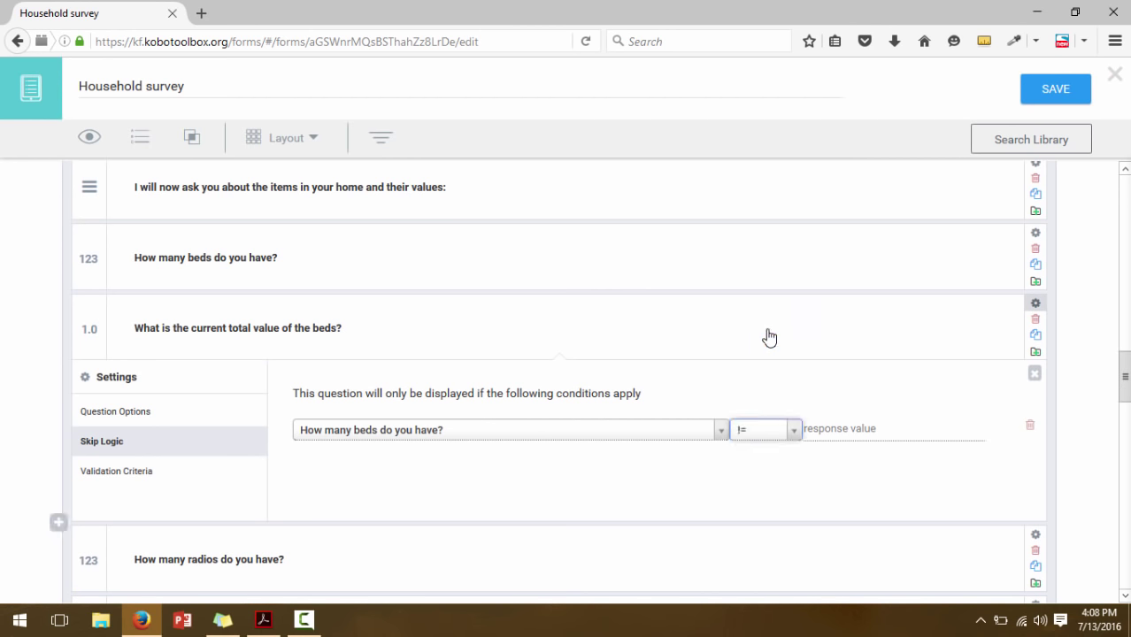
left_click(812, 430)
type("0")
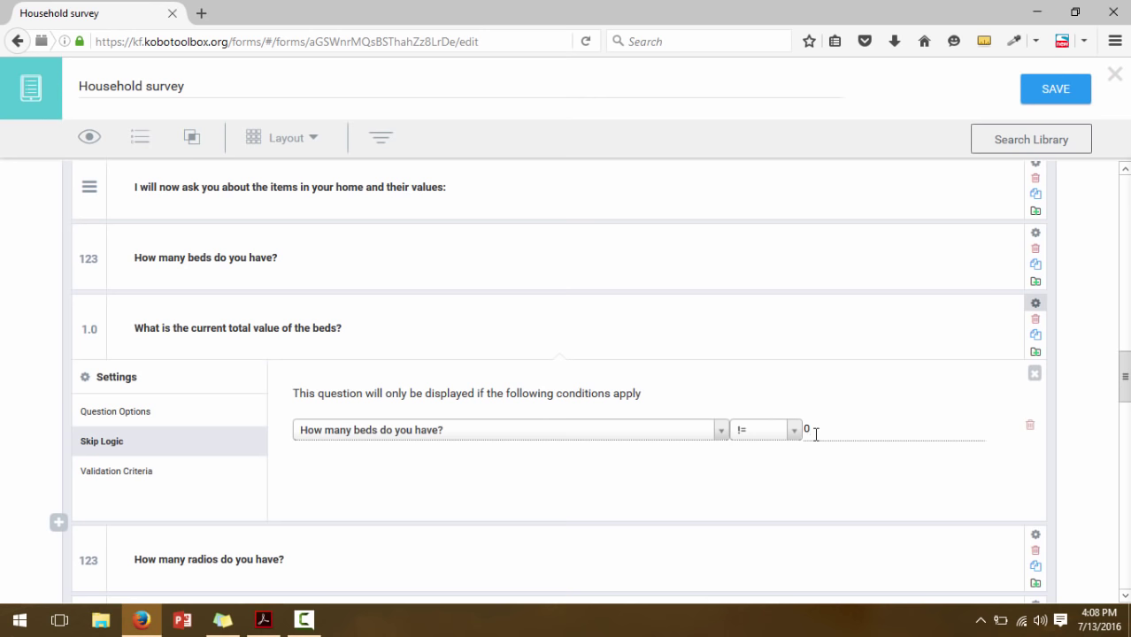
left_click(1034, 374)
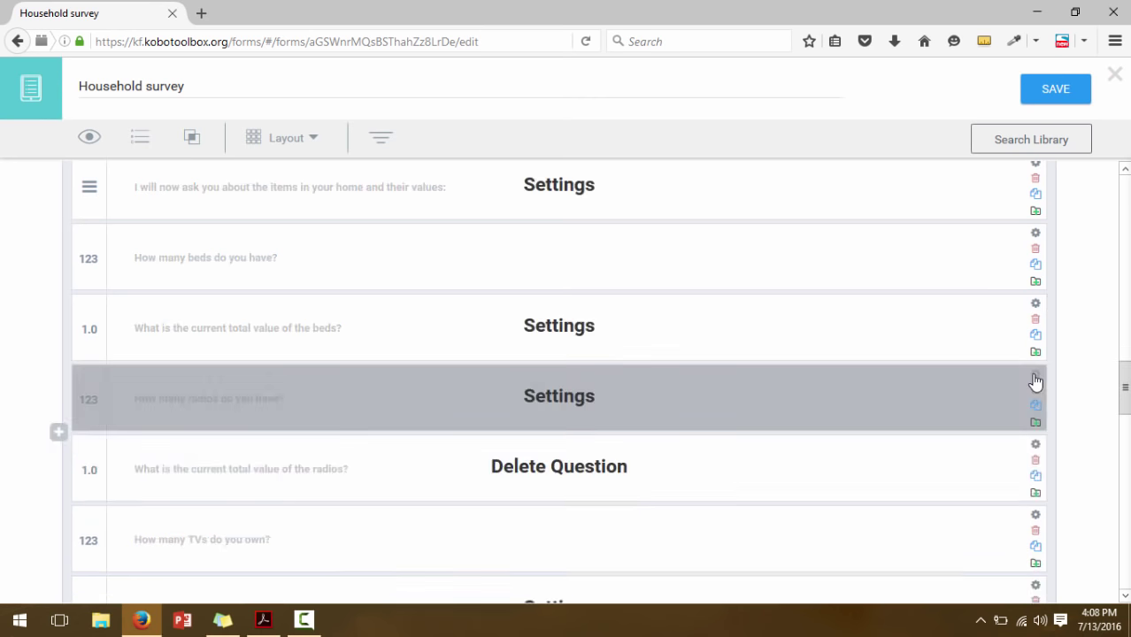
Give the radios-value question a skip-logic condition: How many radios do you have? != 0
left_click_drag(1122, 394, 1127, 413)
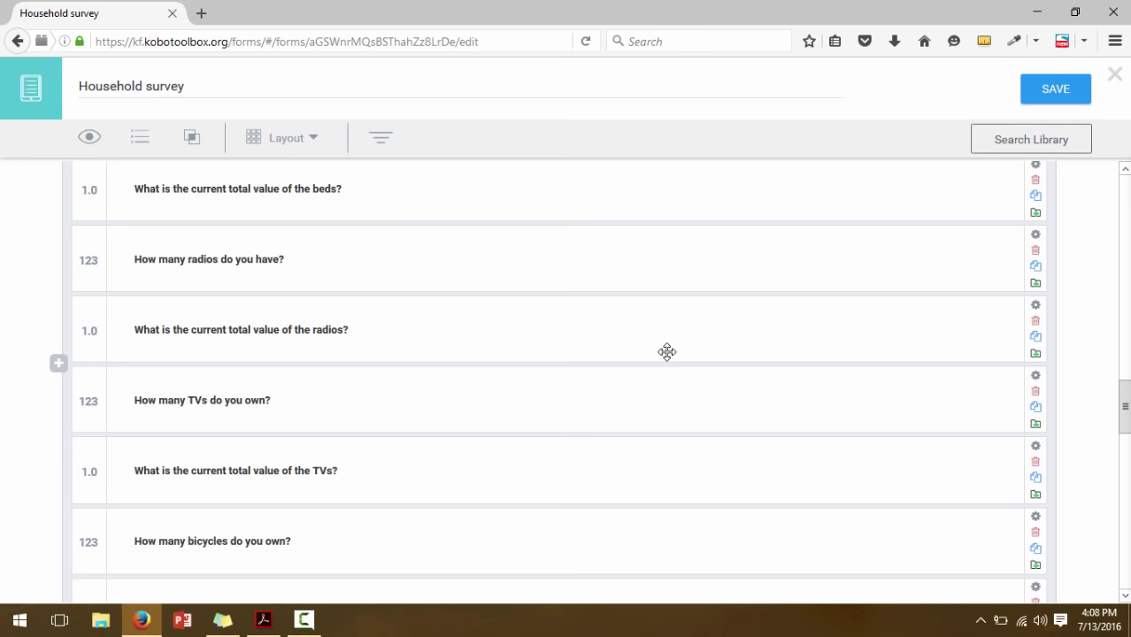
left_click(1036, 312)
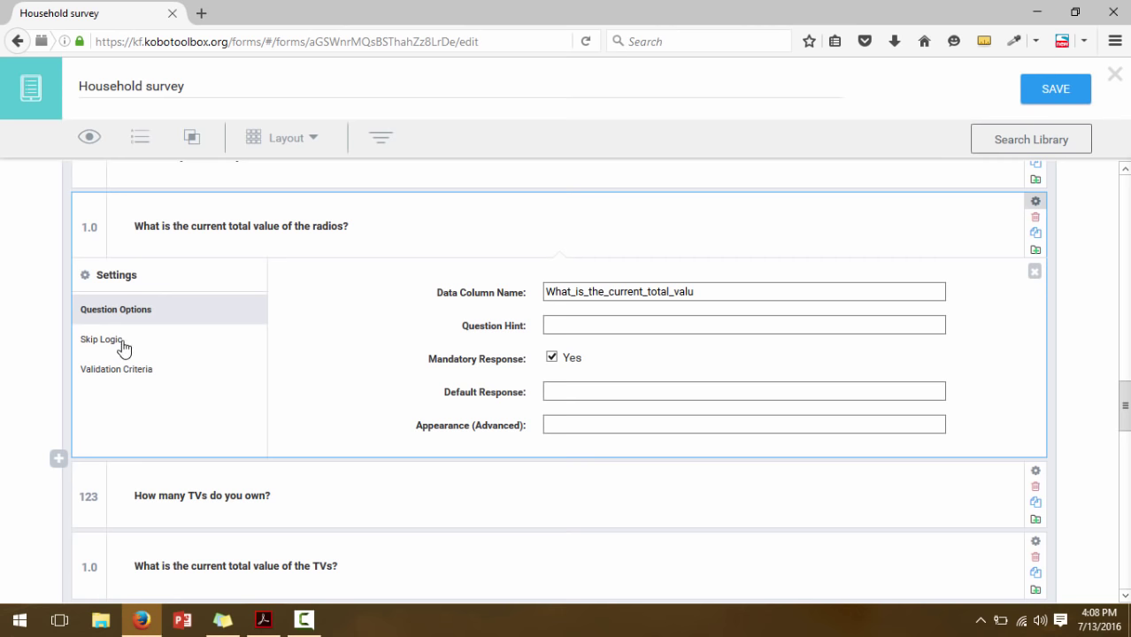
left_click(122, 346)
left_click(351, 300)
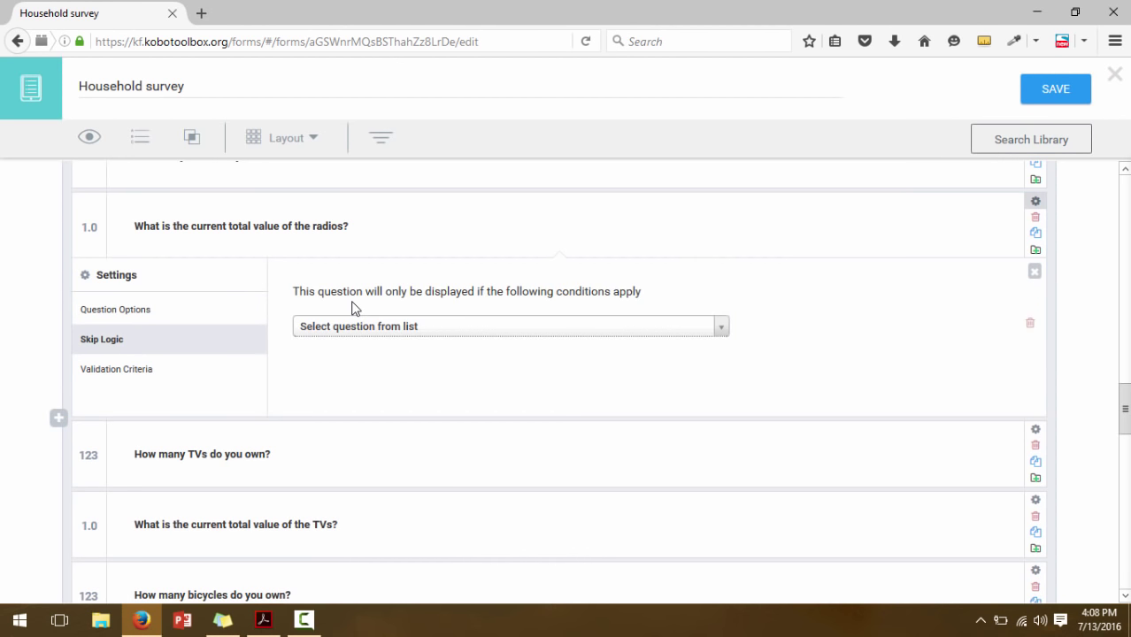
left_click(356, 327)
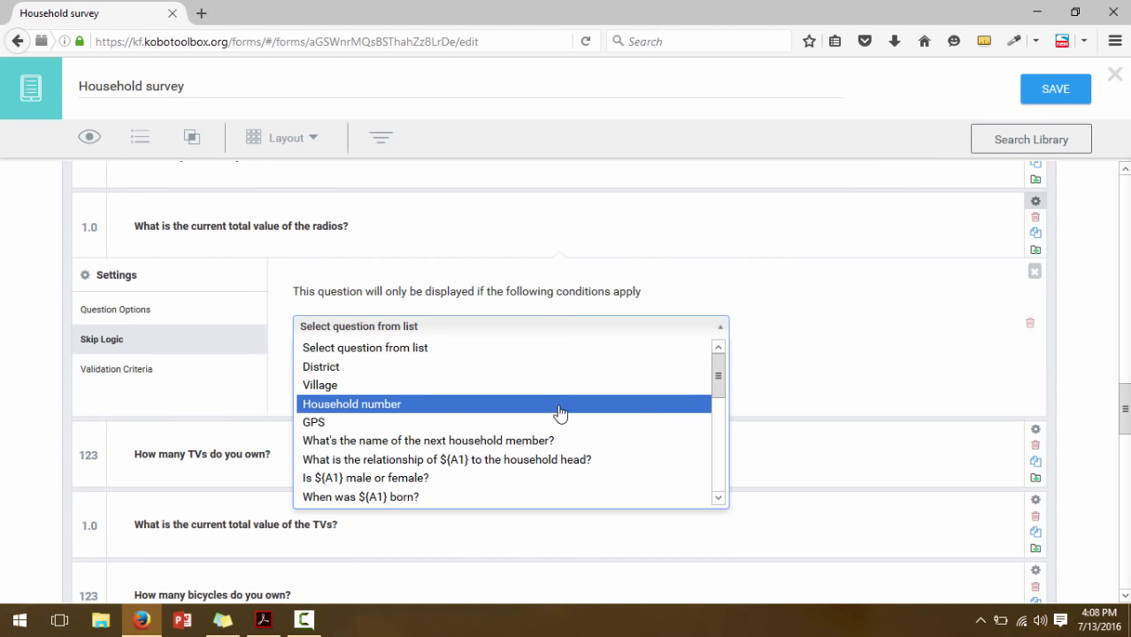
left_click_drag(720, 386, 721, 498)
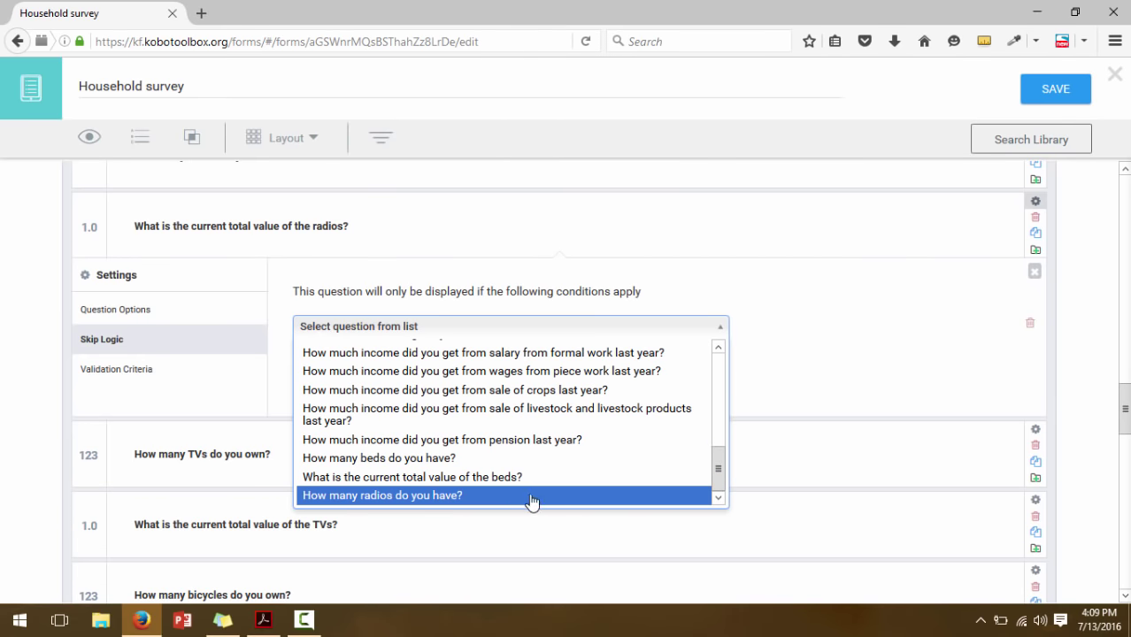
left_click(475, 497)
left_click(758, 330)
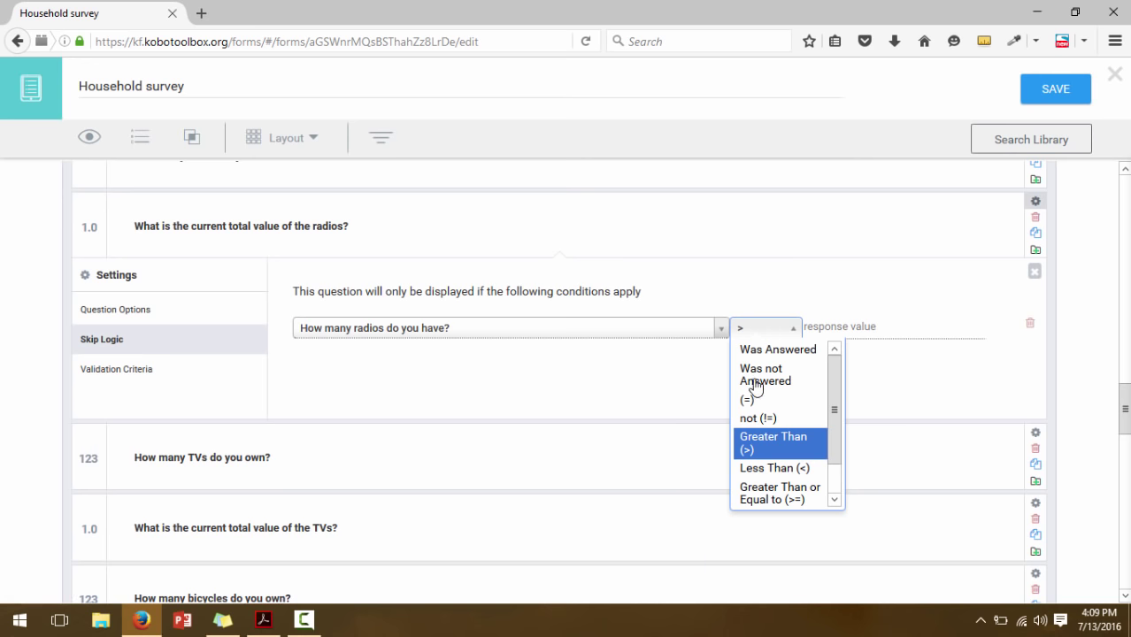
left_click(757, 416)
left_click(866, 335)
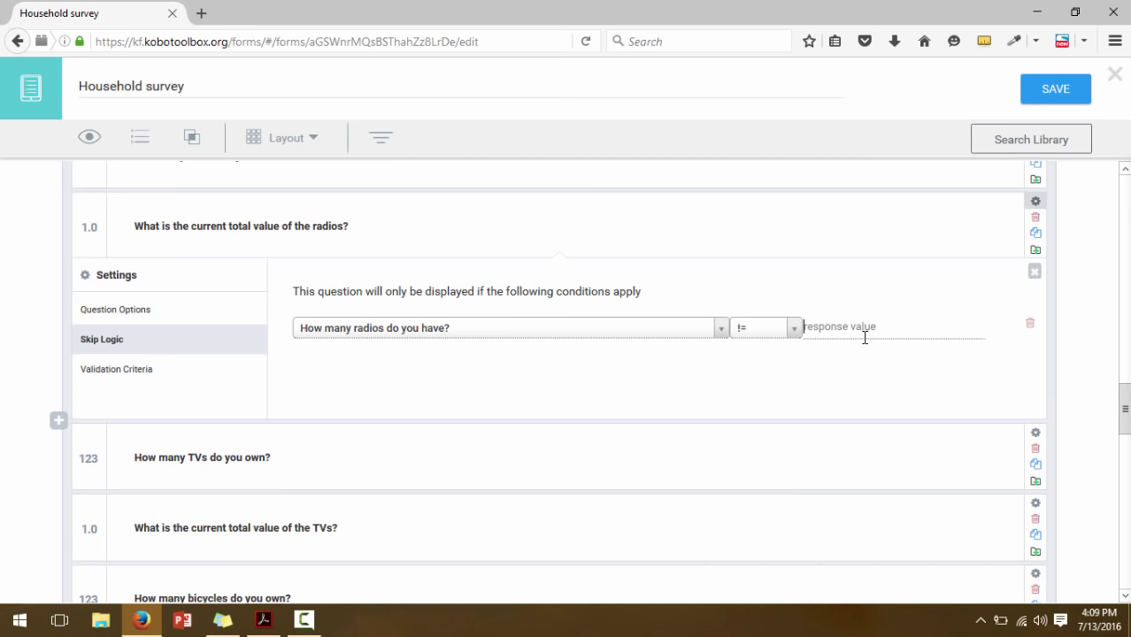
type("0")
Give the TVs-value question a skip-logic condition: How many TVs do you own? != 0
left_click(1035, 272)
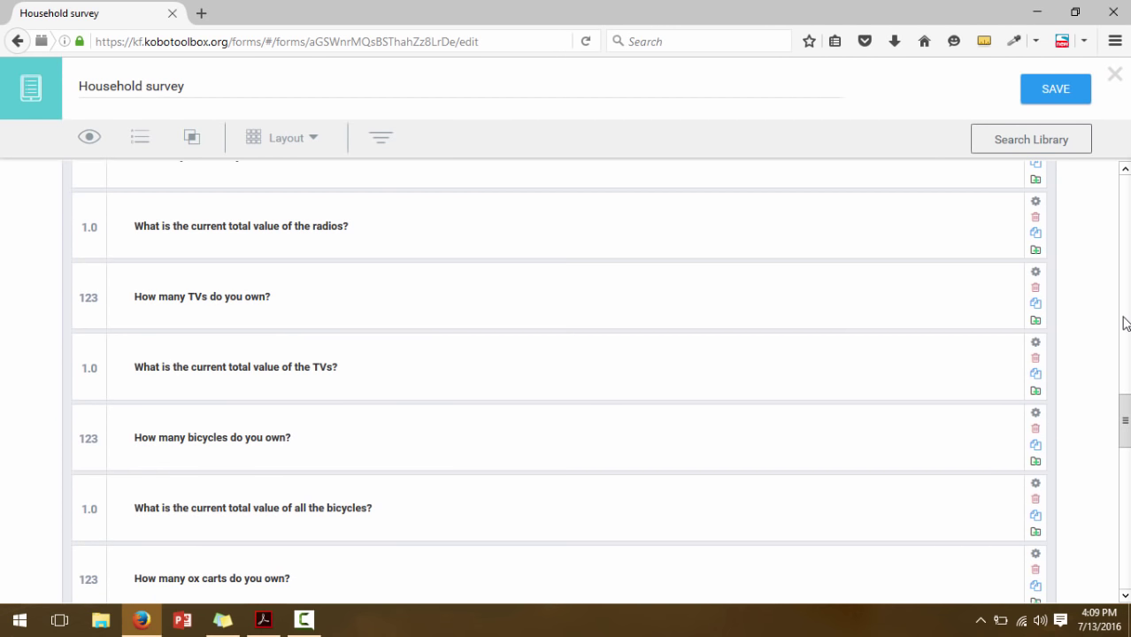
left_click_drag(1126, 421, 1127, 422)
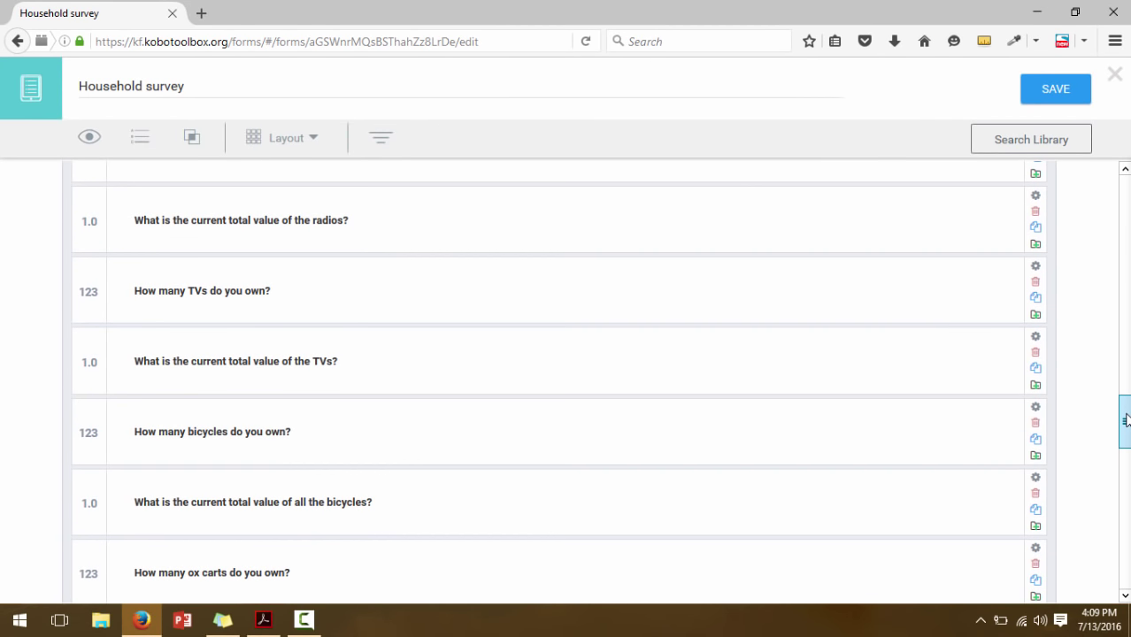
left_click_drag(1128, 420, 1128, 420)
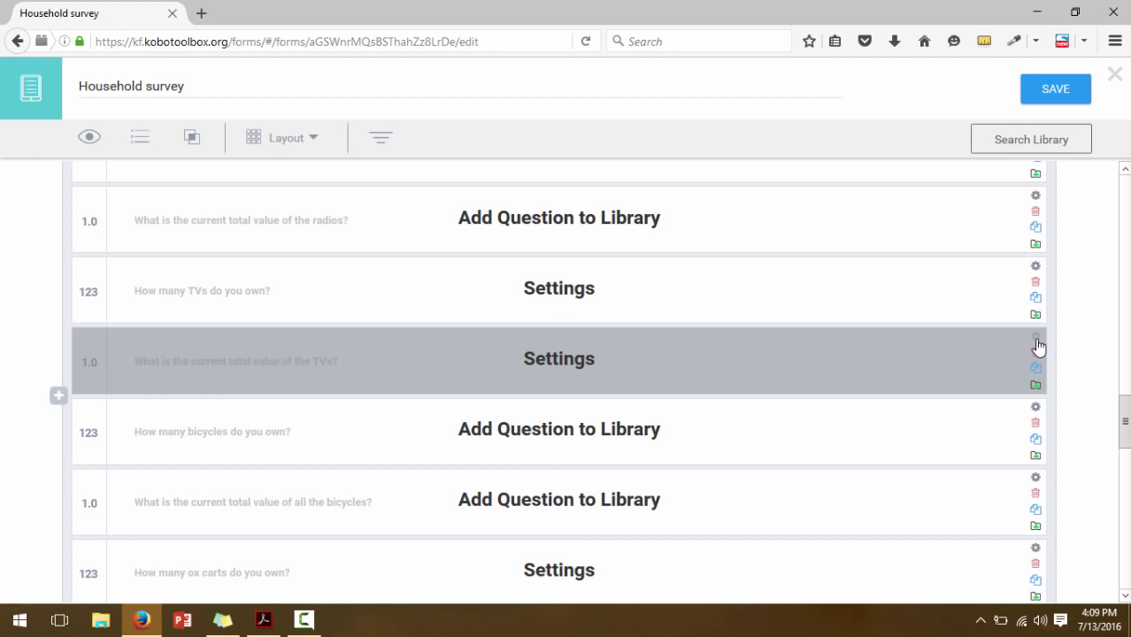
left_click(1035, 337)
left_click(113, 476)
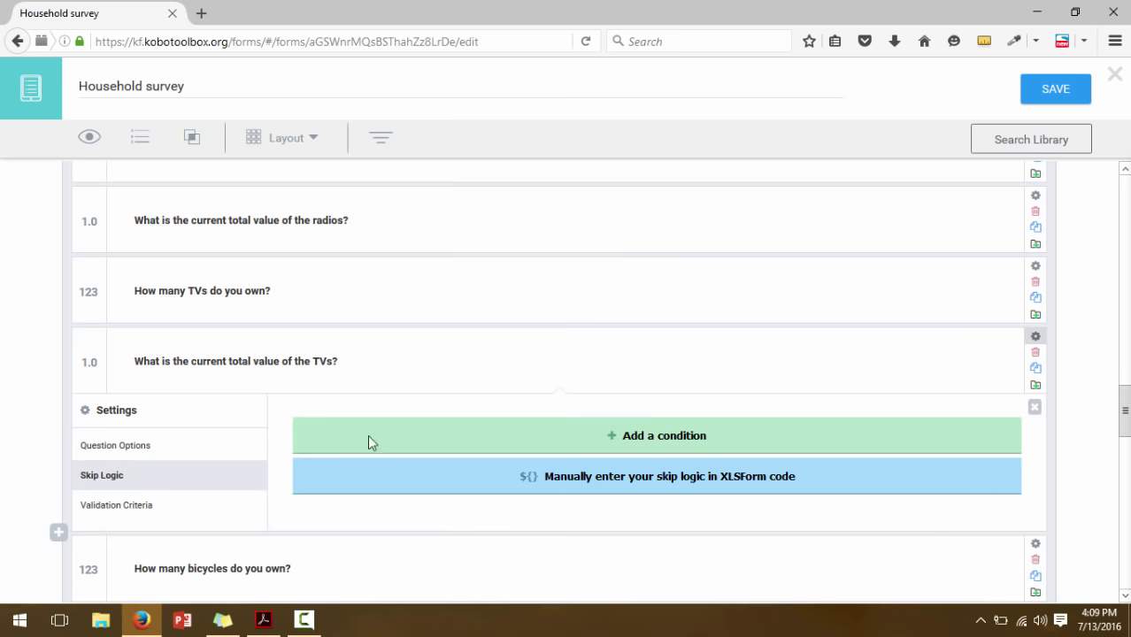
left_click(470, 447)
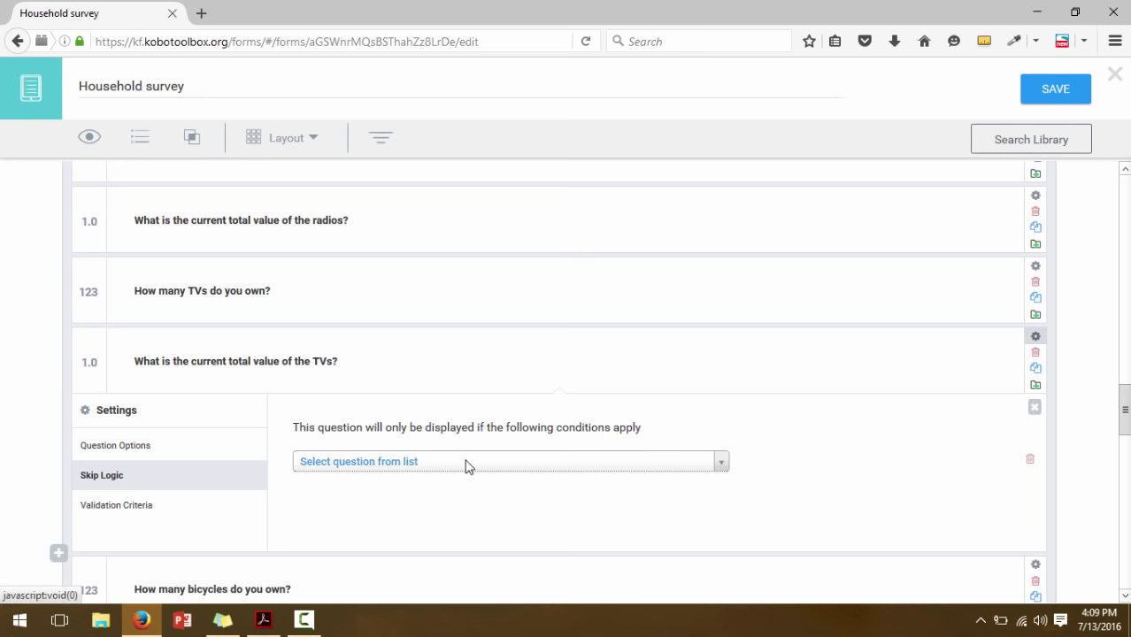
left_click(464, 463)
left_click_drag(719, 315, 711, 437)
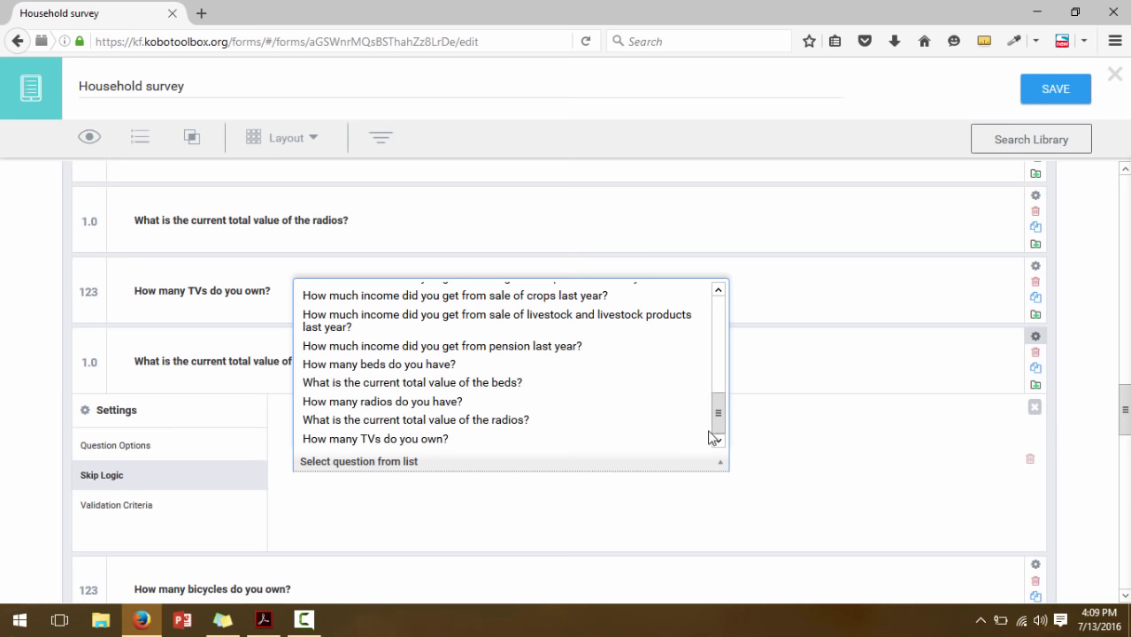
left_click(425, 440)
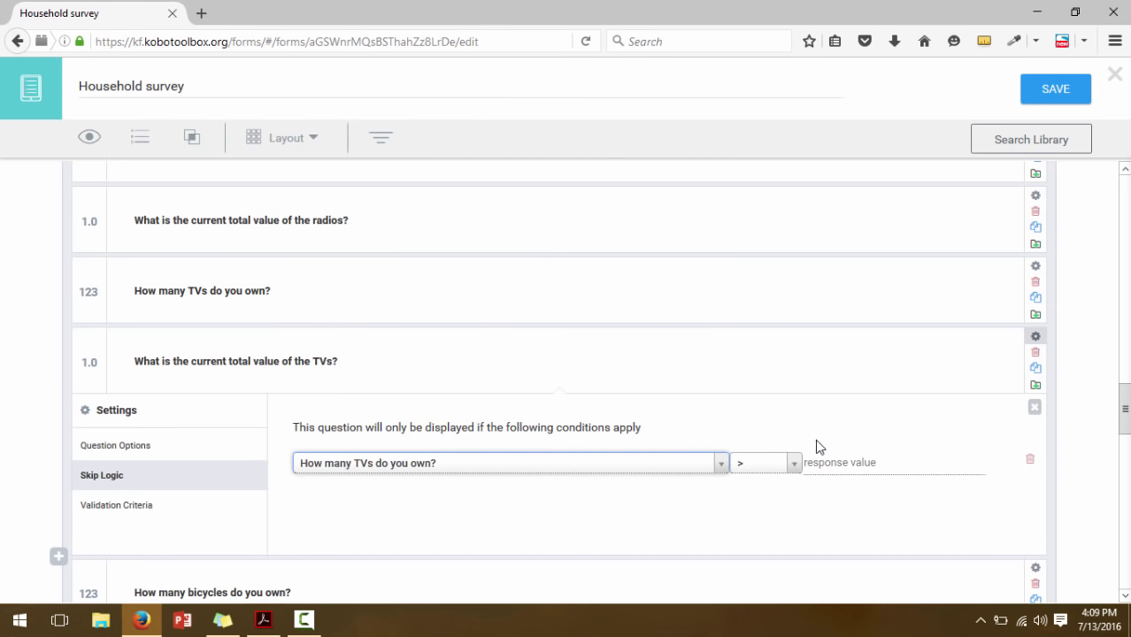
left_click(795, 464)
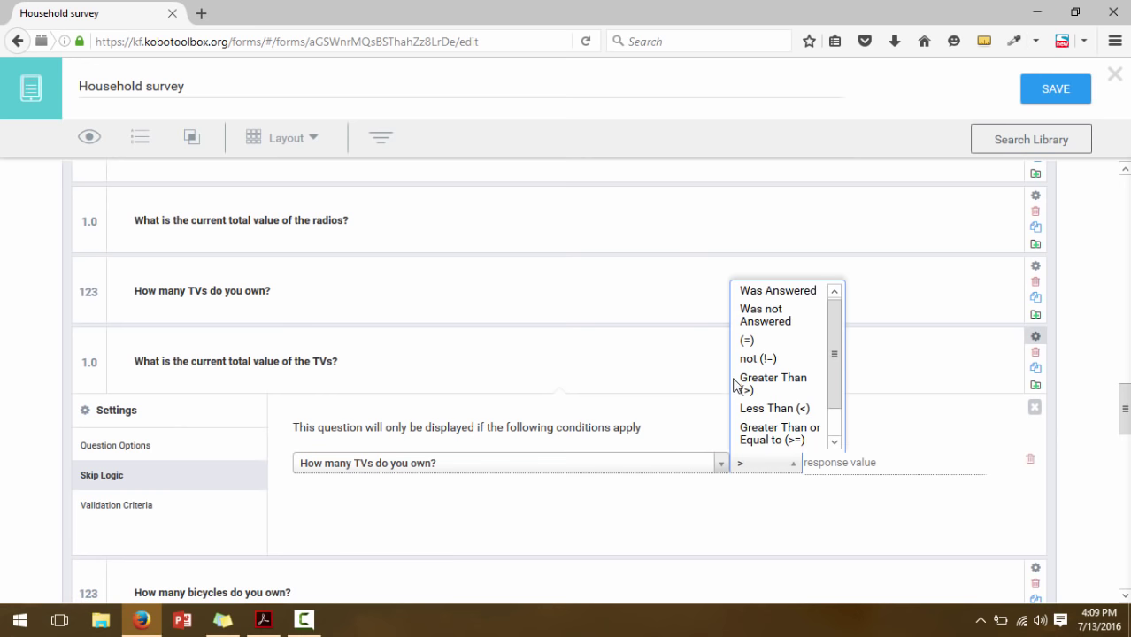
left_click(745, 358)
left_click(809, 460)
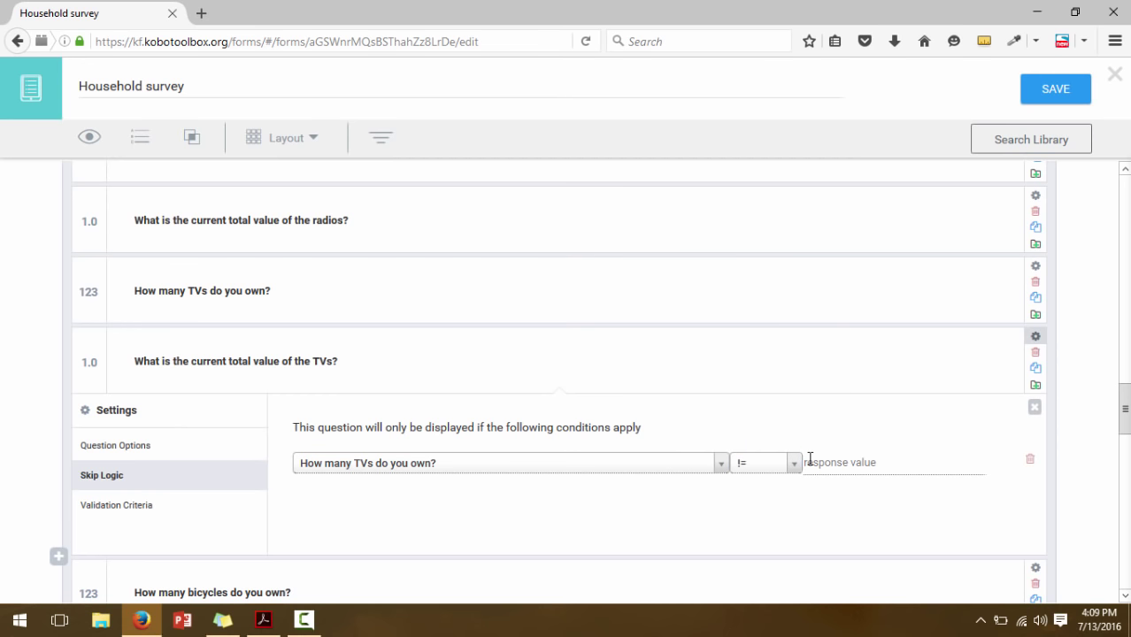
type("0")
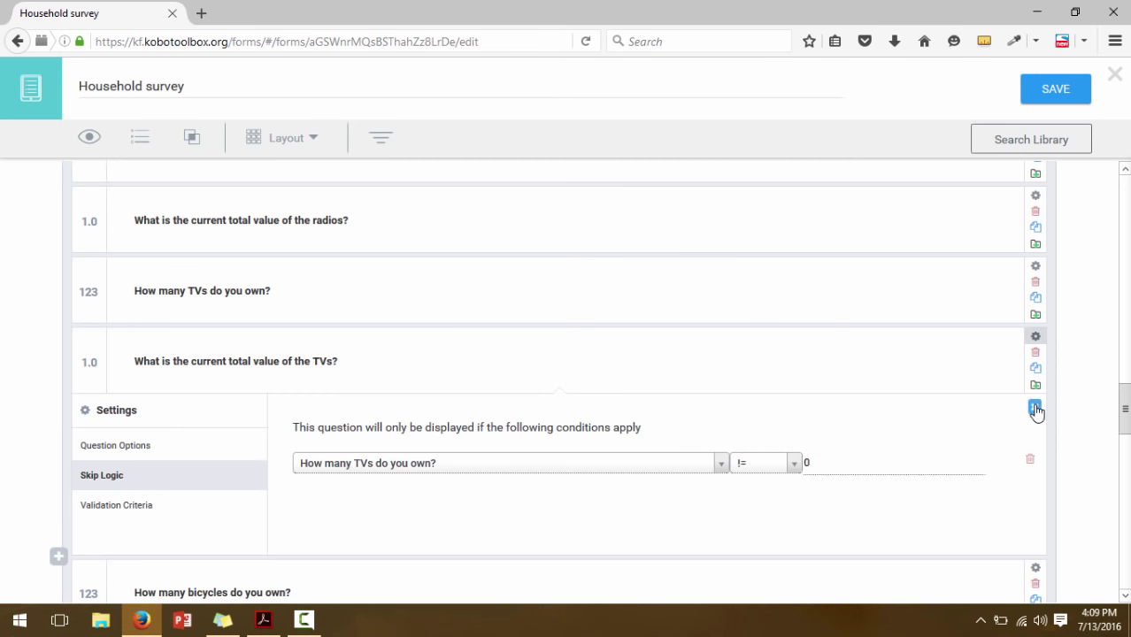
left_click(1035, 408)
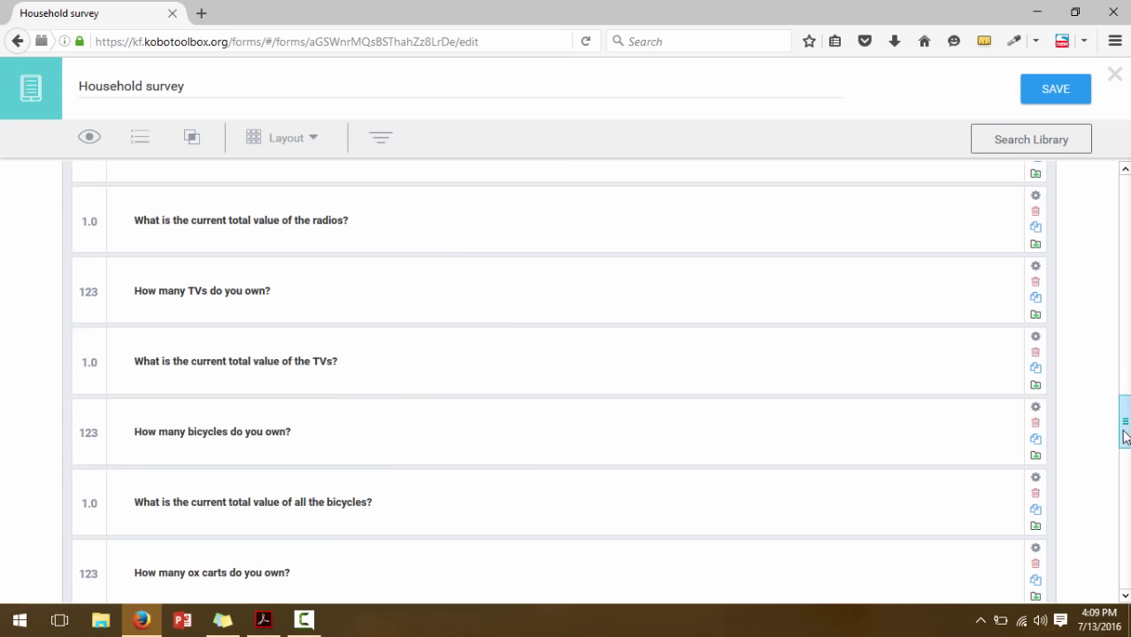
Give the bicycles-value question a skip-logic condition: How many bicycles do you own? != 0
left_click_drag(1125, 432, 1127, 452)
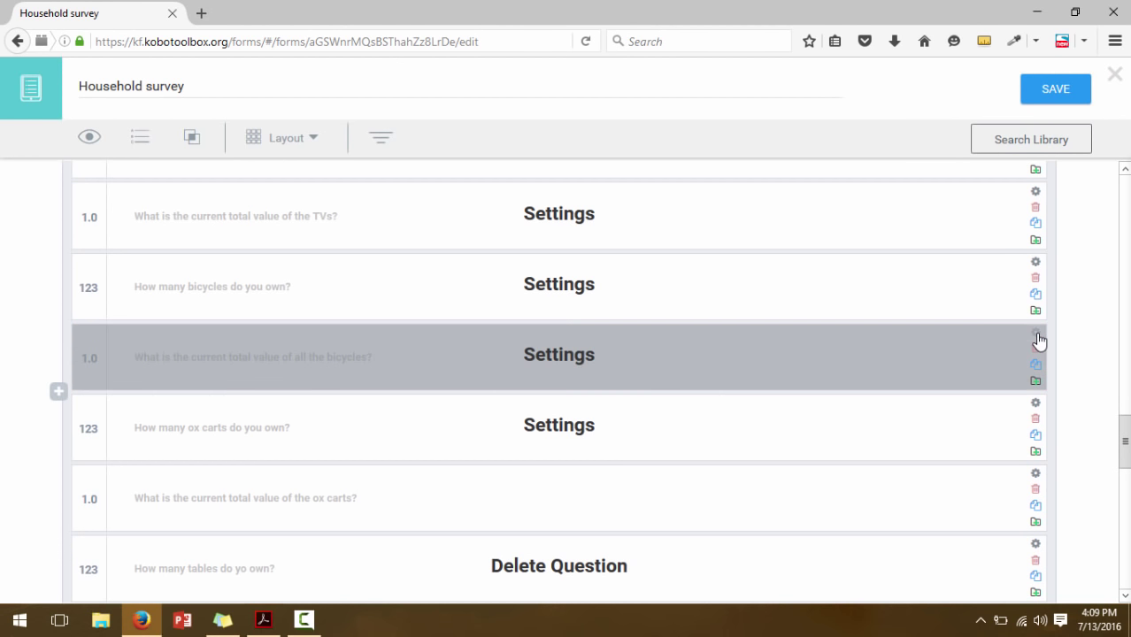
left_click(1036, 334)
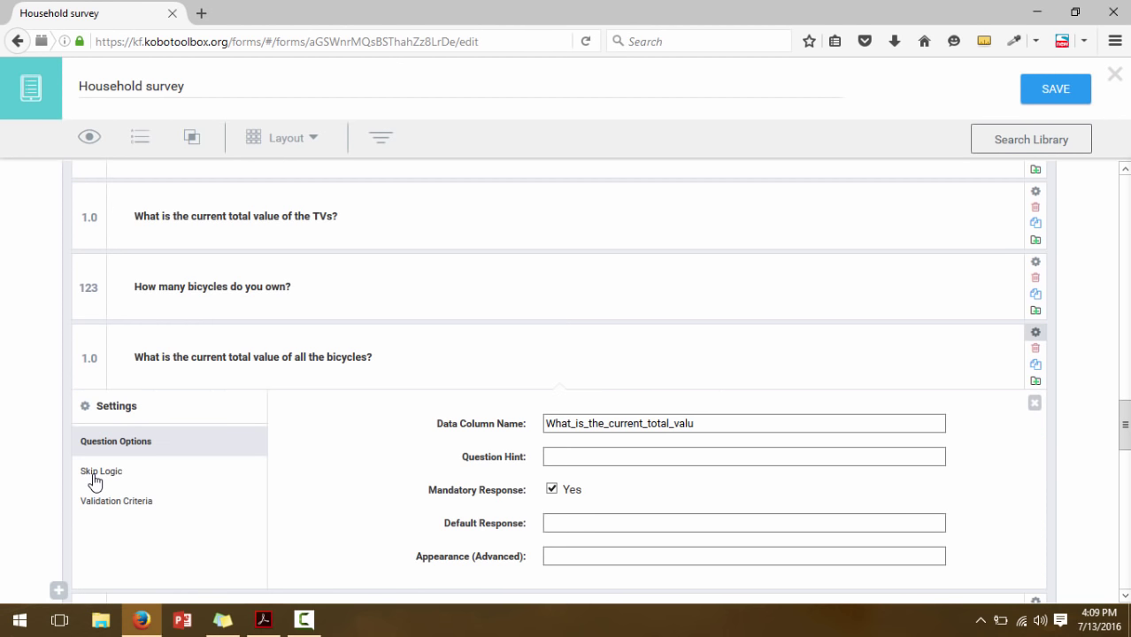
left_click(94, 478)
left_click(406, 421)
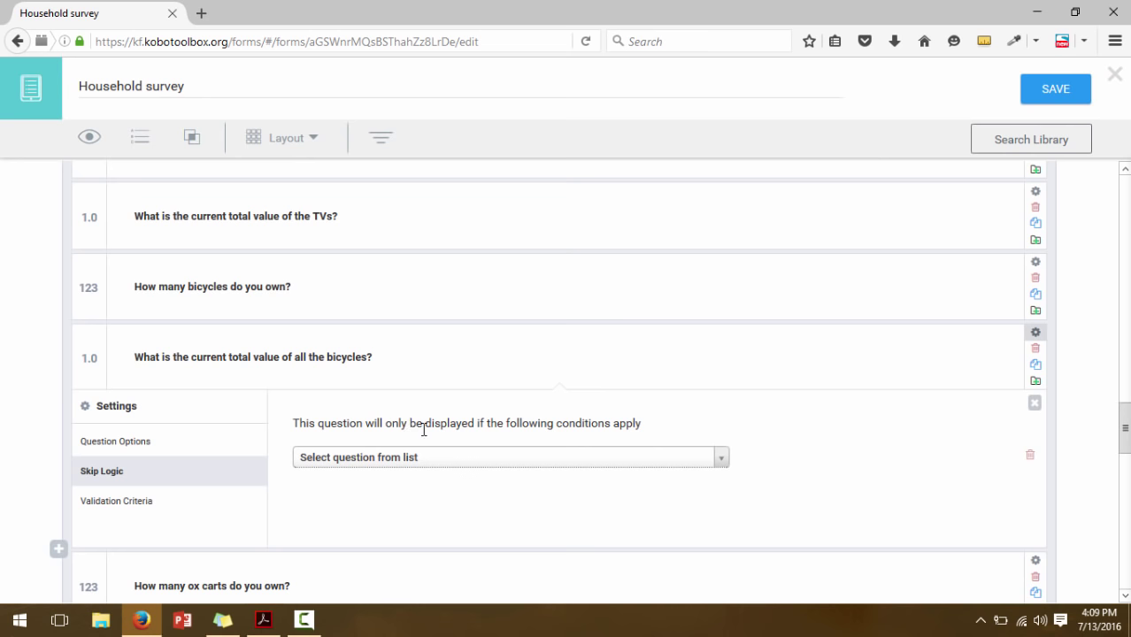
left_click(435, 457)
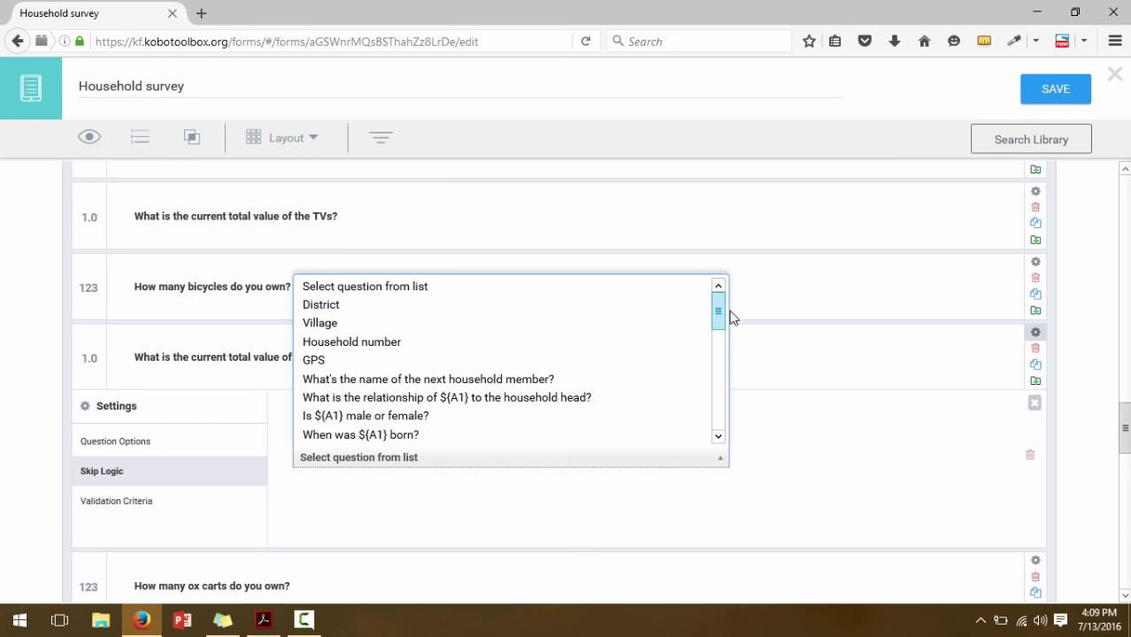
left_click_drag(724, 310, 719, 435)
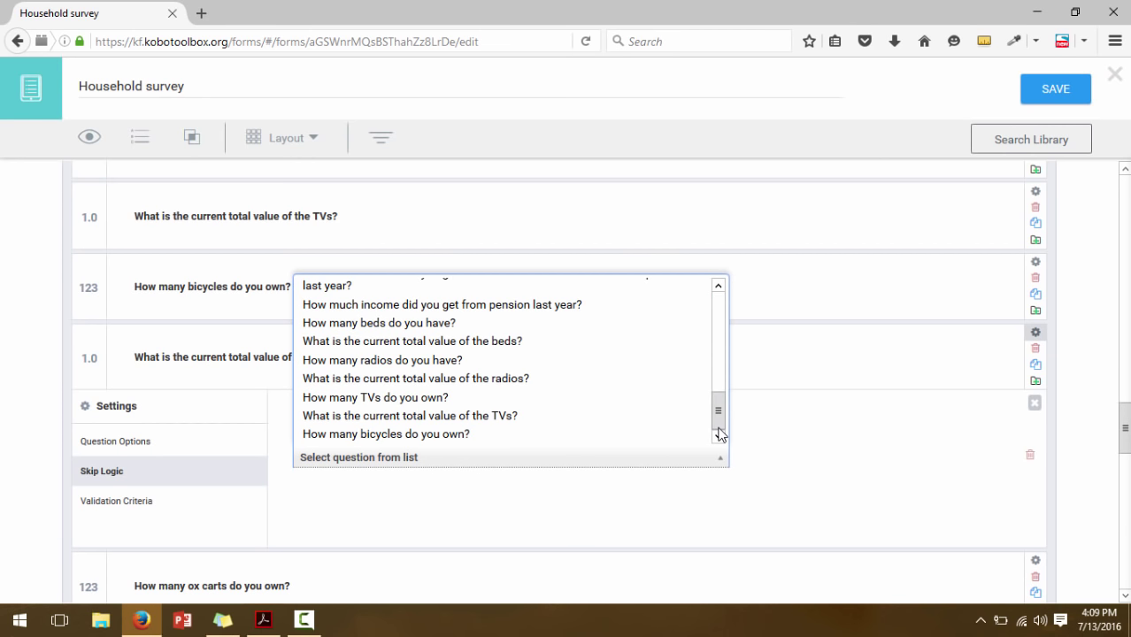
left_click(491, 434)
left_click(784, 461)
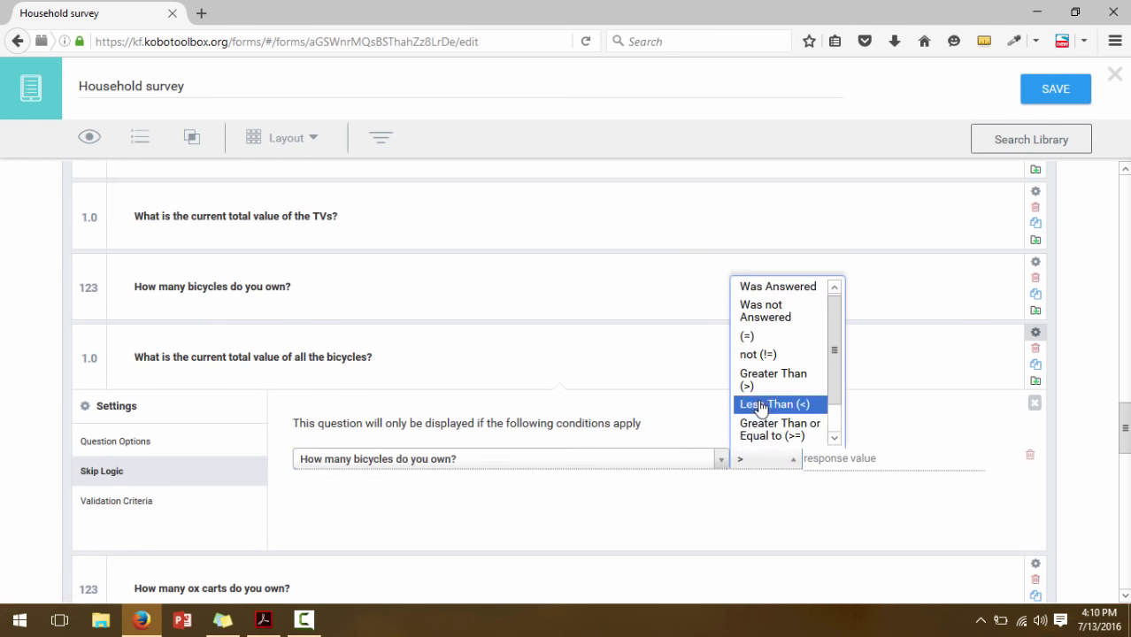
left_click(758, 354)
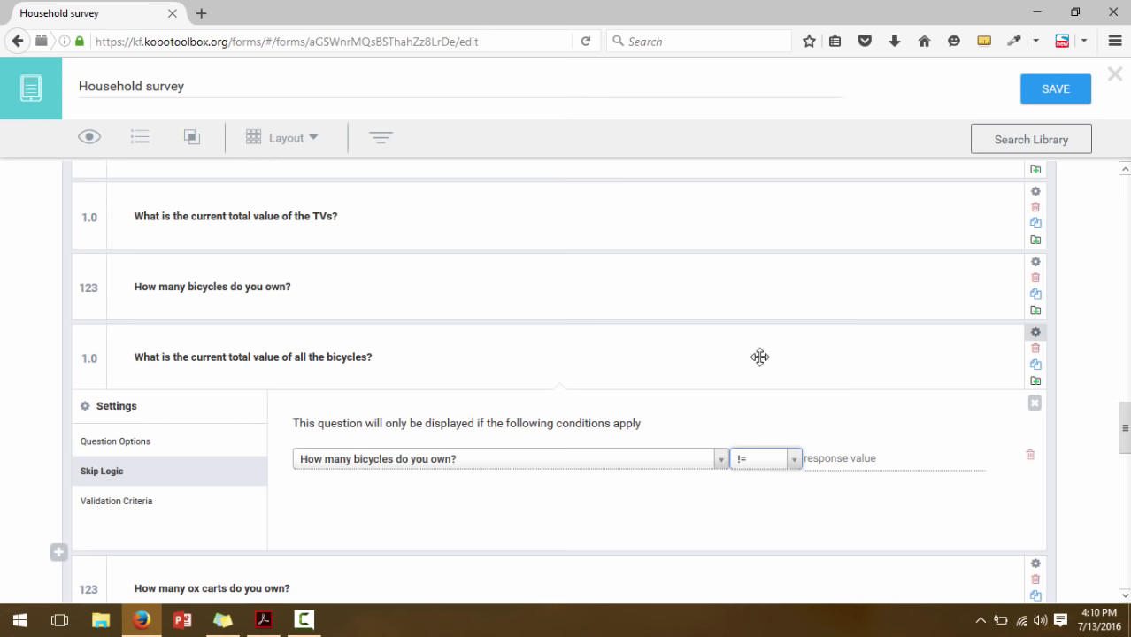
left_click(842, 462)
type("0")
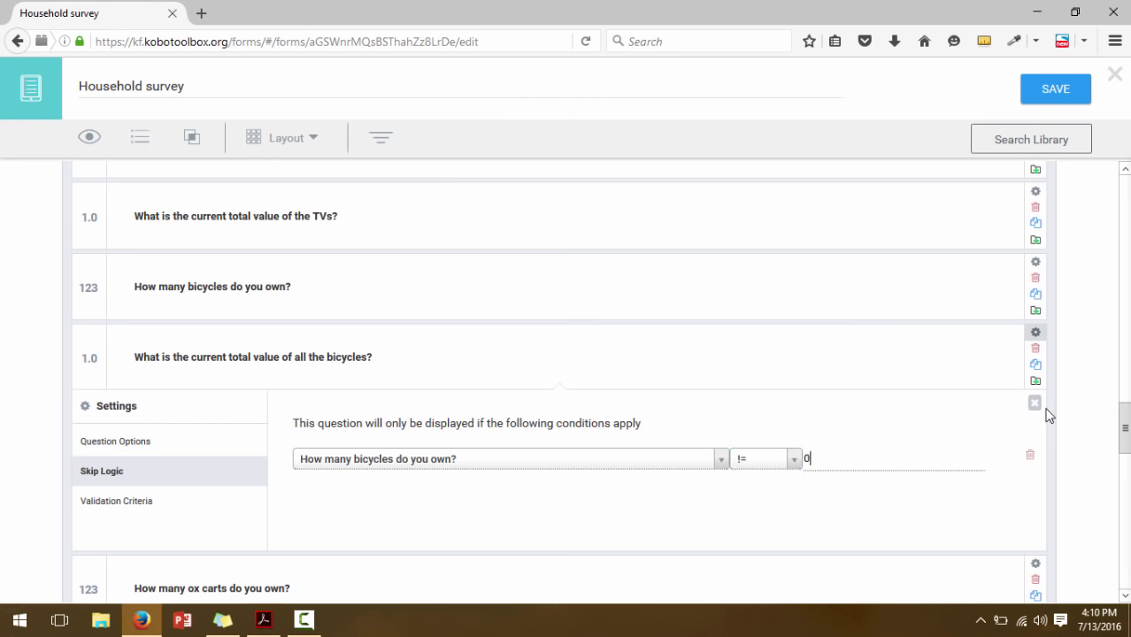
left_click(1035, 404)
Give the ox-carts-value question a skip-logic condition: How many ox carts do you own? != 0
scroll(1123, 456, "down", 2)
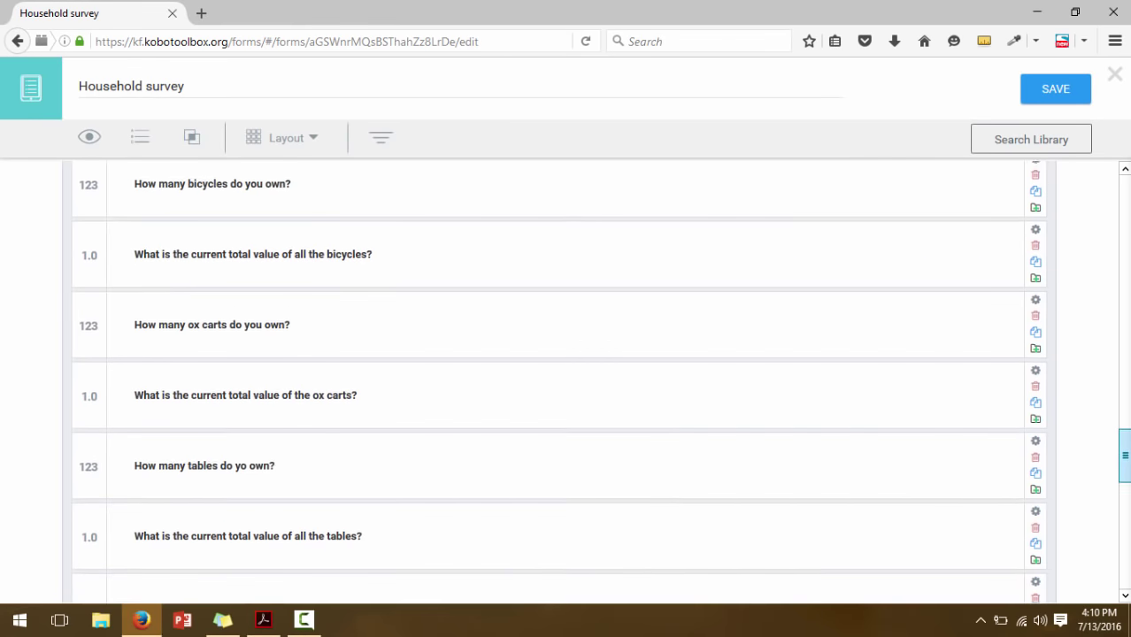
scroll(1122, 456, "down", 1)
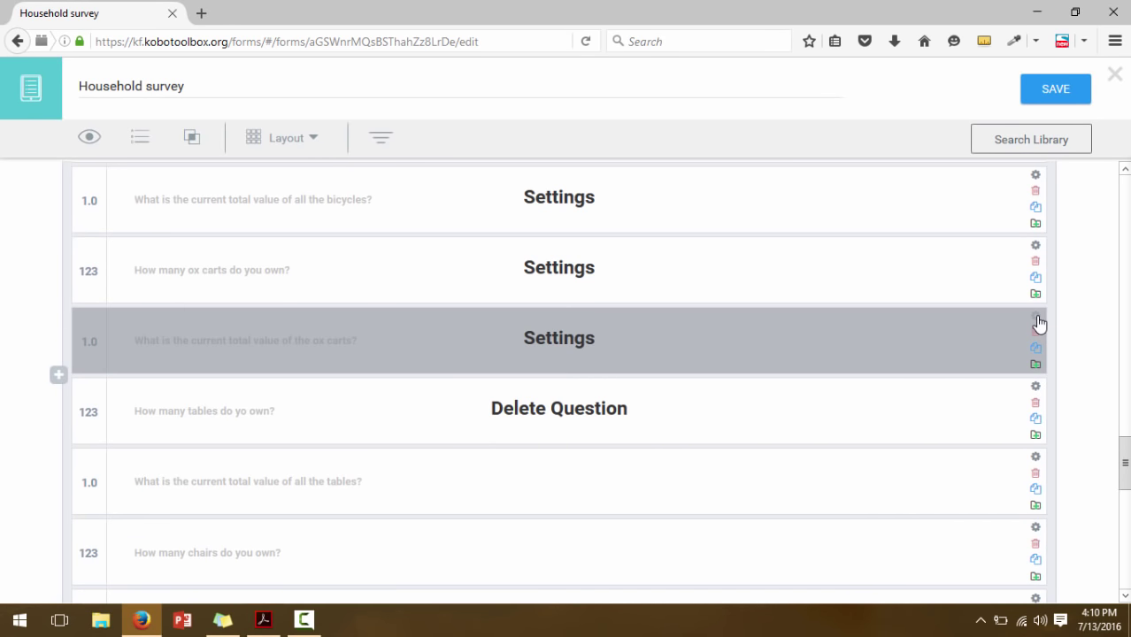
left_click(1038, 317)
left_click(106, 456)
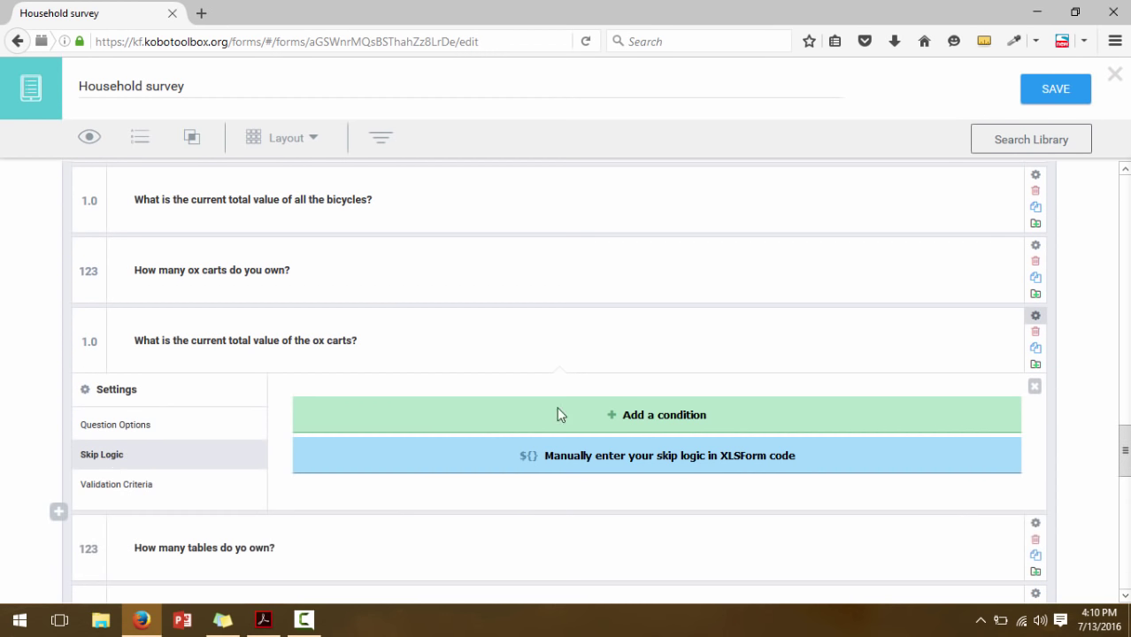
left_click(564, 416)
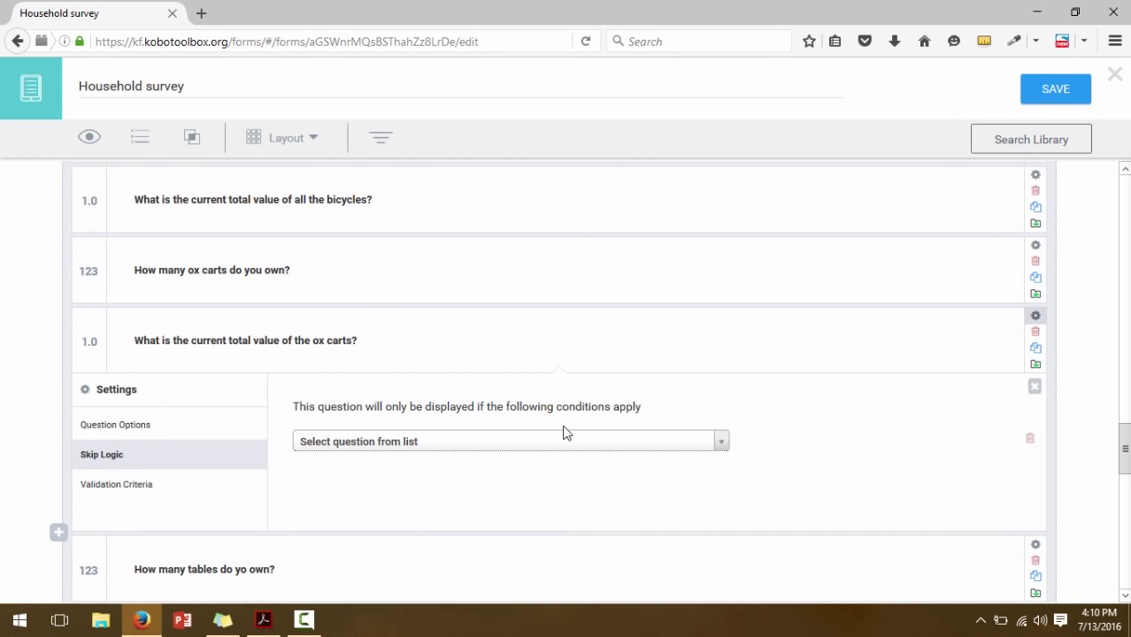
left_click(564, 445)
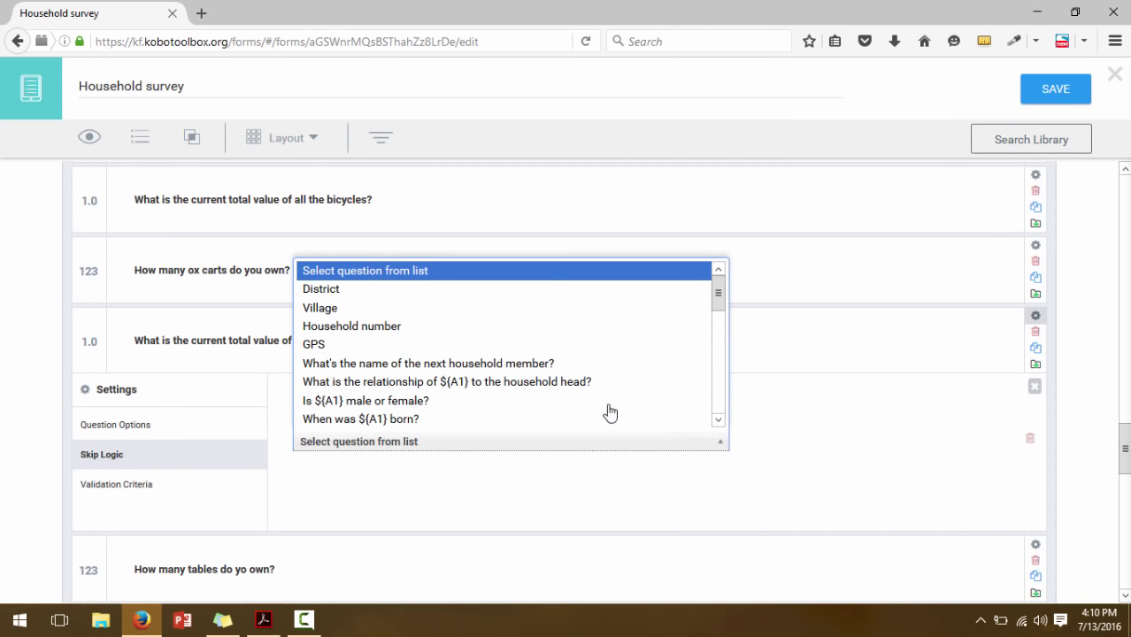
left_click_drag(719, 298, 720, 412)
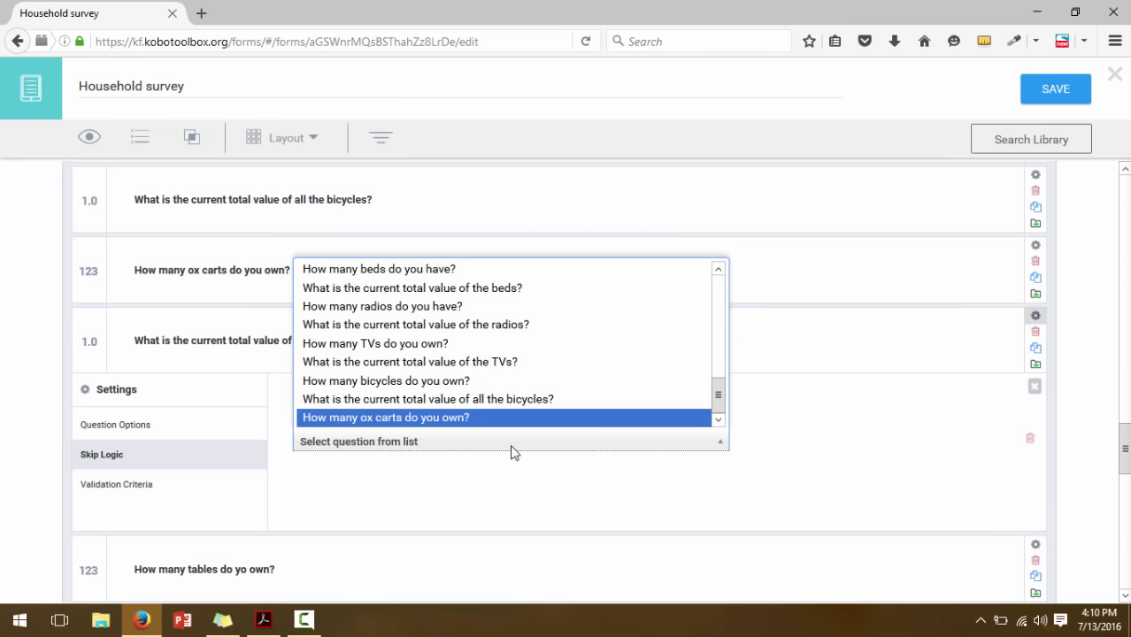
left_click(469, 420)
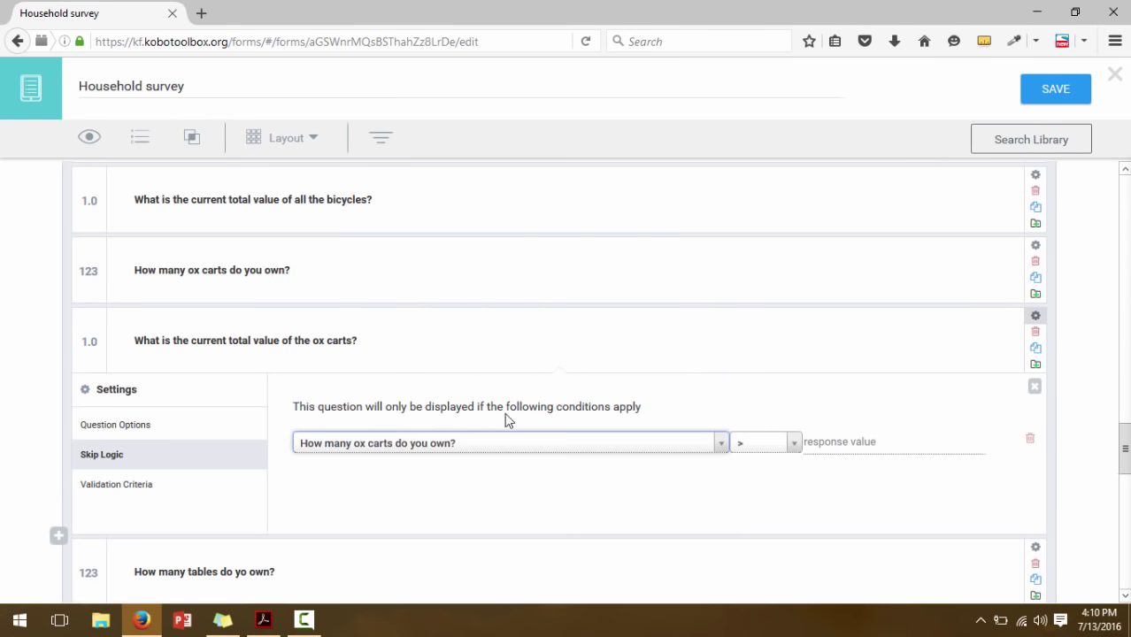
left_click(793, 445)
left_click(758, 340)
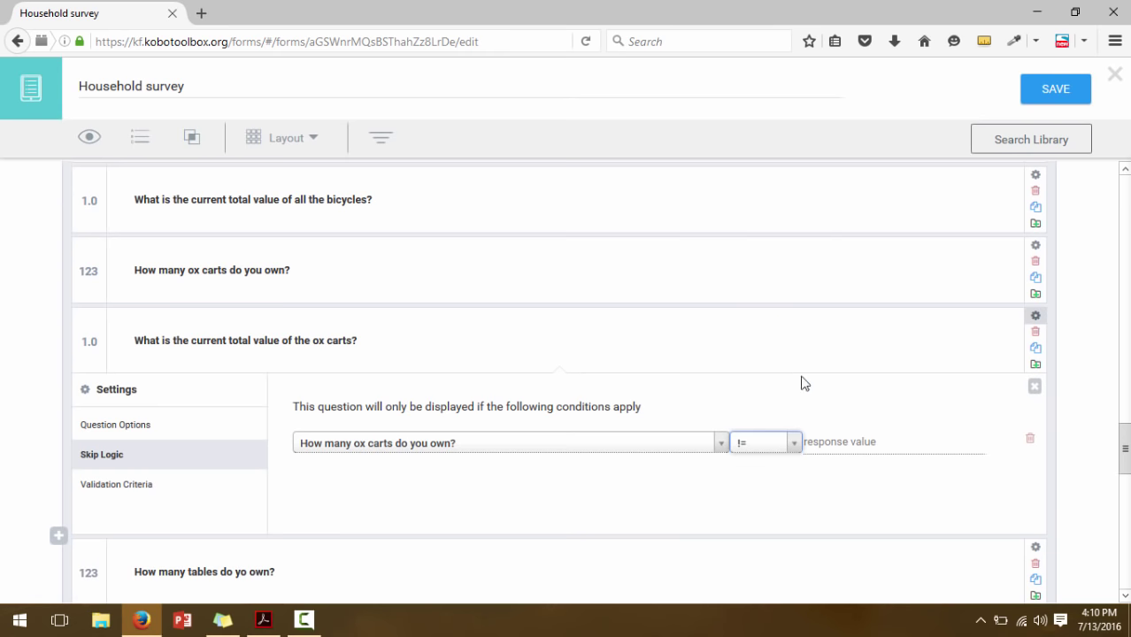
left_click(833, 442)
type("0")
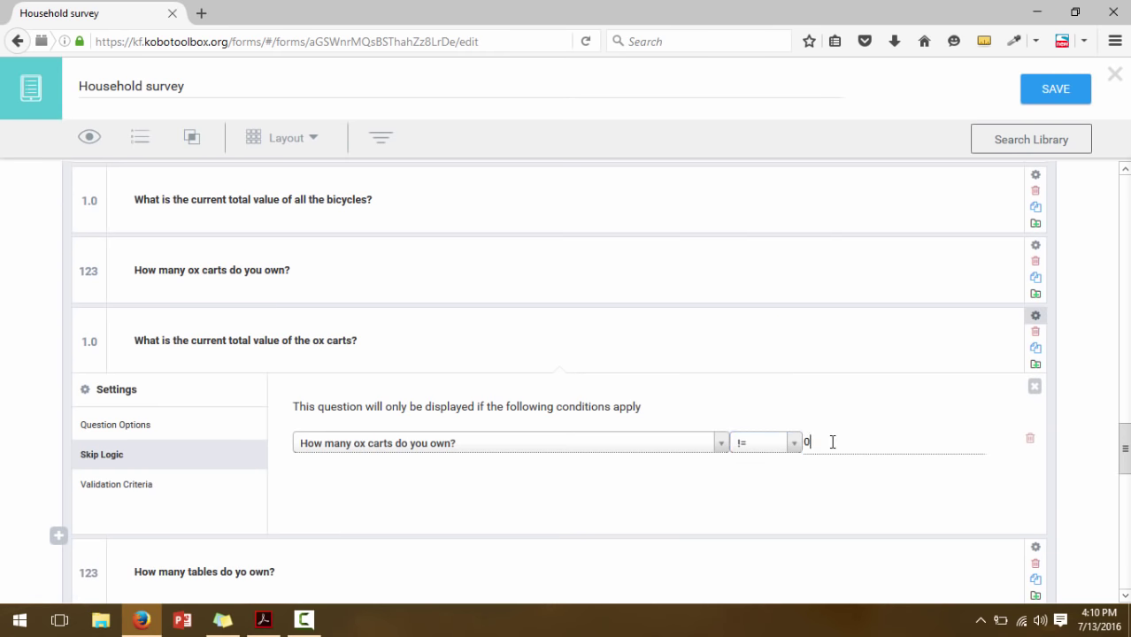
left_click(1035, 387)
left_click_drag(1122, 456, 1122, 474)
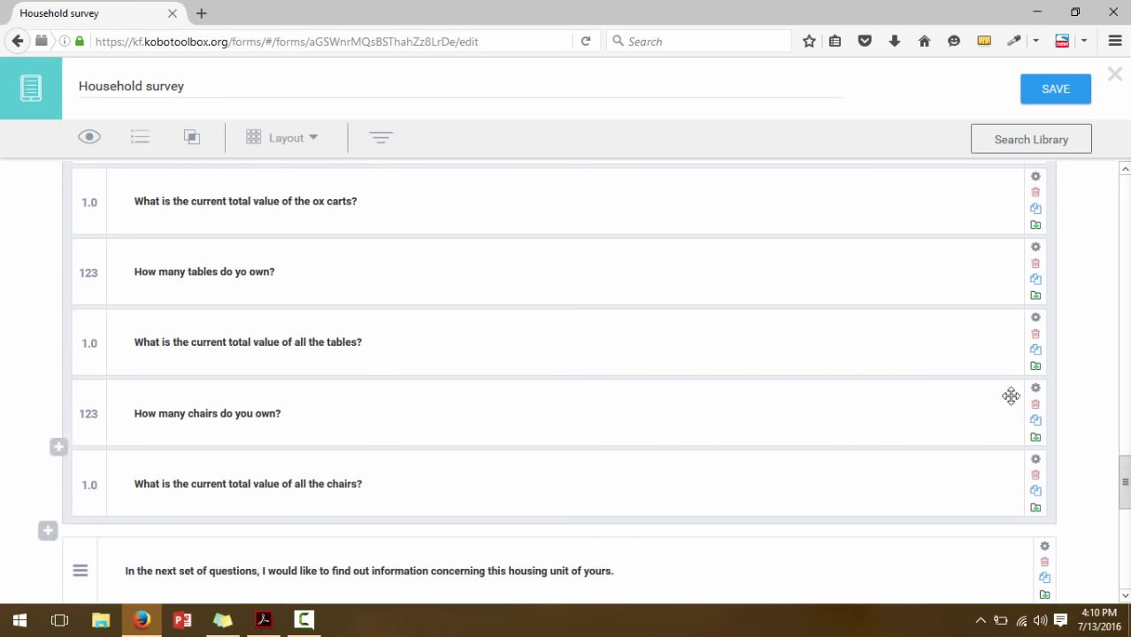
Give the tables-value question a skip-logic condition: How many tables do yo own? != 0
left_click(1037, 320)
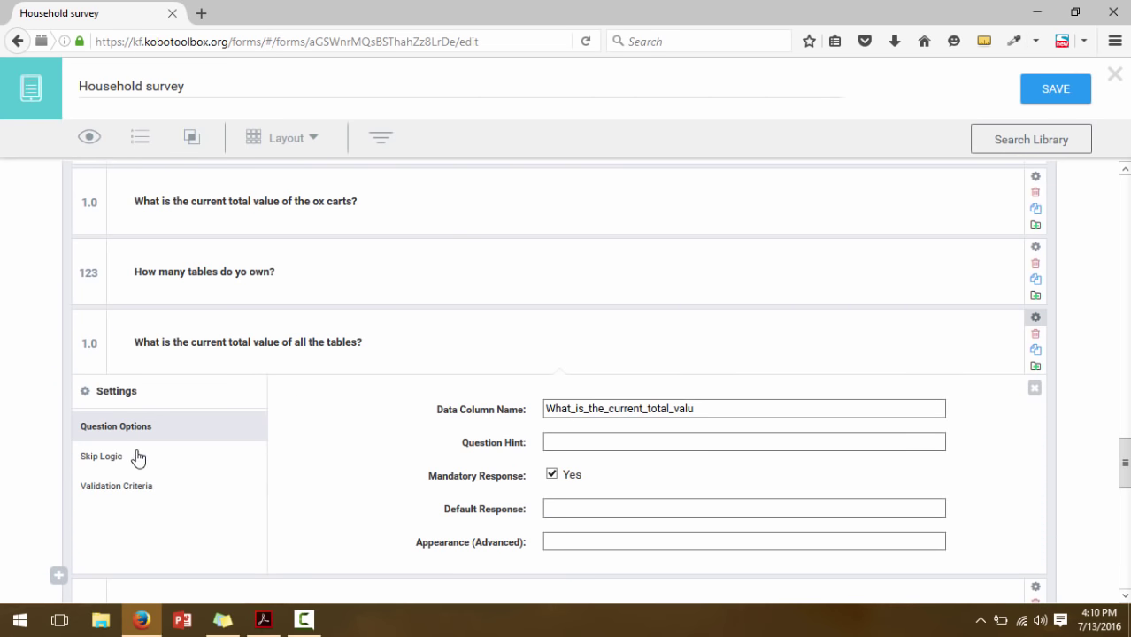
left_click(137, 457)
left_click(399, 423)
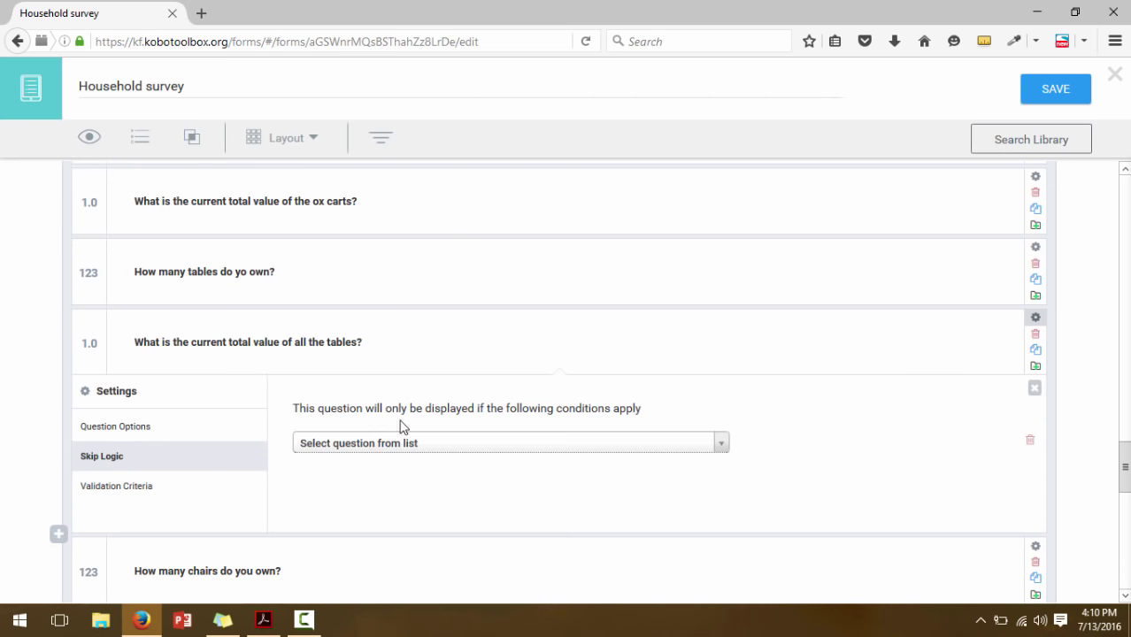
left_click(508, 443)
left_click_drag(720, 298, 719, 436)
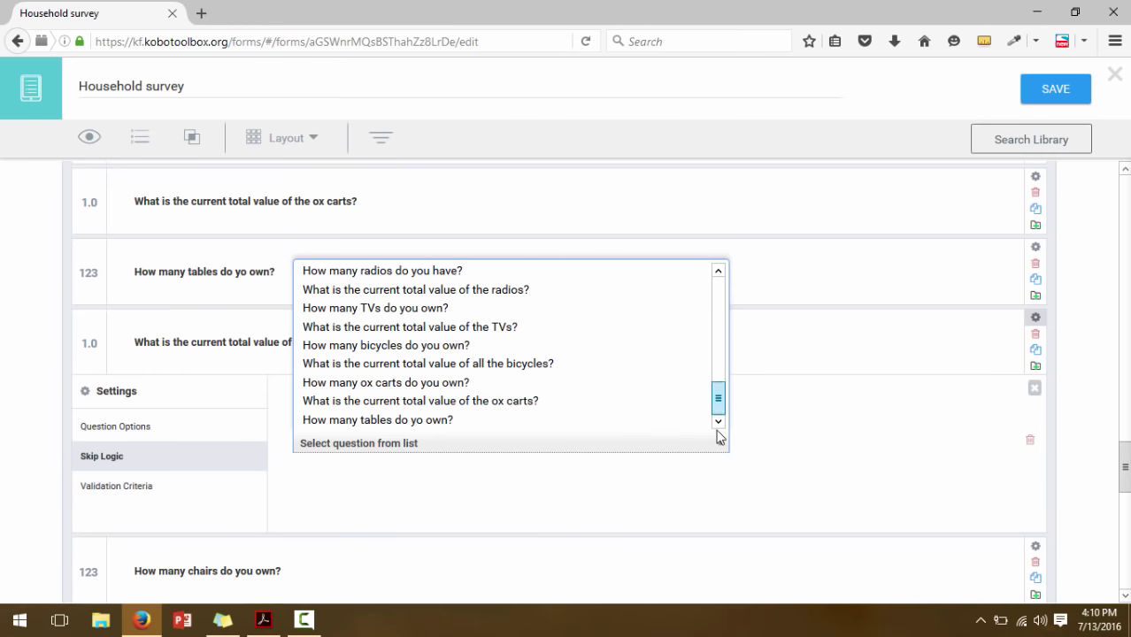
left_click(448, 422)
left_click(795, 447)
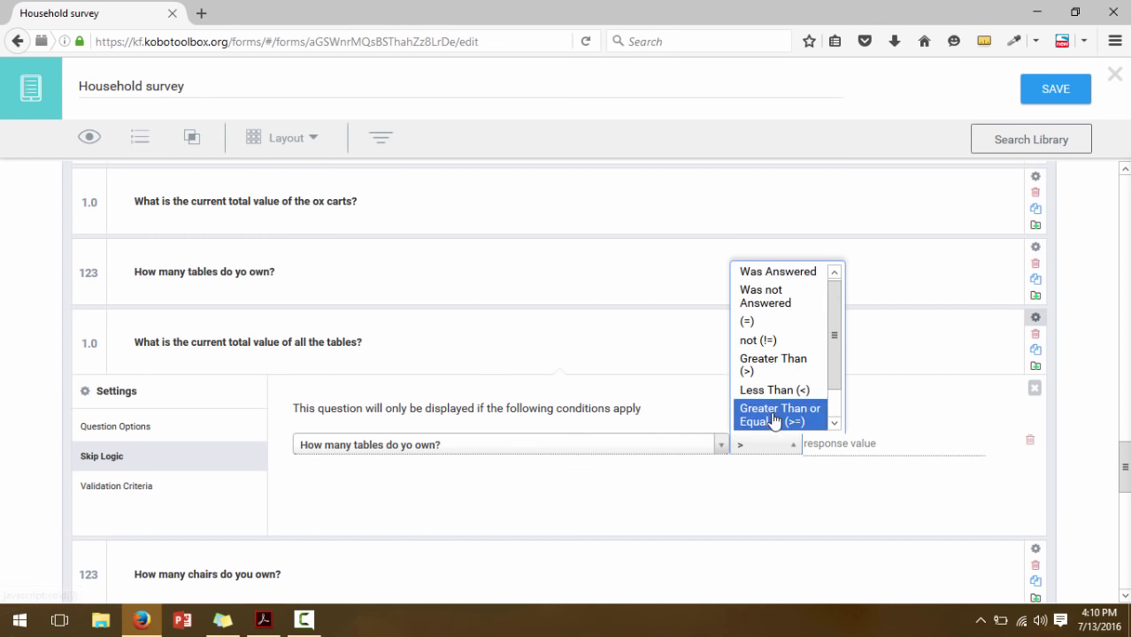
left_click(758, 341)
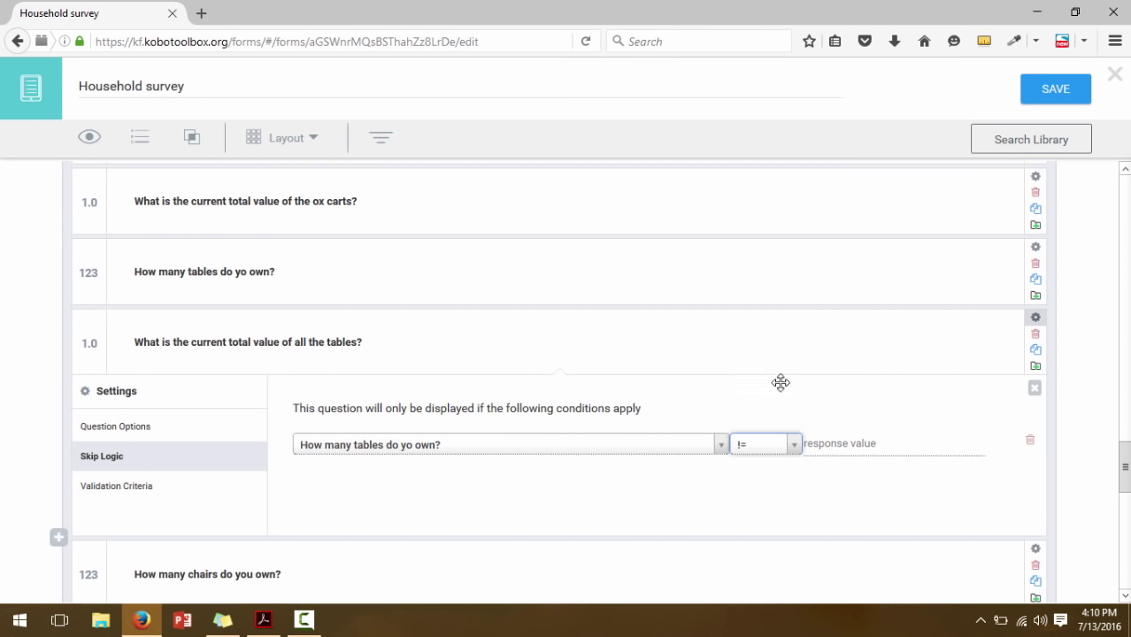
left_click(816, 445)
type("0")
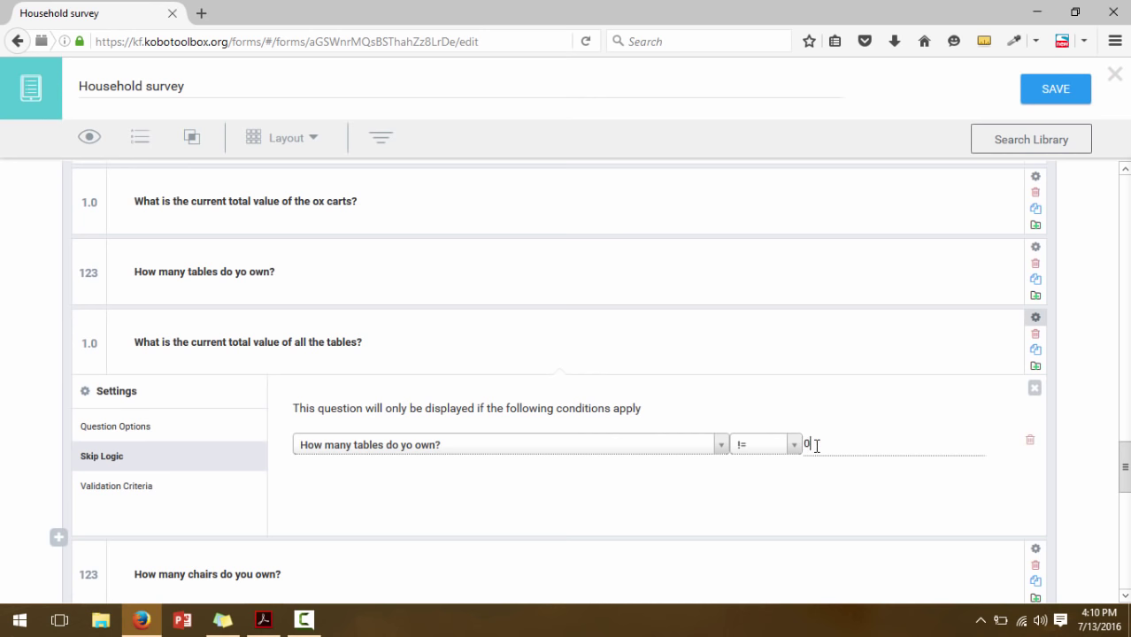
left_click(1035, 388)
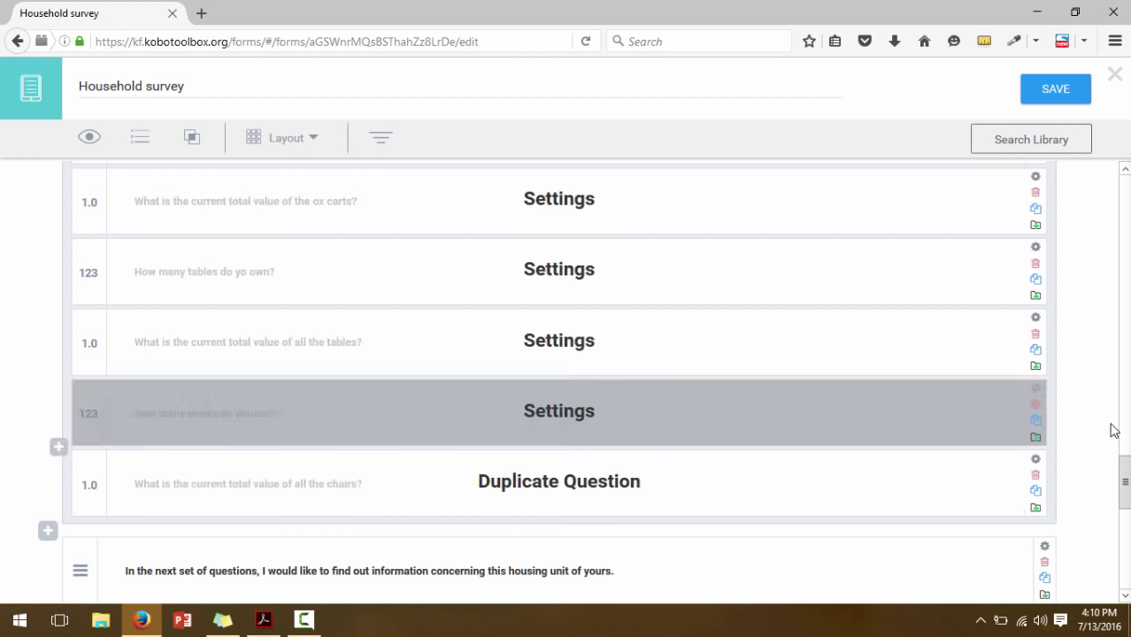
left_click_drag(1126, 483, 1126, 497)
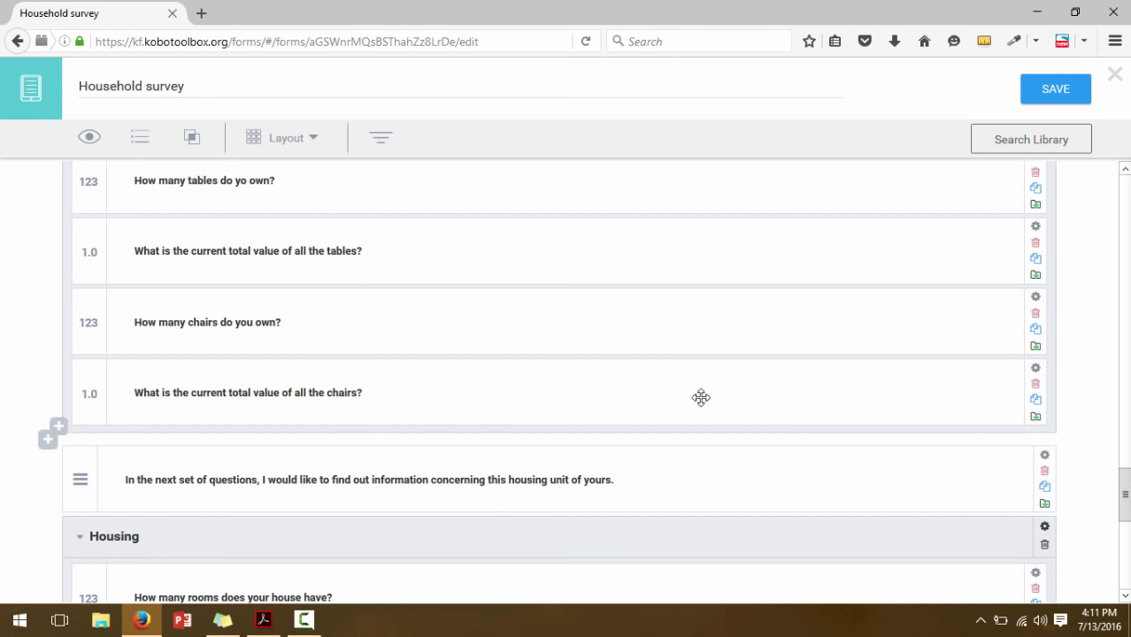
Give the chairs-value question a skip-logic condition: How many chairs do you own? != 0
left_click(1036, 368)
left_click_drag(1126, 476, 1126, 512)
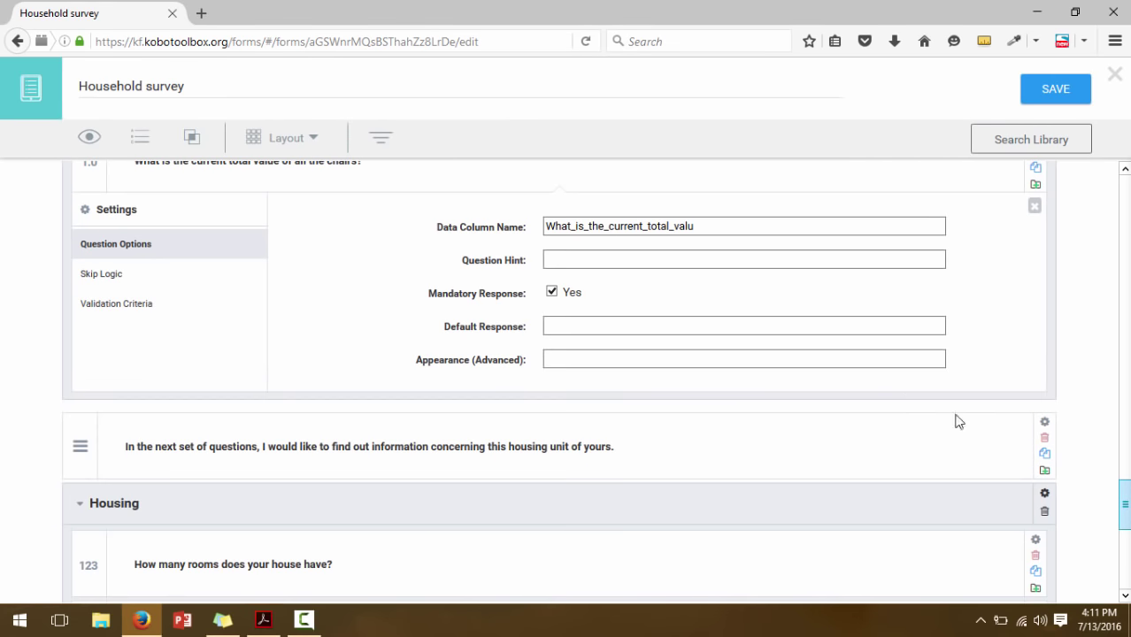
left_click(103, 277)
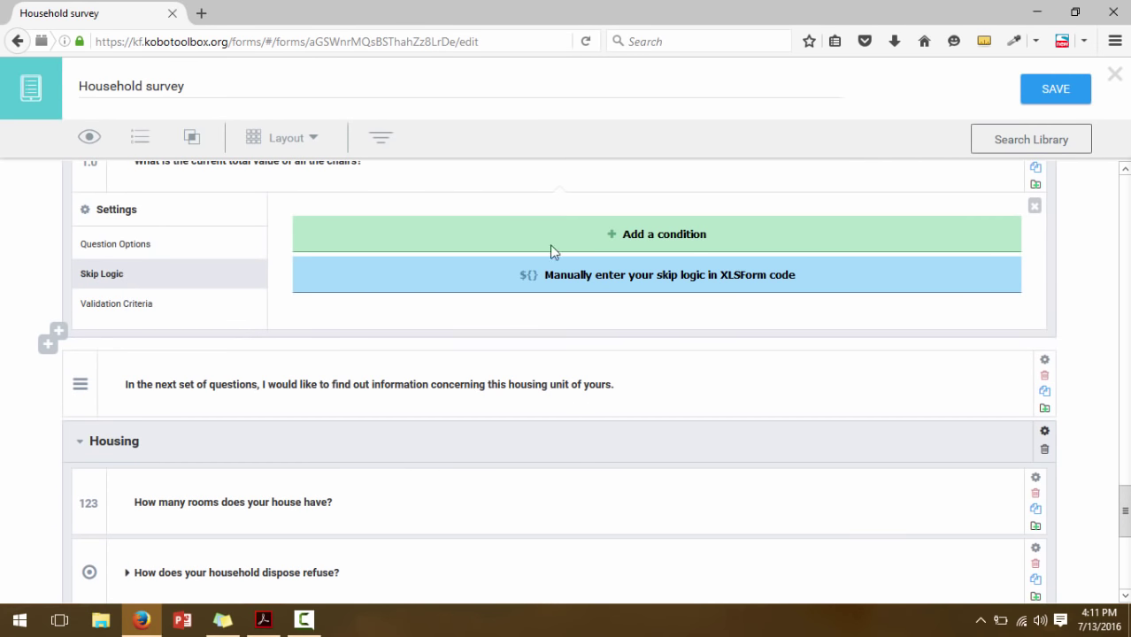
left_click(500, 237)
left_click(470, 263)
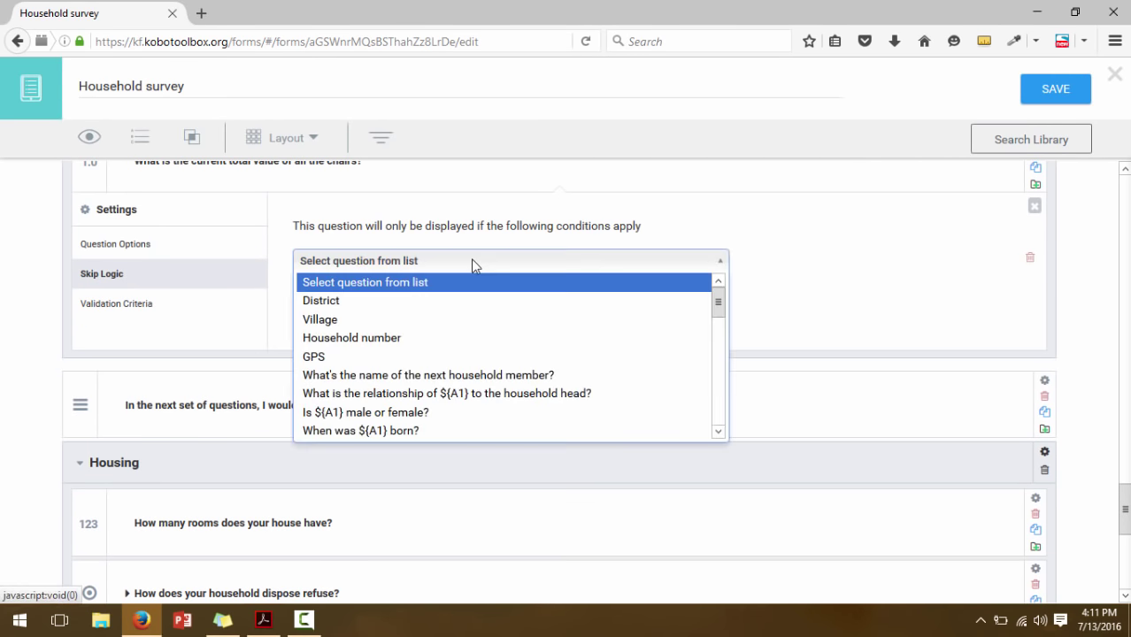
left_click_drag(721, 306, 707, 430)
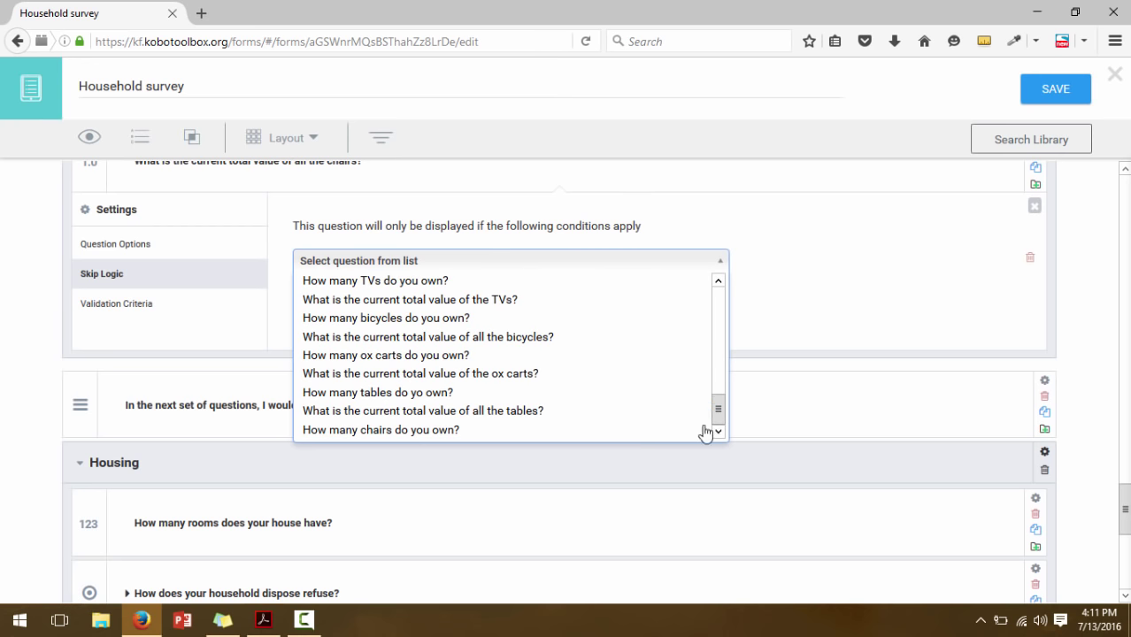
left_click(519, 431)
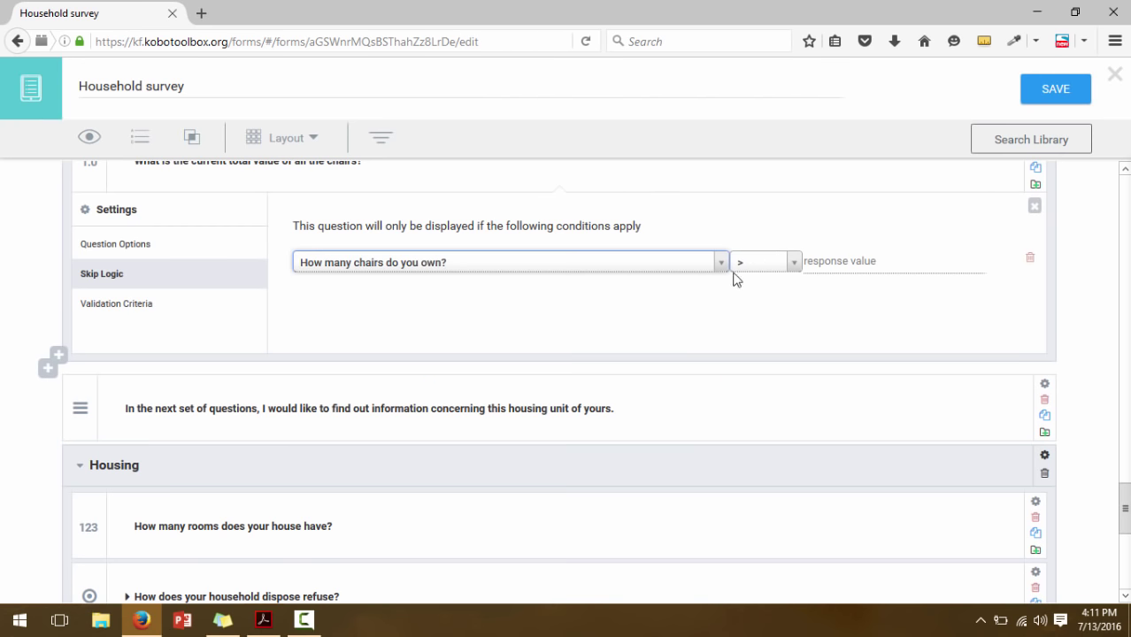
left_click(784, 262)
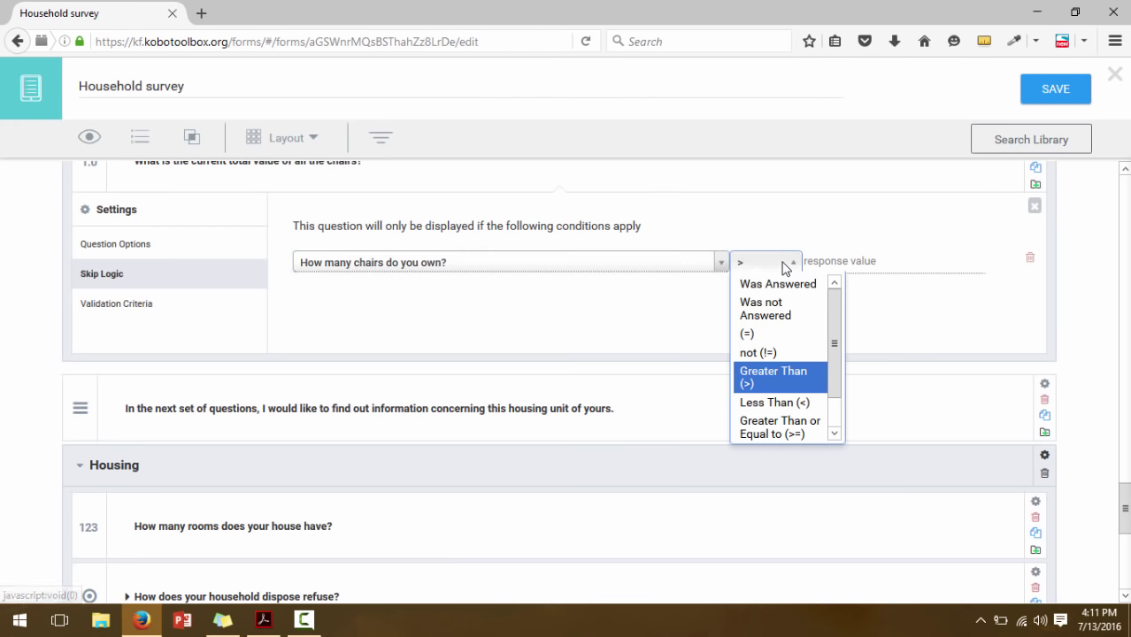
left_click(748, 353)
left_click(855, 260)
type("0")
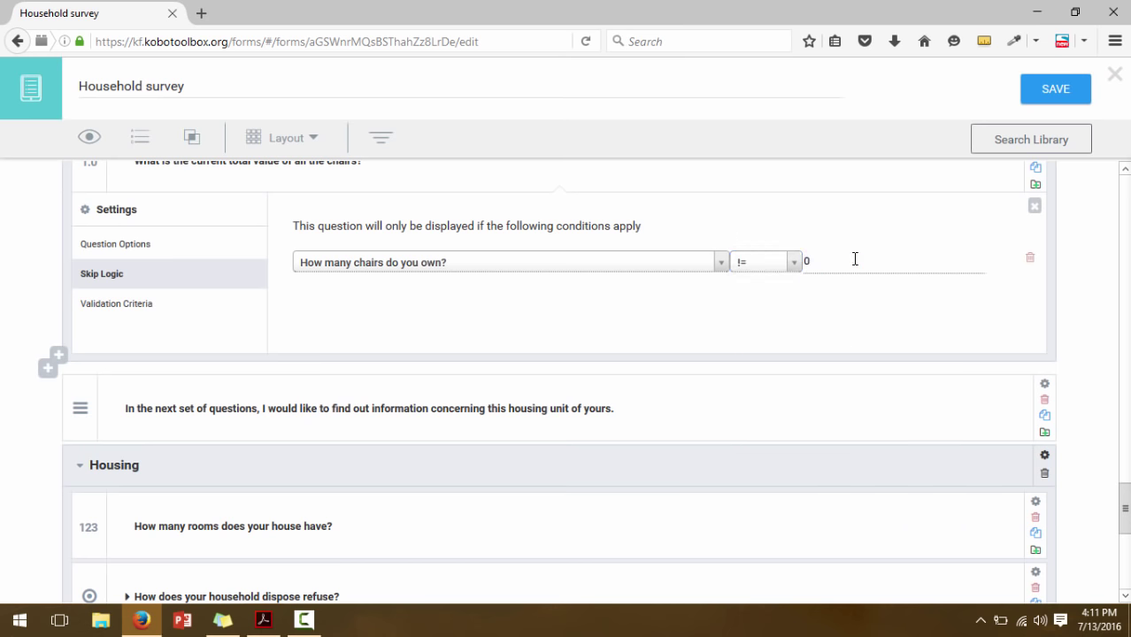
left_click(1035, 207)
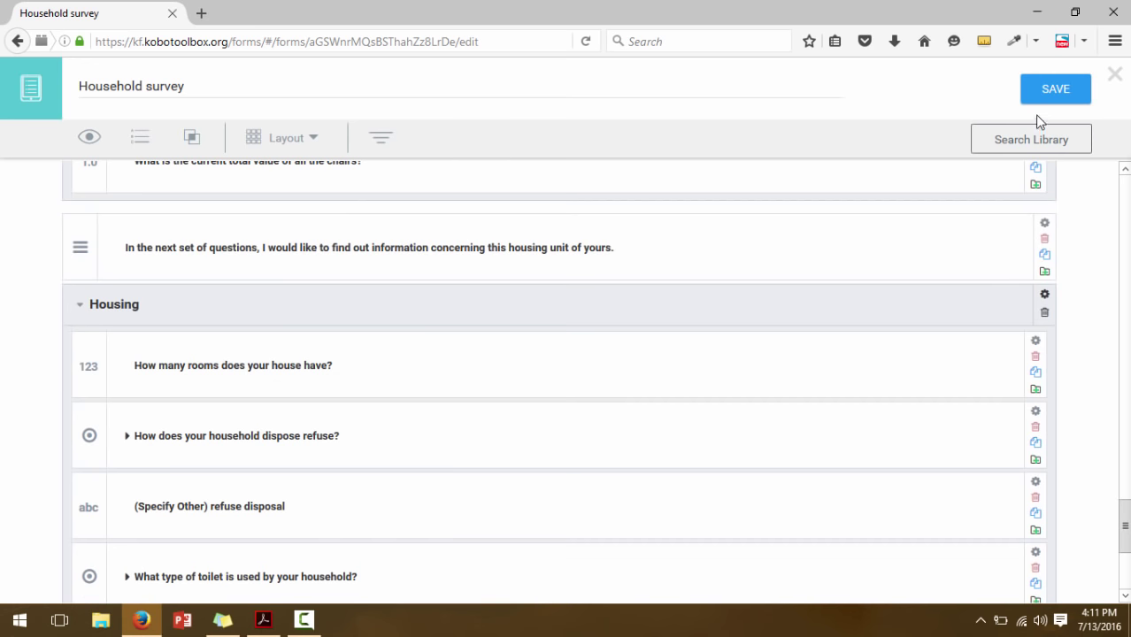
Save the Household survey form with its new skip-logic conditions
left_click(1070, 89)
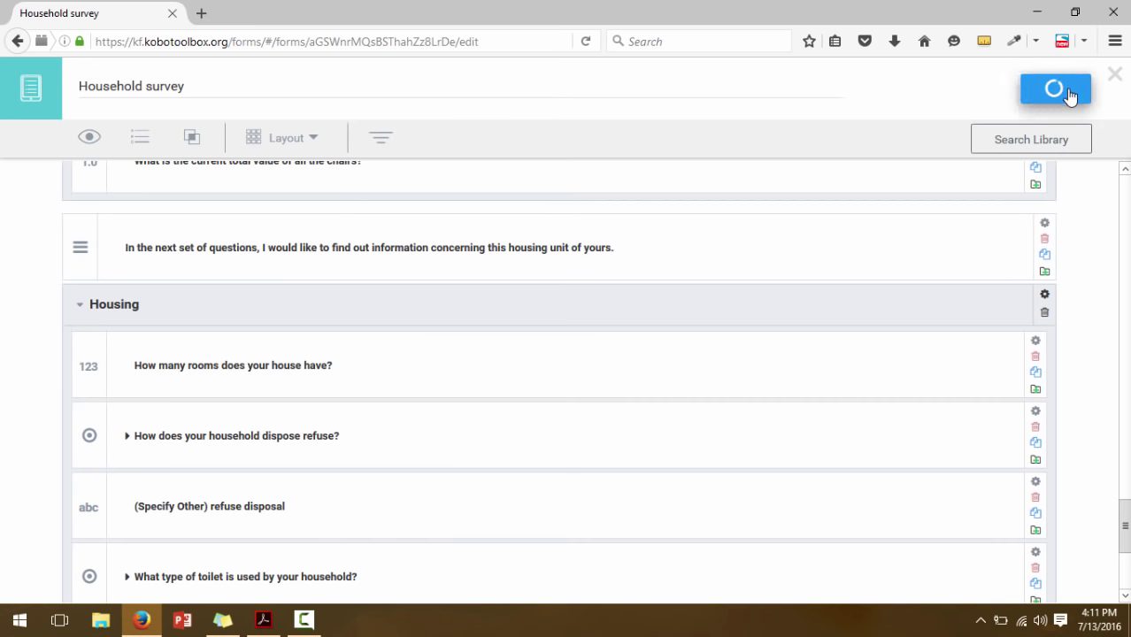
scroll(1127, 524, "down", 2)
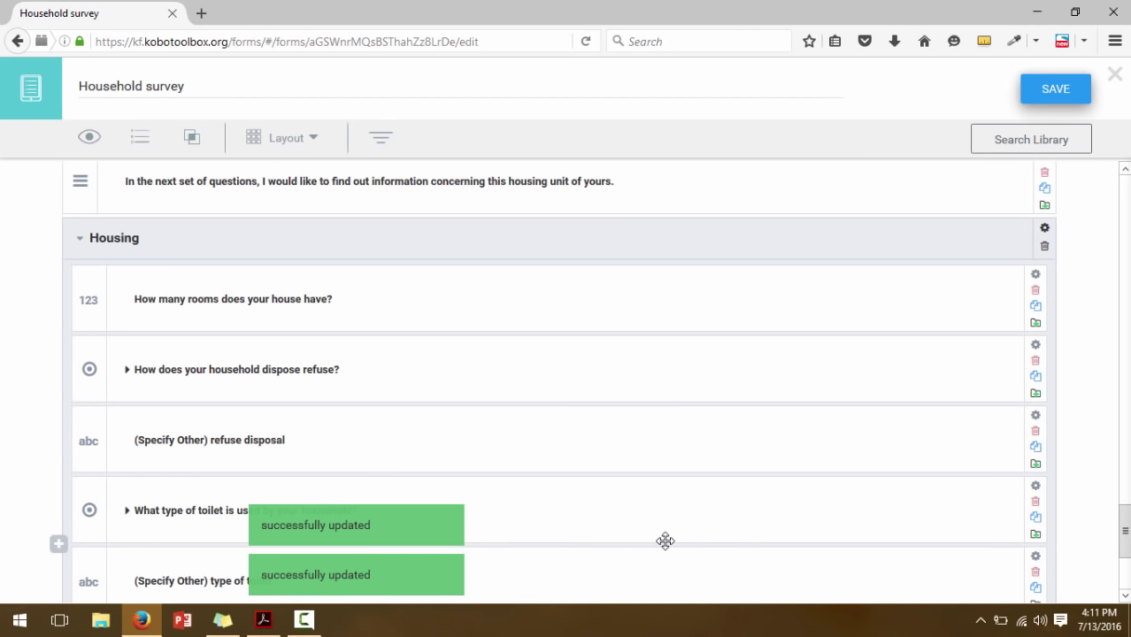
Bring up the EXTENDED HOUSEHOLD QUESTIONNAIRE.pdf and scroll to Section C Housing
left_click(265, 620)
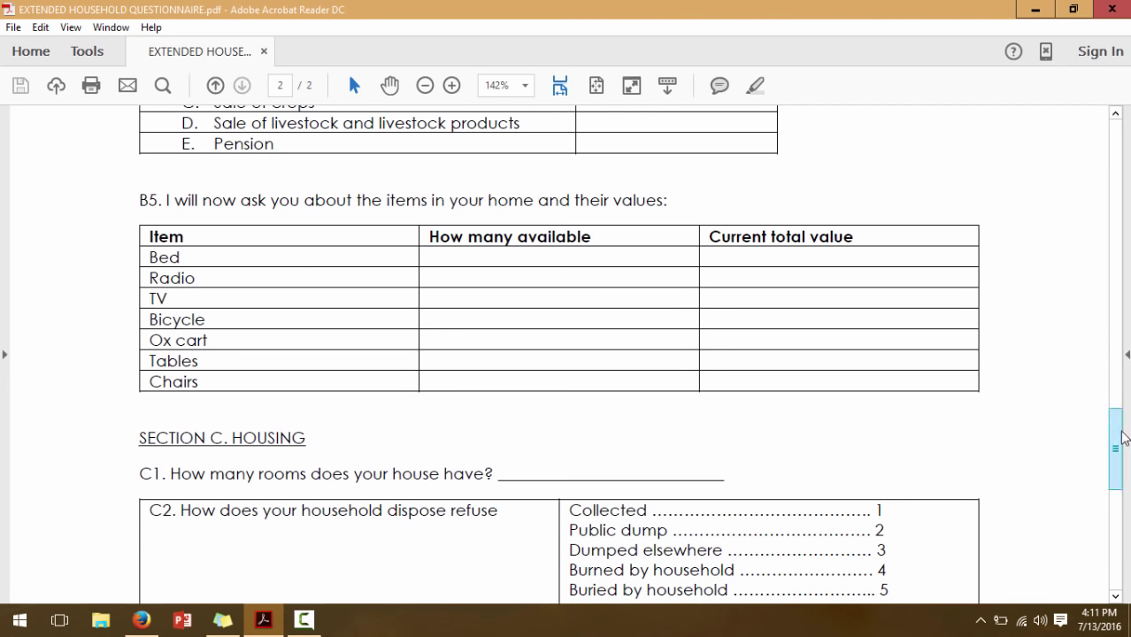
scroll(1120, 447, "down", 1)
left_click_drag(1120, 447, 1122, 494)
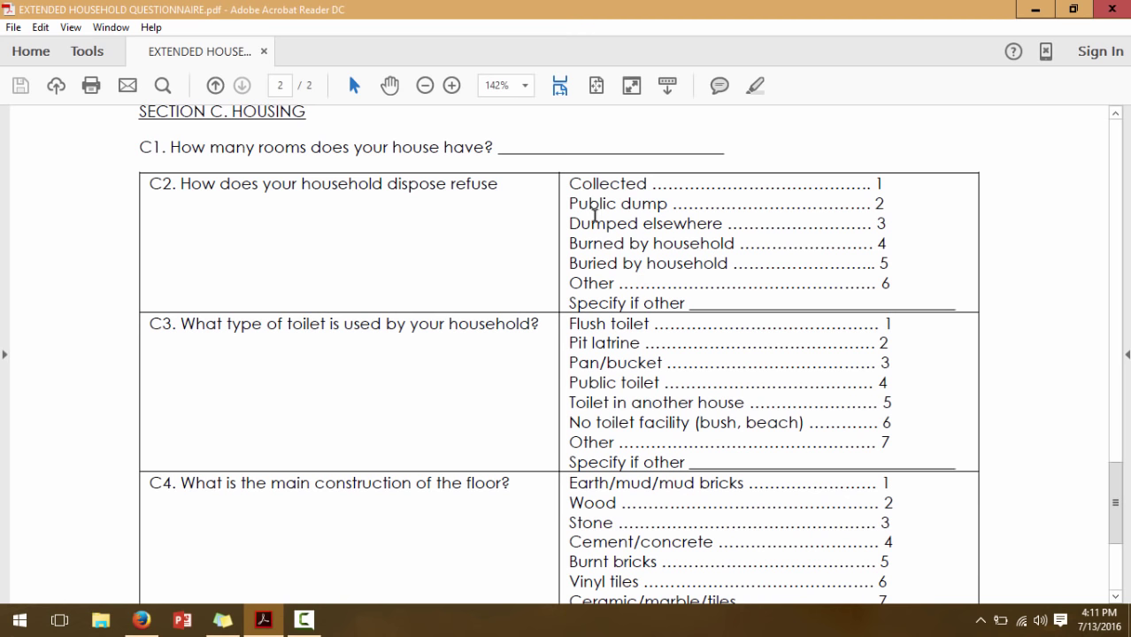
Highlight the C2 refuse-disposal options, the Other option 6 and its 'Specify if other' line
left_click_drag(572, 184, 725, 283)
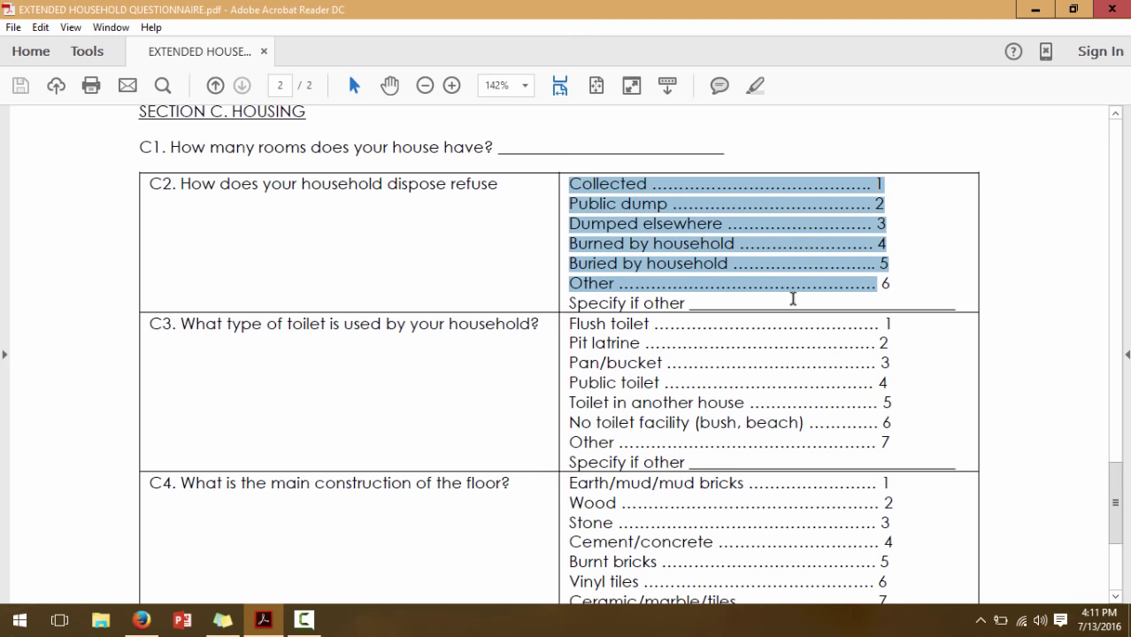
left_click(1041, 301)
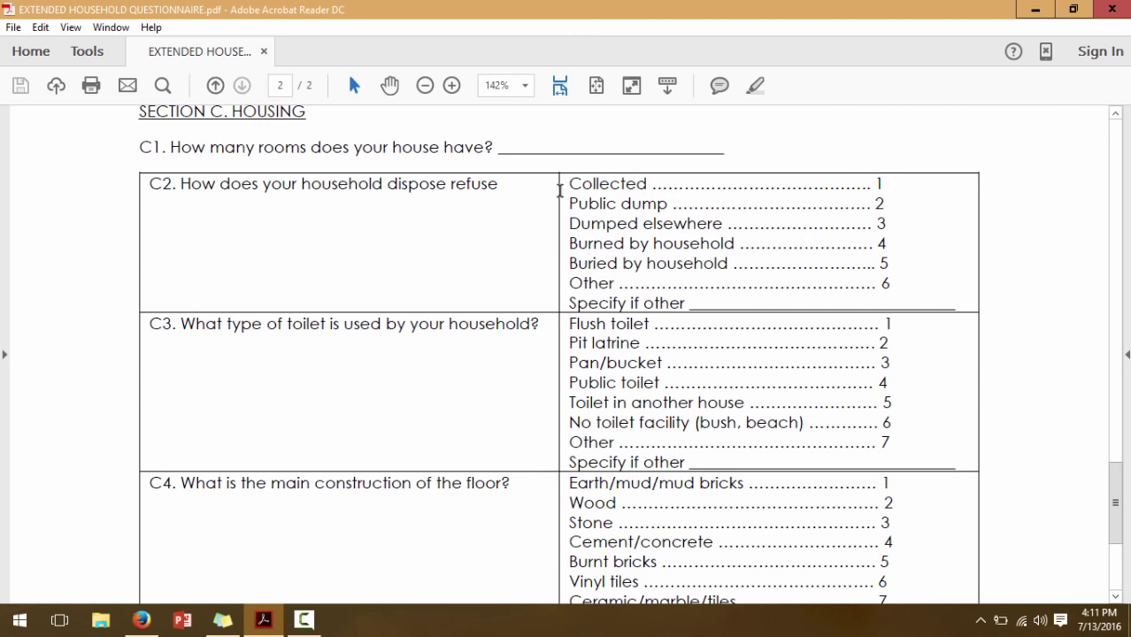
left_click_drag(576, 180, 824, 228)
left_click_drag(587, 305, 827, 324)
left_click(591, 304)
left_click_drag(567, 298, 770, 301)
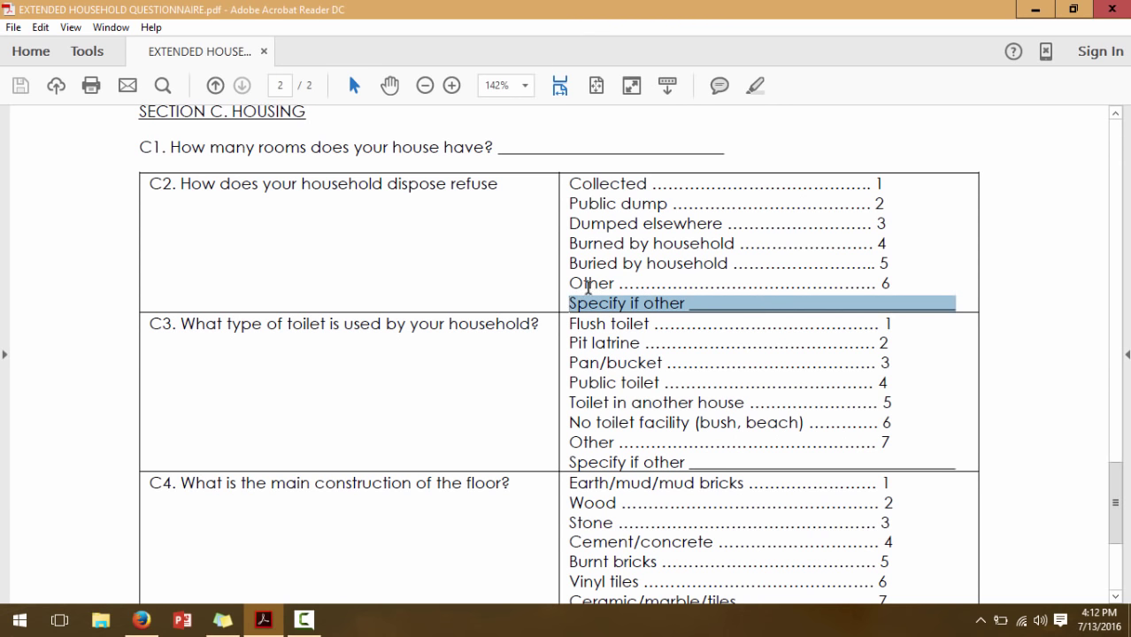
left_click_drag(570, 183, 739, 269)
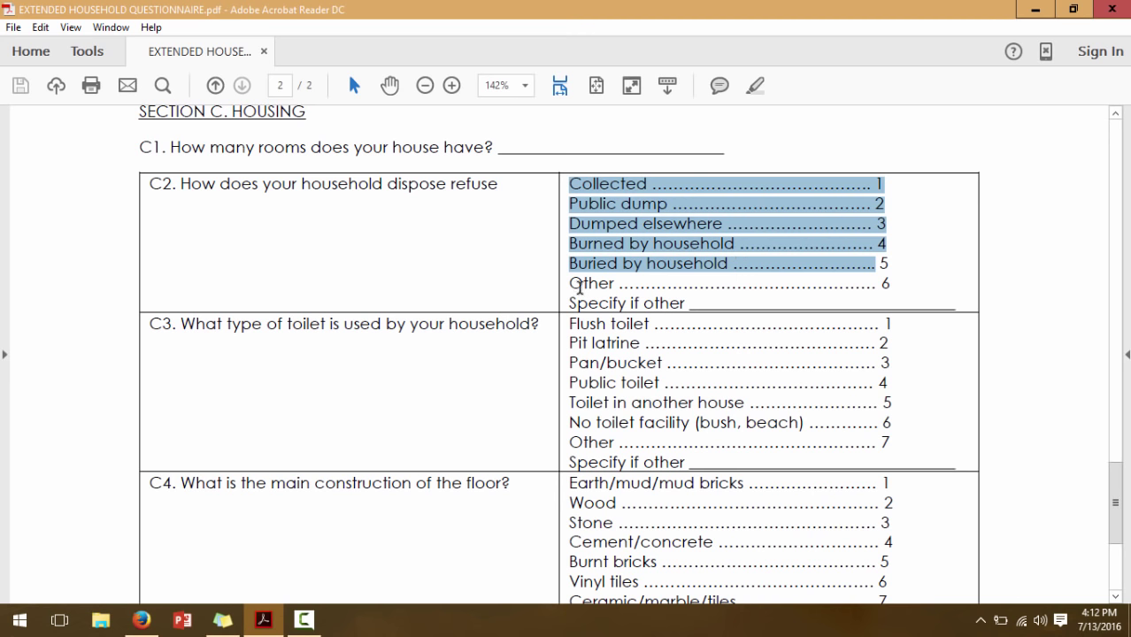
left_click_drag(573, 283, 884, 281)
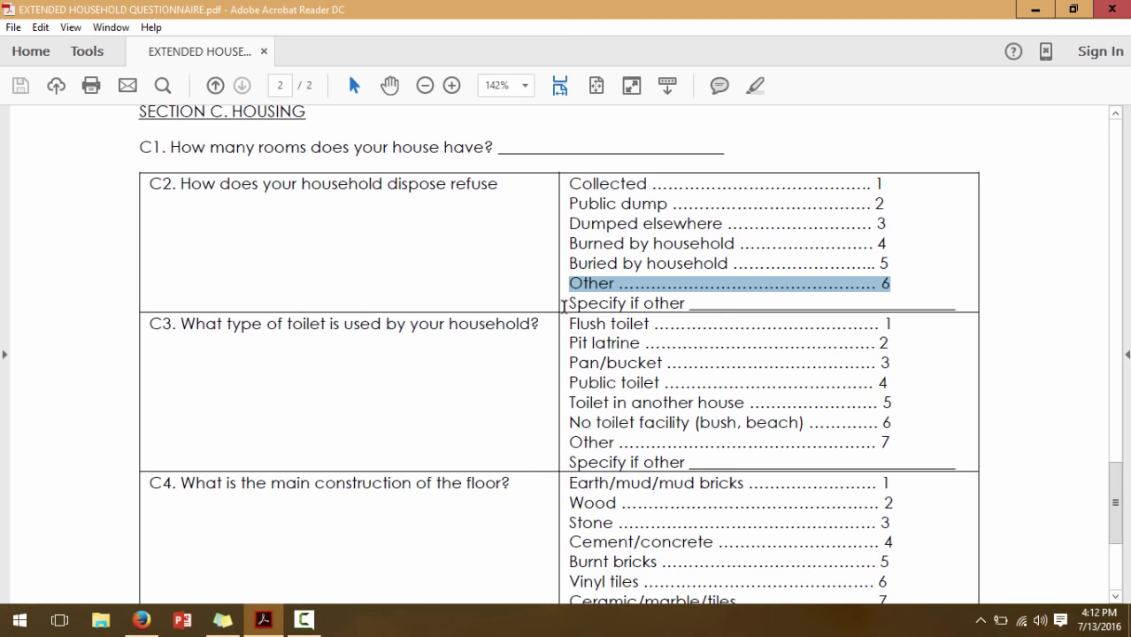
left_click_drag(564, 303, 814, 313)
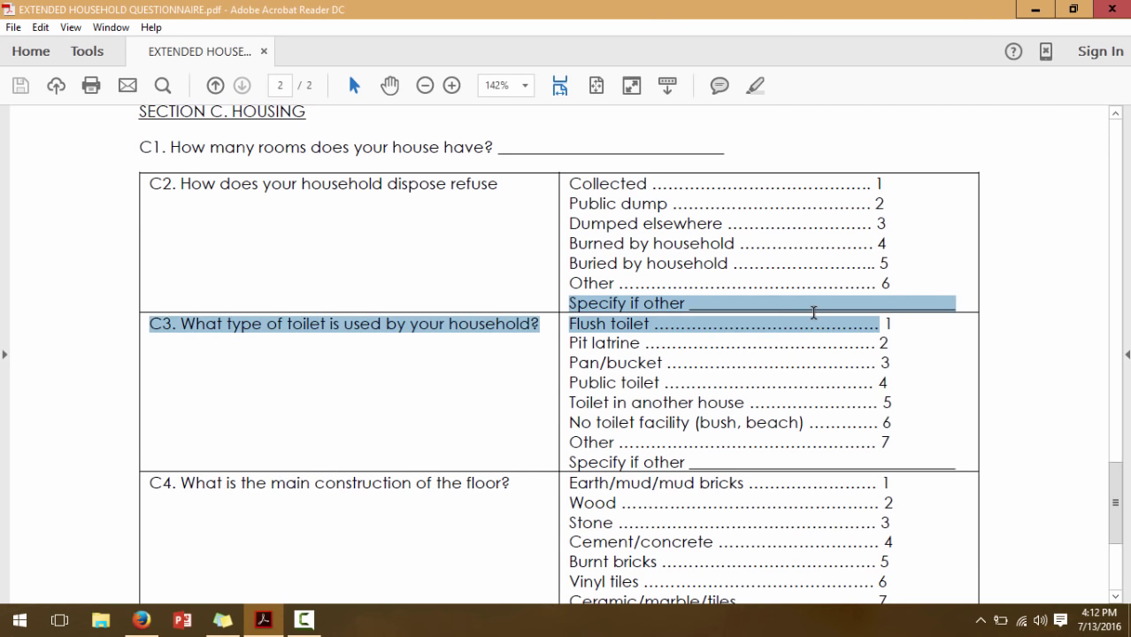
left_click(643, 273)
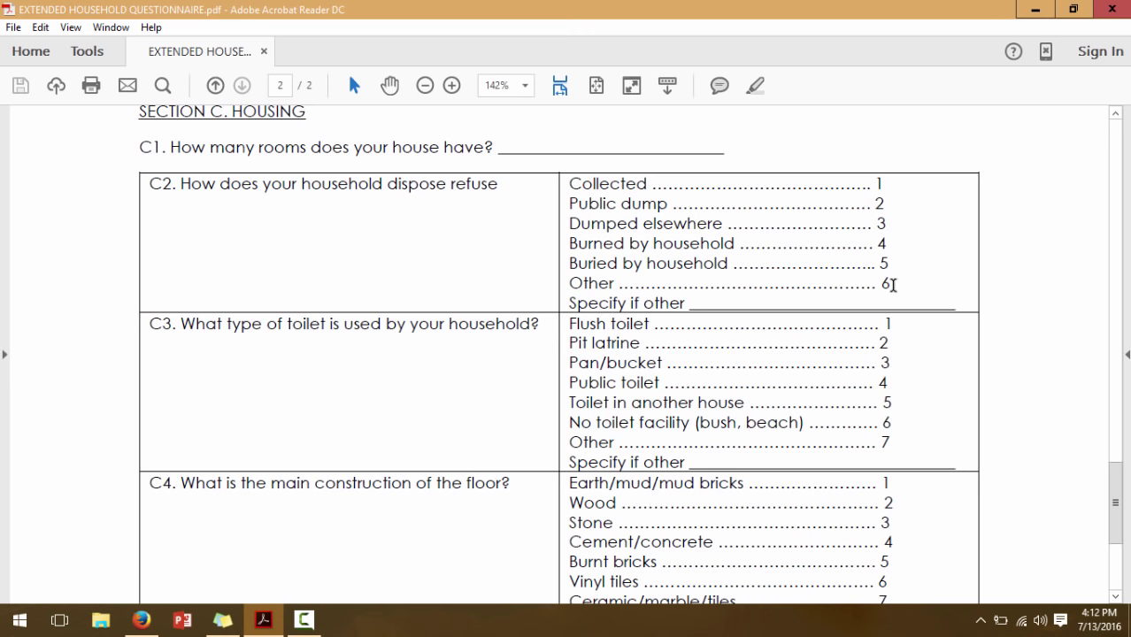
Back in KoboToolbox, condition the (Specify Other) refuse disposal question on refuse disposal = Other
left_click(142, 620)
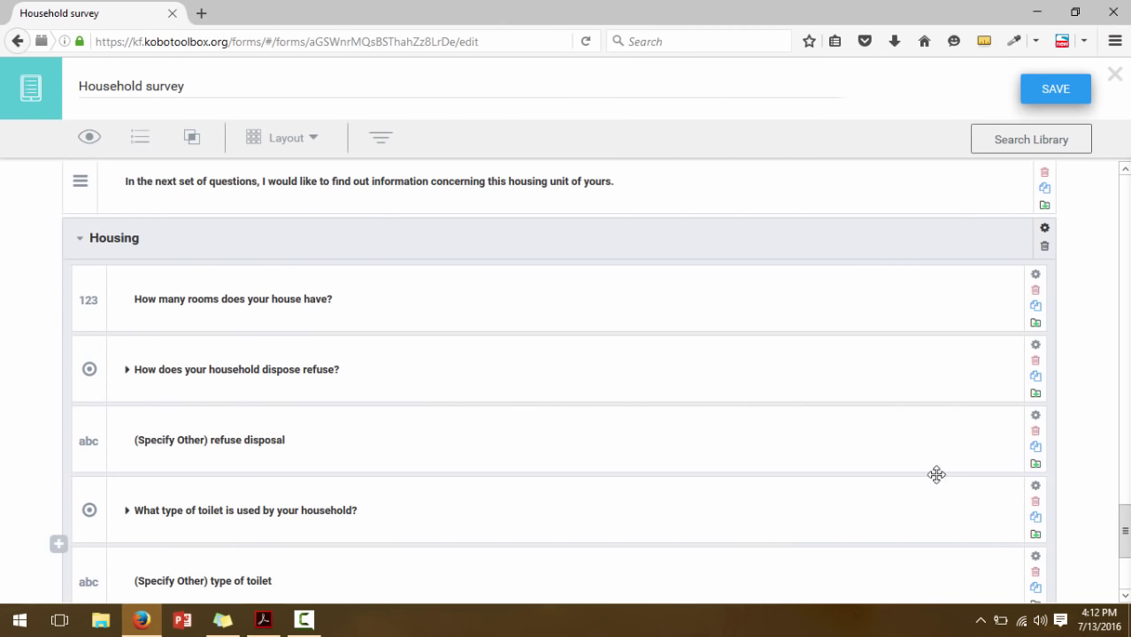
mouse_move(1125, 537)
left_mouse_down()
mouse_move(1126, 575)
mouse_move(1125, 545)
left_mouse_up()
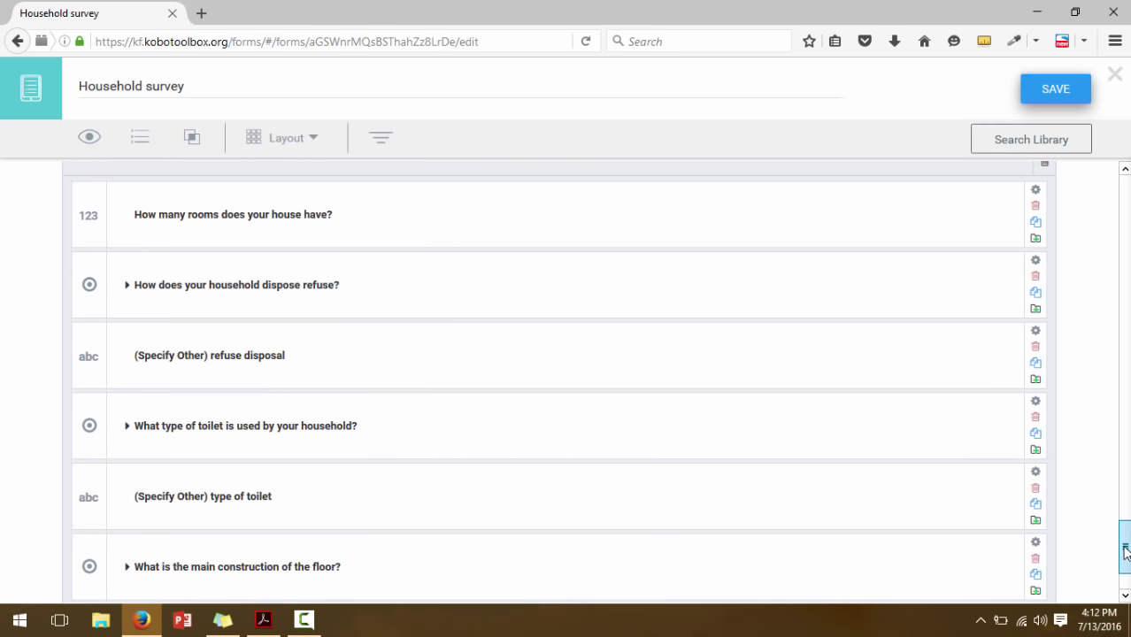
left_click(380, 359)
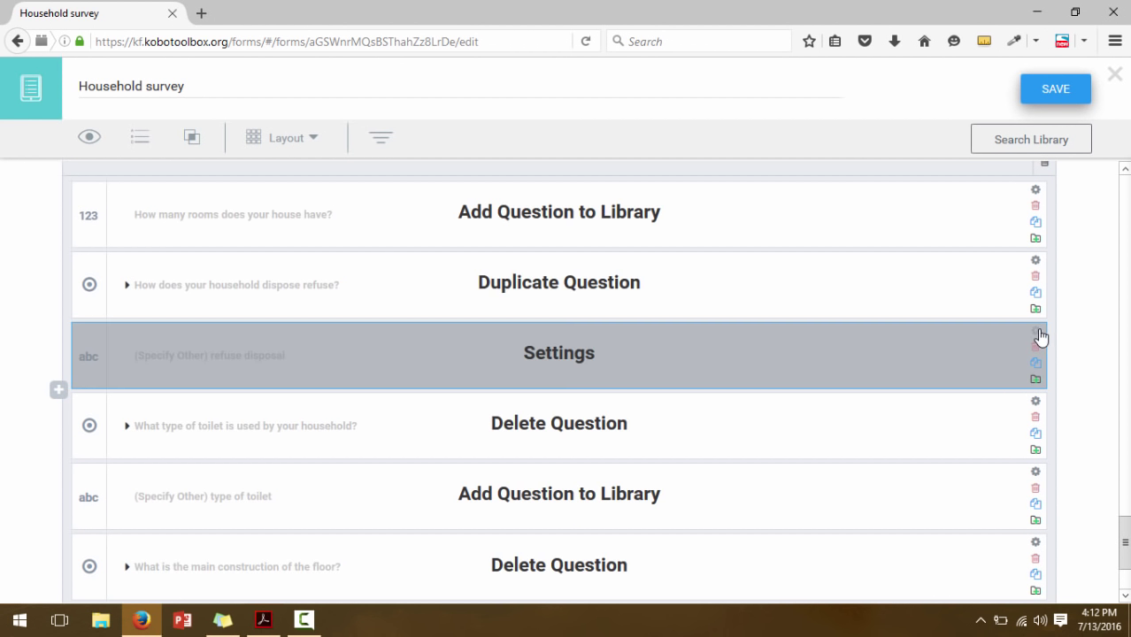
left_click(1037, 335)
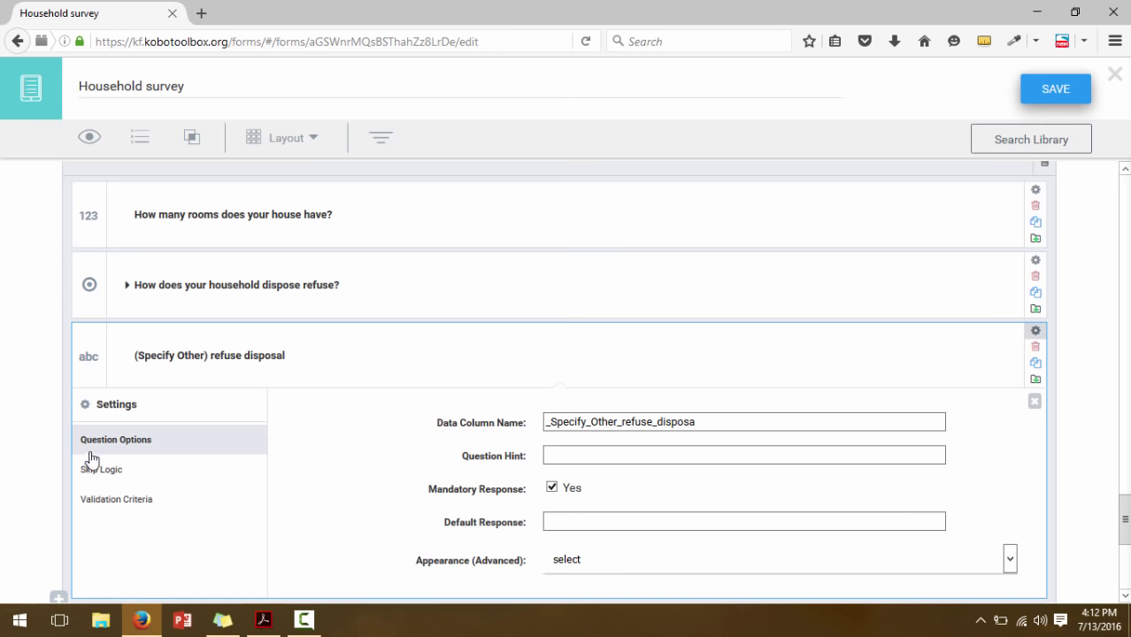
left_click(95, 475)
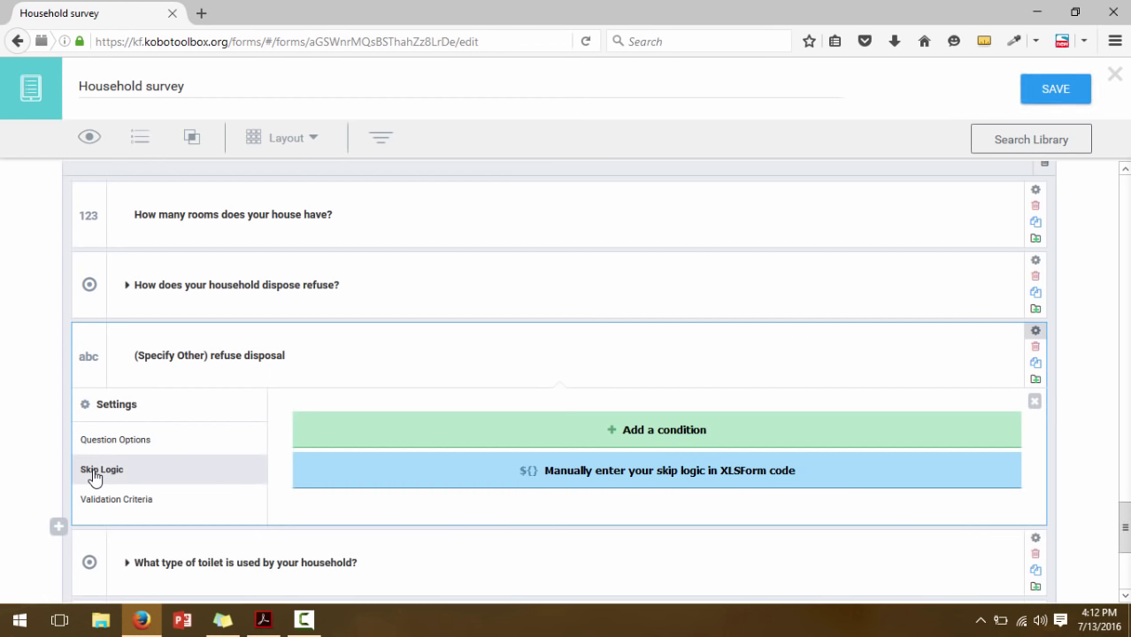
left_click(386, 448)
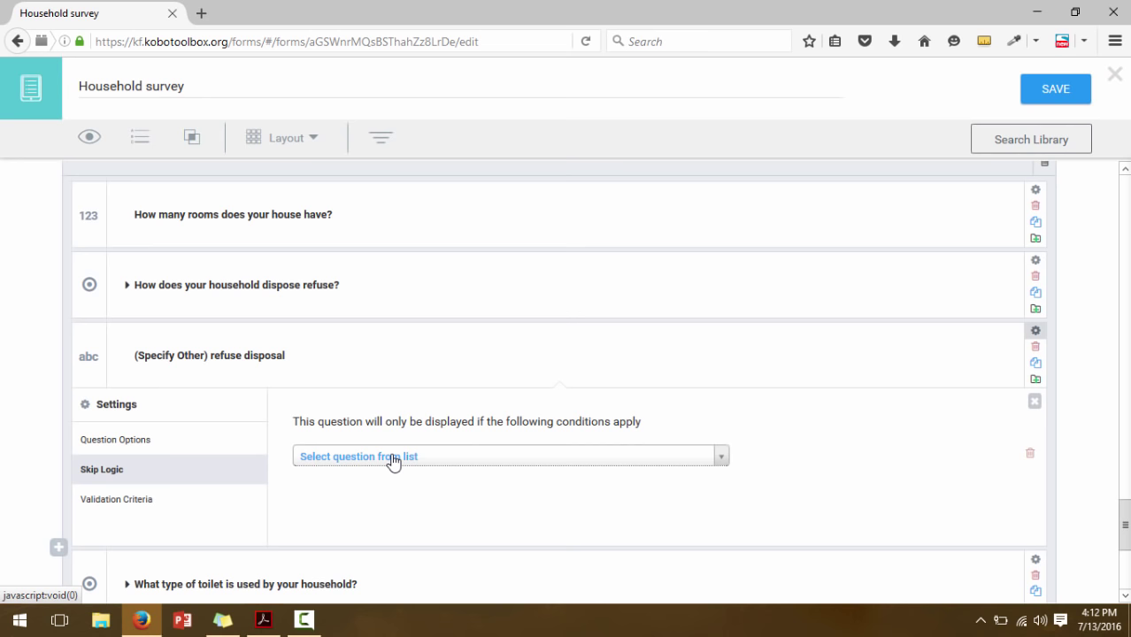
left_click(393, 462)
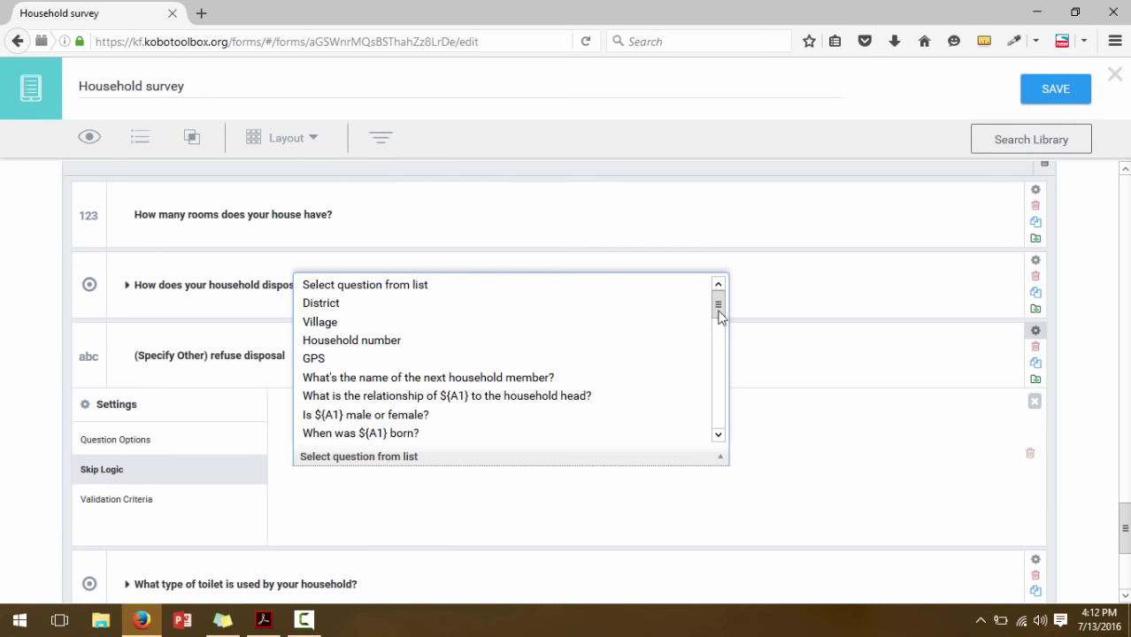
left_click_drag(719, 313, 720, 429)
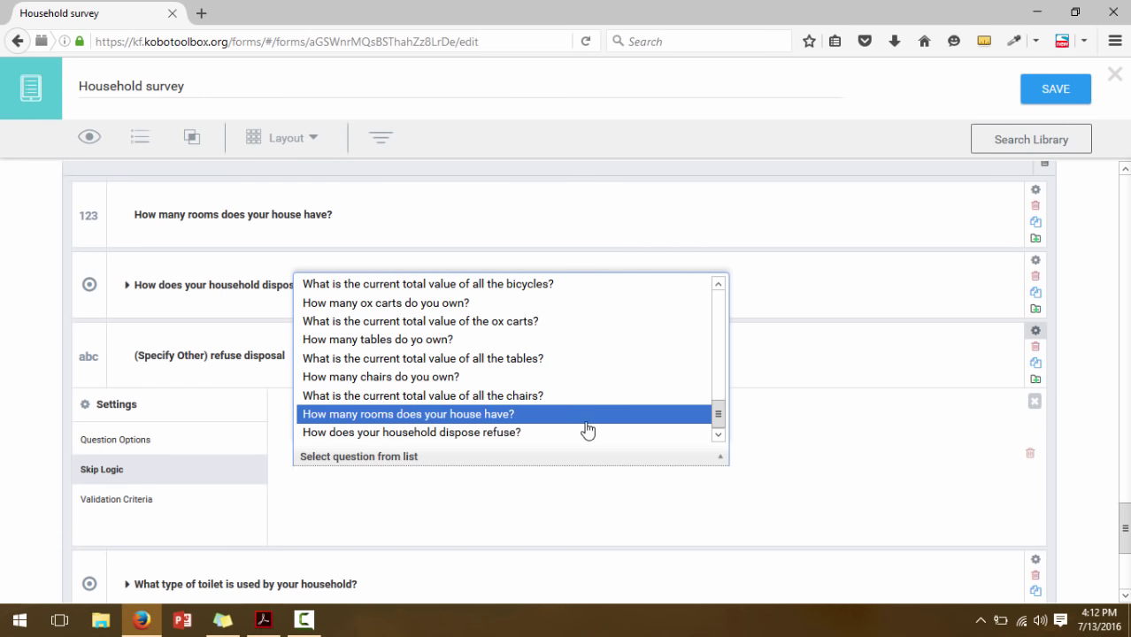
left_click(481, 434)
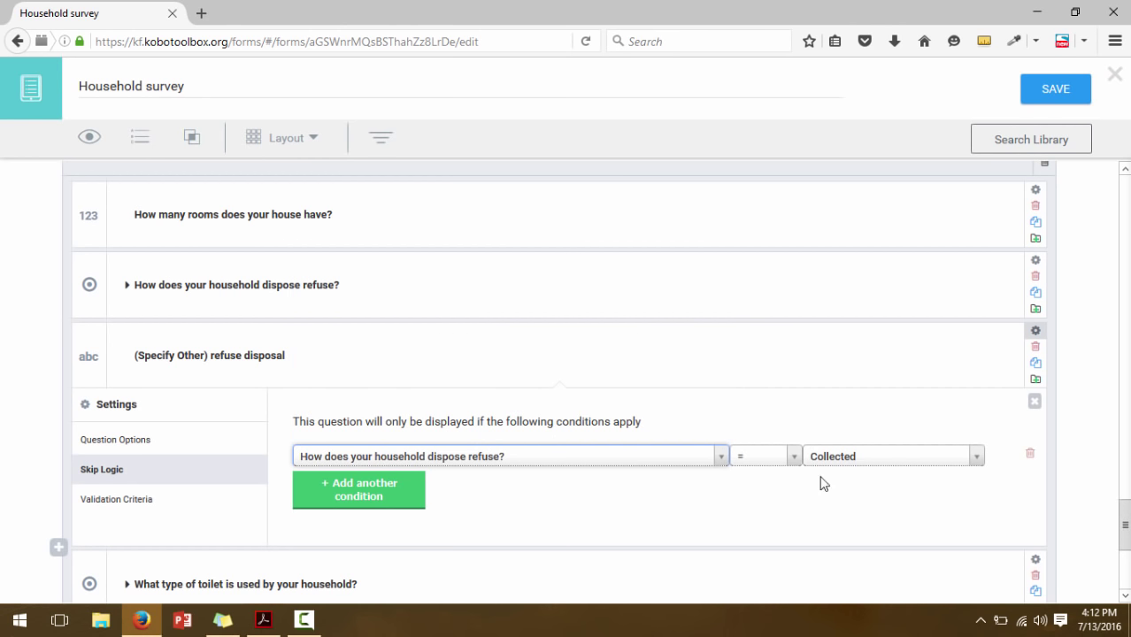
left_click(852, 465)
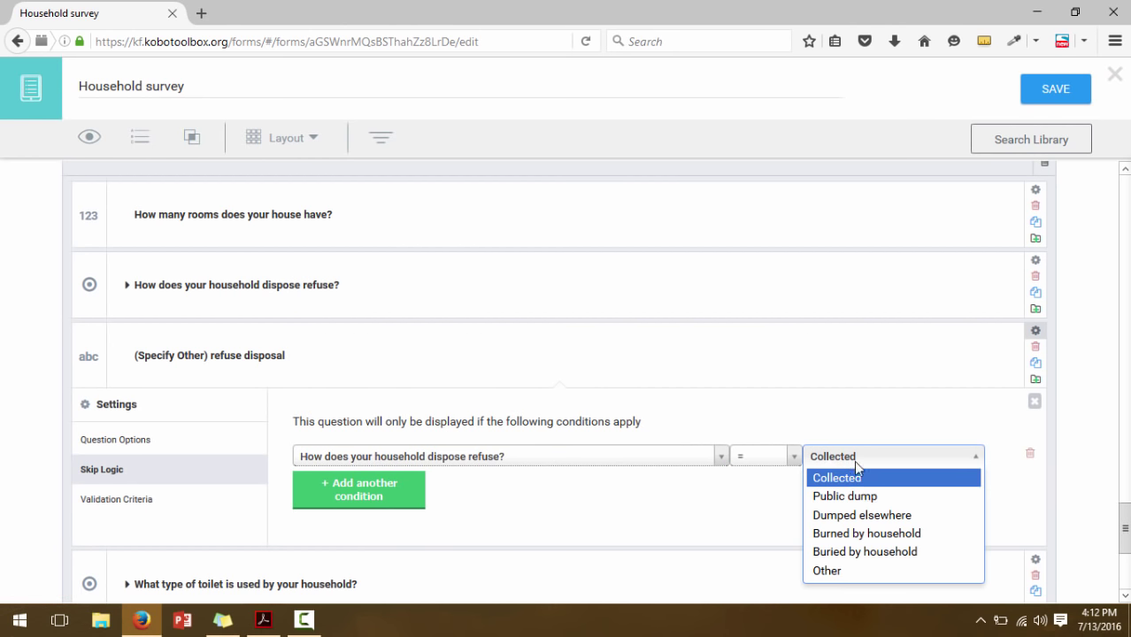
left_click(864, 571)
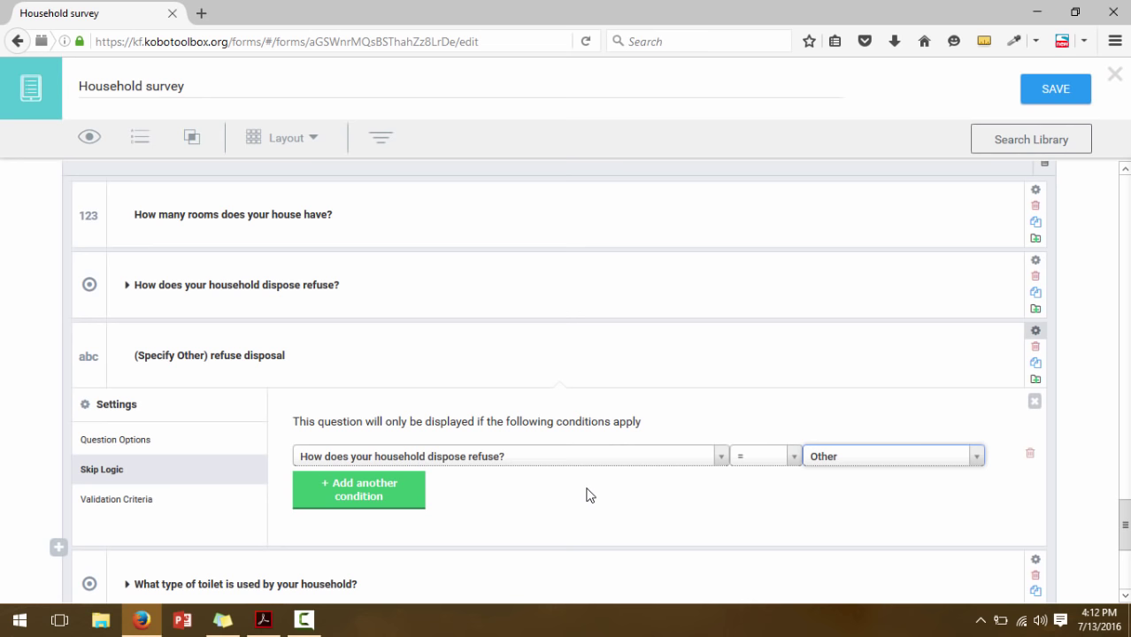
left_click(1035, 403)
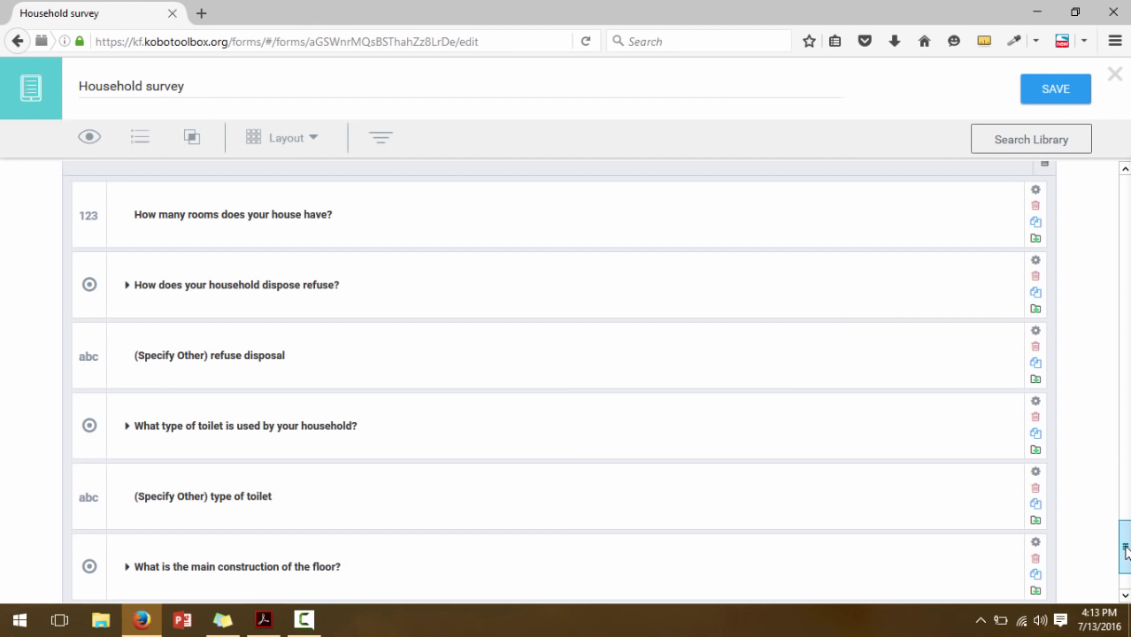
Condition the (Specify Other) type of toilet question on toilet type = Other
left_click_drag(1125, 529, 1126, 565)
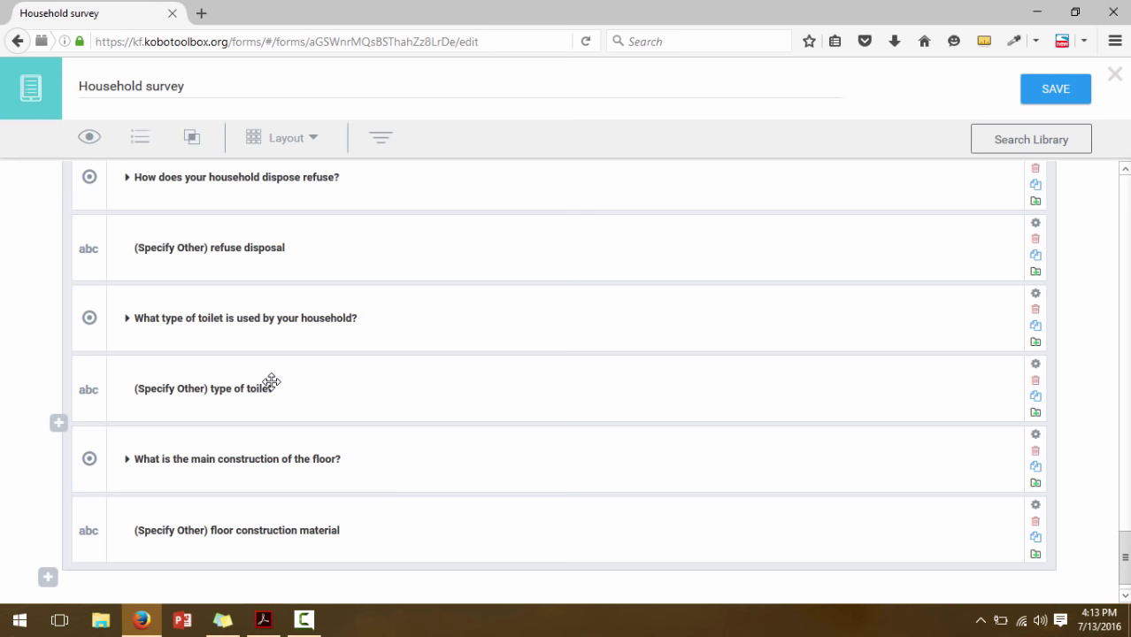
left_click(831, 392)
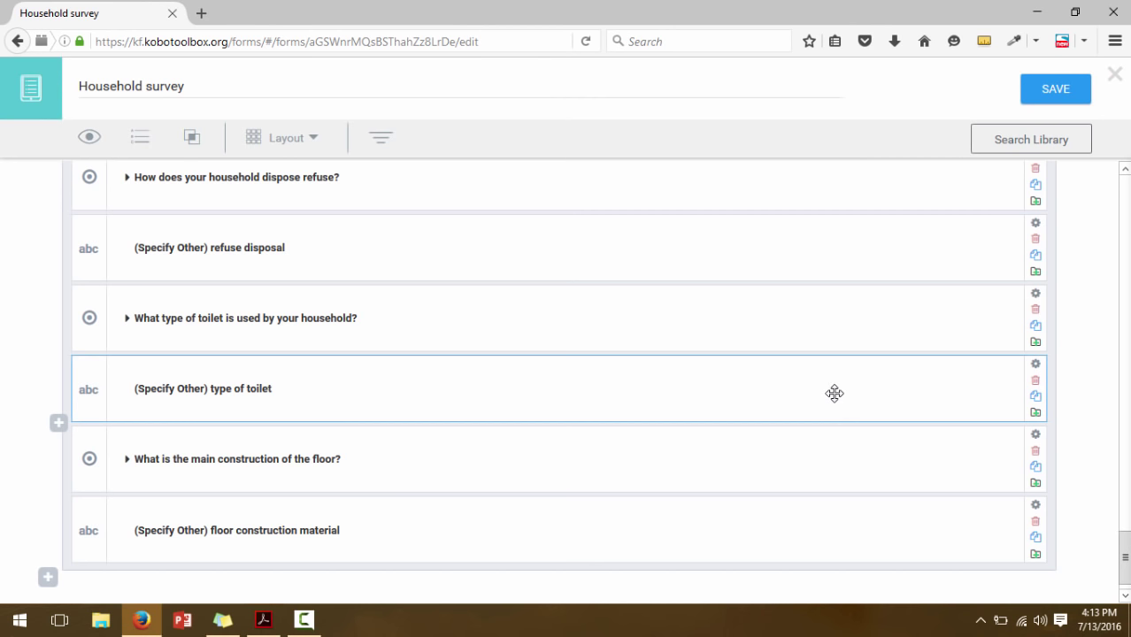
left_click(1035, 365)
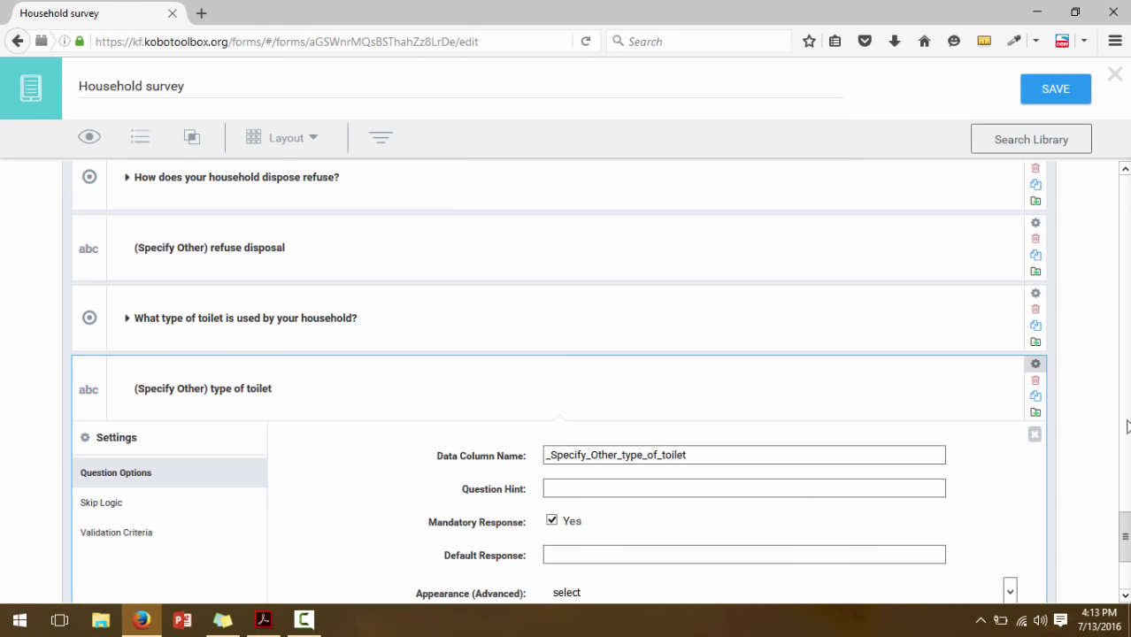
scroll(500, 396, "down", 3)
left_click(101, 327)
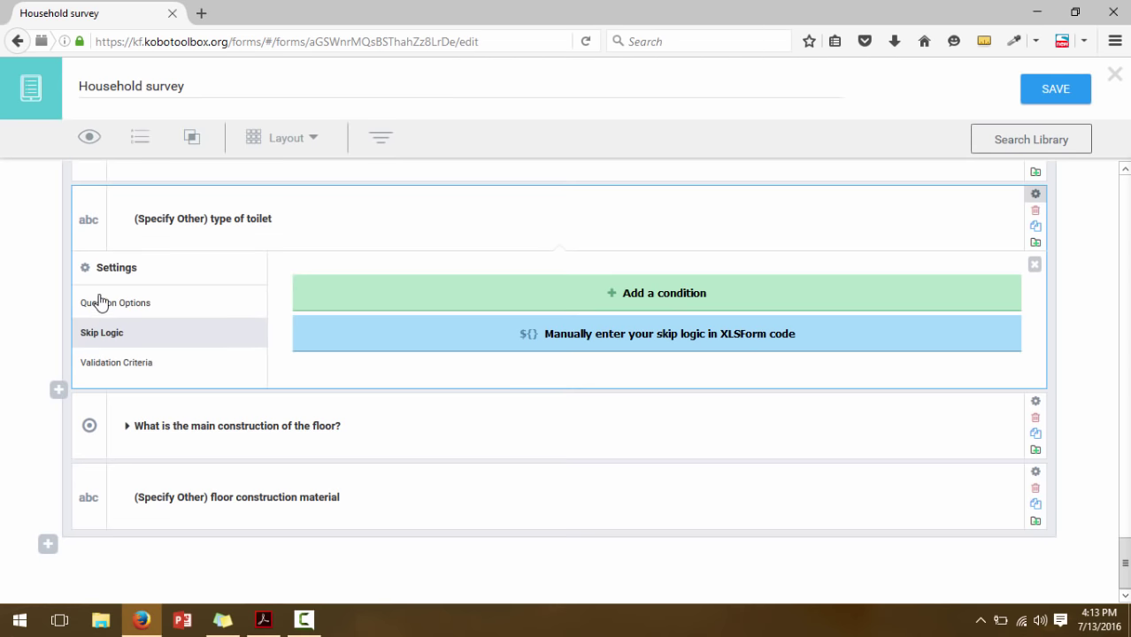
left_click(356, 301)
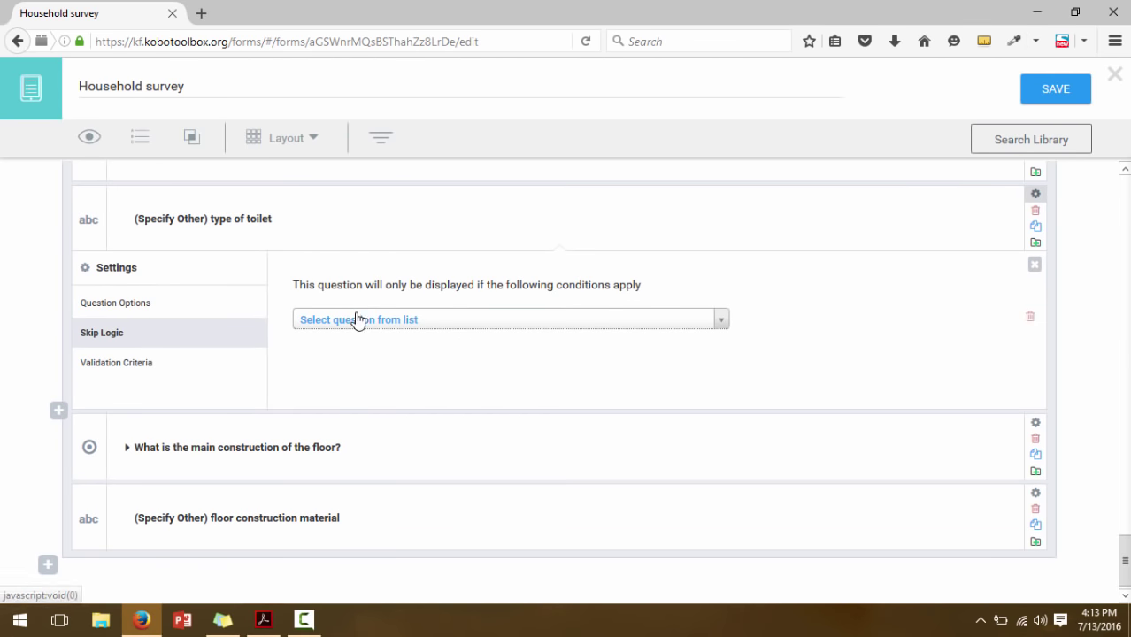
left_click(356, 318)
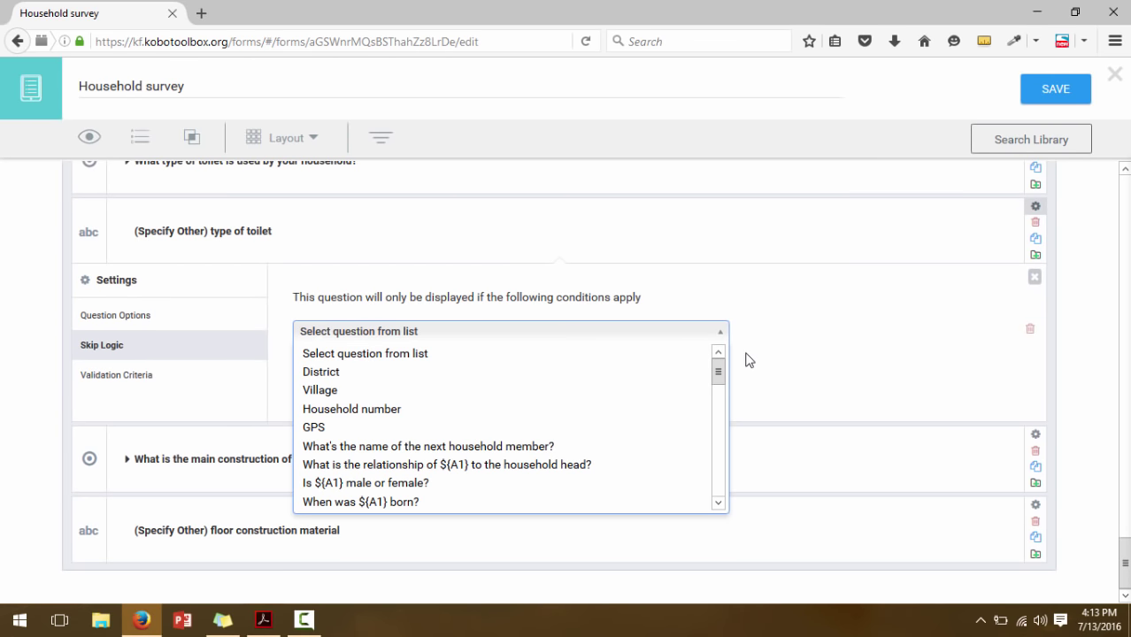
left_click_drag(719, 372, 609, 520)
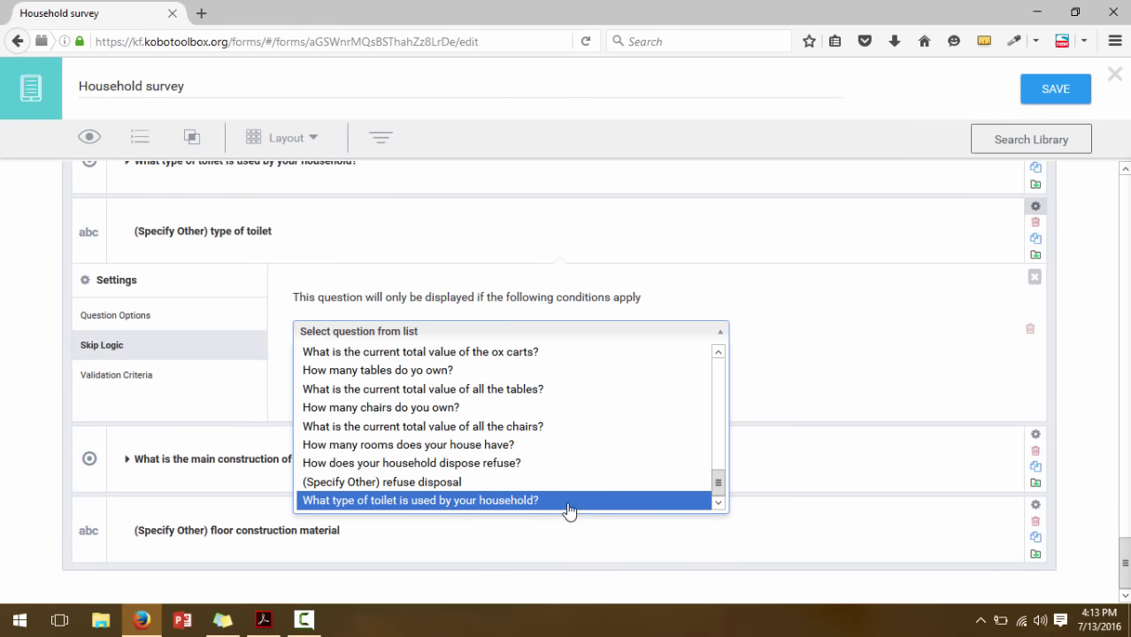
left_click(568, 501)
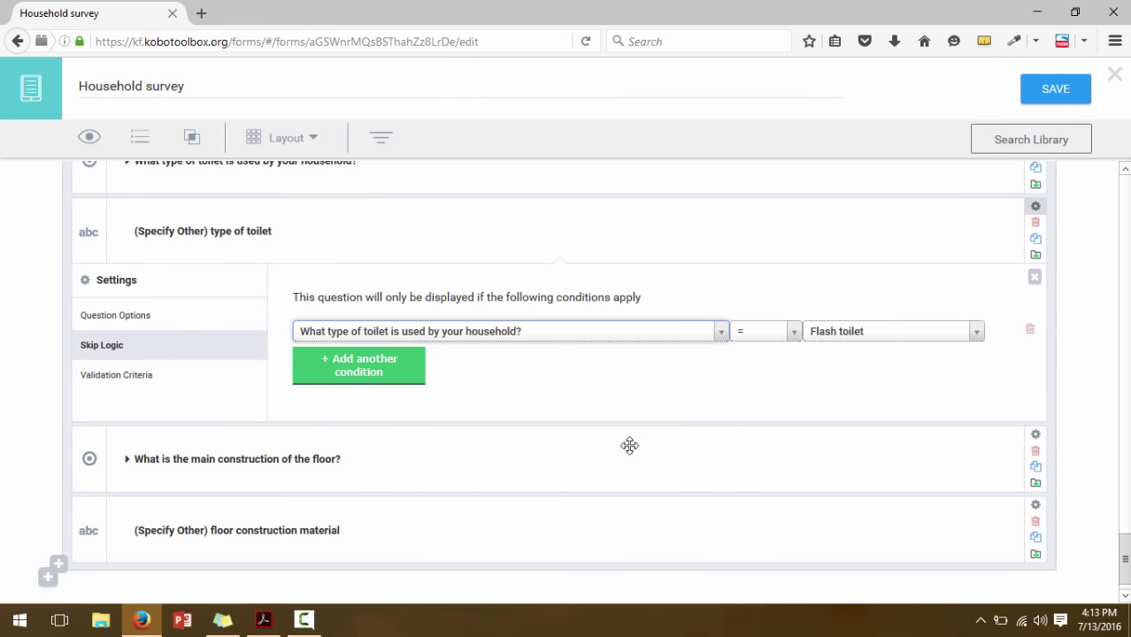
left_click(937, 332)
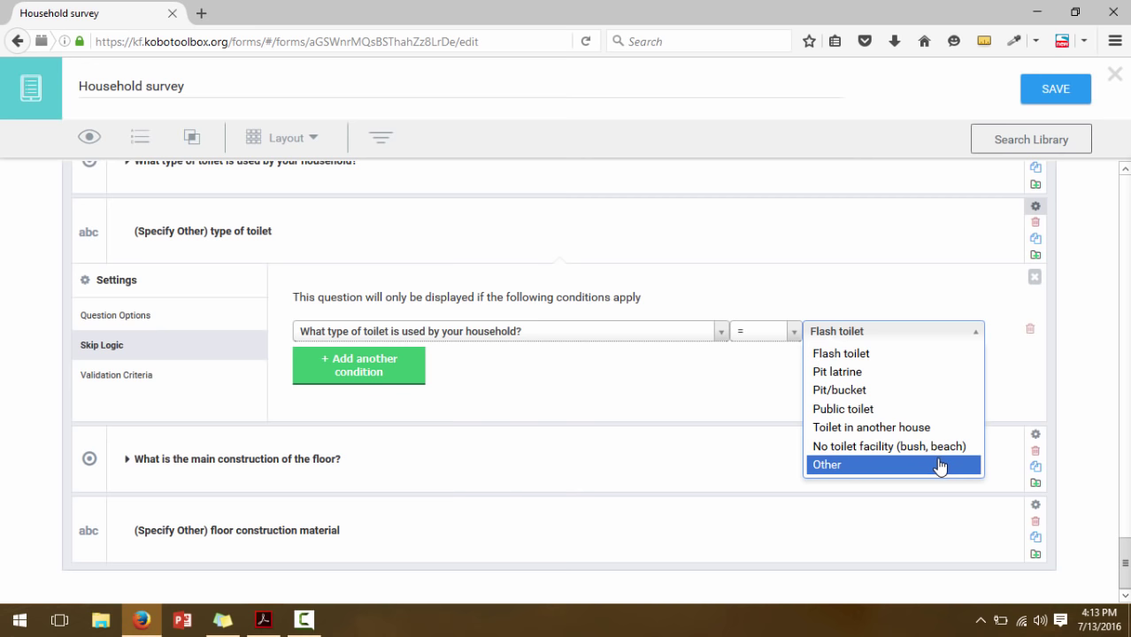
left_click(851, 465)
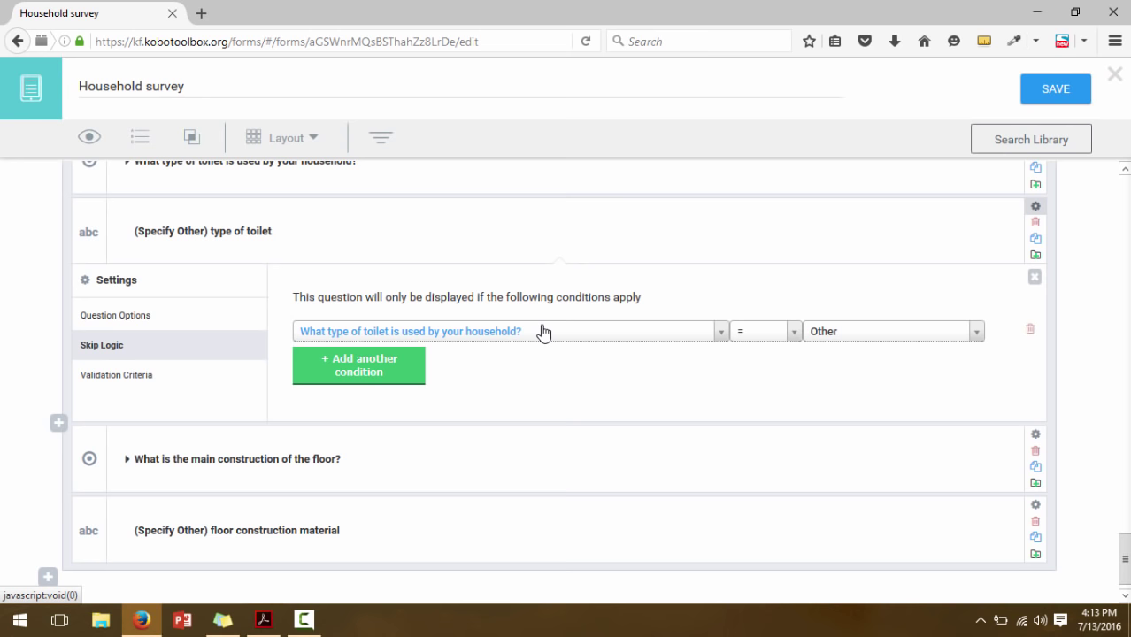
left_click(1032, 283)
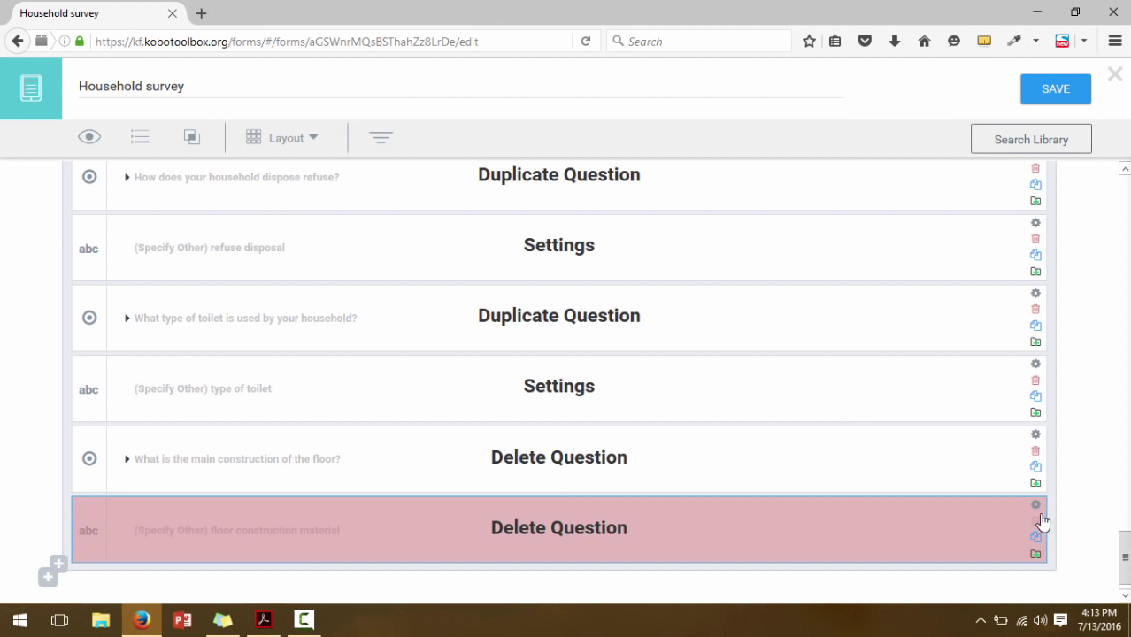
Show the floor material (Specify Other) question only when floor construction is Other, and save the form
left_click(1036, 512)
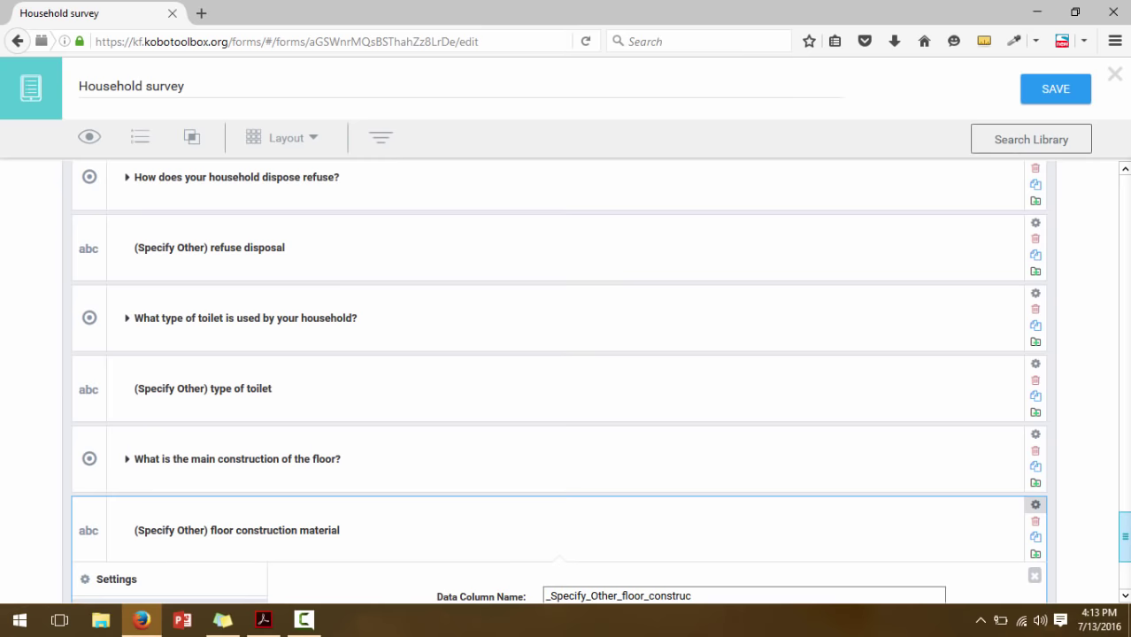
left_click(113, 439)
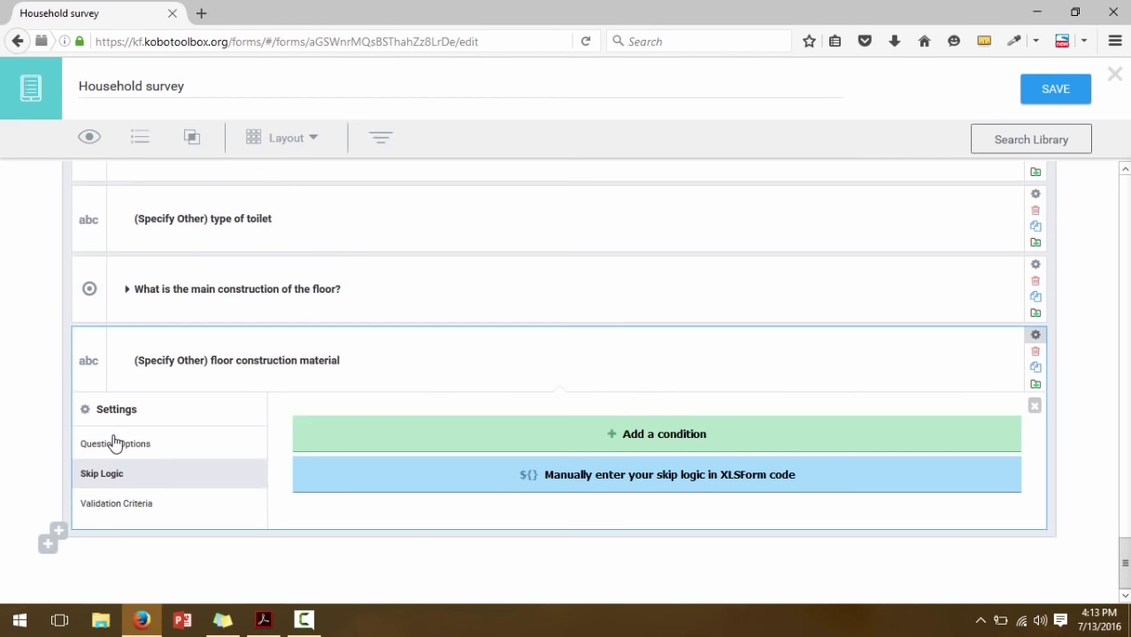
left_click(483, 448)
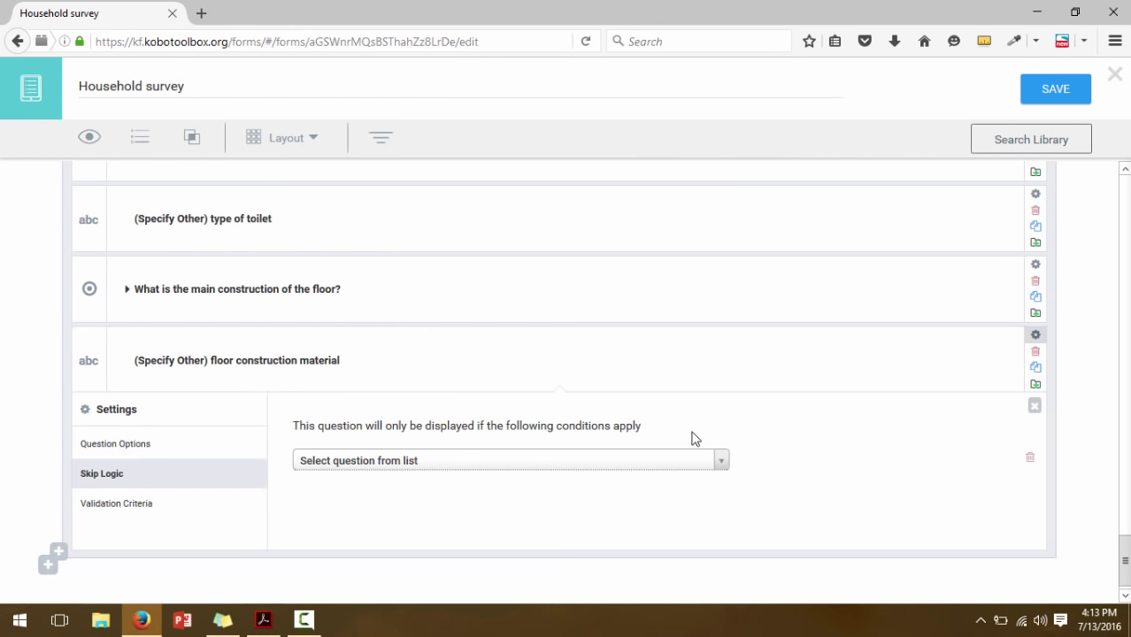
left_click(536, 462)
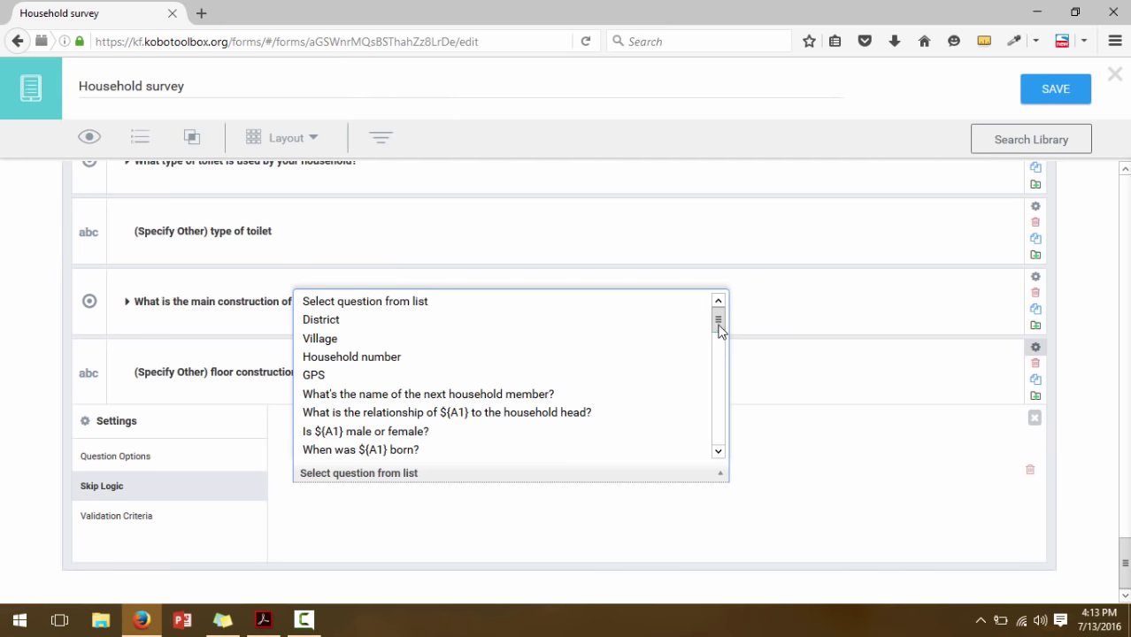
left_click_drag(719, 321, 720, 449)
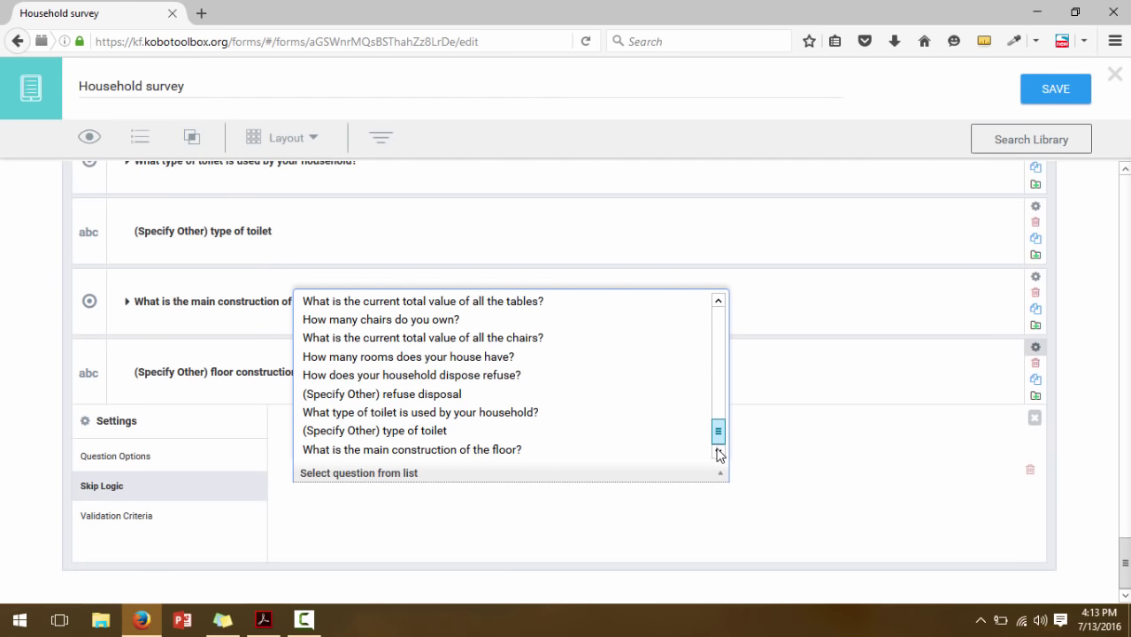
left_click(550, 451)
left_click(841, 472)
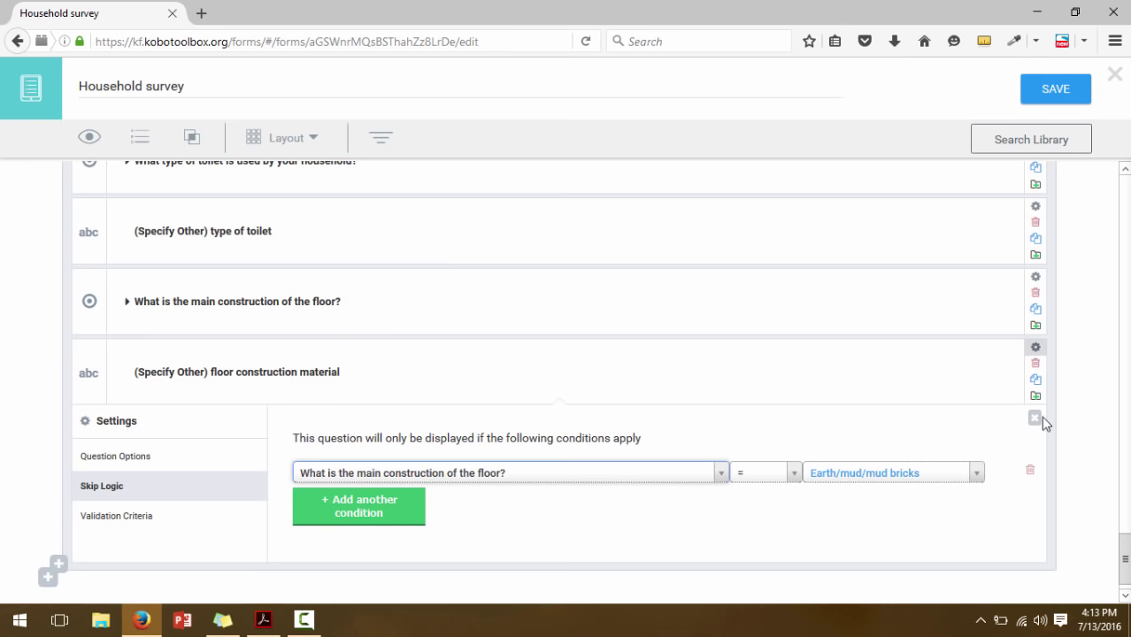
left_click(930, 451)
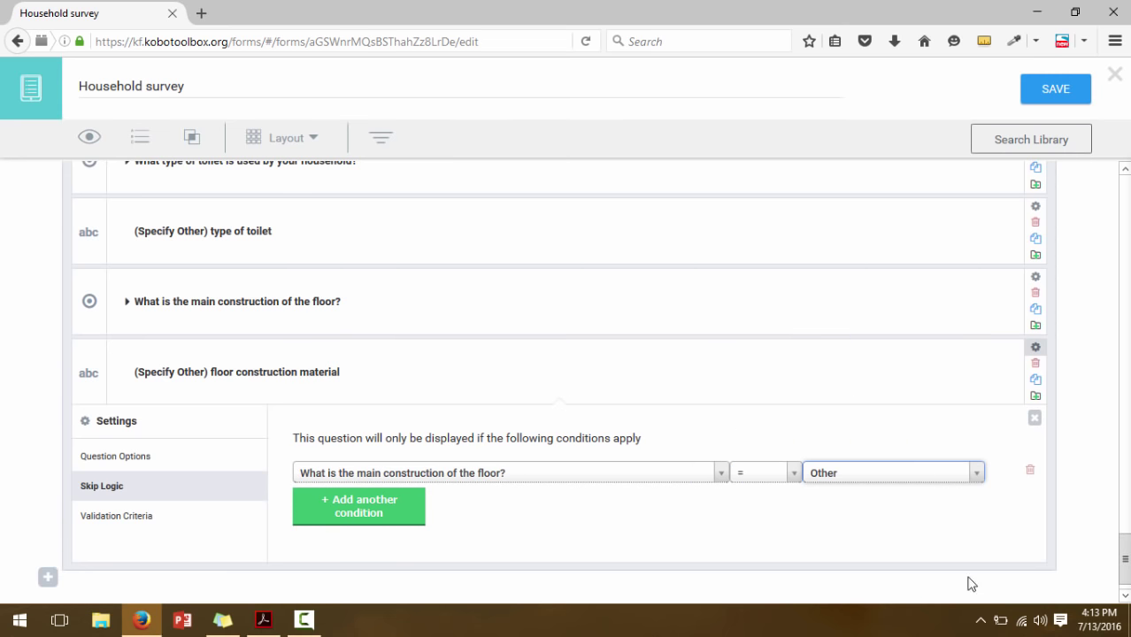
left_click(1035, 418)
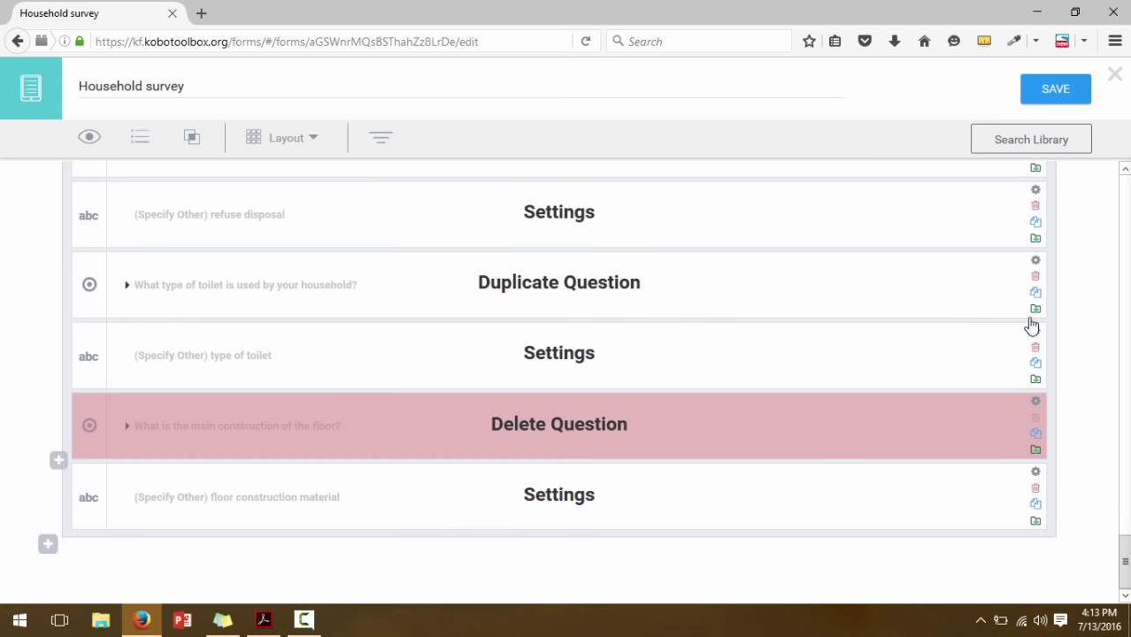
left_click(1036, 103)
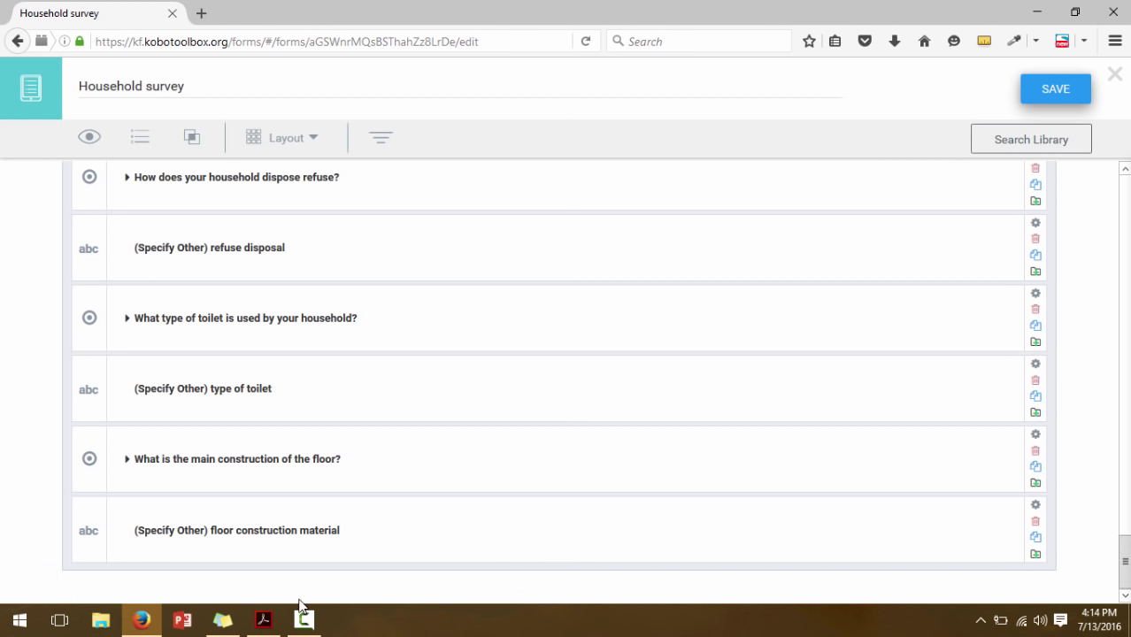
Bring the questionnaire PDF forward and scroll up to Section A's household composition table
left_click(263, 621)
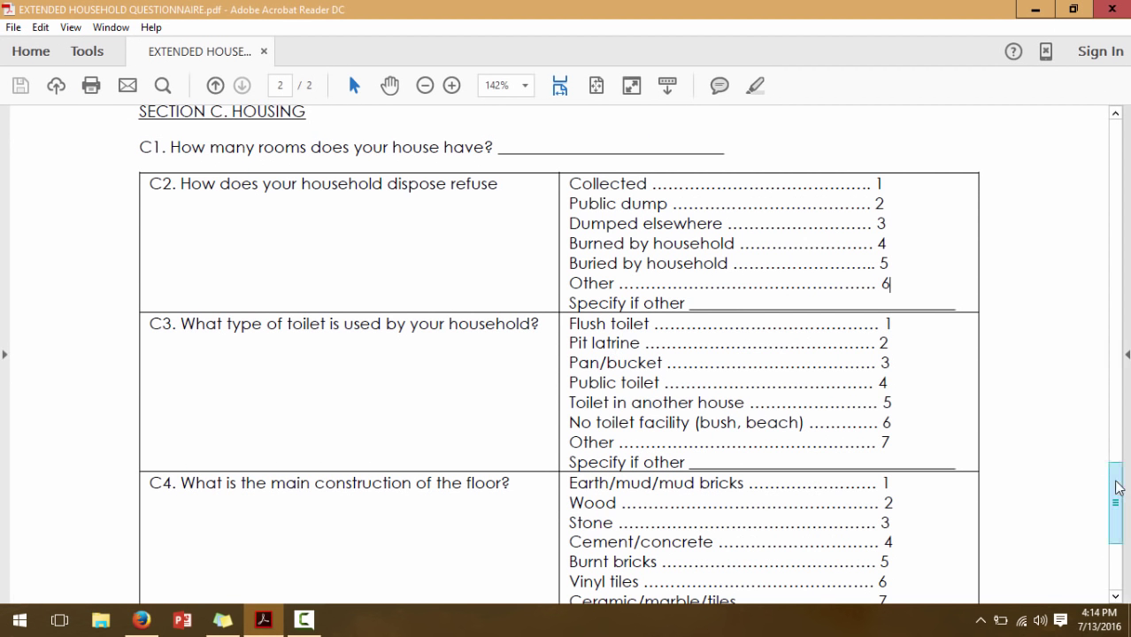
mouse_move(1117, 487)
left_mouse_down()
mouse_move(1114, 181)
mouse_move(1124, 320)
mouse_move(1120, 199)
left_mouse_up()
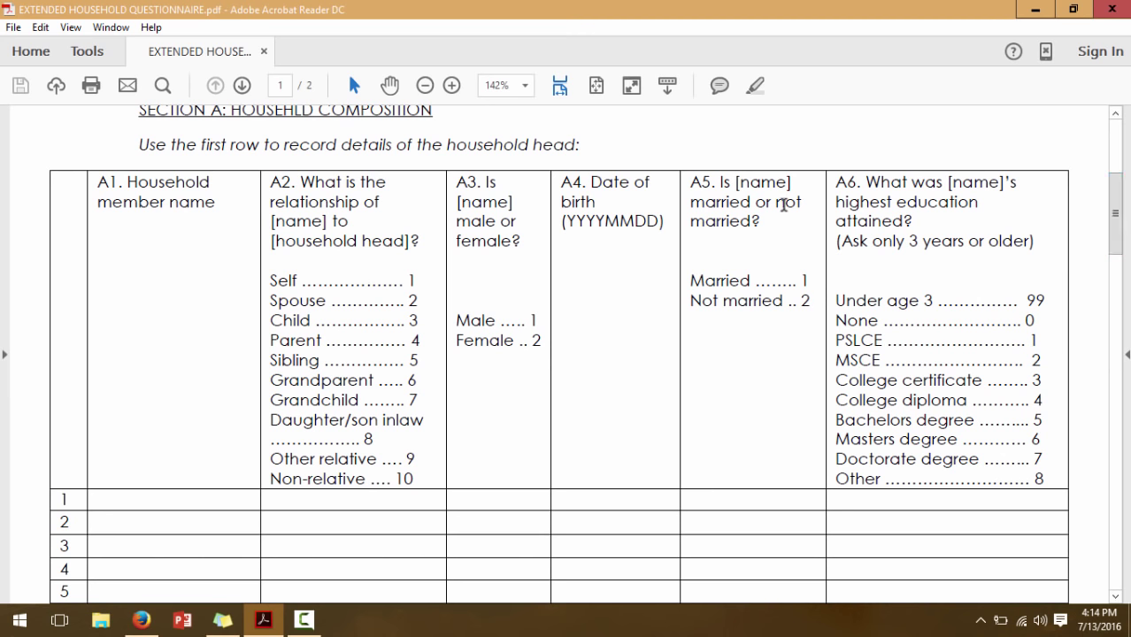
Return to the Household survey form and scroll up to the household member questions
left_click(142, 619)
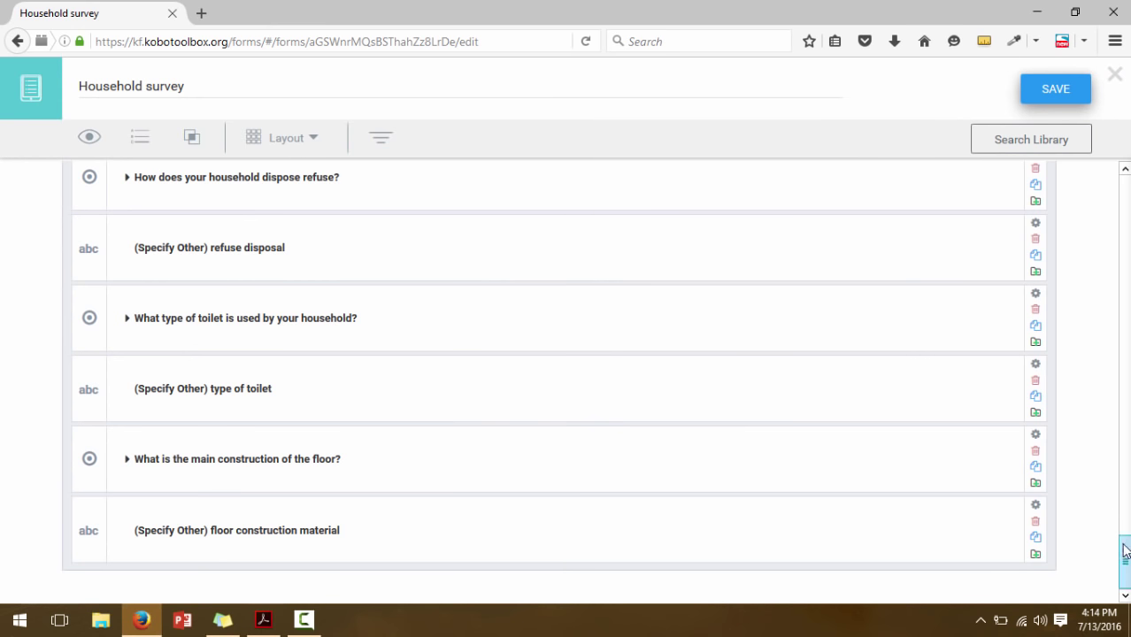
left_click_drag(1125, 556, 1126, 329)
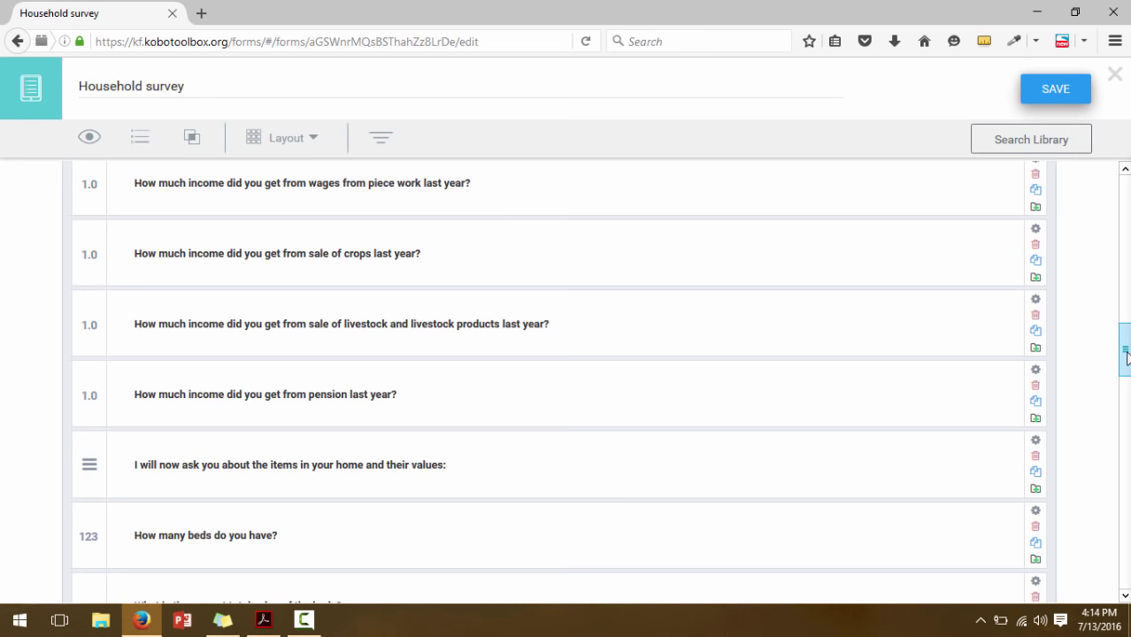
left_click_drag(1127, 356, 1120, 248)
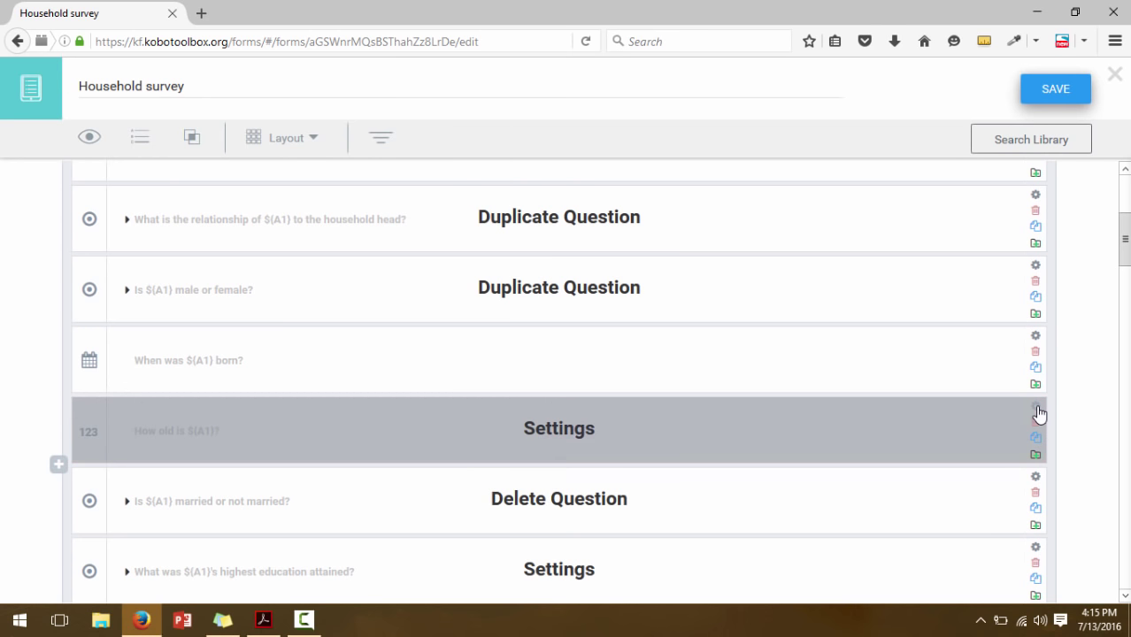
Add a validation criterion to How old is ${A1}? requiring the answer to be <= 110
left_click(1036, 409)
left_click_drag(1126, 255, 1126, 285)
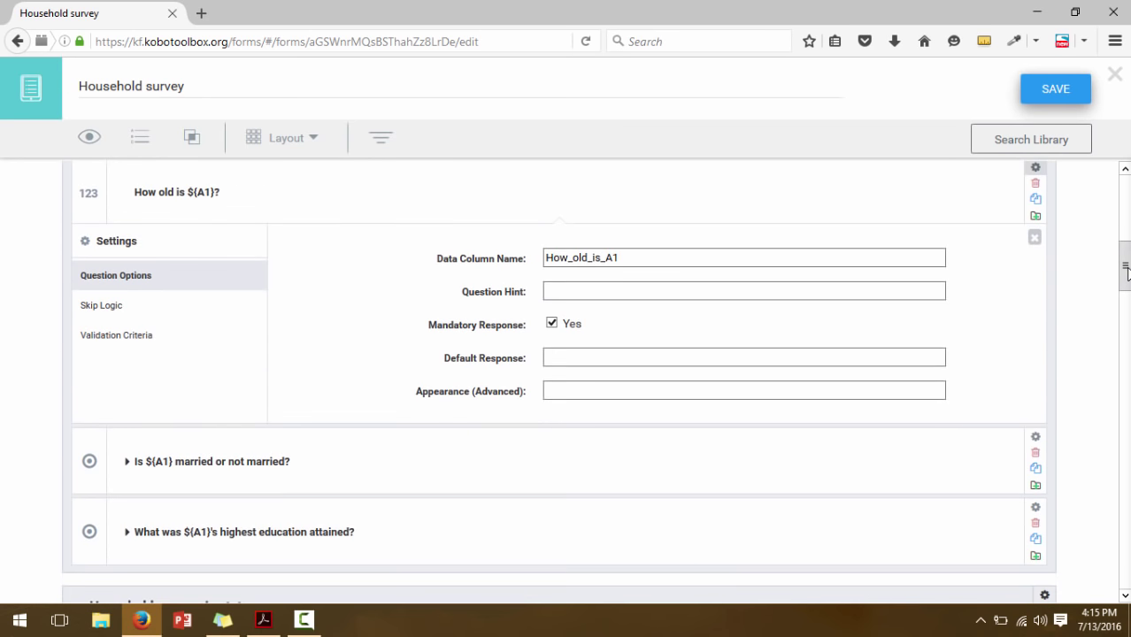
left_click(104, 311)
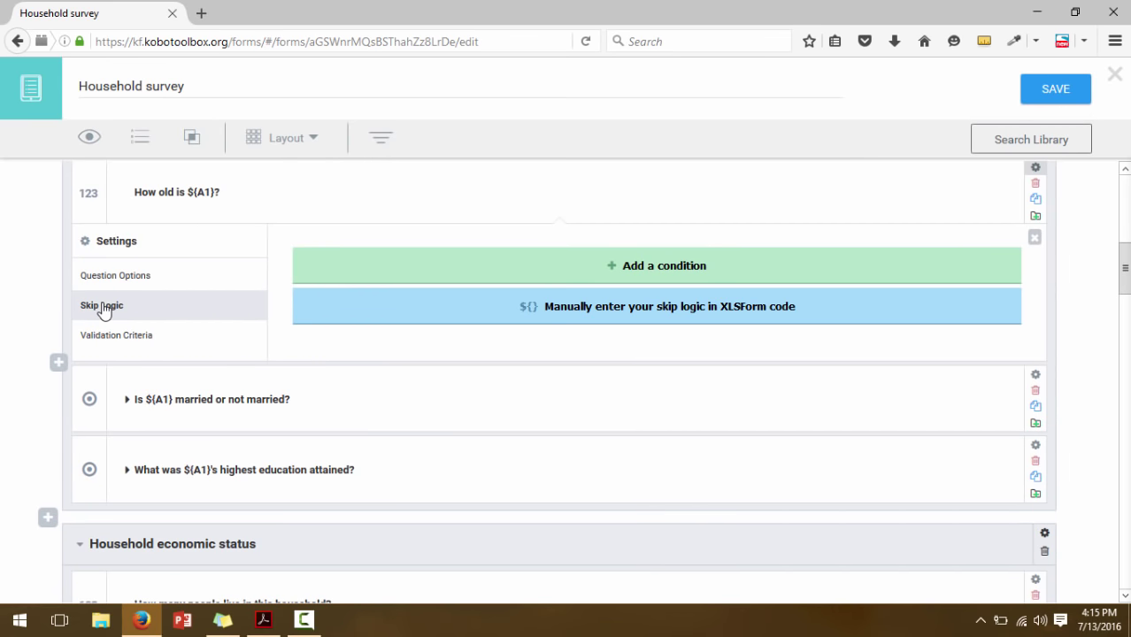
left_click(104, 340)
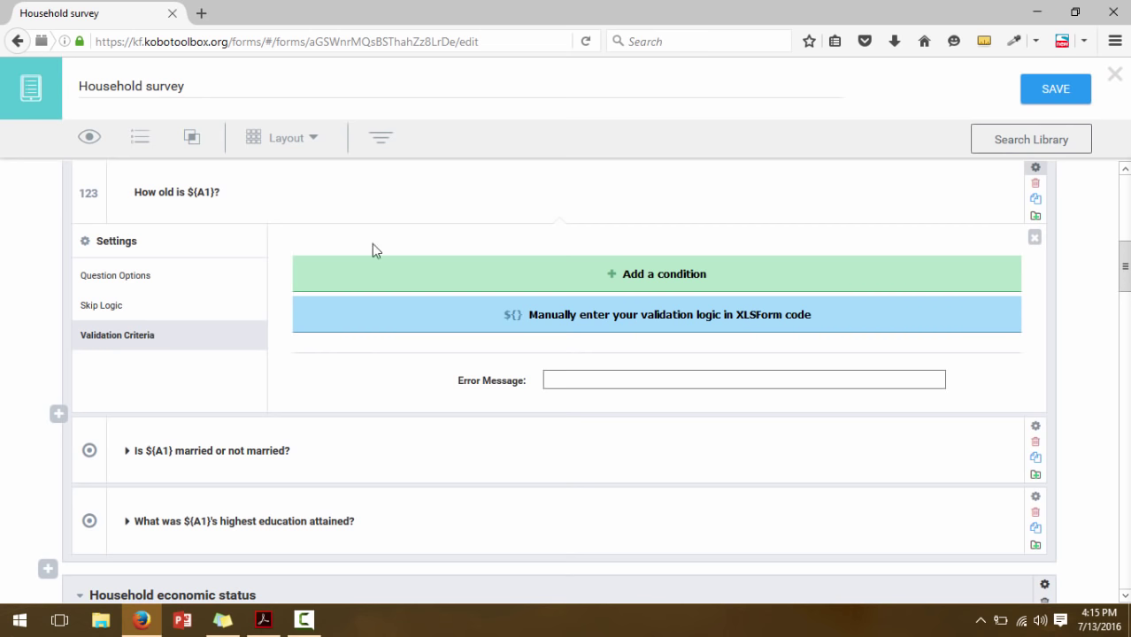
left_click(421, 285)
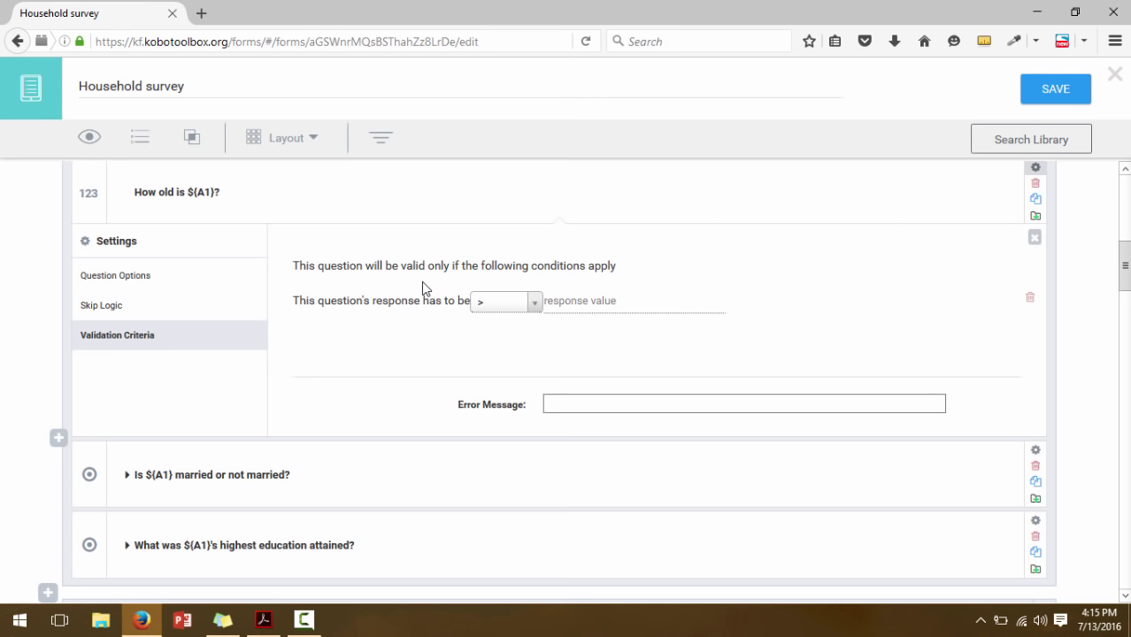
left_click(493, 306)
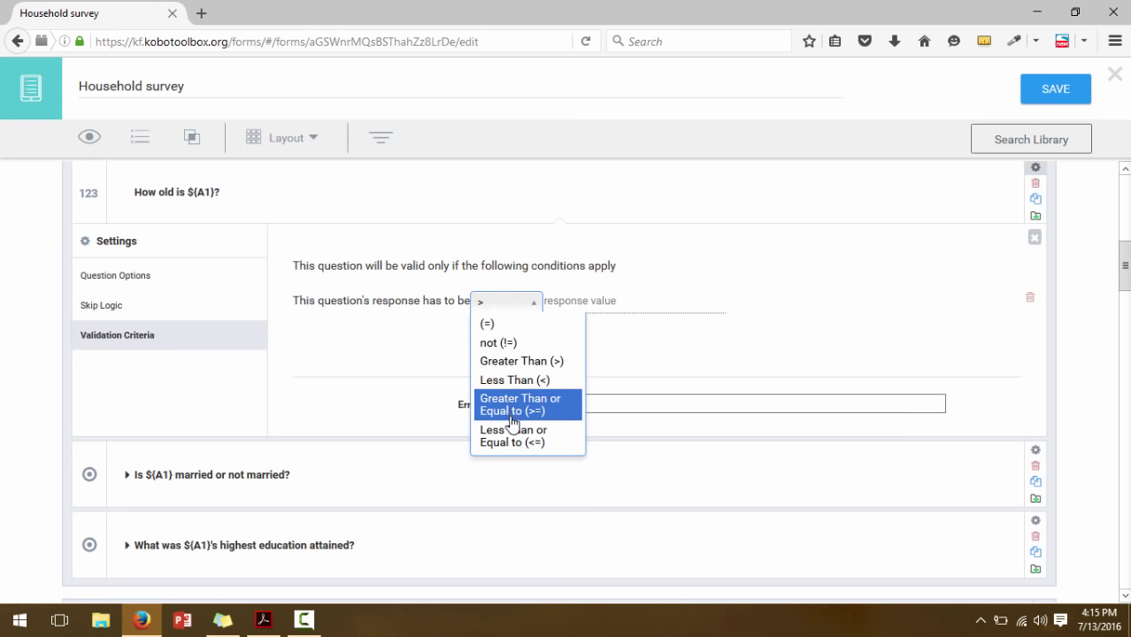
left_click(516, 453)
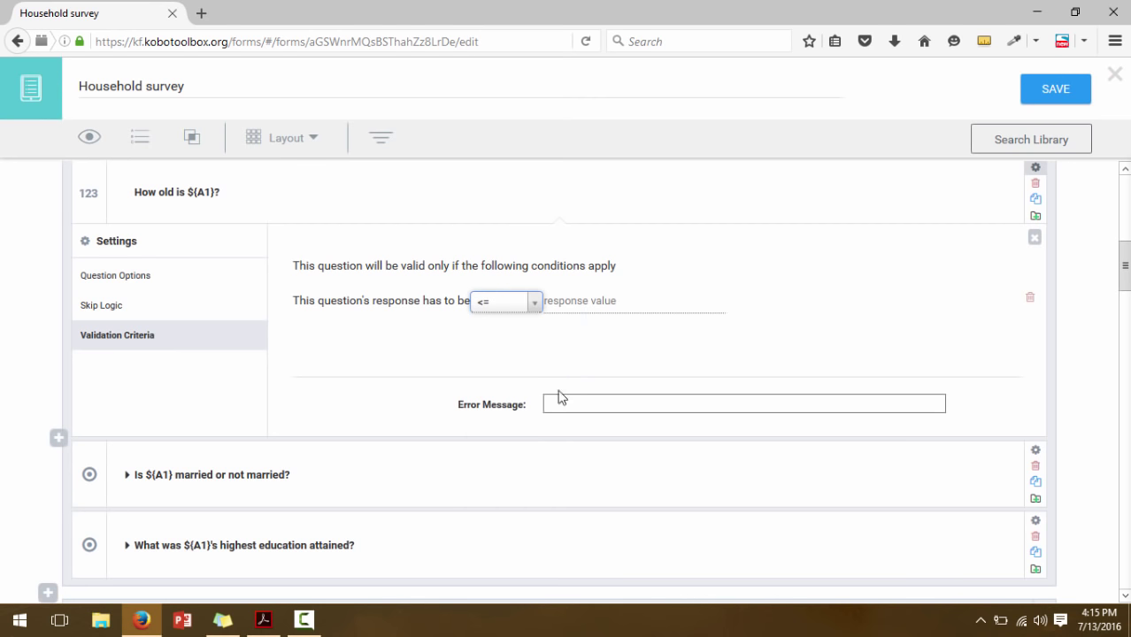
left_click(574, 299)
type("110")
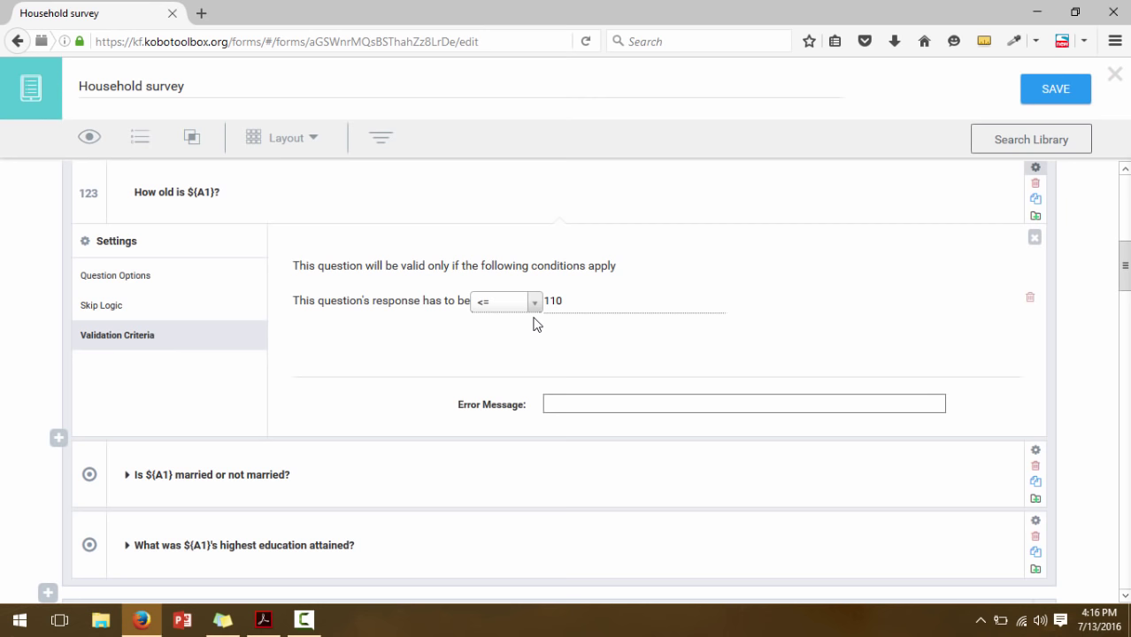
Give the age rule the error message 'Invalid age. Please check and reenter.'
left_click(551, 406)
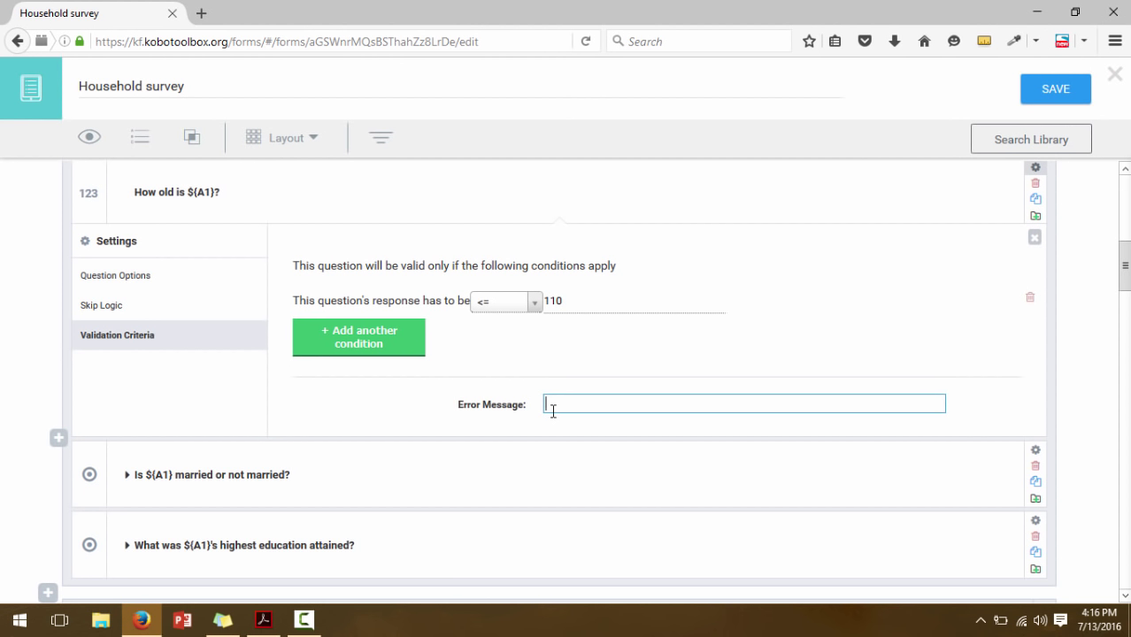
type("Invalid age. Please ch")
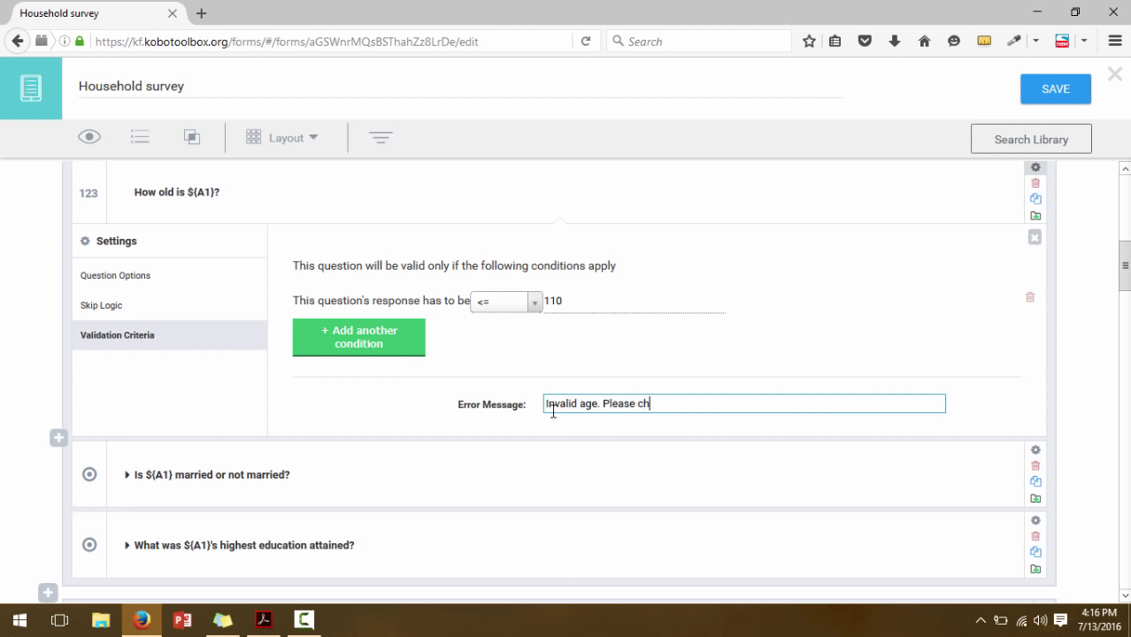
type("eck and reenter.")
left_click(1034, 241)
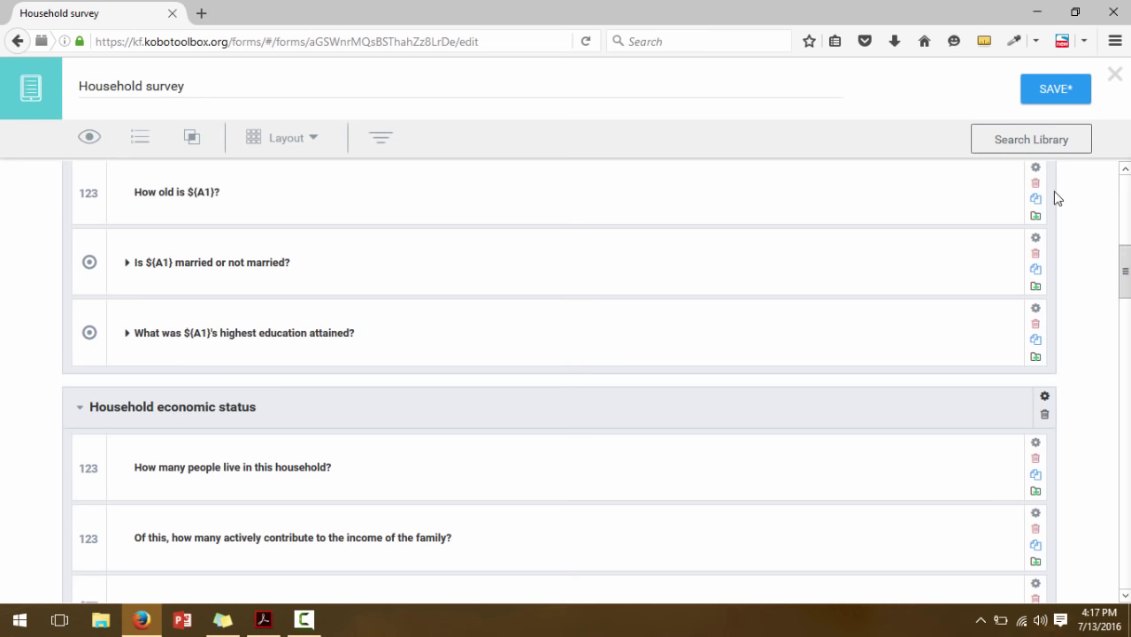
Recheck the age question's 110 validation rule, then bring up the questionnaire PDF
left_click(1037, 174)
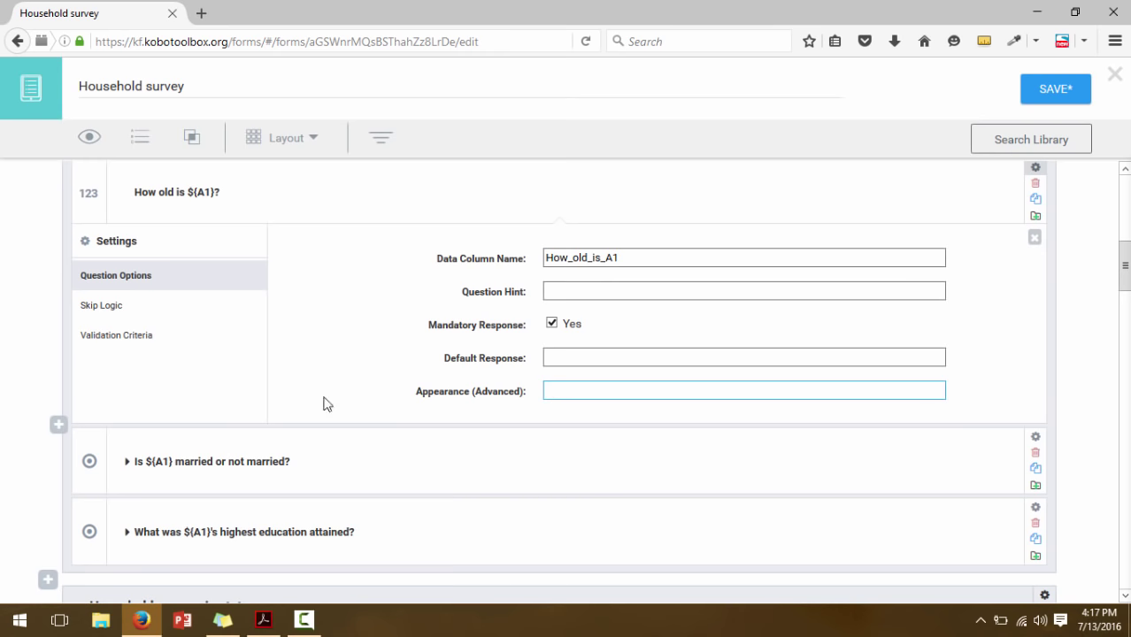
left_click(149, 346)
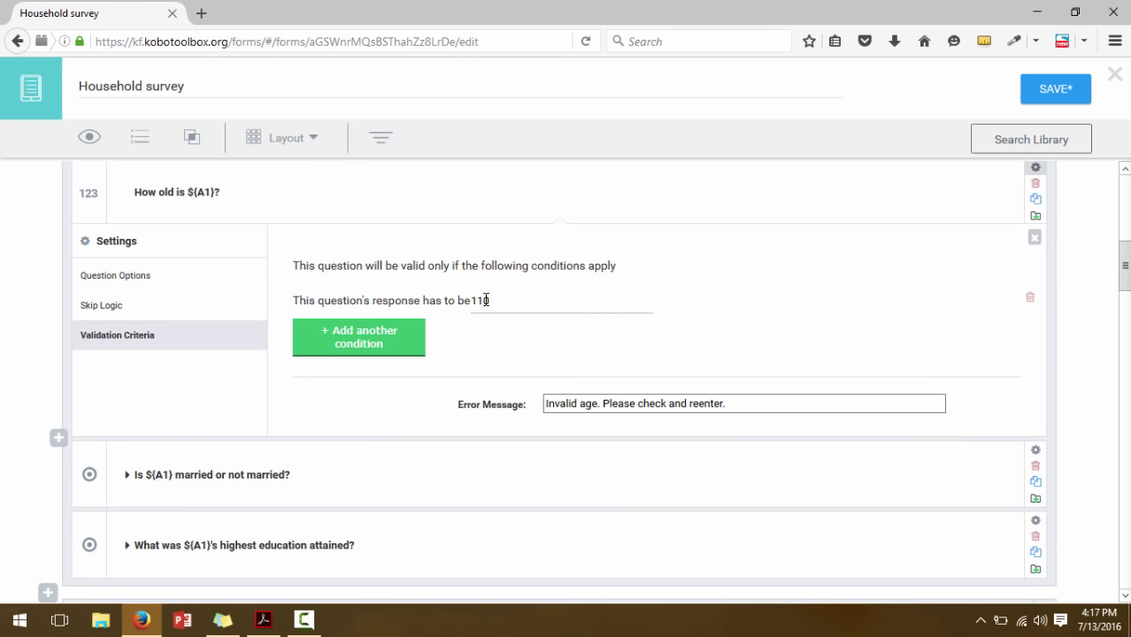
left_click(1035, 237)
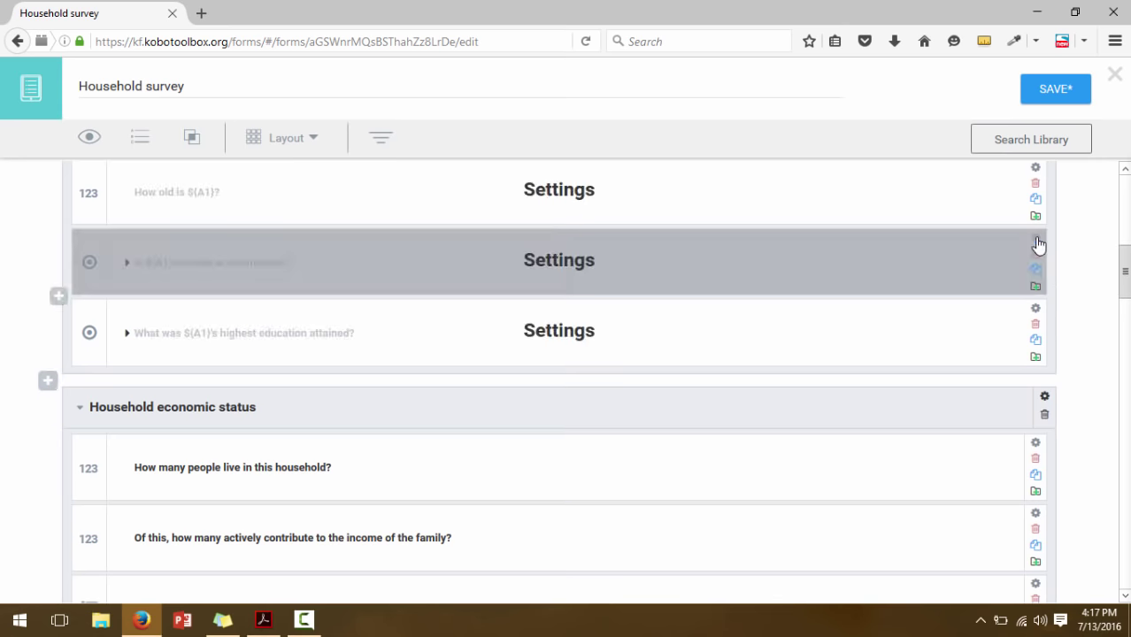
left_click_drag(1125, 265, 1125, 416)
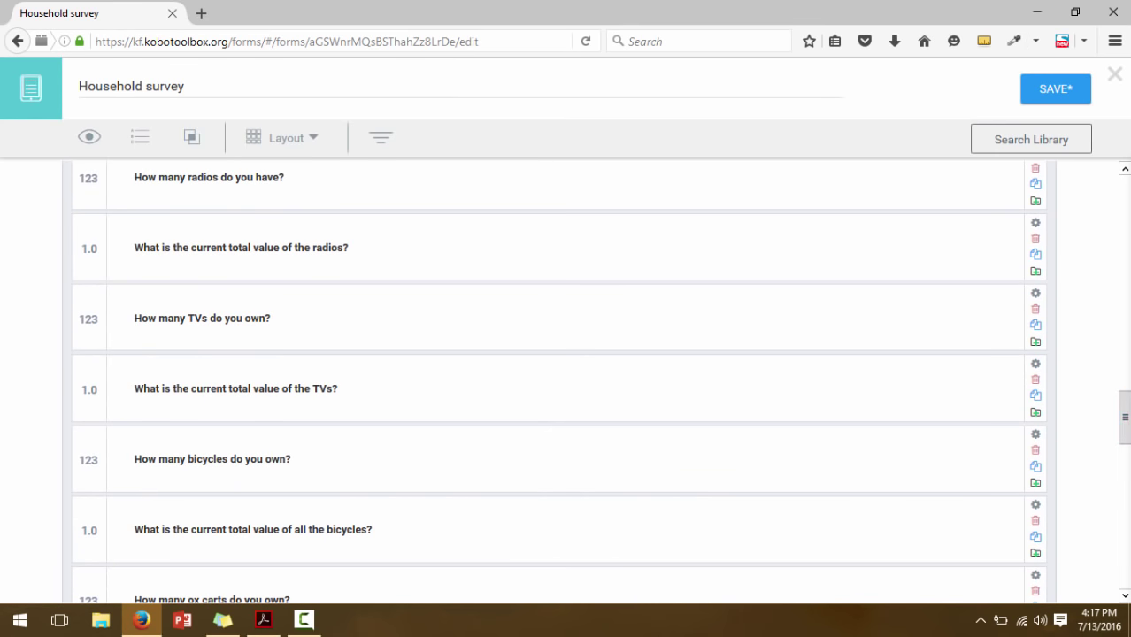
left_click(263, 620)
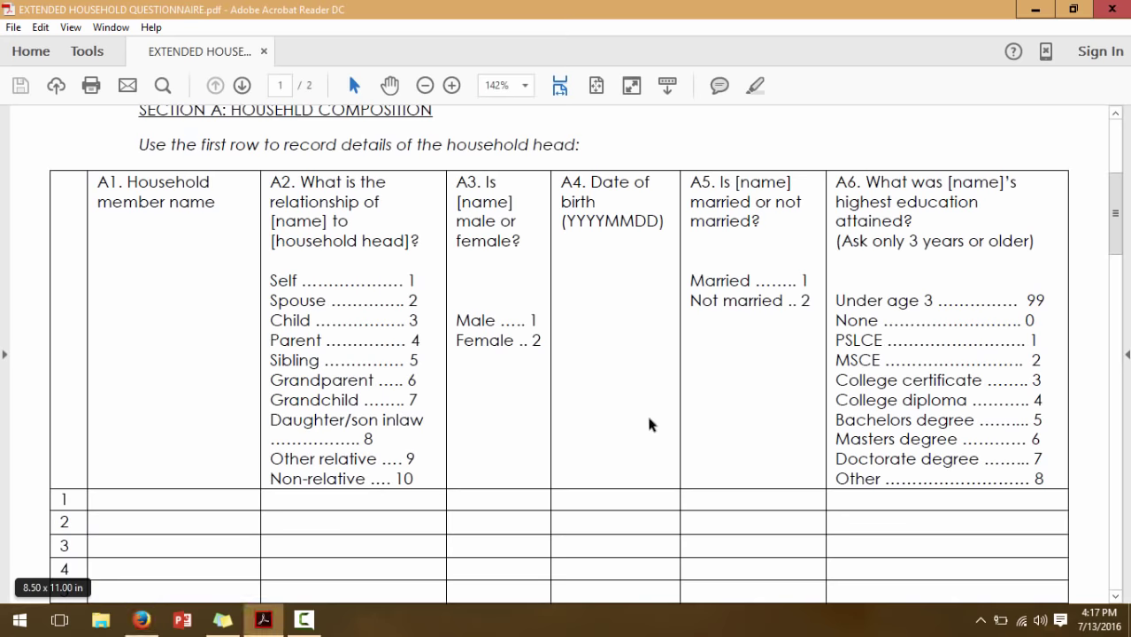
Review Section B's economic questions, including B2, in the PDF, then return to KoboToolbox
left_click_drag(1123, 237, 1117, 301)
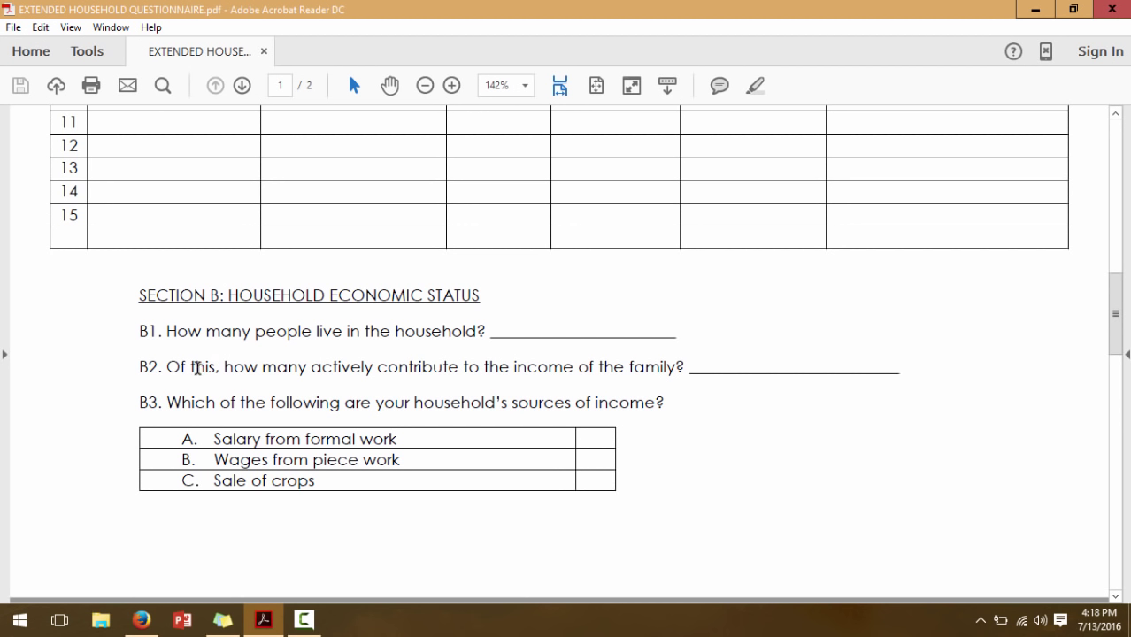
left_click_drag(168, 369, 433, 382)
left_click(442, 379)
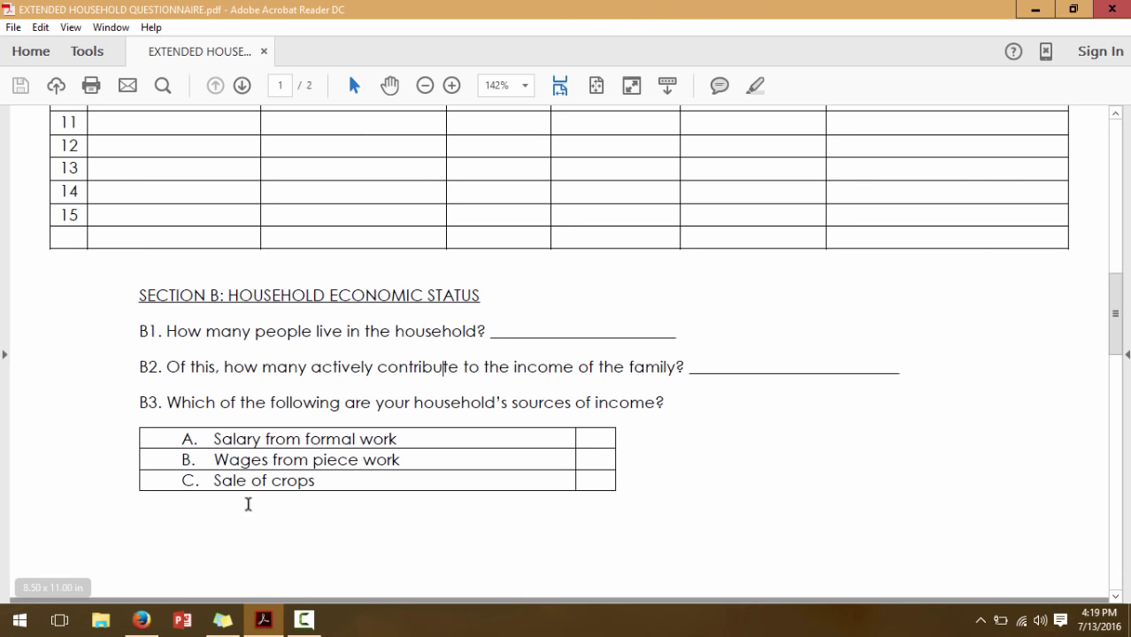
left_click(141, 620)
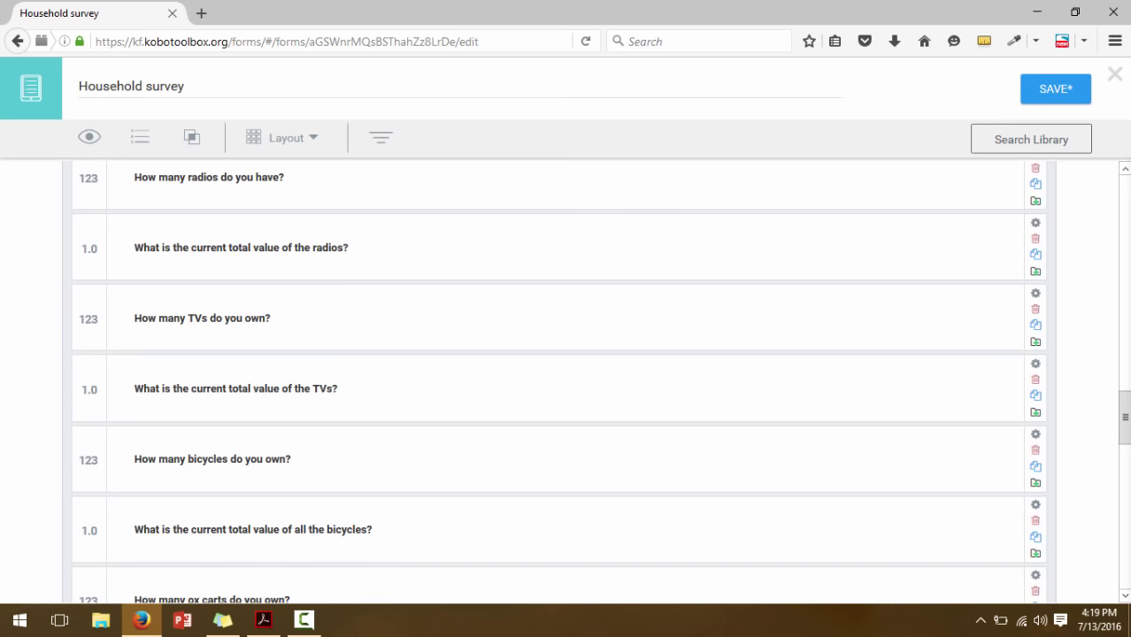
Show Validation Criteria for 'Of this, how many actively contribute to the income of the family?'
left_click_drag(1127, 422, 1127, 303)
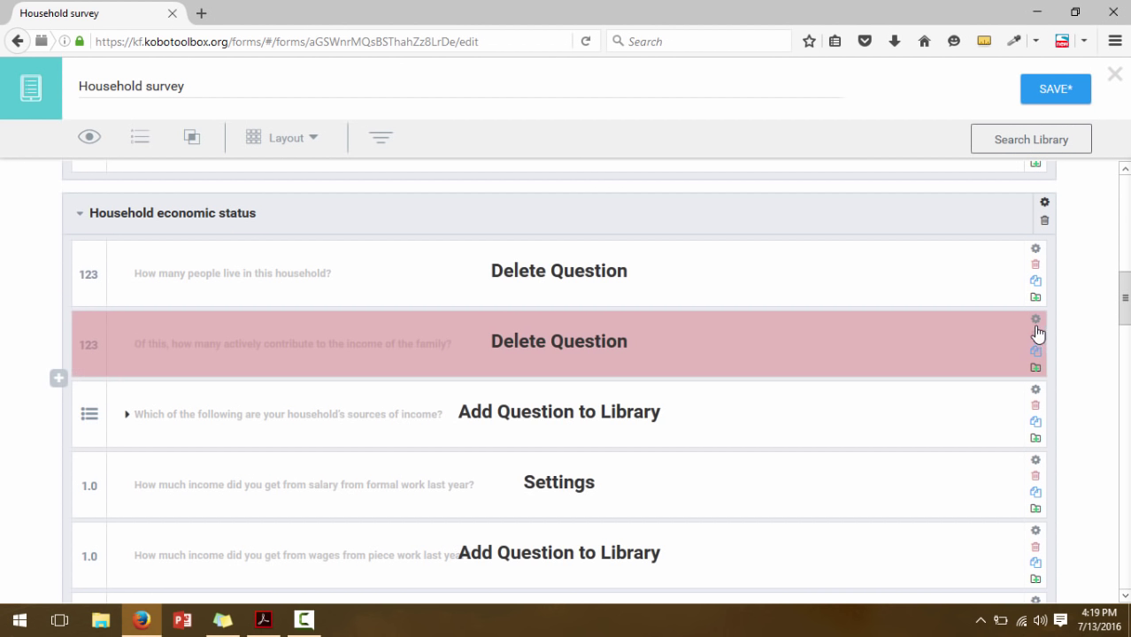
left_click(1036, 323)
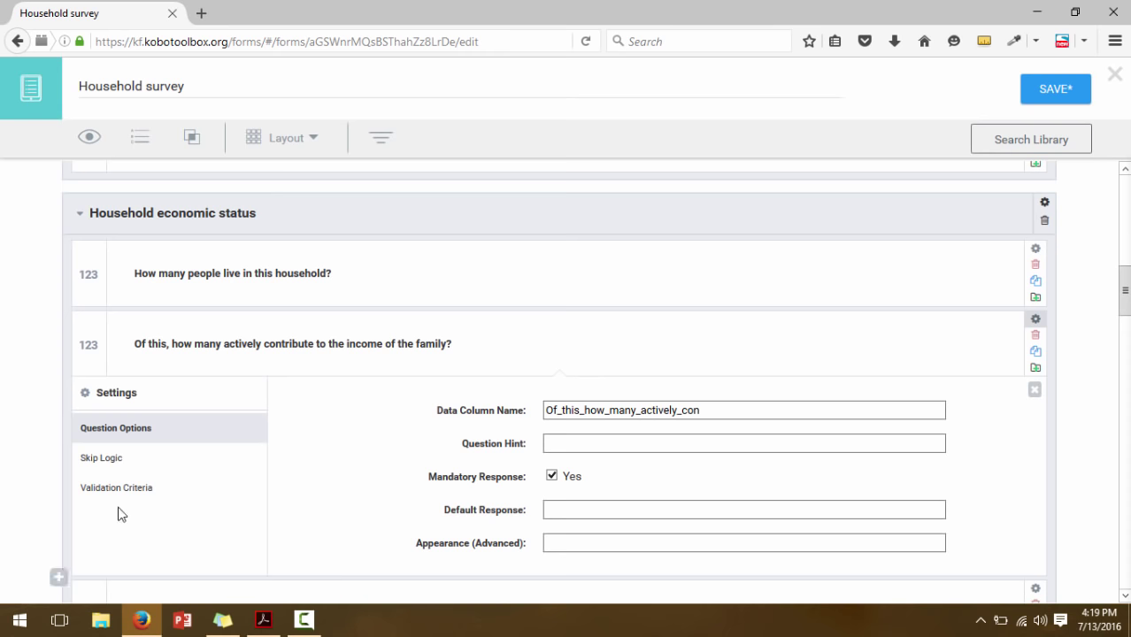
left_click(103, 496)
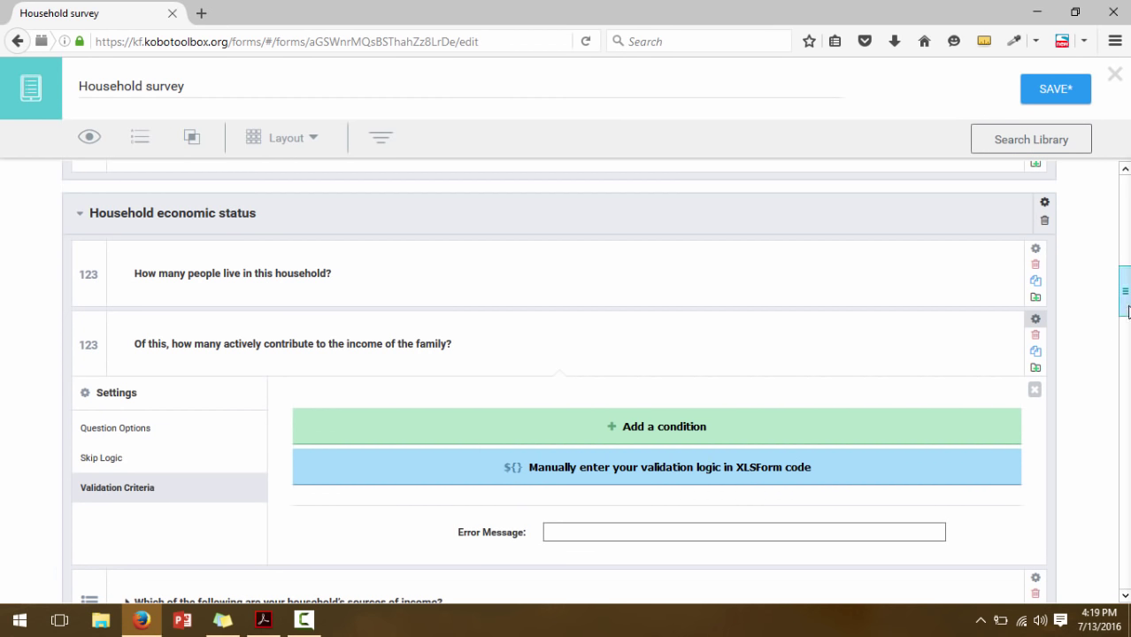
scroll(1128, 319, "down", 2)
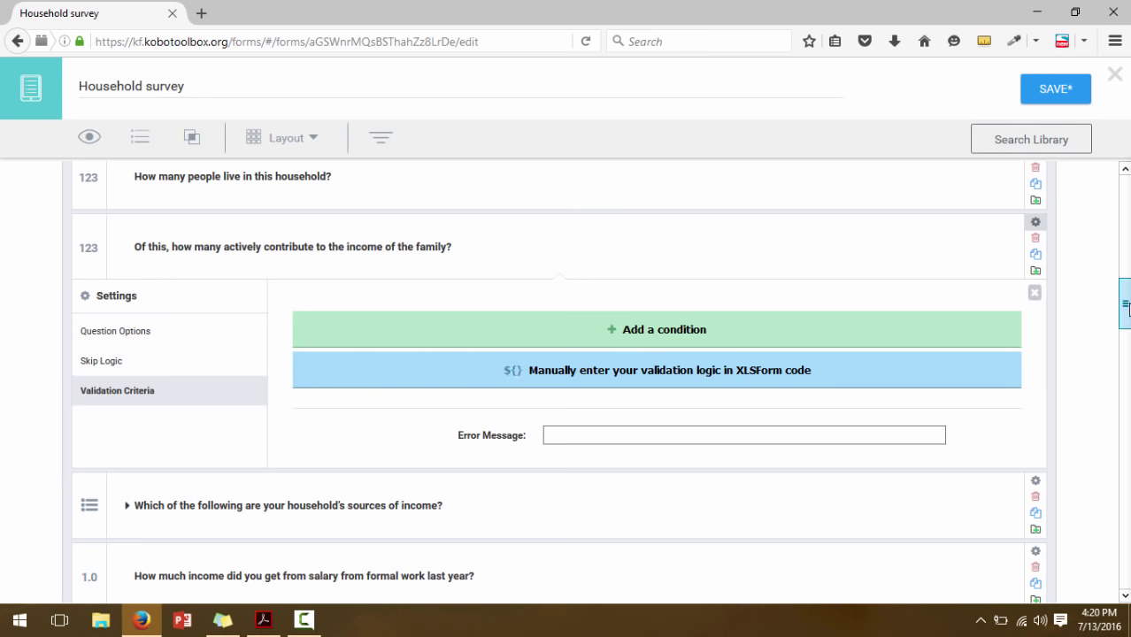
scroll(1127, 305, "up", 1)
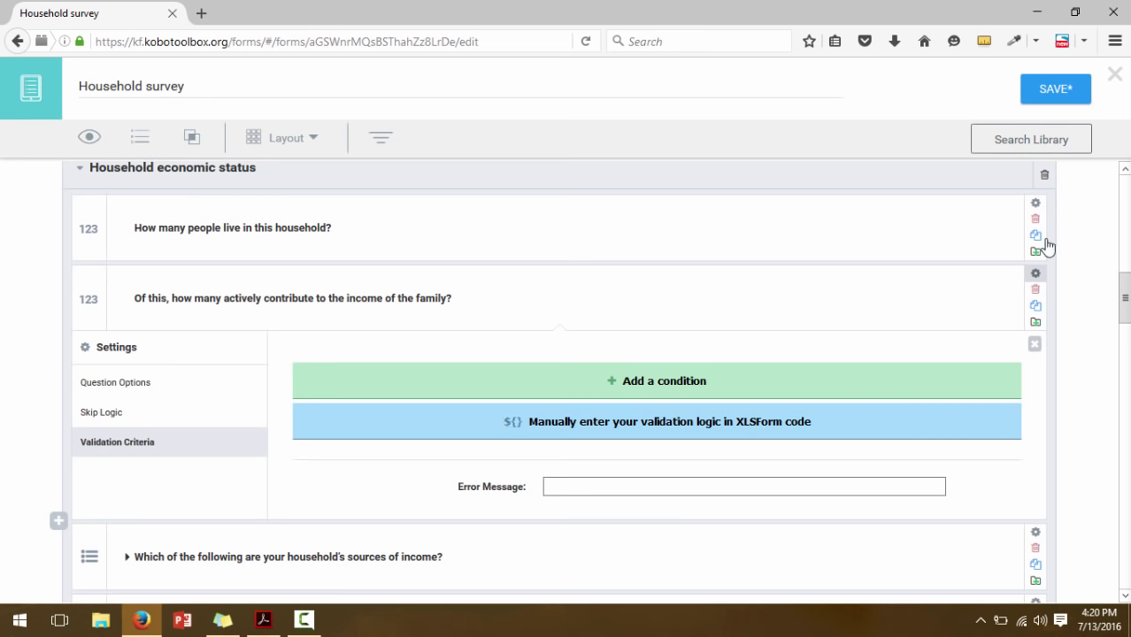
Rename the household-size question's data column name to HHNumber
left_click(1038, 207)
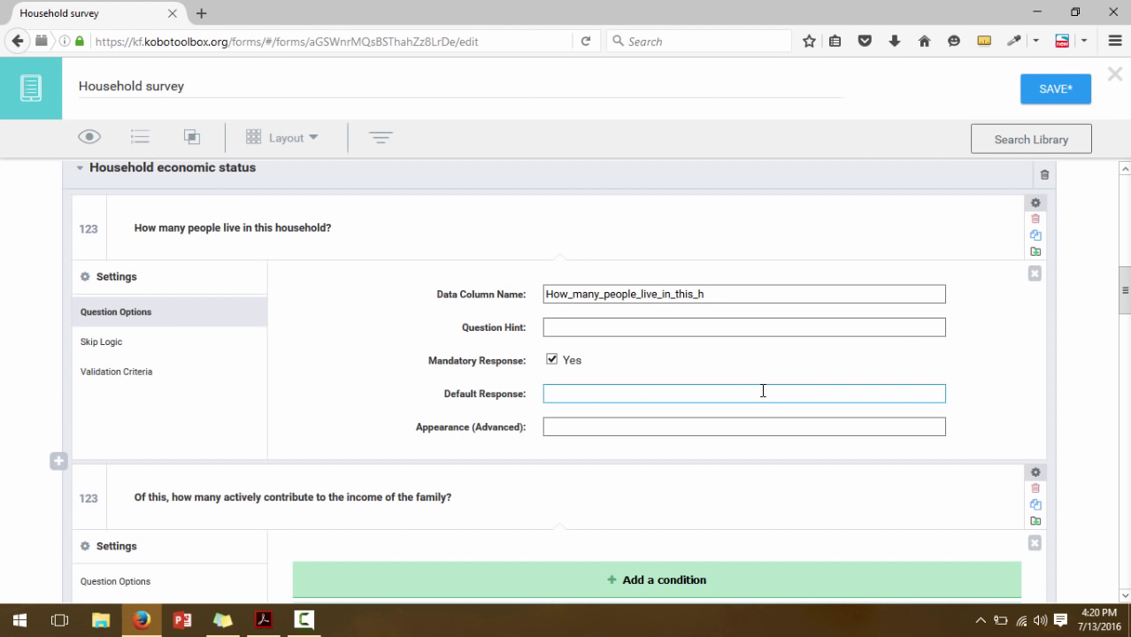
left_click_drag(713, 294, 545, 286)
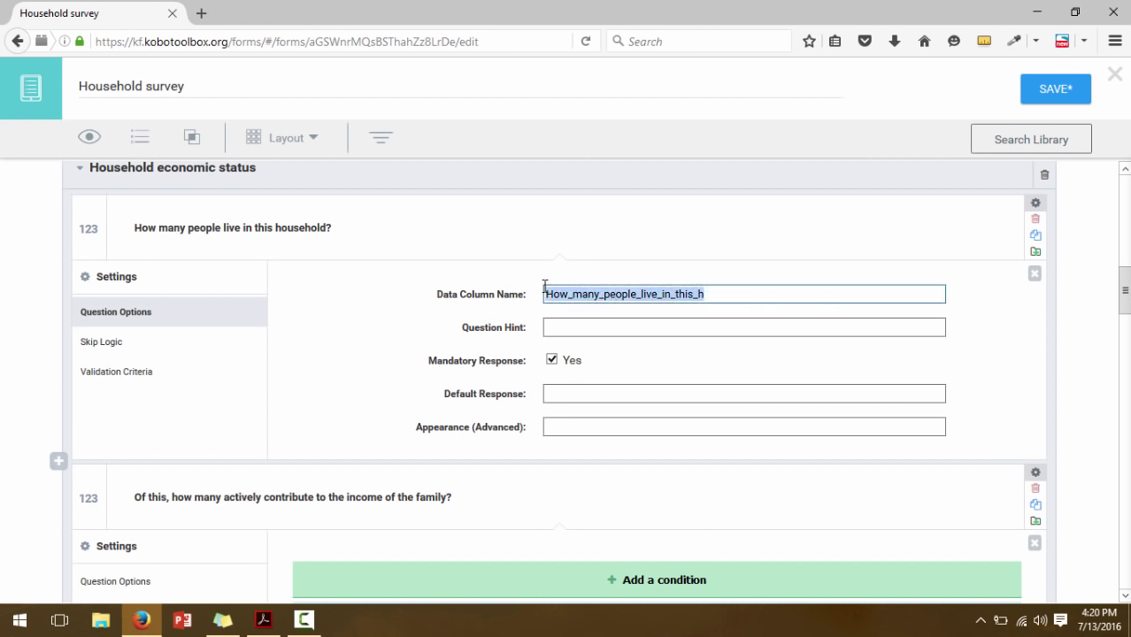
key("BackSpace")
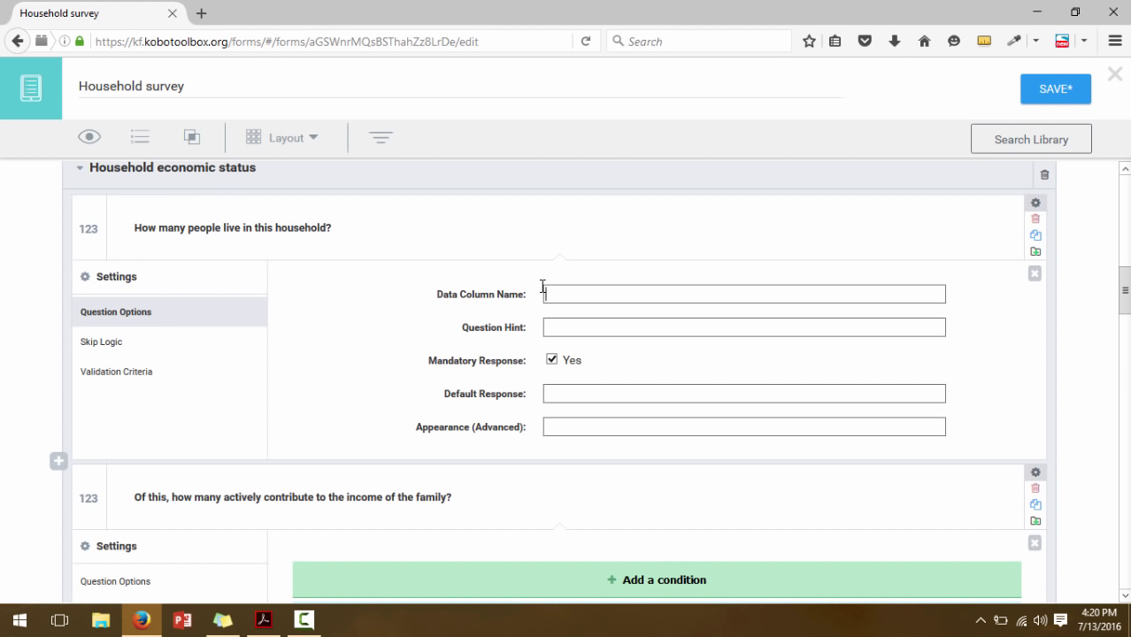
type("HHNumber")
left_click(595, 326)
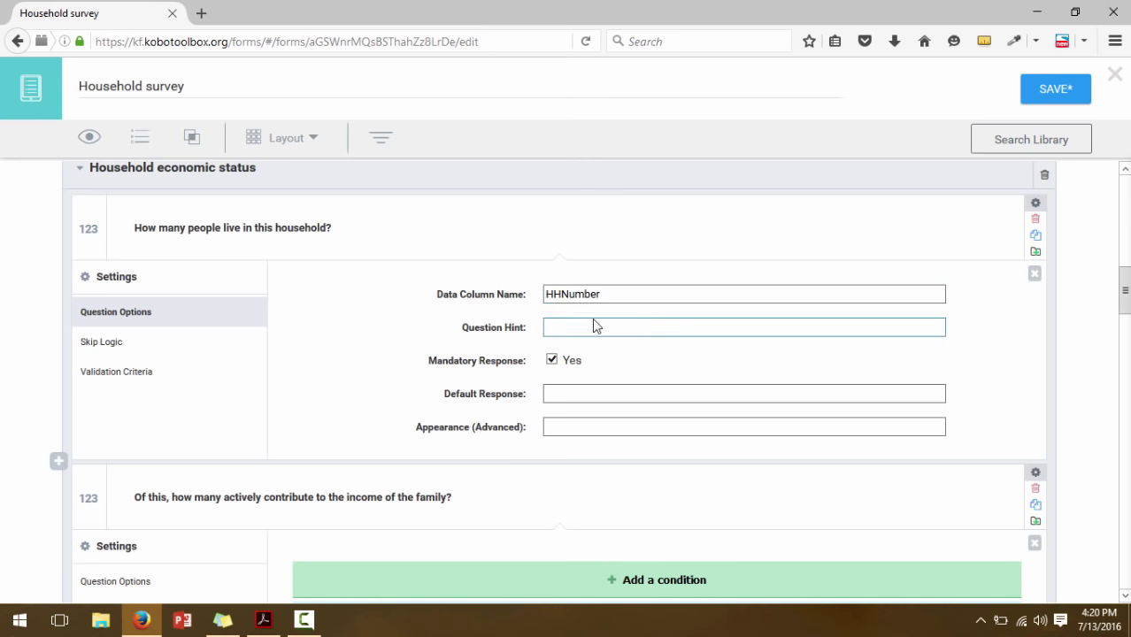
Copy HHNumber for reuse and close the household-size question's settings
left_click(602, 293)
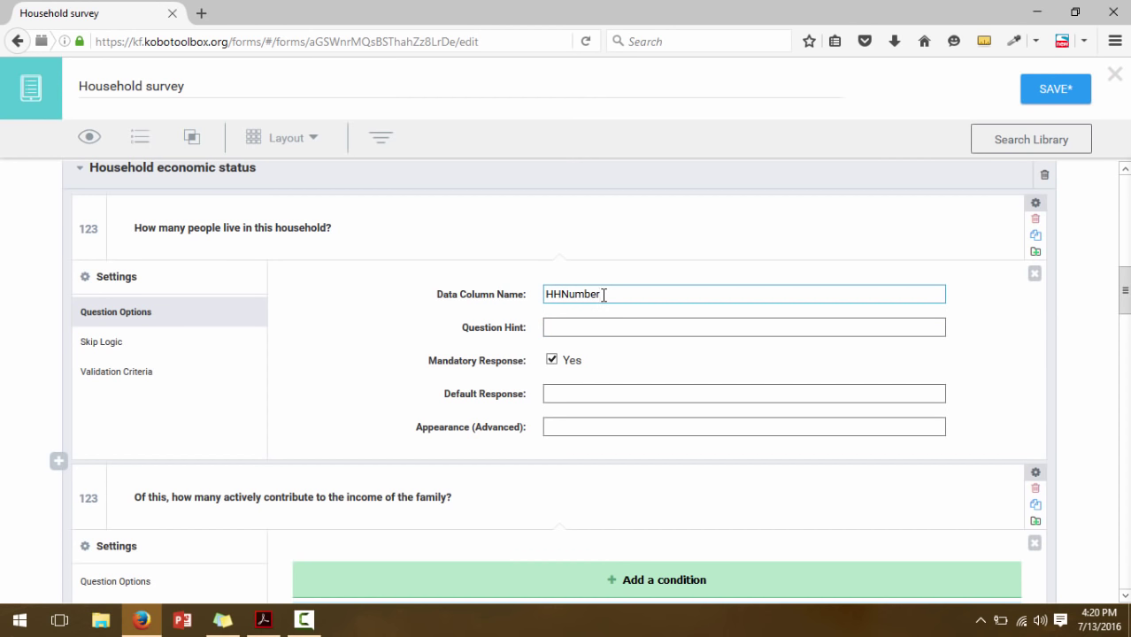
left_click_drag(602, 293, 541, 288)
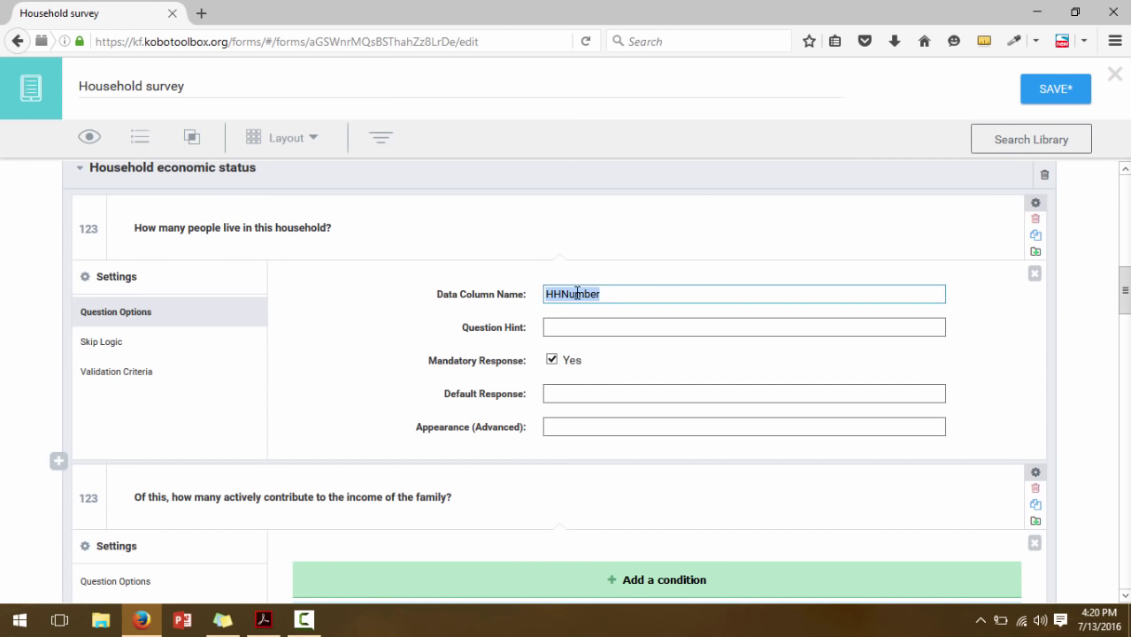
right_click(578, 293)
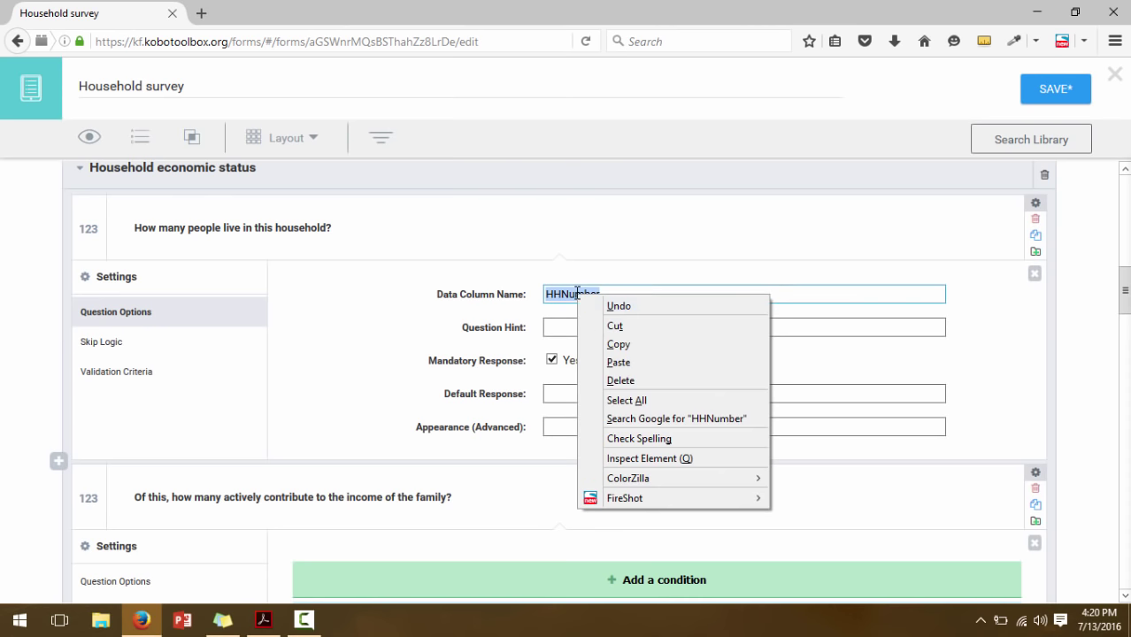
left_click(618, 344)
left_click(990, 363)
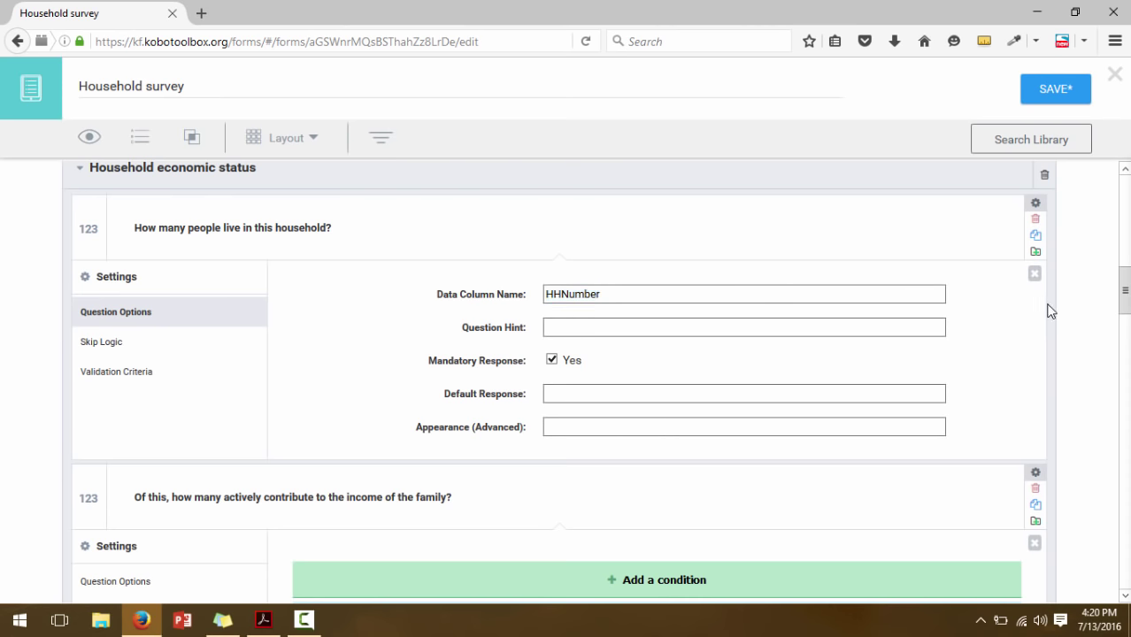
left_click(1034, 274)
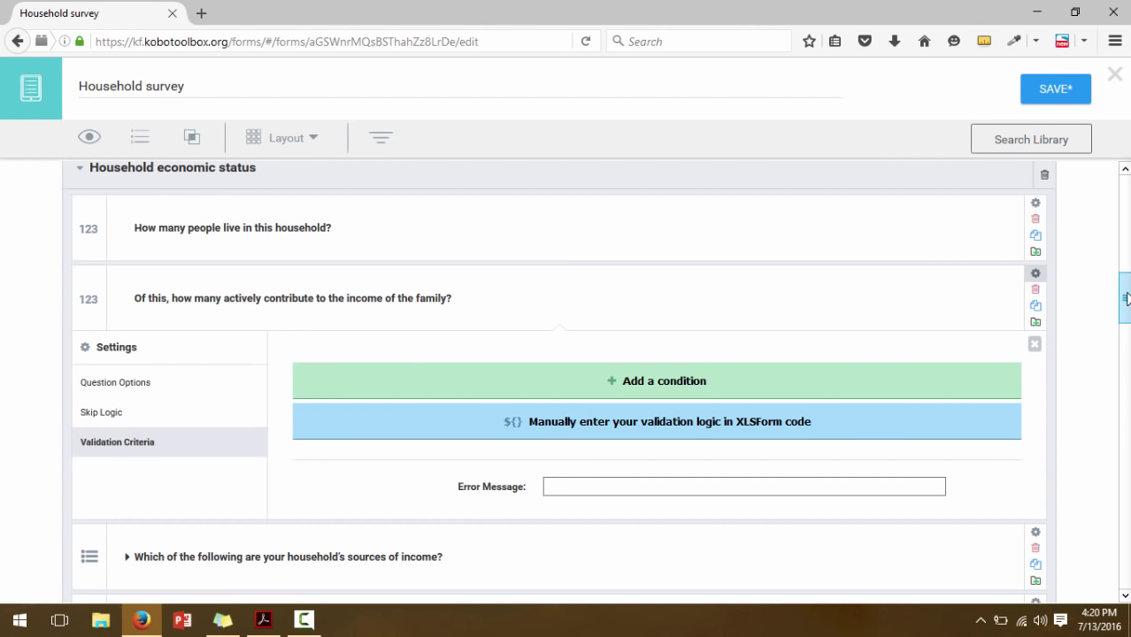
scroll(1054, 284, "down", 1)
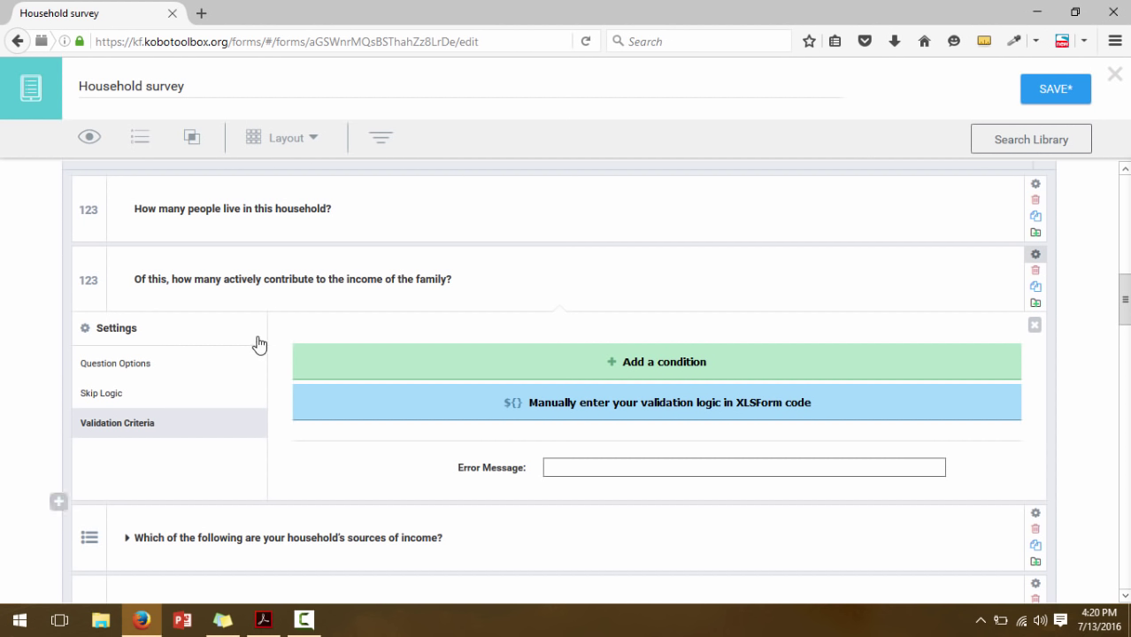
Enter XLSForm validation code .<=${HHNumber} for the income-contributors question
left_click(408, 414)
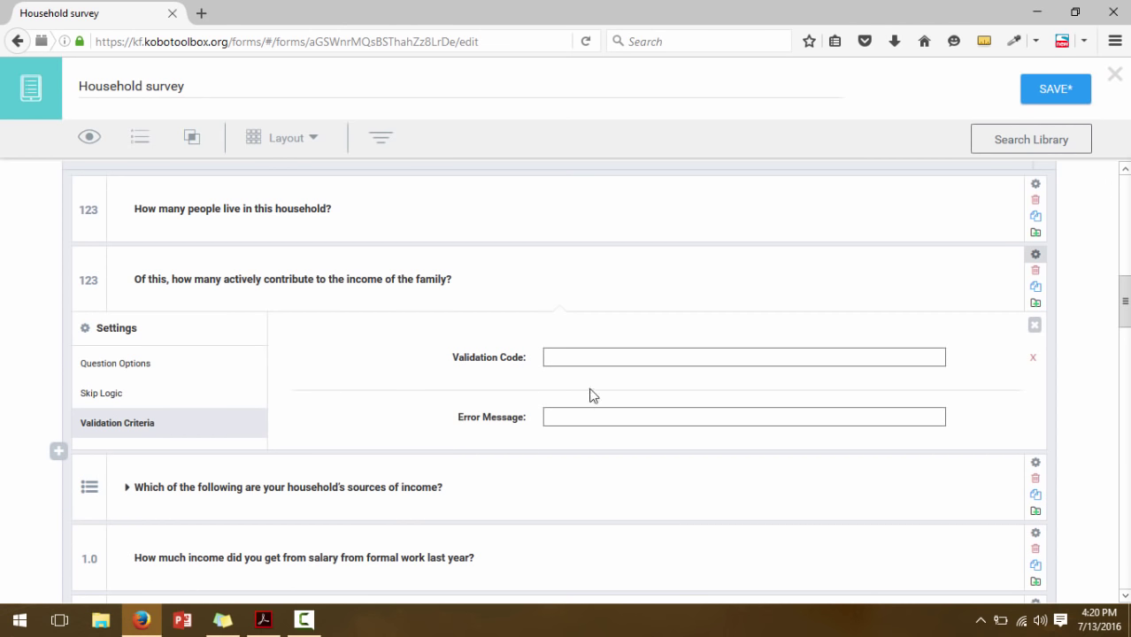
left_click(571, 360)
type(".<=${HHNumber")
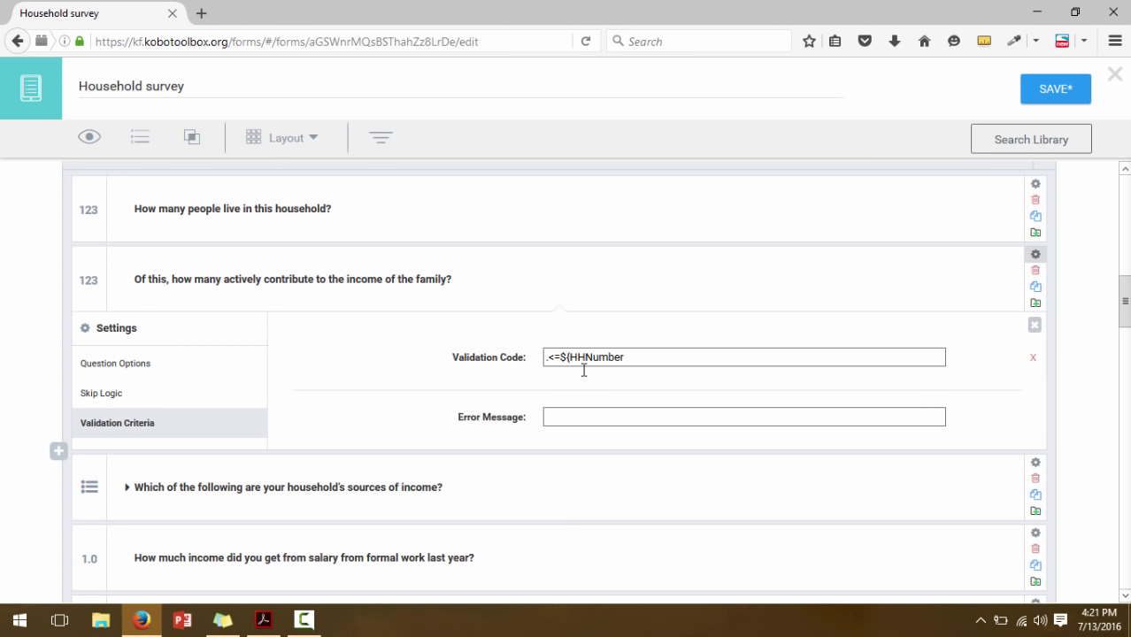
type("}")
left_click(556, 358)
left_click(565, 416)
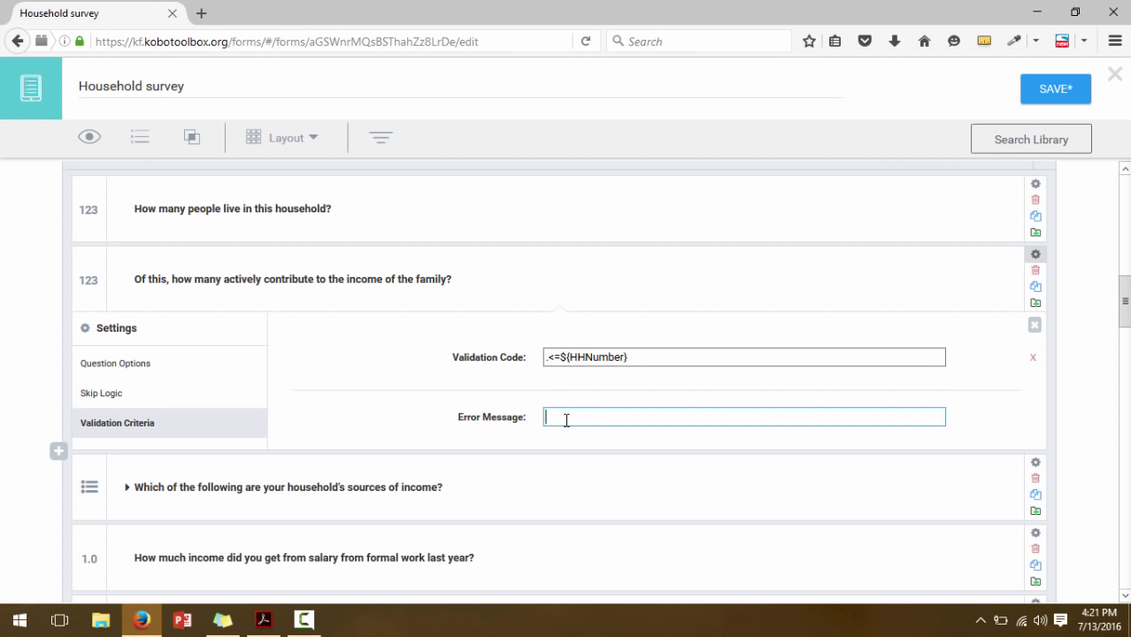
Set the error message 'The number of economically active people cannot exceed the total number of people in the household. Please reenter.'
type("The number of economic")
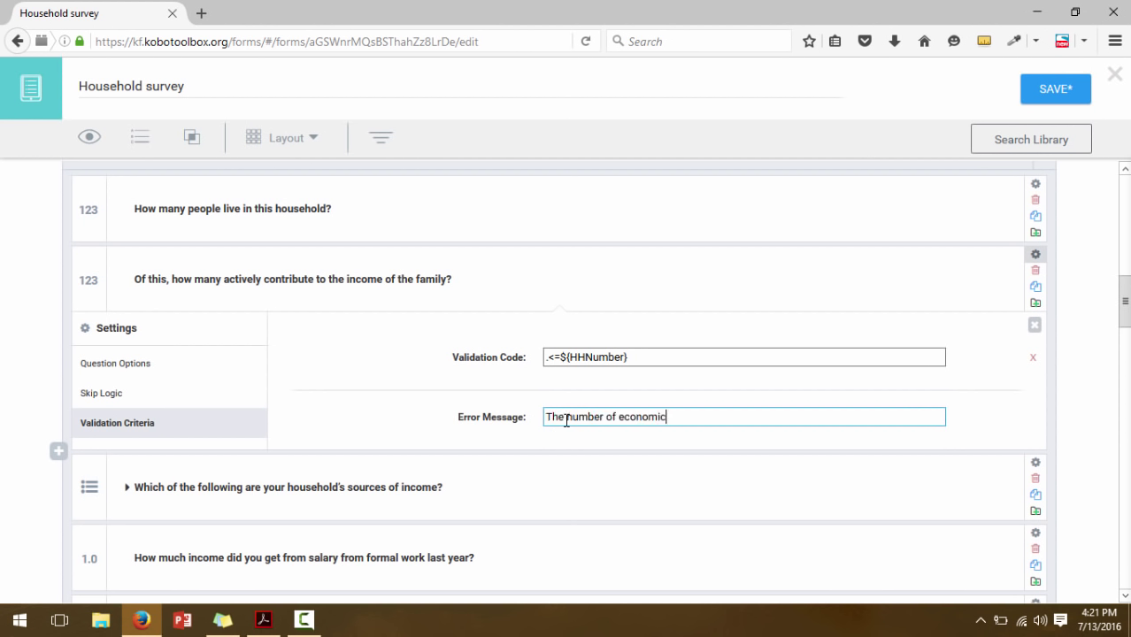
type("ally active a")
key("BackSpace")
type("pe")
key("BackSpace")
type("eople cannot ")
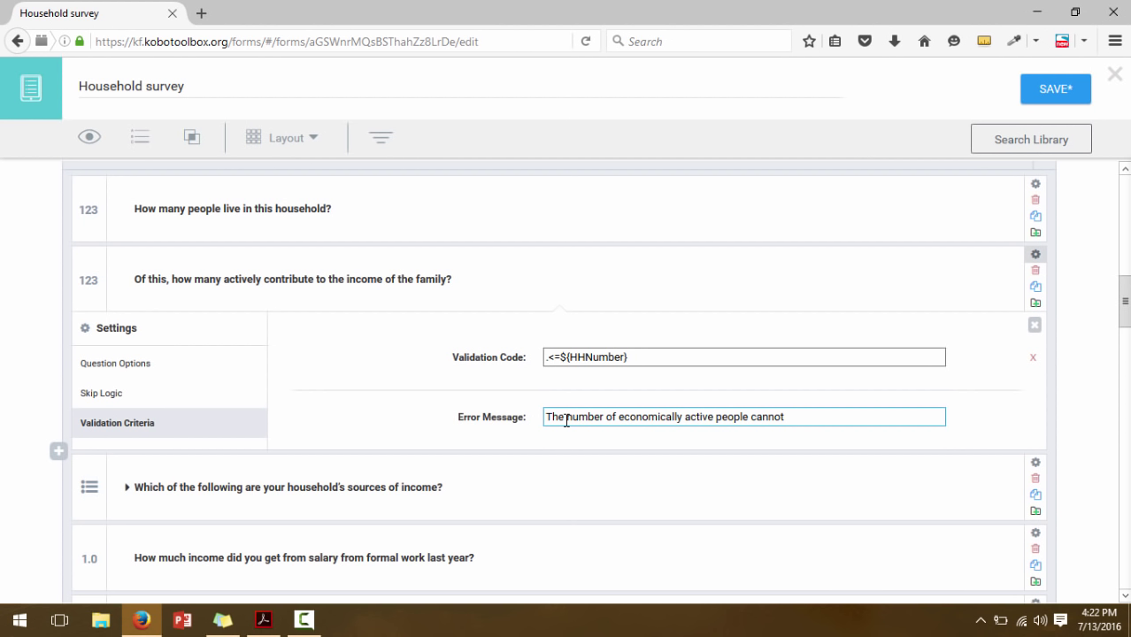
type("be greater")
key("BackSpace")
key("BackSpace")
key("BackSpace")
key("BackSpace")
key("BackSpace")
key("BackSpace")
key("BackSpace")
key("BackSpace")
key("BackSpace")
key("BackSpace")
key("BackSpace")
type("exceed the total number of")
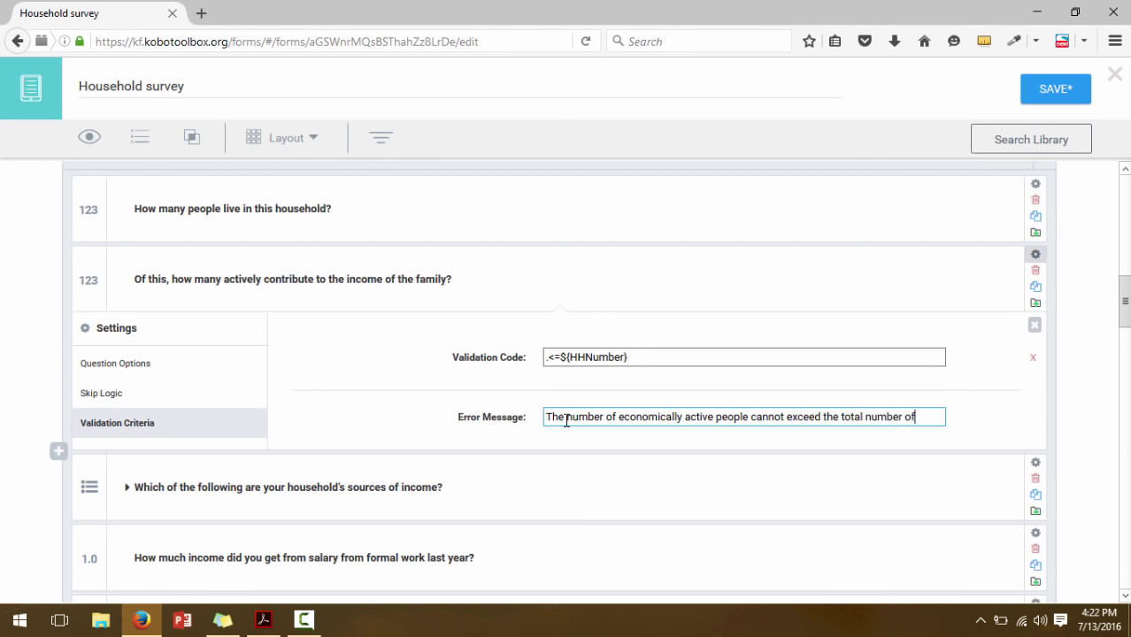
type(" people in the h")
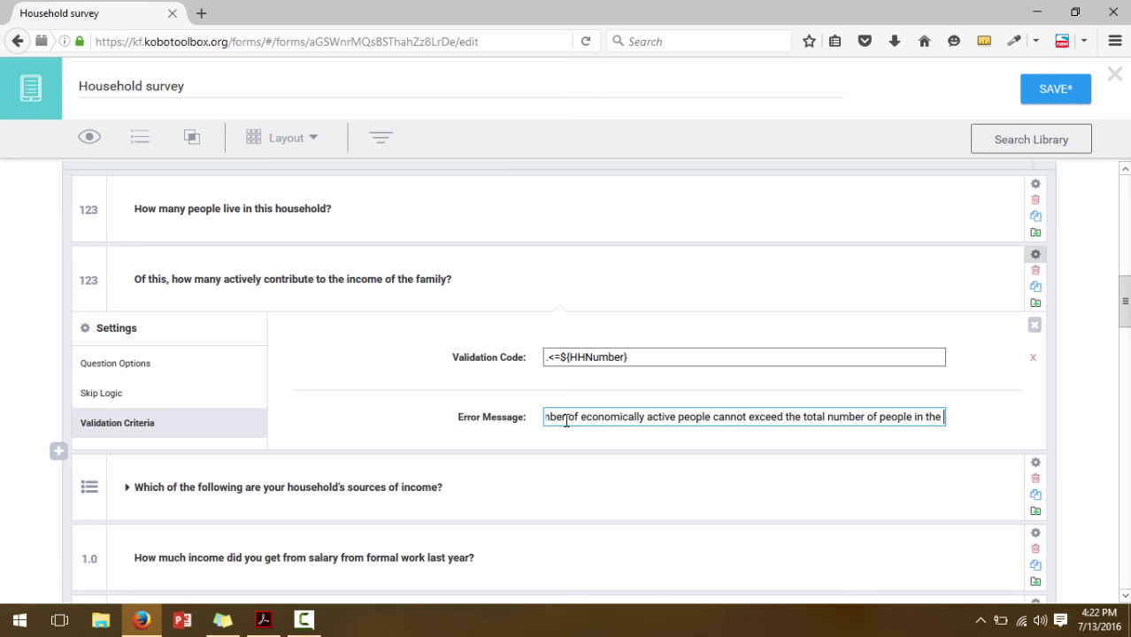
type("ousehold.")
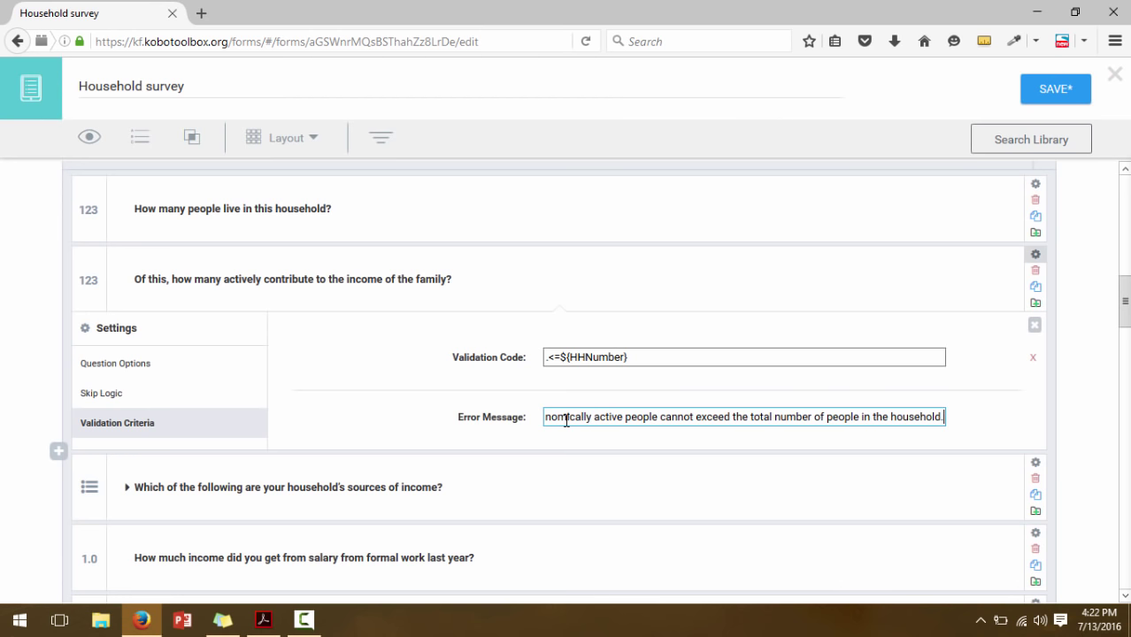
type(" Plea")
key("BackSpace")
key("BackSpace")
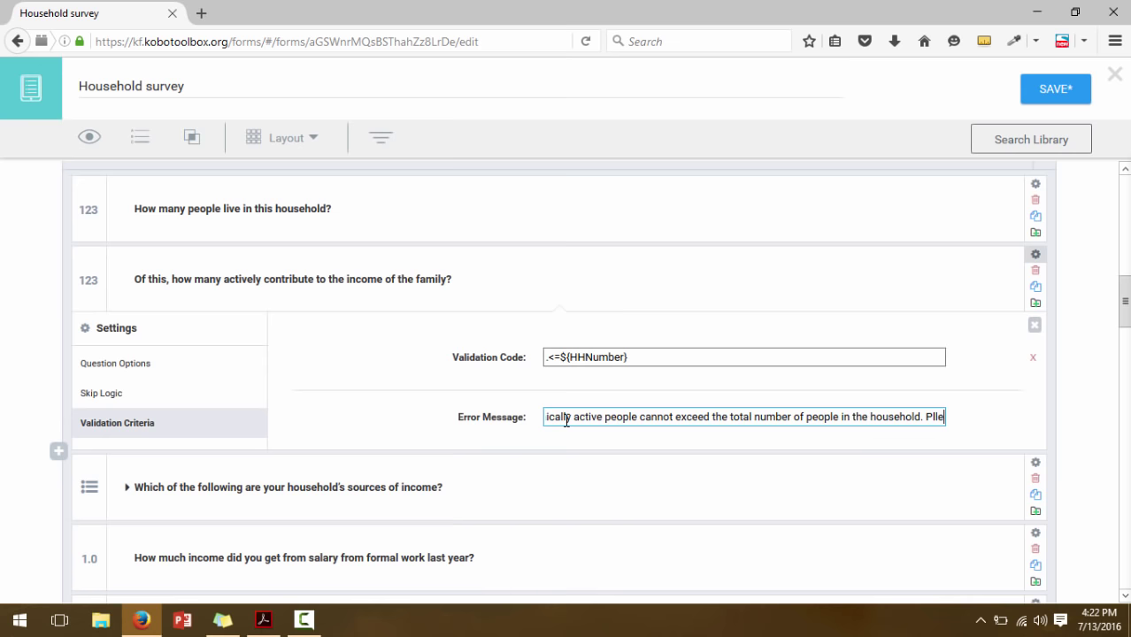
type("ease")
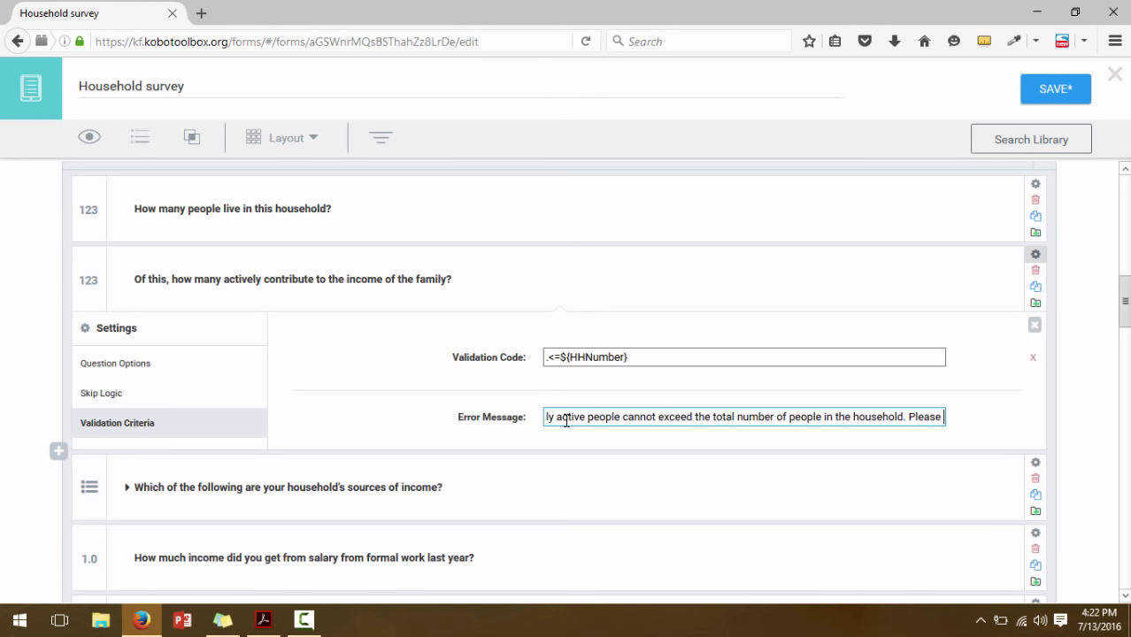
type(" reenter")
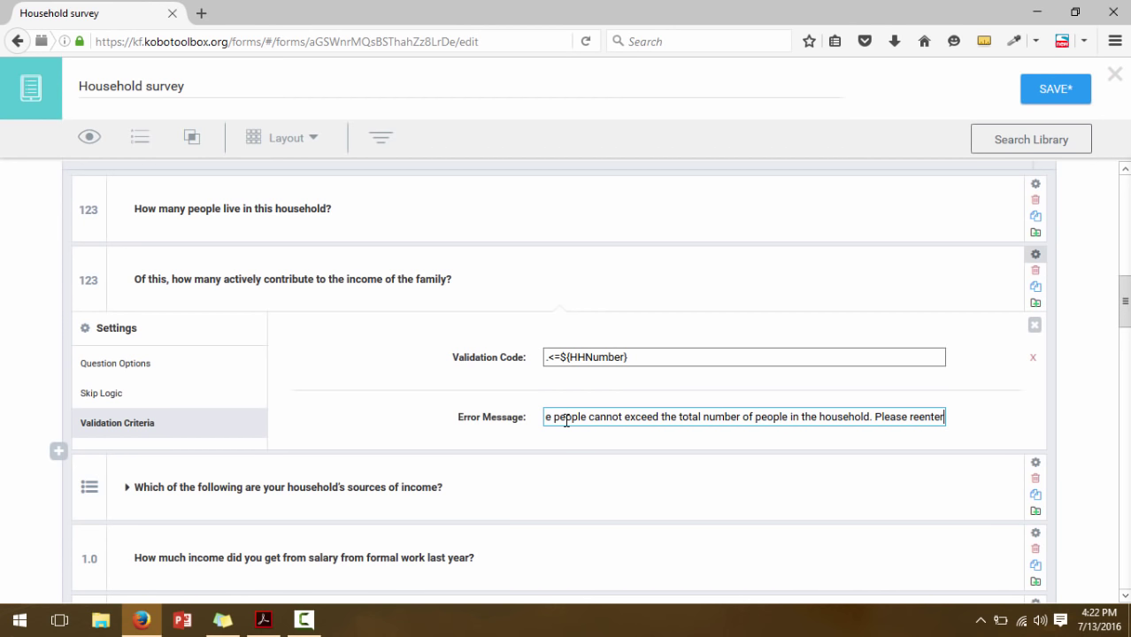
type(".")
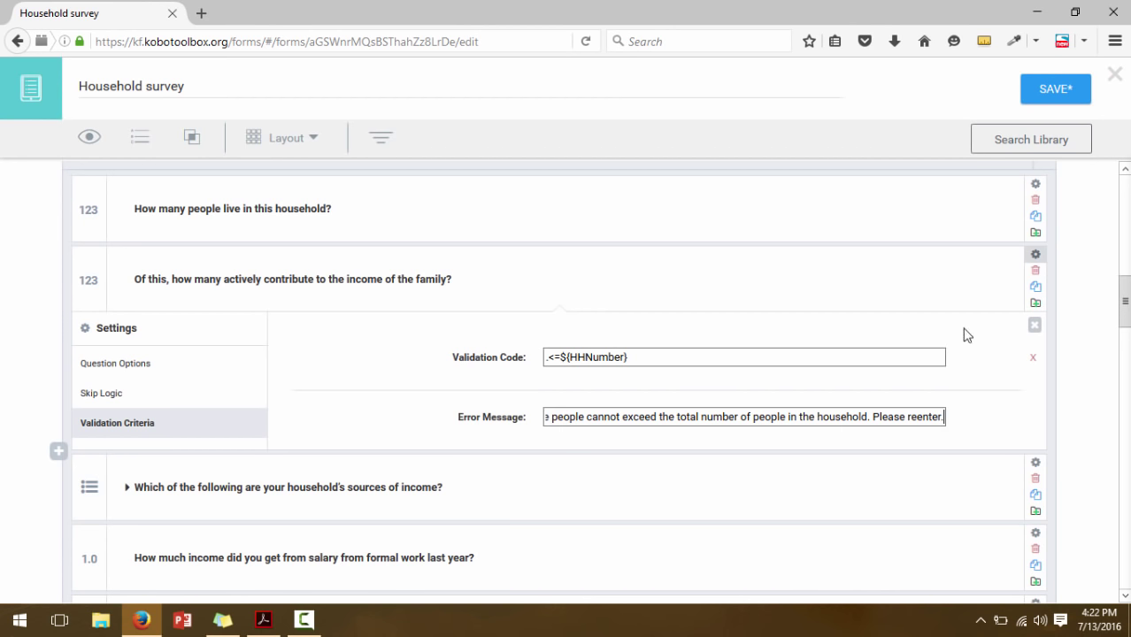
left_click(1036, 330)
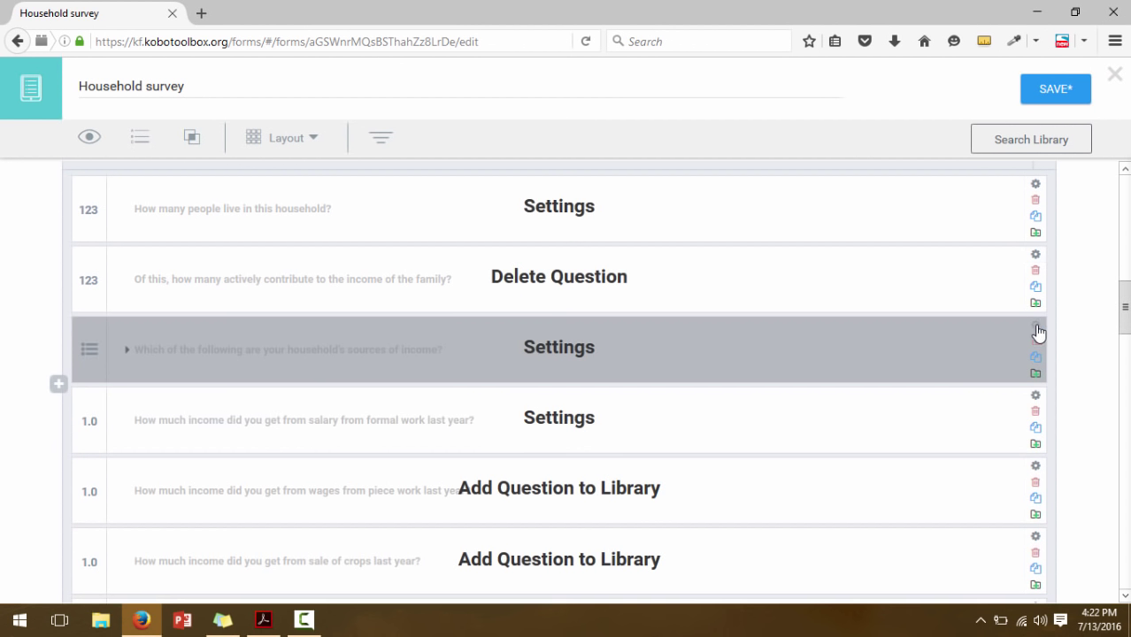
Save the Household survey form with its new validation rules
left_click(1063, 89)
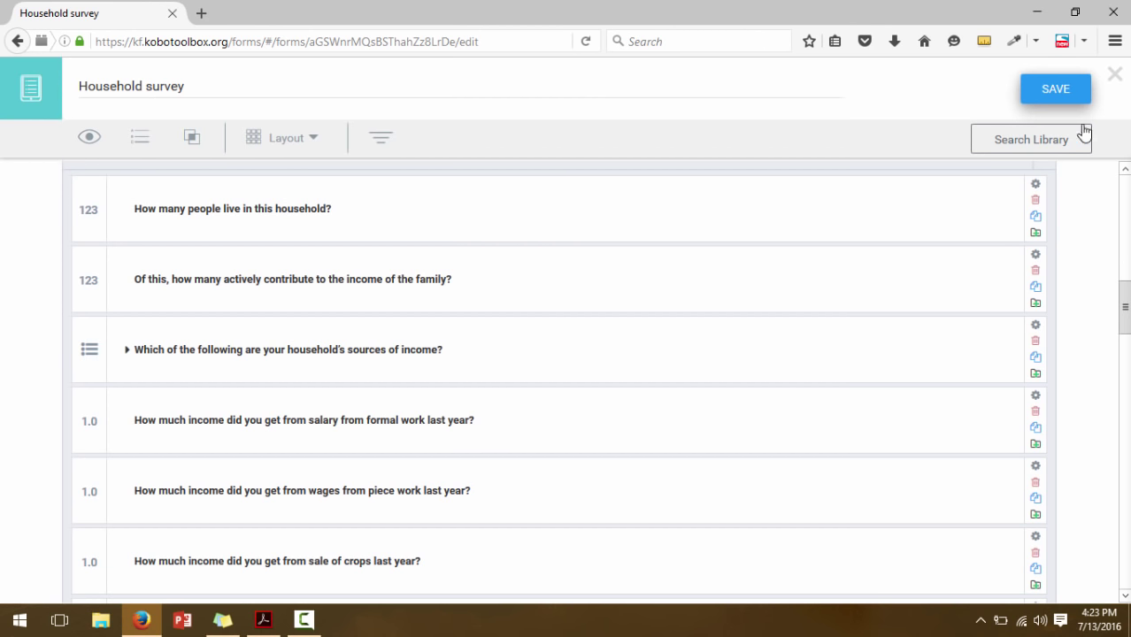
Close the form builder and deploy the Household survey form
left_click(1117, 75)
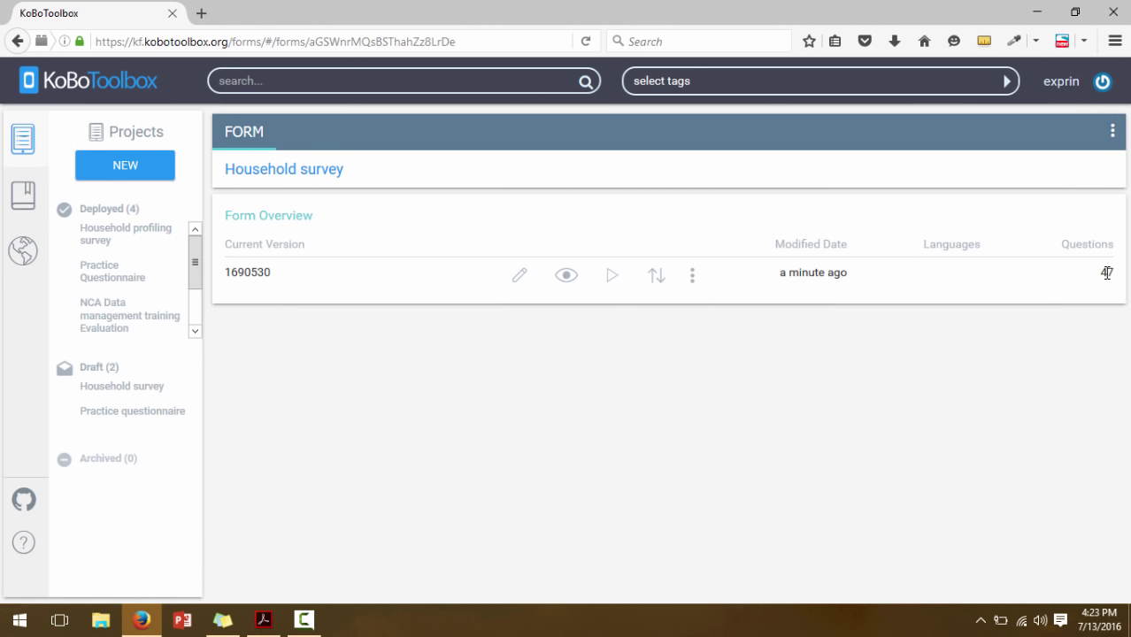
left_click(613, 280)
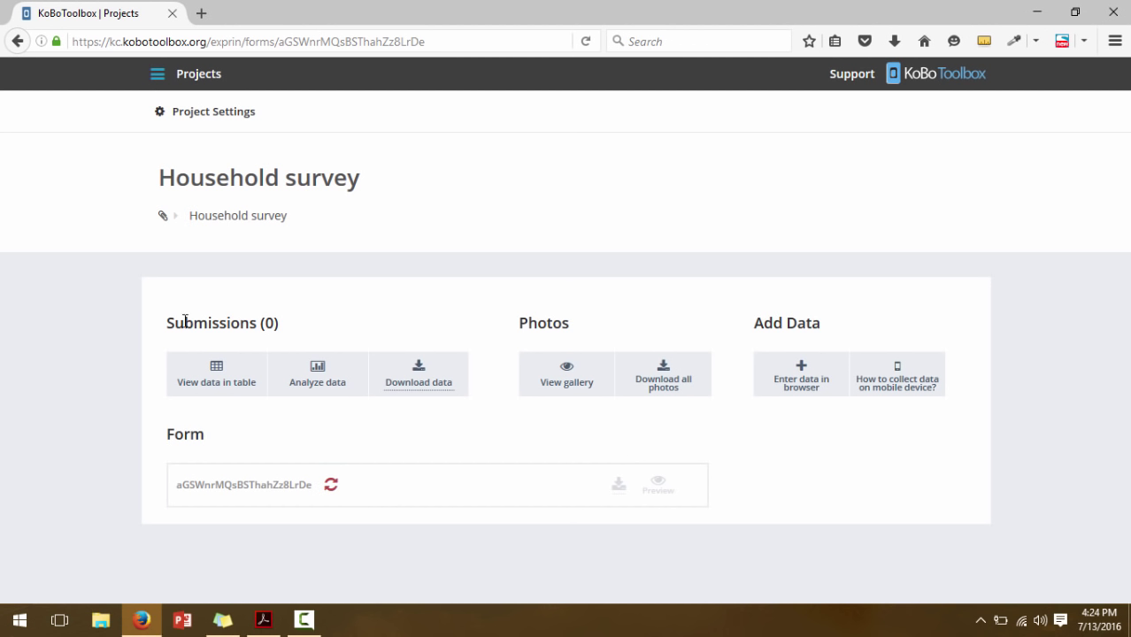
Check the project shows Submissions (0), then bring up Project Settings
left_click_drag(167, 322, 308, 334)
left_click(285, 335)
left_click(161, 119)
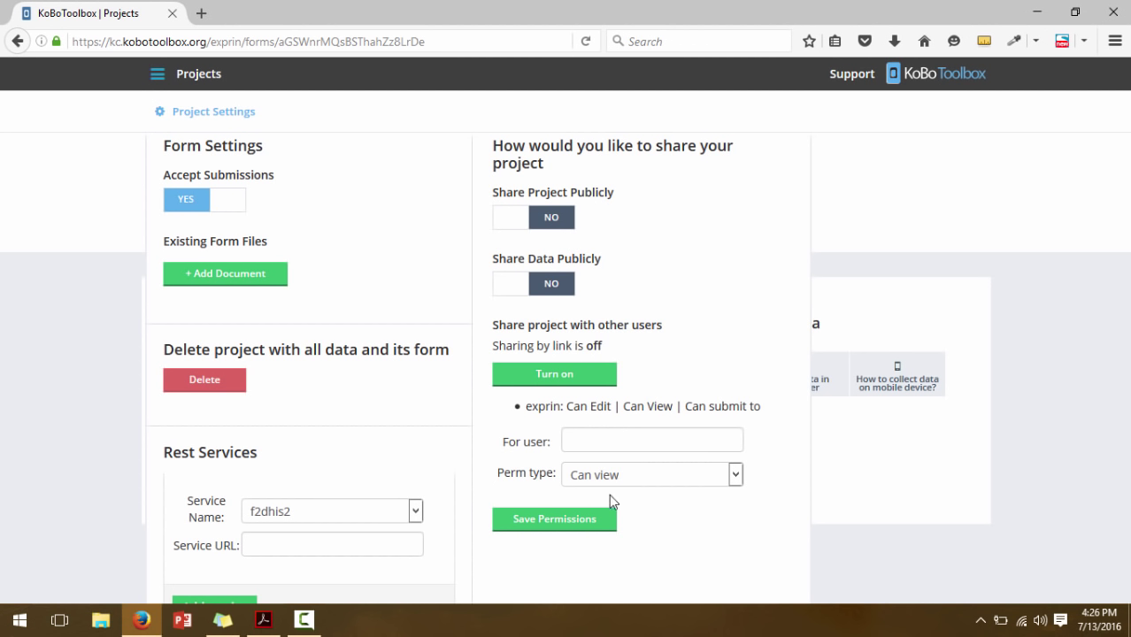
Try the For user sharing field, then dismiss the Project Settings overlay
left_click(597, 436)
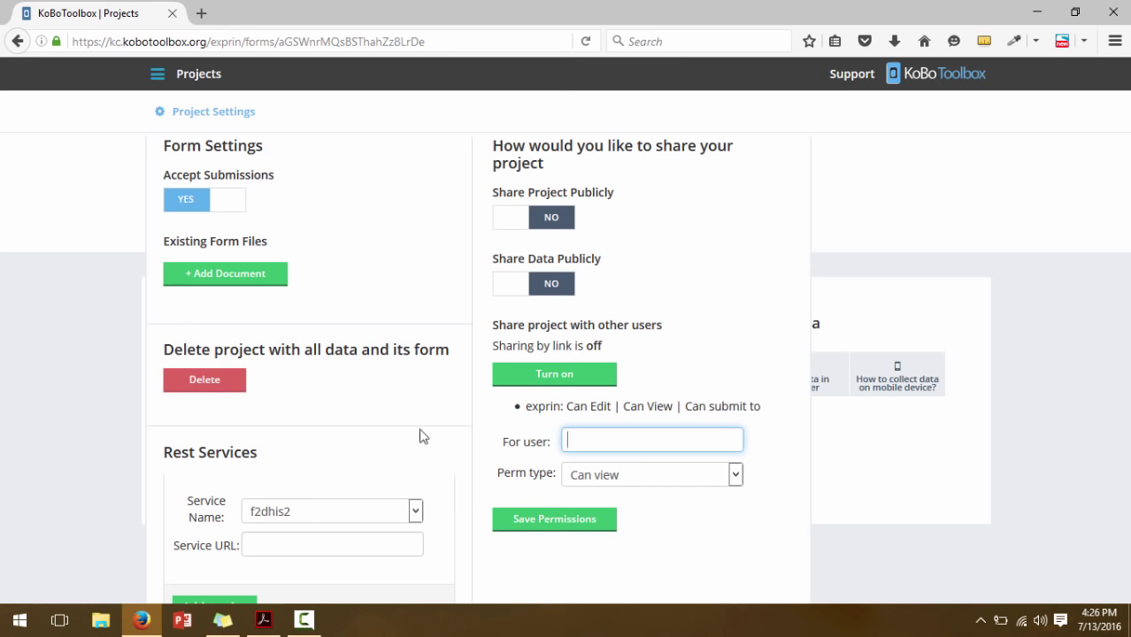
left_click(1020, 227)
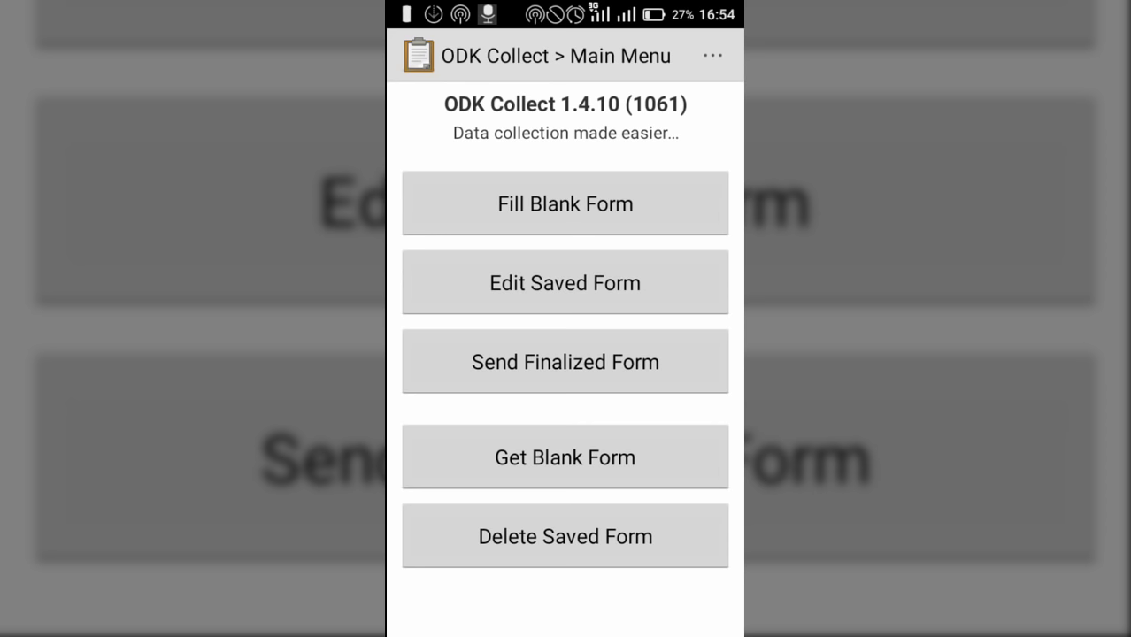
left_click(713, 56)
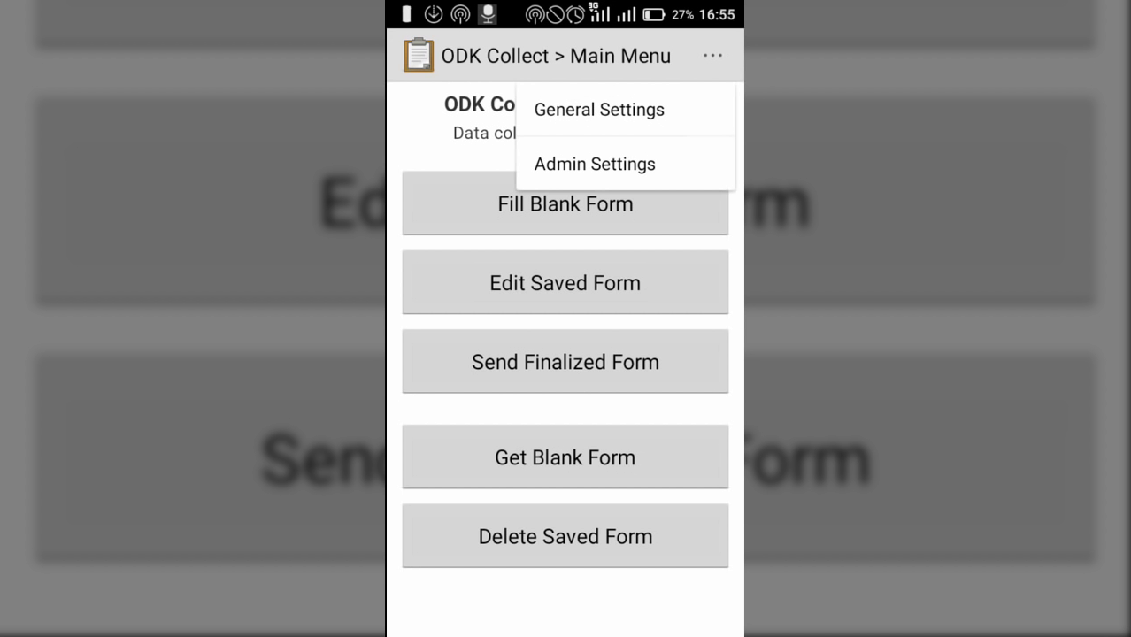
left_click(713, 55)
left_click(712, 56)
left_click(599, 110)
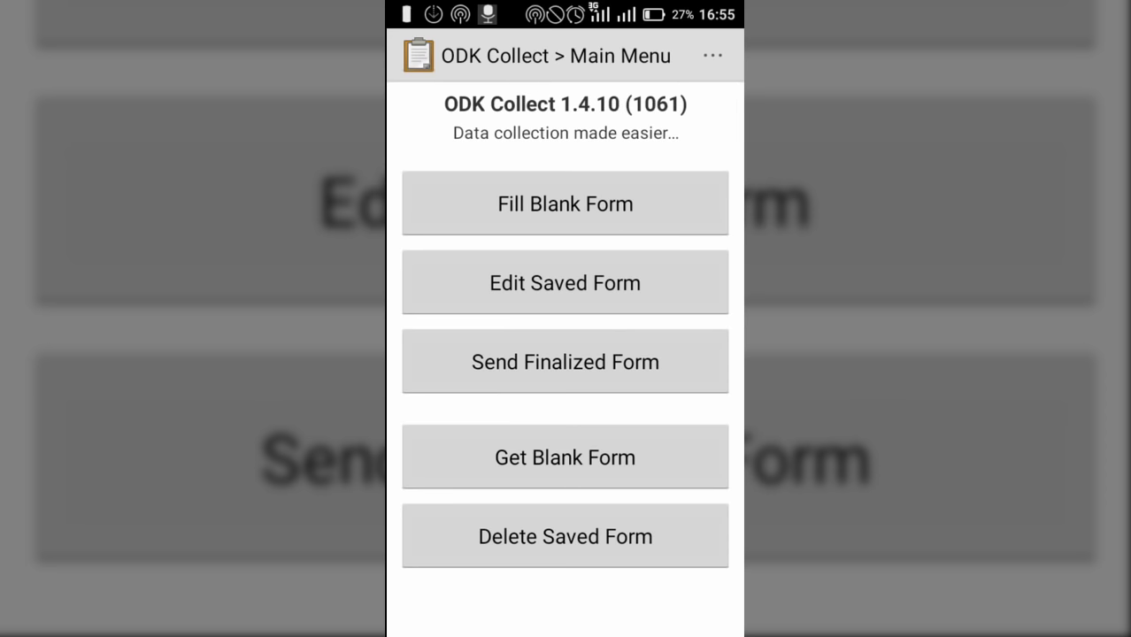
scroll(564, 354, "down", 1)
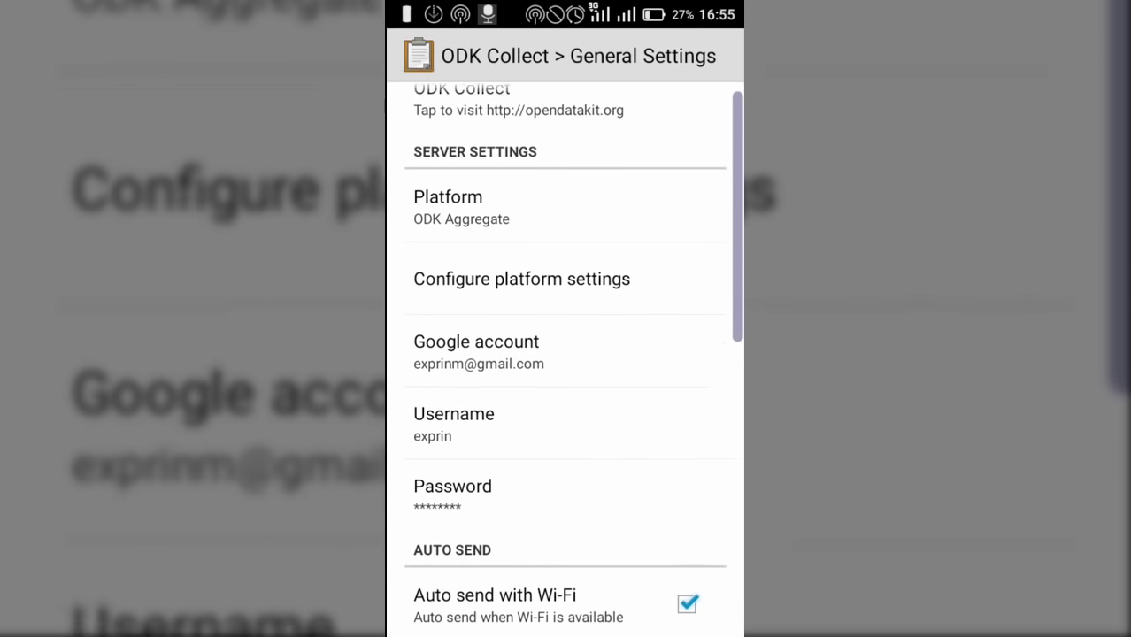
left_click(522, 253)
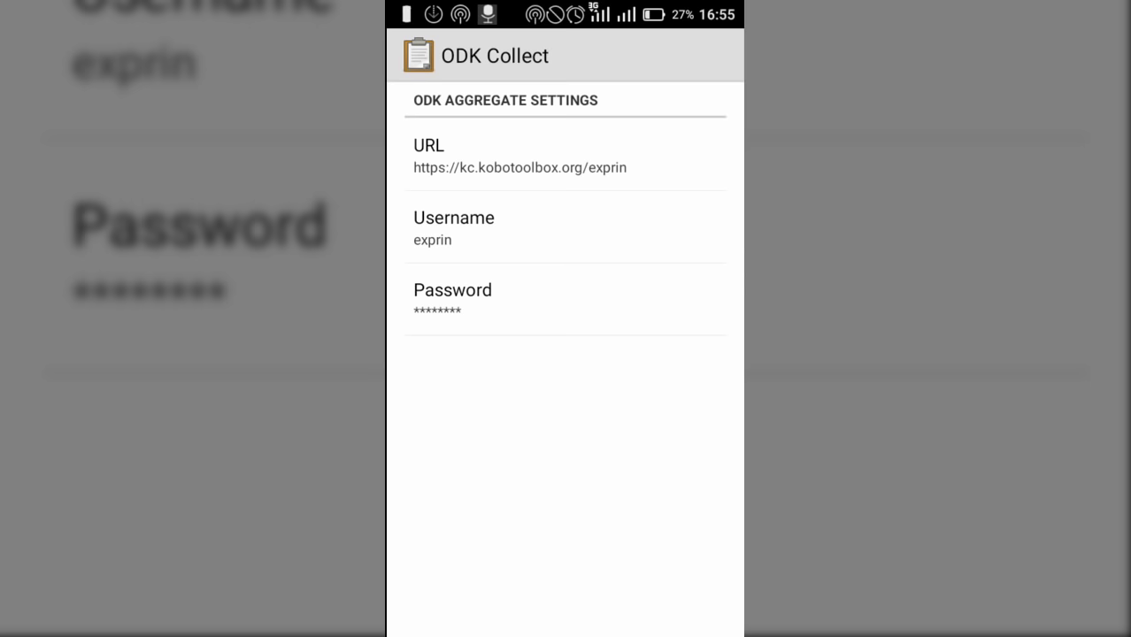
key("Escape")
scroll(565, 354, "down", 3)
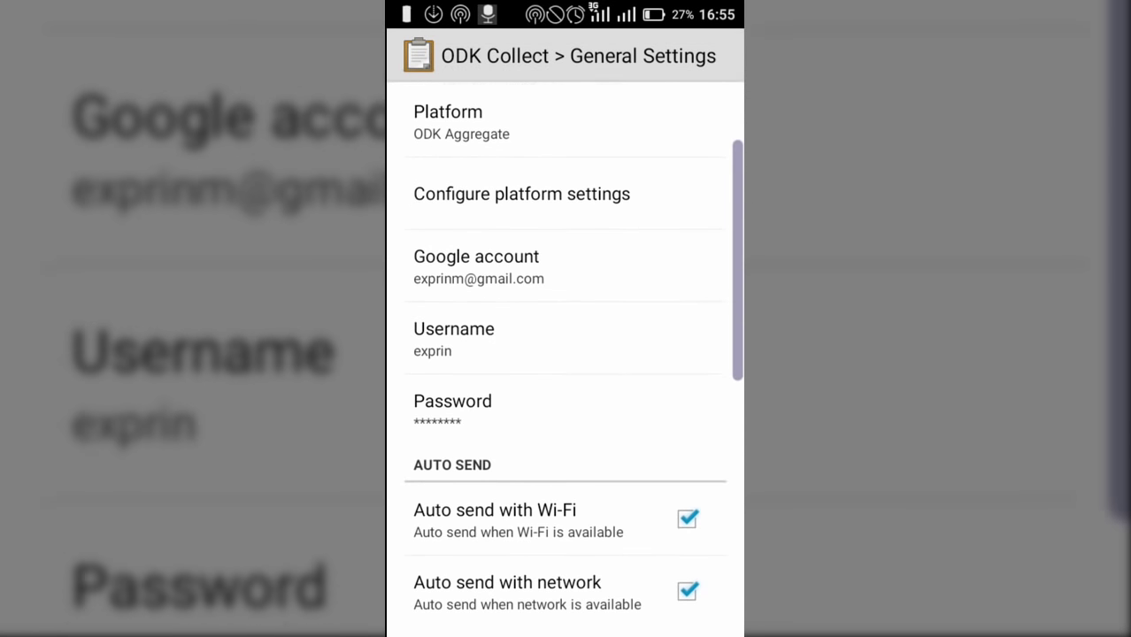
scroll(565, 354, "down", 2)
scroll(565, 354, "down", 2)
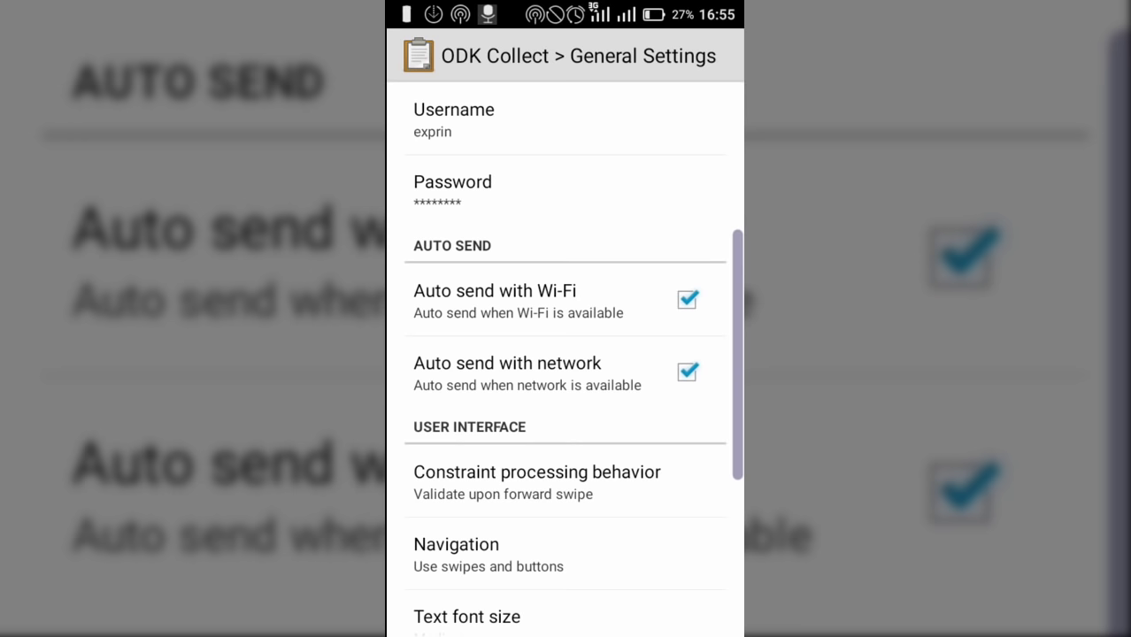
scroll(564, 354, "down", 5)
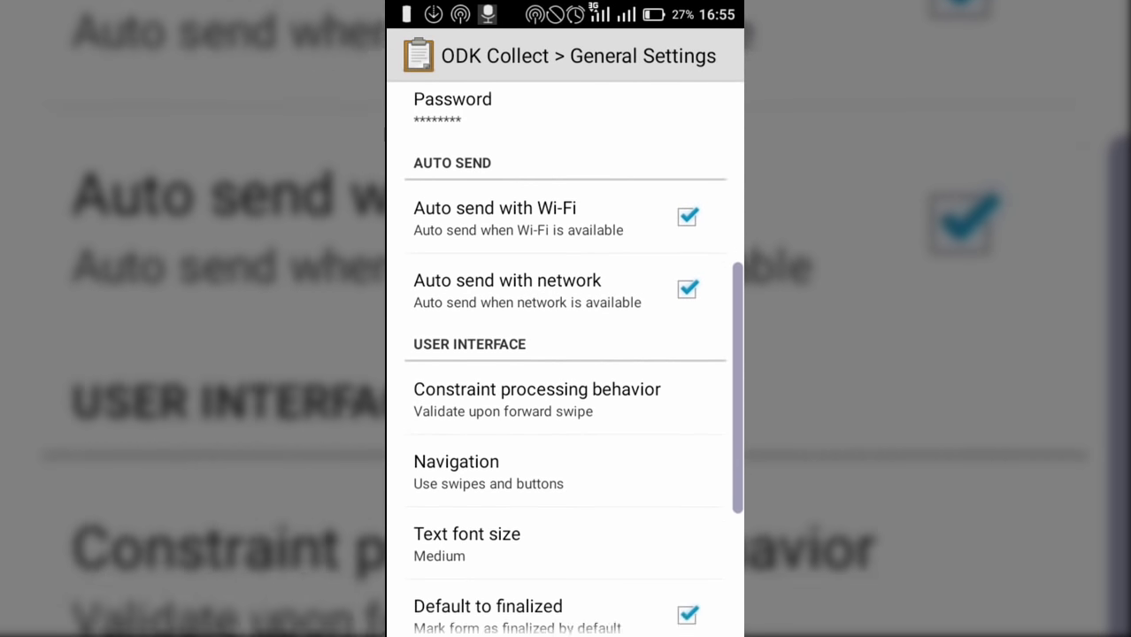
left_click(489, 342)
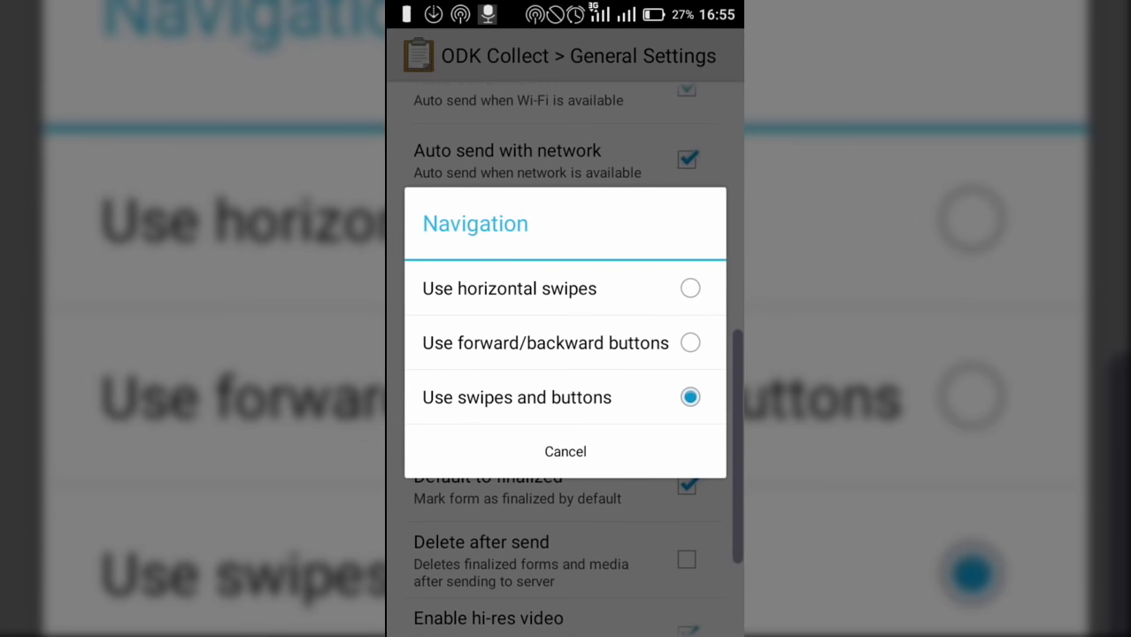
key("Escape")
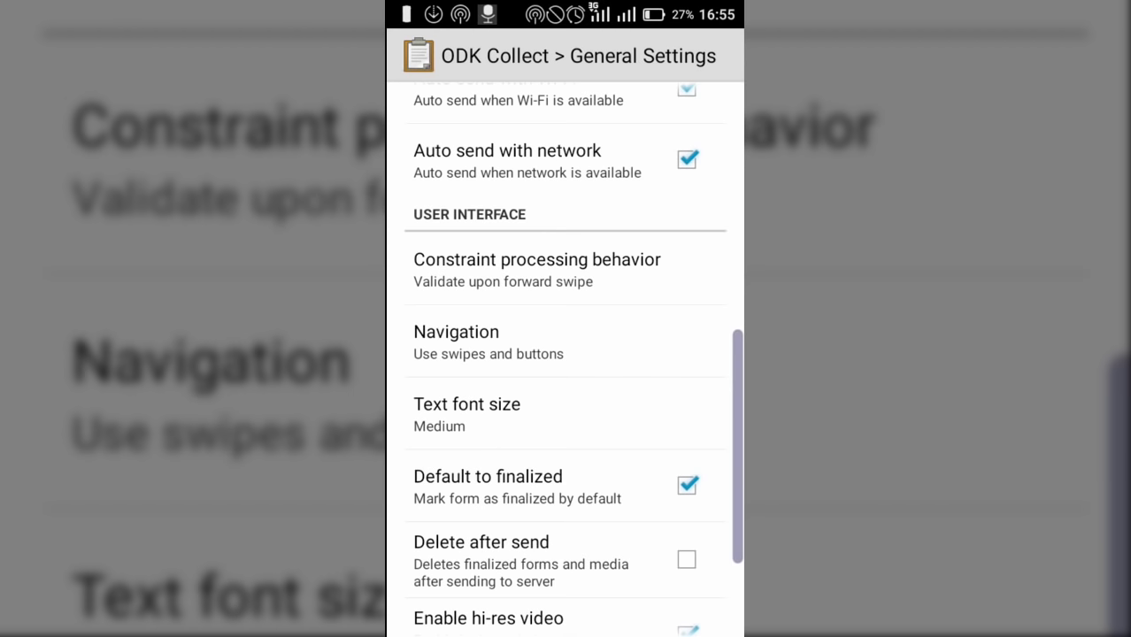
scroll(564, 355, "up", 5)
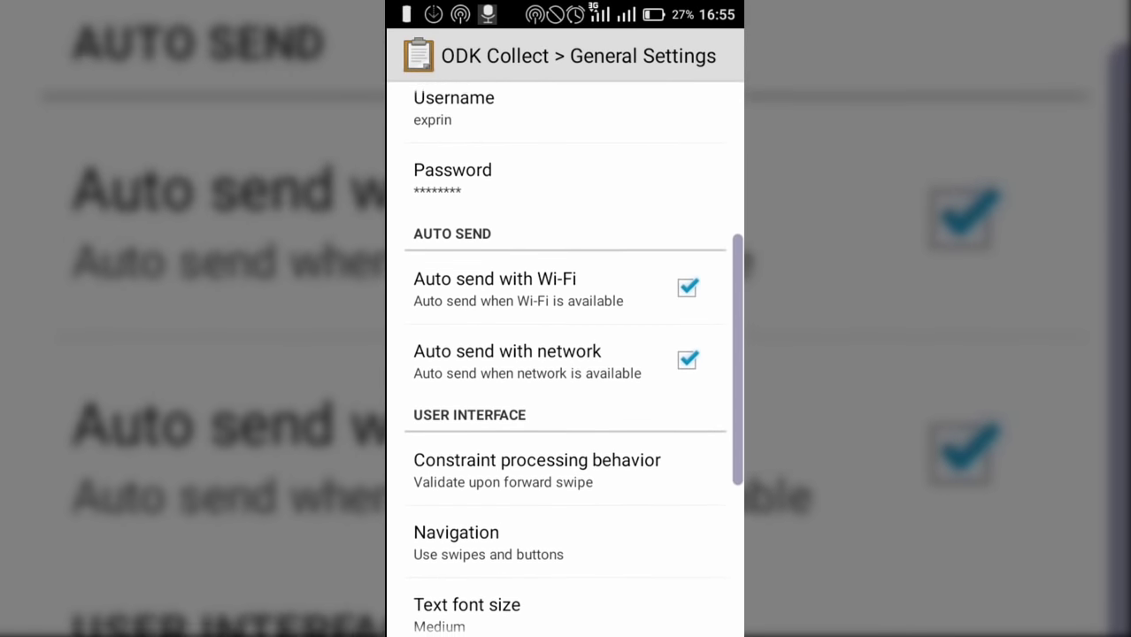
scroll(564, 354, "up", 3)
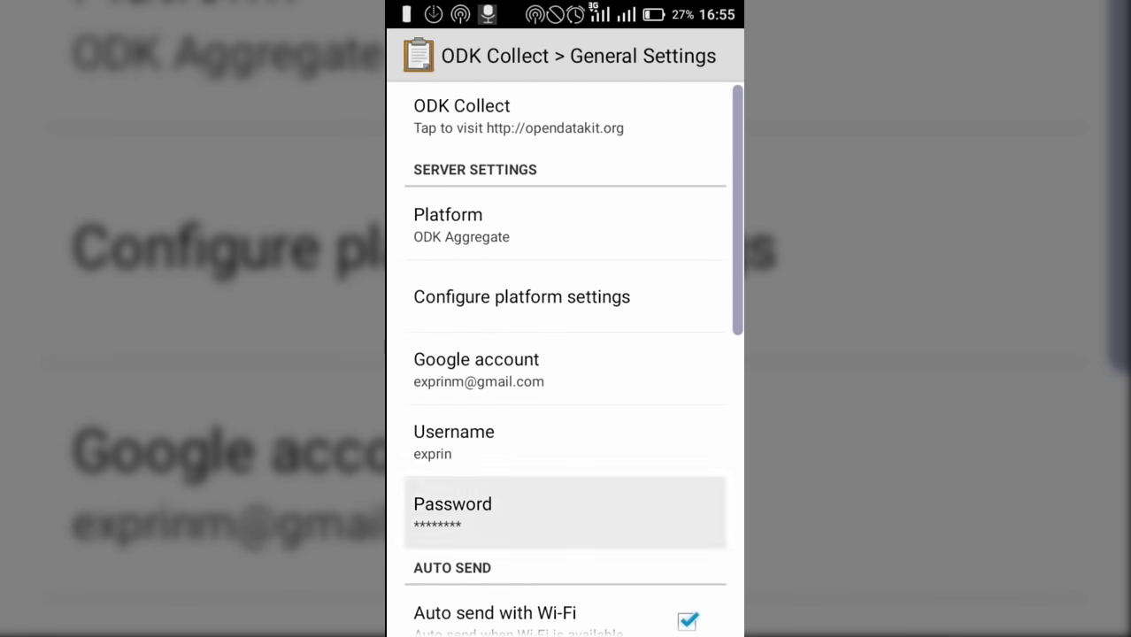
scroll(565, 504, "down", 4)
key("Escape")
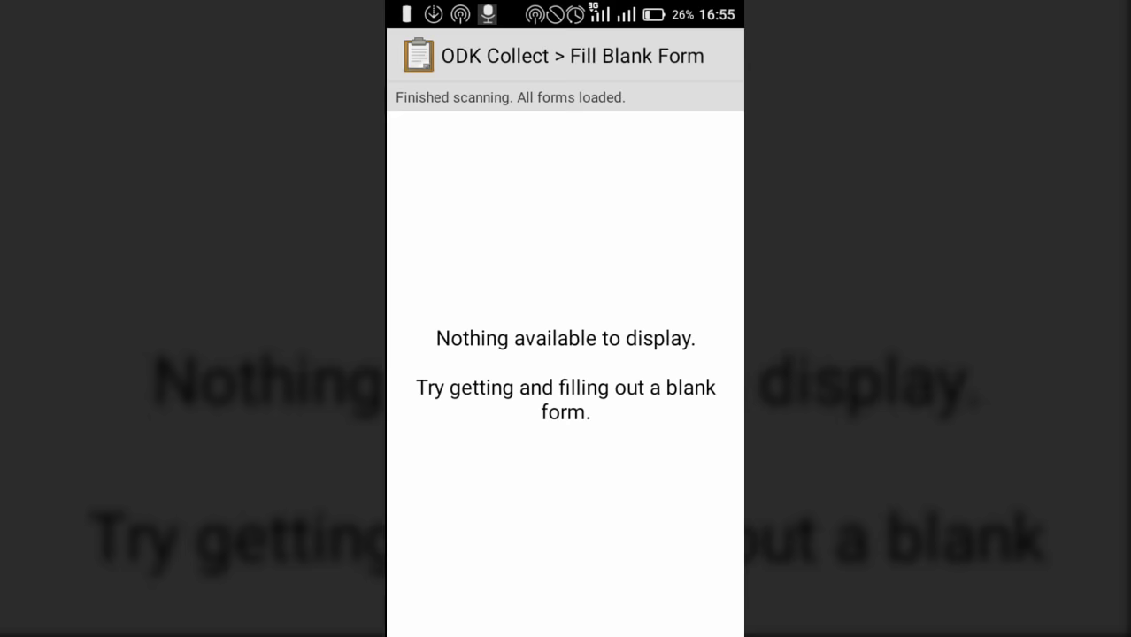
key("Escape")
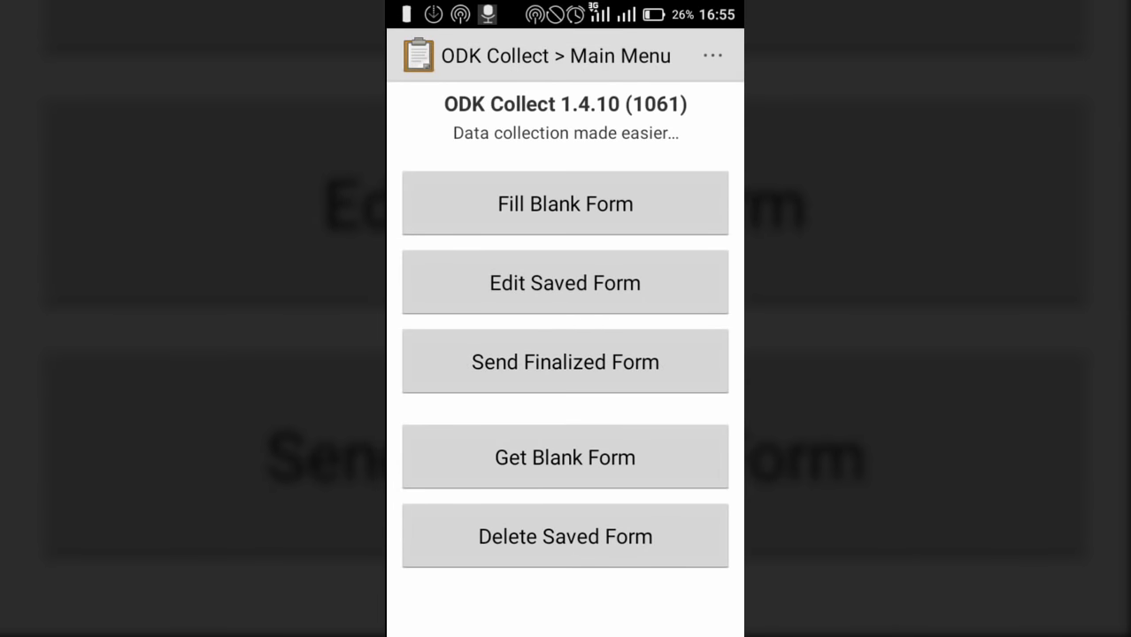
Download only the Household survey blank form, skipping the other four forms the server offers
left_click(565, 457)
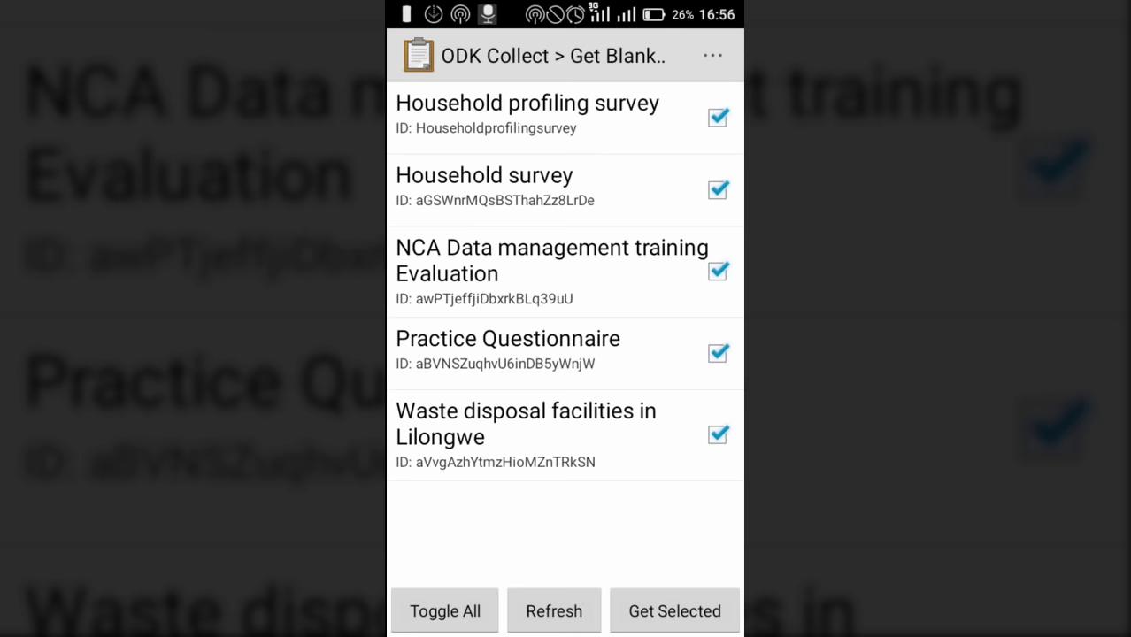
left_click(717, 435)
left_click(718, 353)
left_click(717, 272)
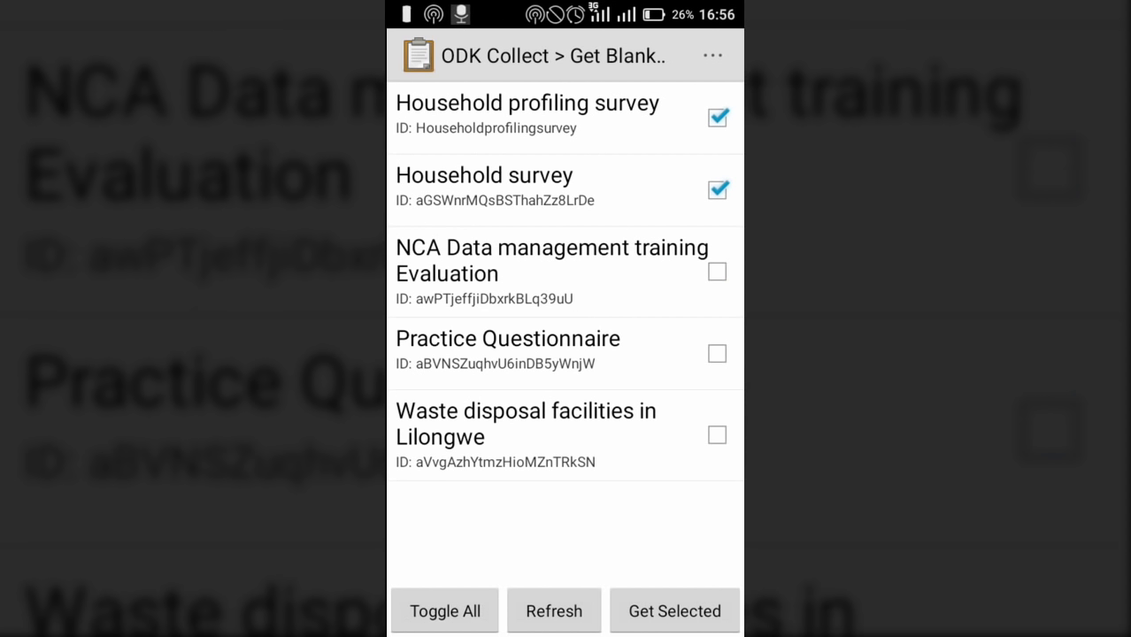
left_click(718, 117)
left_click(675, 611)
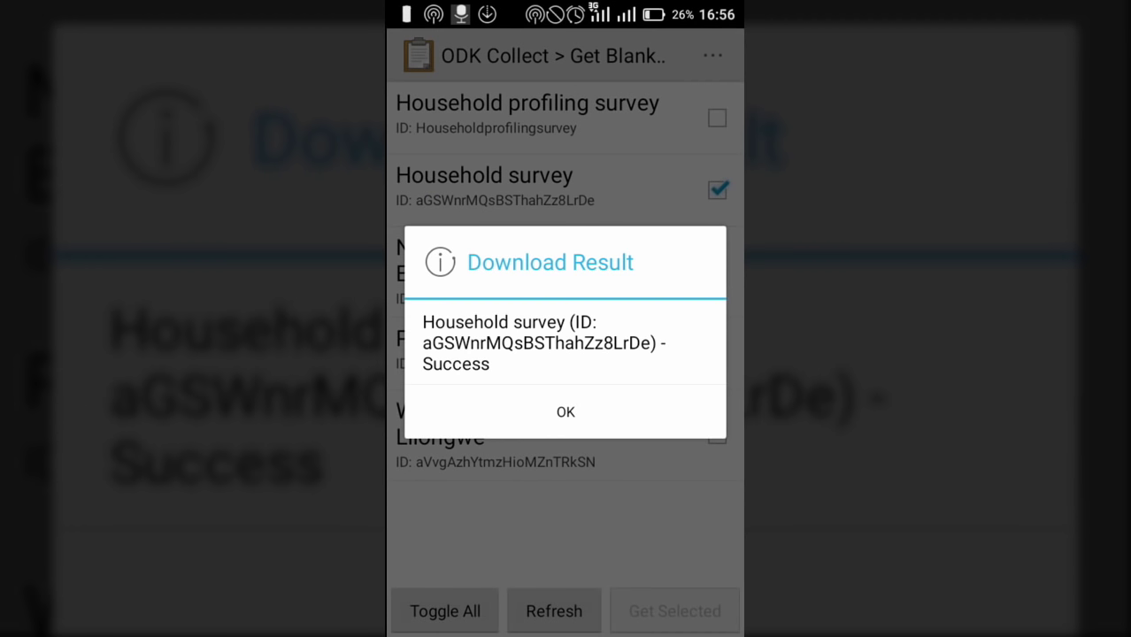
left_click(566, 412)
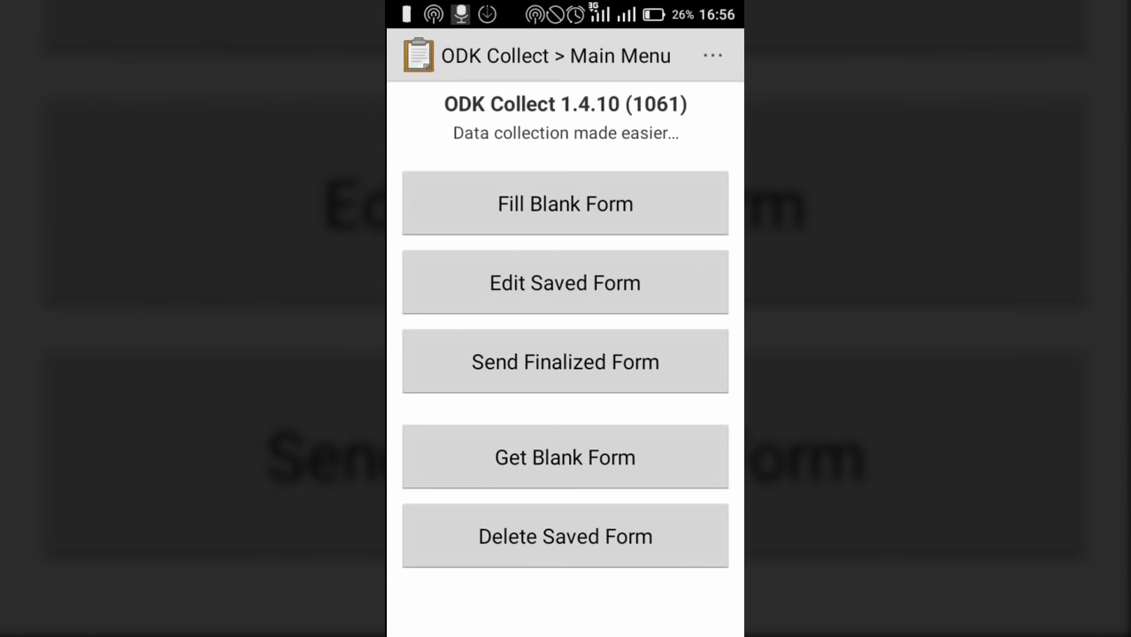
left_click(565, 204)
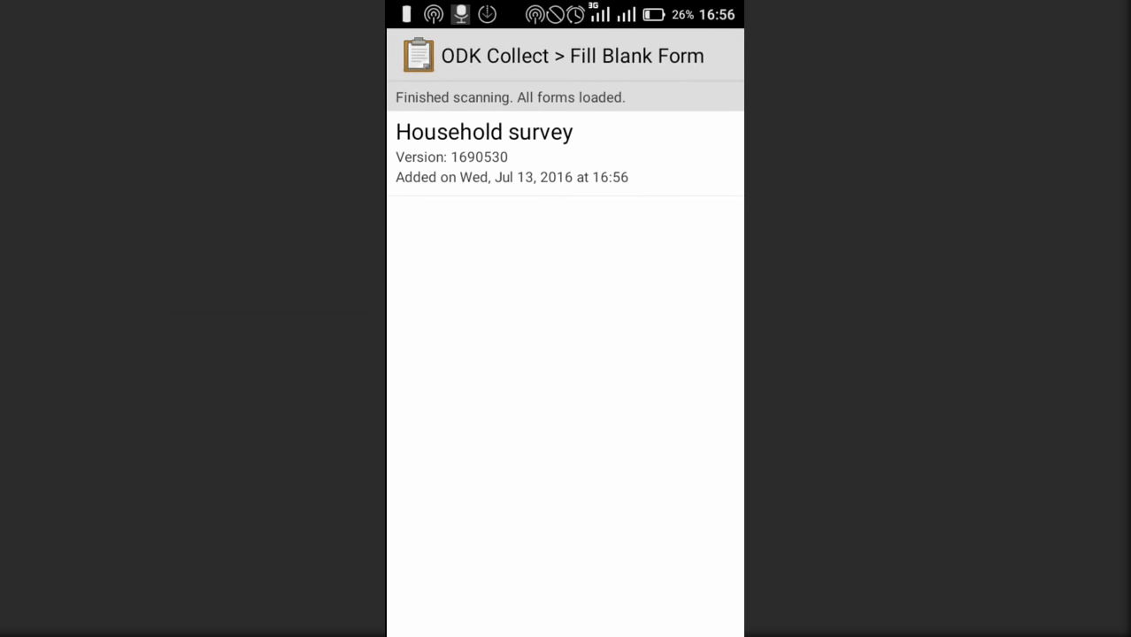
Start a new Household survey and answer District Chikwawa and Village Tsapa
left_click(484, 153)
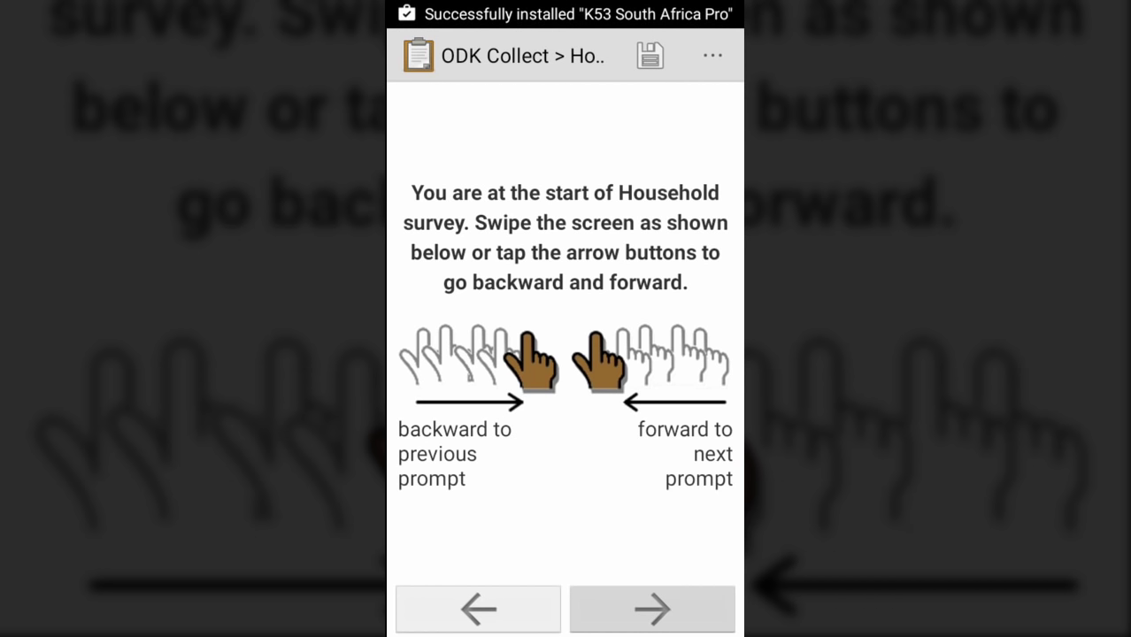
left_click(652, 609)
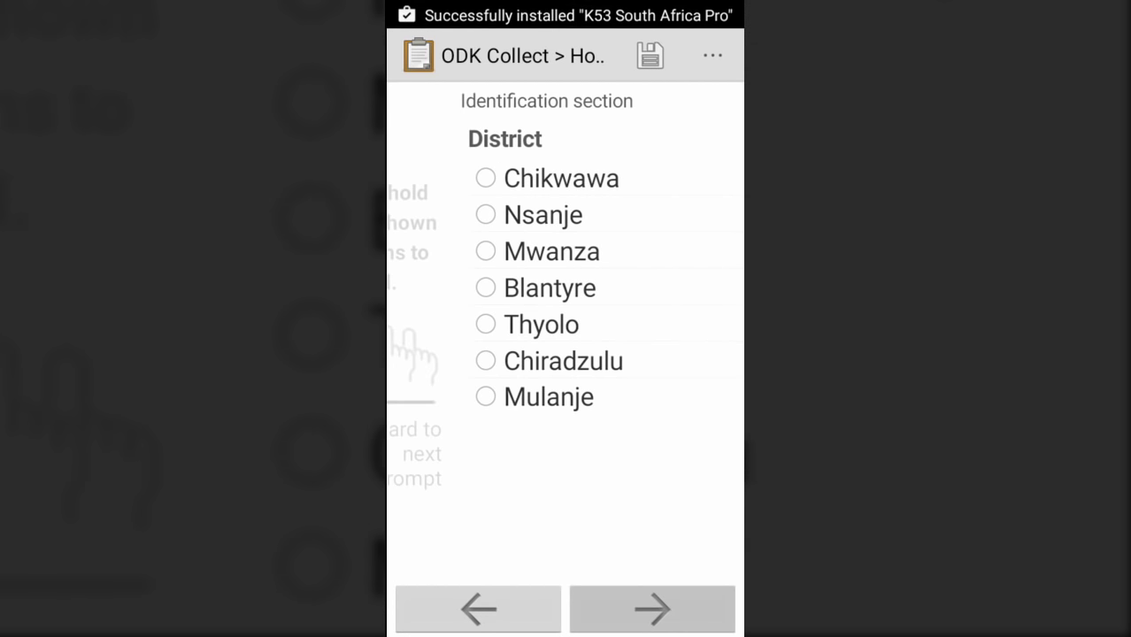
left_click(653, 609)
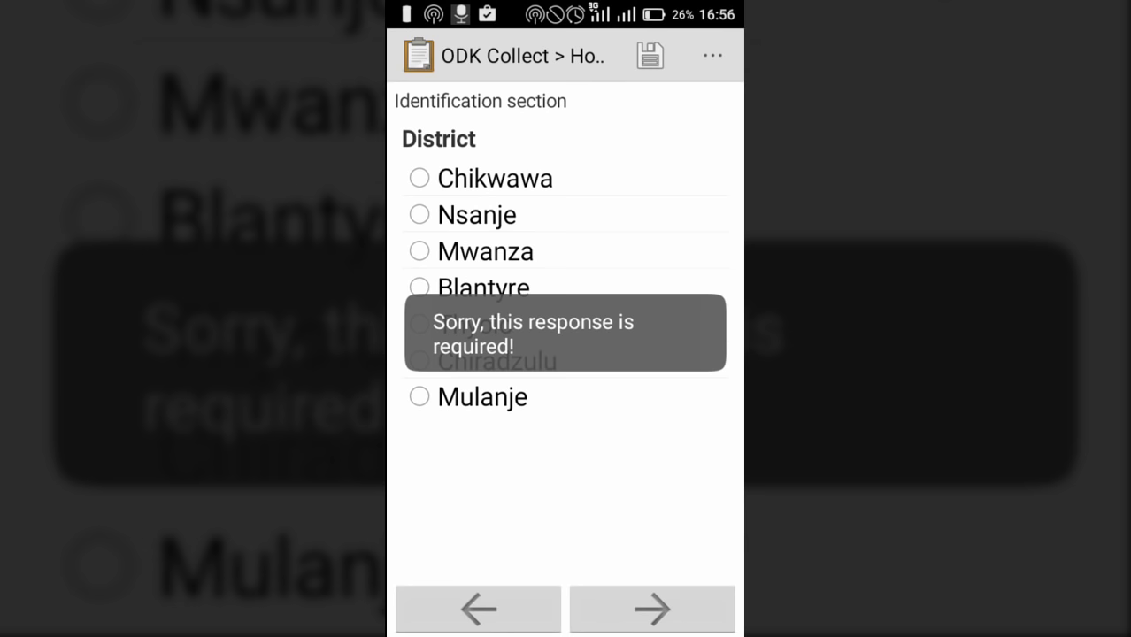
left_click(420, 178)
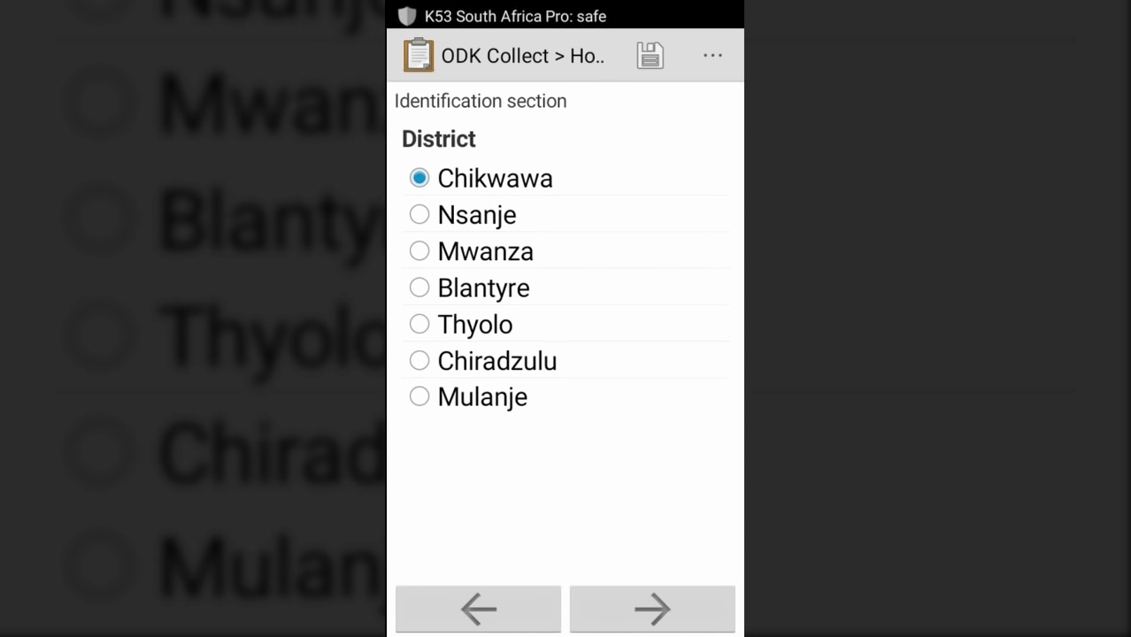
left_click(653, 609)
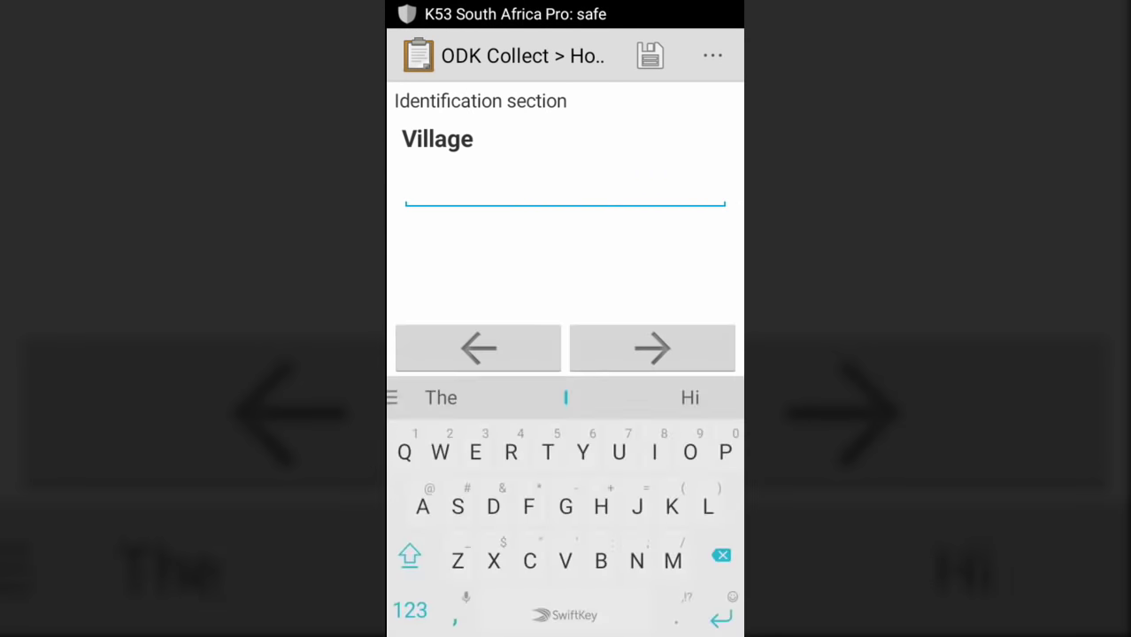
type("Tsapa")
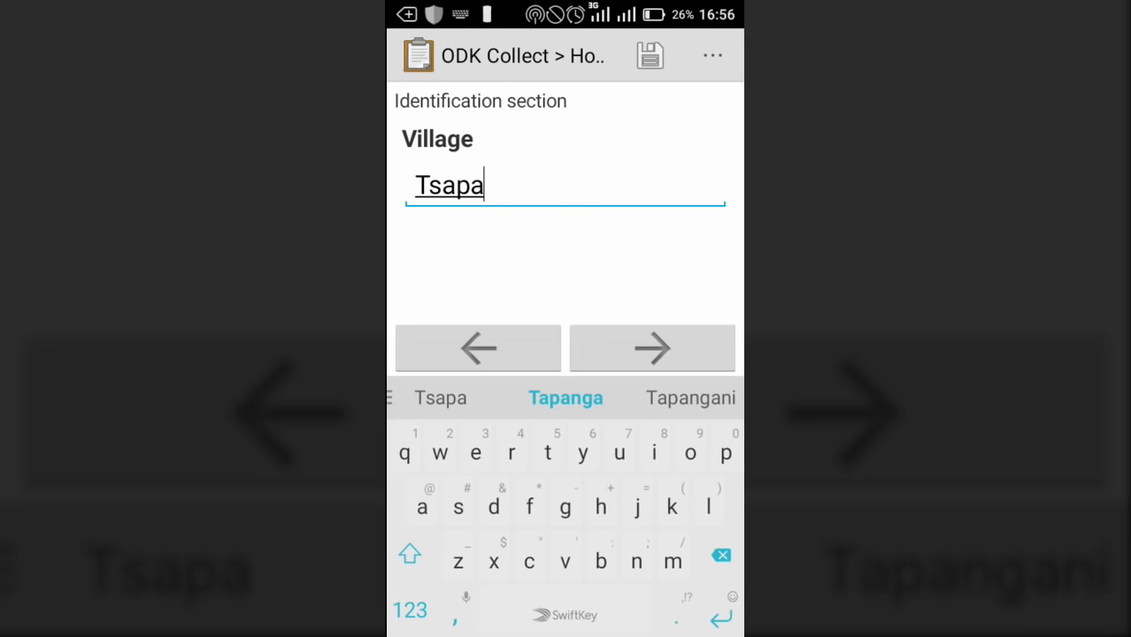
left_click(652, 348)
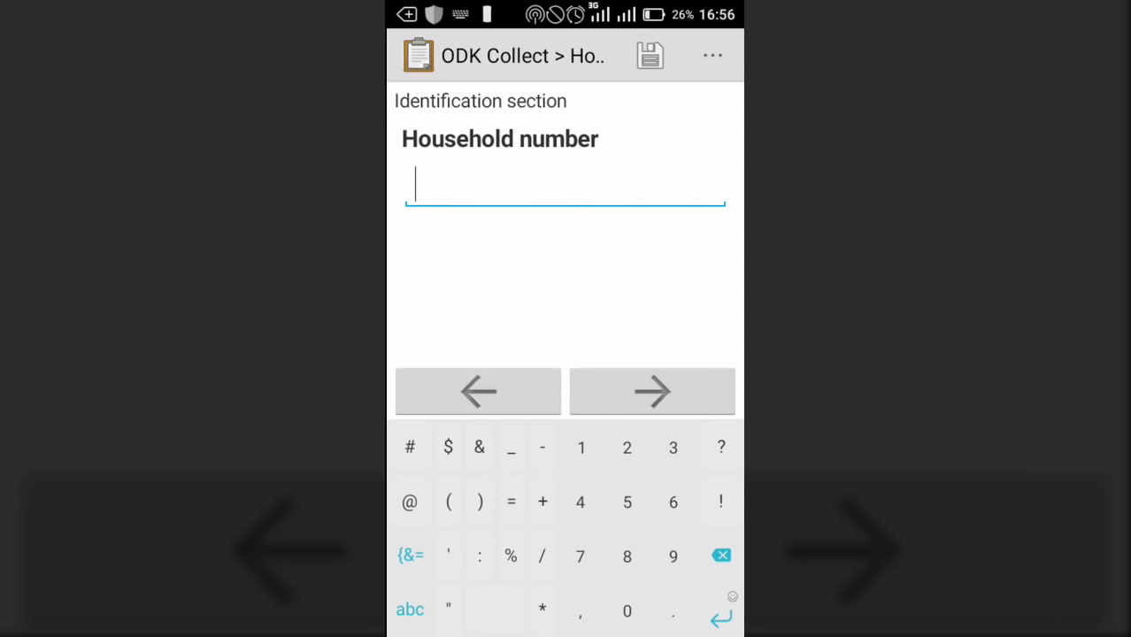
Enter household number 1 and record the household's GPS location at 4.4m accuracy
type("1")
left_click(652, 391)
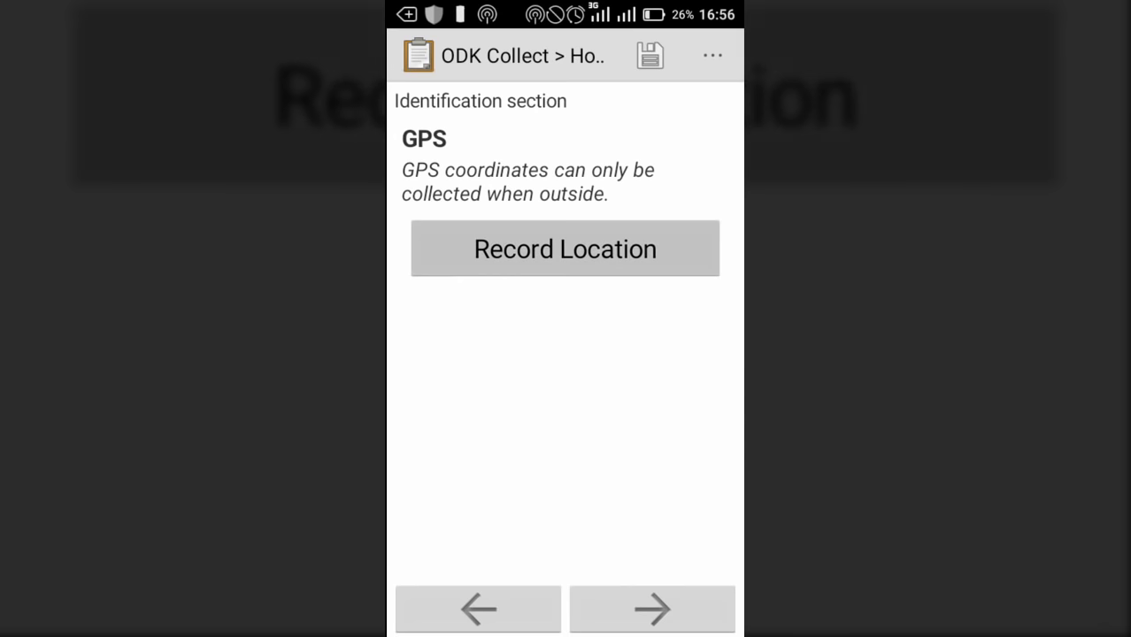
left_click(565, 249)
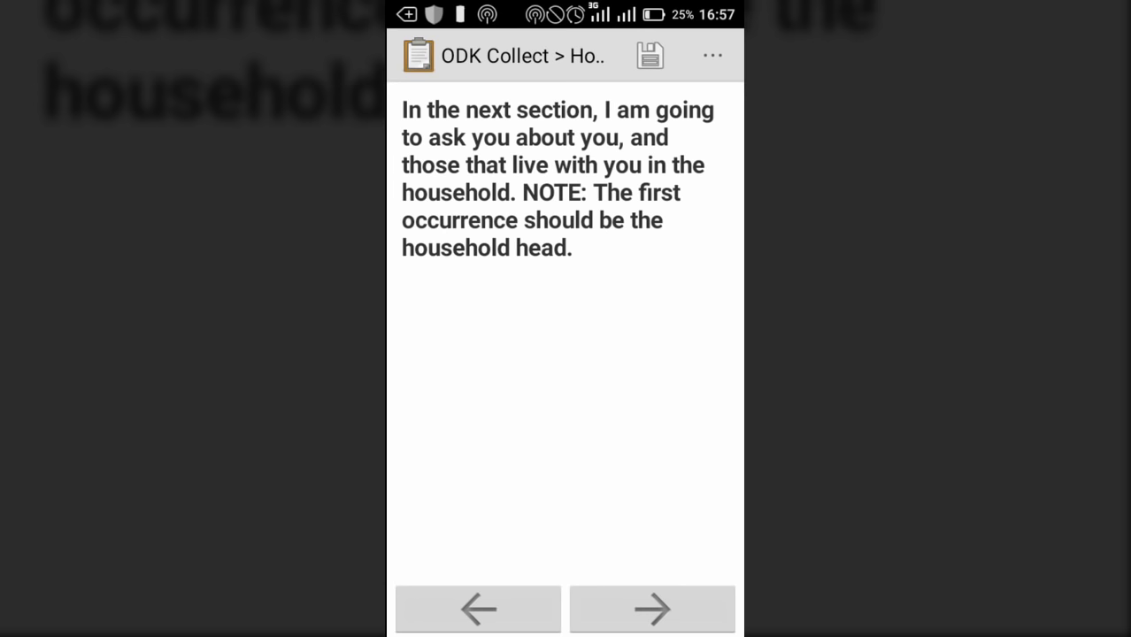
left_click(653, 610)
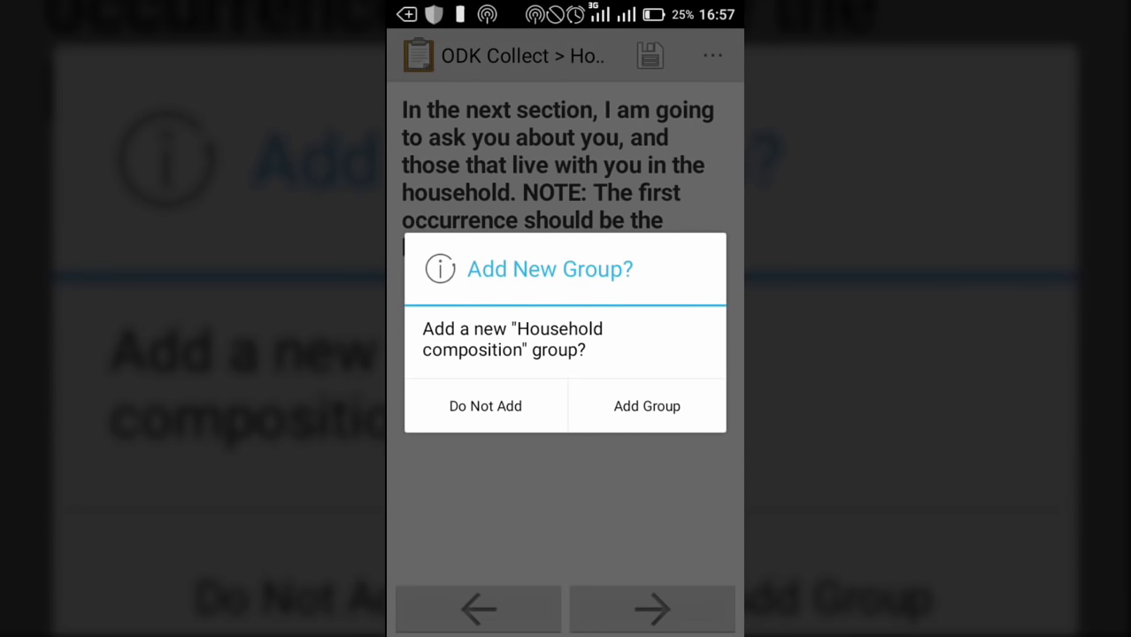
Add the first household member: enter the member's name, relationship Self, sex Male
left_click(647, 405)
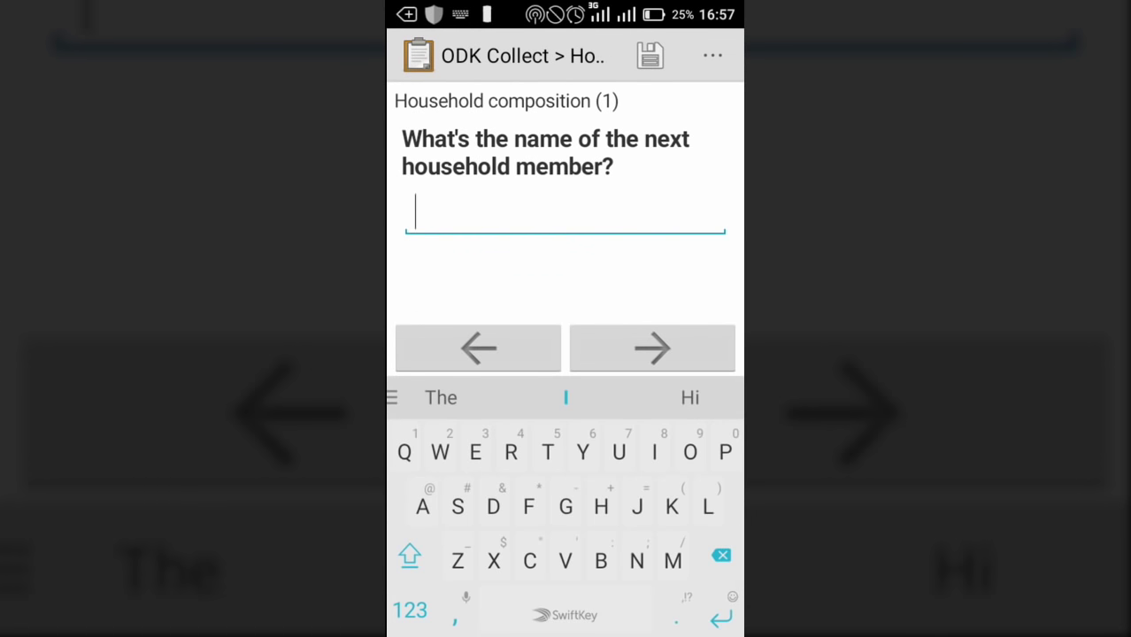
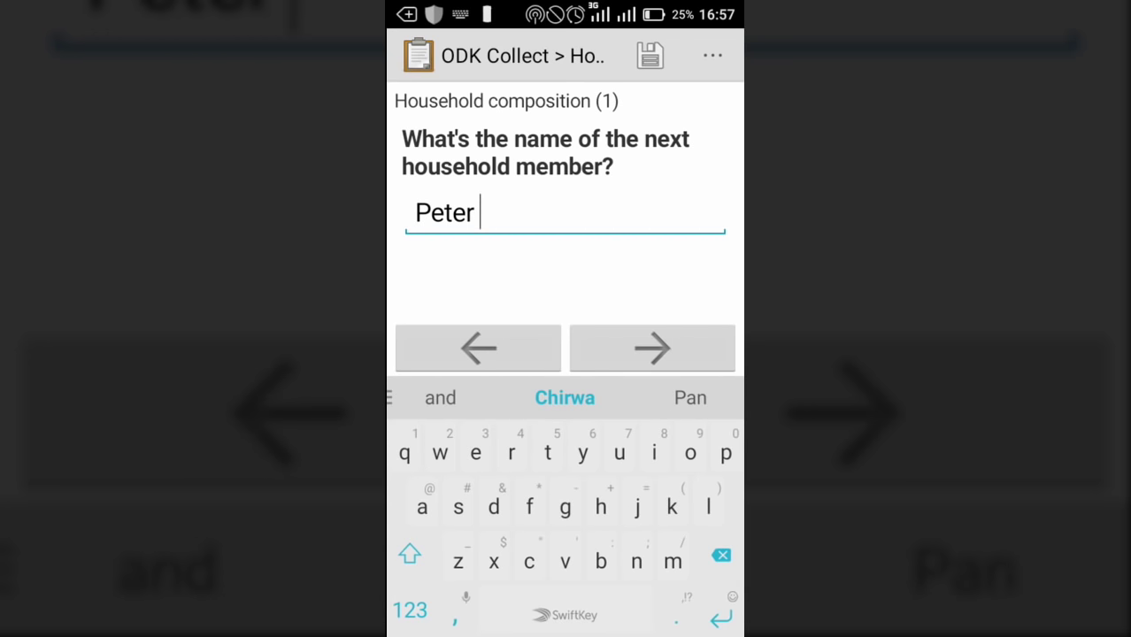
left_click(652, 348)
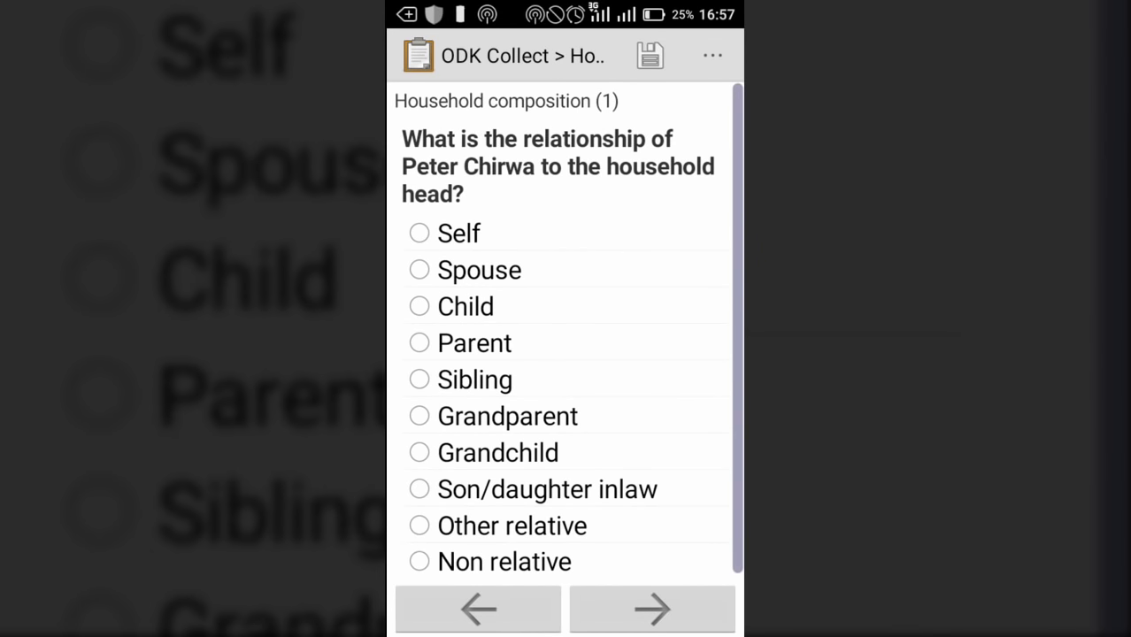
left_click(420, 233)
left_click(653, 609)
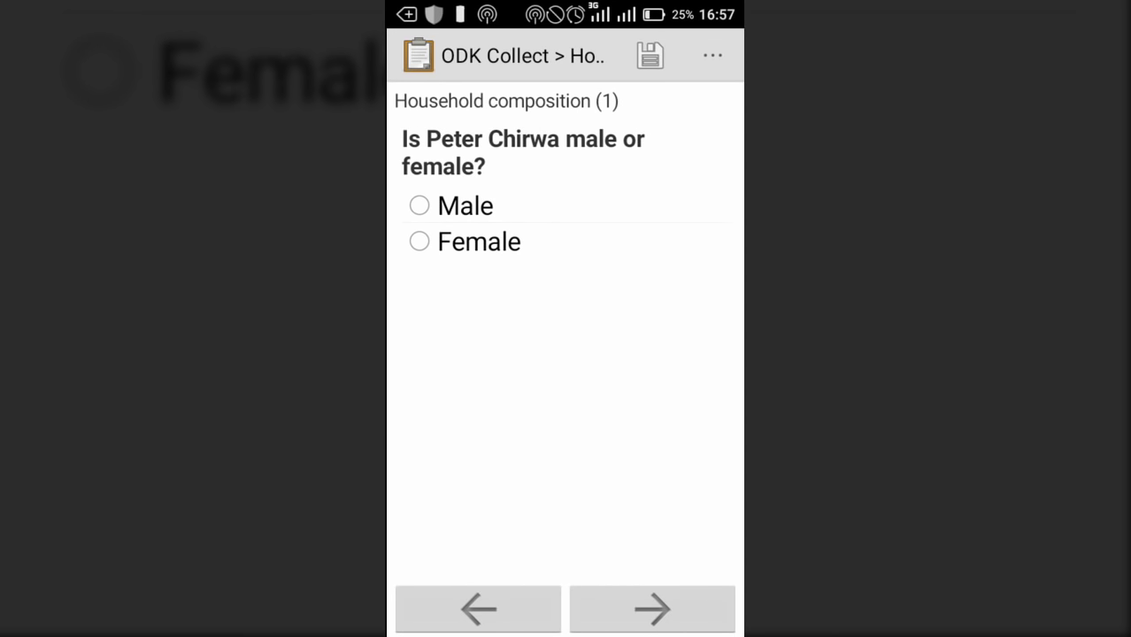
left_click(420, 205)
left_click(653, 609)
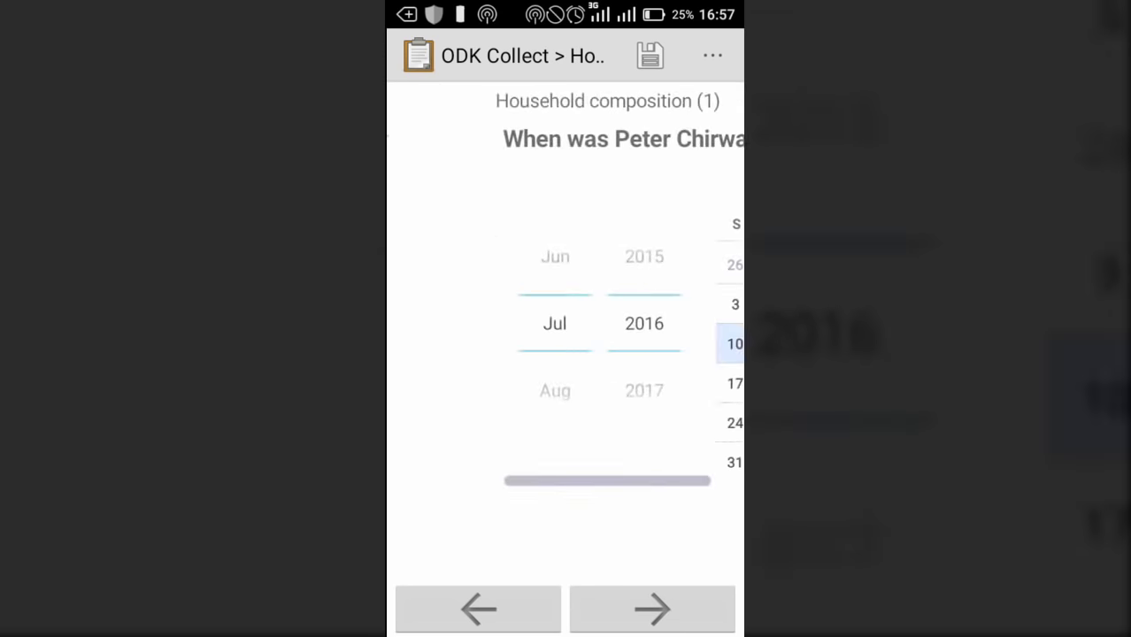
Set the first member's birth date to 1990 in the date picker
left_click(542, 323)
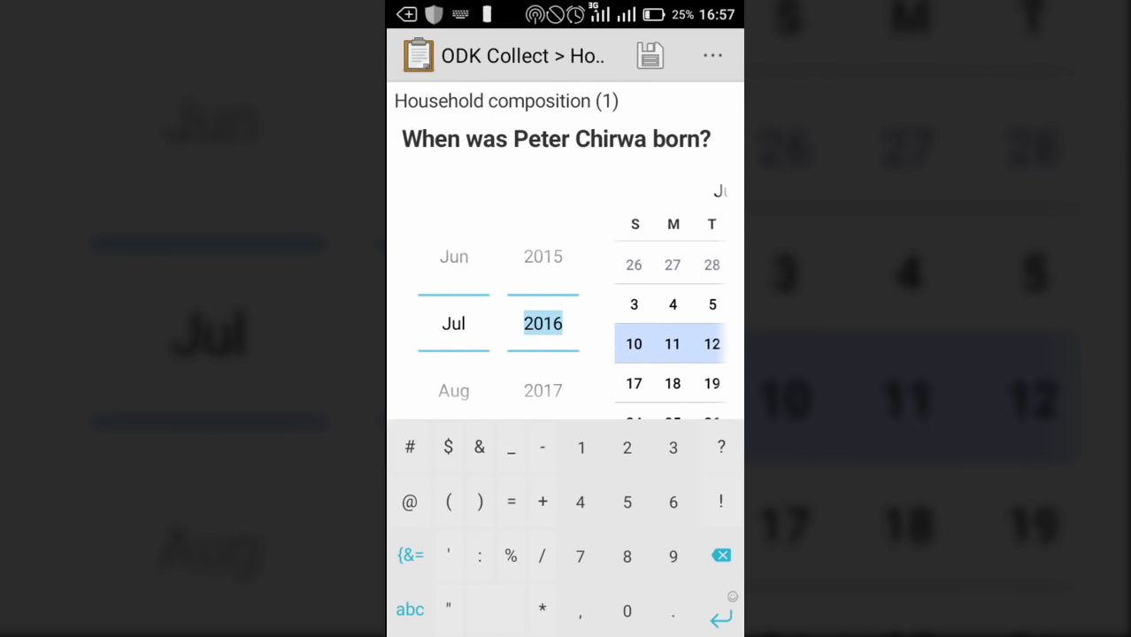
type("1990")
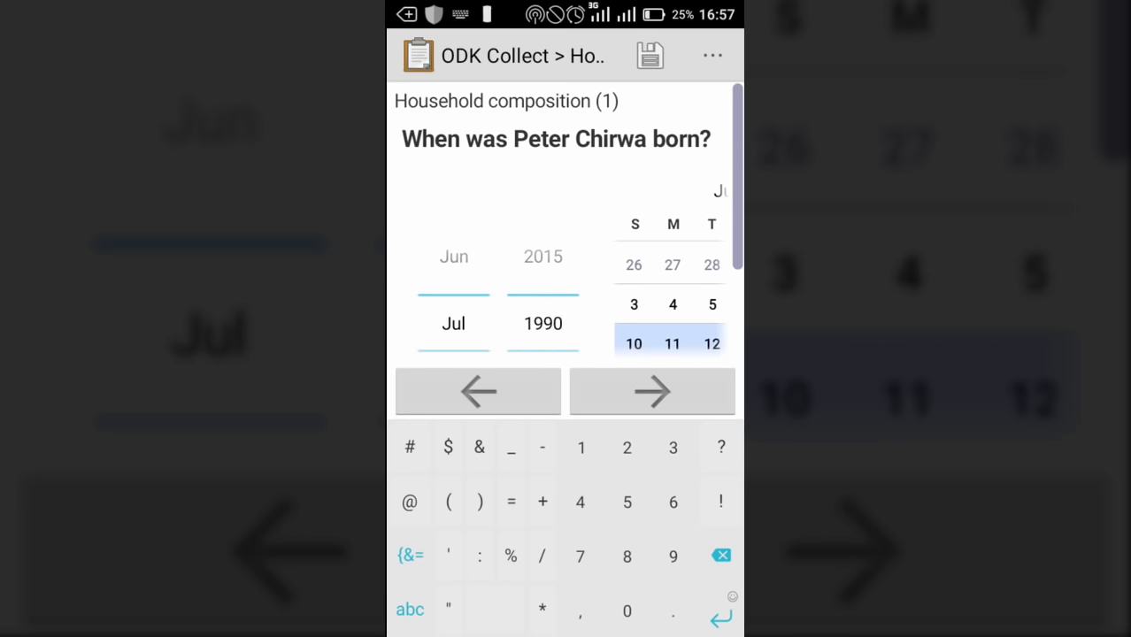
left_click(453, 257)
scroll(579, 363, "left", 3)
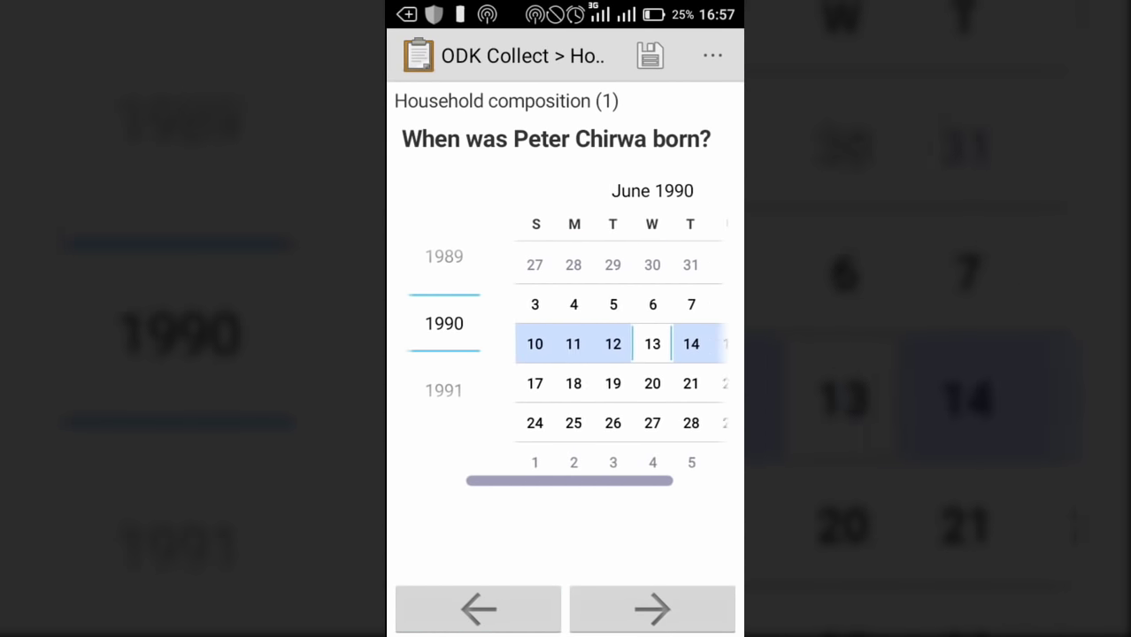
scroll(579, 363, "up", 4)
scroll(579, 363, "left", 3)
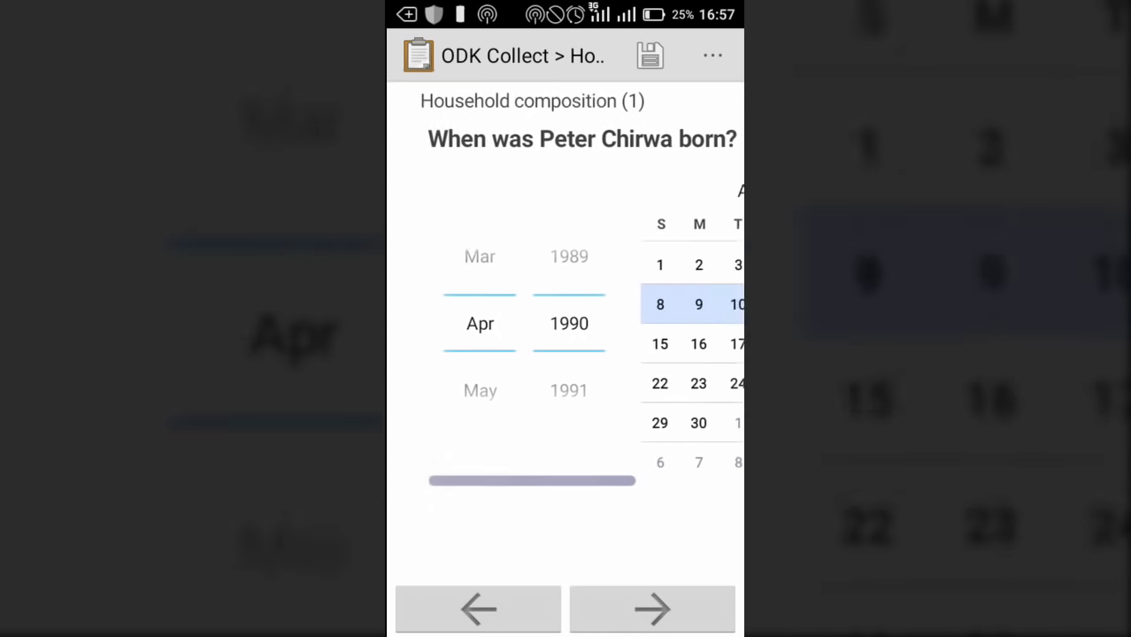
scroll(453, 350, "up", 1)
scroll(453, 323, "up", 2)
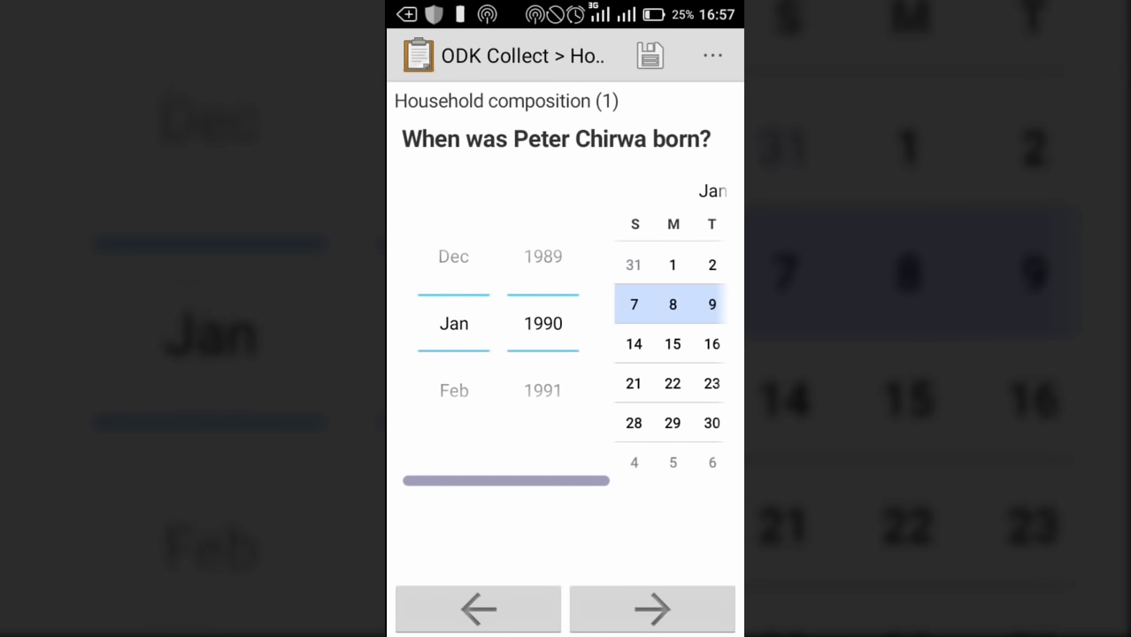
left_click(634, 344)
left_click(652, 609)
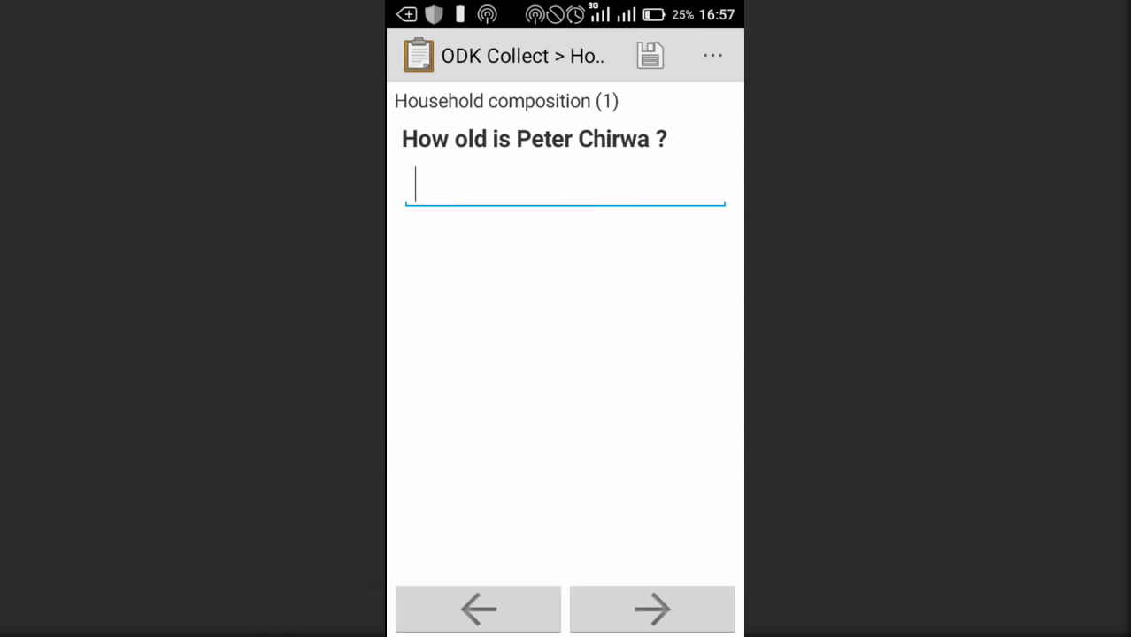
Record age 26, Married and MSCE education, then add another member group
type("2")
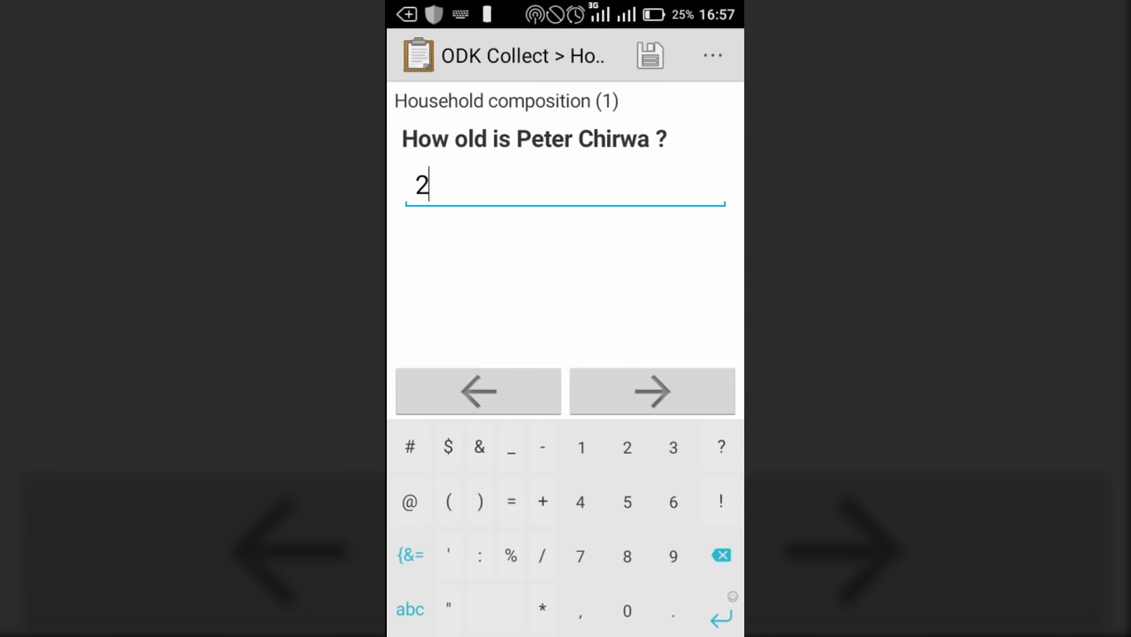
type("6")
left_click(652, 391)
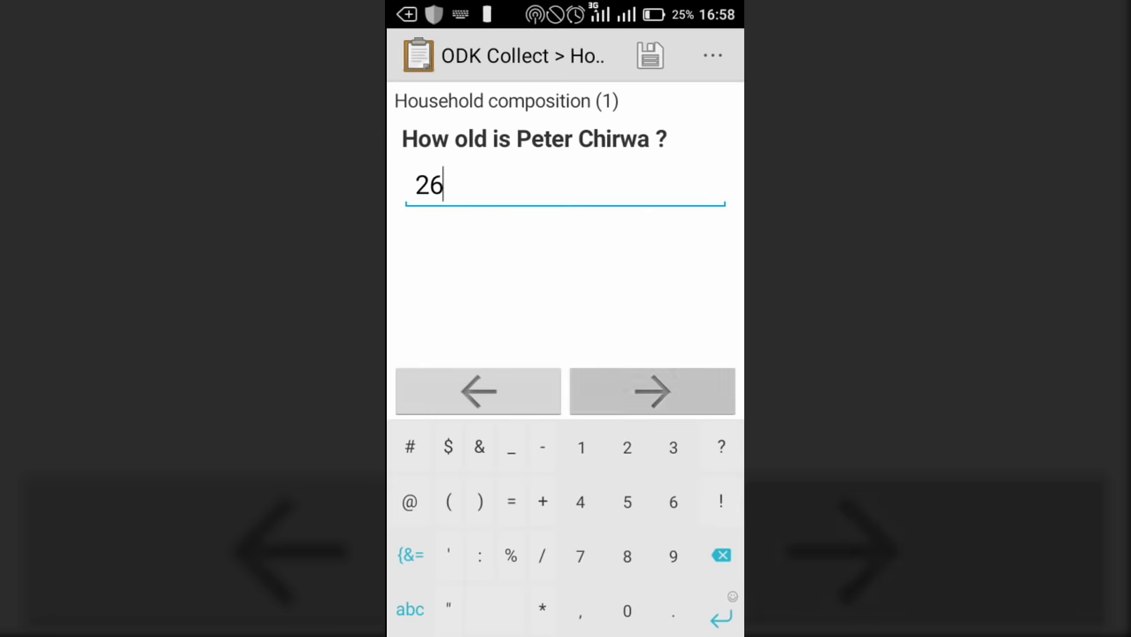
left_click(420, 206)
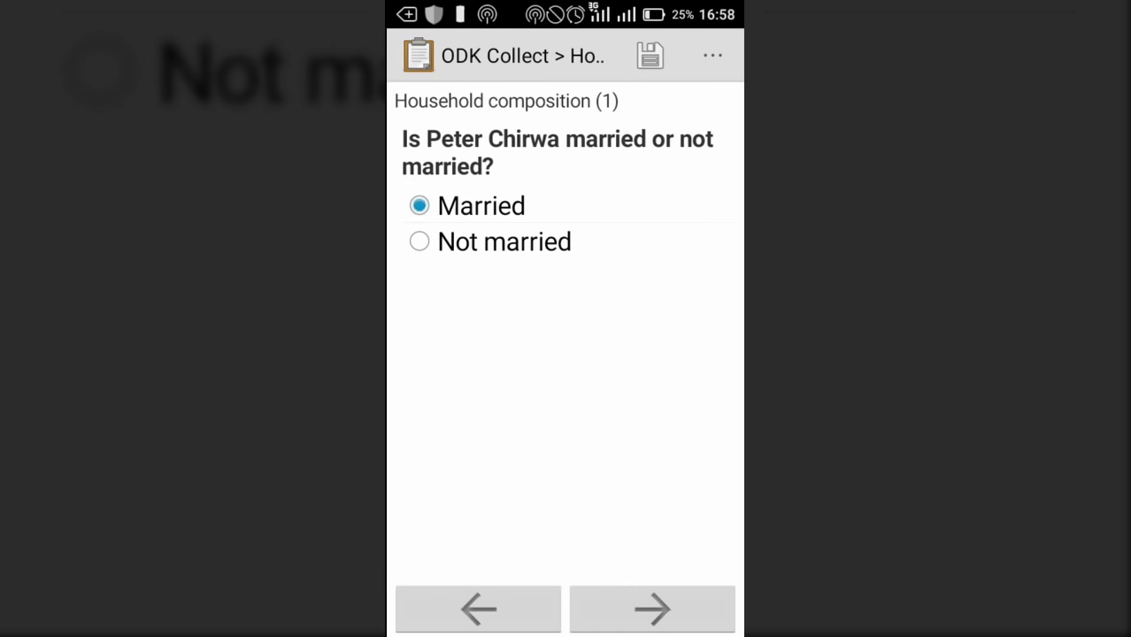
left_click(653, 609)
left_click(419, 315)
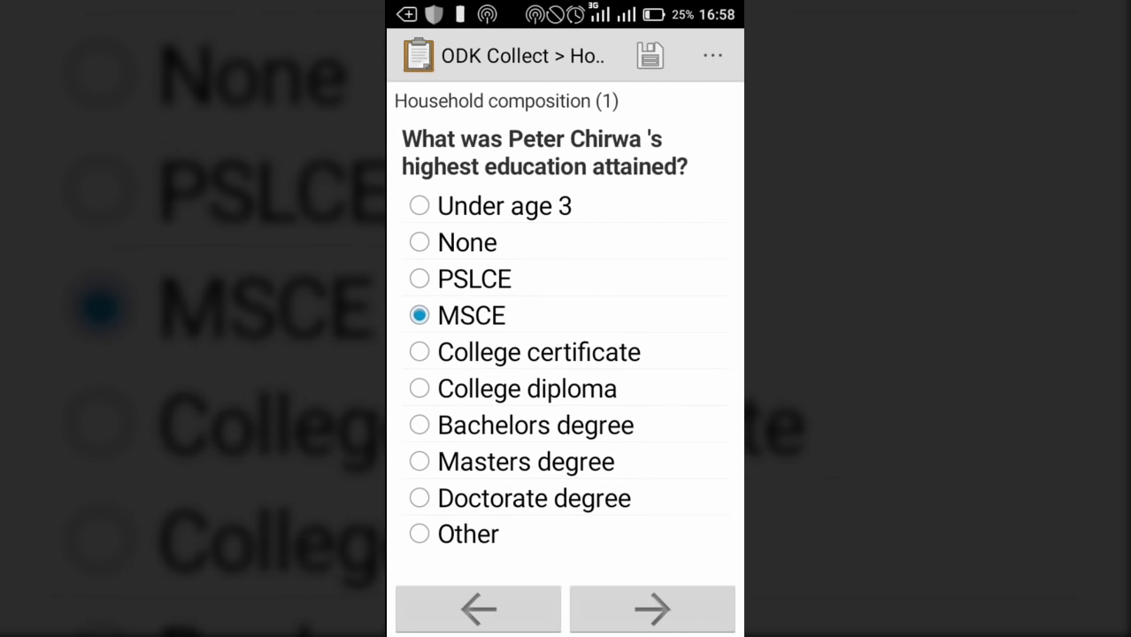
left_click(652, 609)
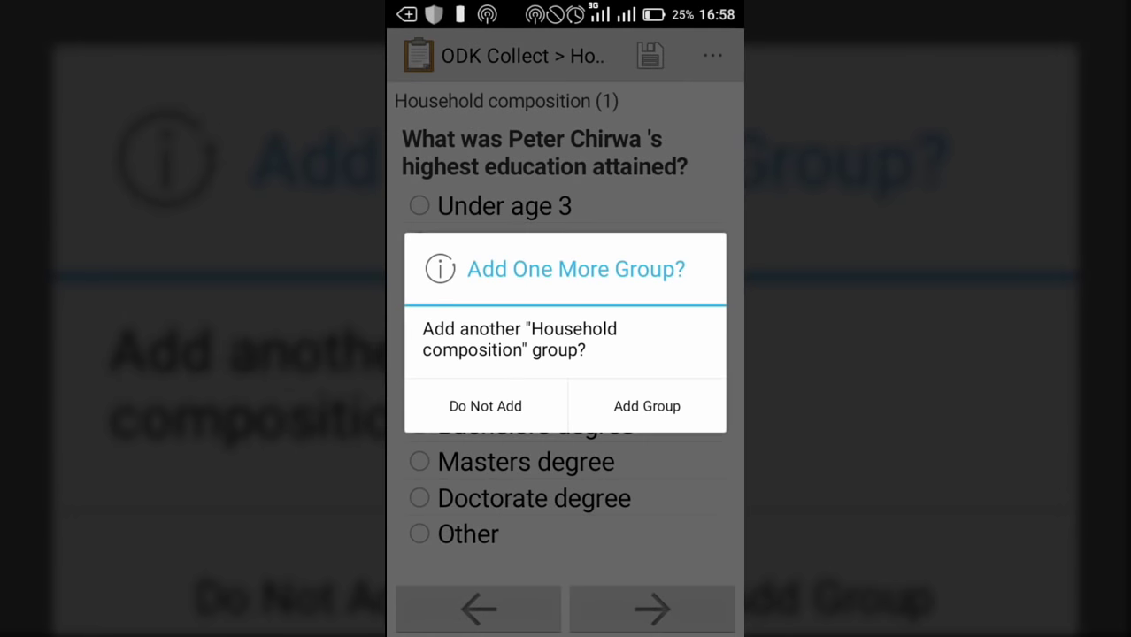
left_click(647, 406)
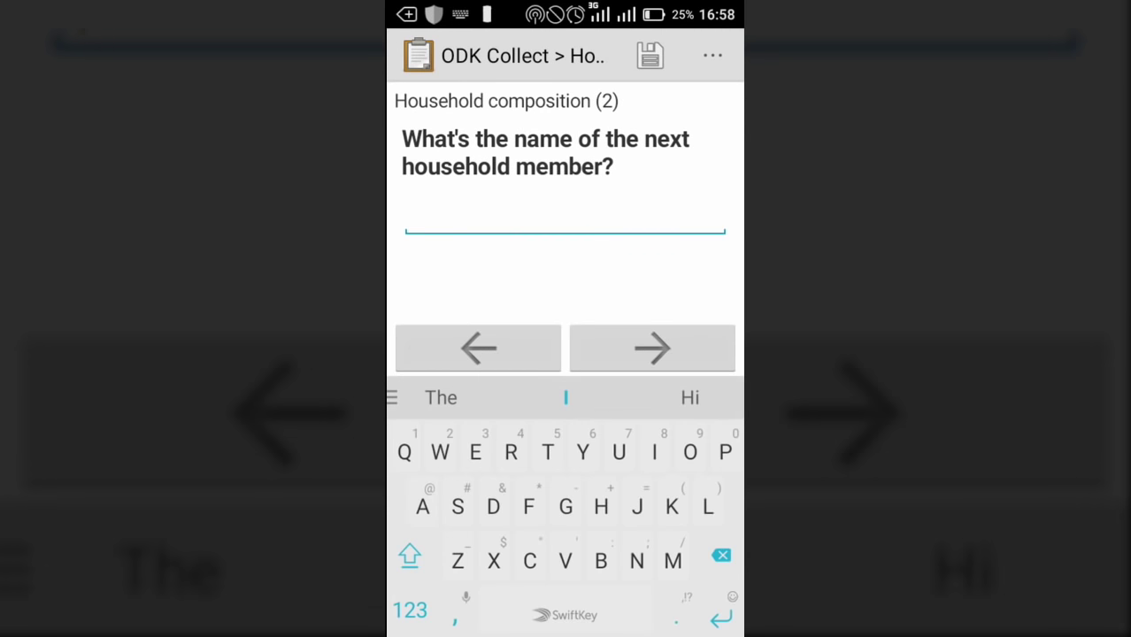
Enter the second member's name, with relationship Spouse and sex Female
type("Mart")
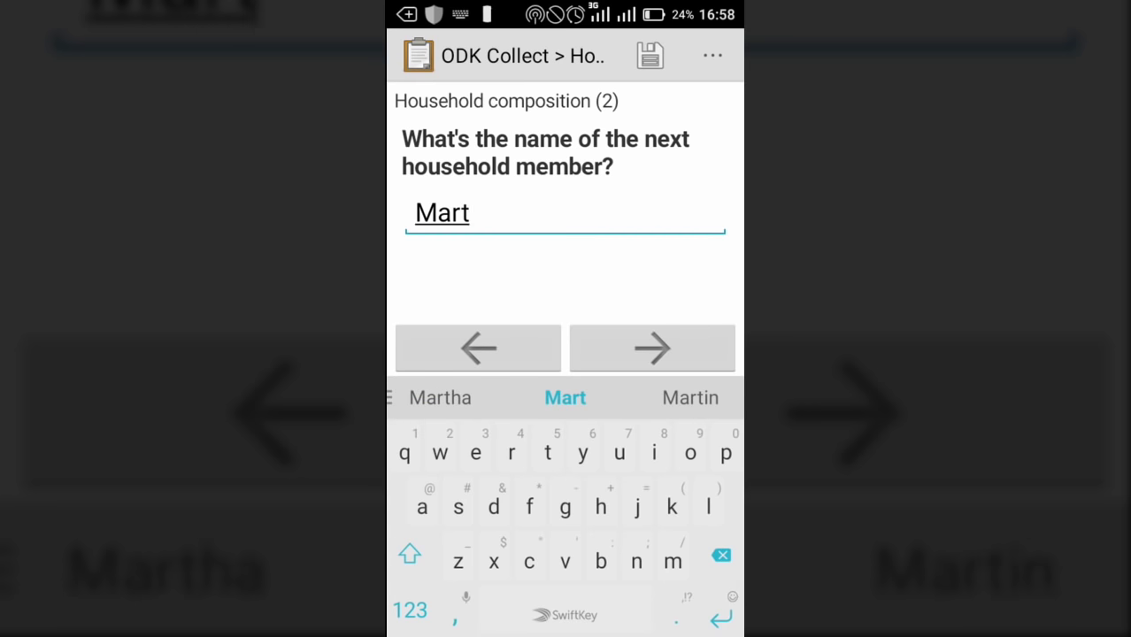
left_click(440, 398)
left_click(440, 397)
left_click(652, 348)
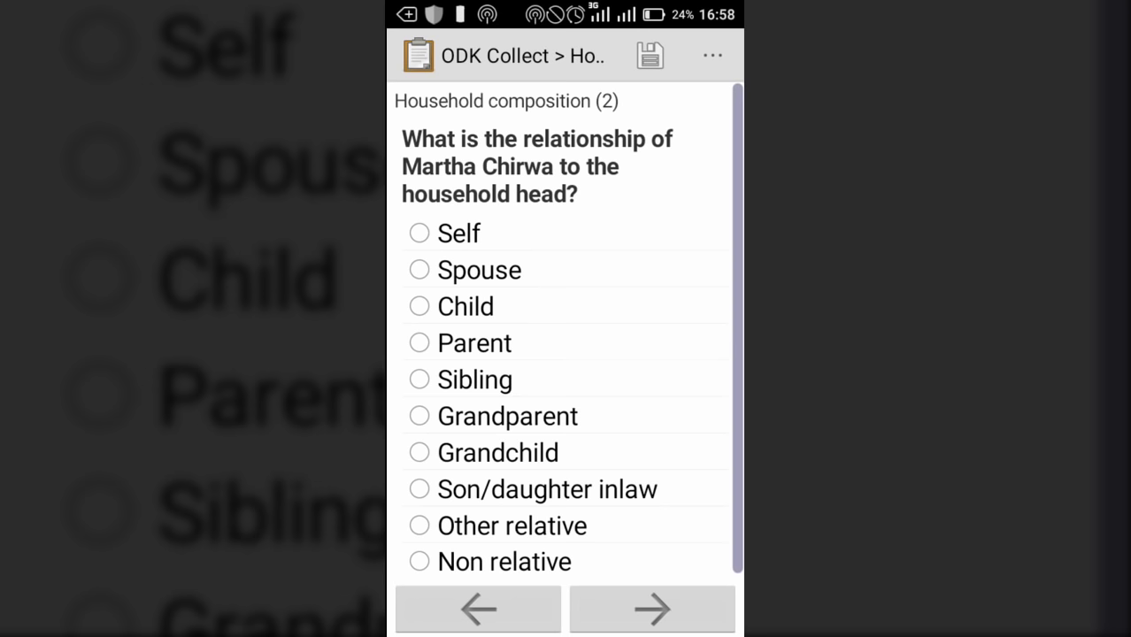
left_click(420, 270)
left_click(652, 609)
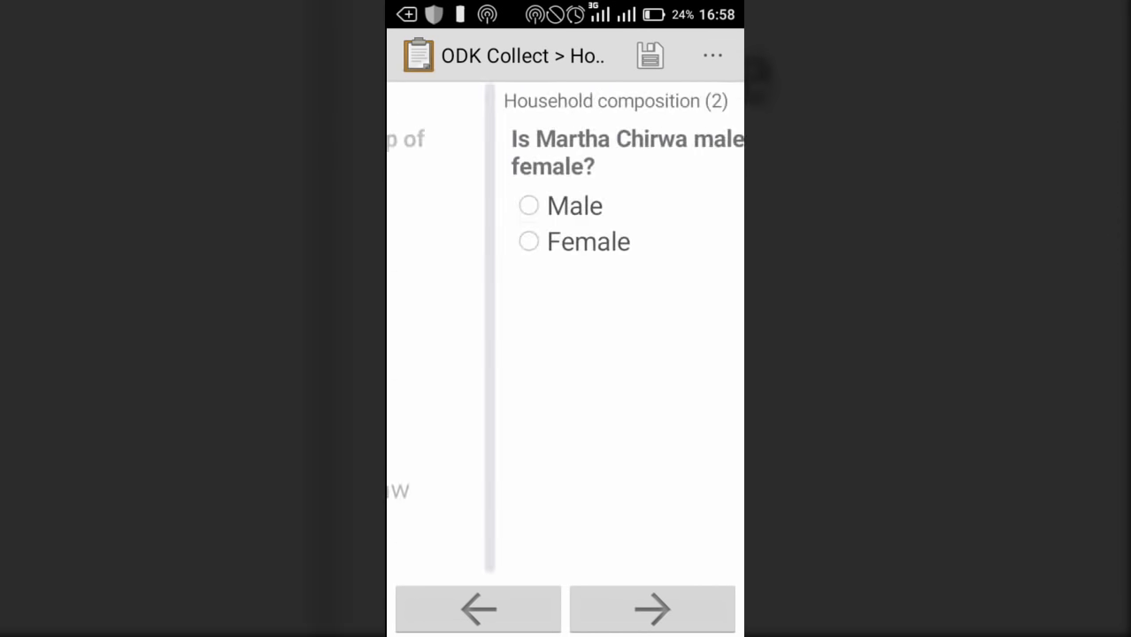
left_click(420, 242)
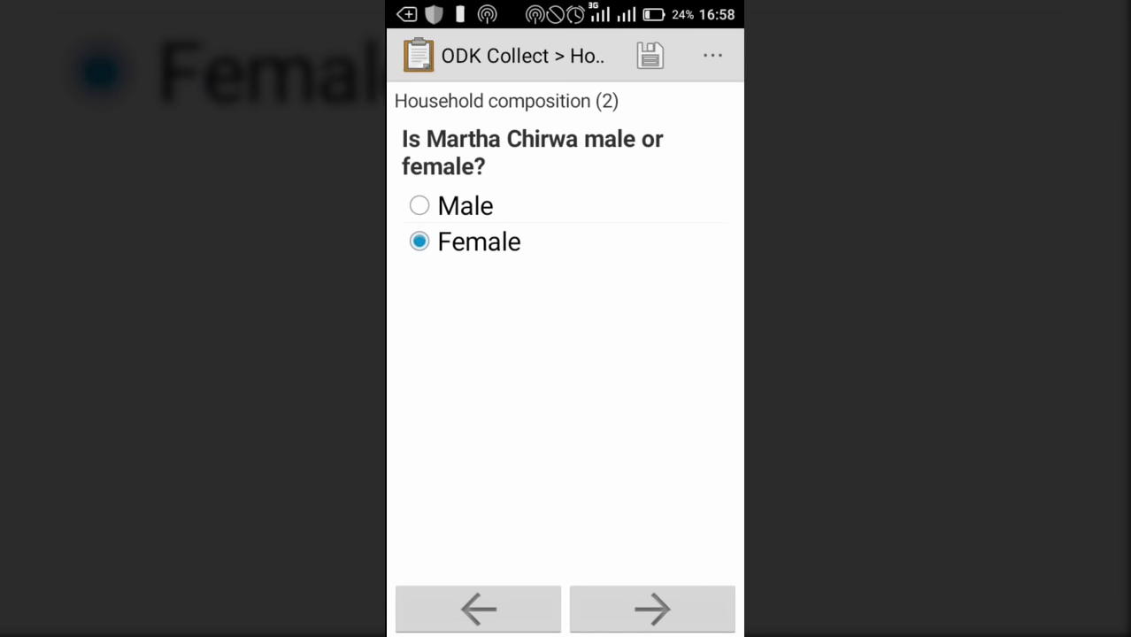
left_click(653, 609)
Record birth year 1990, age 26, Married and MSCE, then add a third member group
left_click(543, 323)
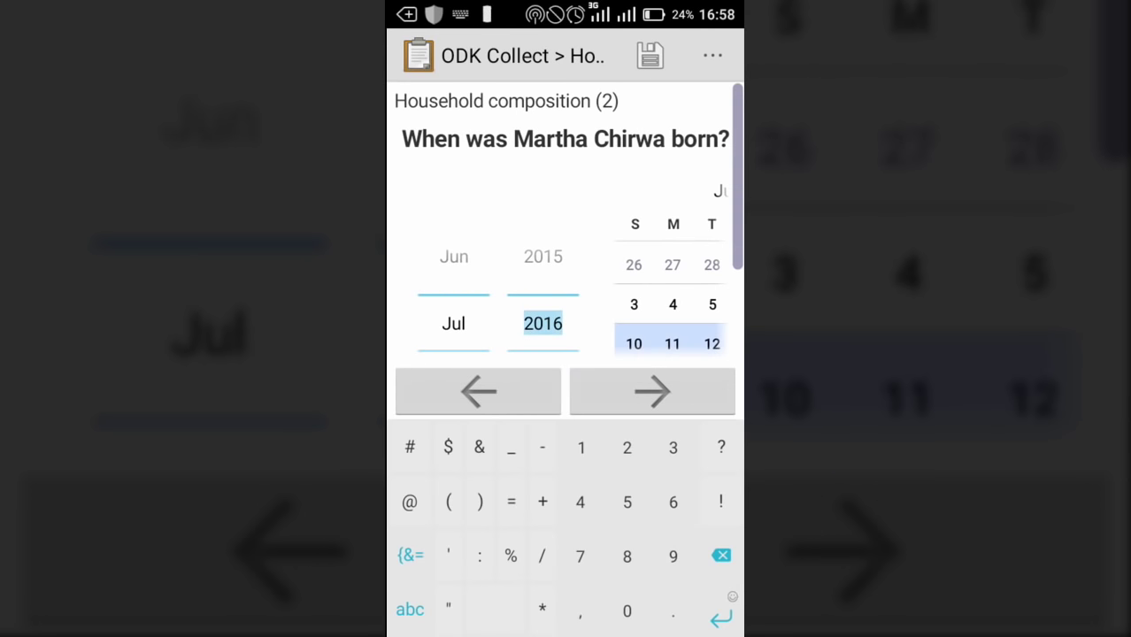
type("1990")
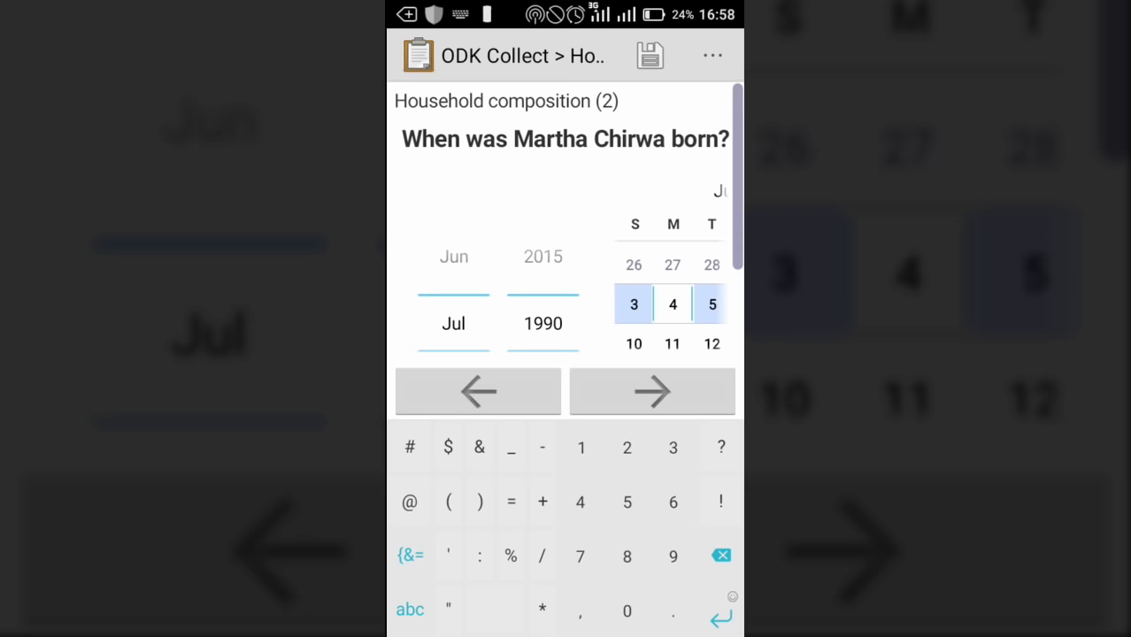
left_click(652, 392)
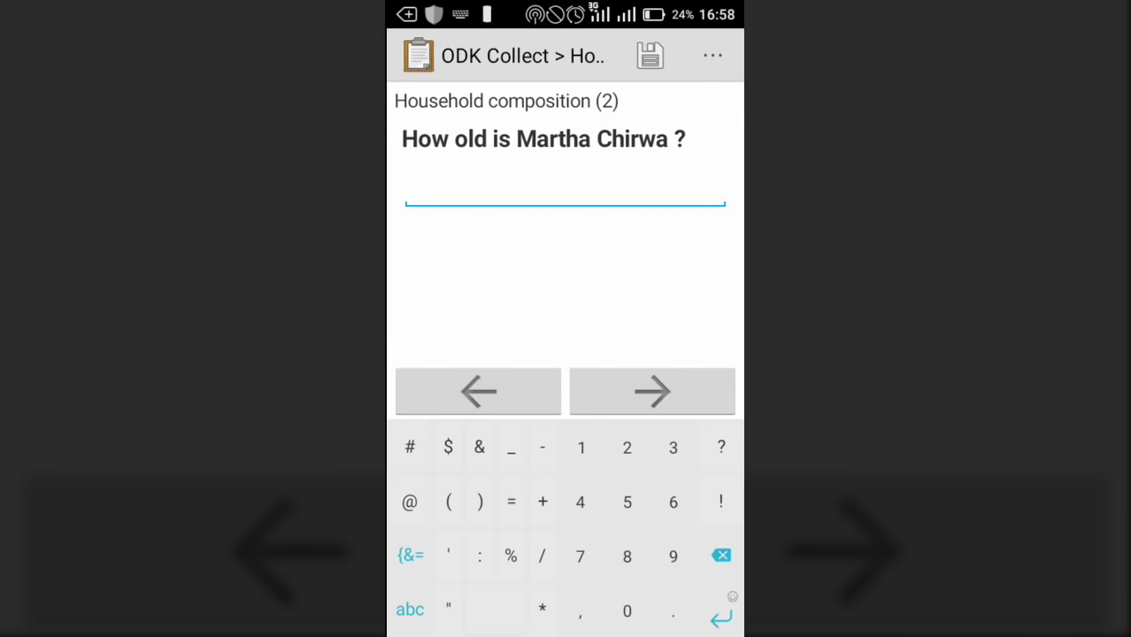
type("26")
left_click(652, 392)
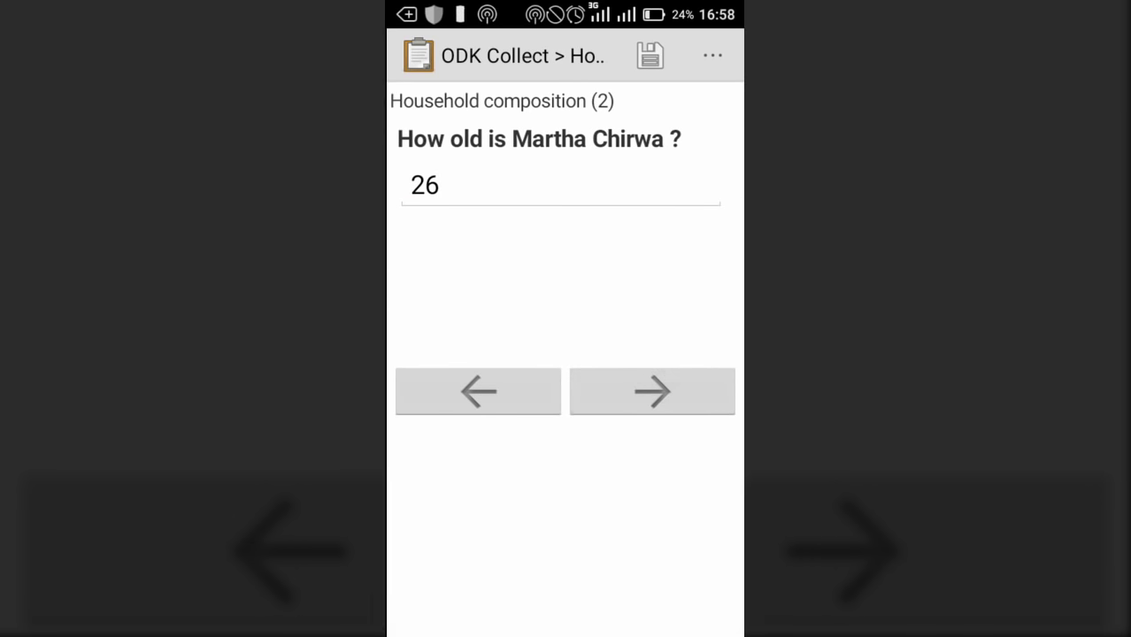
left_click(420, 205)
left_click(653, 609)
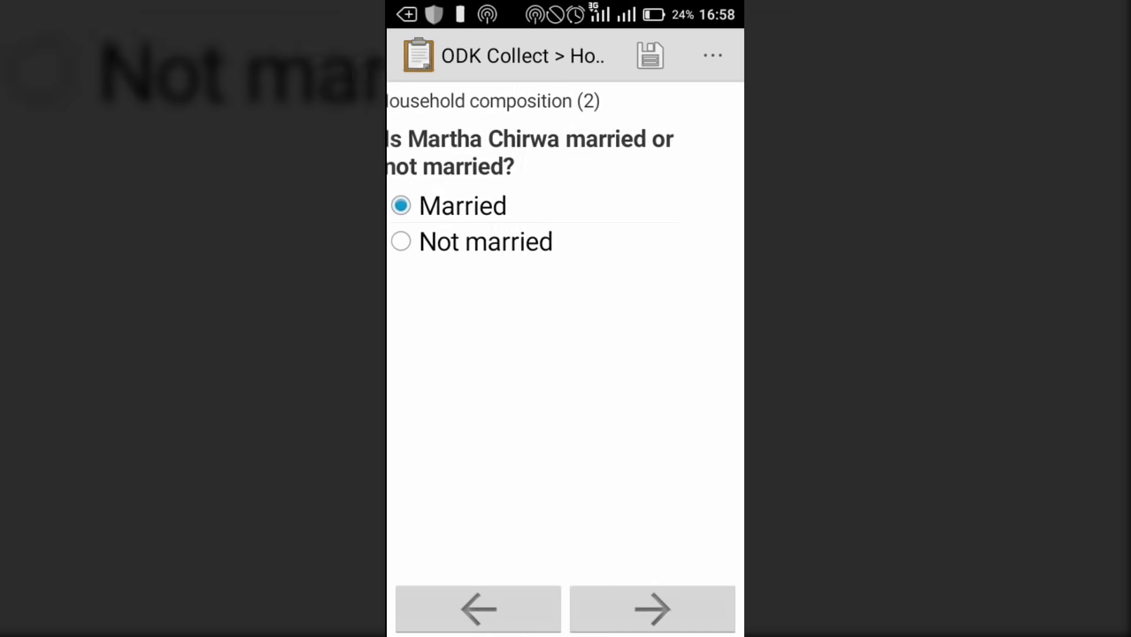
left_click(419, 315)
left_click(652, 609)
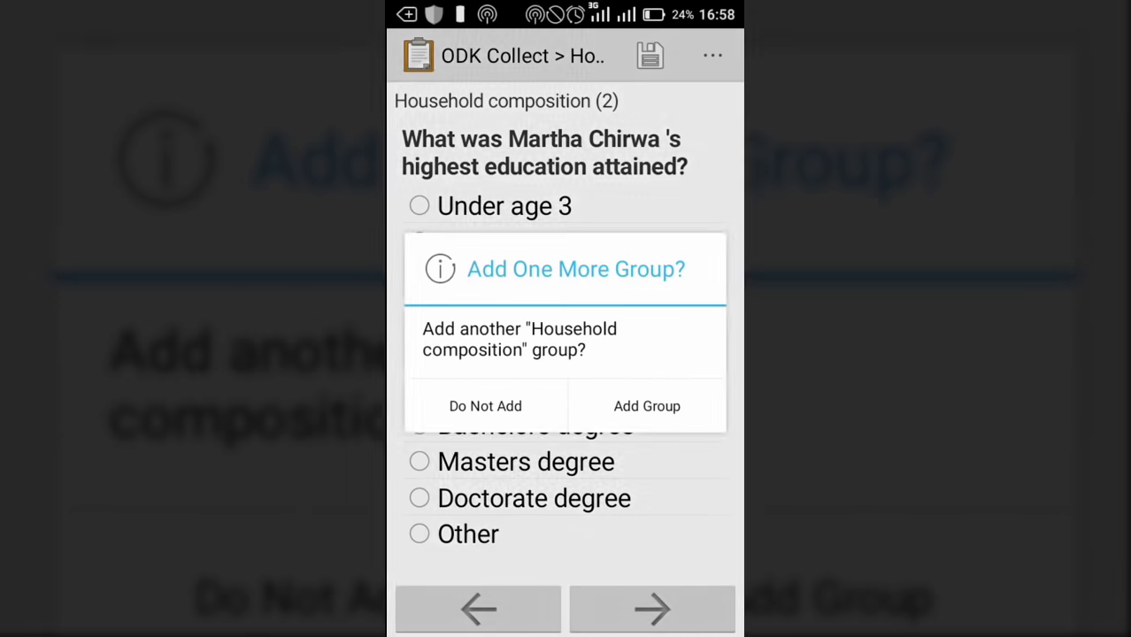
left_click(647, 406)
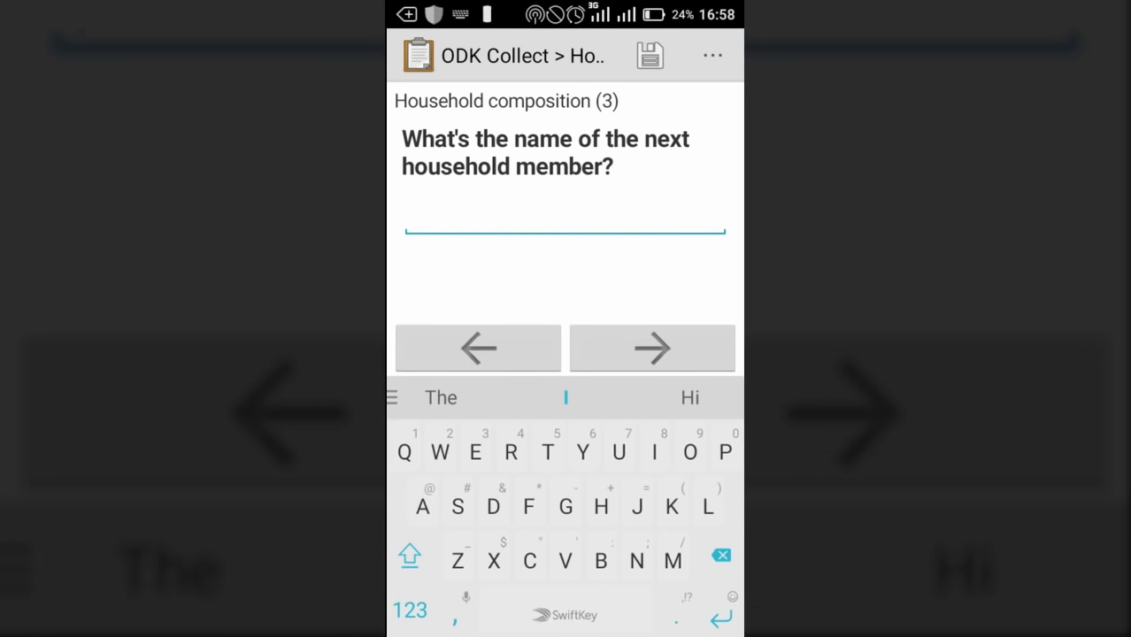
Enter the third member's name, with relationship Child and sex Female
type("Joa")
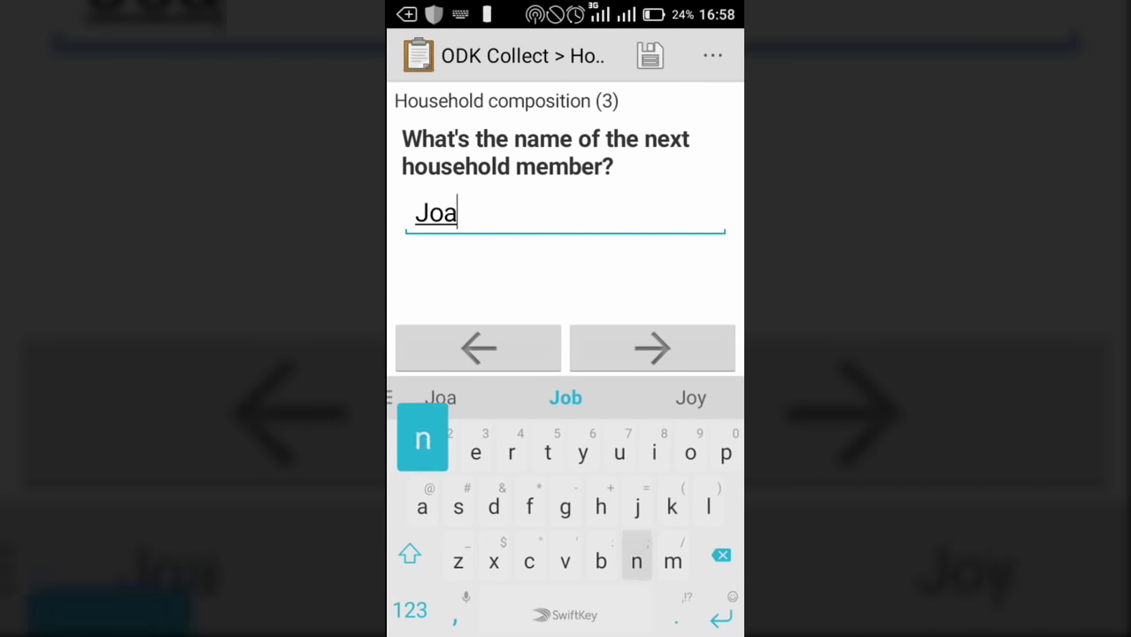
type("nna")
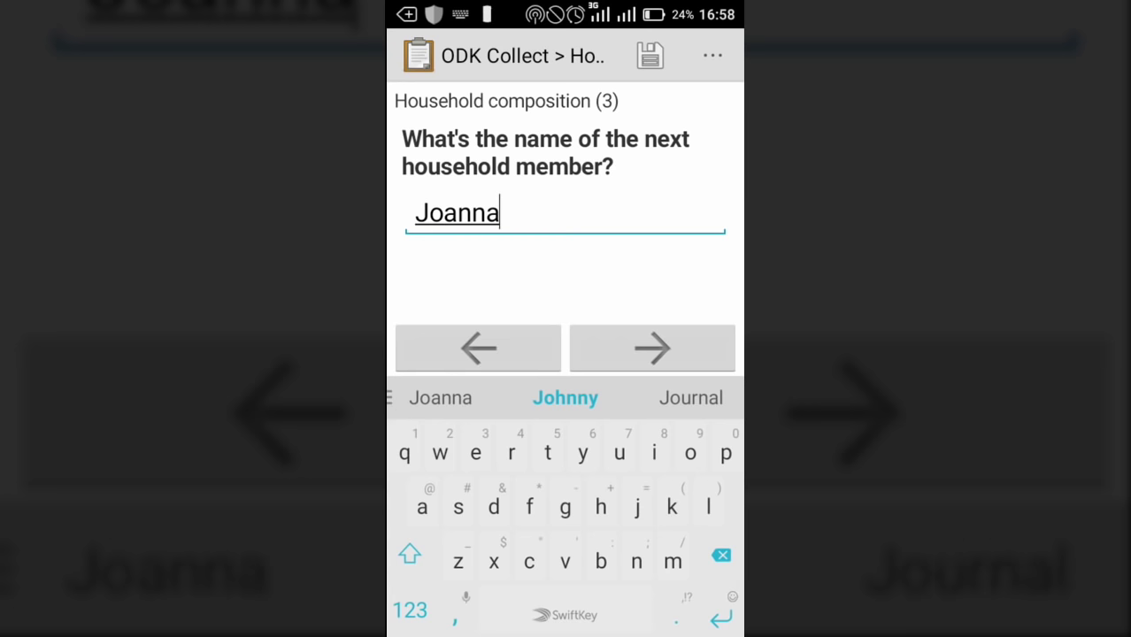
left_click(653, 348)
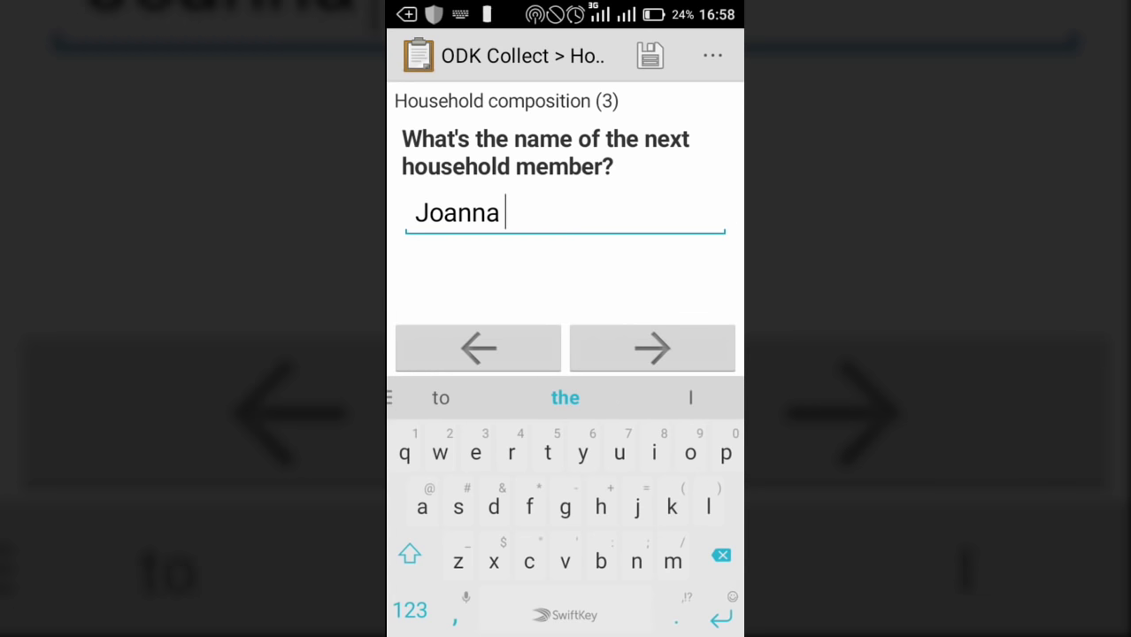
type("Ch")
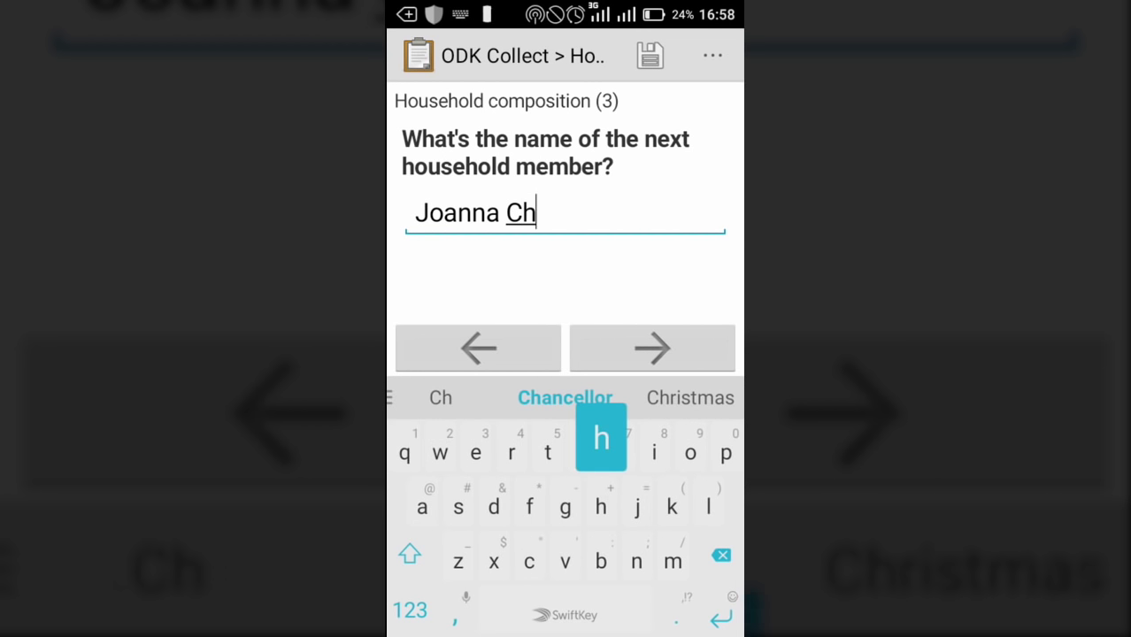
type("ir")
left_click(565, 398)
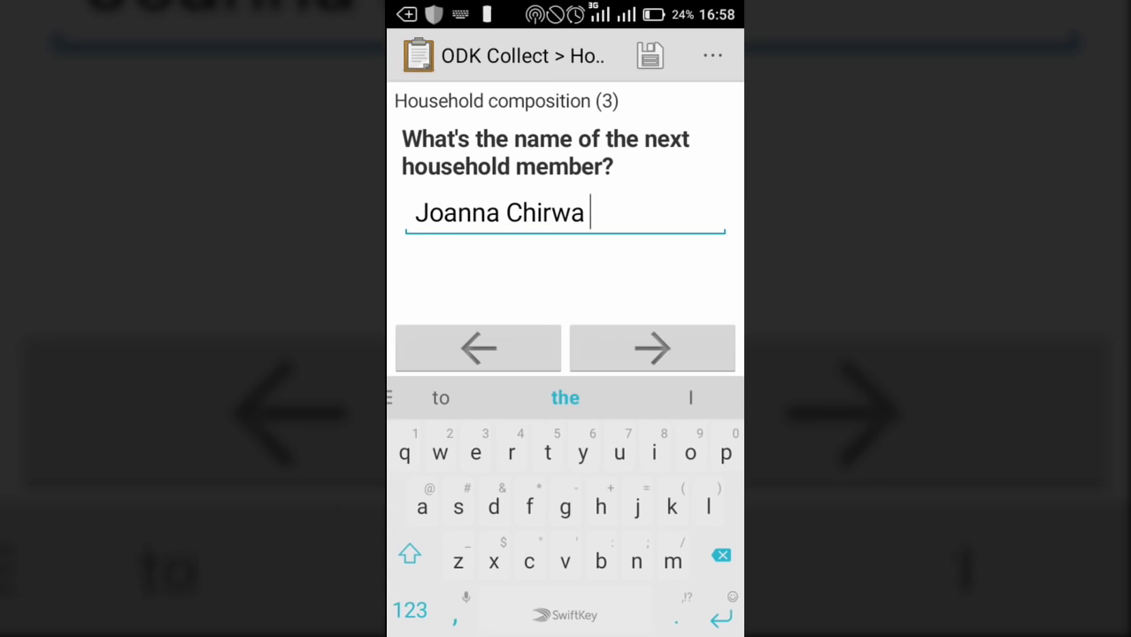
left_click(653, 348)
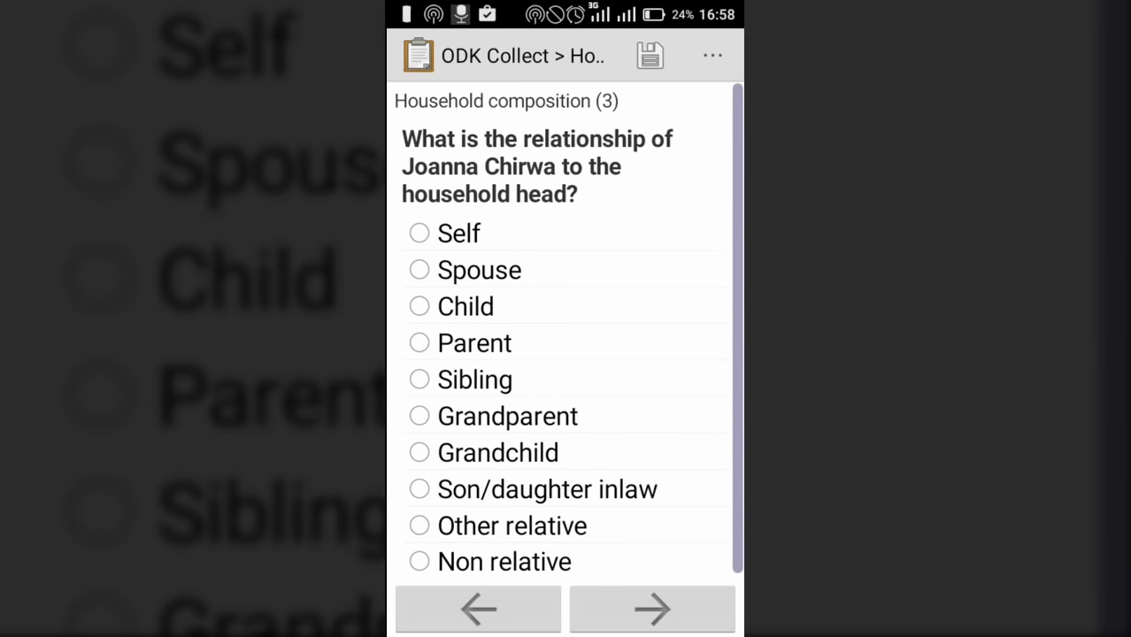
left_click(420, 306)
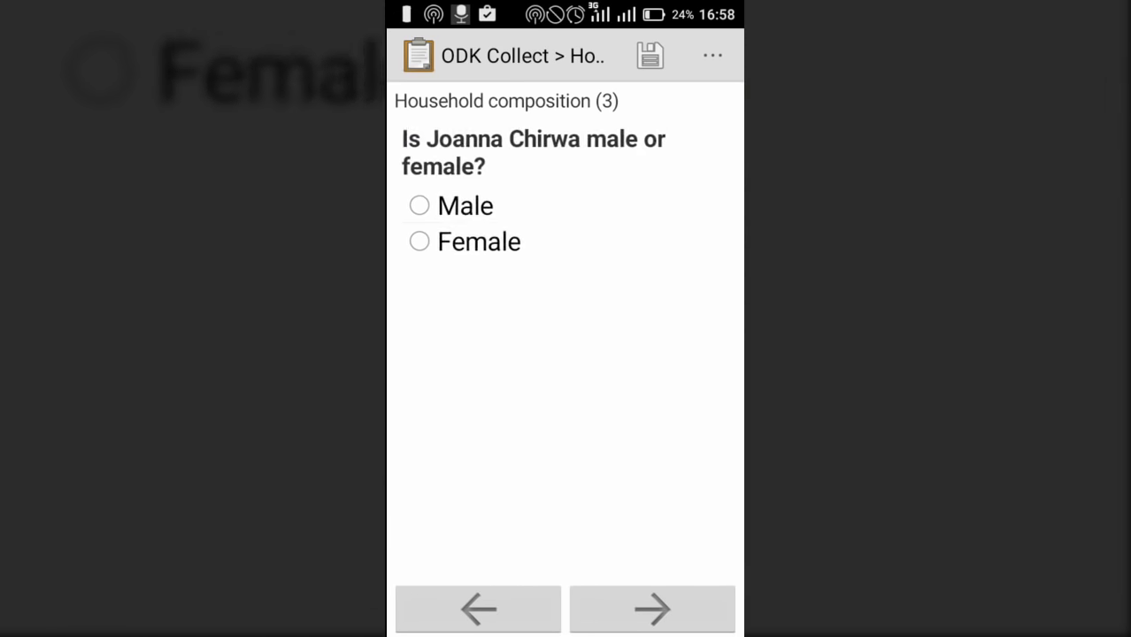
left_click(420, 242)
left_click(652, 610)
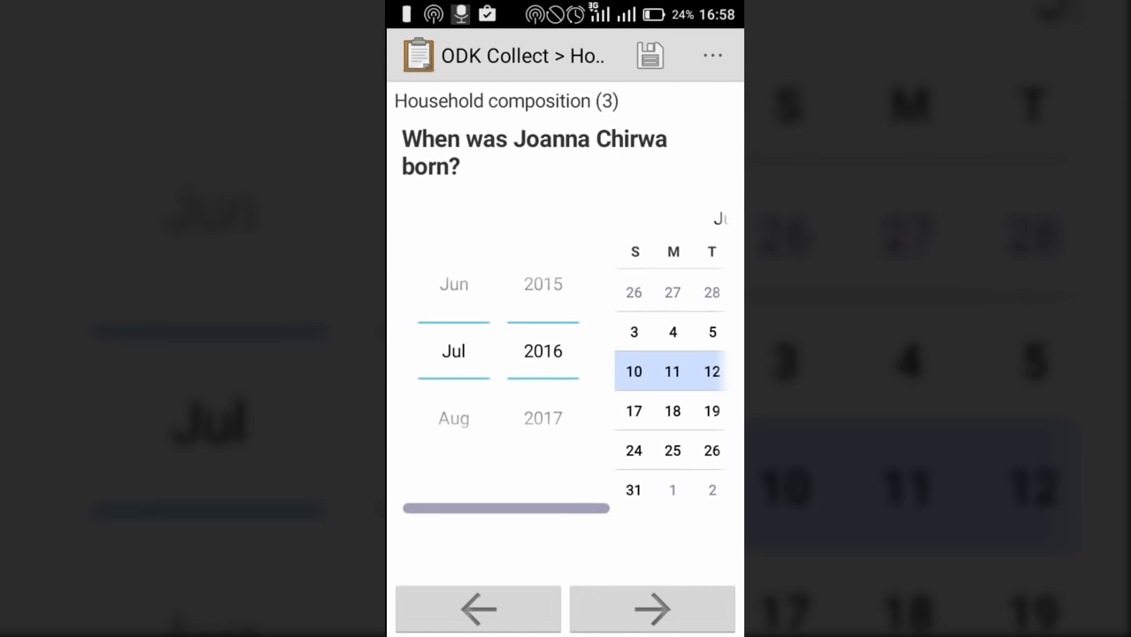
Record birth date July 2015, age 1, education Under age 3, and add no more members
left_click(542, 284)
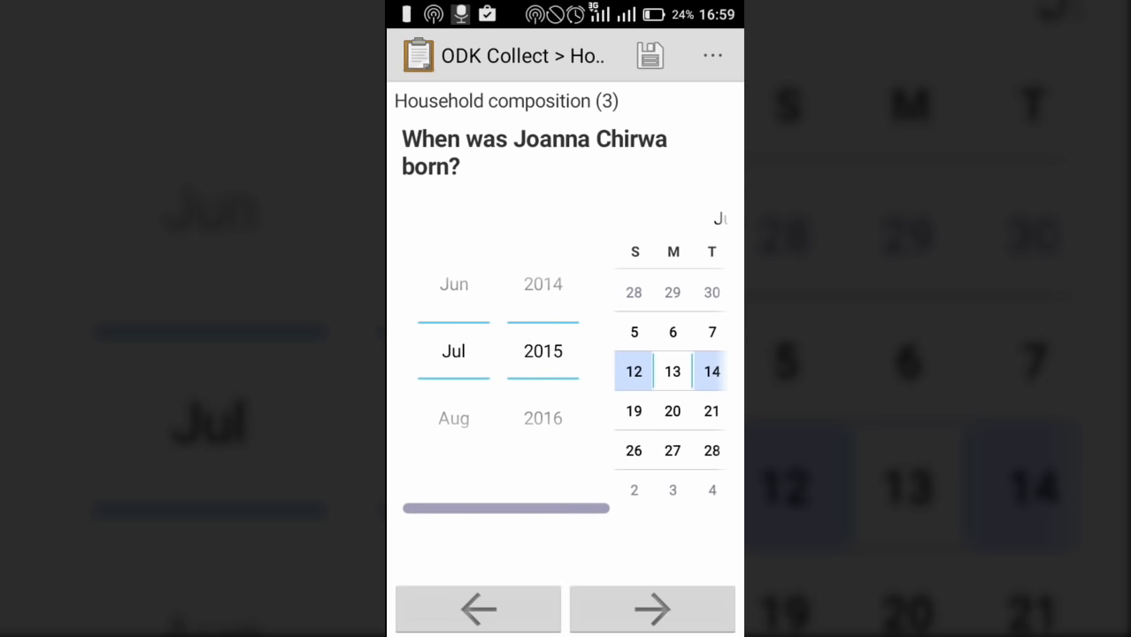
left_click(634, 332)
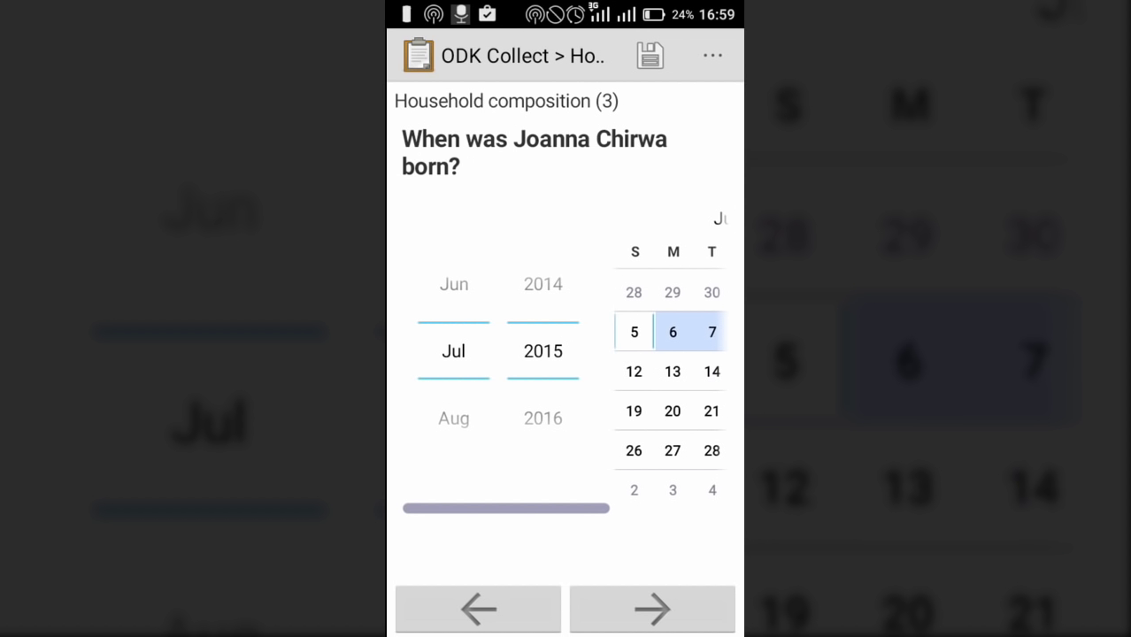
left_click(653, 609)
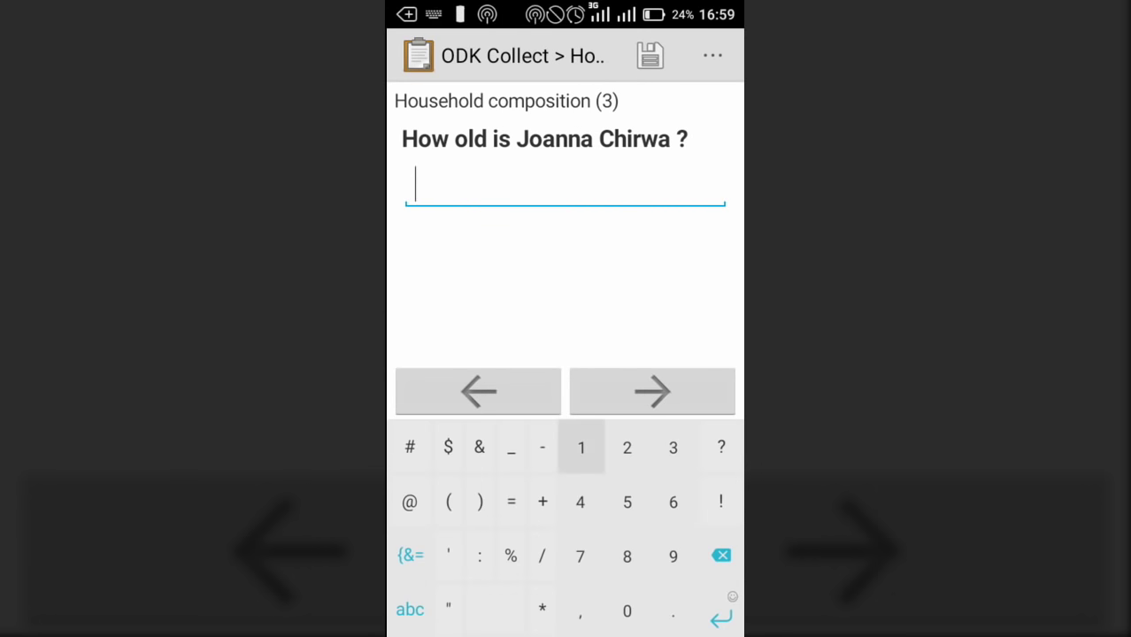
type("1")
left_click(653, 390)
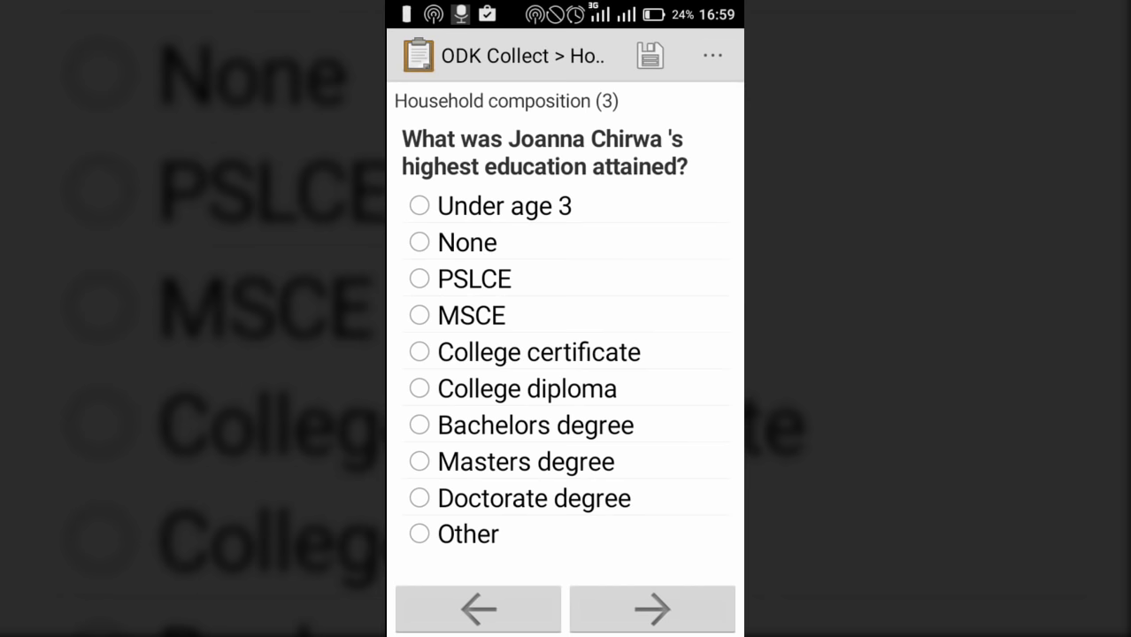
left_click(419, 206)
left_click(652, 609)
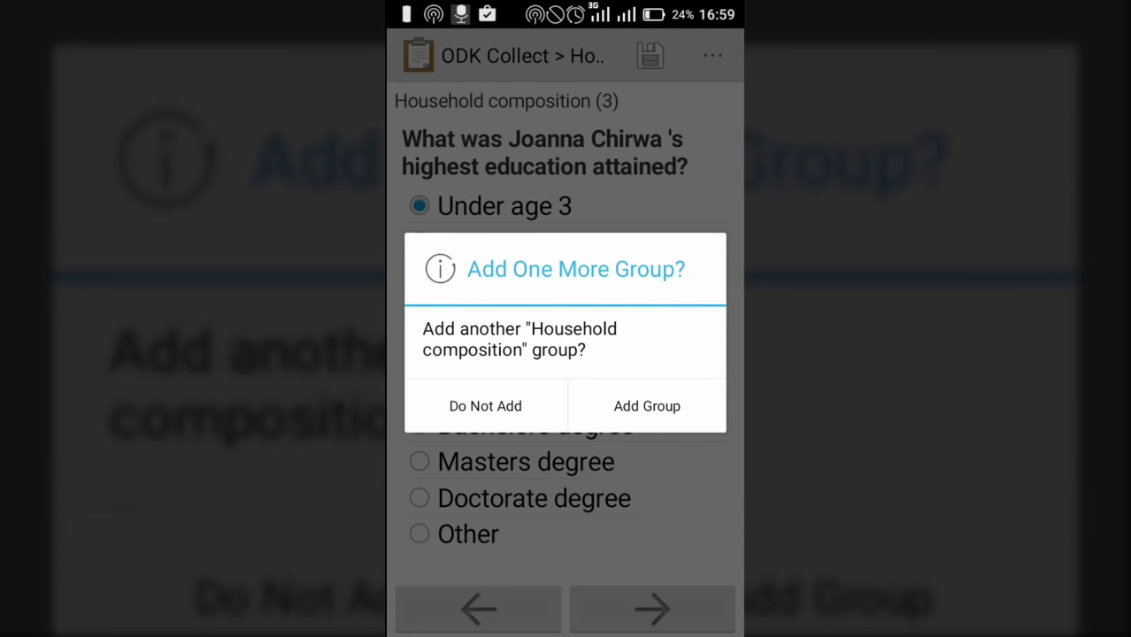
left_click(485, 405)
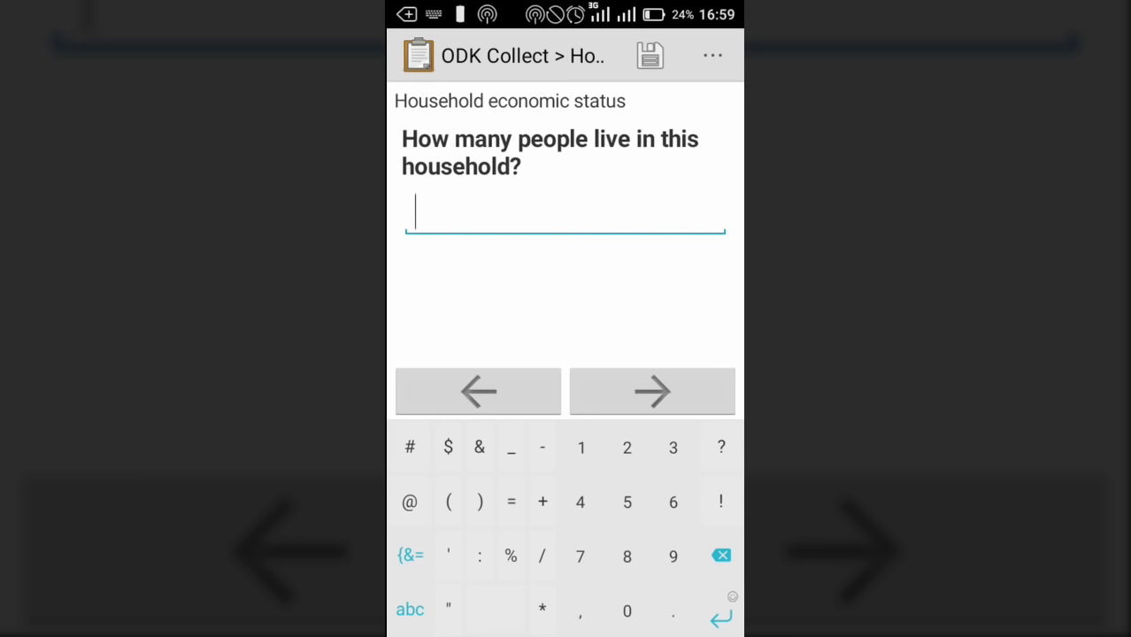
Enter household size 3, then 2 income contributors after 4 fails validation
left_click(673, 447)
left_click(652, 391)
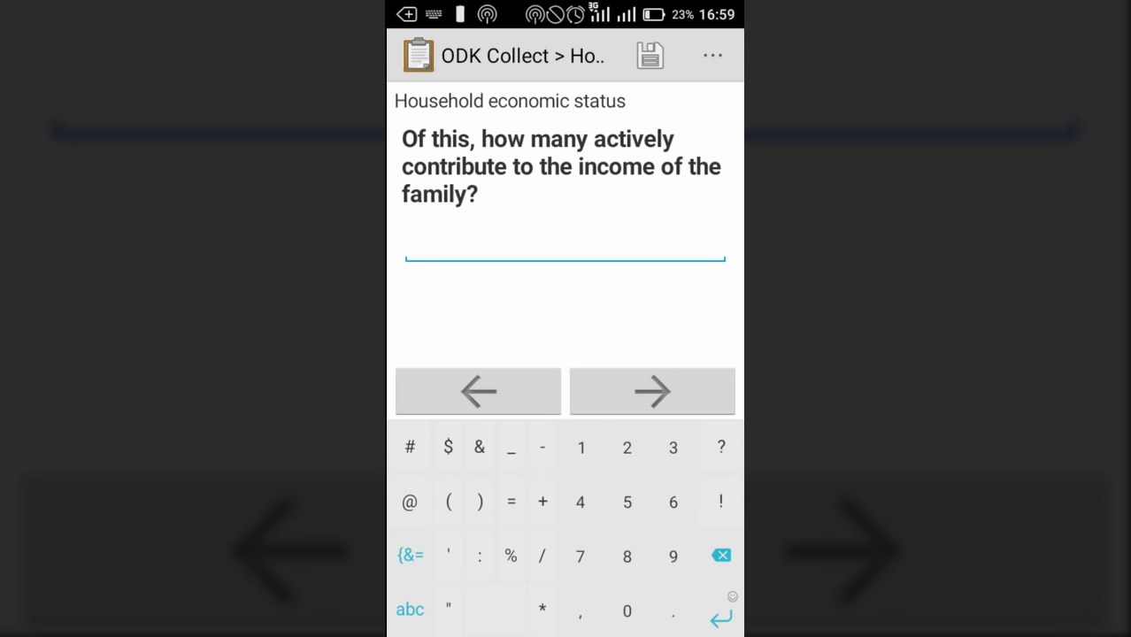
left_click(580, 501)
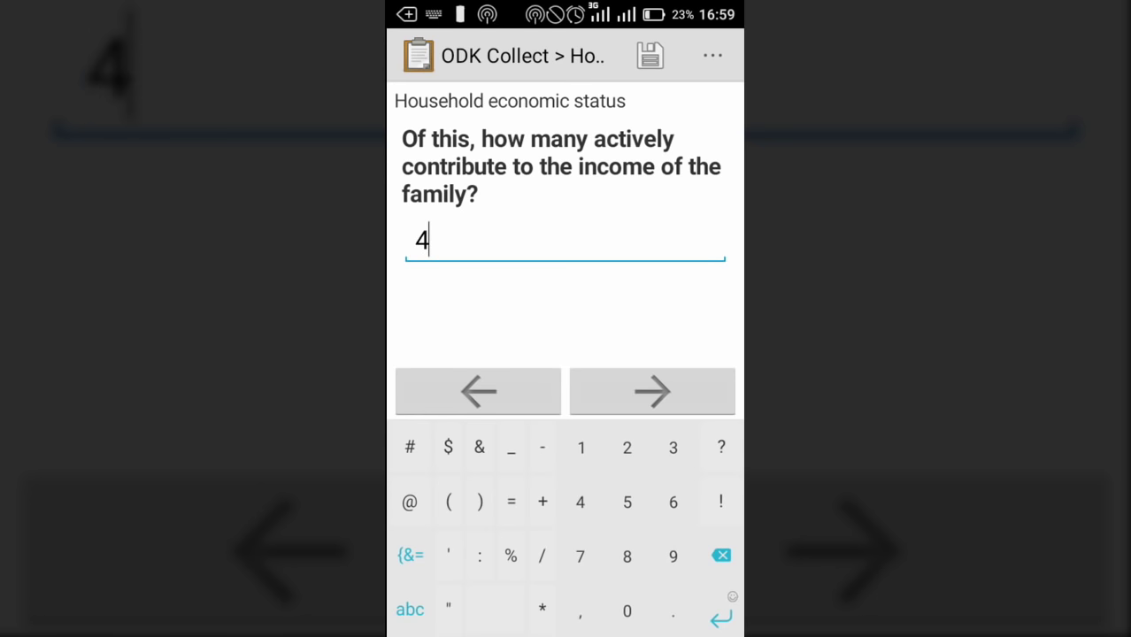
left_click(653, 392)
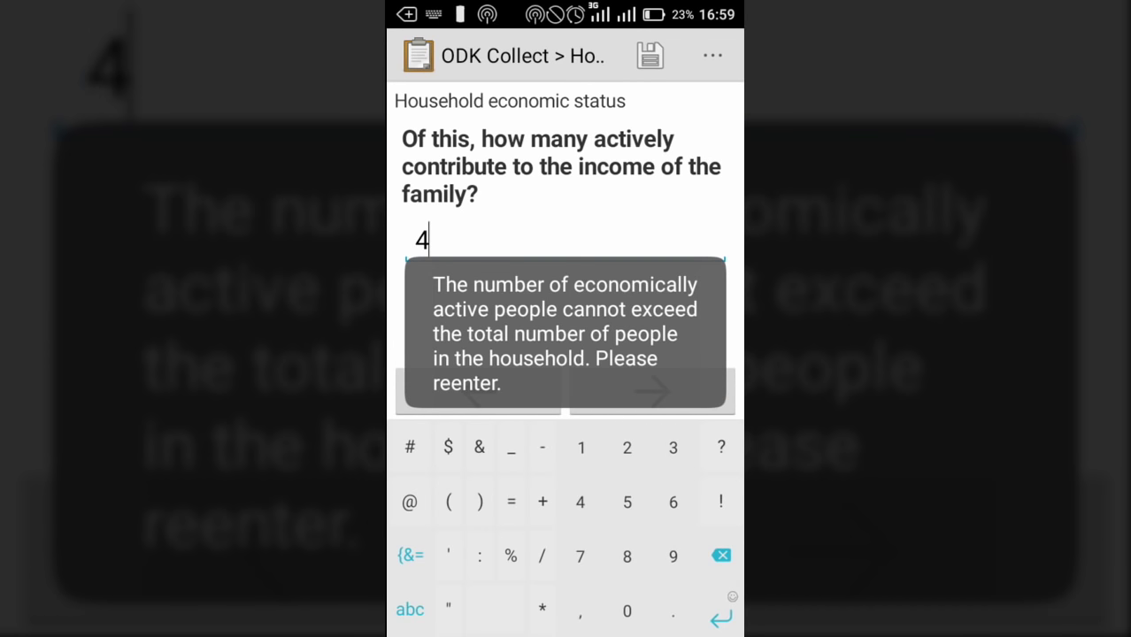
key("BackSpace")
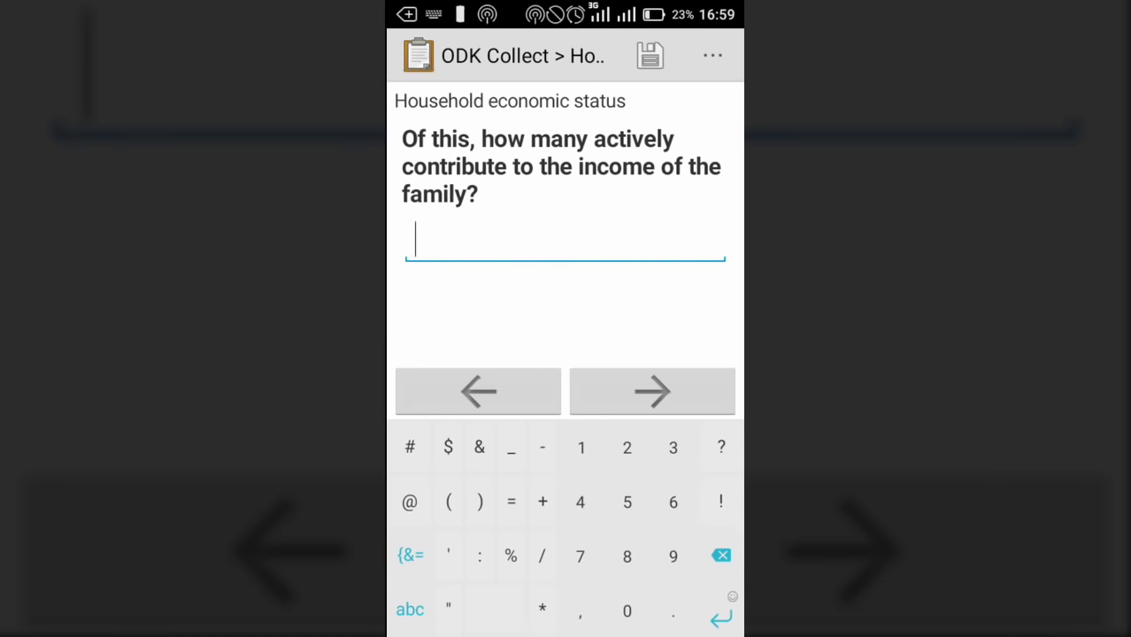
type("2")
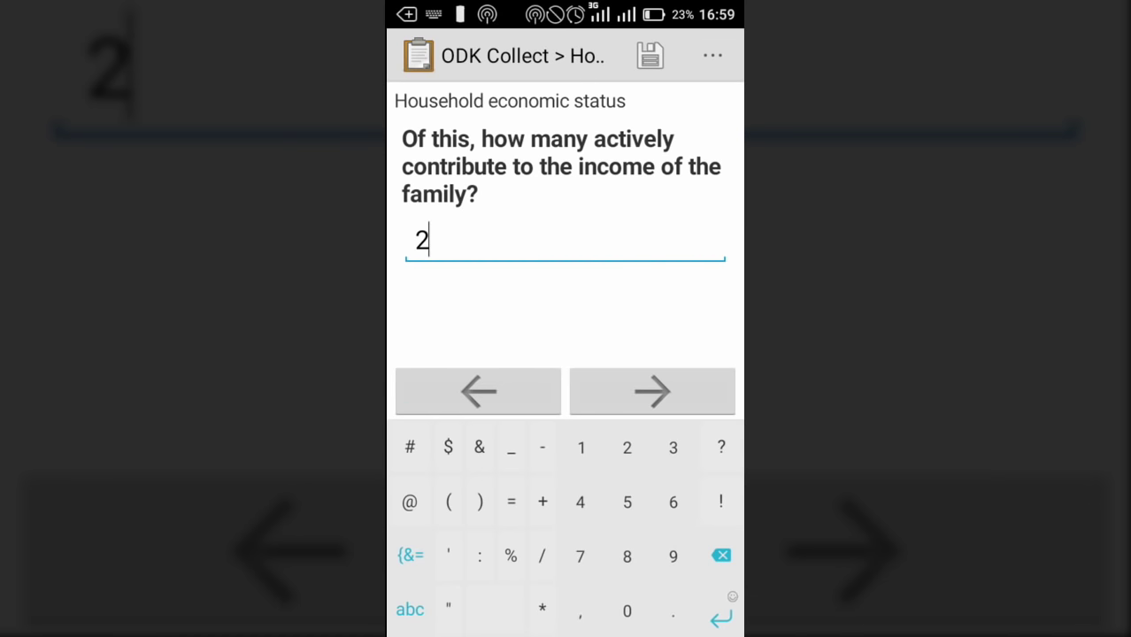
left_click(653, 392)
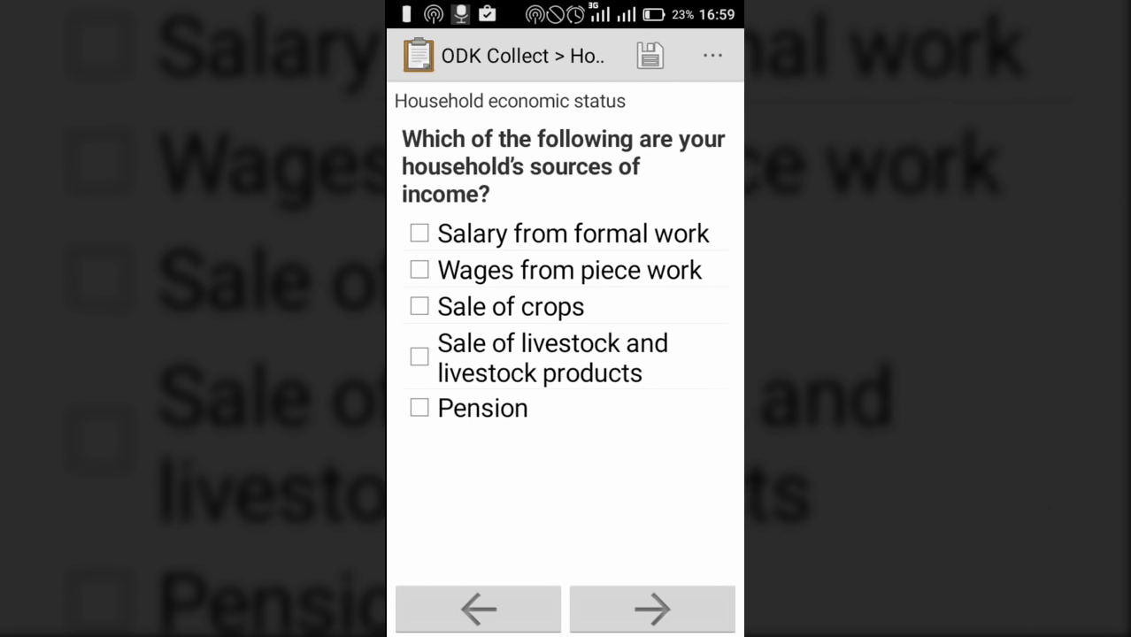
Tick Salary from formal work and Sale of crops, entering 456000 and 258000 as their incomes
left_click(420, 233)
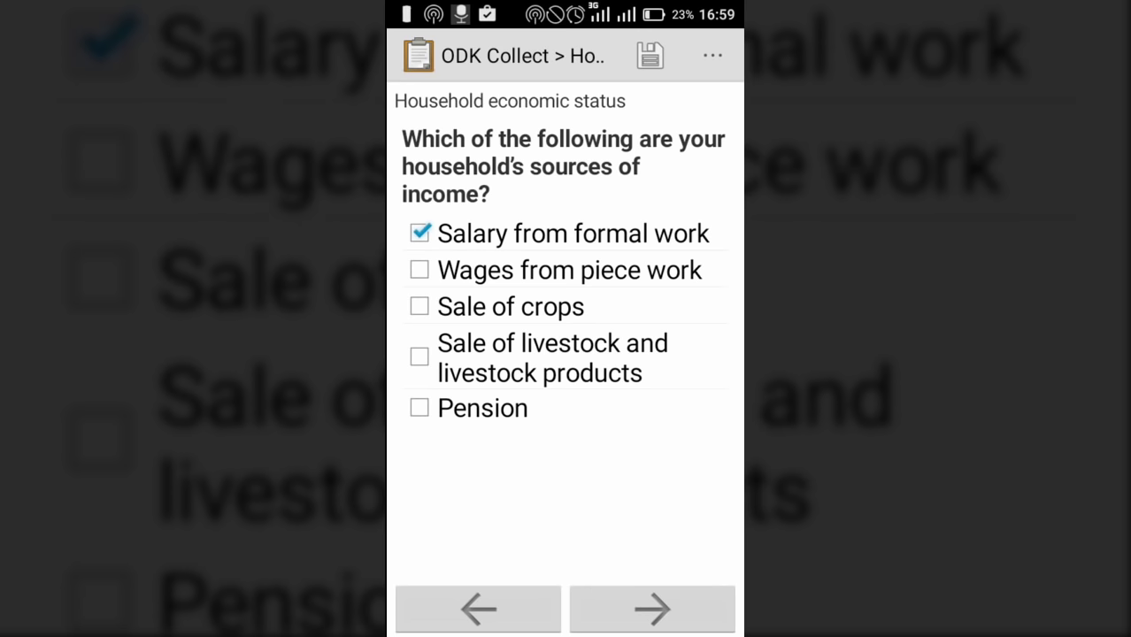
left_click(420, 307)
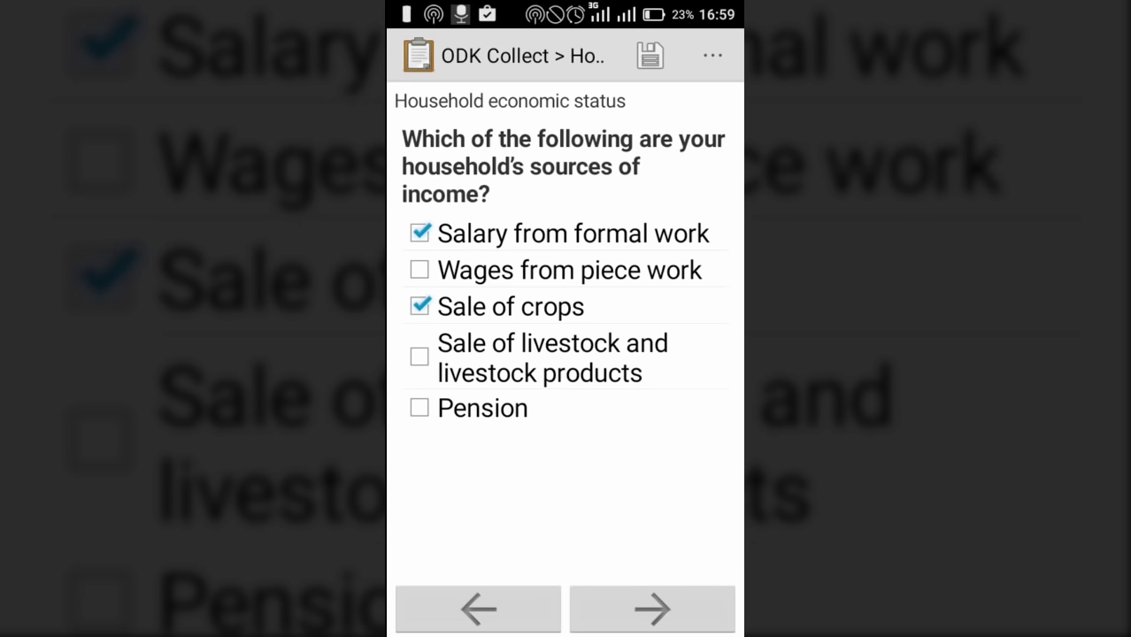
left_click(653, 610)
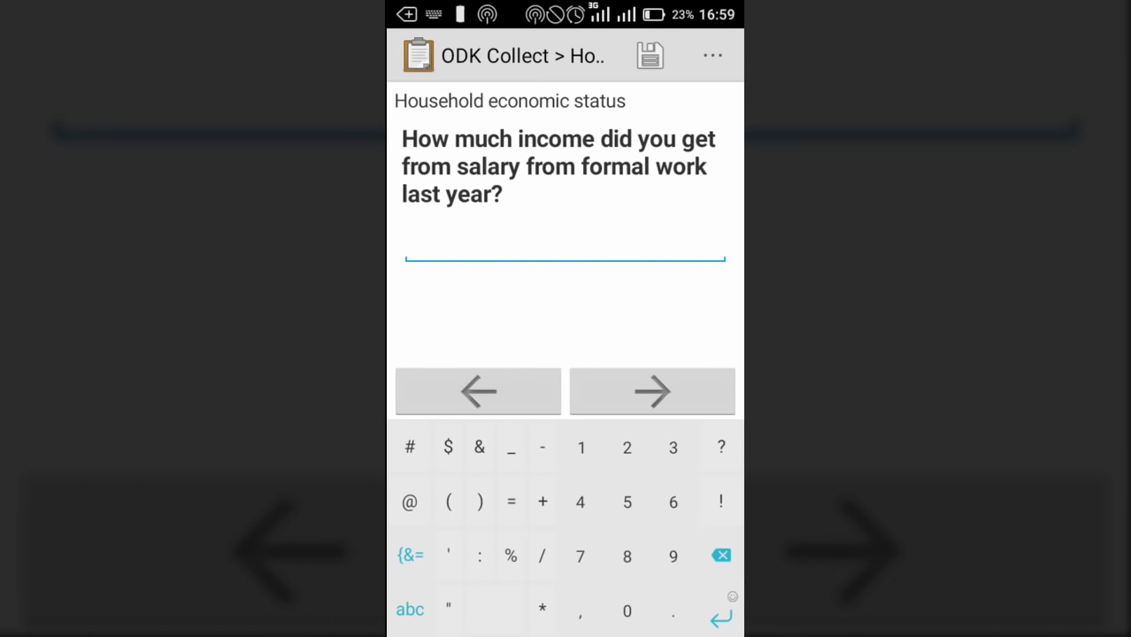
type("456000")
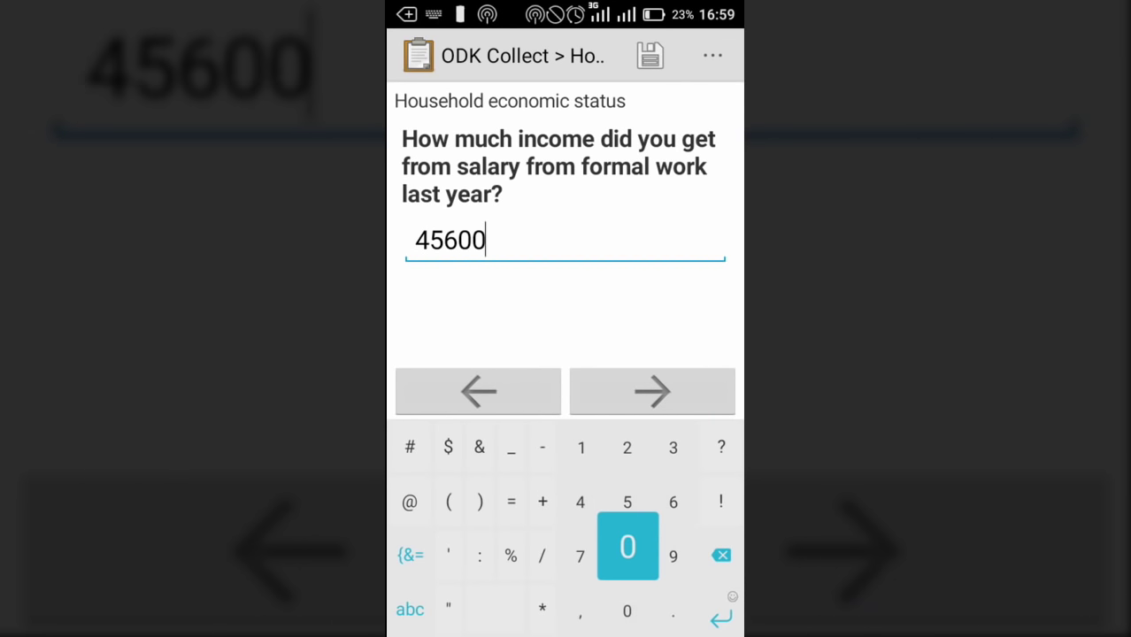
left_click(653, 391)
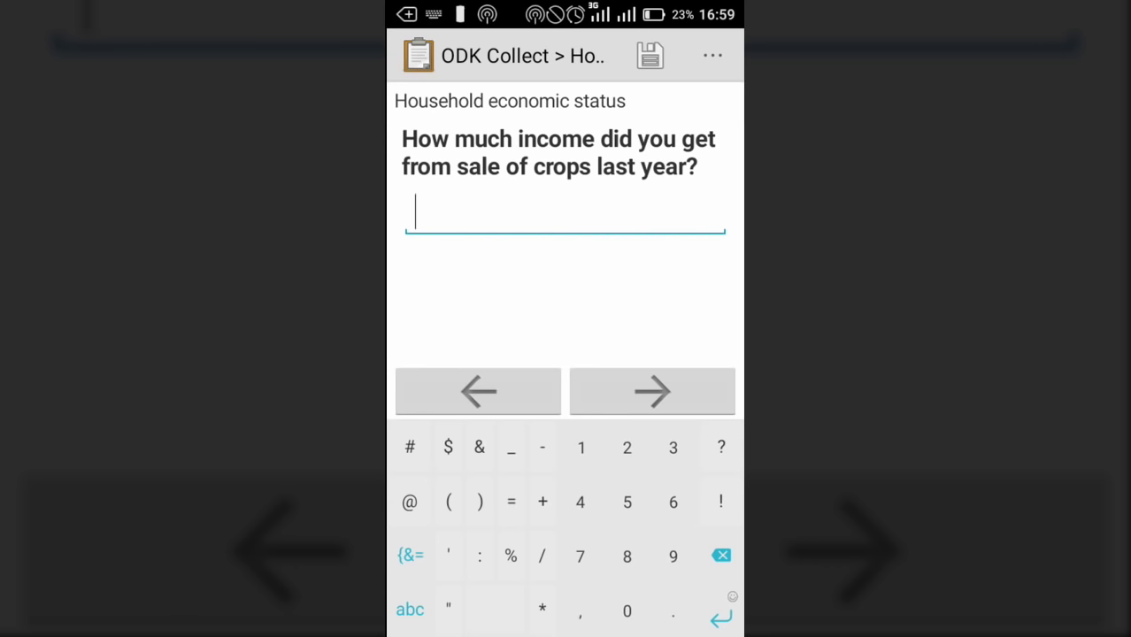
type("258")
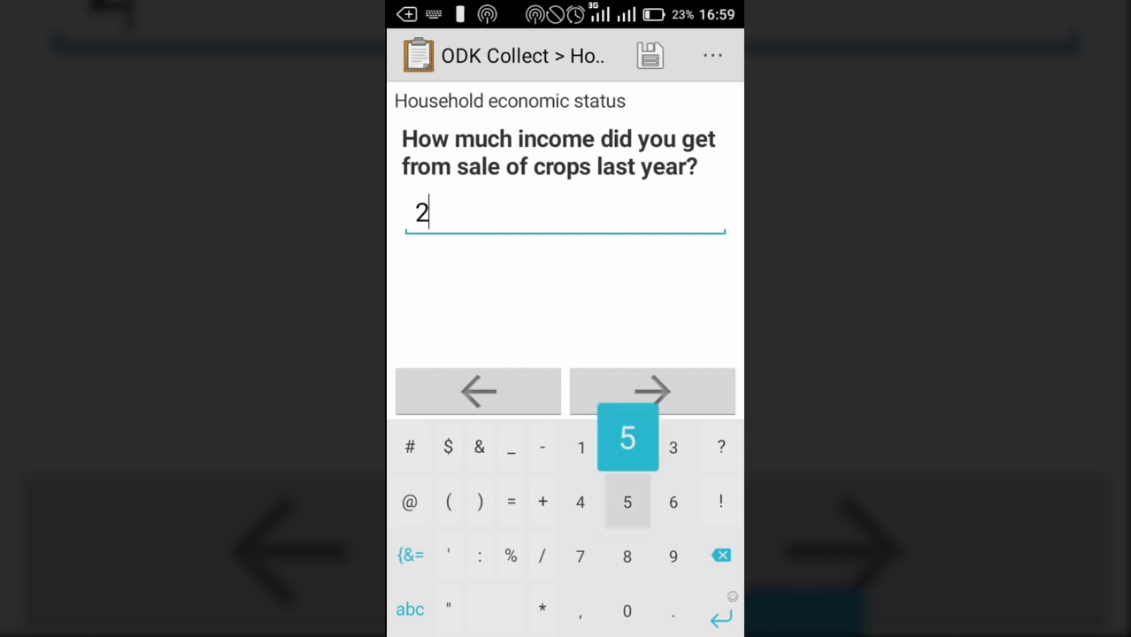
type("000")
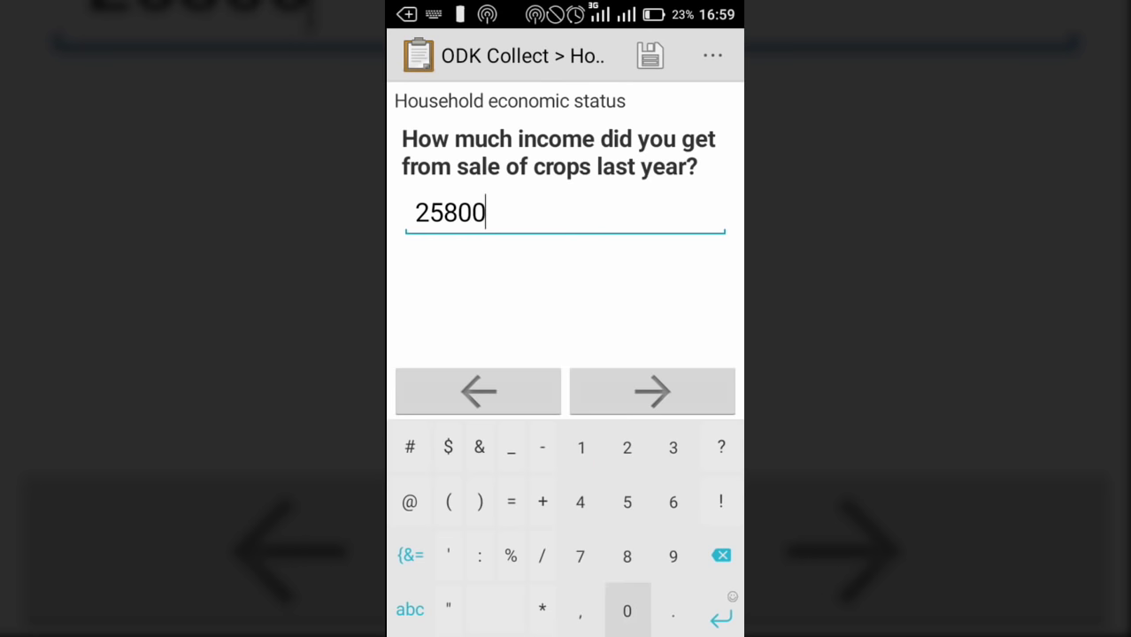
left_click(652, 391)
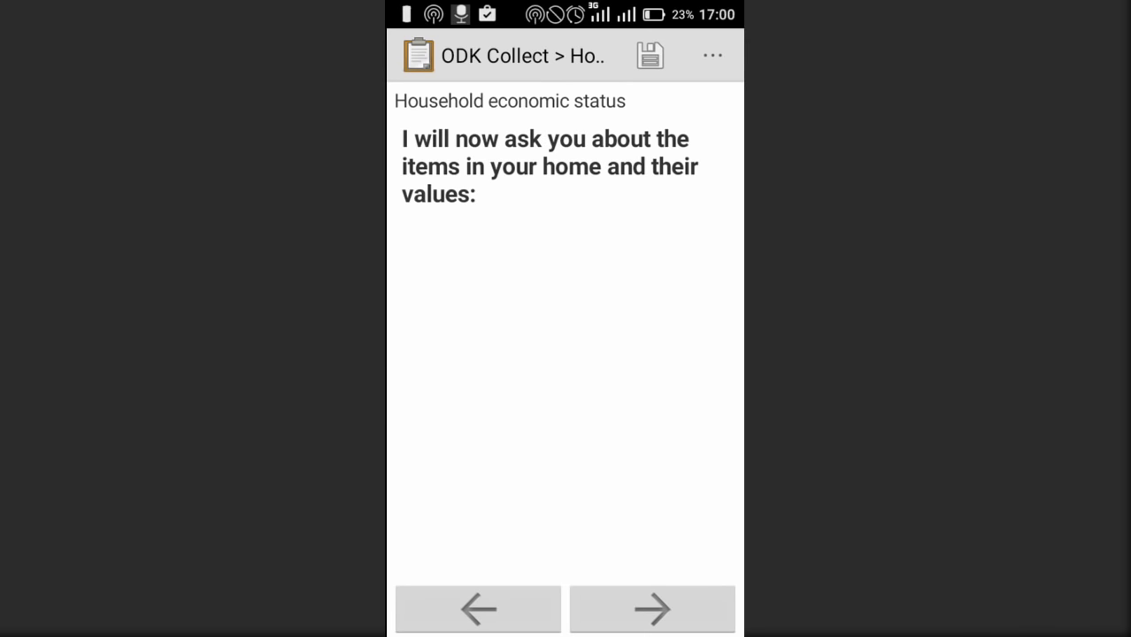
Record 1 bed worth 35000, 1 radio worth 25000, and 0 TVs
left_click(653, 609)
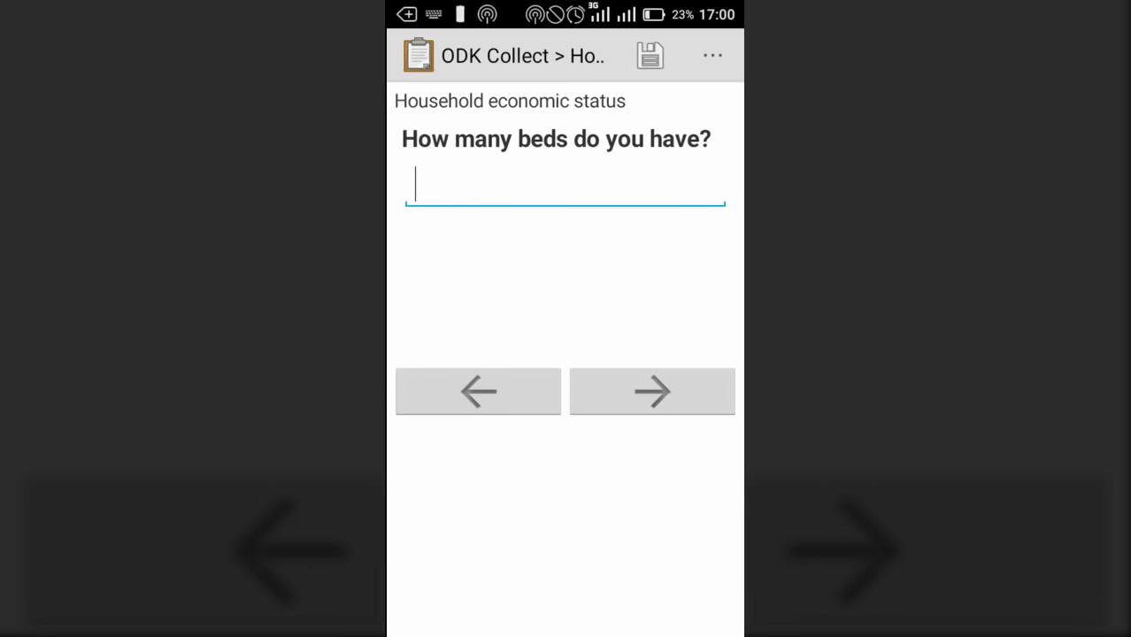
type("1")
left_click(653, 391)
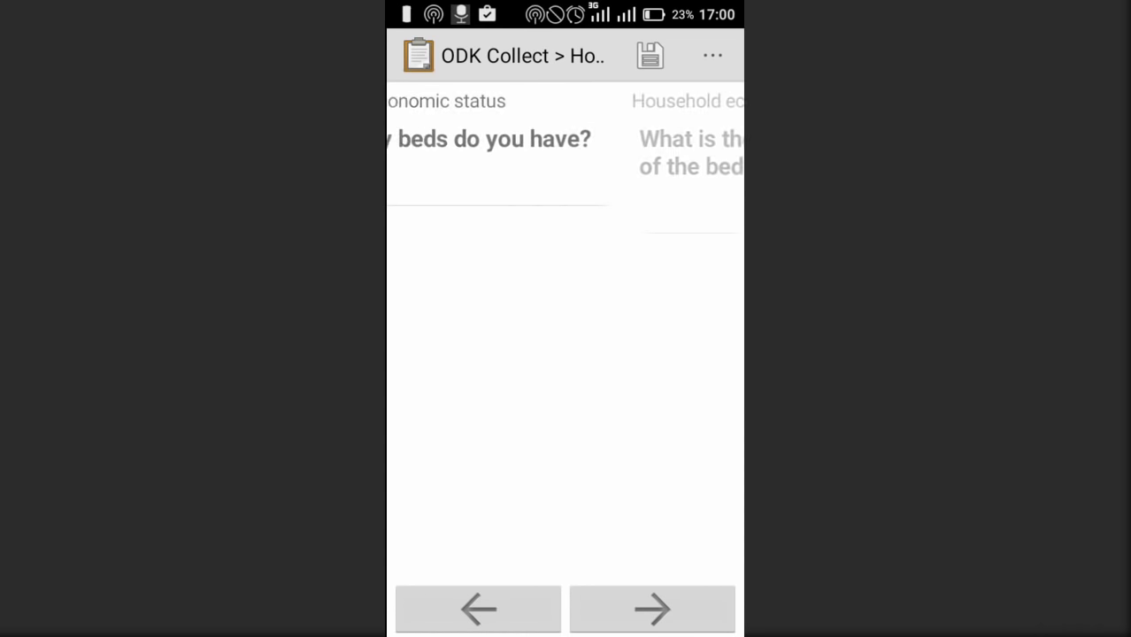
type("35000")
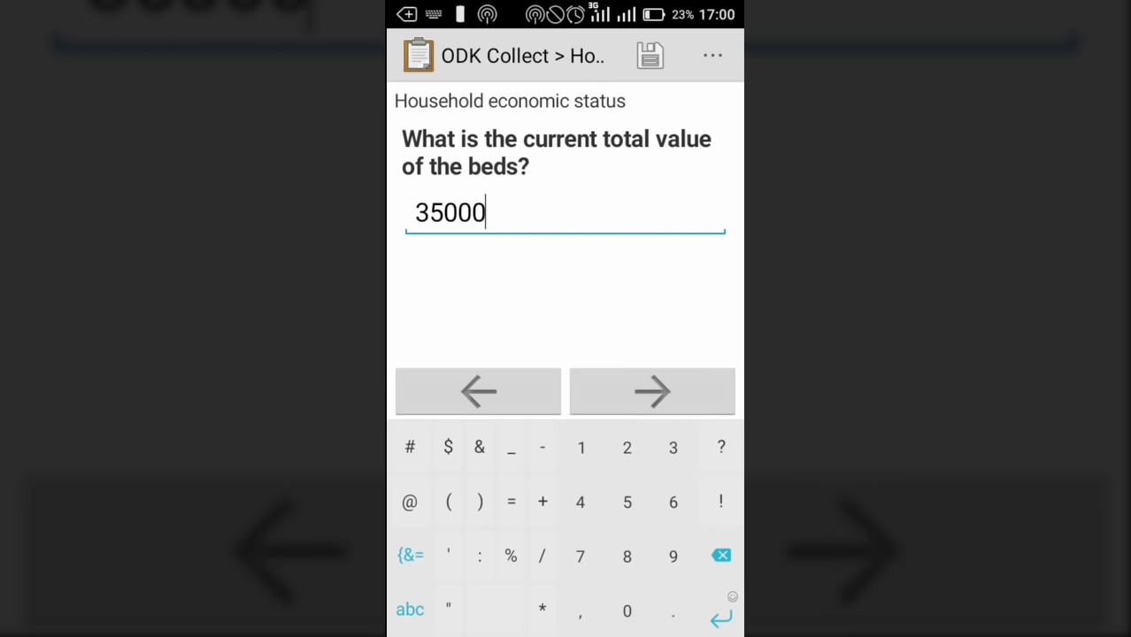
key("Return")
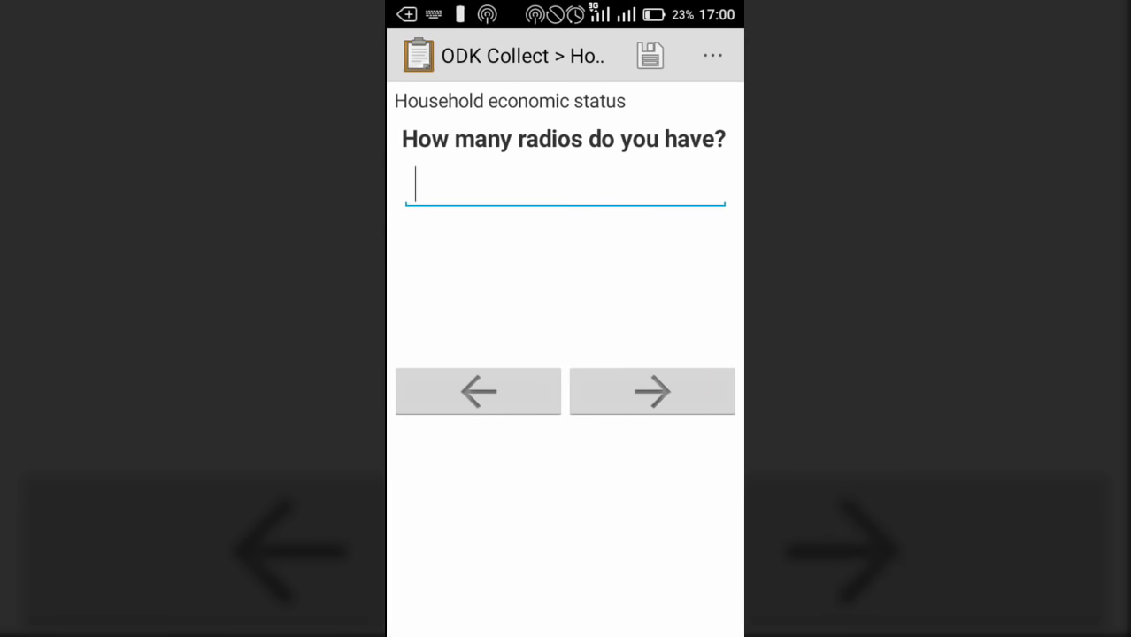
type("1")
left_click(652, 391)
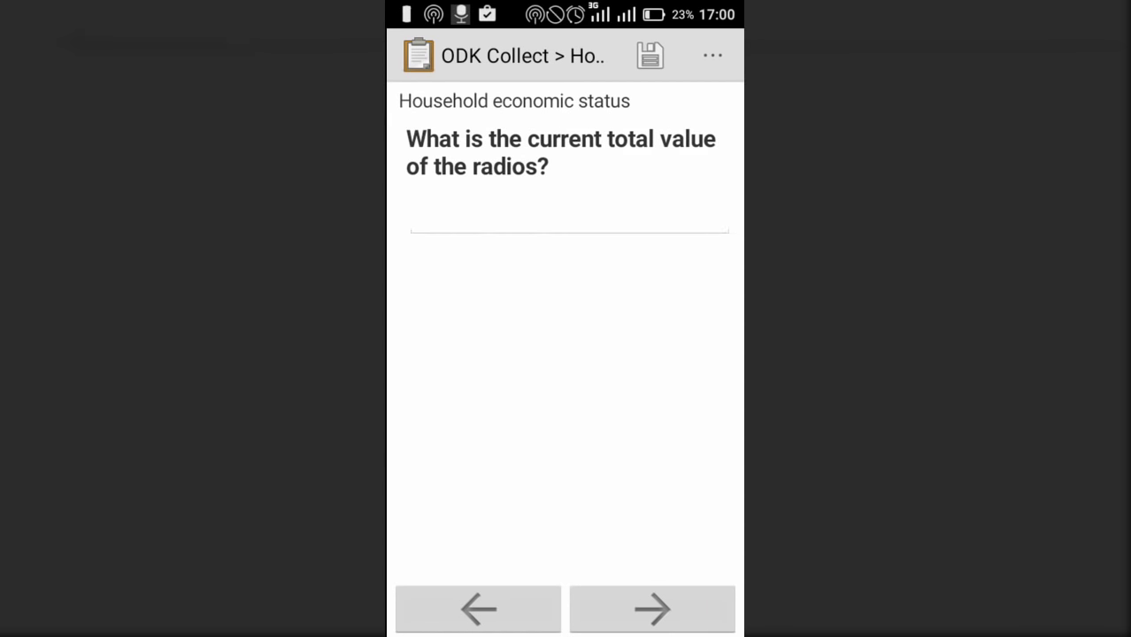
type("25000")
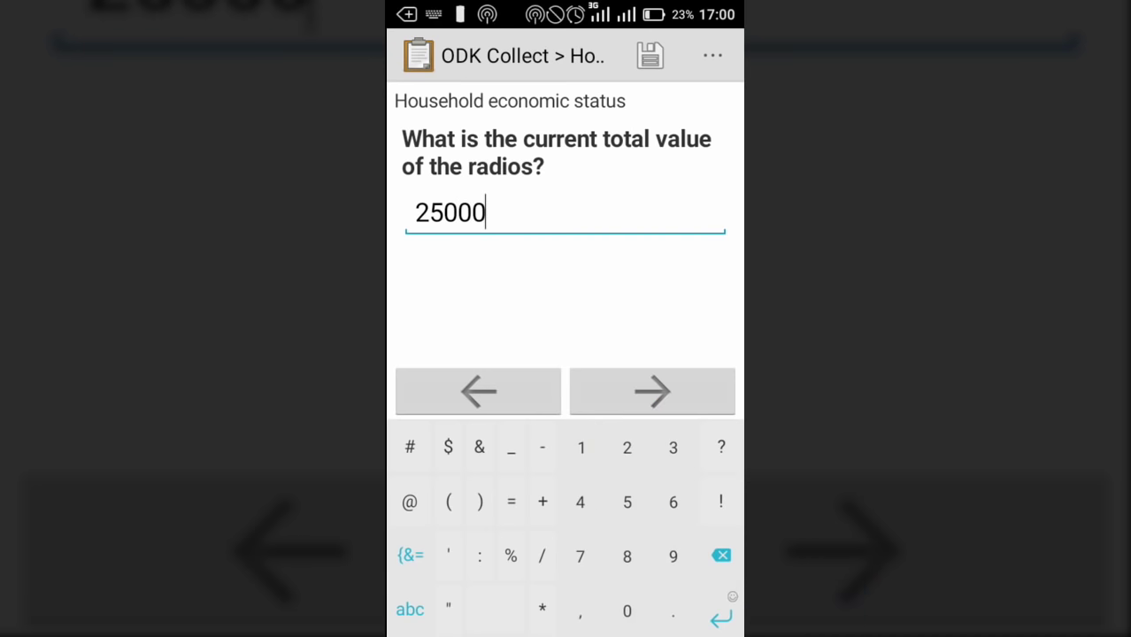
key("Return")
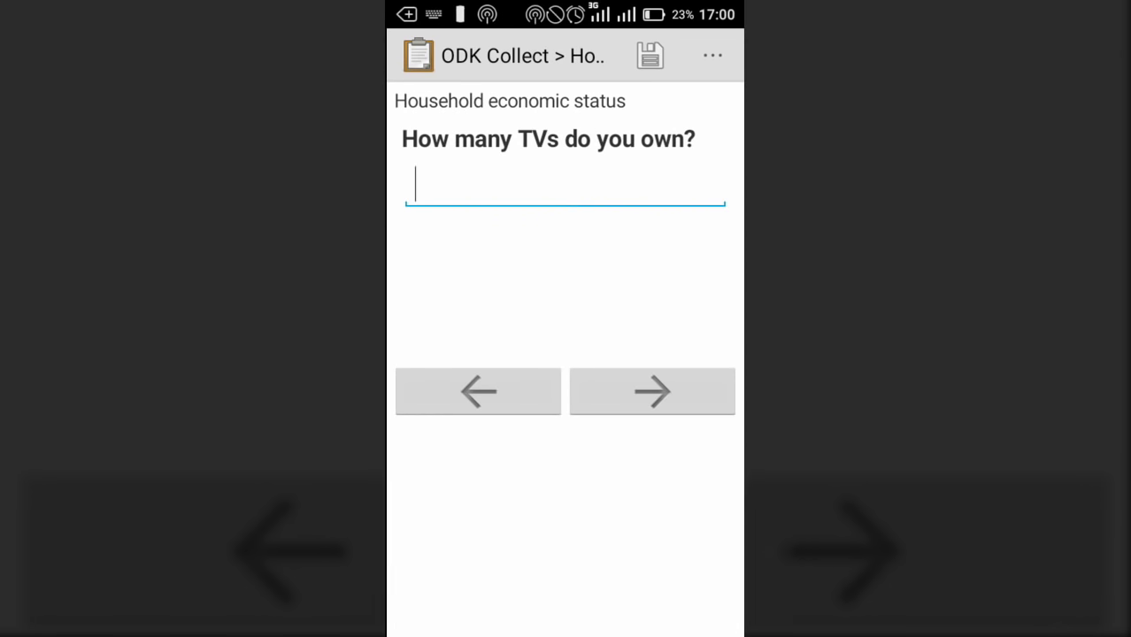
type("0")
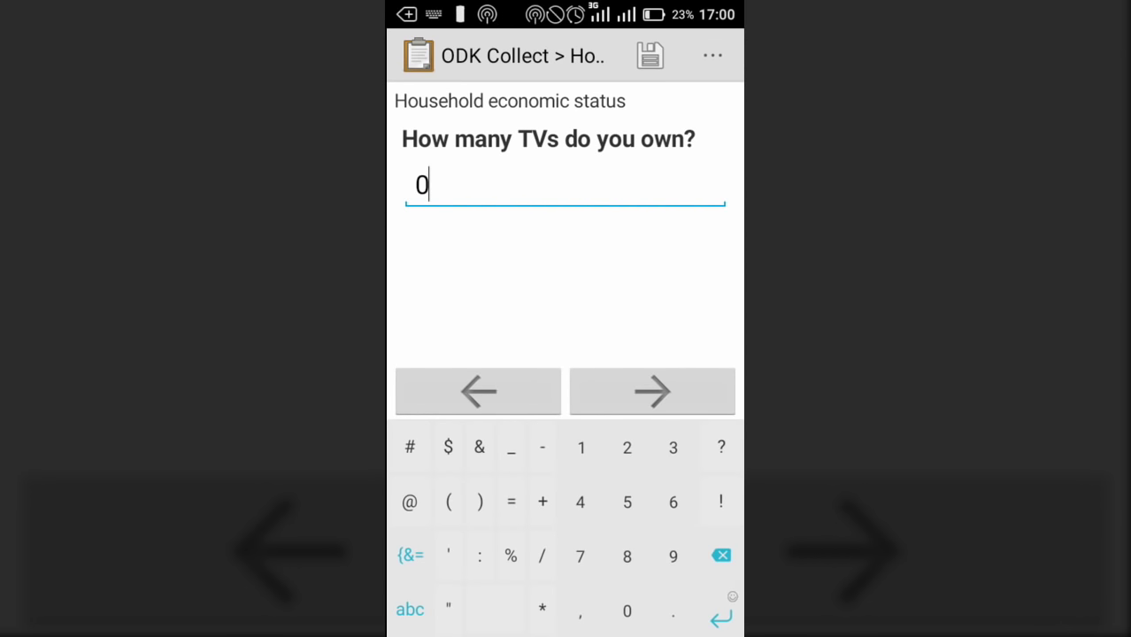
left_click(653, 391)
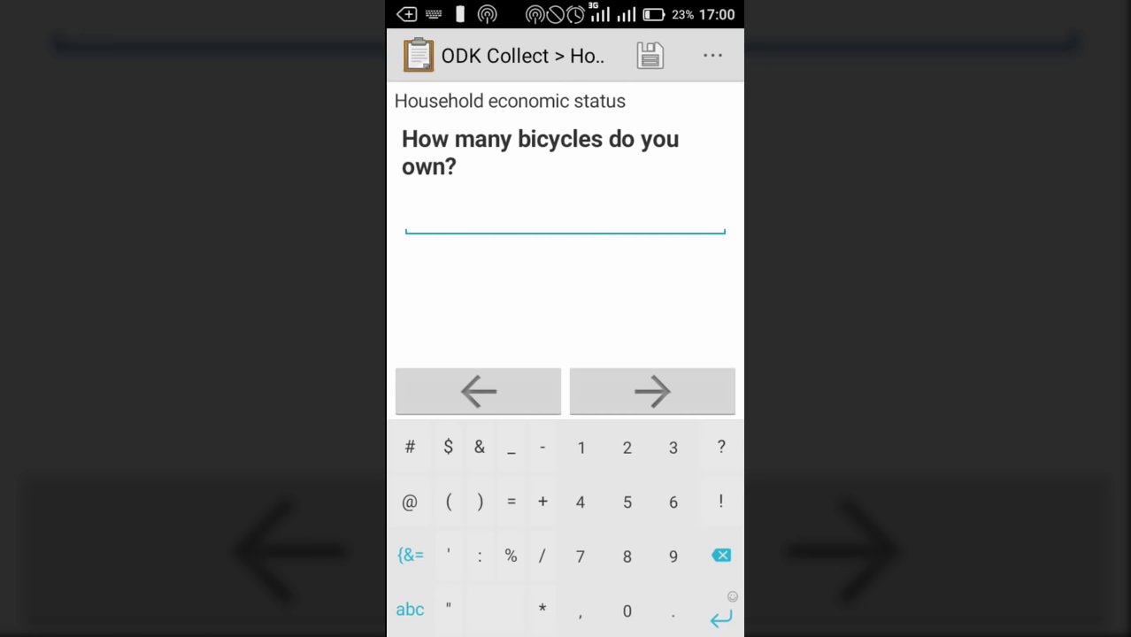
Record 0 bicycles, 0 ox carts, 1 table worth 12000, and 4 chairs worth 12000
type("0")
left_click(652, 390)
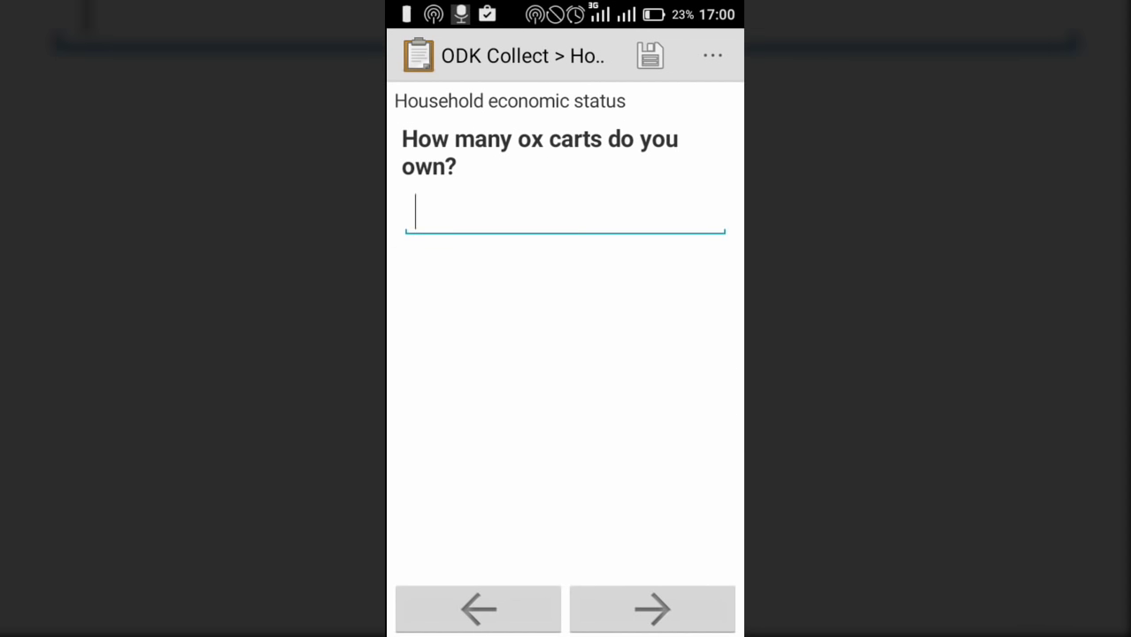
type("0")
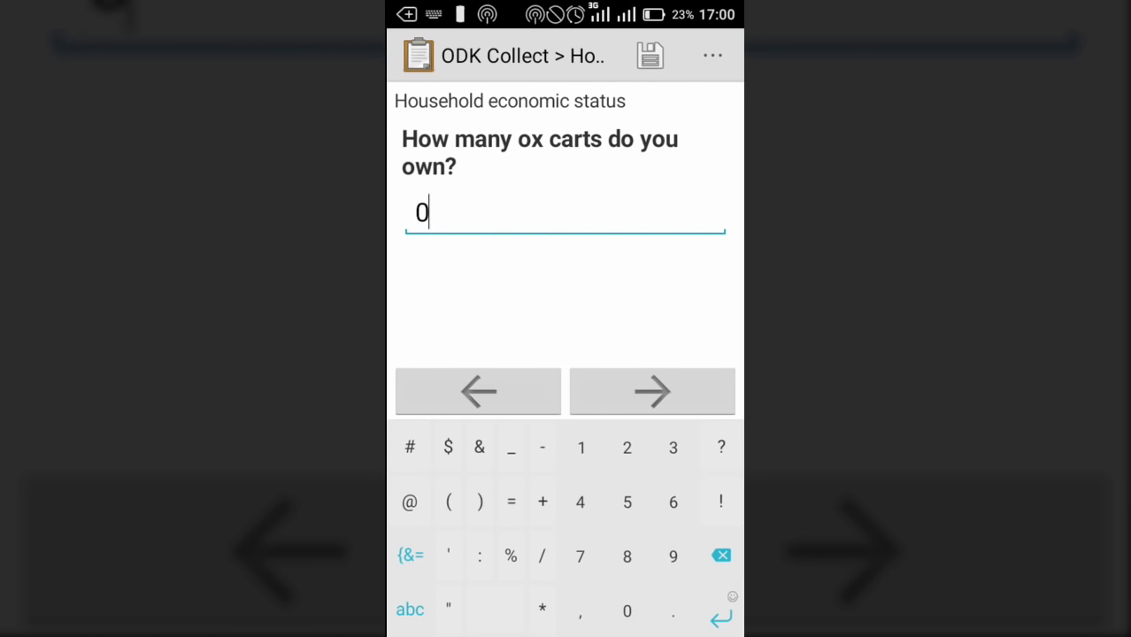
left_click(653, 390)
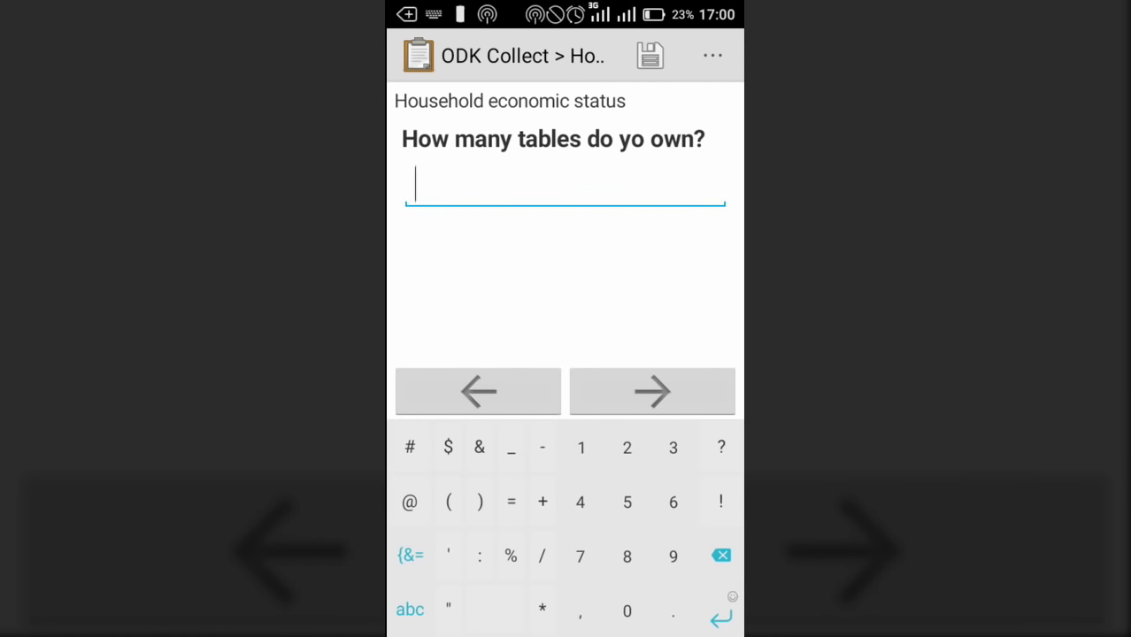
type("1")
left_click(652, 391)
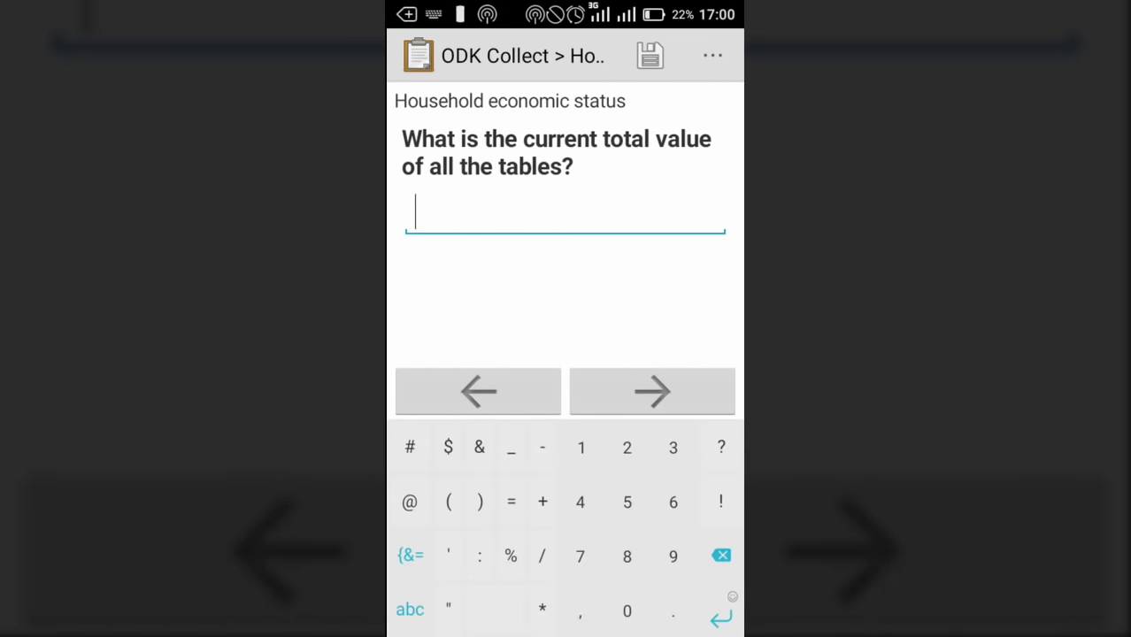
type("12000")
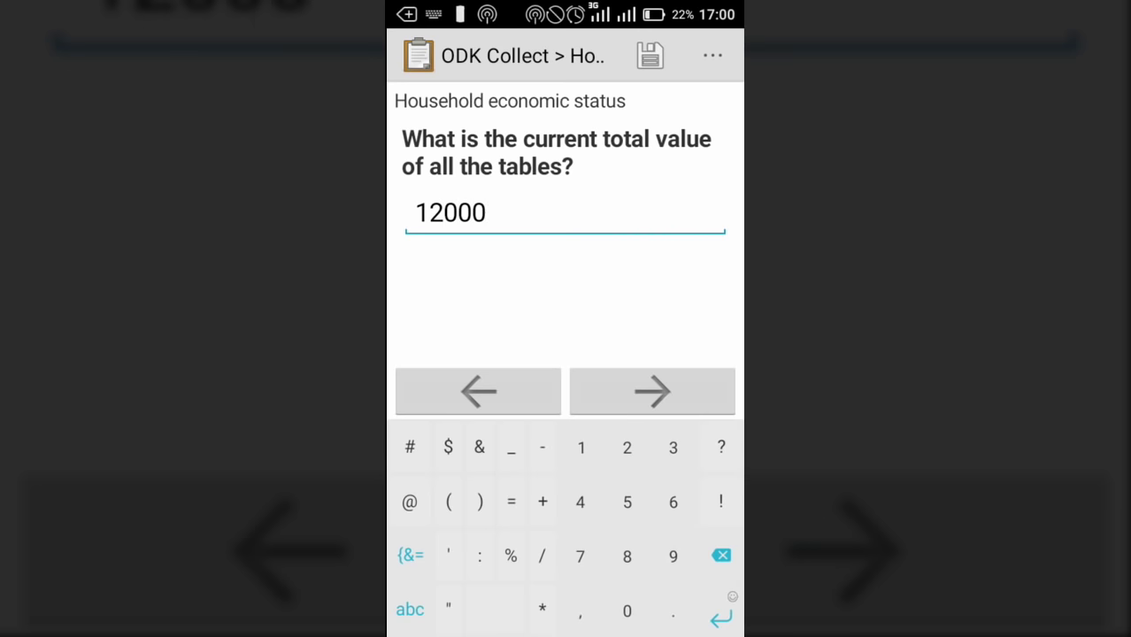
left_click(653, 390)
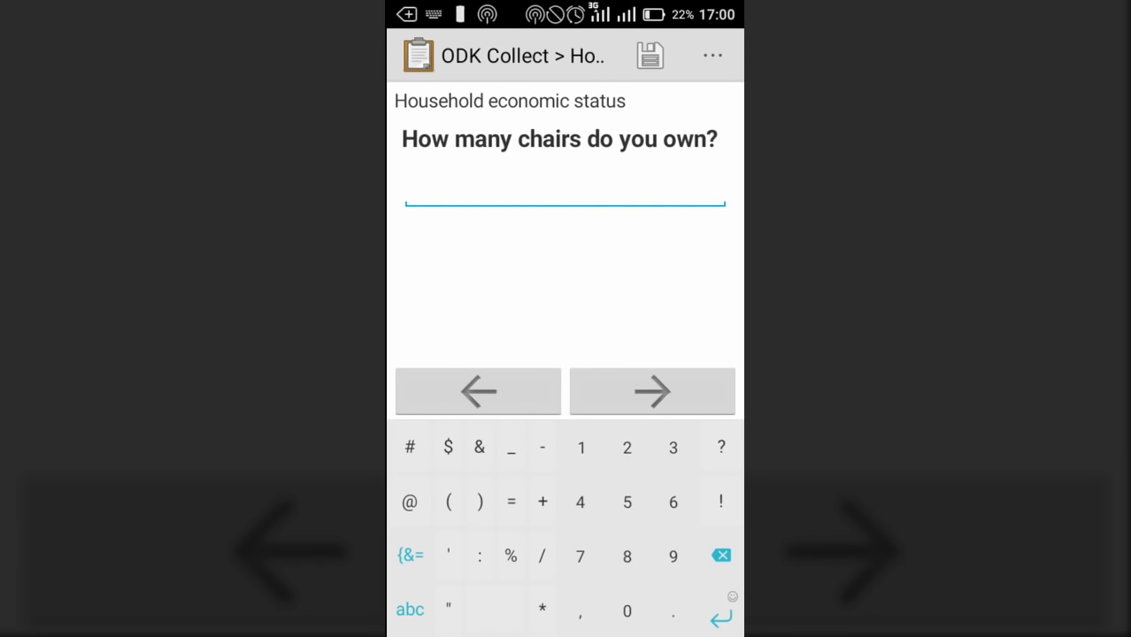
type("4")
left_click(652, 391)
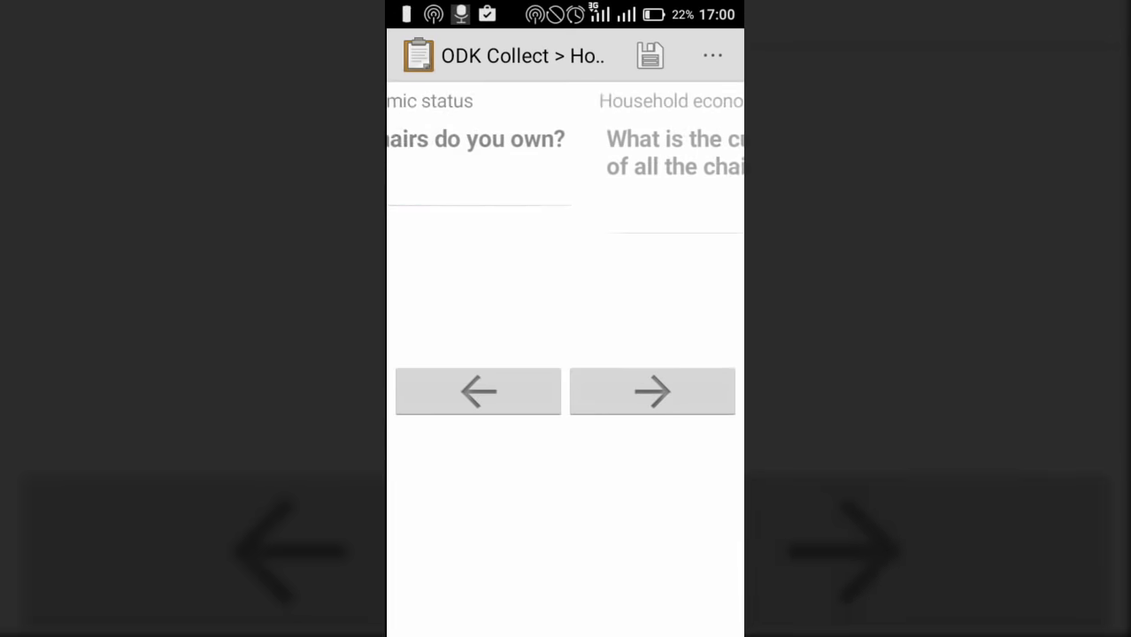
type("12000")
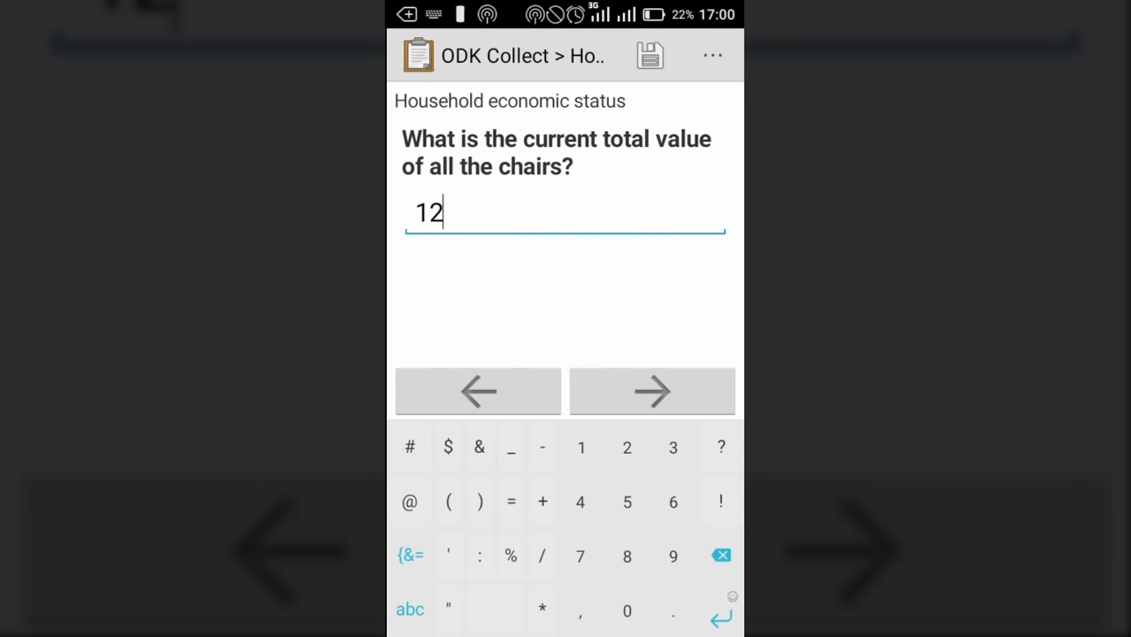
left_click(653, 390)
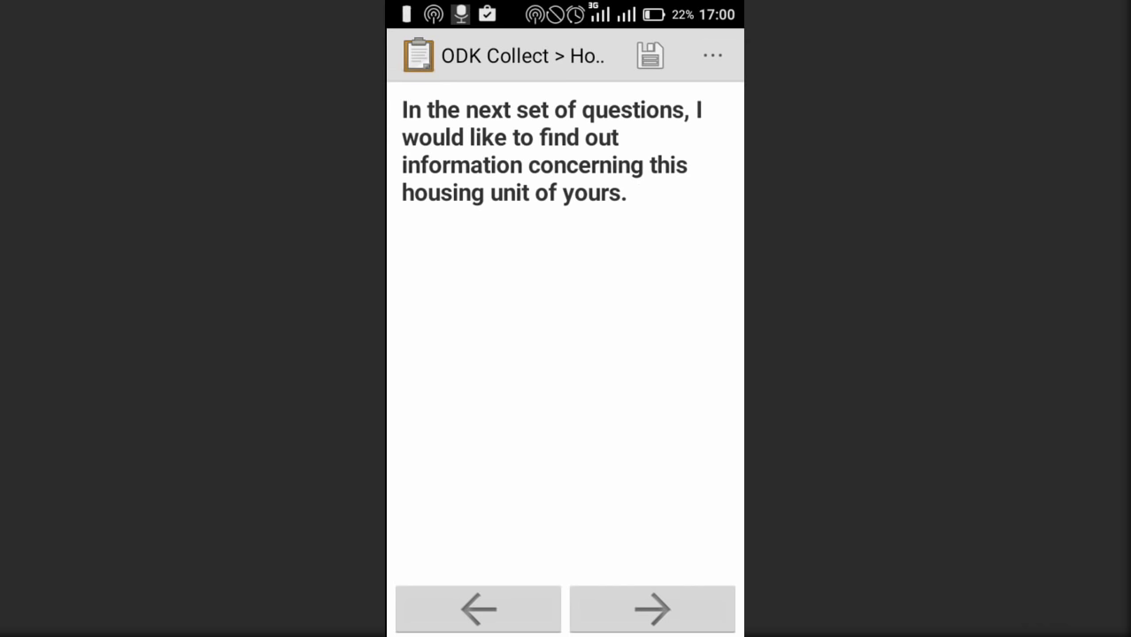
Record 5 rooms, Public dump refuse disposal, Pit latrine toilet, and Other floor specified as Bamboo
left_click(652, 609)
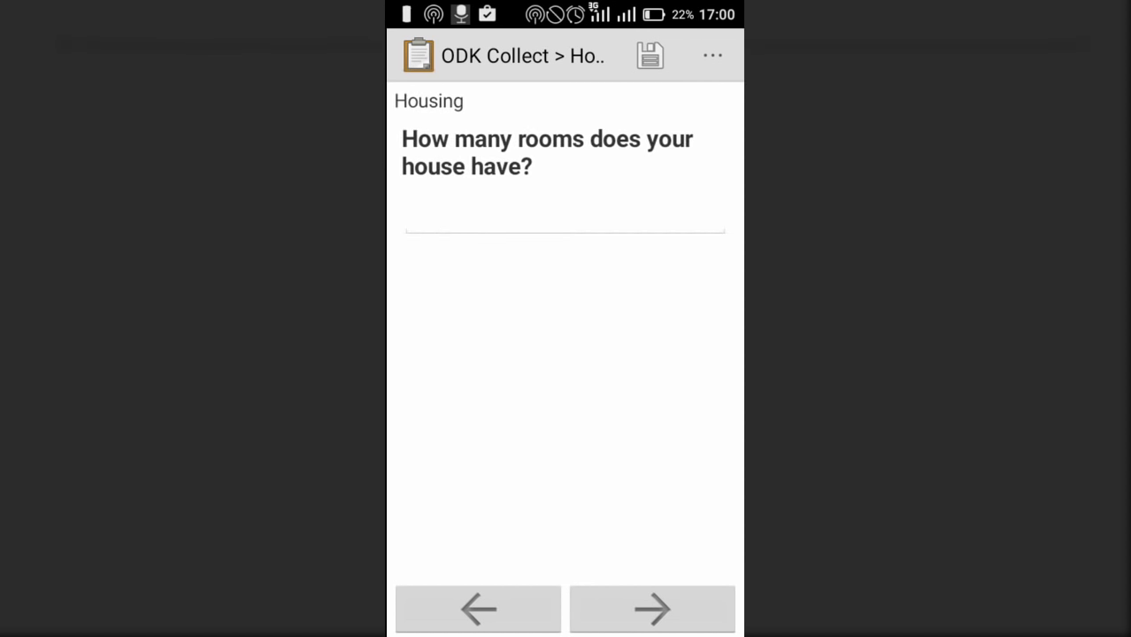
type("5")
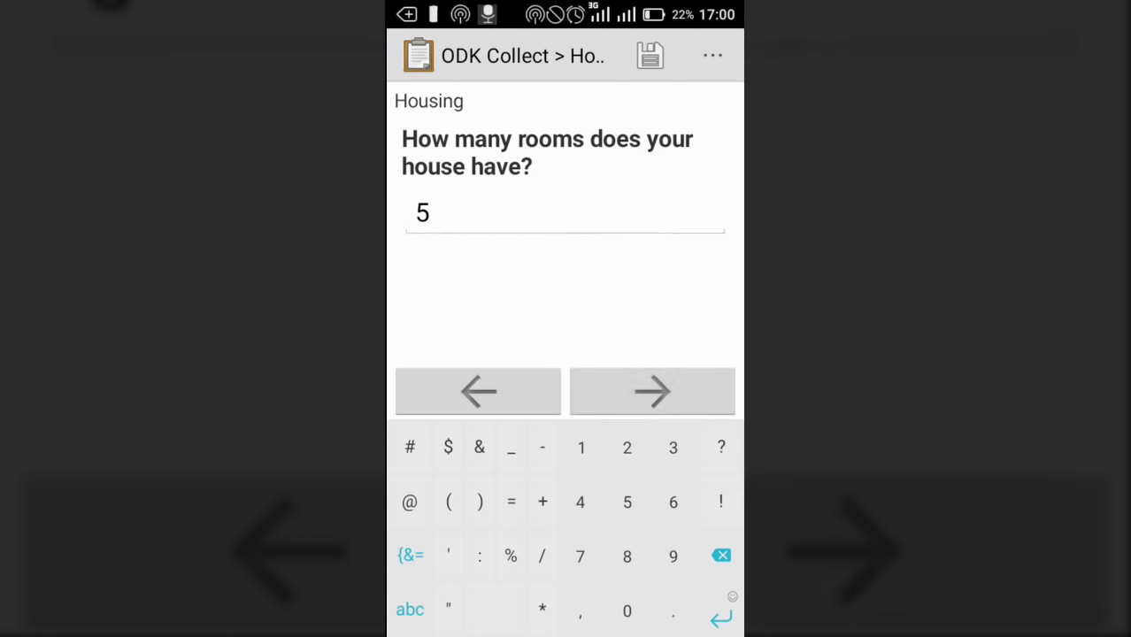
left_click(652, 390)
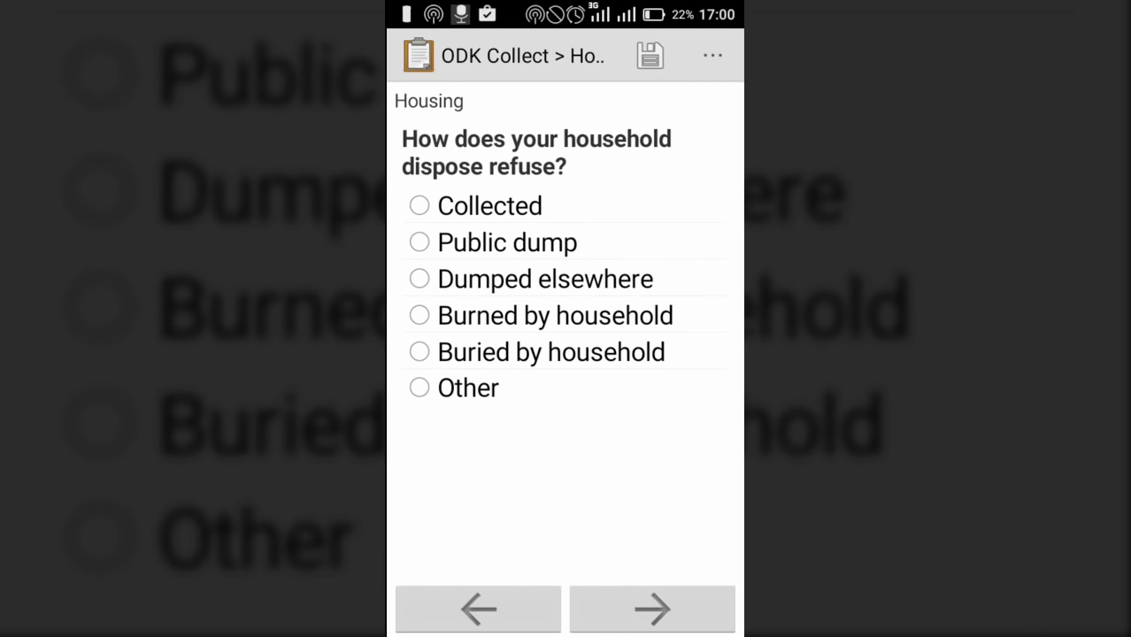
left_click(420, 242)
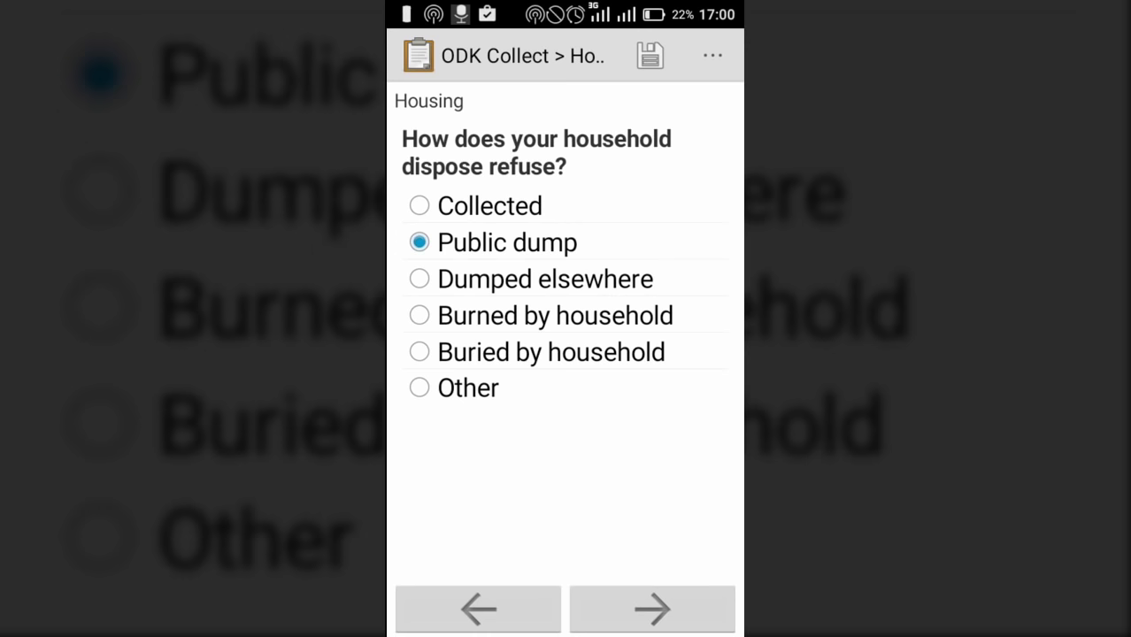
left_click(652, 609)
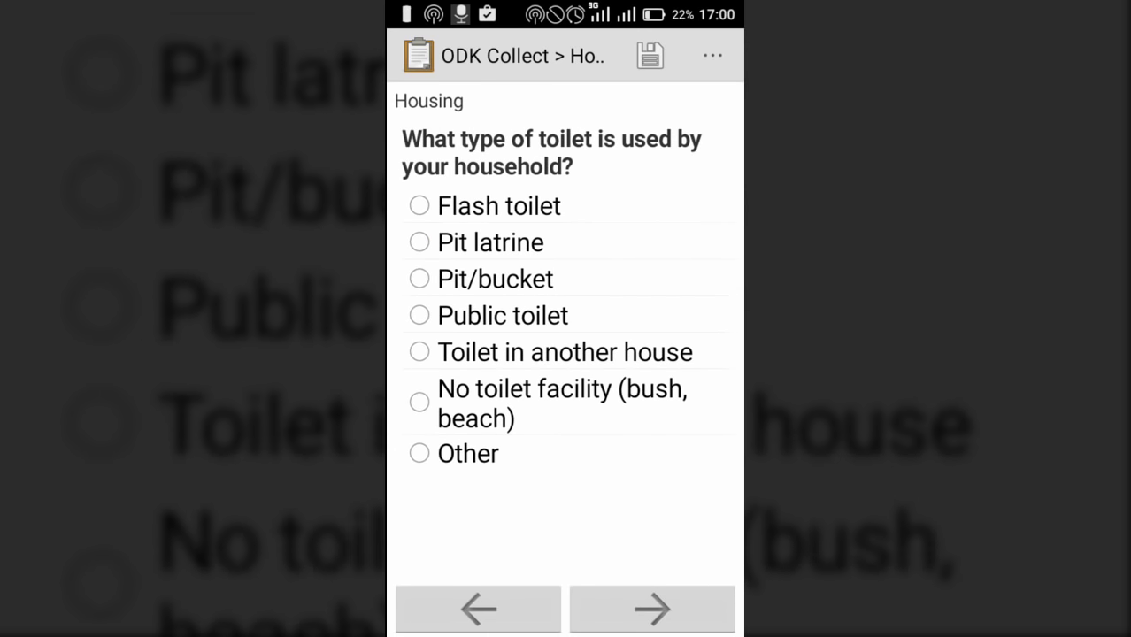
left_click(419, 242)
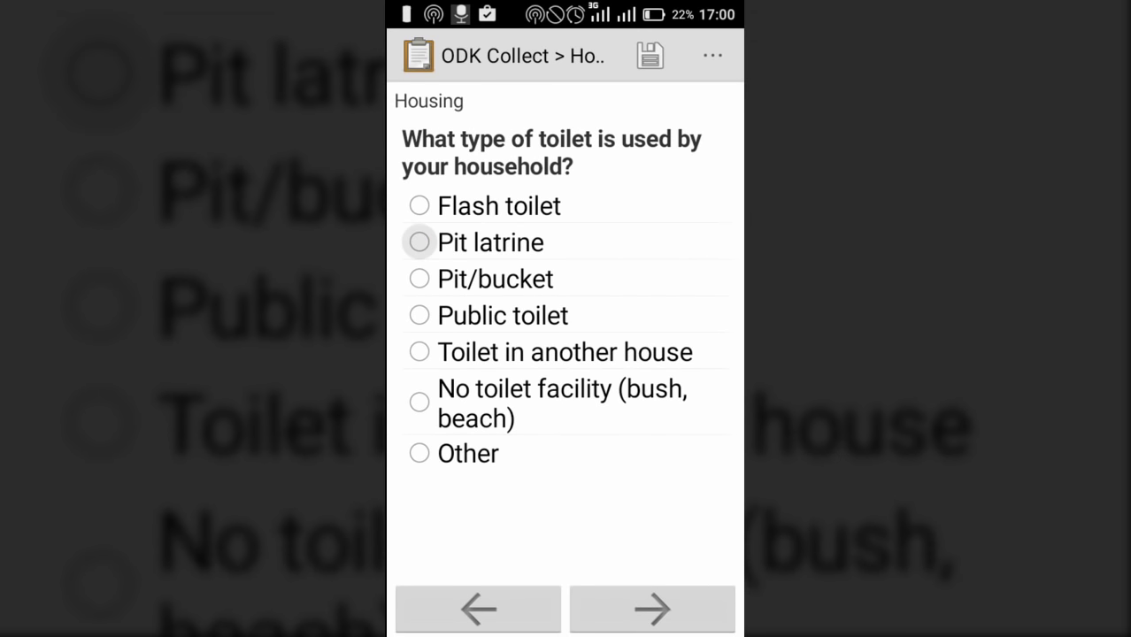
left_click(652, 609)
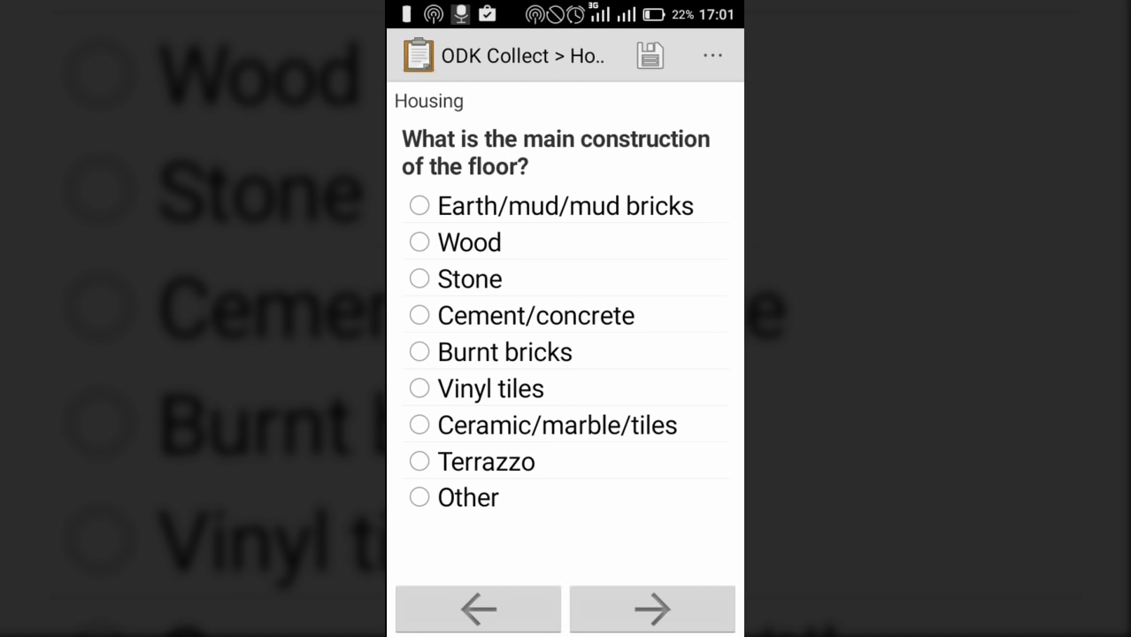
left_click(419, 498)
left_click(653, 610)
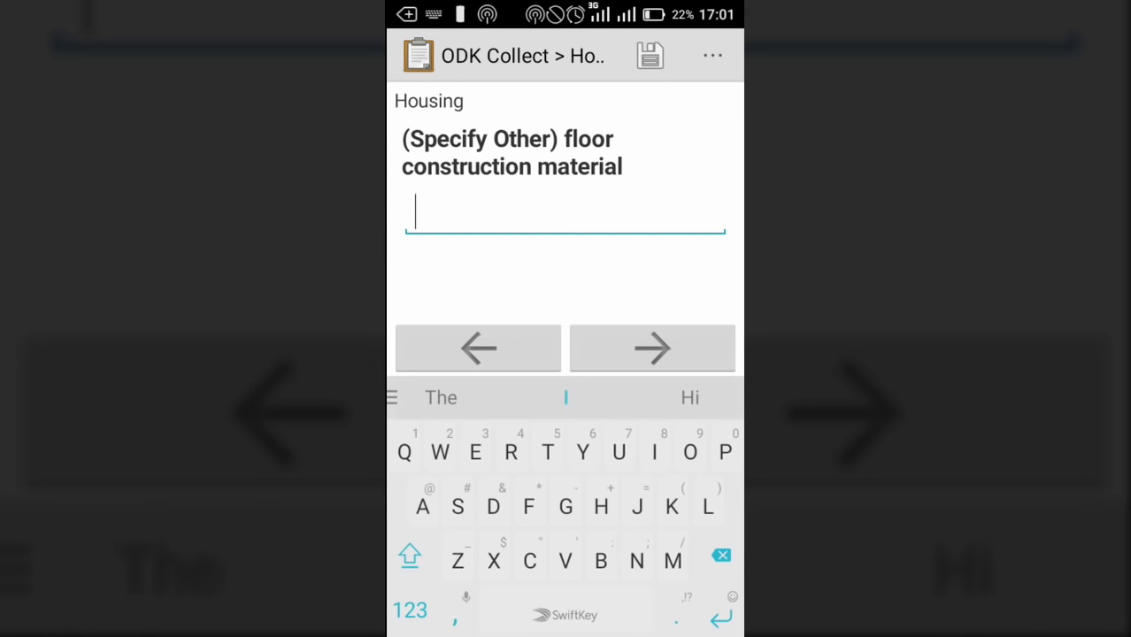
type("Ba")
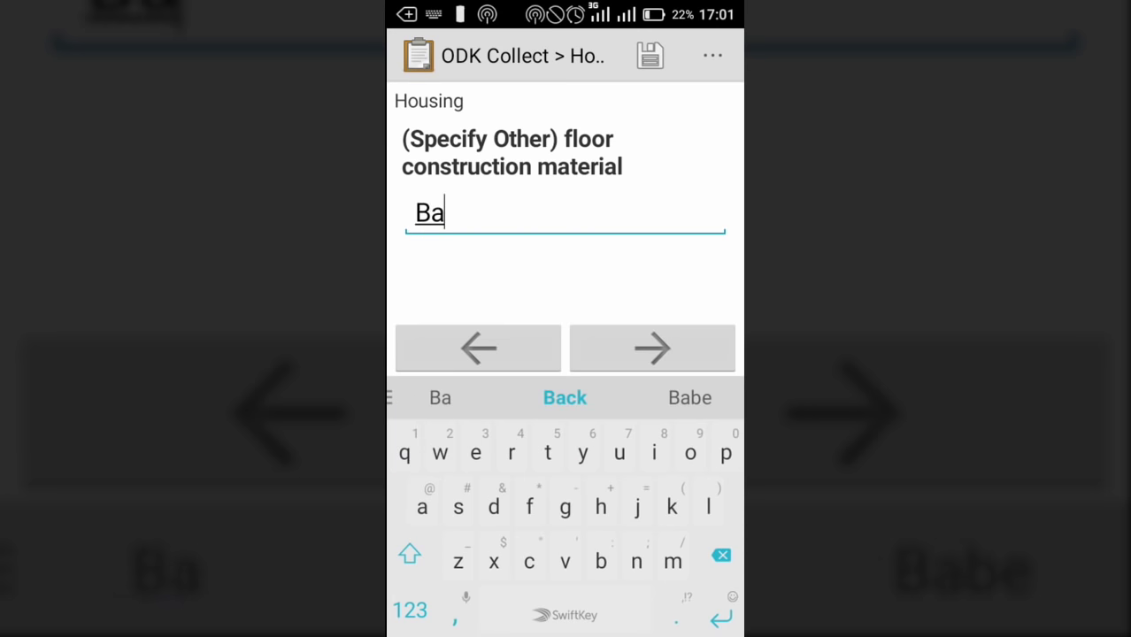
type("mb")
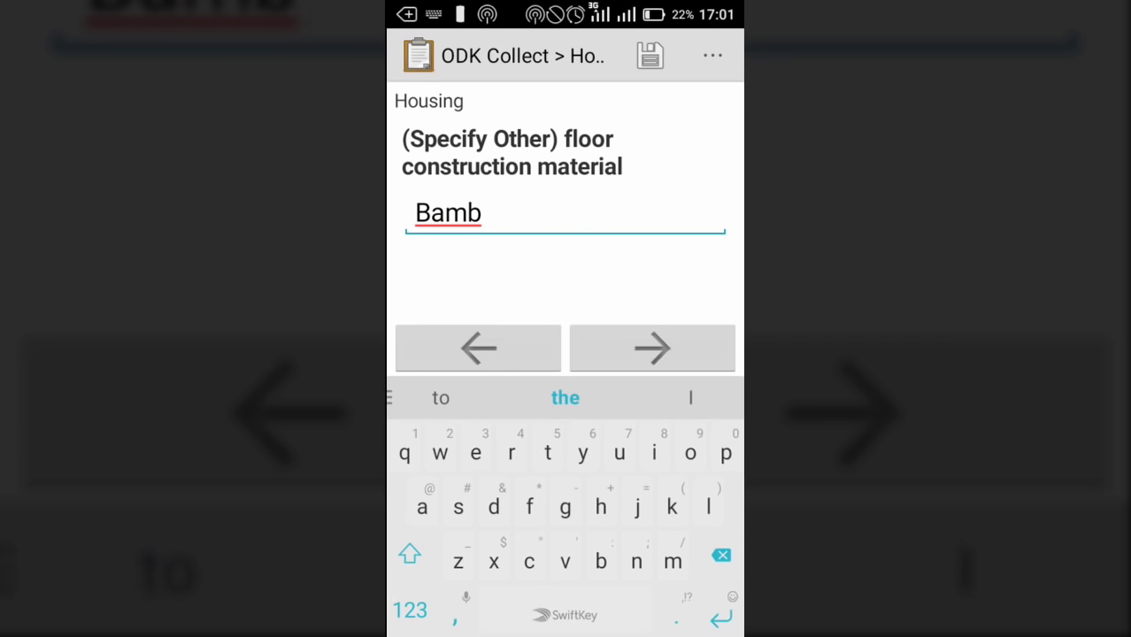
type("oo")
left_click(652, 348)
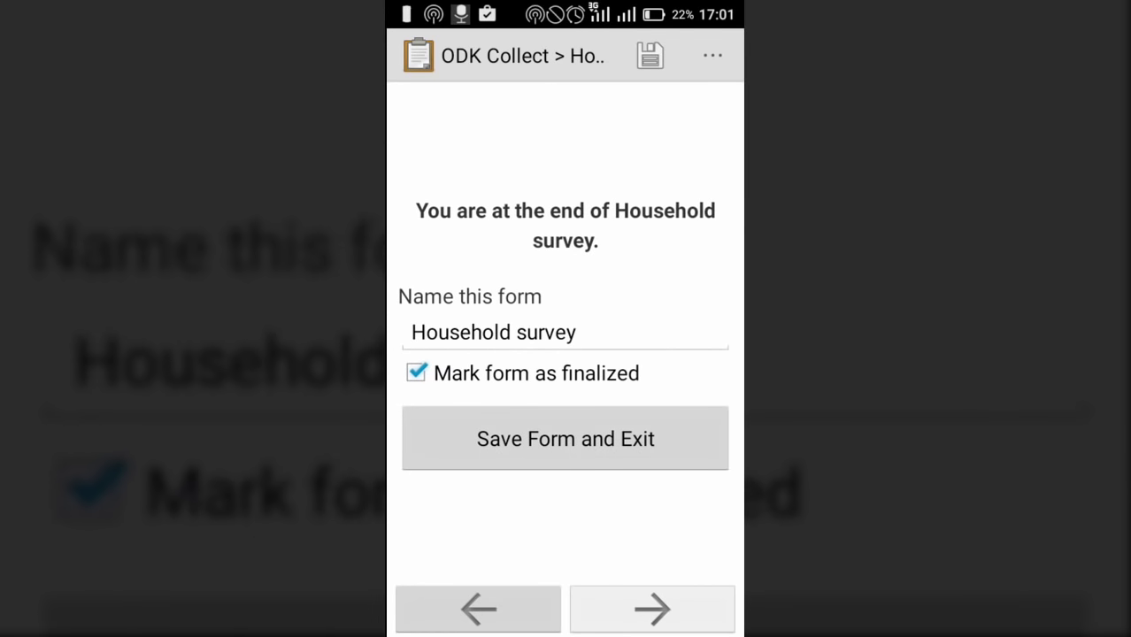
Save the Household survey as finalized and exit
left_click(565, 439)
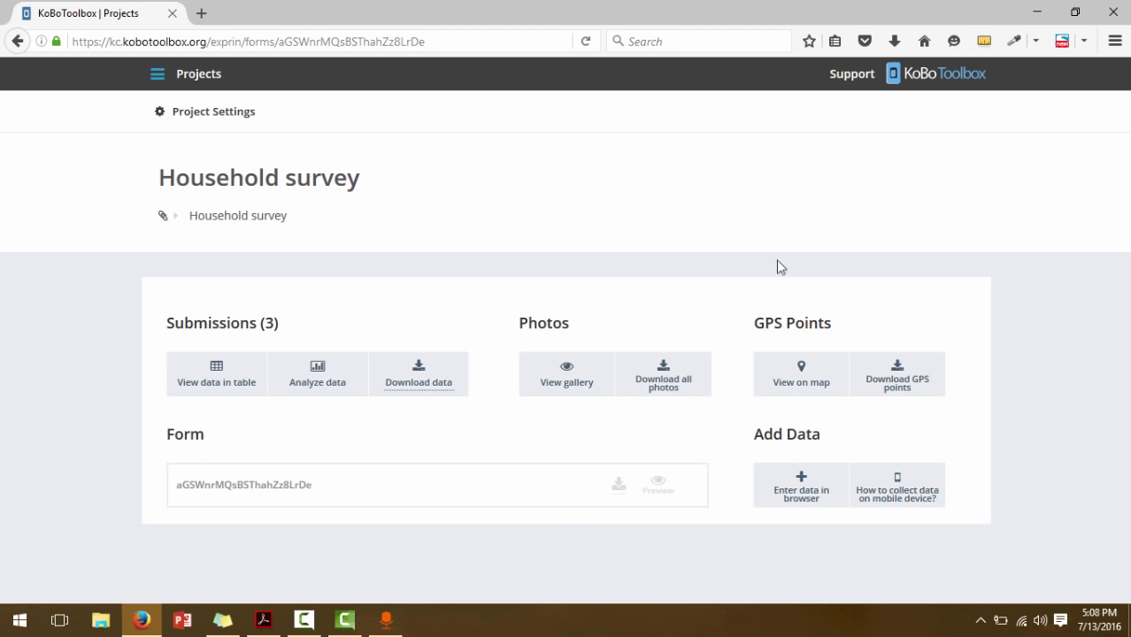
Reload the Household survey project and review all 4 submissions' answers in the data table
left_click(586, 42)
left_click(211, 374)
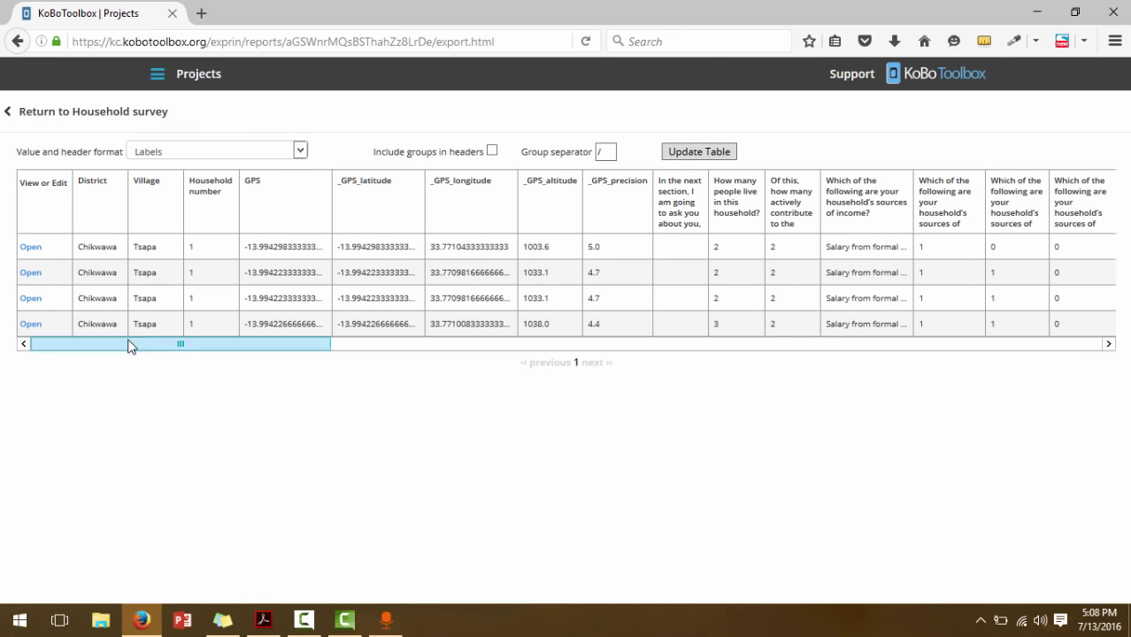
left_click_drag(128, 345, 372, 212)
left_click(373, 213)
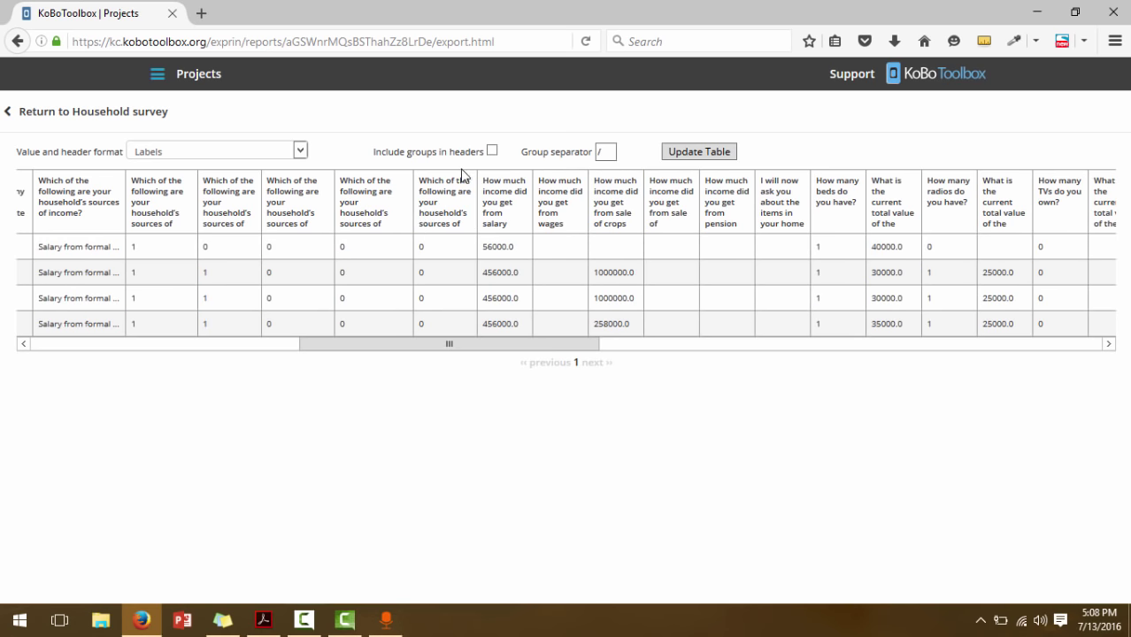
left_click_drag(454, 348, 803, 347)
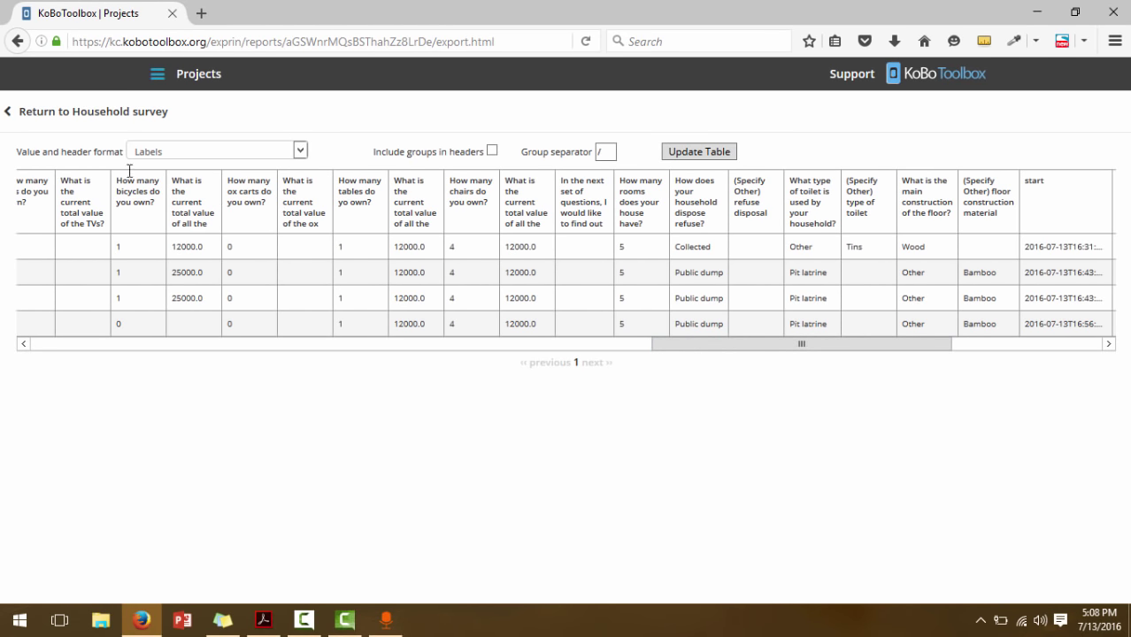
left_click(33, 113)
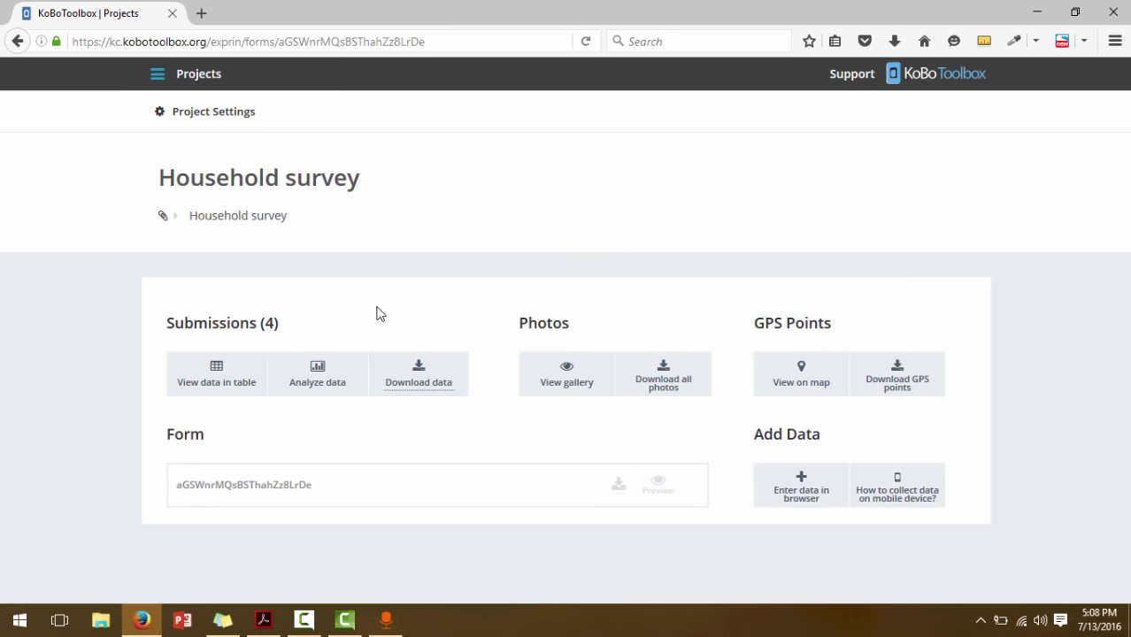
Read through the Household survey's automatic report, then open the GPS Points map
left_click(332, 382)
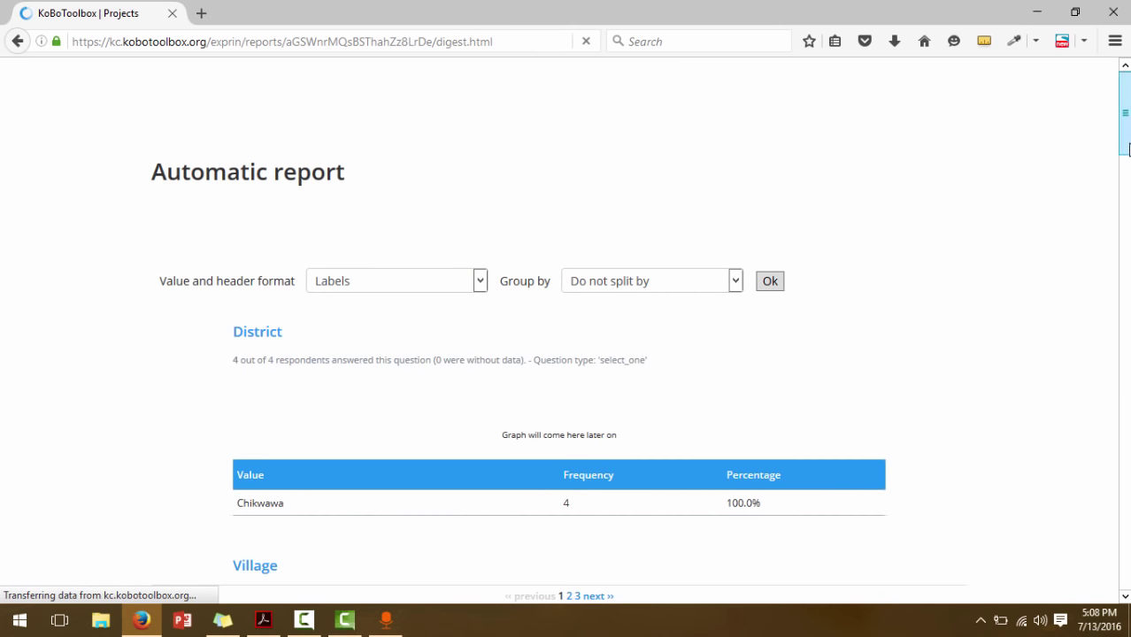
scroll(1128, 149, "down", 5)
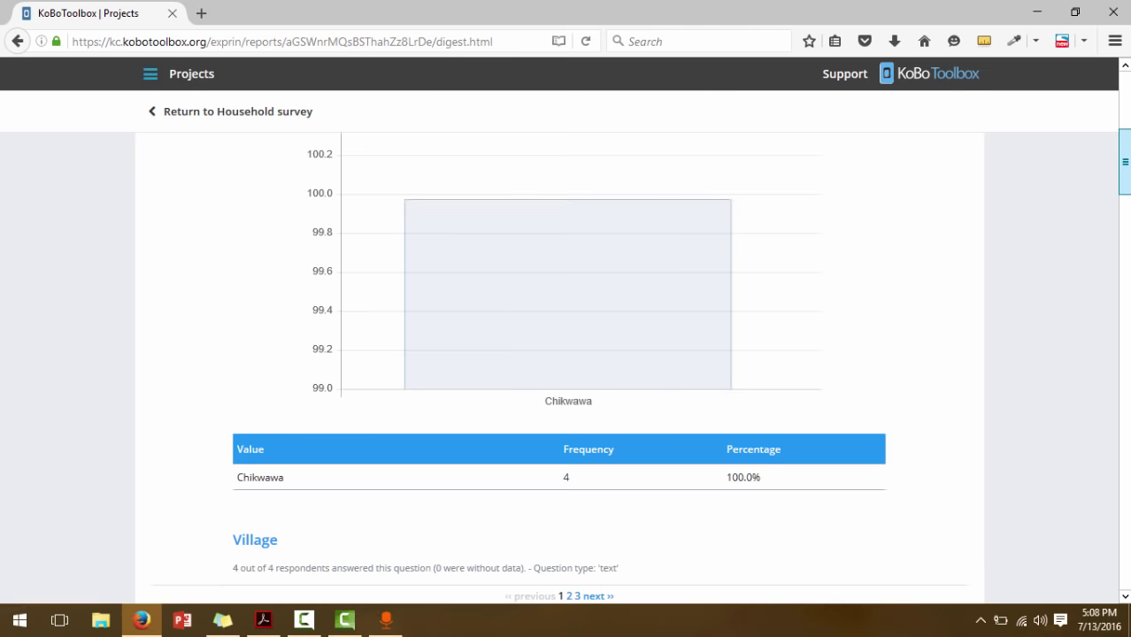
scroll(1128, 155, "down", 3)
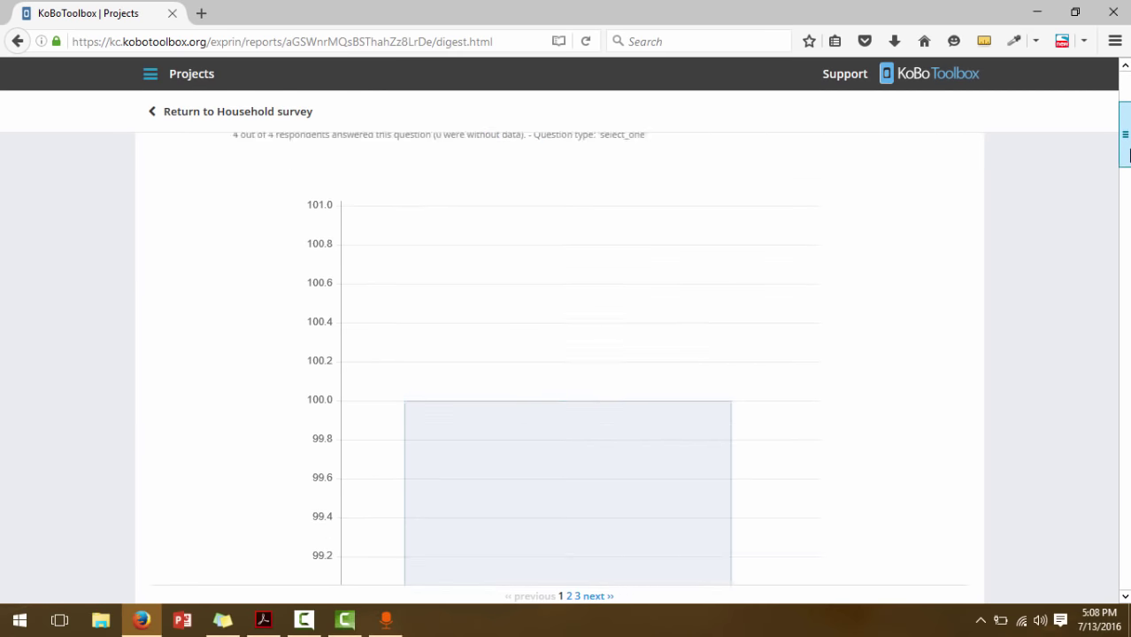
scroll(1128, 155, "down", 10)
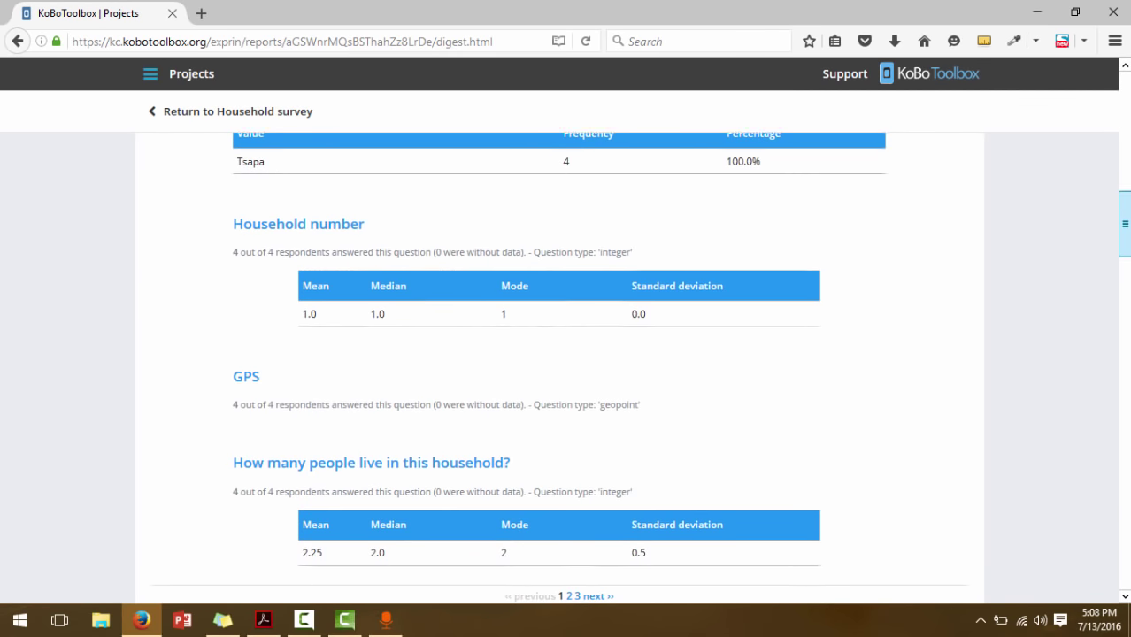
scroll(567, 354, "down", 6)
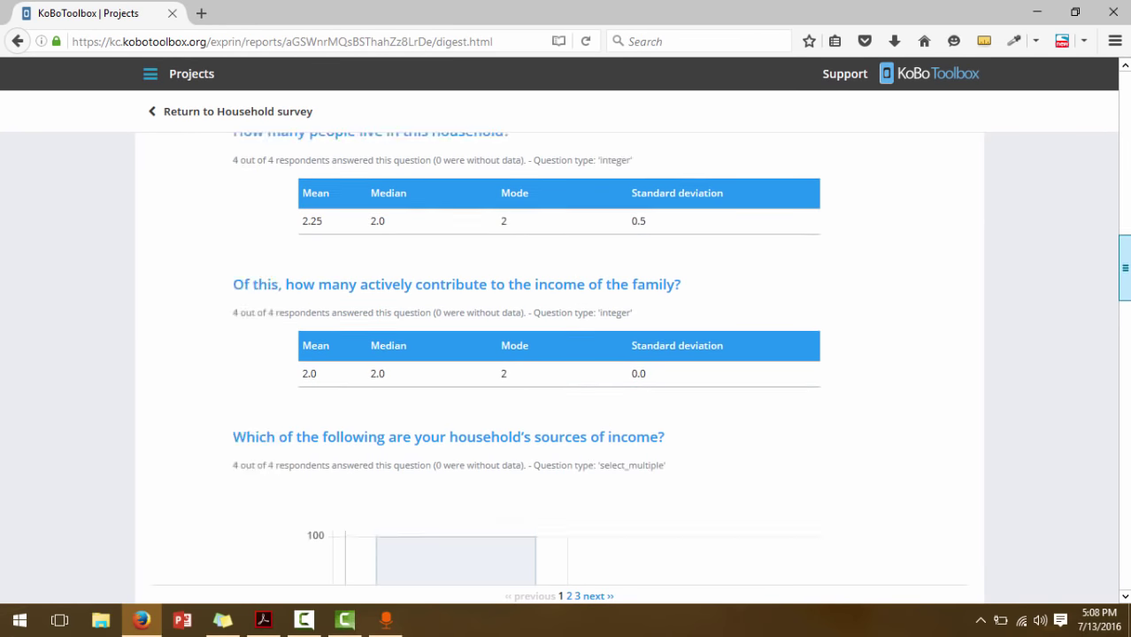
left_click_drag(1128, 281, 1126, 107)
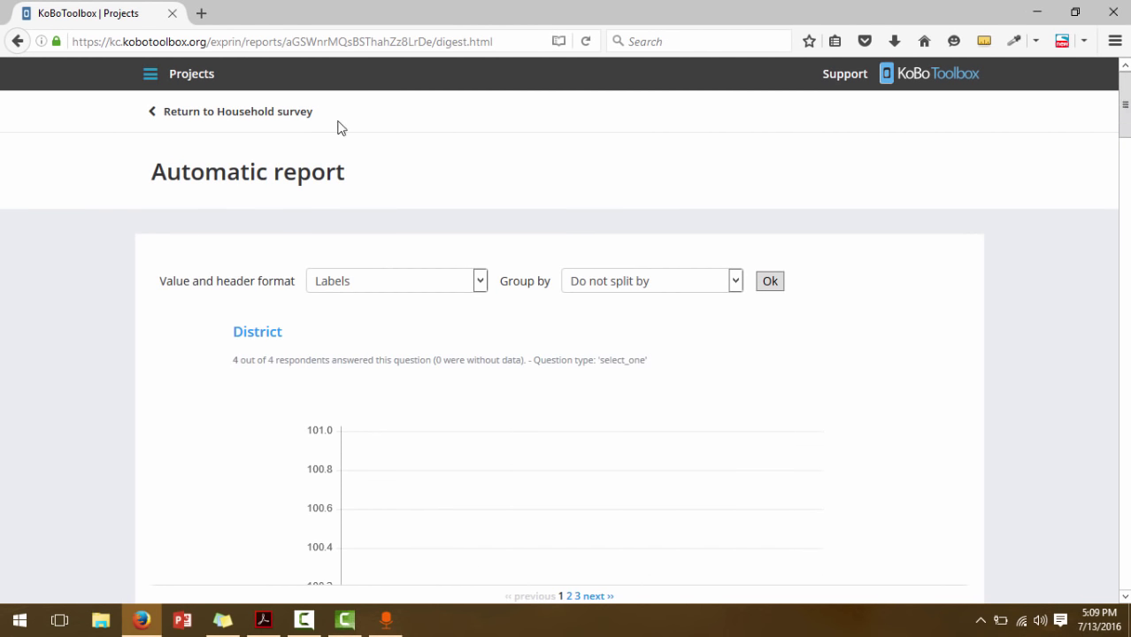
left_click(192, 120)
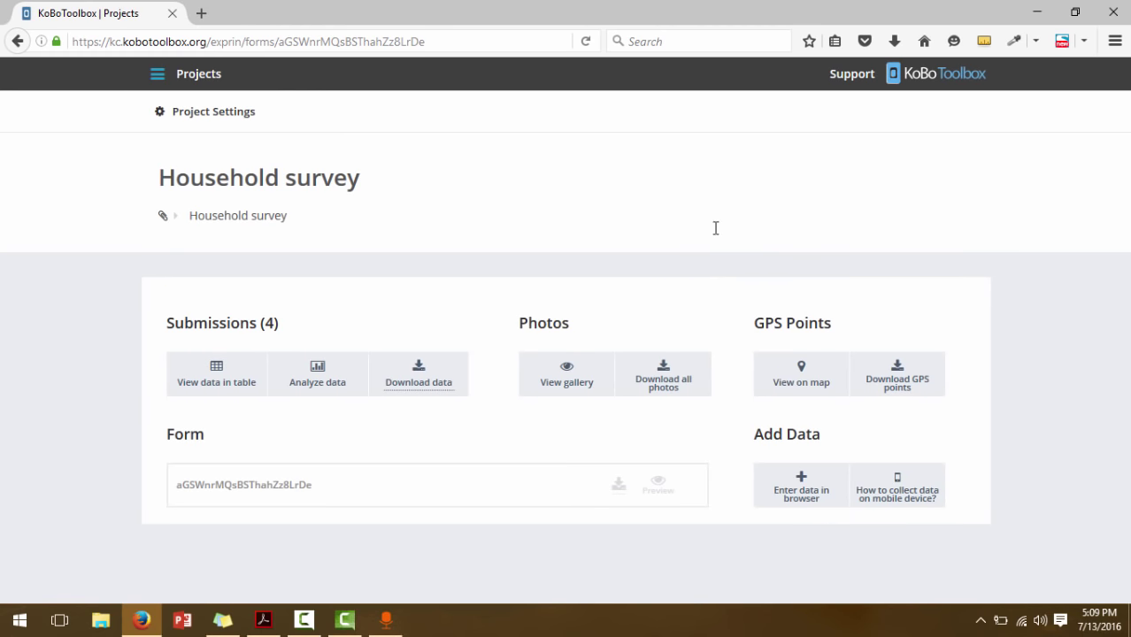
left_click(779, 390)
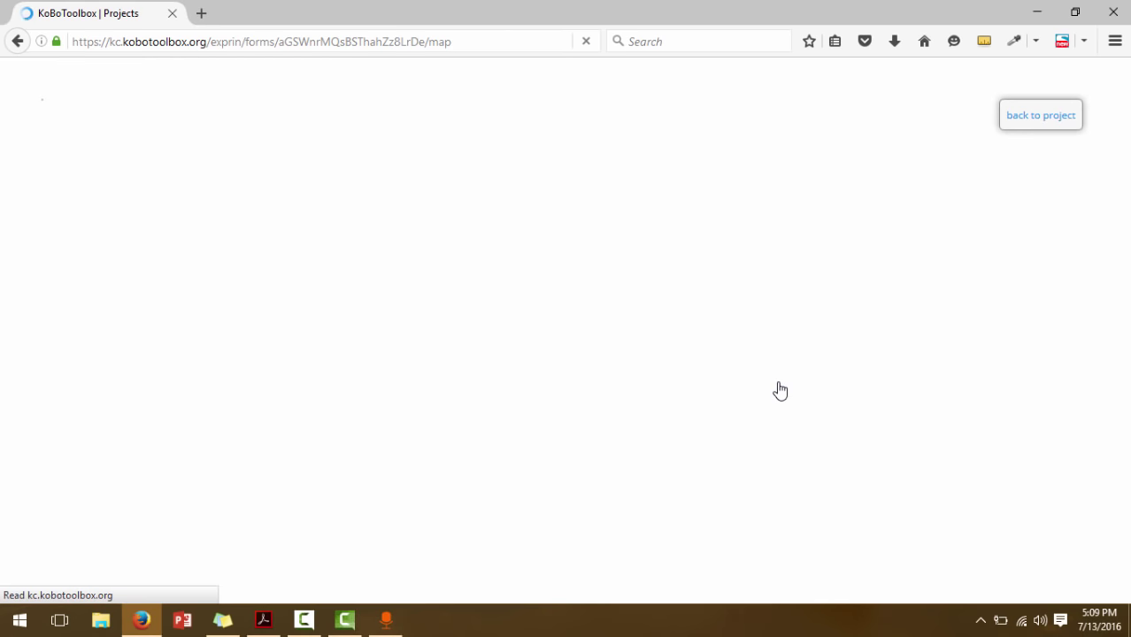